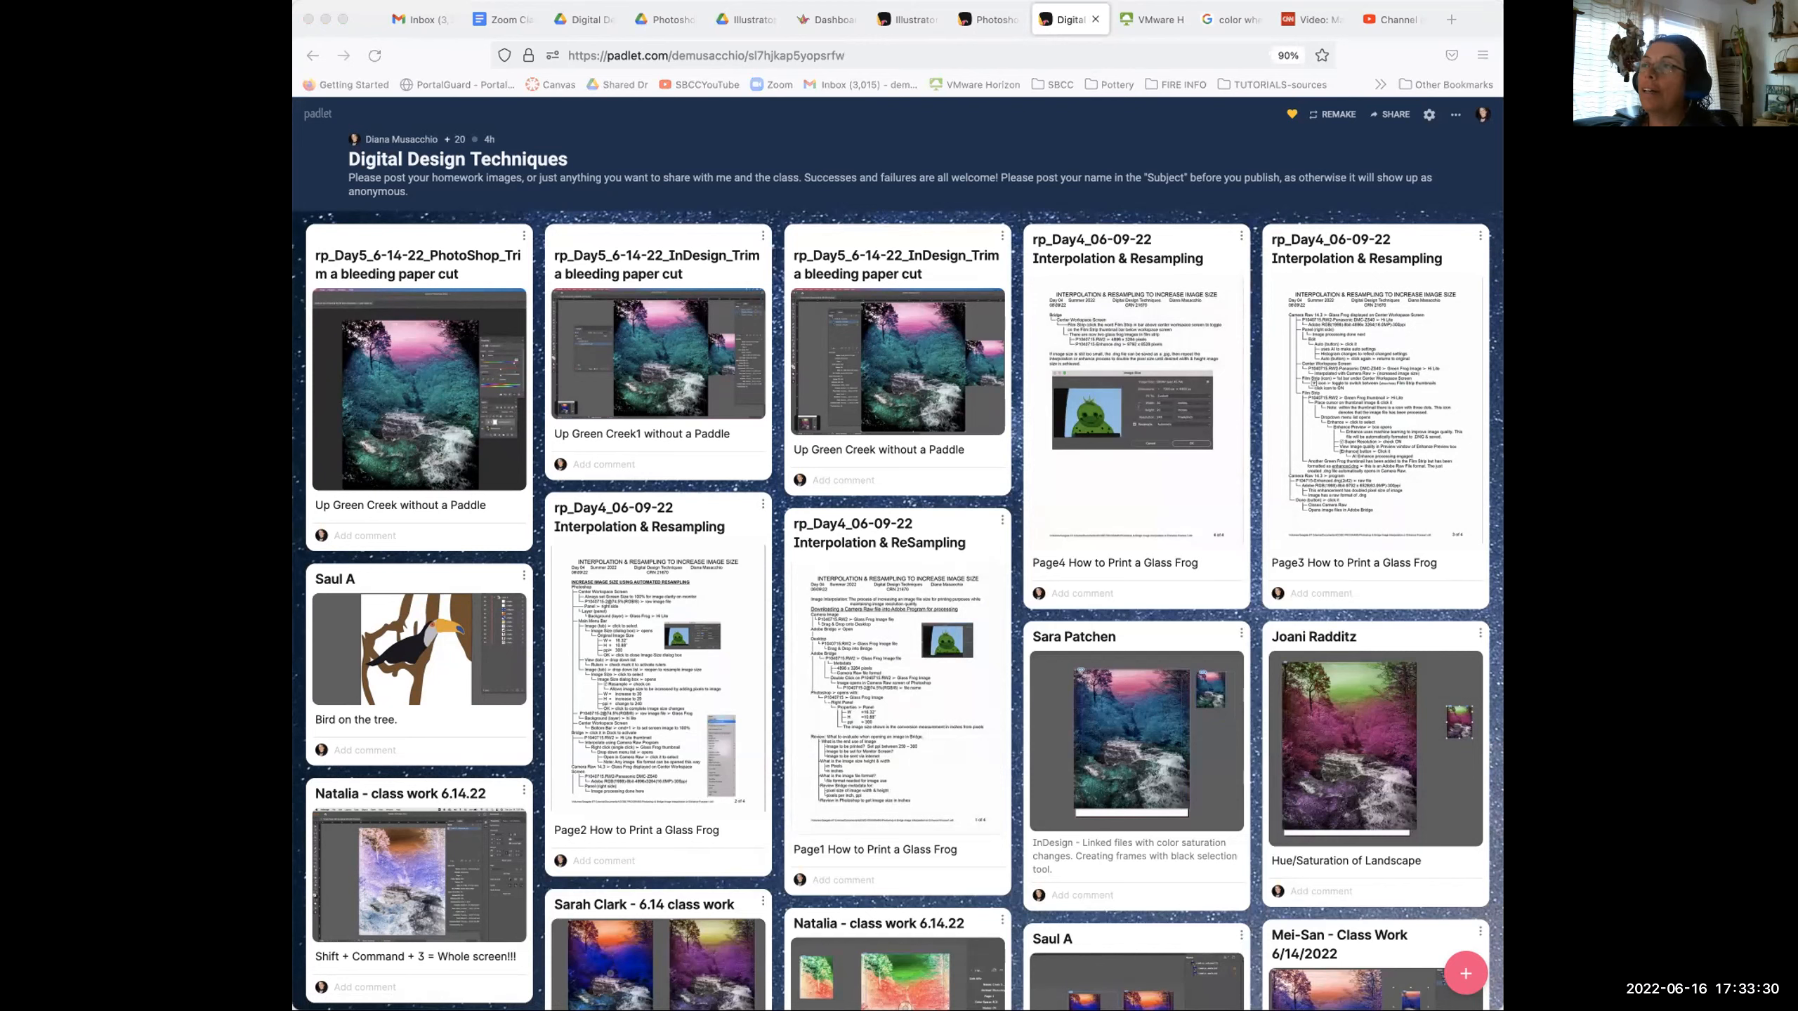
- View the Page1, Page2 and Page4 Glass Frog handouts full-size, rechecking Page1 before closing
left_click(1165, 305)
scroll(1166, 305, "down", 1)
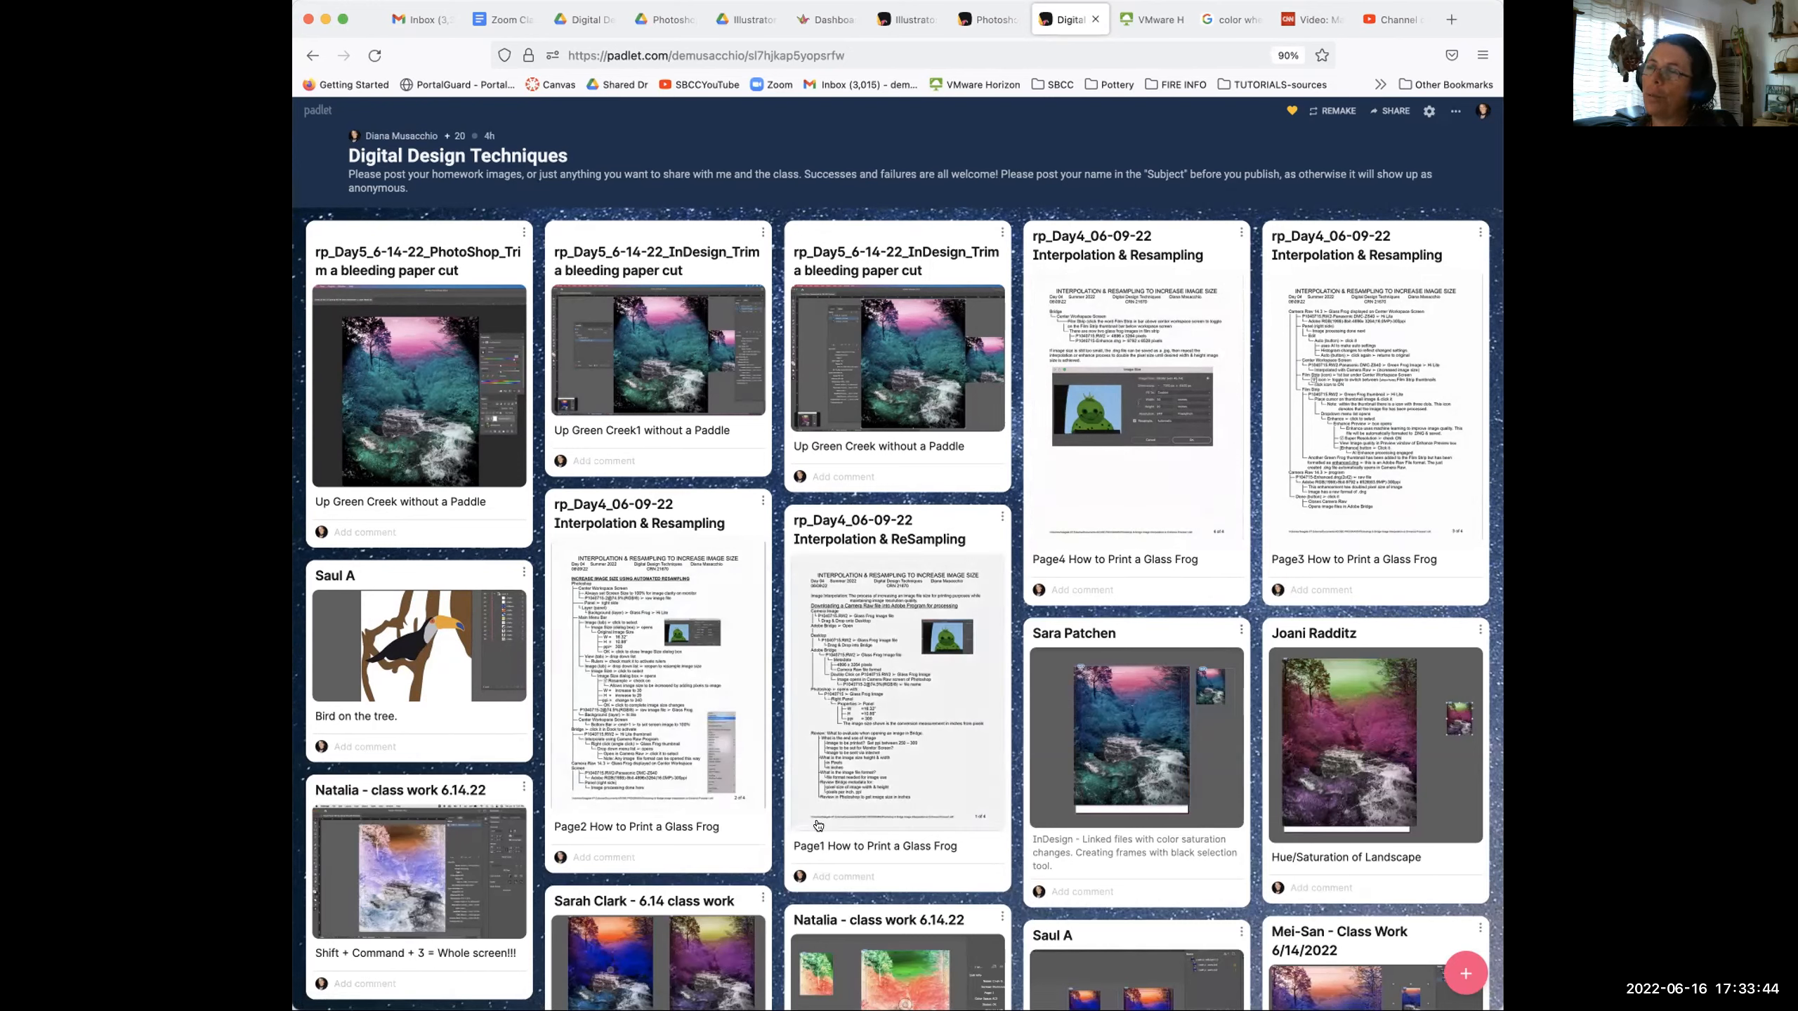
left_click(864, 667)
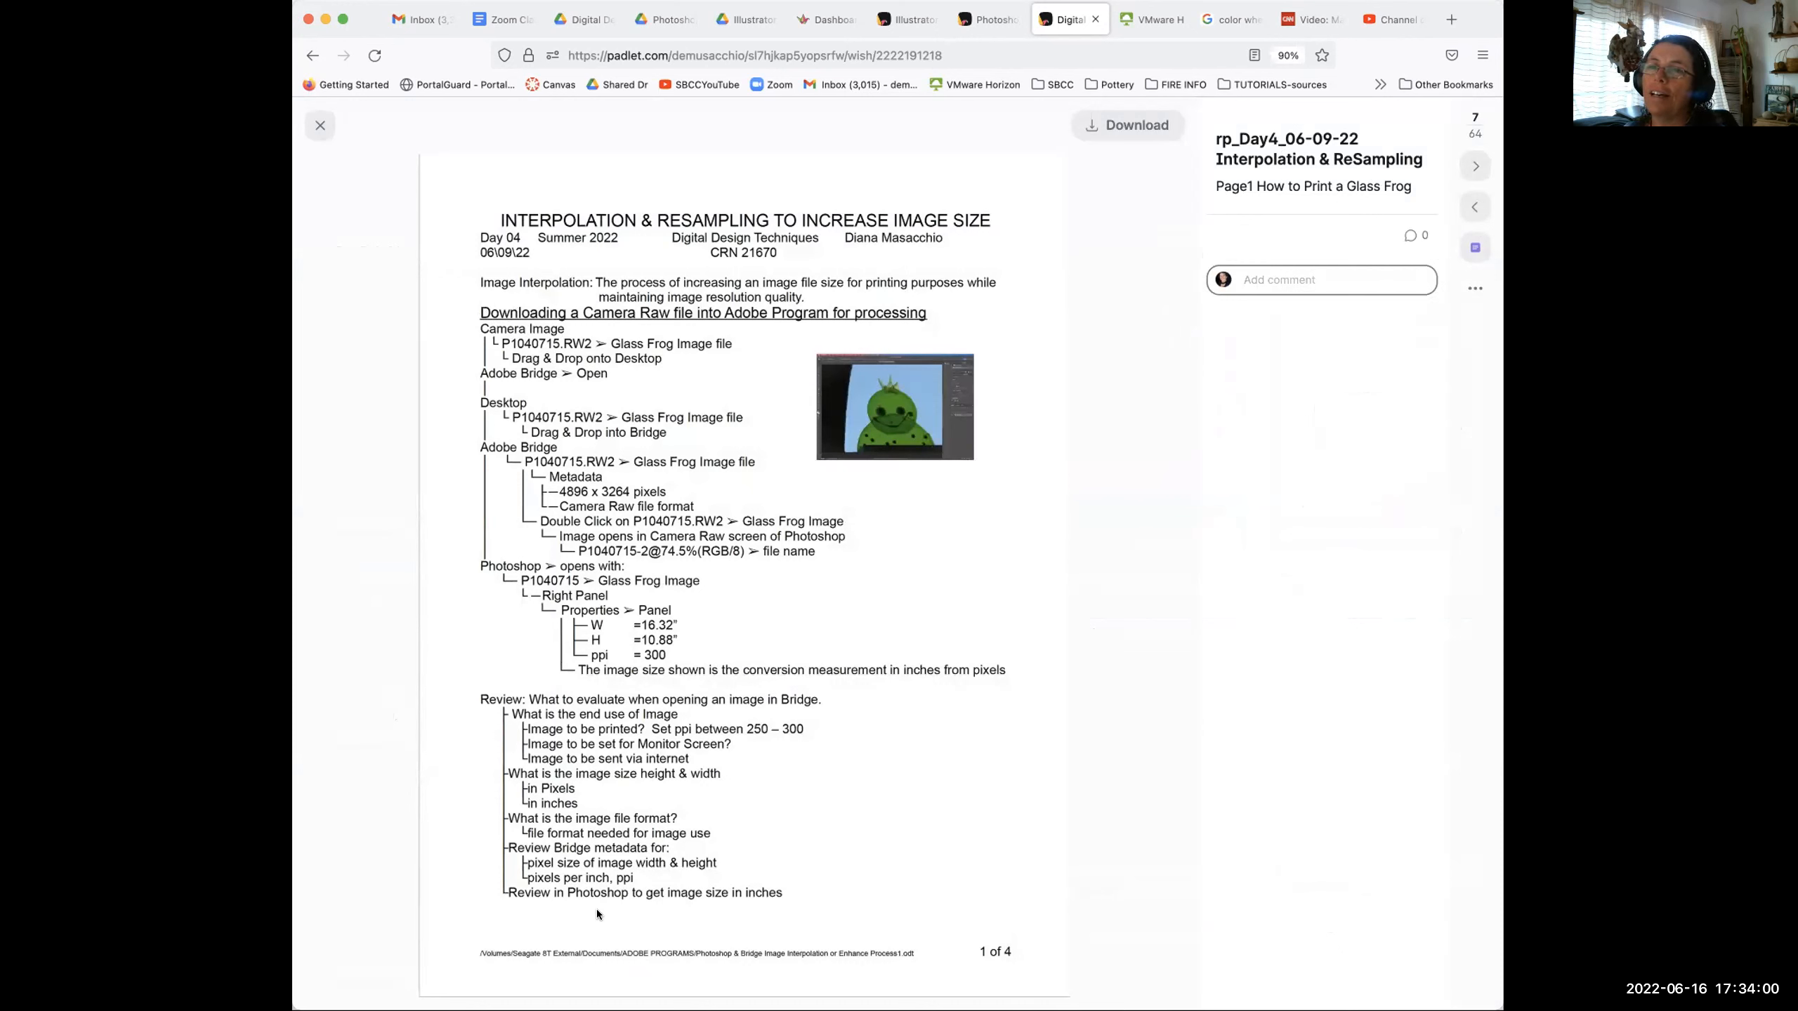
left_click(320, 125)
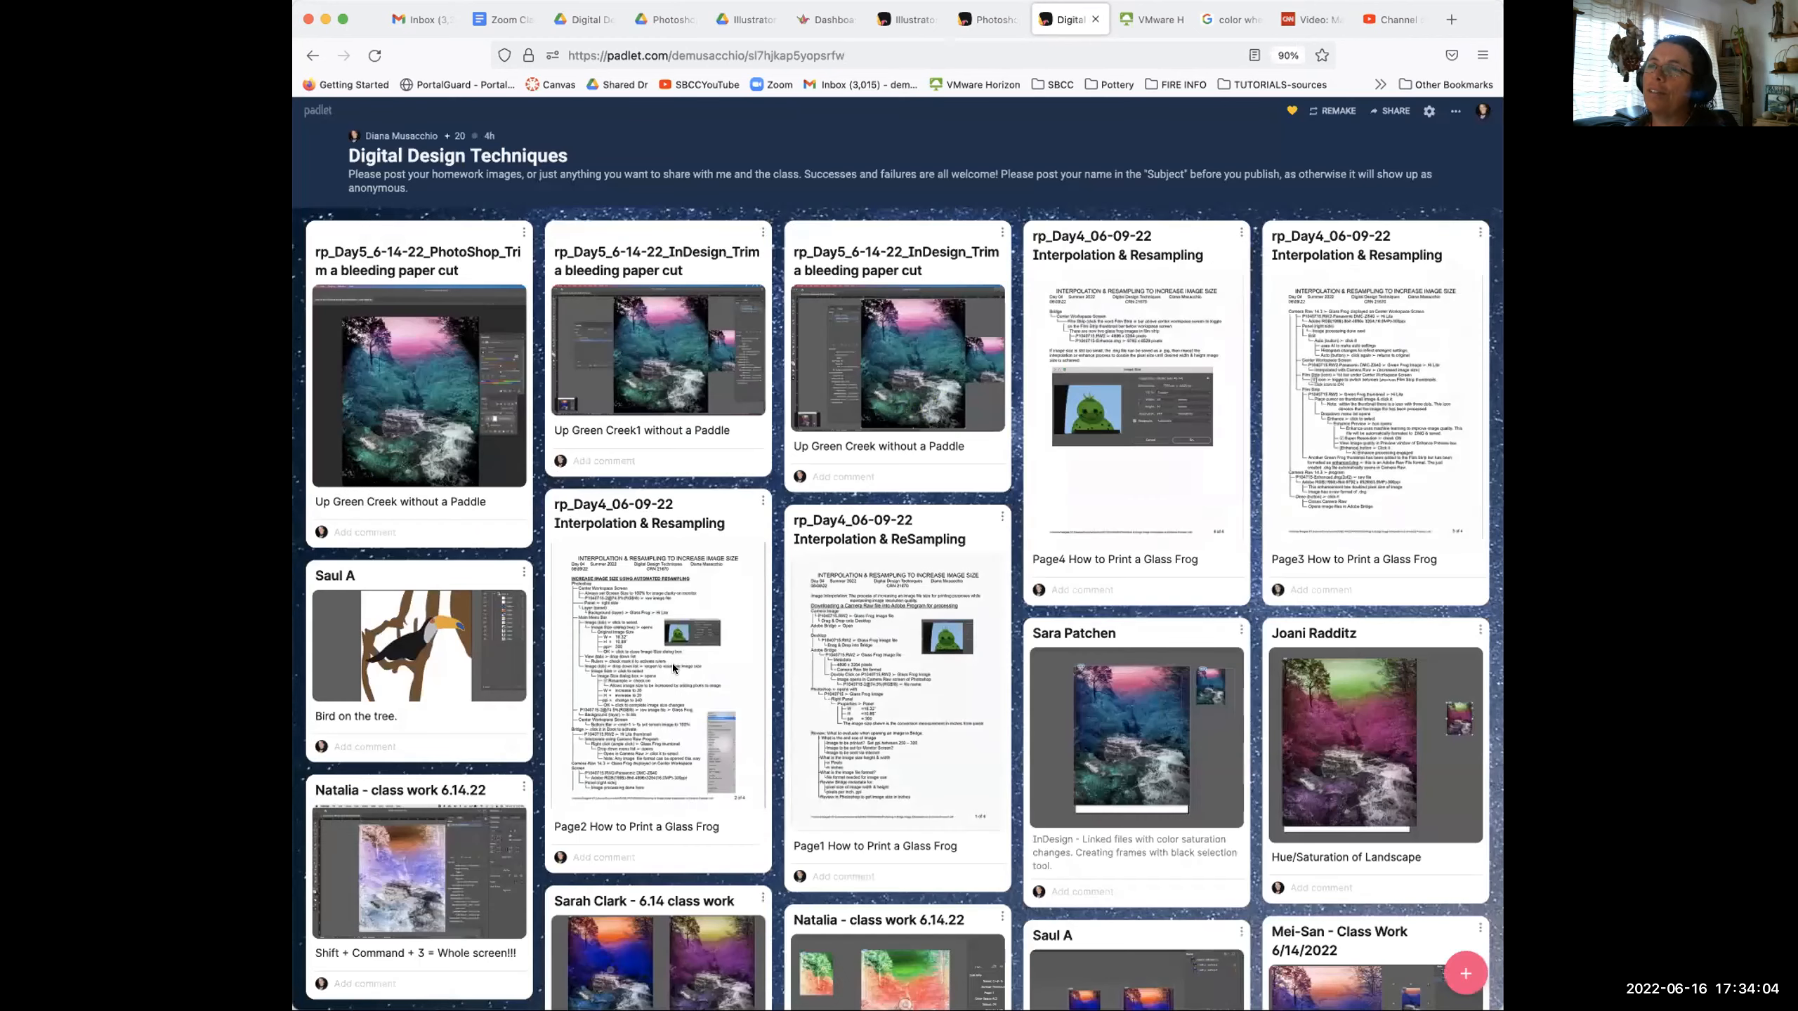
left_click(701, 671)
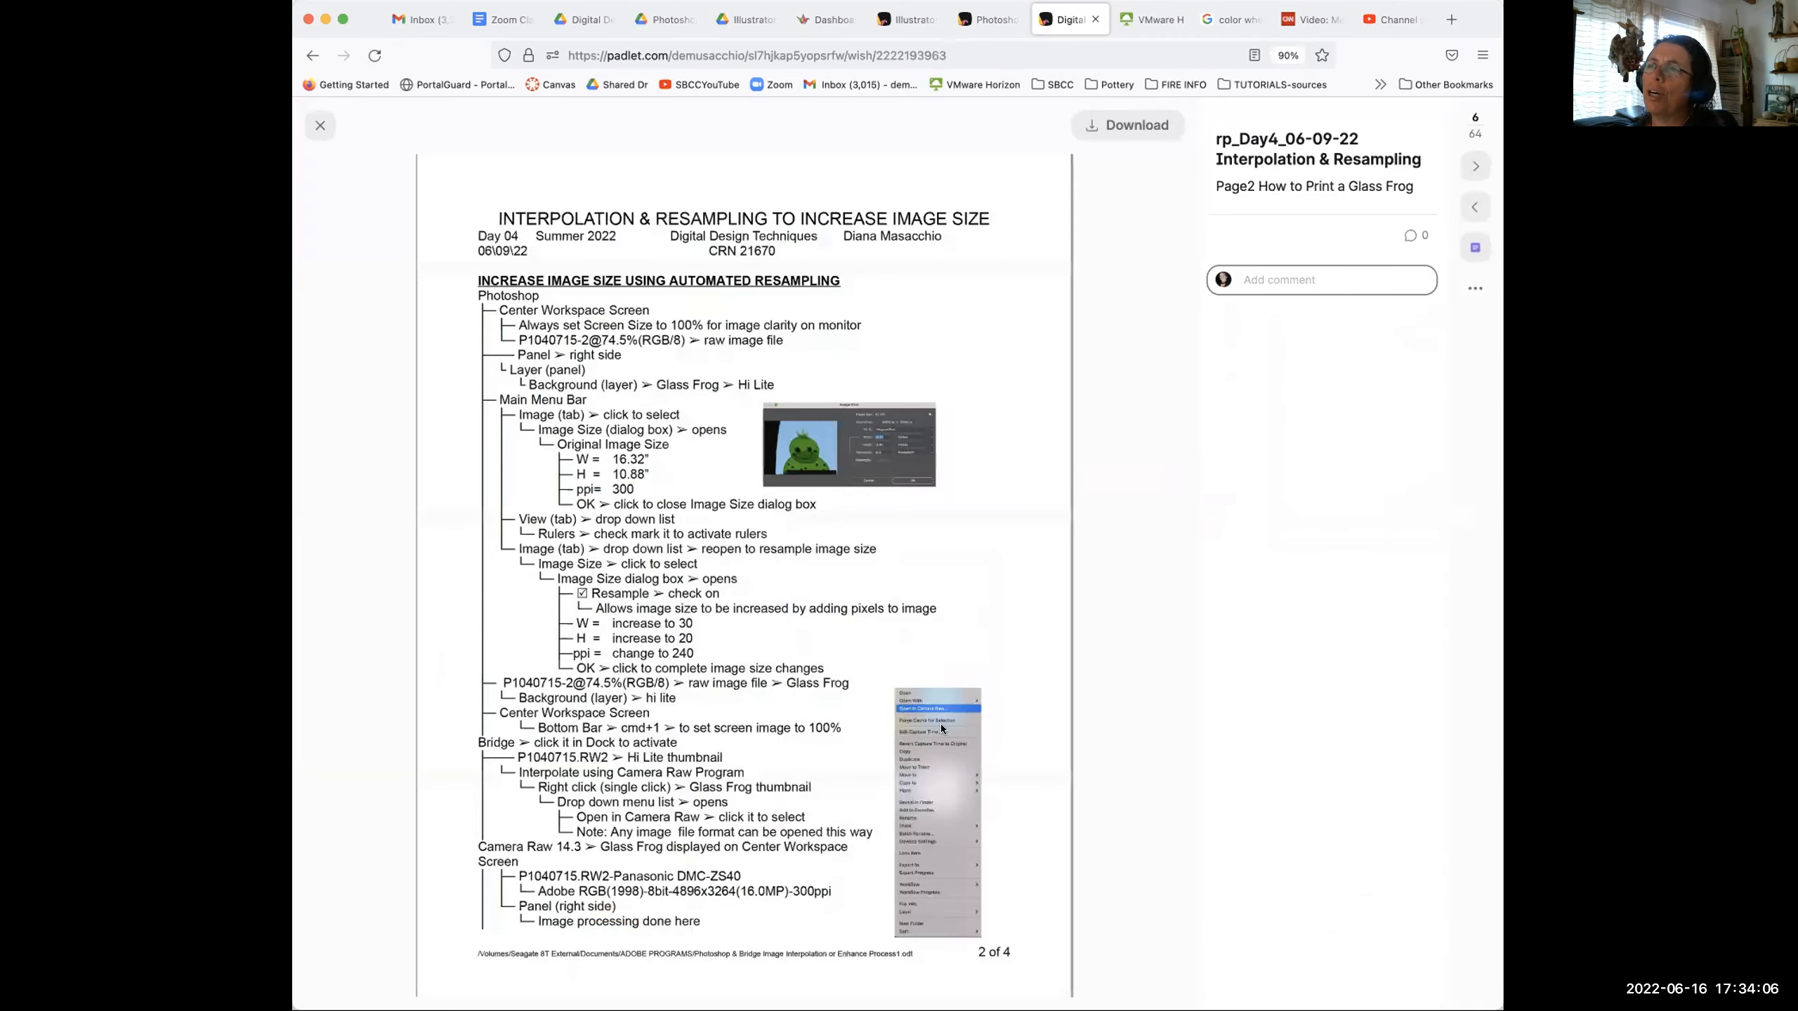
left_click(320, 125)
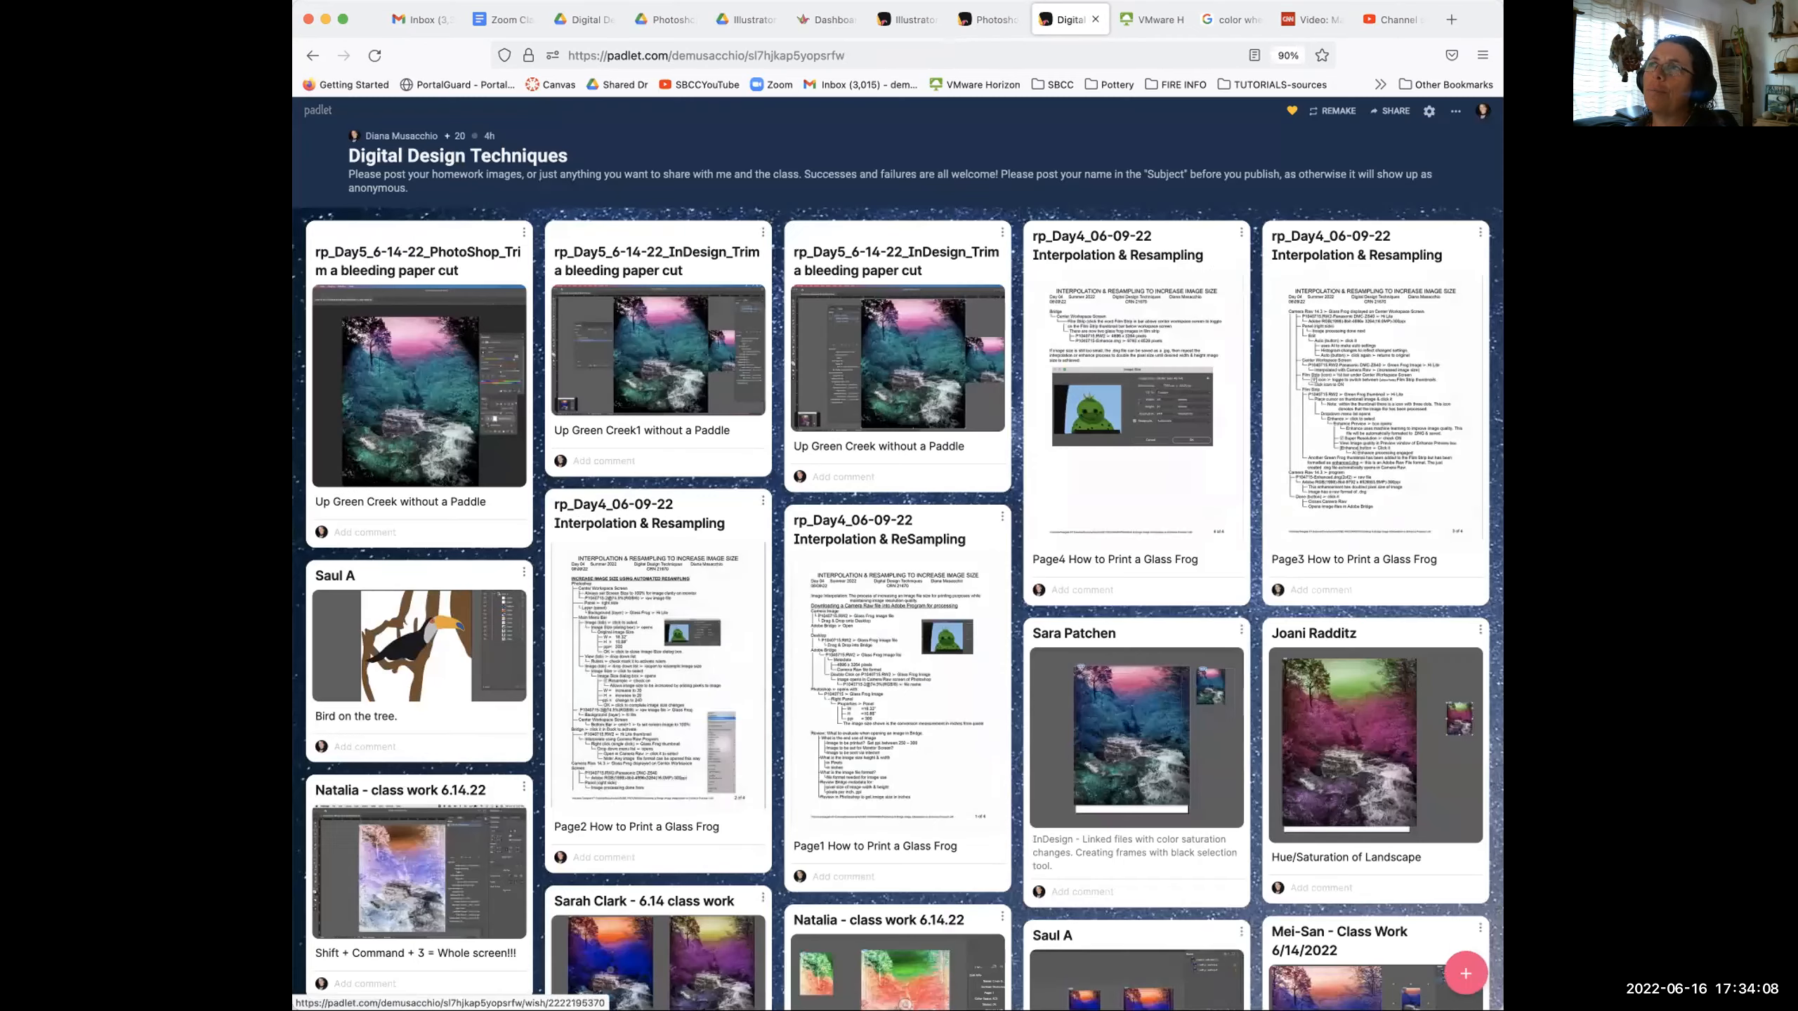
left_click(1121, 309)
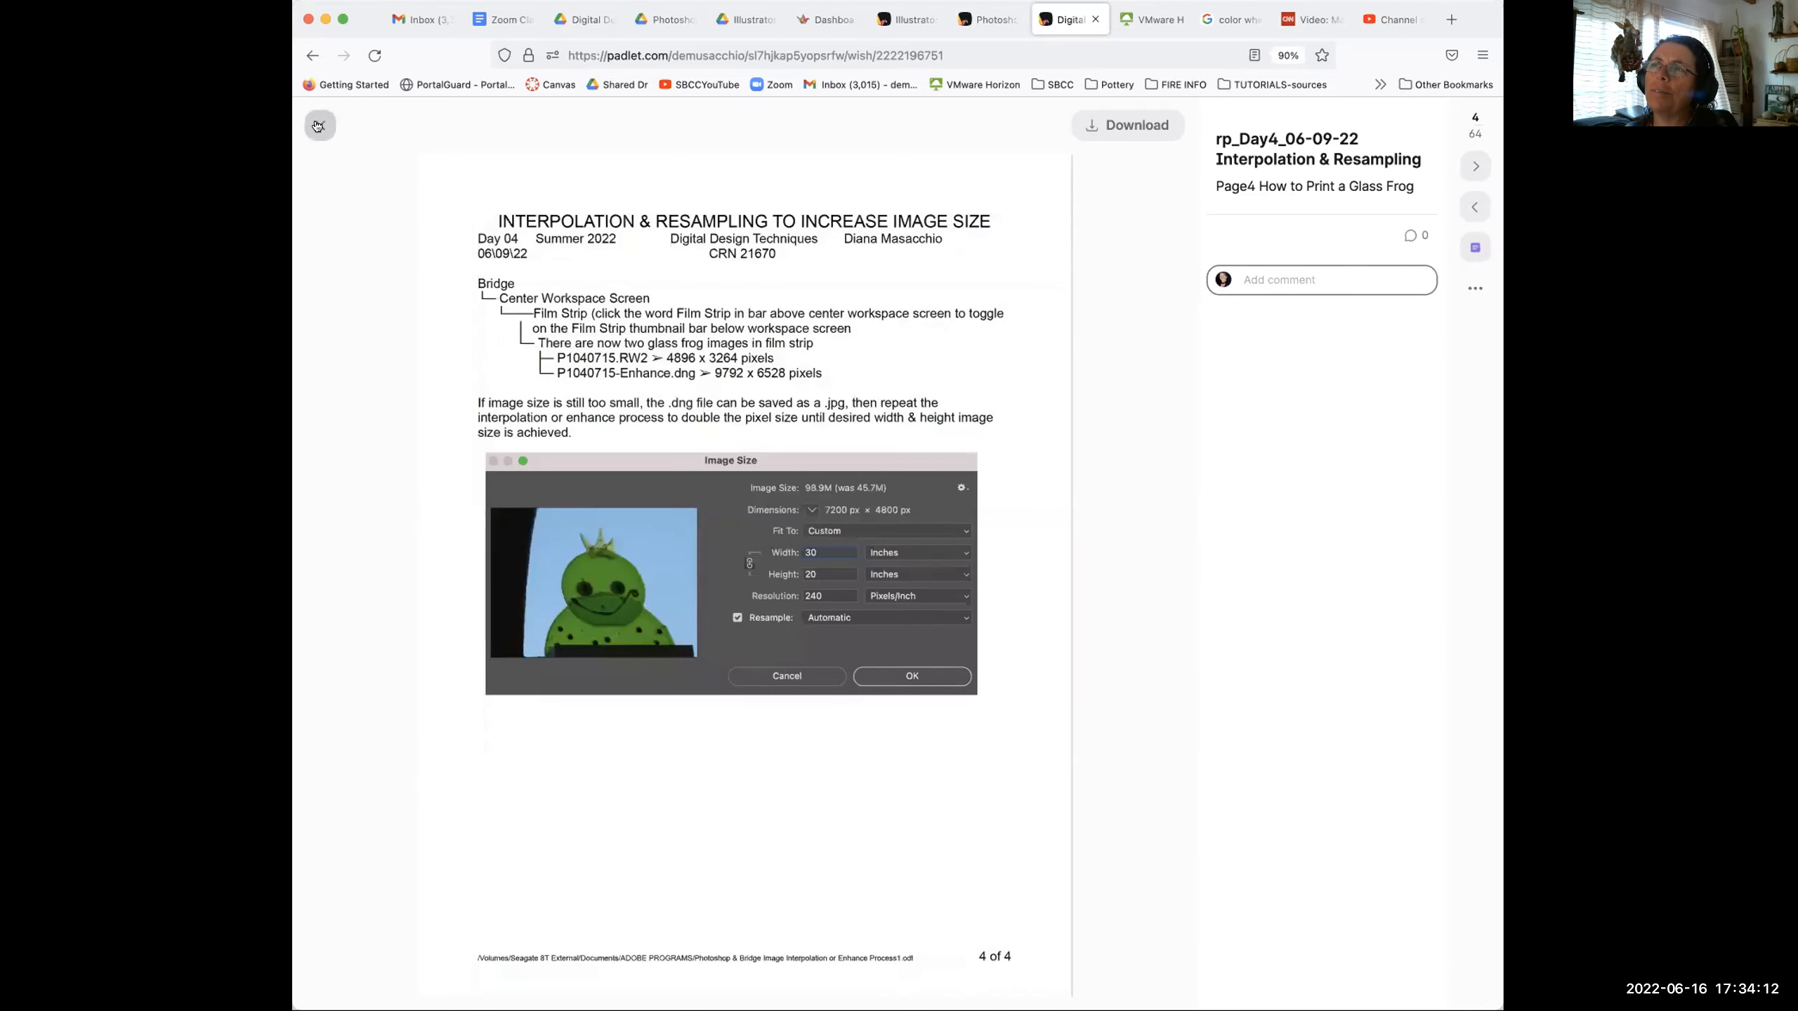
left_click(318, 125)
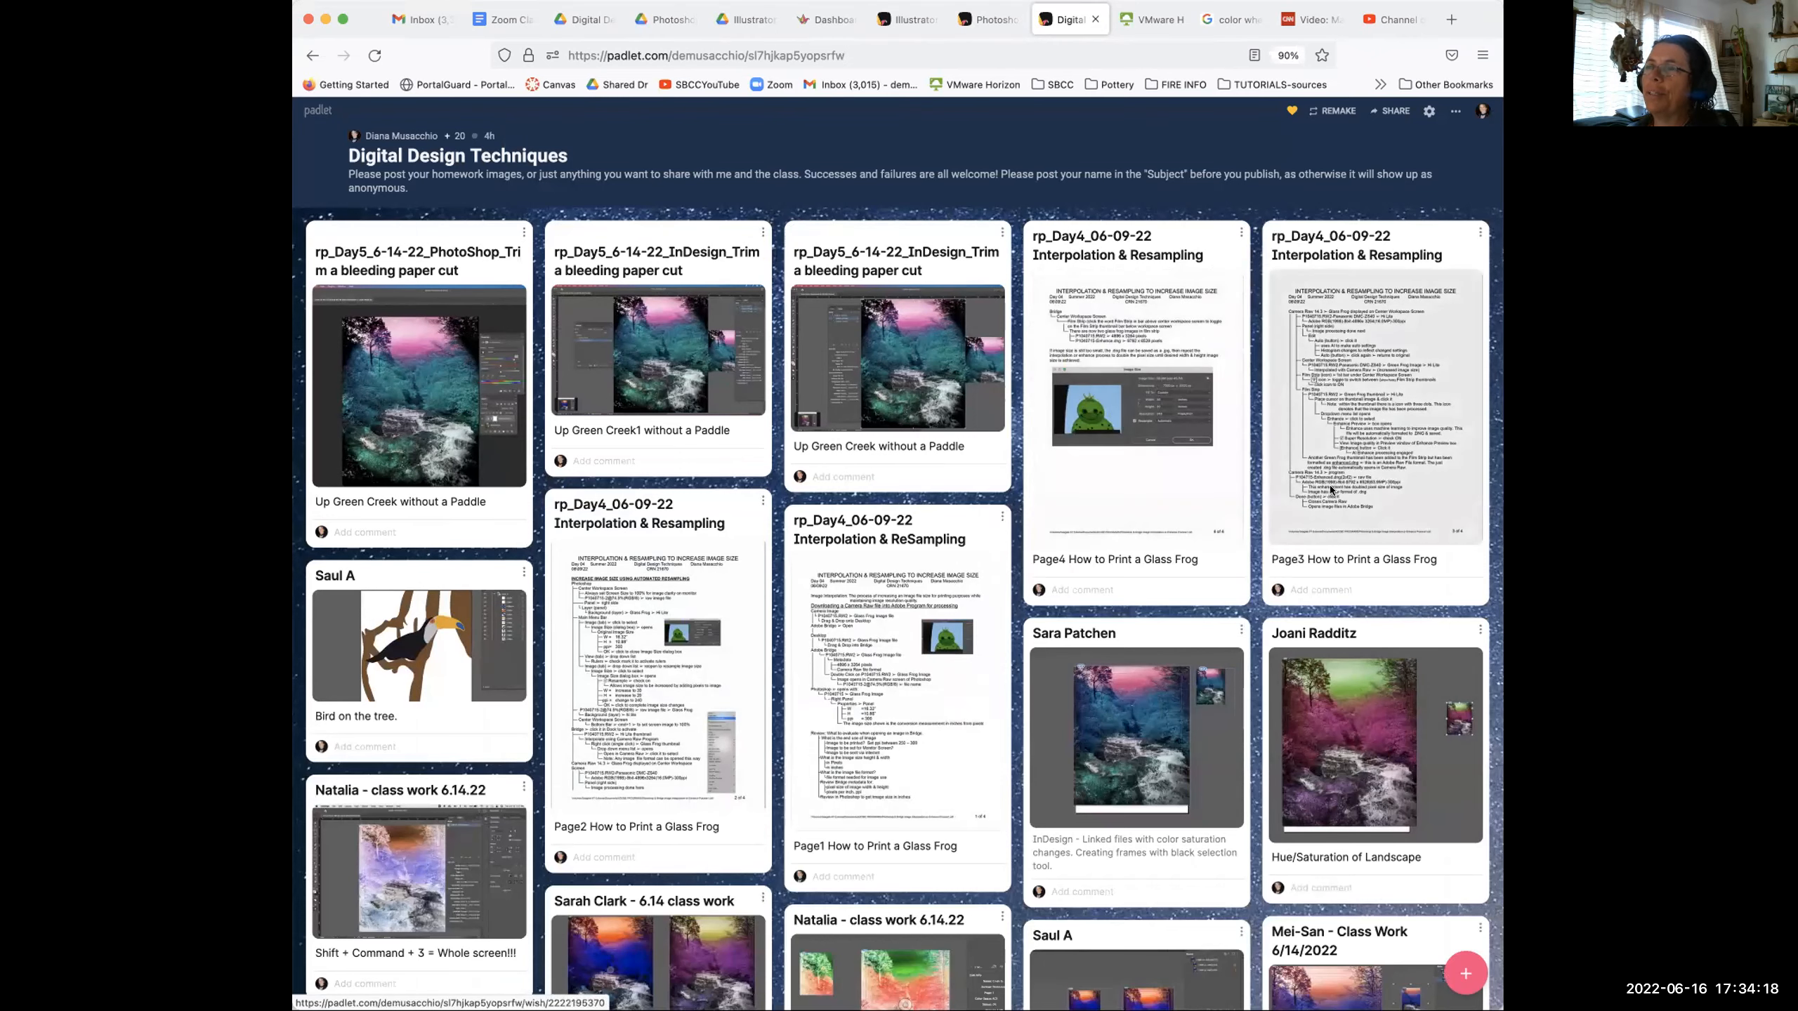
left_click(877, 628)
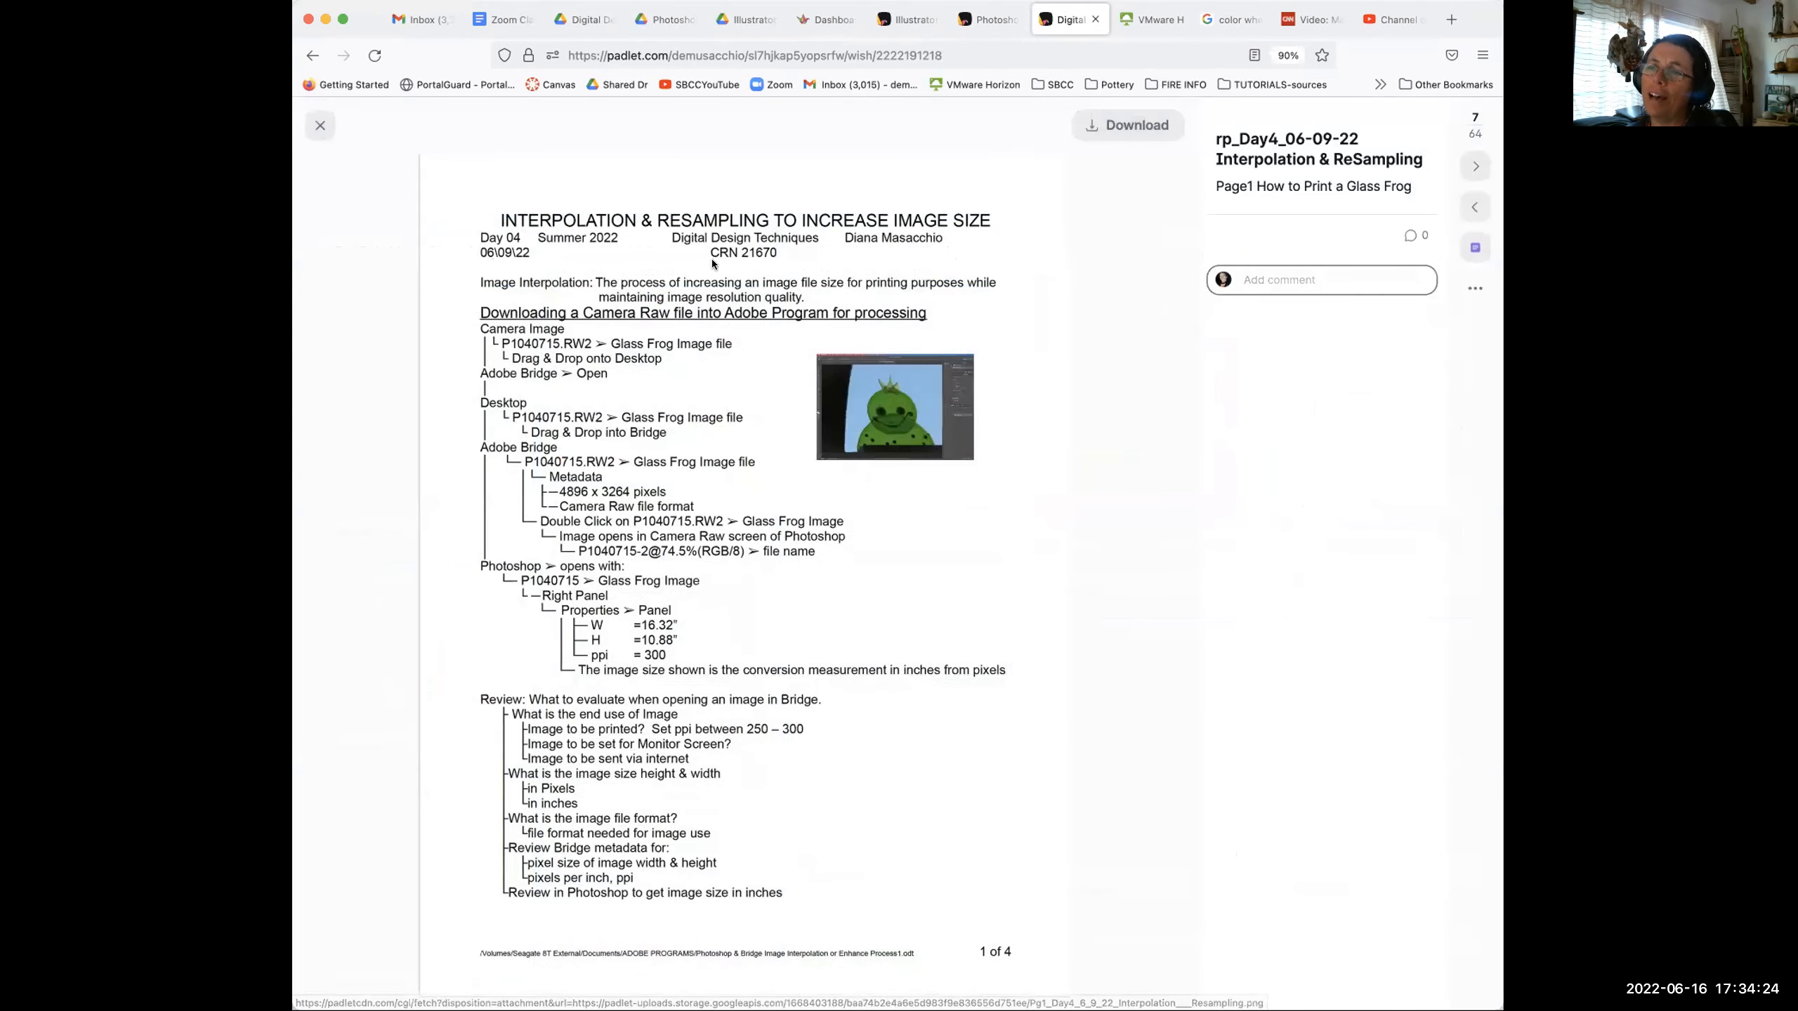
left_click(321, 126)
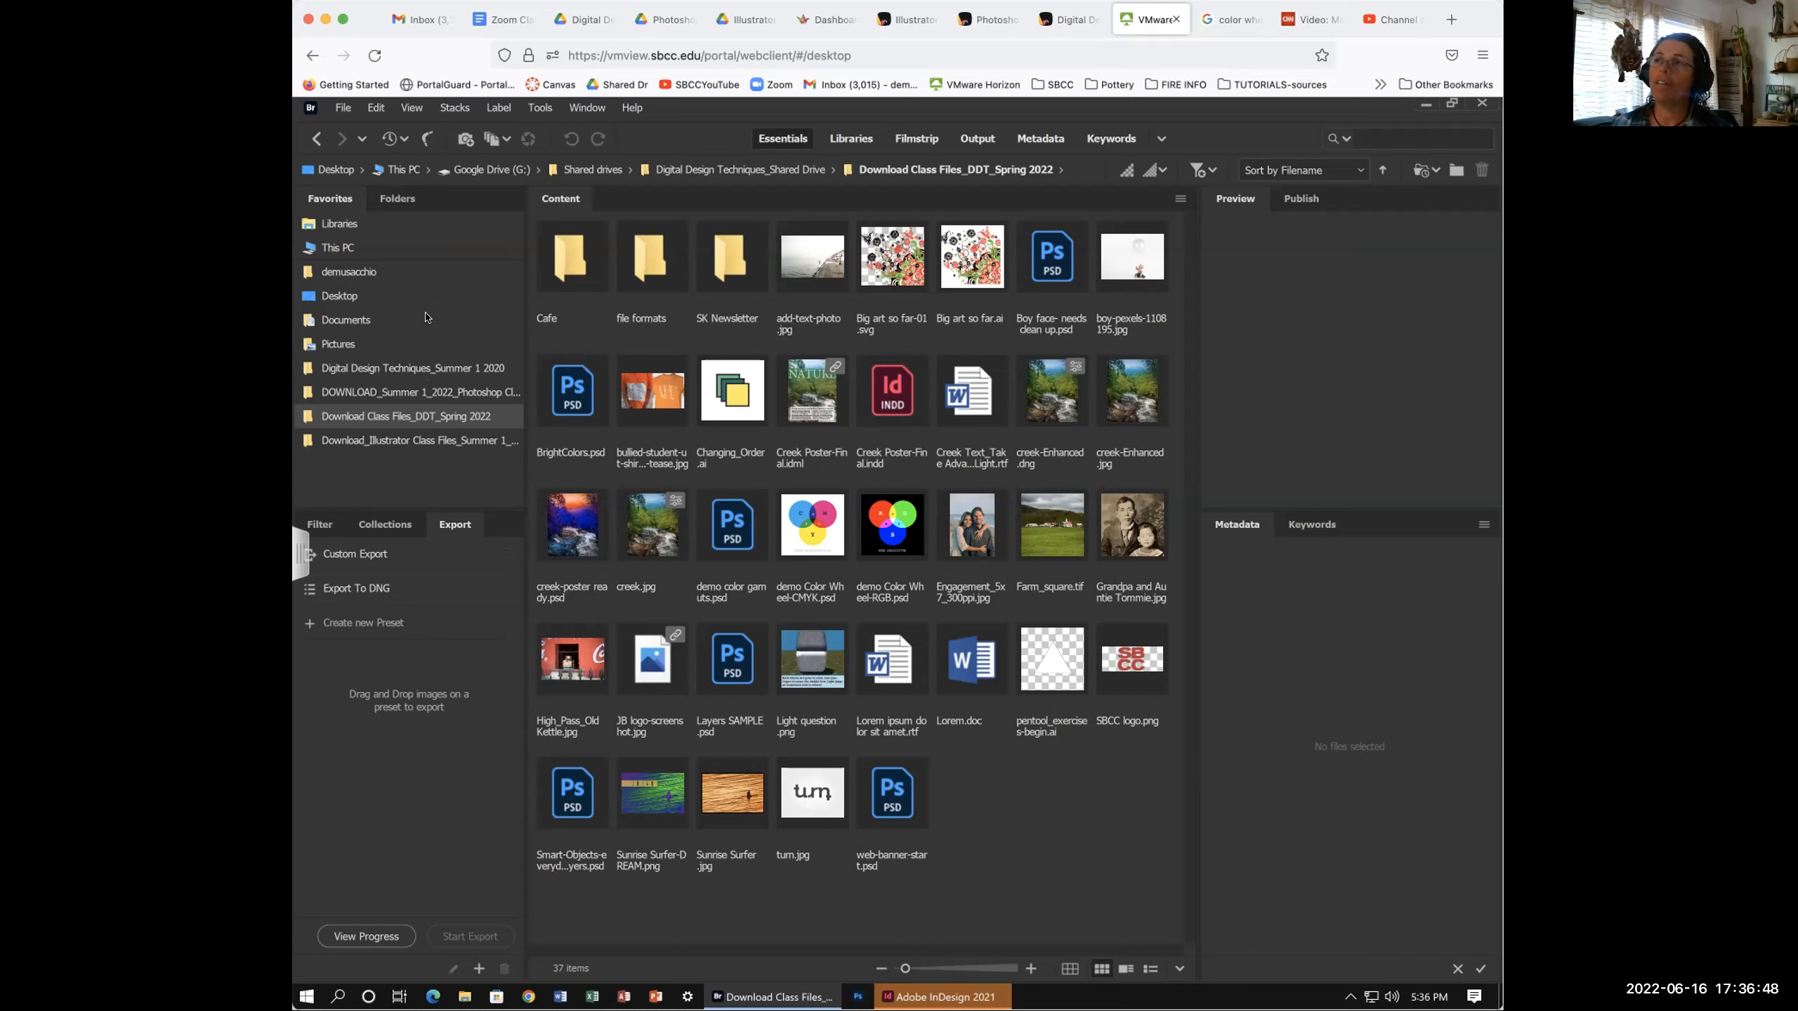
- Check InDesign, then browse Bridge to the Digital Design Techniques_Summer 1 2020 favorite folder
left_click(932, 991)
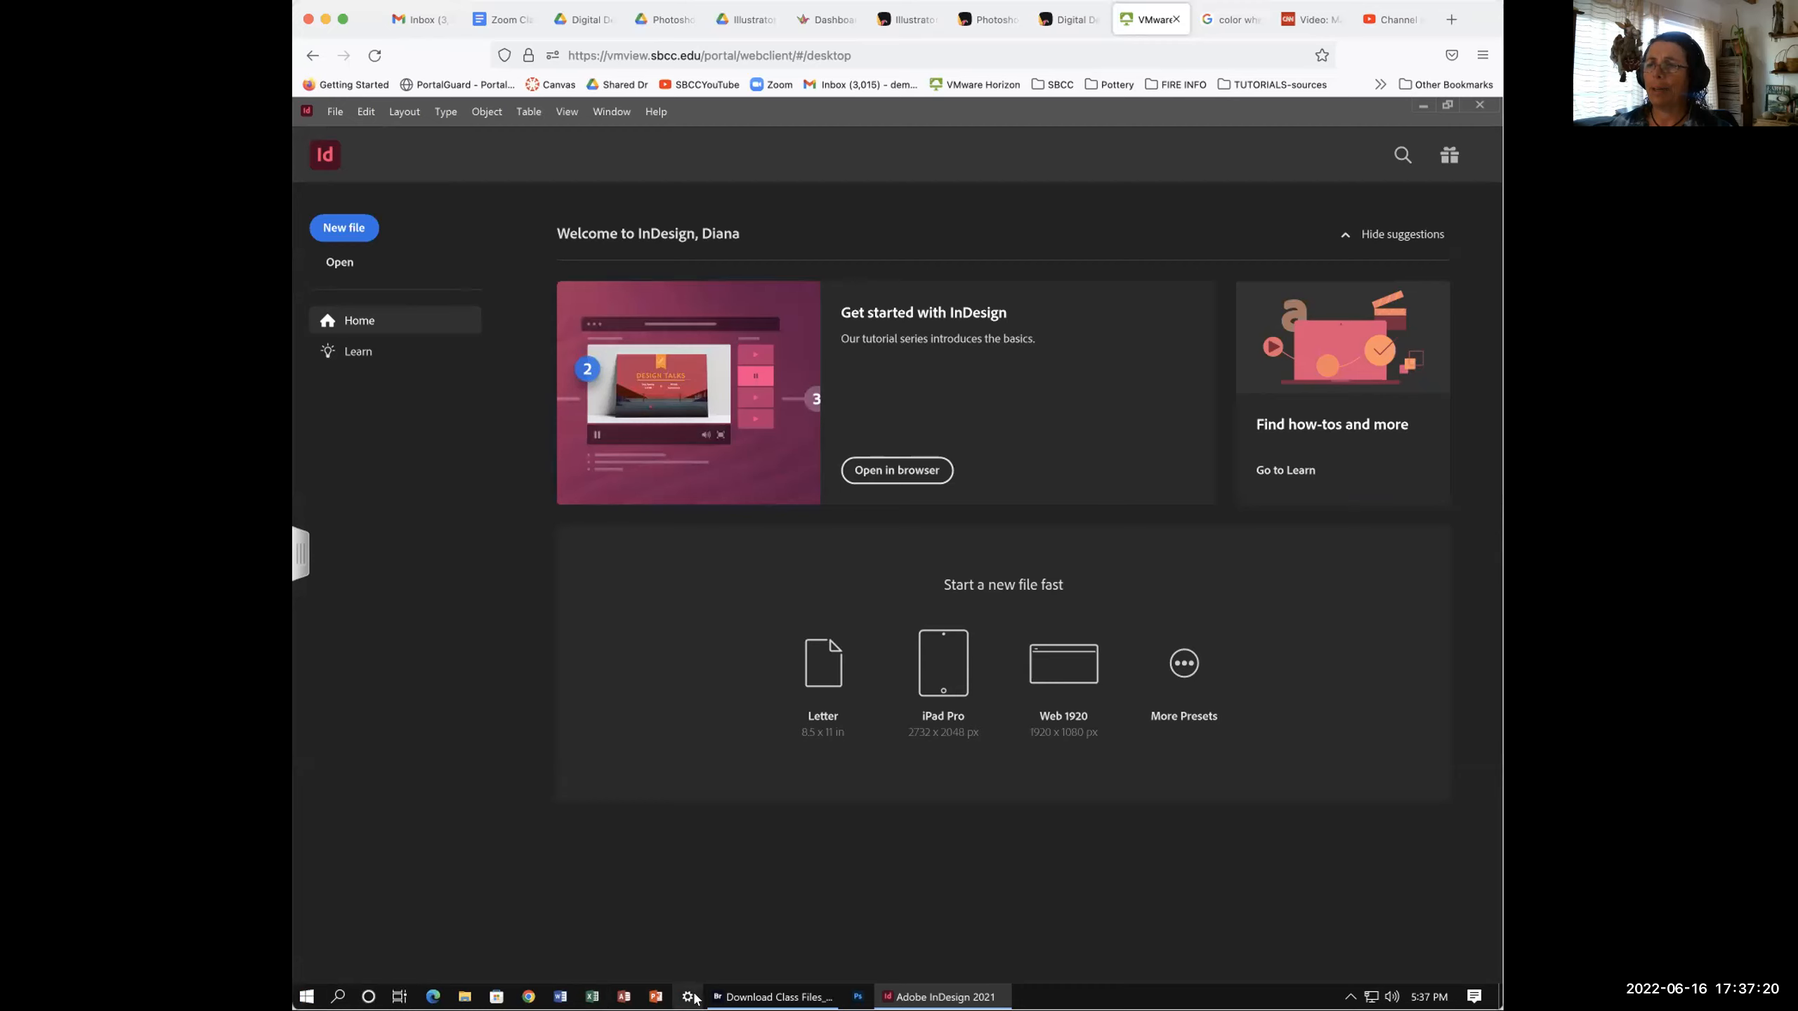
left_click(750, 998)
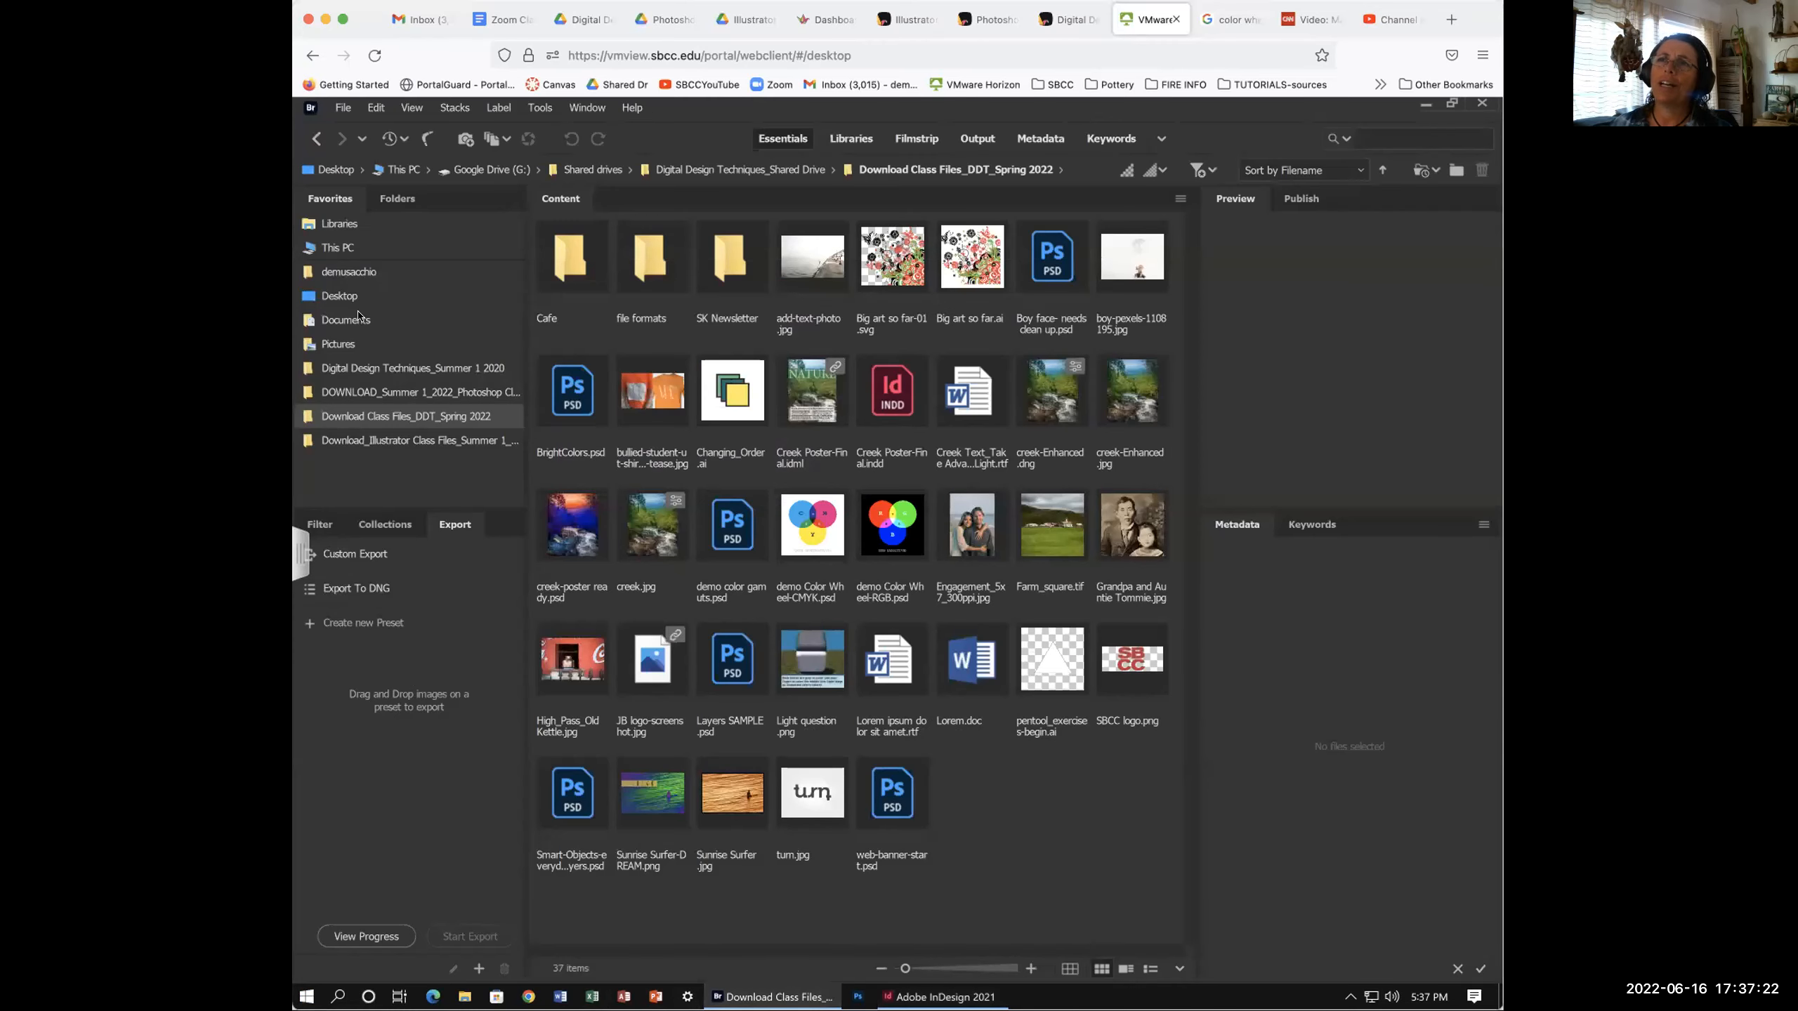
left_click(382, 369)
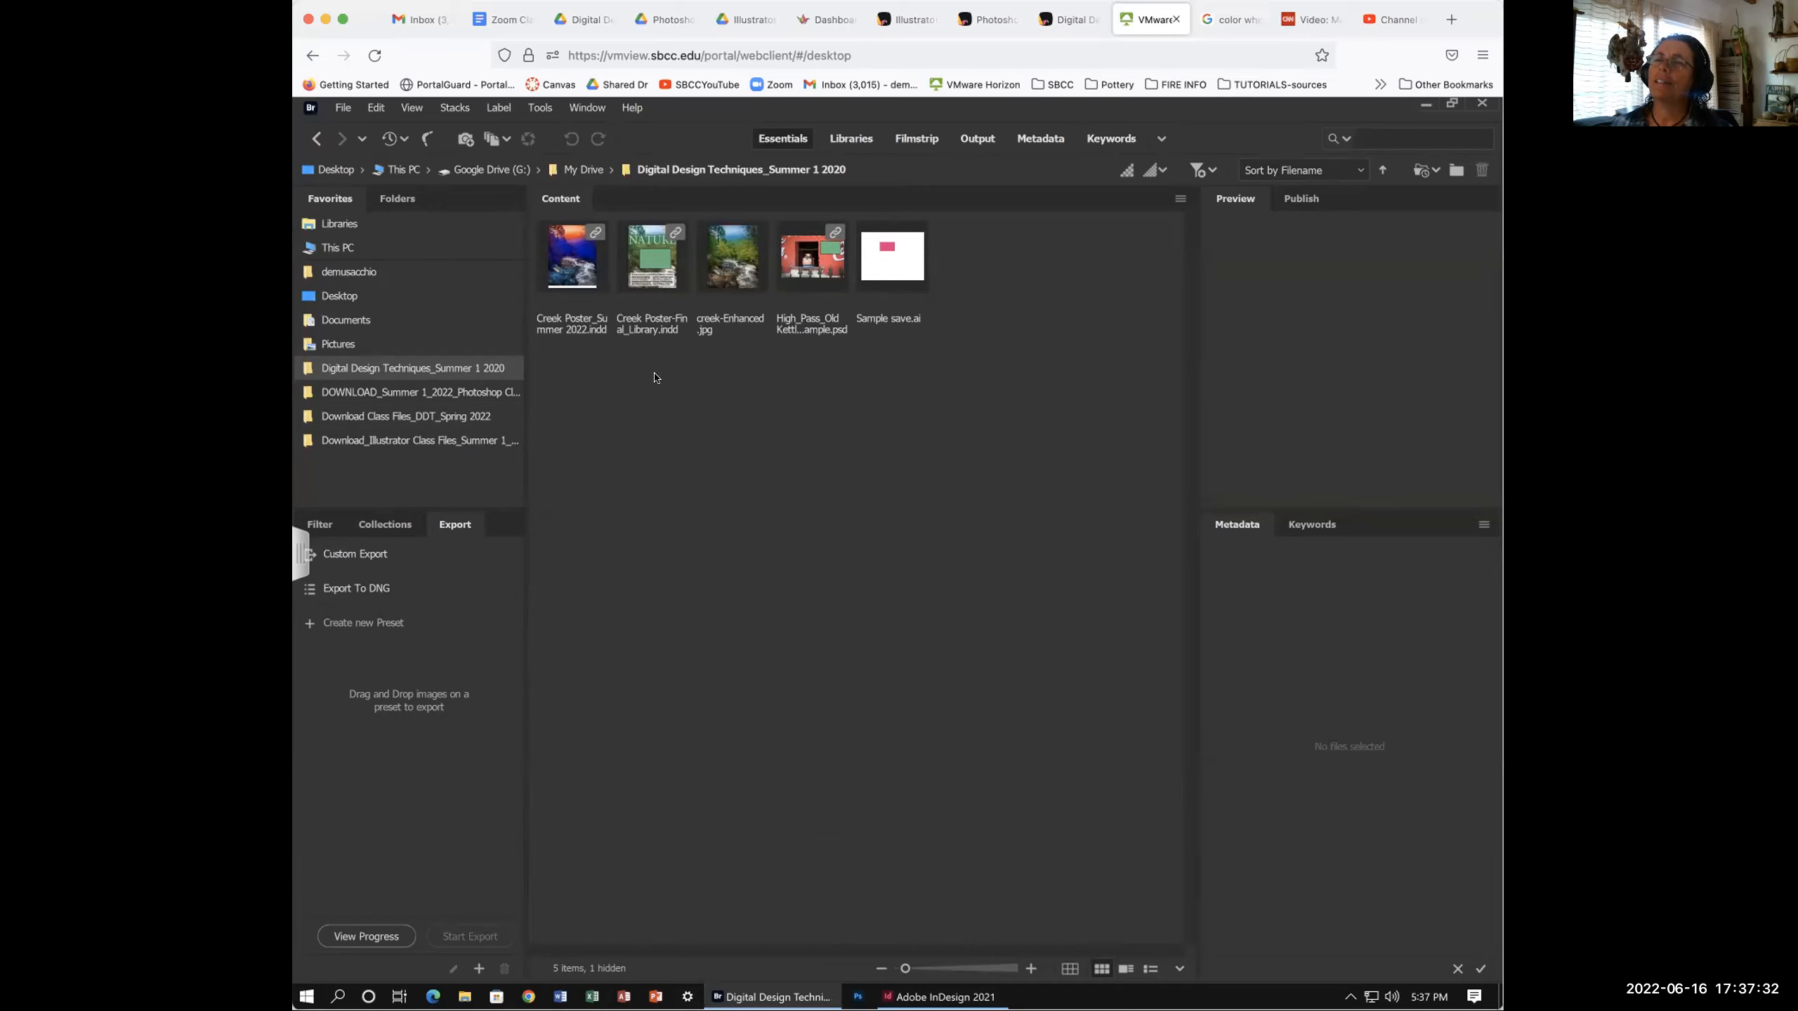
- Open Creek Poster_Summer 2022.indd from Bridge's Content panel in InDesign
left_click(574, 266)
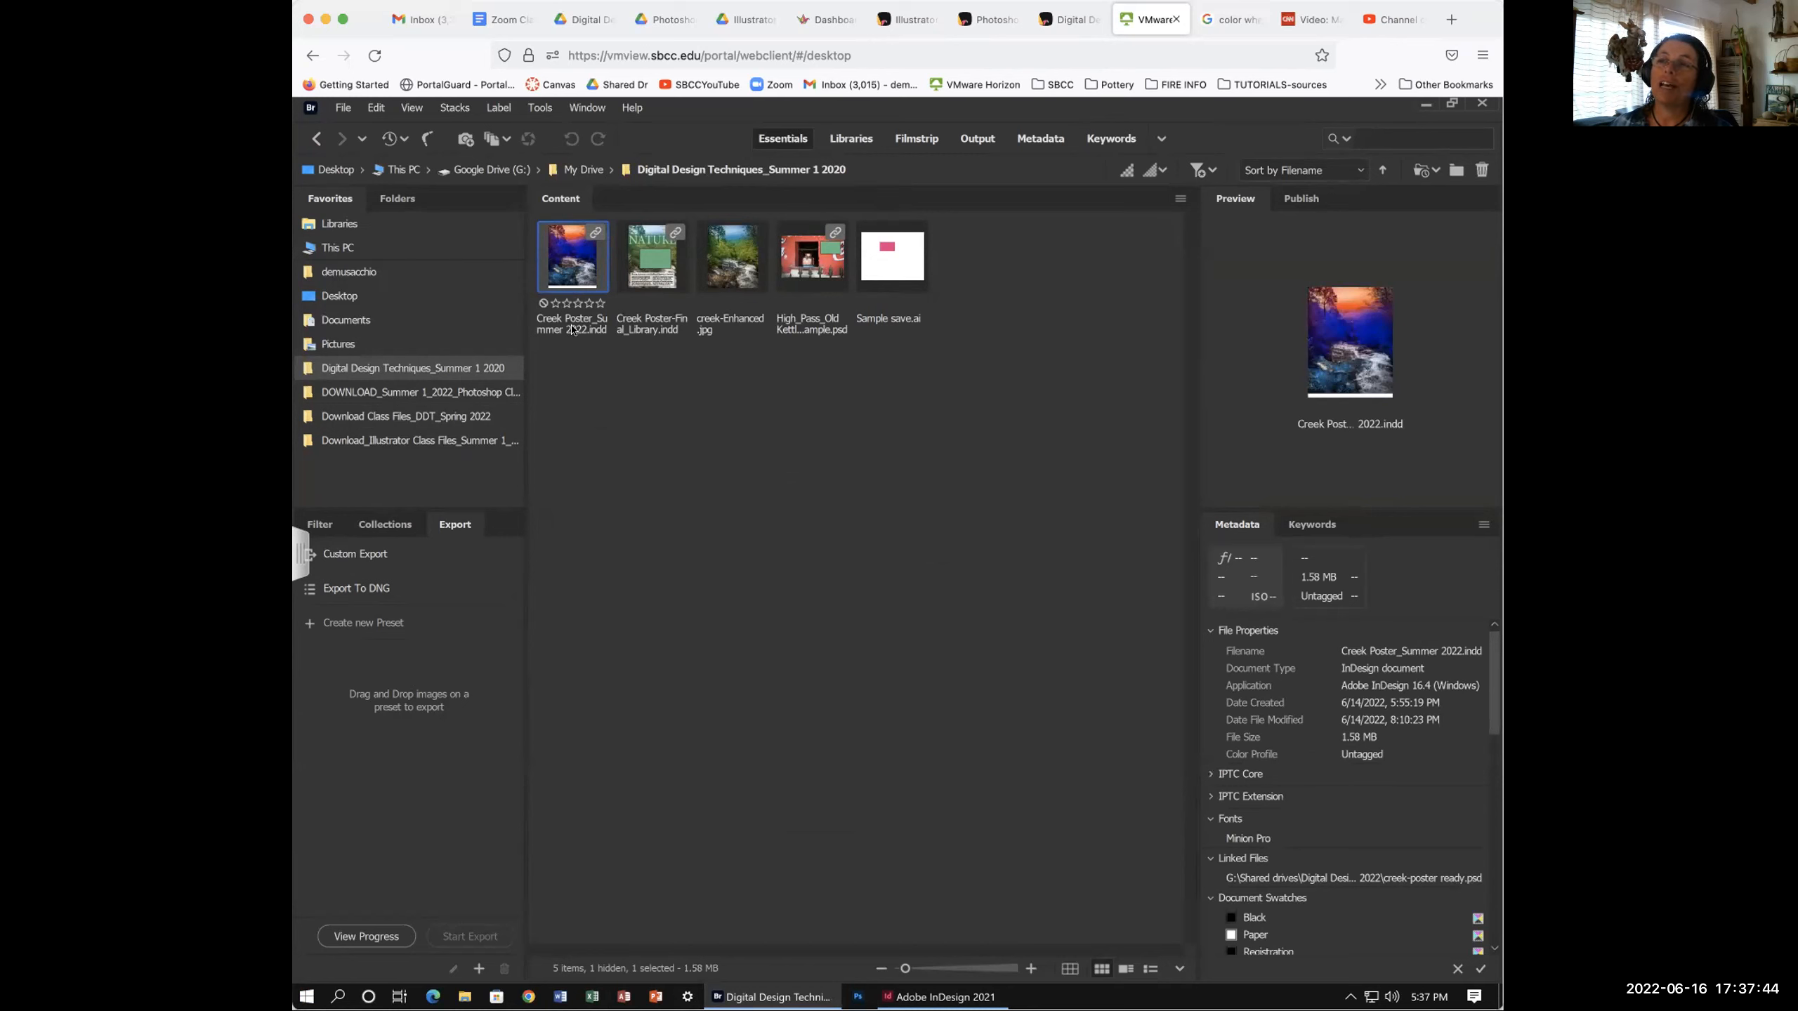
double_click(574, 268)
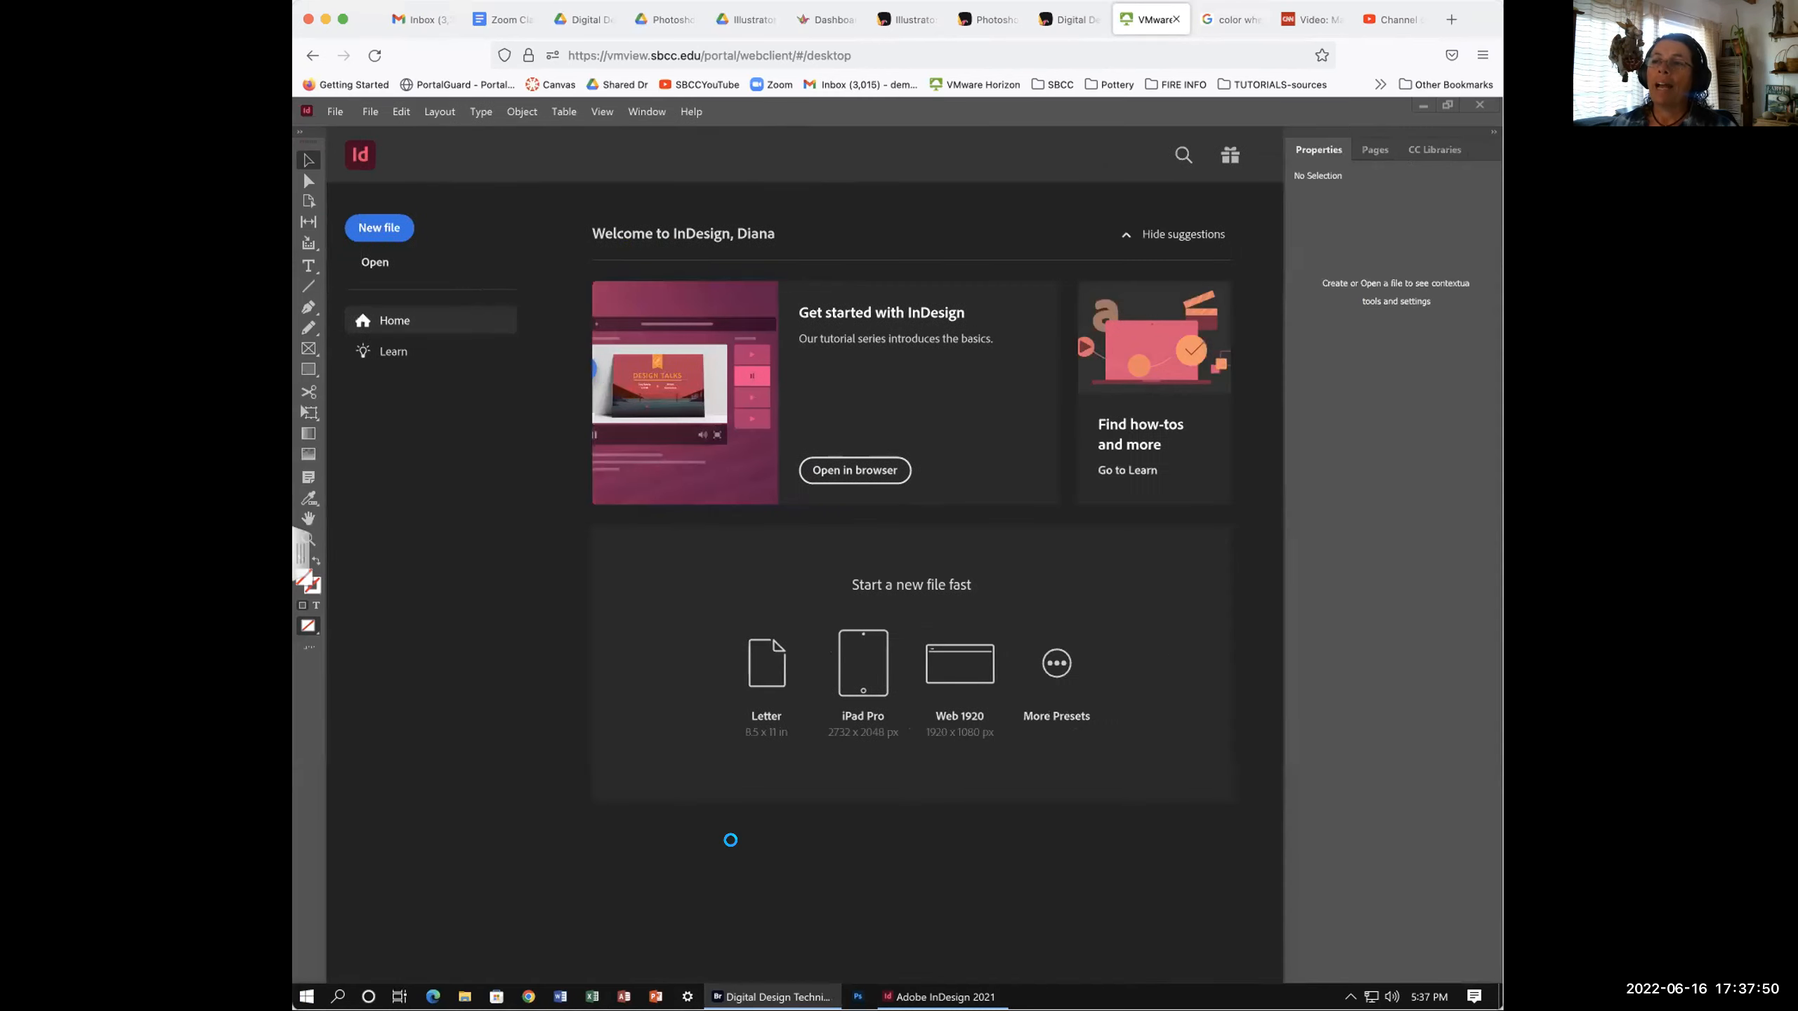
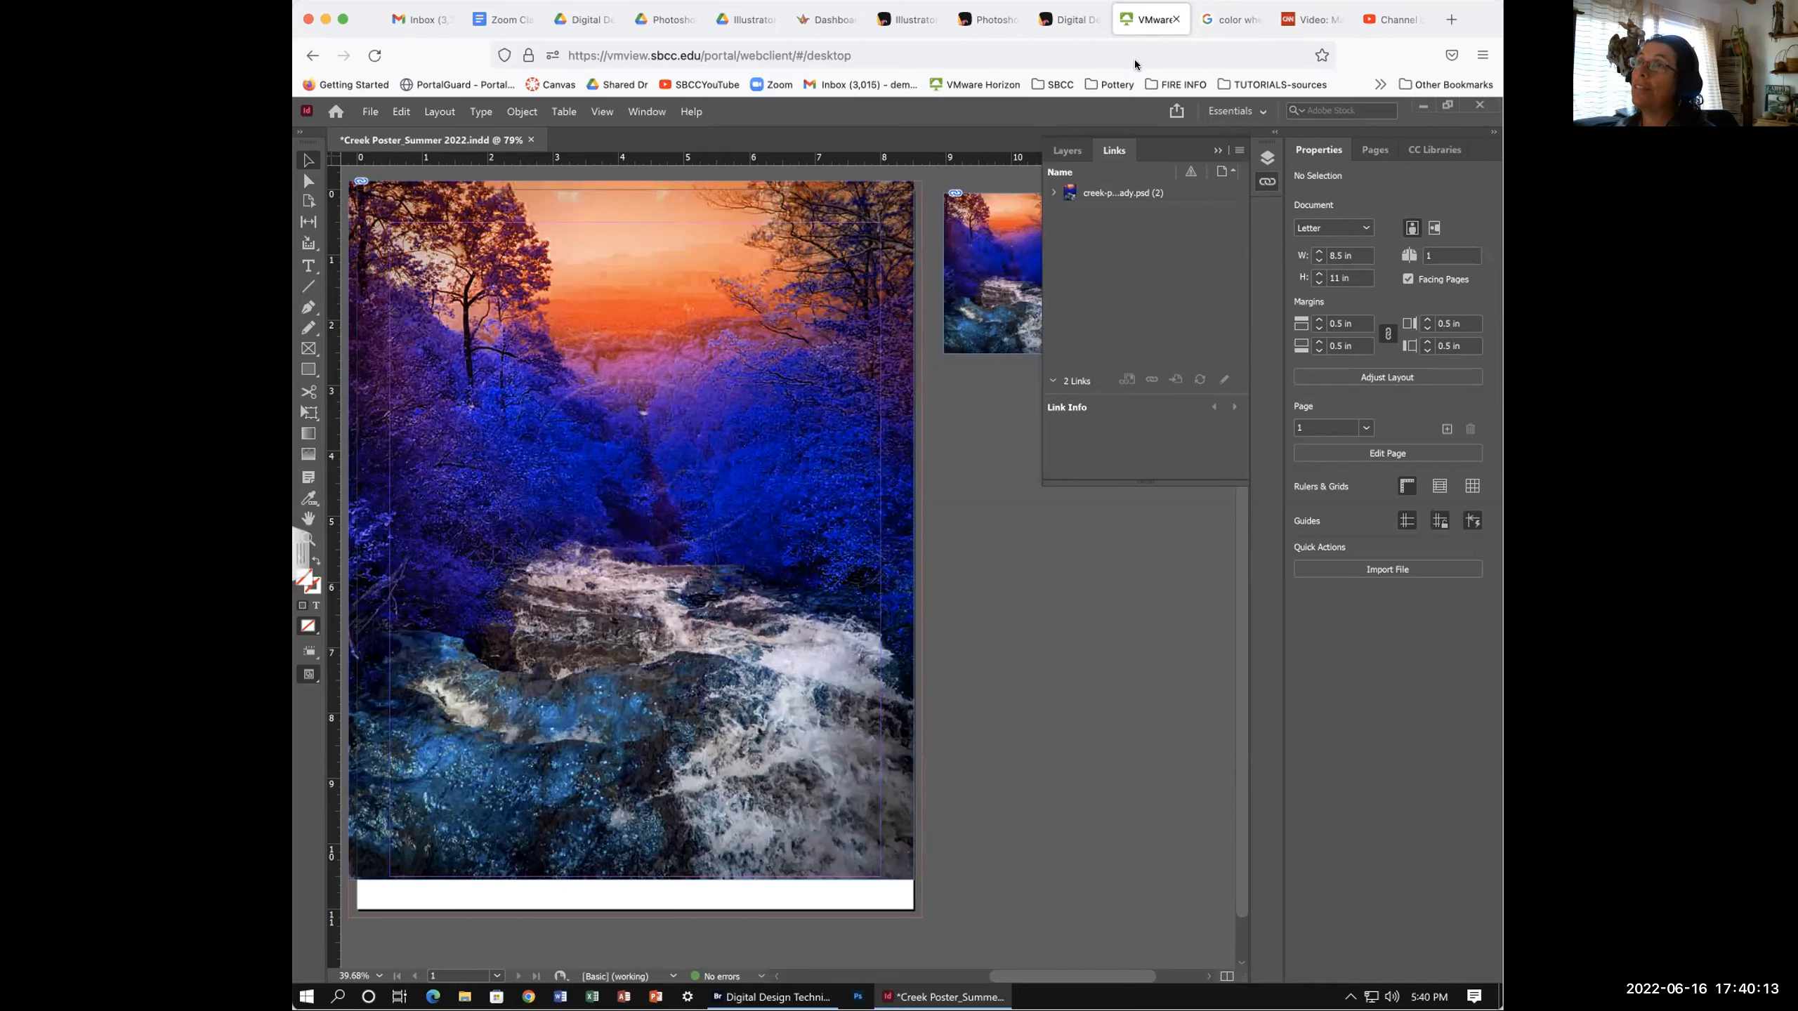
- Switch to the class Padlet board and enlarge the 'Bird on the tree' post
left_click(1071, 22)
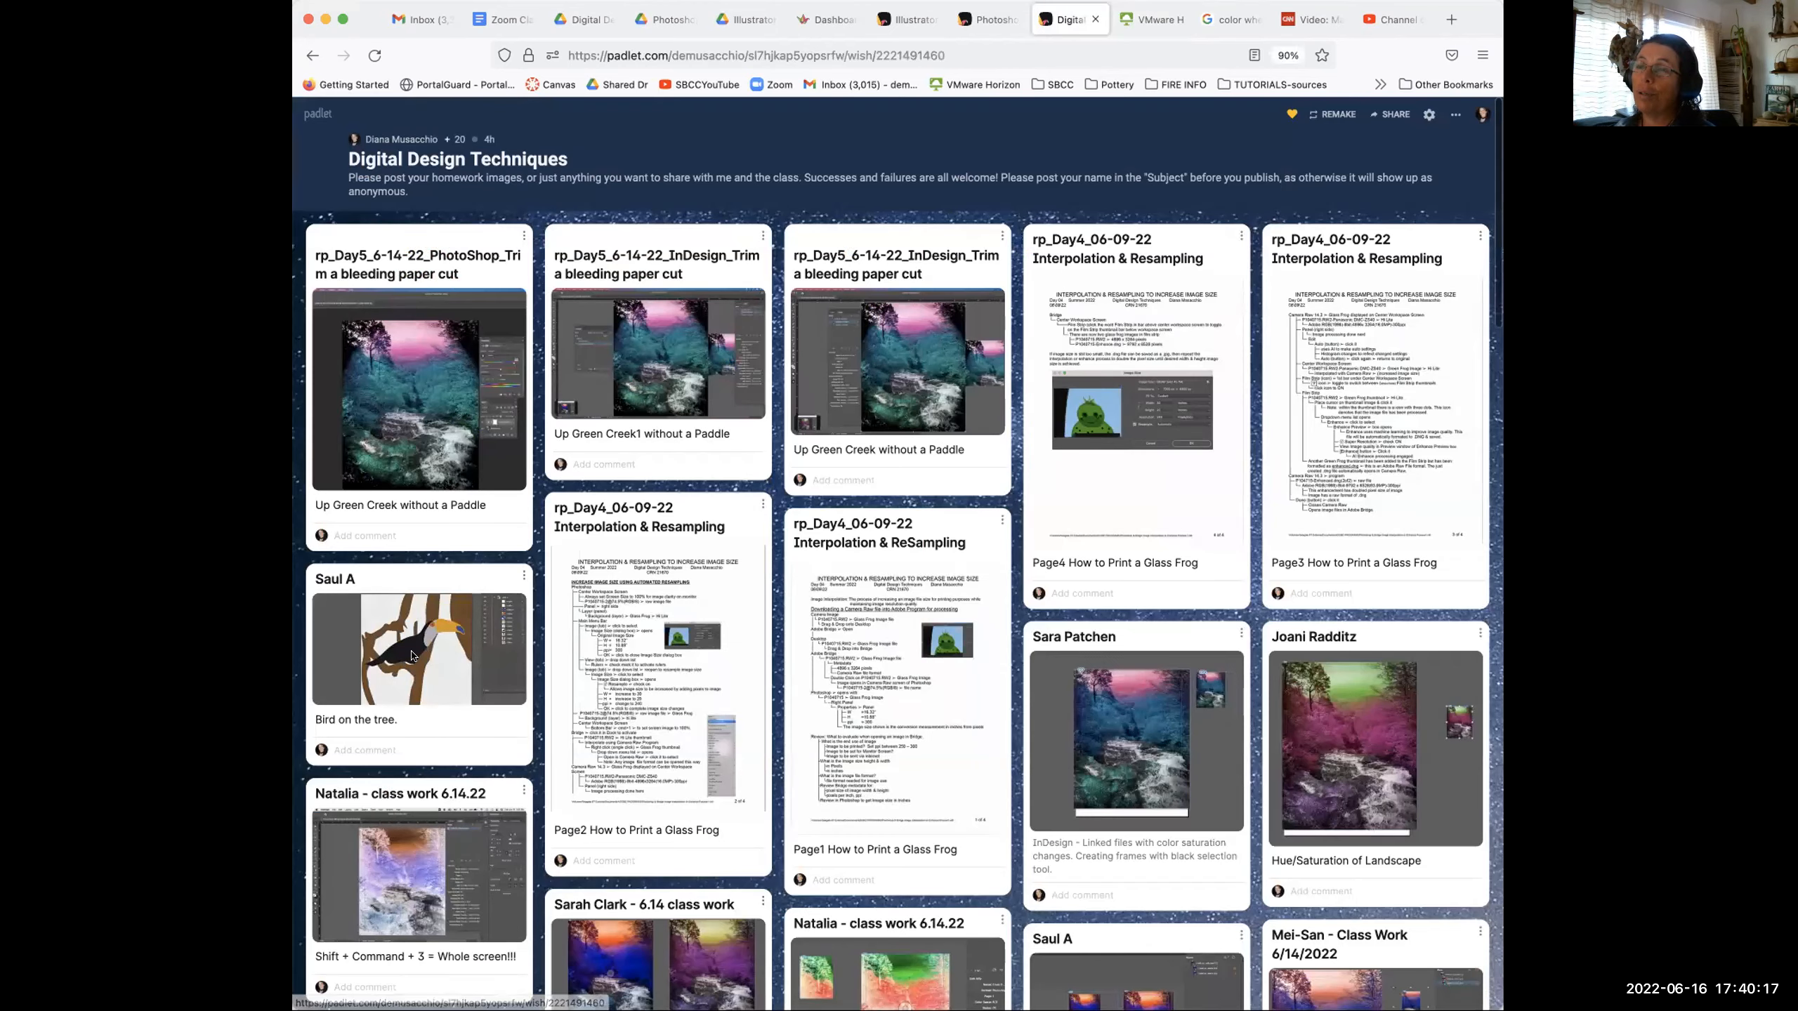
left_click(411, 655)
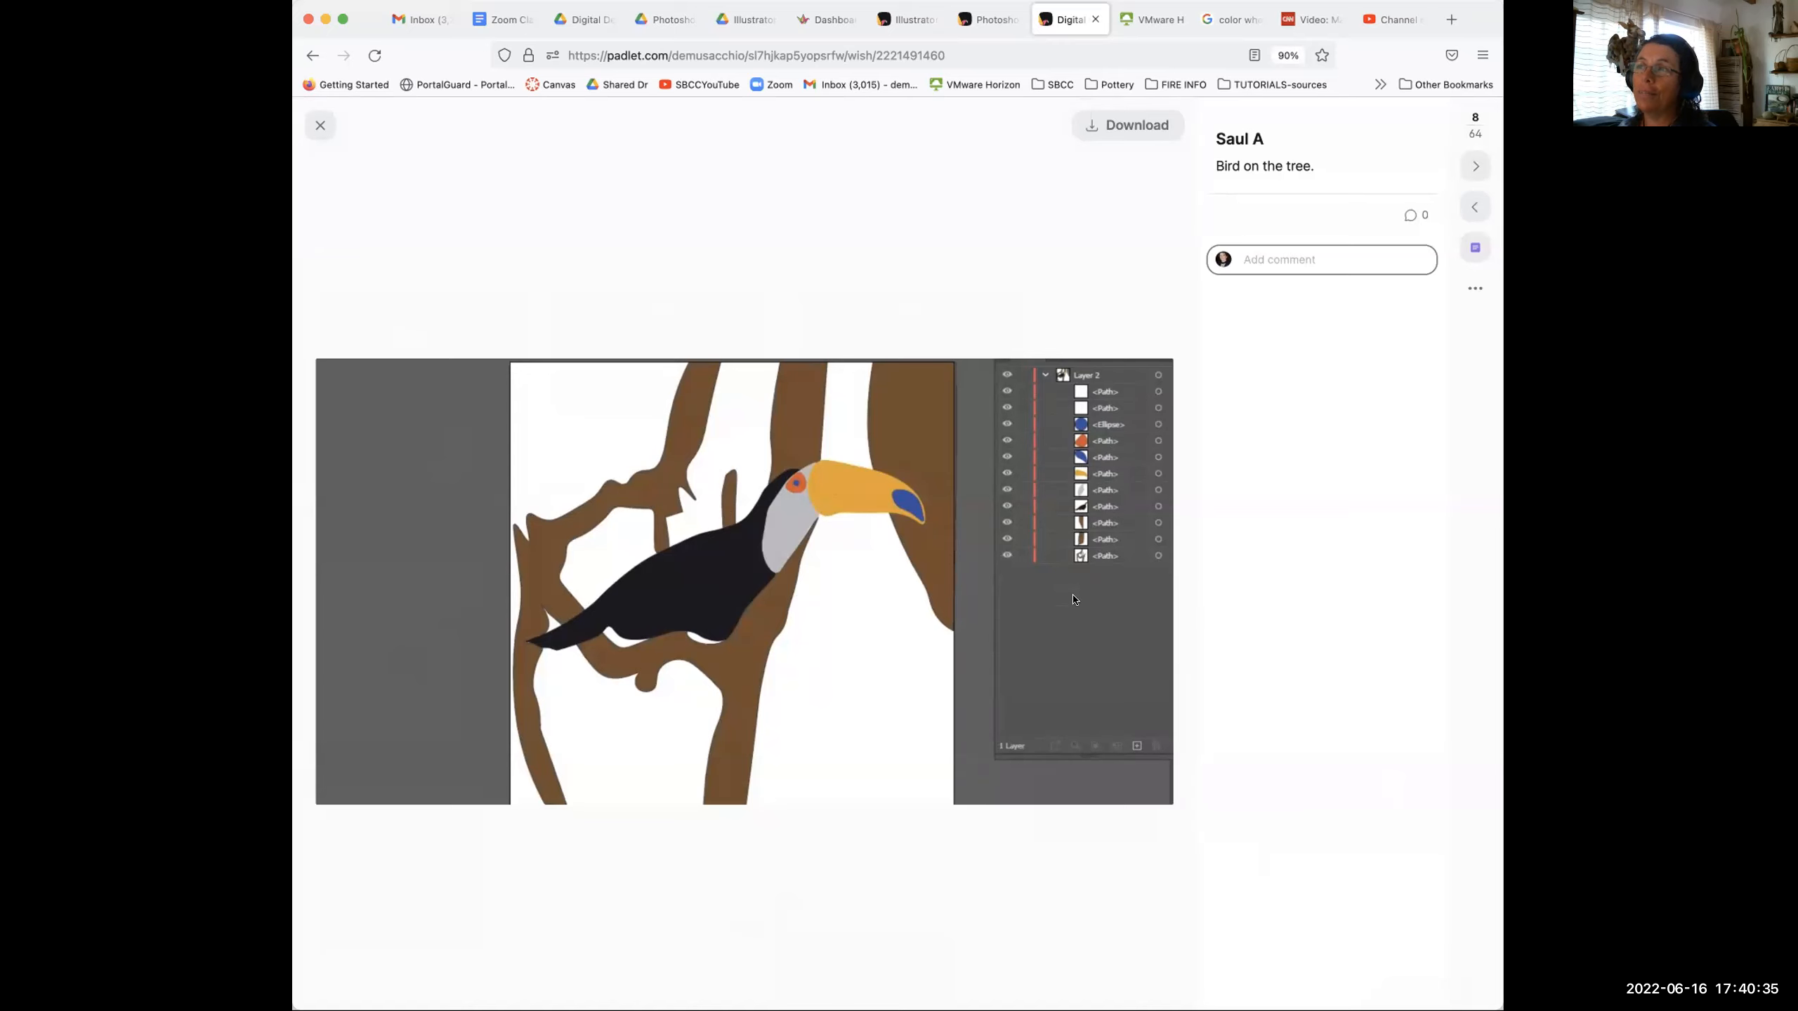
- Close the enlarged toucan post and return to the InDesign creek poster
left_click(318, 127)
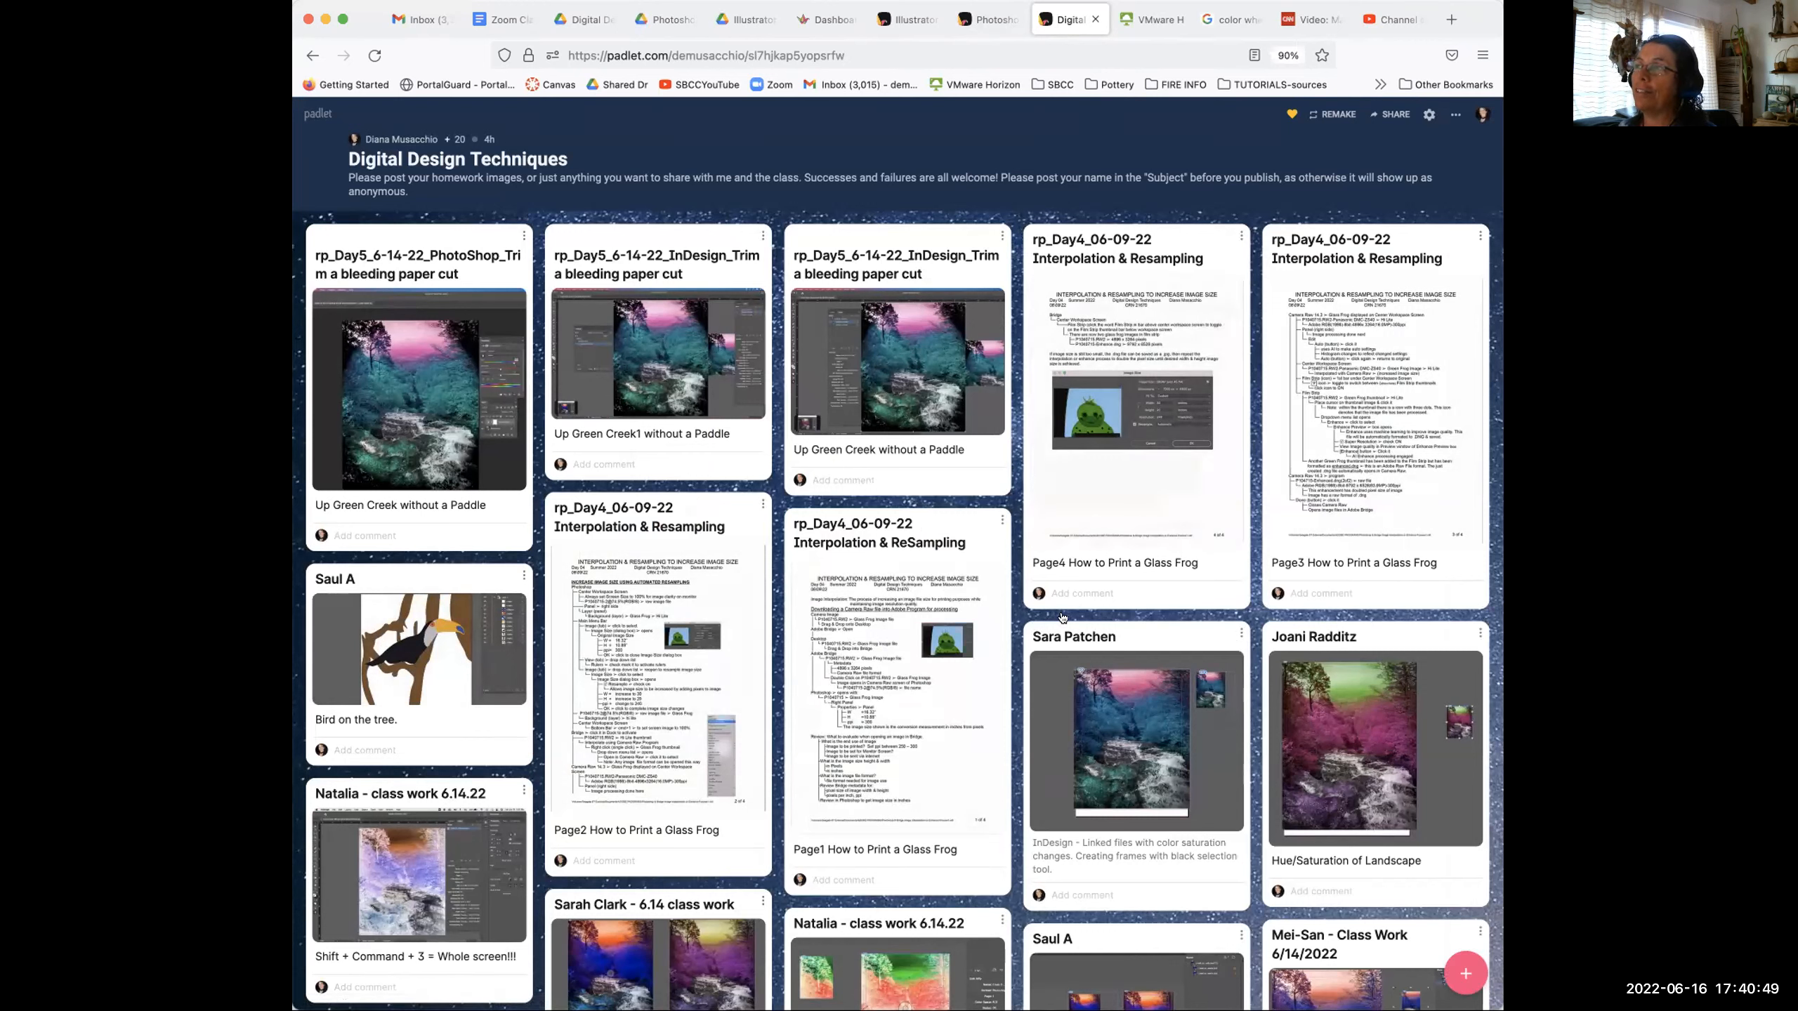
left_click(1147, 21)
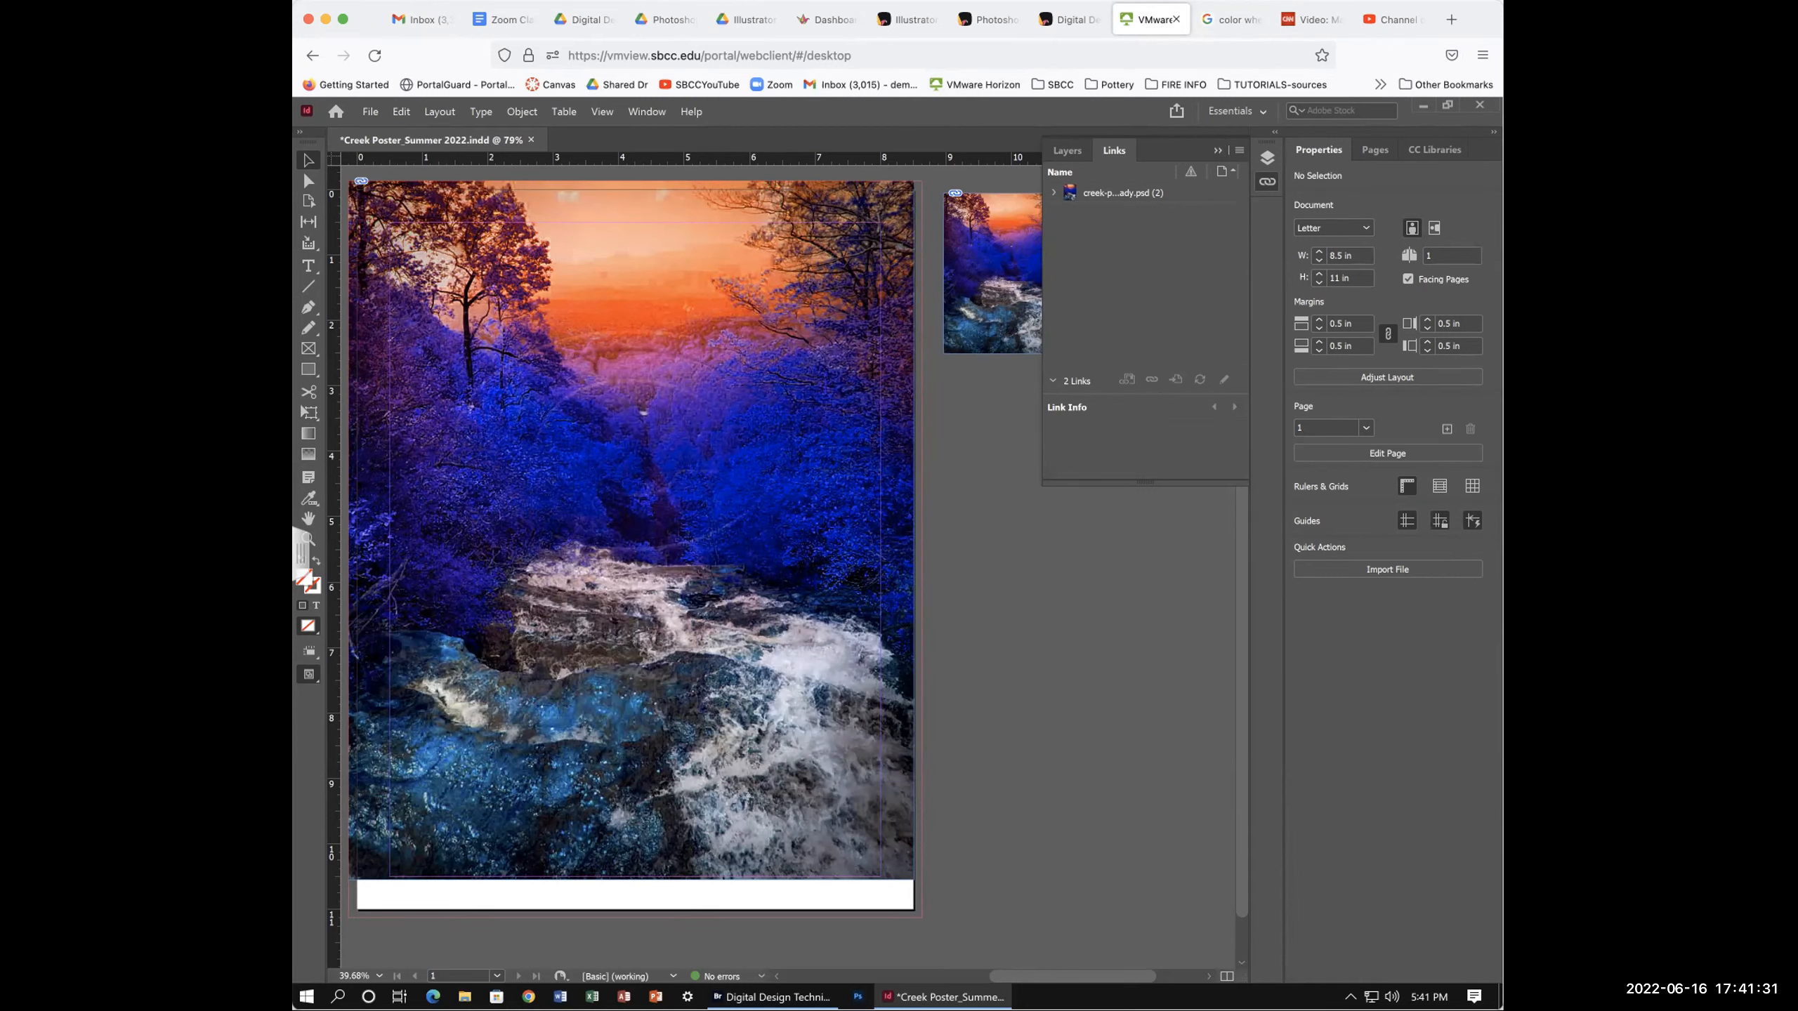
- Select the creek poster canvas and bring up InDesign's File menu
left_click(630, 530)
left_click(368, 111)
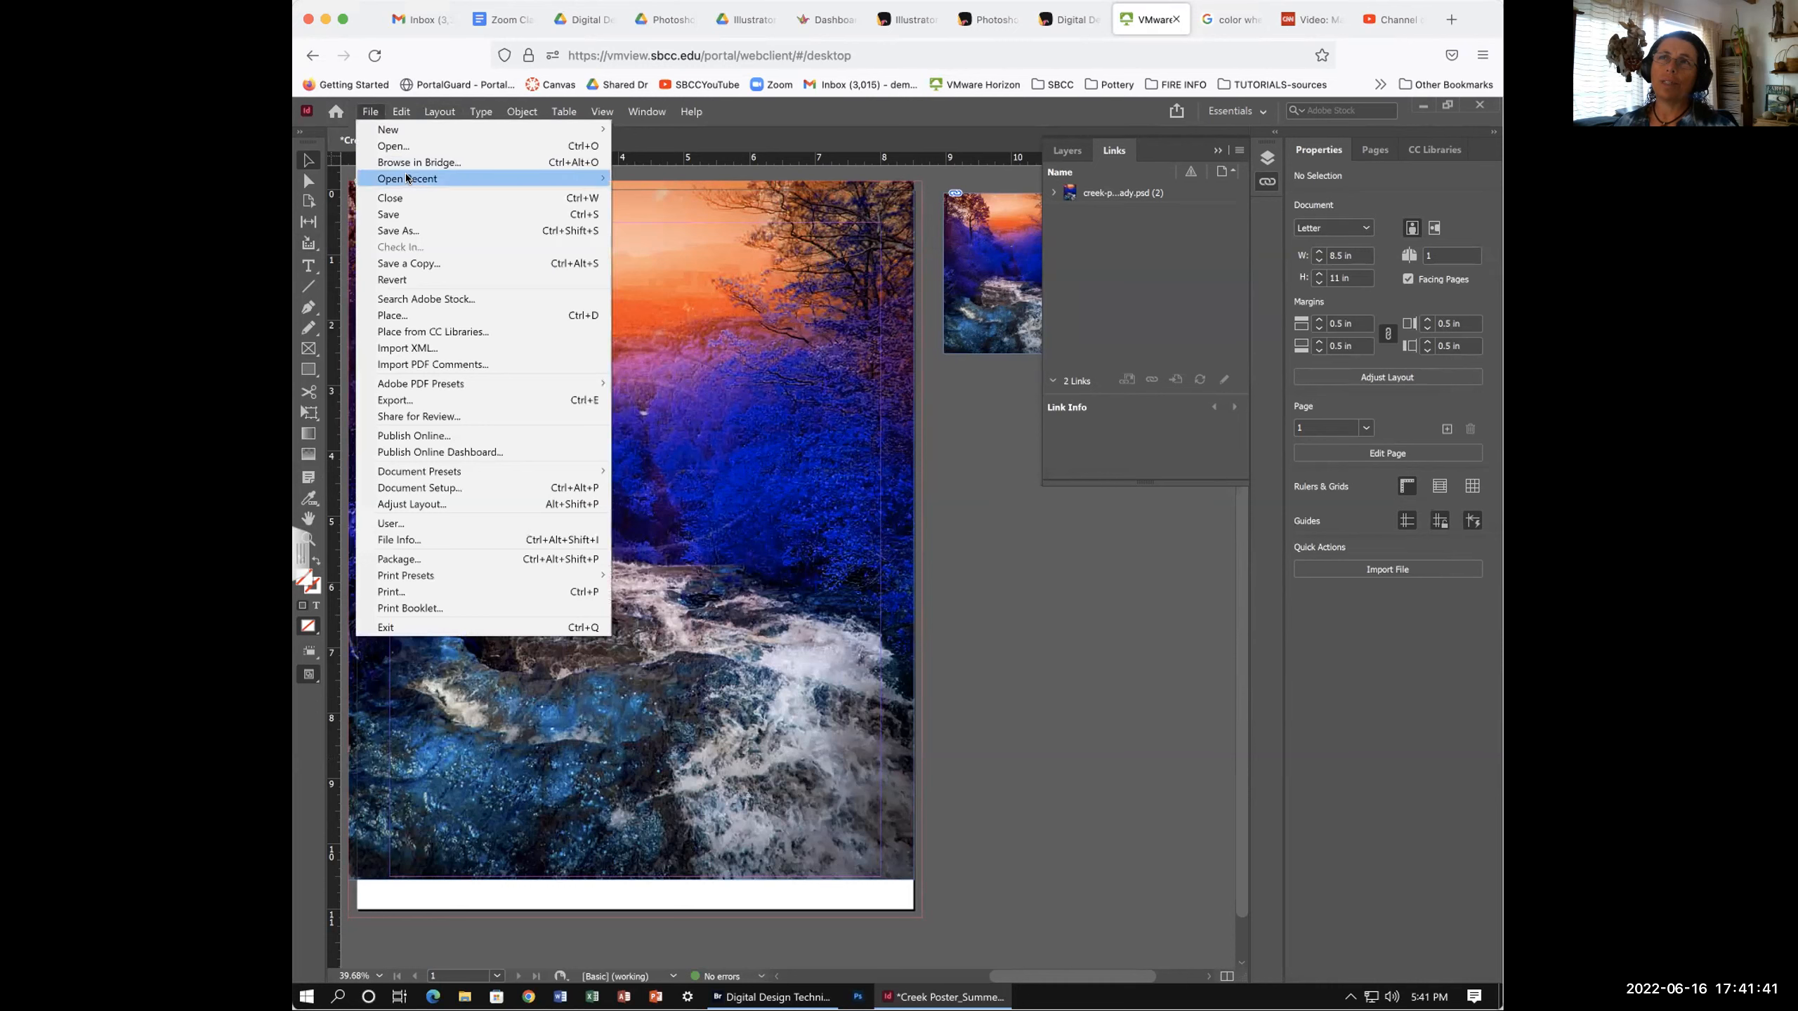
- Reopen Creek Poster_Summer 2022.indd from Open Recent and hide the Layers/Links panel group
mouse_move(571, 179)
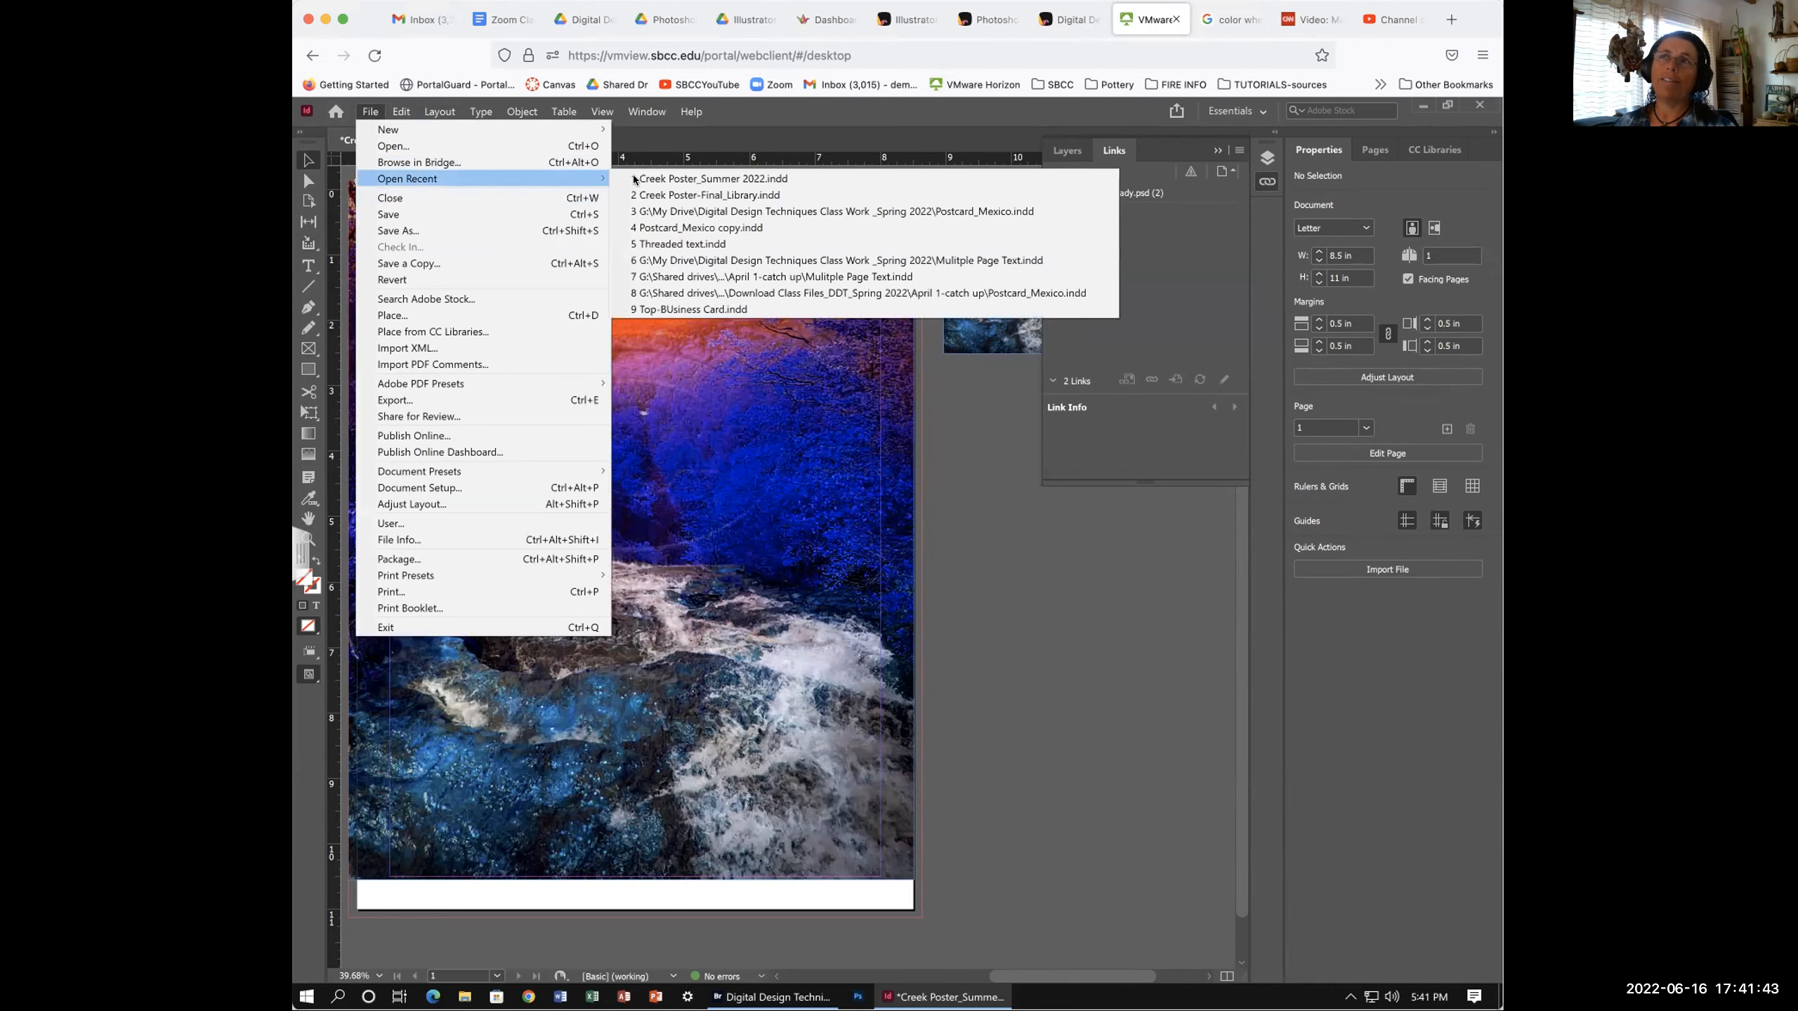
left_click(716, 179)
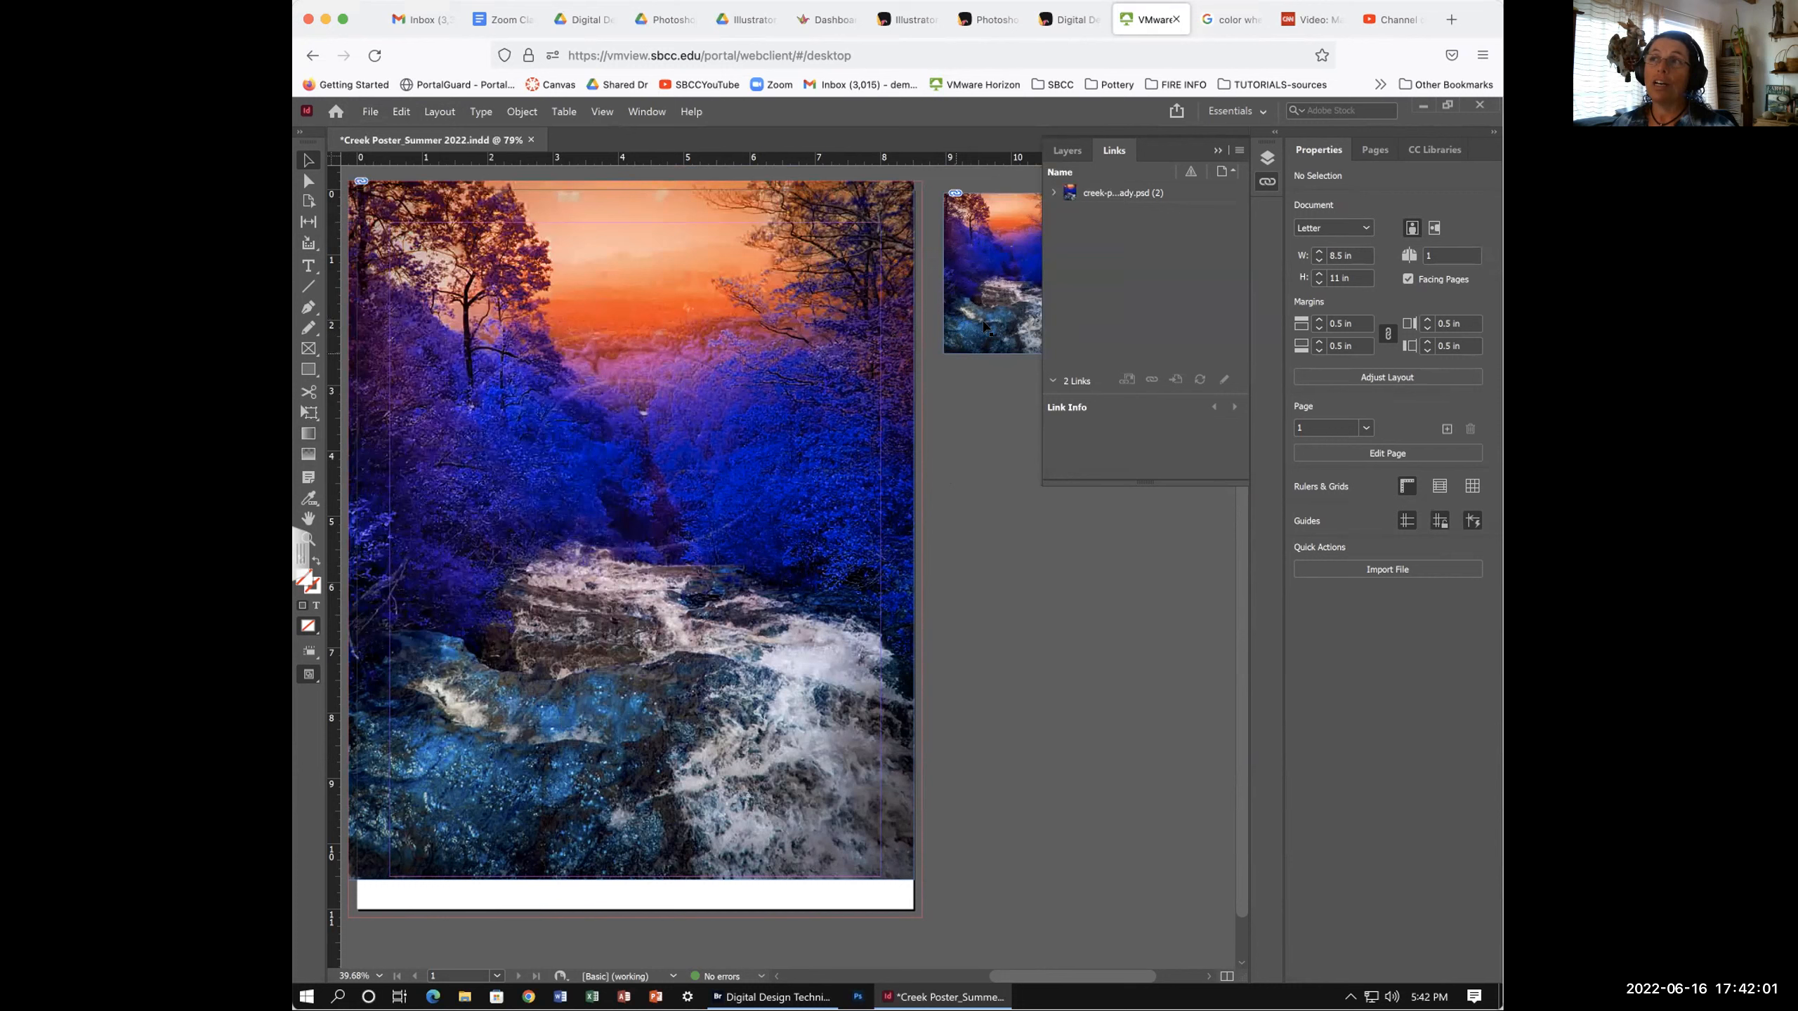
left_click(1215, 148)
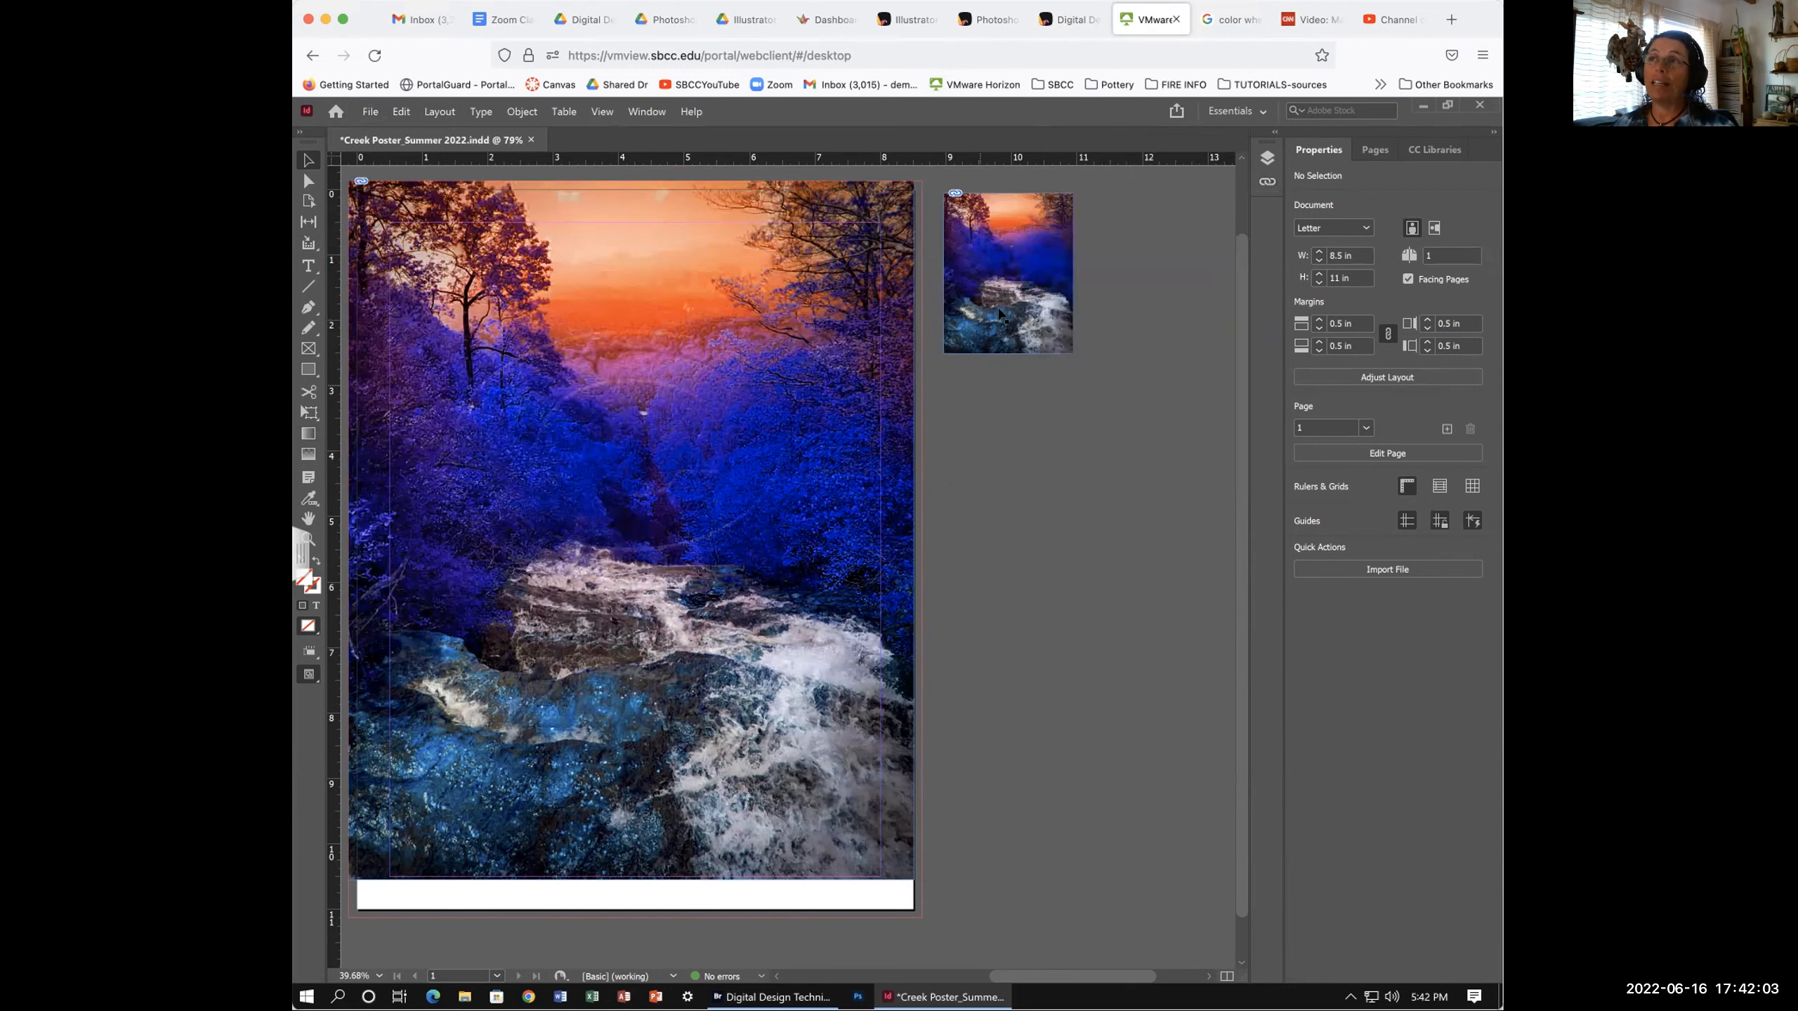
- Nudge the small pasteboard creek photo right and down, deselect it, and open Start
left_click_drag(993, 233, 1023, 249)
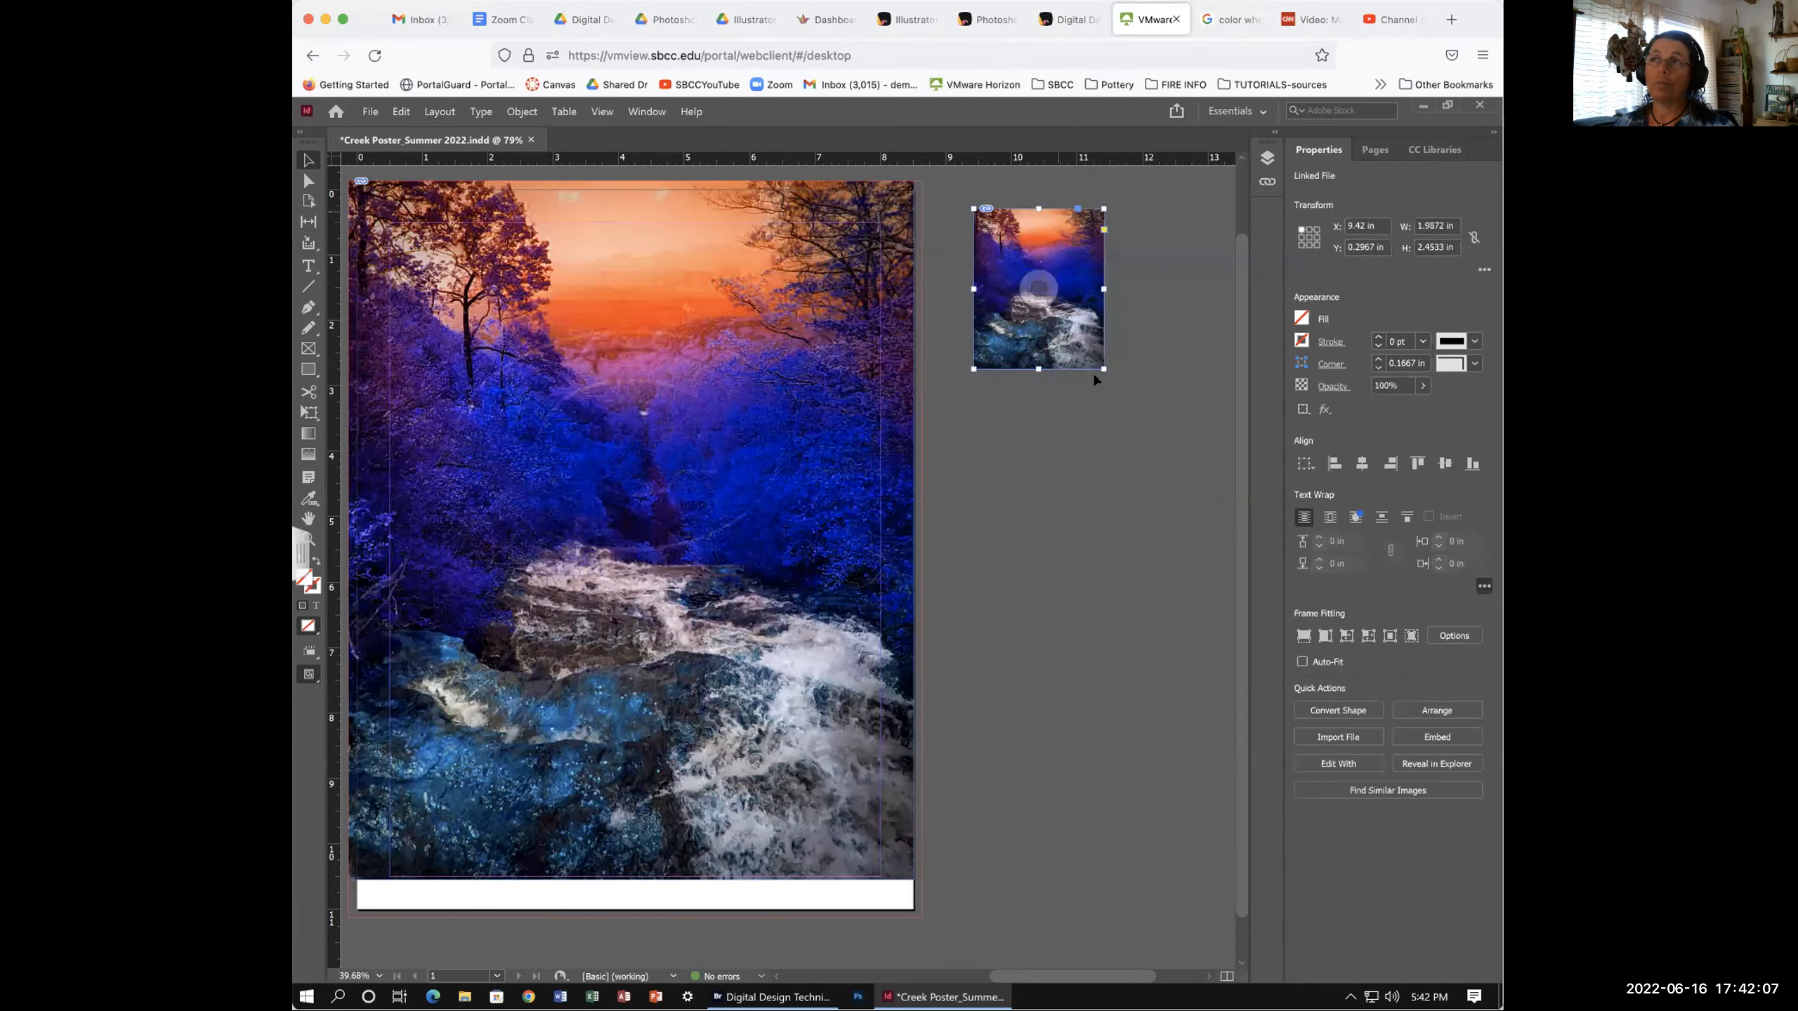
left_click(1017, 490)
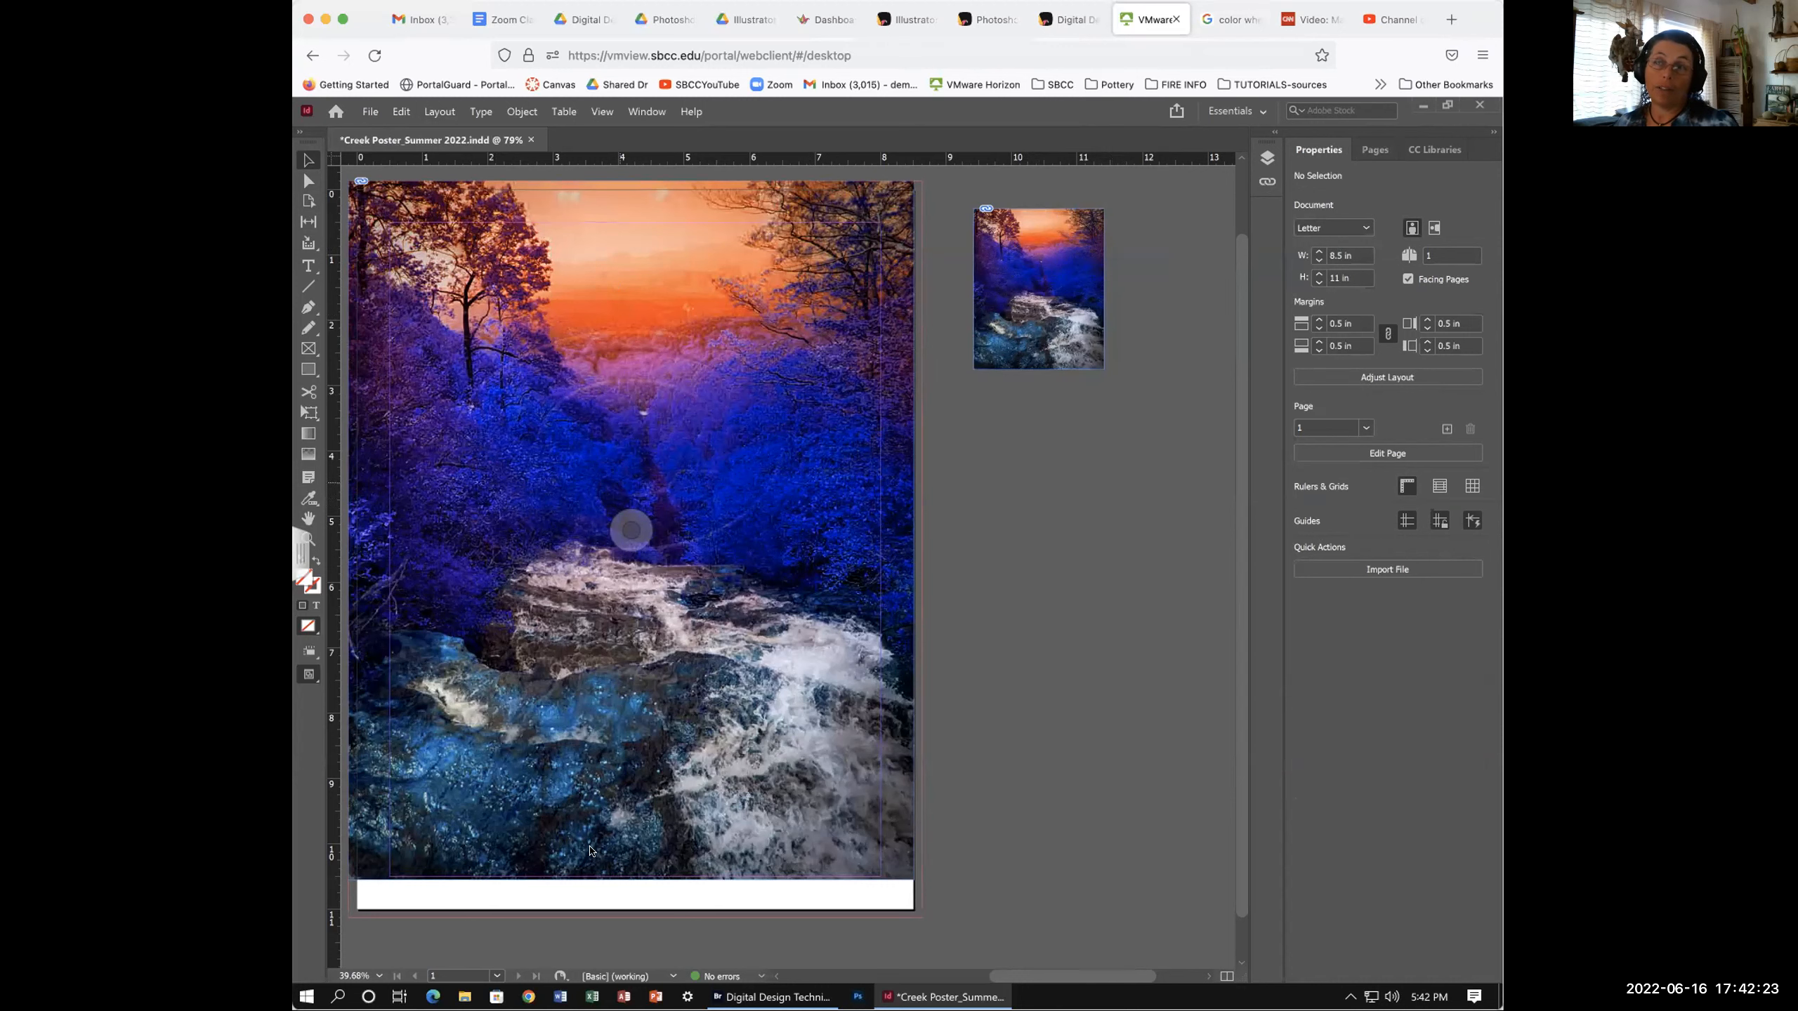
left_click(305, 996)
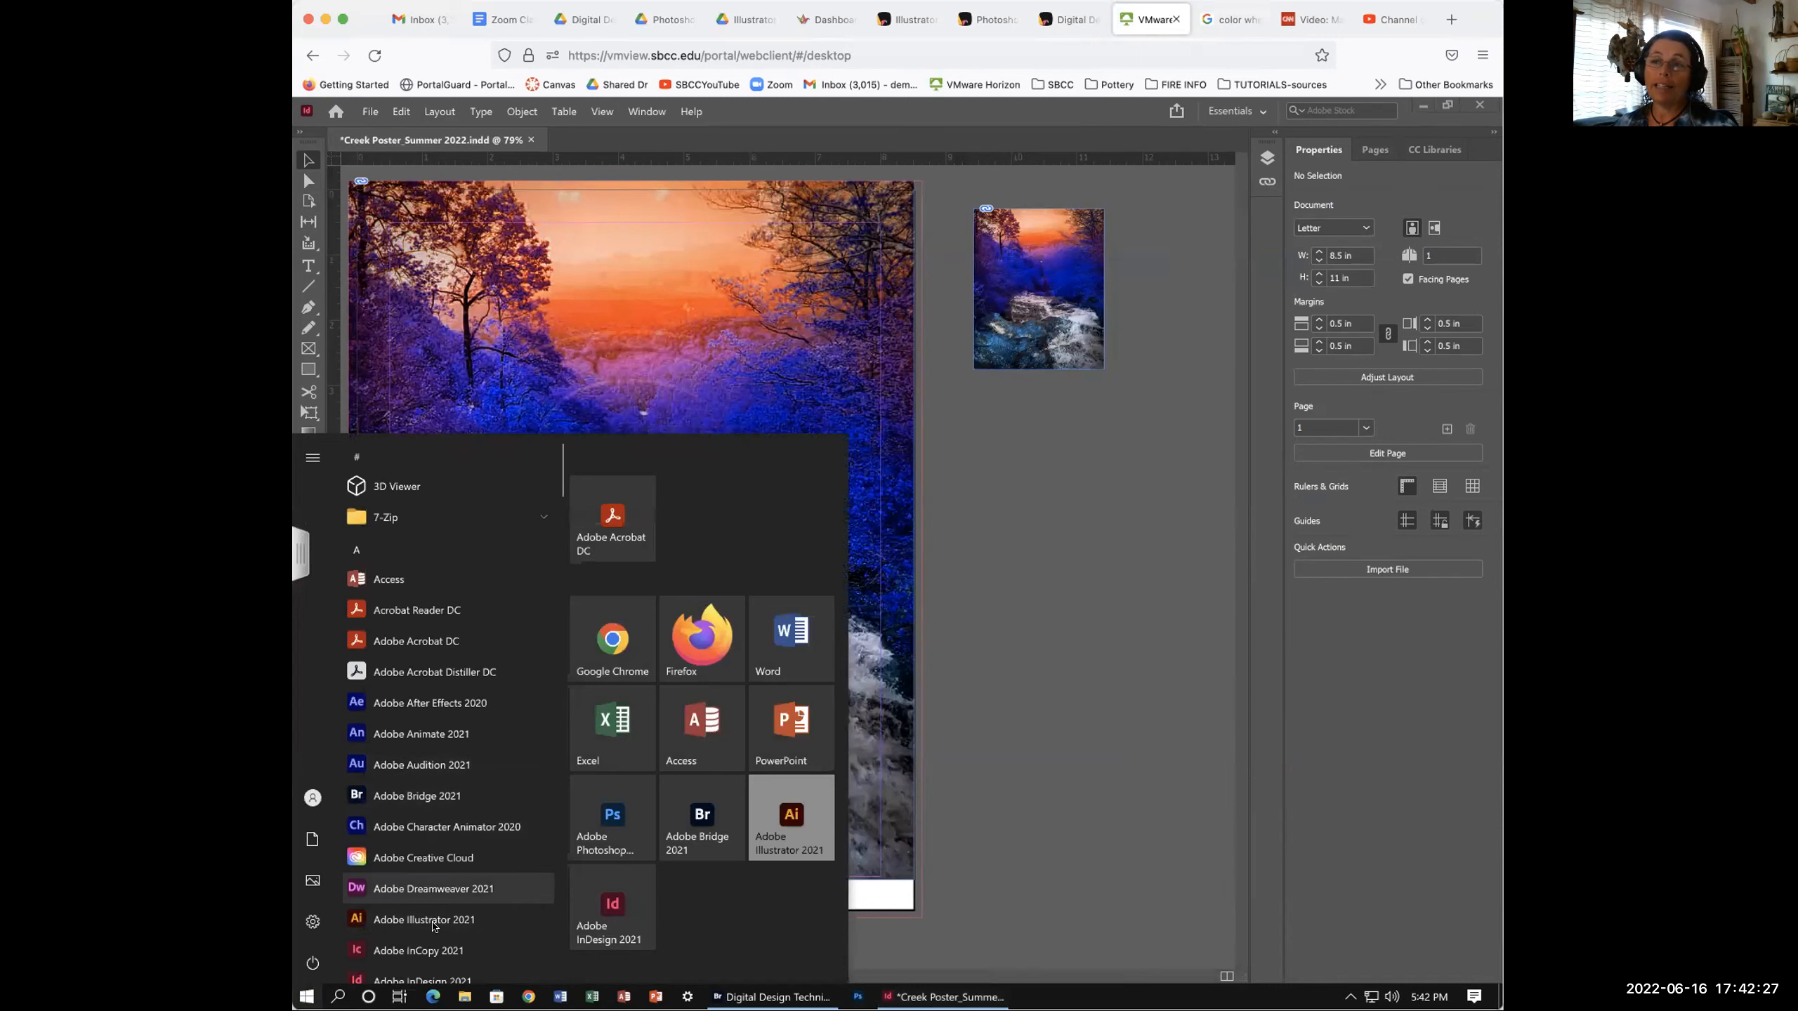
- Launch Adobe Photoshop 2021, glance at Bridge, then return to the InDesign creek poster
scroll(428, 917, "down", 2)
left_click(422, 907)
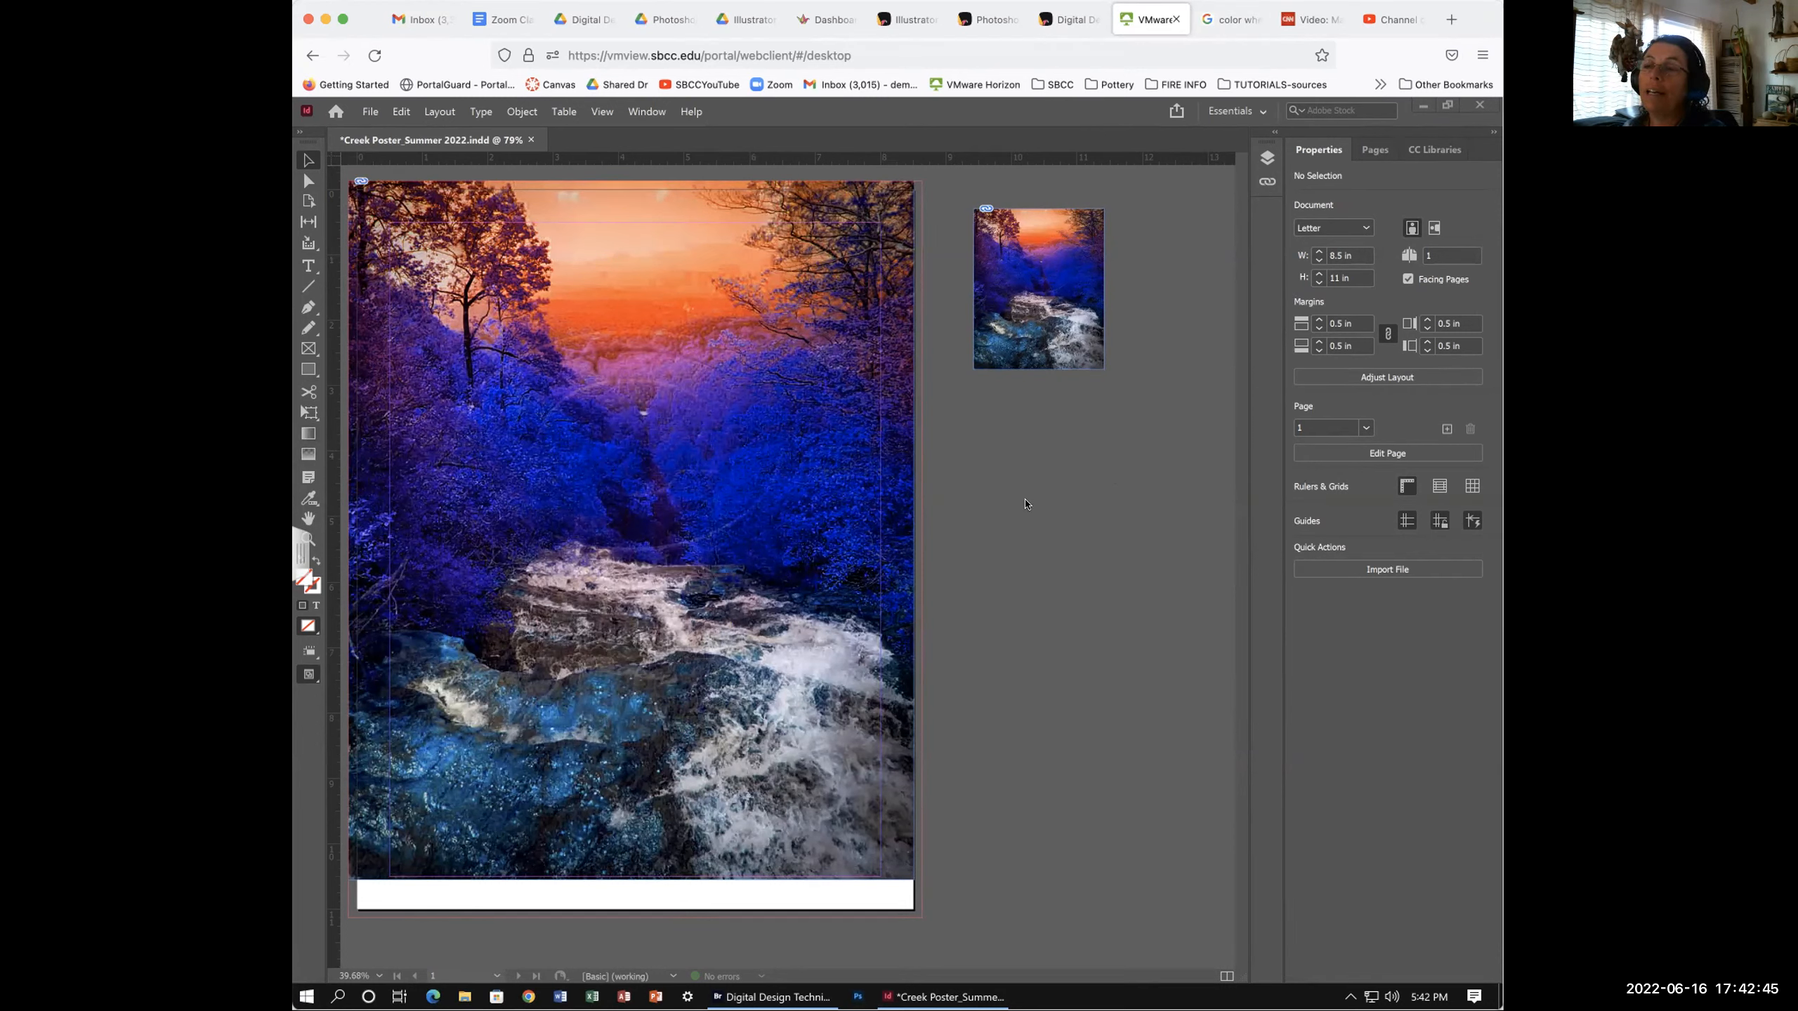
left_click(792, 997)
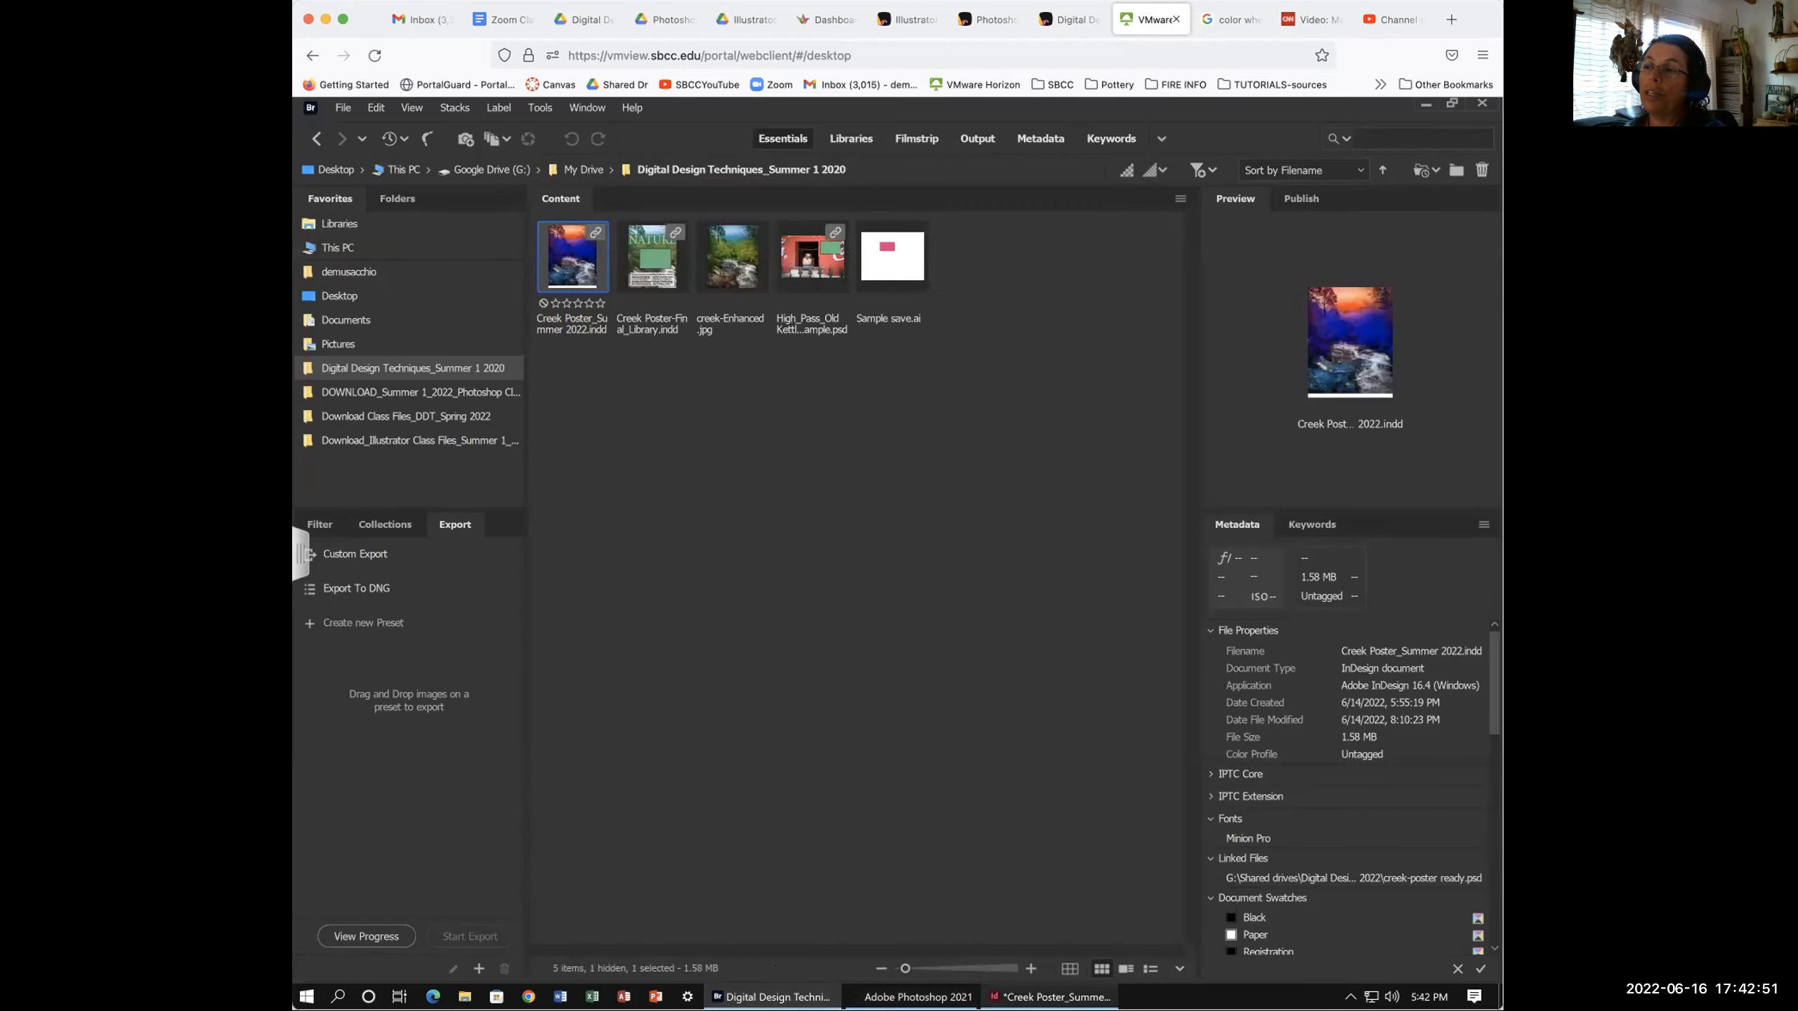
mouse_move(1035, 997)
left_click(1030, 995)
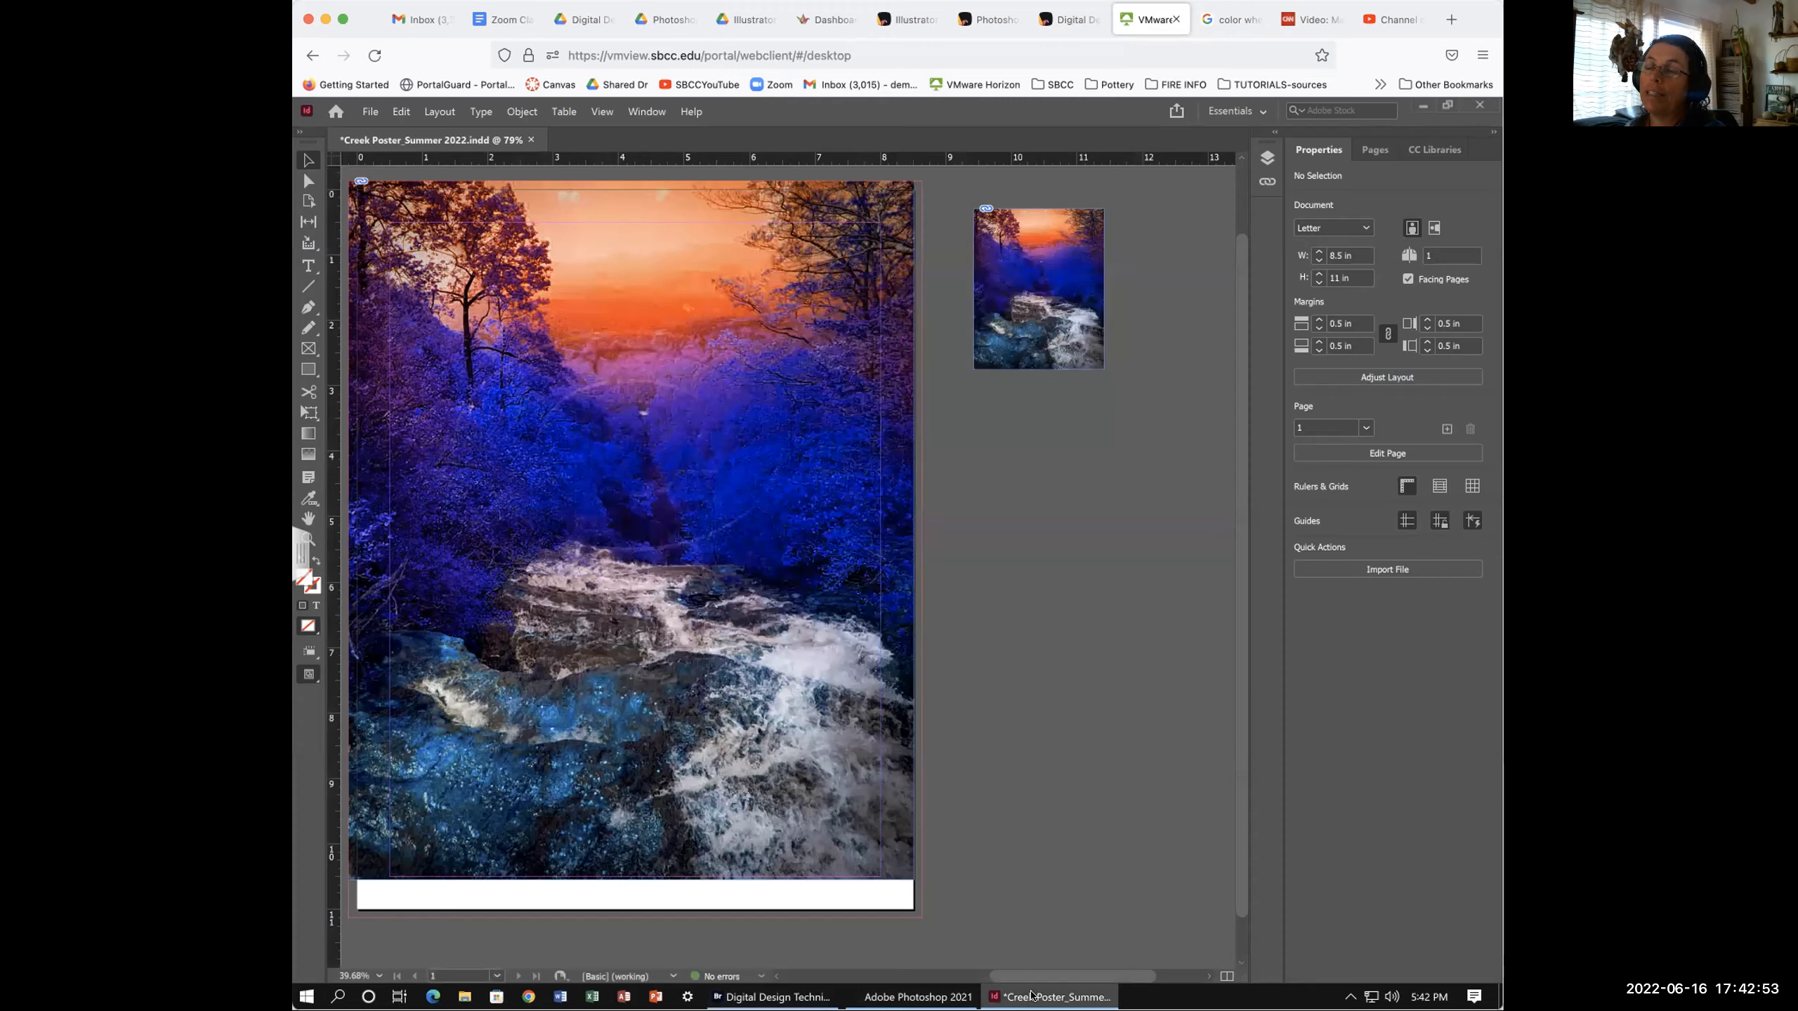
left_click(369, 111)
- Show the File > Open Recent list of nine recent documents
mouse_move(409, 180)
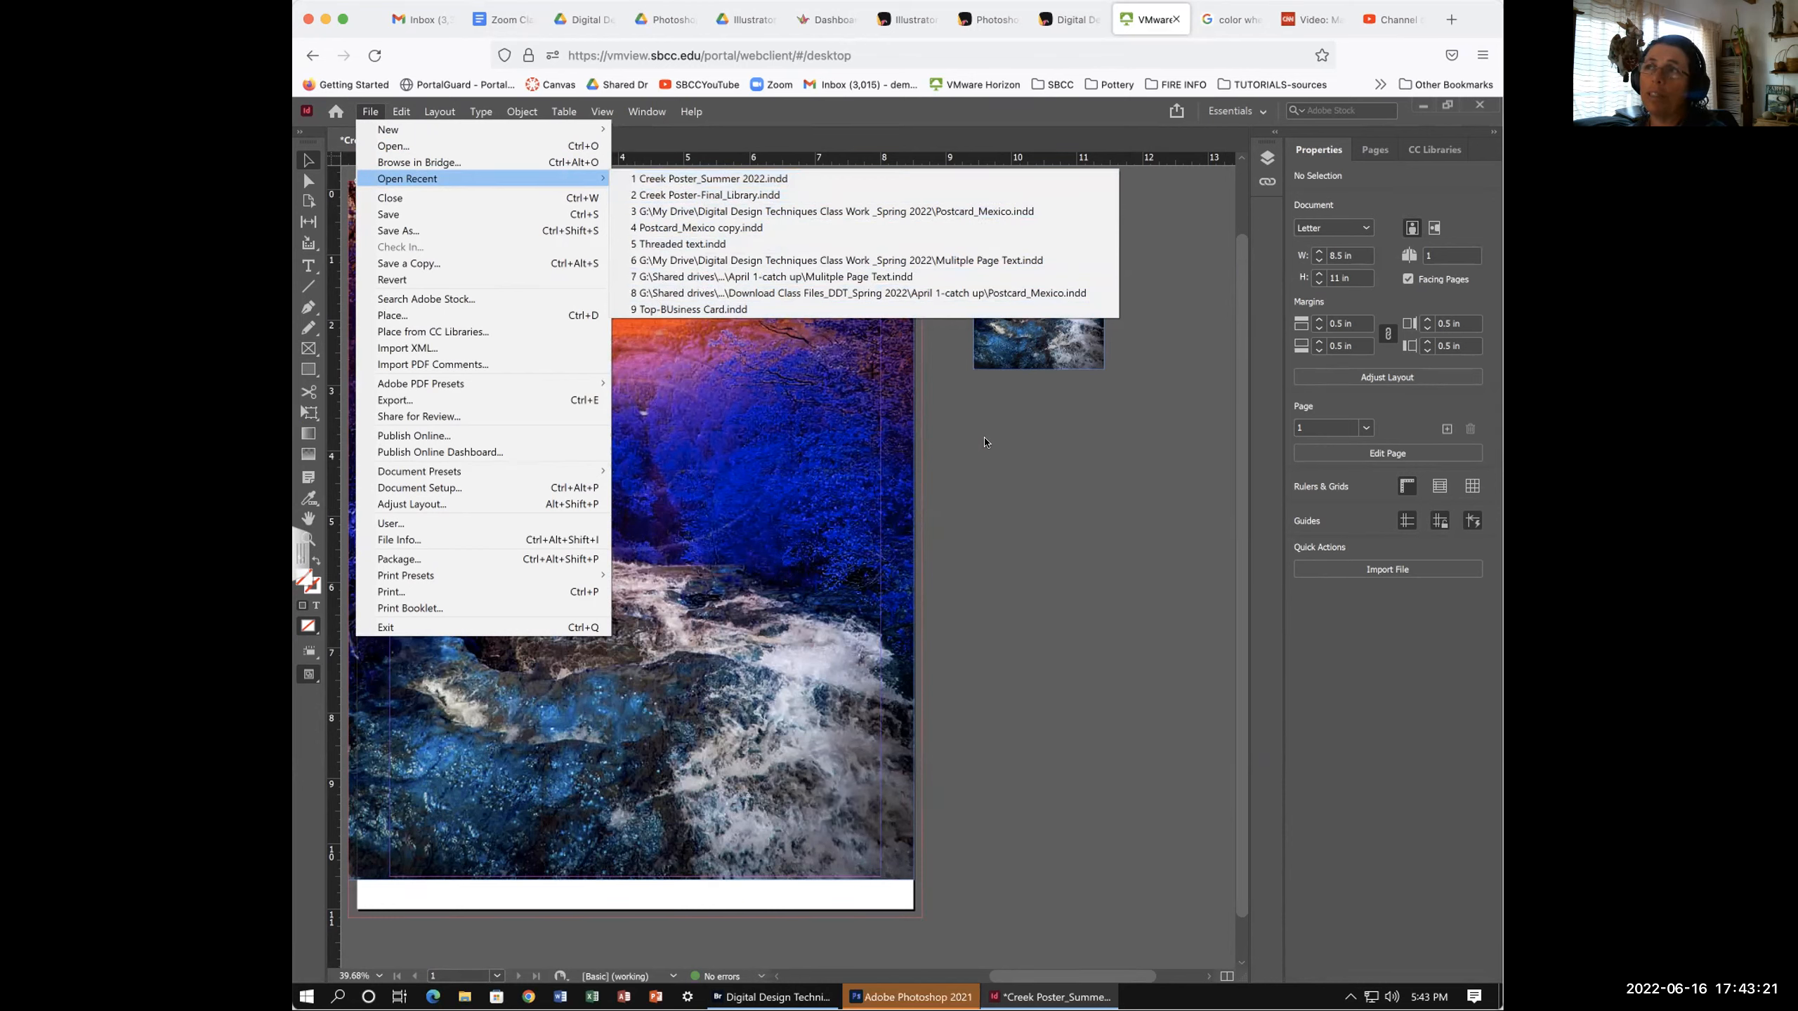
- Dismiss the recent-documents list and scroll the creek poster page back into view
left_click(1064, 448)
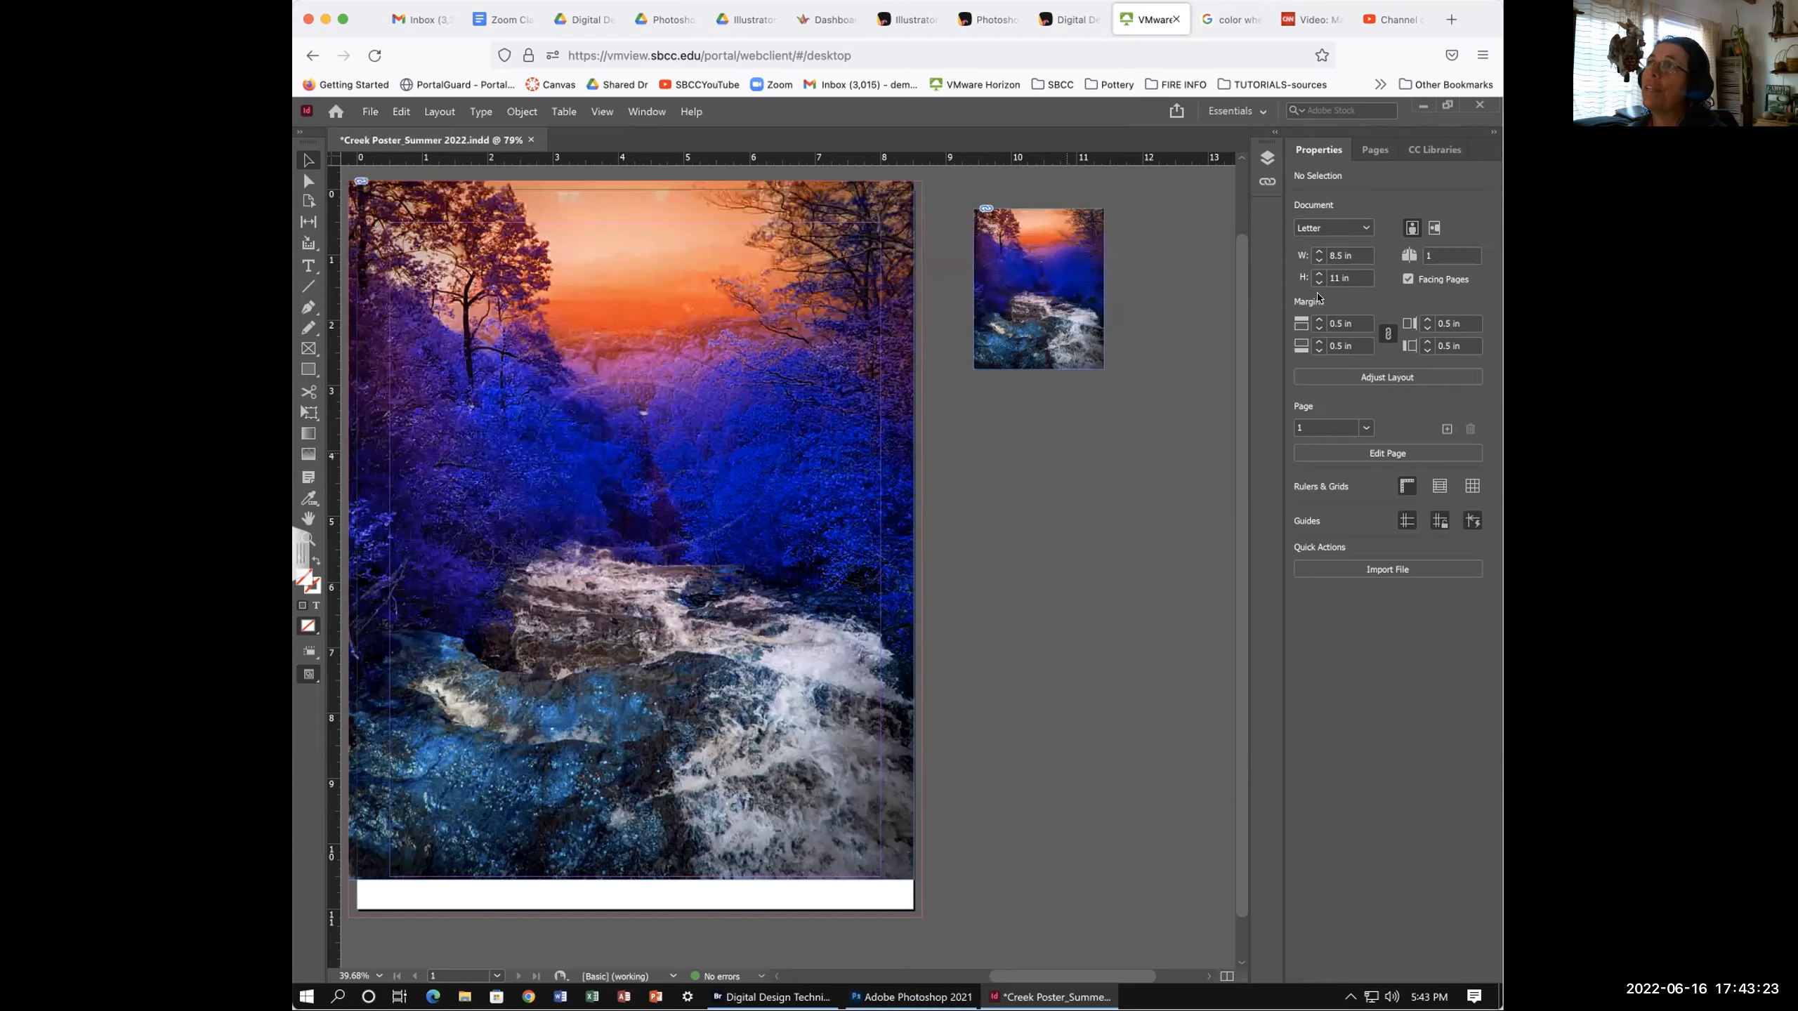
scroll(1064, 449, "up", 1)
scroll(1064, 449, "left", 1)
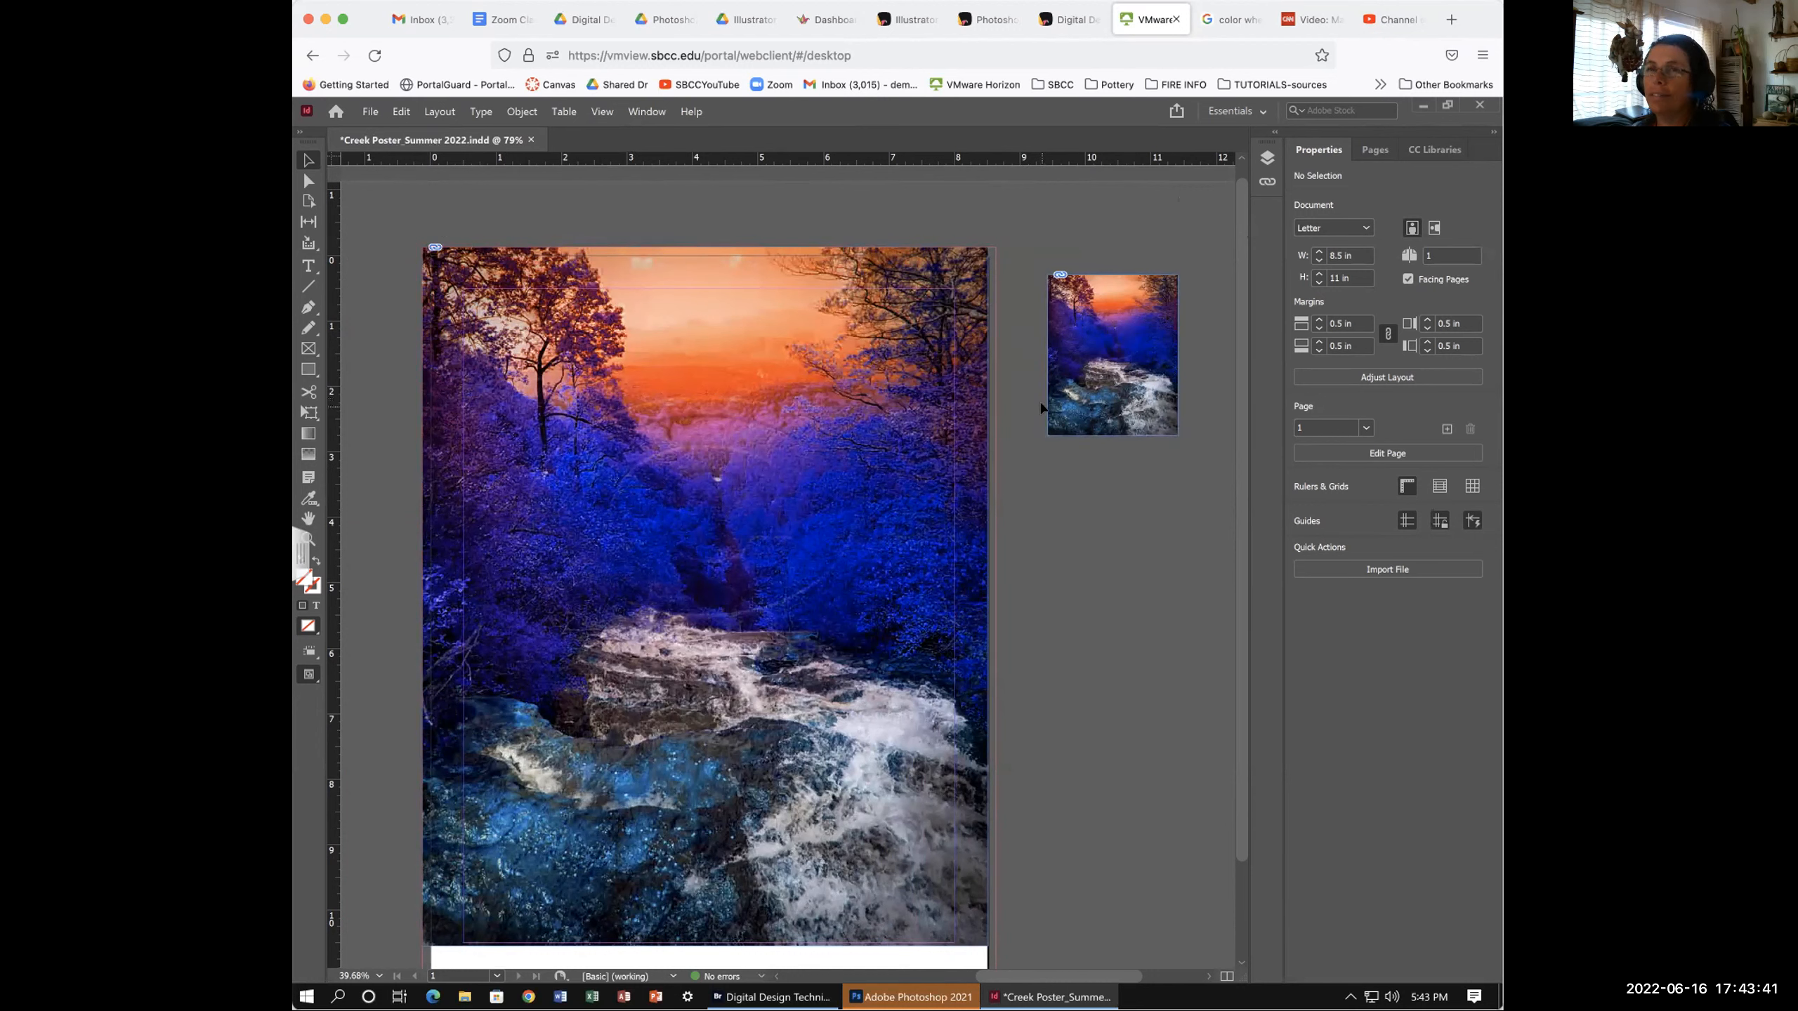
scroll(931, 476, "down", 3)
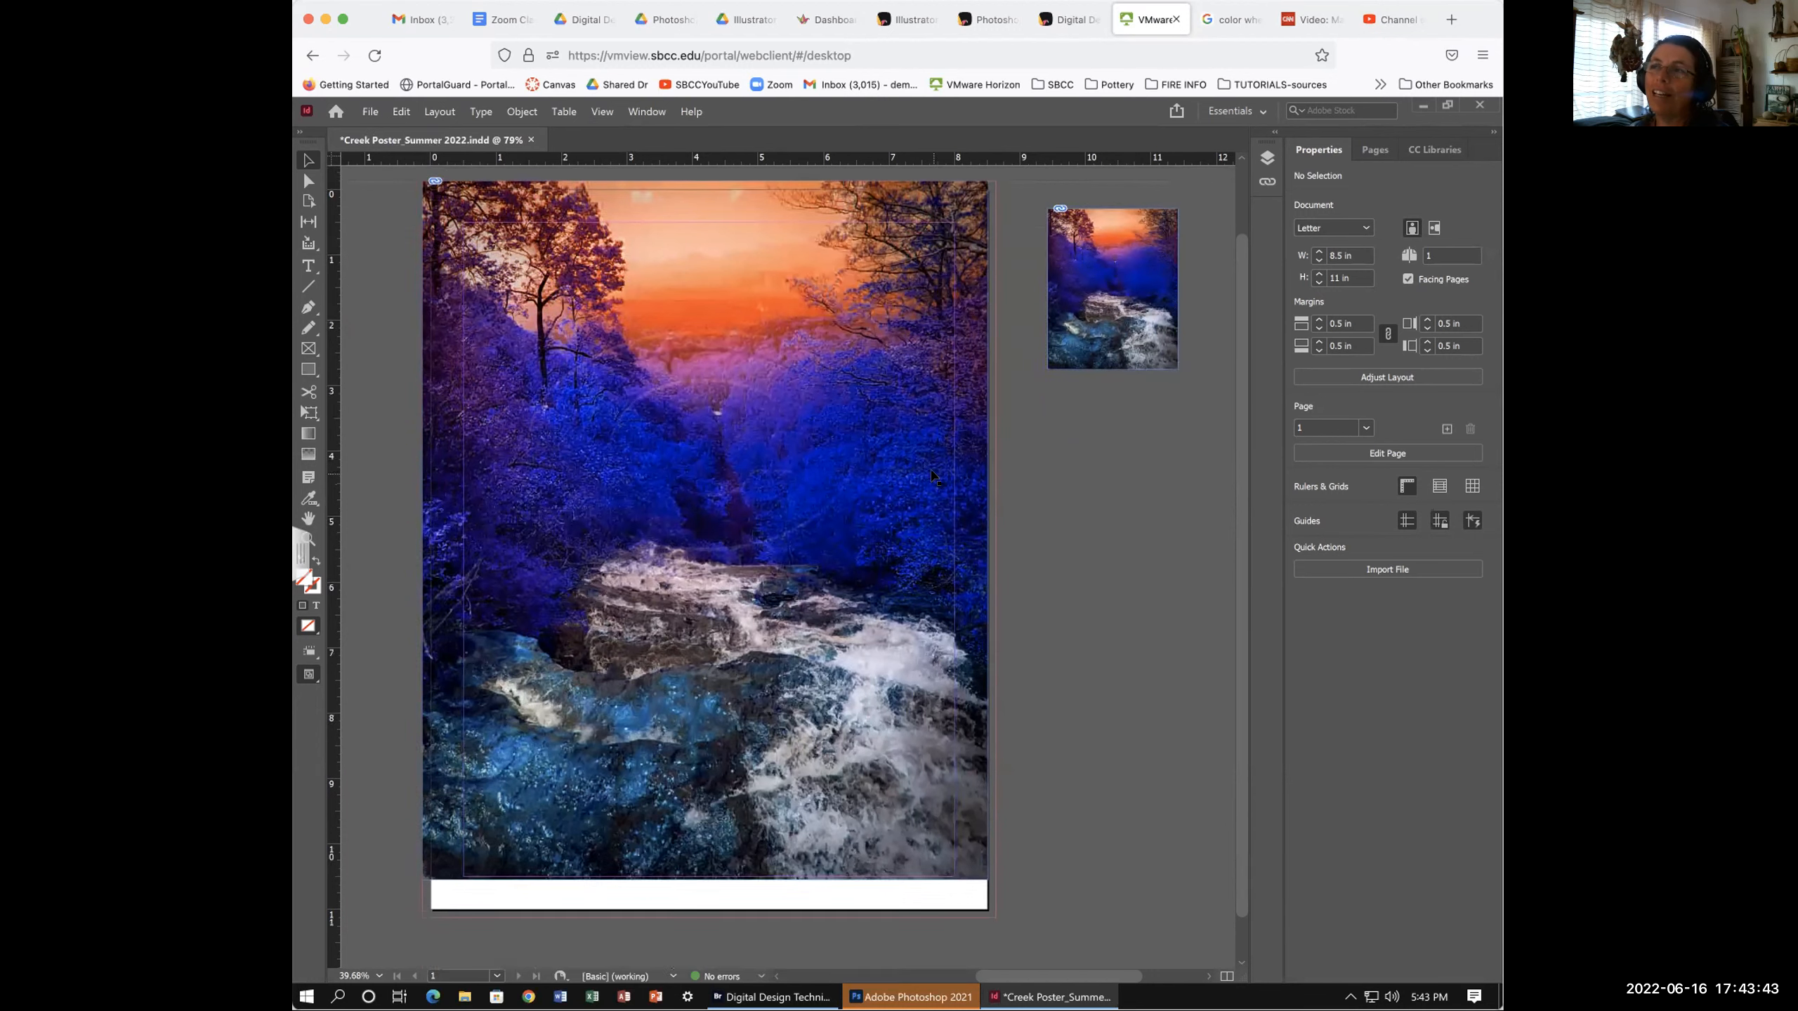
scroll(931, 475, "left", 2)
scroll(931, 475, "up", 3)
scroll(932, 476, "right", 2)
scroll(931, 476, "right", 2)
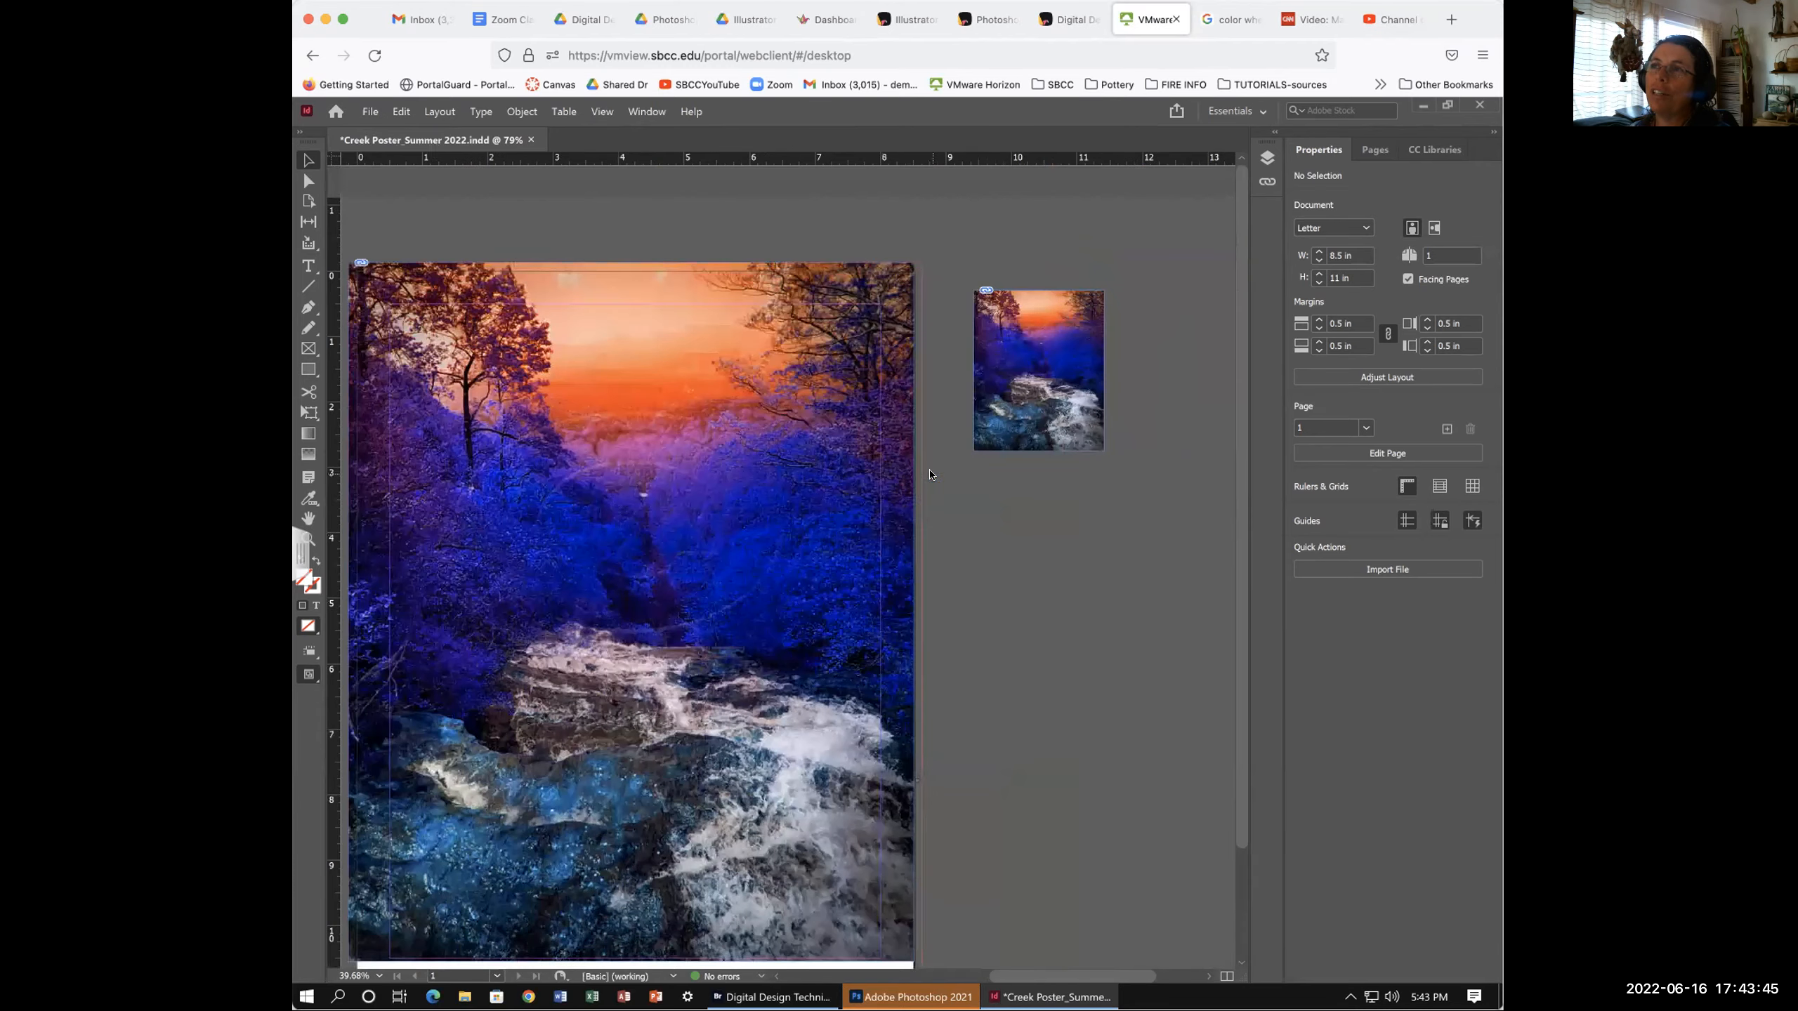
scroll(931, 476, "left", 2)
scroll(931, 476, "down", 2)
scroll(893, 311, "up", 2)
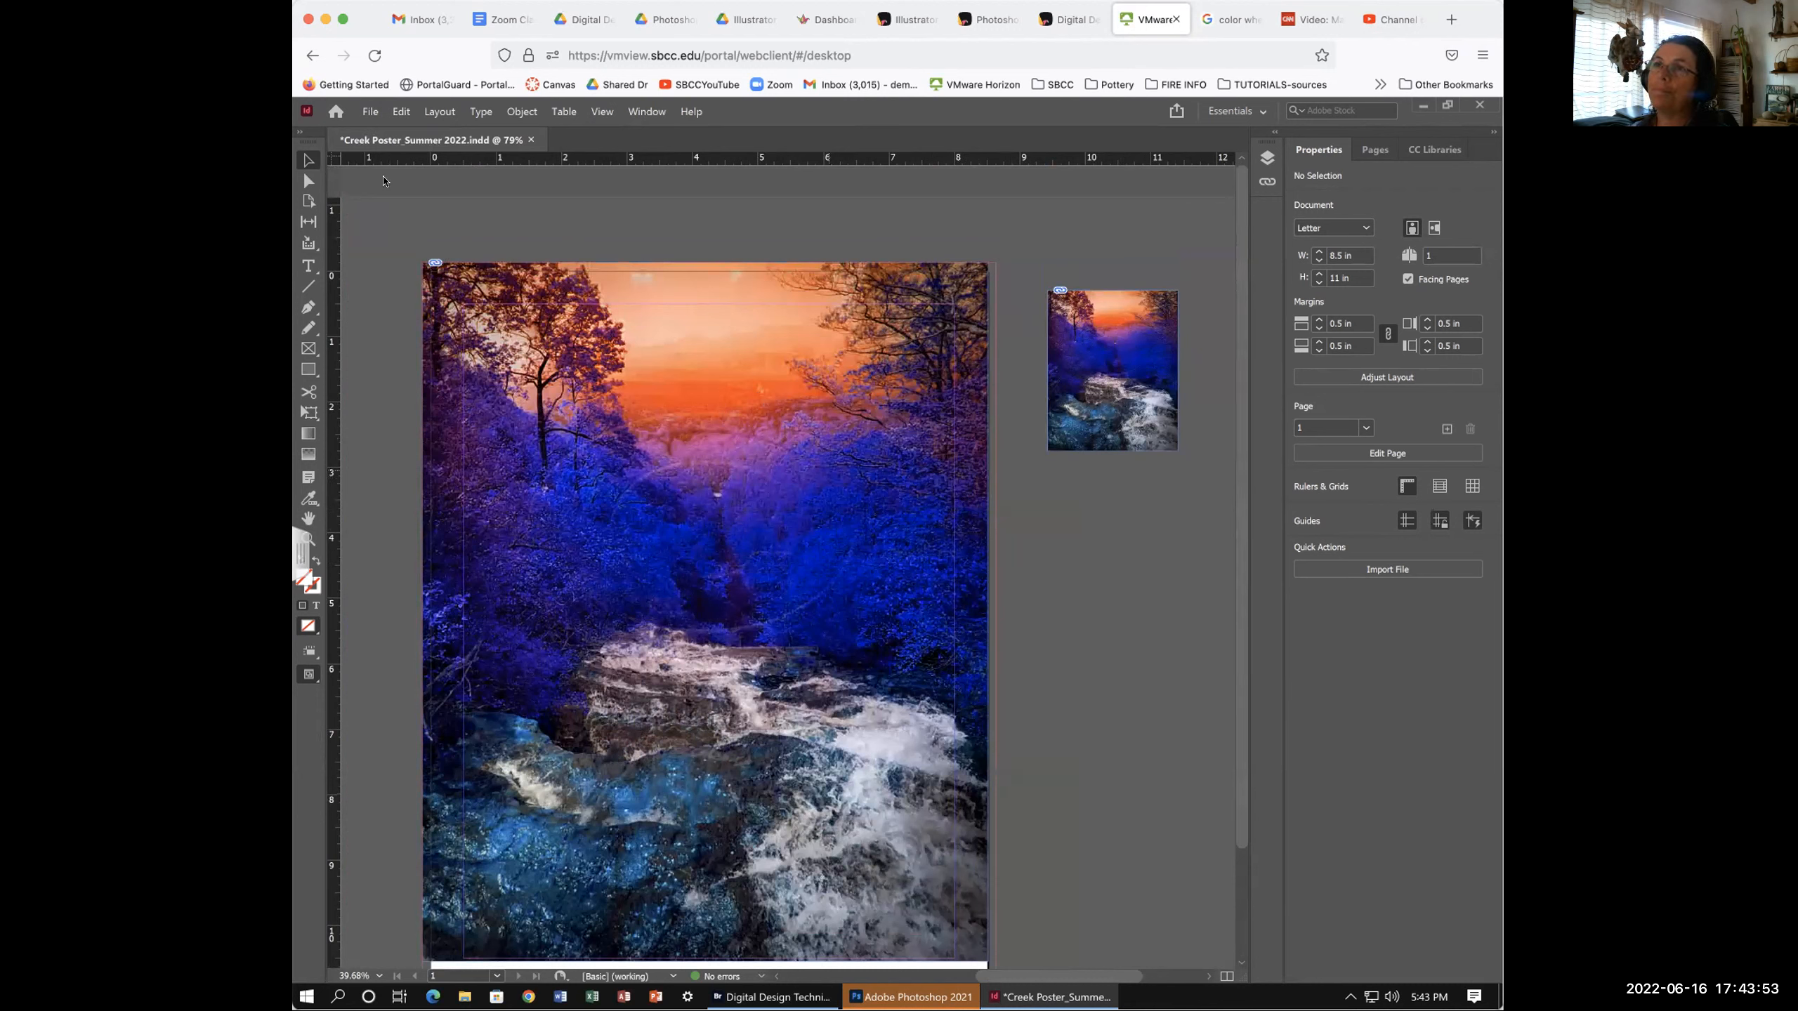
scroll(891, 566, "down", 2)
scroll(895, 560, "down", 2)
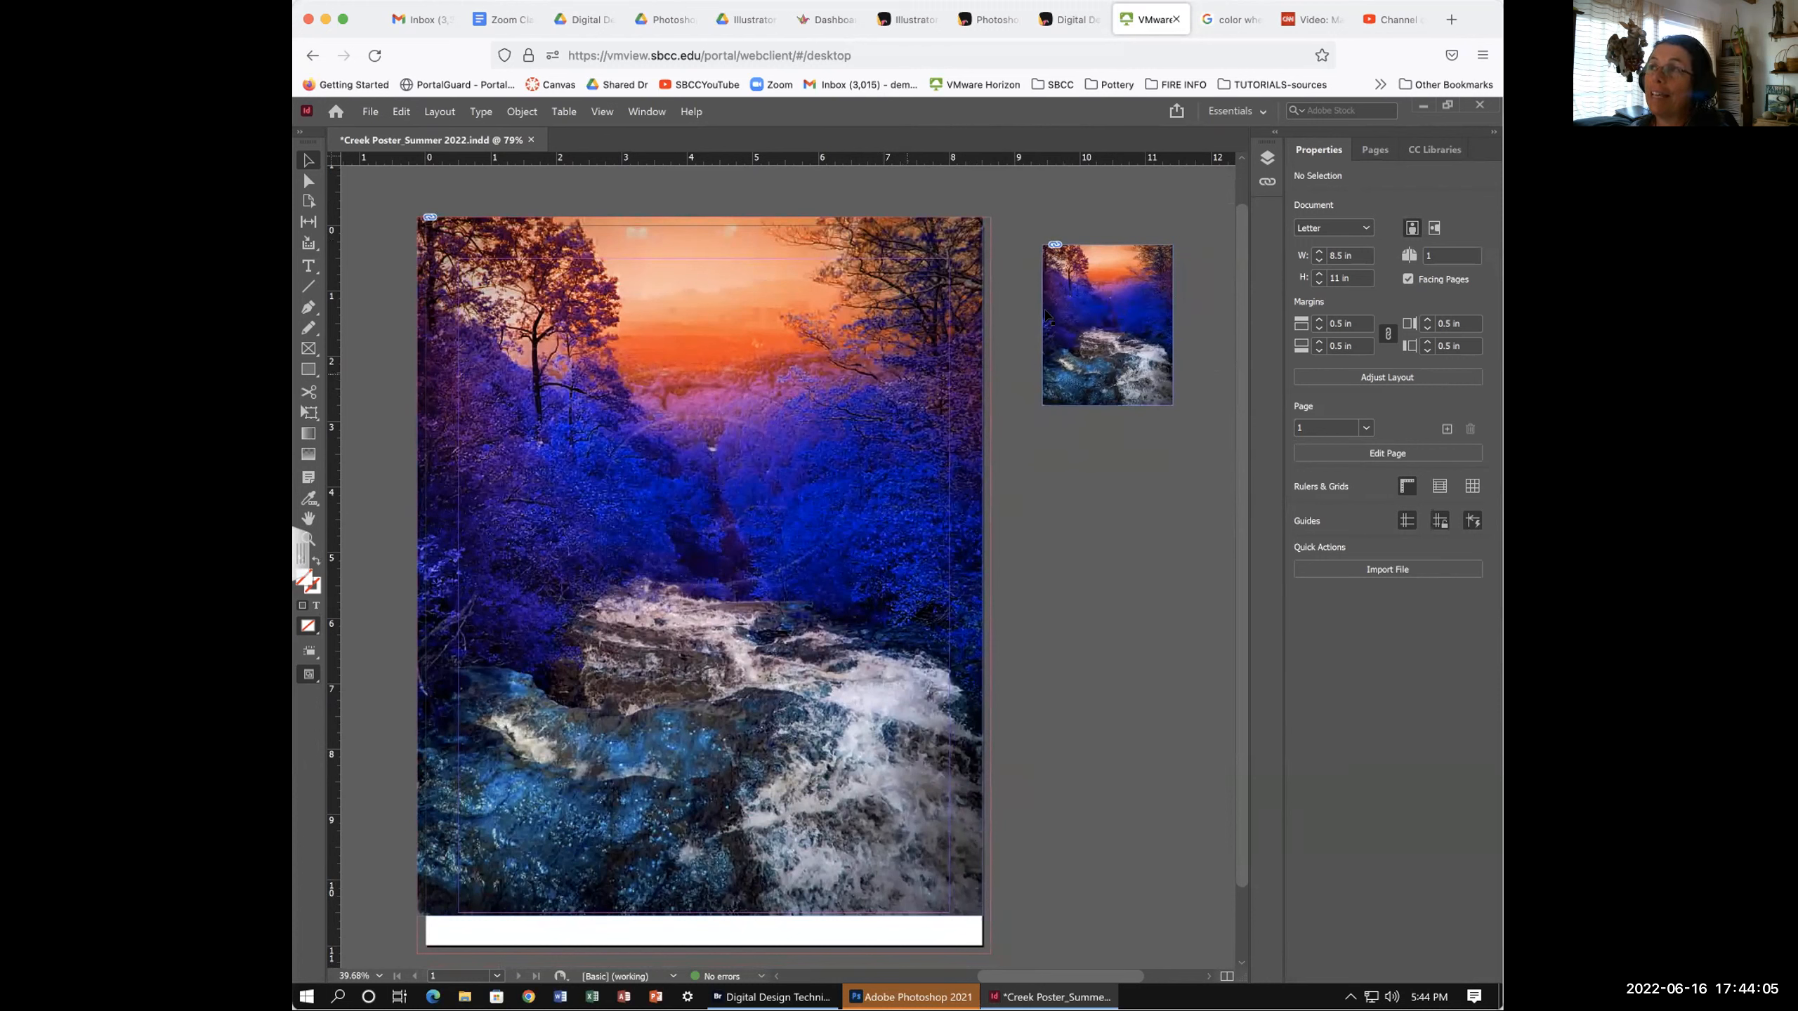
left_click(1267, 180)
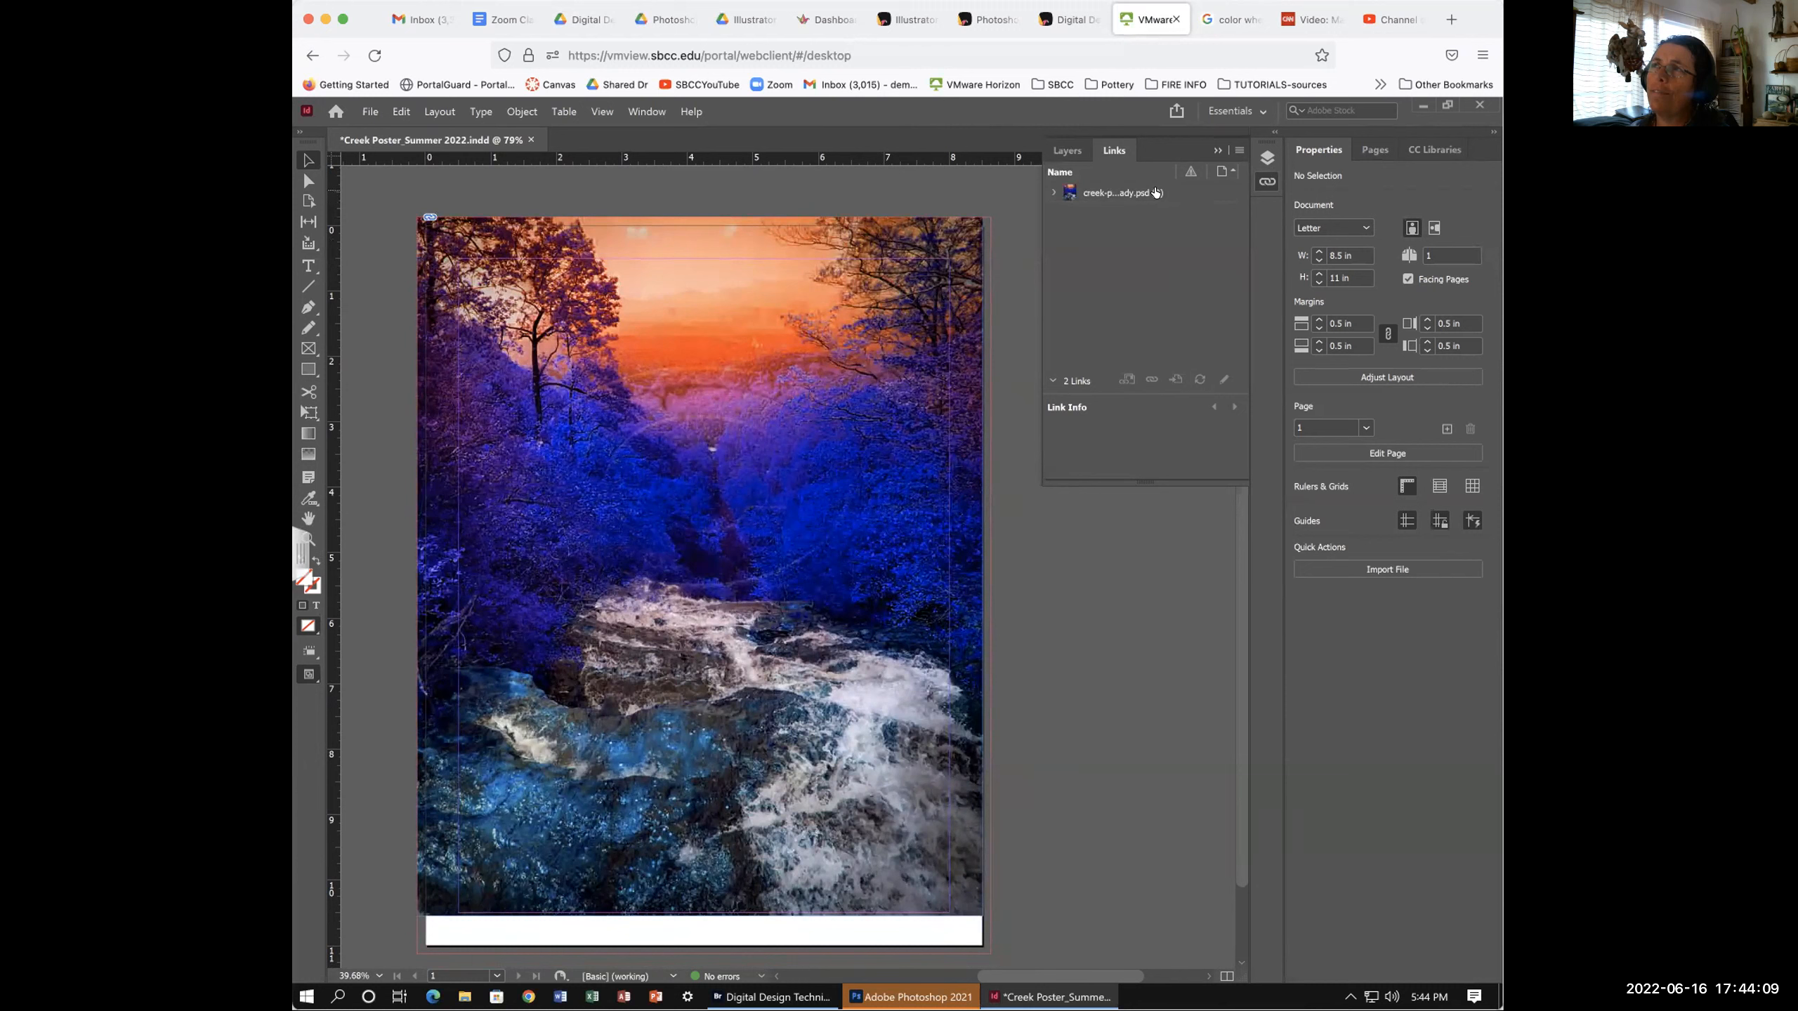
left_click(1052, 193)
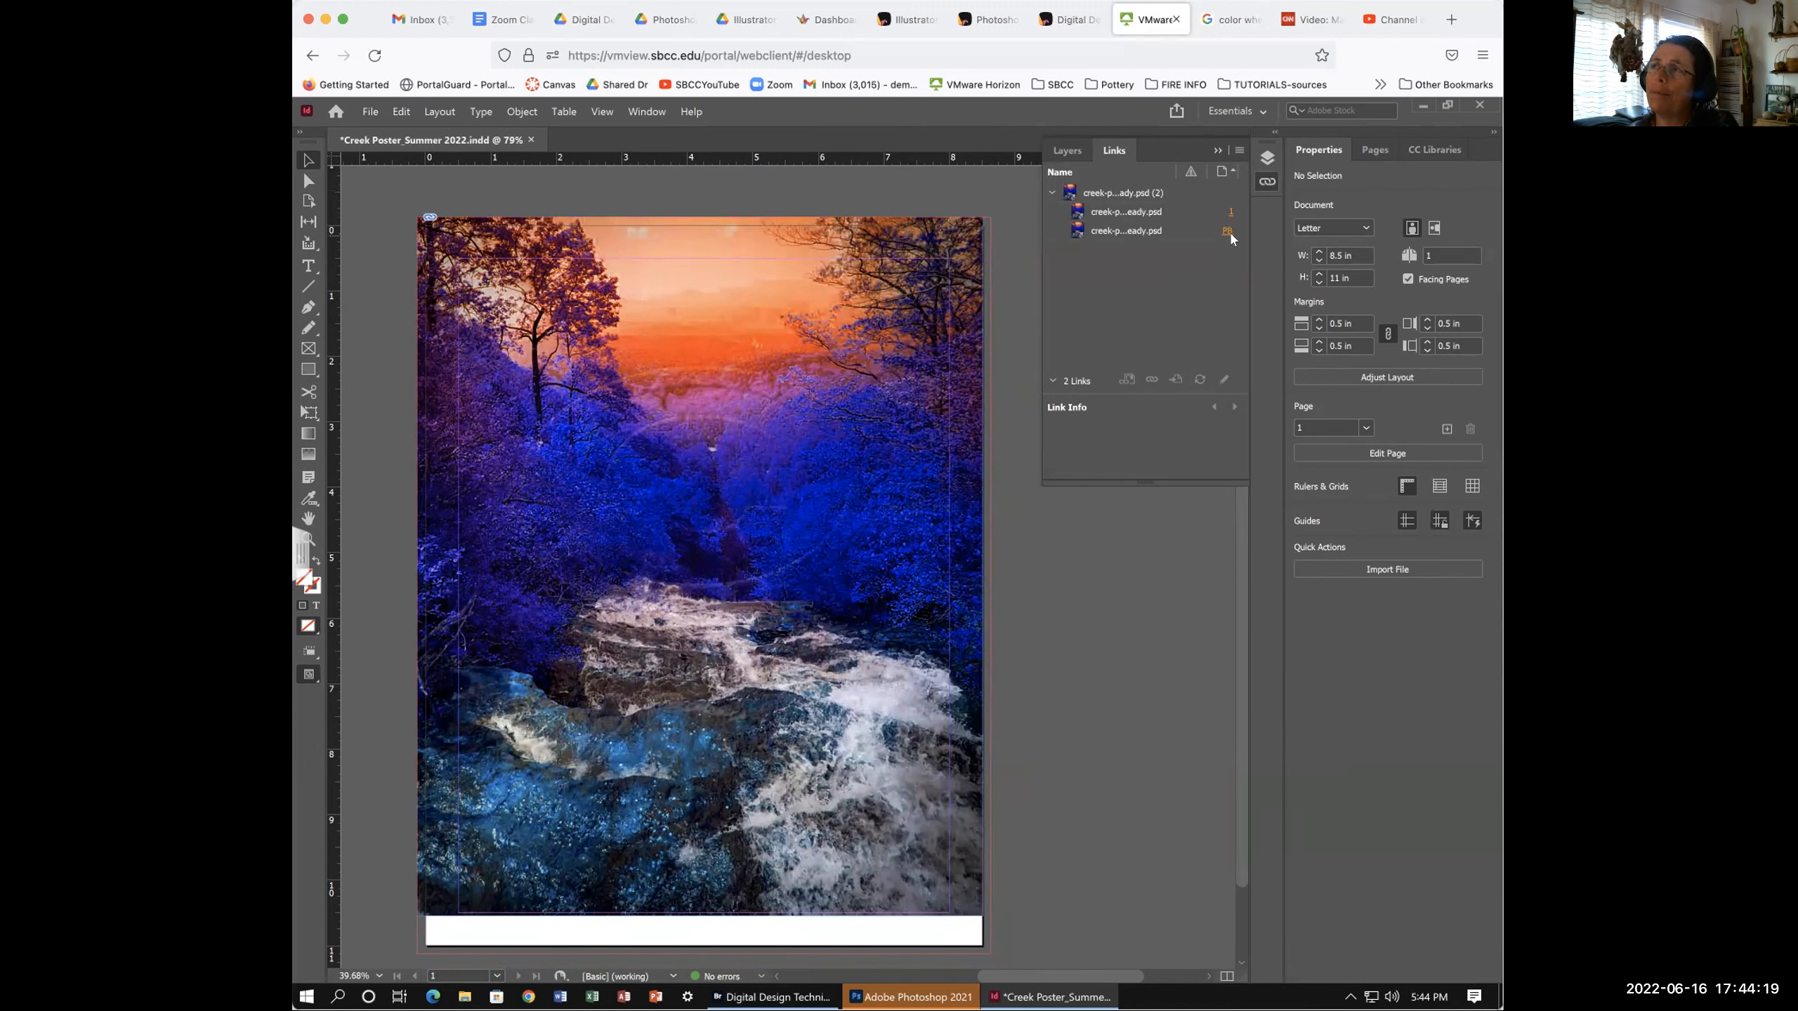
left_click(1218, 151)
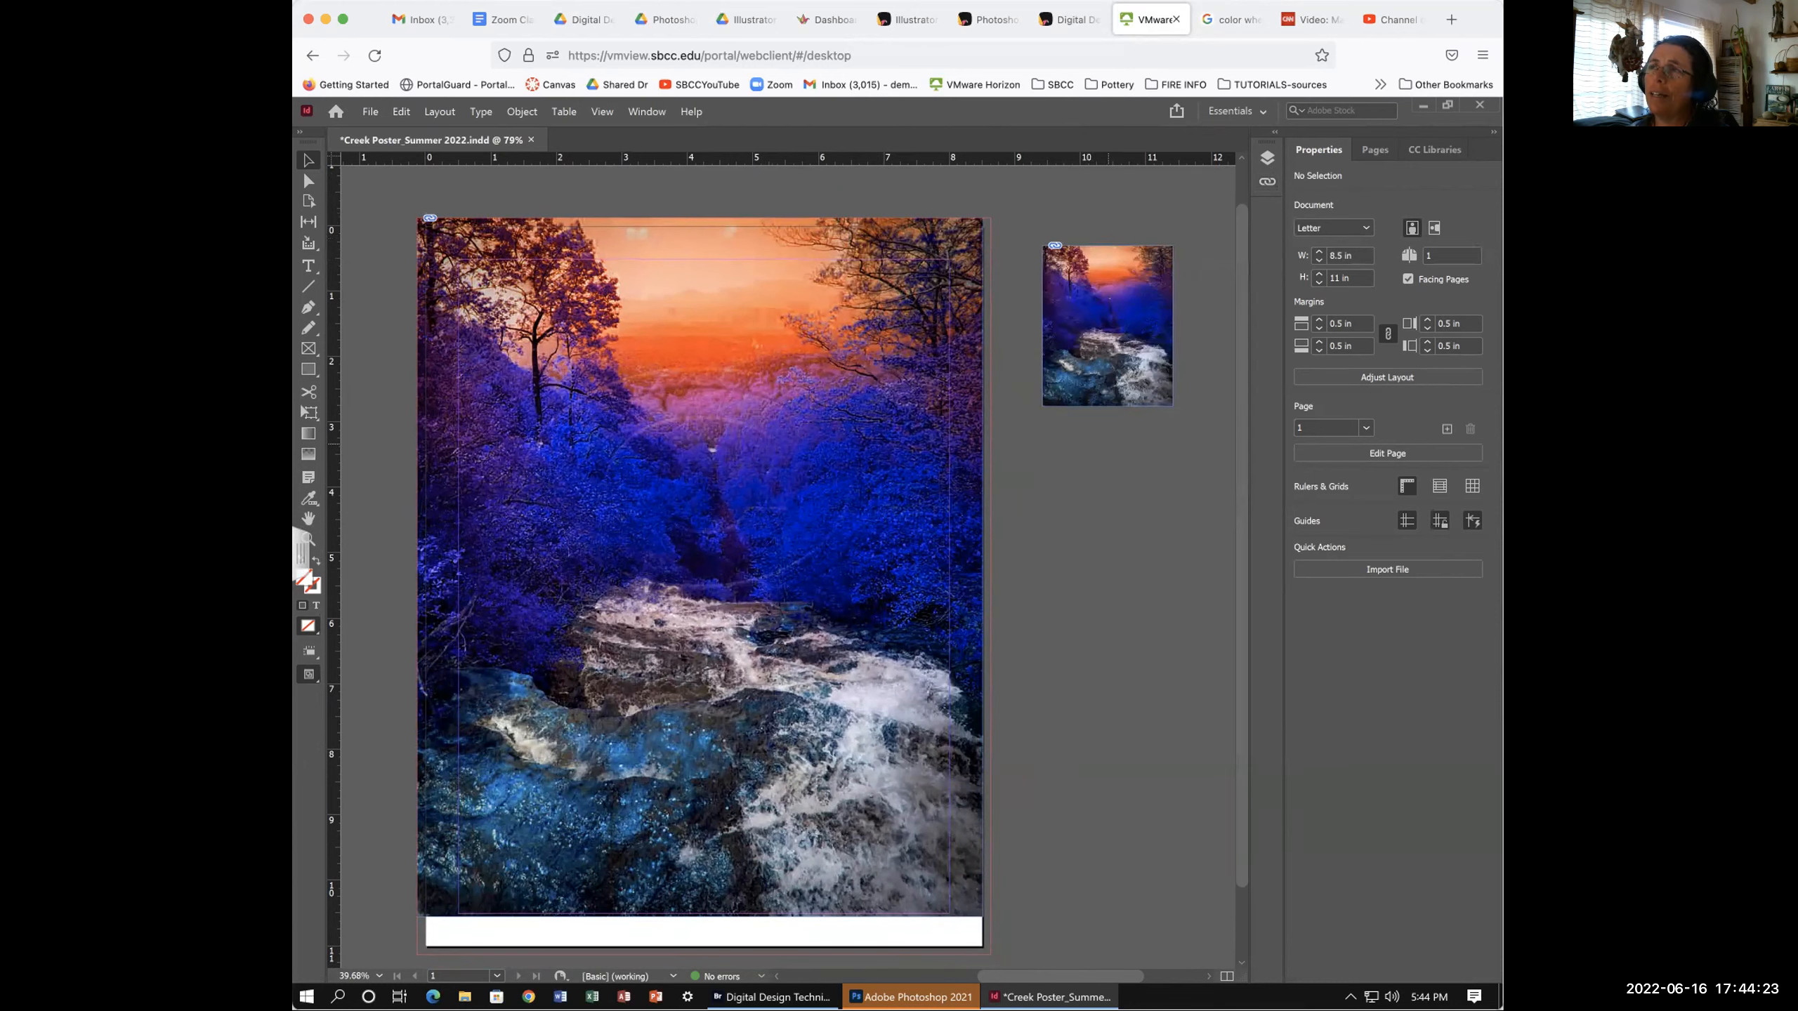
- Zoom to 150% and centre the view on the pasteboard creek photo copy
scroll(1050, 483, "right", 5)
scroll(1050, 482, "up", 2)
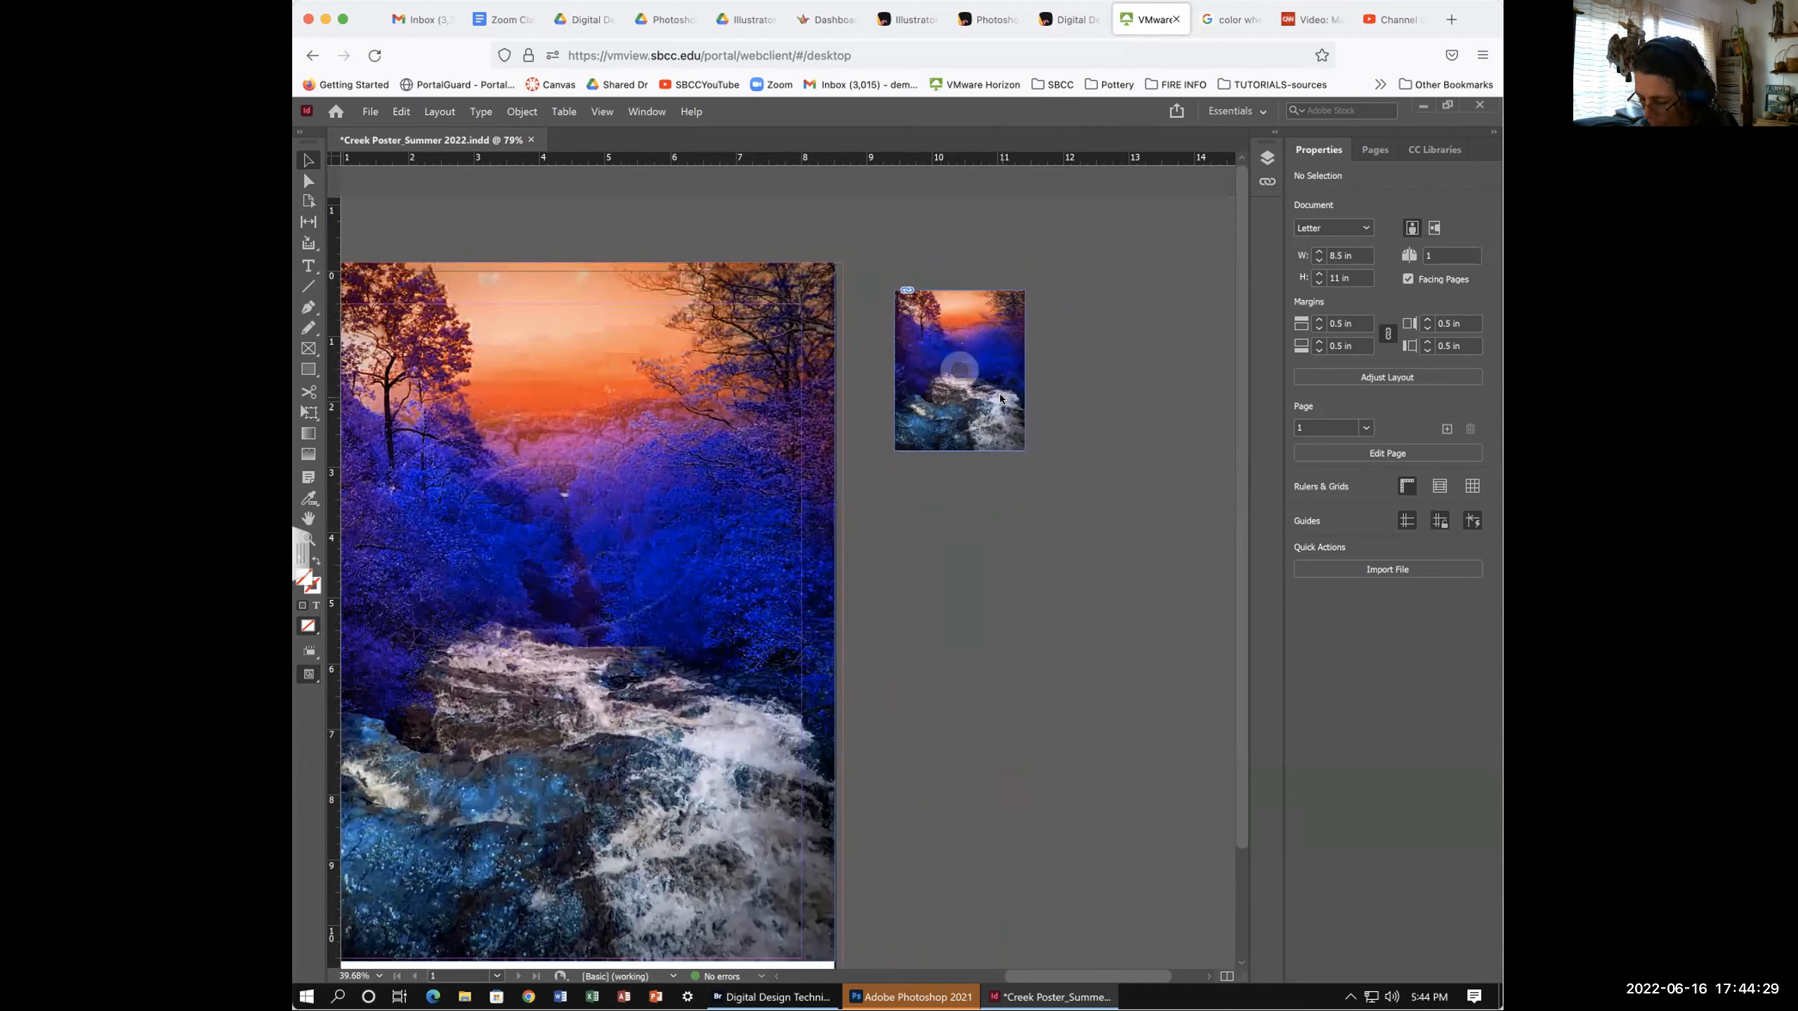
key("ctrl+equal")
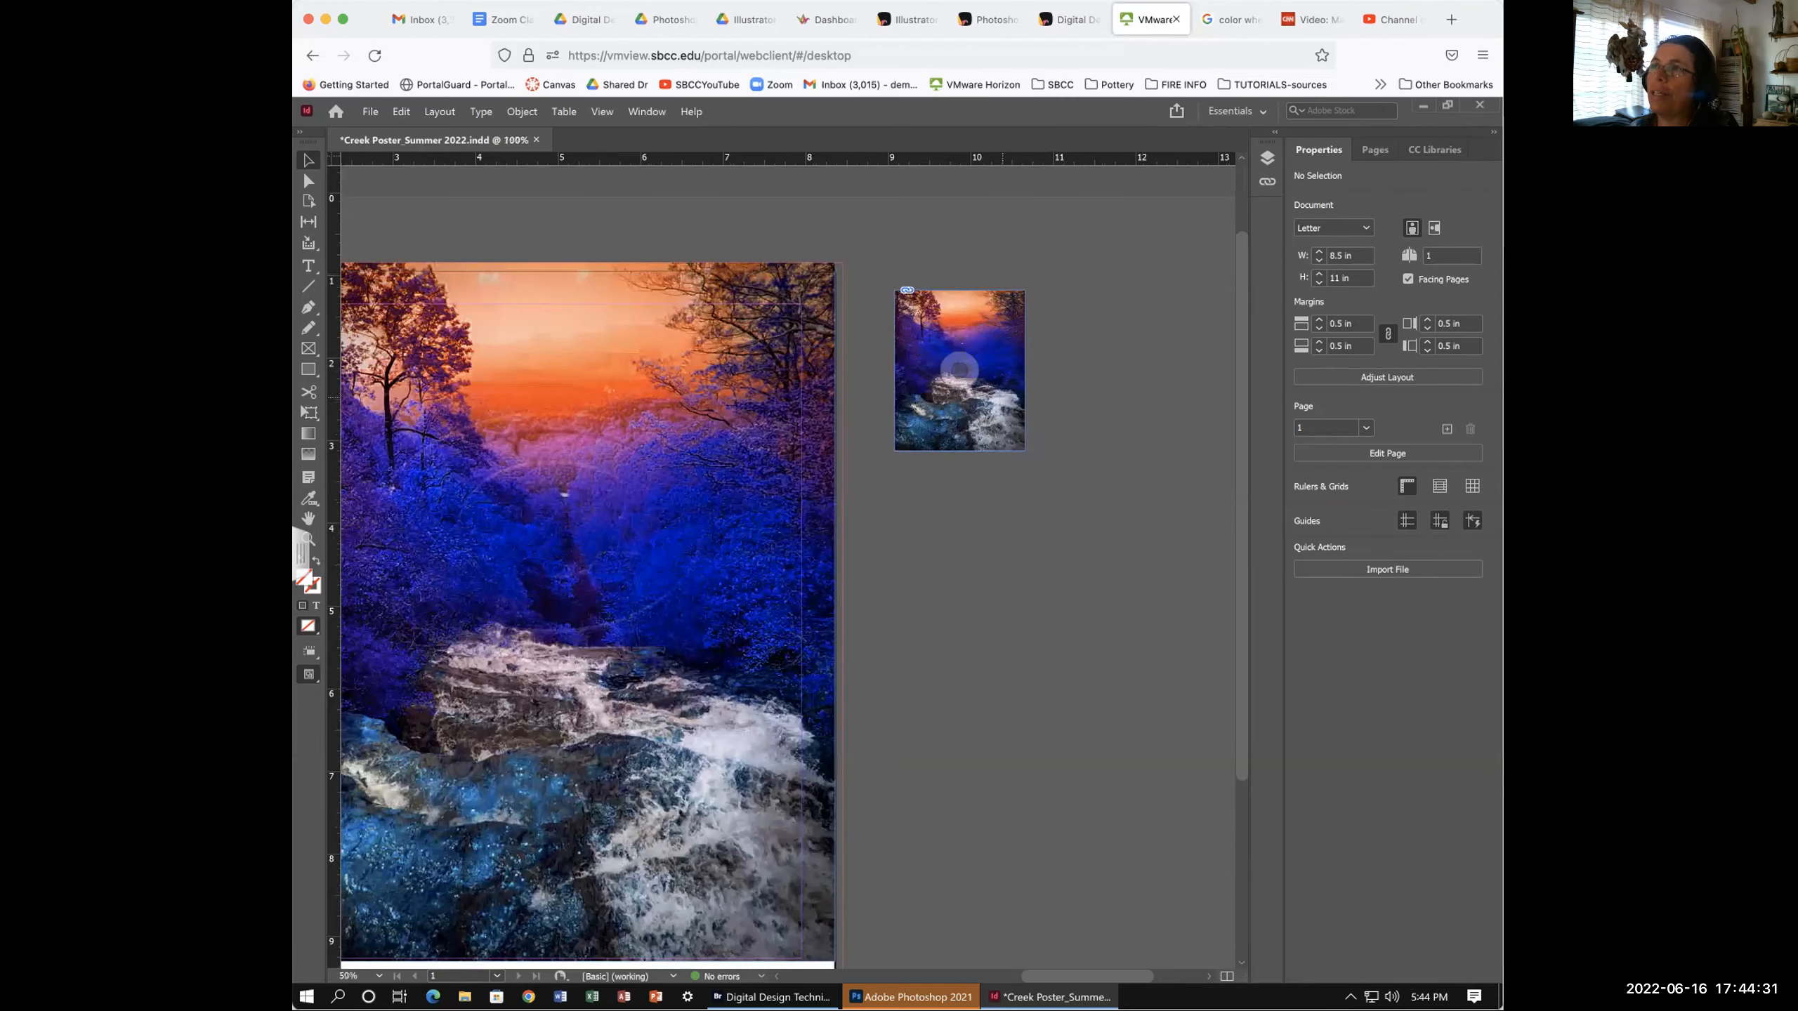
key("ctrl+equal")
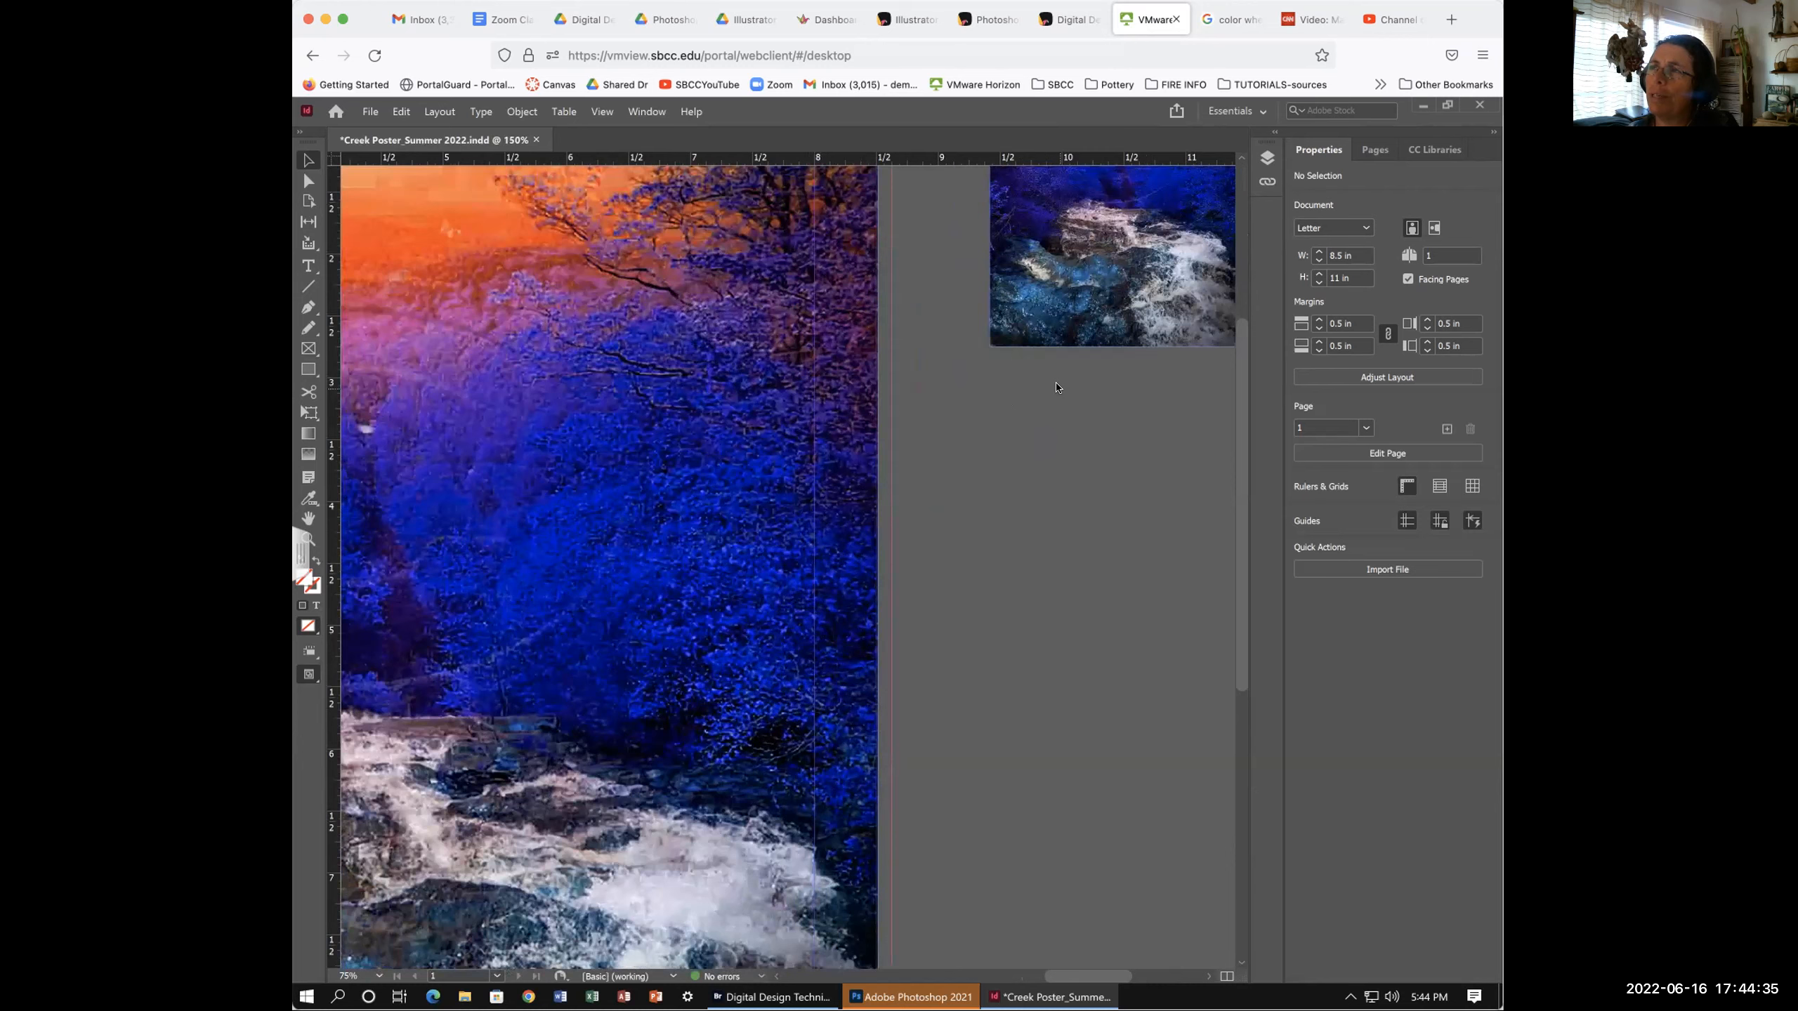
scroll(977, 506, "up", 5)
scroll(977, 506, "right", 5)
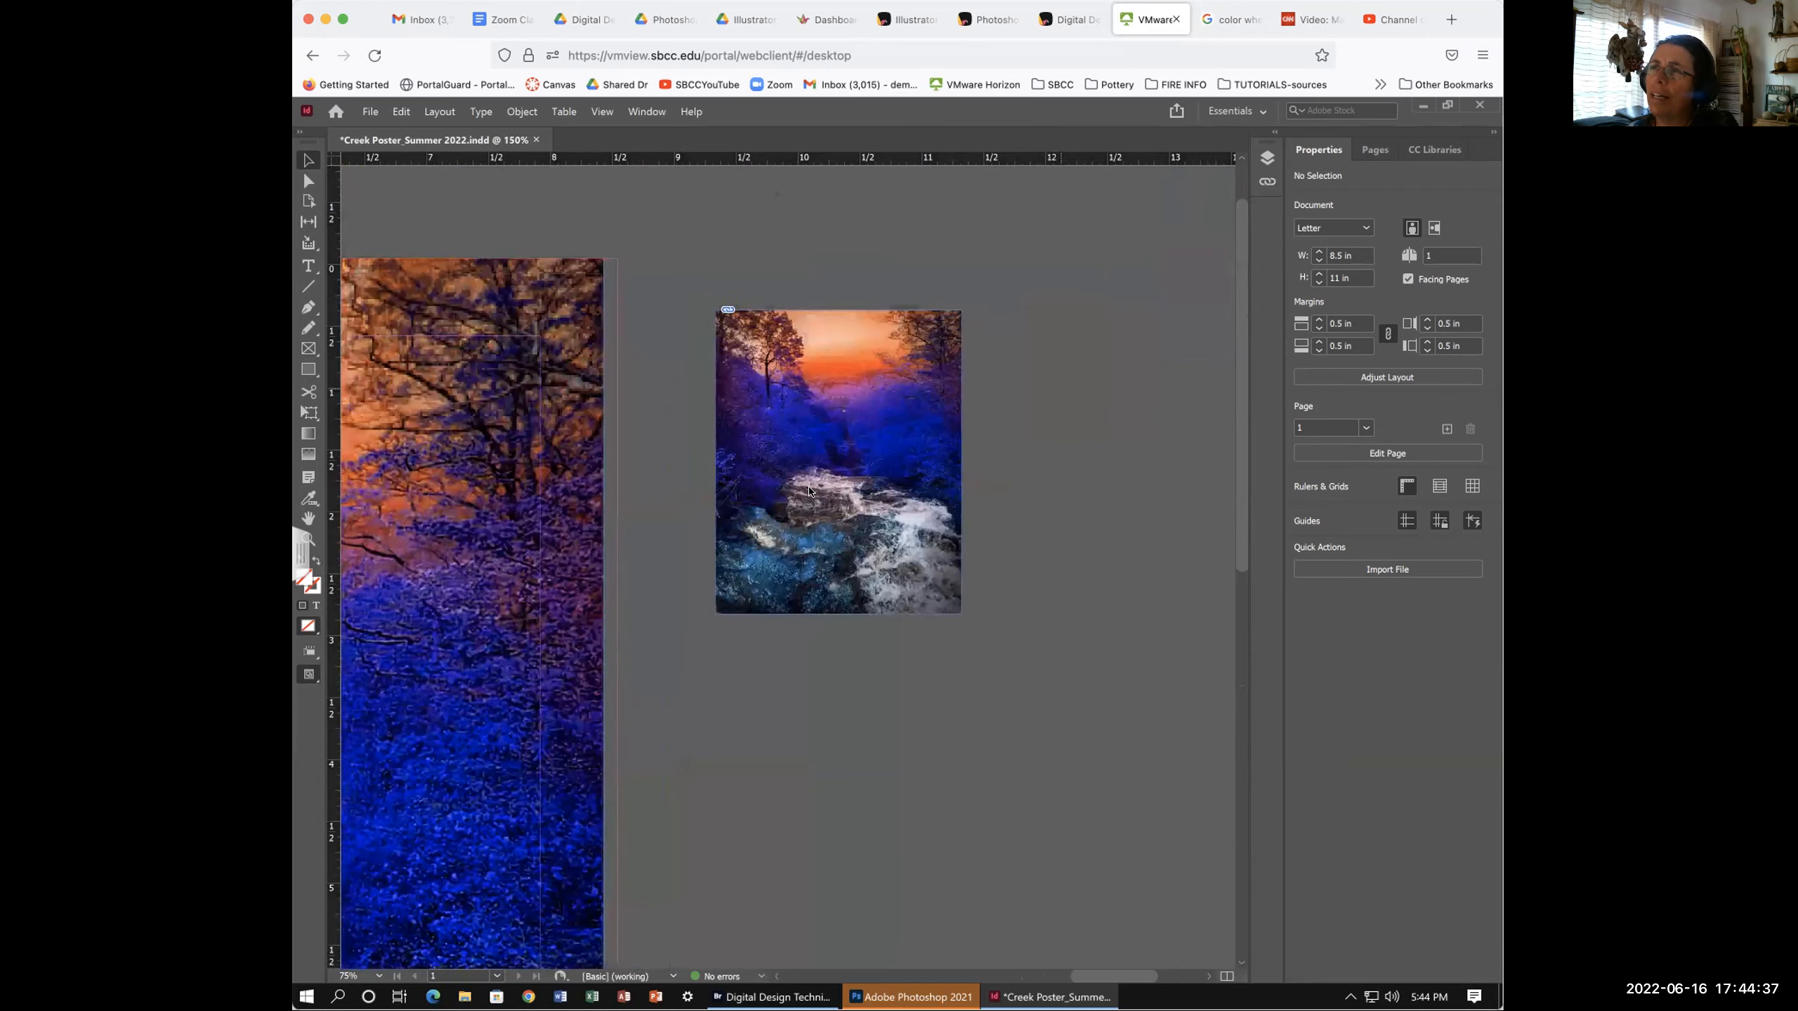
scroll(977, 507, "up", 3)
scroll(977, 506, "right", 1)
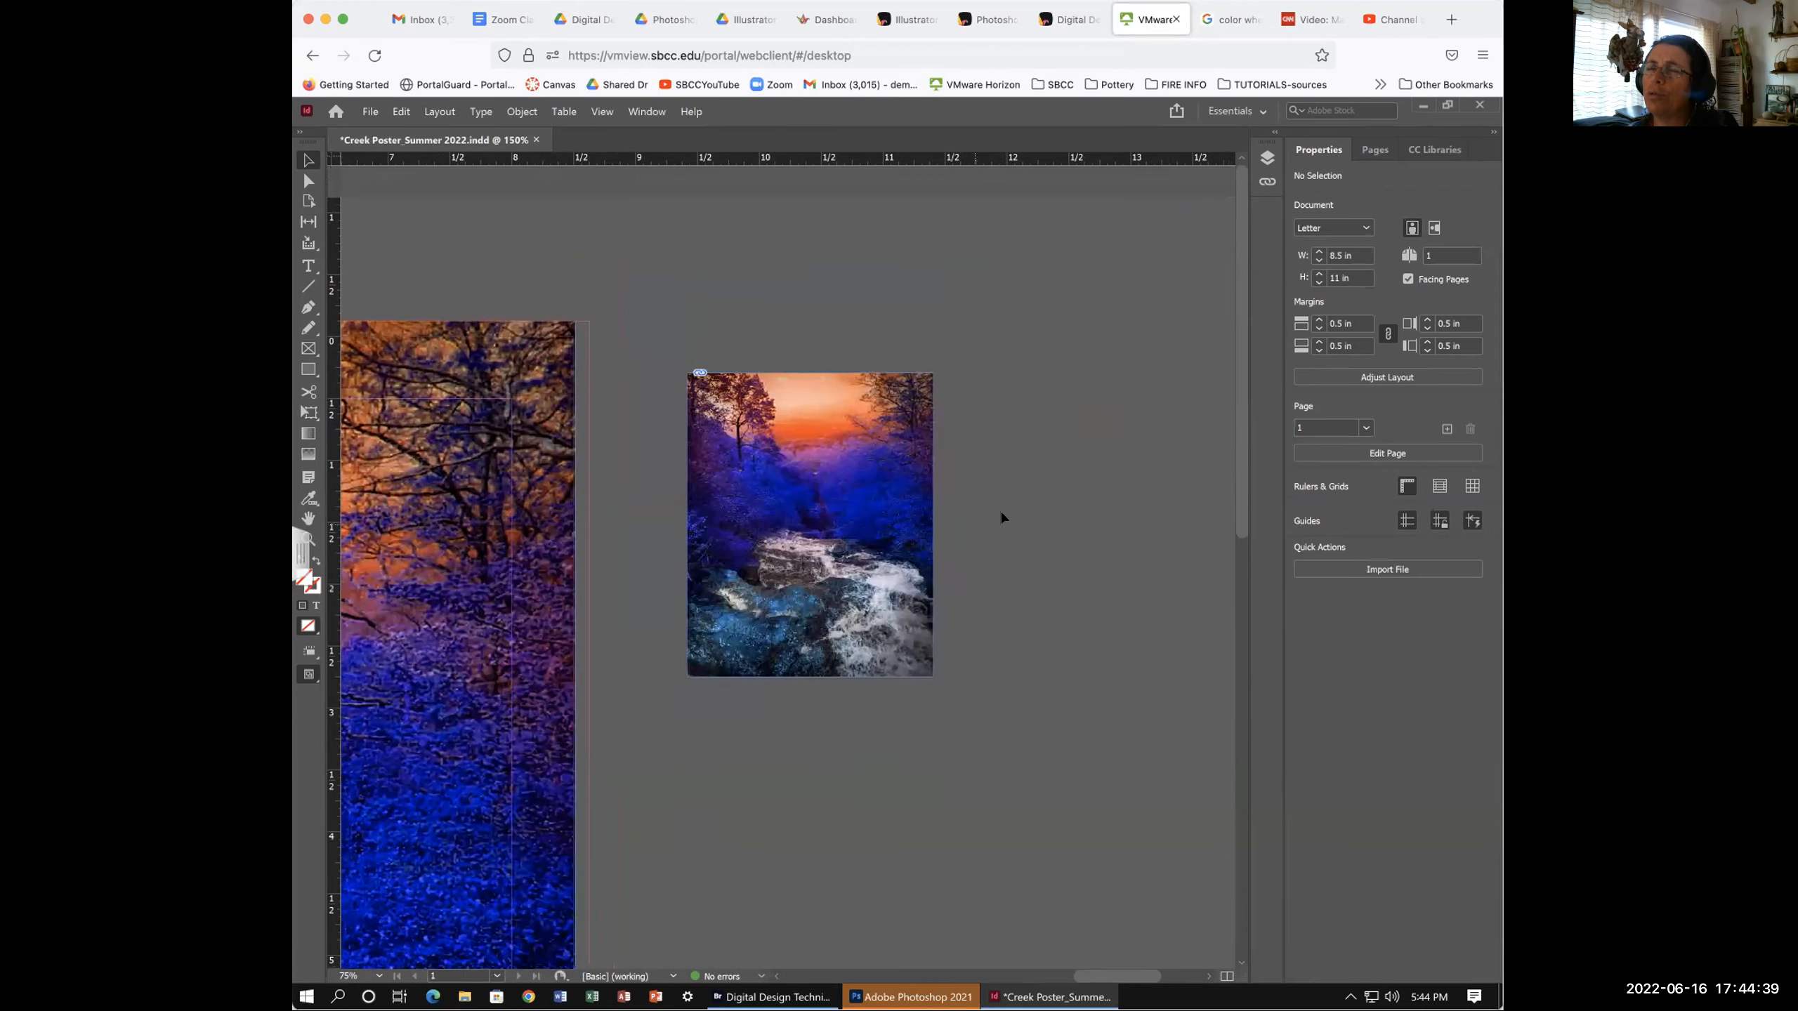
- Move the small creek photo copy up so its top is level with the page top
left_click(733, 400)
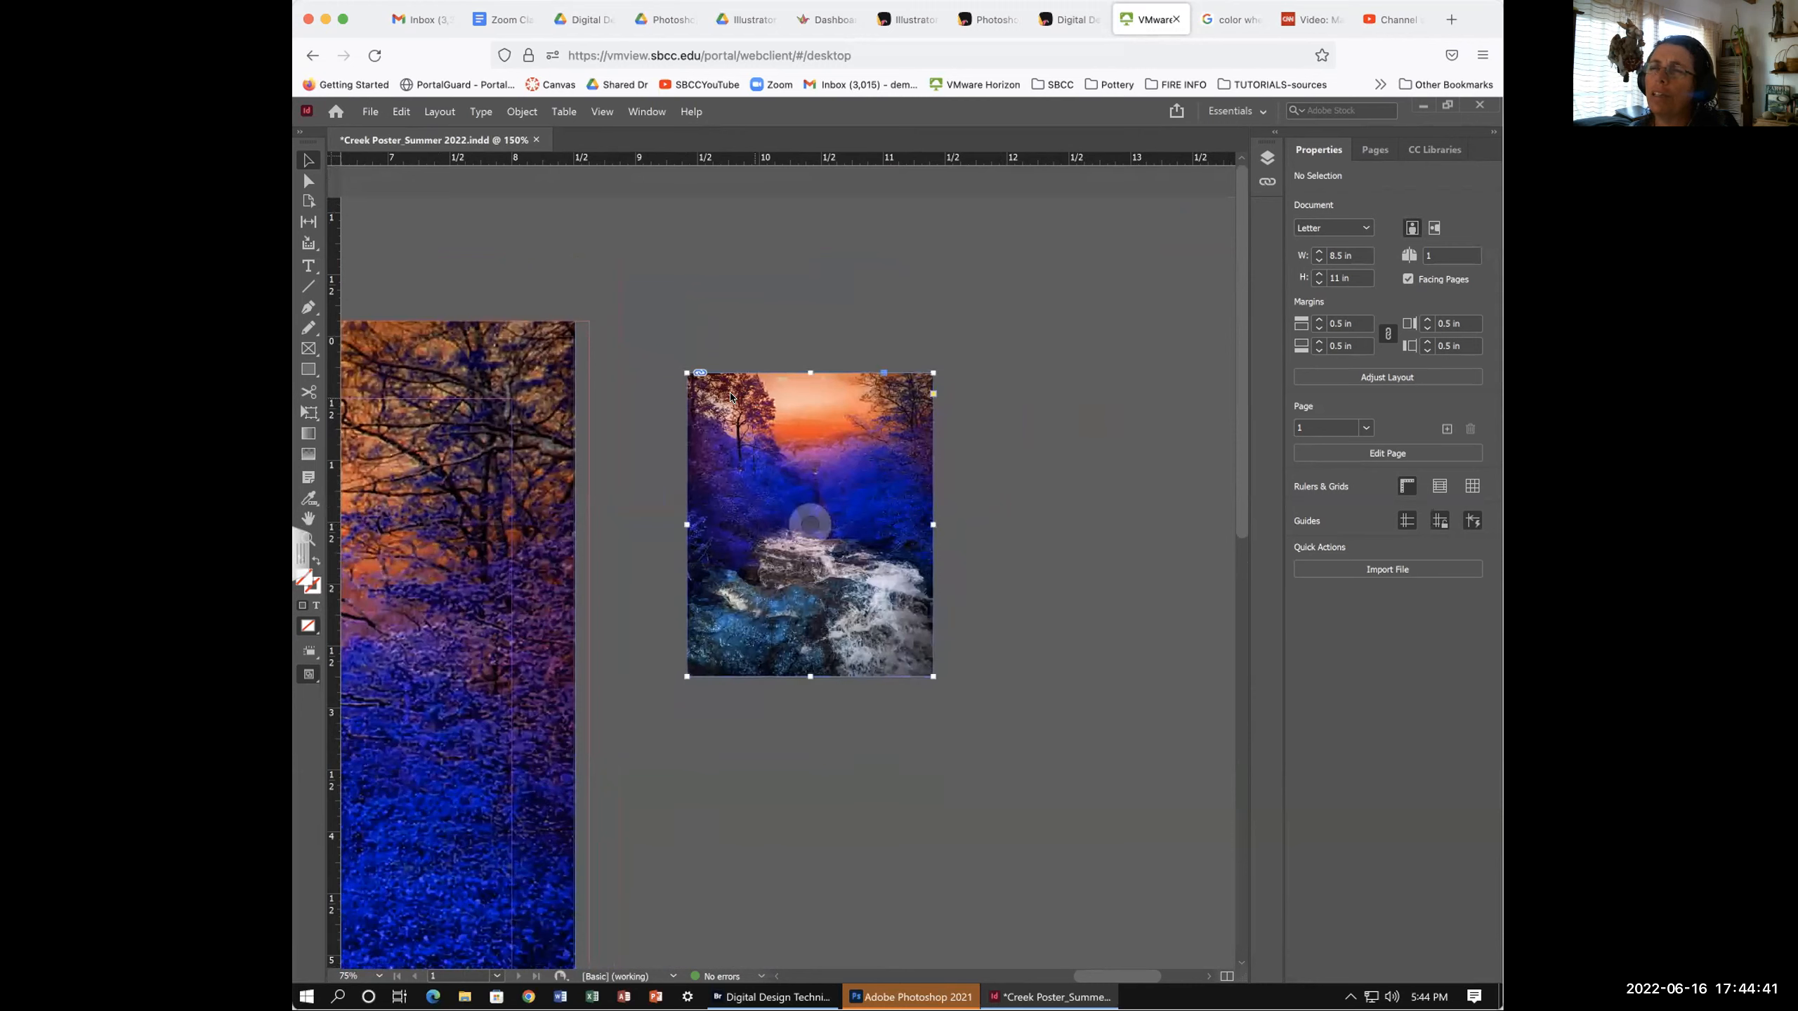
left_click_drag(733, 400, 810, 366)
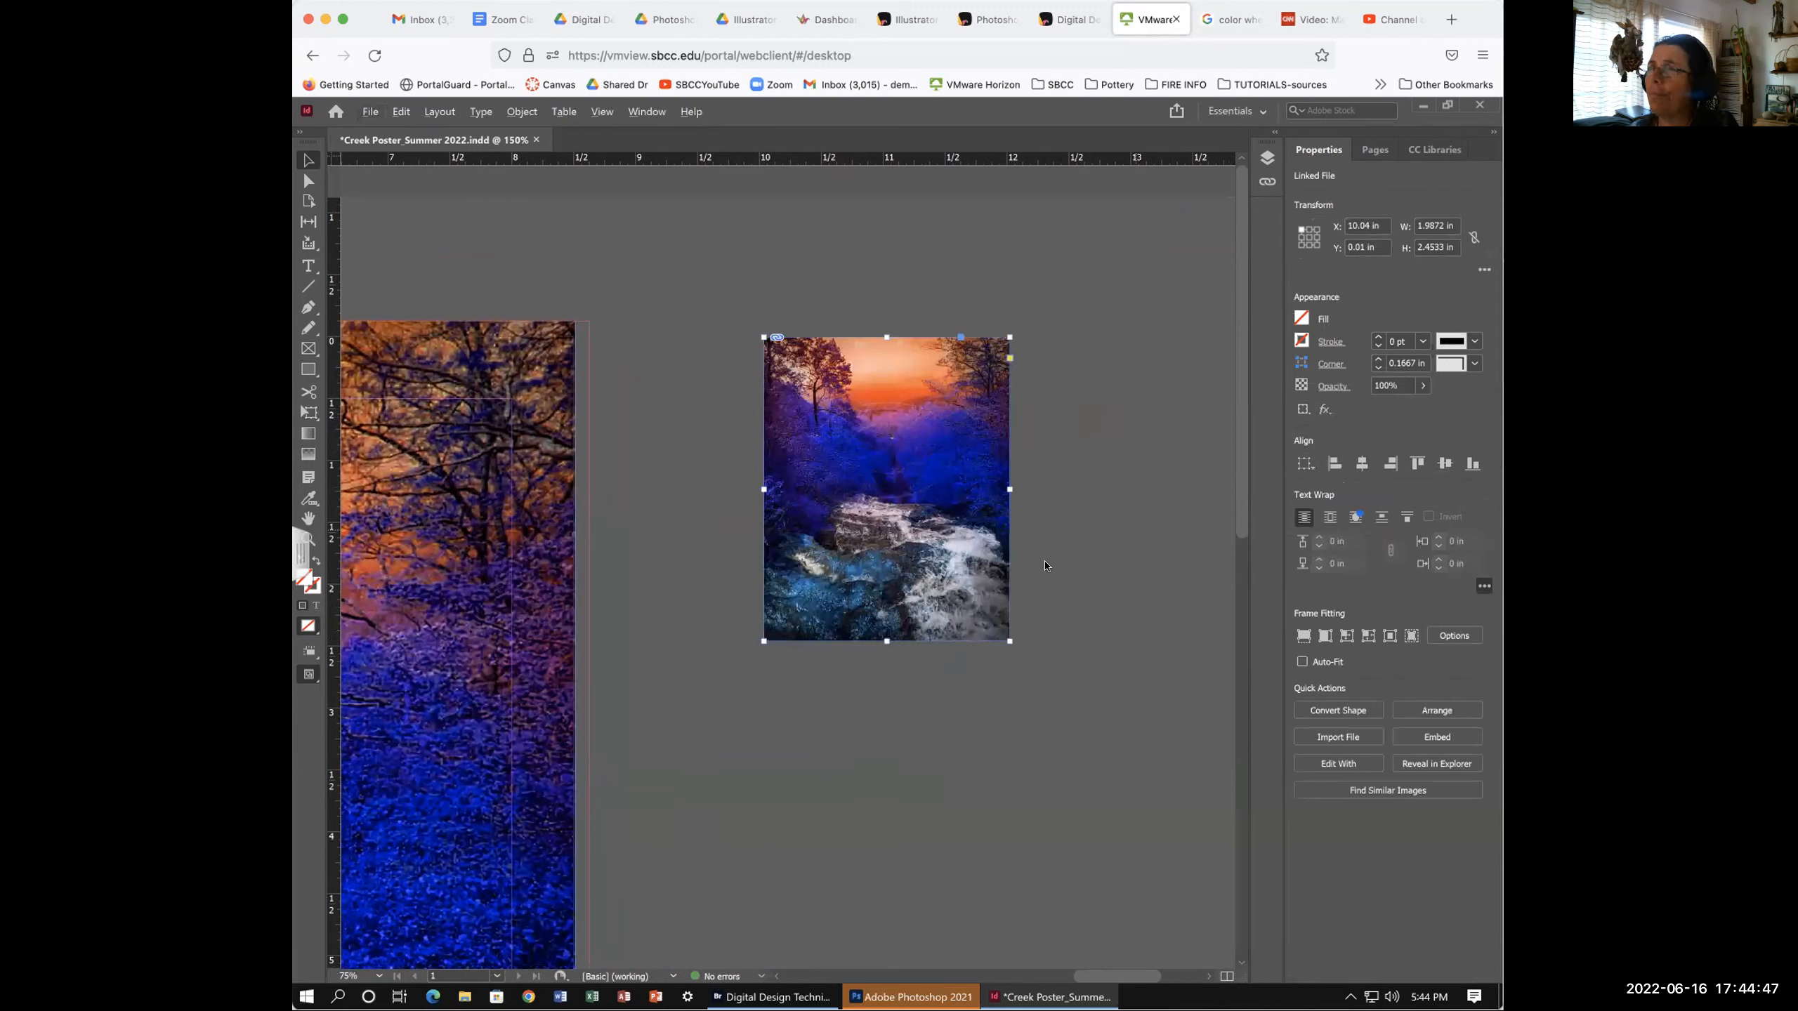
scroll(1055, 594, "down", 3)
scroll(1060, 592, "up", 2)
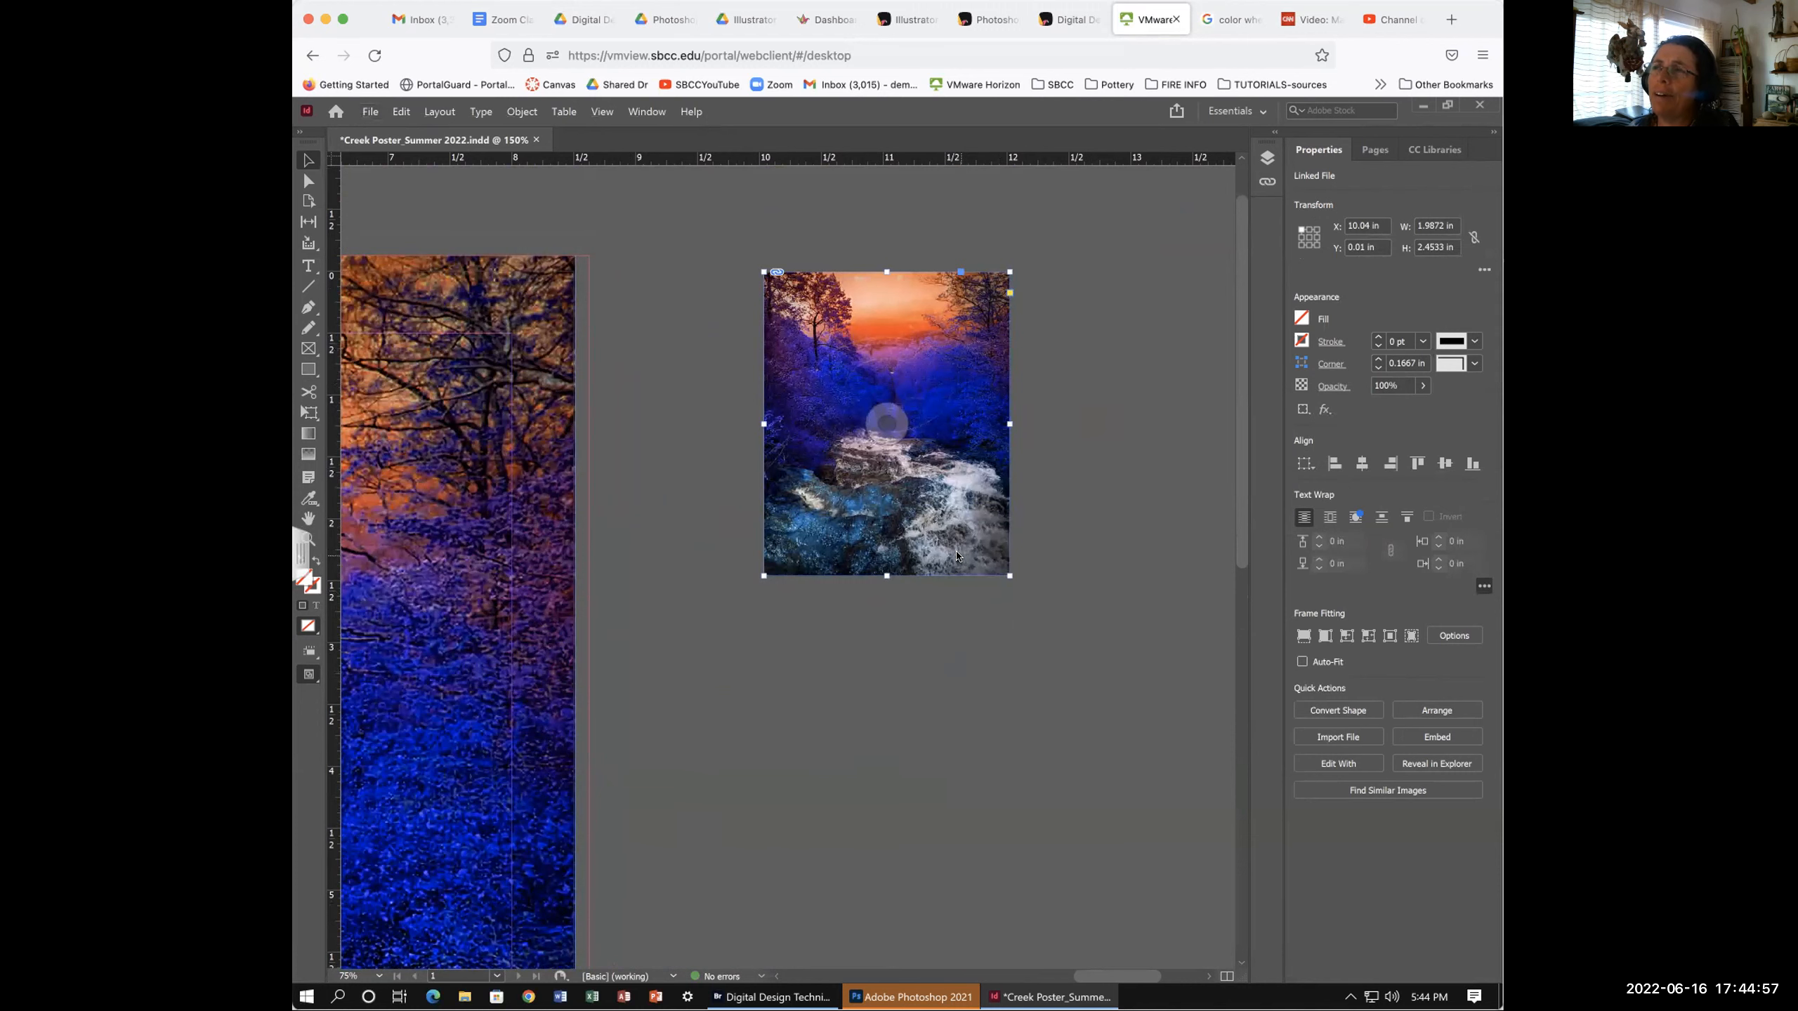
- Option-drag a duplicate below the copy, delete that duplicate, and recentre the view
left_click_drag(956, 556, 985, 888)
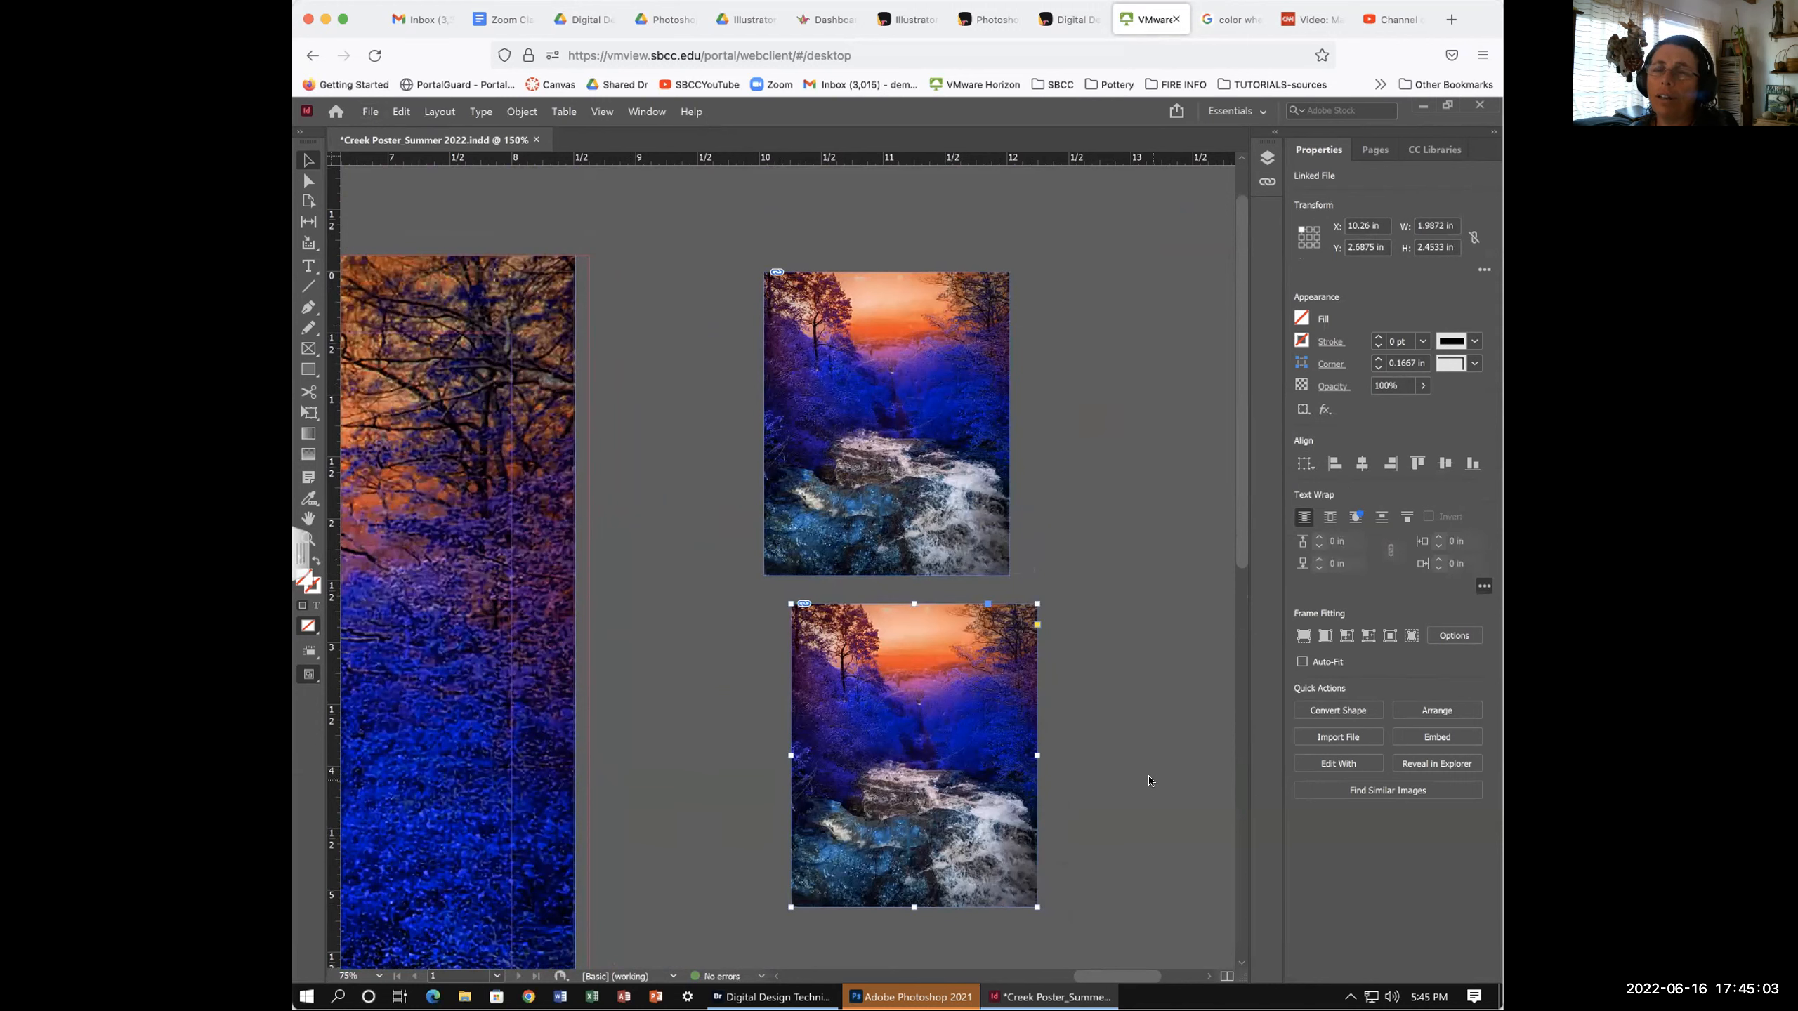
key("Delete")
left_click_drag(881, 456, 733, 522)
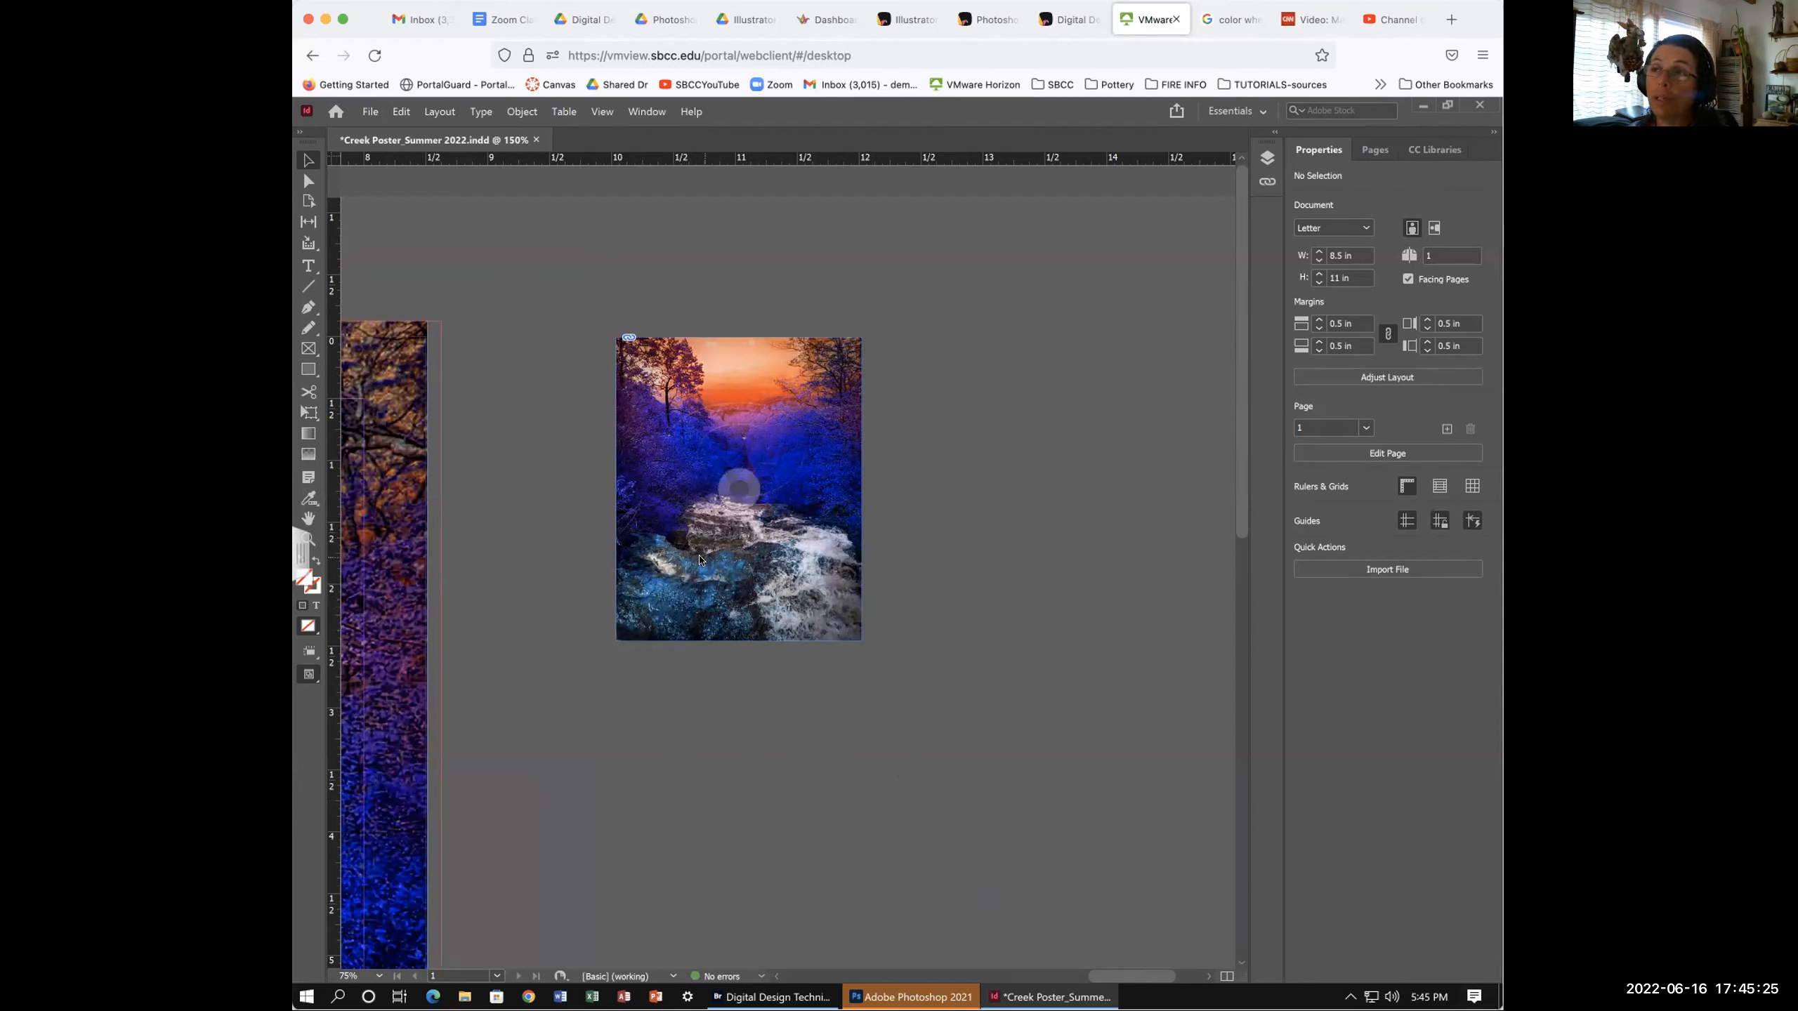
- Duplicate the small creek photo straight below itself and check the Links panel shows three instances
left_click(657, 511)
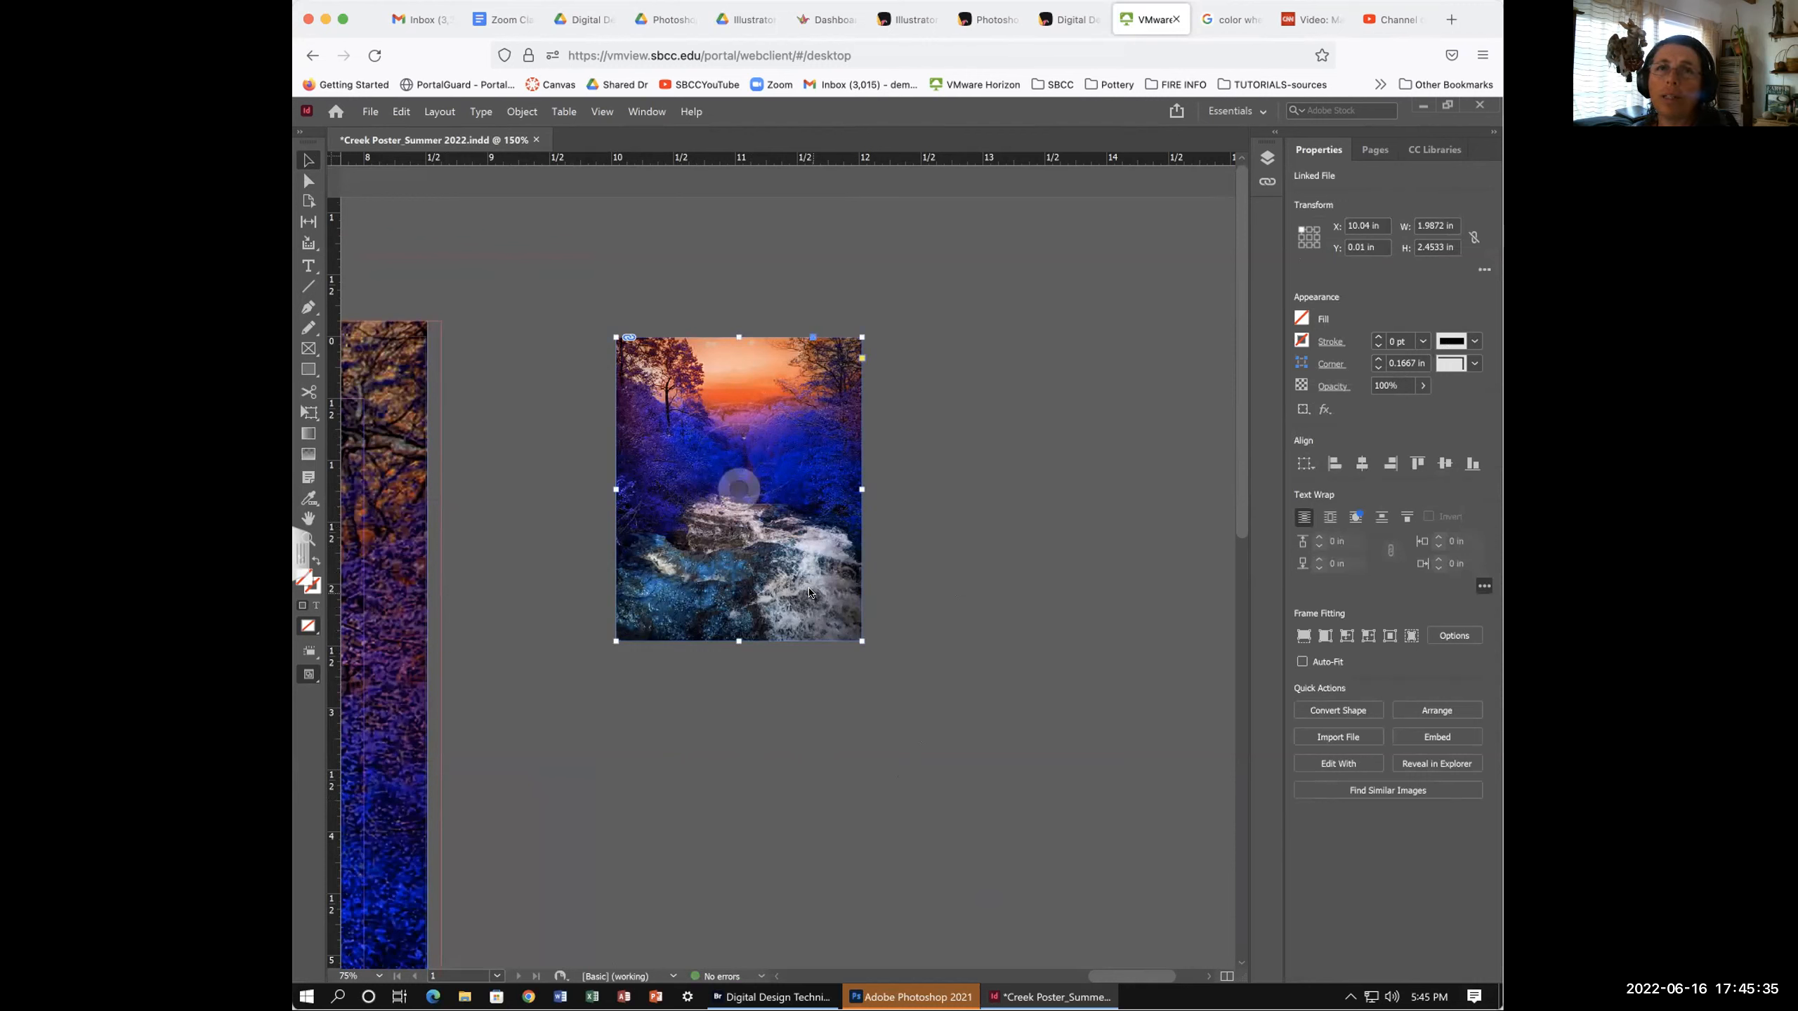
scroll(809, 592, "down", 2)
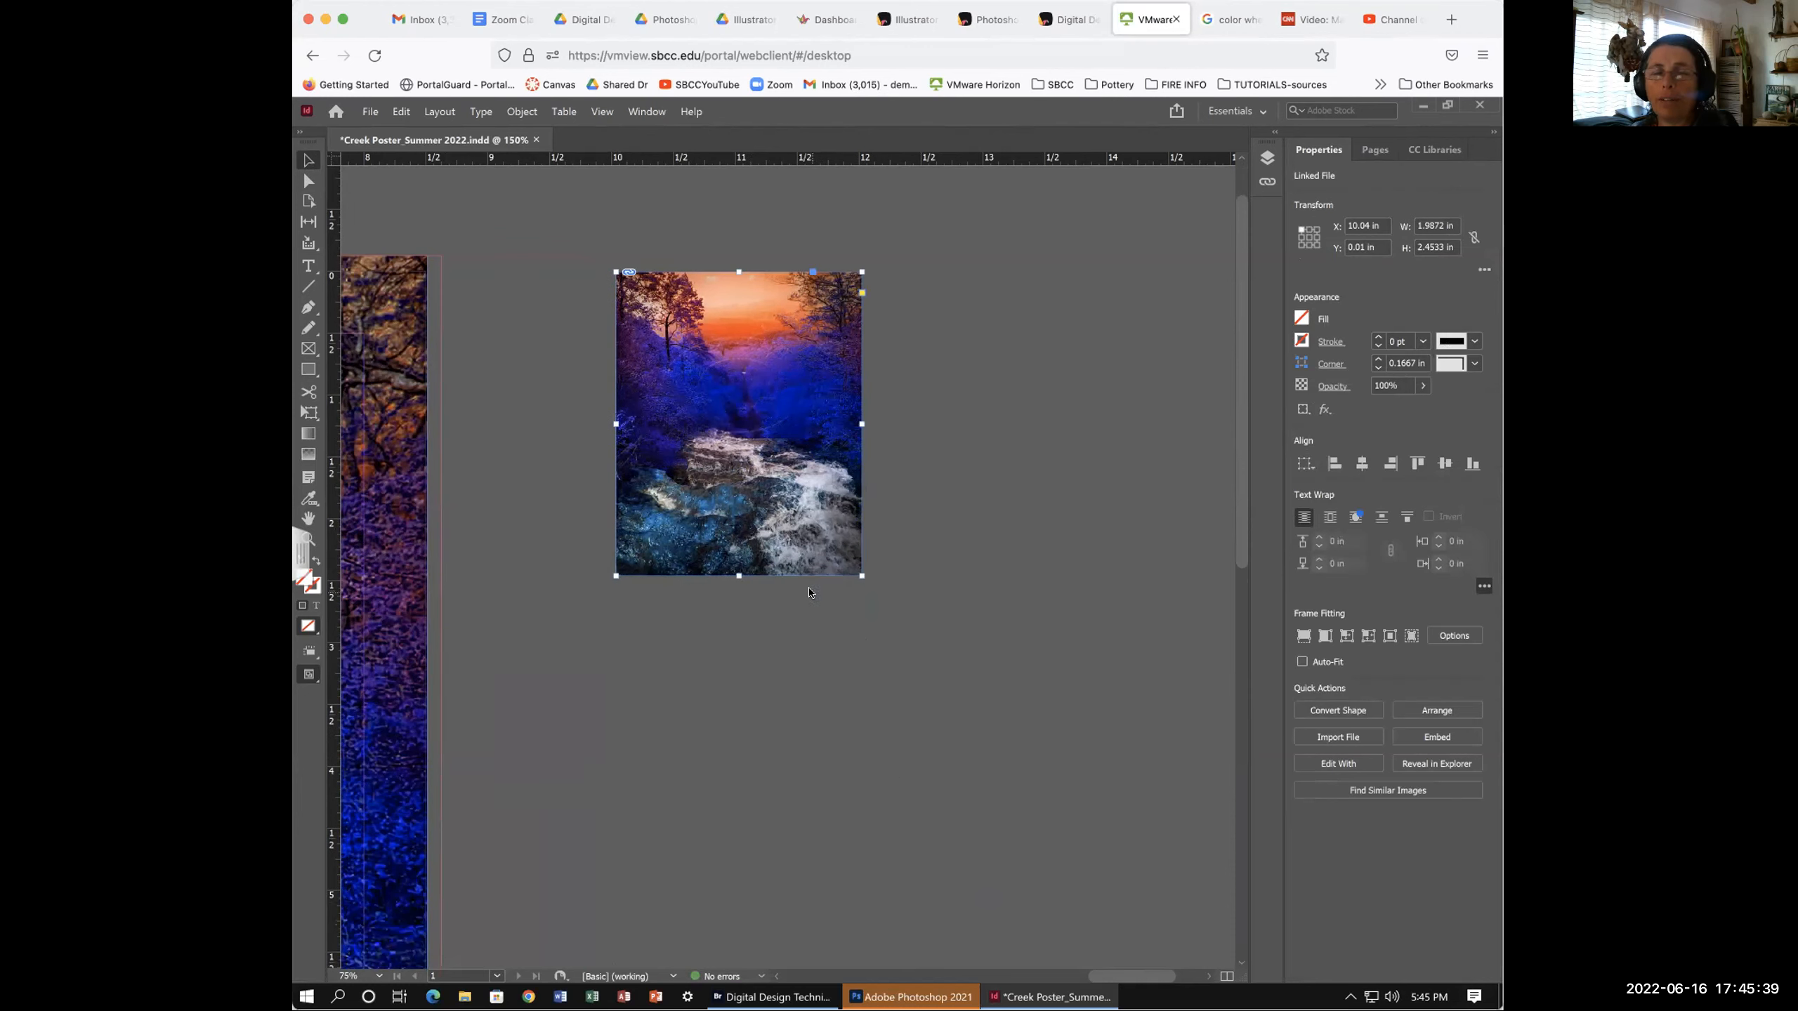
mouse_move(738, 424)
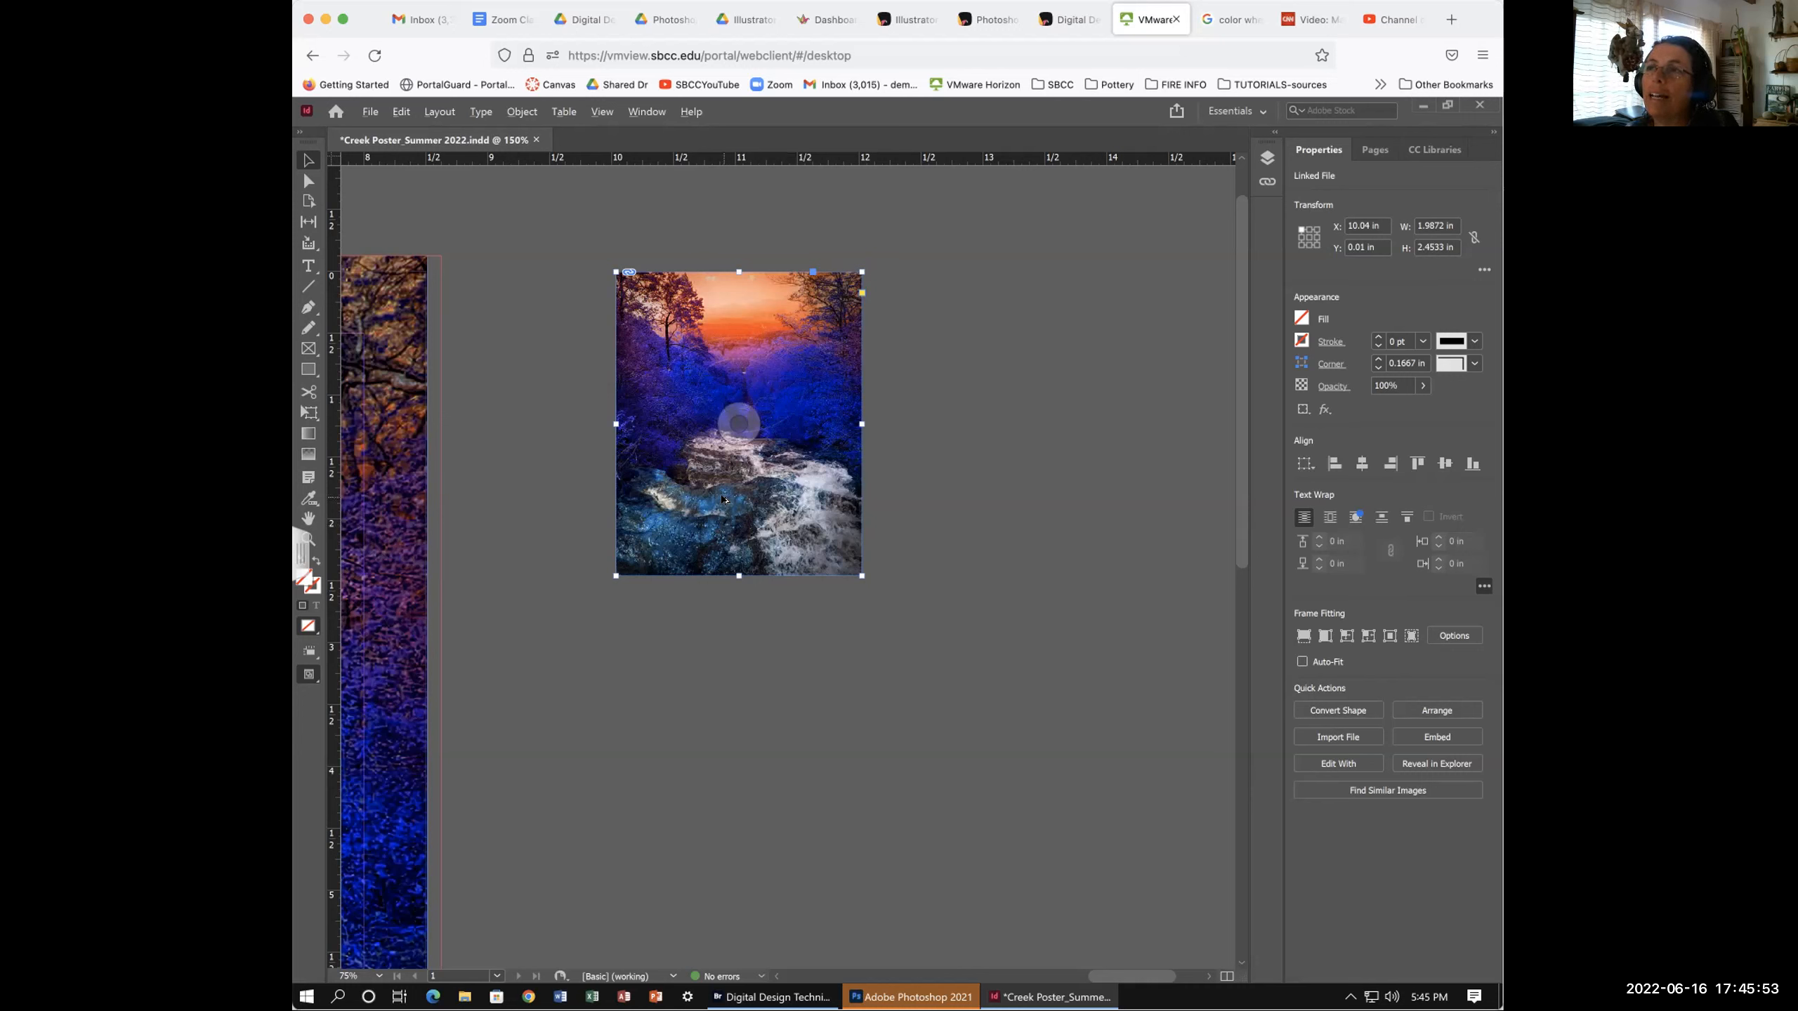
left_click(790, 613)
left_click_drag(790, 613, 788, 848)
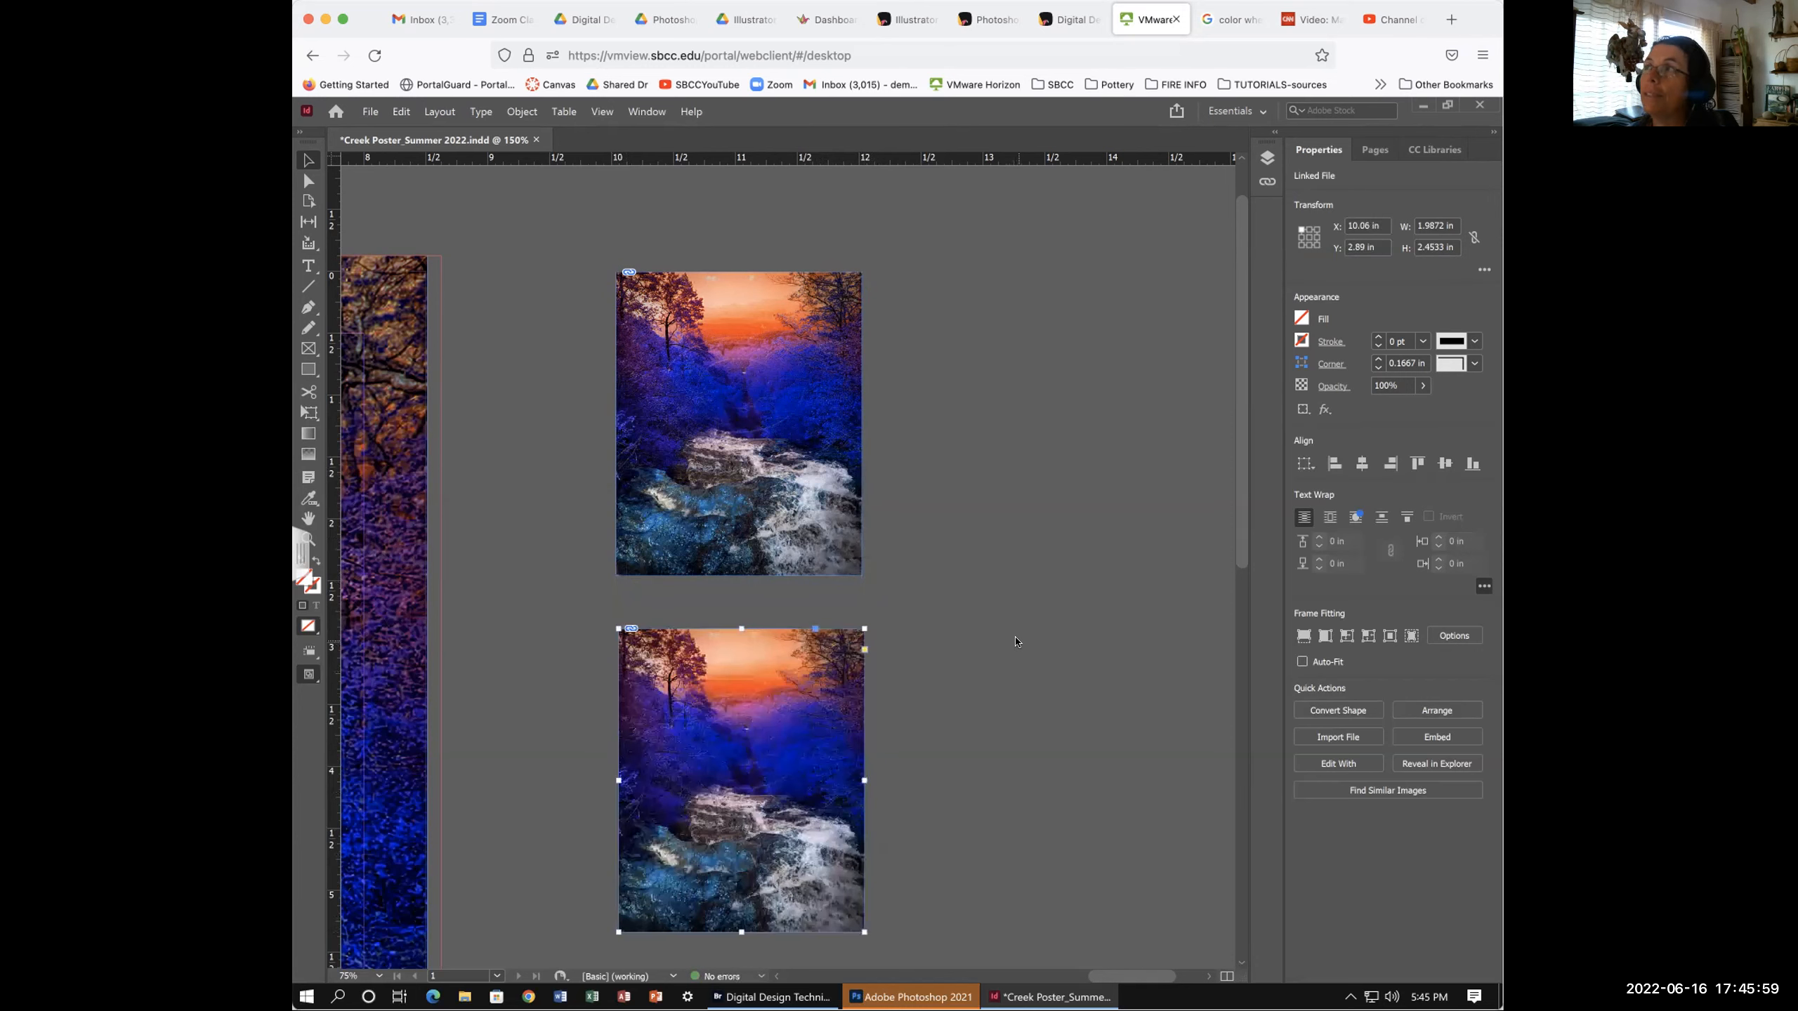
left_click(1265, 181)
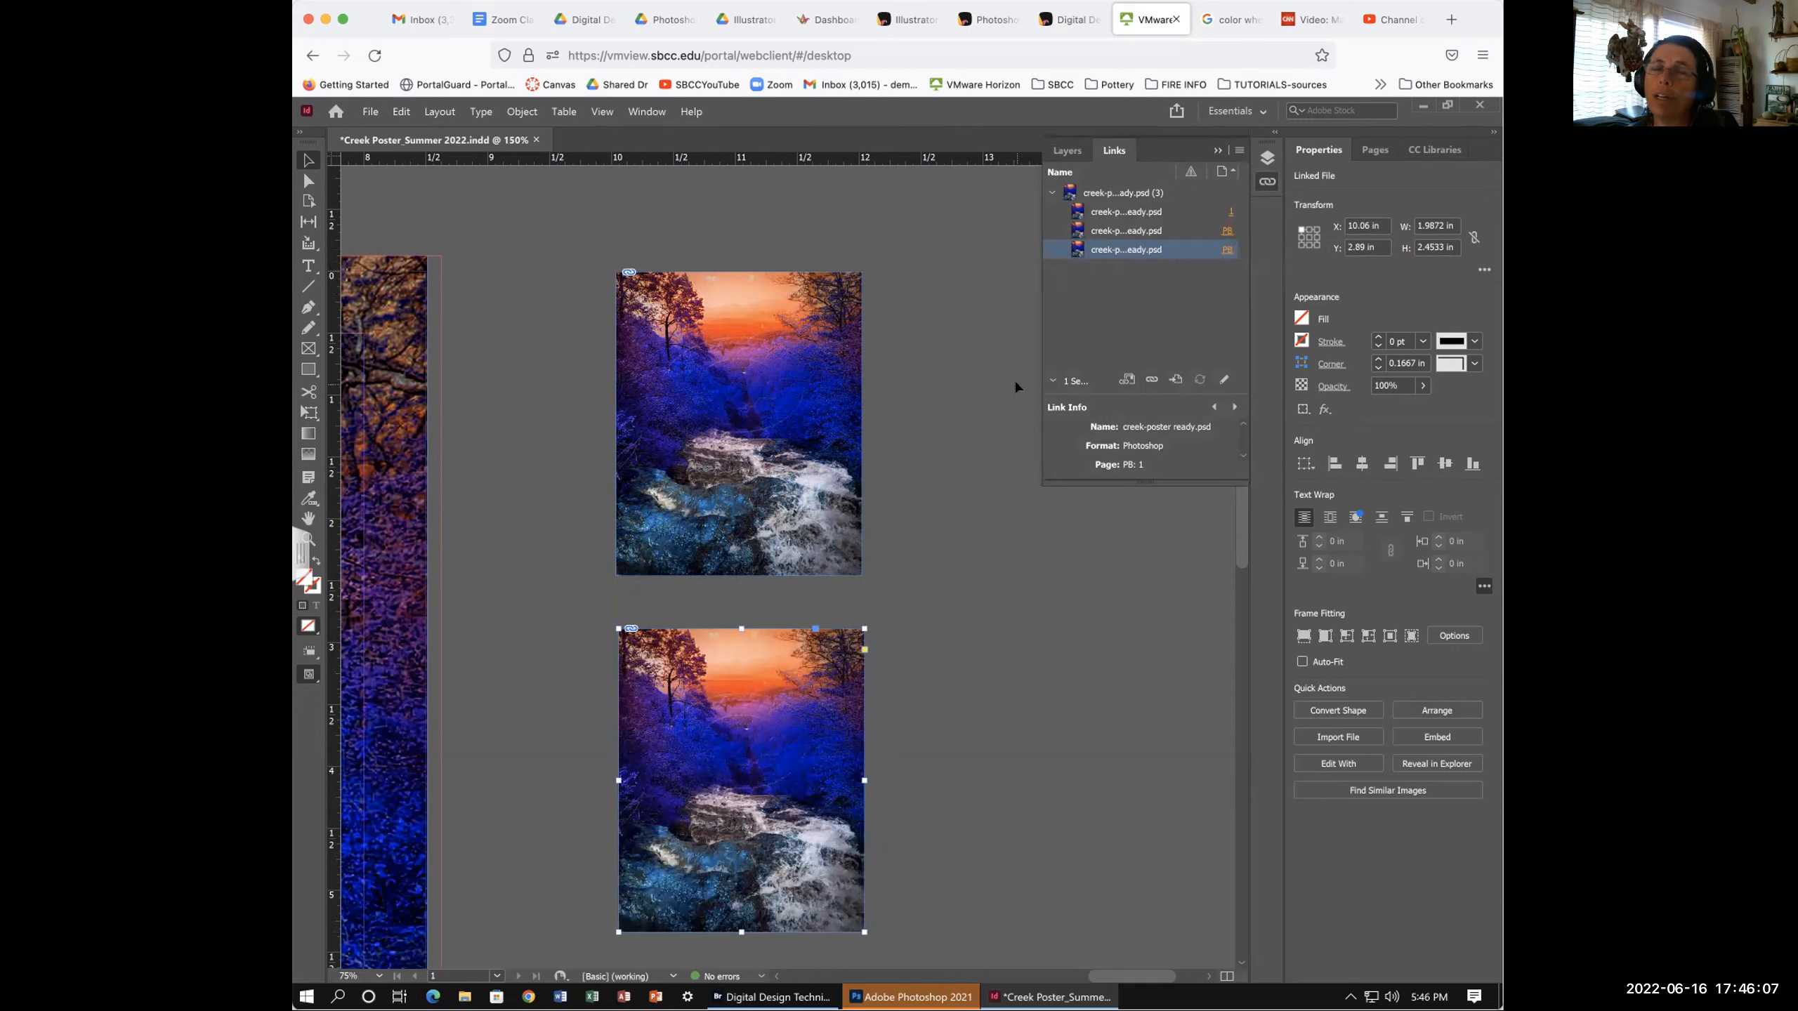
- Deselect the photo copy and switch to the blank Creek Poster_Summer.indd Letter page
left_click(996, 563)
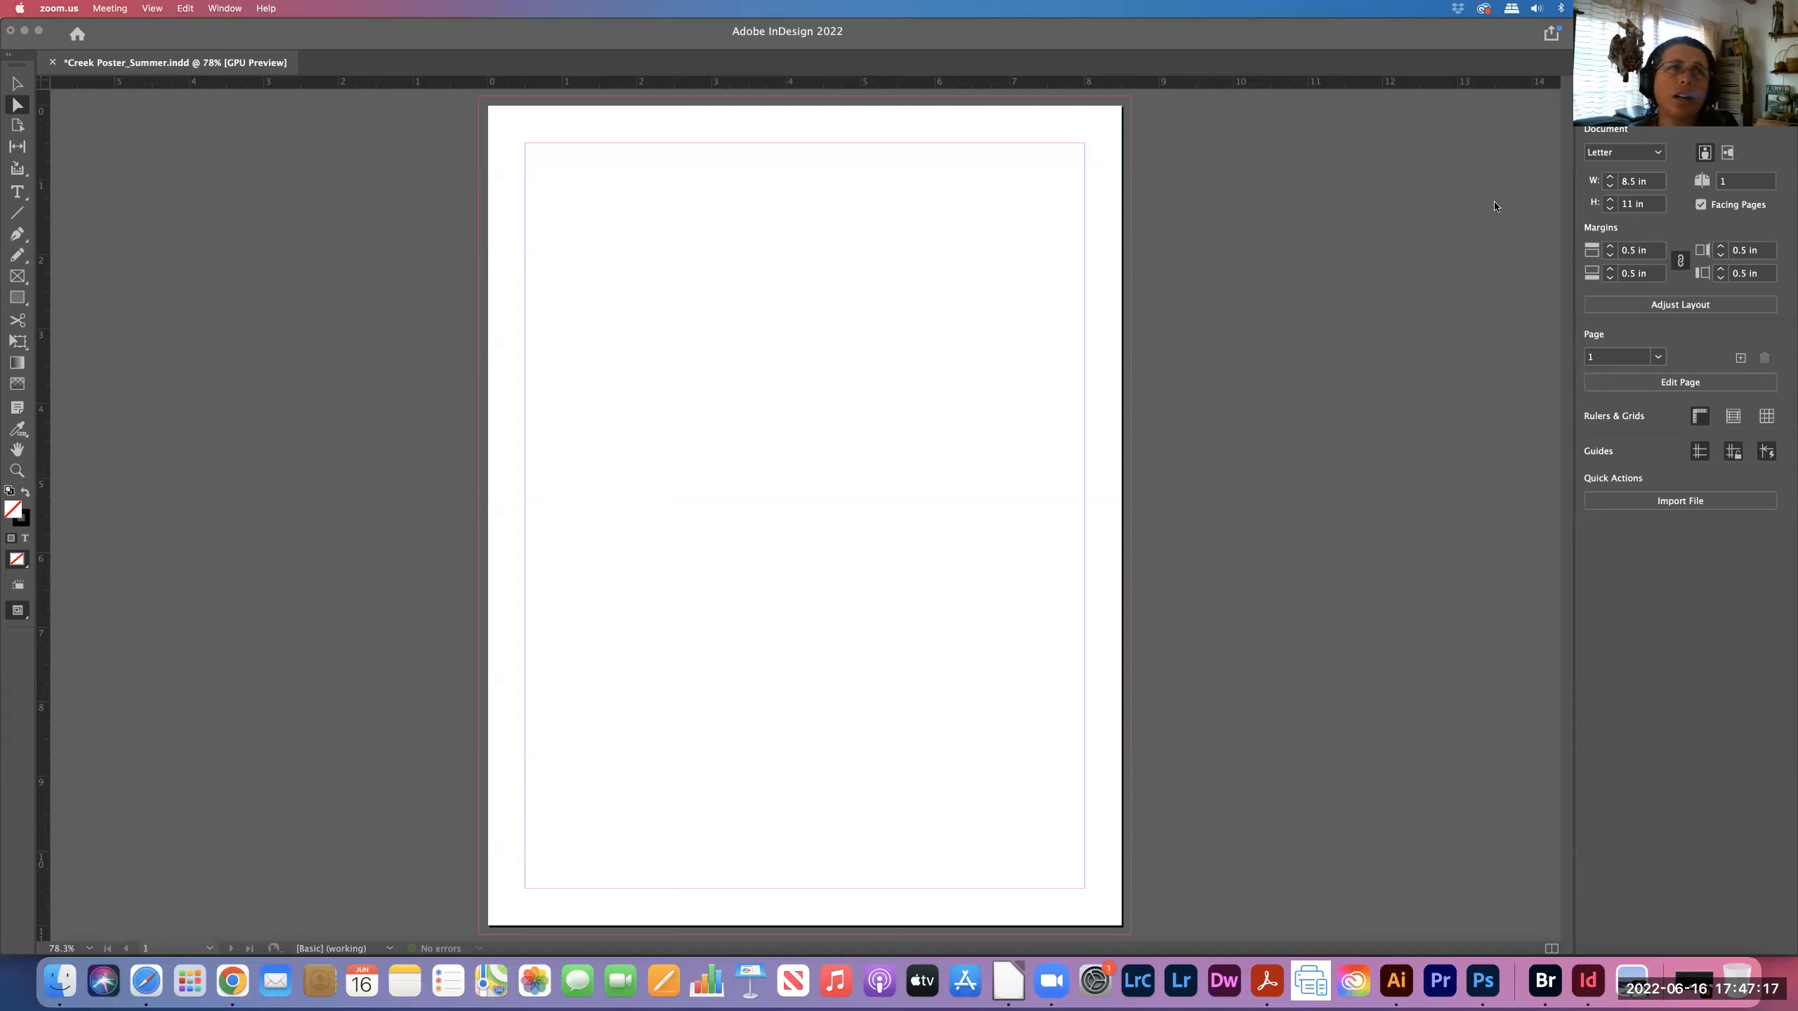
left_click(537, 54)
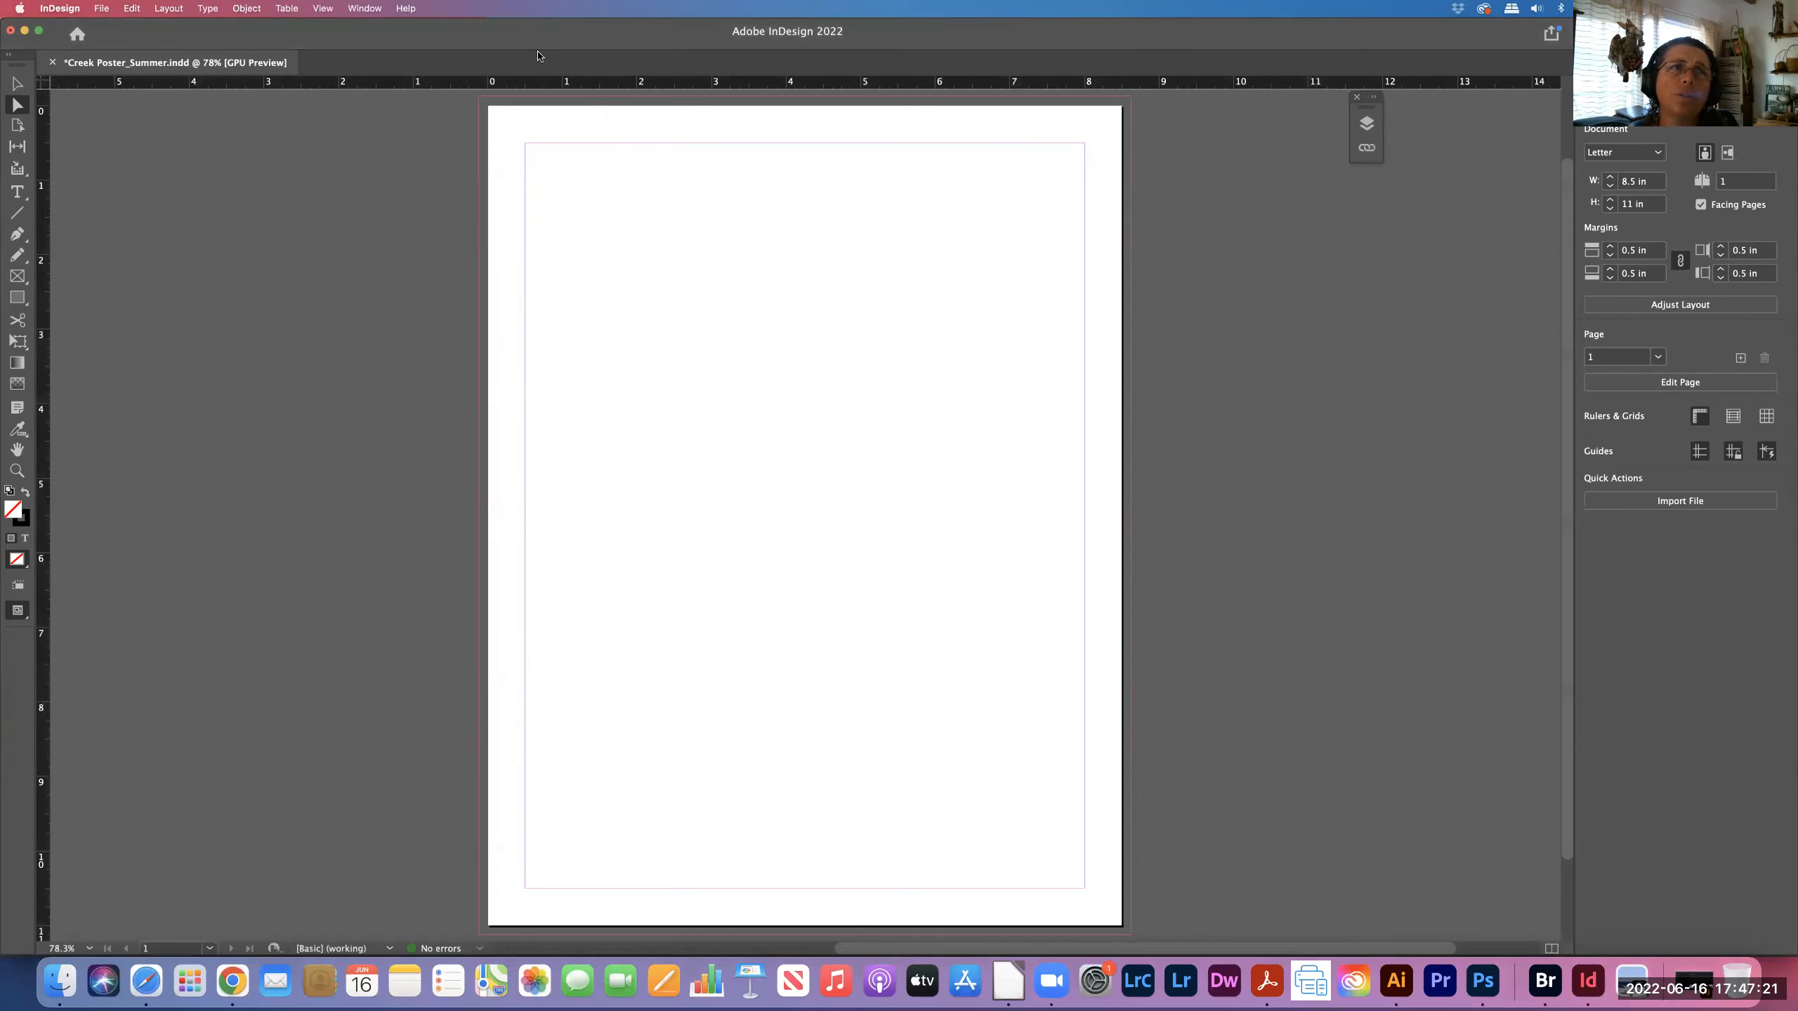
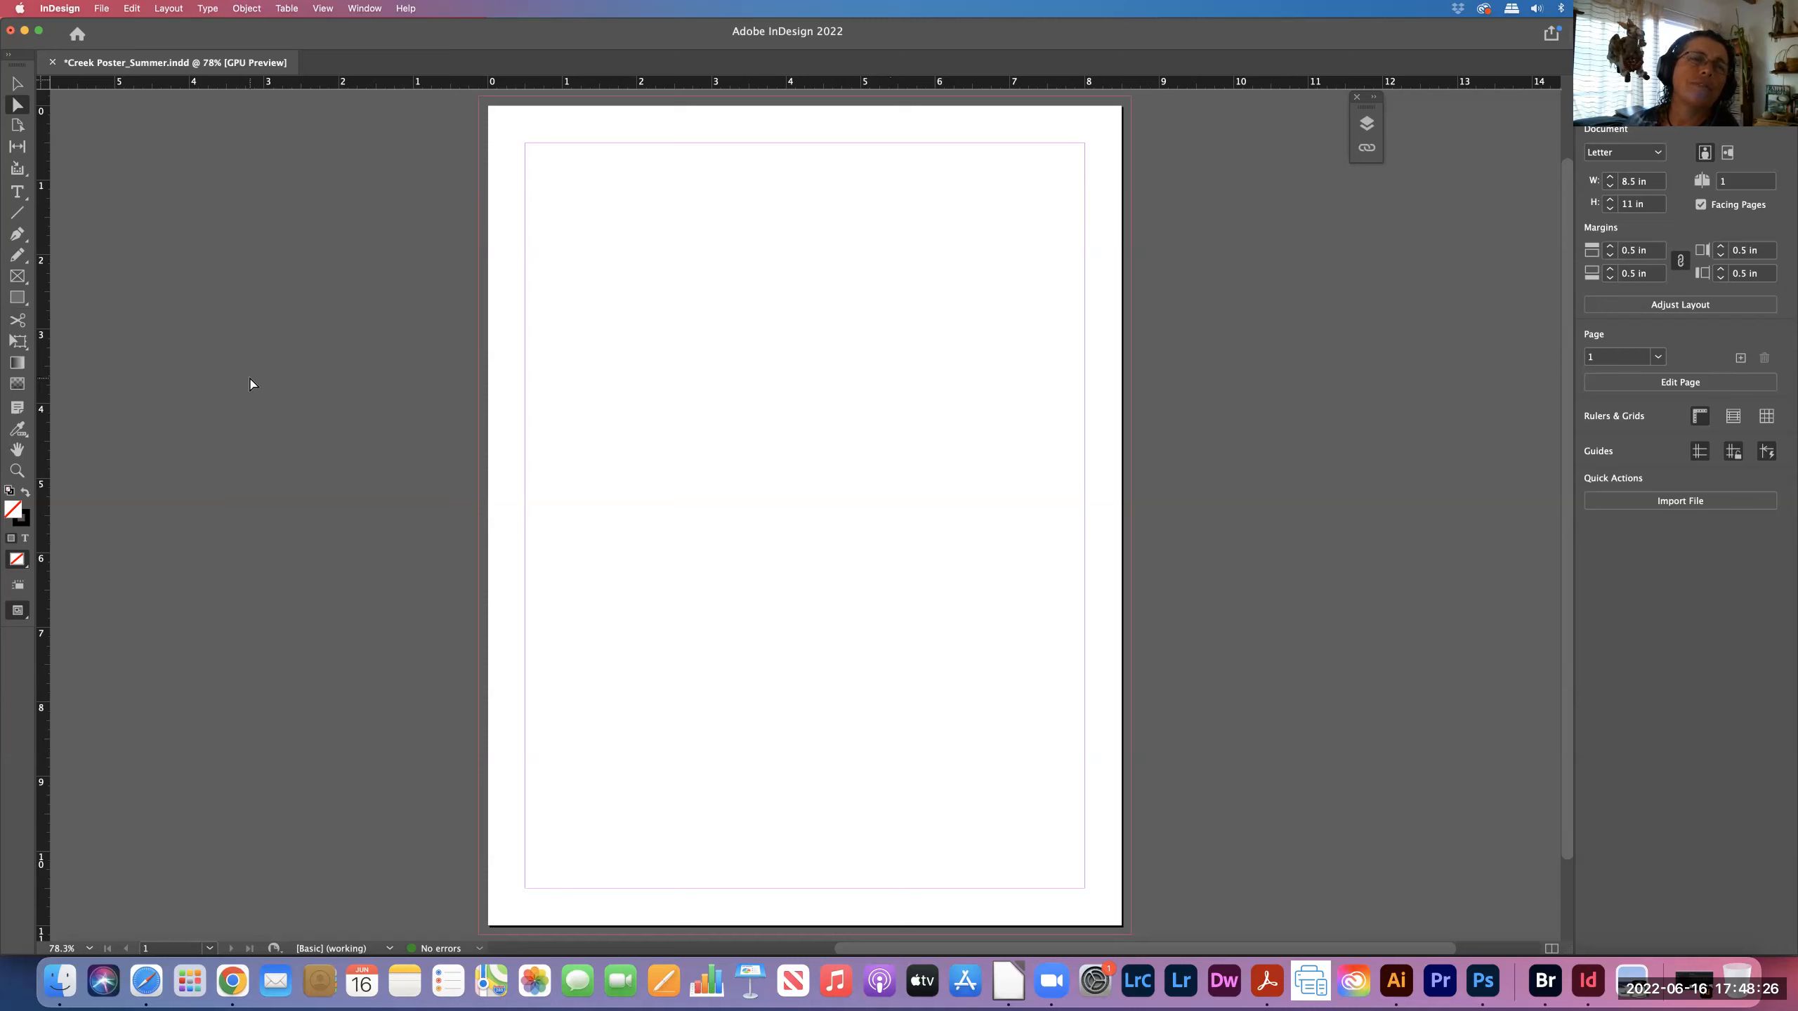
left_click(100, 8)
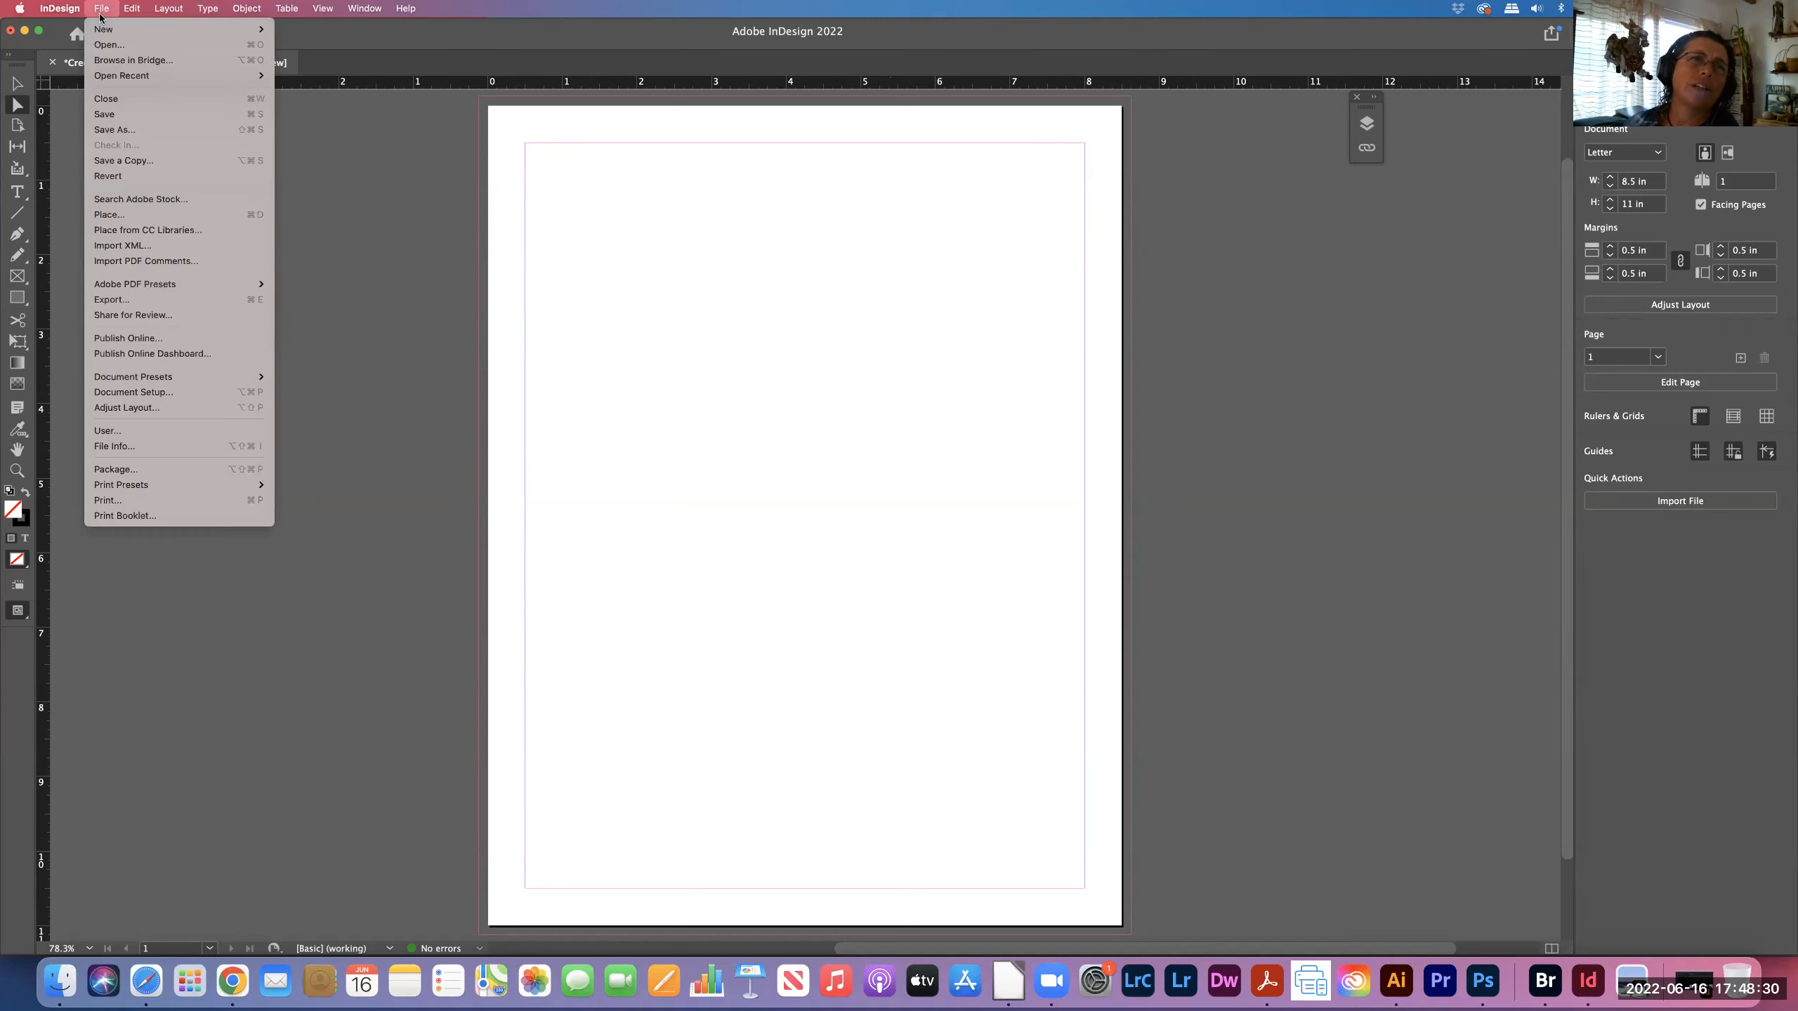
mouse_move(125, 78)
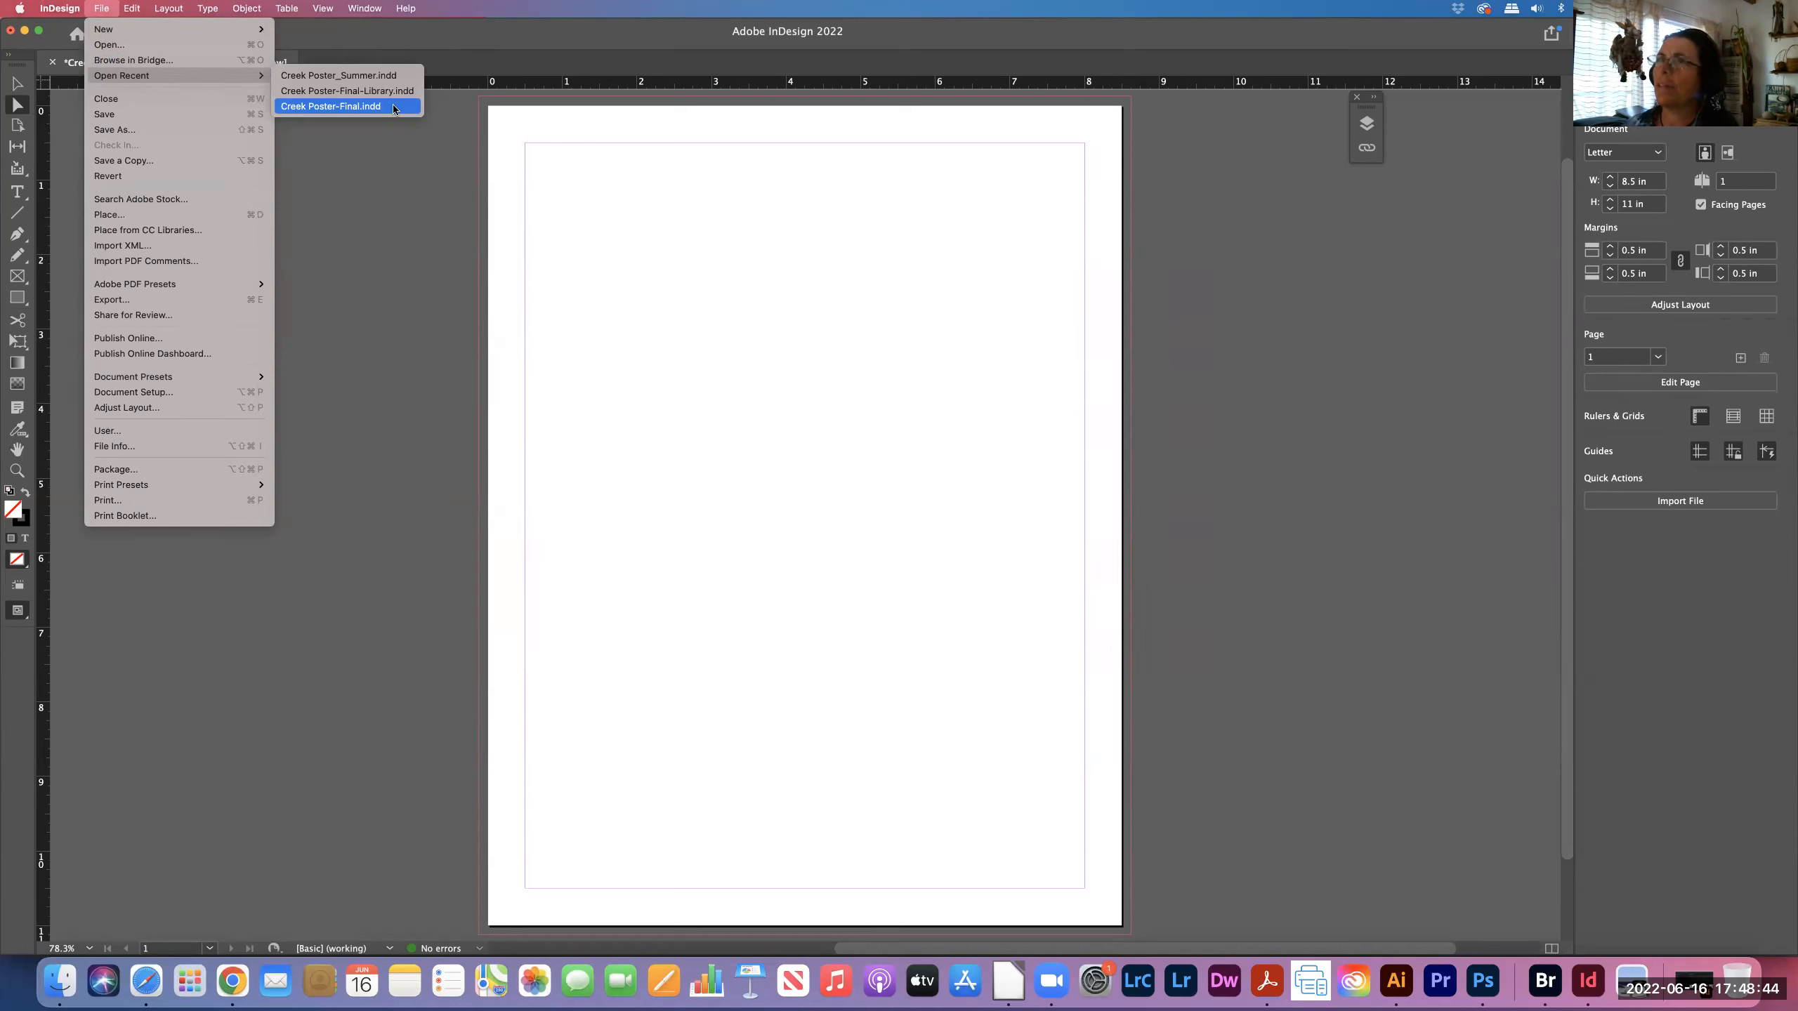
left_click(387, 157)
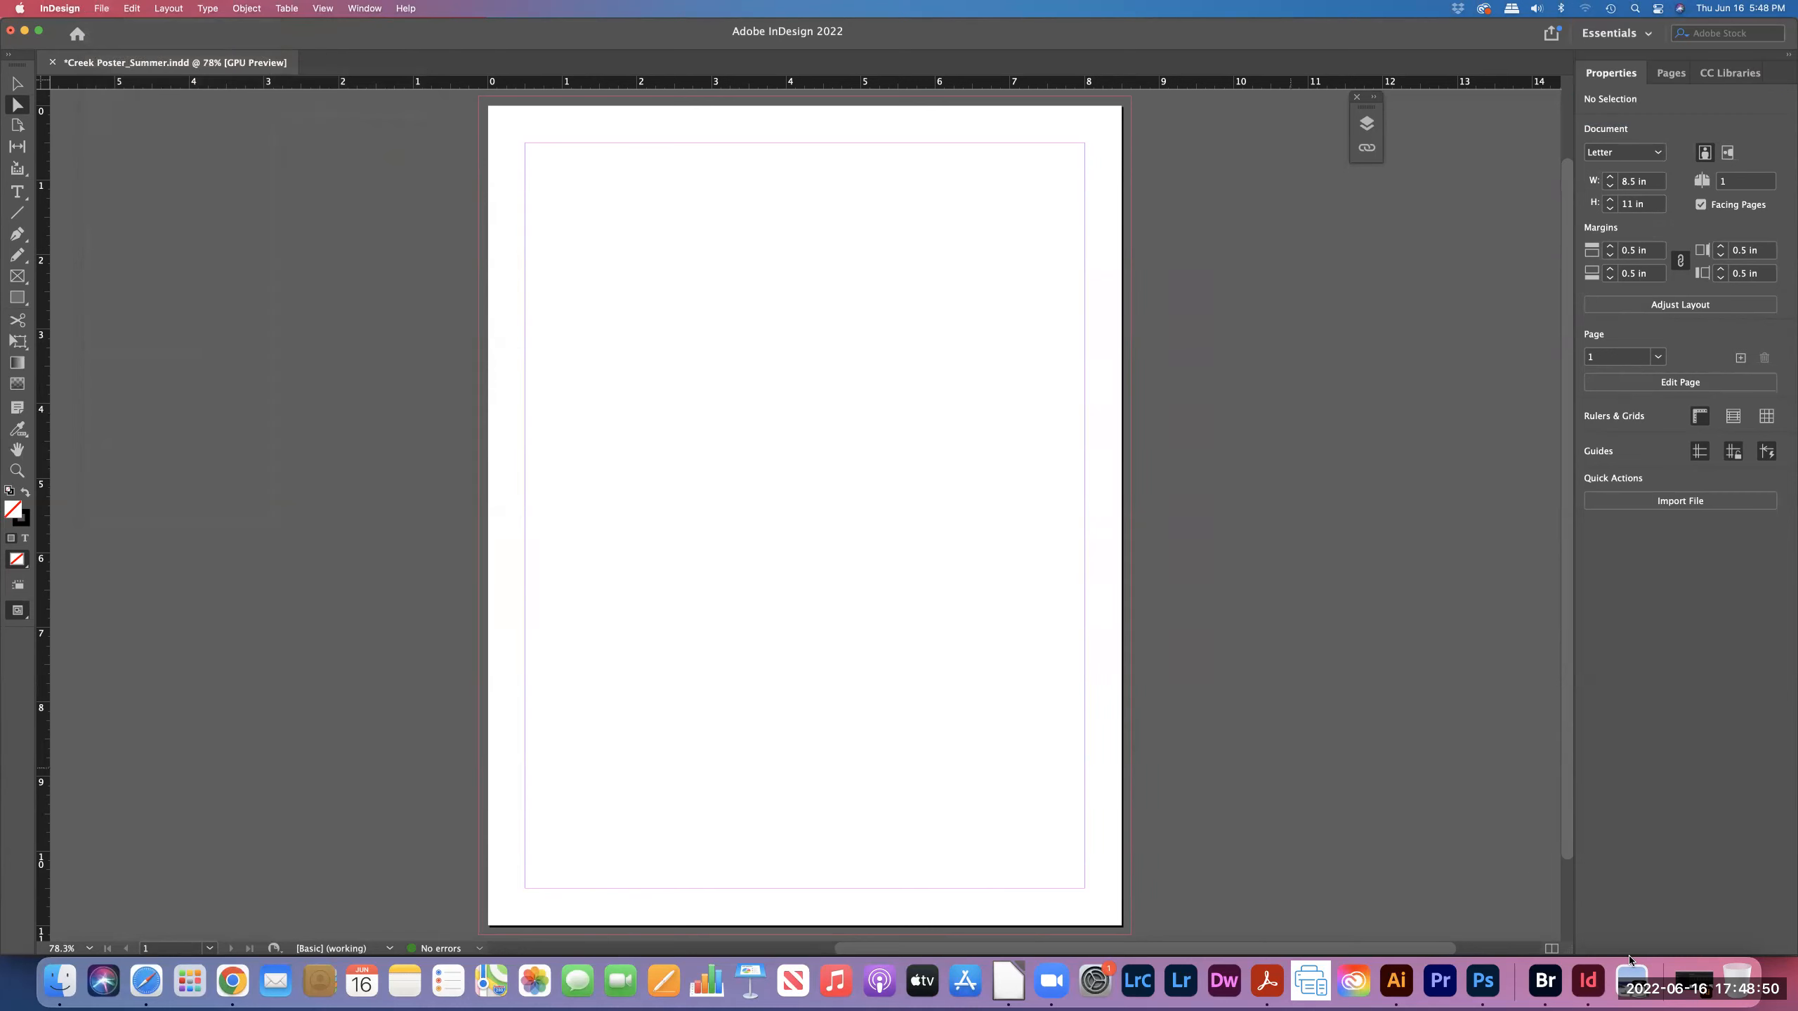
- Switch to Adobe Bridge to preview Creek_875x1175.psd in the Download Class Files_DDT_Spring 2022 folder
left_click(1545, 981)
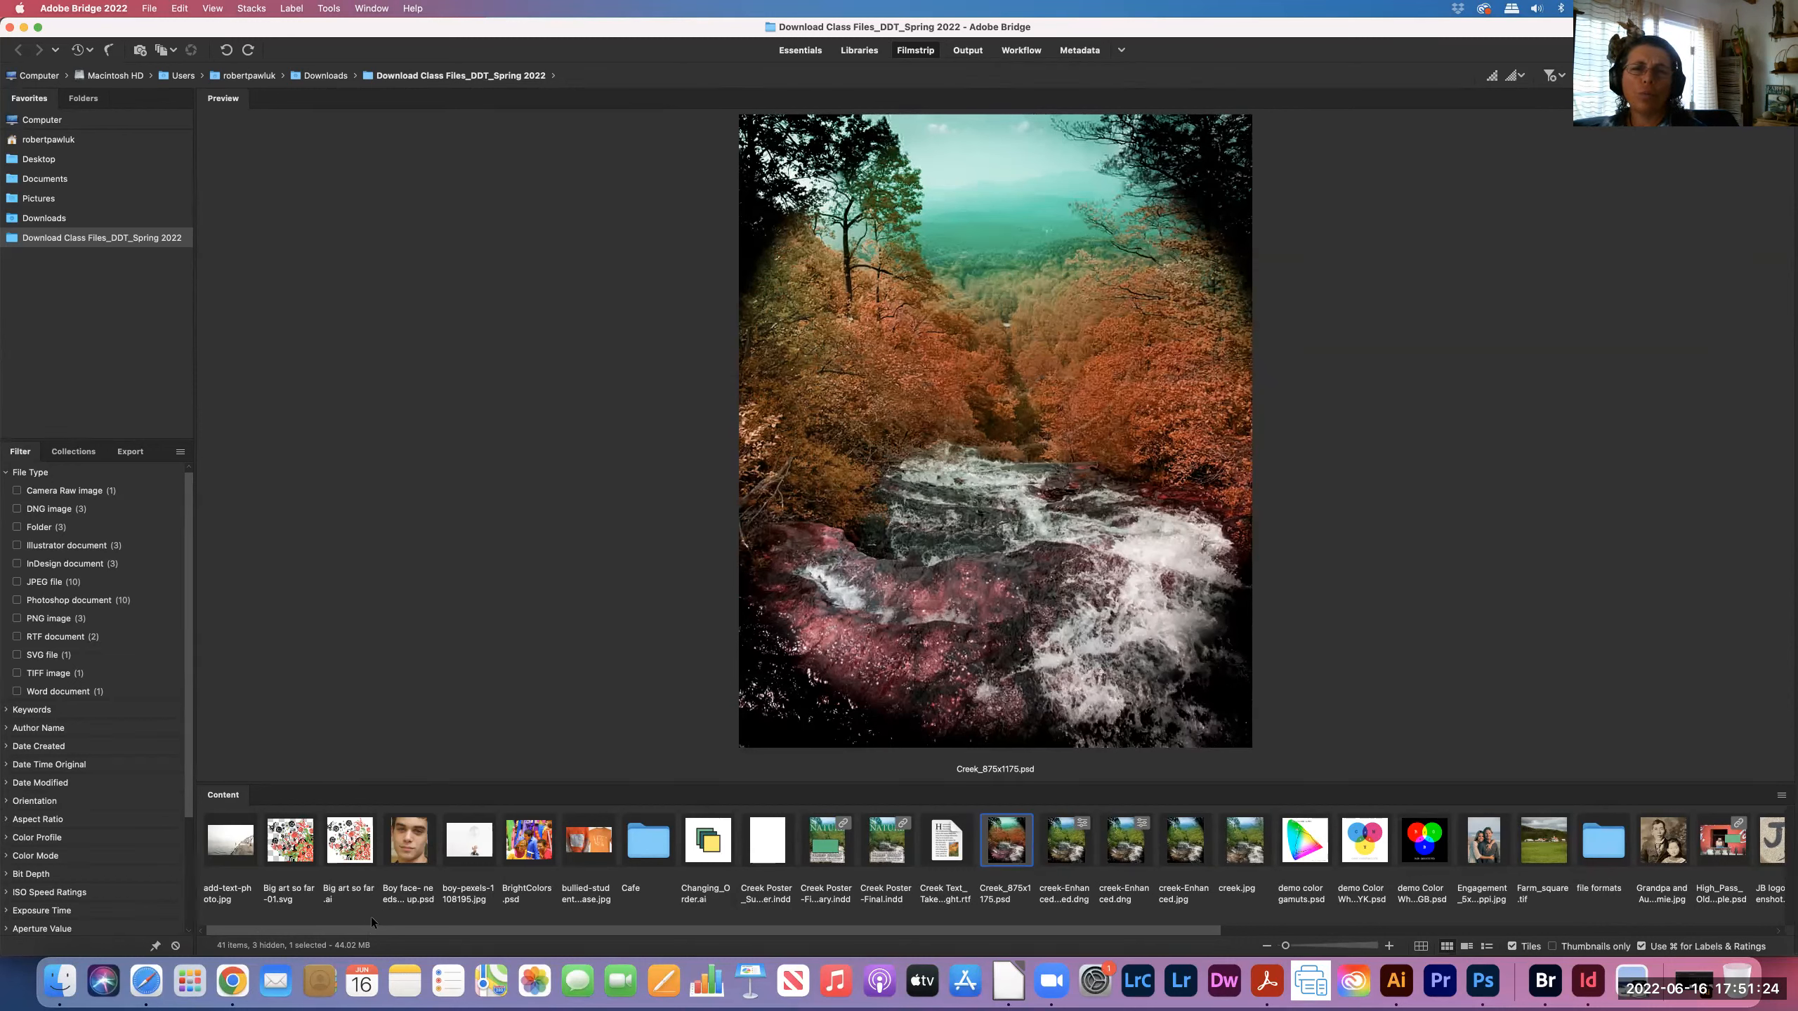
- In Safari, go to the SBCC Pipeline site and log in with your username and password
left_click(145, 980)
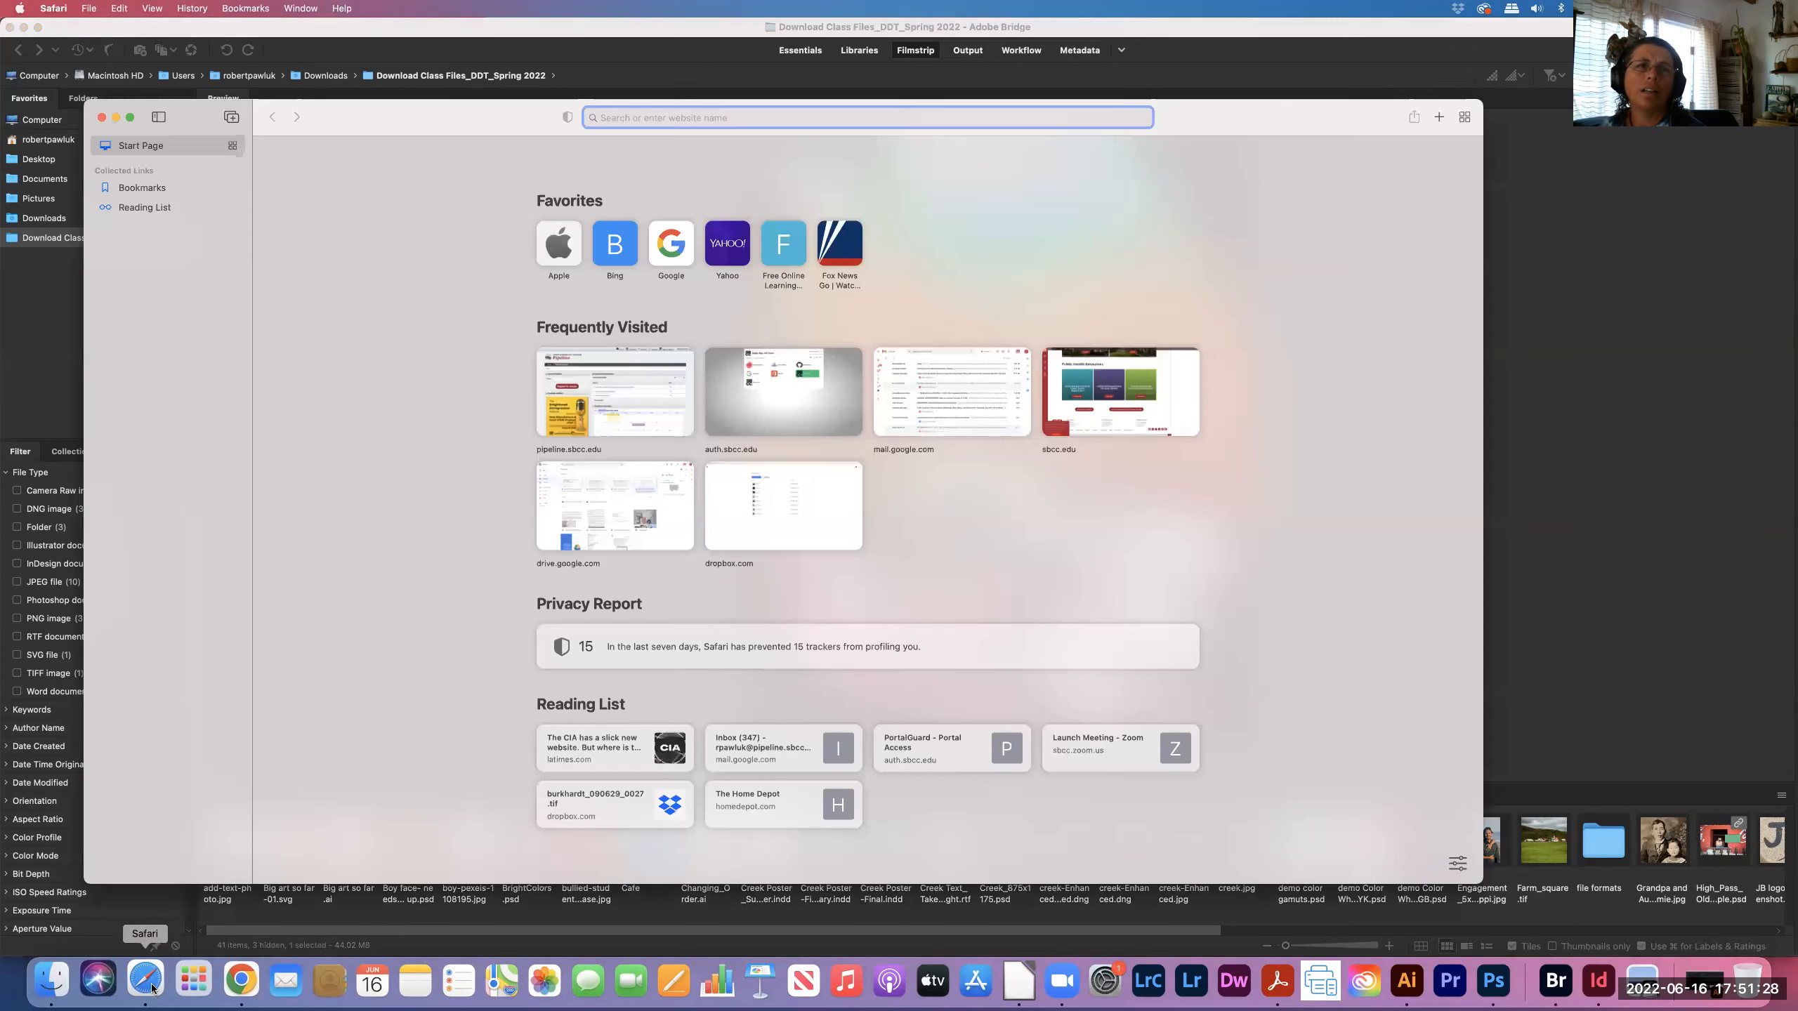
left_click(629, 394)
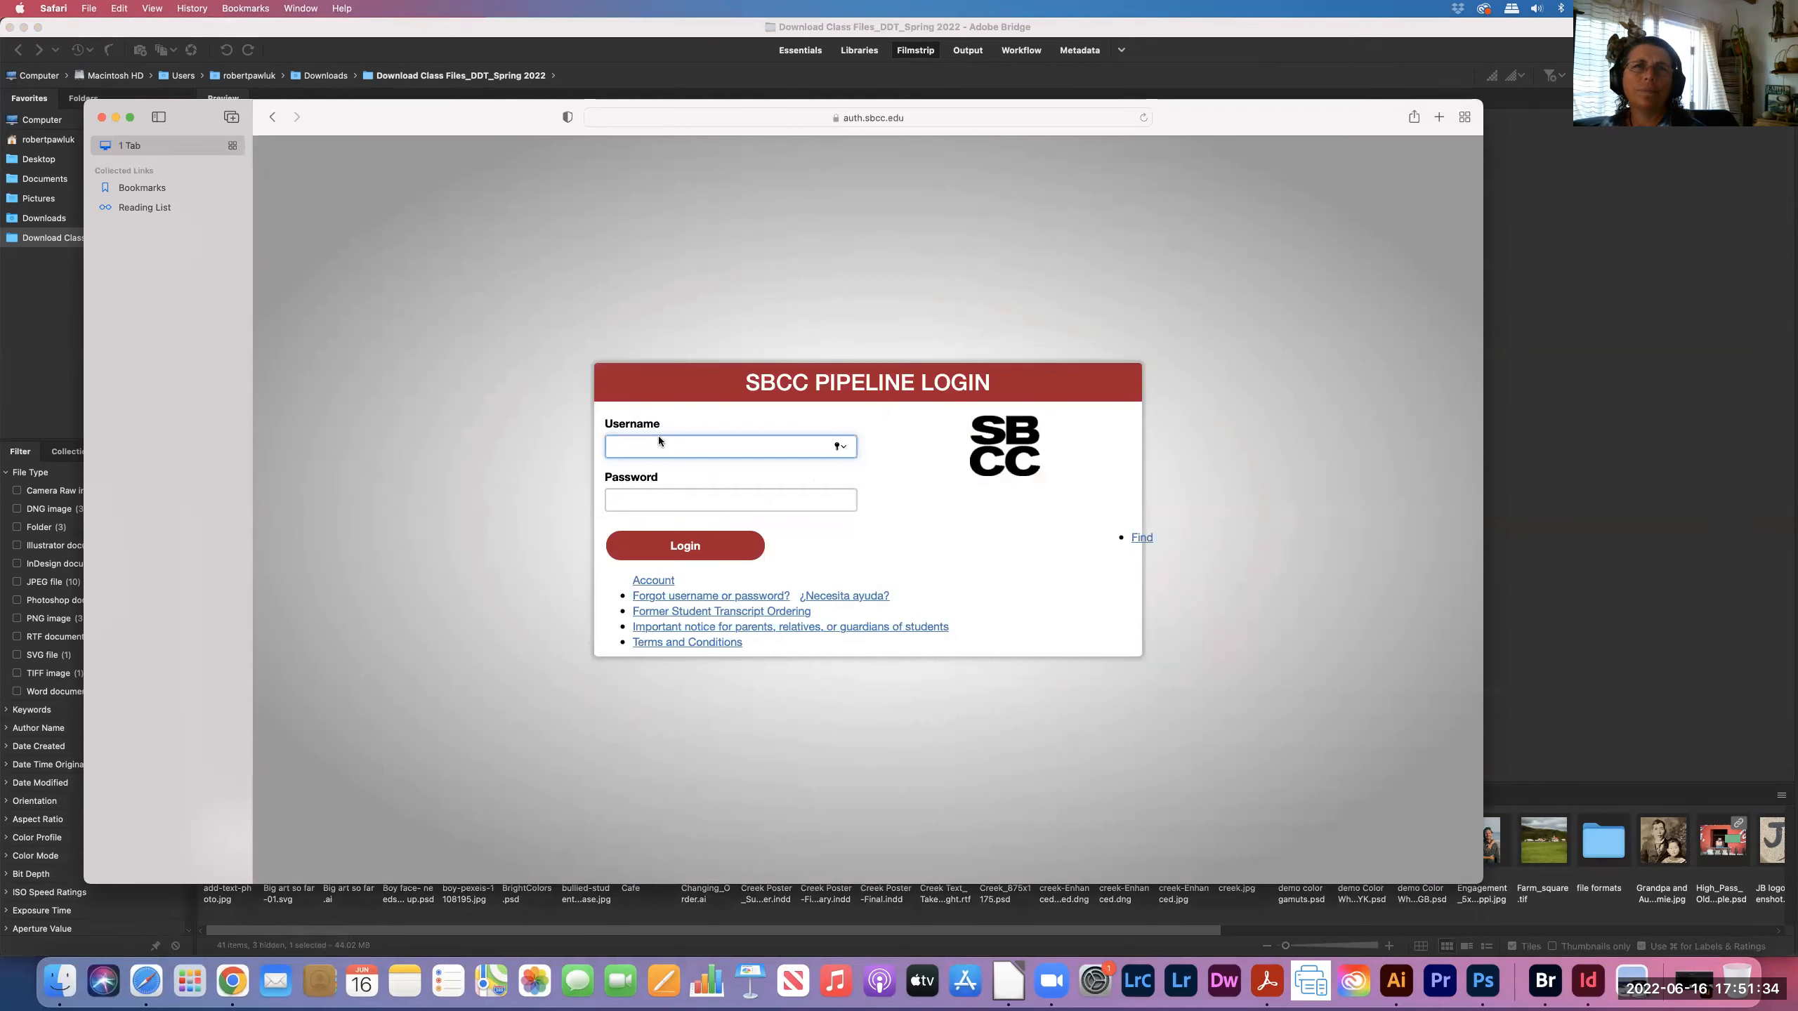
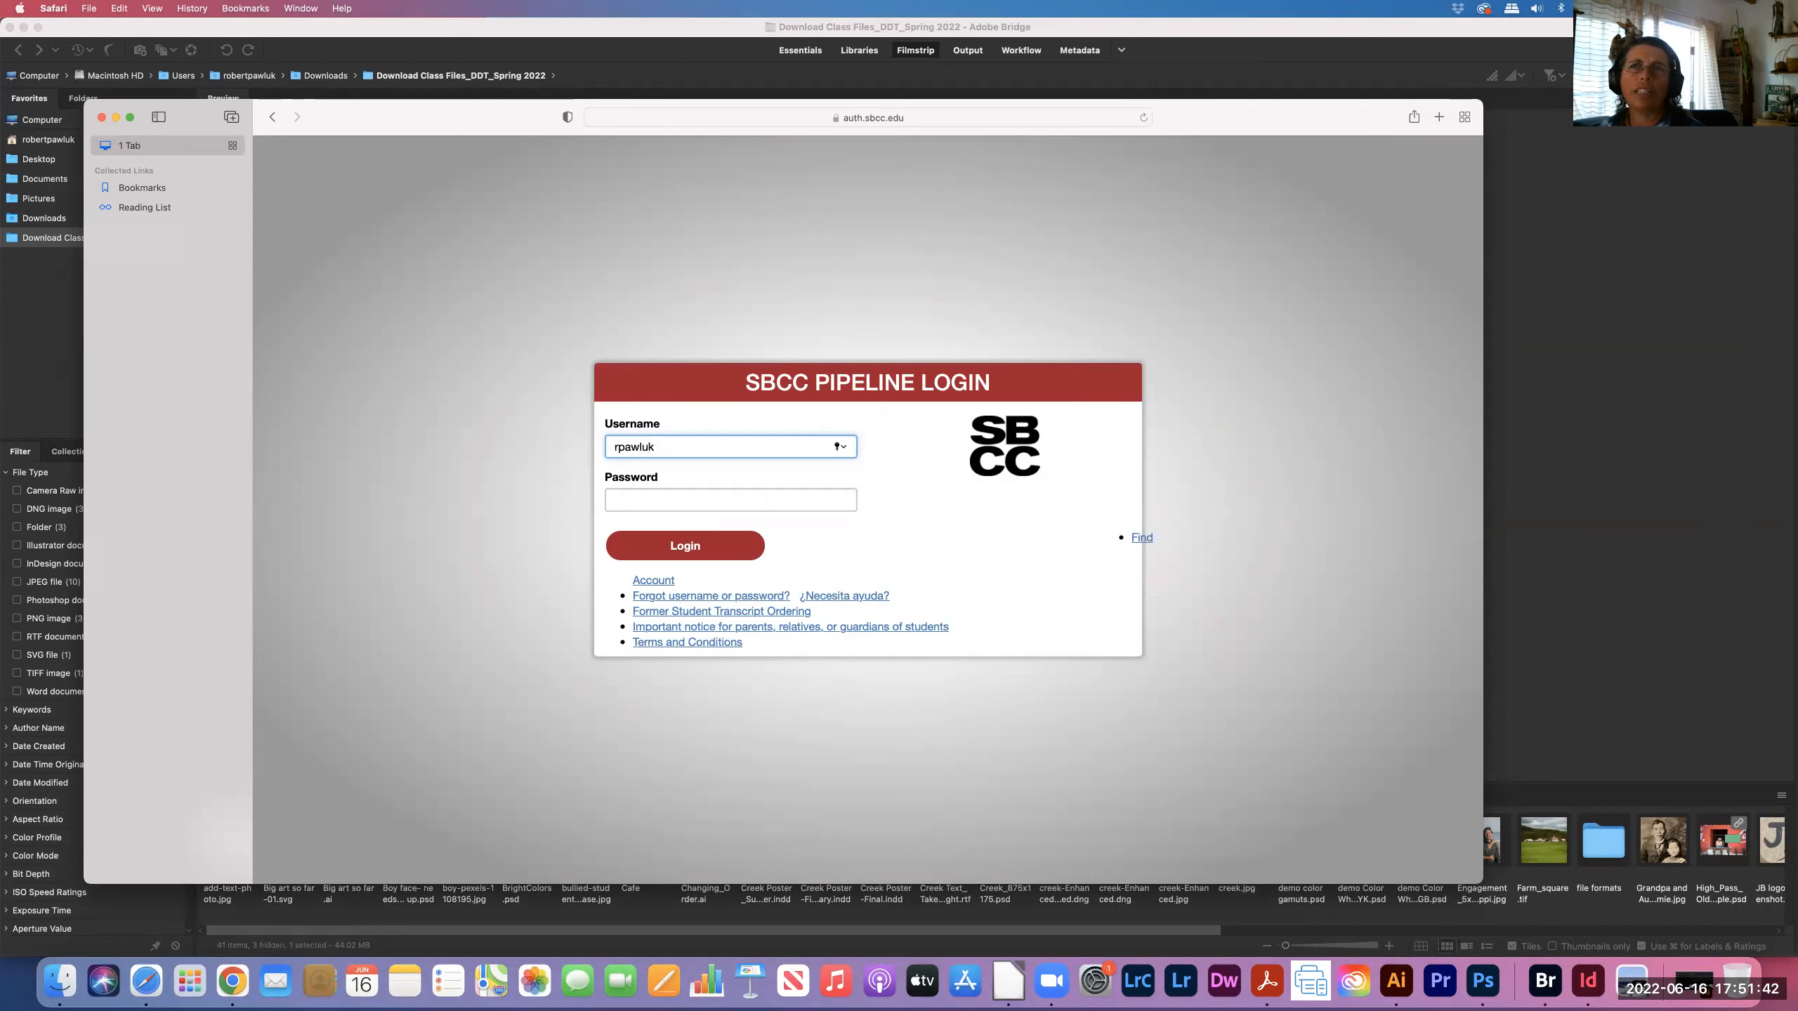
key("Tab")
type("•")
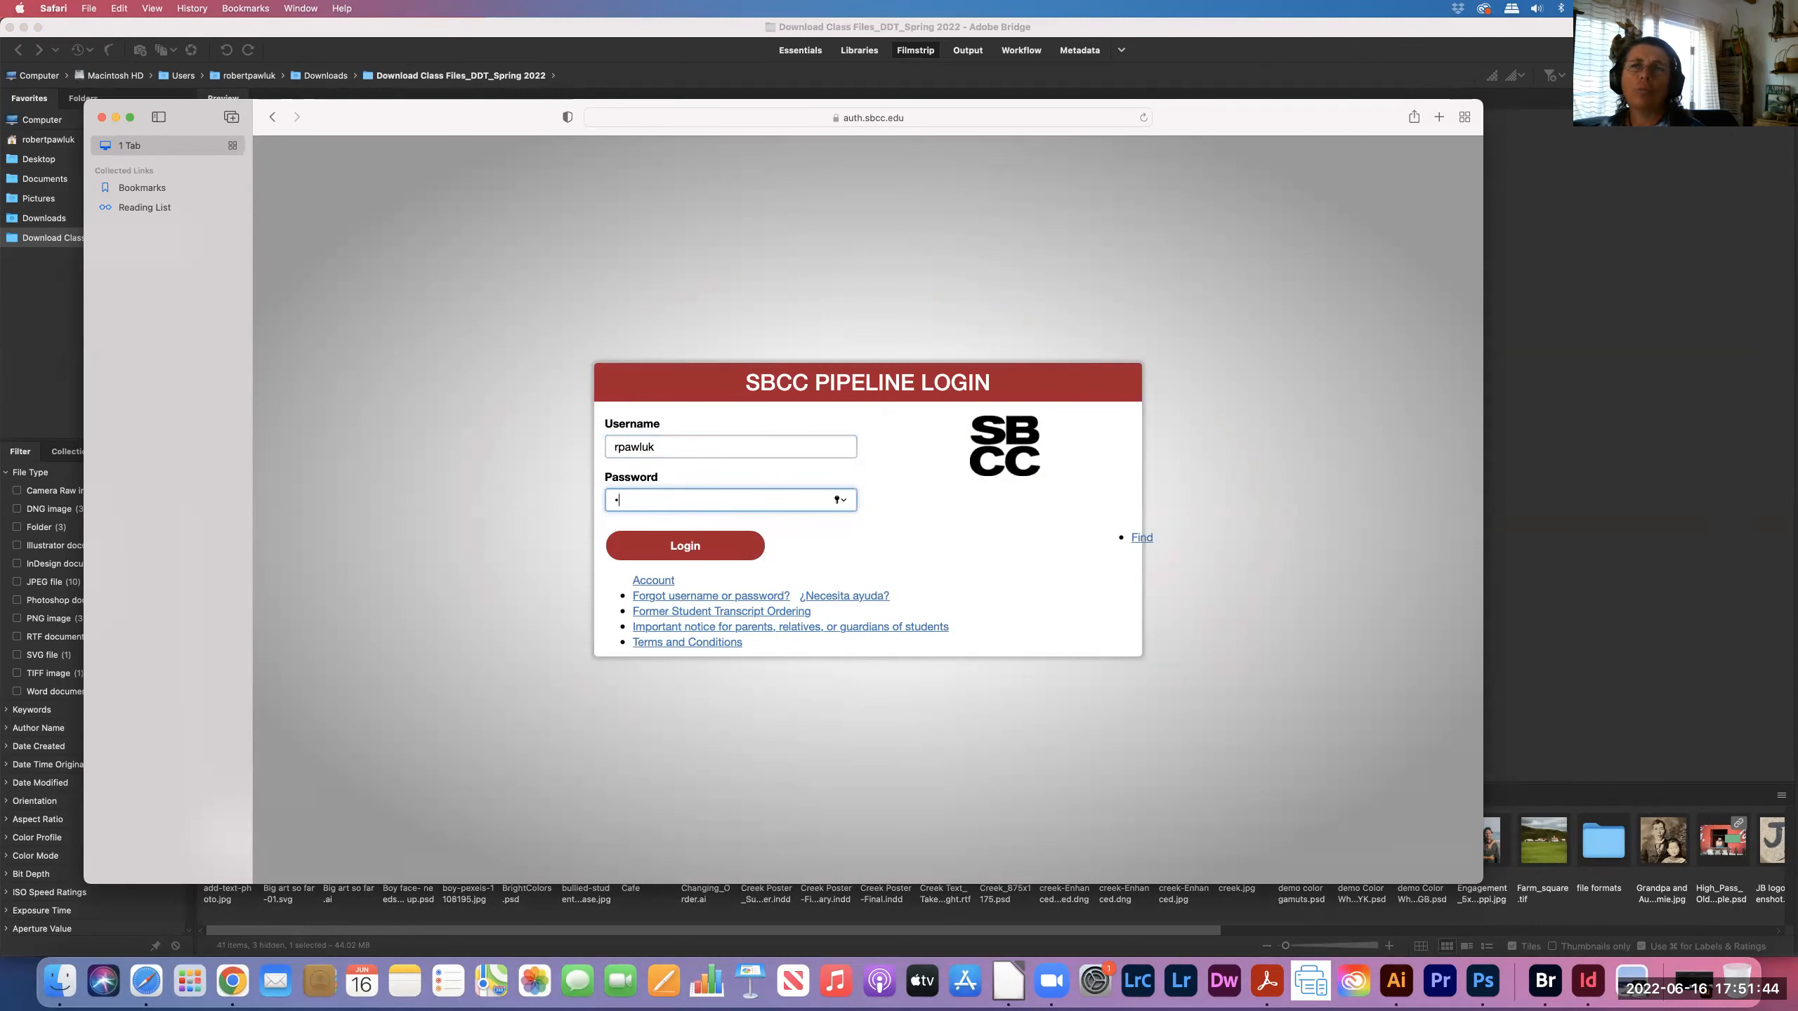
type("•••")
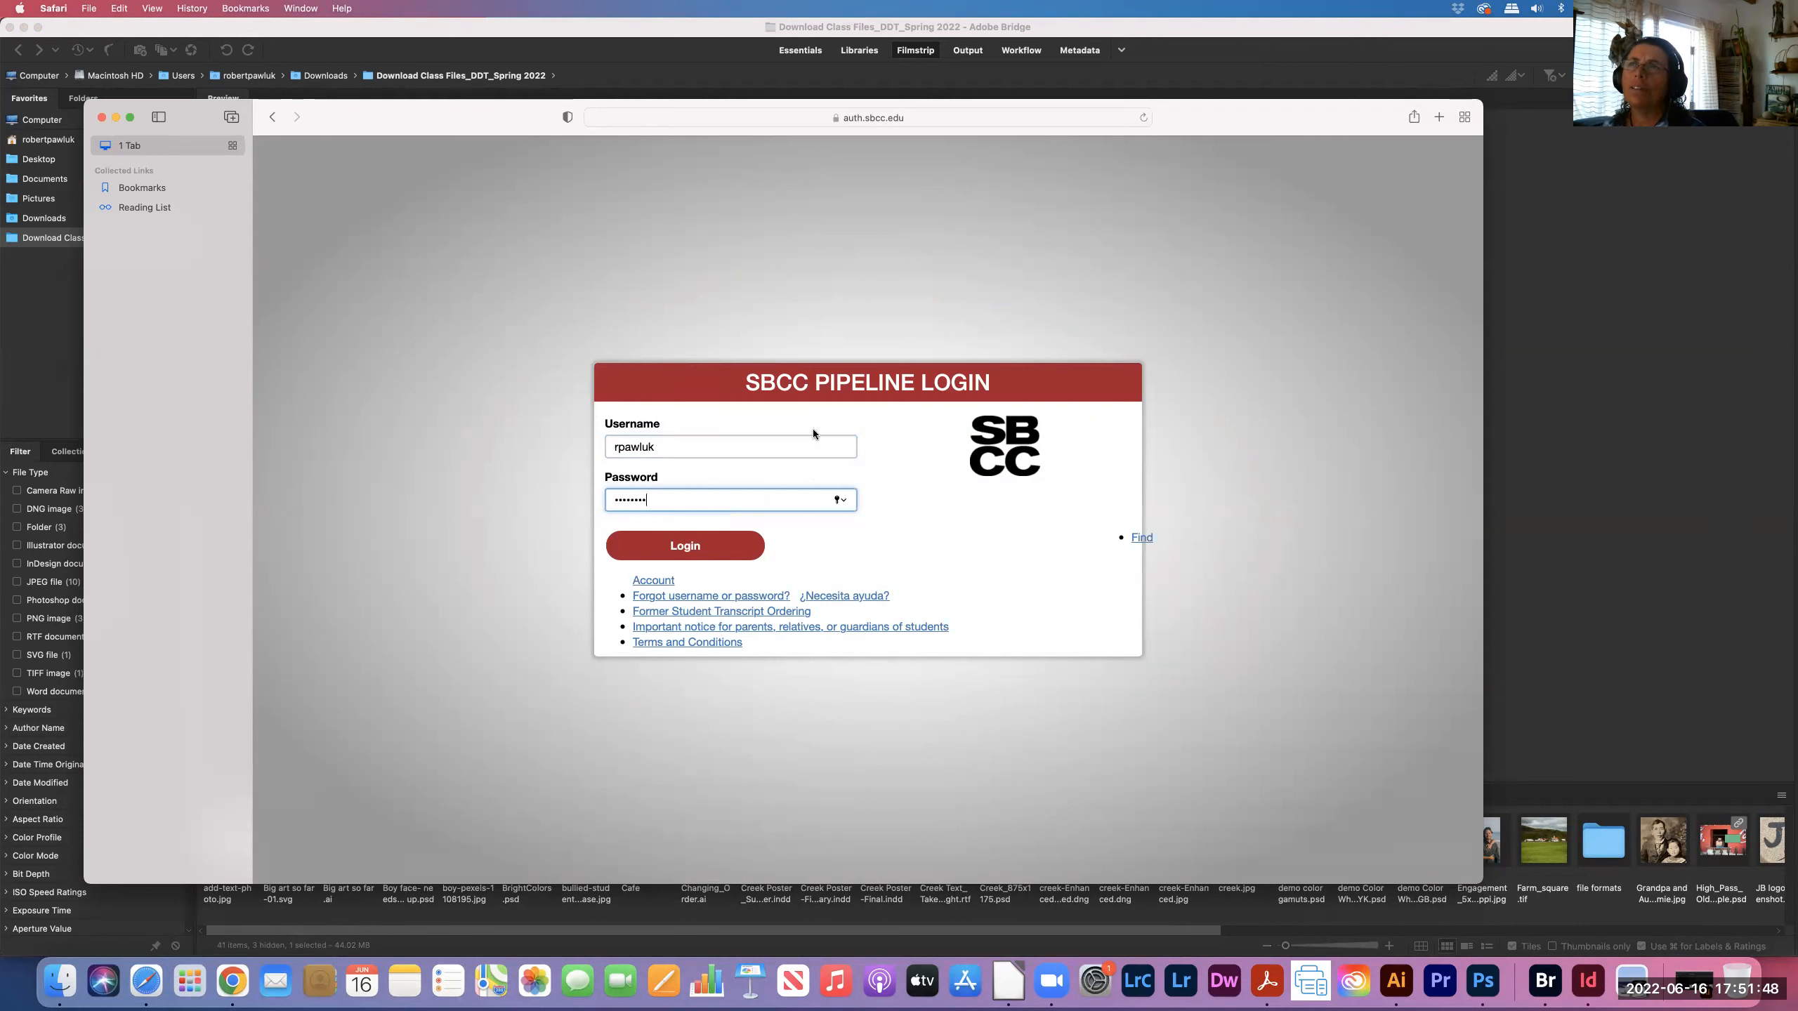
left_click(717, 553)
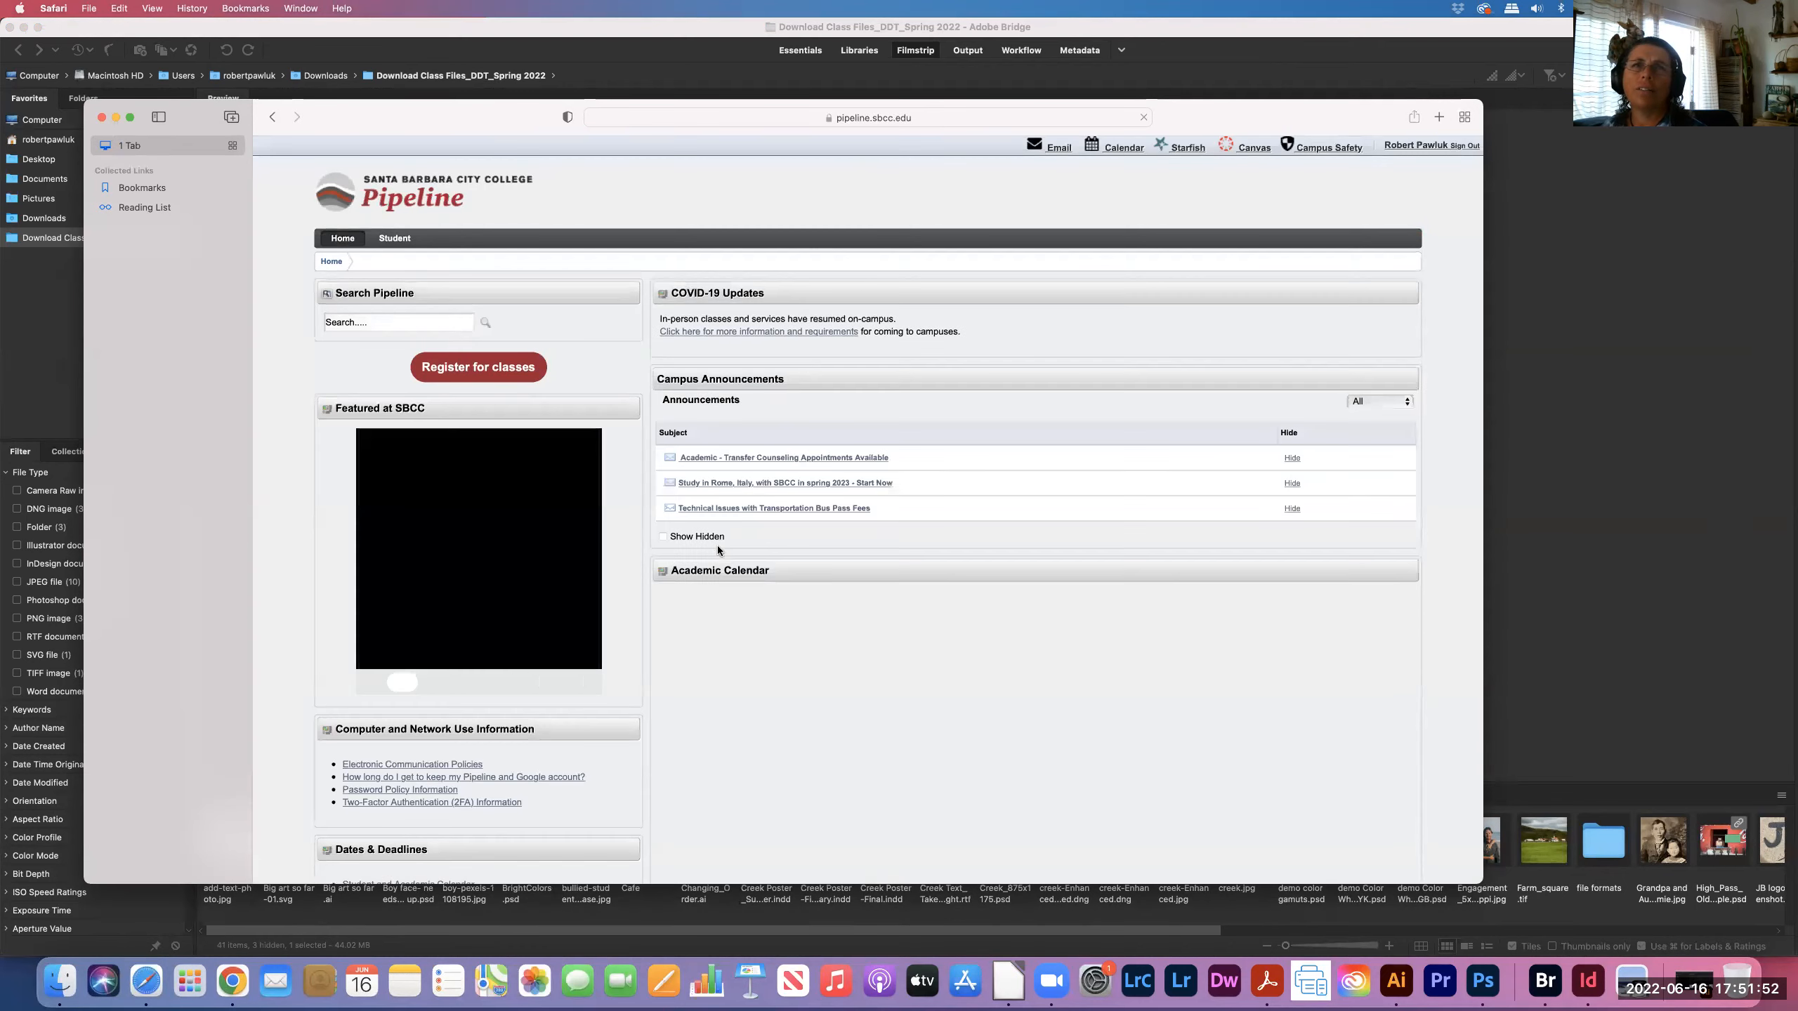
- From Student > Student Resources, open Google Drive in a new tab
left_click(383, 239)
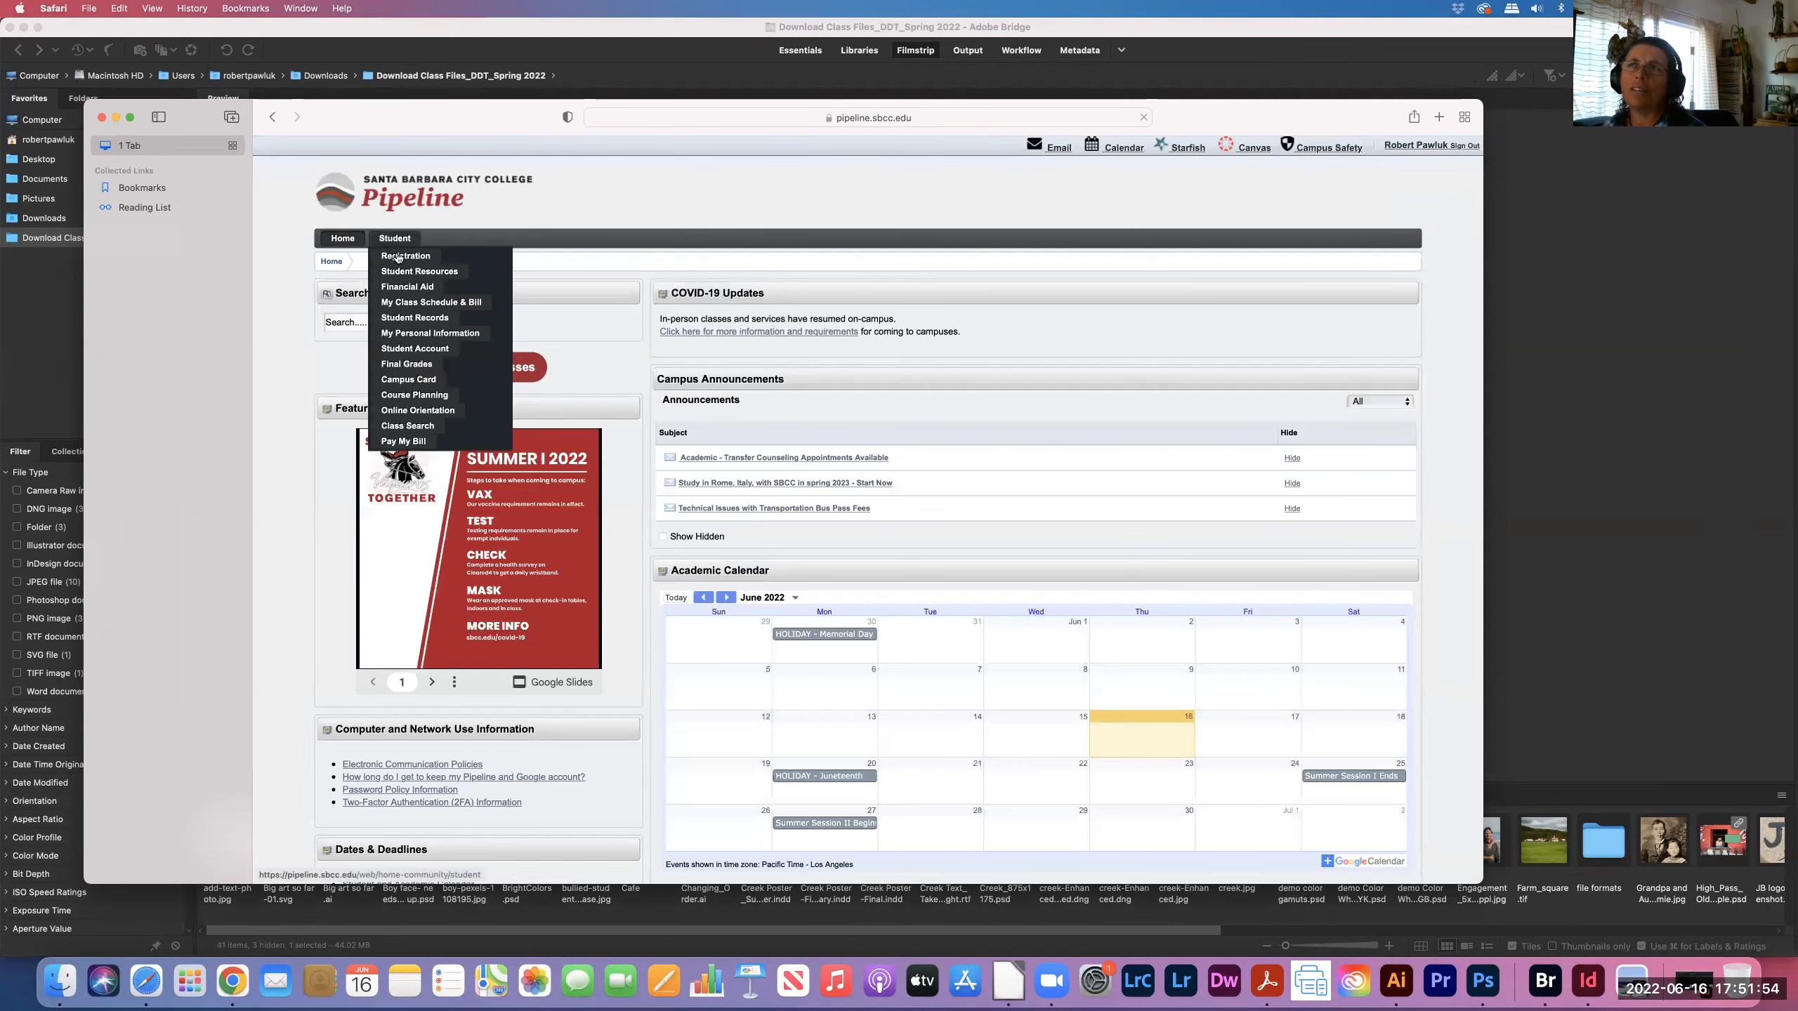
left_click(398, 272)
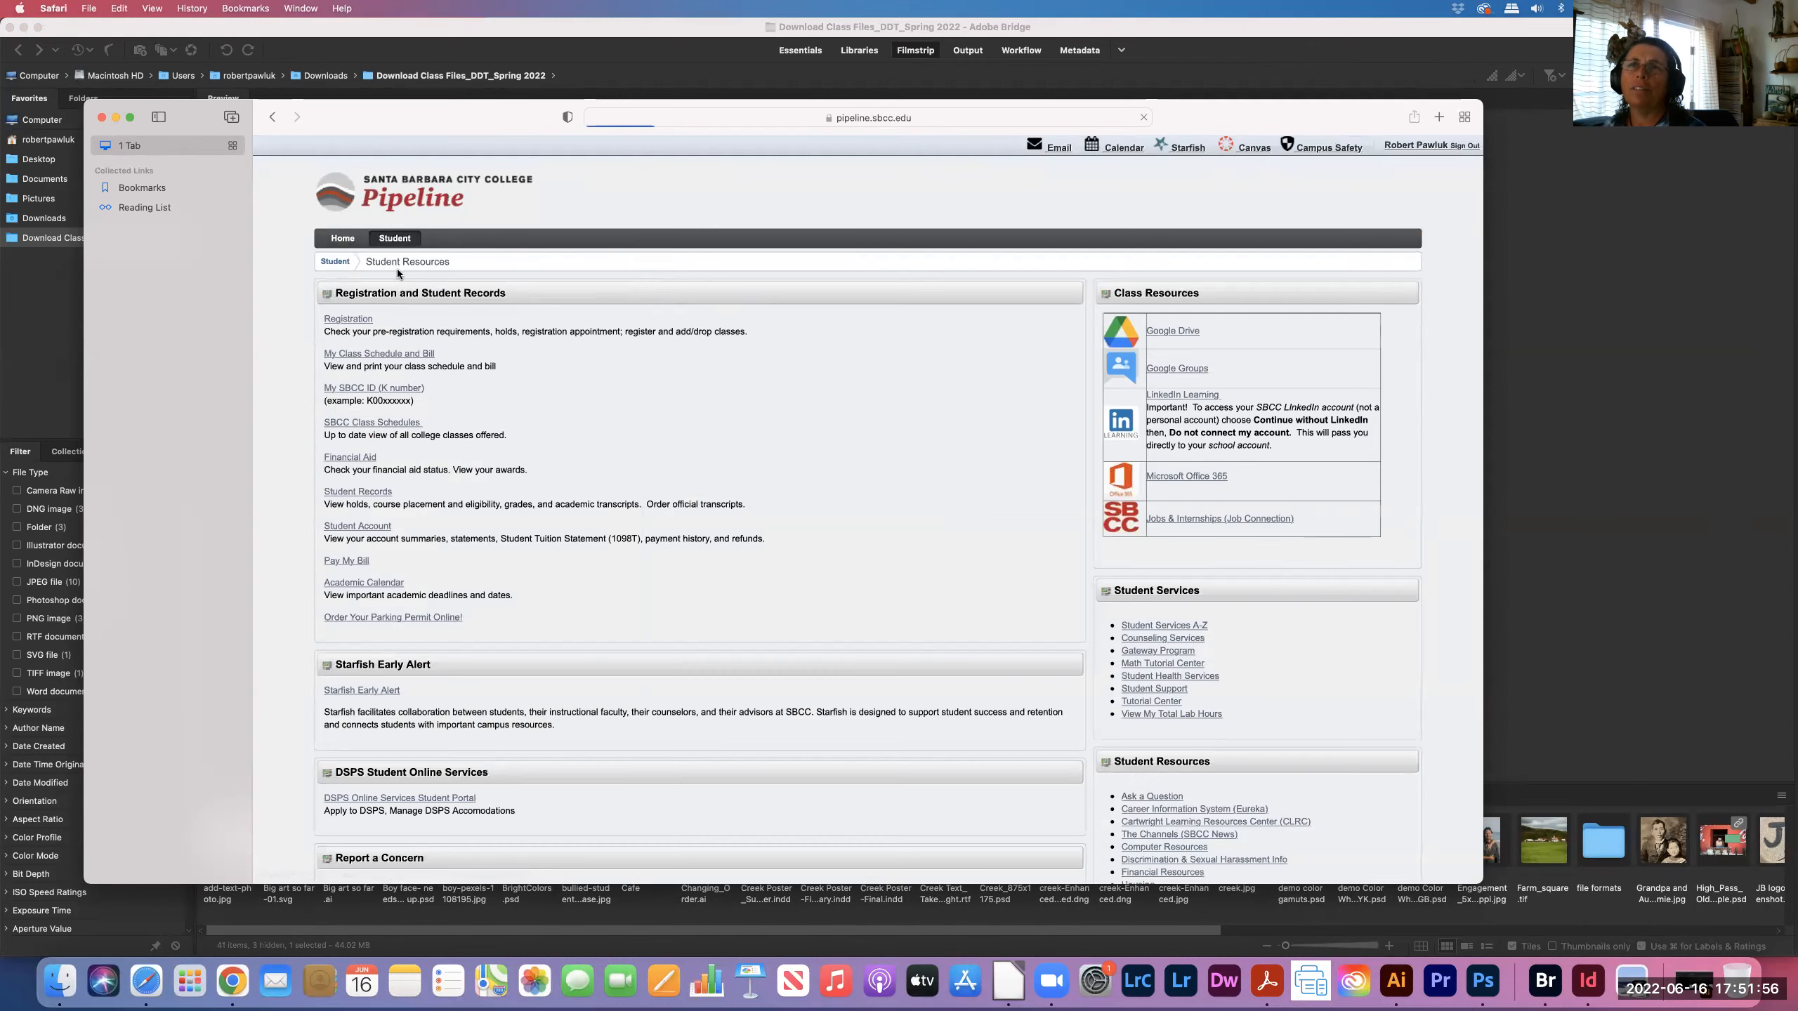
left_click(1182, 331)
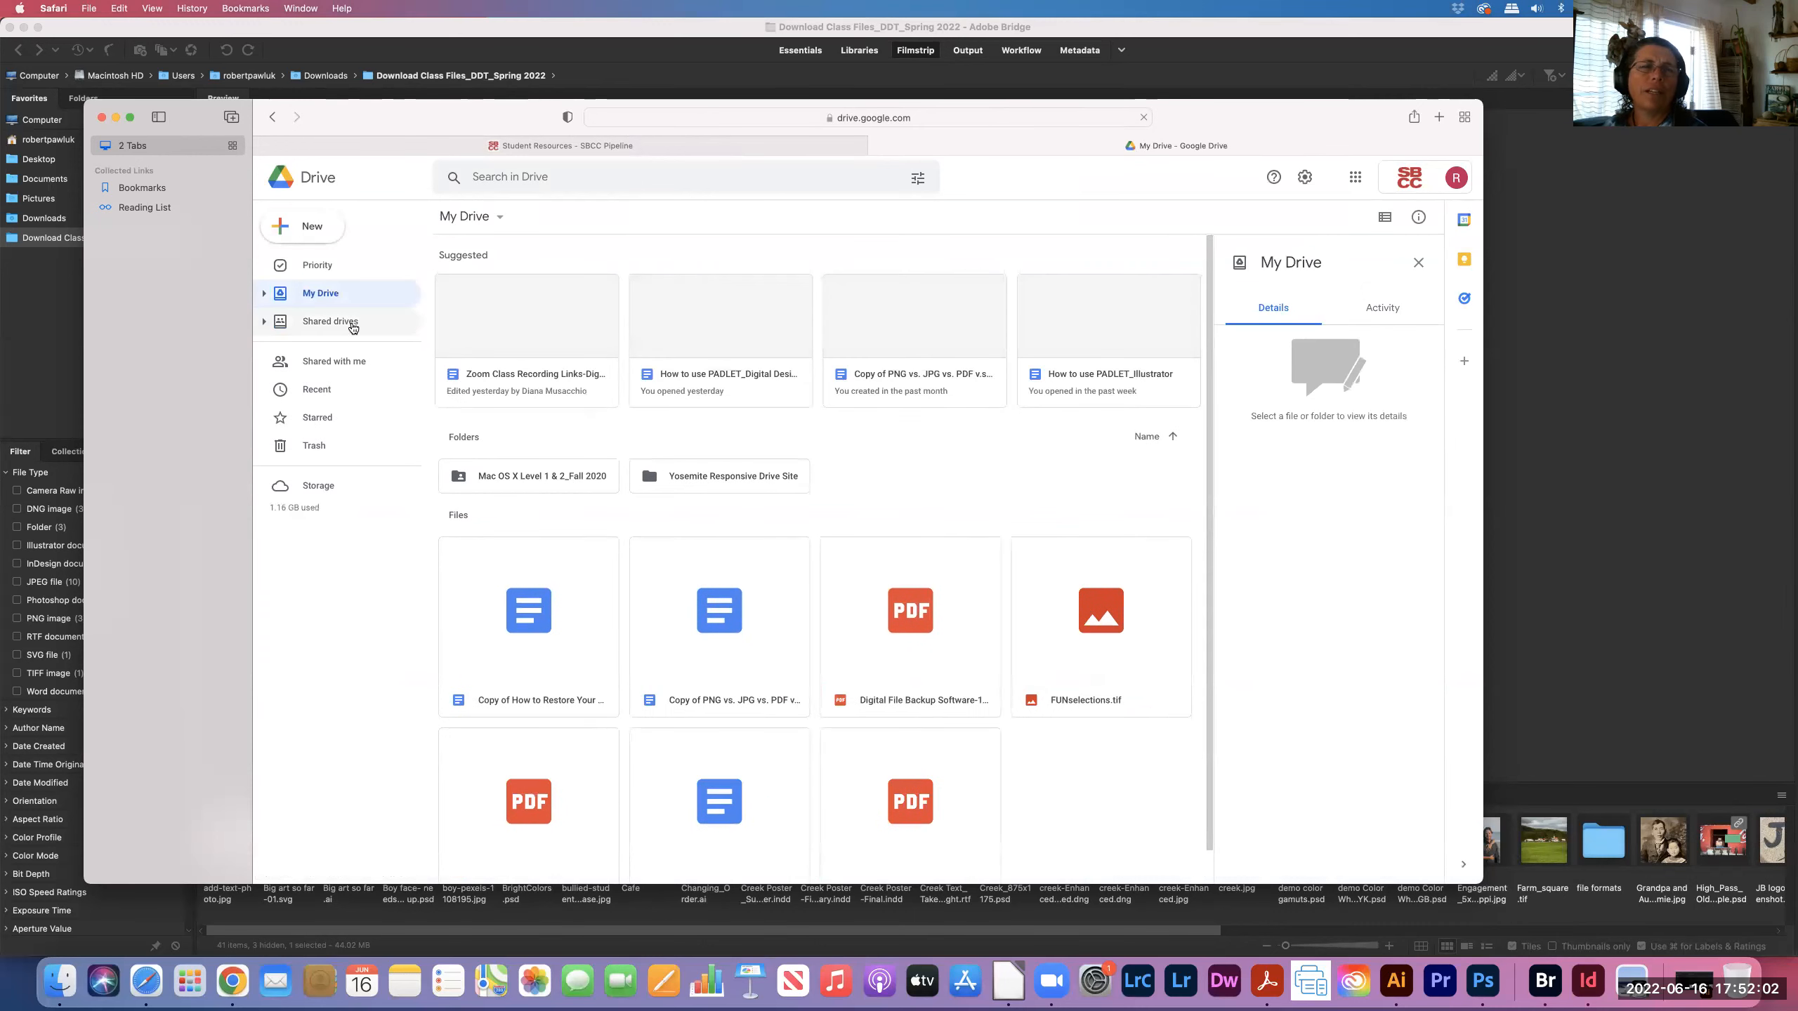
- Open the class files download folder in the Digital Design Techniques shared drive
left_click(352, 321)
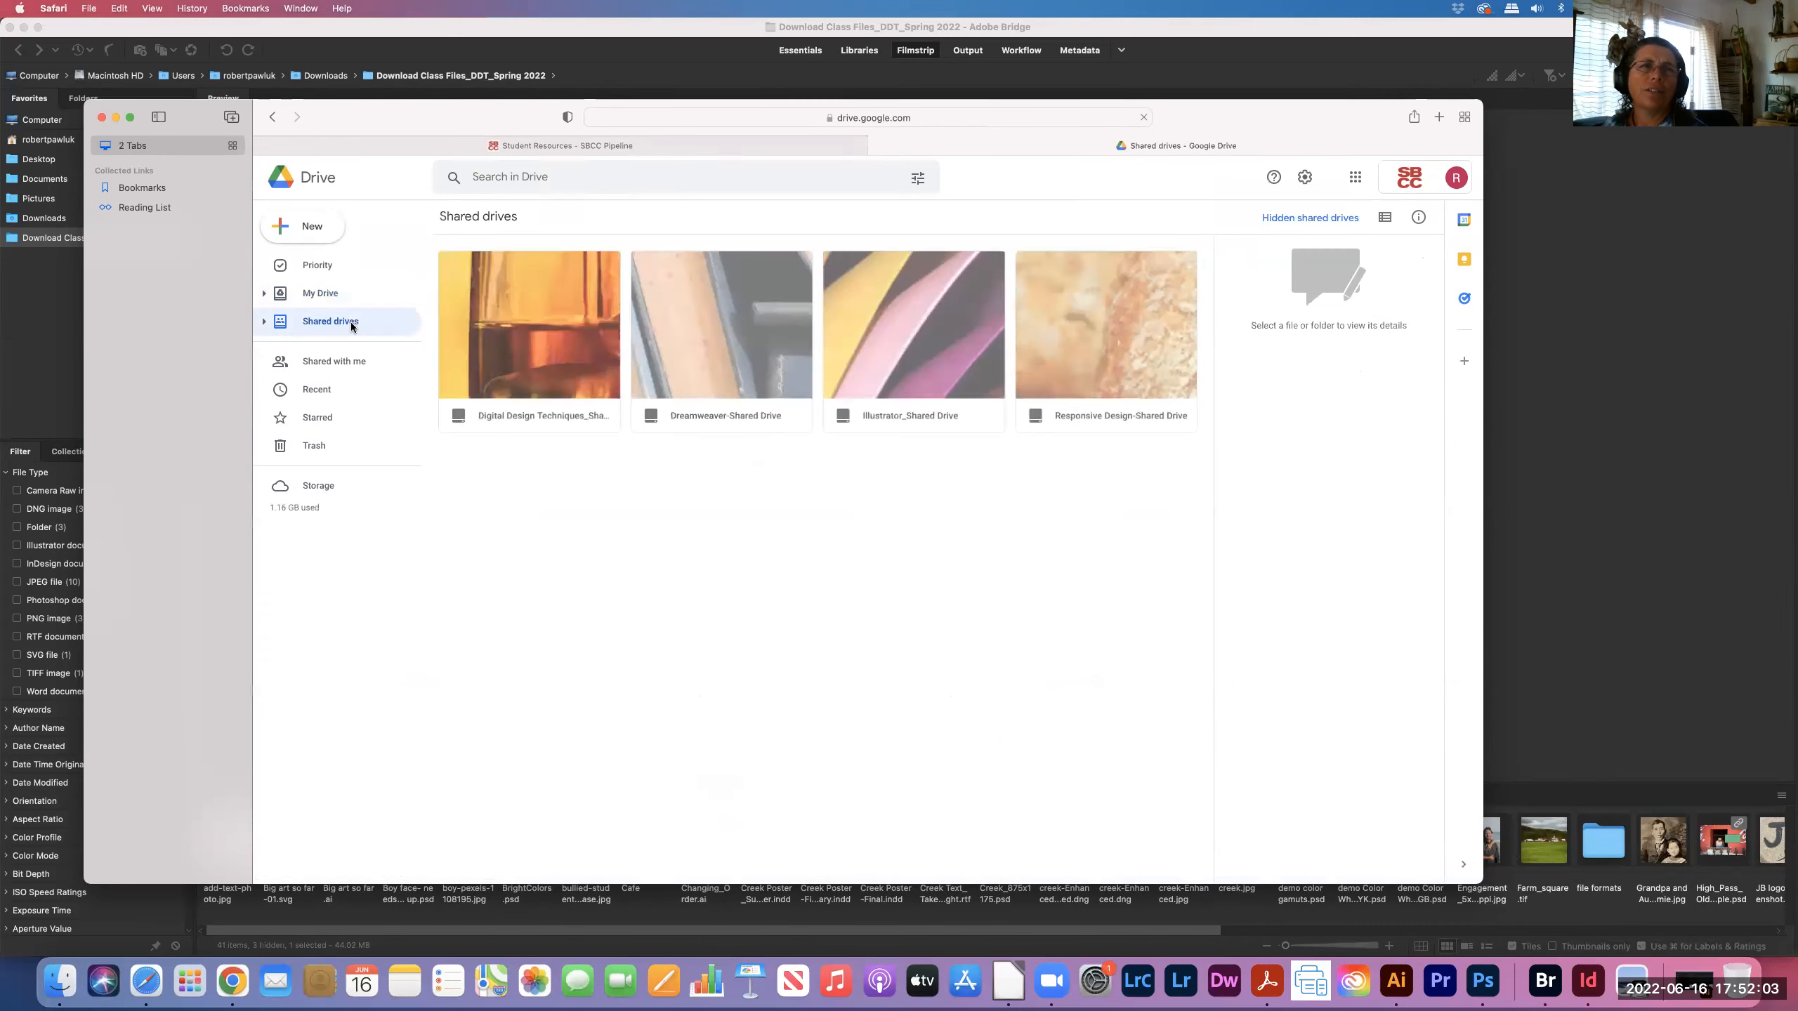
left_click(500, 398)
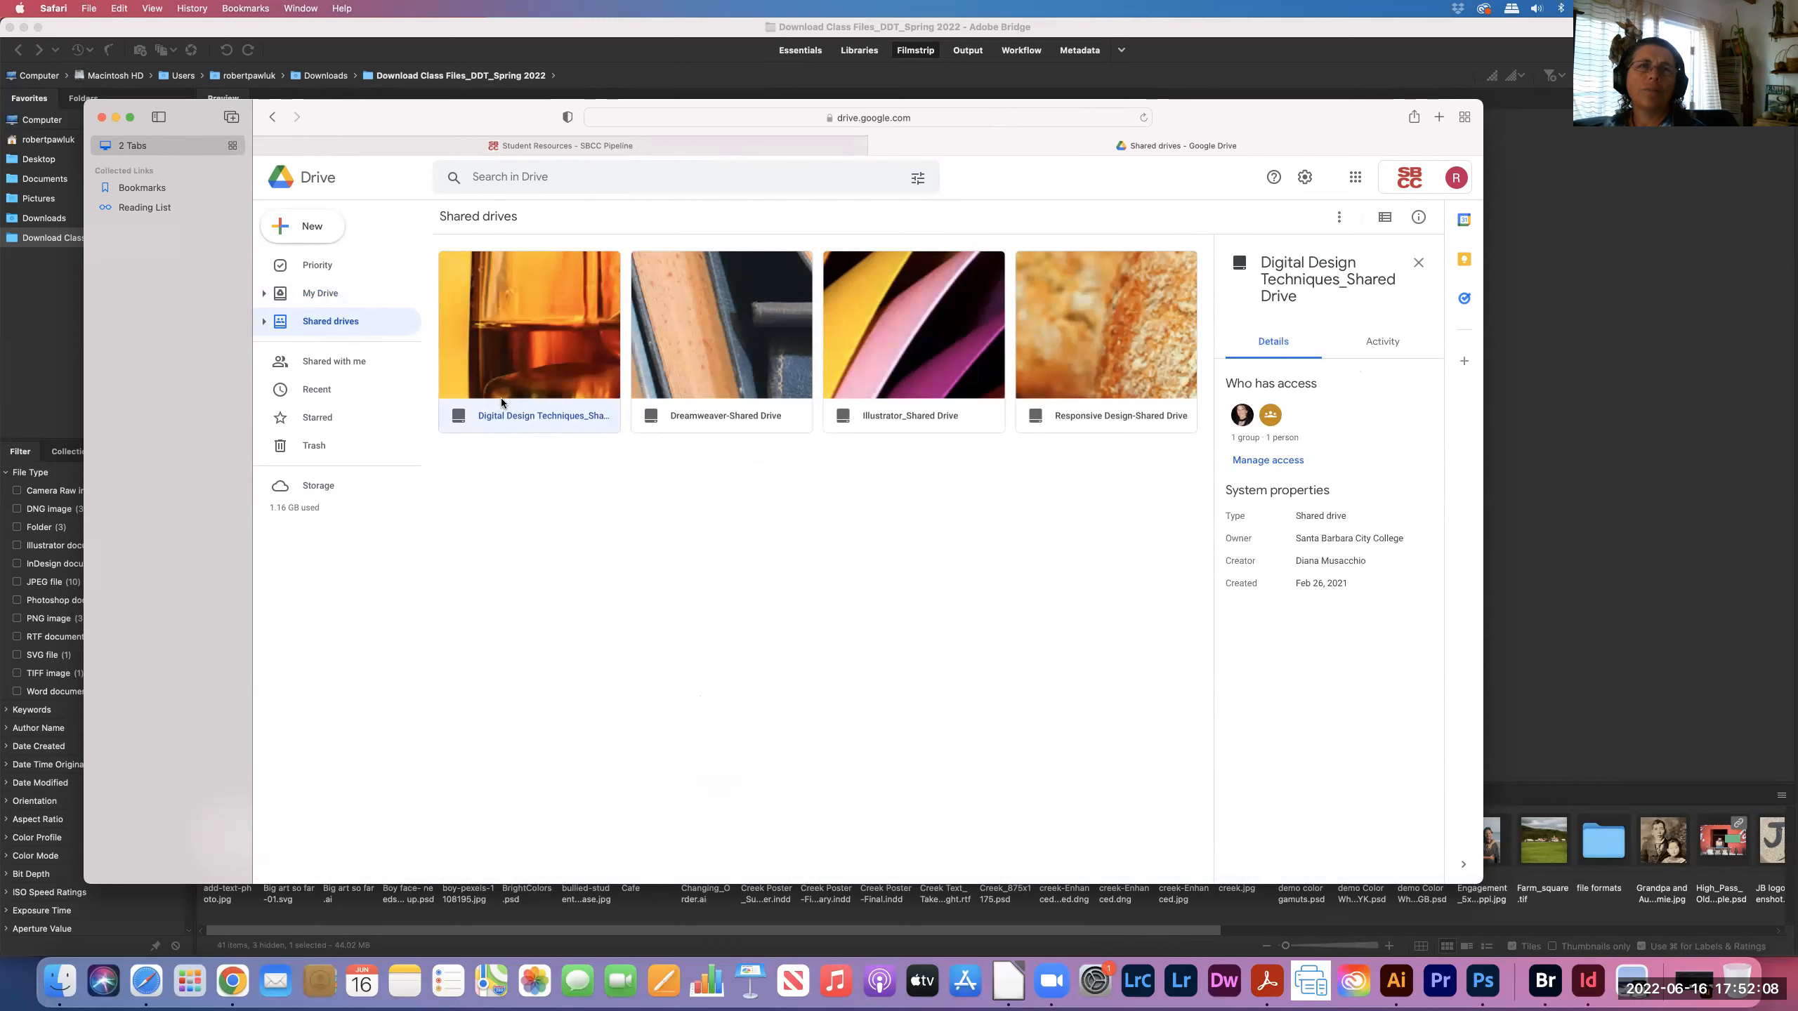
double_click(512, 387)
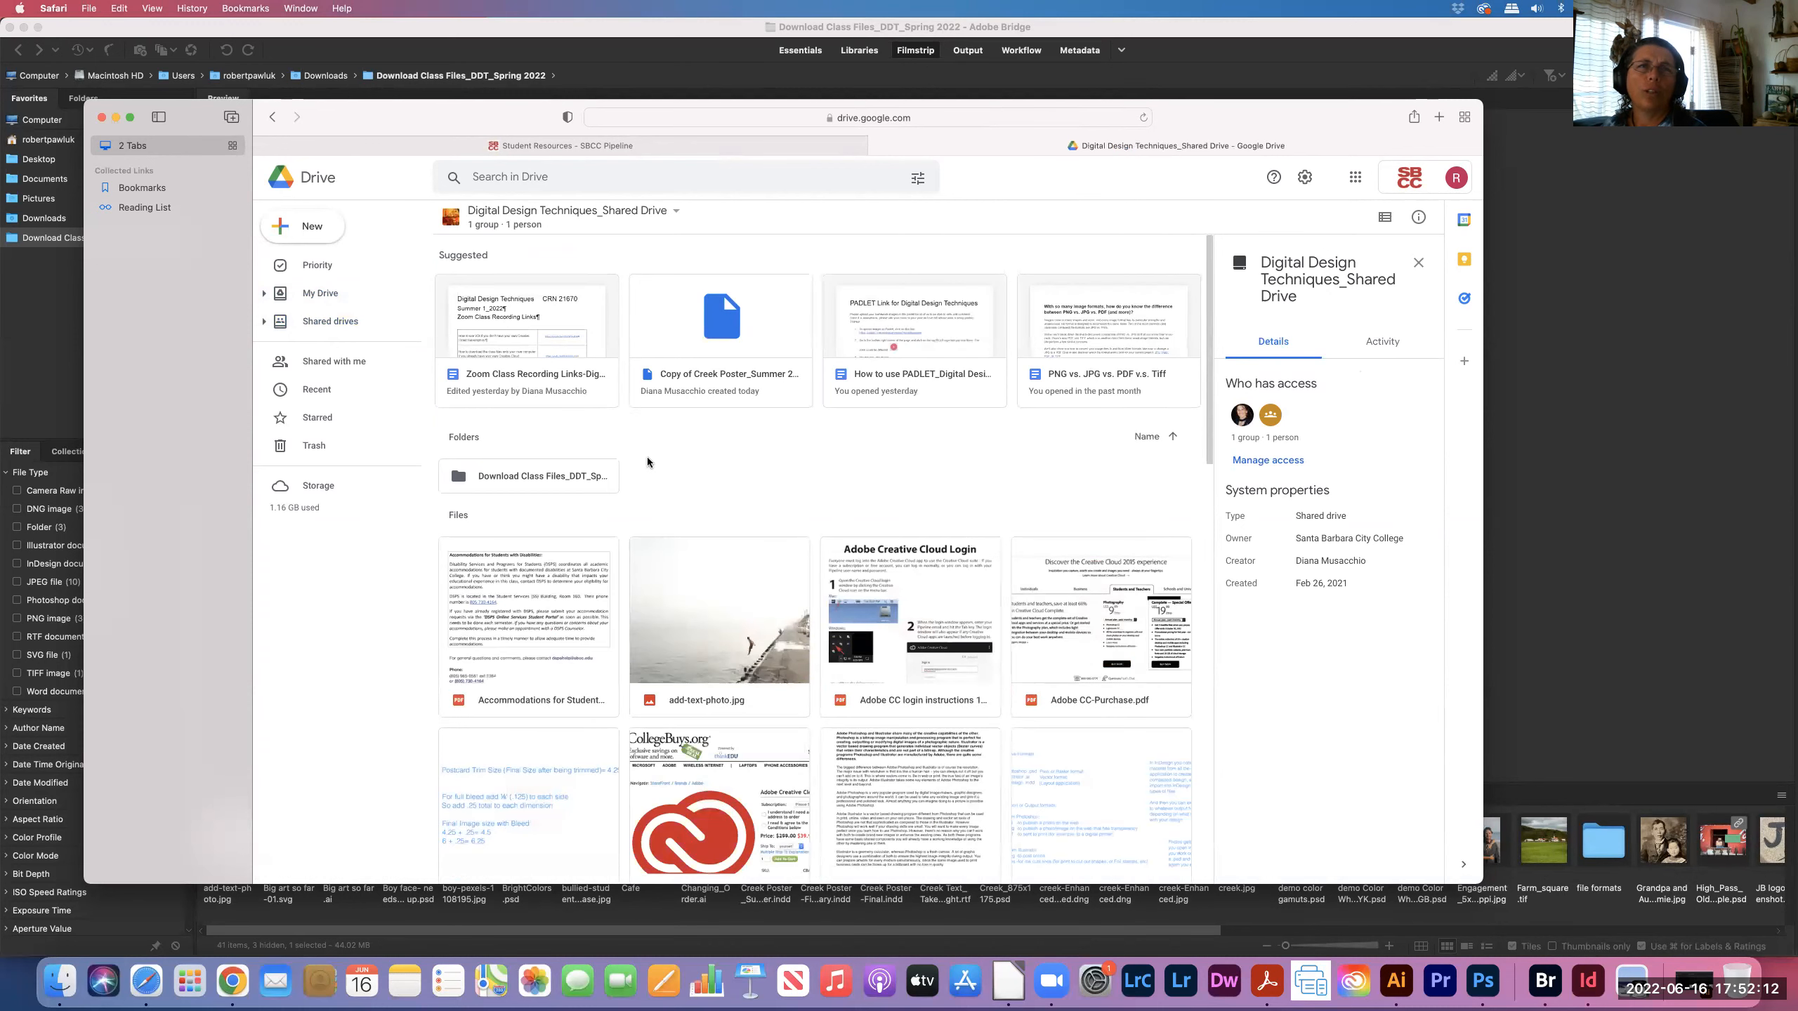
left_click(528, 483)
double_click(530, 484)
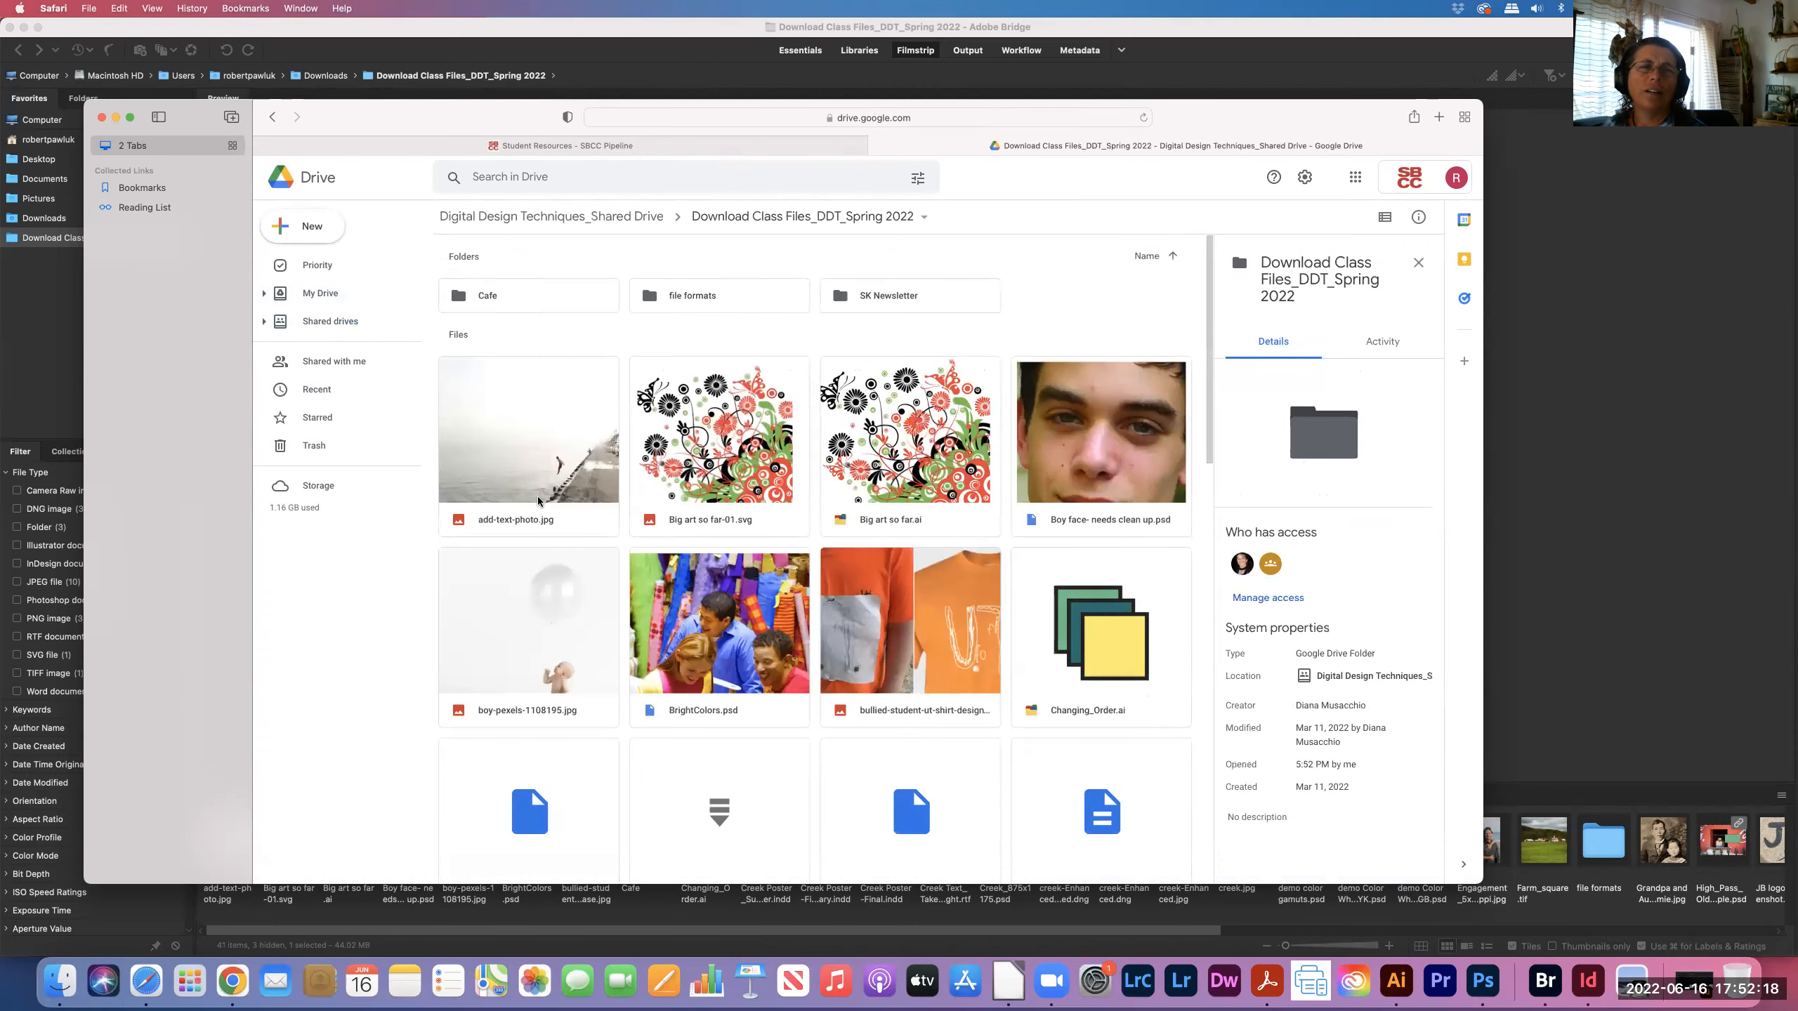
- Download Copy of Creek Poster_Summer 2022.indd, then put the Safari window away
scroll(538, 502, "down", 2)
scroll(536, 495, "down", 4)
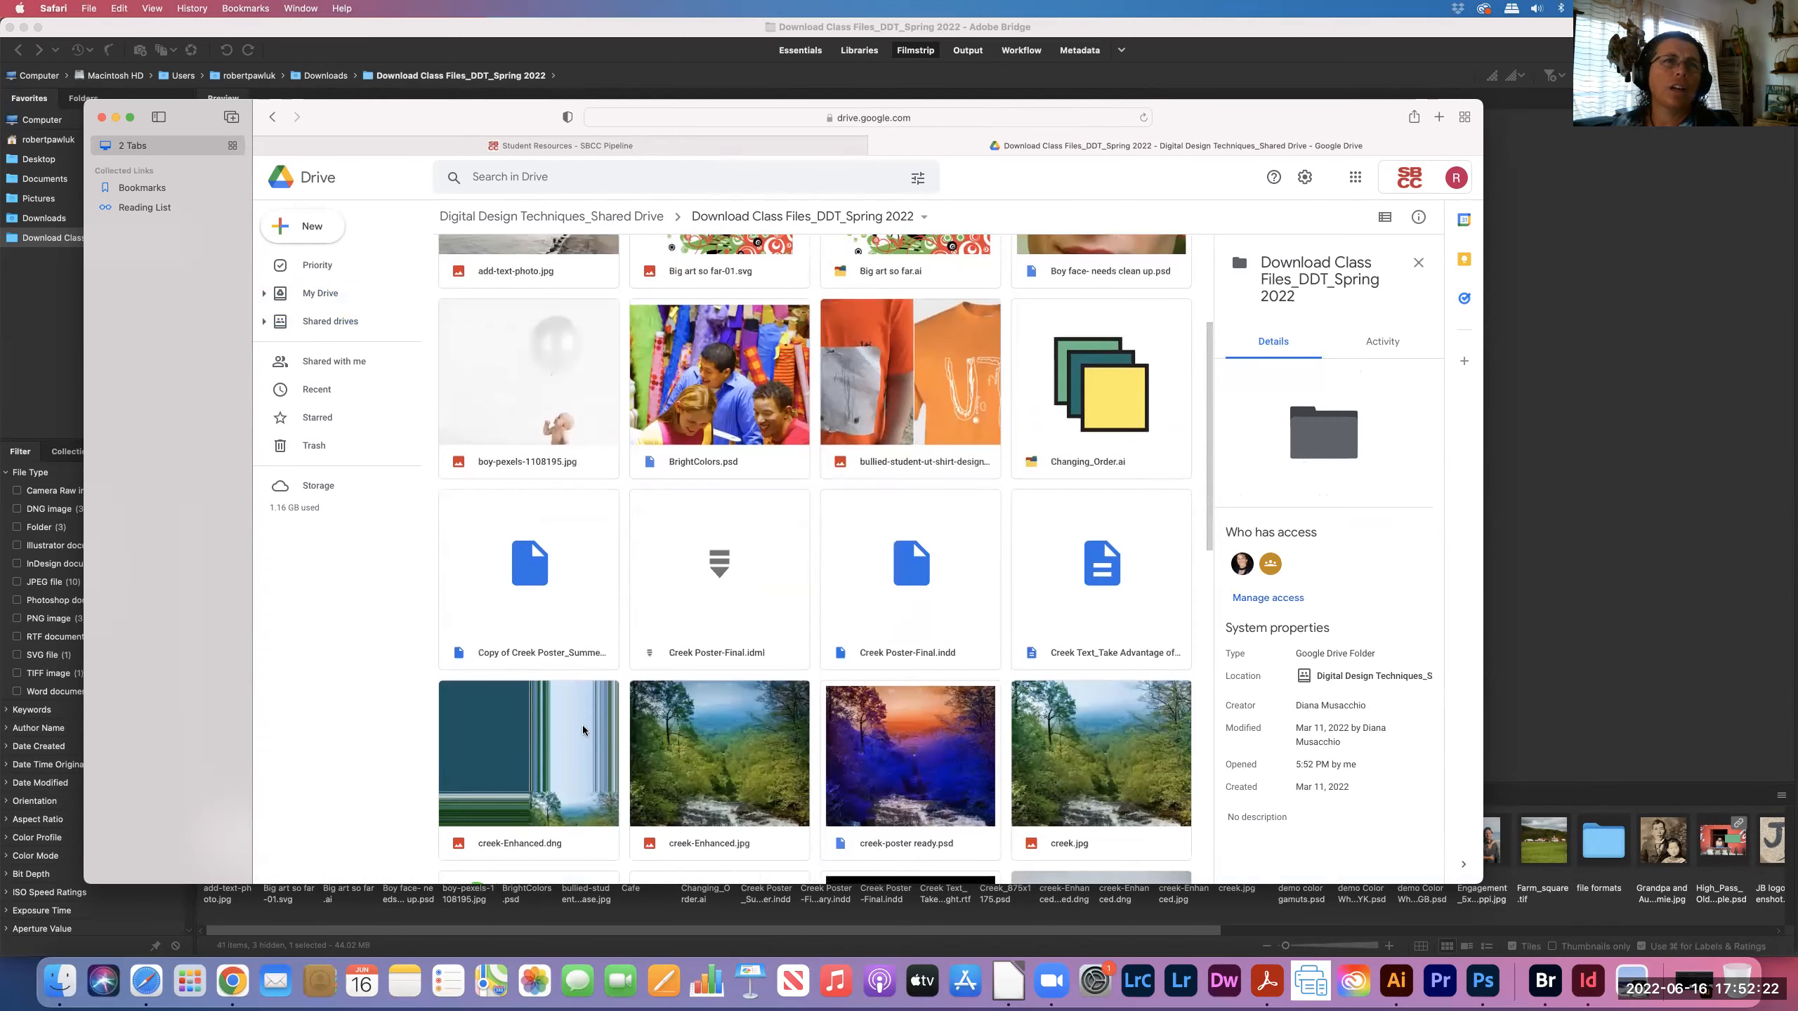
left_click(537, 627)
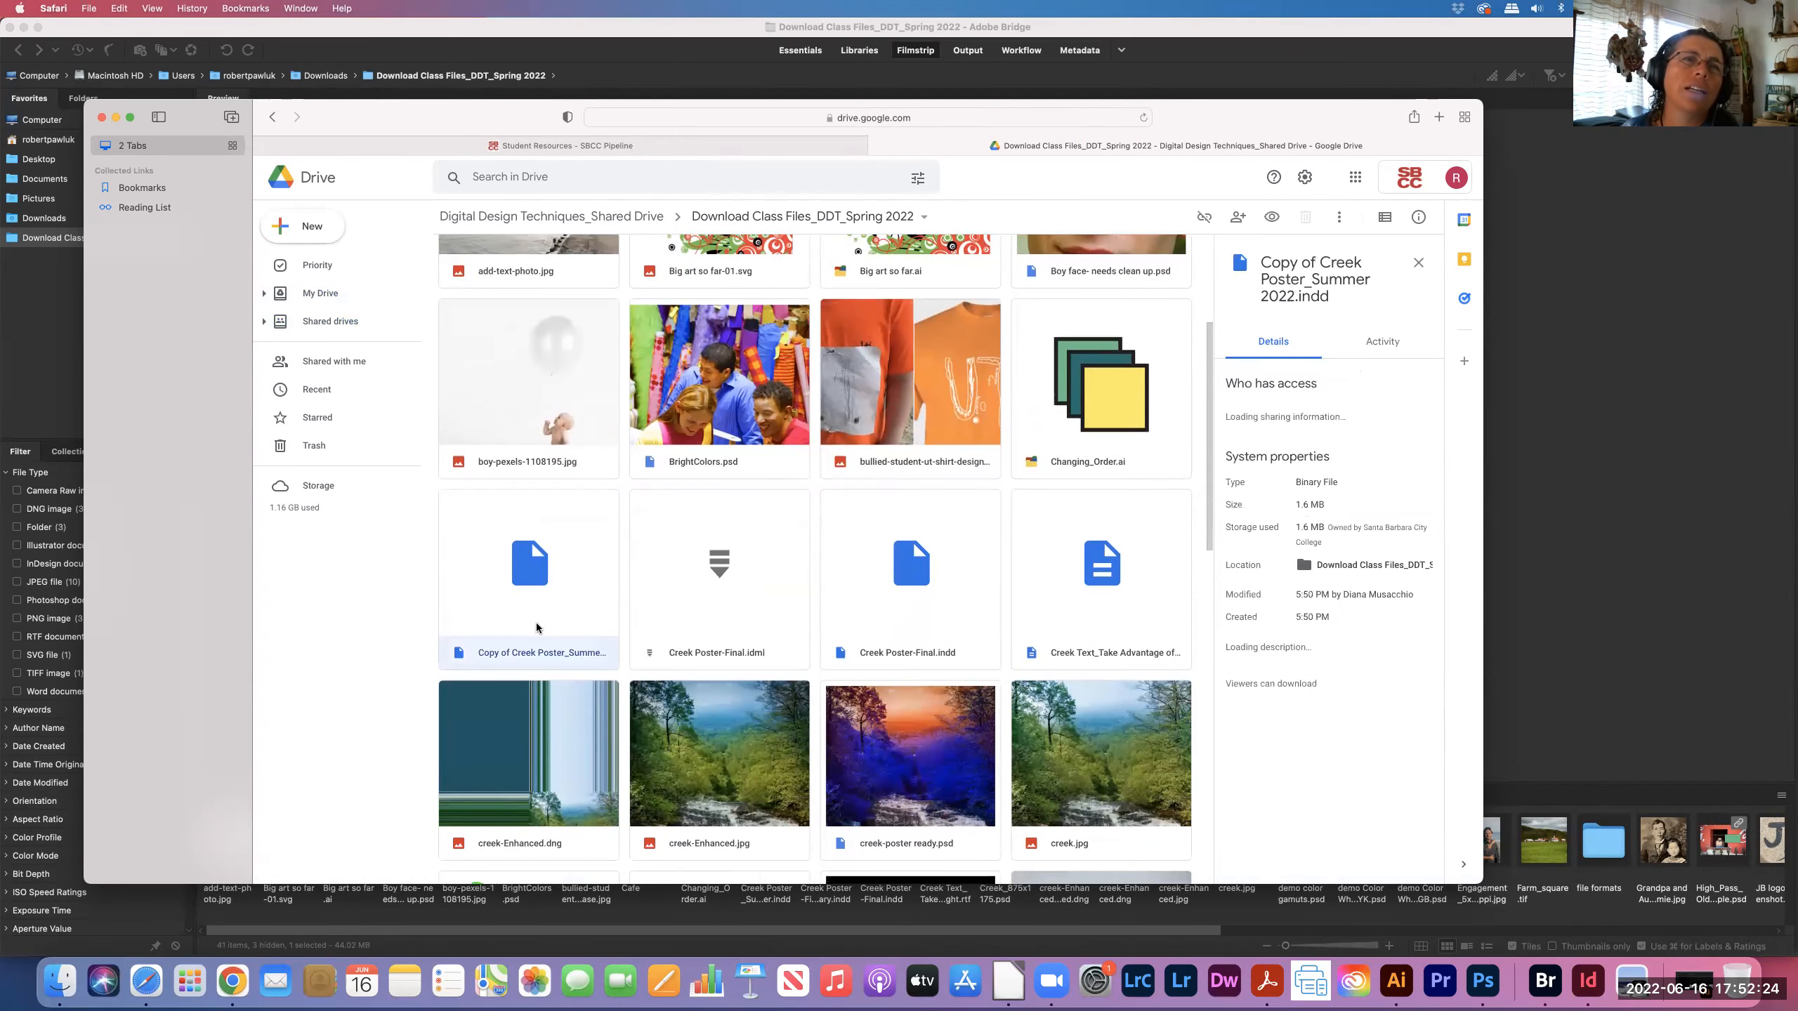
right_click(536, 622)
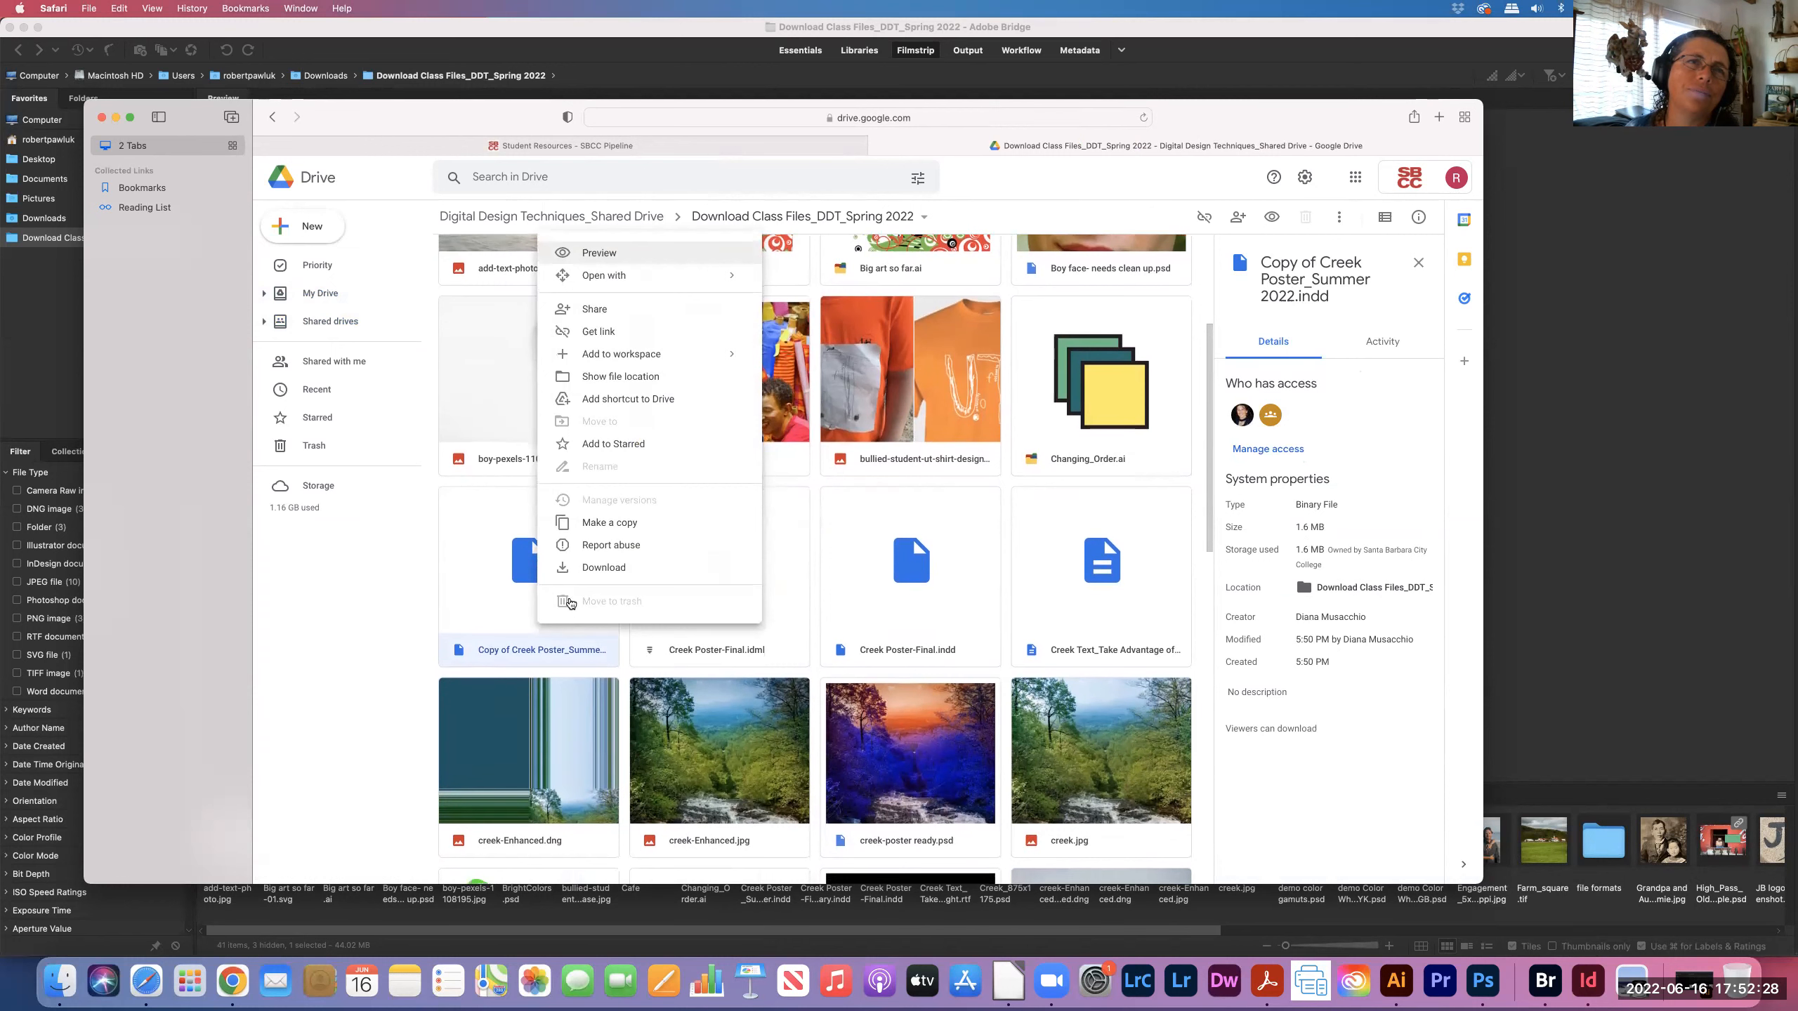
left_click(595, 569)
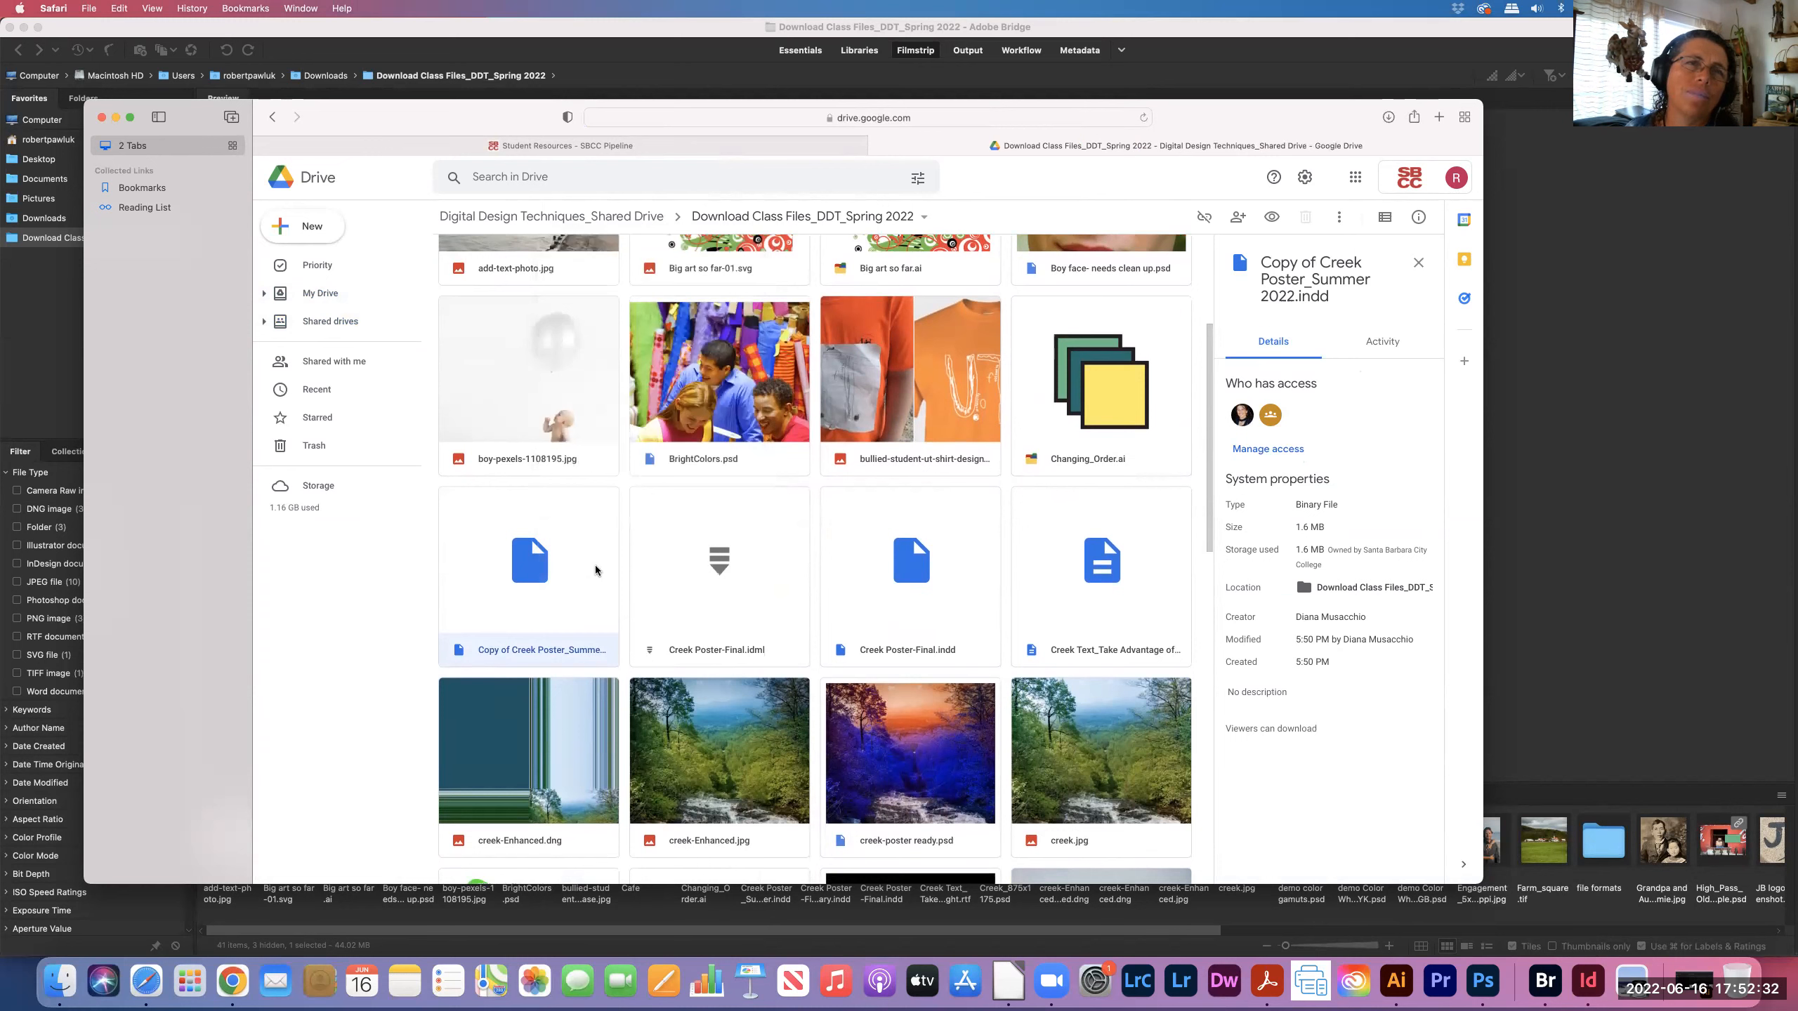
left_click(116, 121)
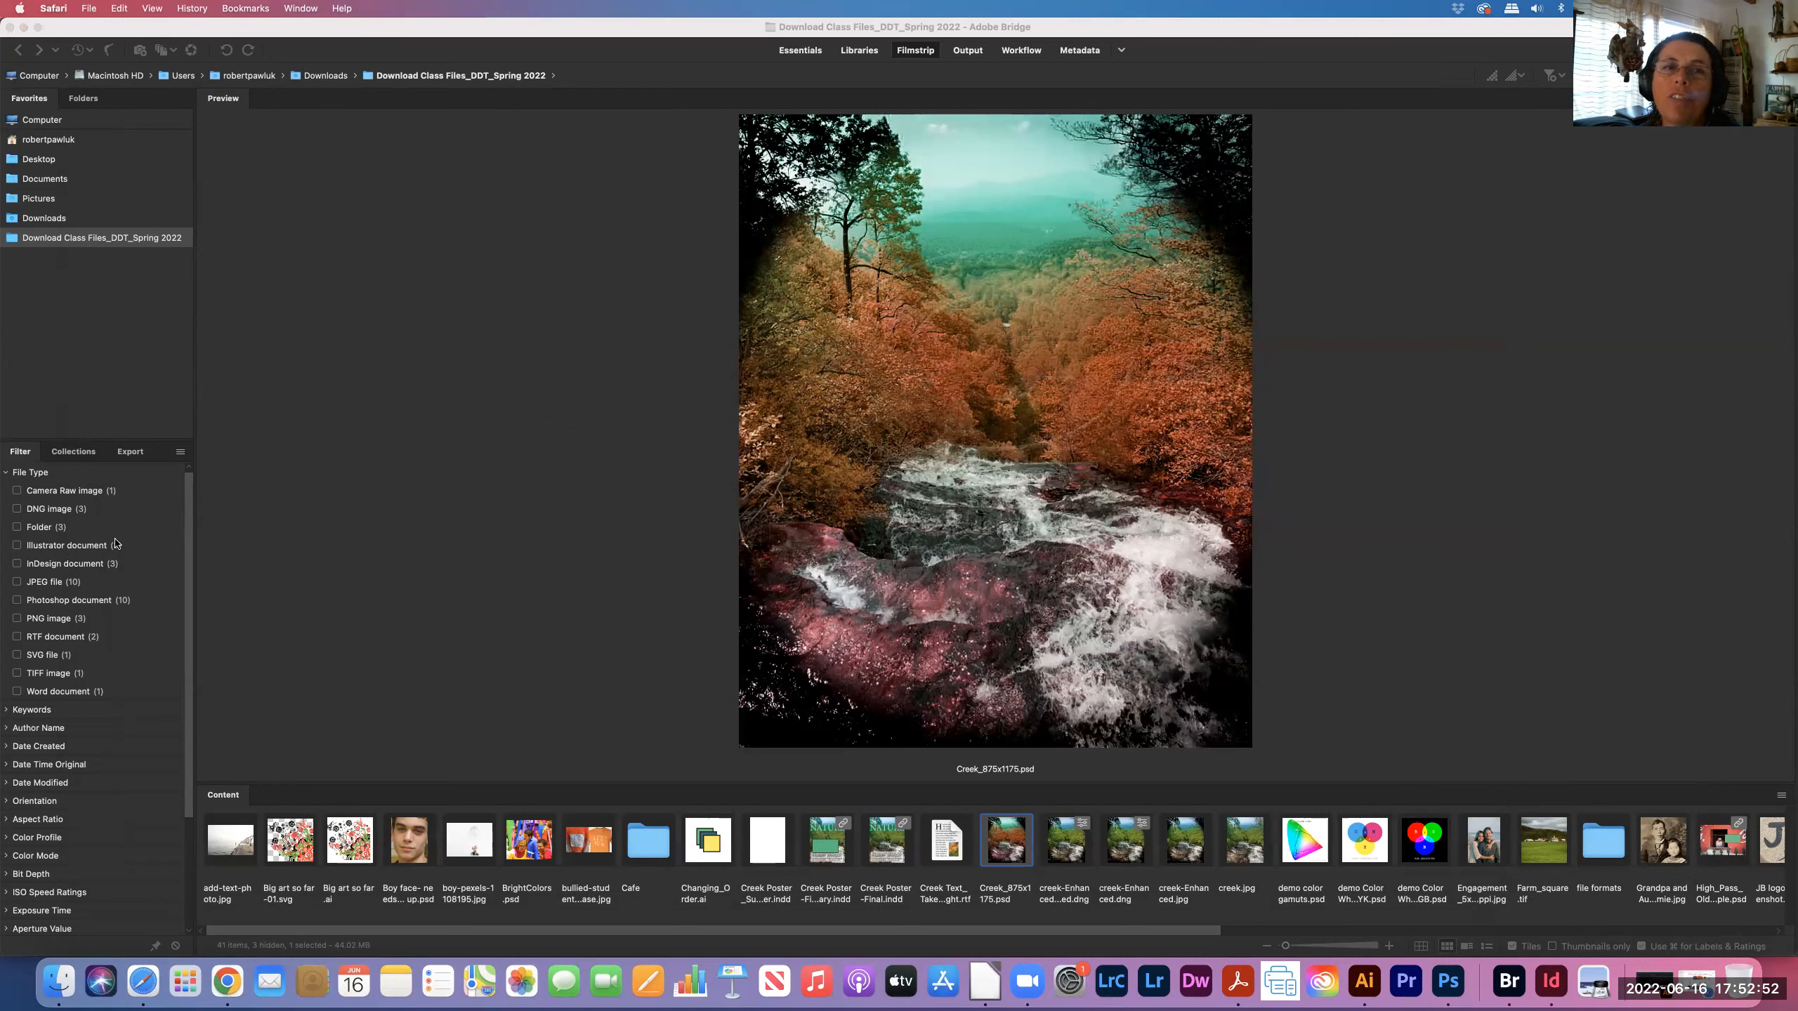
left_click(62, 984)
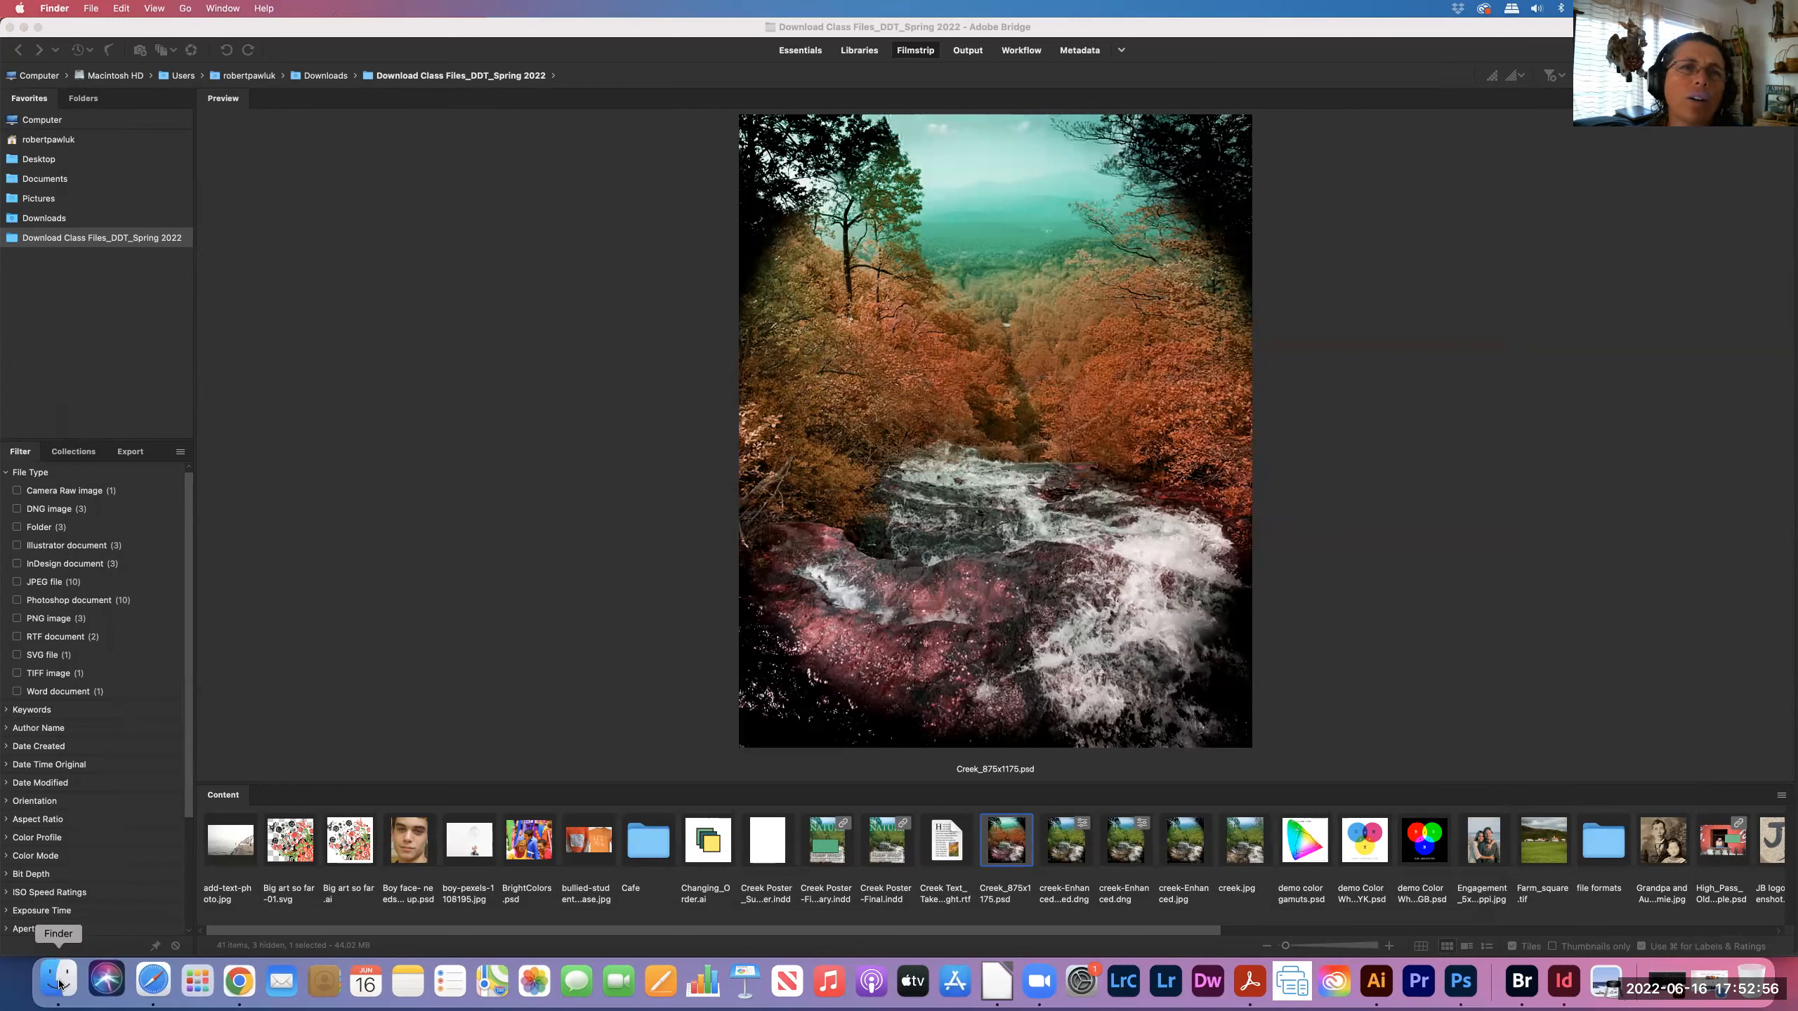
left_click(59, 984)
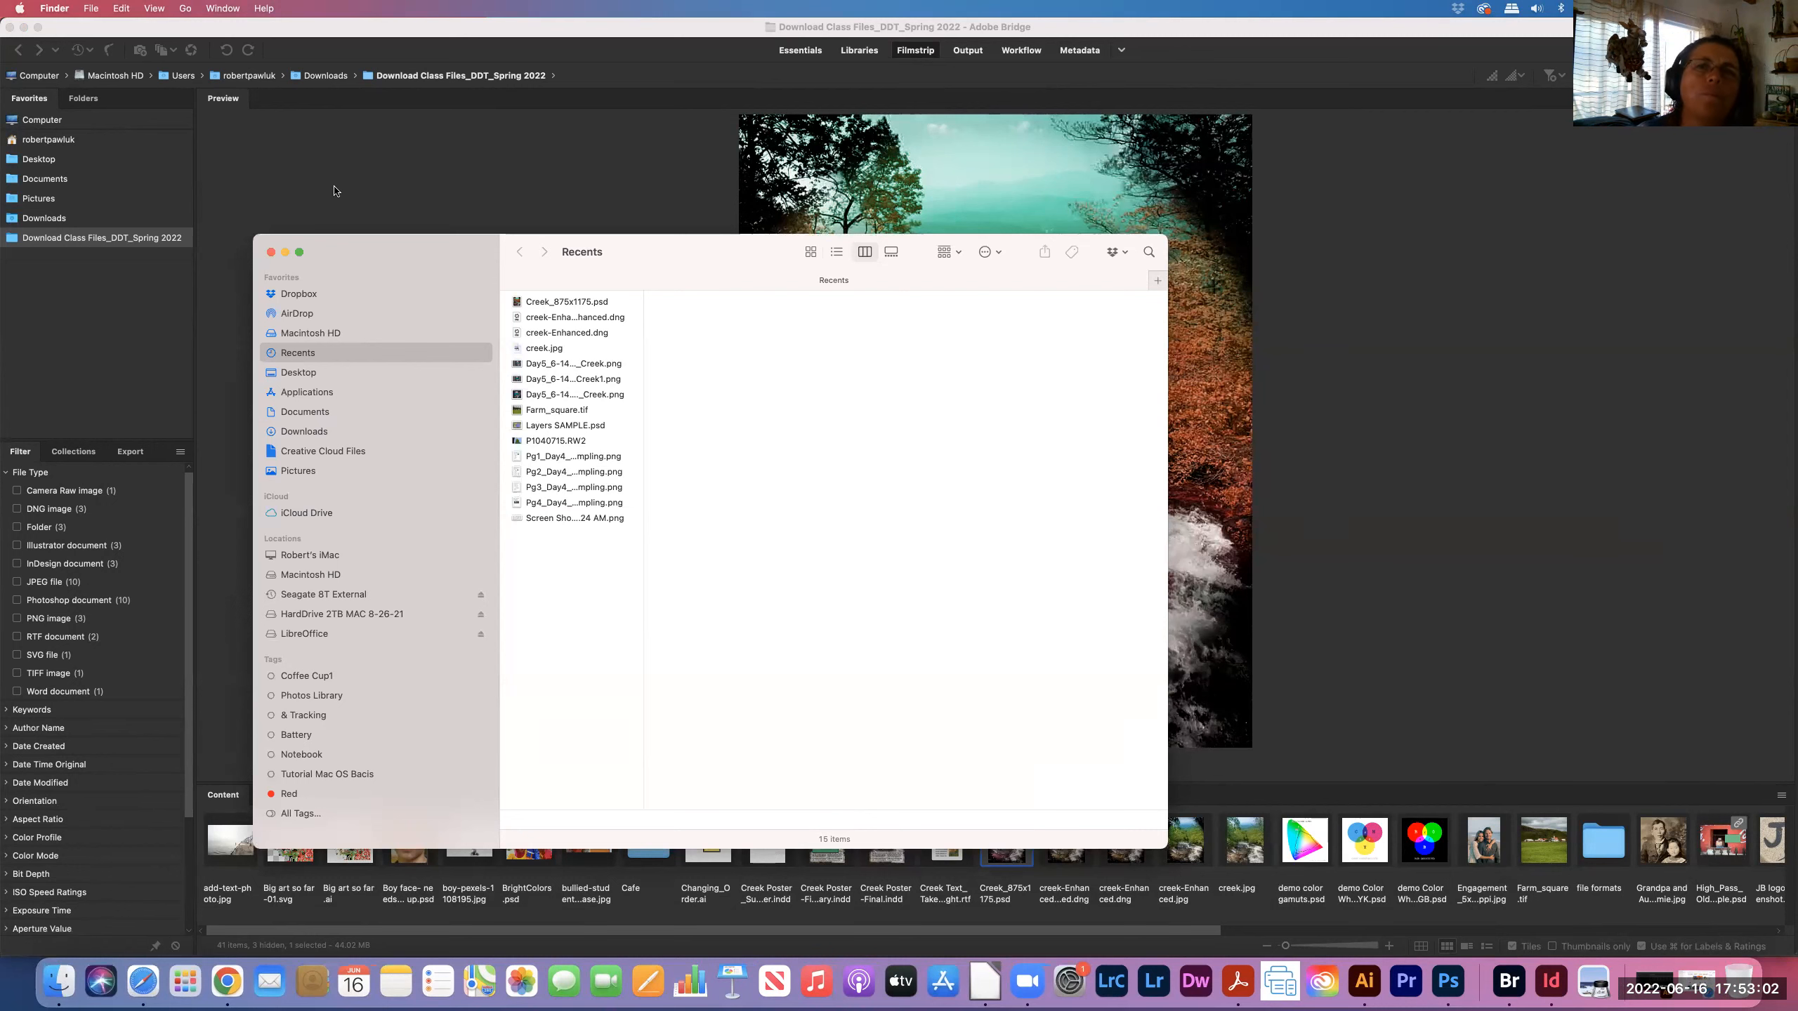
left_click(271, 253)
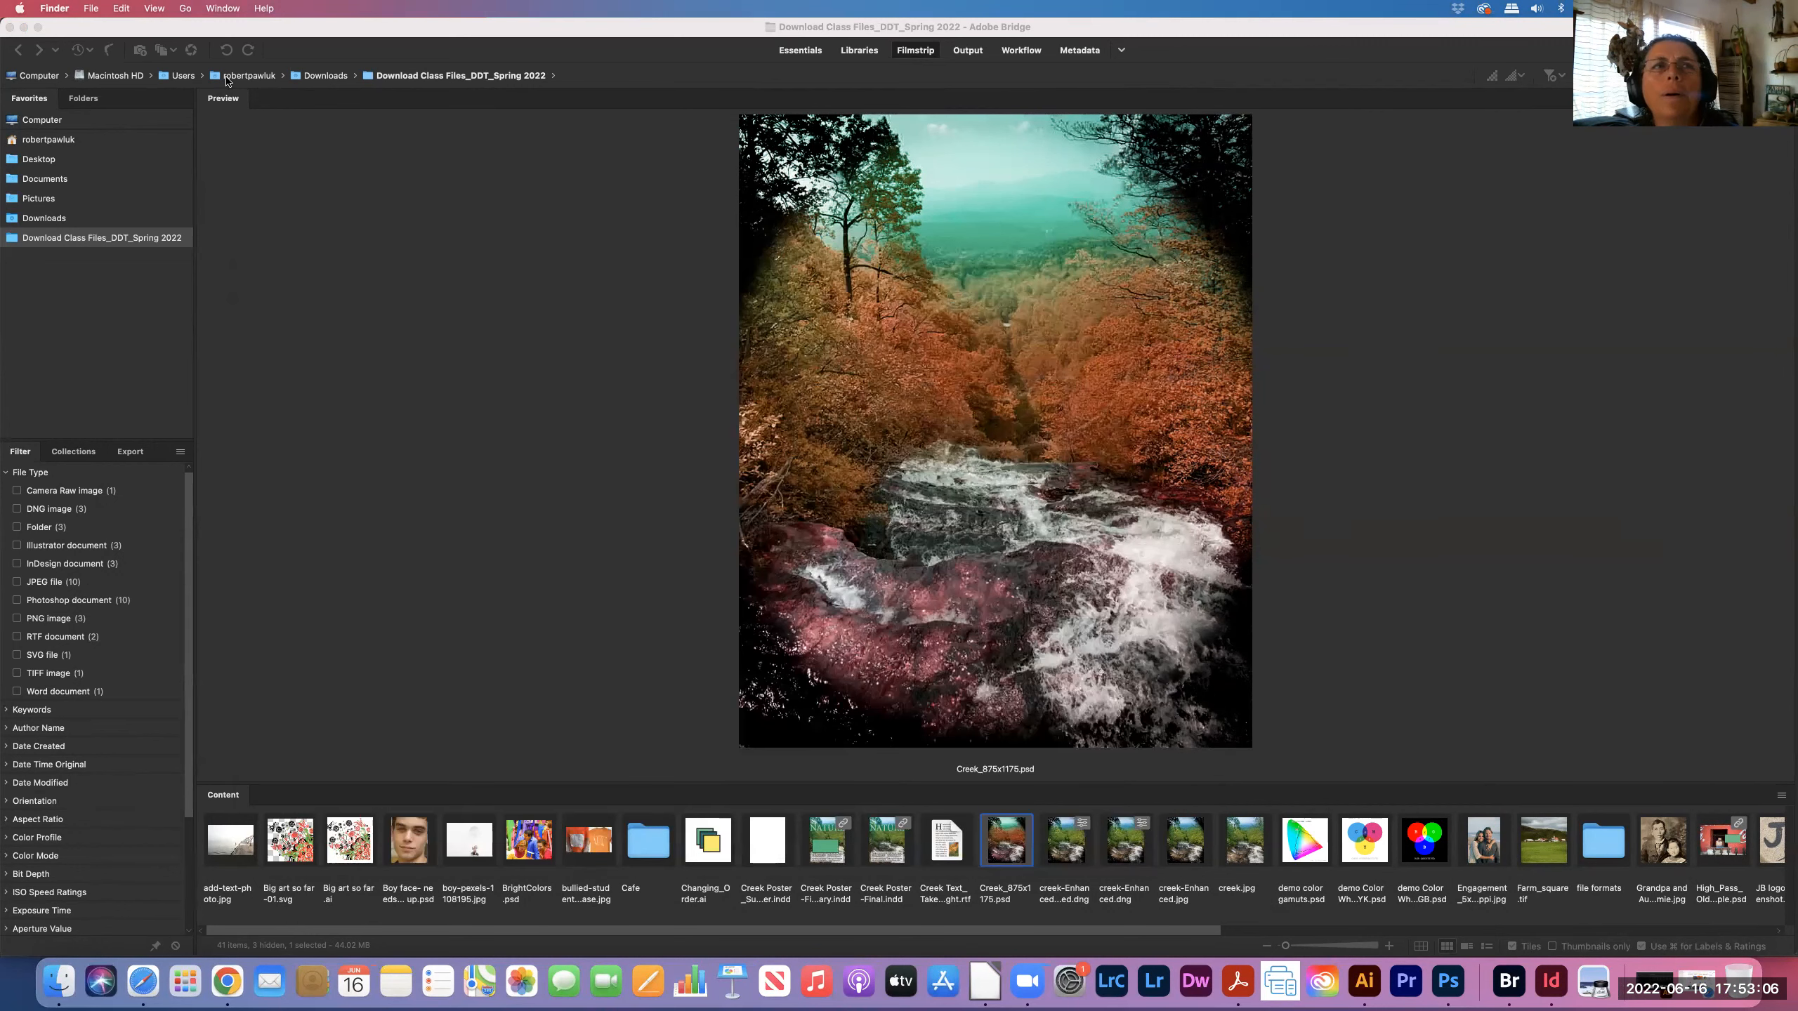
left_click(120, 30)
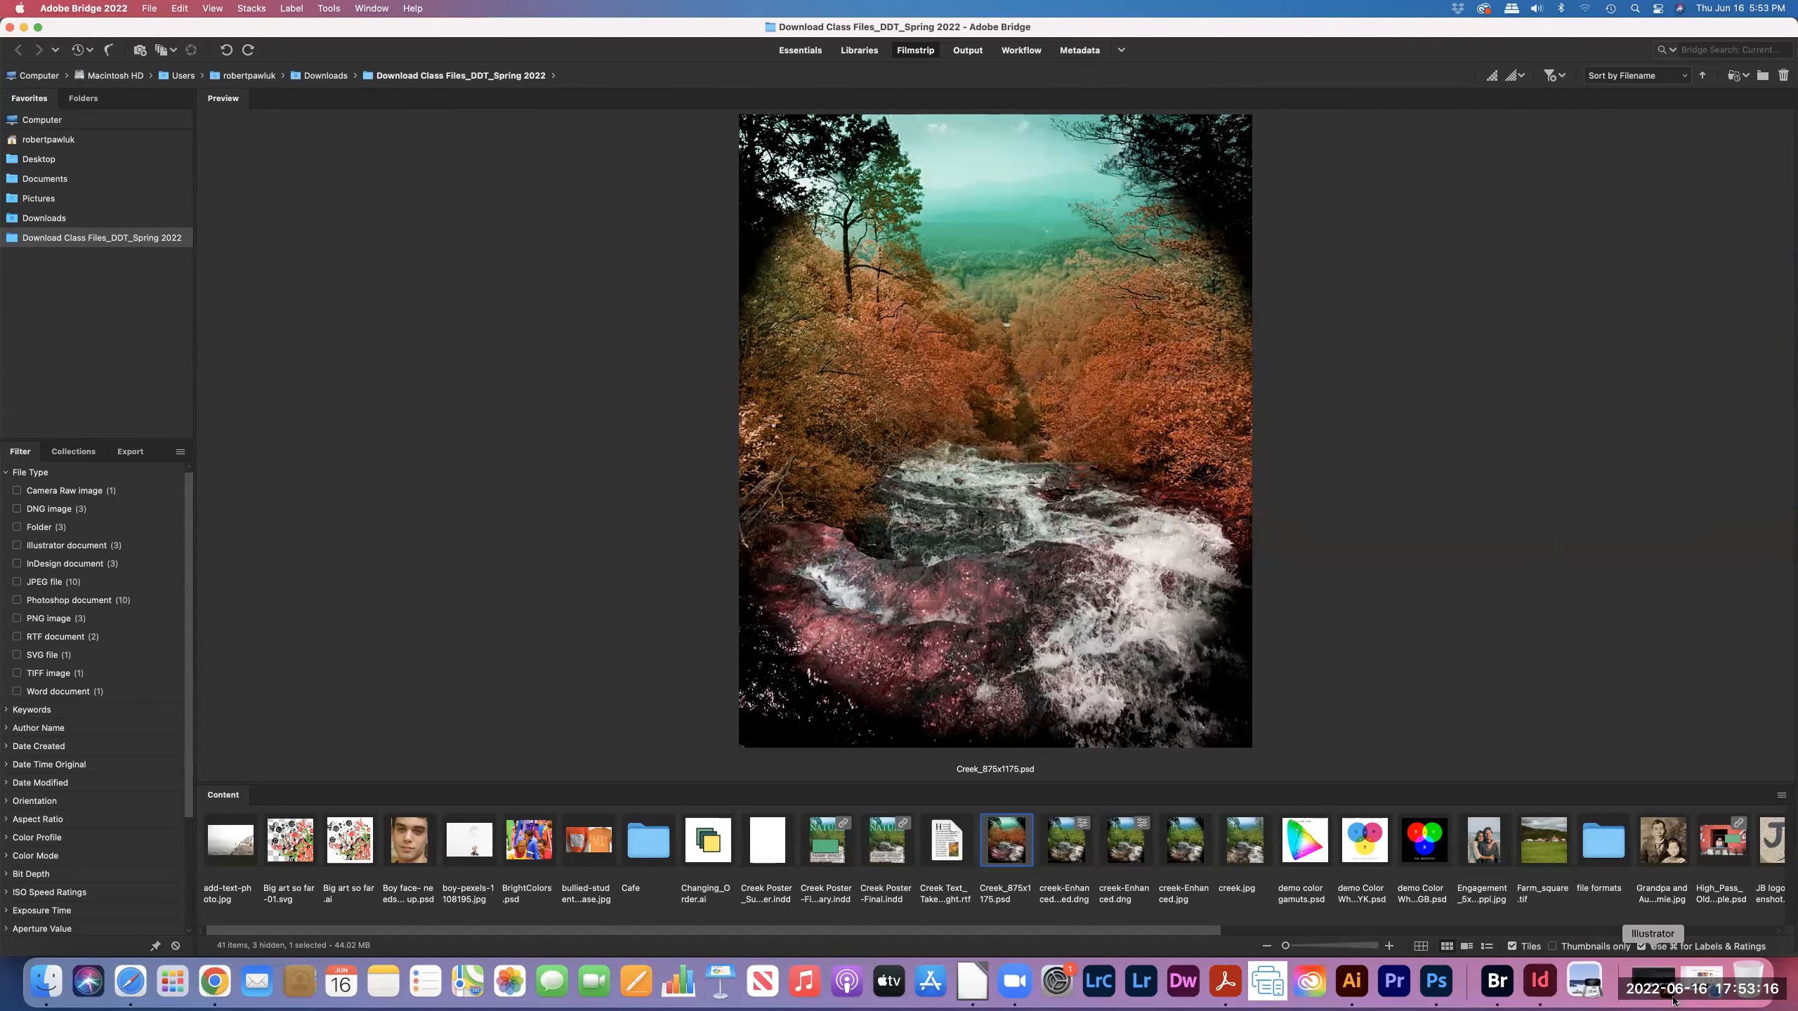
- In InDesign, close Creek Poster_Summer.indd without saving changes
left_click(1547, 983)
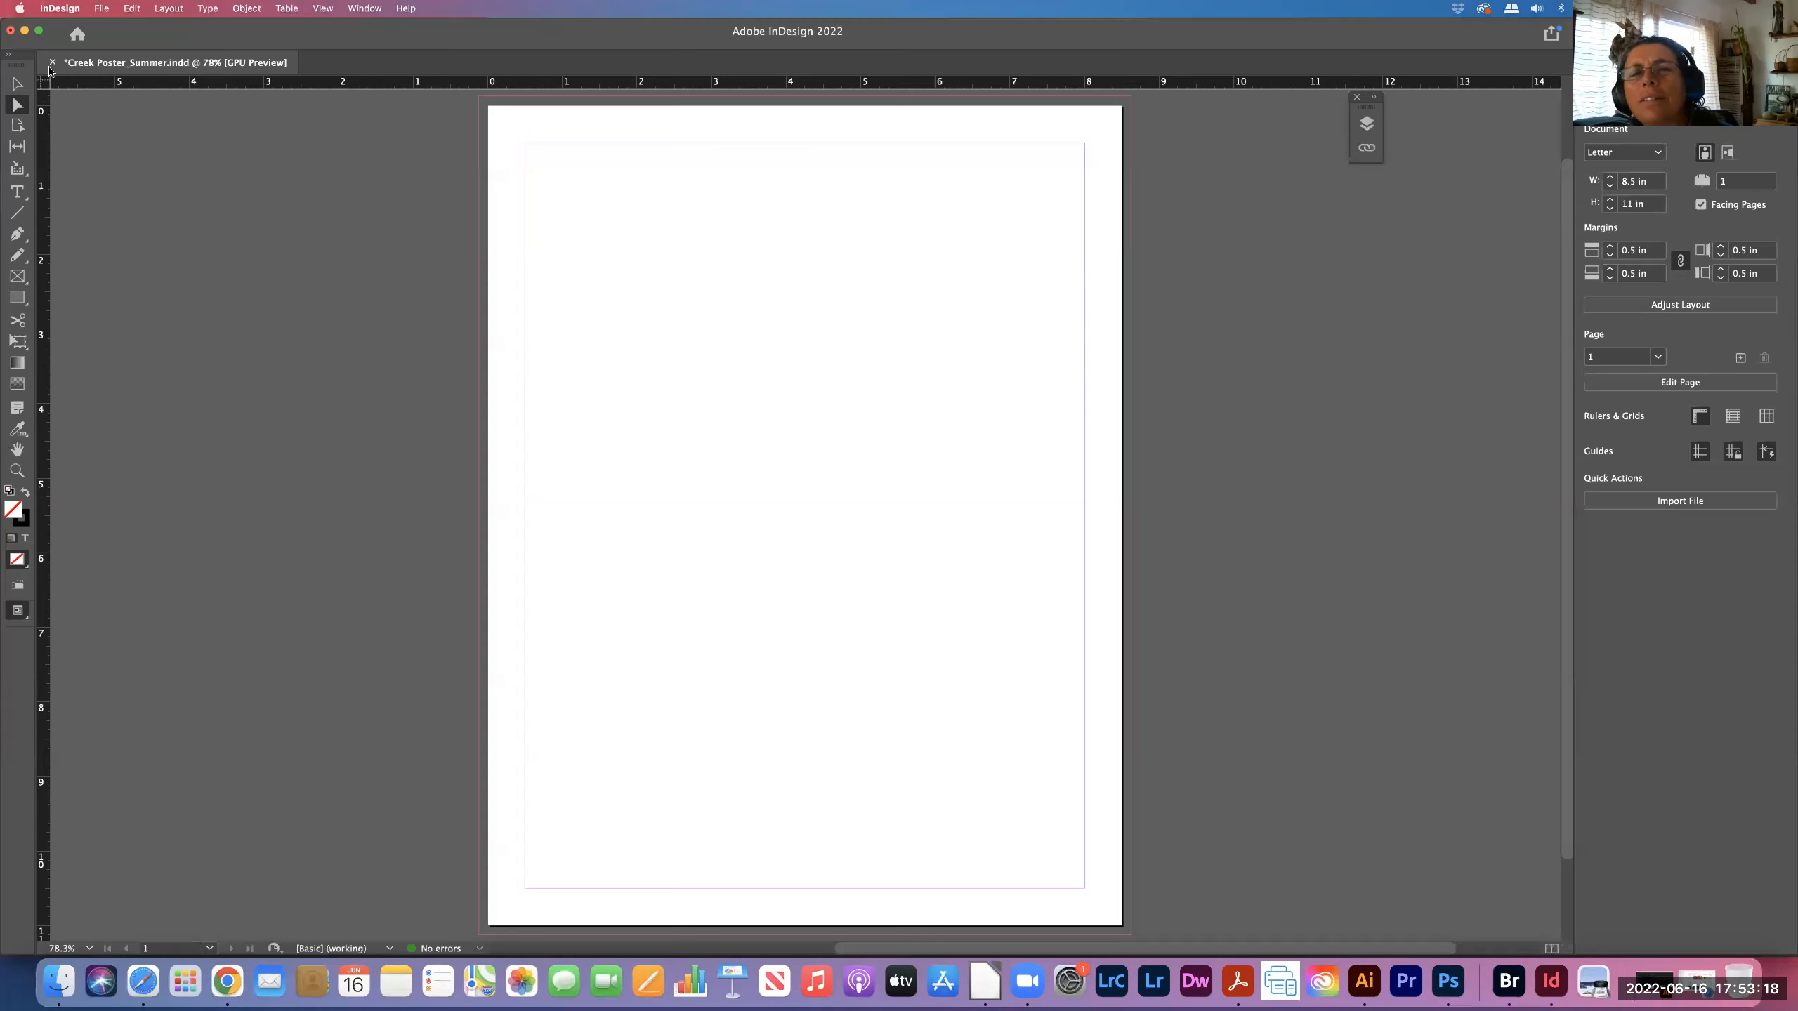
left_click(102, 8)
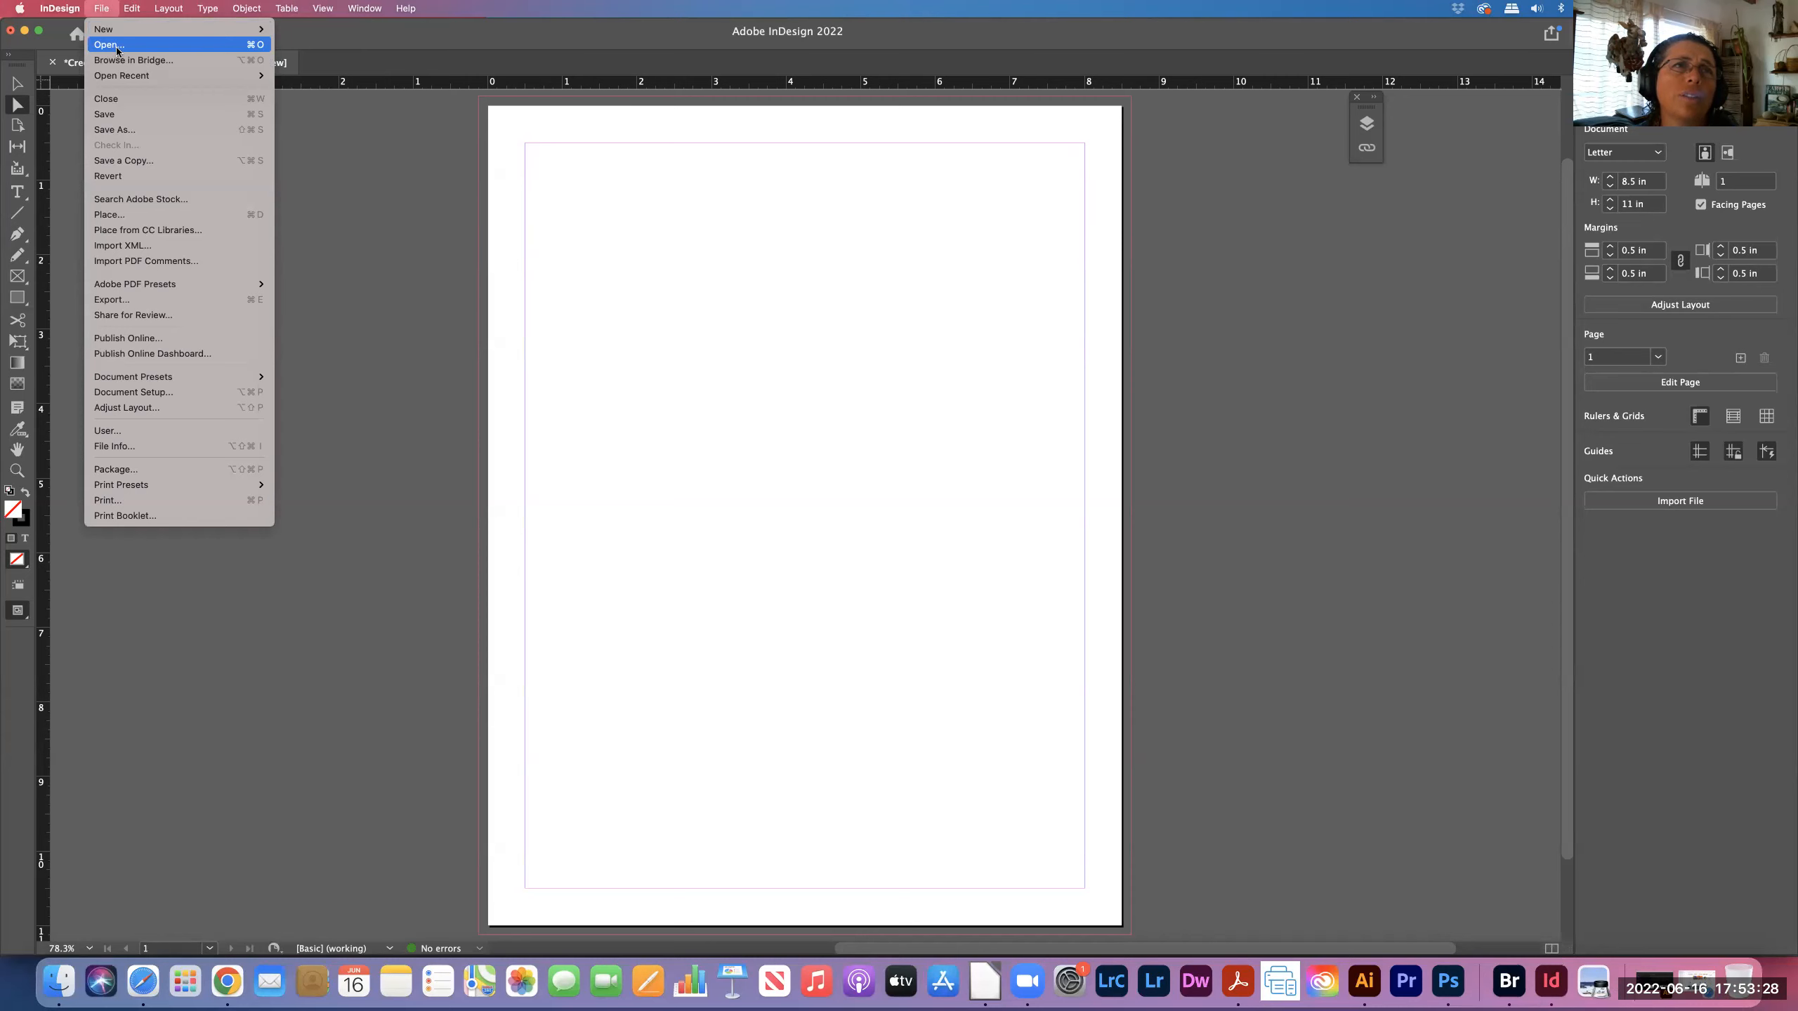
left_click(118, 101)
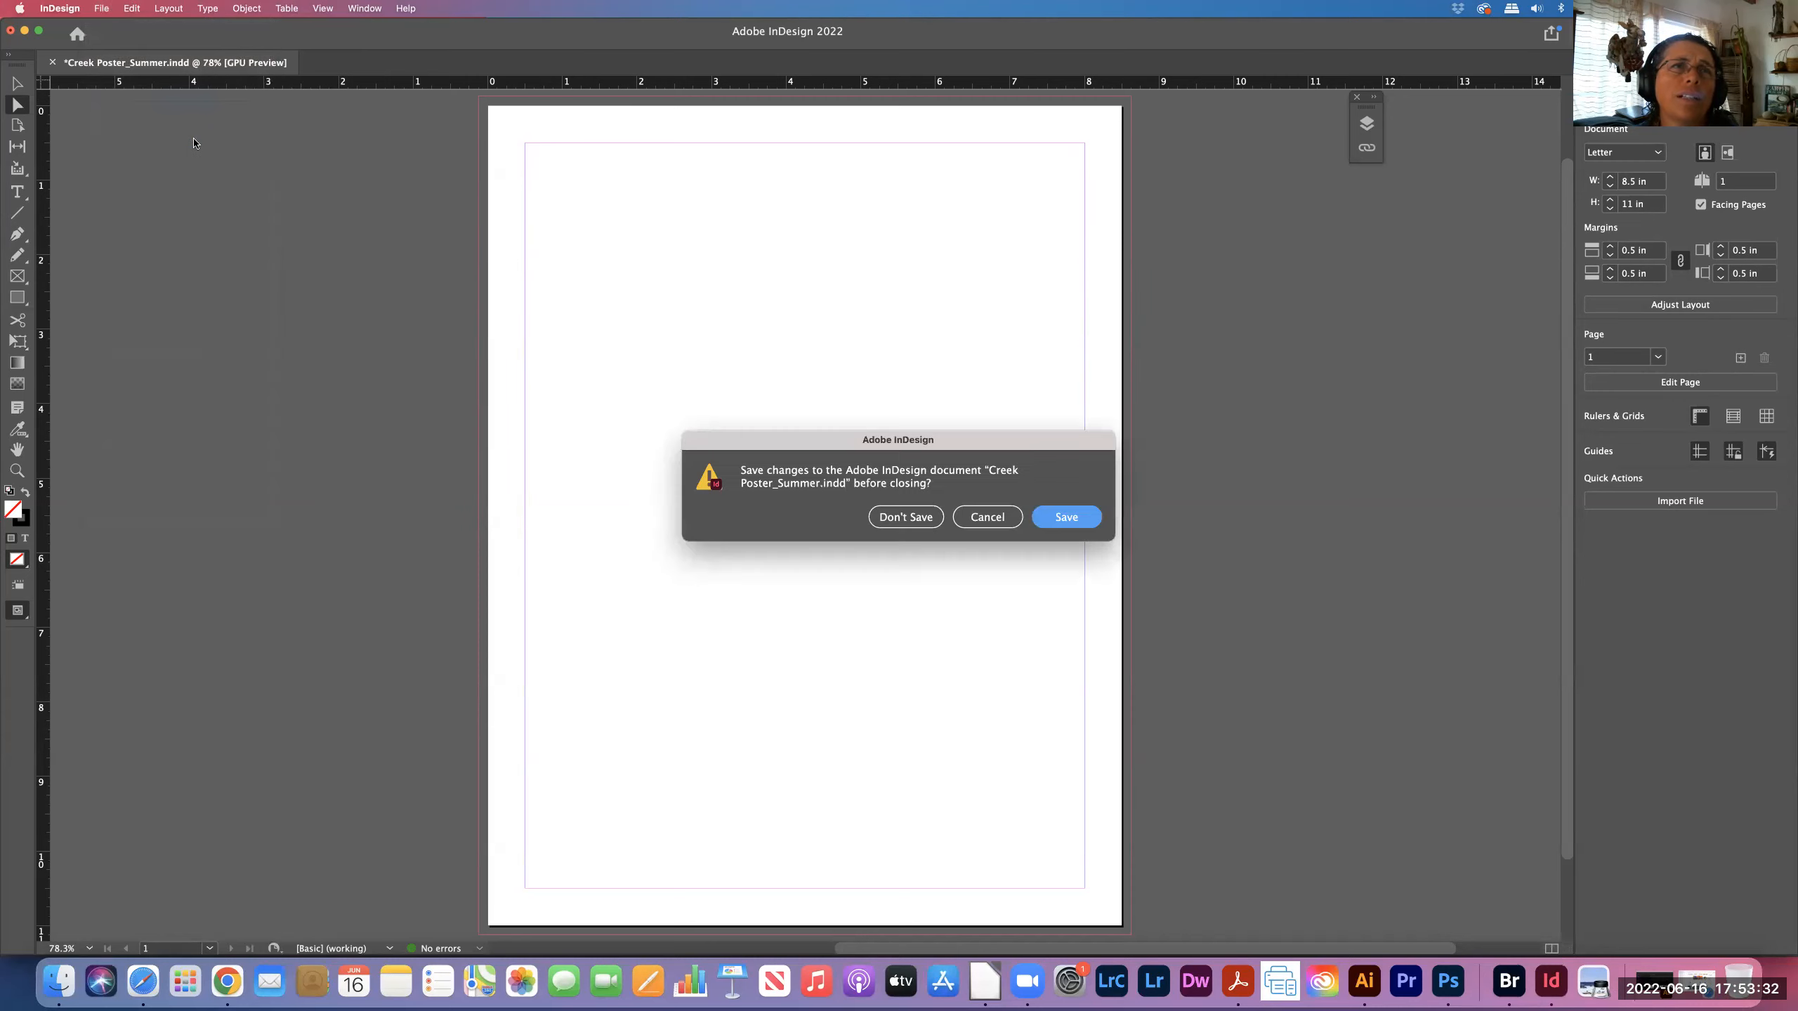
left_click(919, 523)
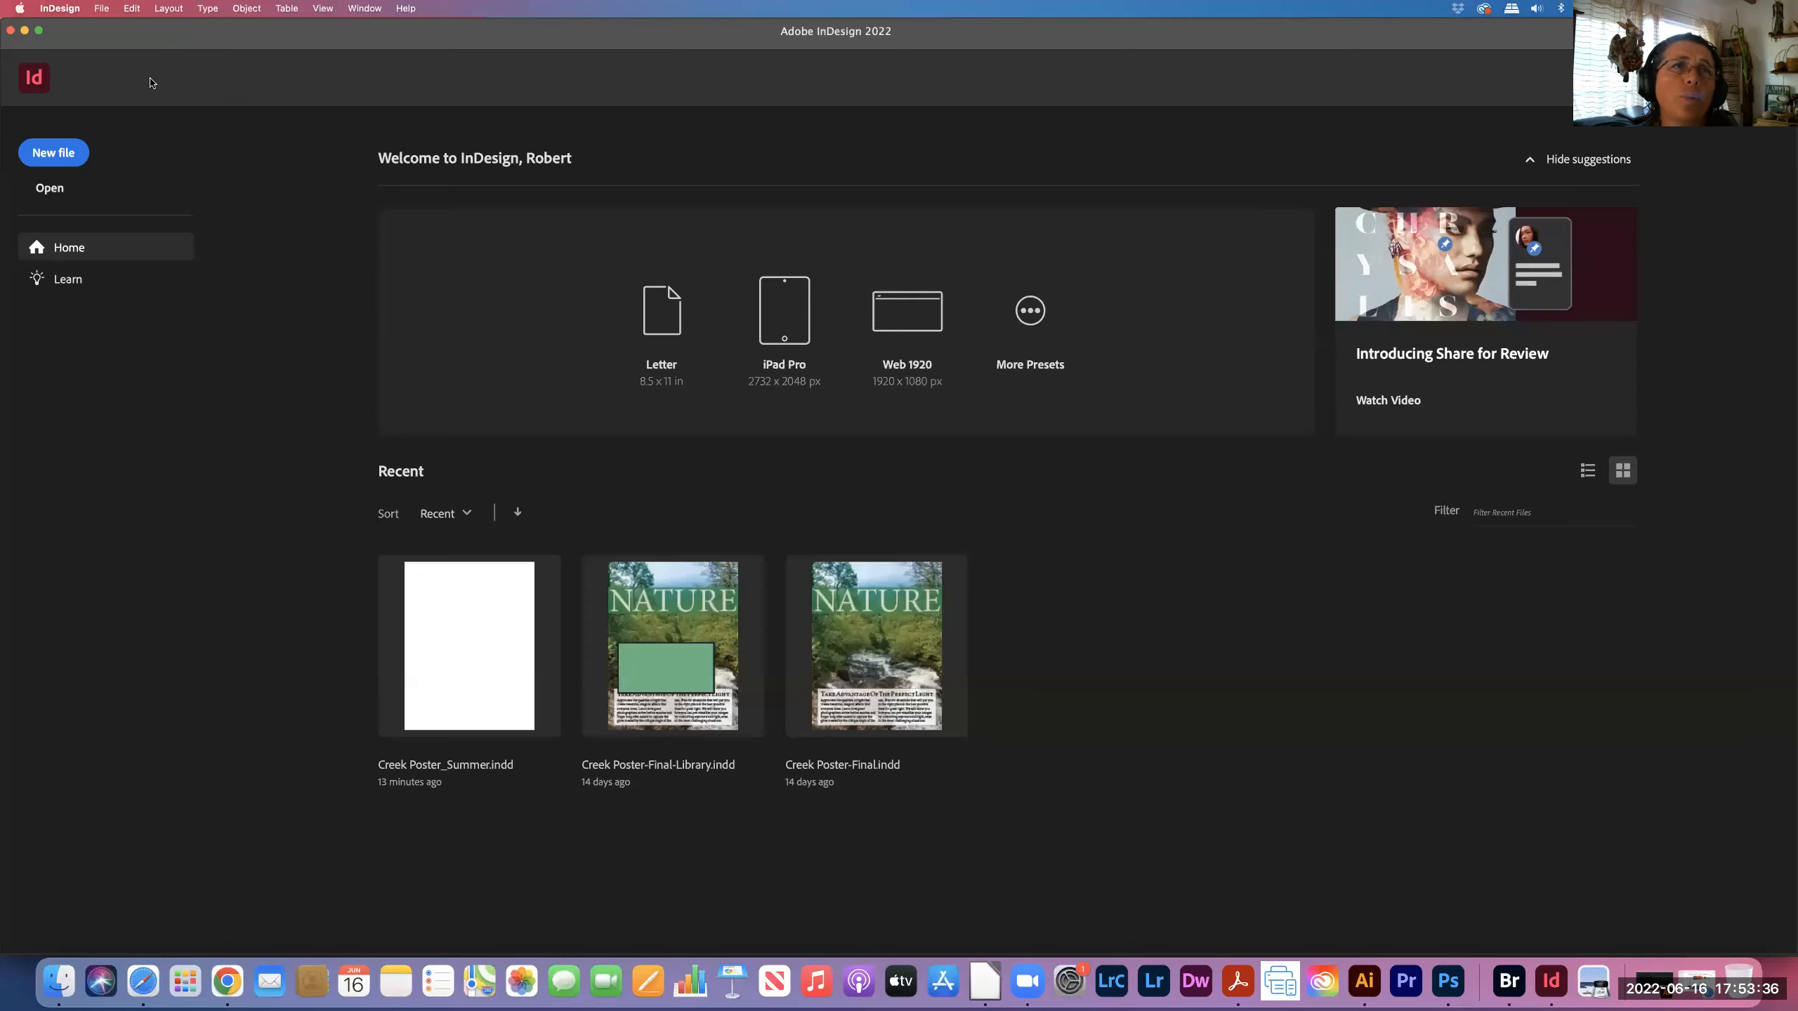
- Open Copy of Creek Poster_Summer 2022.indd from the Downloads folder
left_click(101, 8)
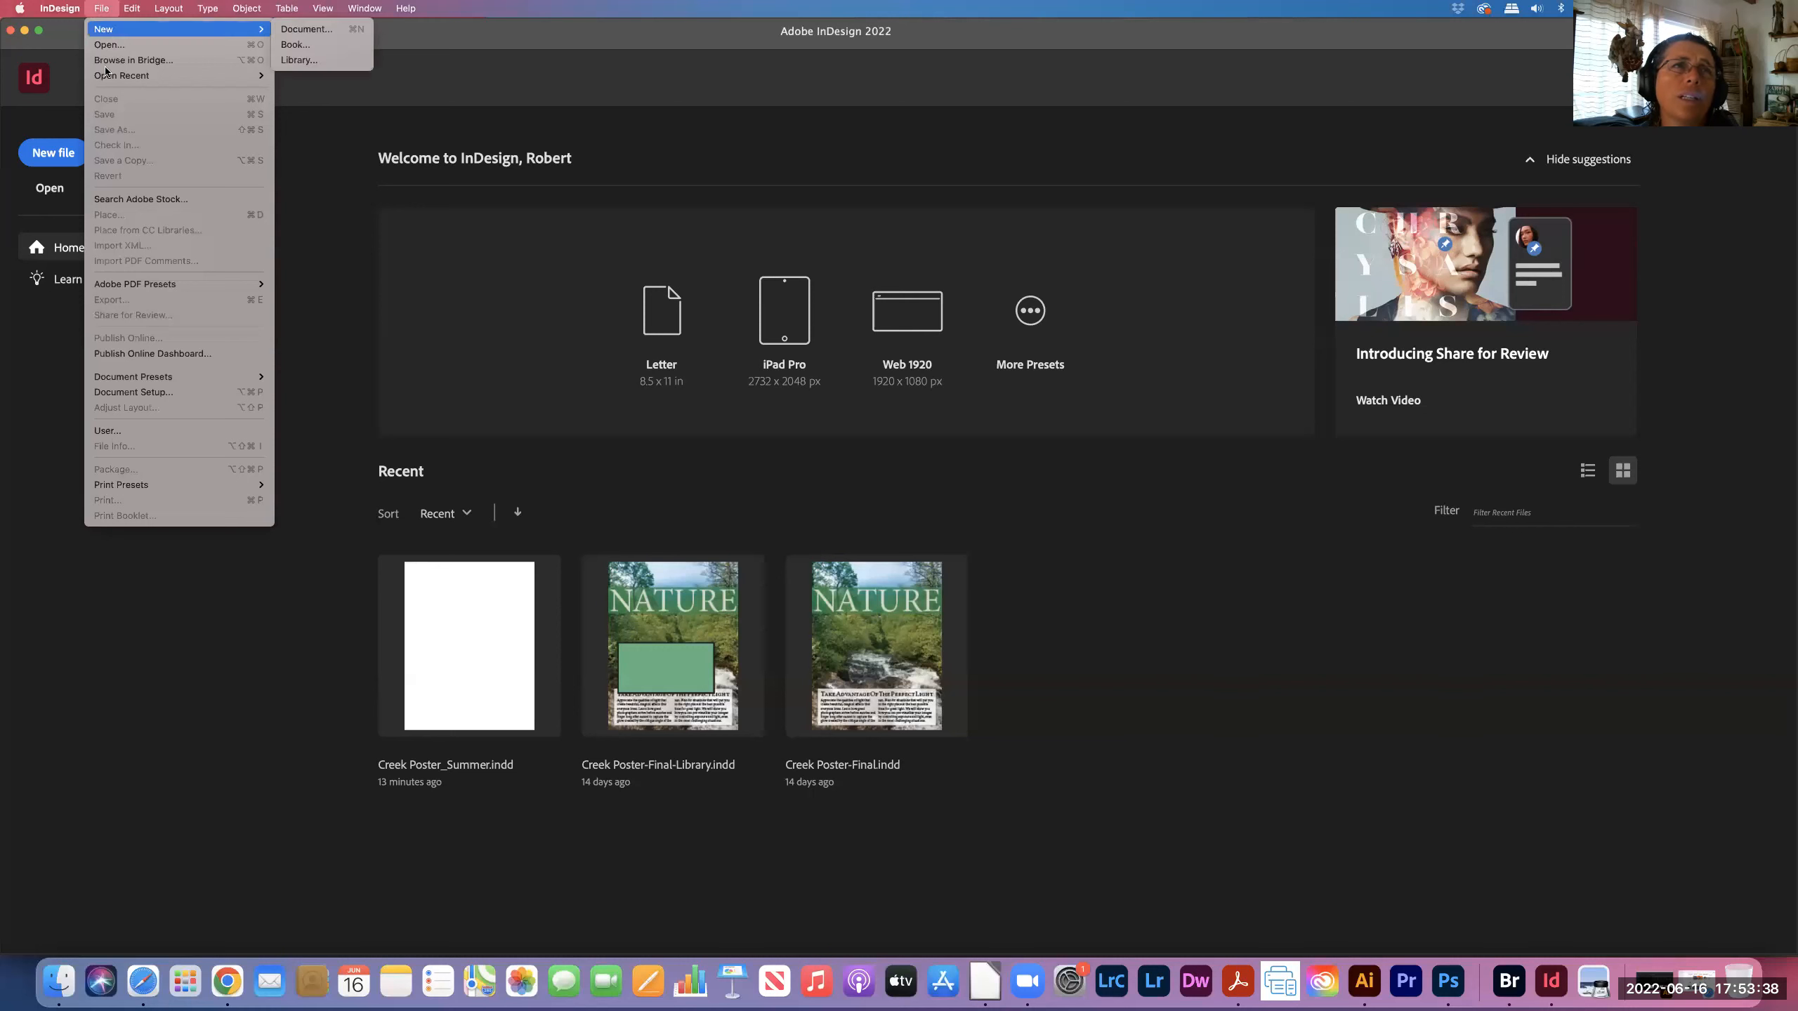
left_click(109, 45)
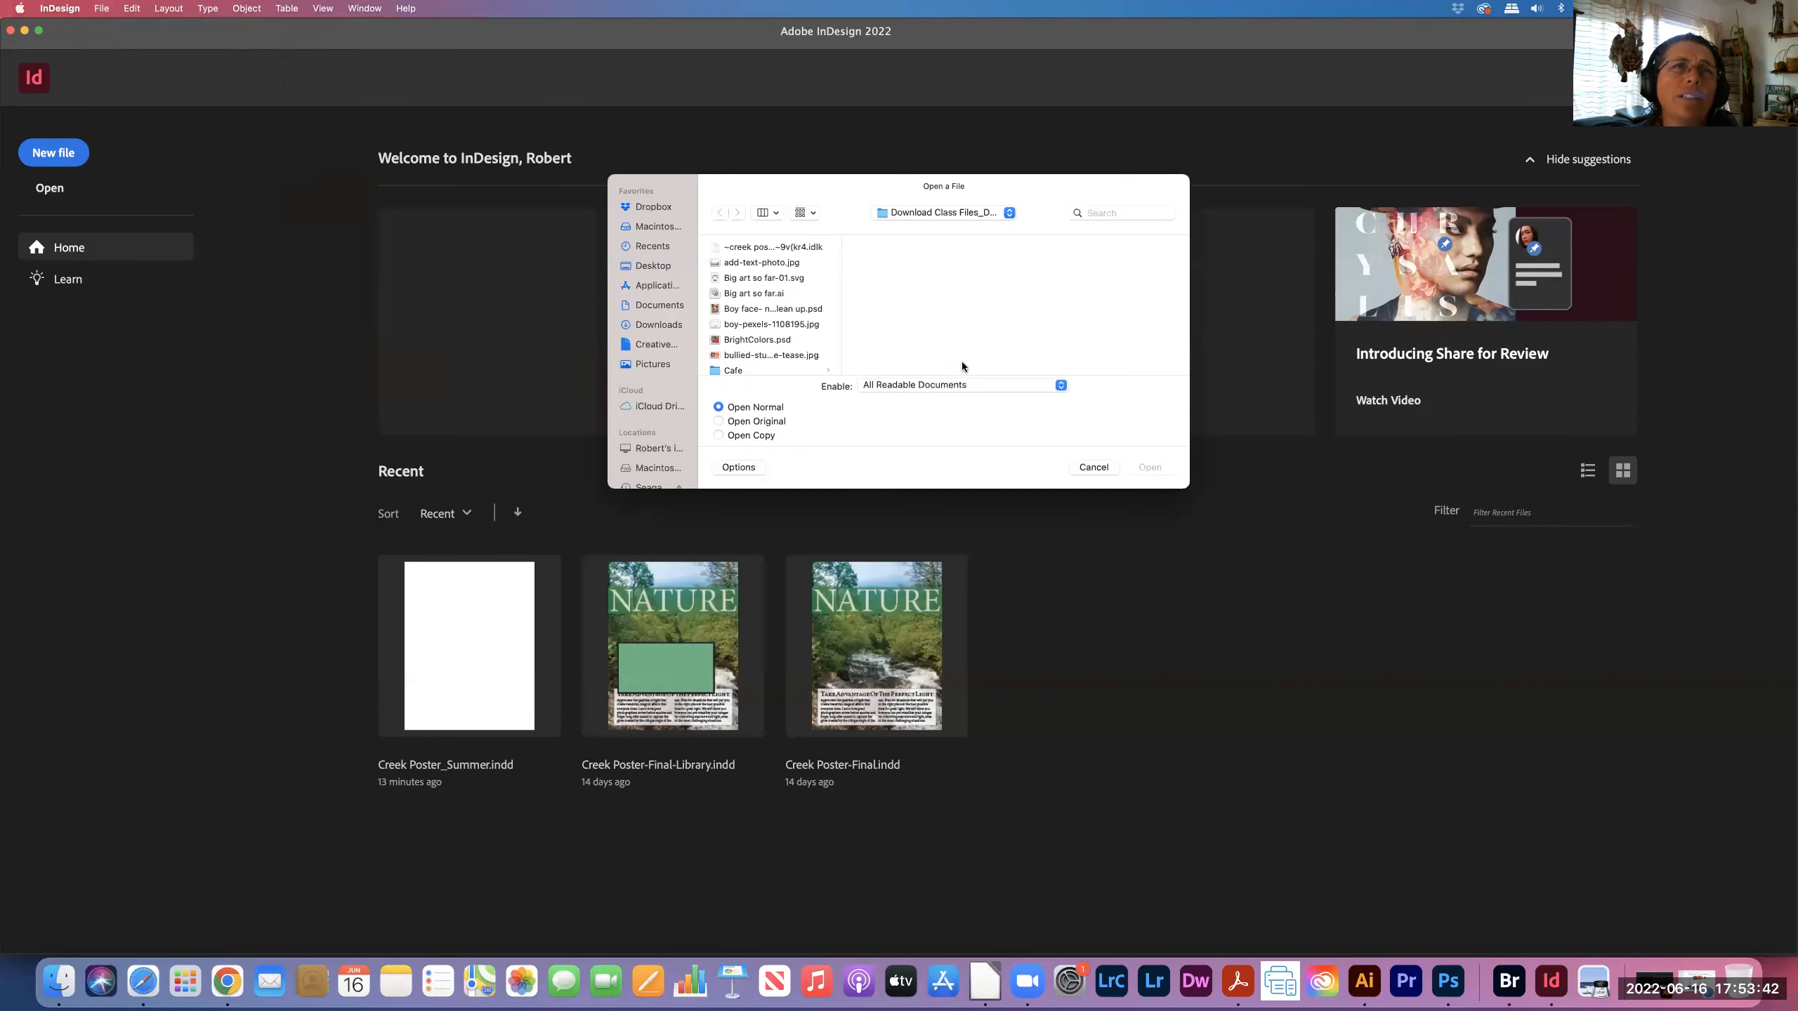
left_click(665, 328)
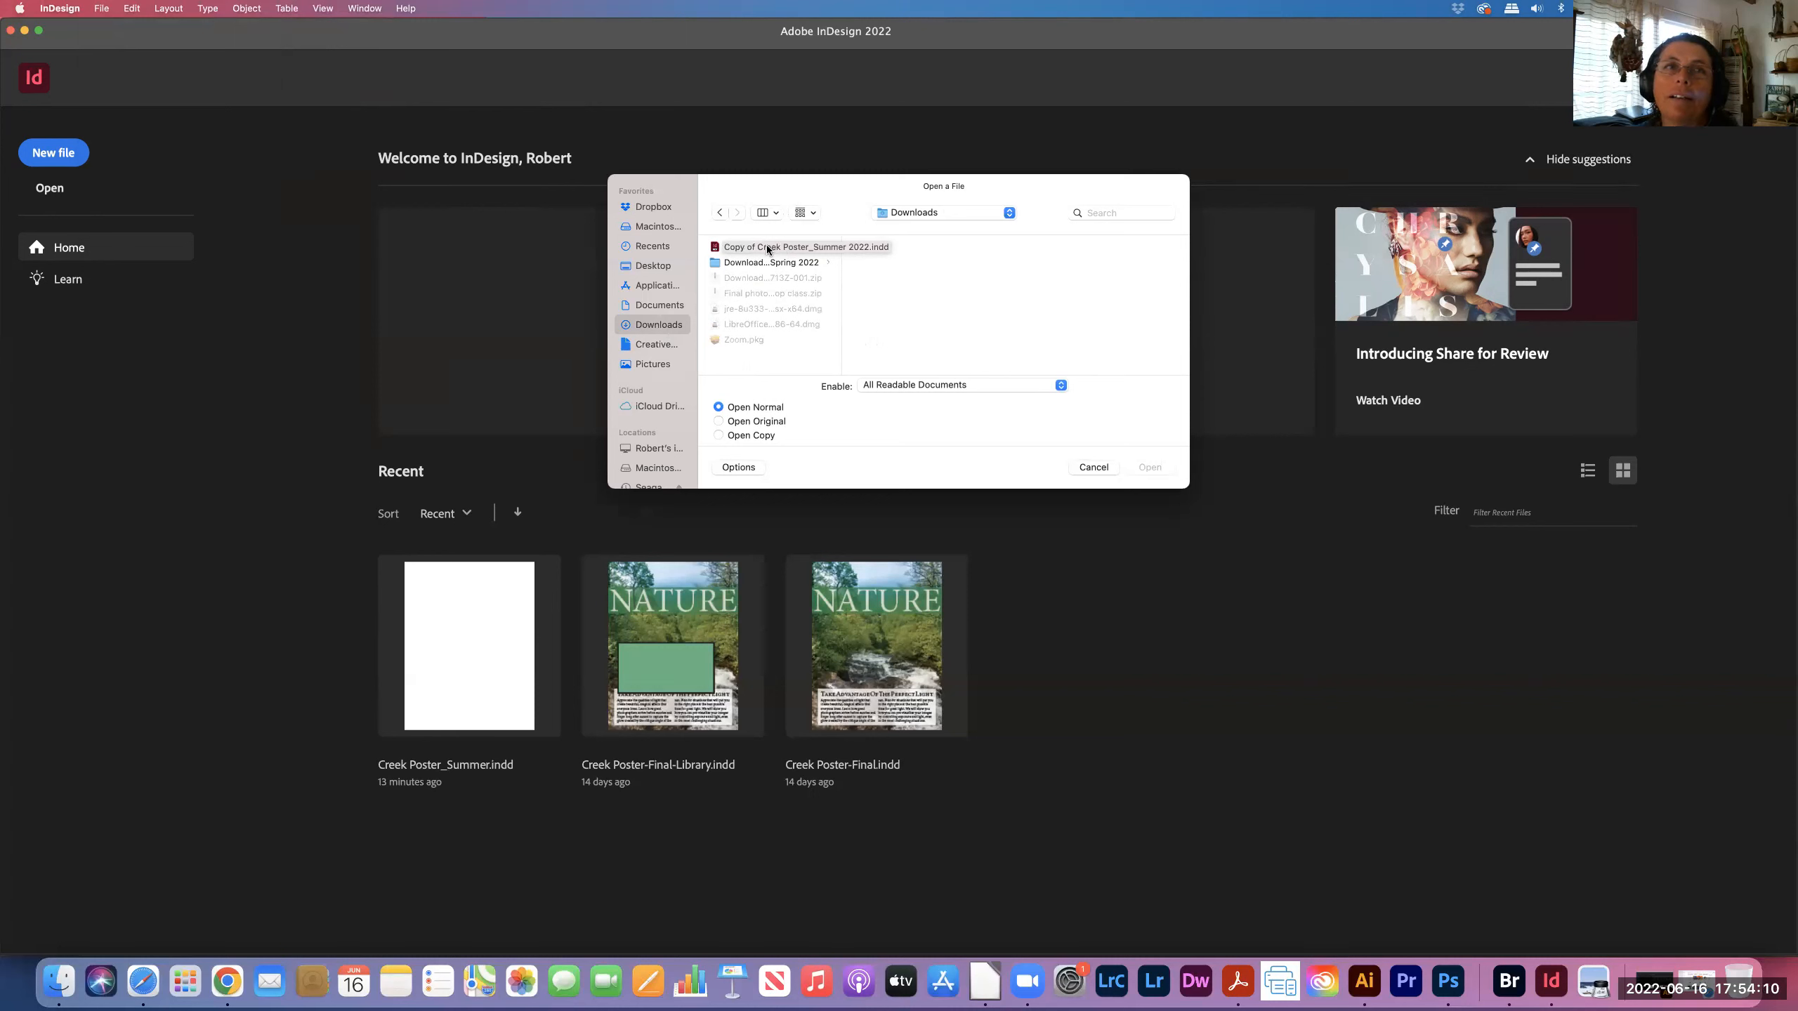
left_click(739, 248)
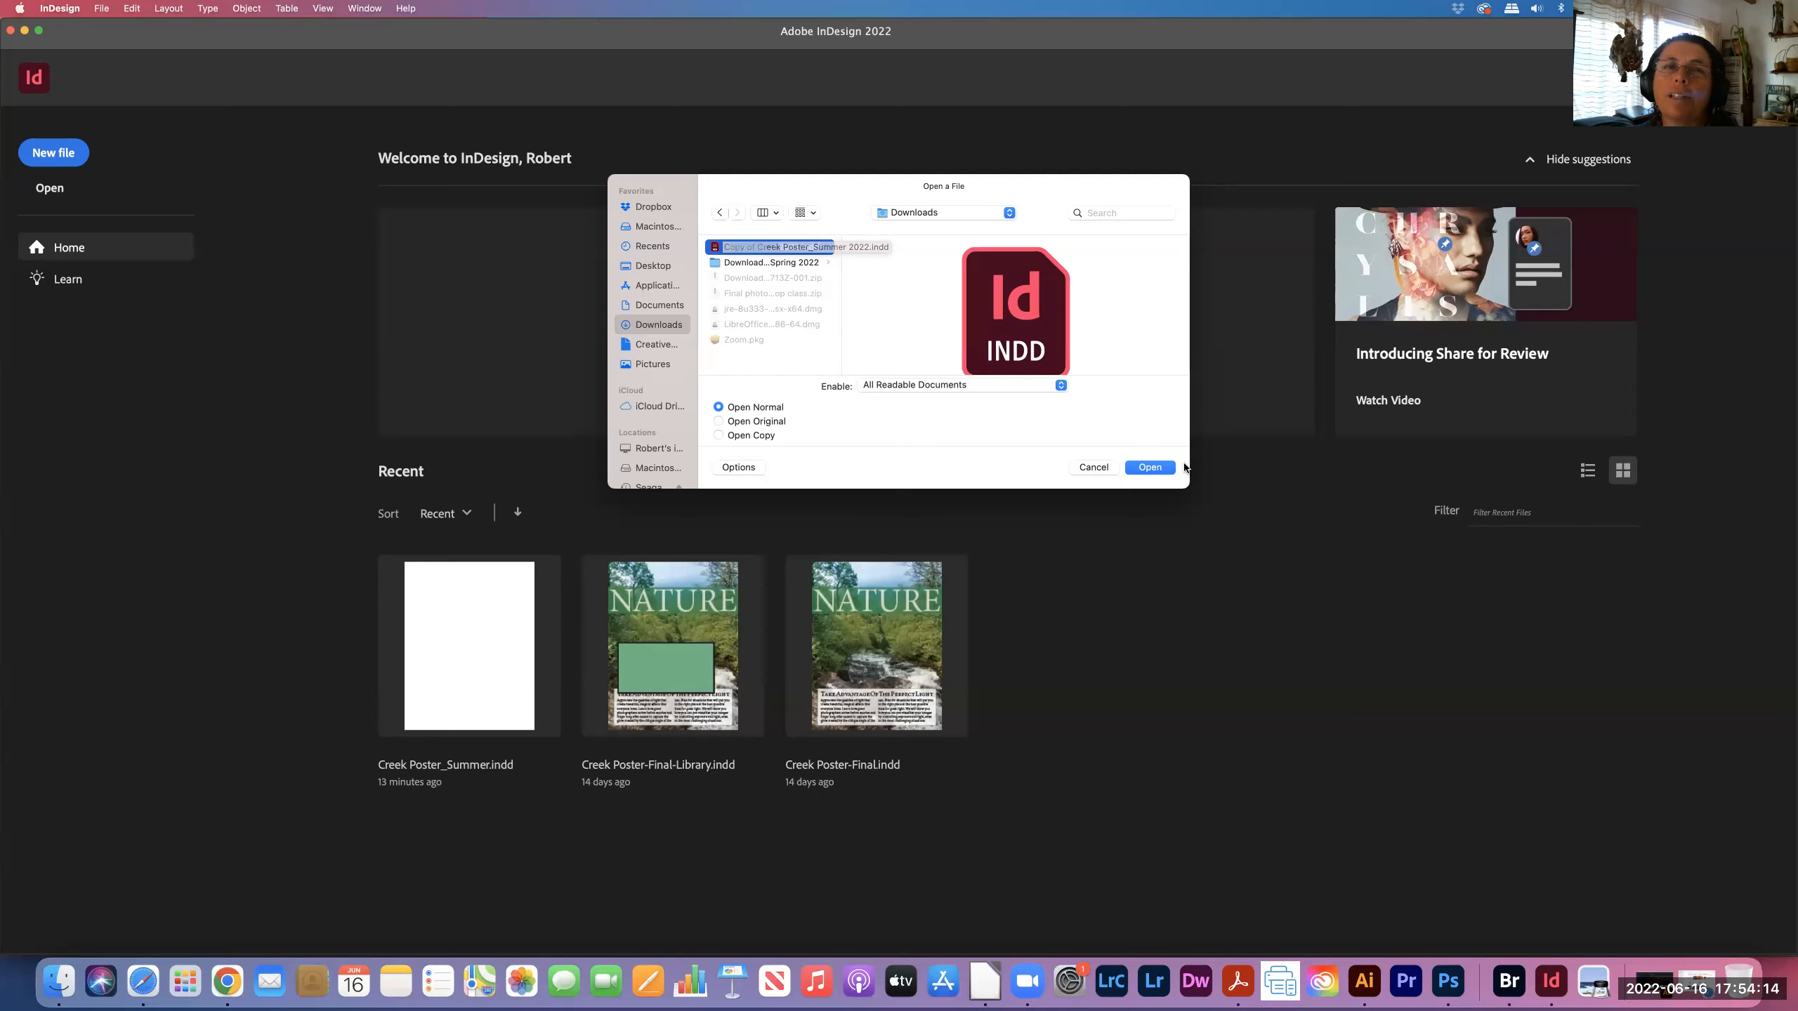
left_click(1165, 471)
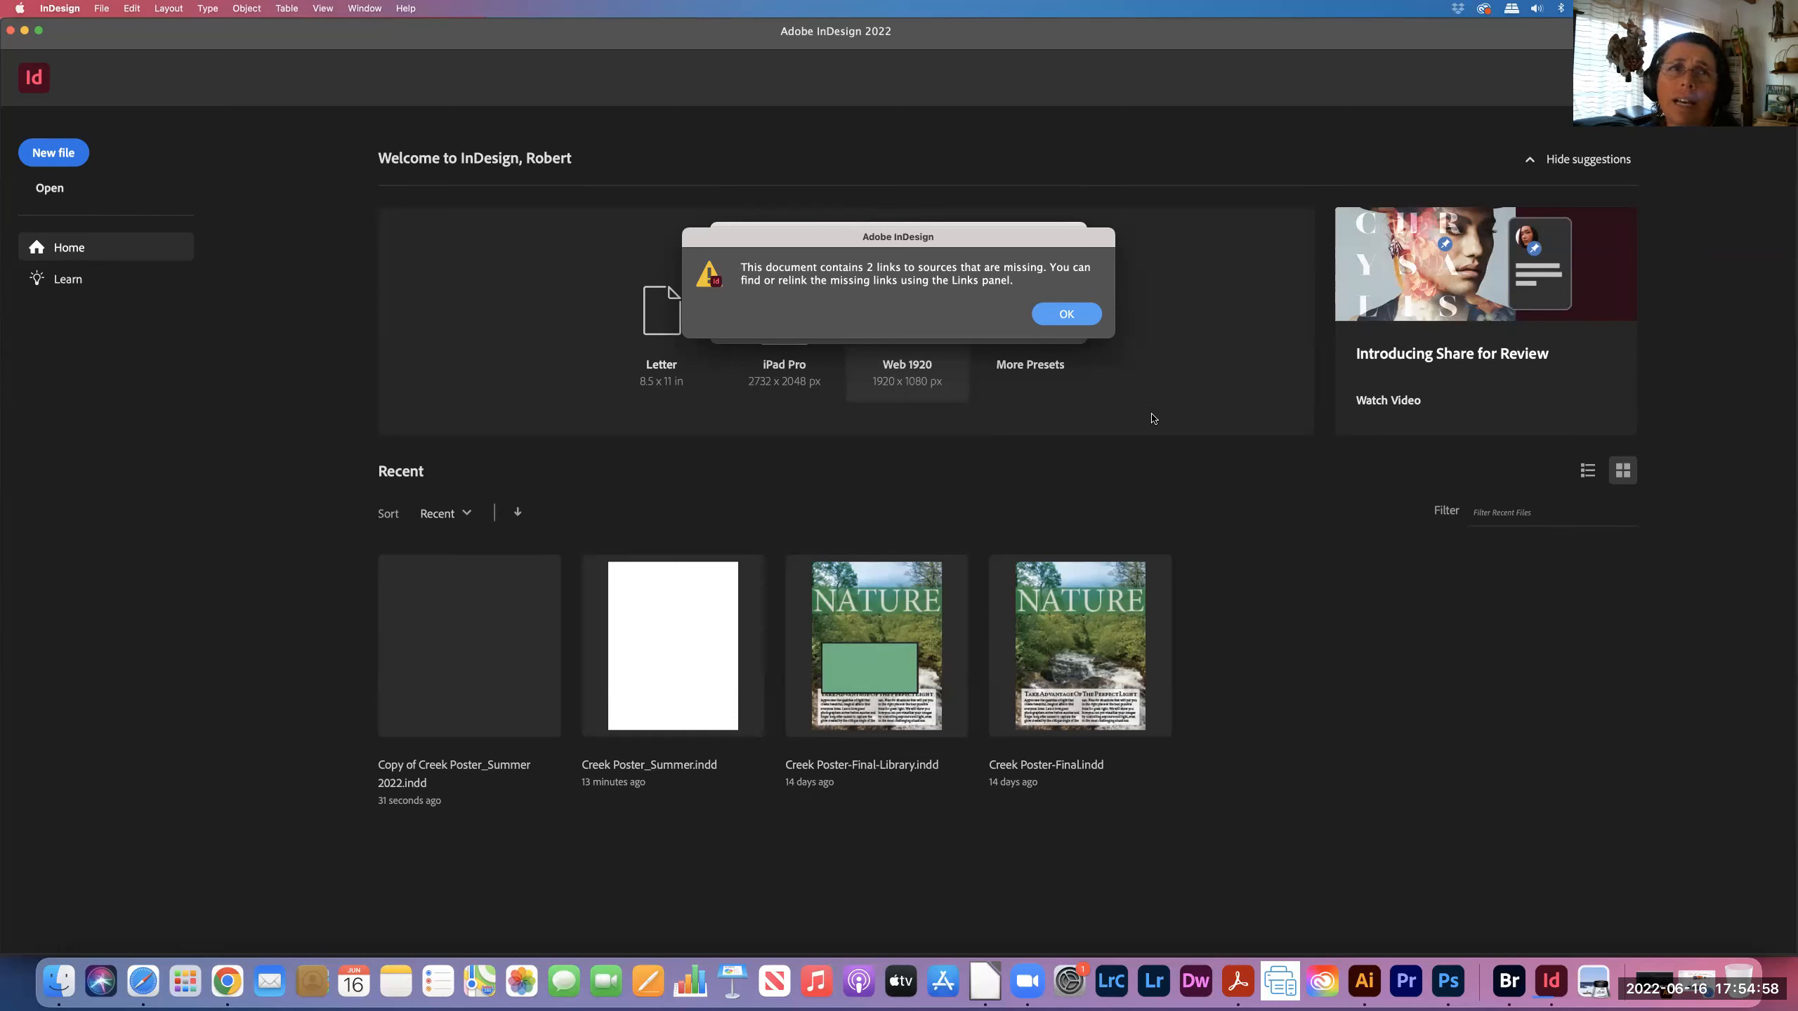
- Dismiss the alert saying 2 linked files are missing
left_click(1077, 318)
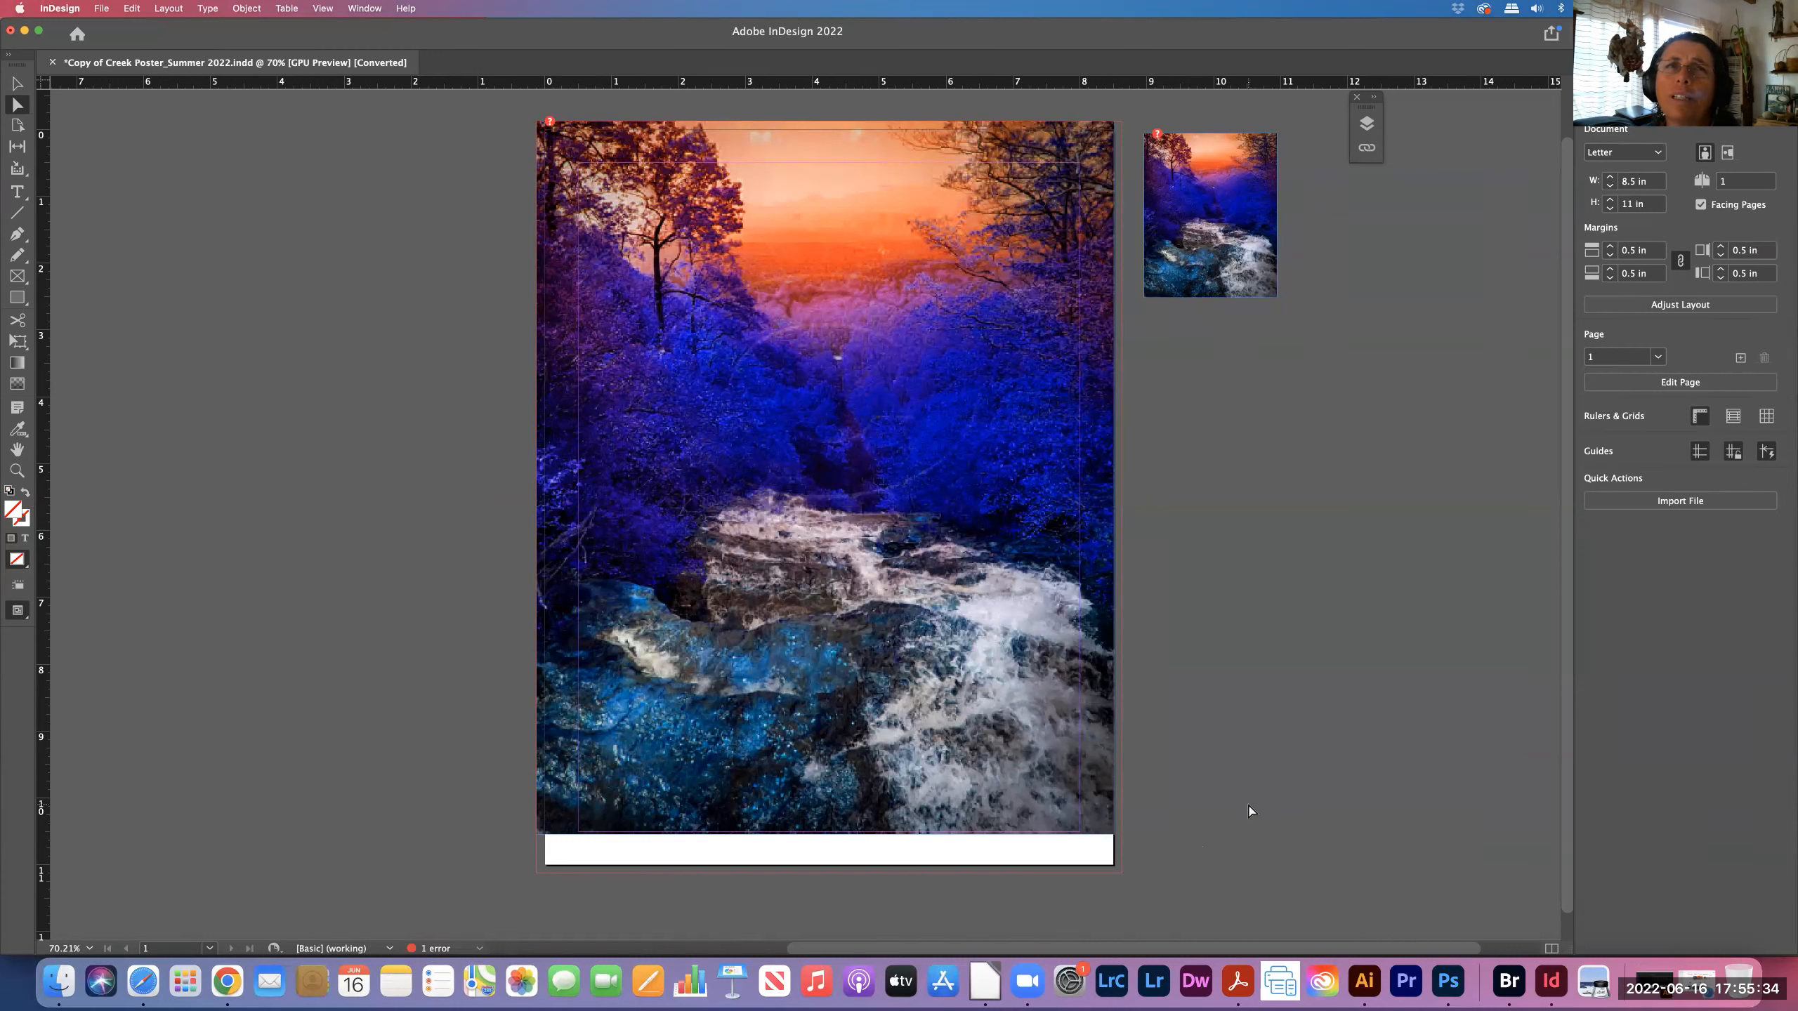
- Expand the Links panel to see the creek .psd link flagged missing
left_click(1367, 149)
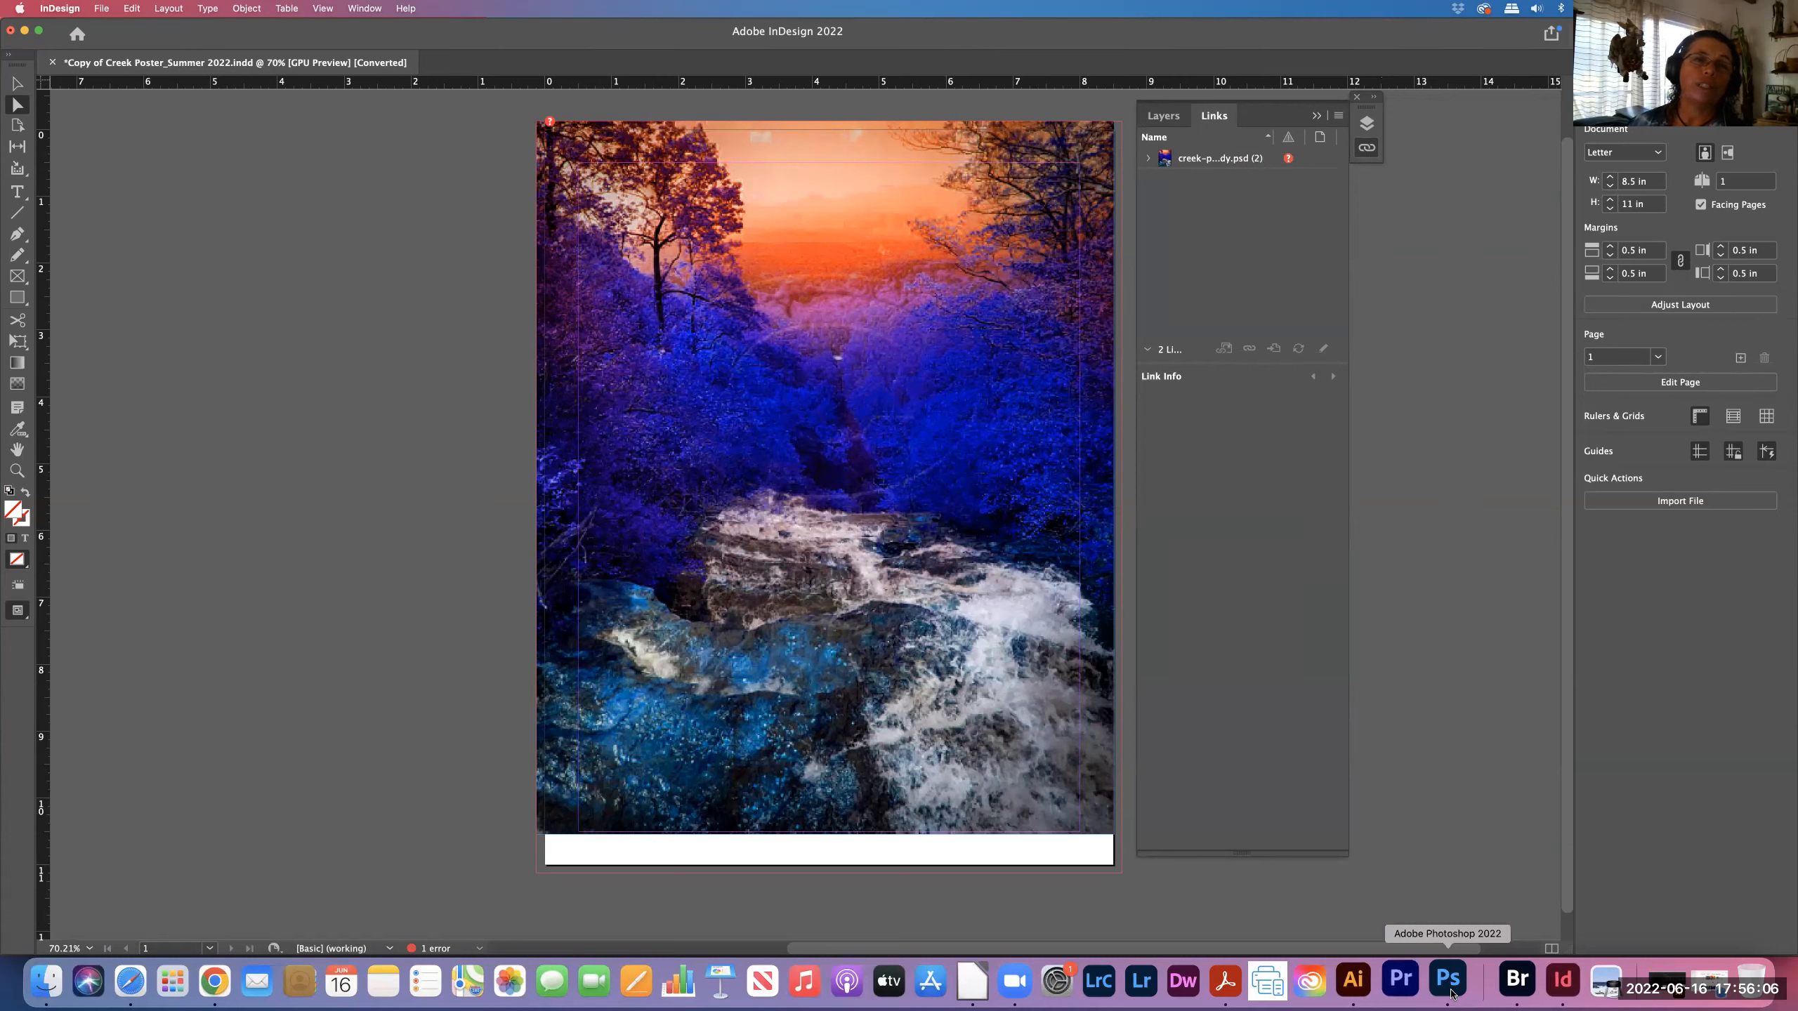
- Switch to Adobe Bridge to look at Creek_875x1175.psd in the class files folder
left_click(1505, 988)
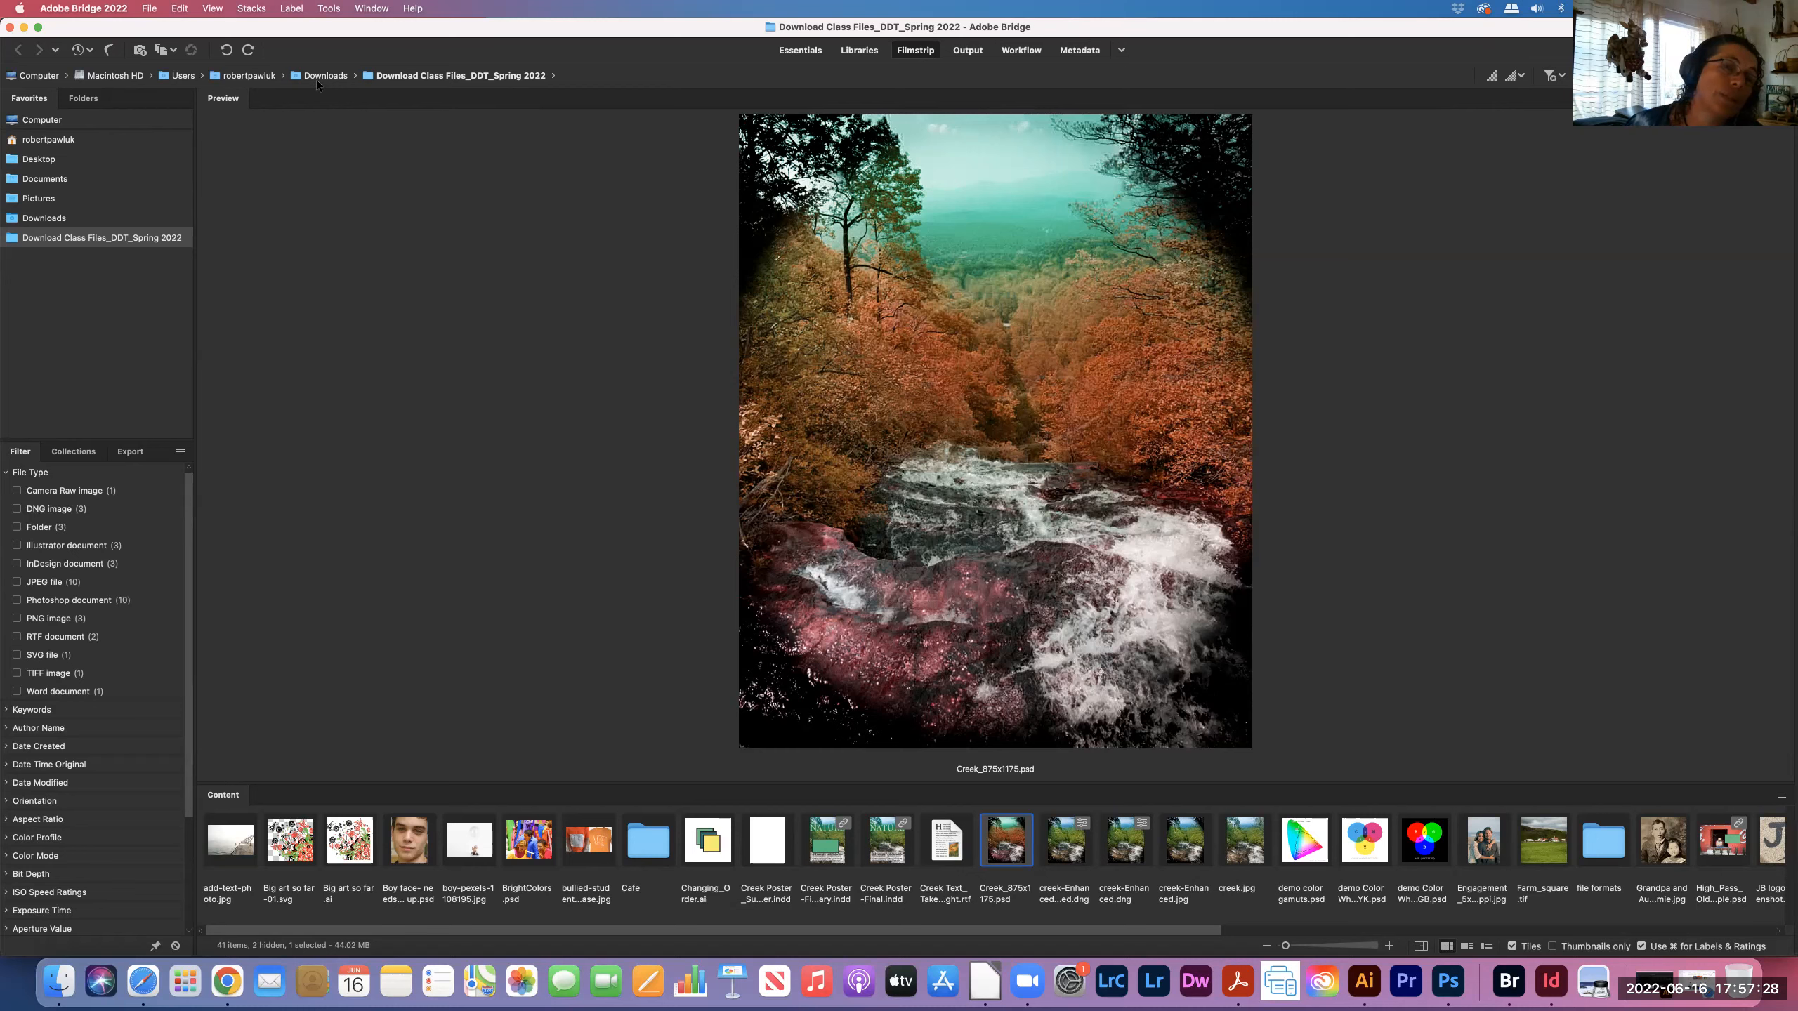
- Return to the Creek poster copy in InDesign
left_click(1551, 987)
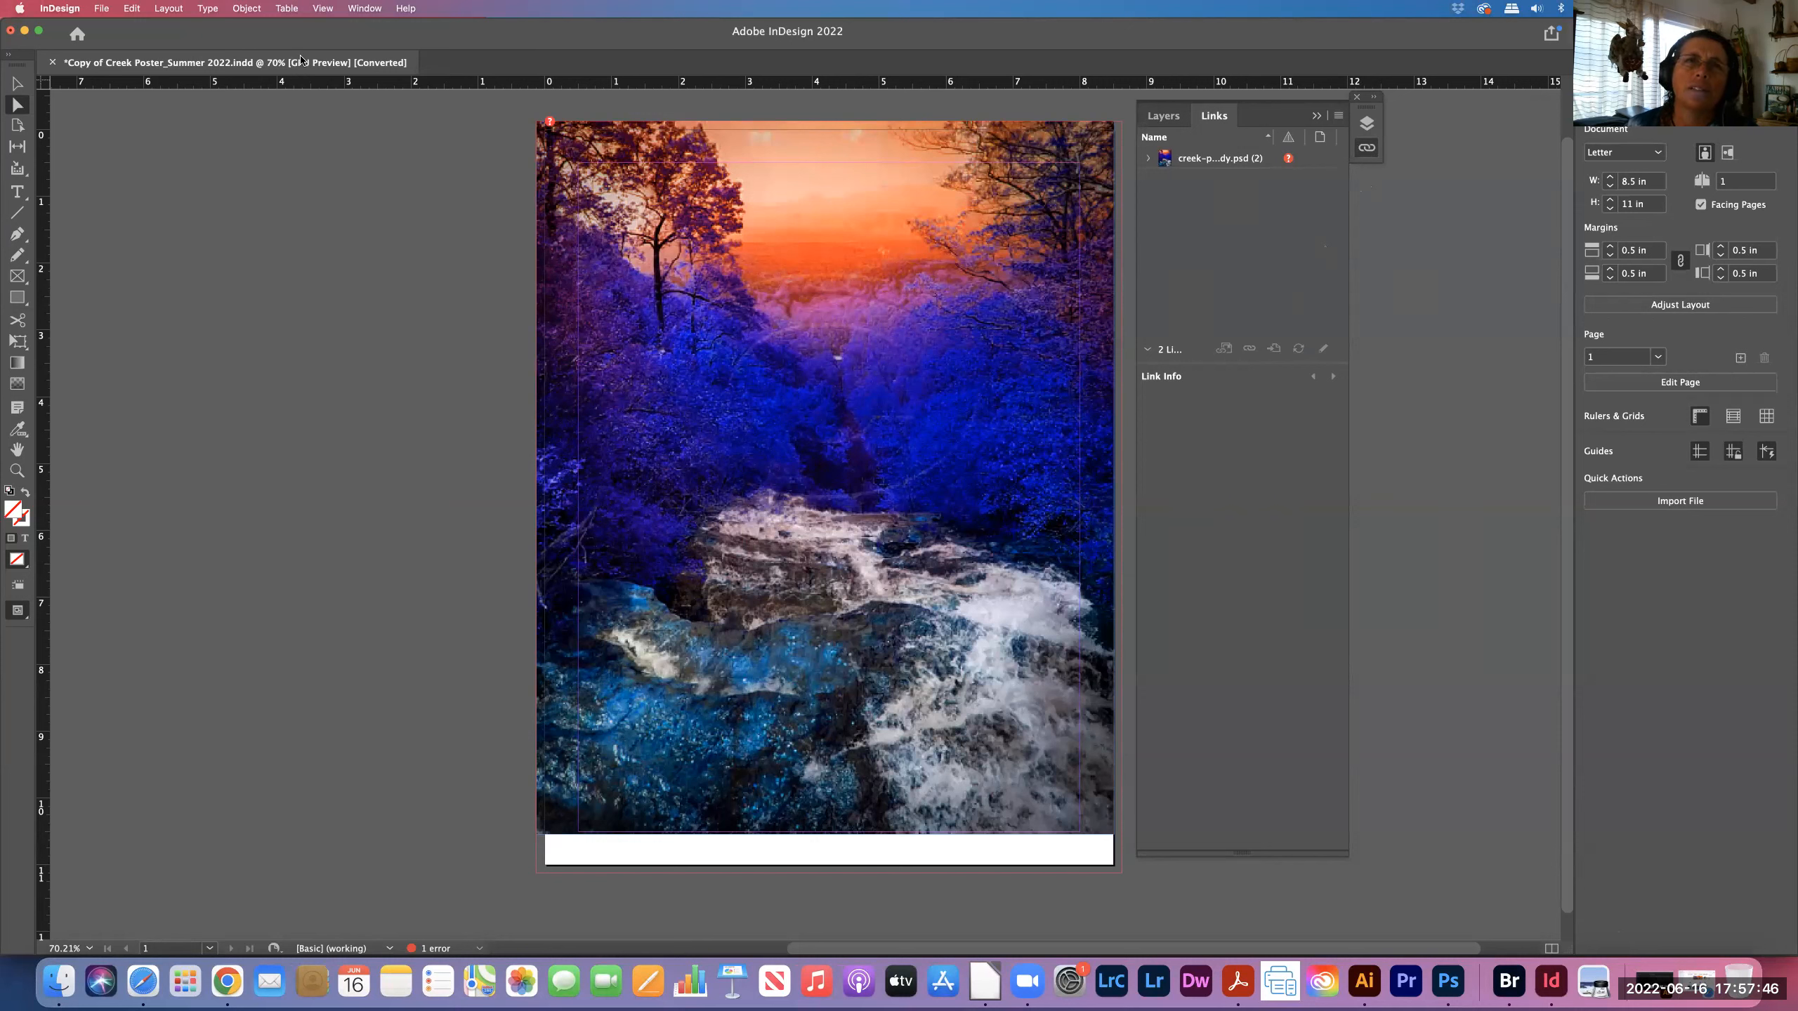
- Expand the creek-poster ready.psd link group and view its first instance's Link Info showing Missing
left_click(550, 125)
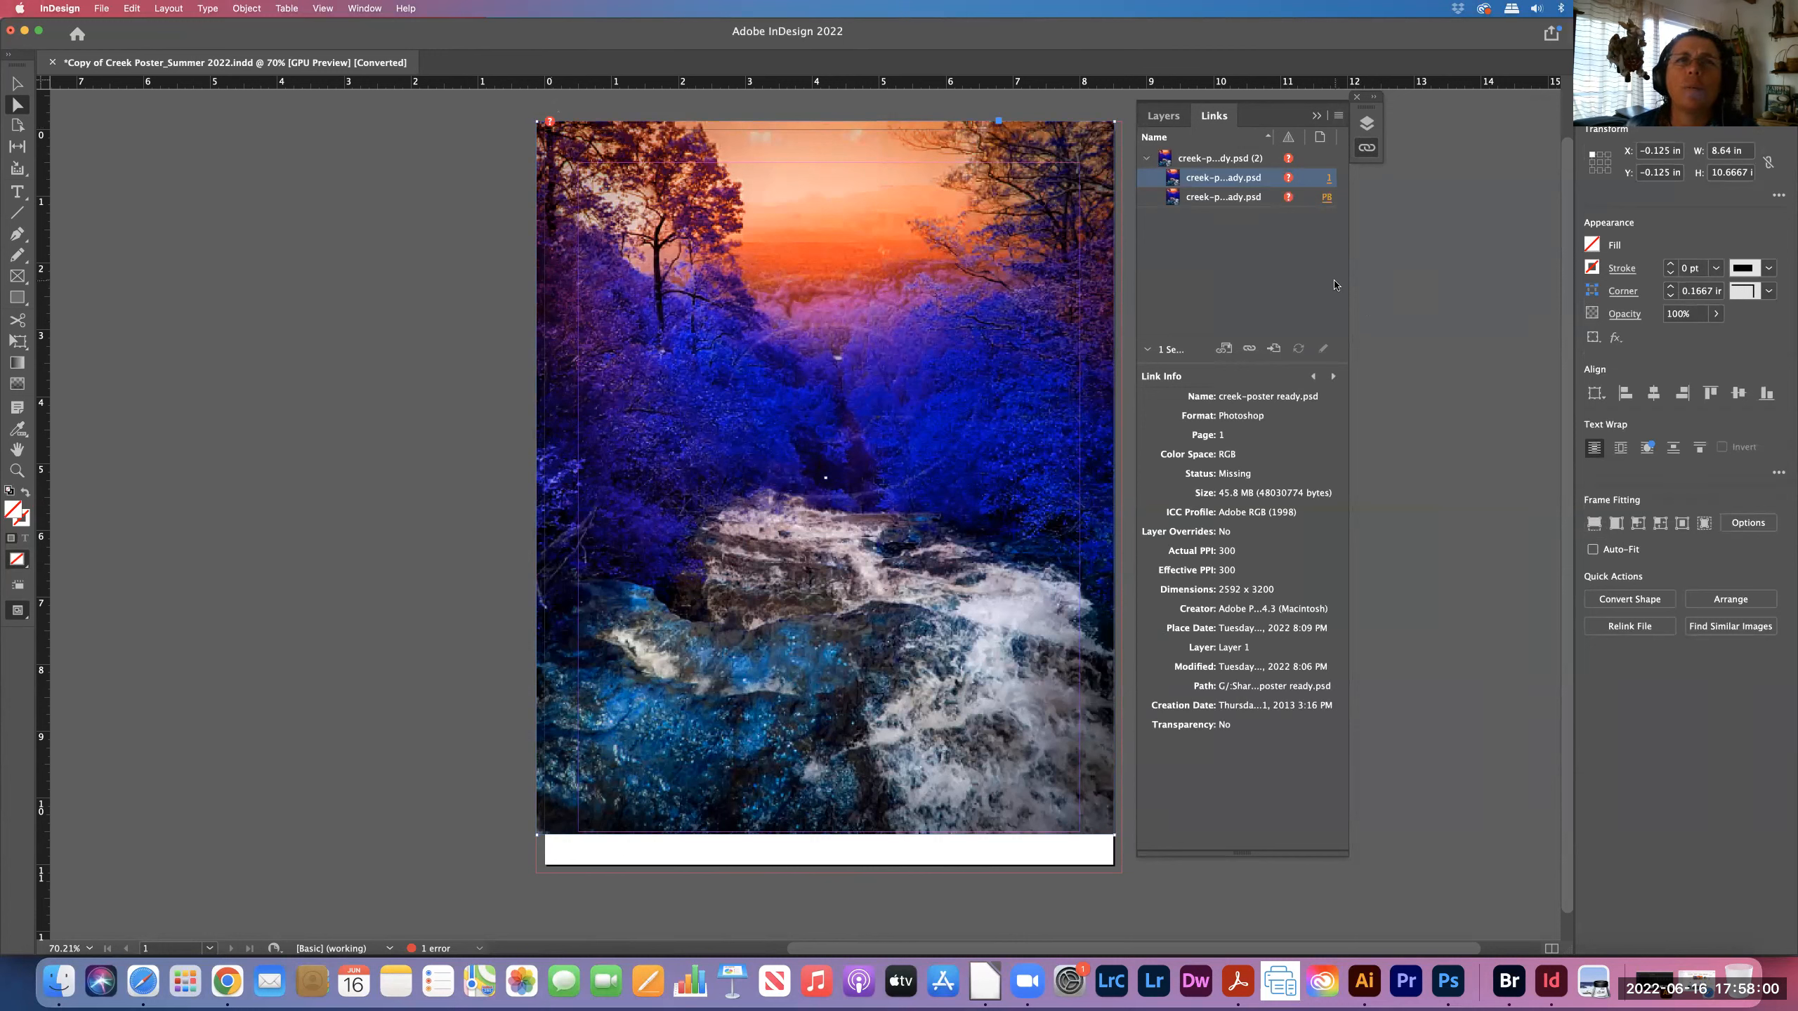
left_click(1288, 162)
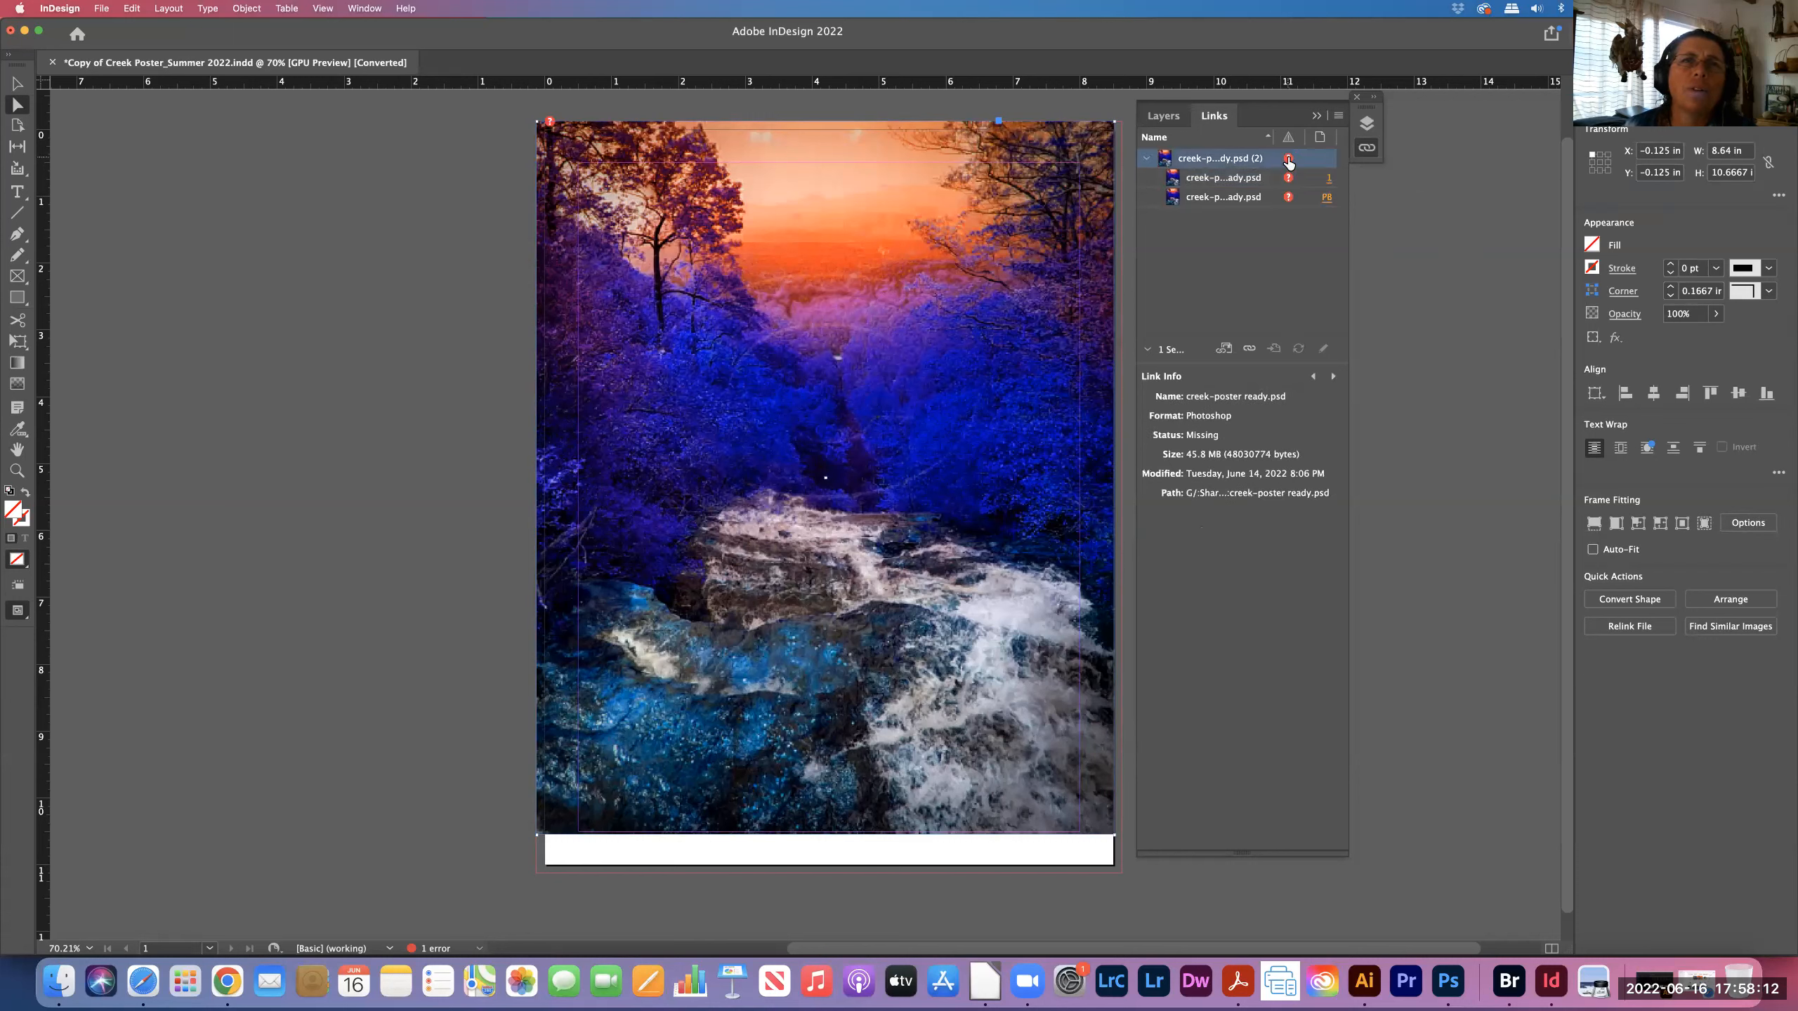
left_click(1288, 181)
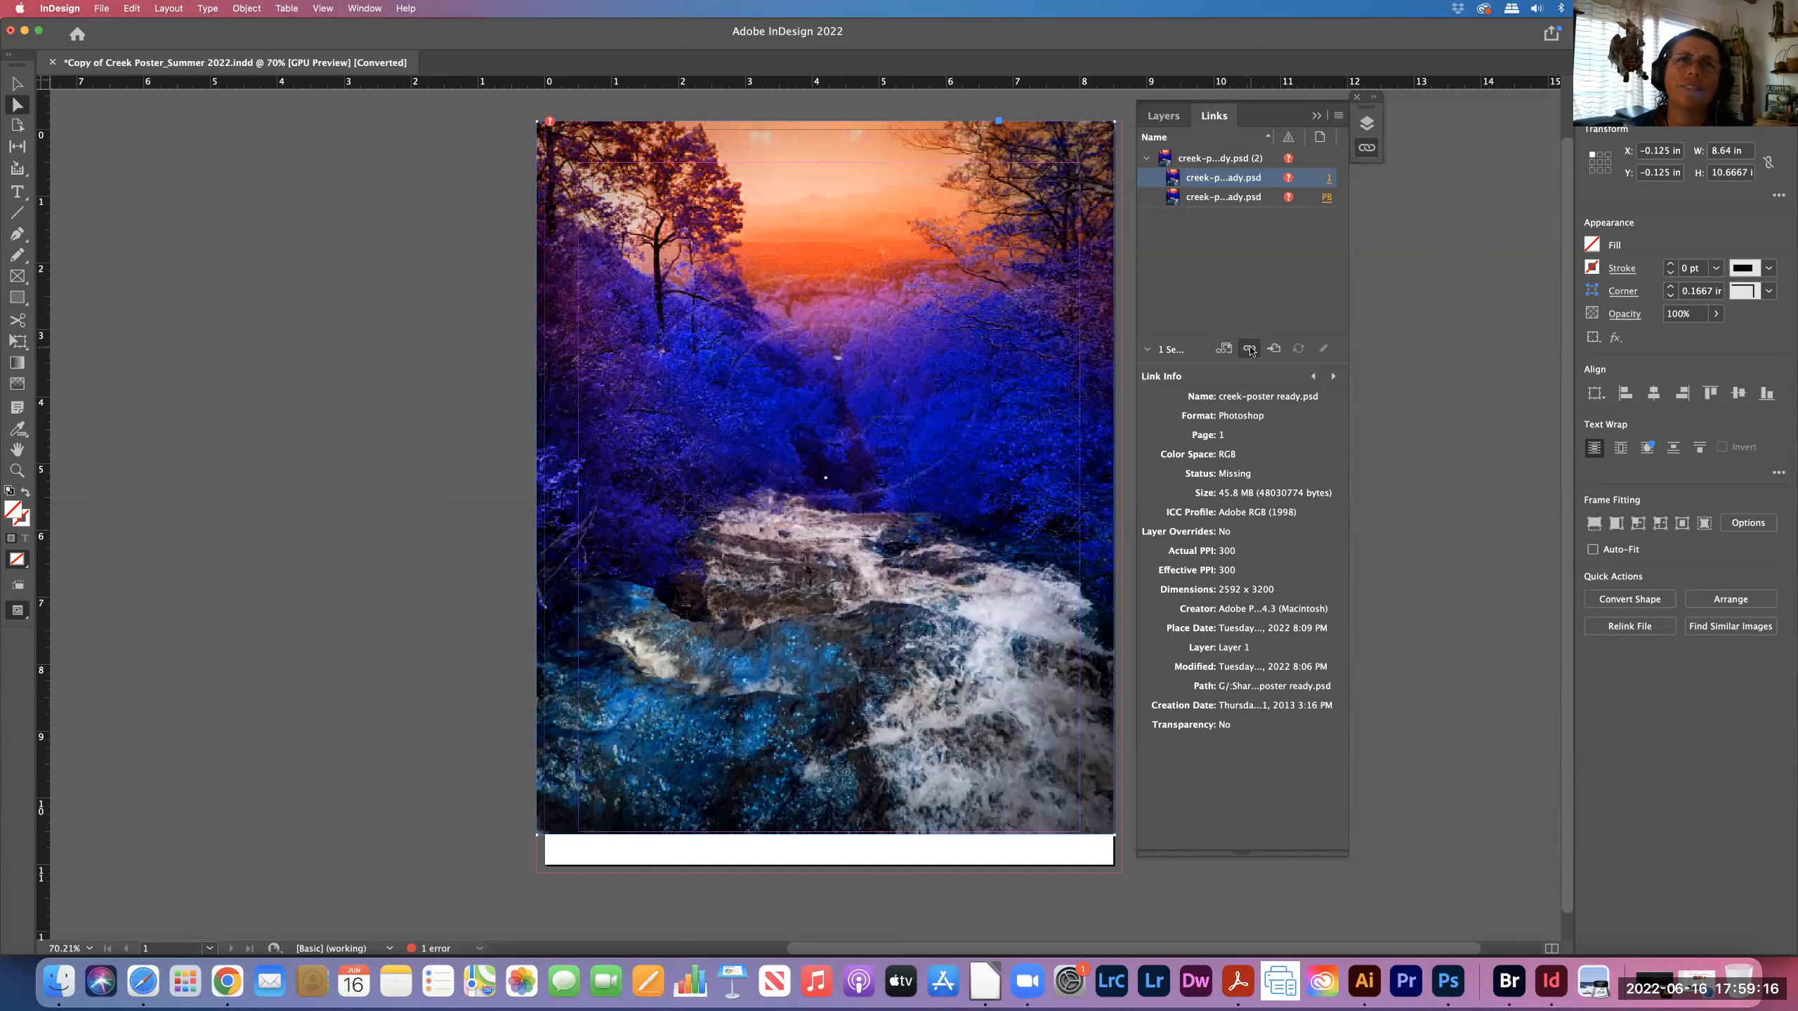
- Start relinking creek-poster ready.psd, allow Documents folder access, and browse to Downloads
left_click(1250, 350)
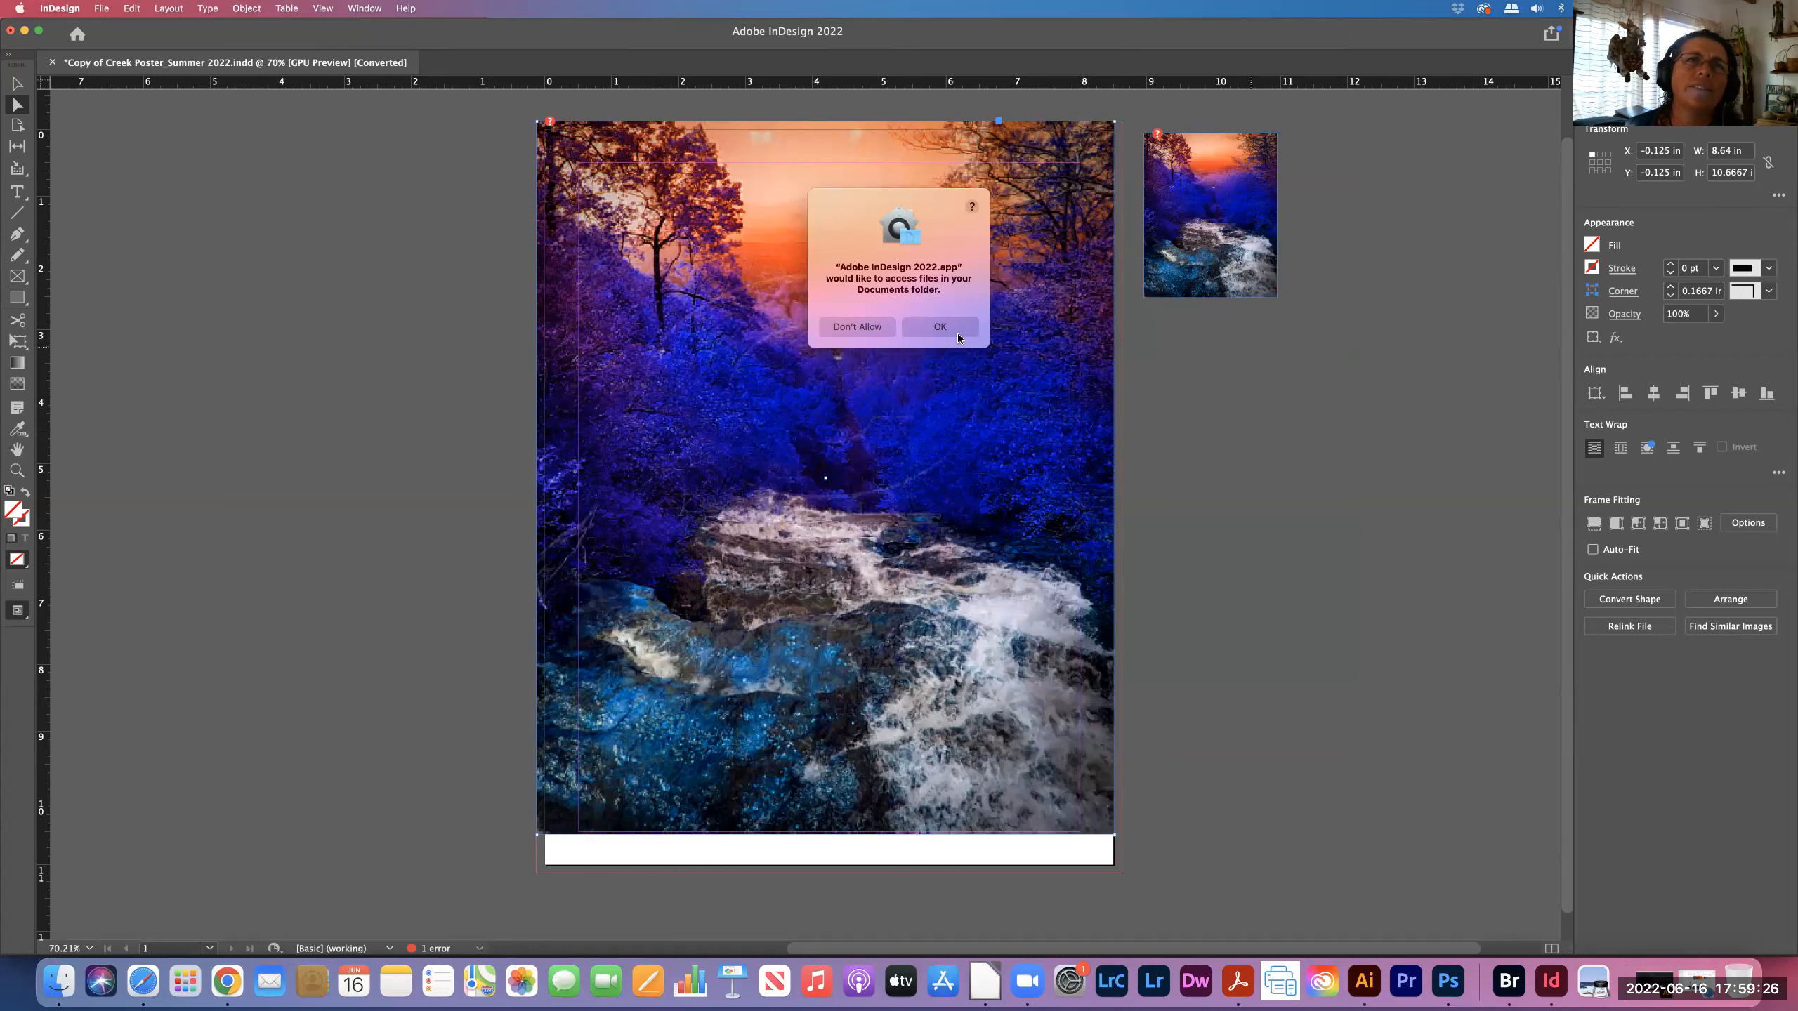
left_click(939, 326)
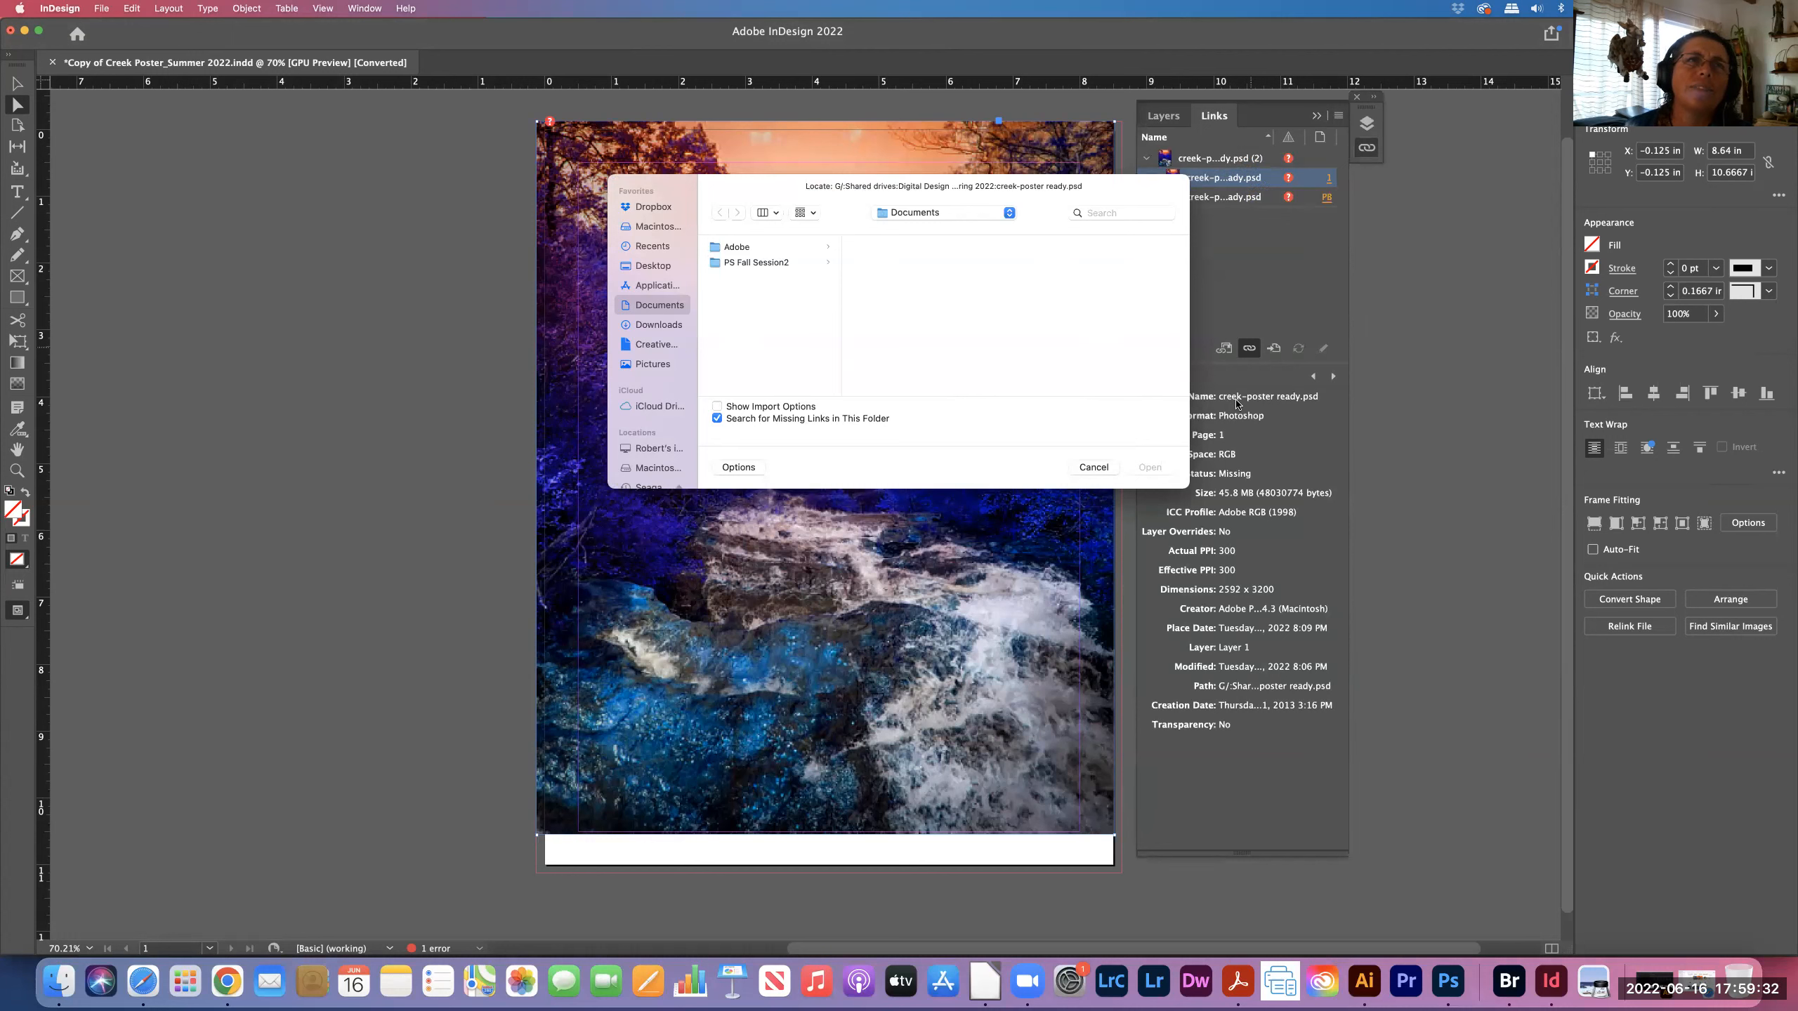
left_click(652, 327)
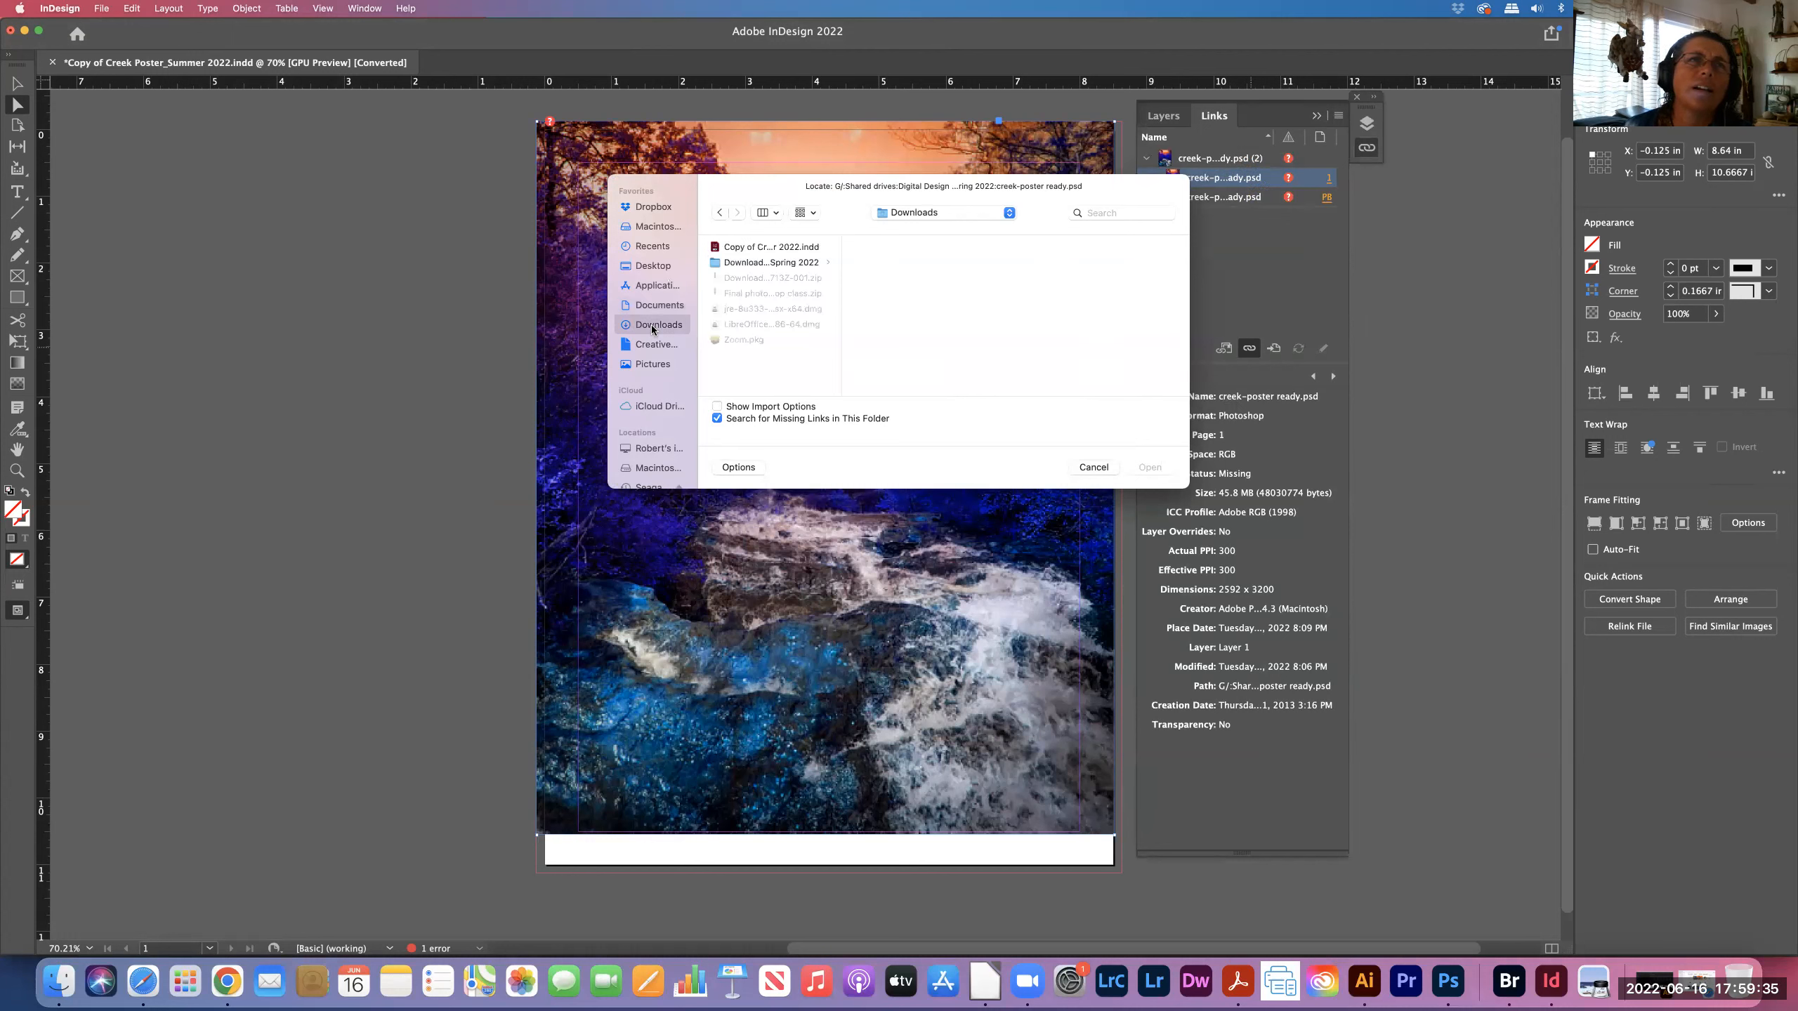
- Open the Download Class Files_DDT_Spring 2022 folder and enlarge the file dialog to list more files
left_click(790, 264)
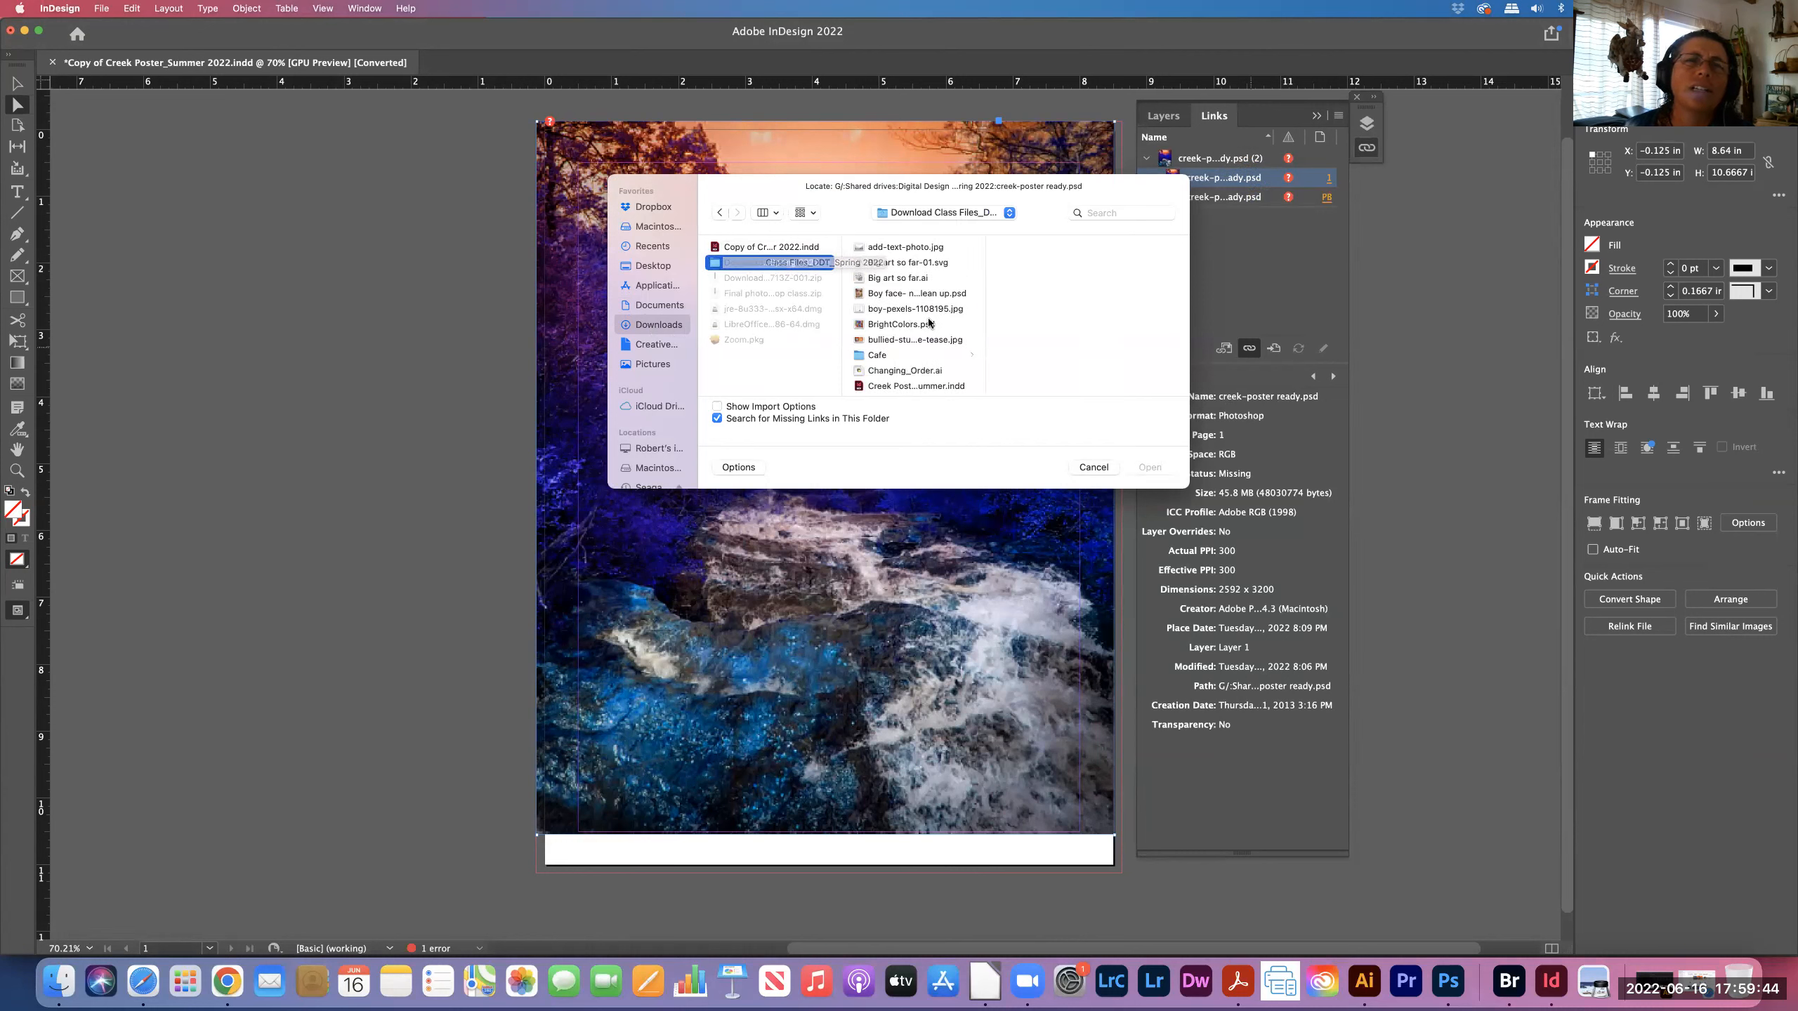
scroll(937, 333, "down", 3)
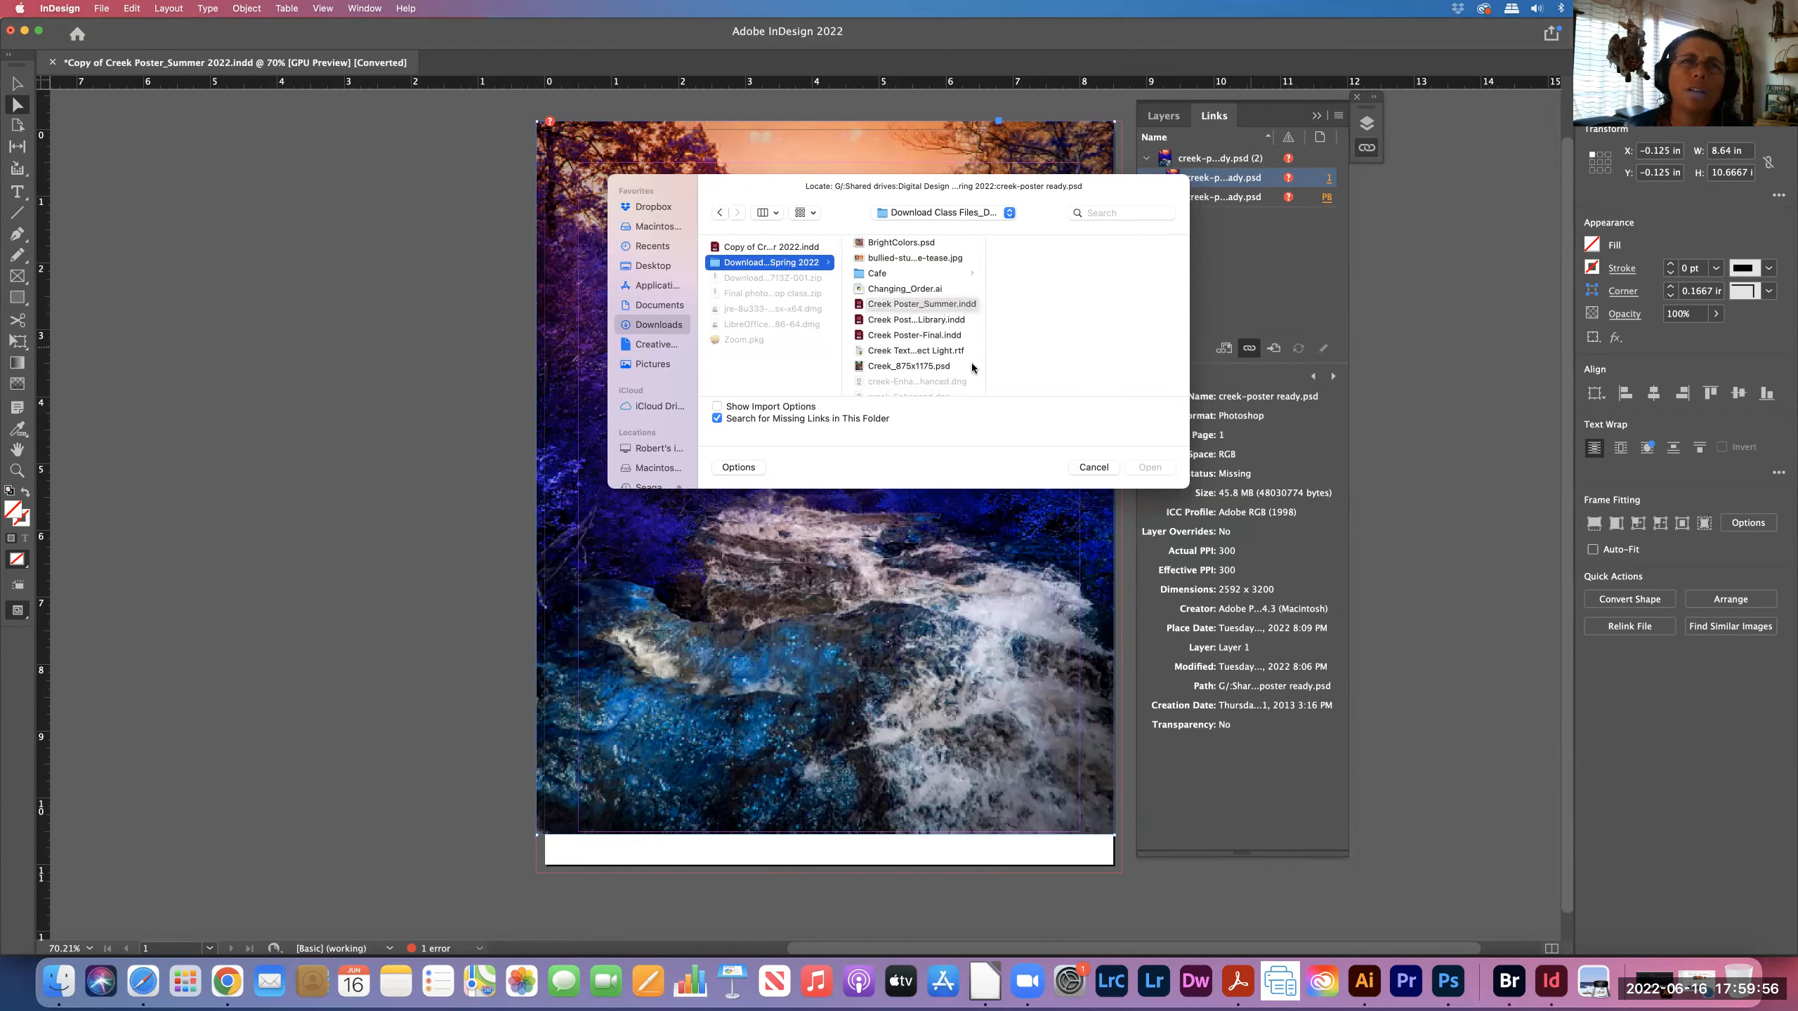
left_click_drag(1186, 486, 1469, 942)
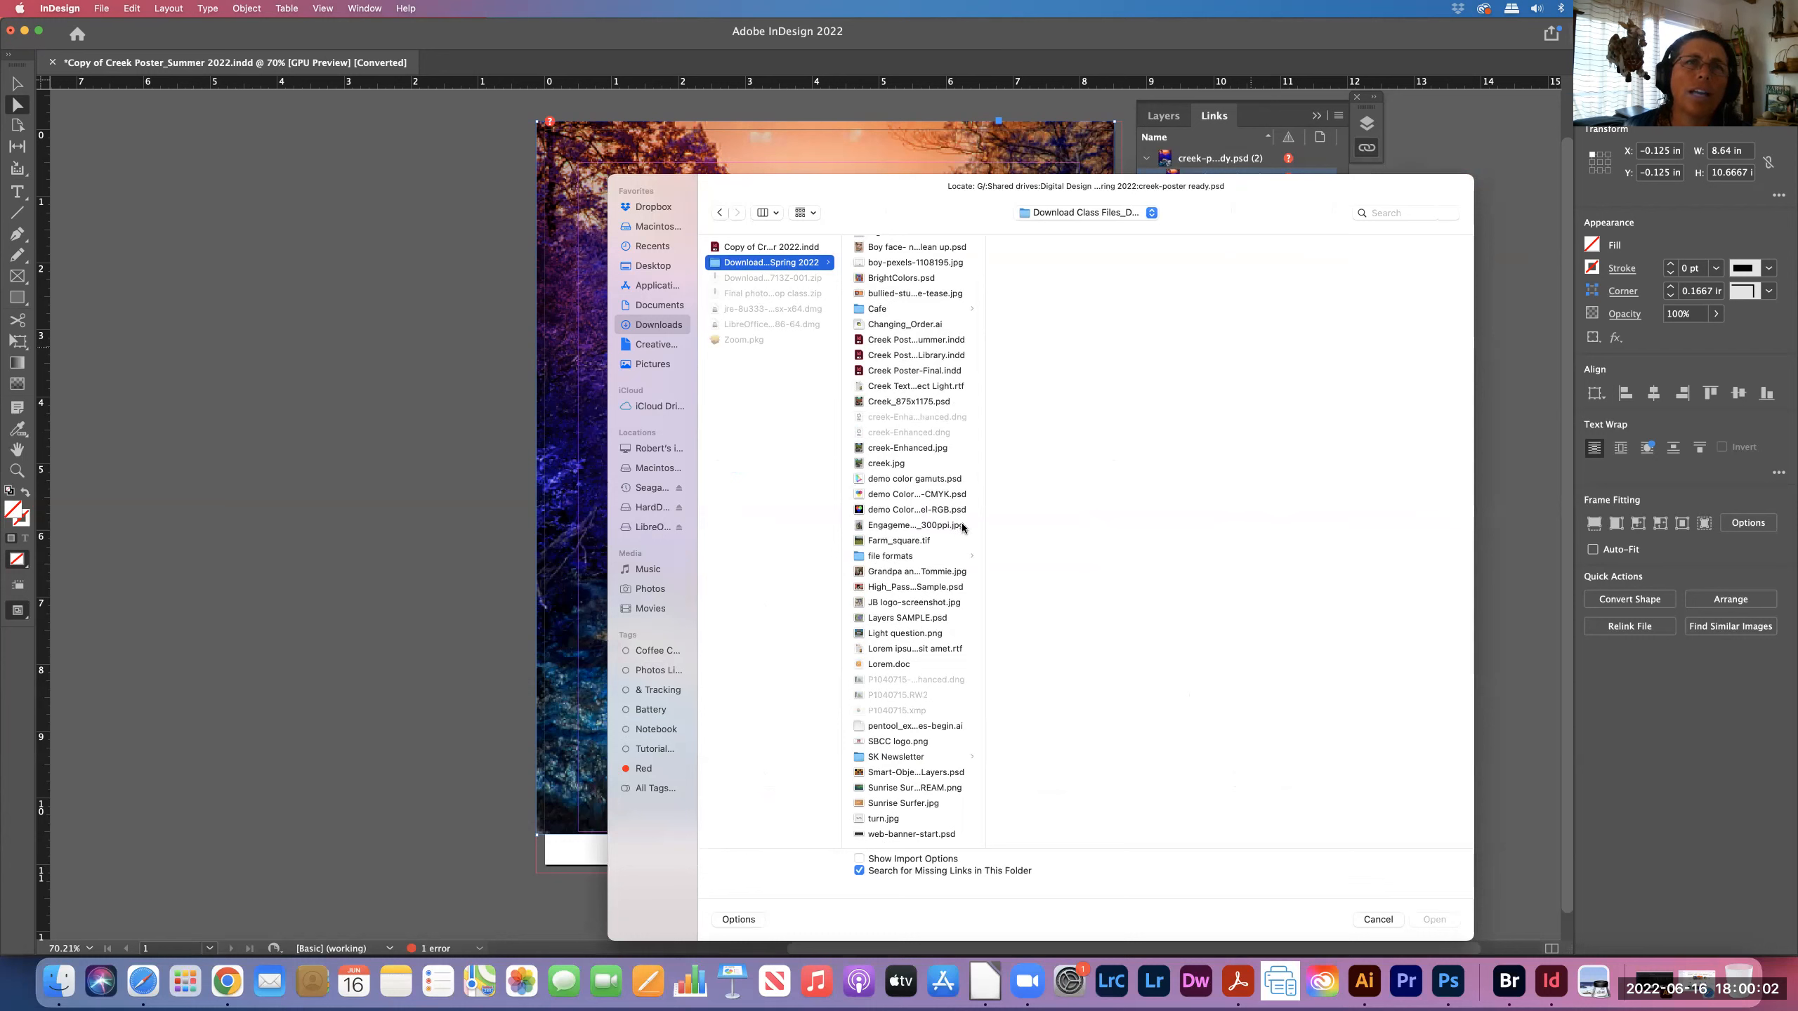
- Relink the missing creek image to Creek_875x1175.psd
left_click_drag(986, 524, 1257, 559)
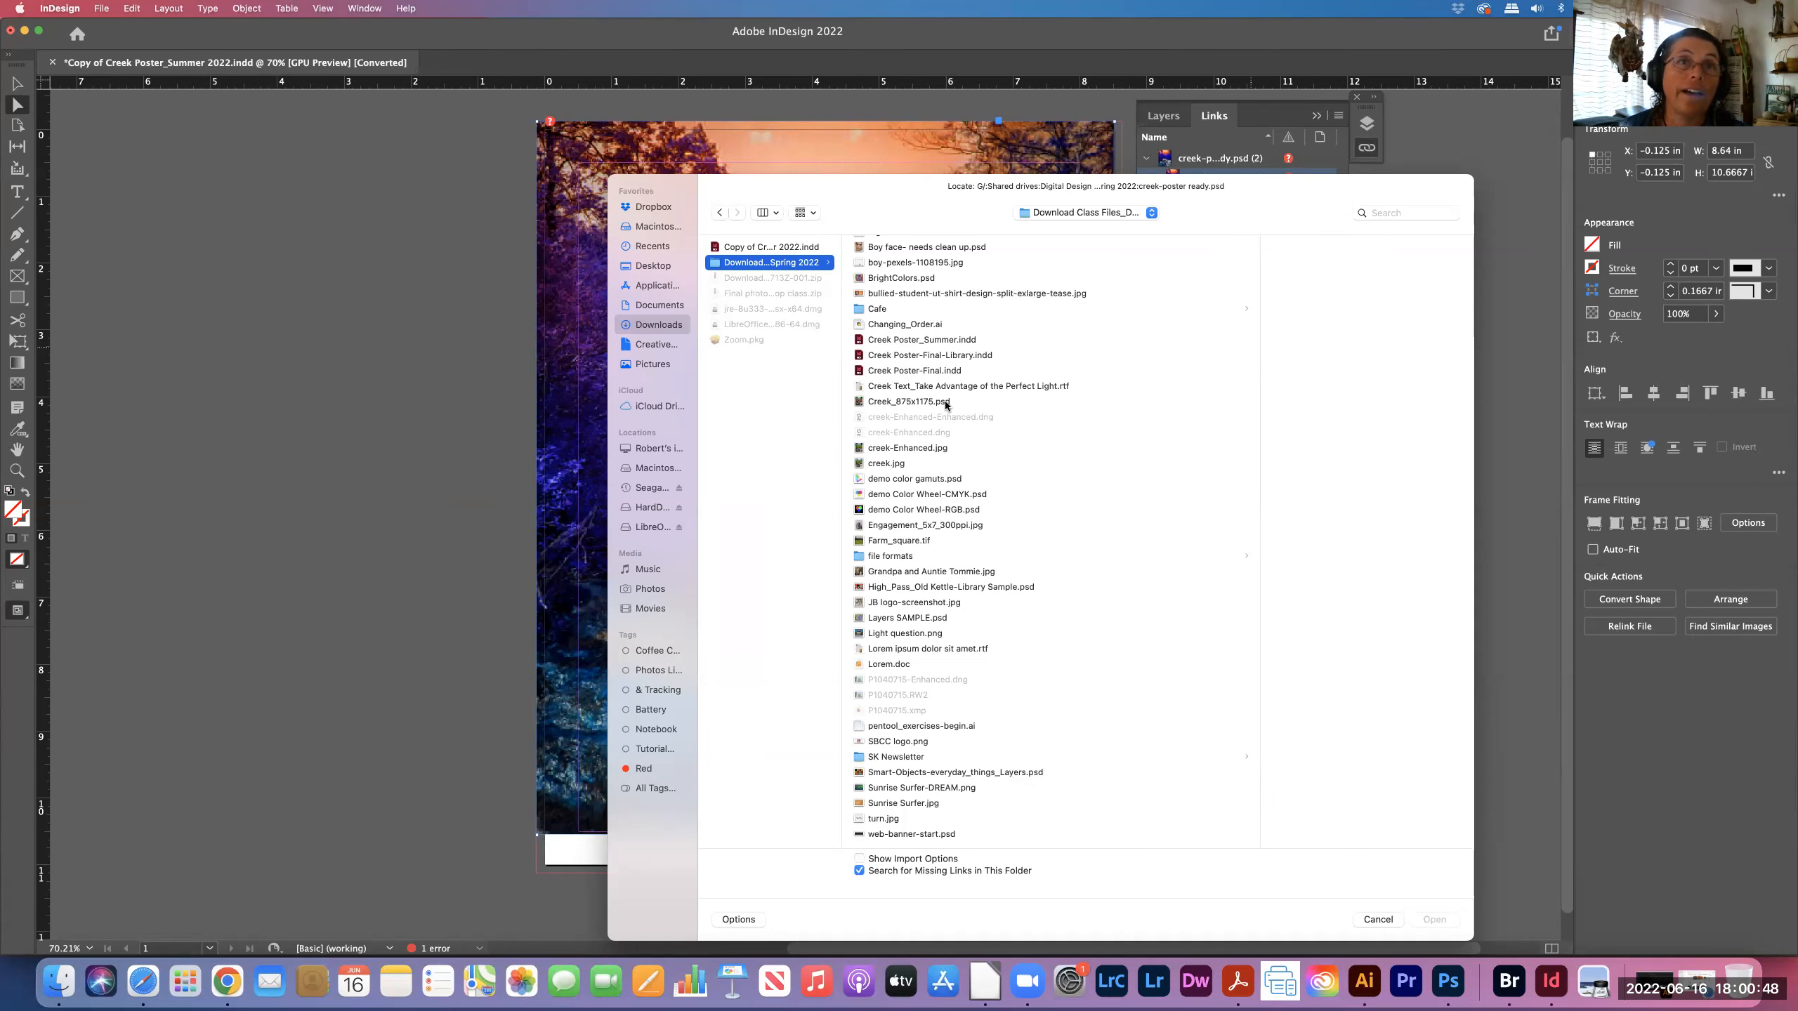
left_click(944, 401)
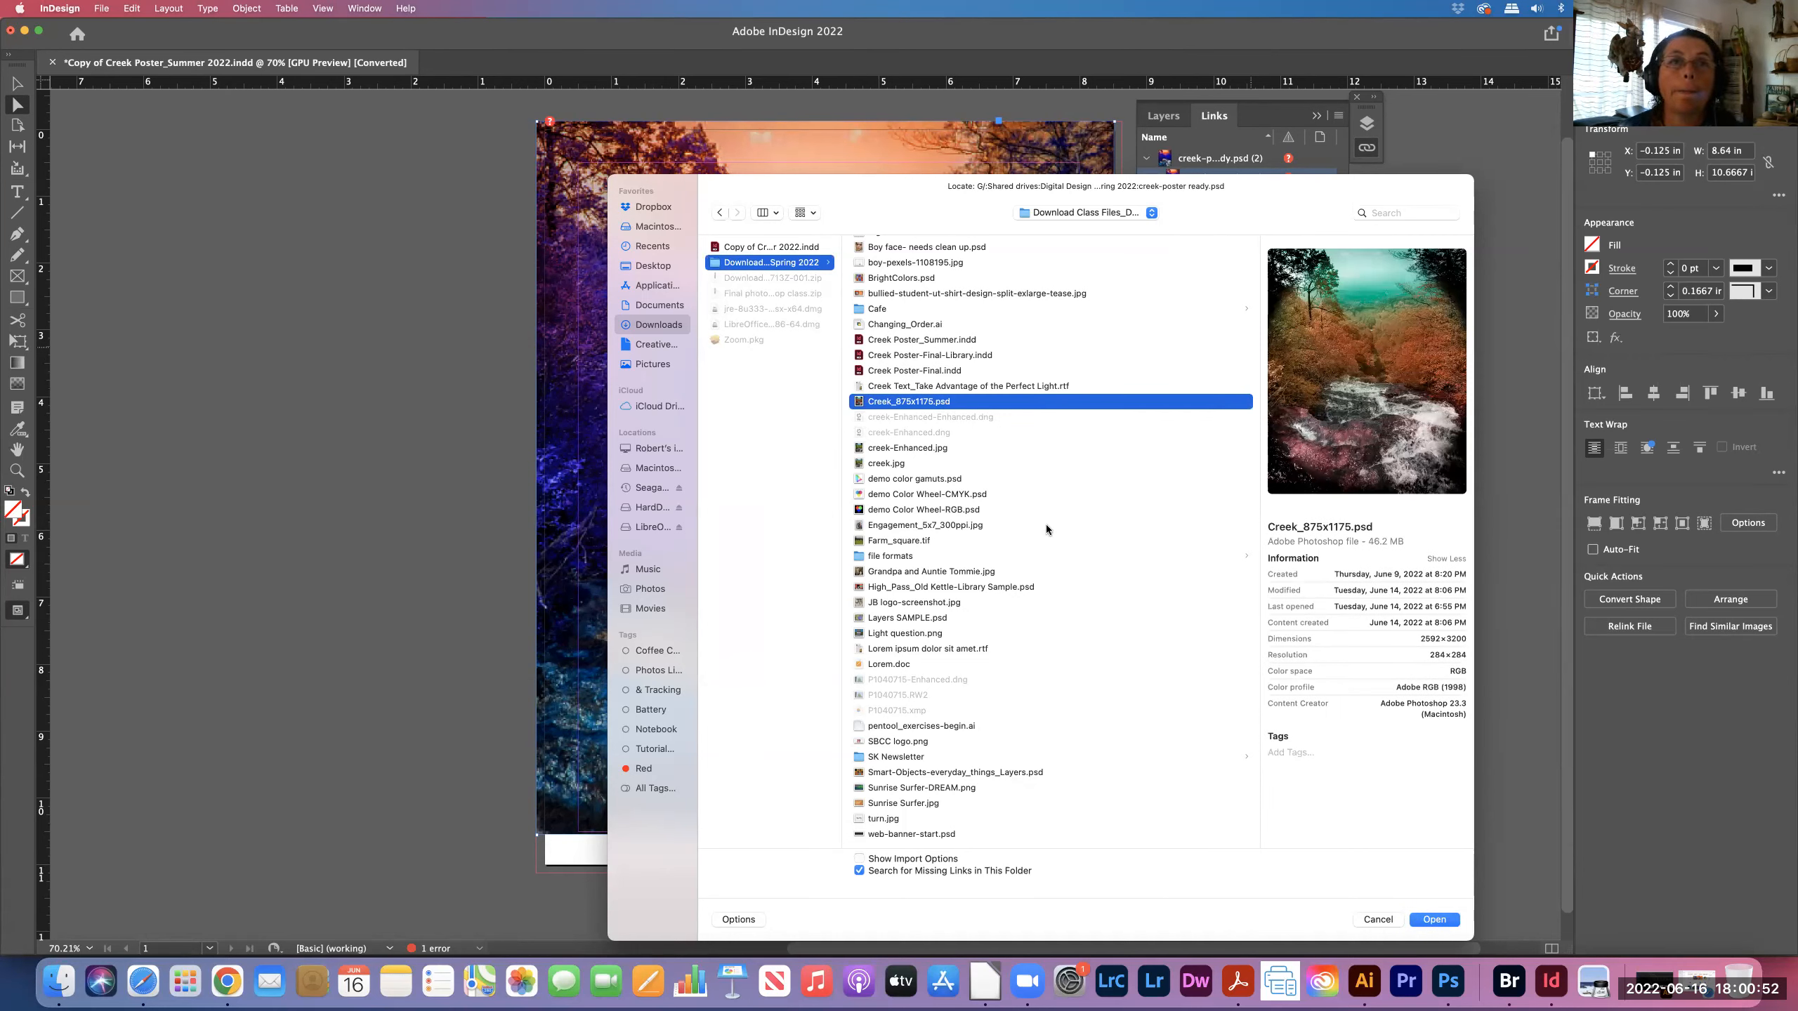
left_click(1435, 919)
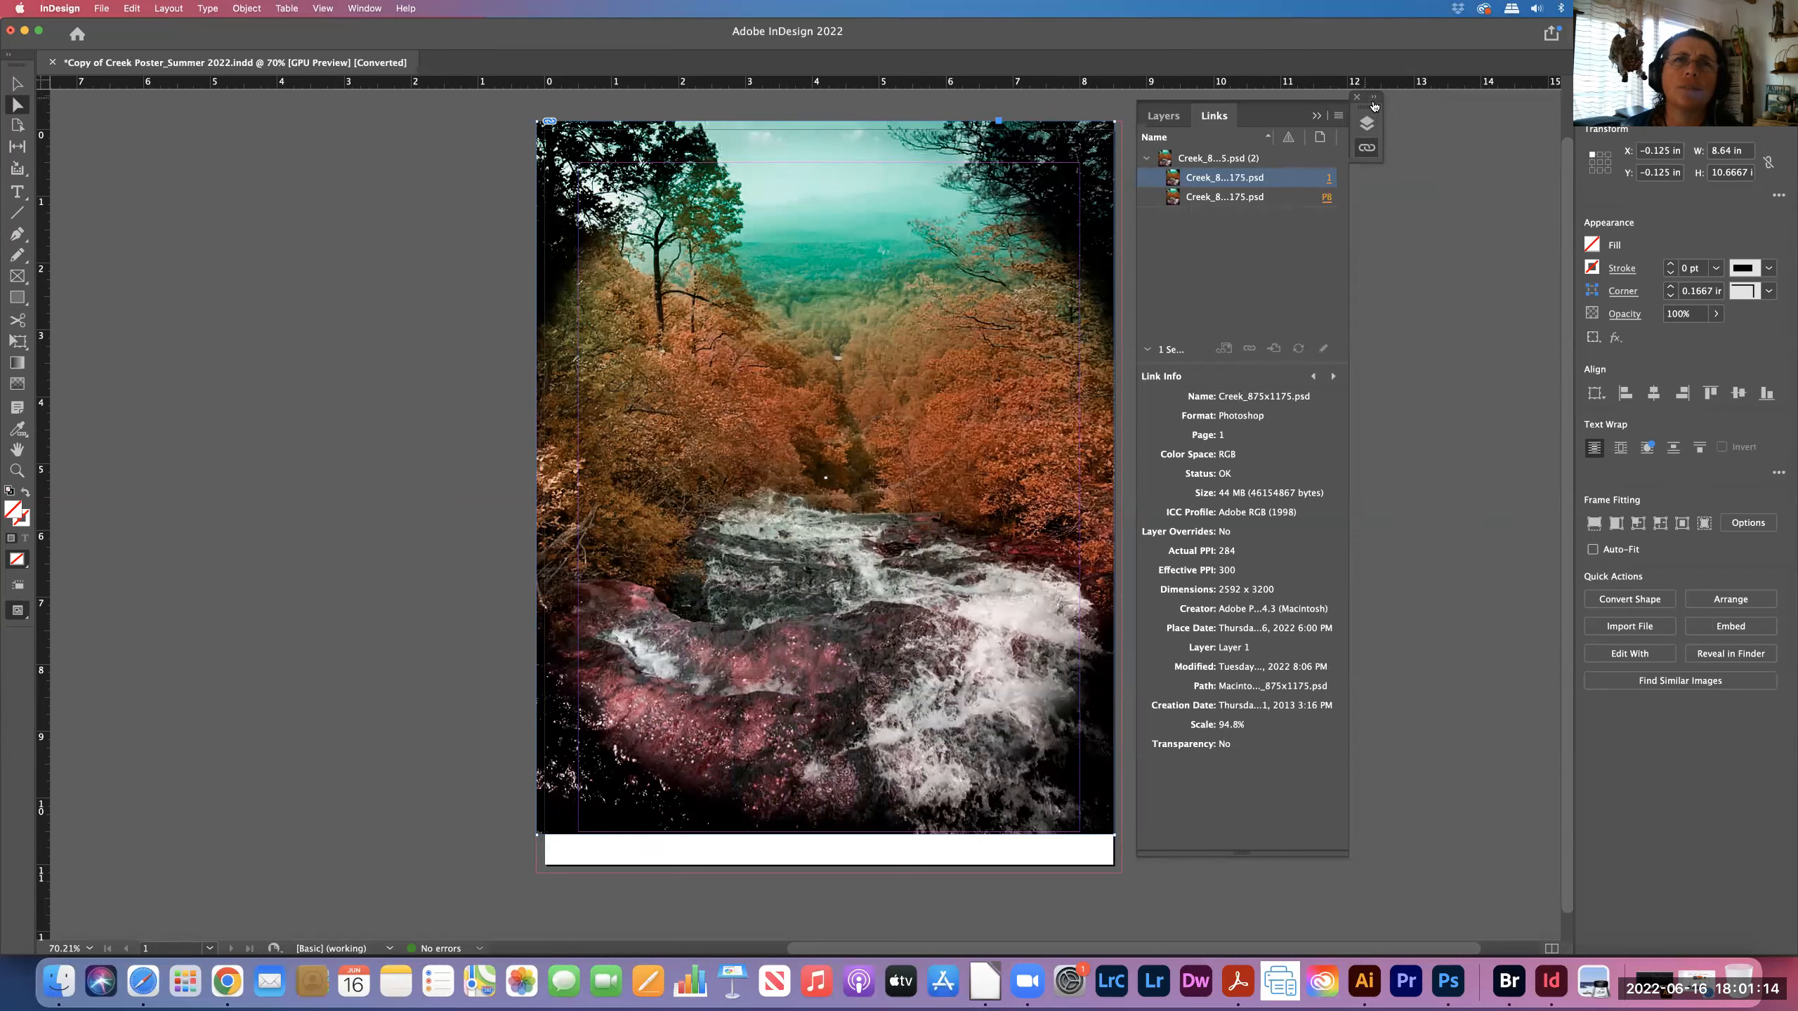
- Collapse the Links panel to show the relinked poster and the pasteboard creek image
left_click(1367, 151)
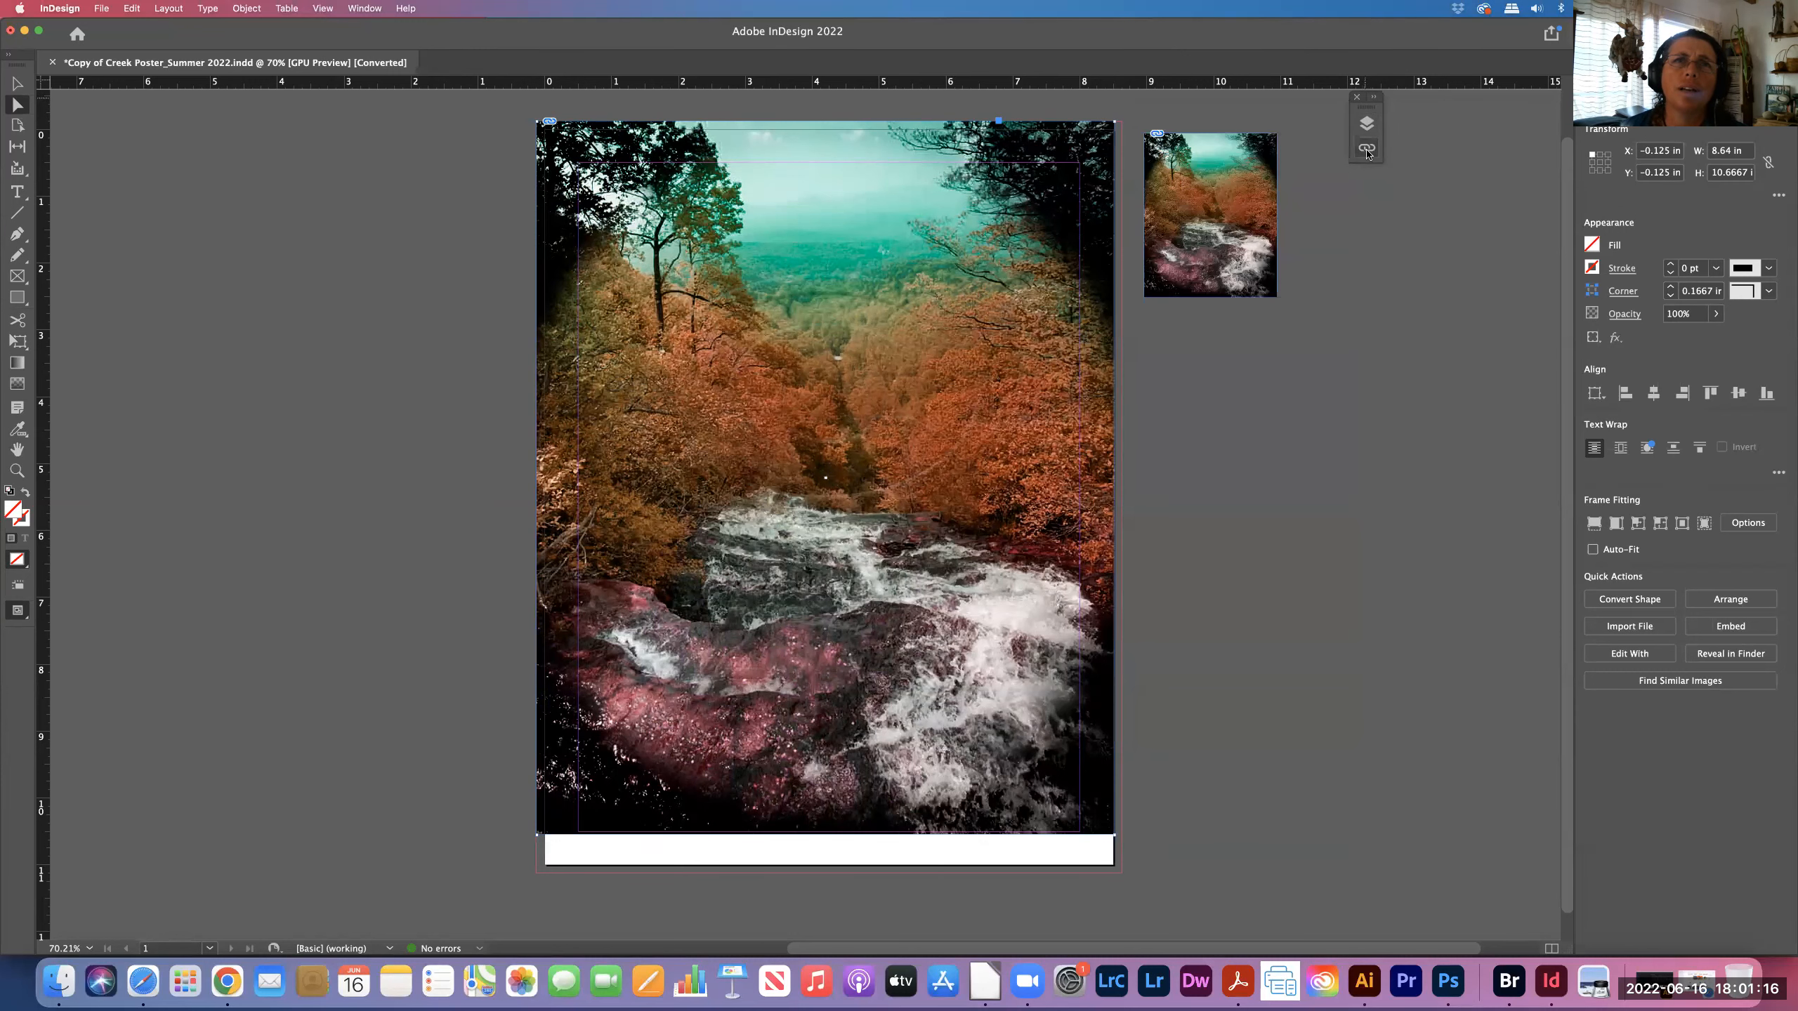
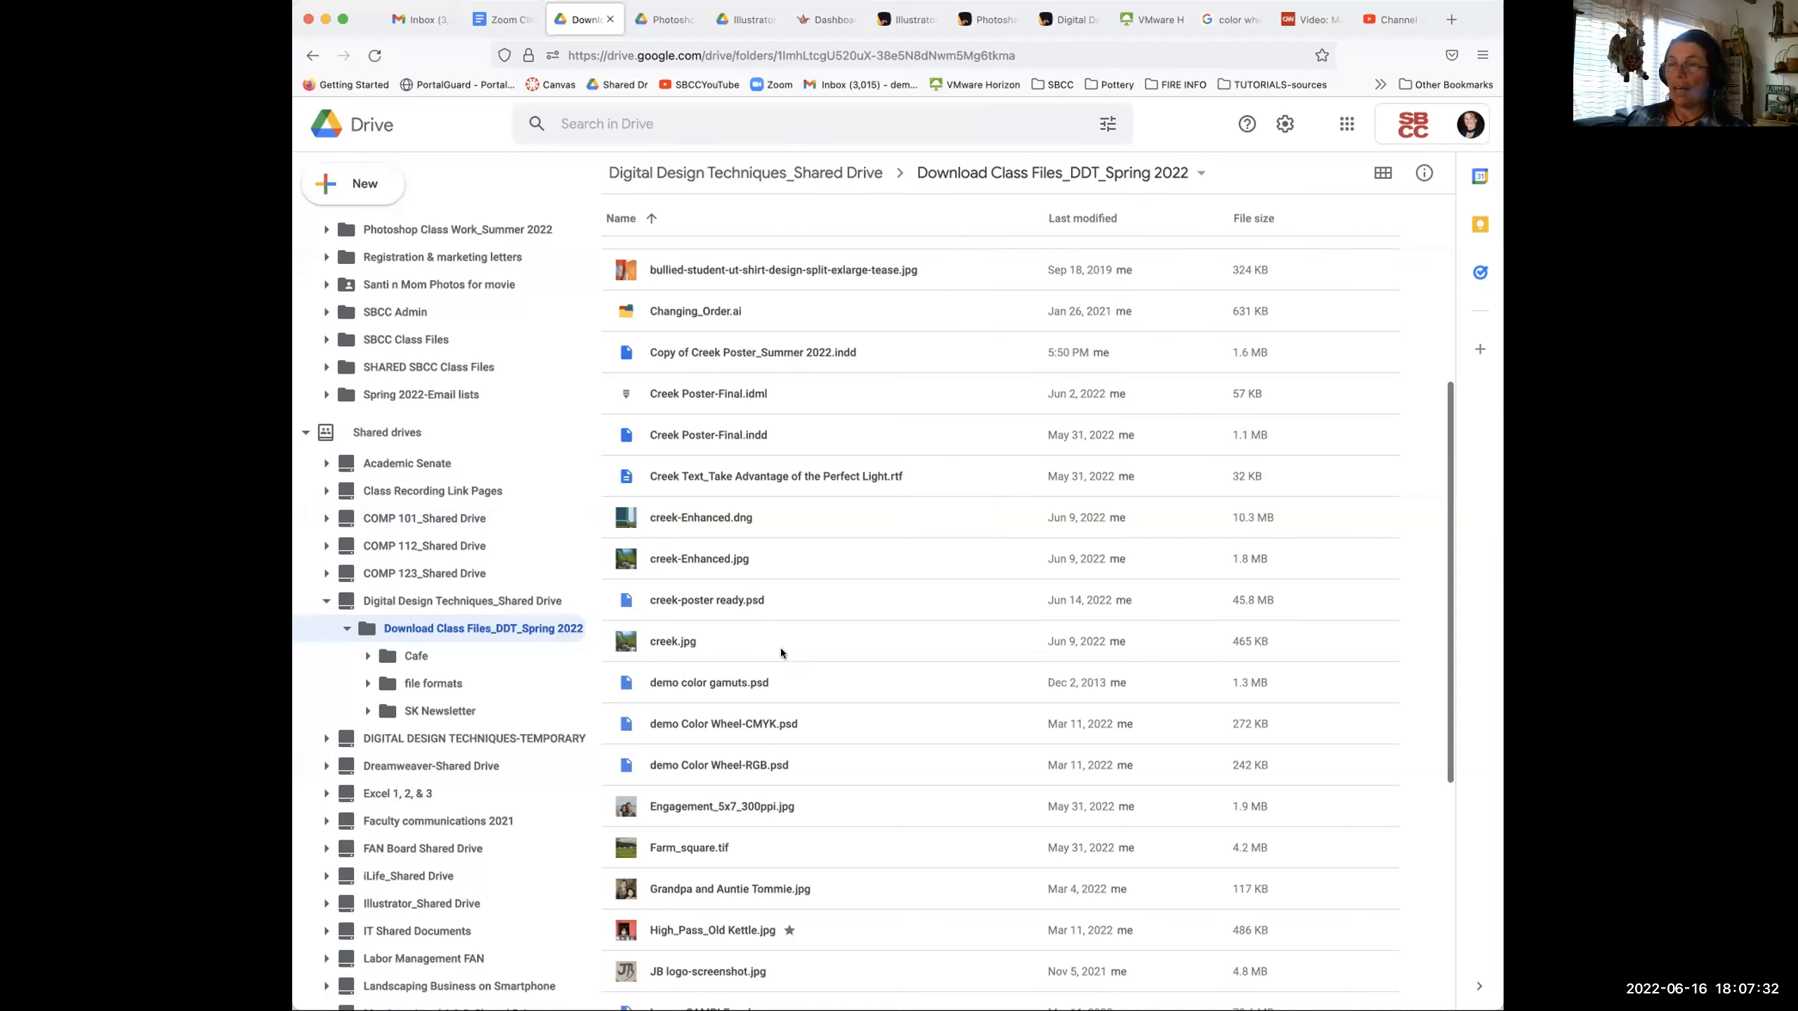
- Deselect the InDesign image frame and bring up Adobe Bridge on the Digital Design Techniques_Summer 1 2020 folder
left_click(1151, 19)
left_click(1026, 914)
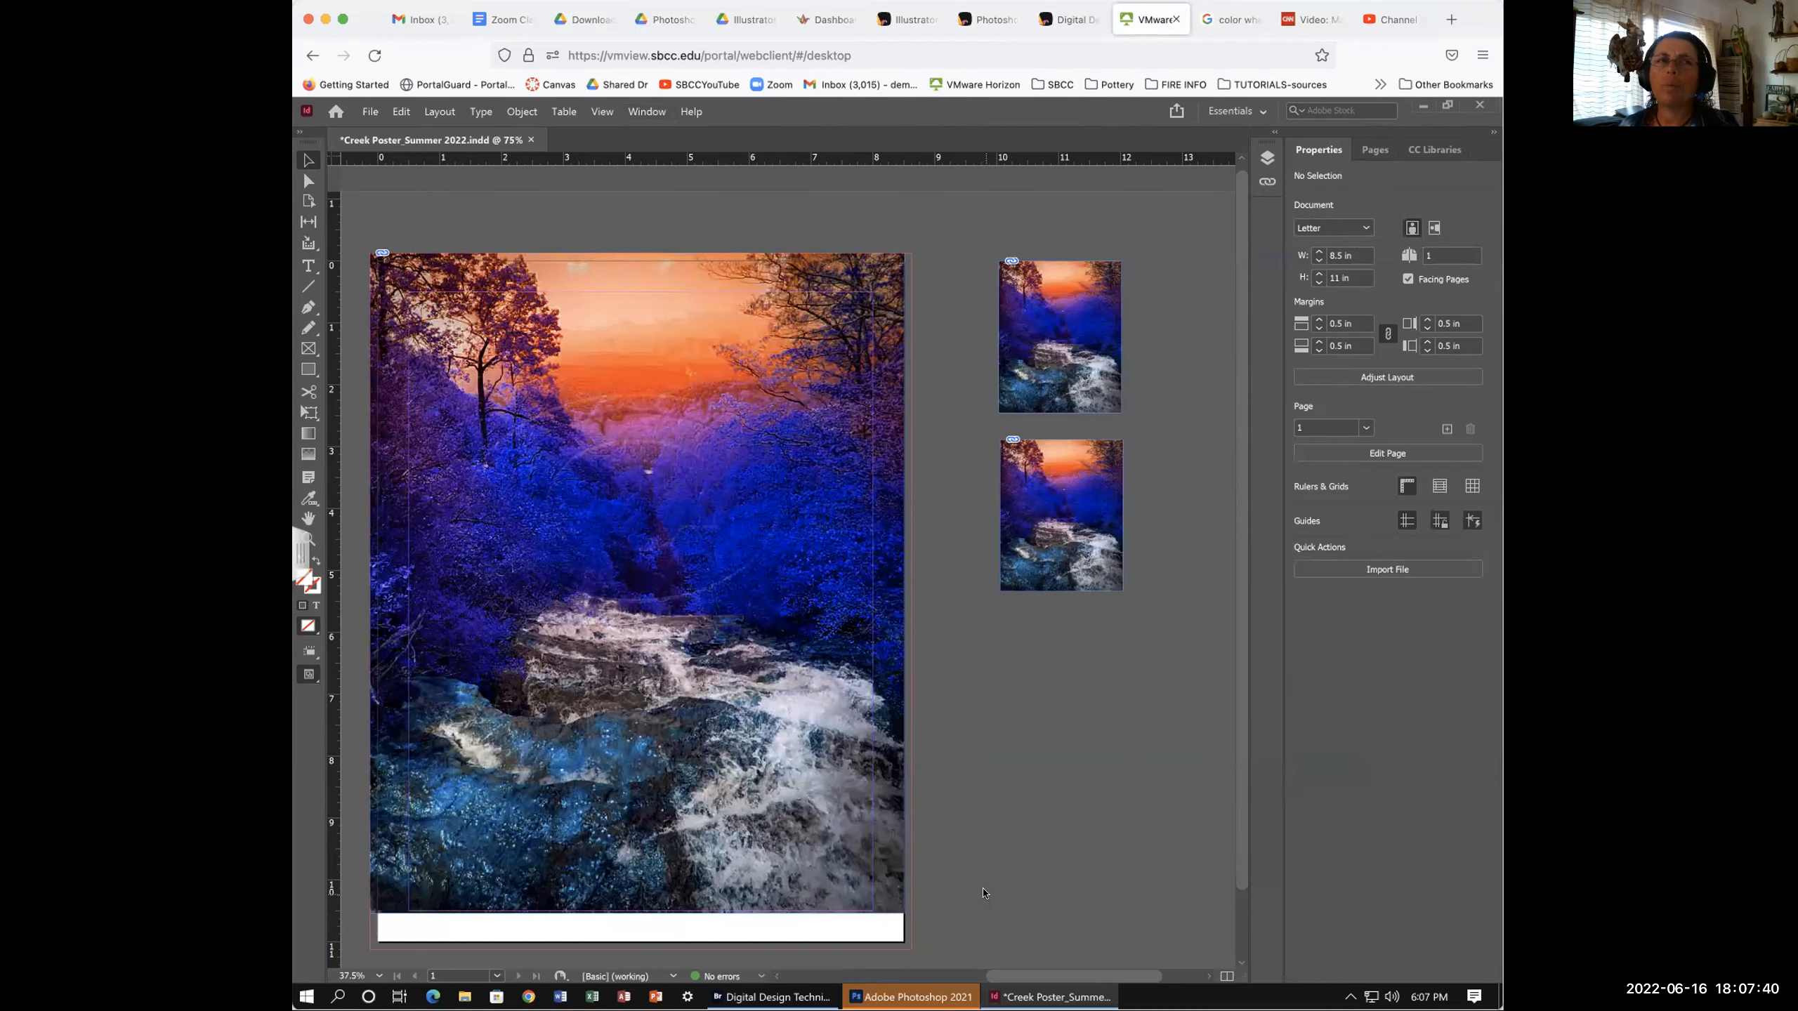
left_click(756, 996)
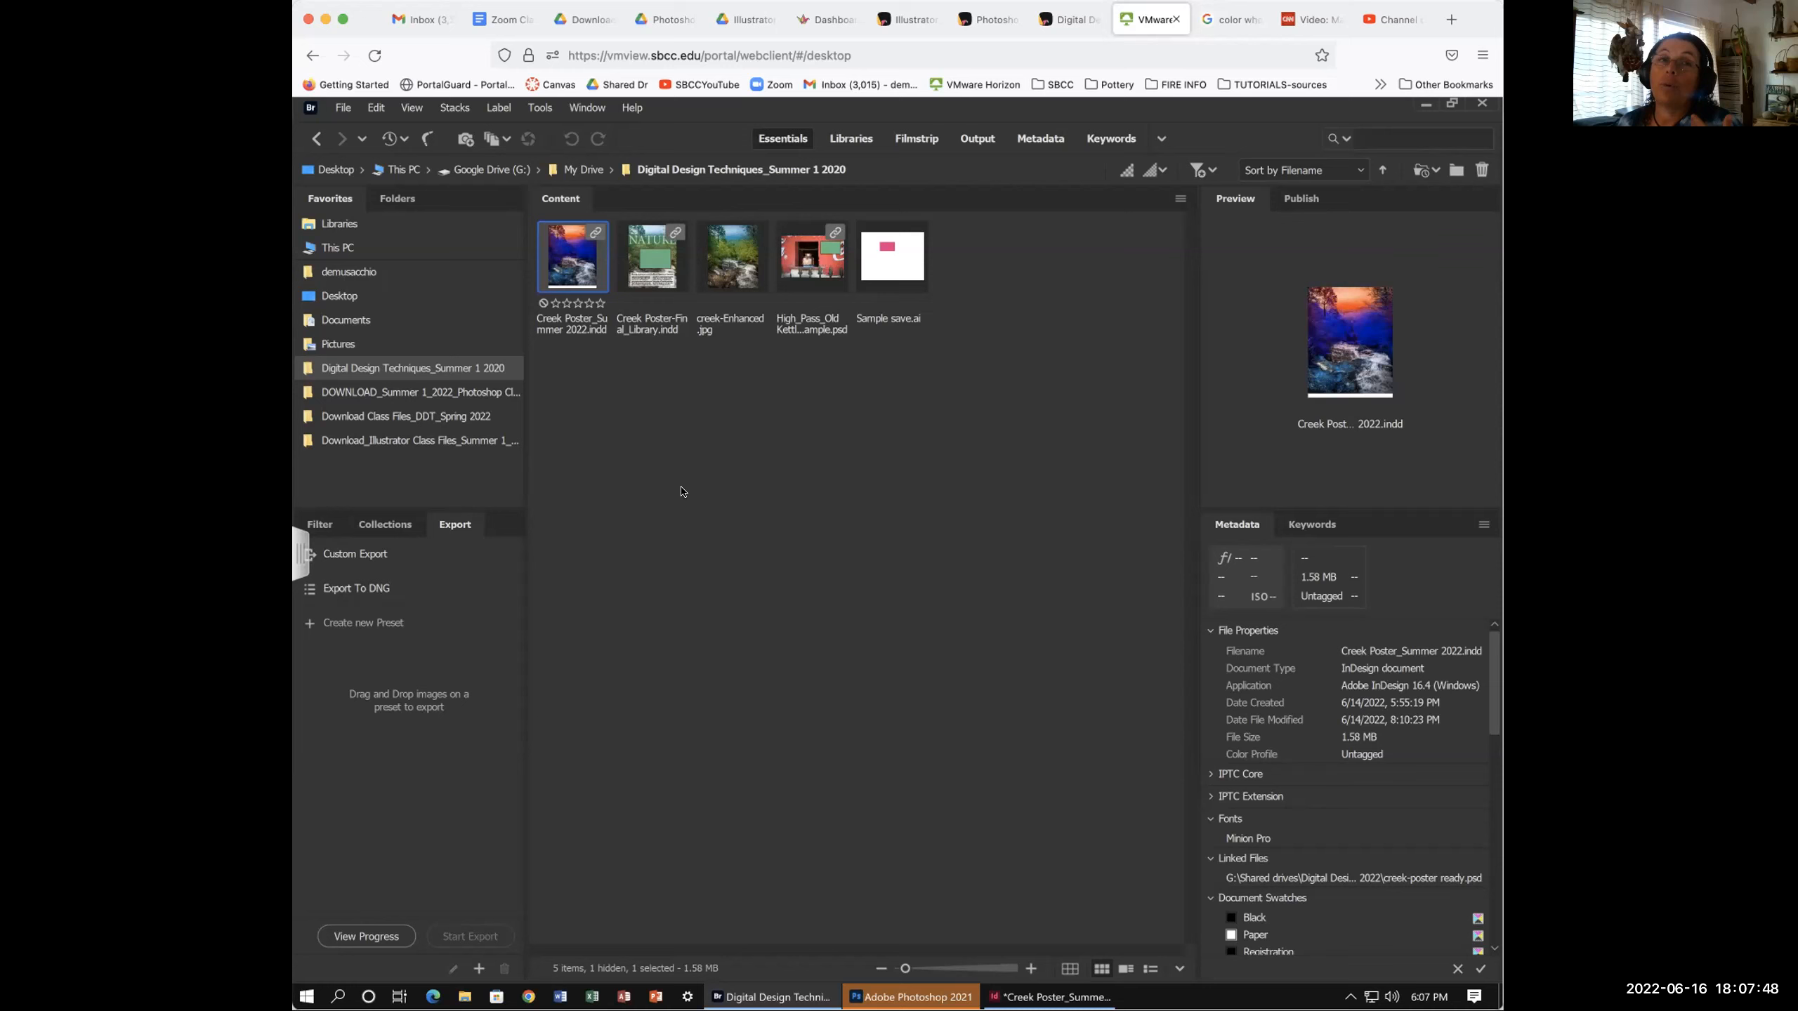
- Browse Documents and Desktop to Download Class Files_DDT_Spring 2022 and select creek-poster ready.psd
left_click(342, 319)
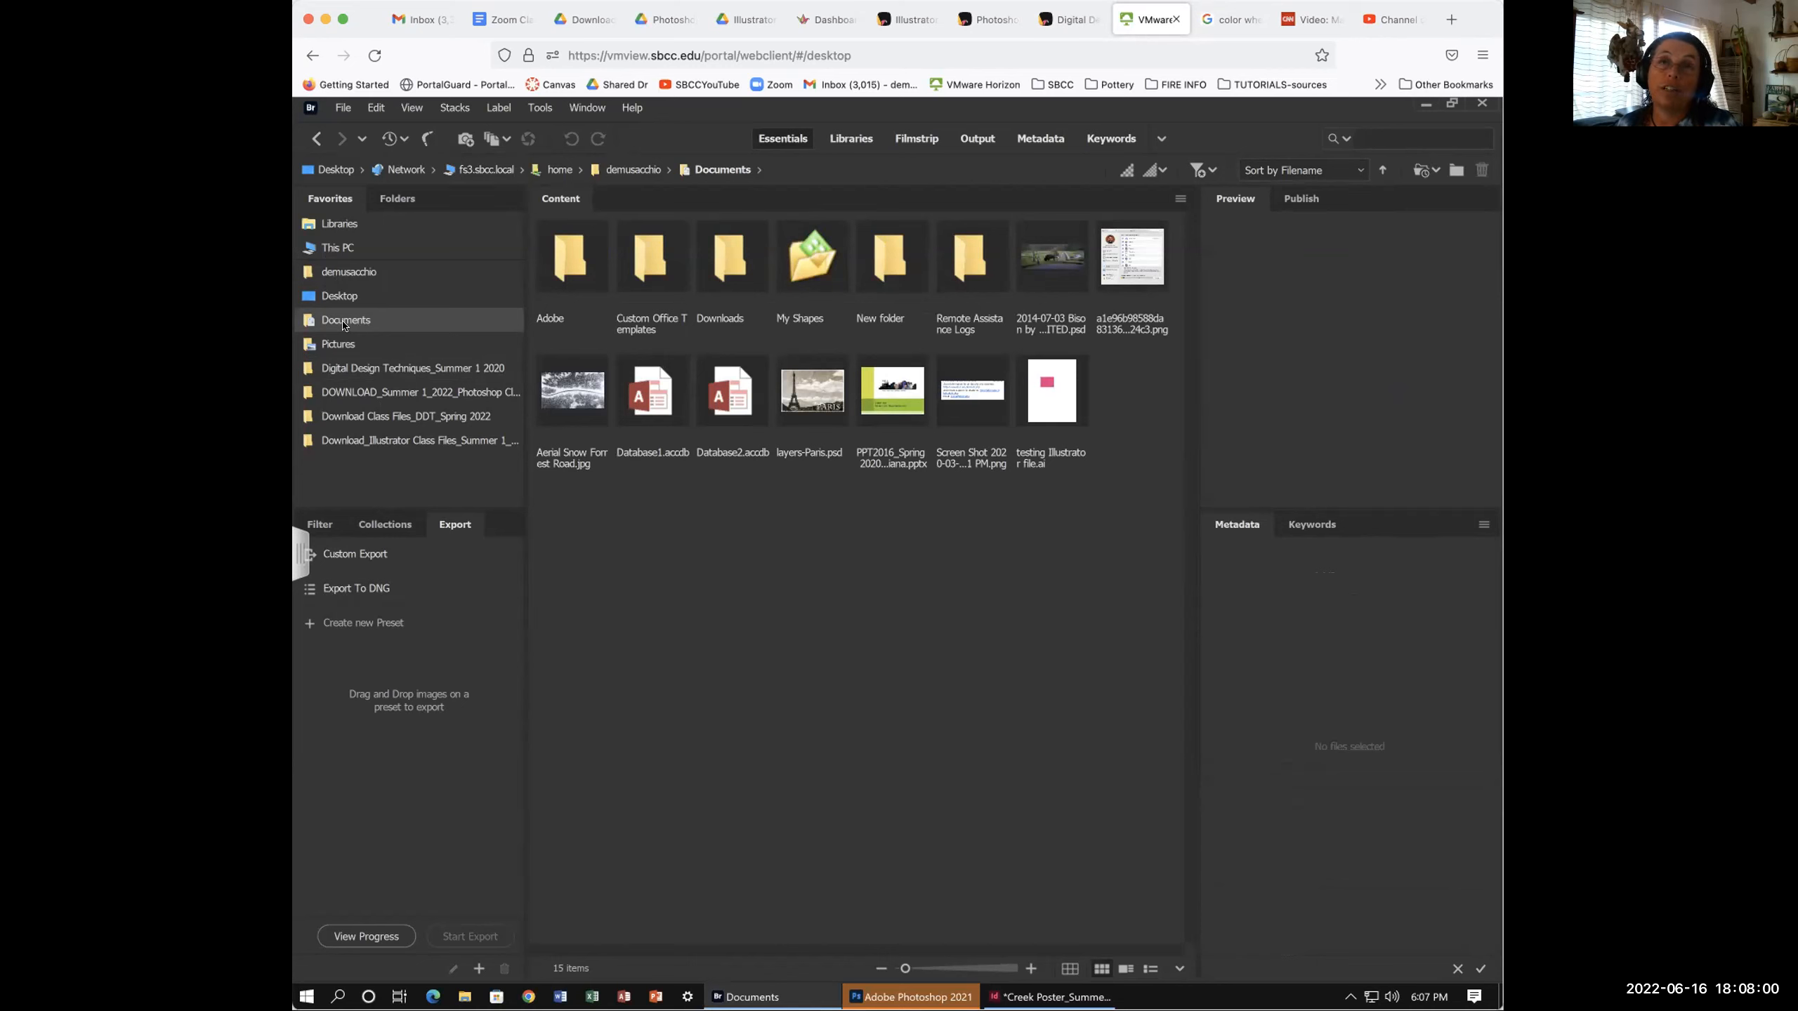
left_click(339, 296)
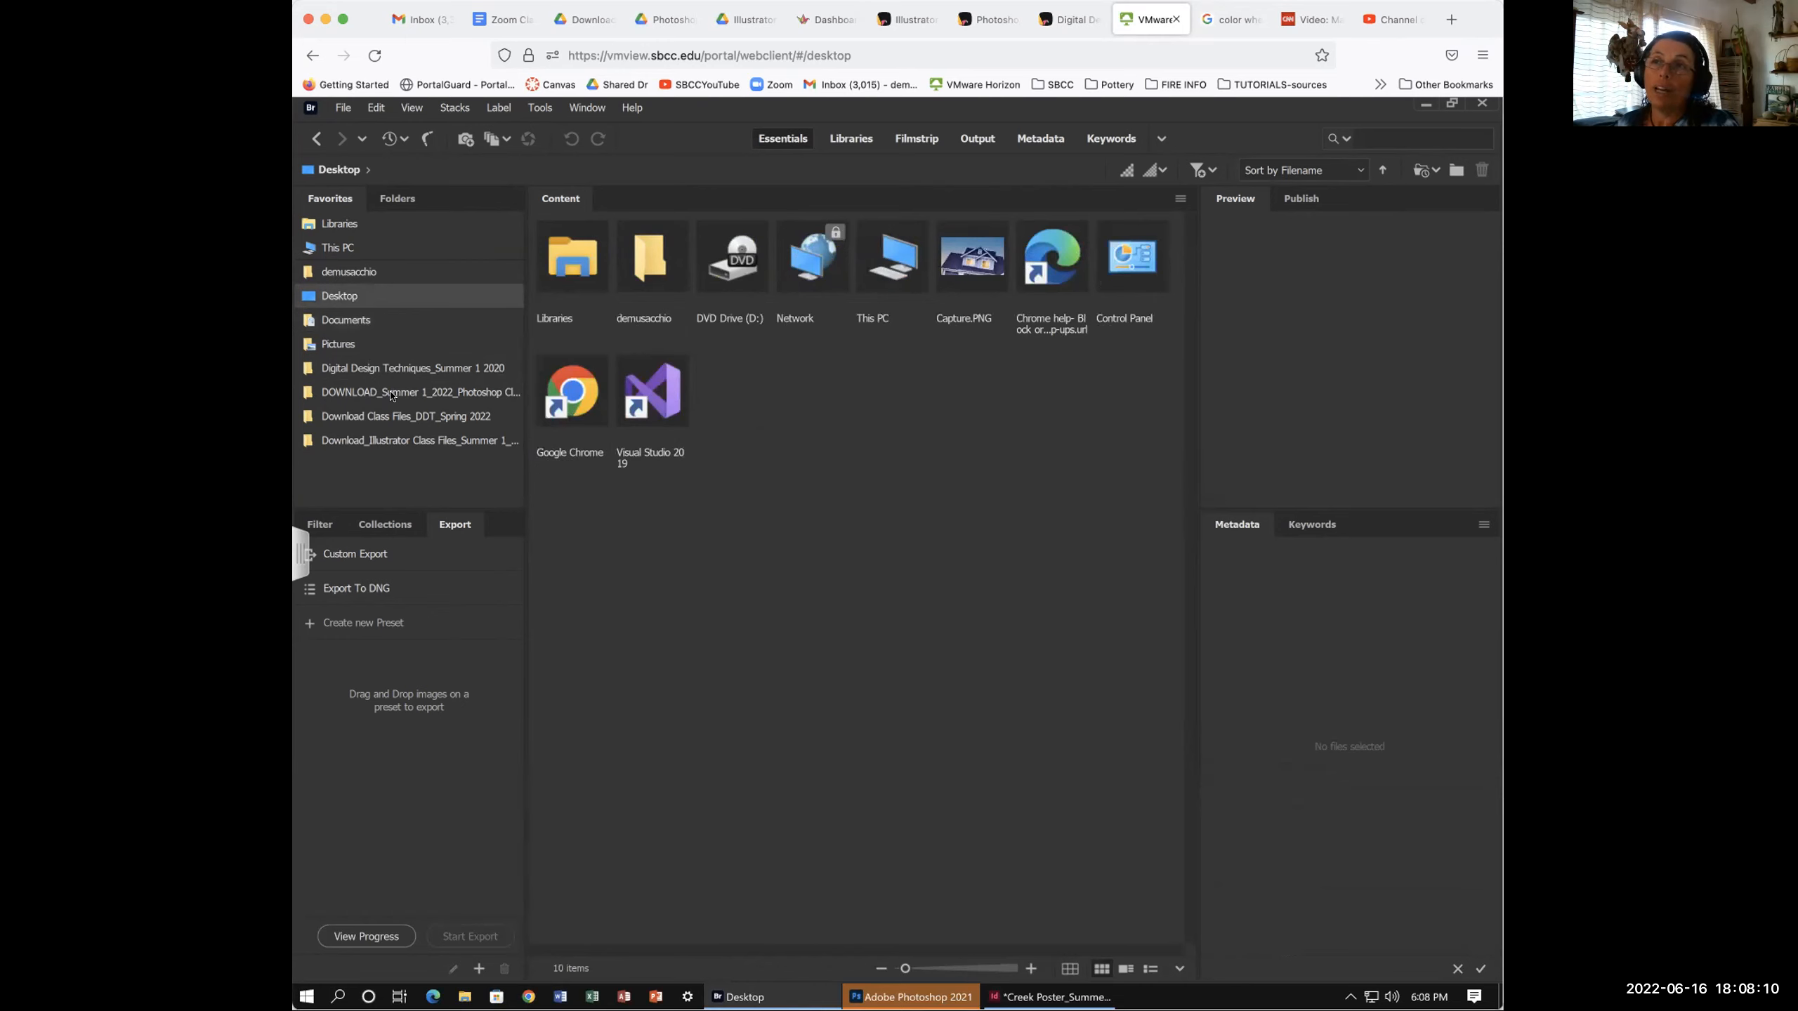
left_click(367, 393)
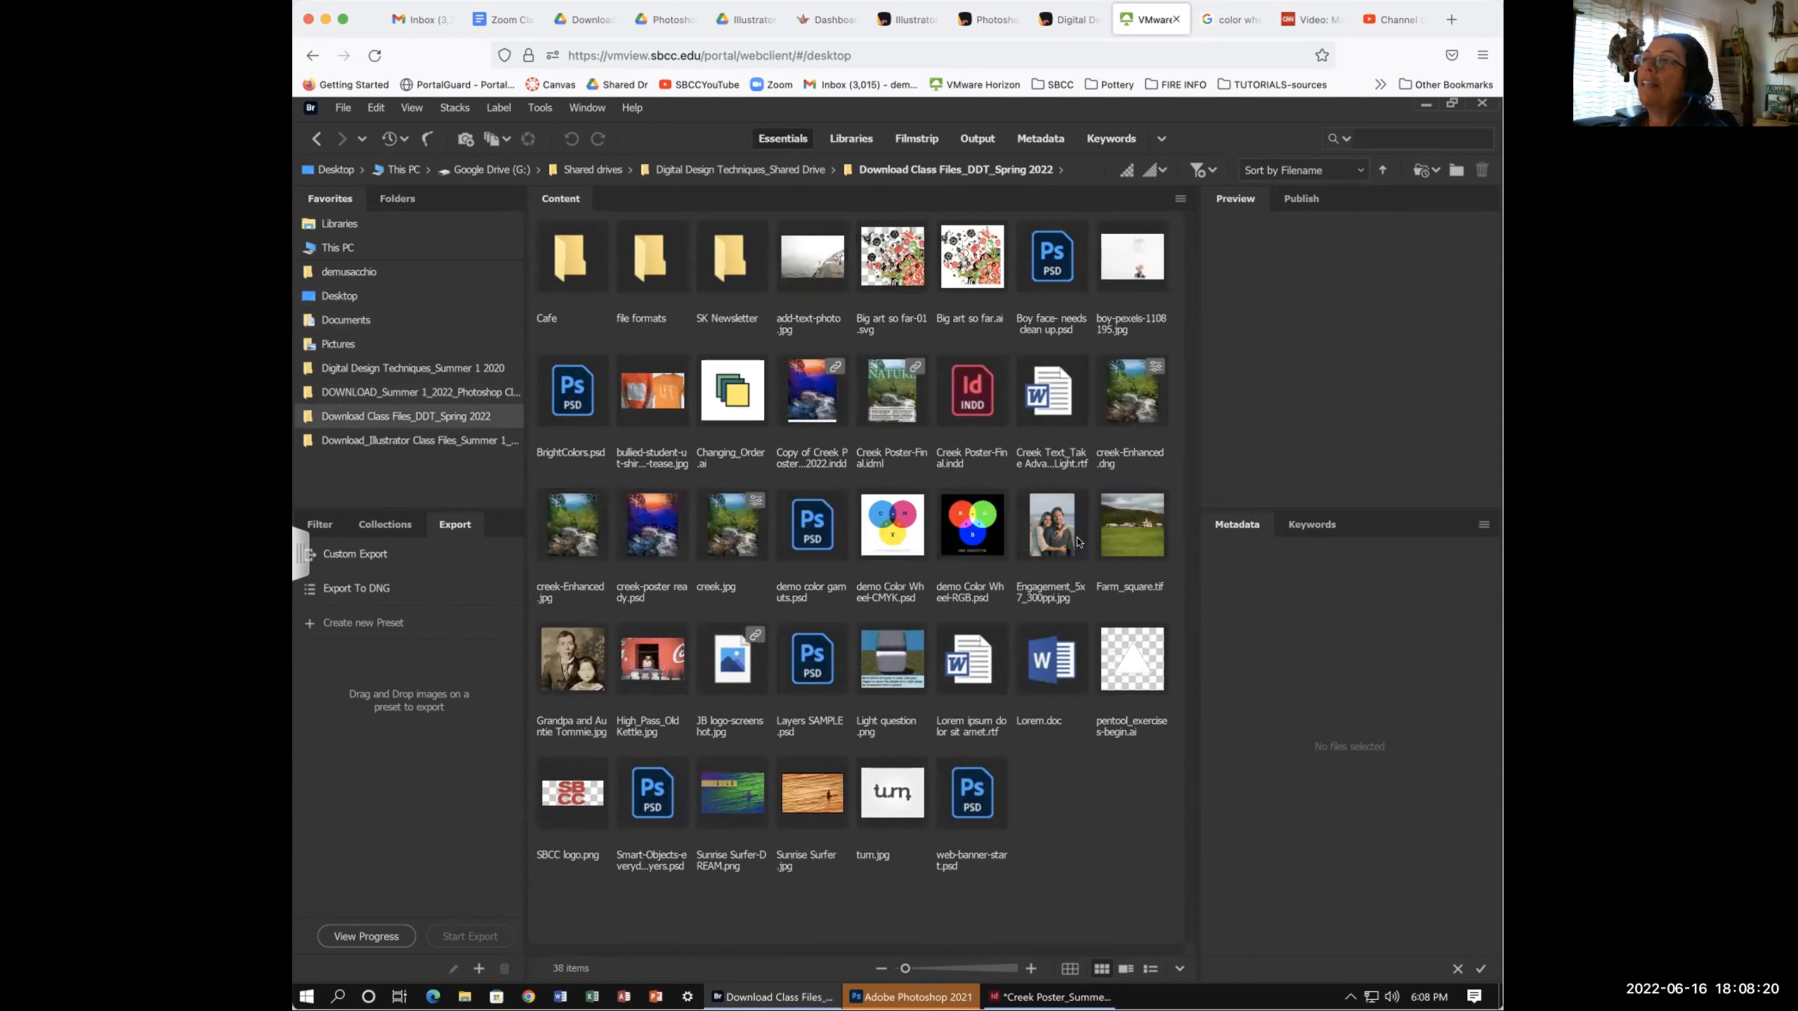
left_click(644, 523)
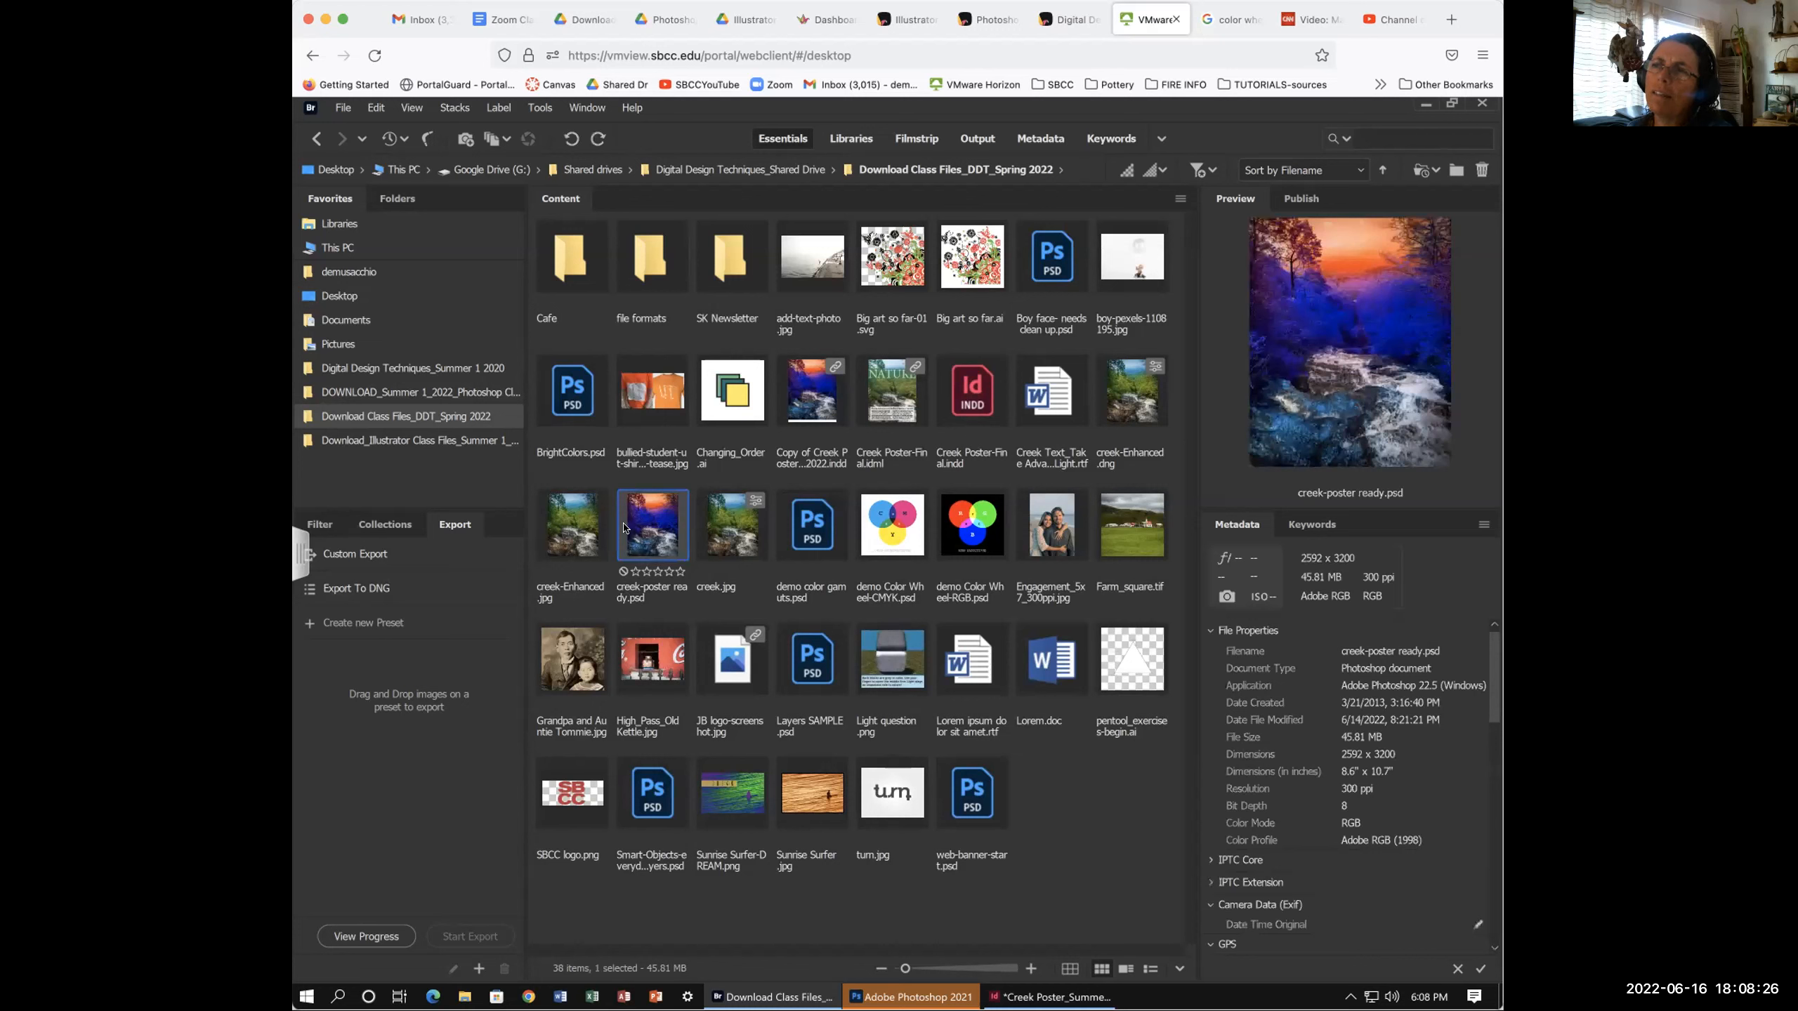
- Try two- and three-star ratings on creek-poster ready.psd, then clear its rating
left_click(645, 572)
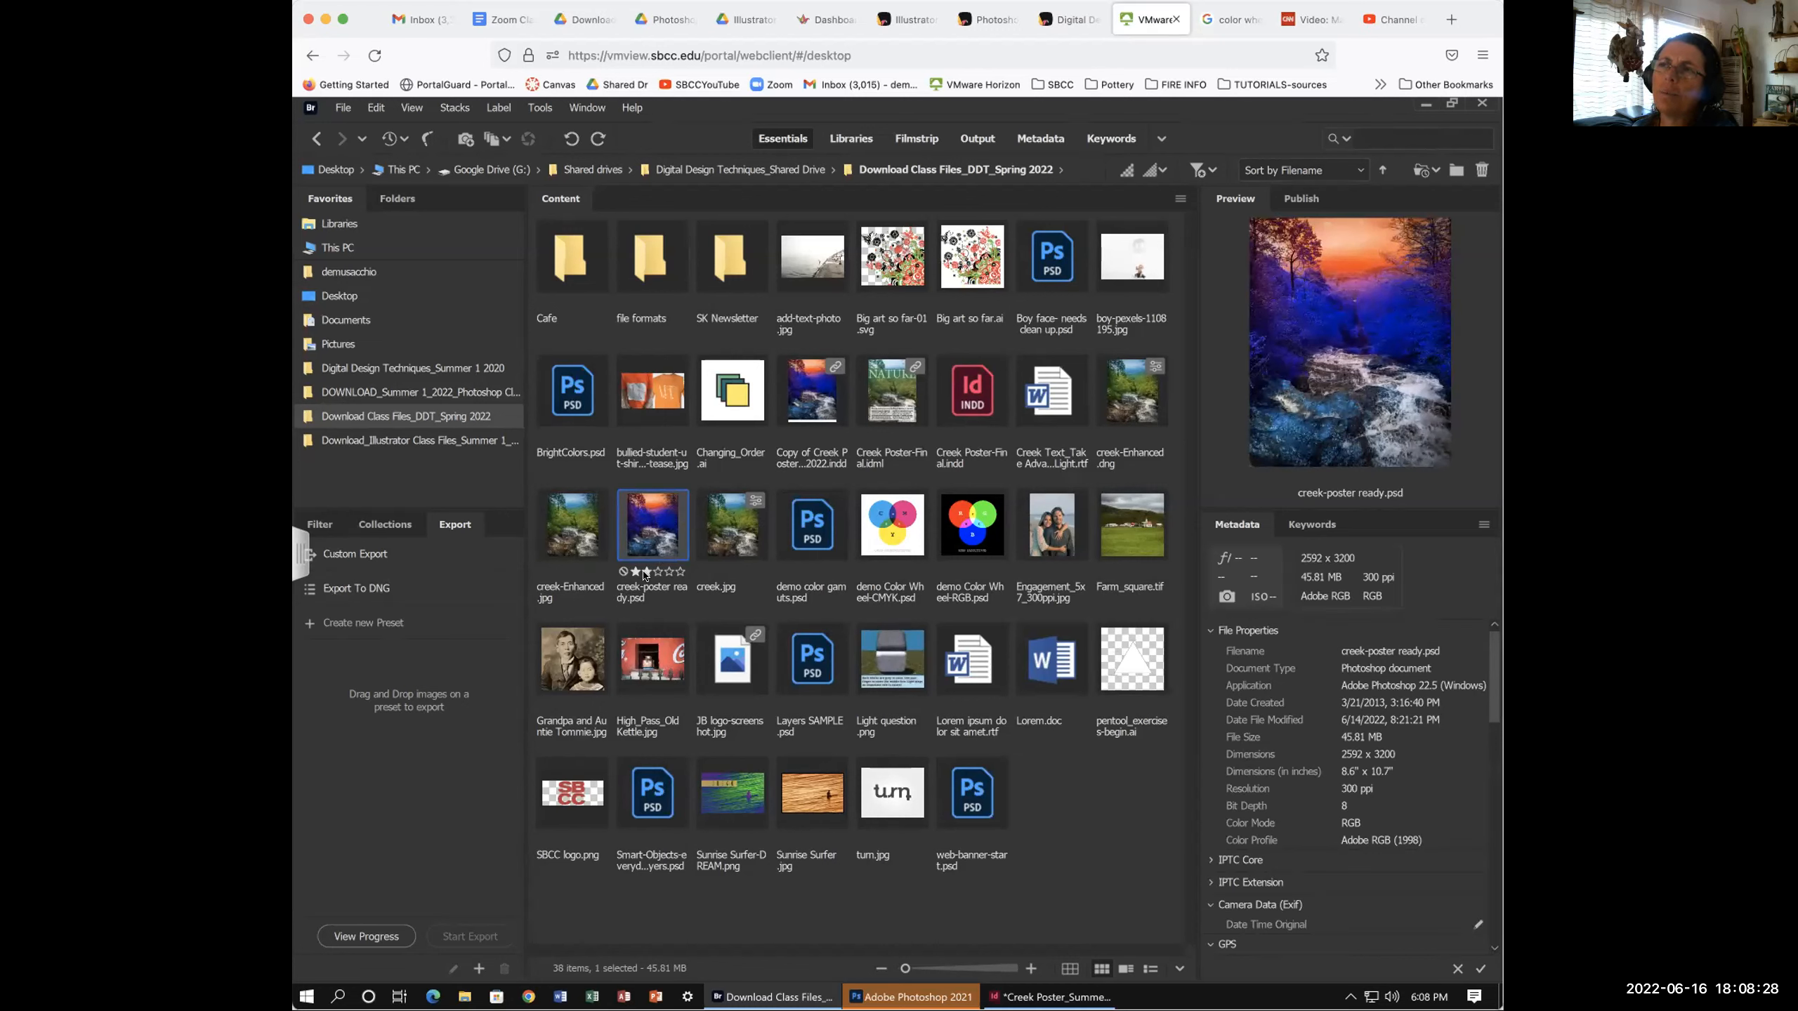
left_click(645, 571)
left_click(655, 568)
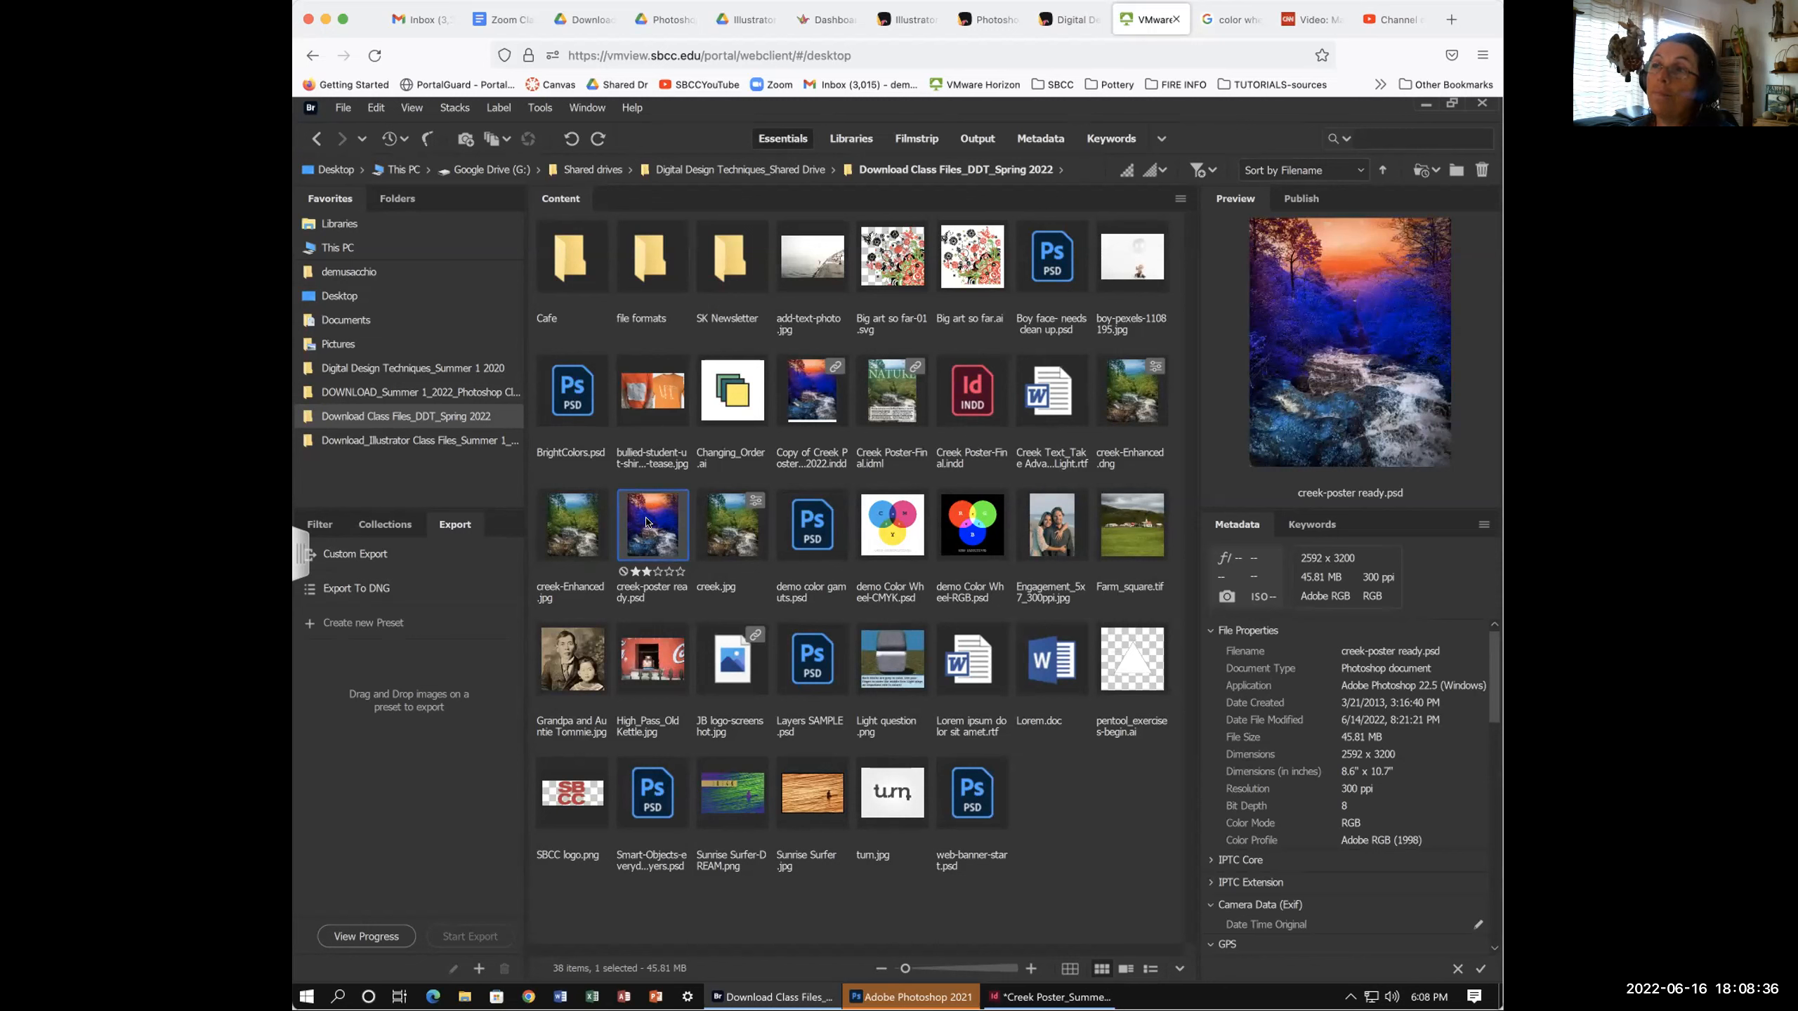
key("ctrl+0")
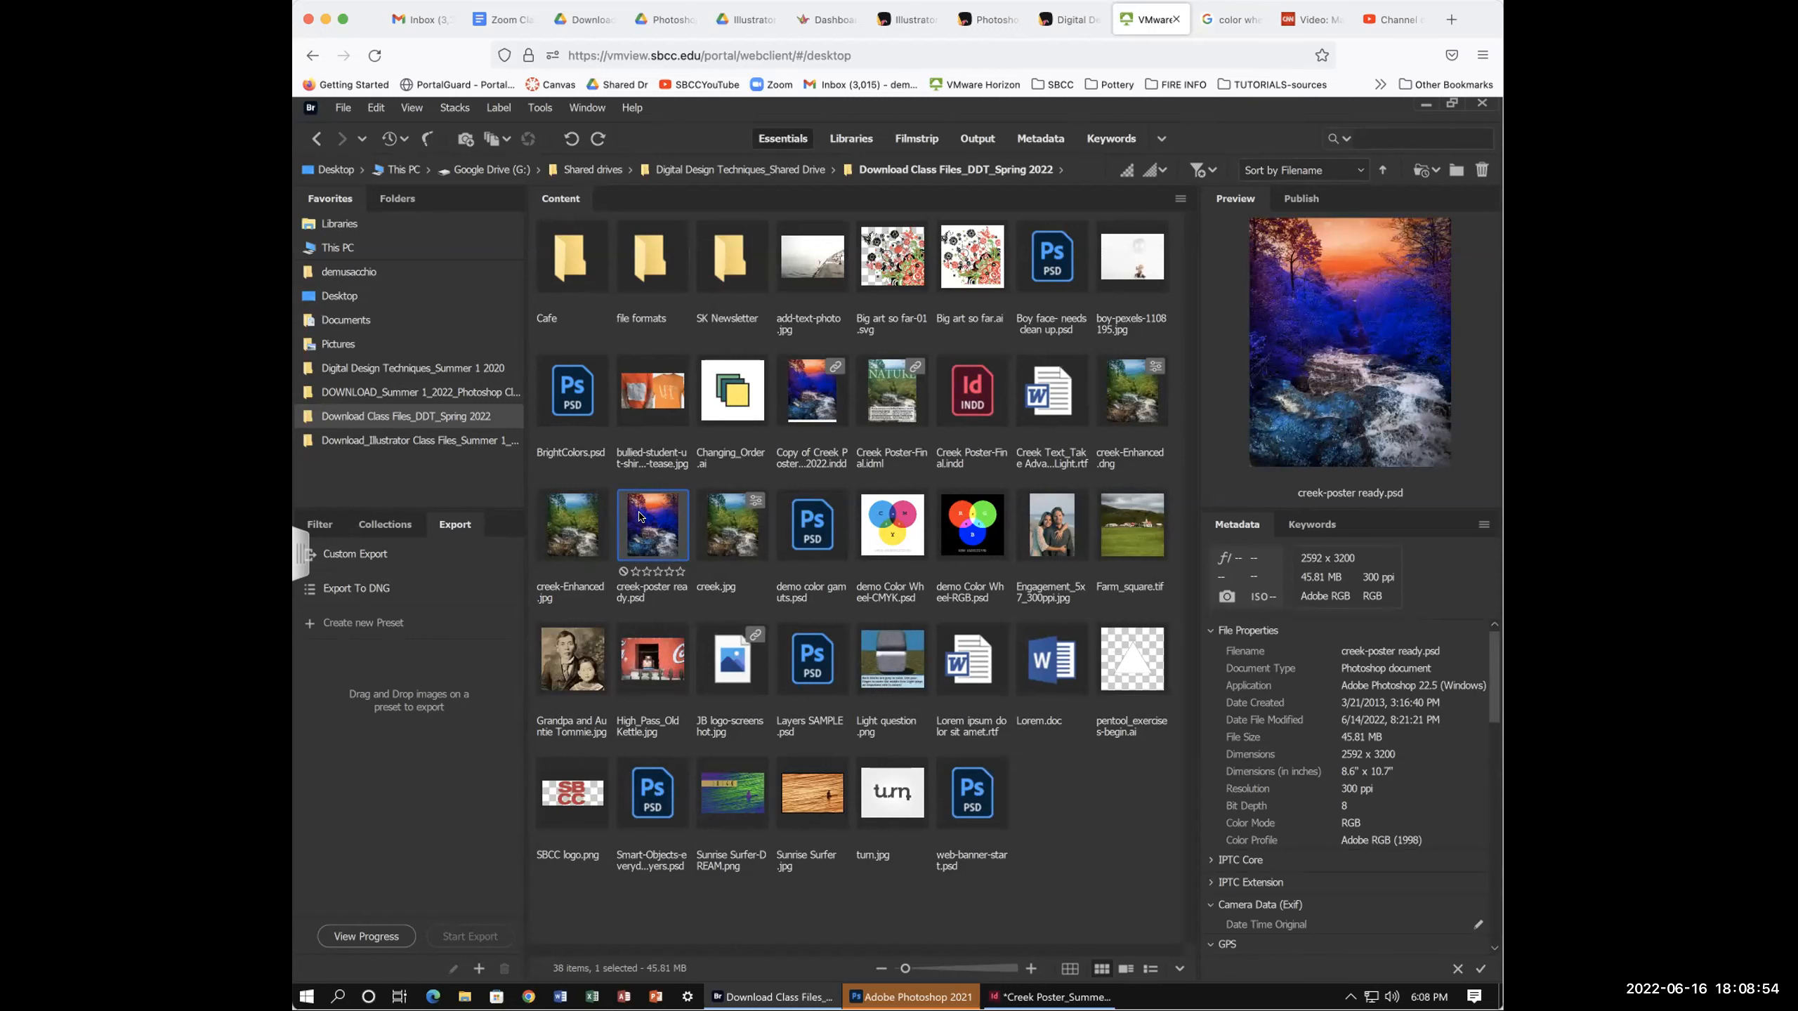
- Cancel a rename of creek-poster ready.psd, reselect it, and return to the InDesign poster
left_click(641, 595)
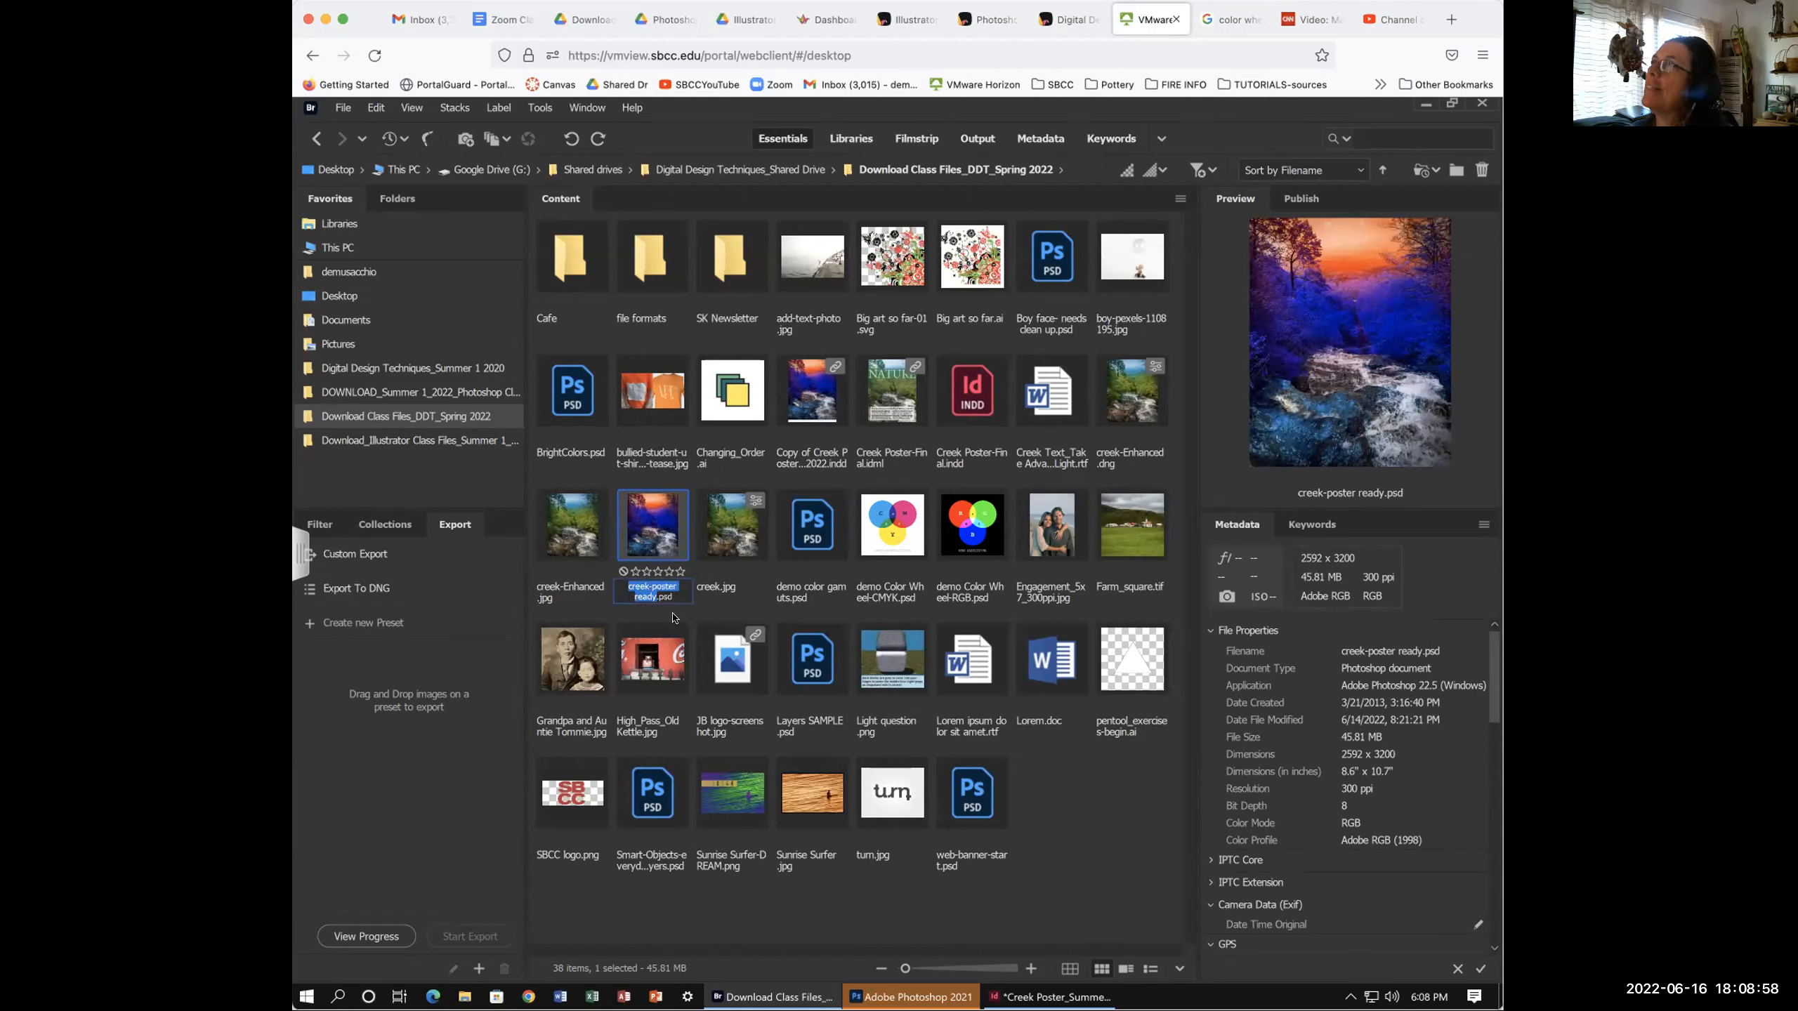
left_click(668, 611)
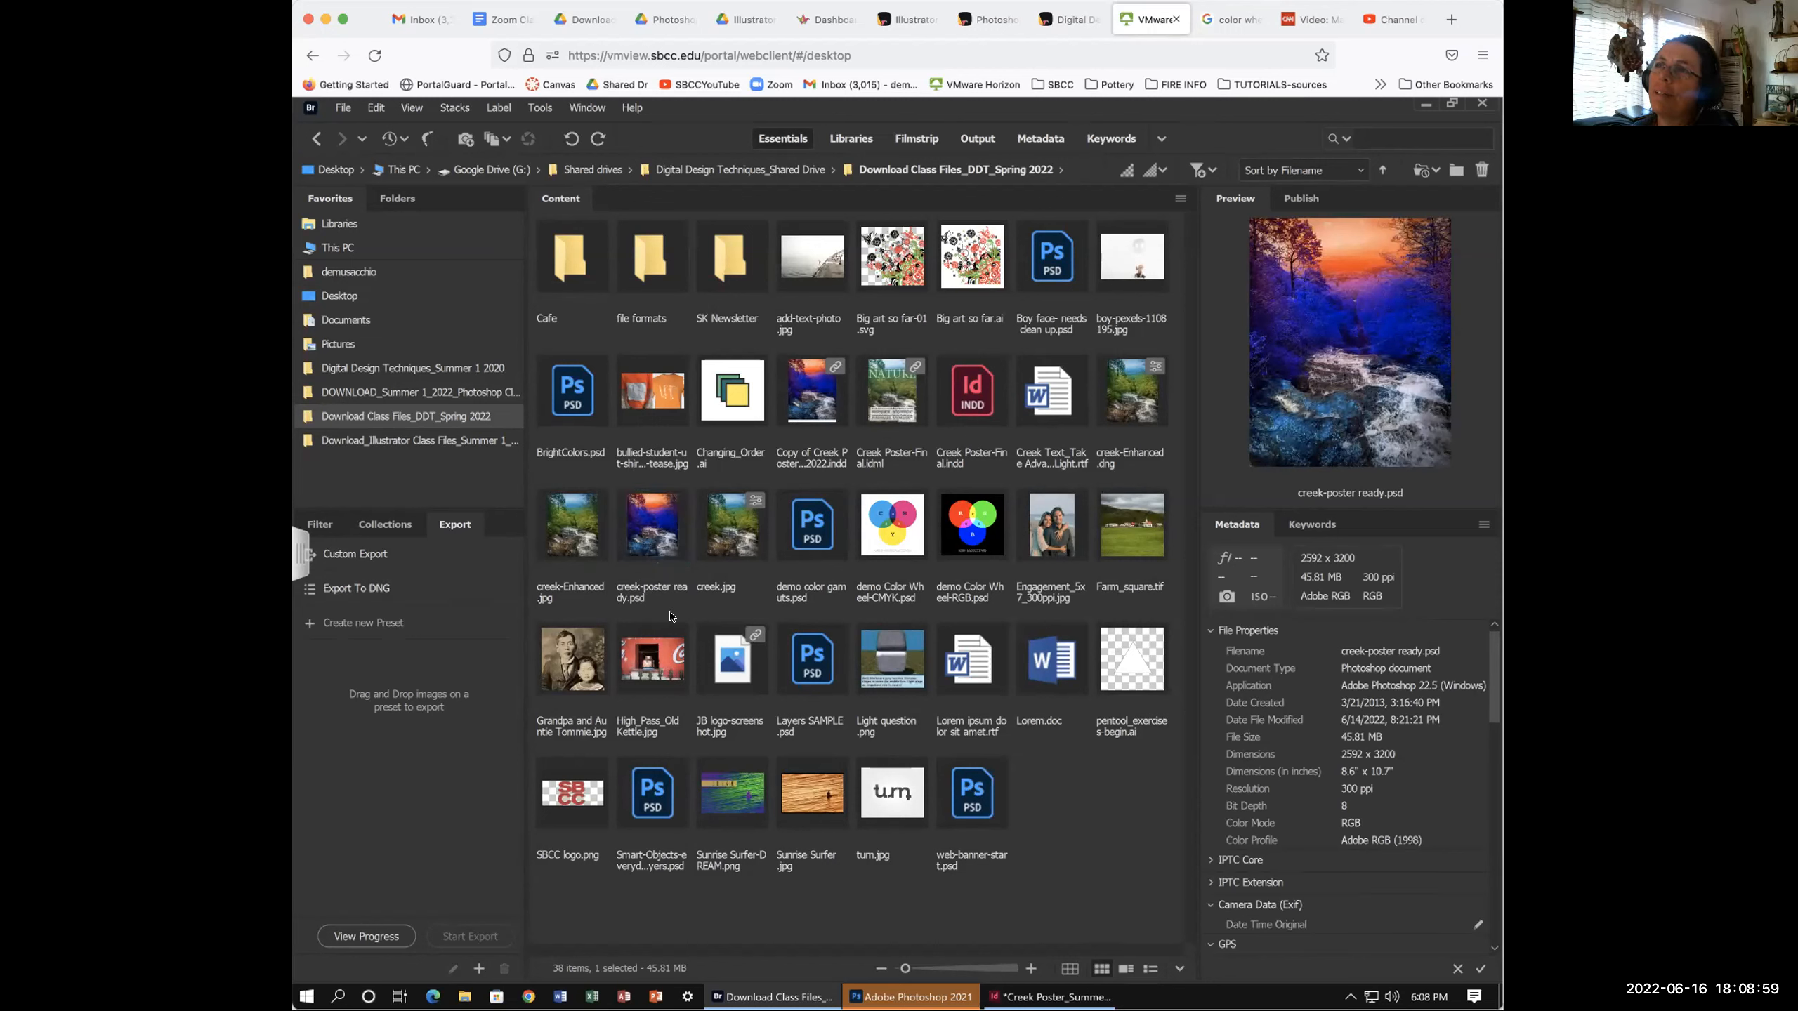
left_click(648, 534)
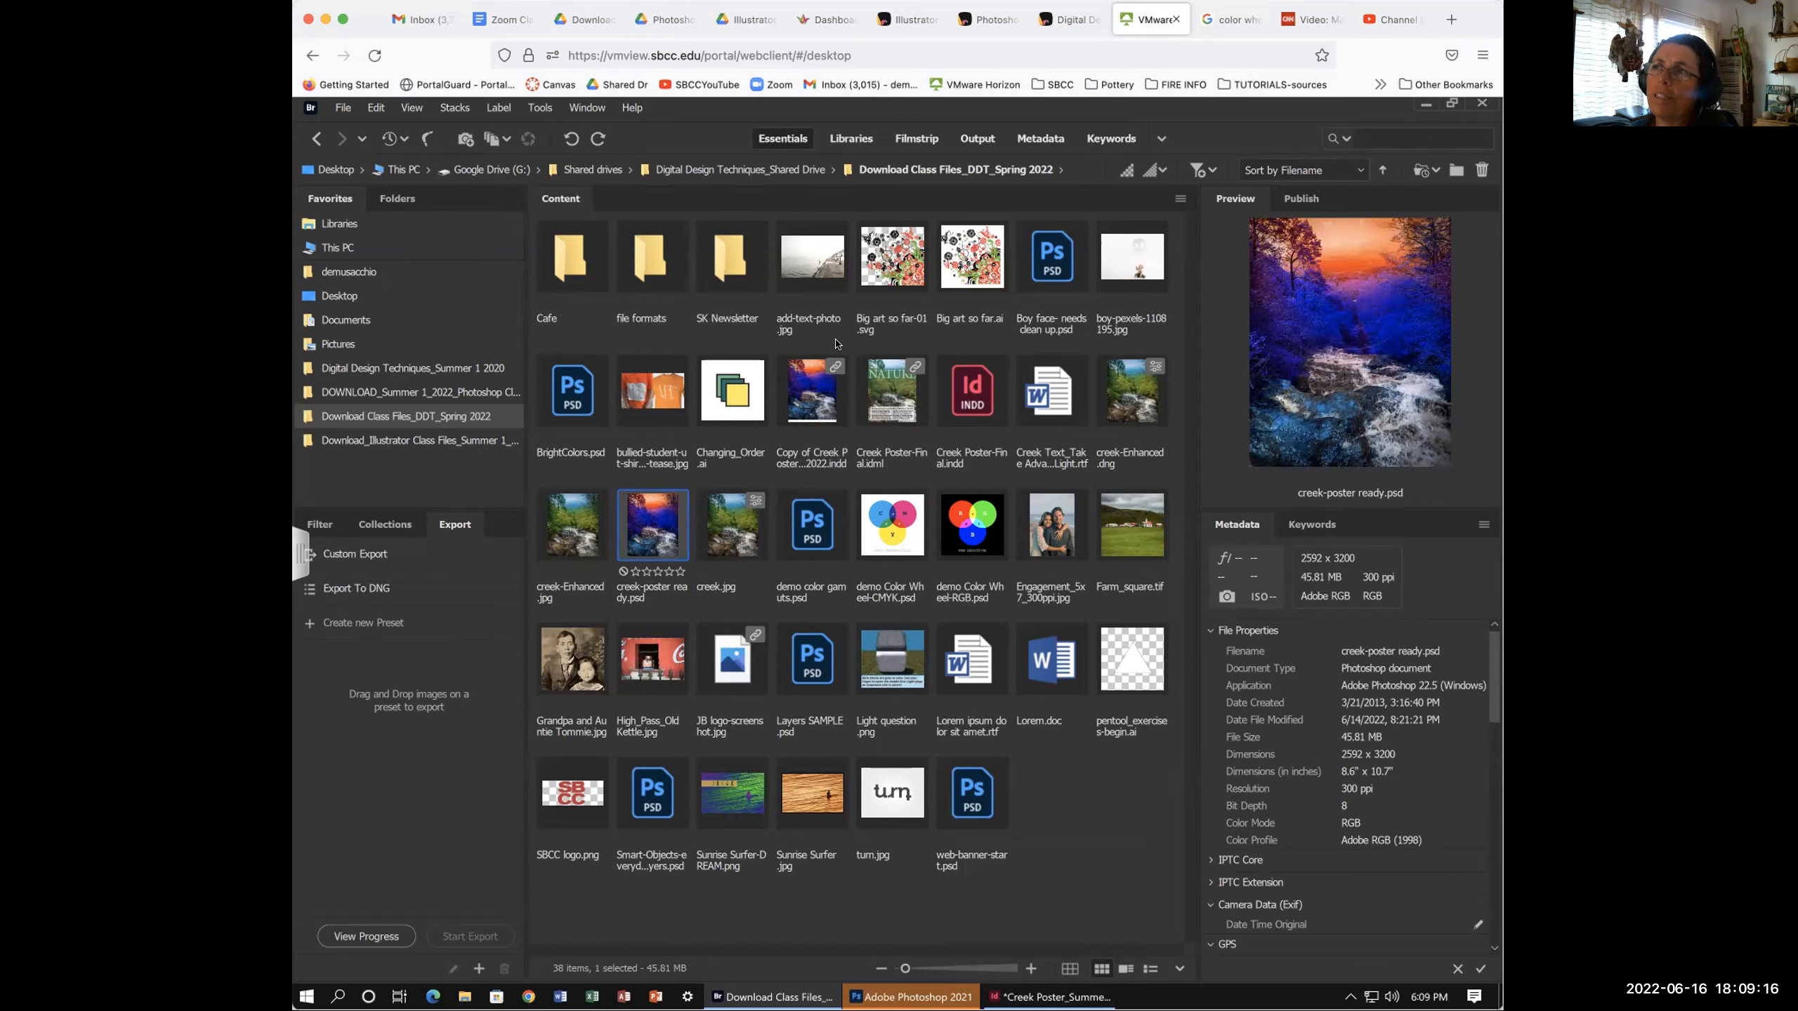
left_click(1043, 998)
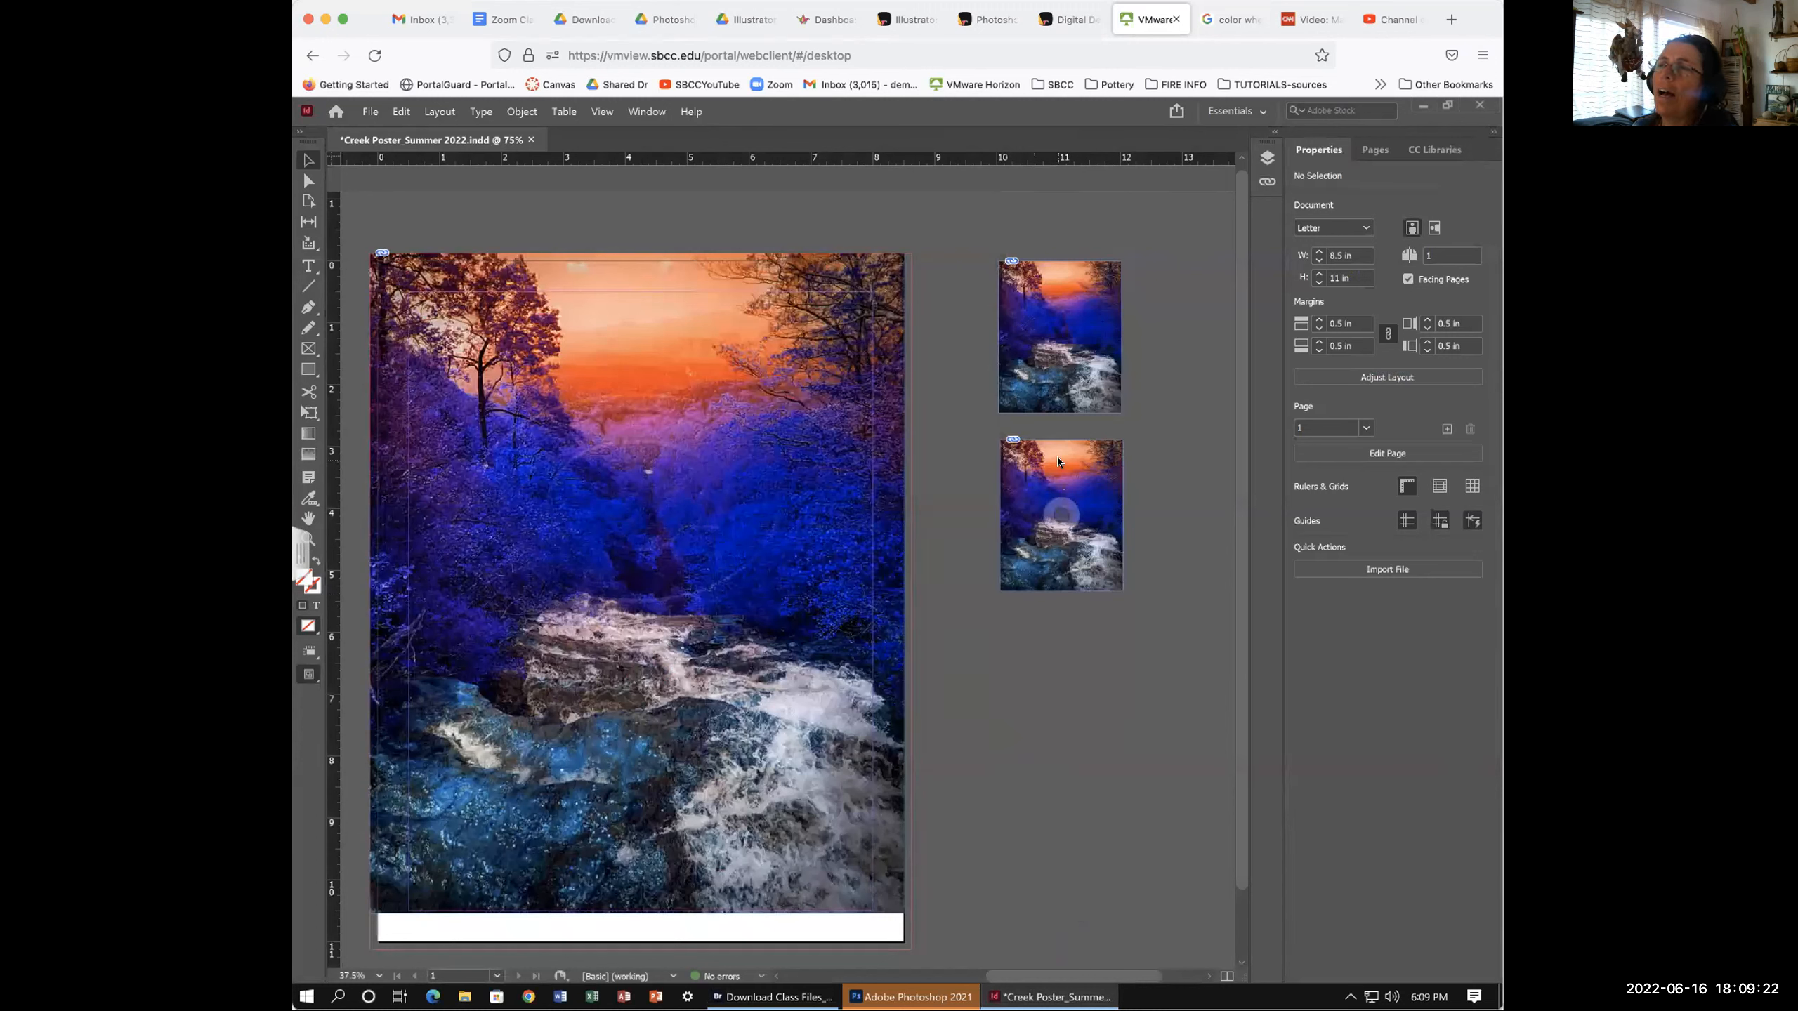
- Delete the lower creek thumbnail and drag the remaining 1.9872 × 2.4533 in copy lower
left_click(1040, 453)
left_click_drag(1040, 453, 1098, 502)
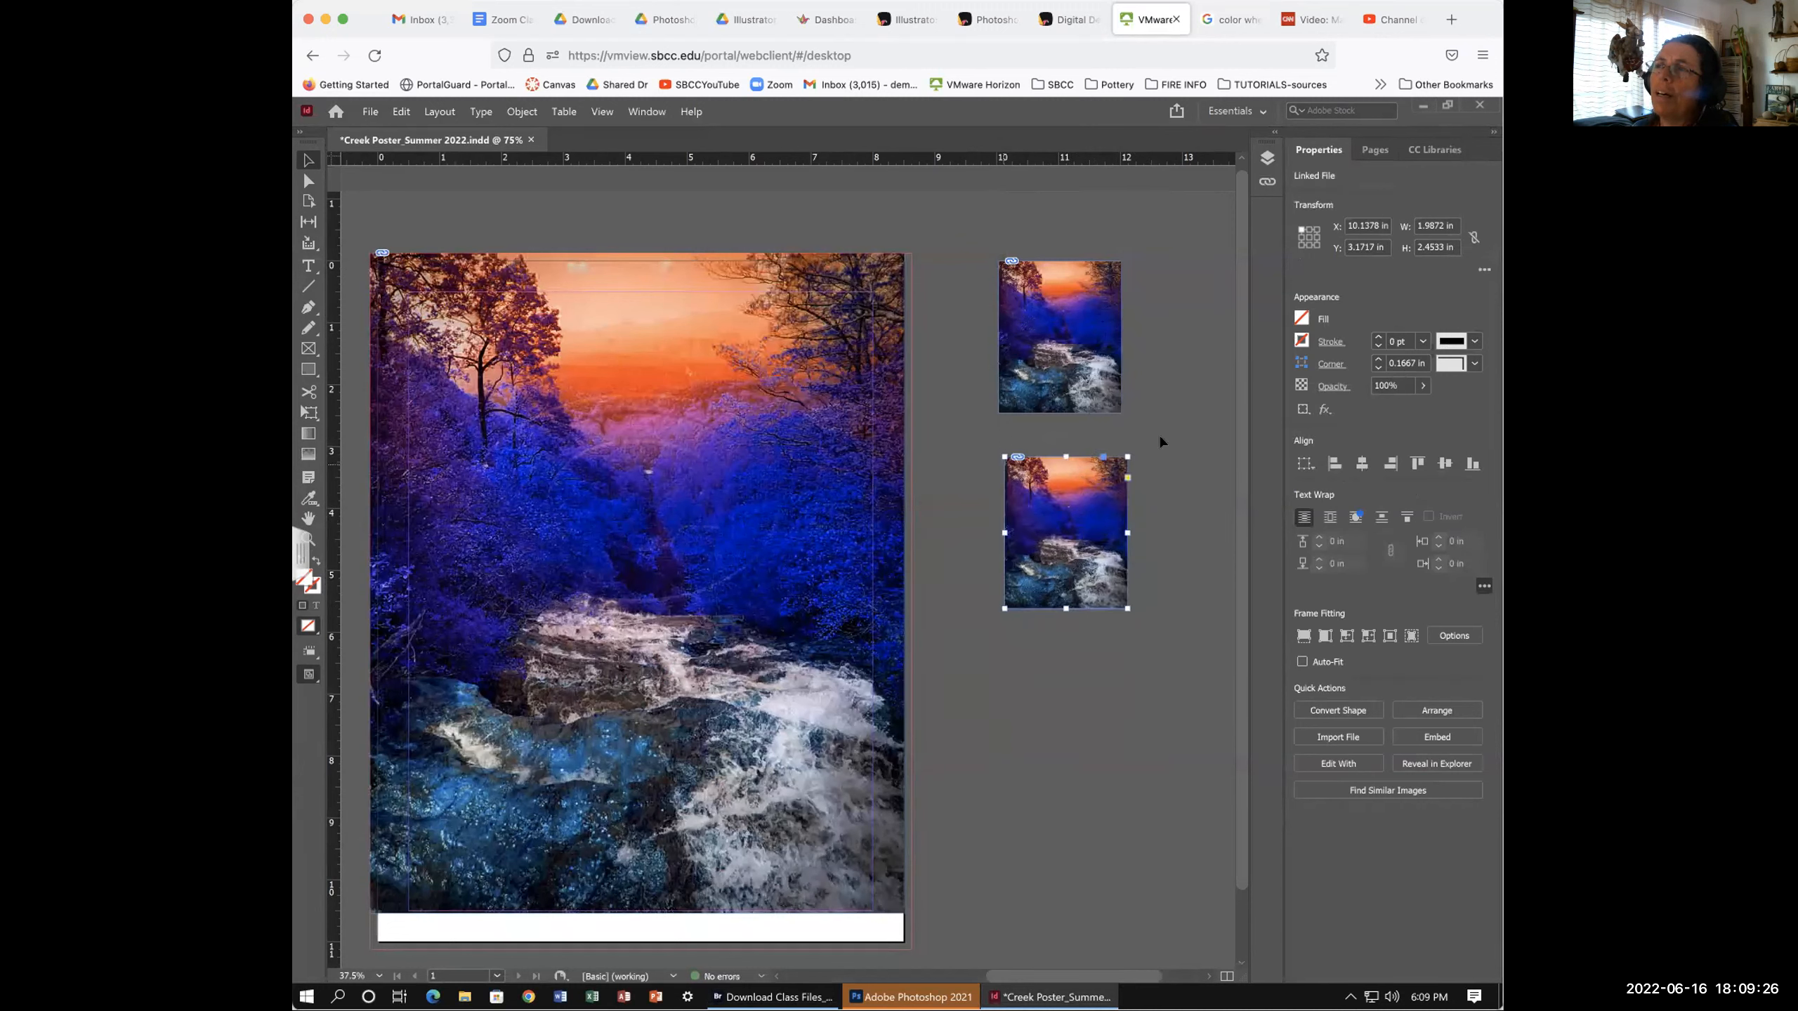
left_click(1050, 467)
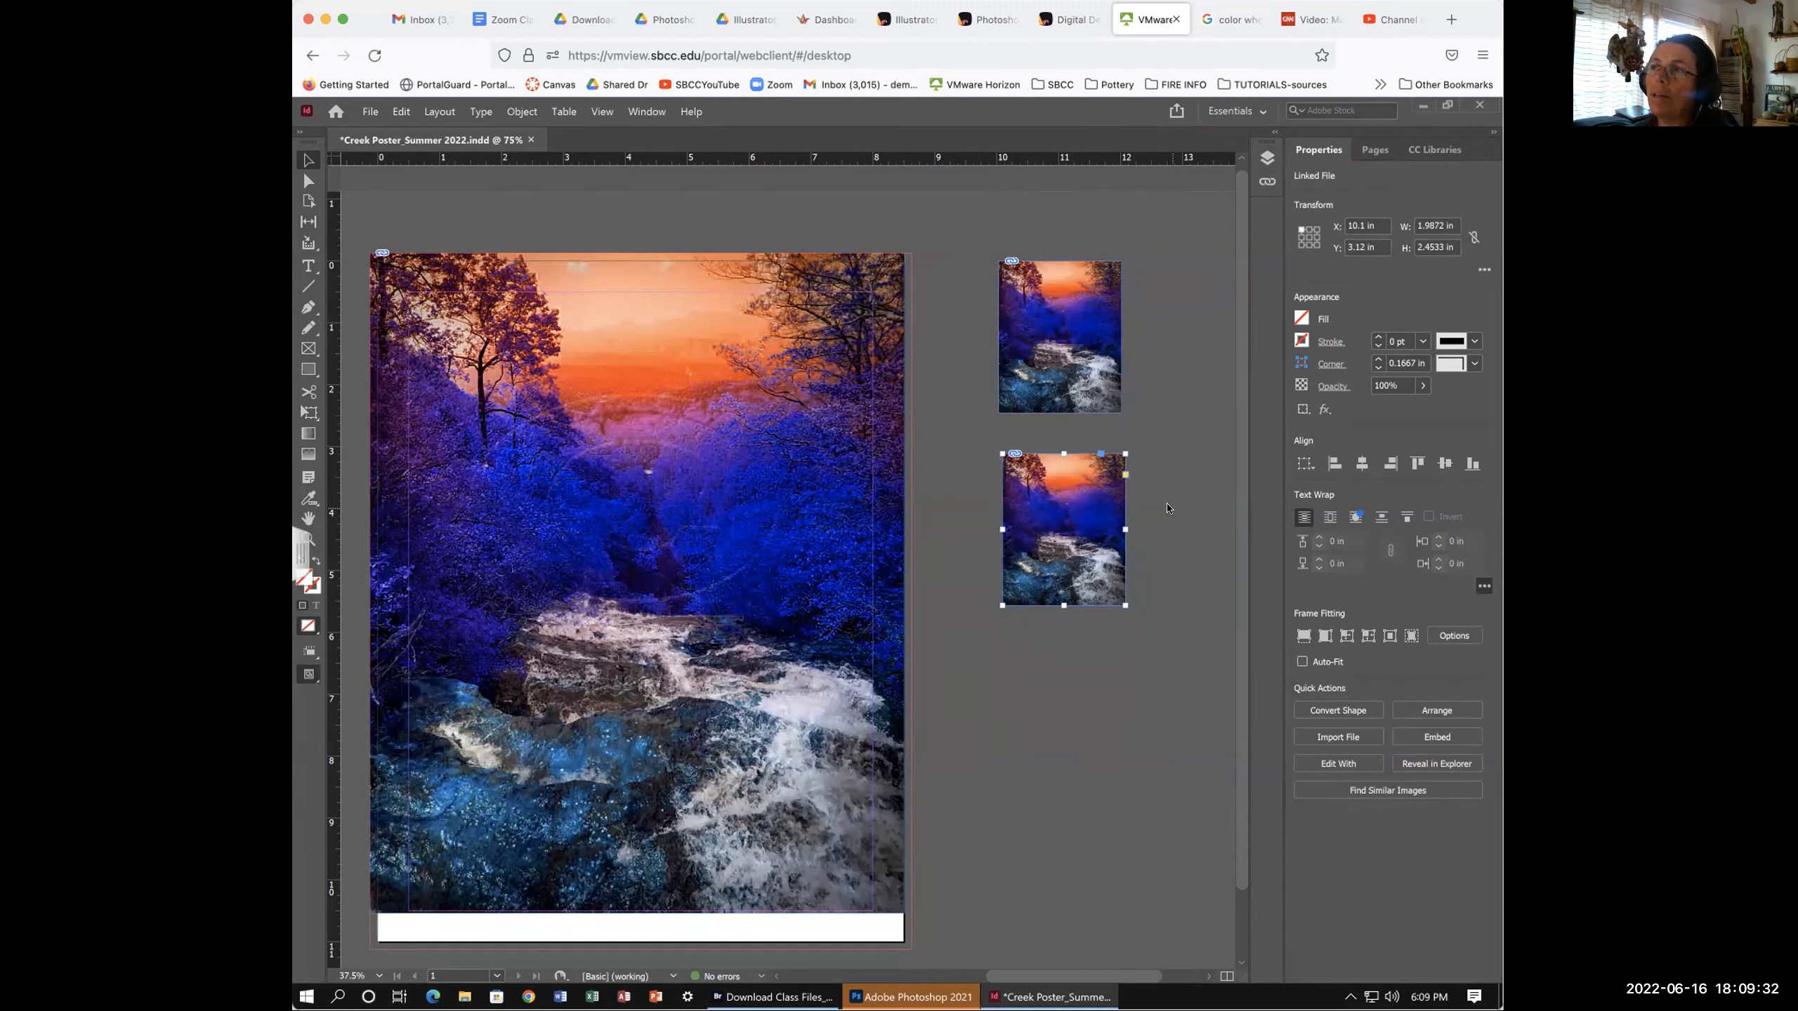
key("Delete")
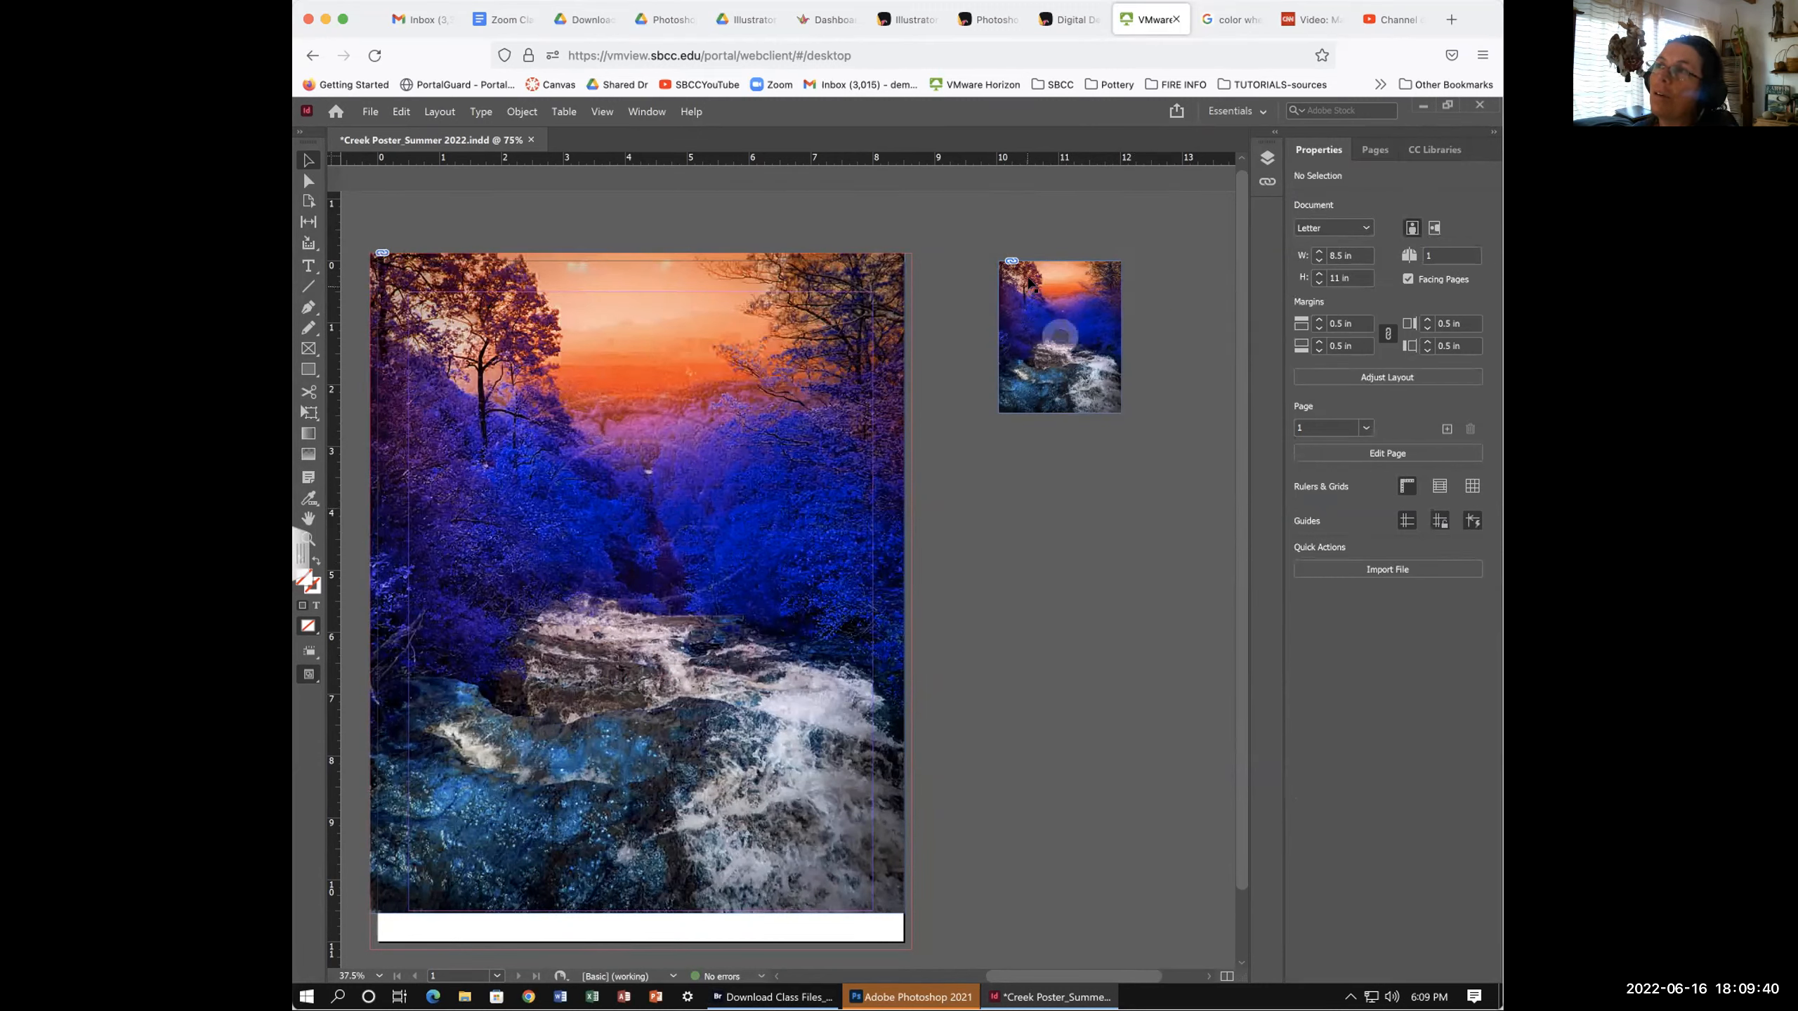
left_click_drag(1060, 335, 1030, 391)
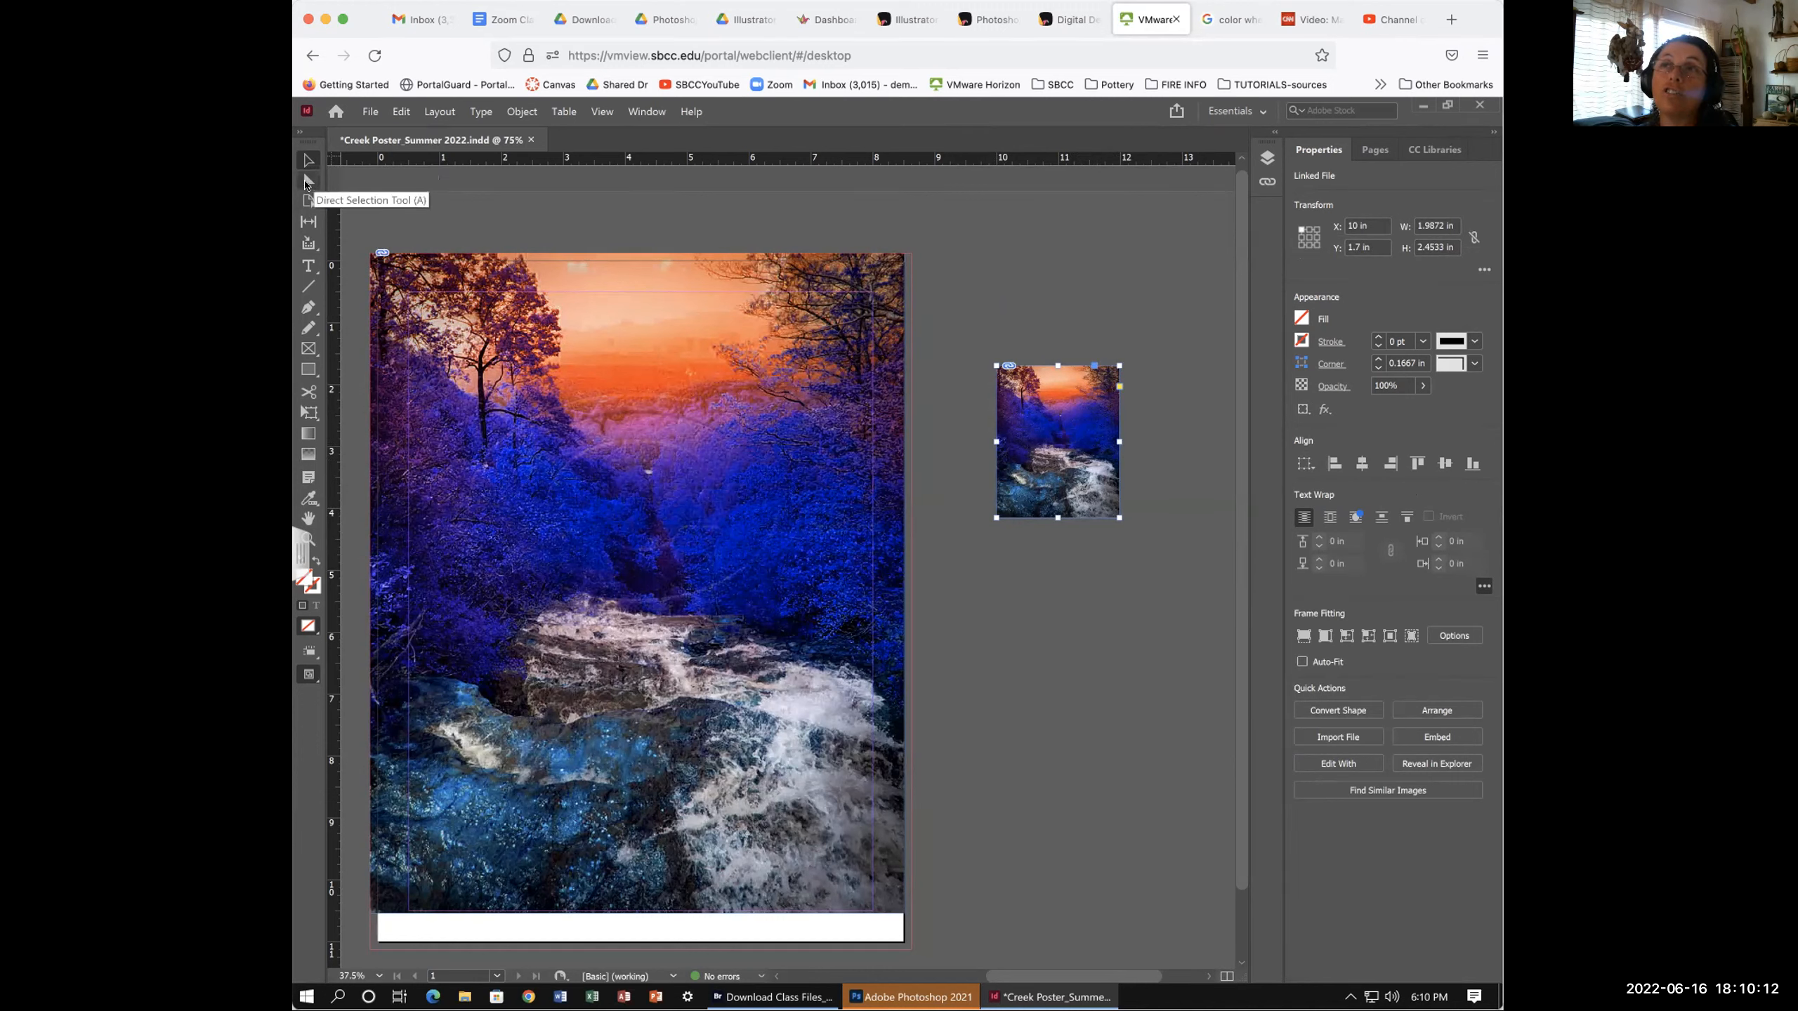
- Drag the small frame's edges and corners to extend and crop it around the creek photo
left_click(1055, 623)
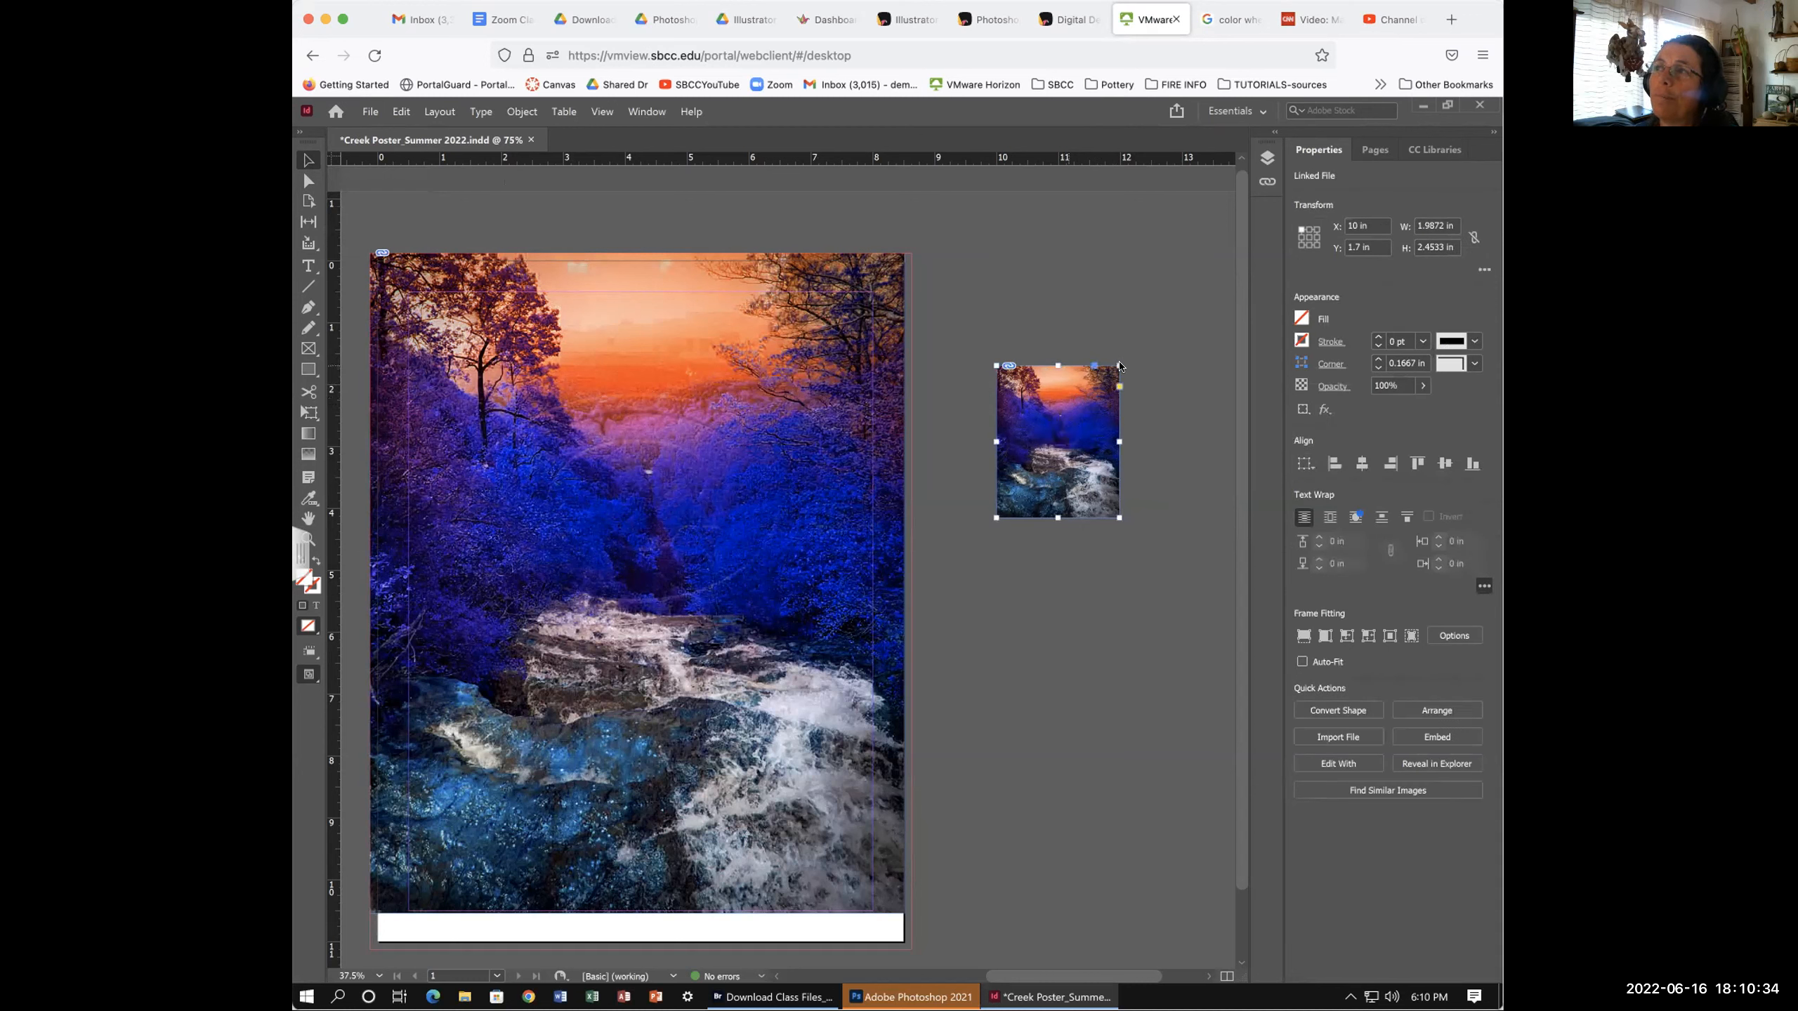
left_click_drag(1116, 365, 1117, 368)
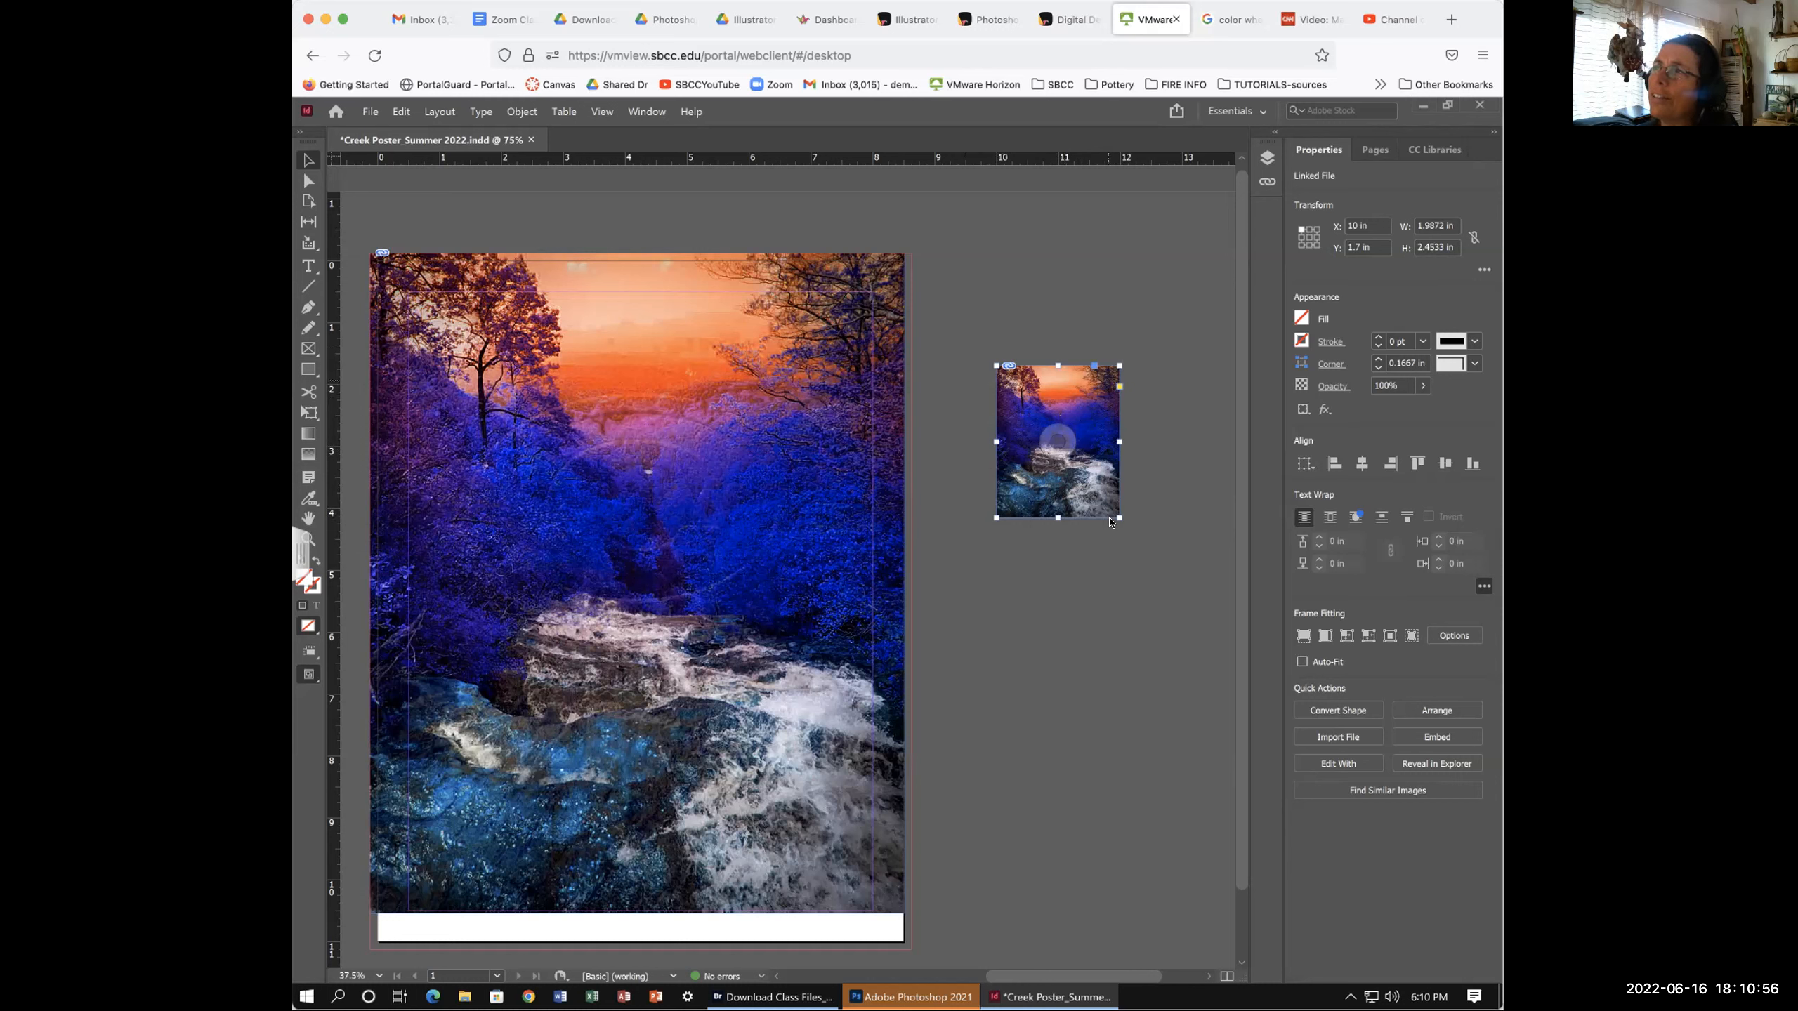
left_click_drag(1055, 519, 1057, 646)
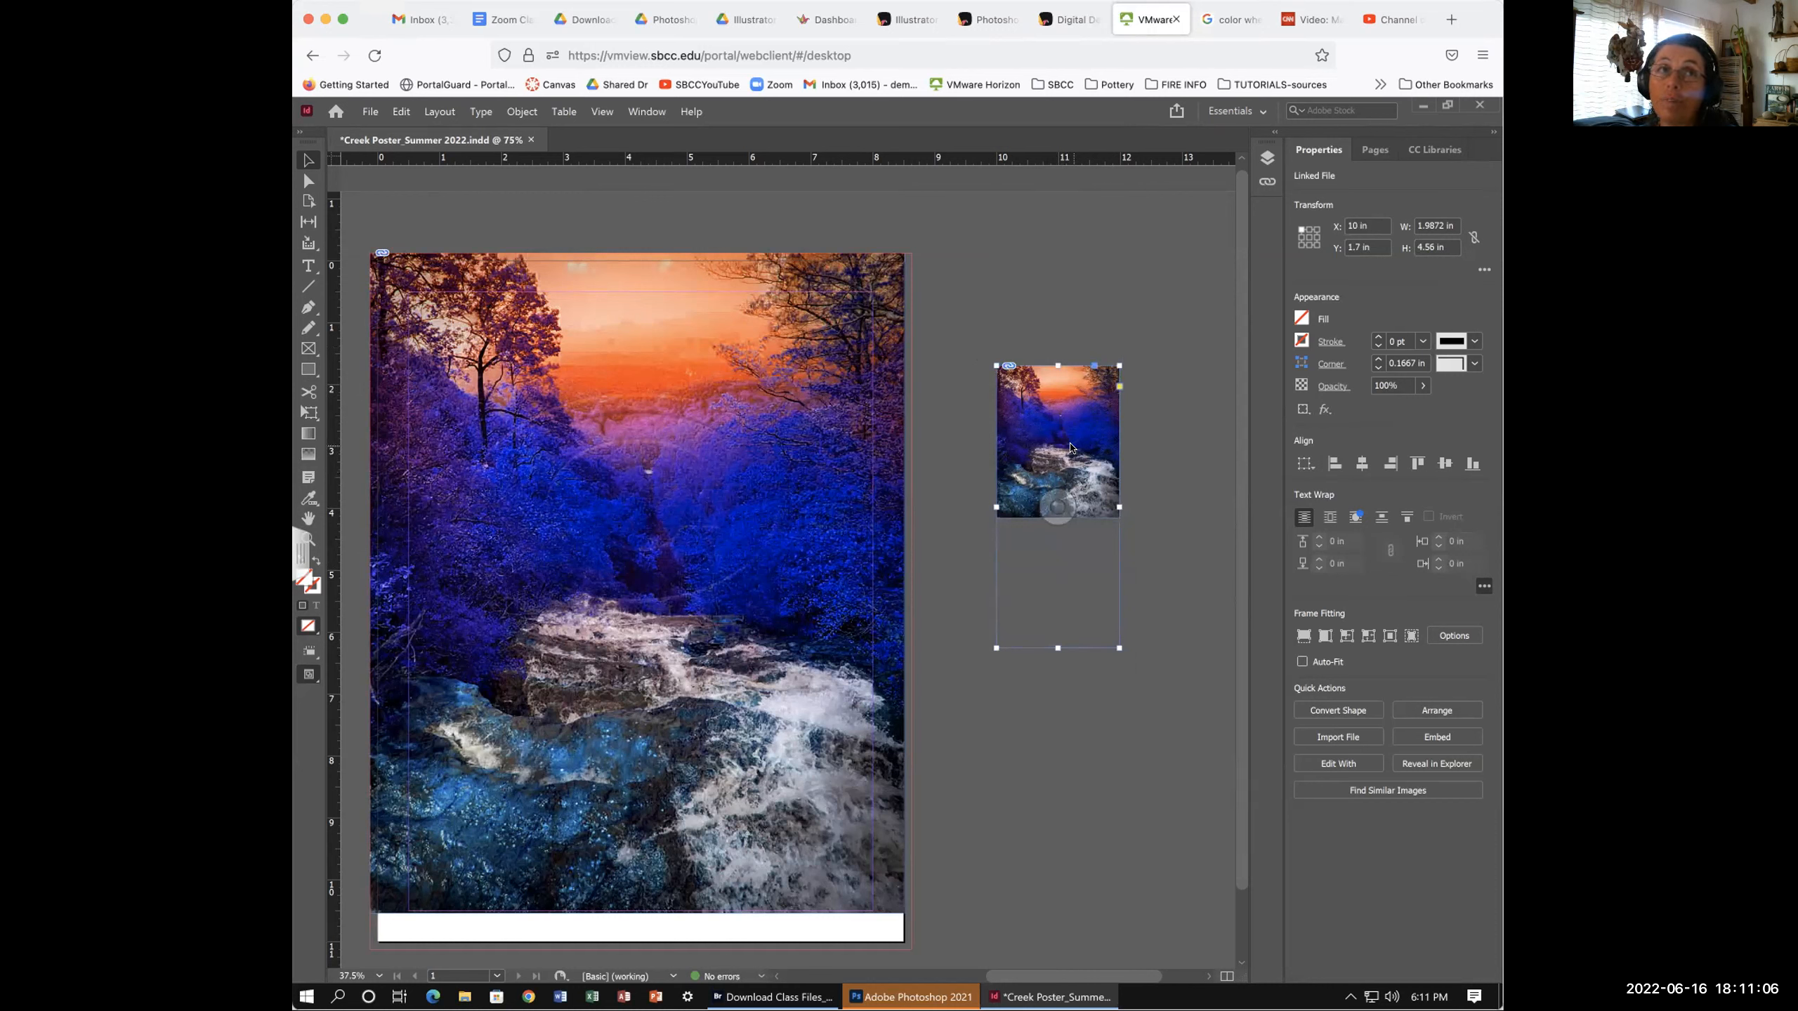
left_click_drag(1114, 505, 1046, 507)
left_click_drag(1021, 648, 1012, 408)
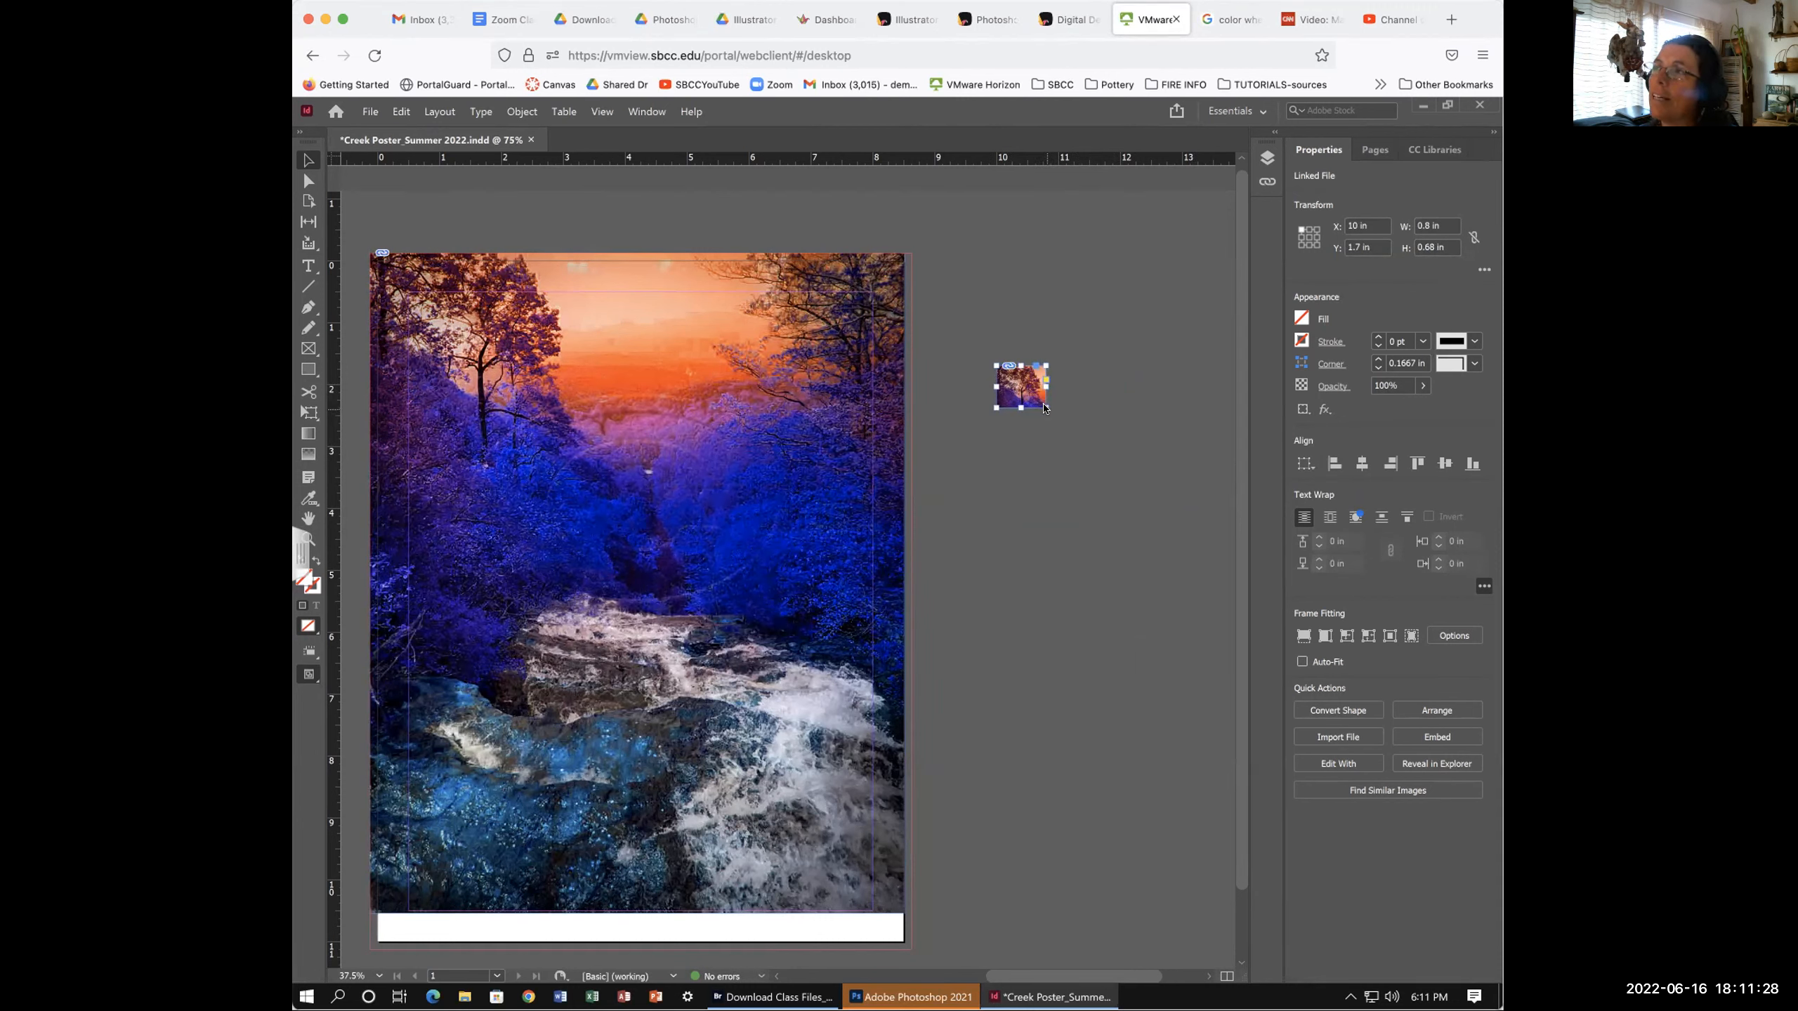
left_click_drag(1042, 408, 1178, 620)
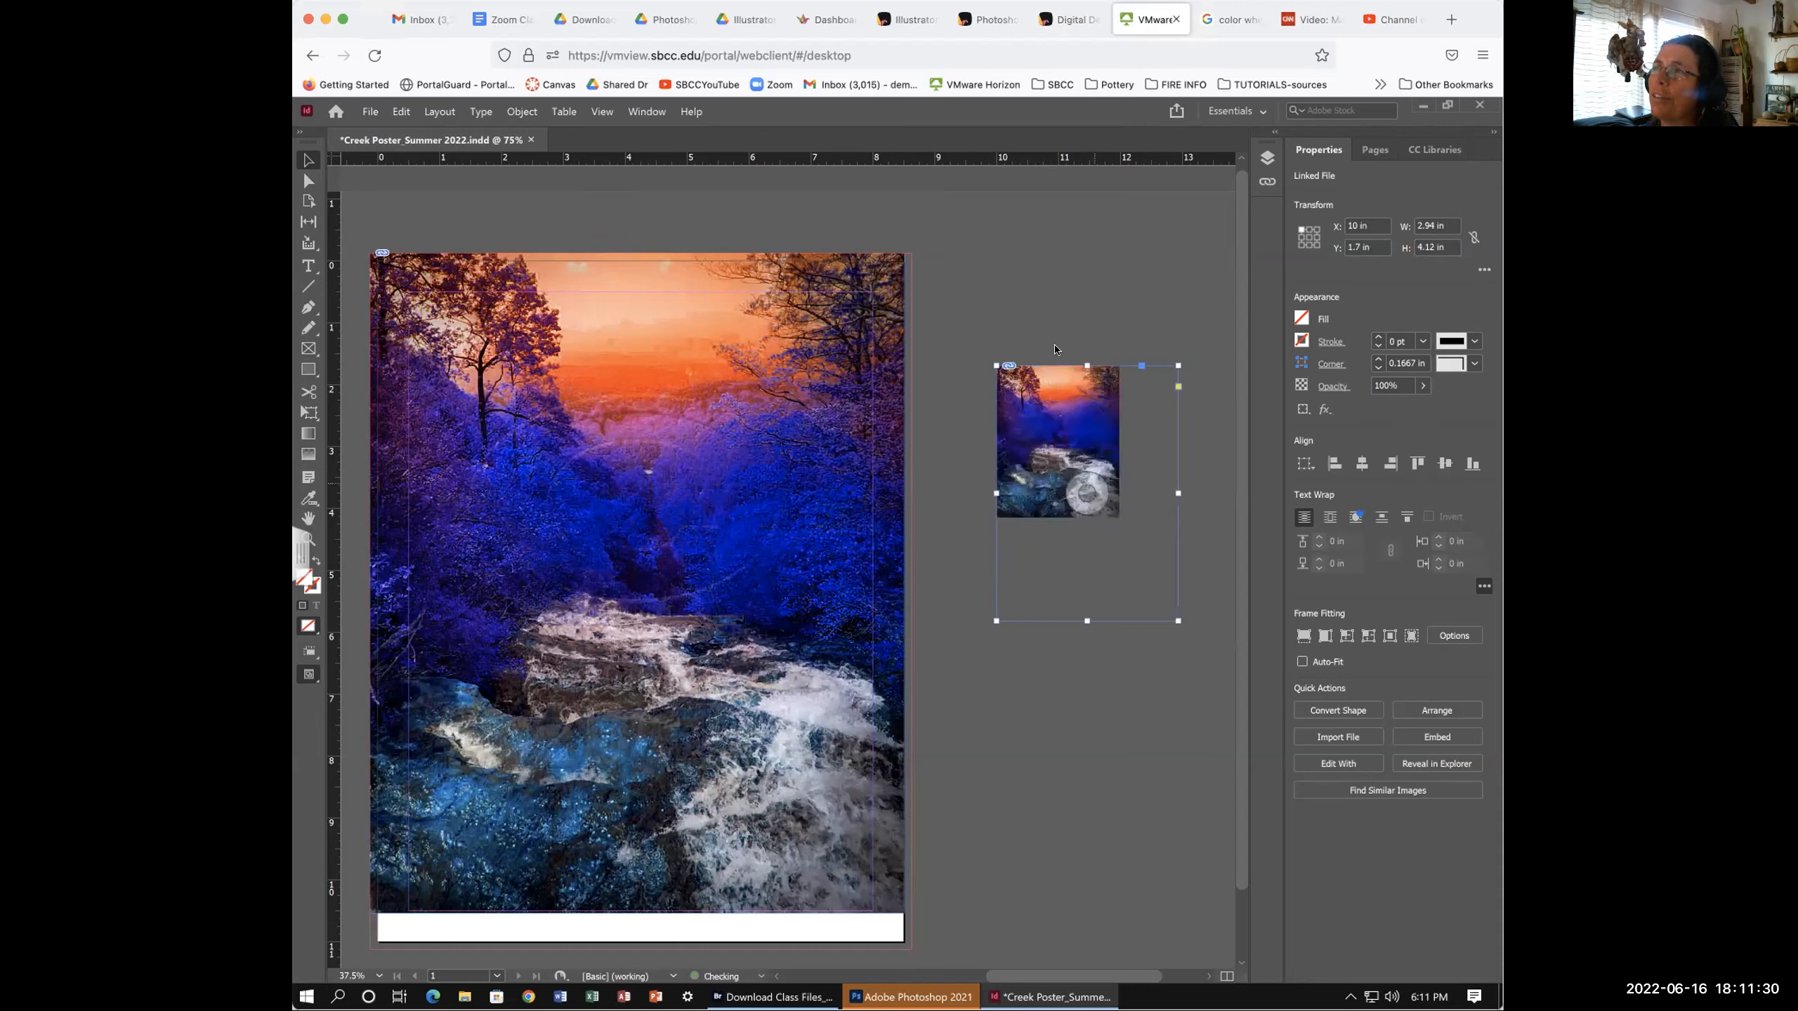
left_click_drag(1084, 360, 1084, 309)
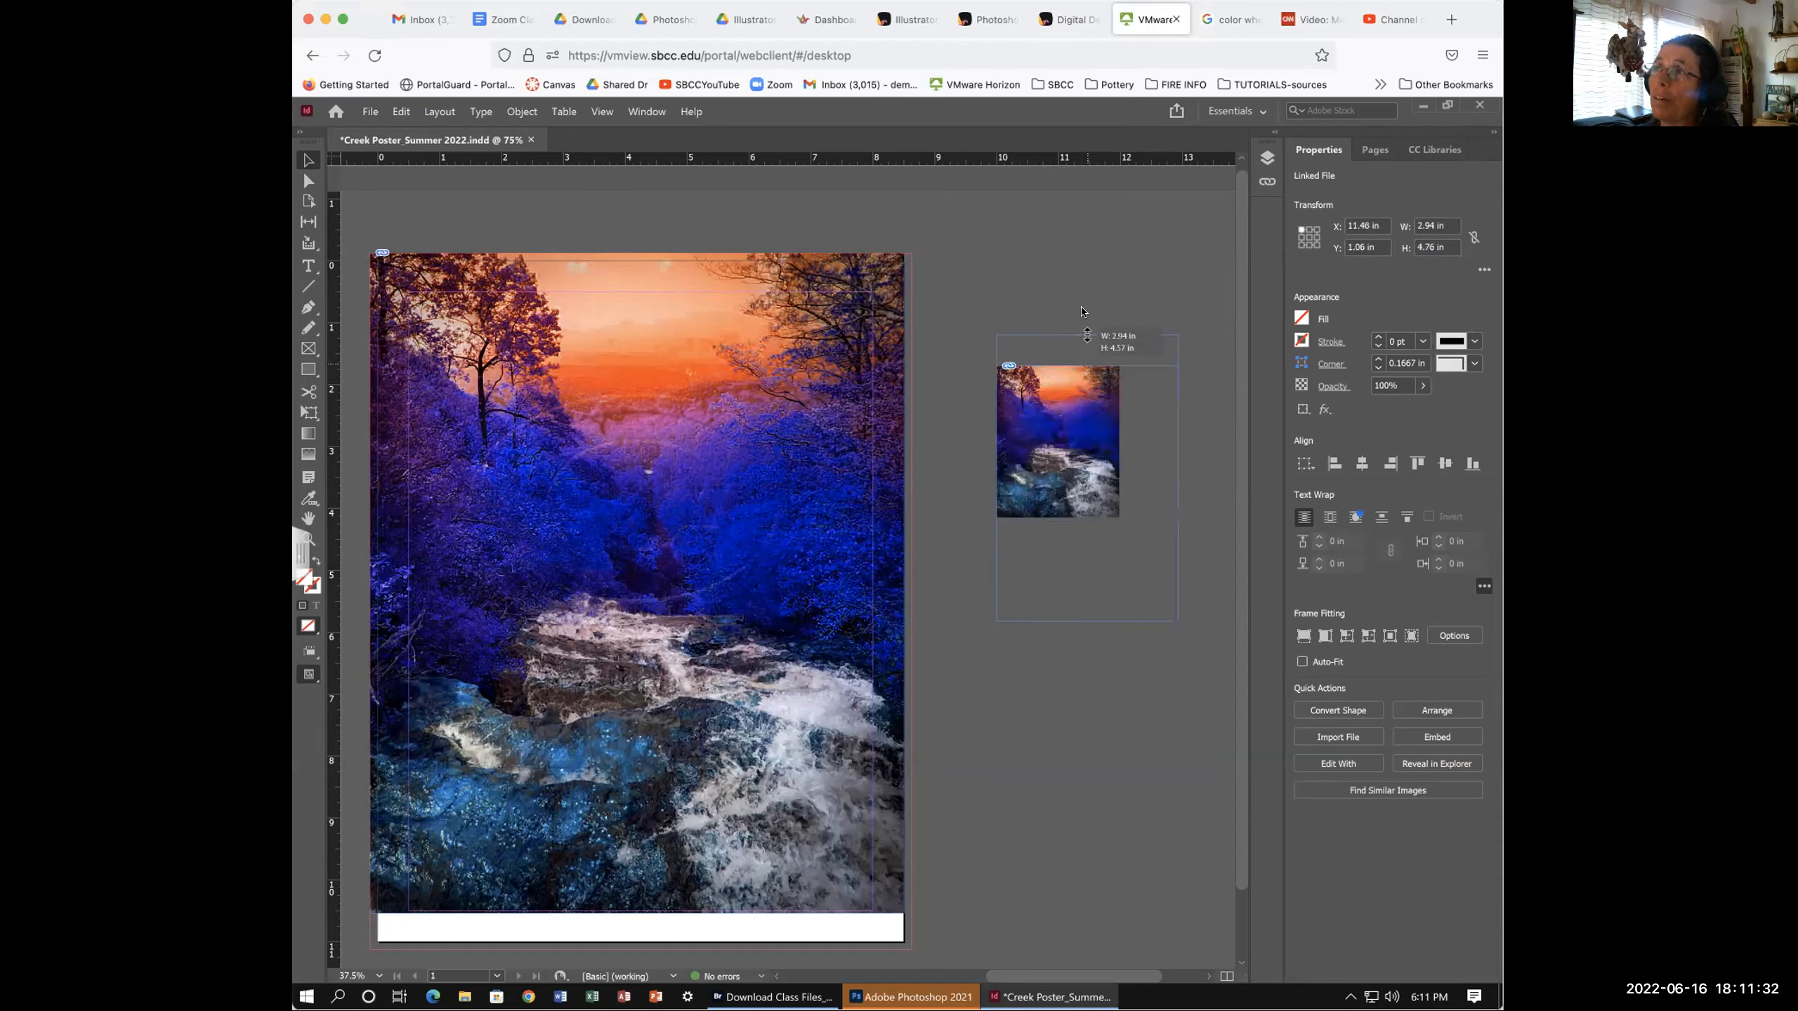
left_click_drag(997, 468, 958, 468)
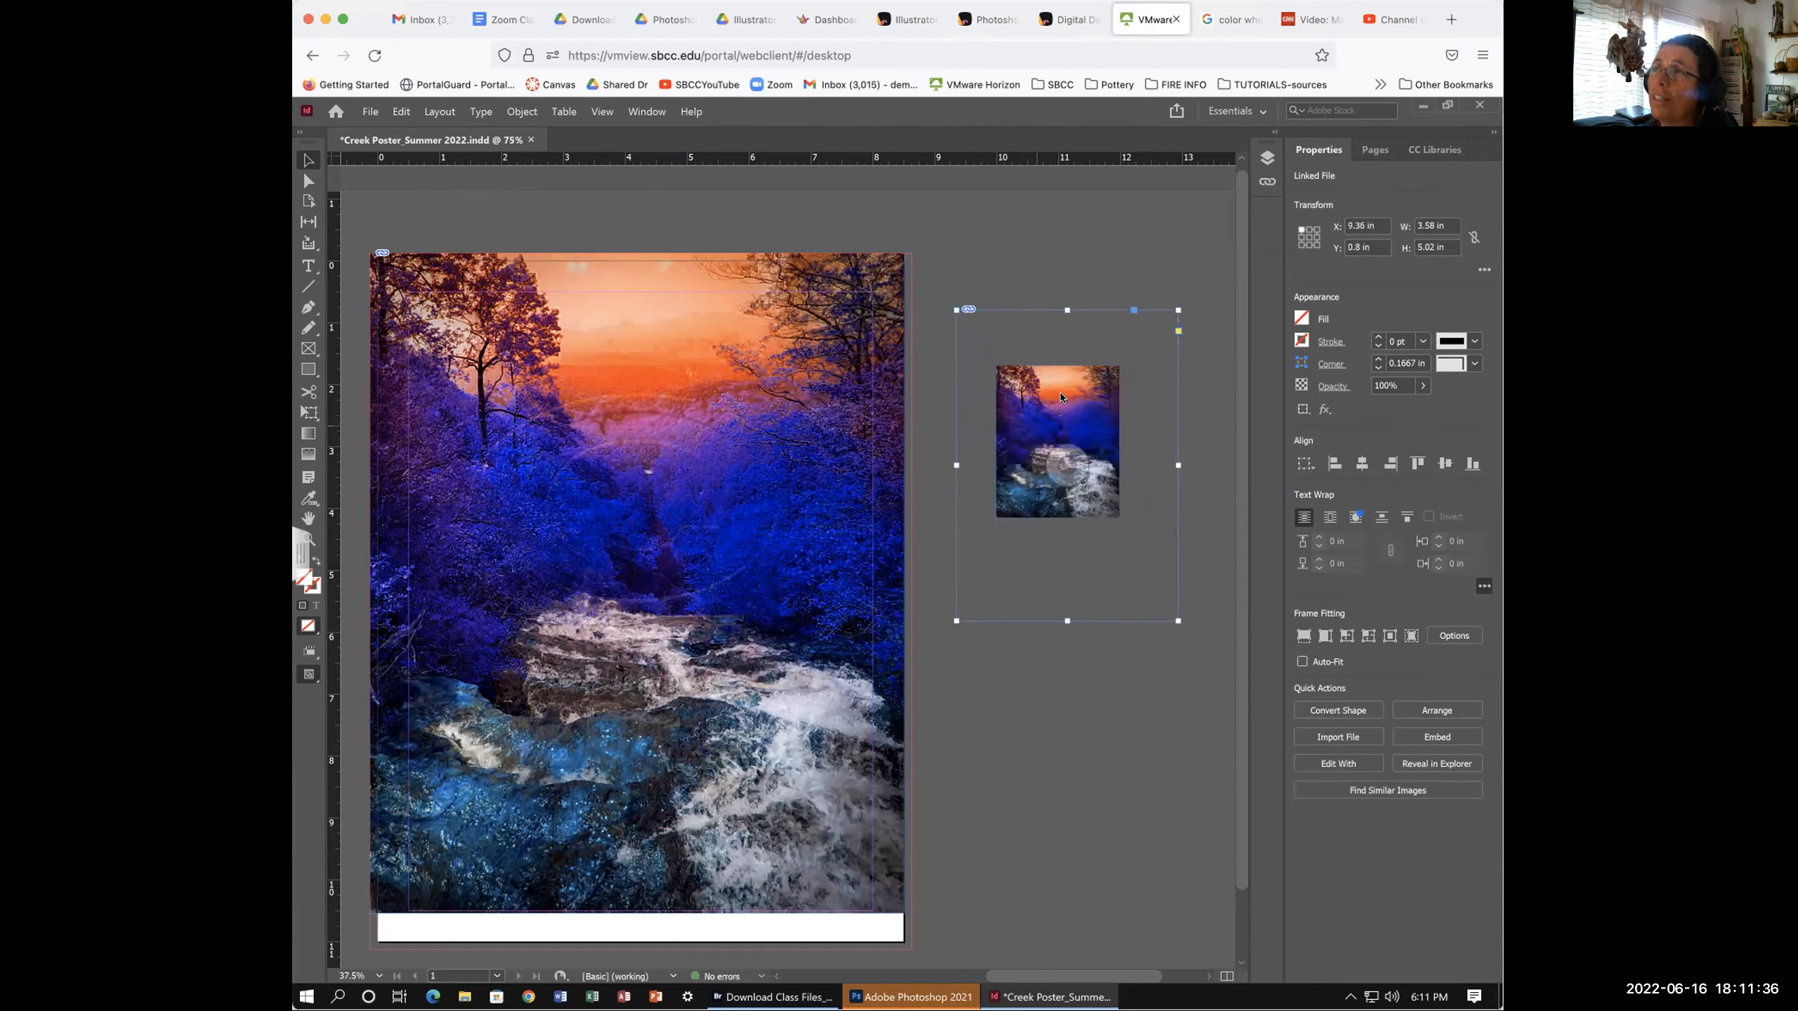
left_click_drag(956, 309, 1037, 416)
left_click_drag(1171, 610, 1090, 476)
- Adjust the frame's corners and edges until it measures 3.575 × 4.64 in
left_click_drag(1013, 393, 952, 316)
left_click_drag(1090, 476, 1191, 611)
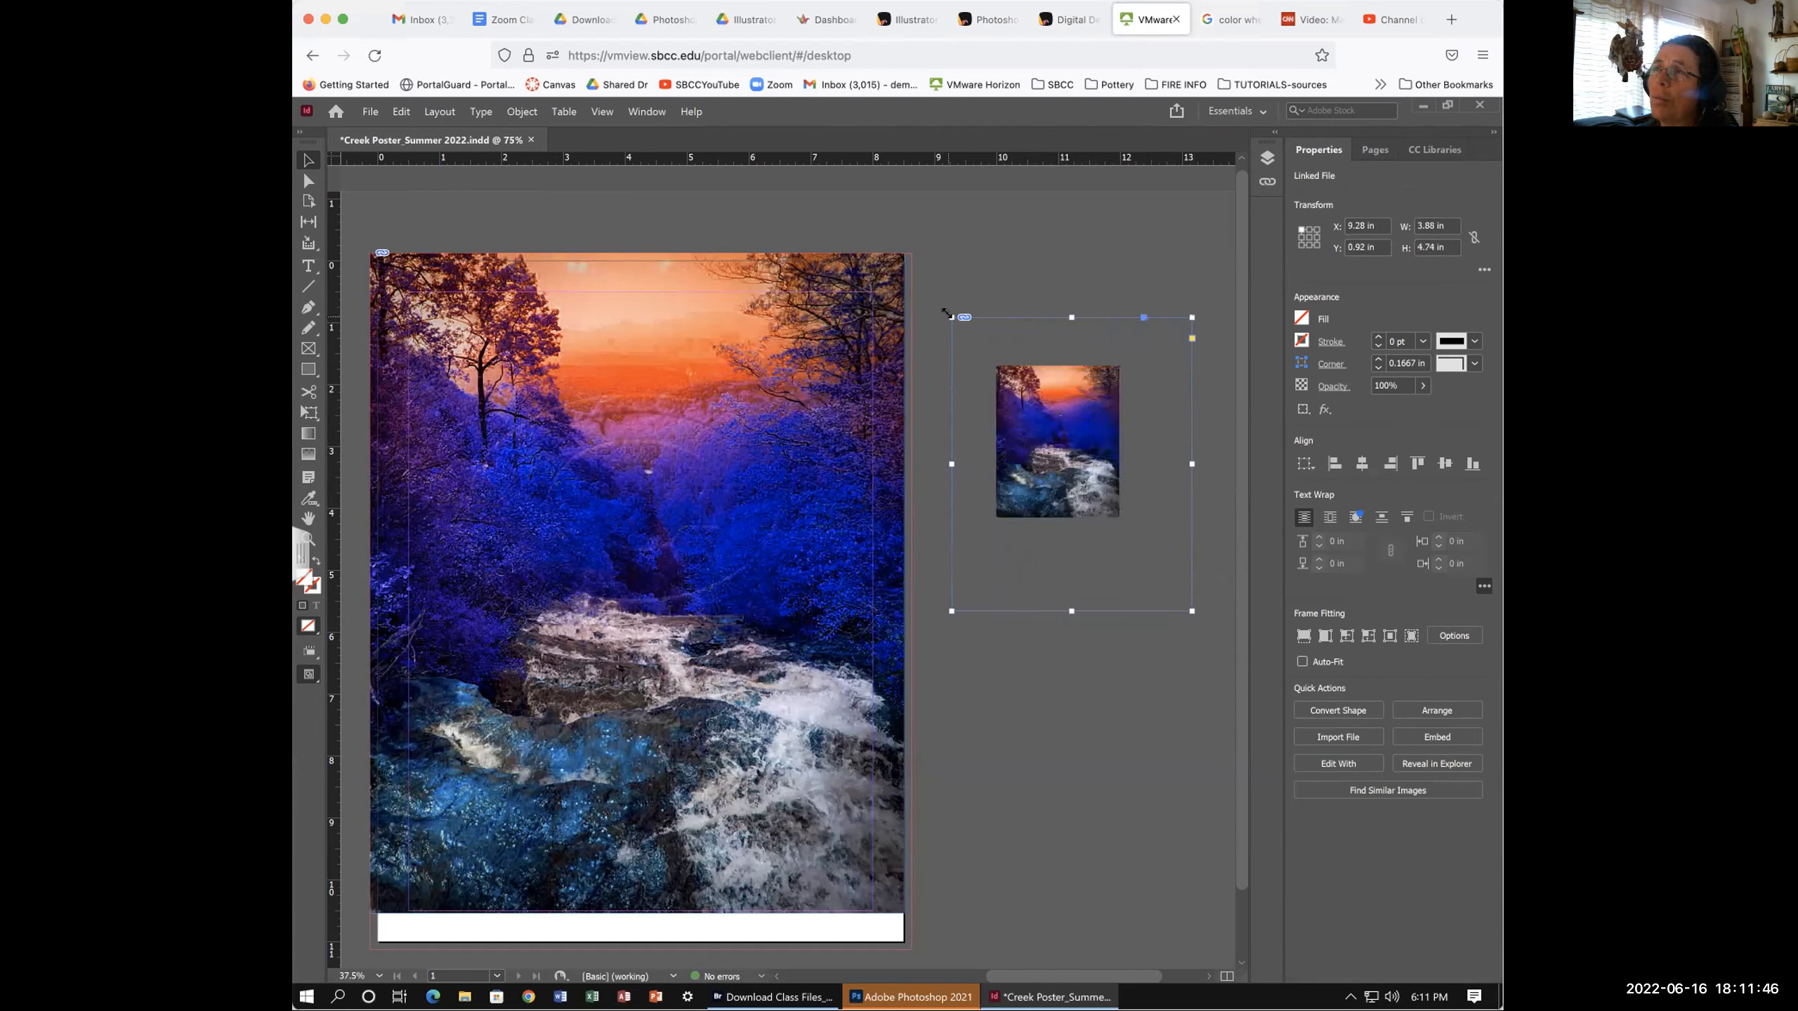
left_click_drag(947, 314, 995, 367)
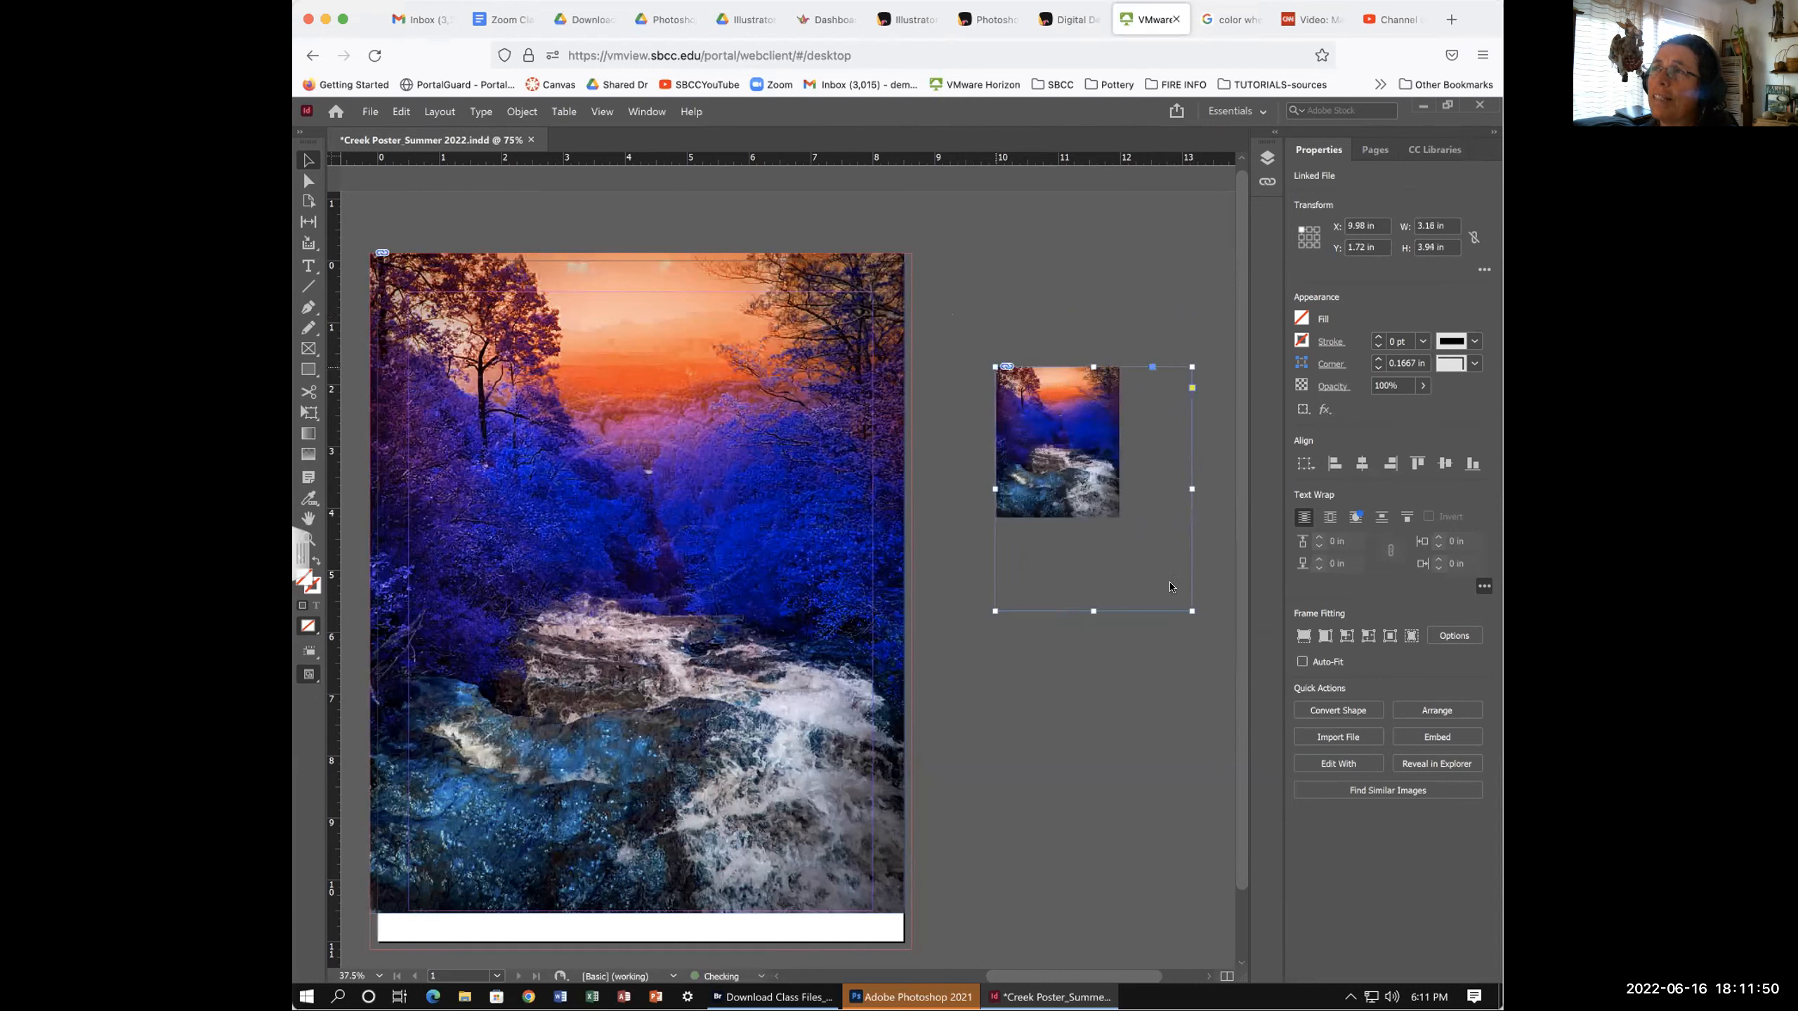
left_click_drag(1191, 609, 1110, 507)
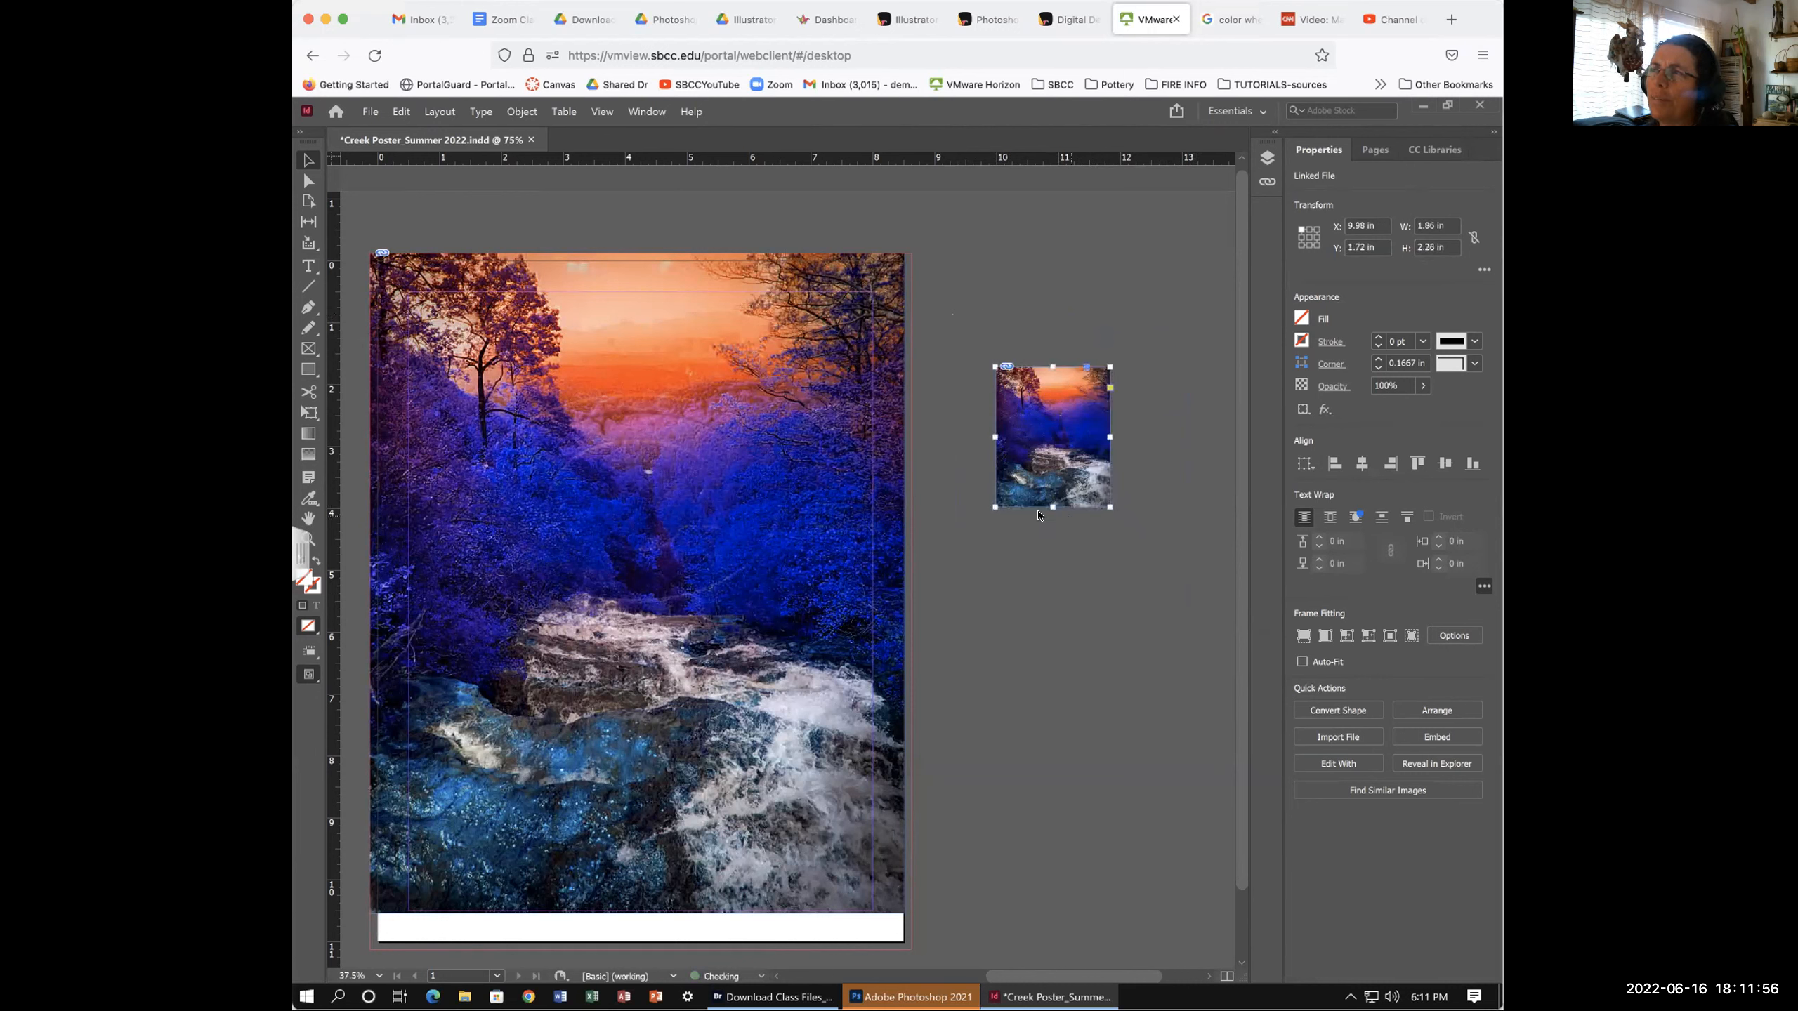
left_click_drag(991, 503, 985, 526)
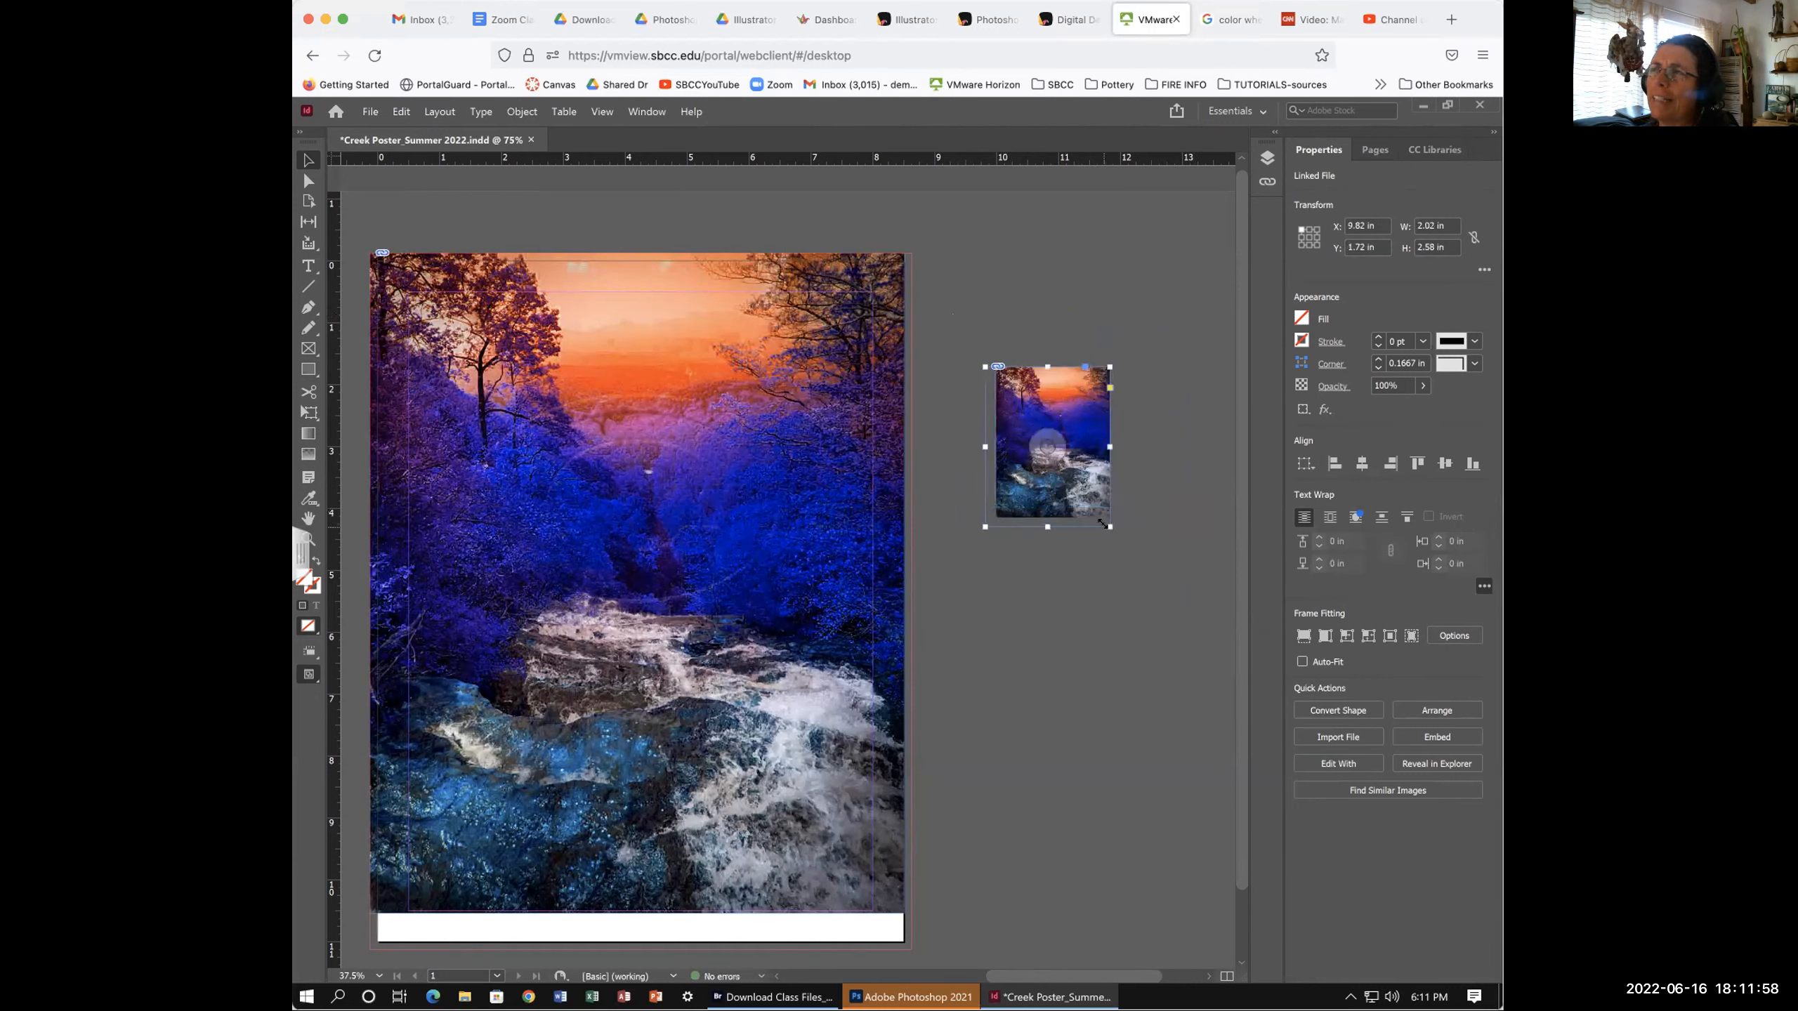
left_click_drag(1111, 524, 1174, 656)
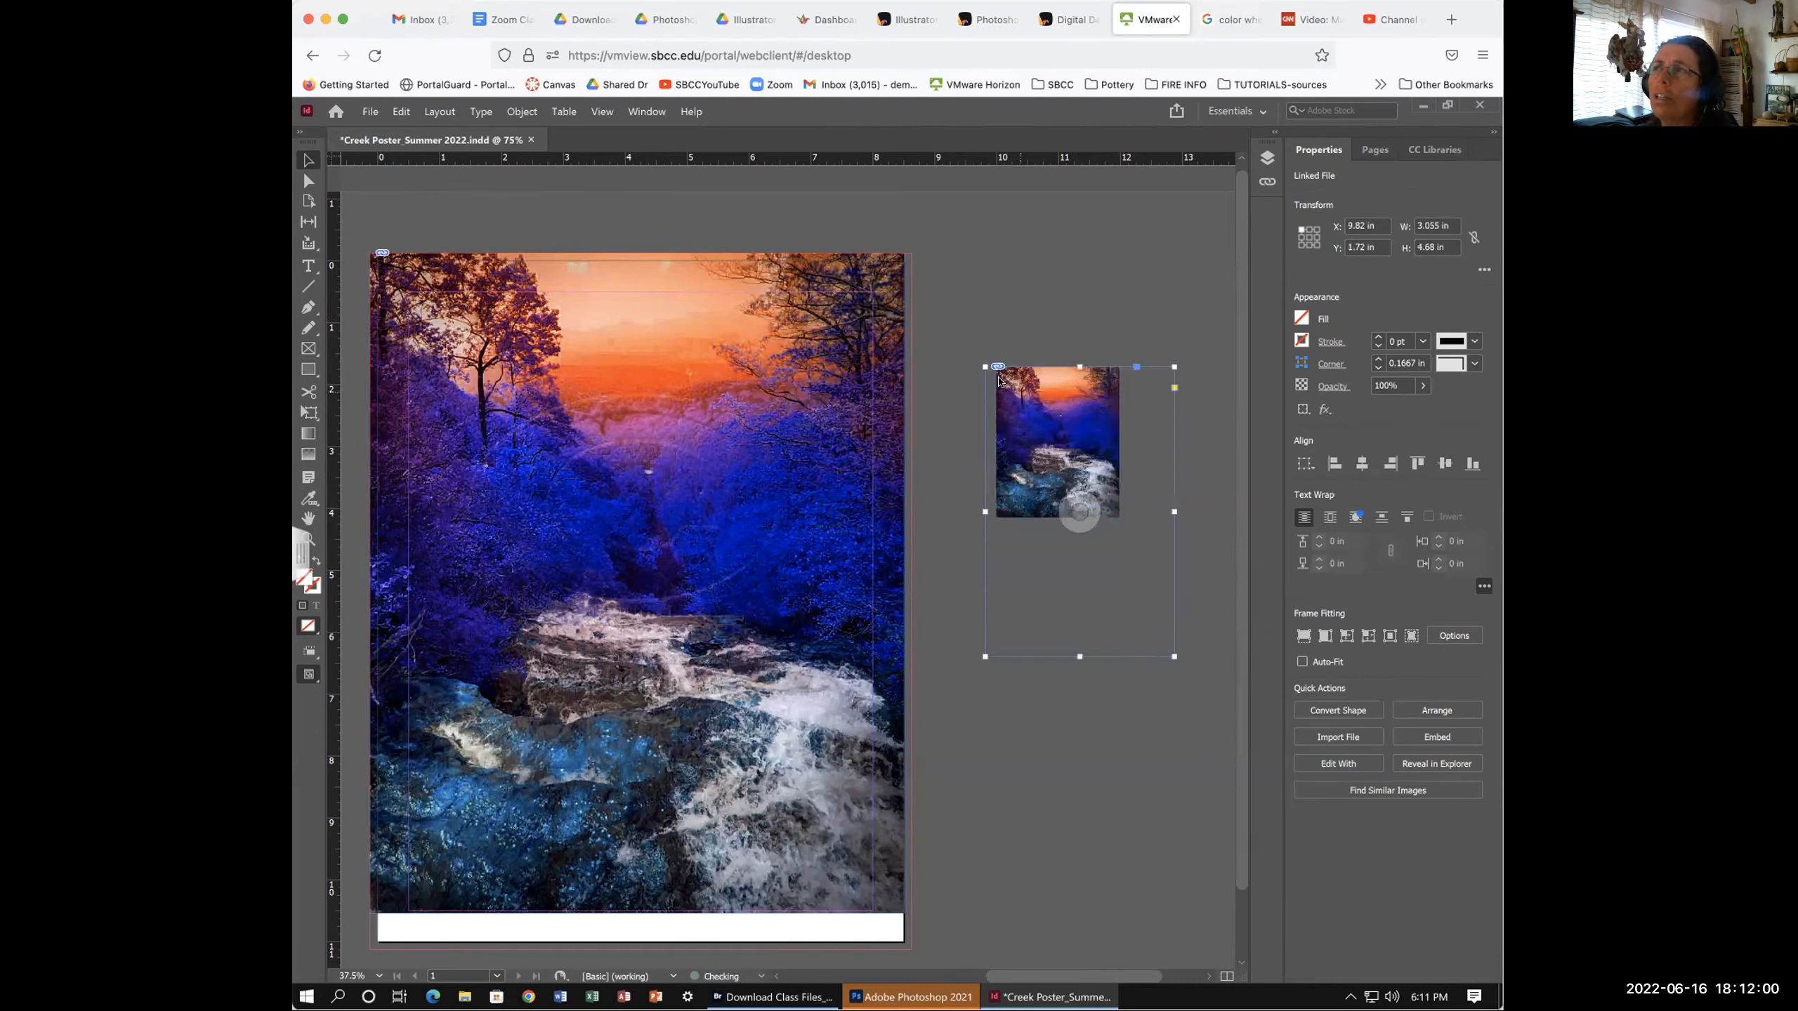
left_click_drag(985, 366, 931, 293)
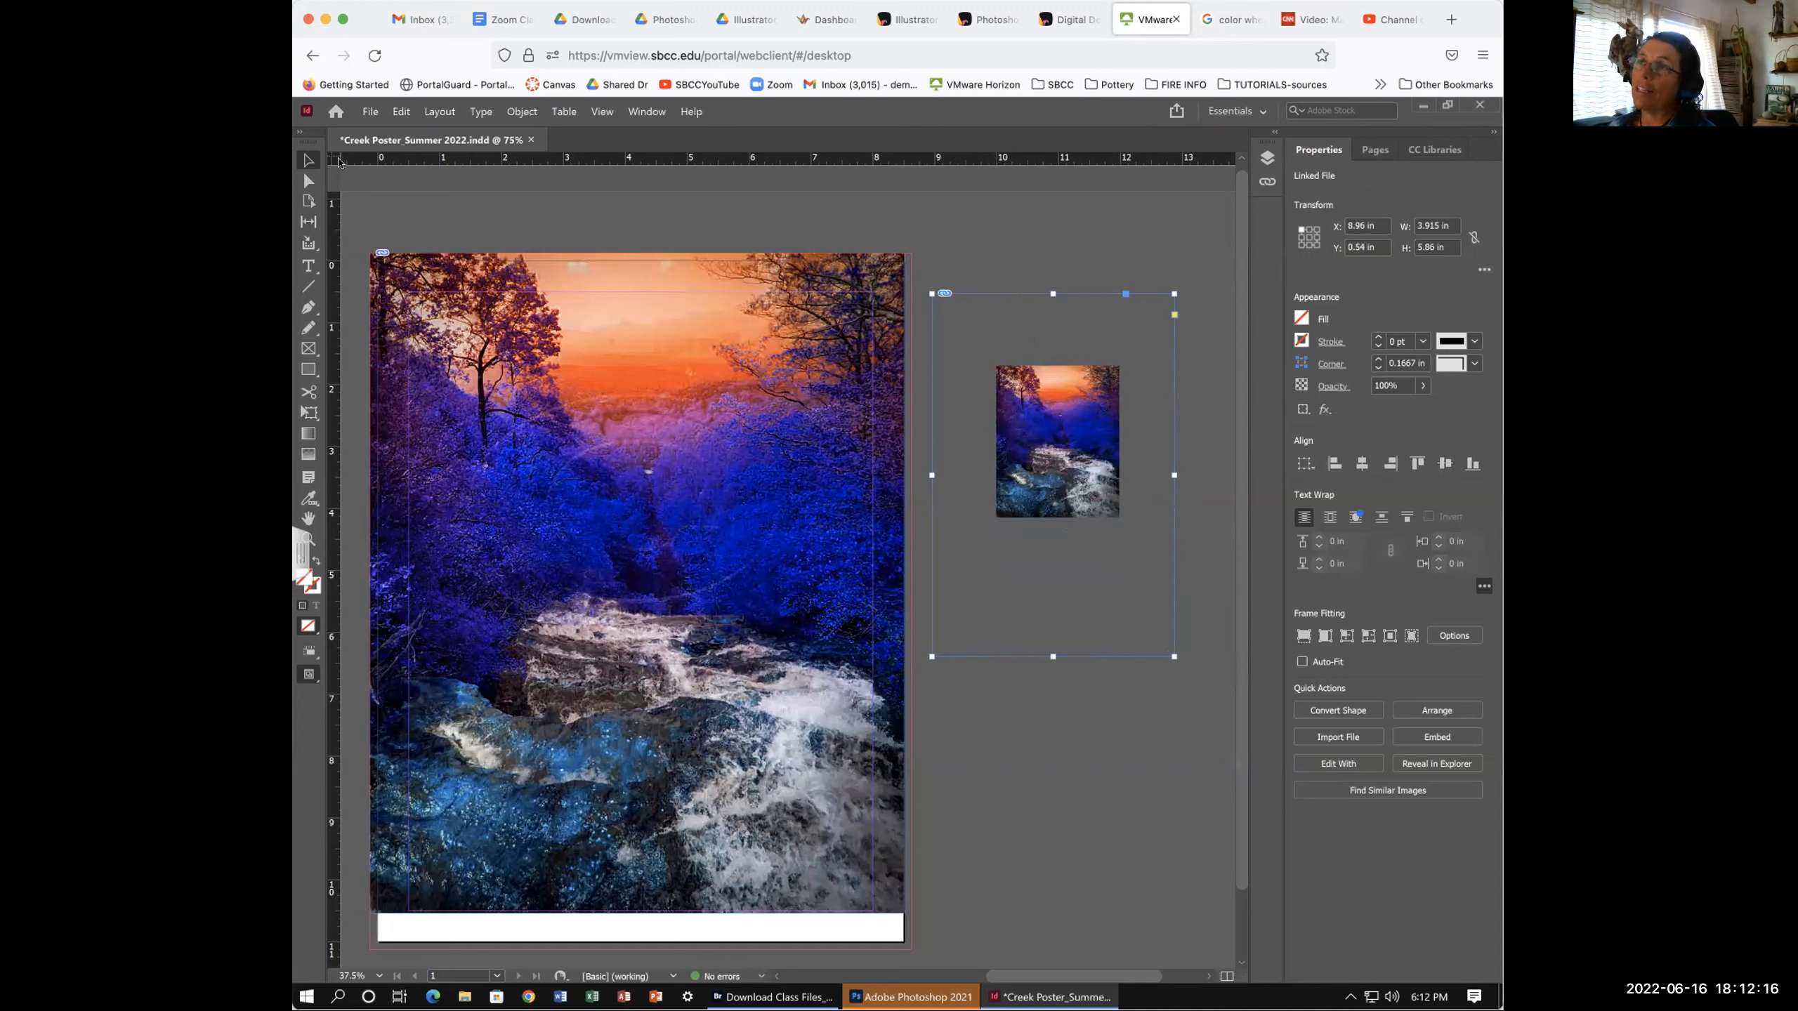
left_click_drag(931, 294, 1074, 310)
left_click_drag(989, 489, 953, 488)
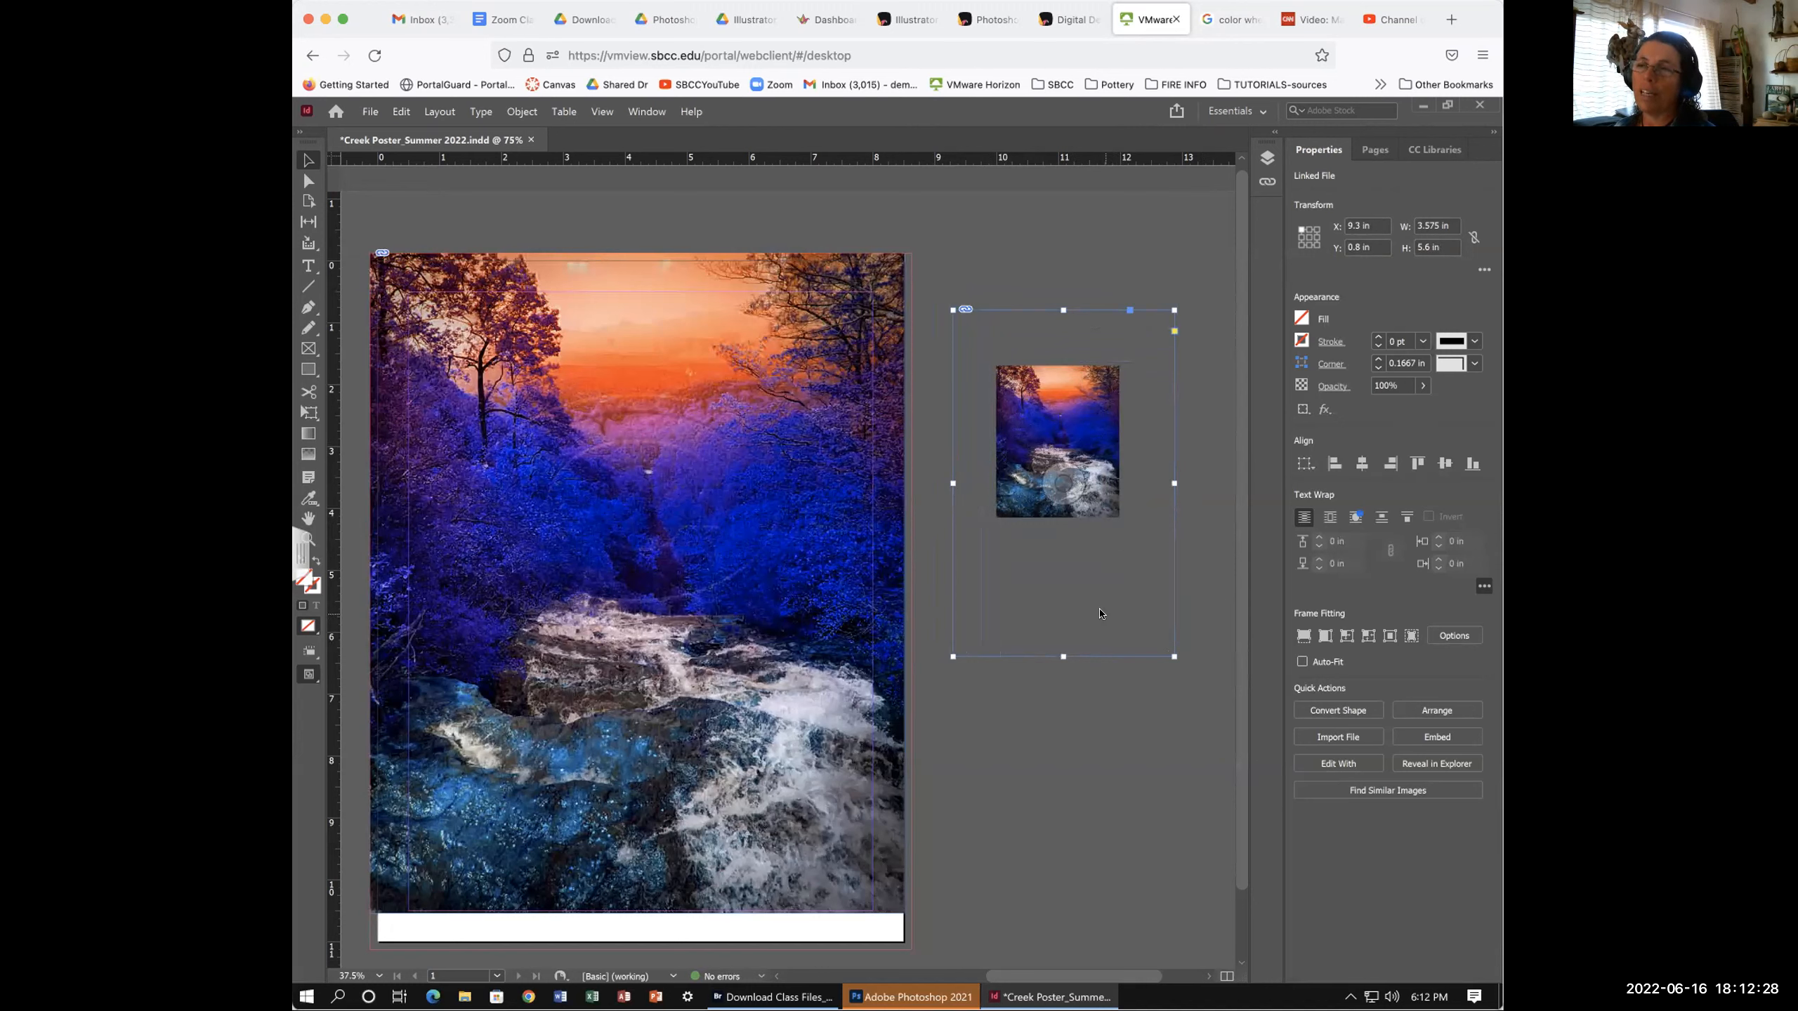
left_click_drag(1061, 656, 1058, 593)
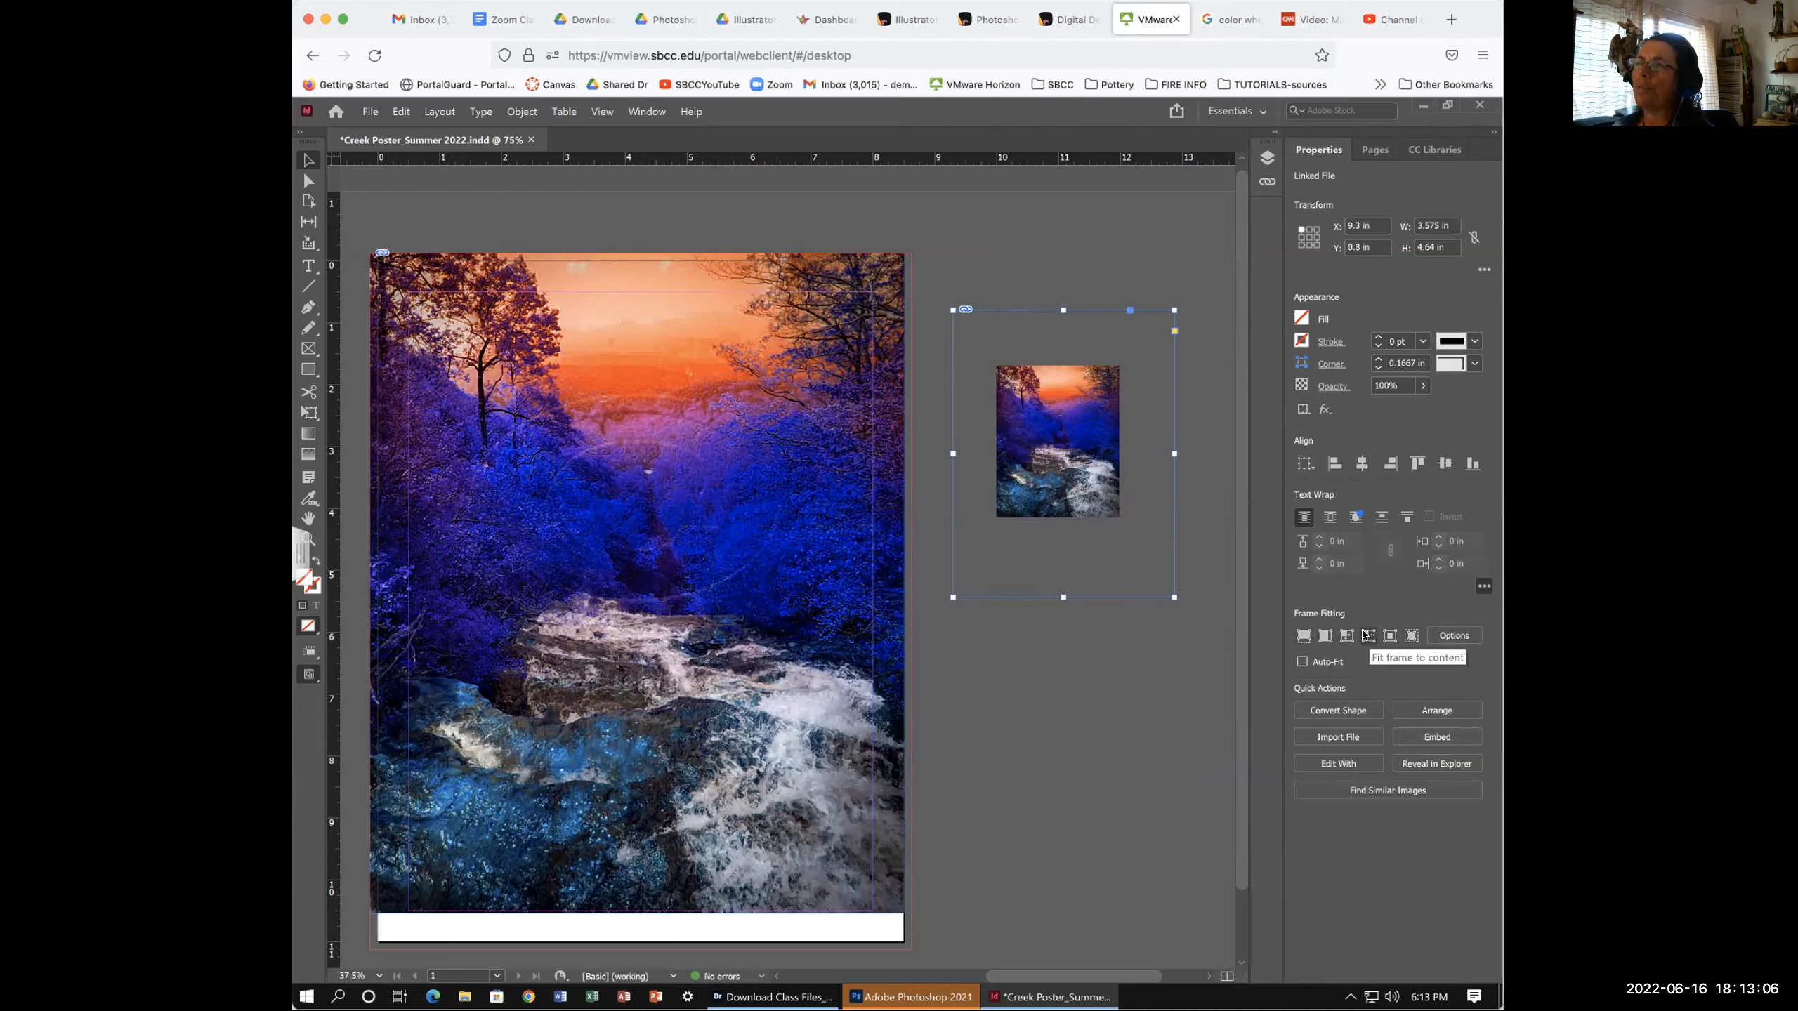
- Fit the frame to the creek photo, then enlarge it from its corners
left_click(1365, 638)
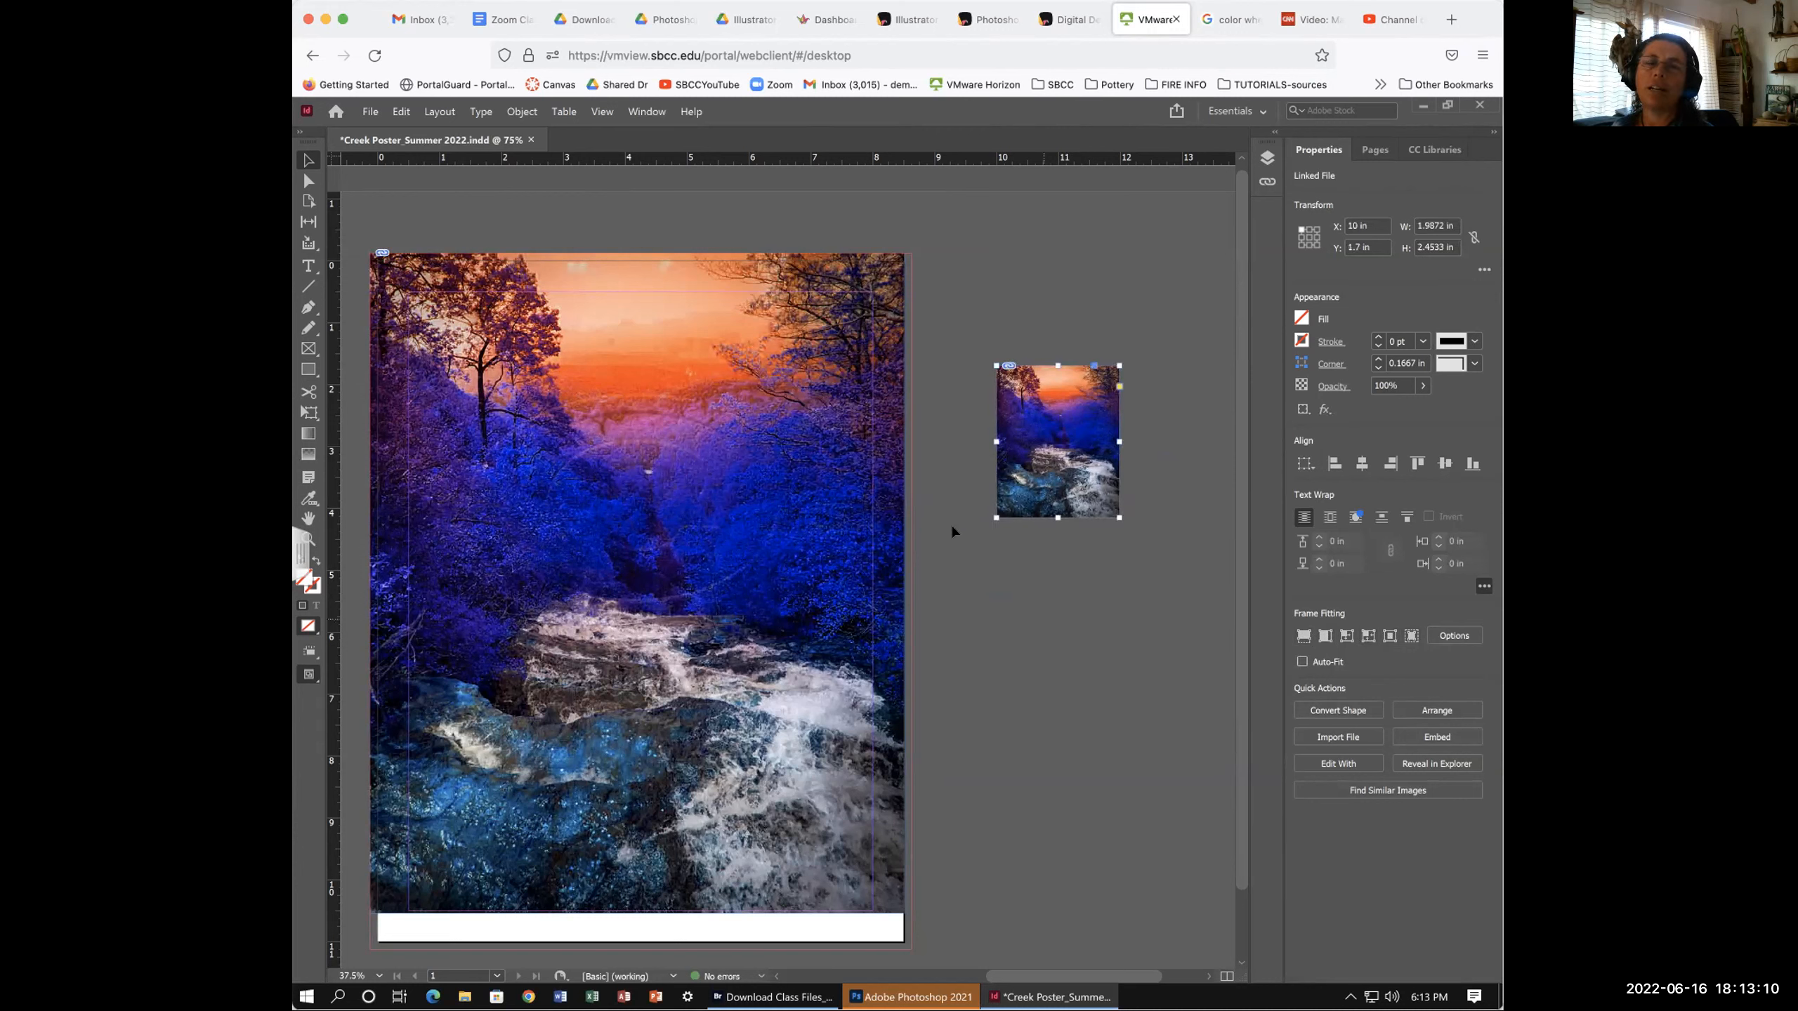
left_click_drag(991, 516, 946, 566)
left_click_drag(1118, 365, 1153, 315)
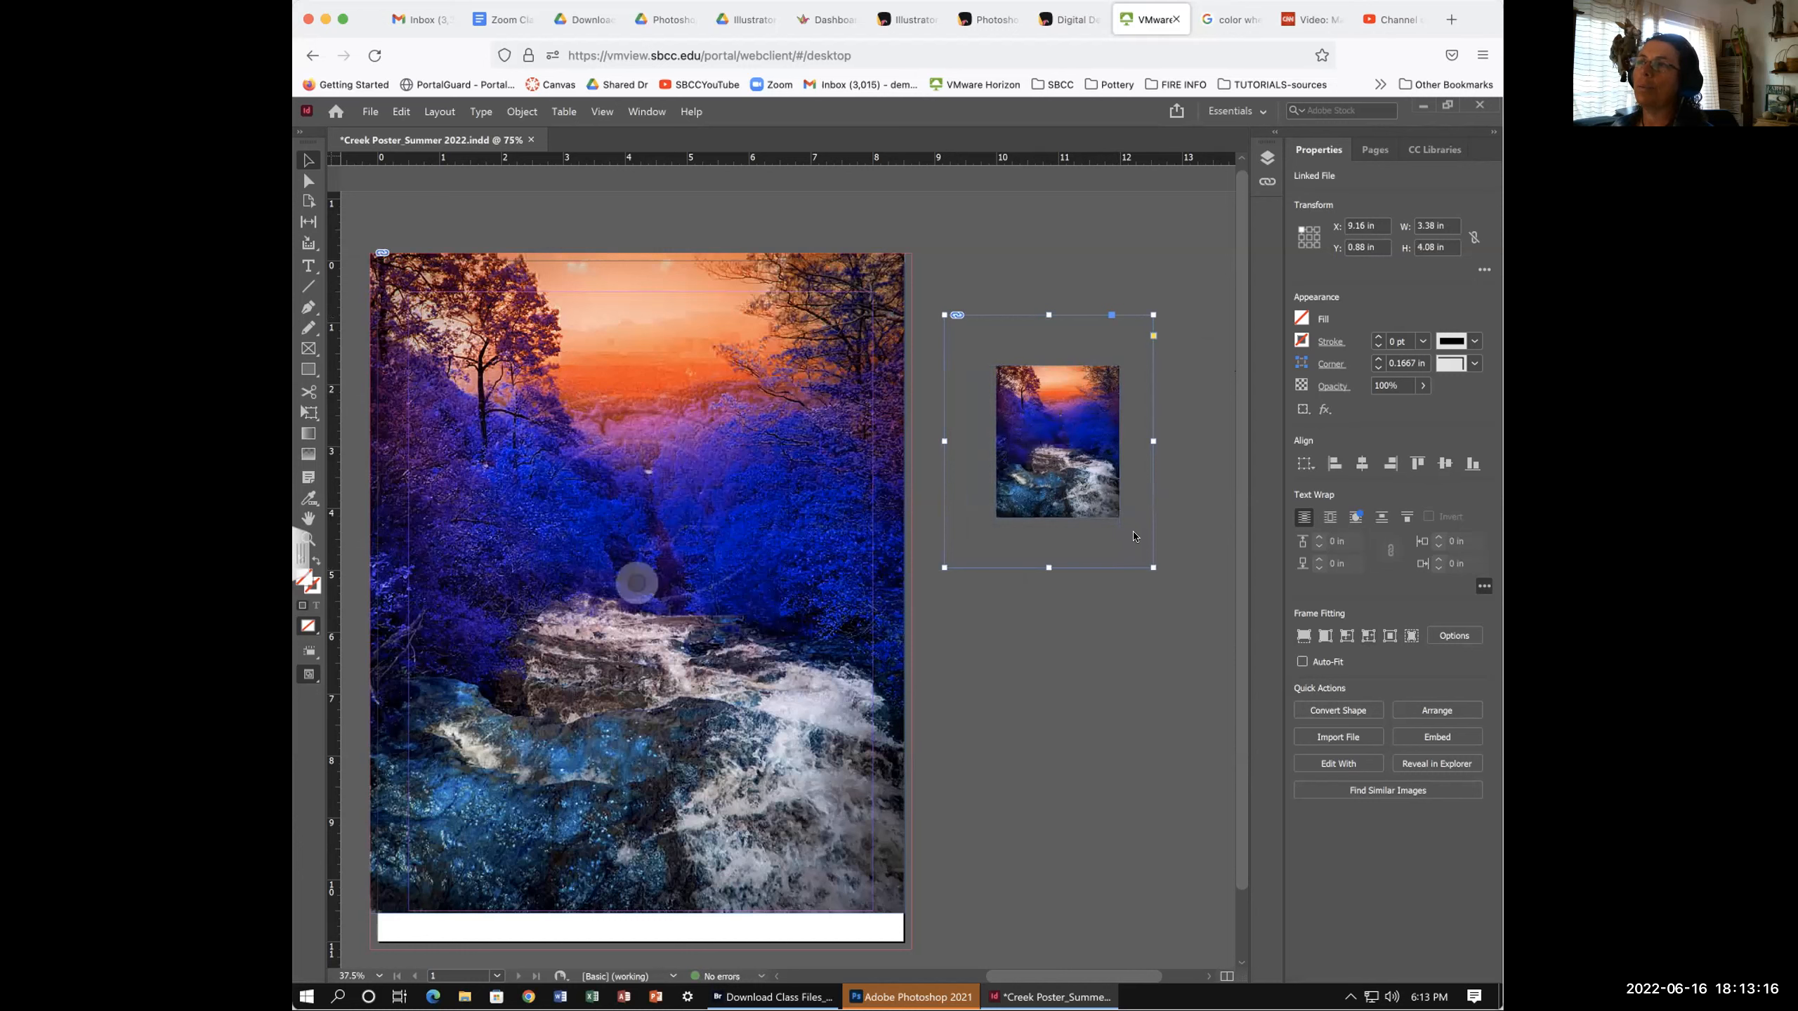
left_click_drag(1145, 571, 1132, 542)
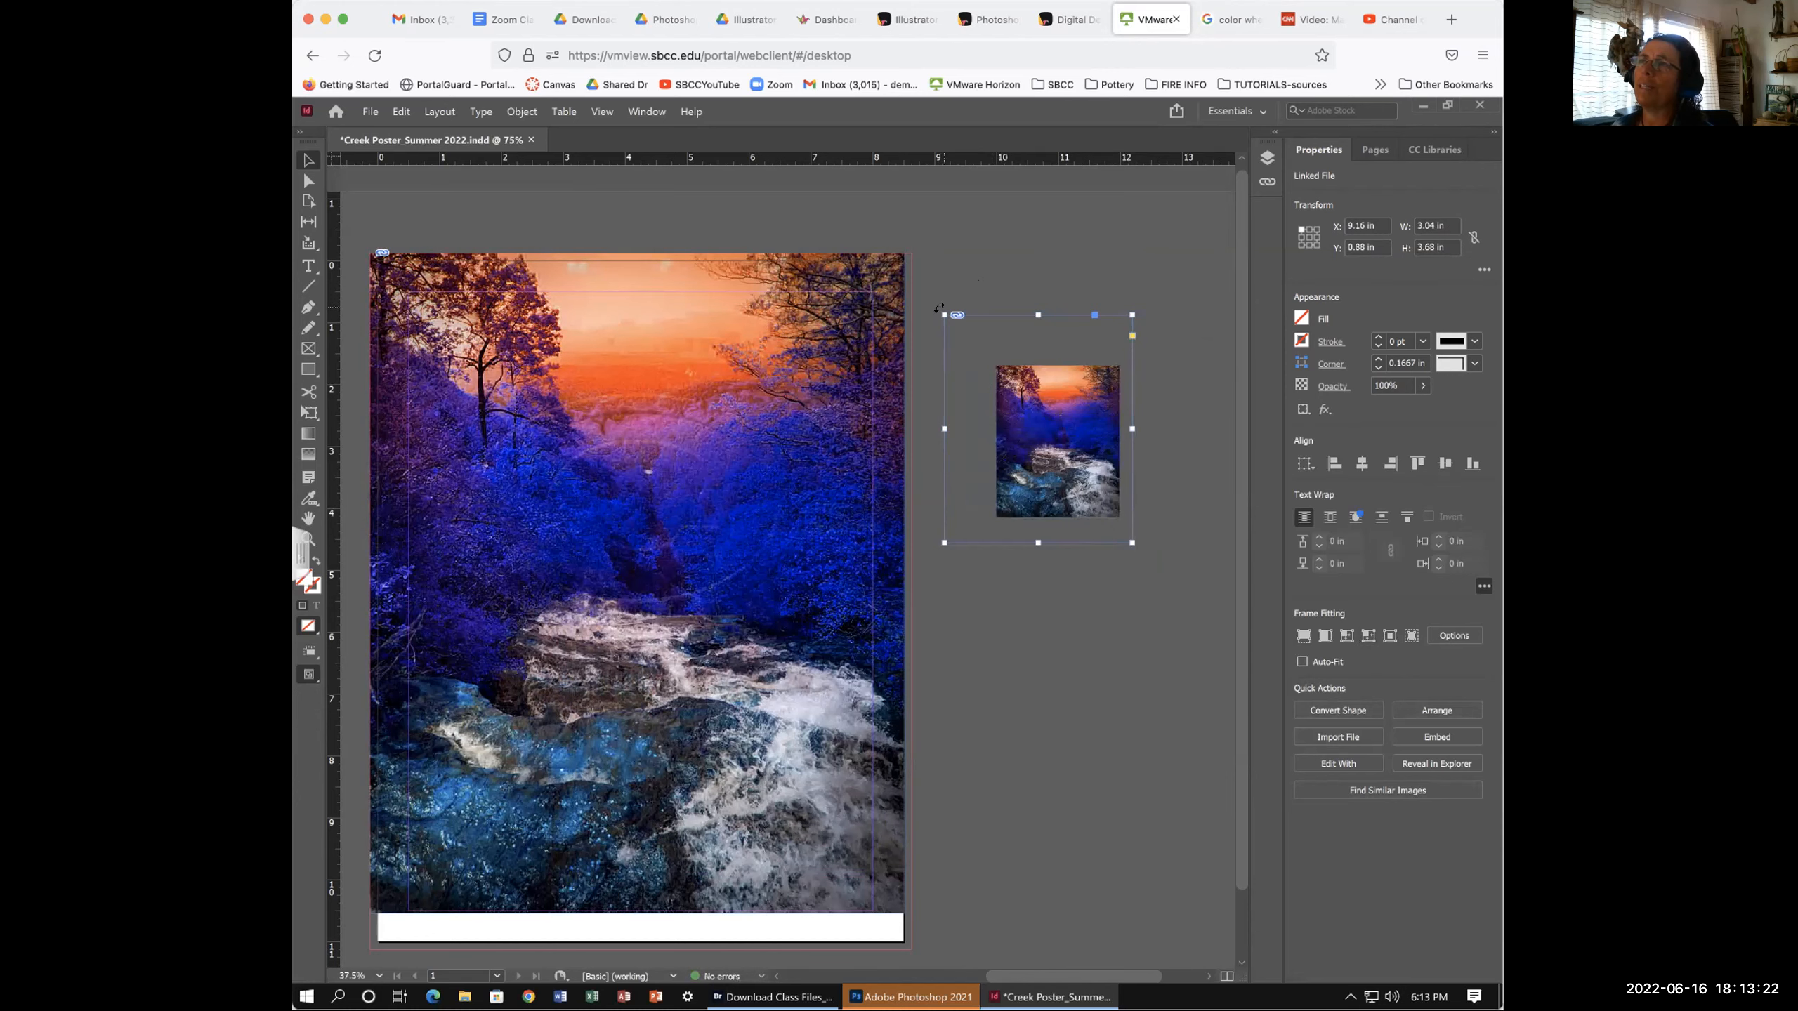
- Crop the frame in from its corners, then refit it to the photo at 1.9872 × 2.4533 in
scroll(941, 298, "down", 2)
left_click_drag(945, 307, 975, 374)
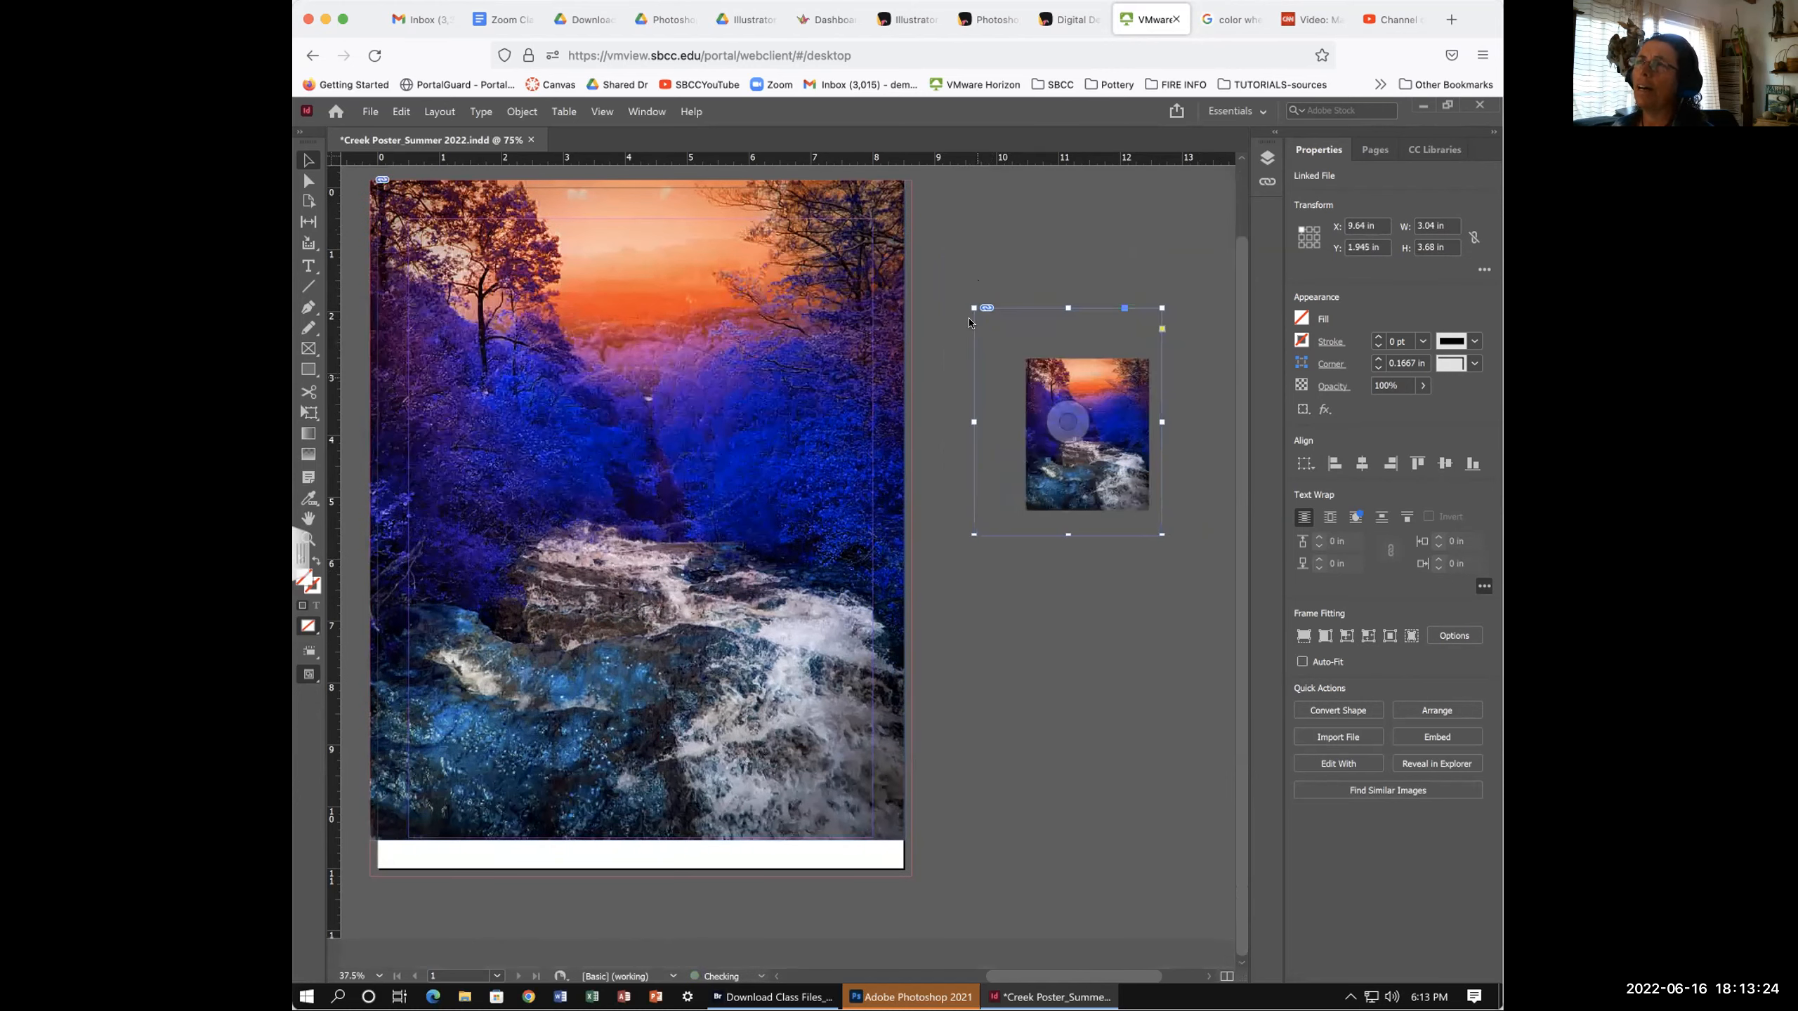
left_click_drag(974, 309, 1067, 411)
left_click_drag(1156, 530, 1099, 468)
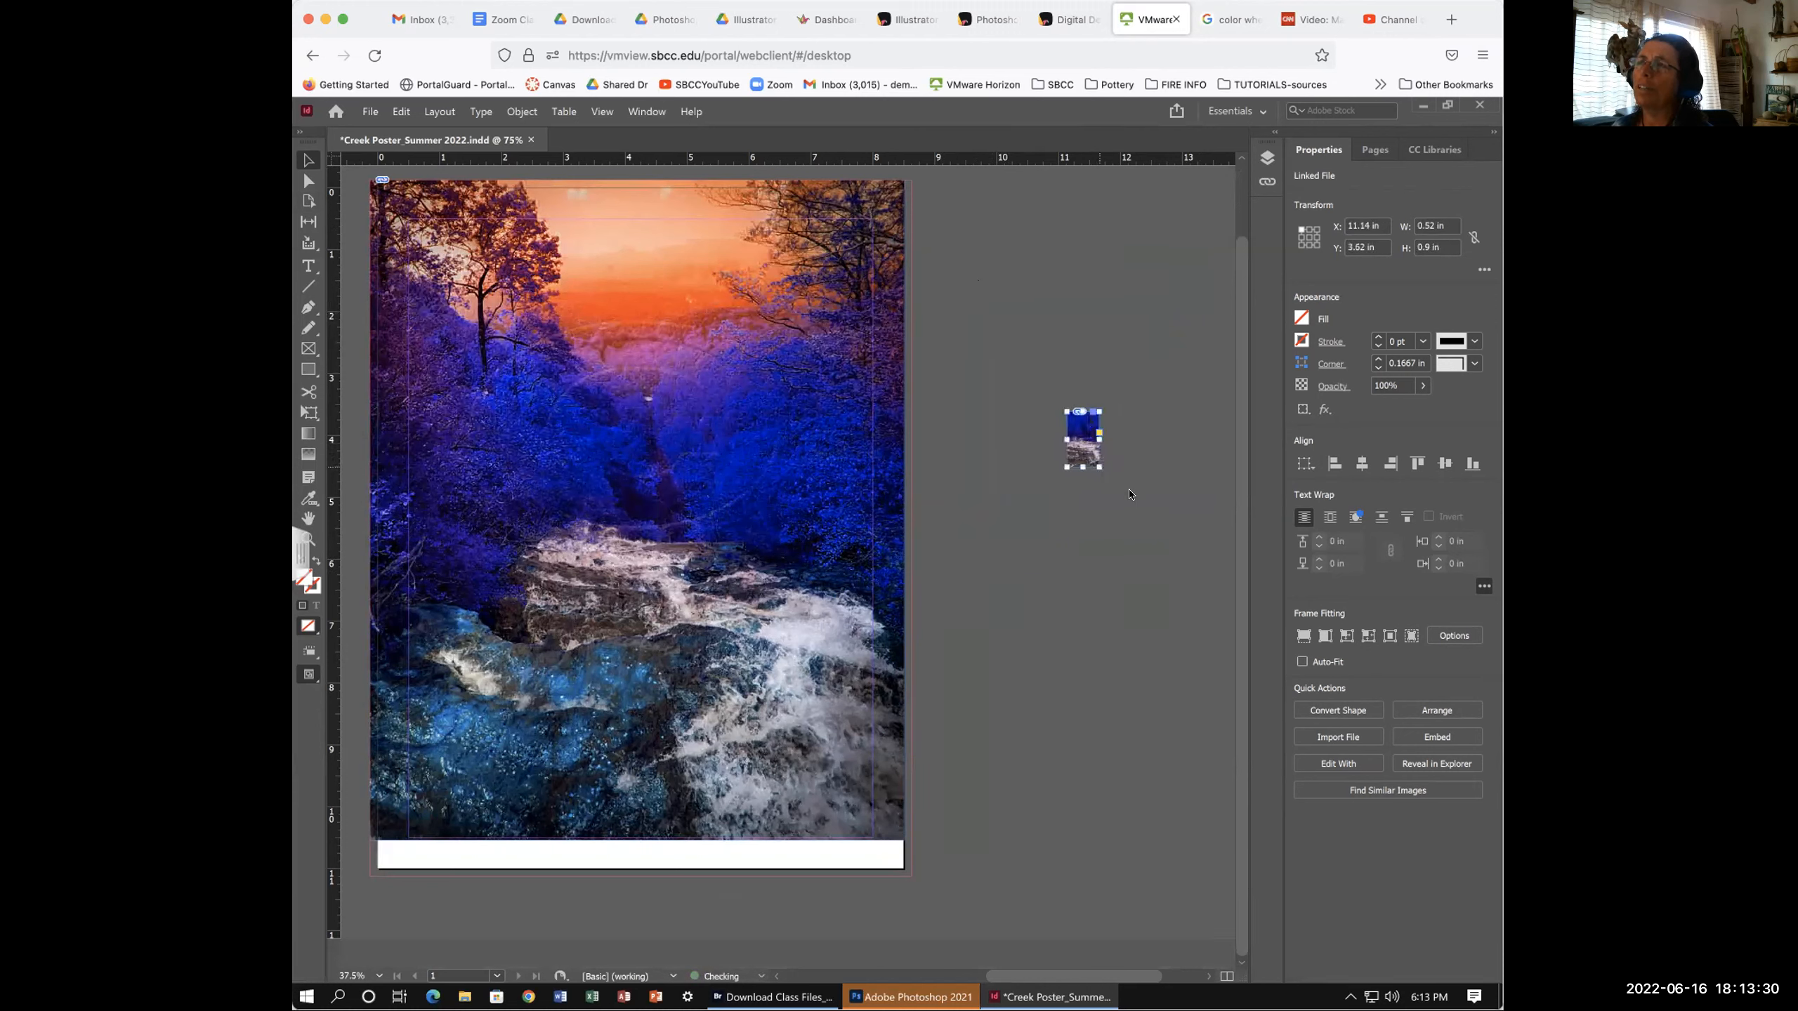
left_click(1366, 636)
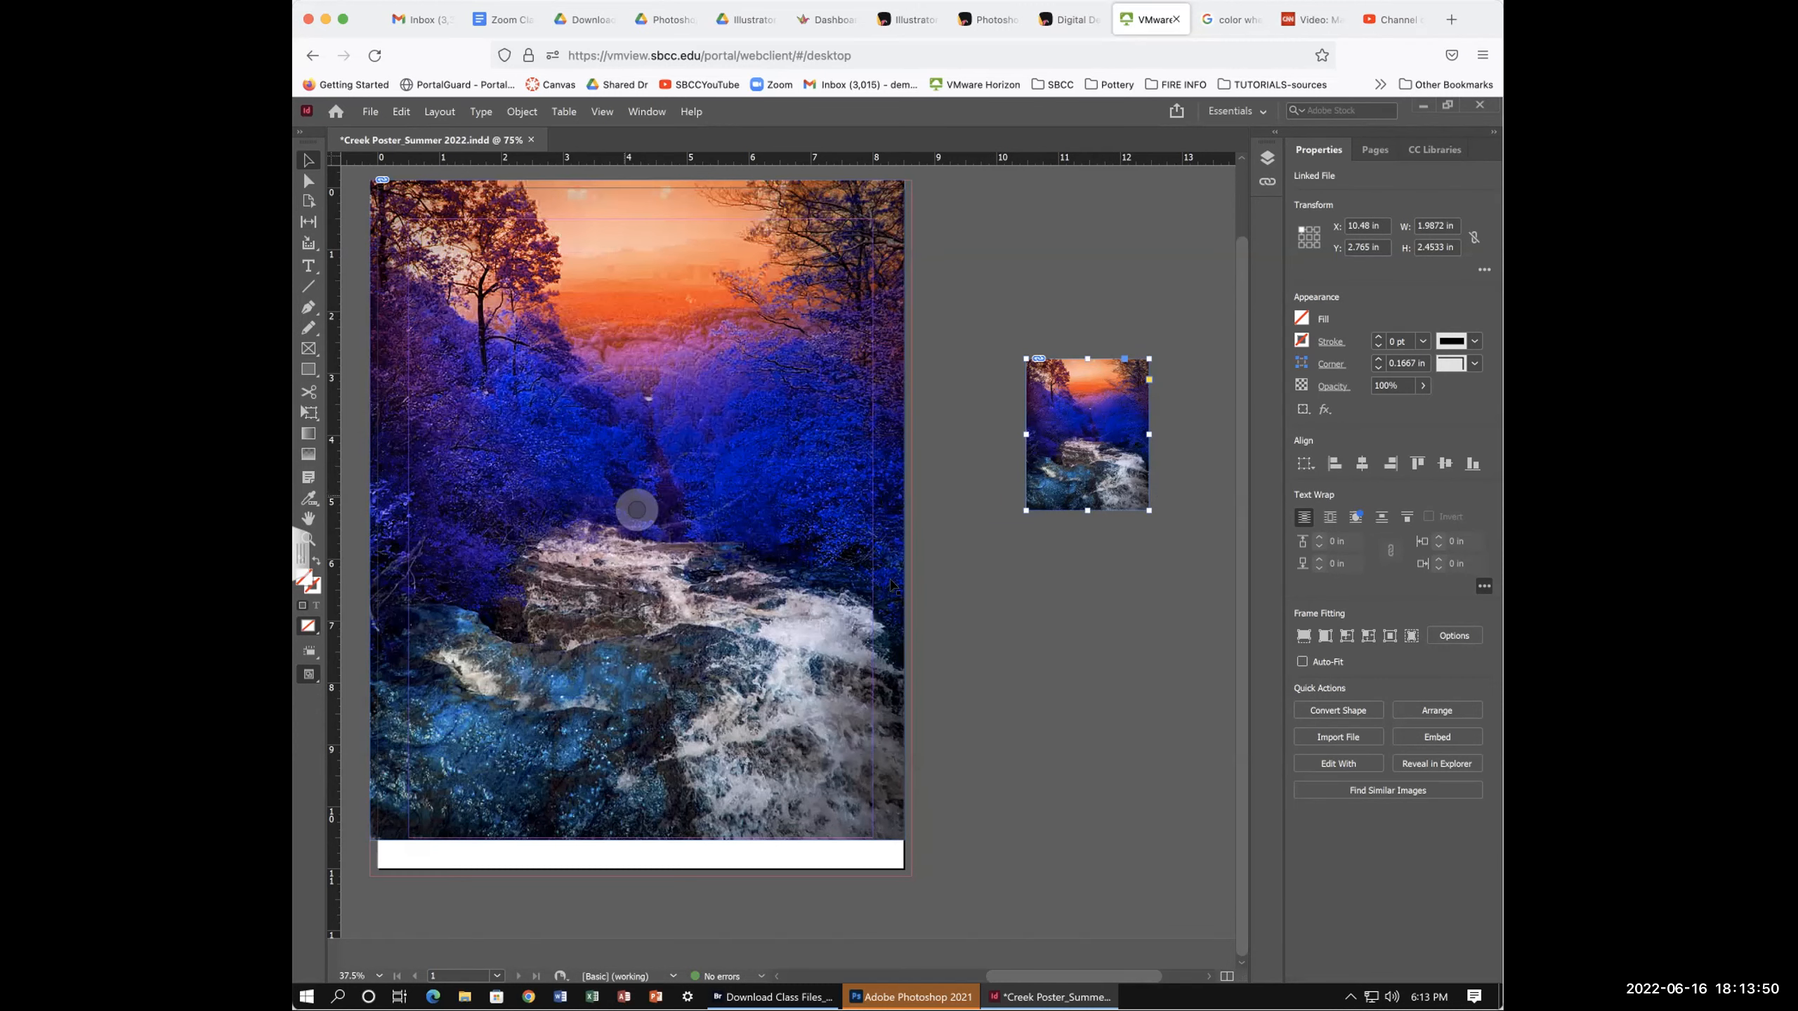
scroll(966, 590, "up", 1)
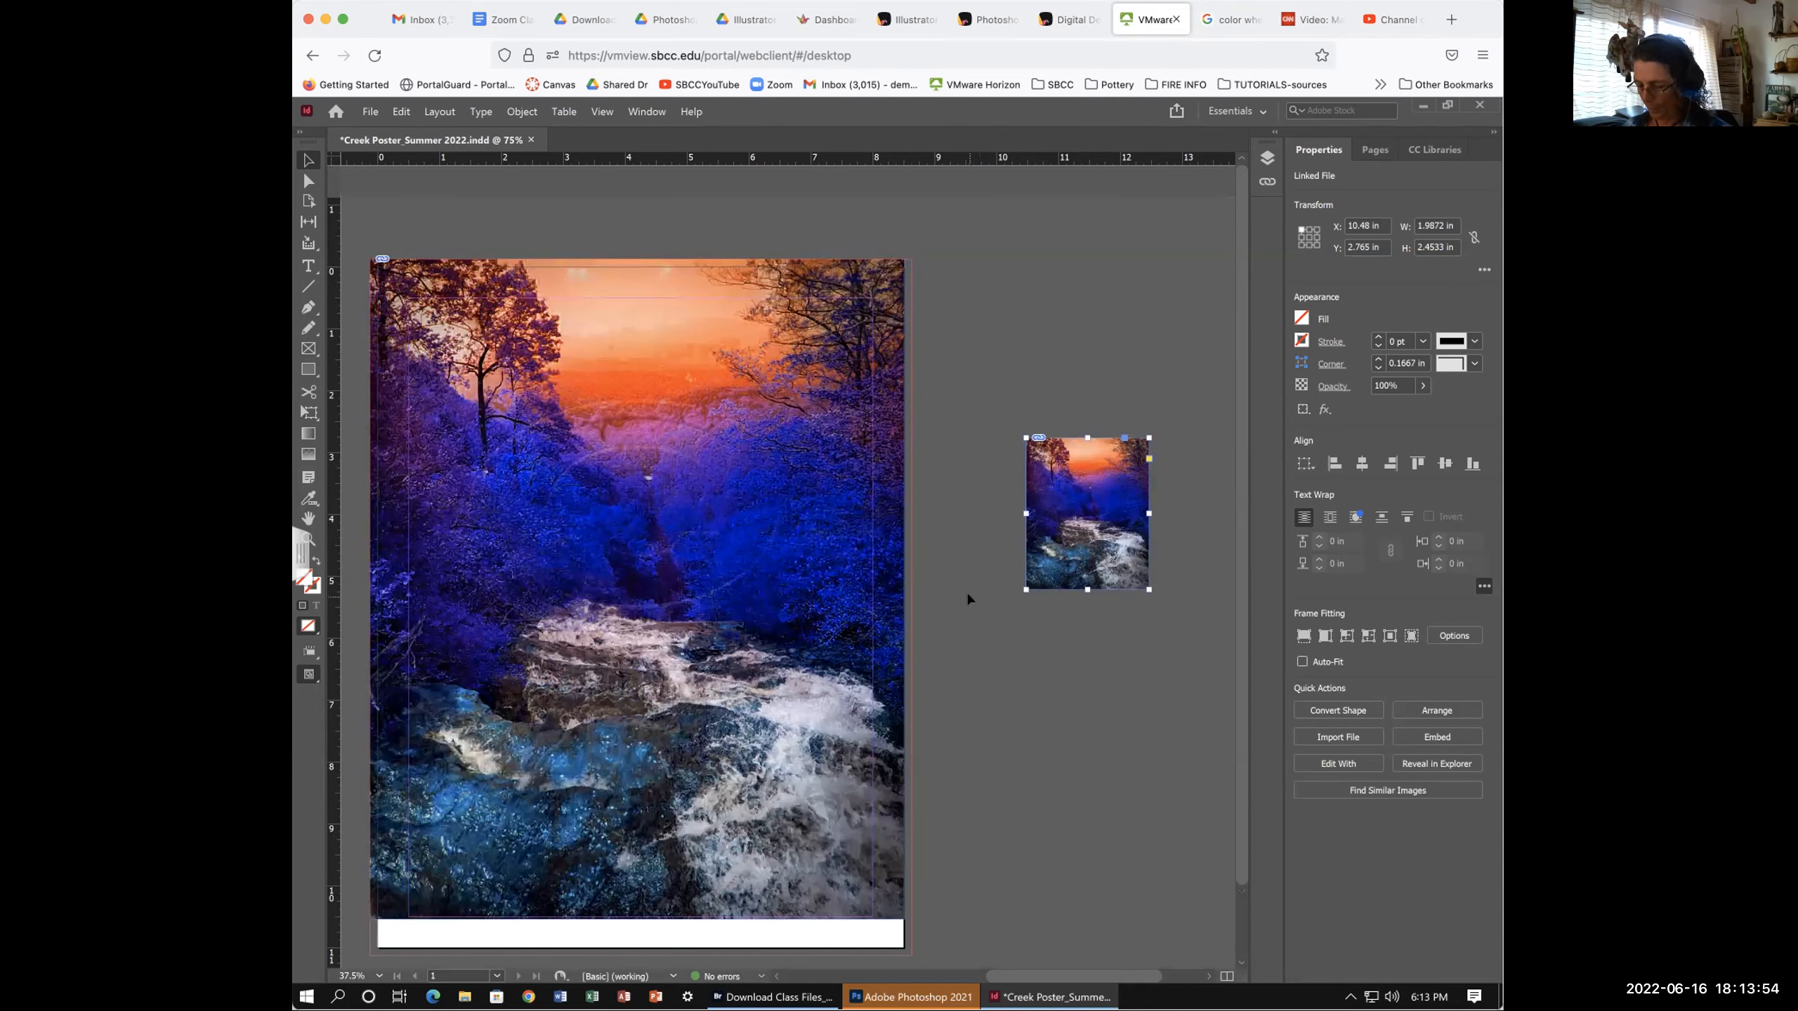
- Zoom to 125% and scroll to centre the small creek copy at X 10.48 in, Y 2.765 in
key("ctrl+equal")
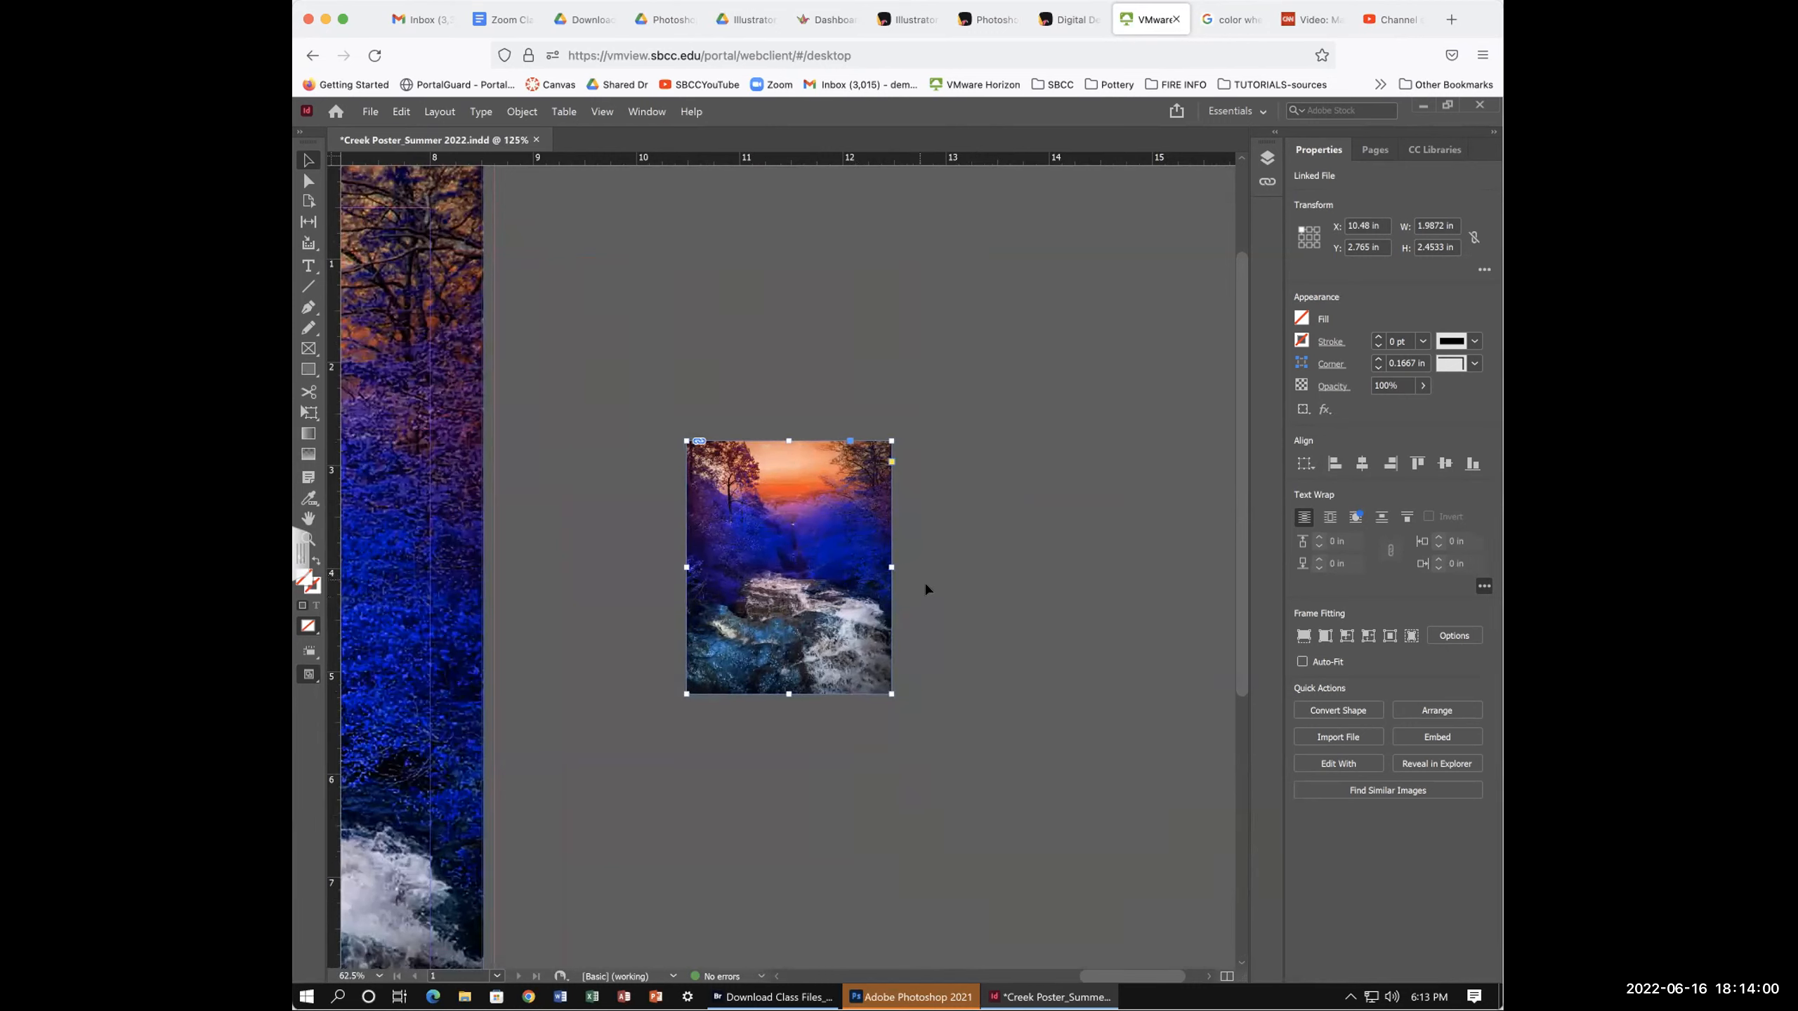
scroll(922, 588, "left", 2)
scroll(922, 588, "up", 3)
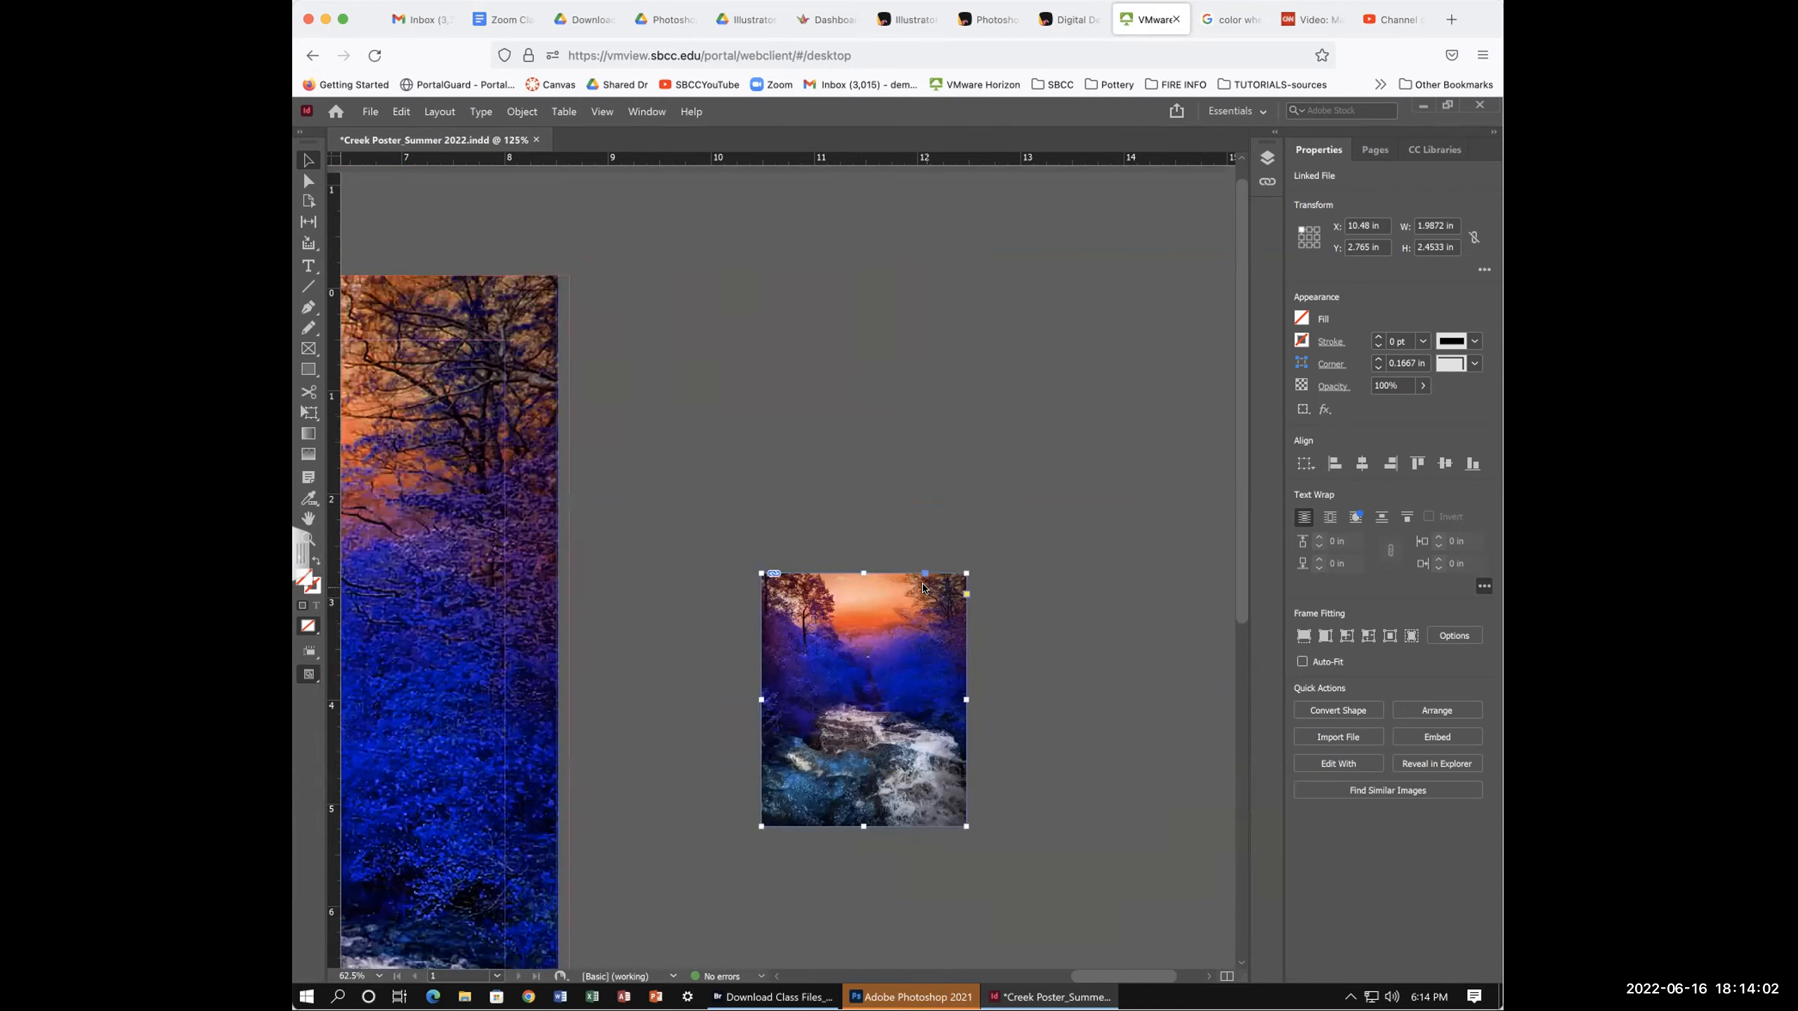
scroll(922, 588, "down", 3)
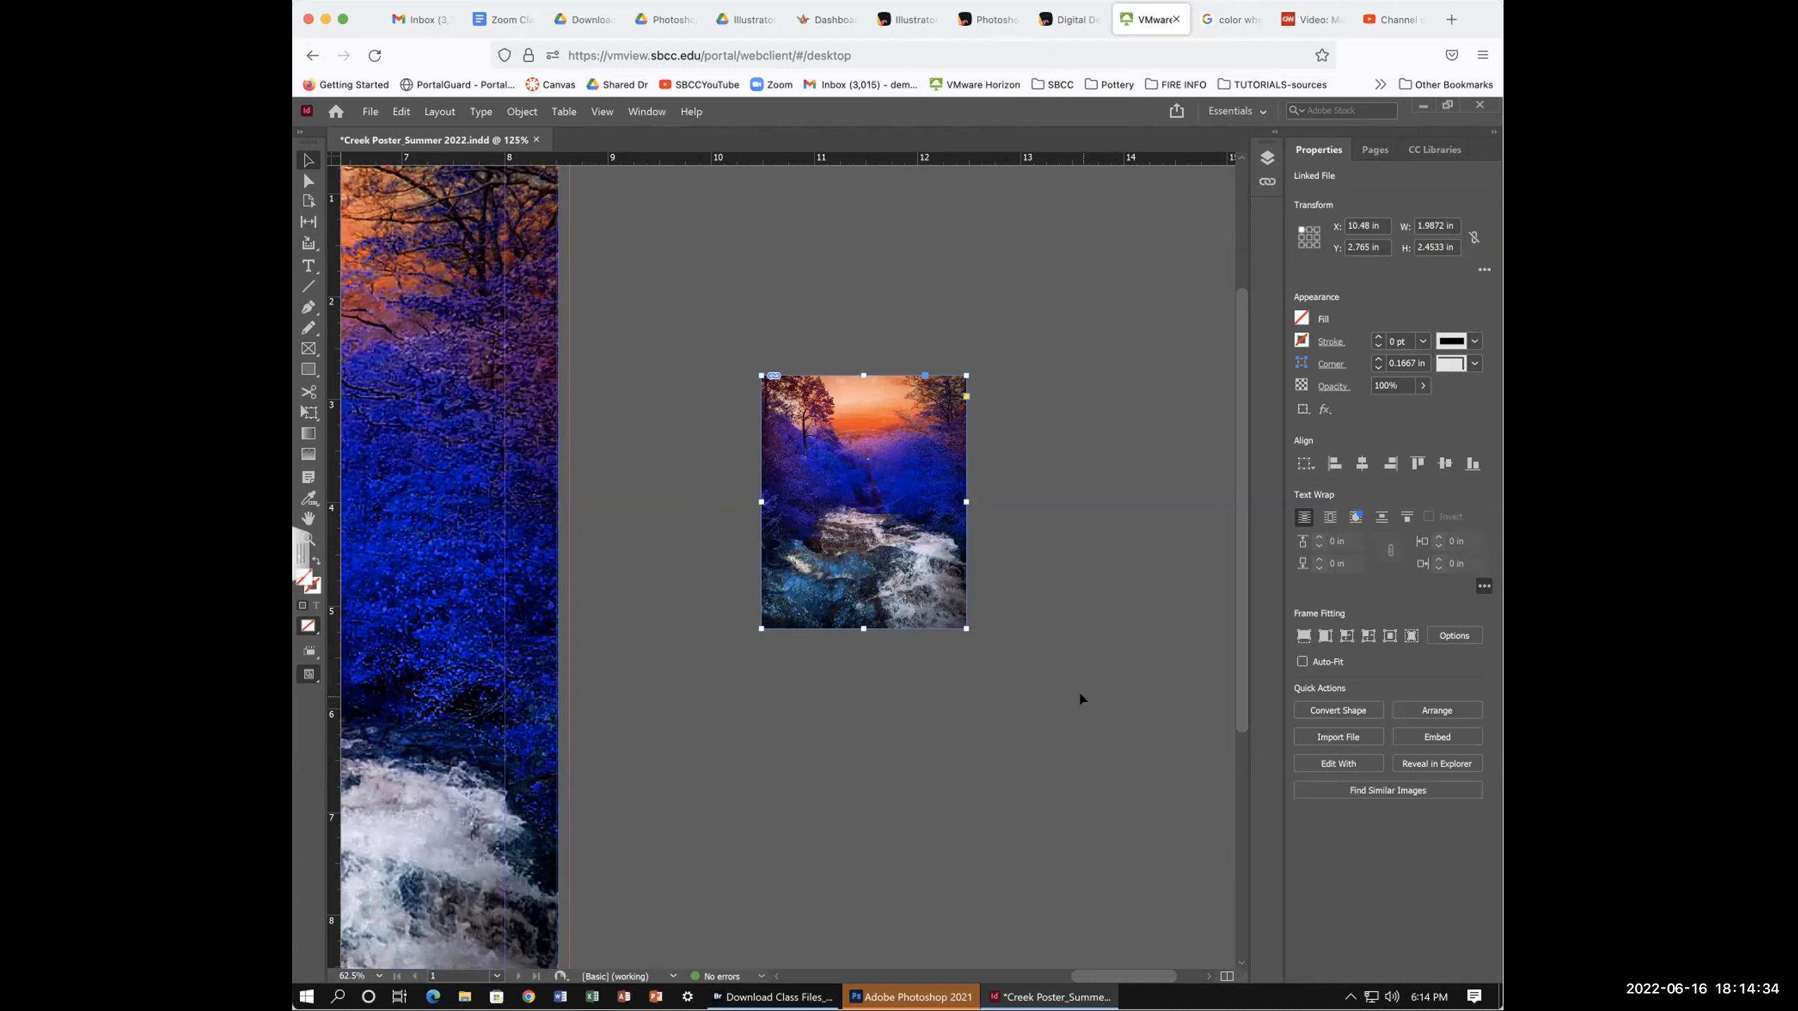
scroll(1079, 691, "left", 2)
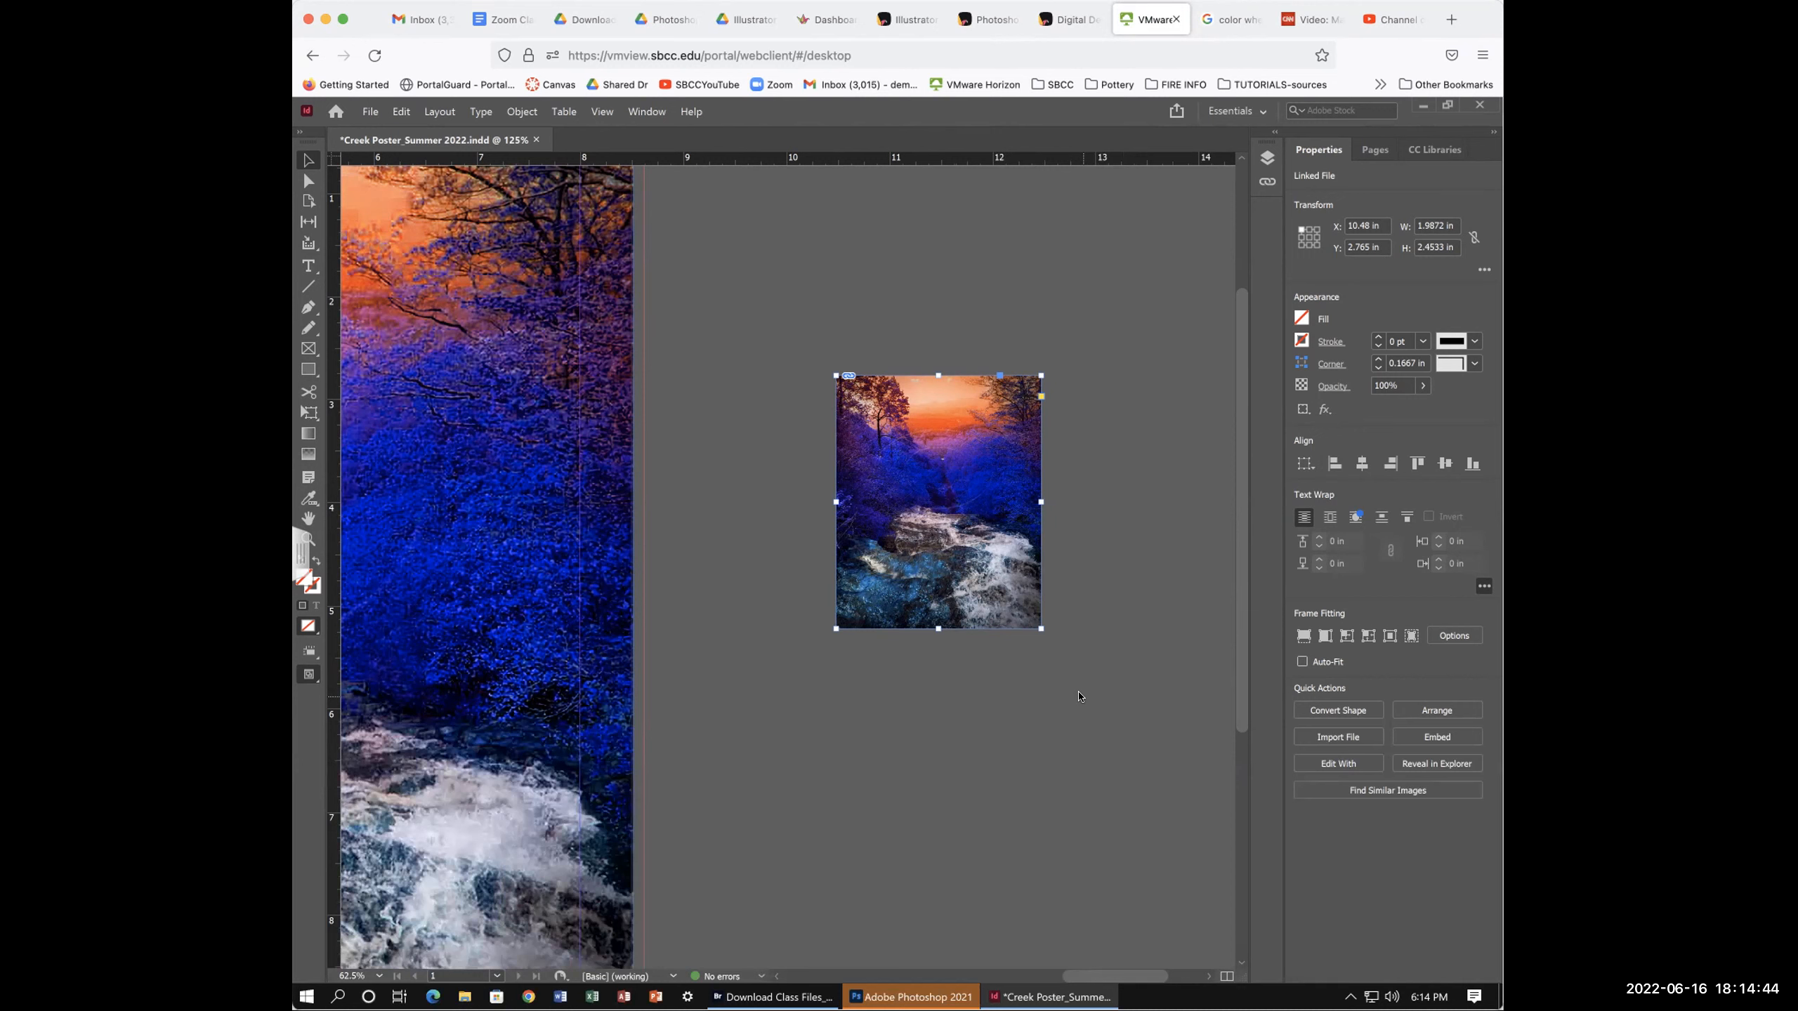
scroll(1088, 697, "down", 3)
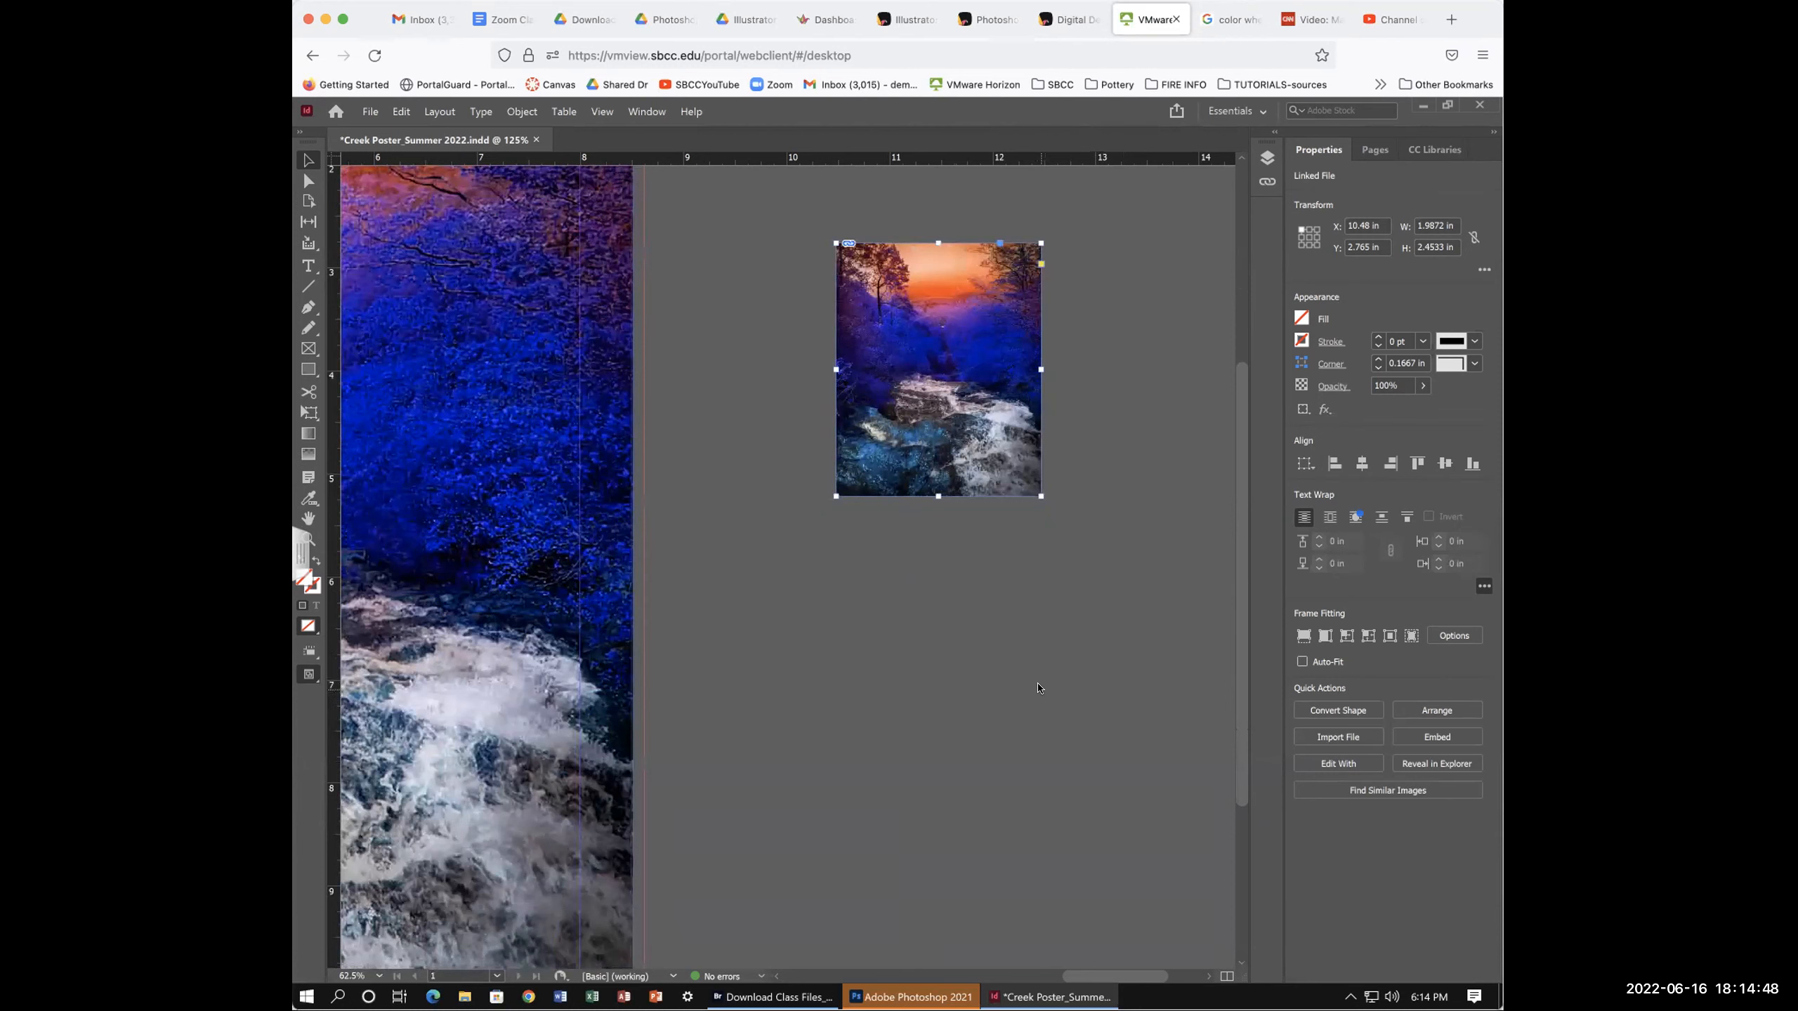
scroll(1039, 688, "up", 2)
scroll(1038, 688, "right", 4)
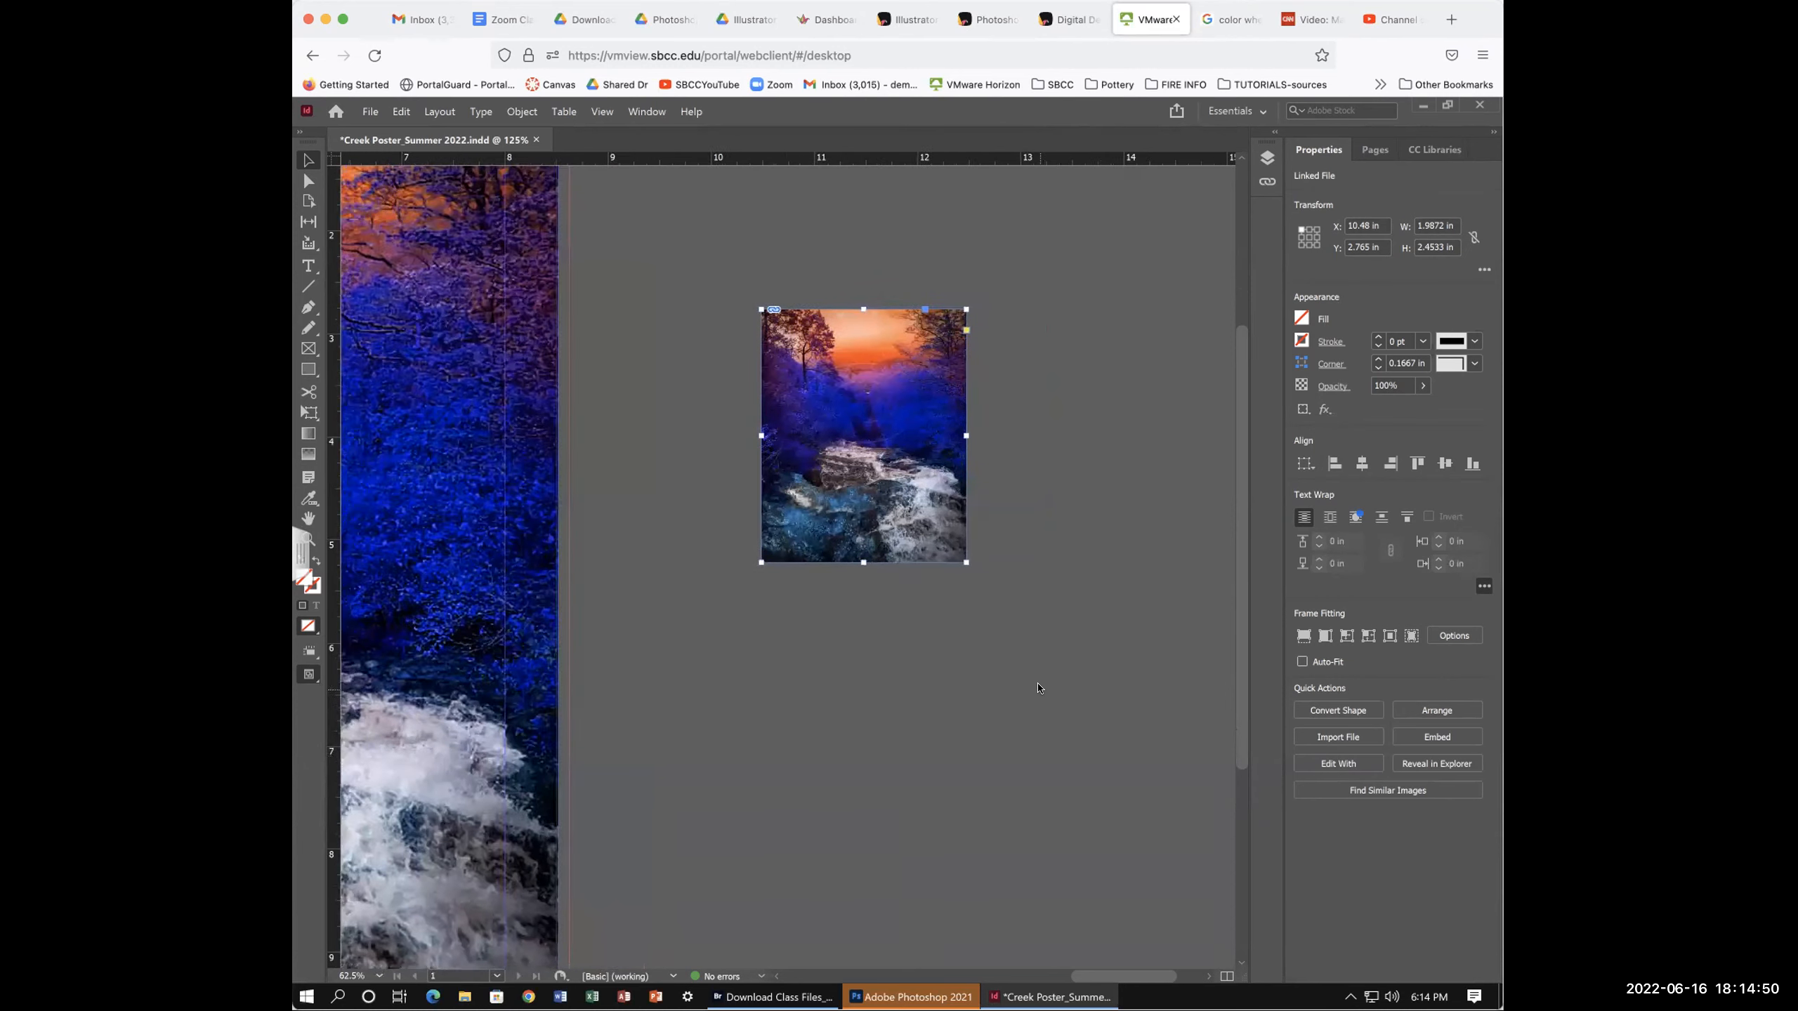
scroll(1039, 688, "up", 2)
scroll(1038, 688, "left", 2)
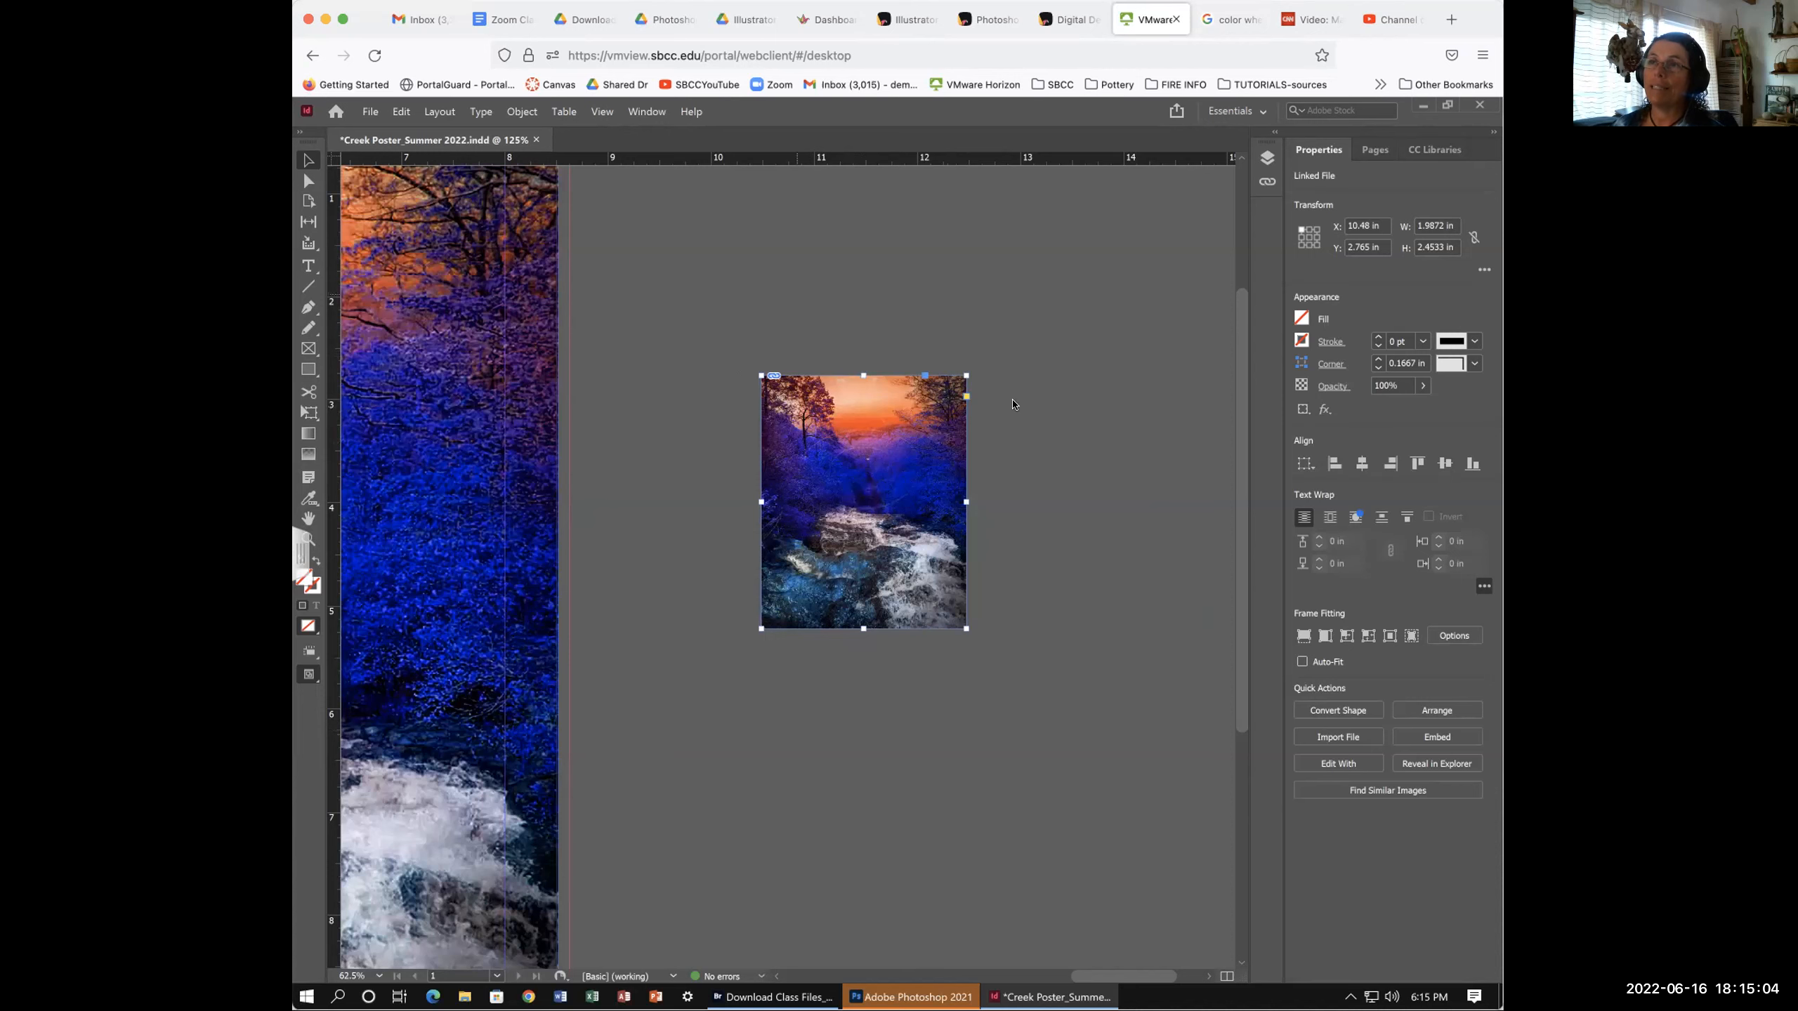
- Zoom to 150%, select the small creek photo frame, and switch to the Direct Selection tool
left_click(1043, 418)
key("ctrl+equal")
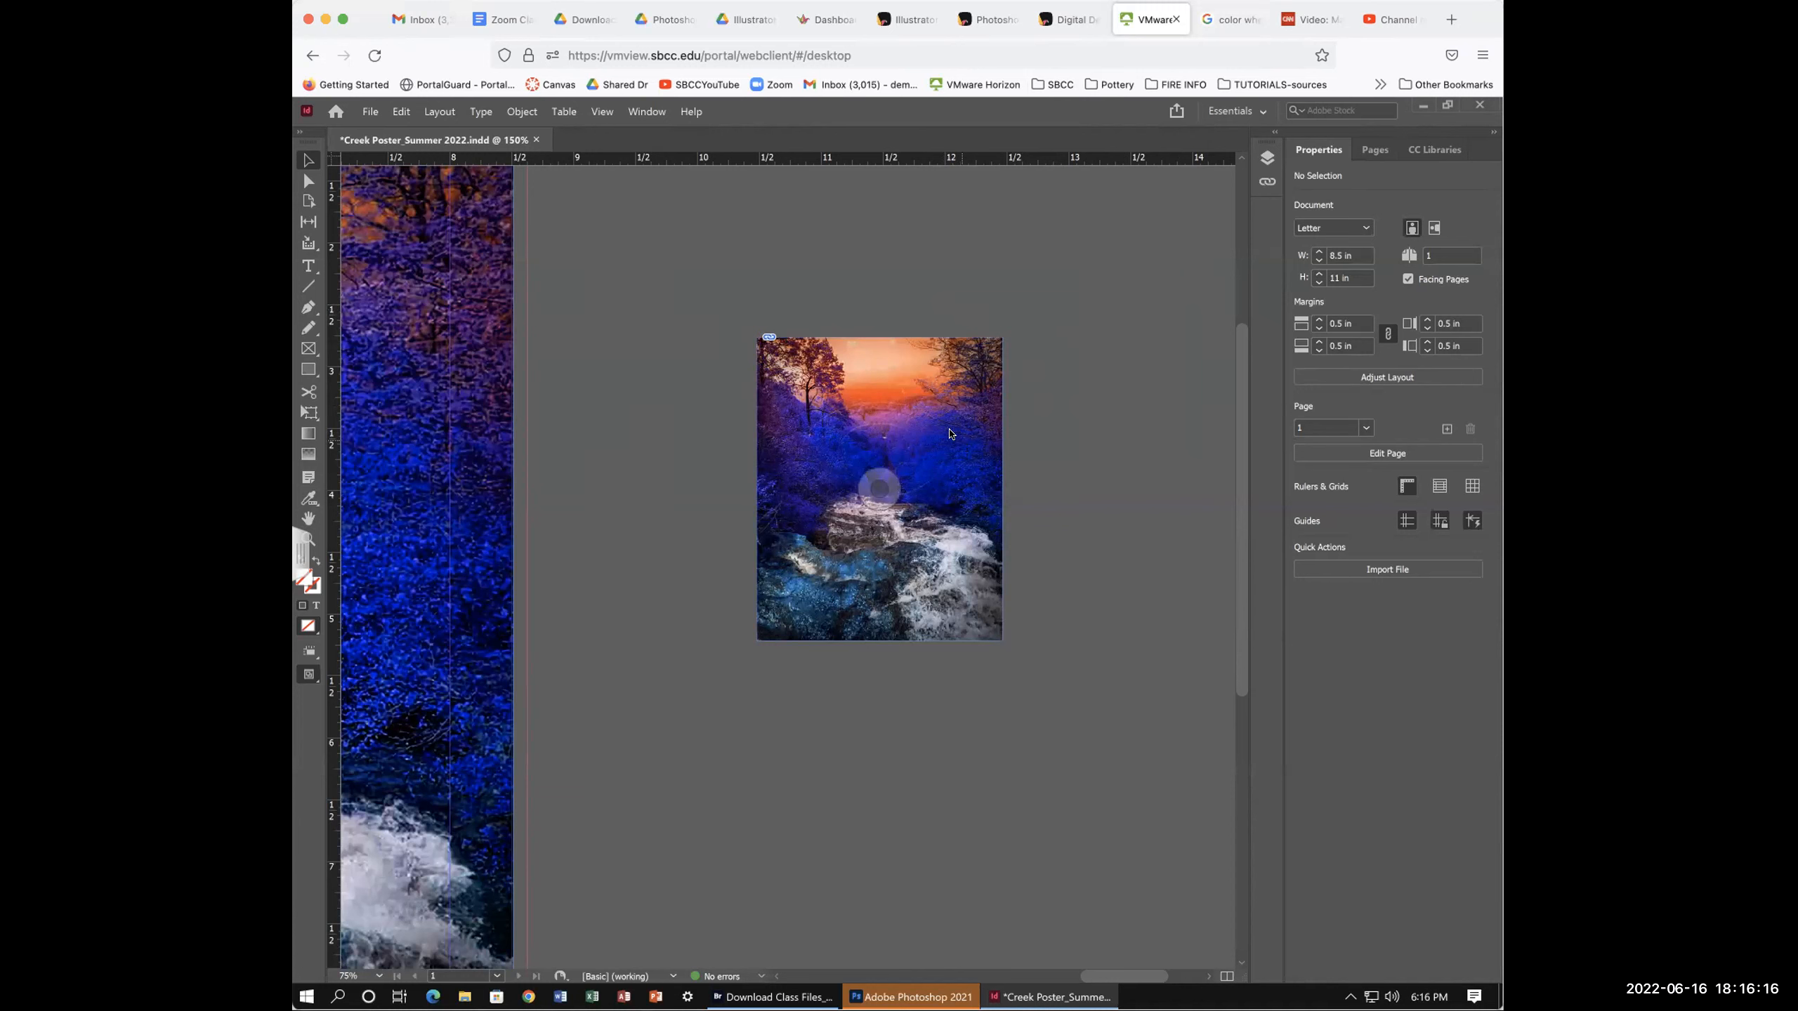
scroll(889, 366, "down", 2)
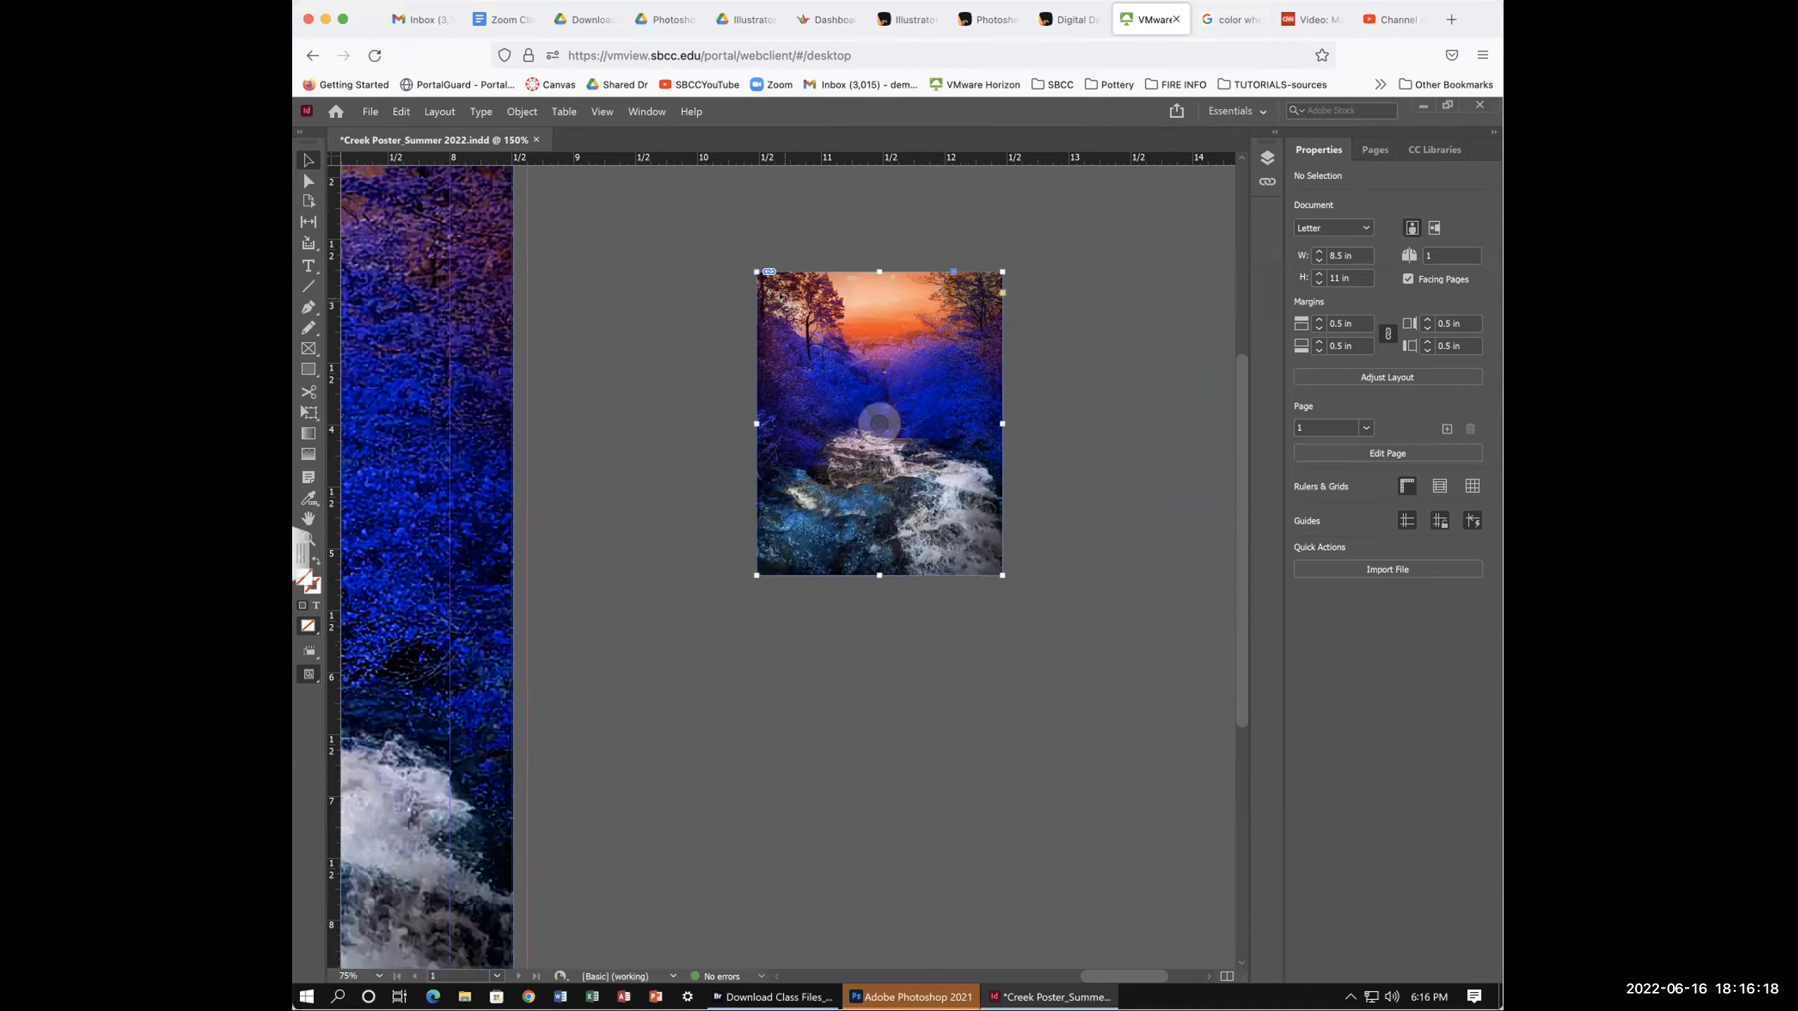
left_click(879, 423)
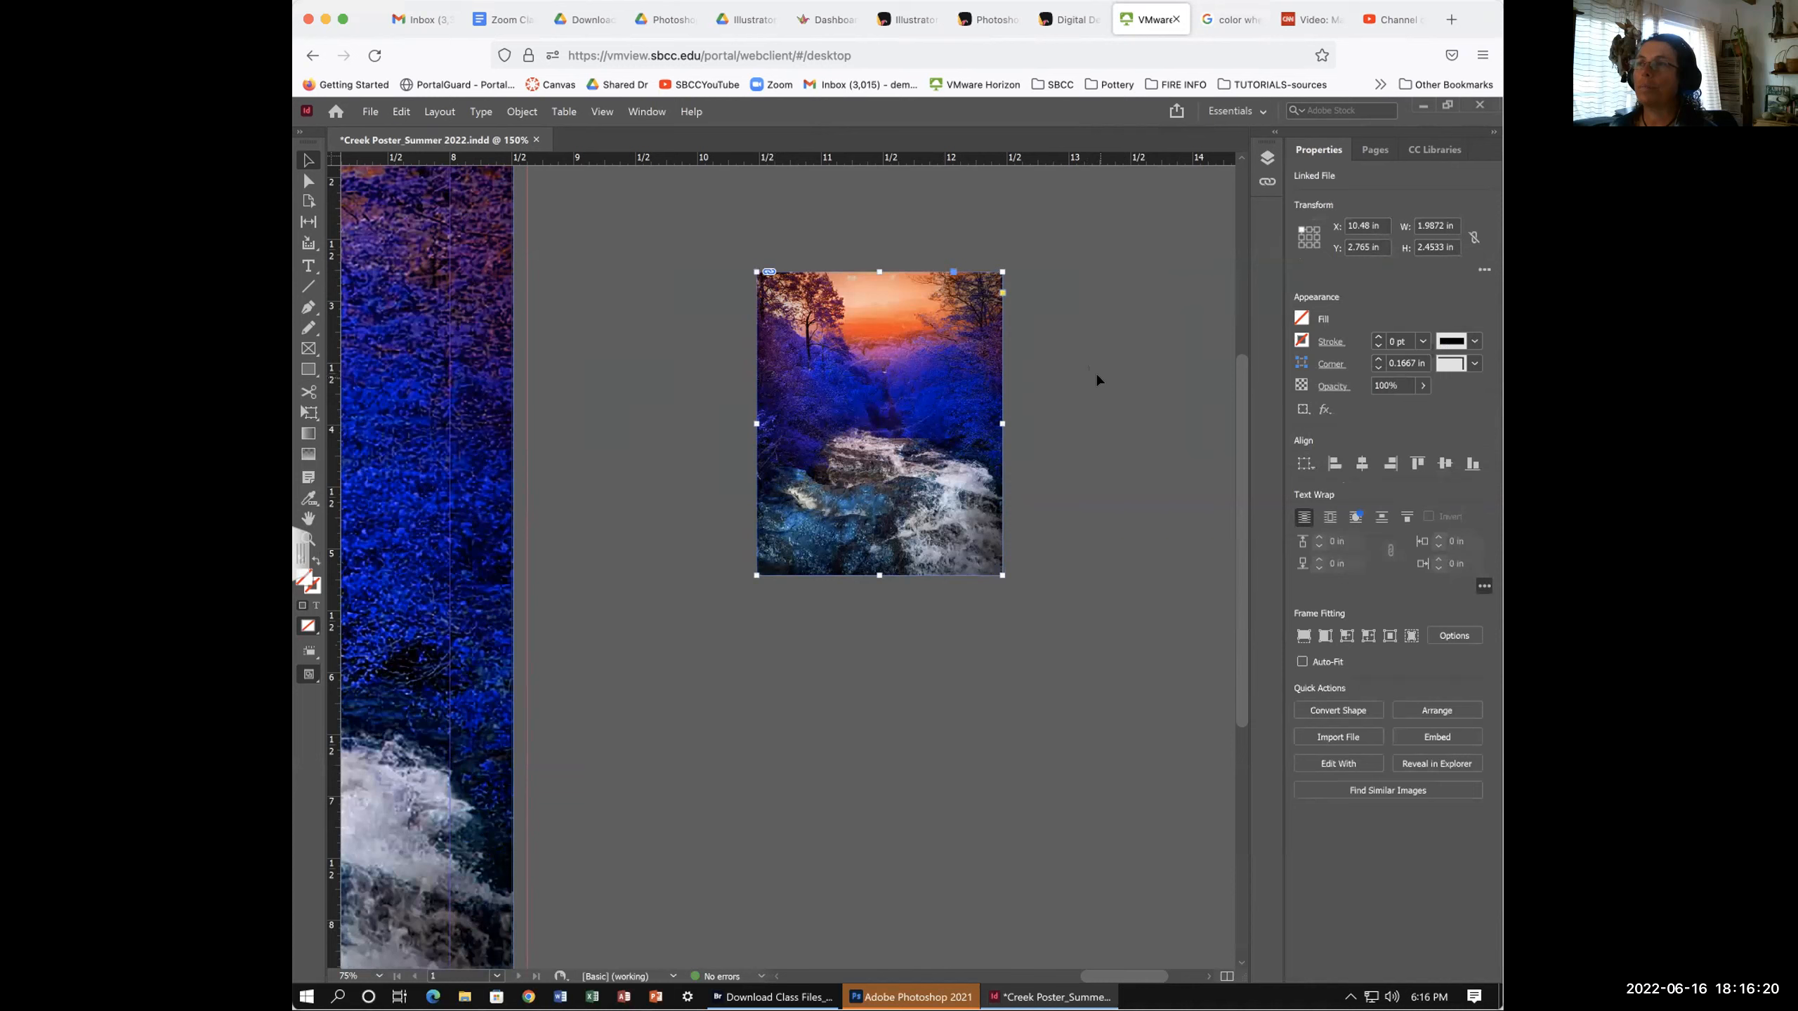
scroll(1095, 370, "up", 4)
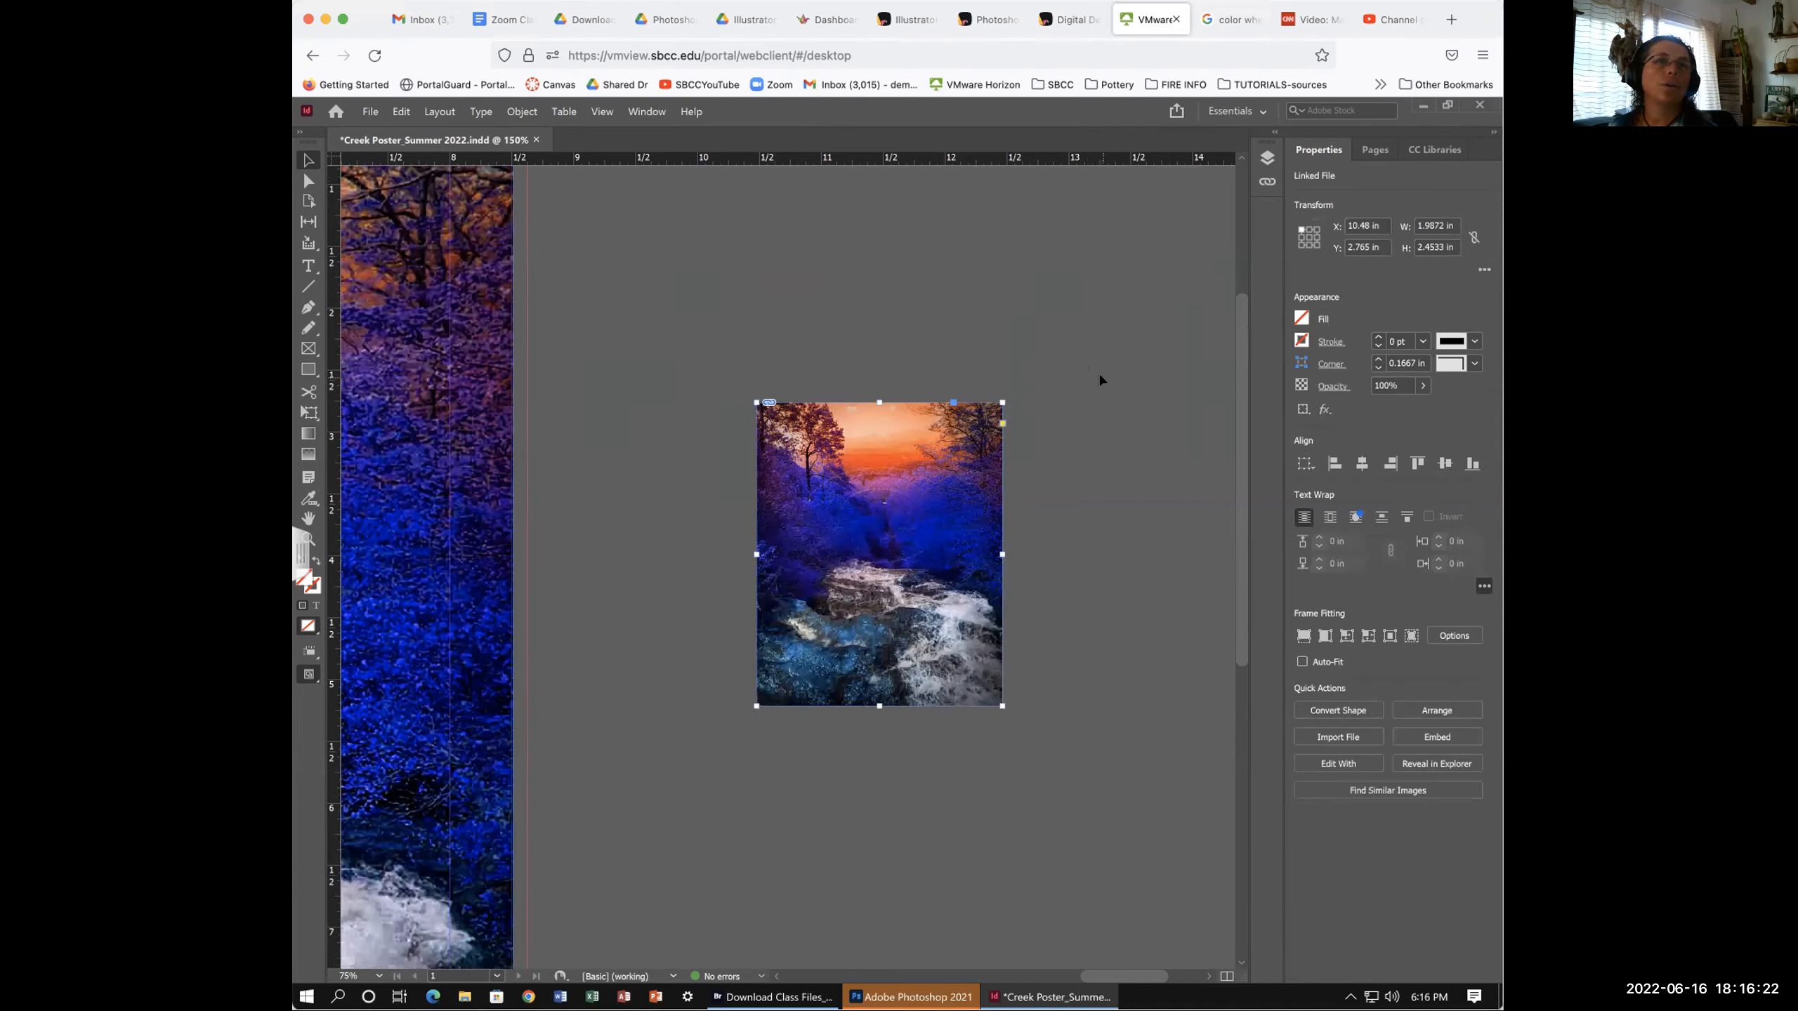
left_click(880, 554)
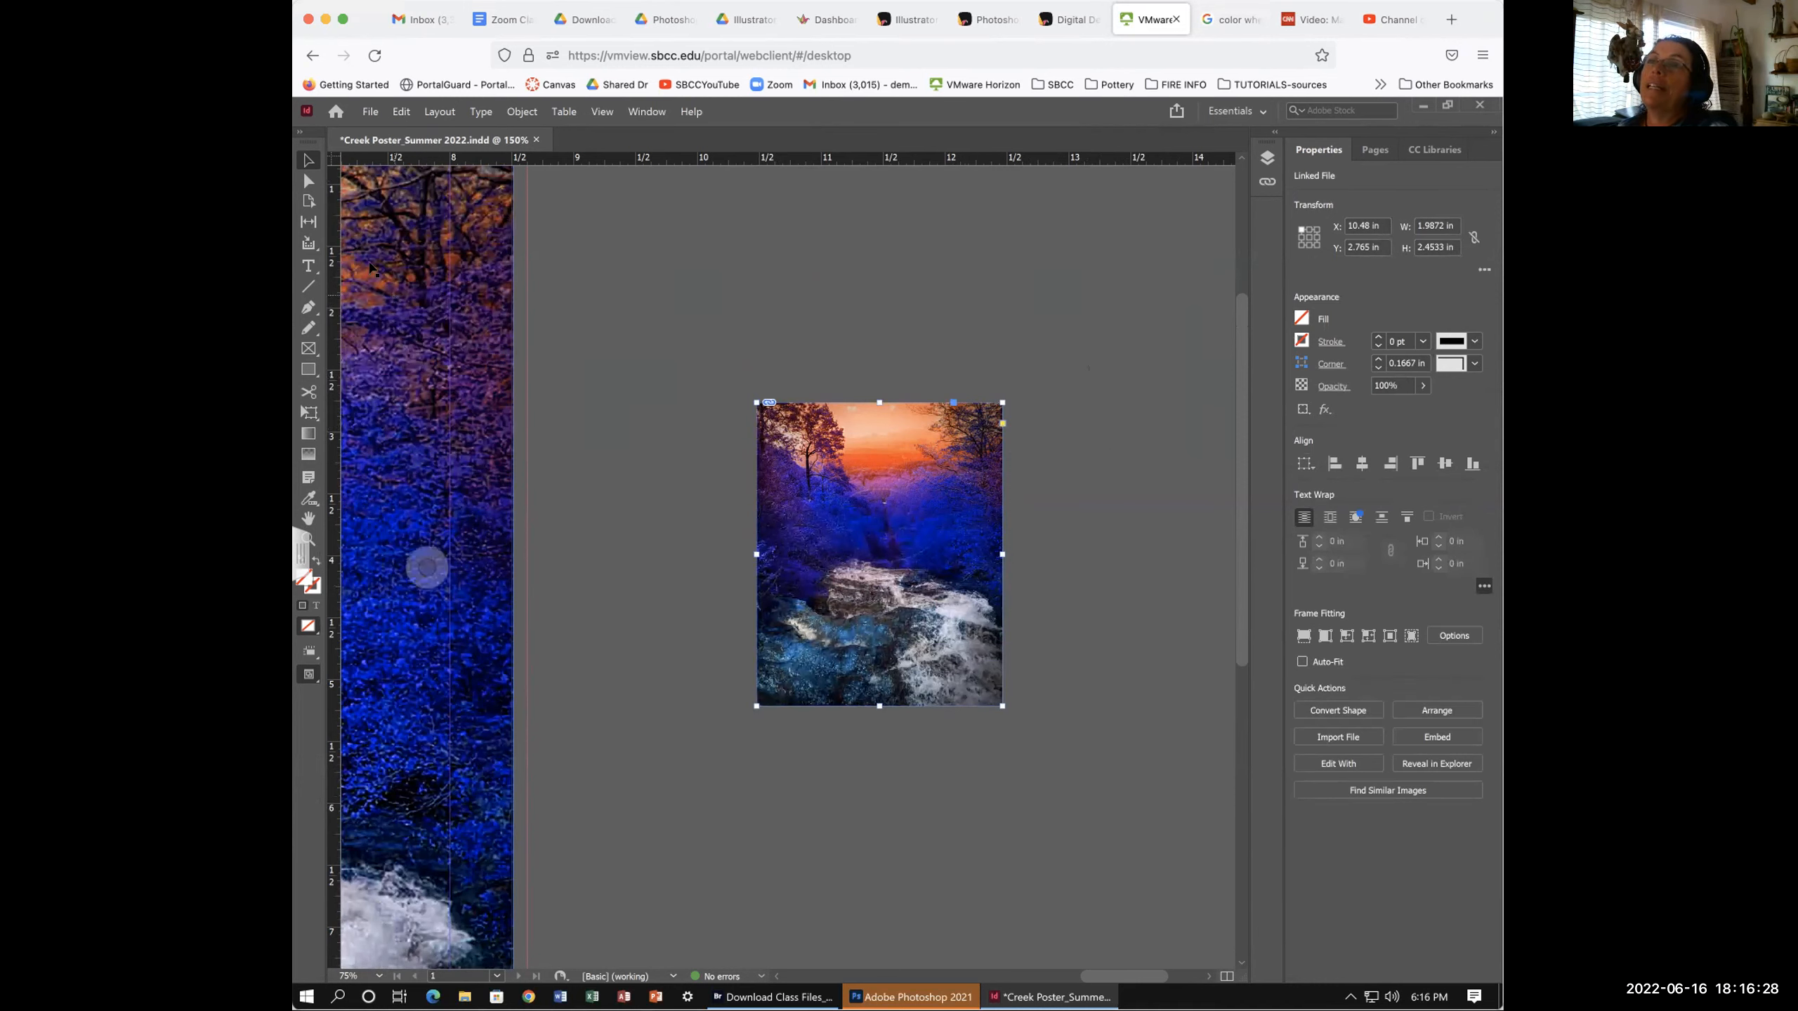
left_click(306, 180)
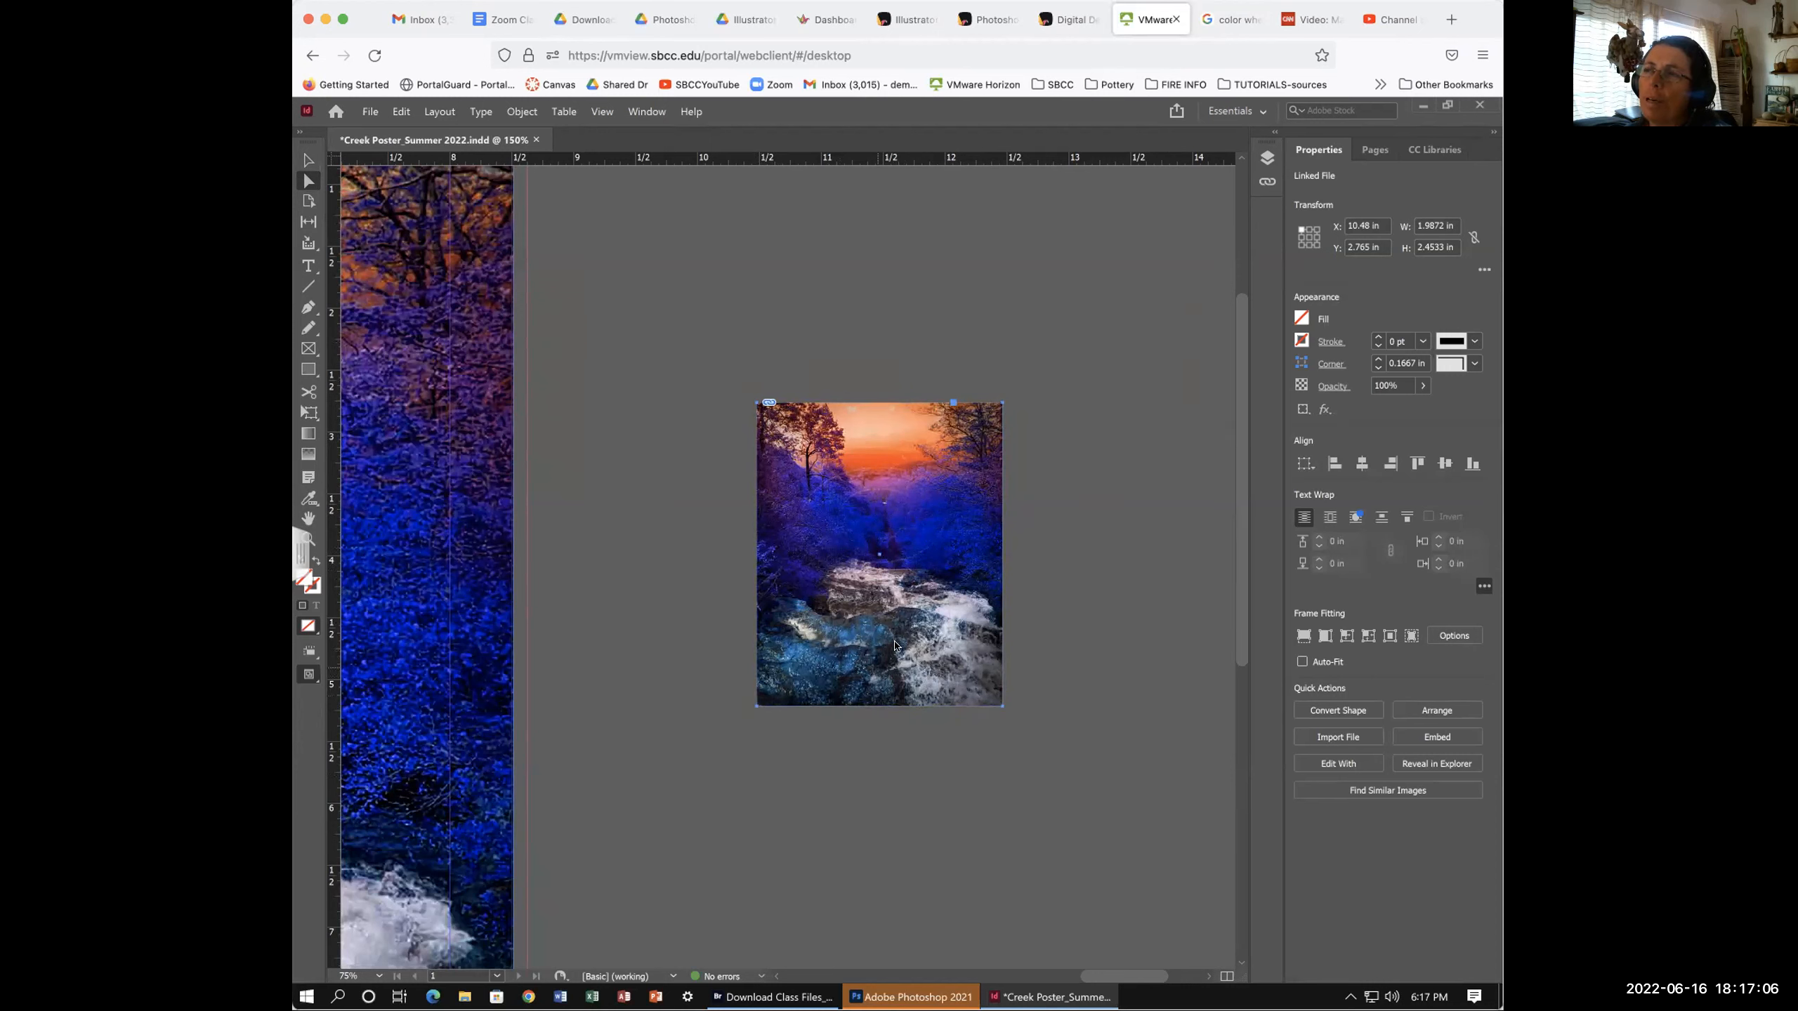
- Reposition the creek picture within its frame, shifting it up, right and toward the lower left
left_click_drag(865, 656, 840, 471)
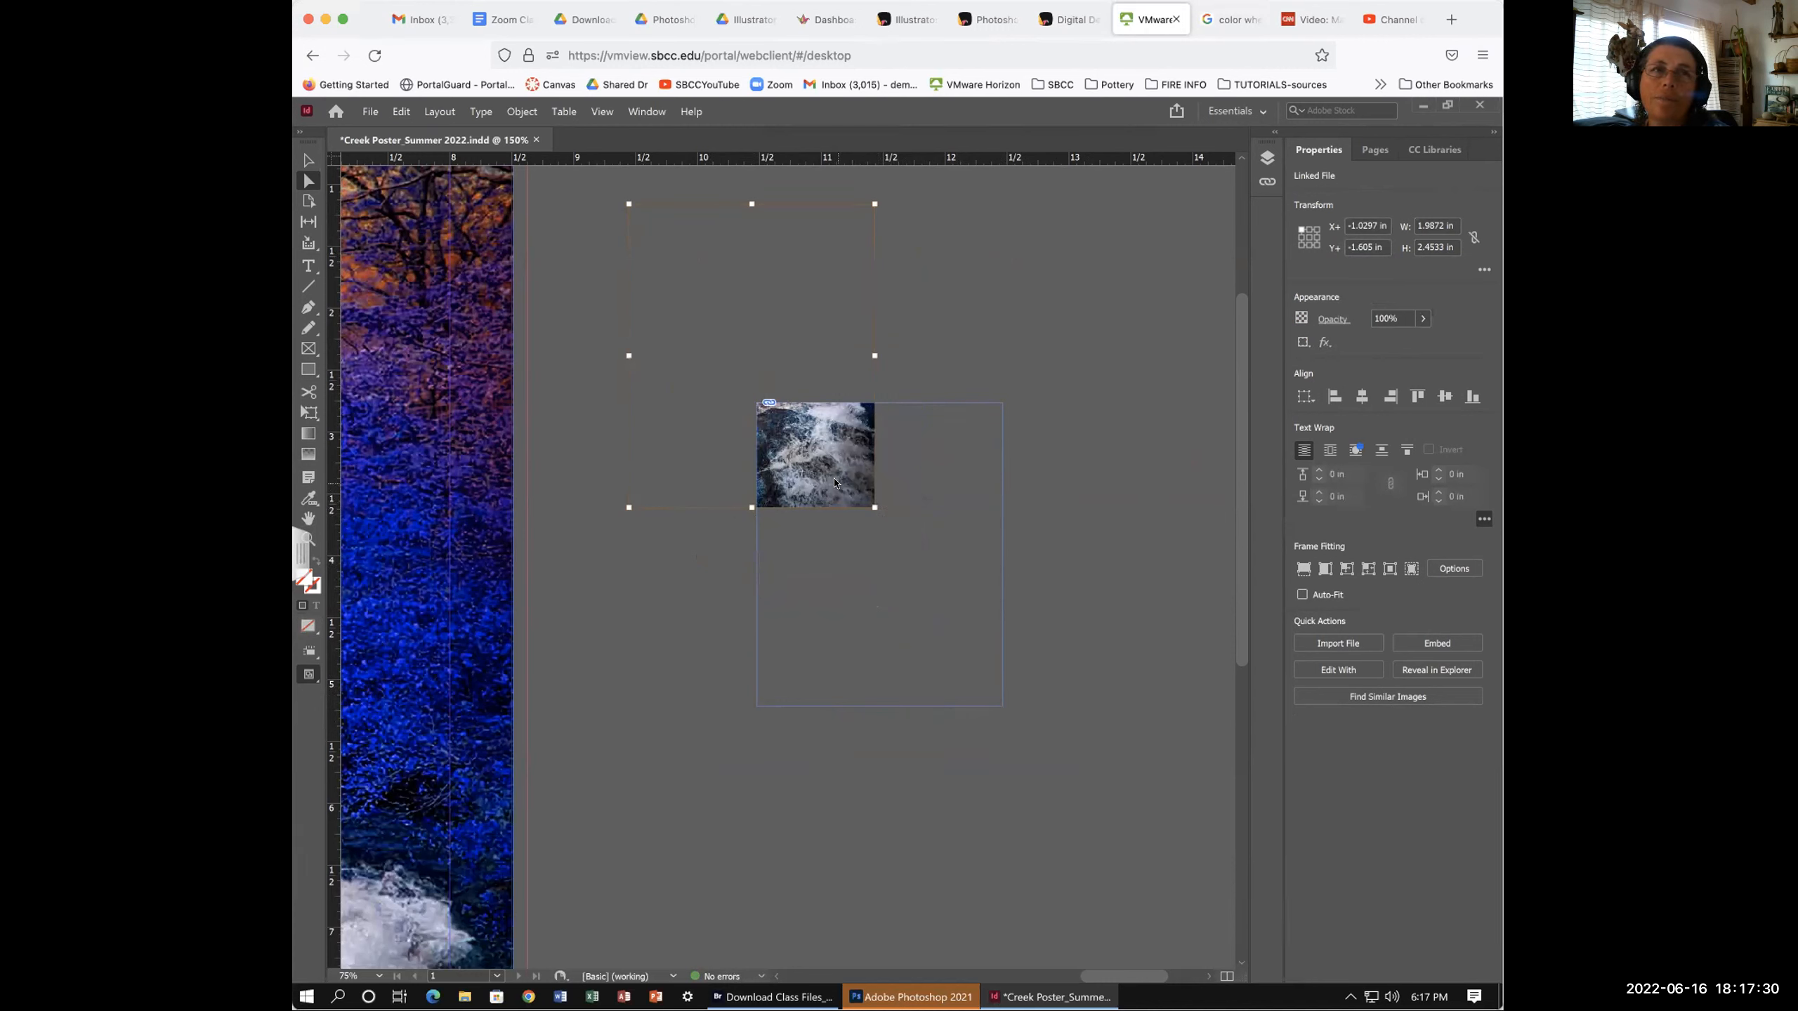
left_click_drag(930, 485, 1003, 502)
left_click_drag(830, 488, 1215, 533)
left_click_drag(959, 503, 728, 653)
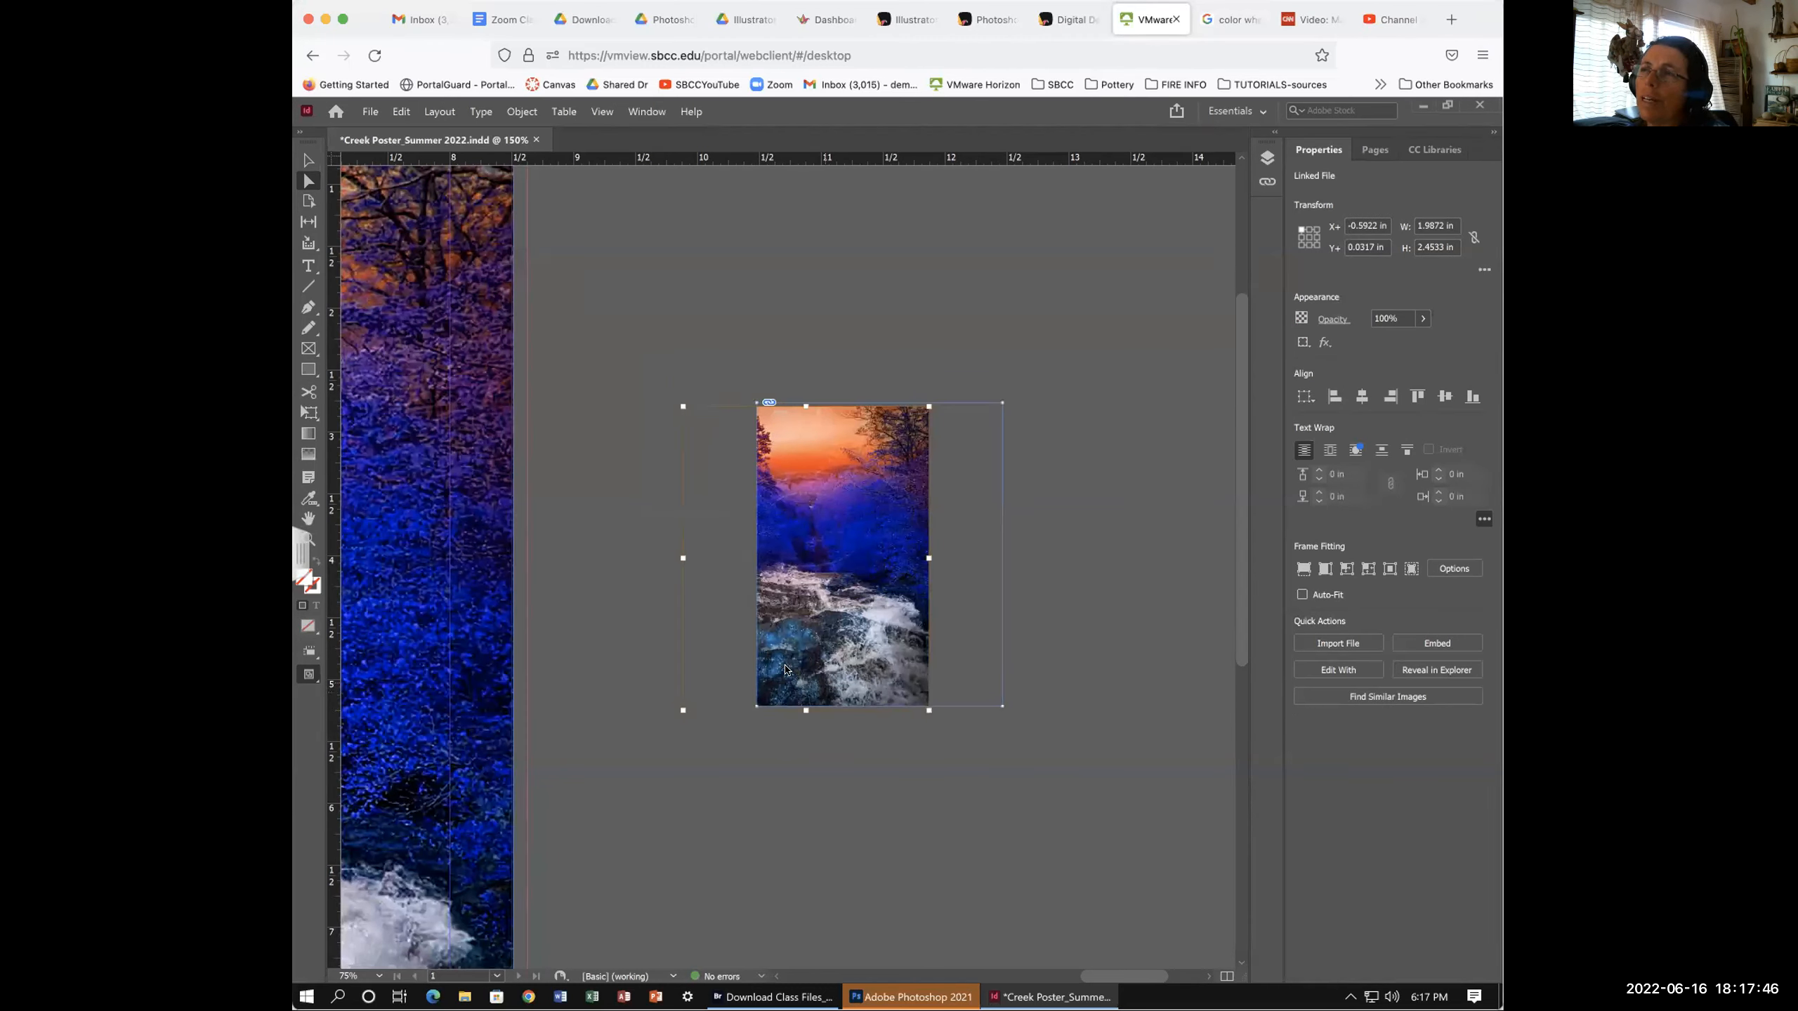
left_click_drag(886, 666, 815, 538)
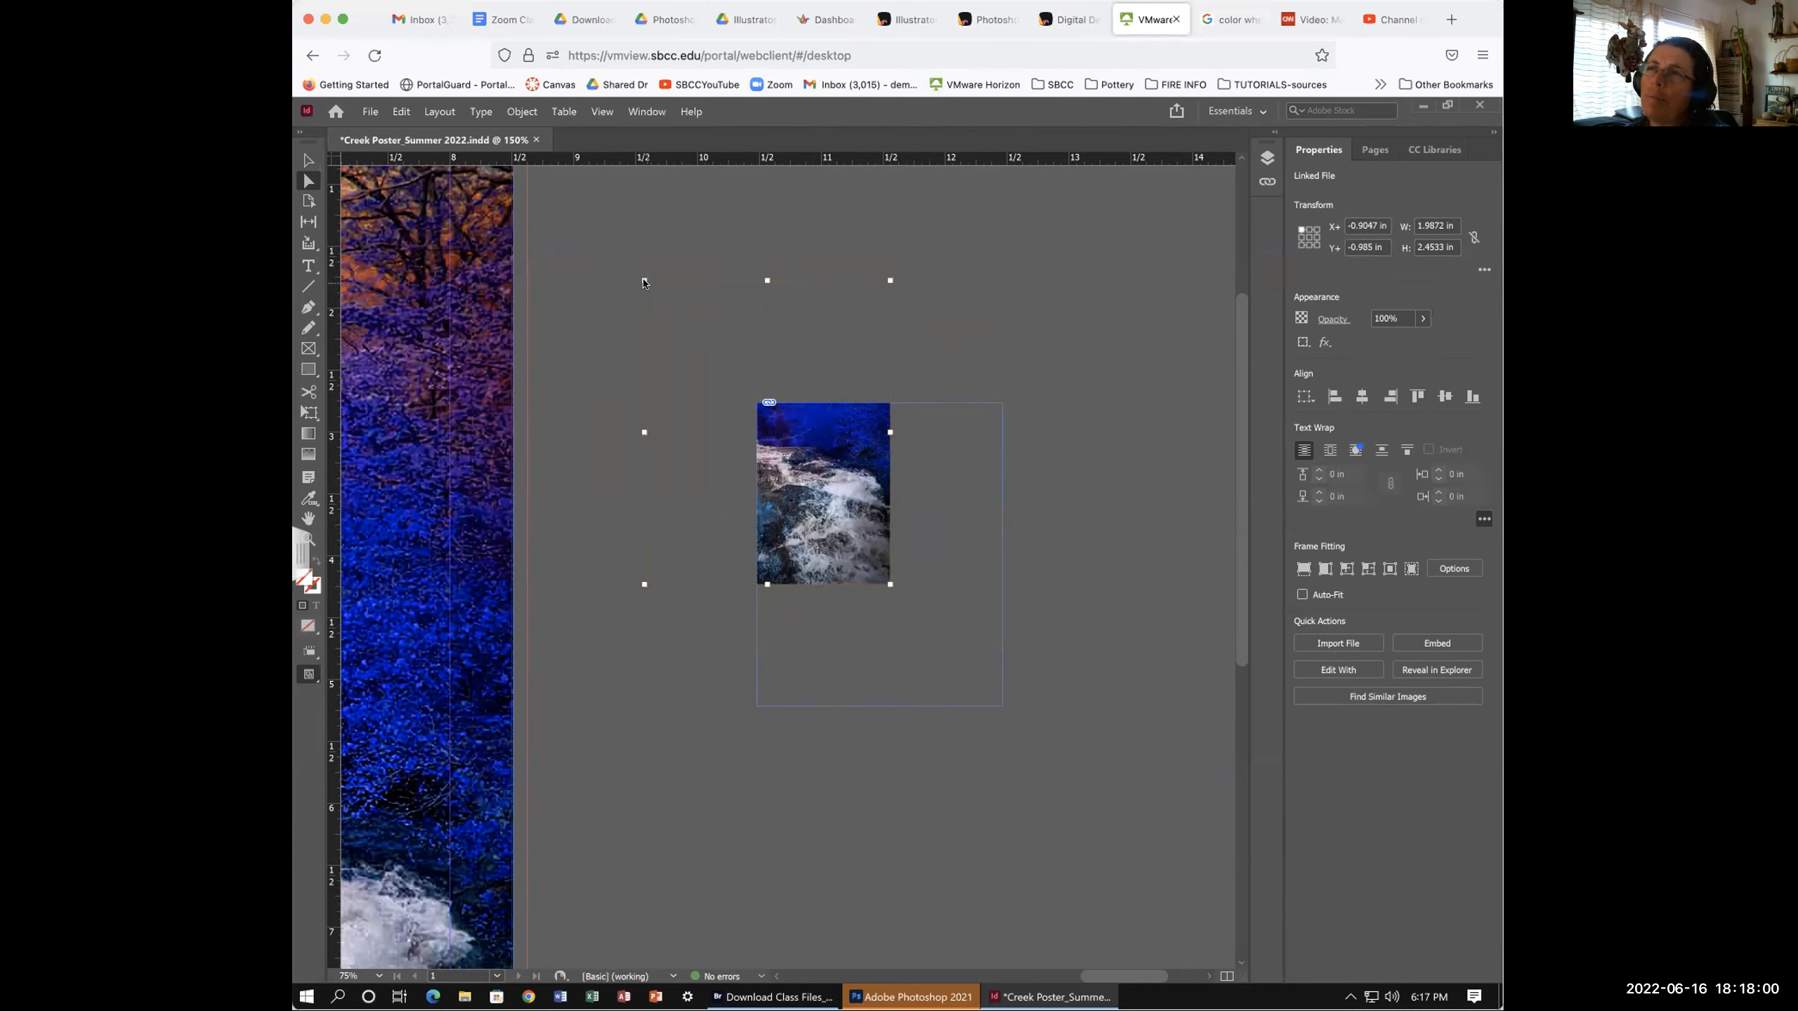
- Try shrinking and enlarging the picture from its corner, undo the shrink, then resize it smaller
left_click_drag(641, 282, 850, 436)
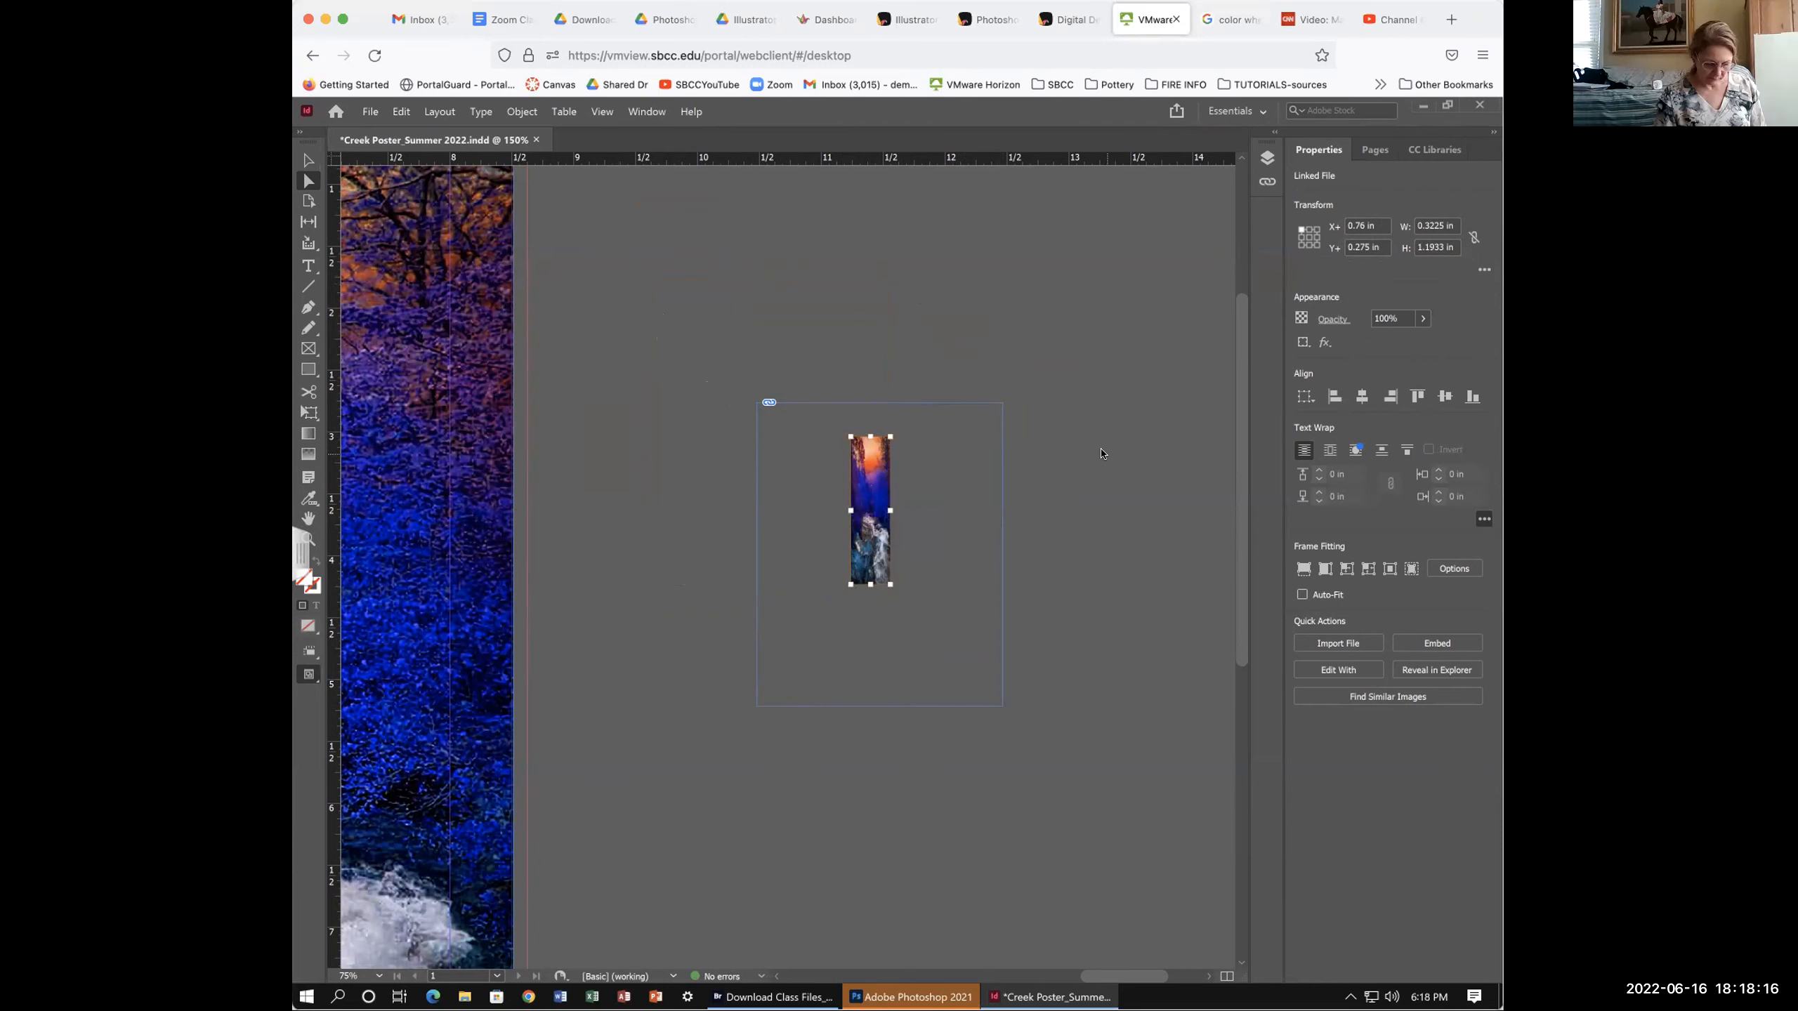
left_click_drag(850, 437, 644, 280)
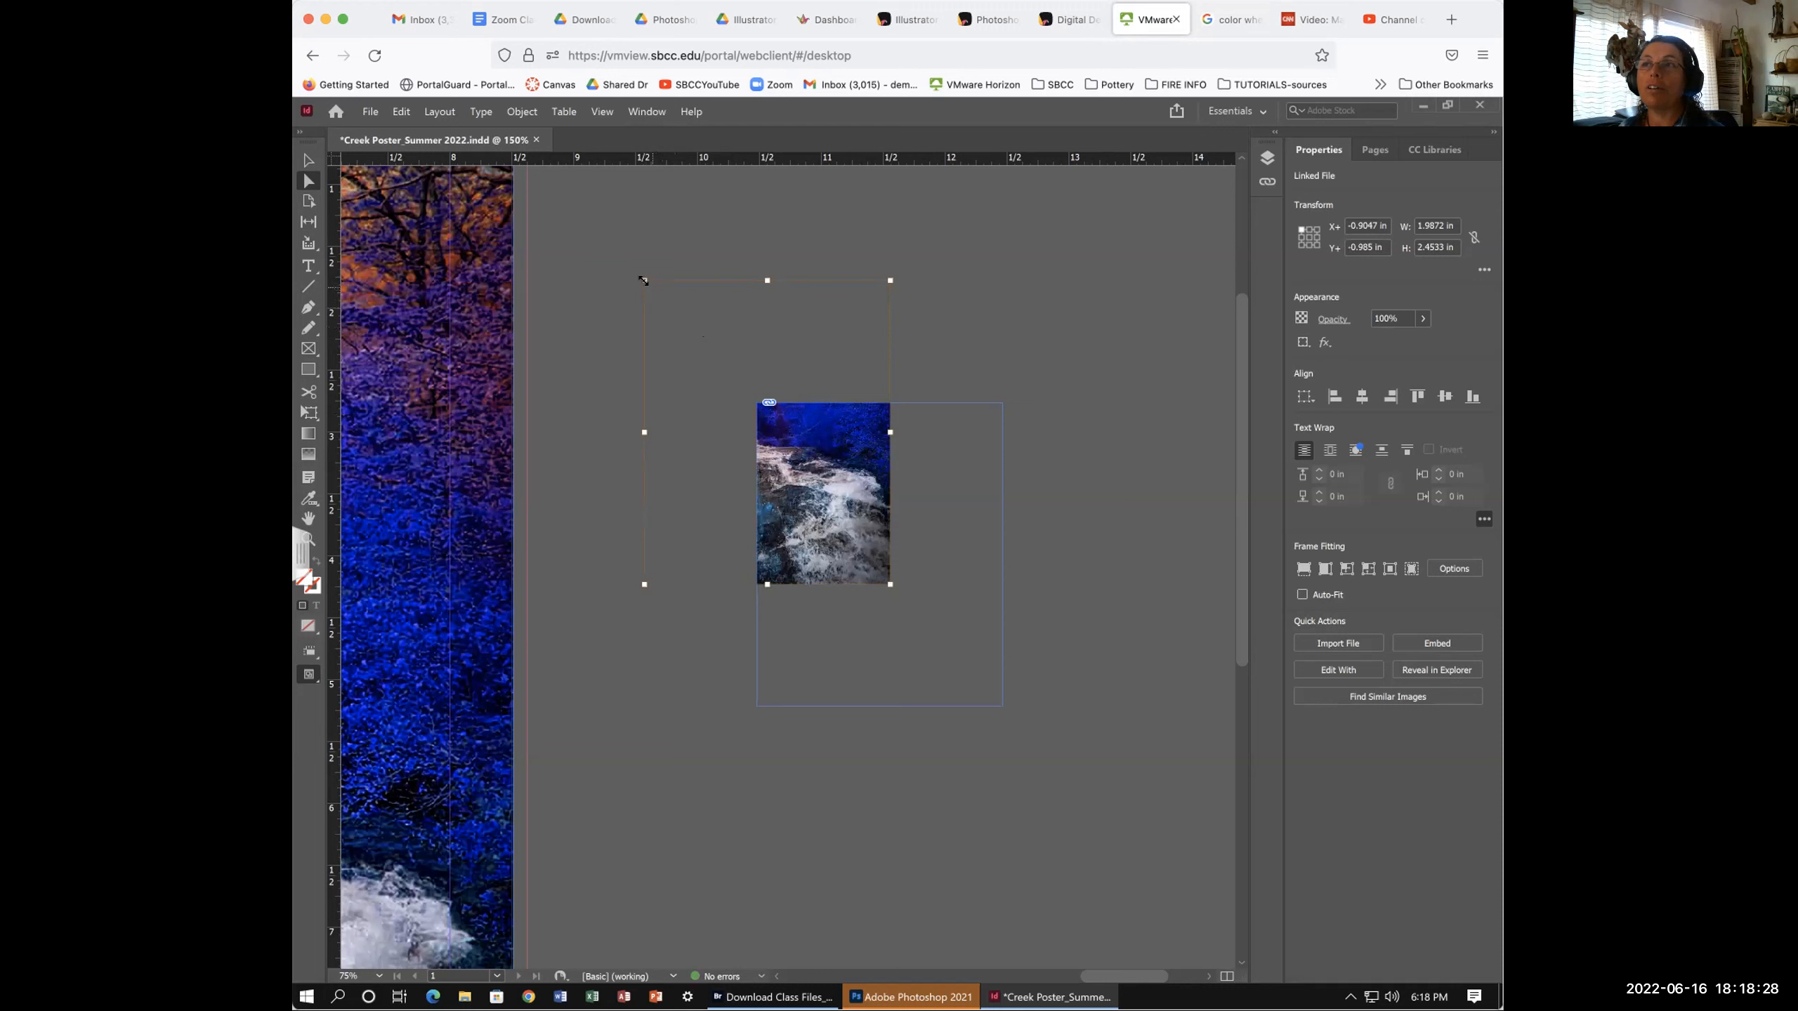
left_click_drag(643, 280, 831, 511)
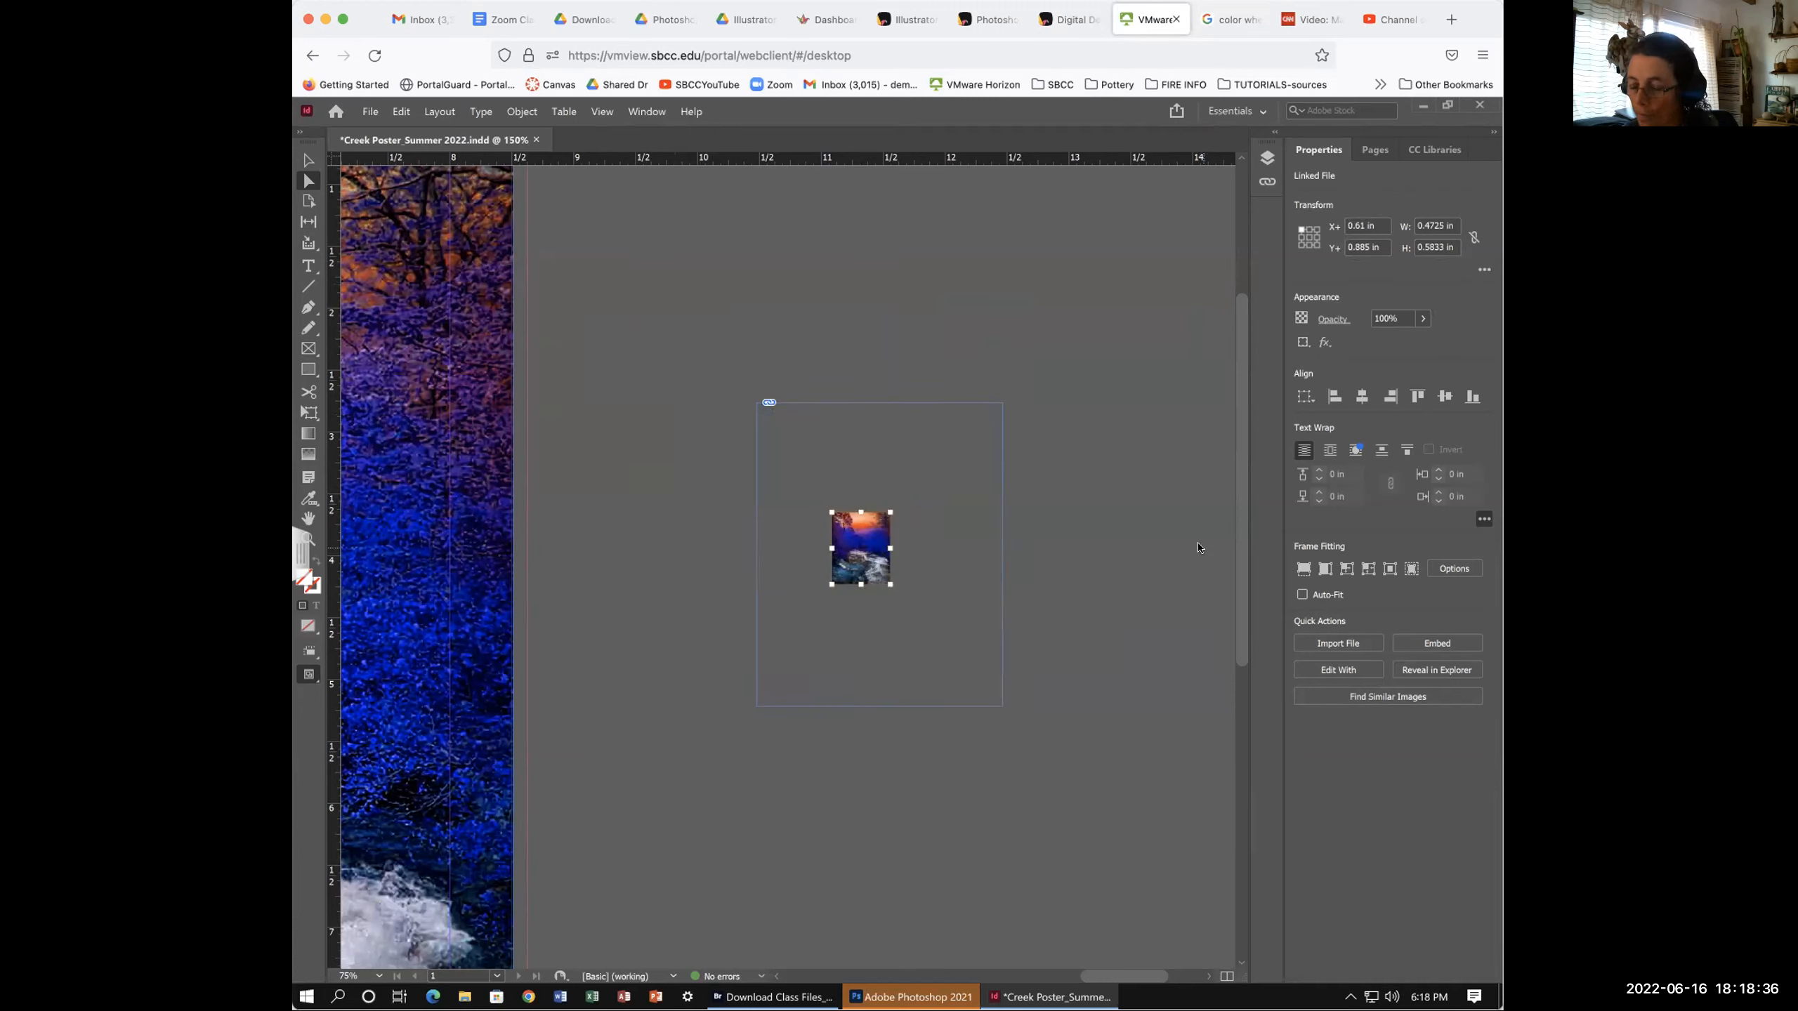
key("ctrl+z")
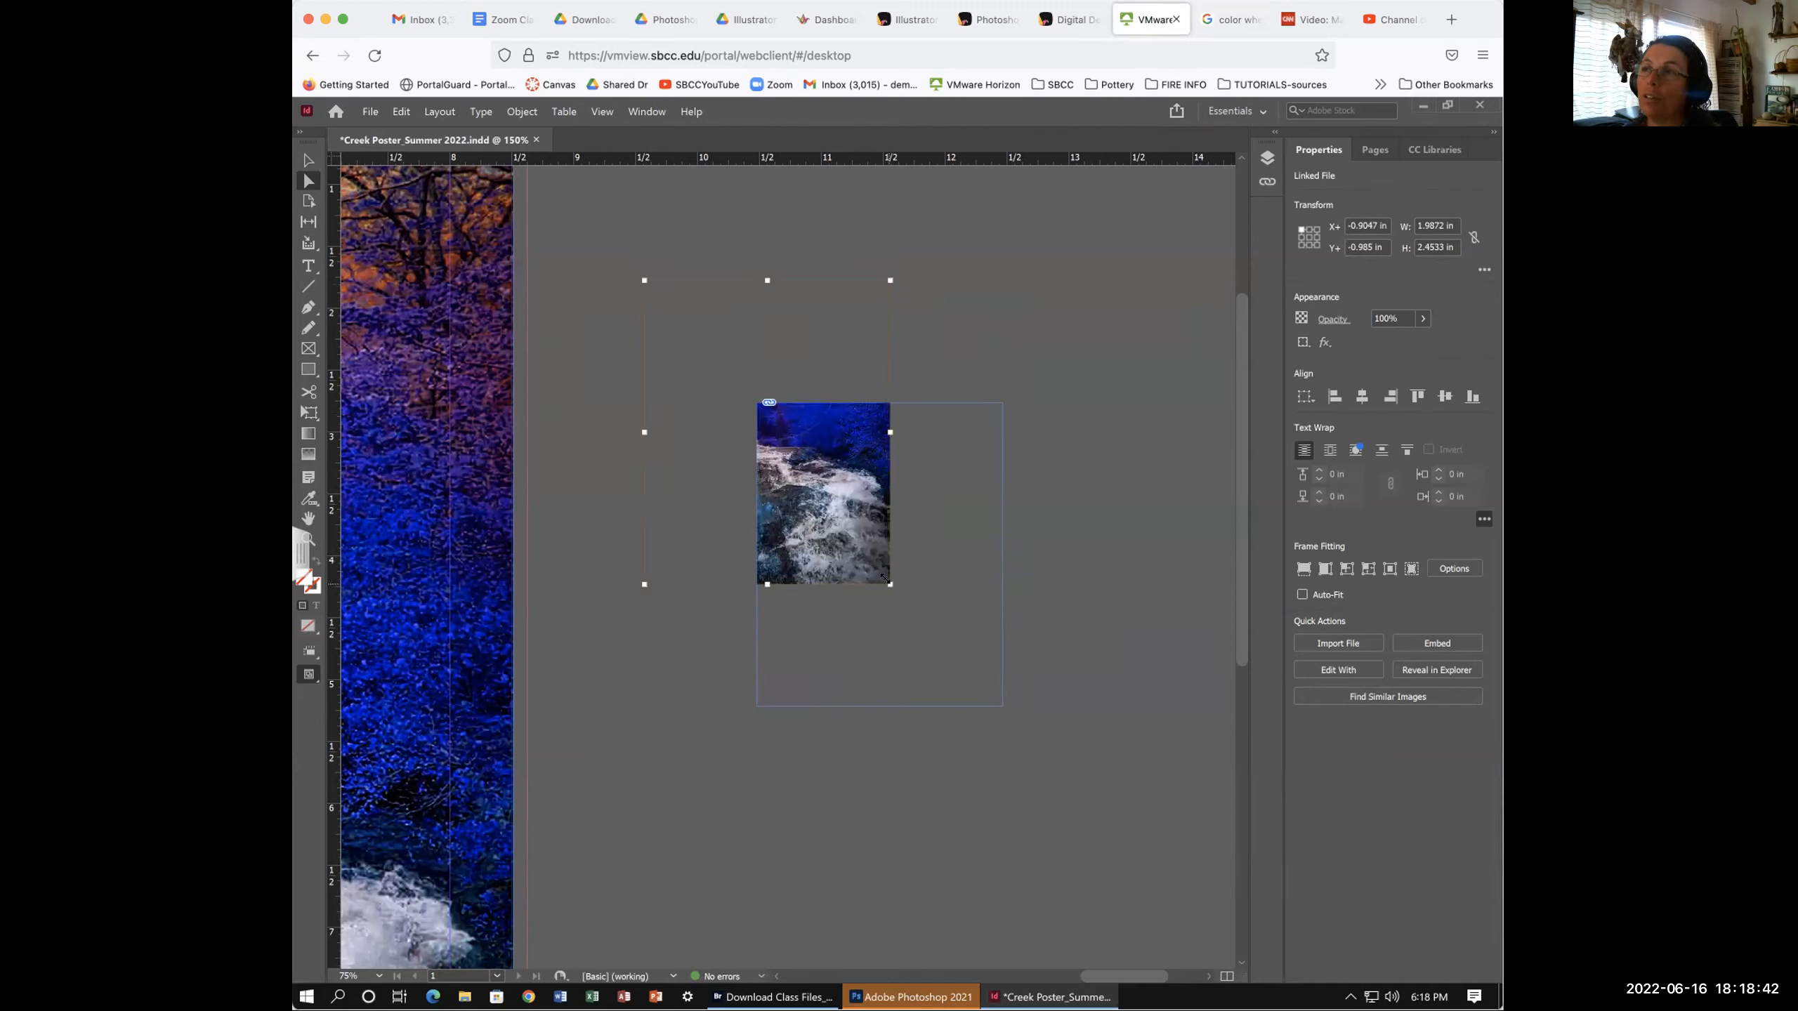
left_click_drag(884, 580, 741, 398)
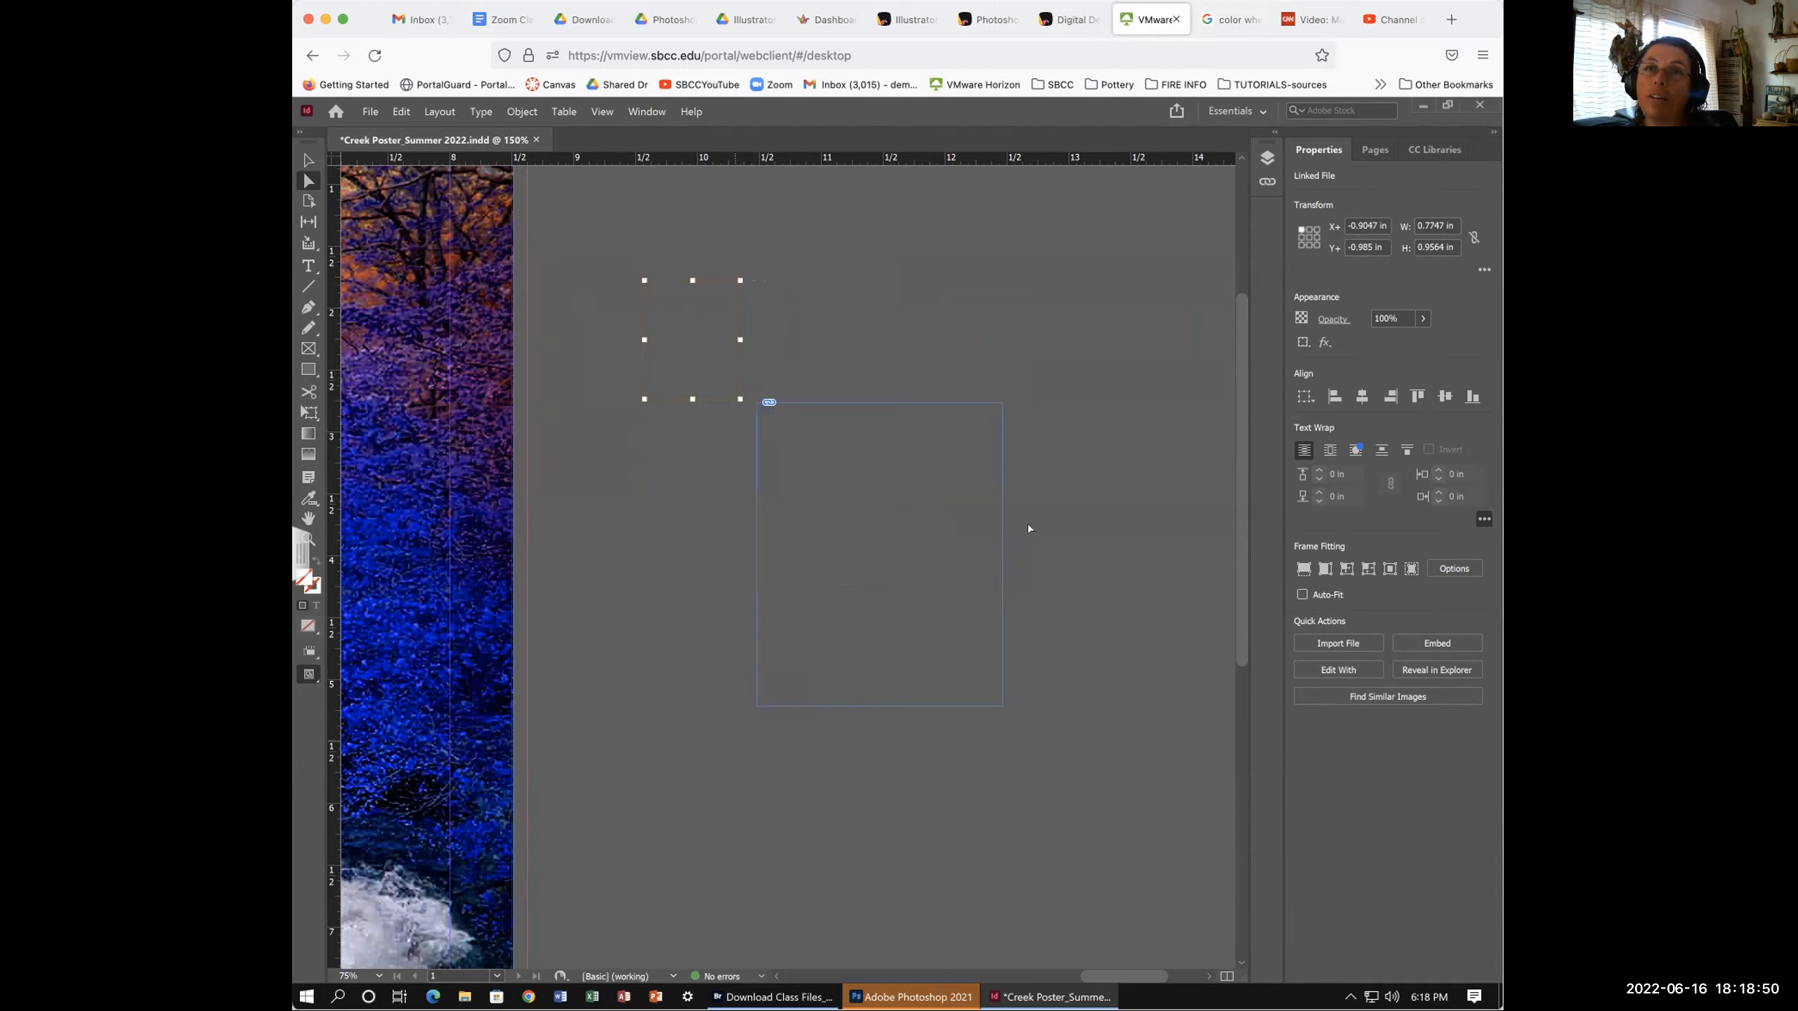
- Move the photo copy into the empty frame's top-left corner and enlarge it to about 1.11 × 1.37 in
left_click_drag(704, 322, 847, 493)
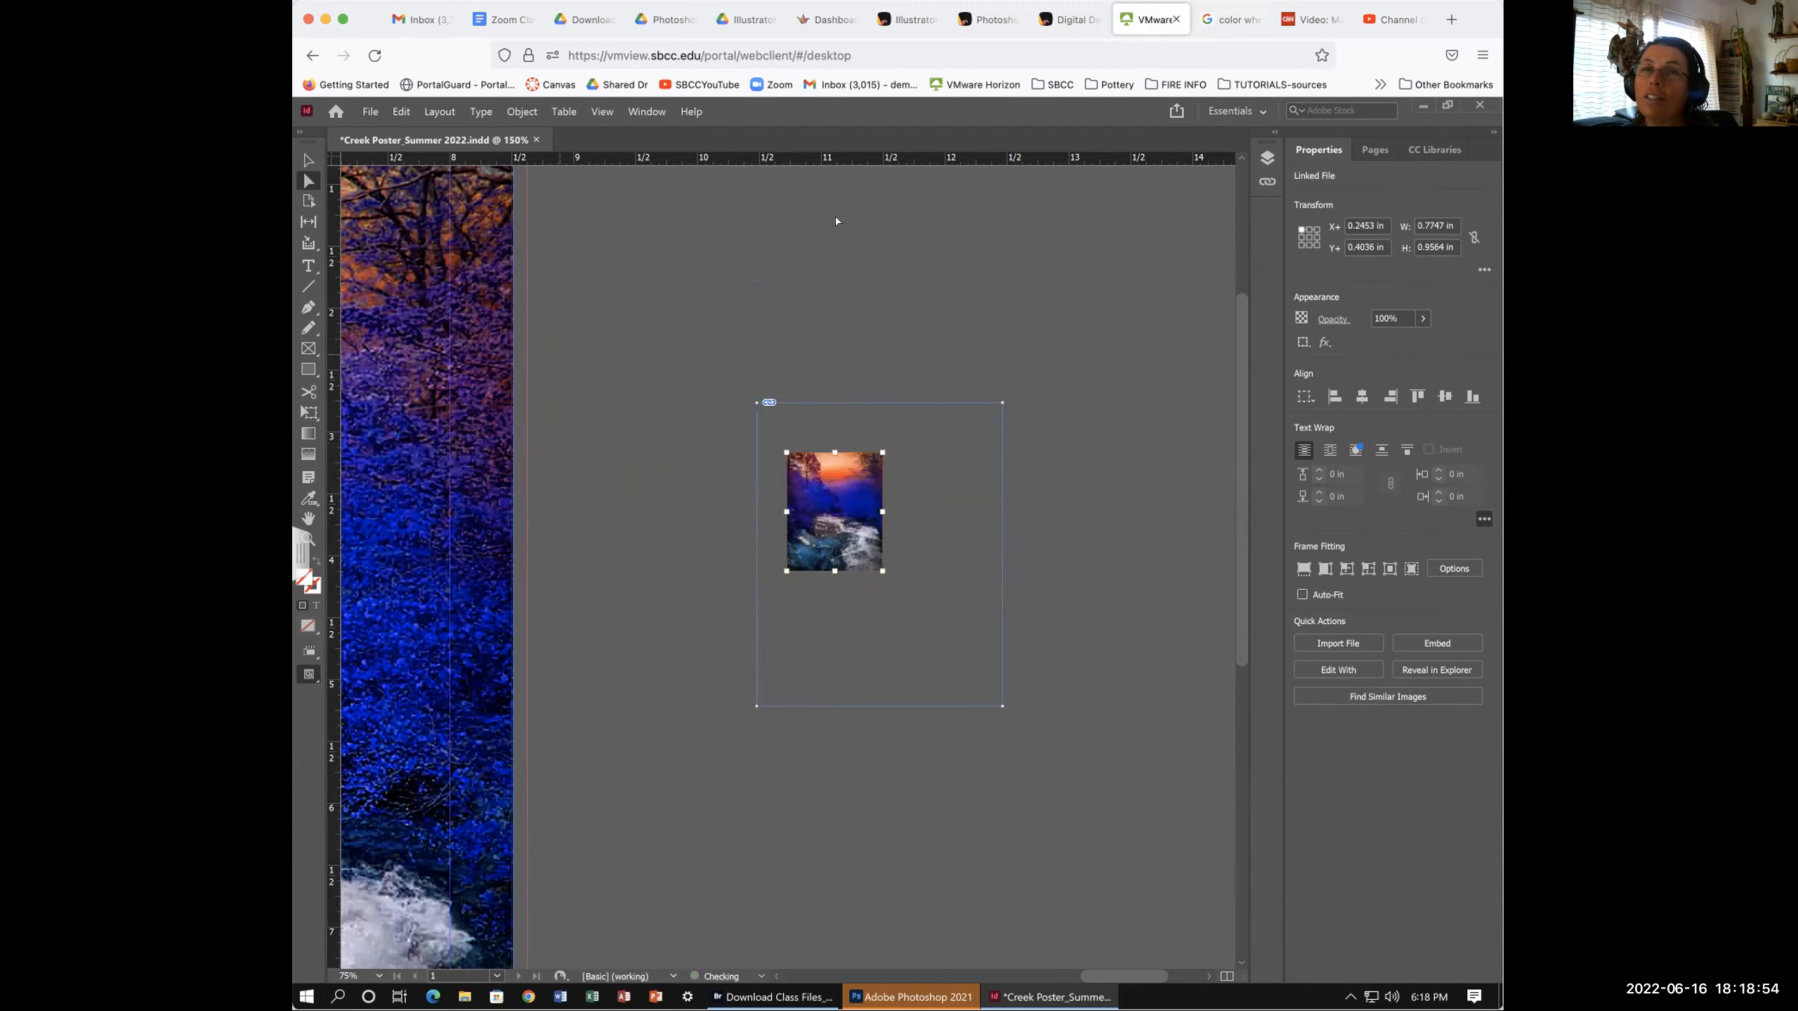
mouse_move(841, 473)
left_mouse_down()
mouse_move(850, 307)
mouse_move(871, 511)
mouse_move(754, 408)
mouse_move(843, 498)
left_mouse_up()
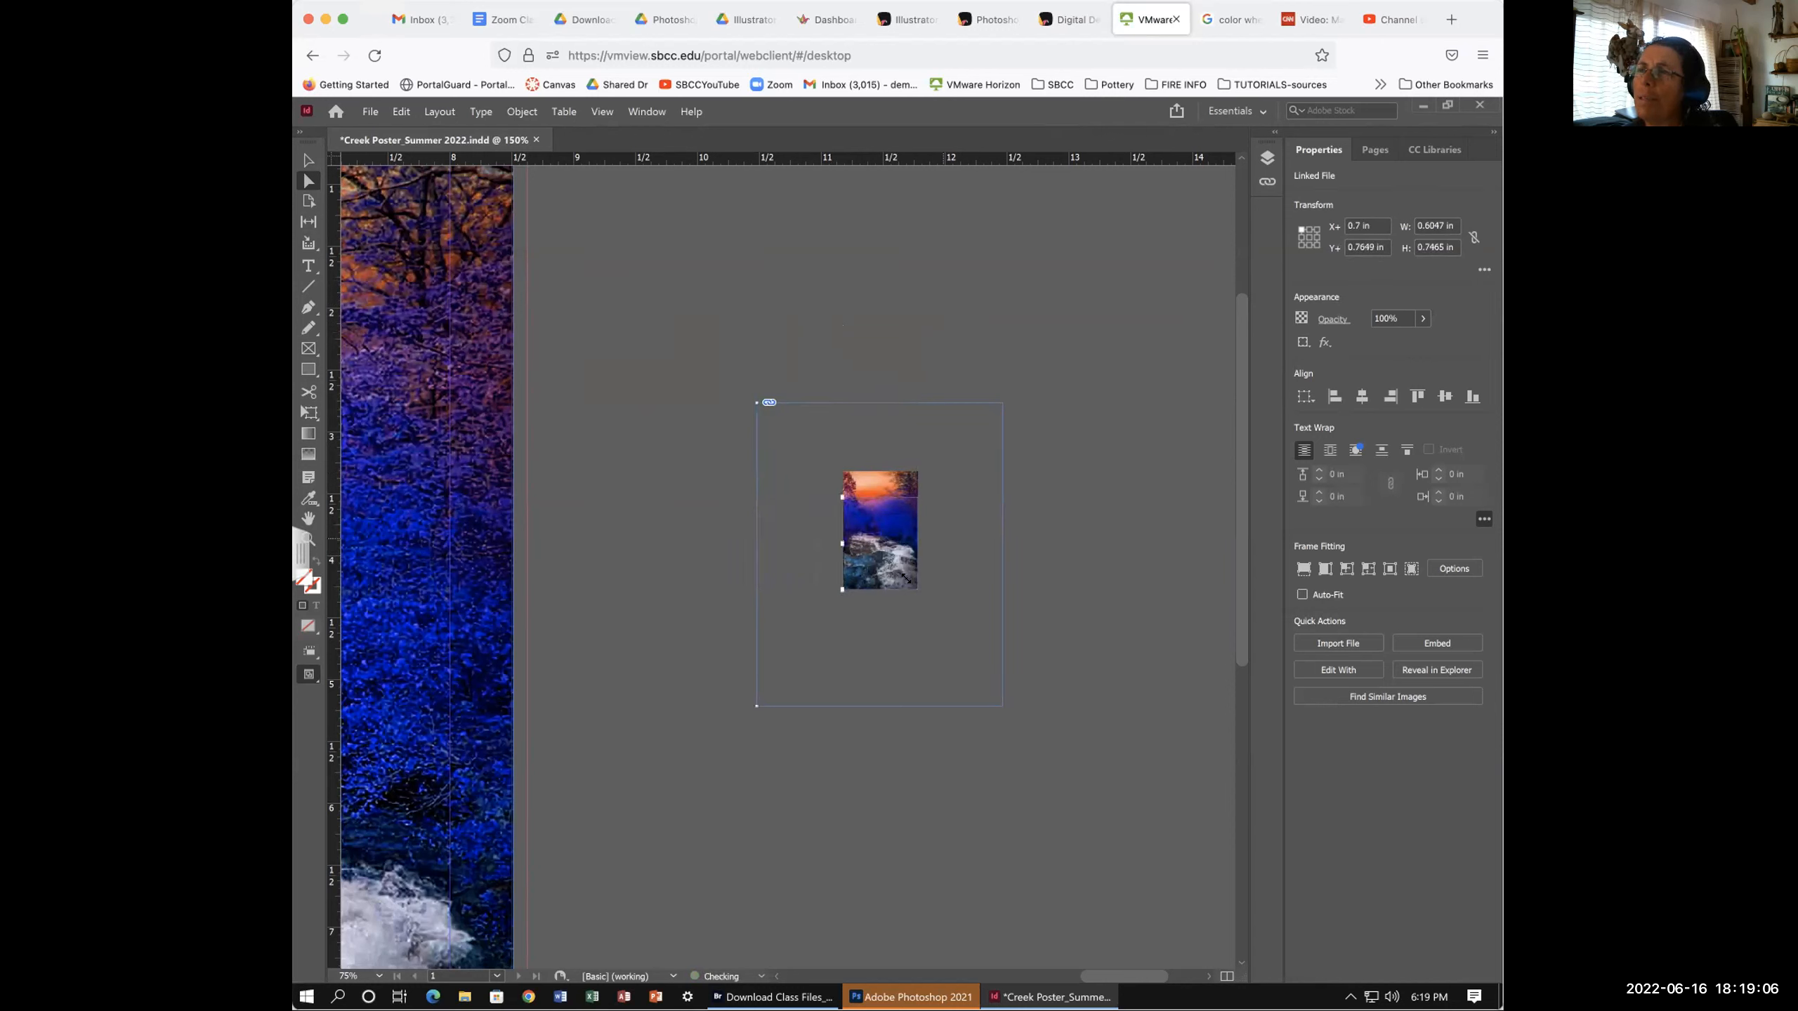
left_click_drag(887, 562, 887, 561)
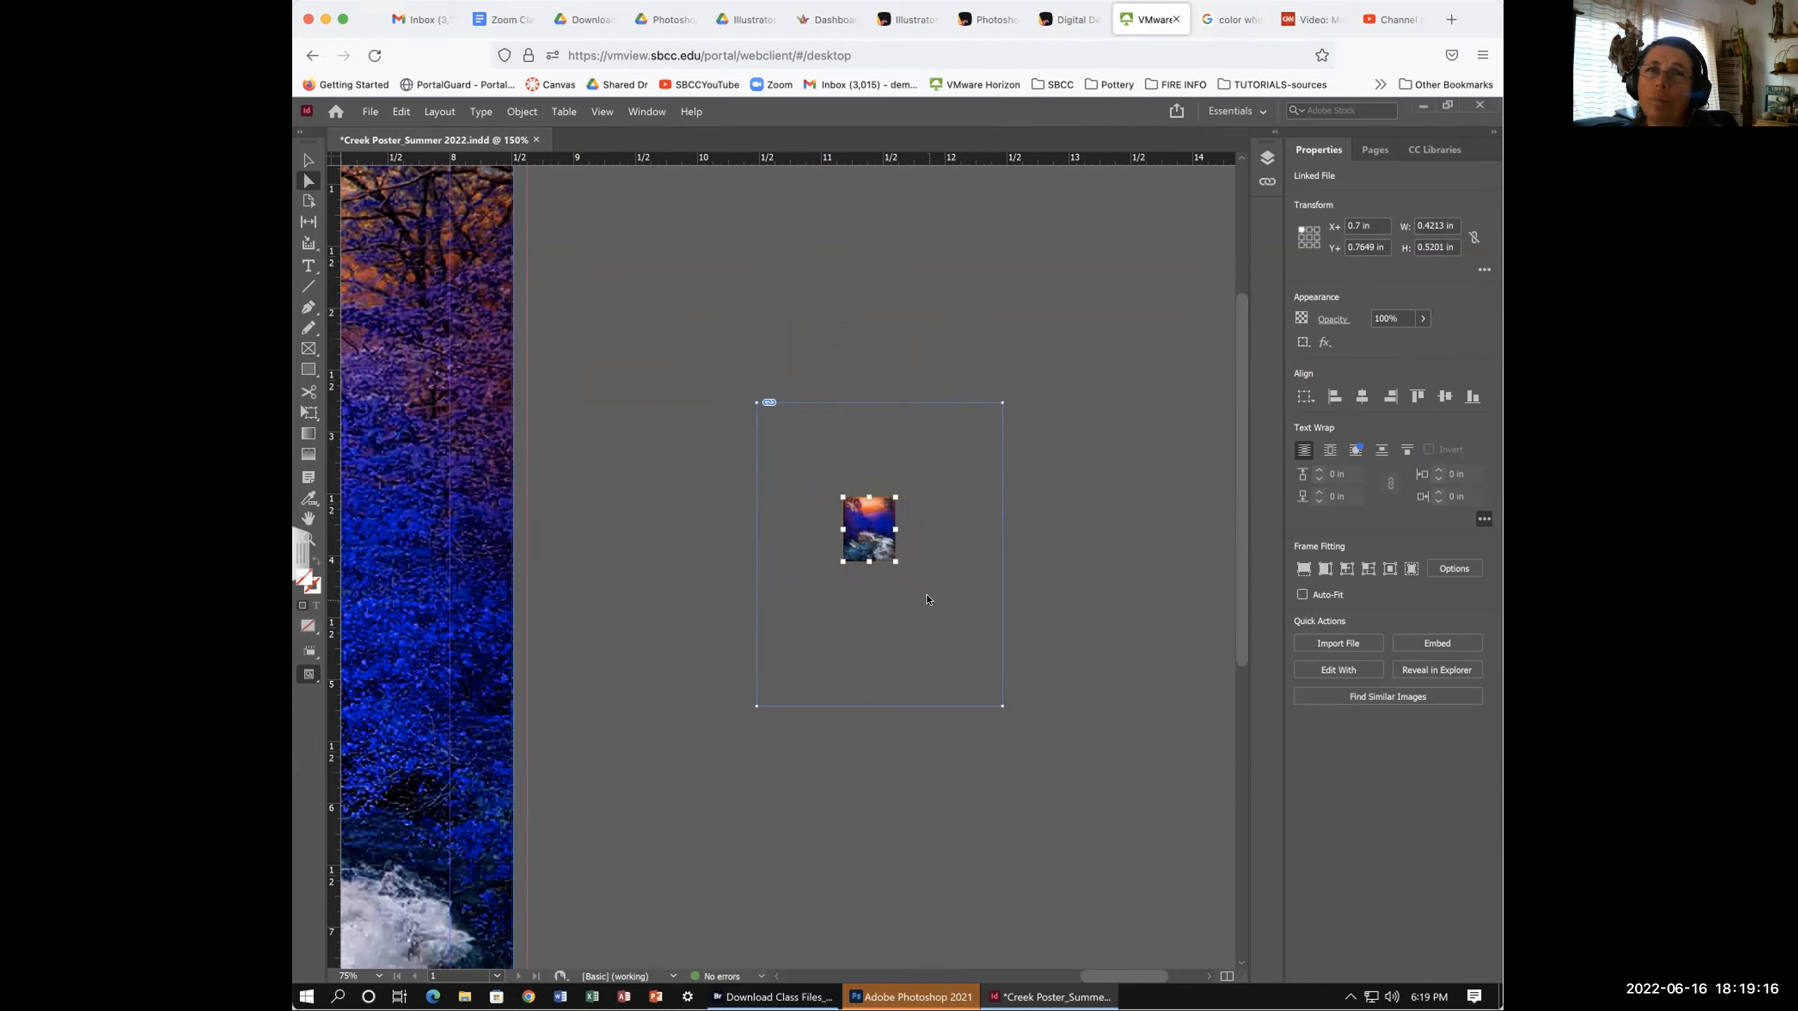
left_click_drag(838, 496, 818, 447)
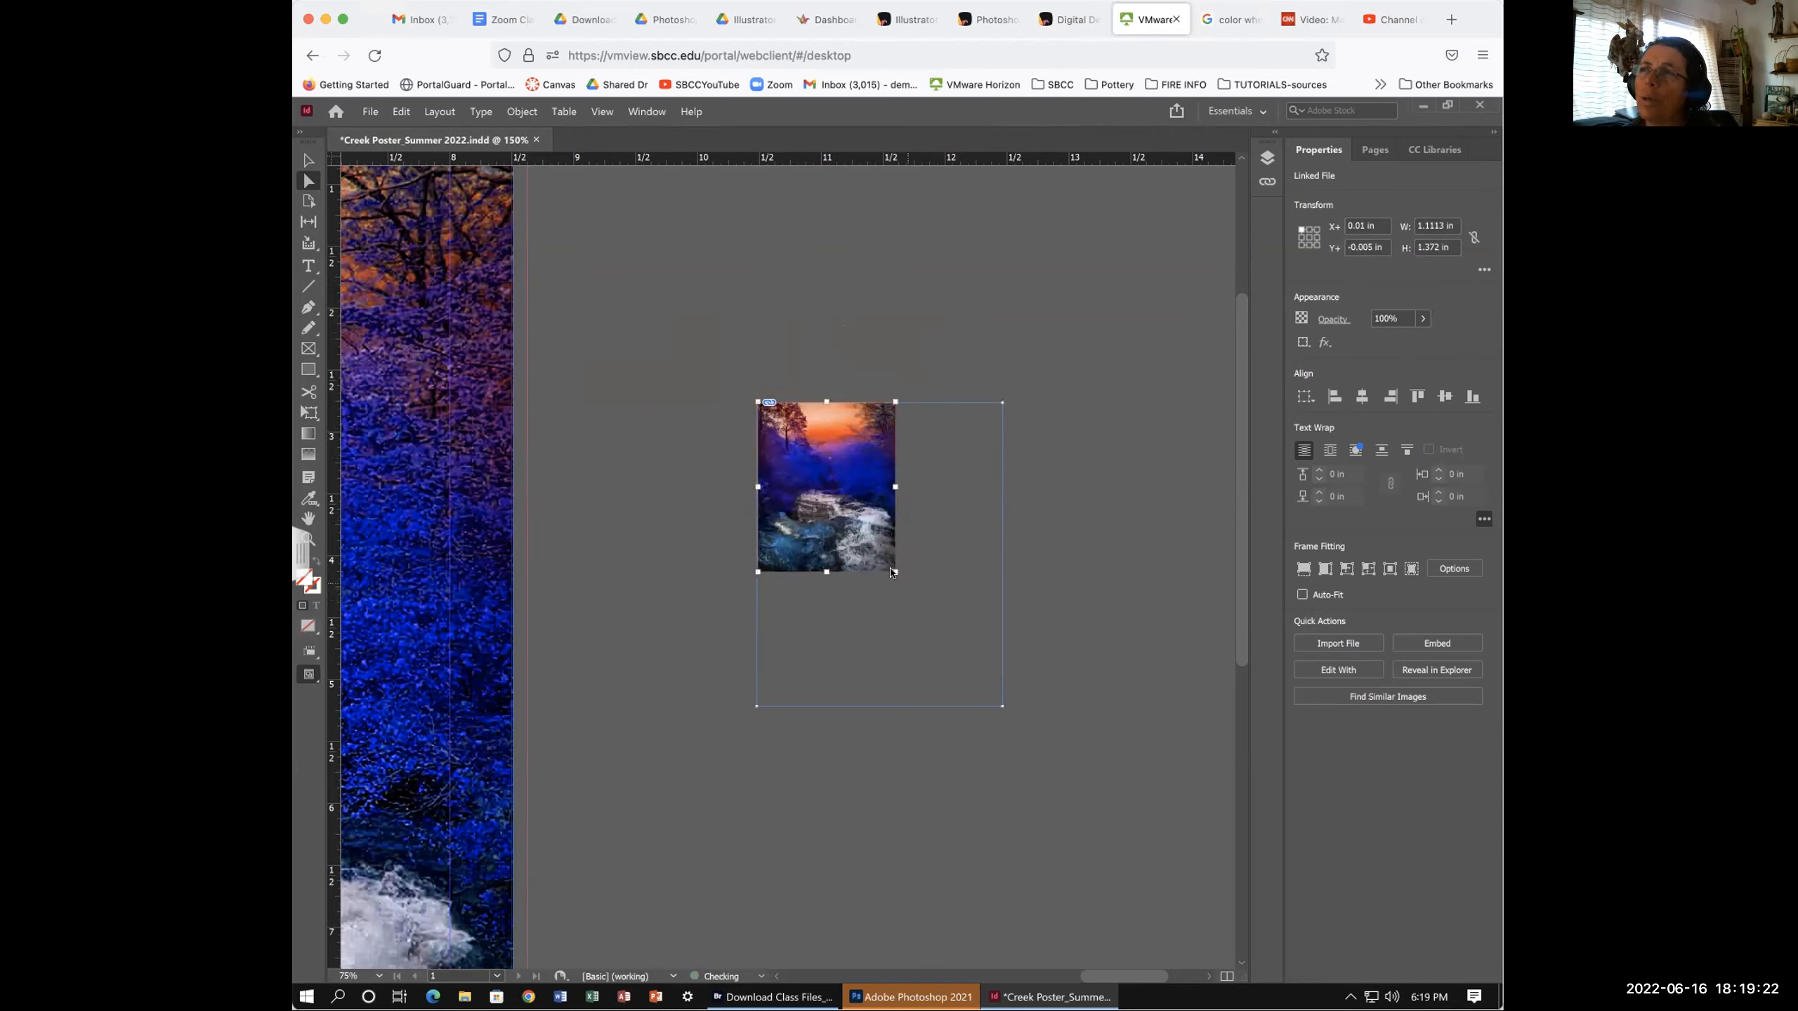
left_click_drag(891, 572, 953, 642)
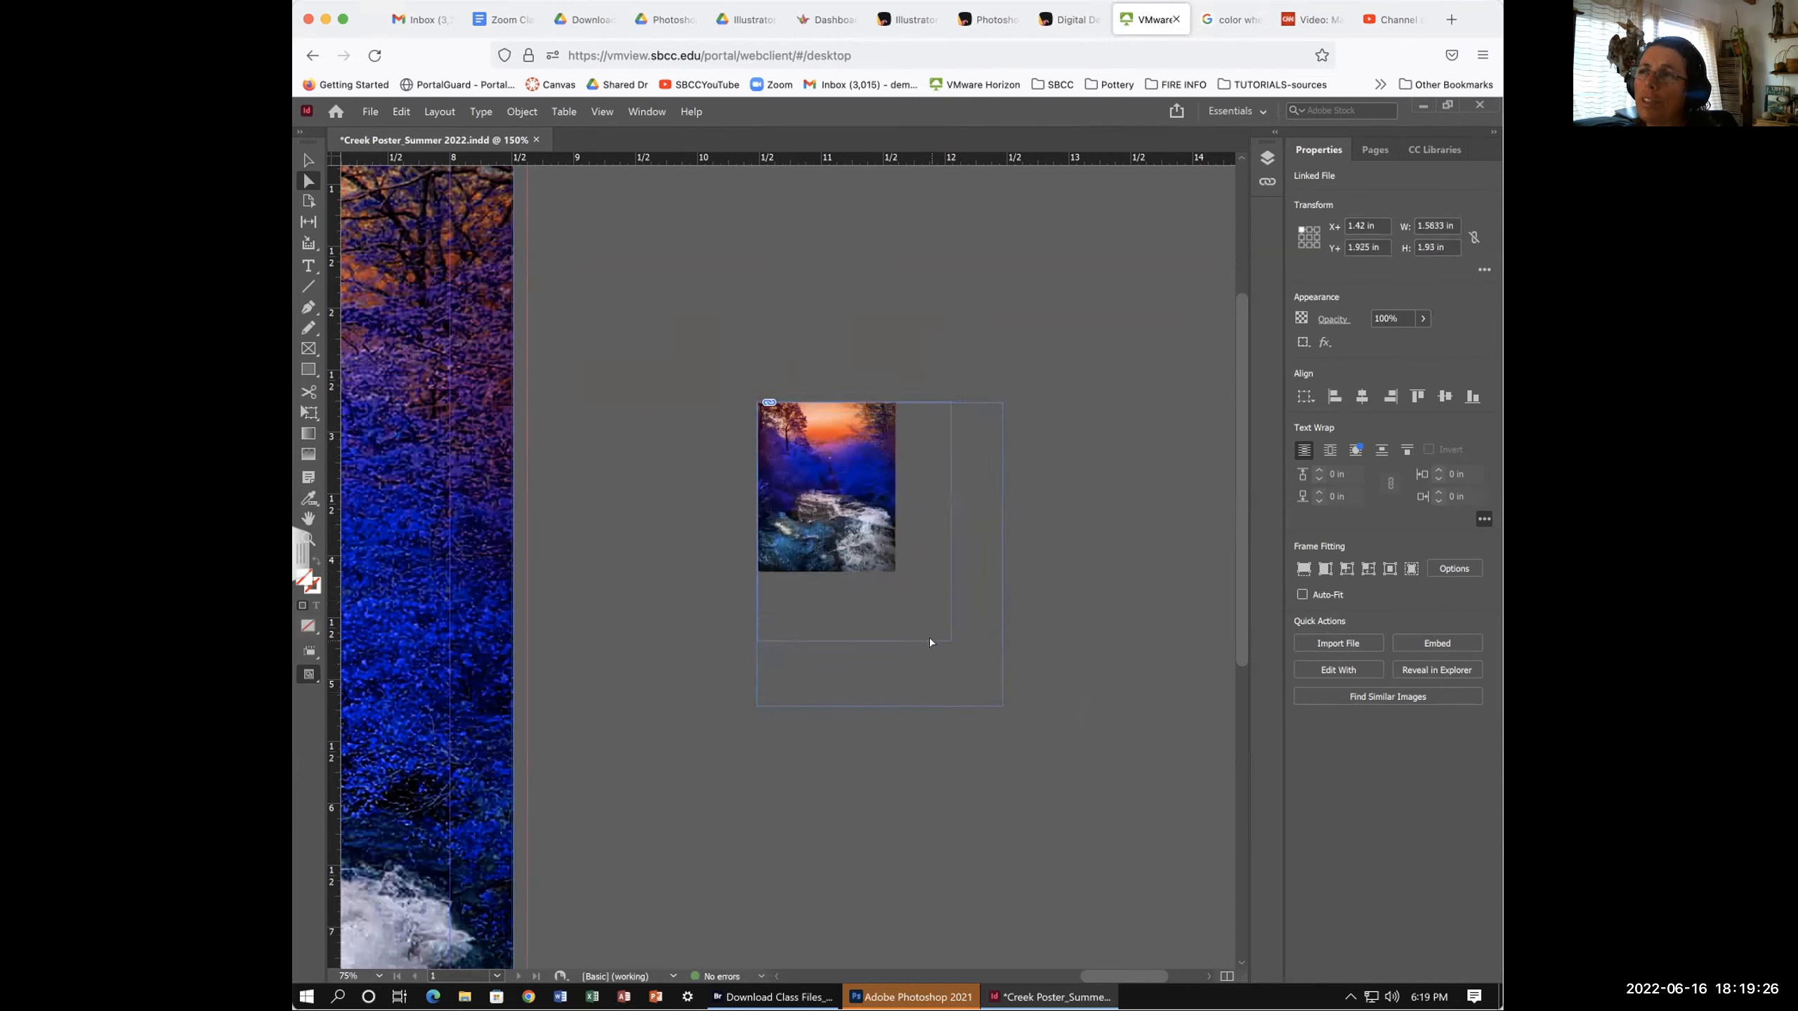
- Show the full Link Info, then enlarge the picture in its frame to 4.6321 × 5.7186 in (53.8%)
left_click(1265, 183)
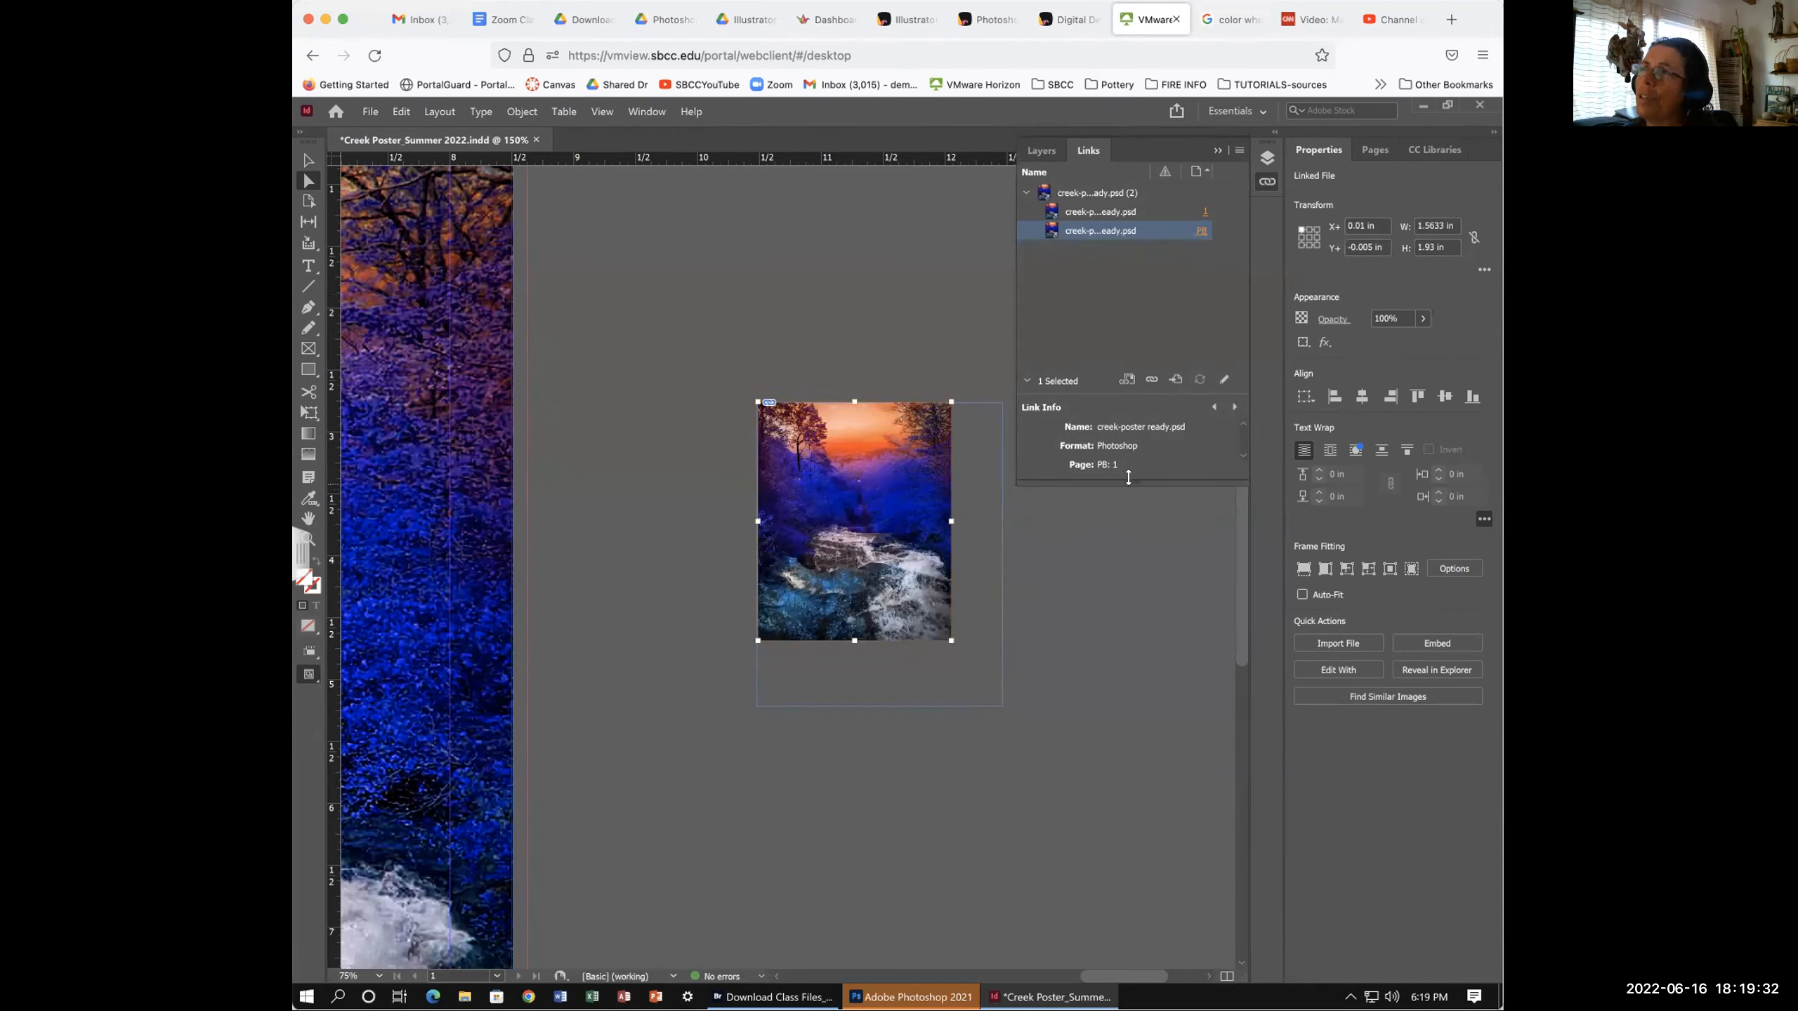
left_click_drag(1136, 517, 1164, 787)
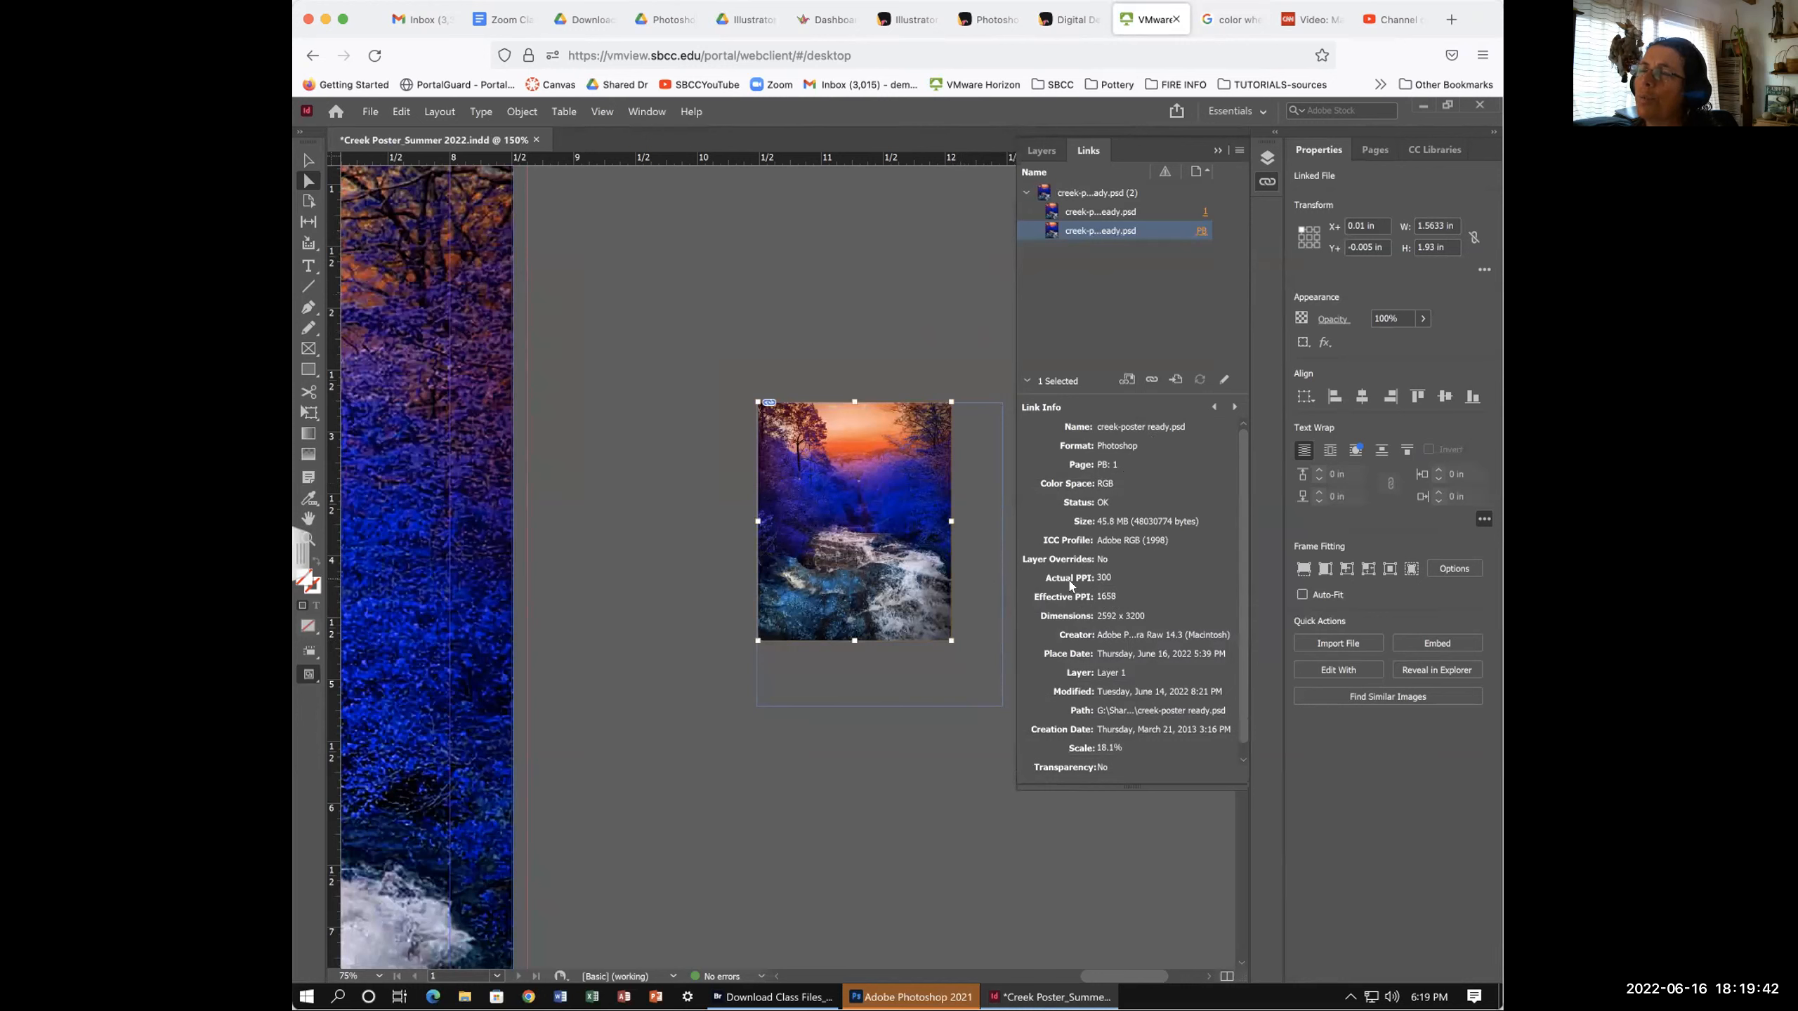
left_click_drag(924, 611, 831, 494)
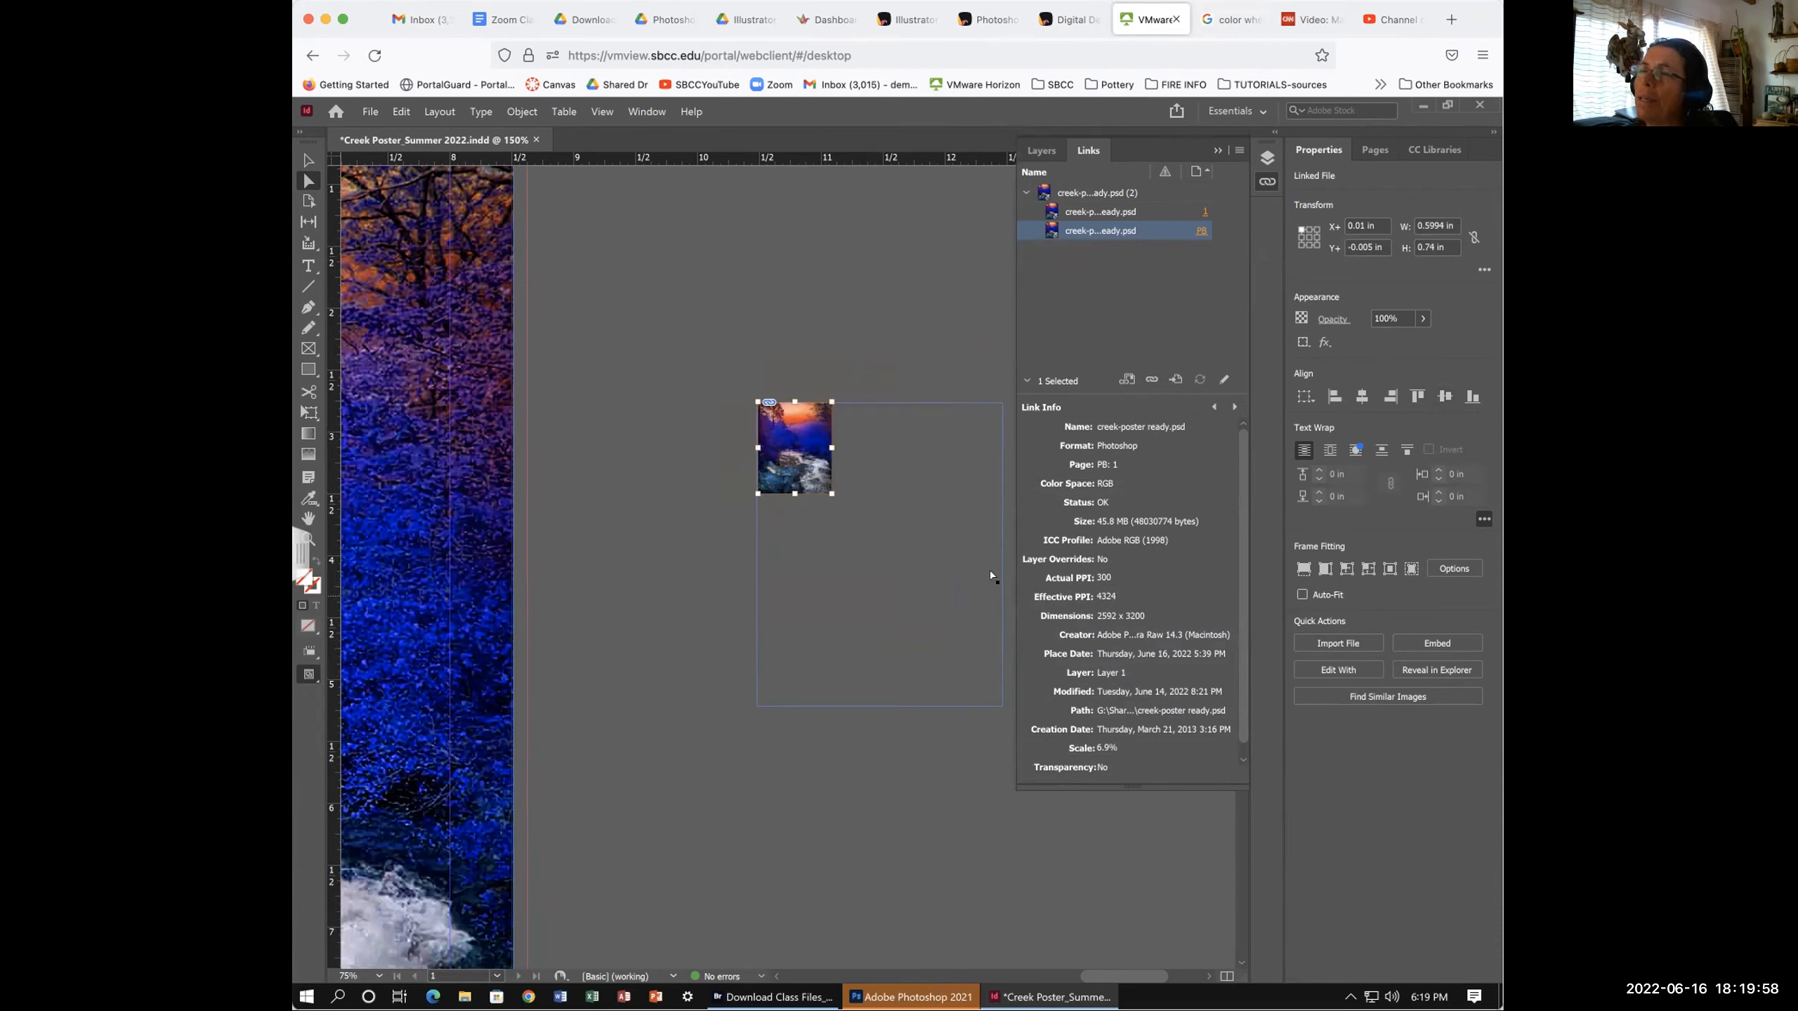
left_click_drag(853, 537, 999, 699)
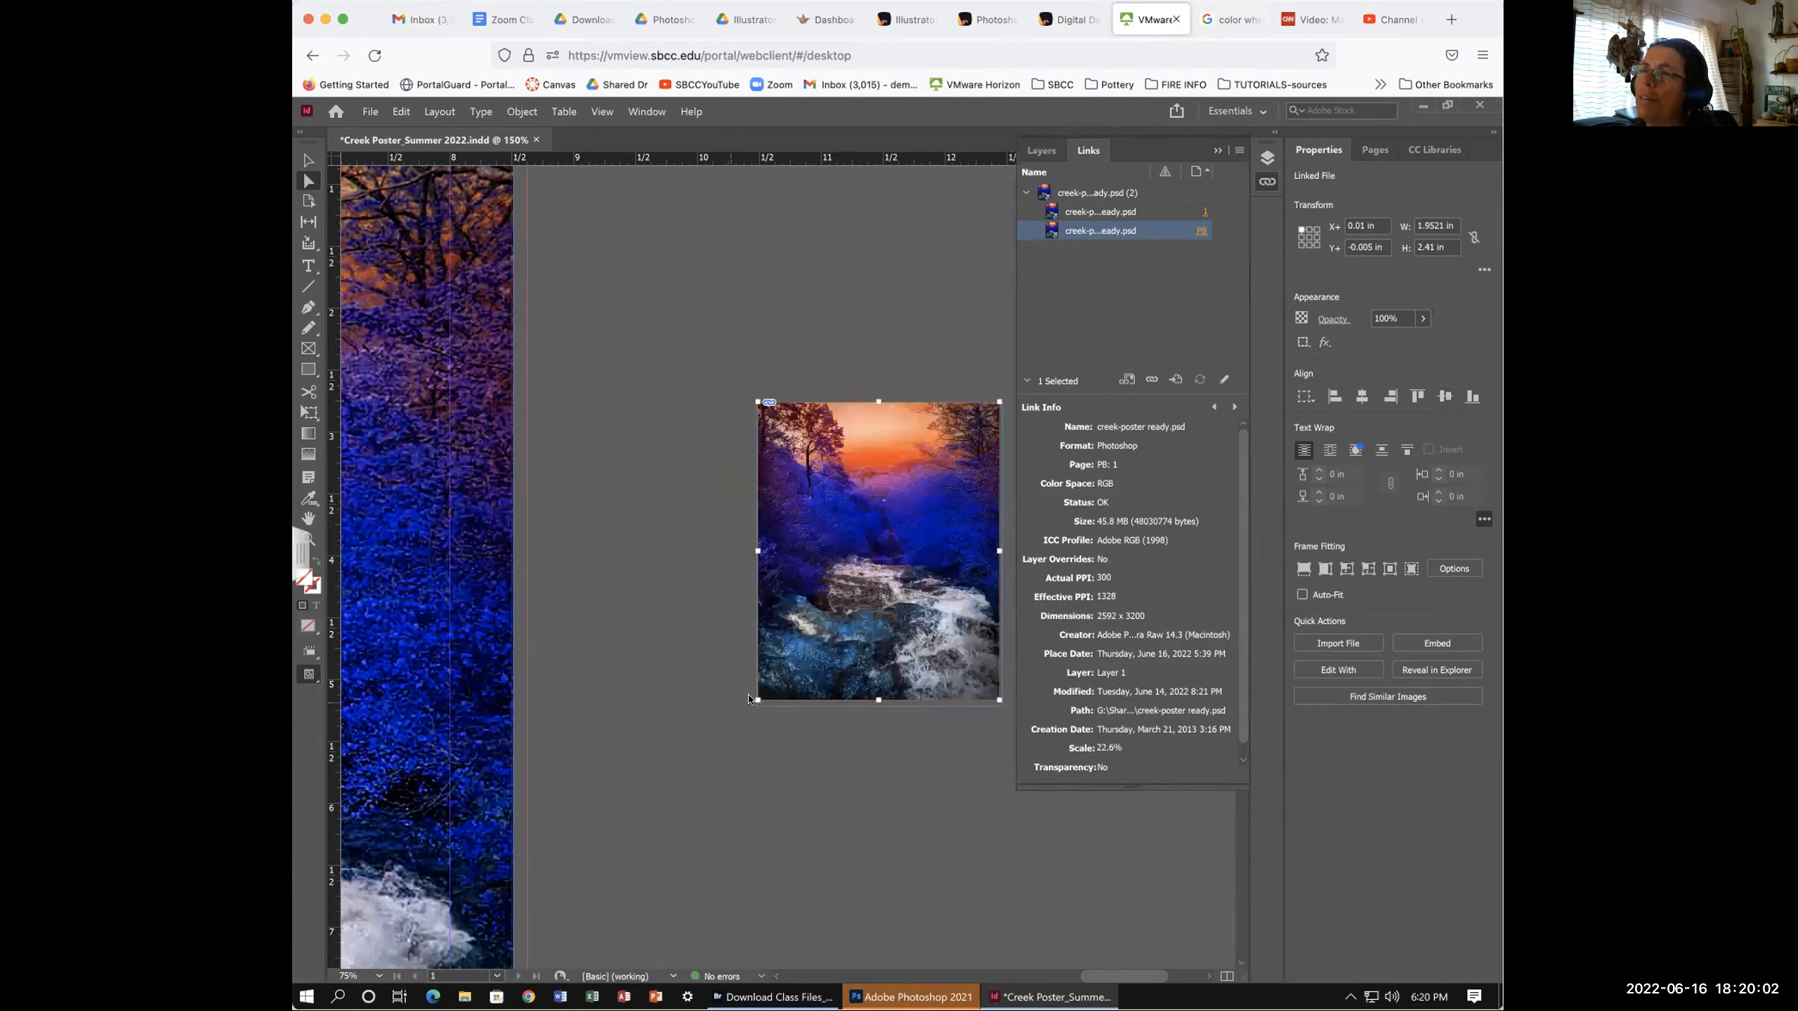
left_click_drag(753, 698, 540, 963)
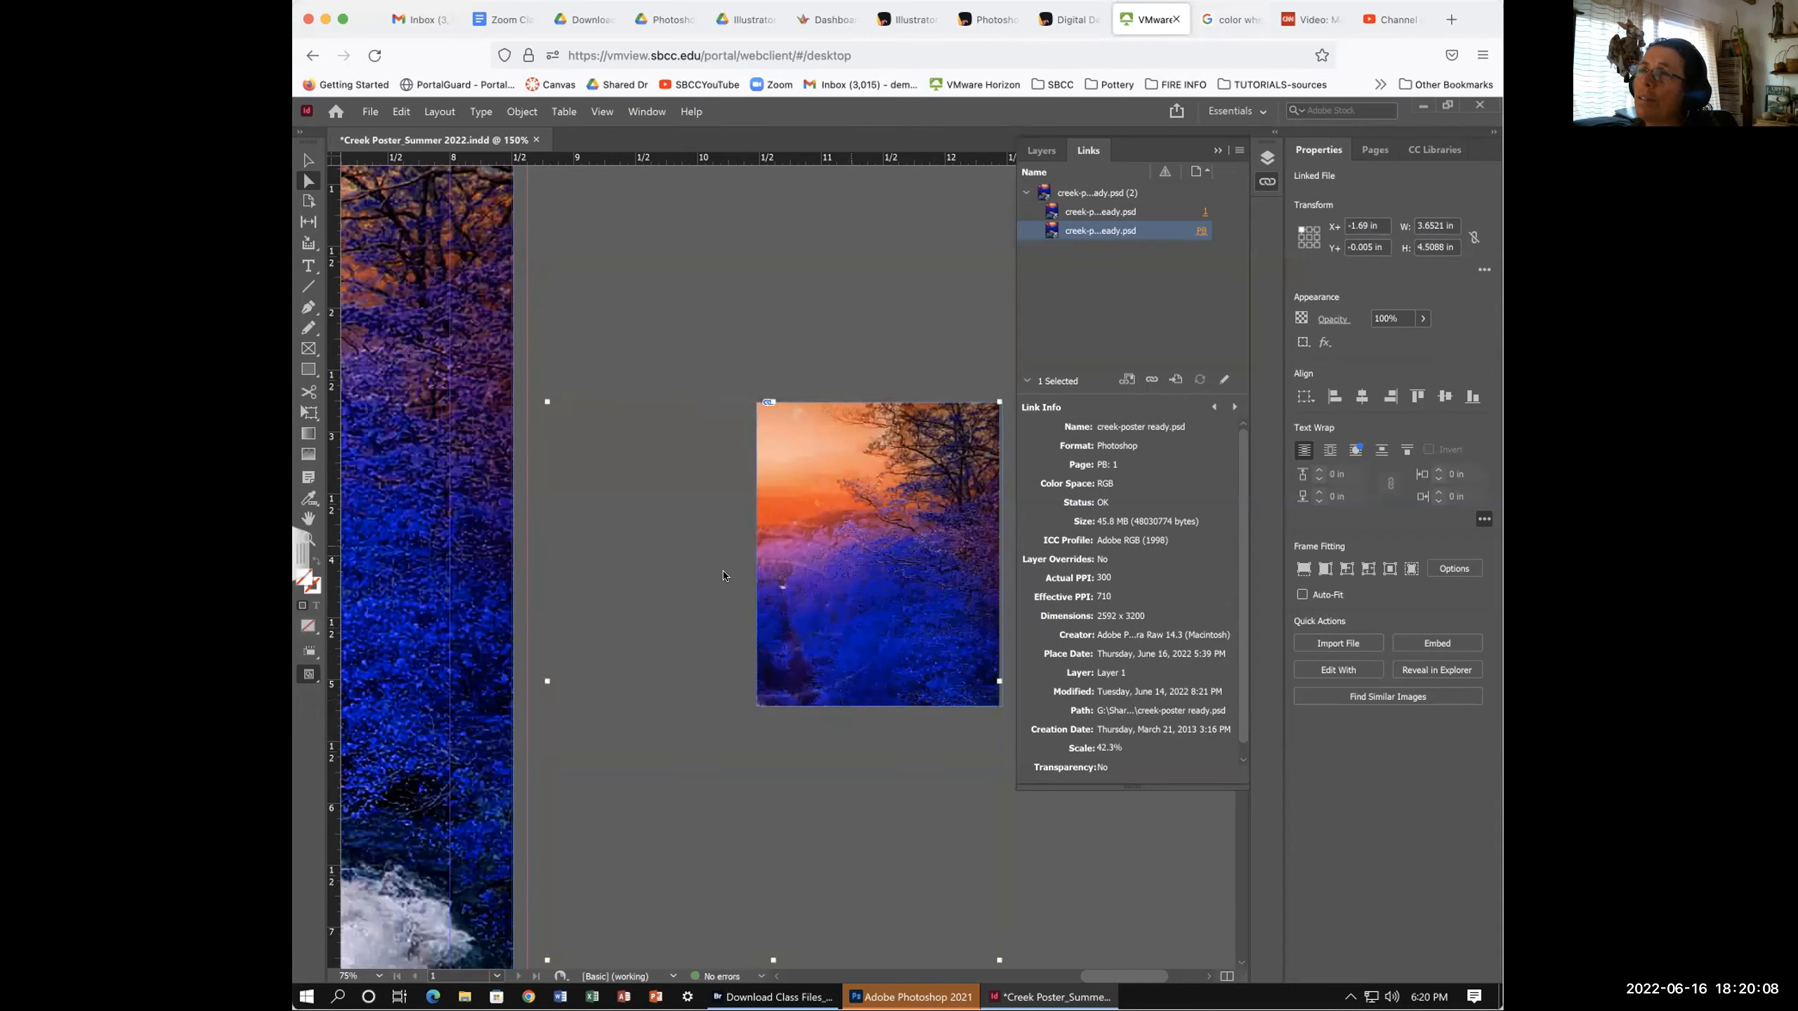
left_click_drag(874, 597, 935, 634)
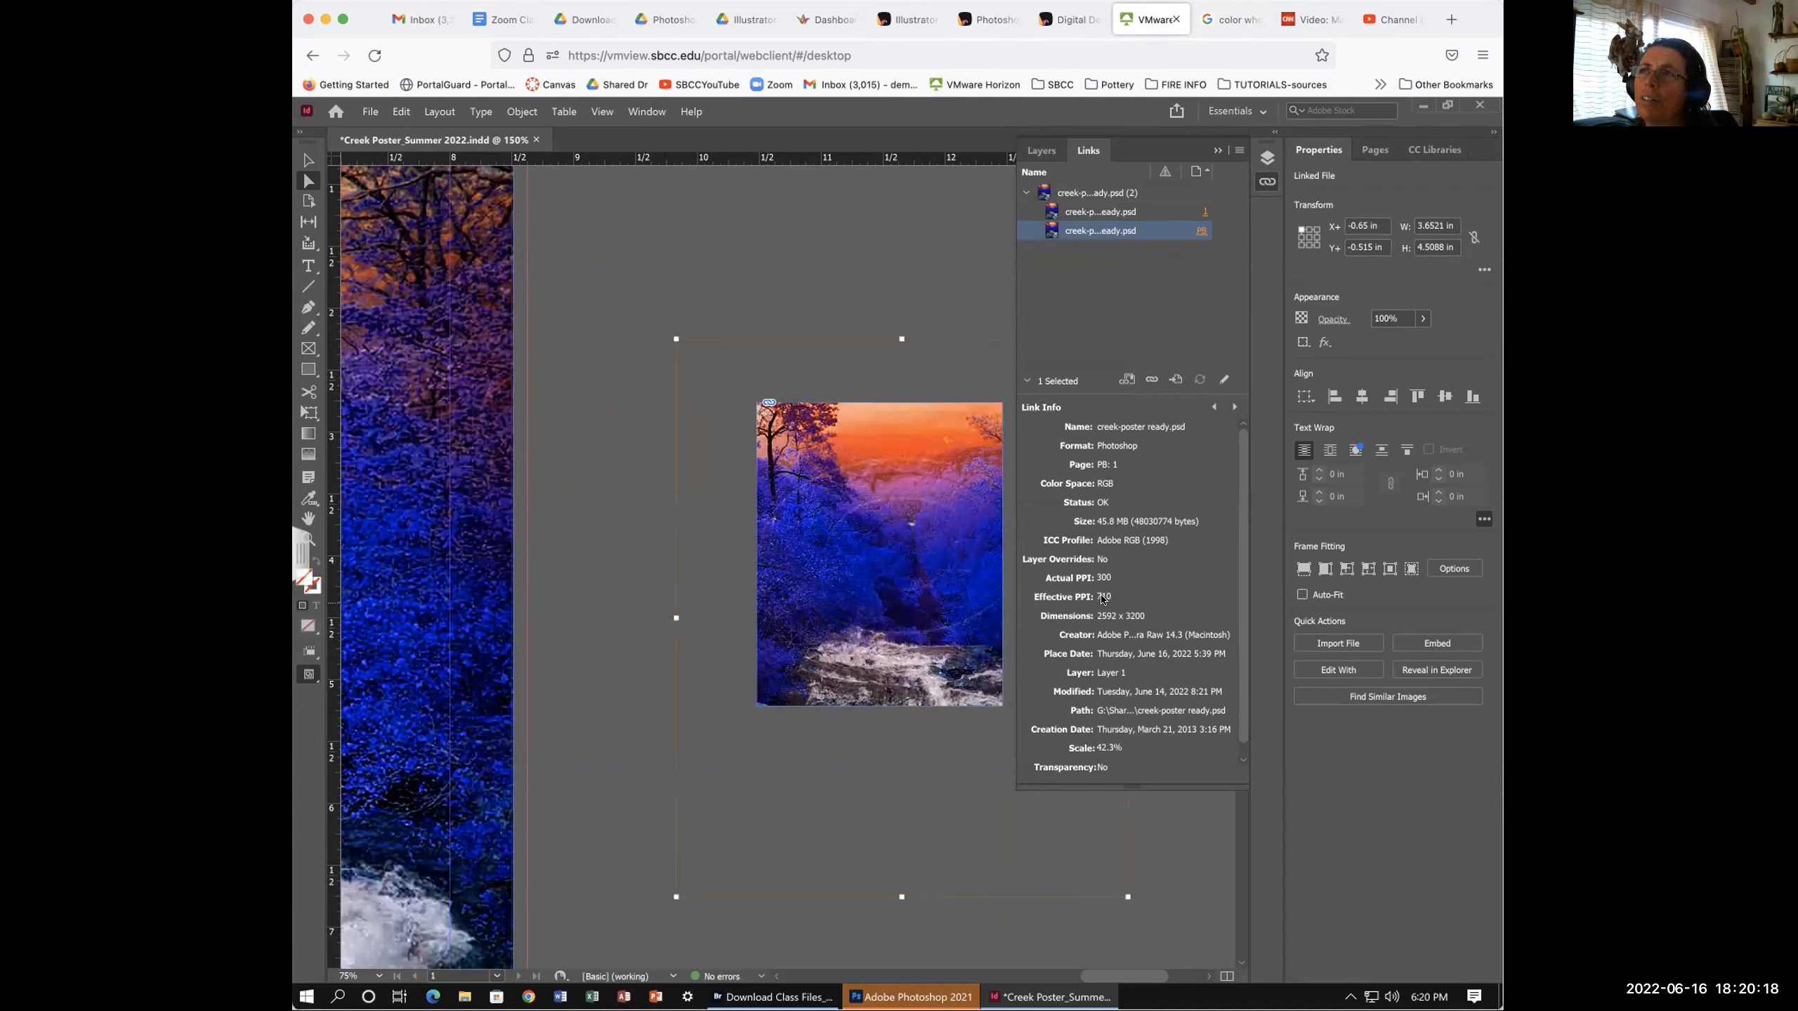
left_click_drag(672, 338, 554, 188)
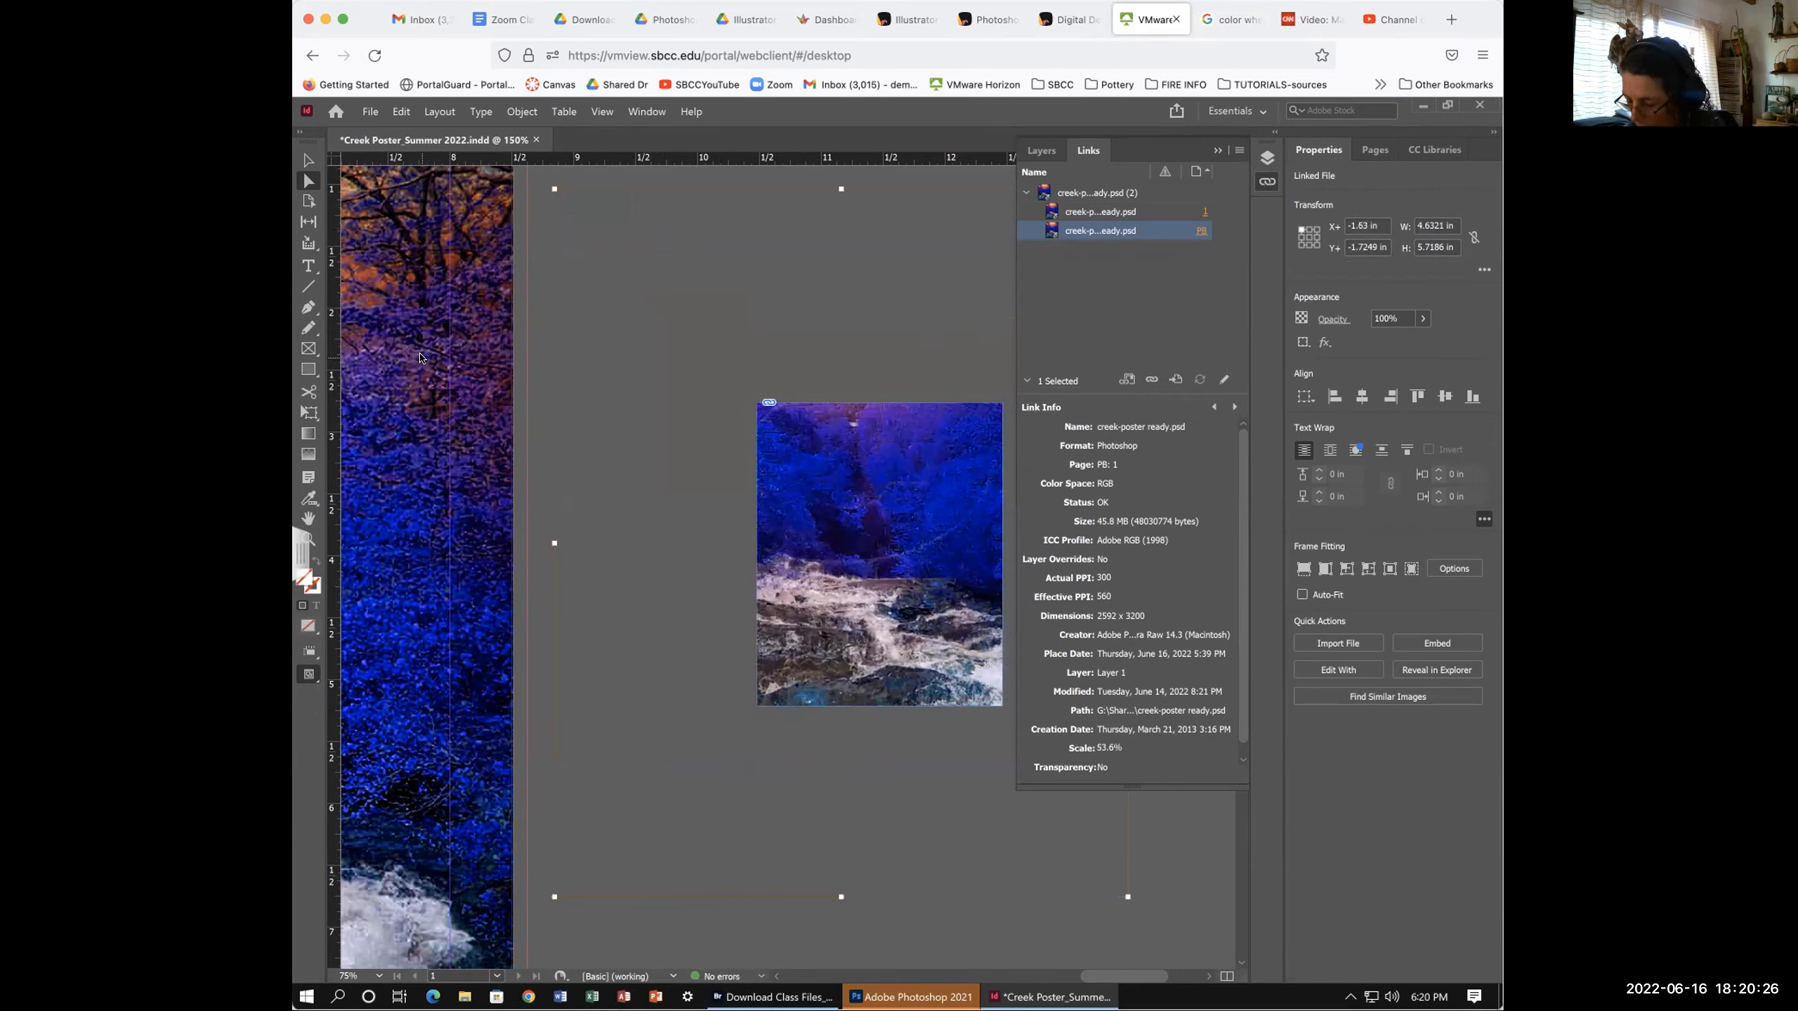
- Zoom out to 50% and shrink the copy's frame and picture to a small thumbnail
key("ctrl+minus")
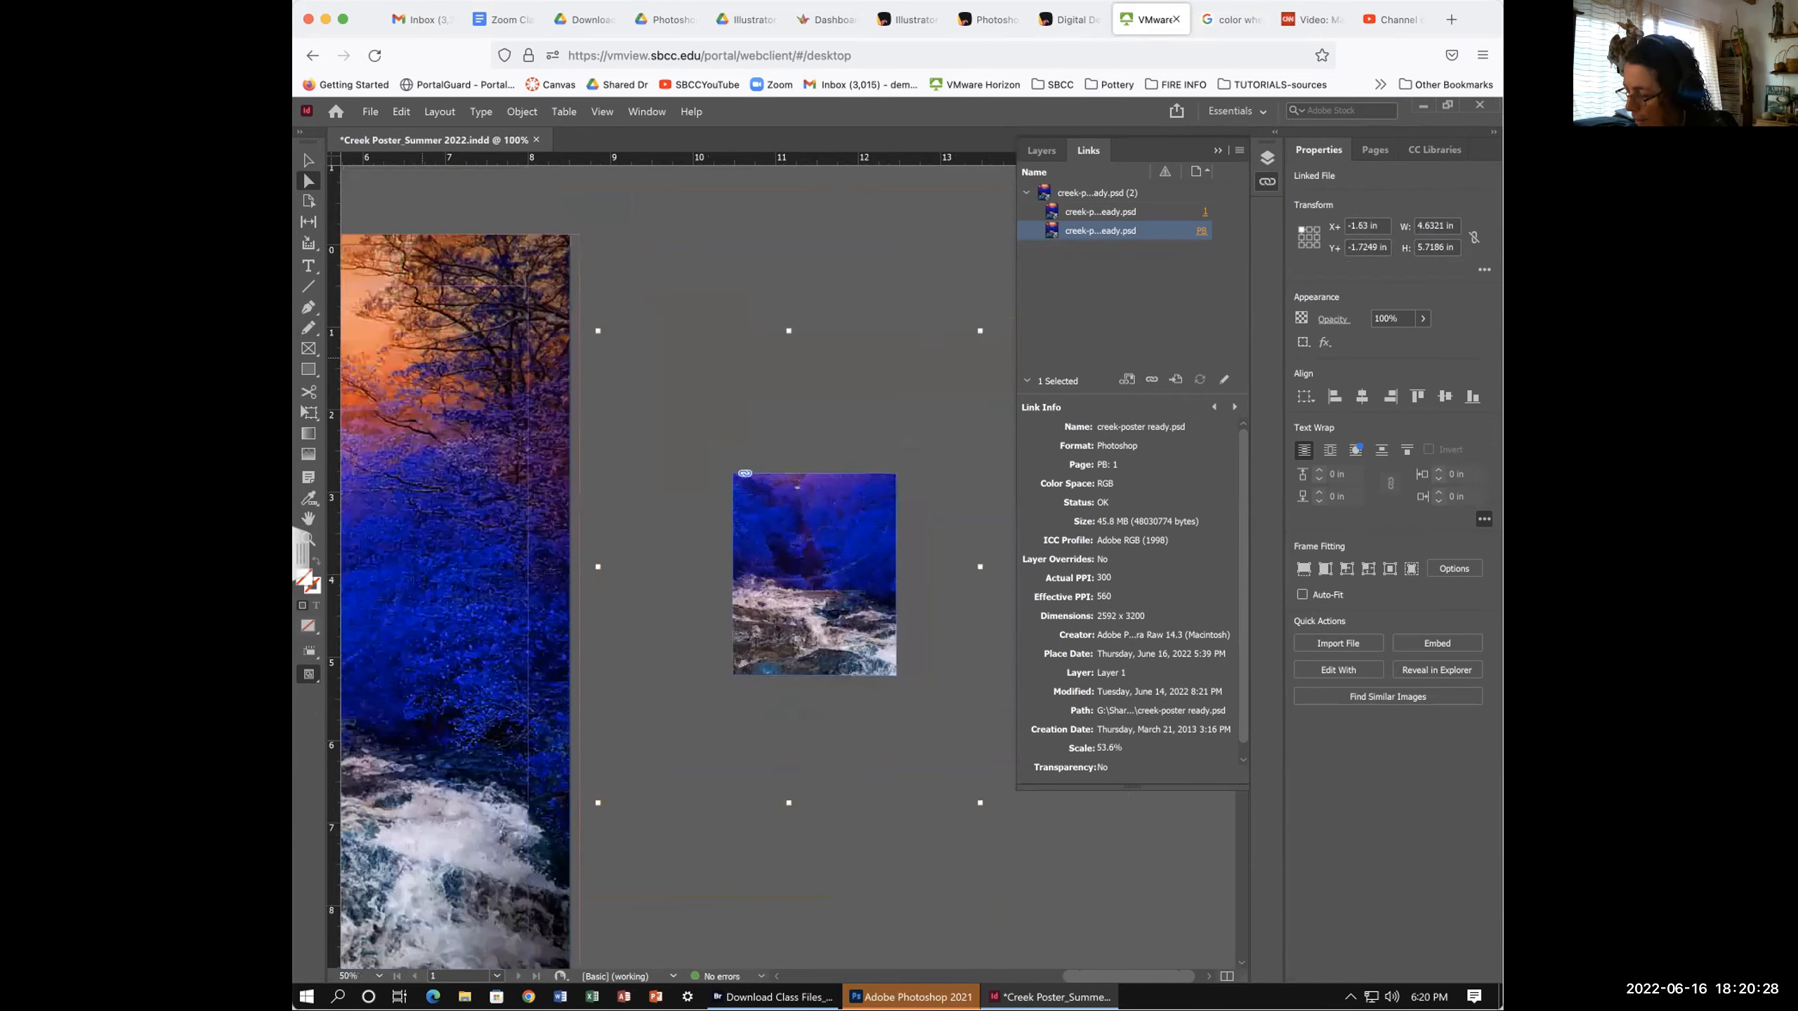
key("ctrl+minus")
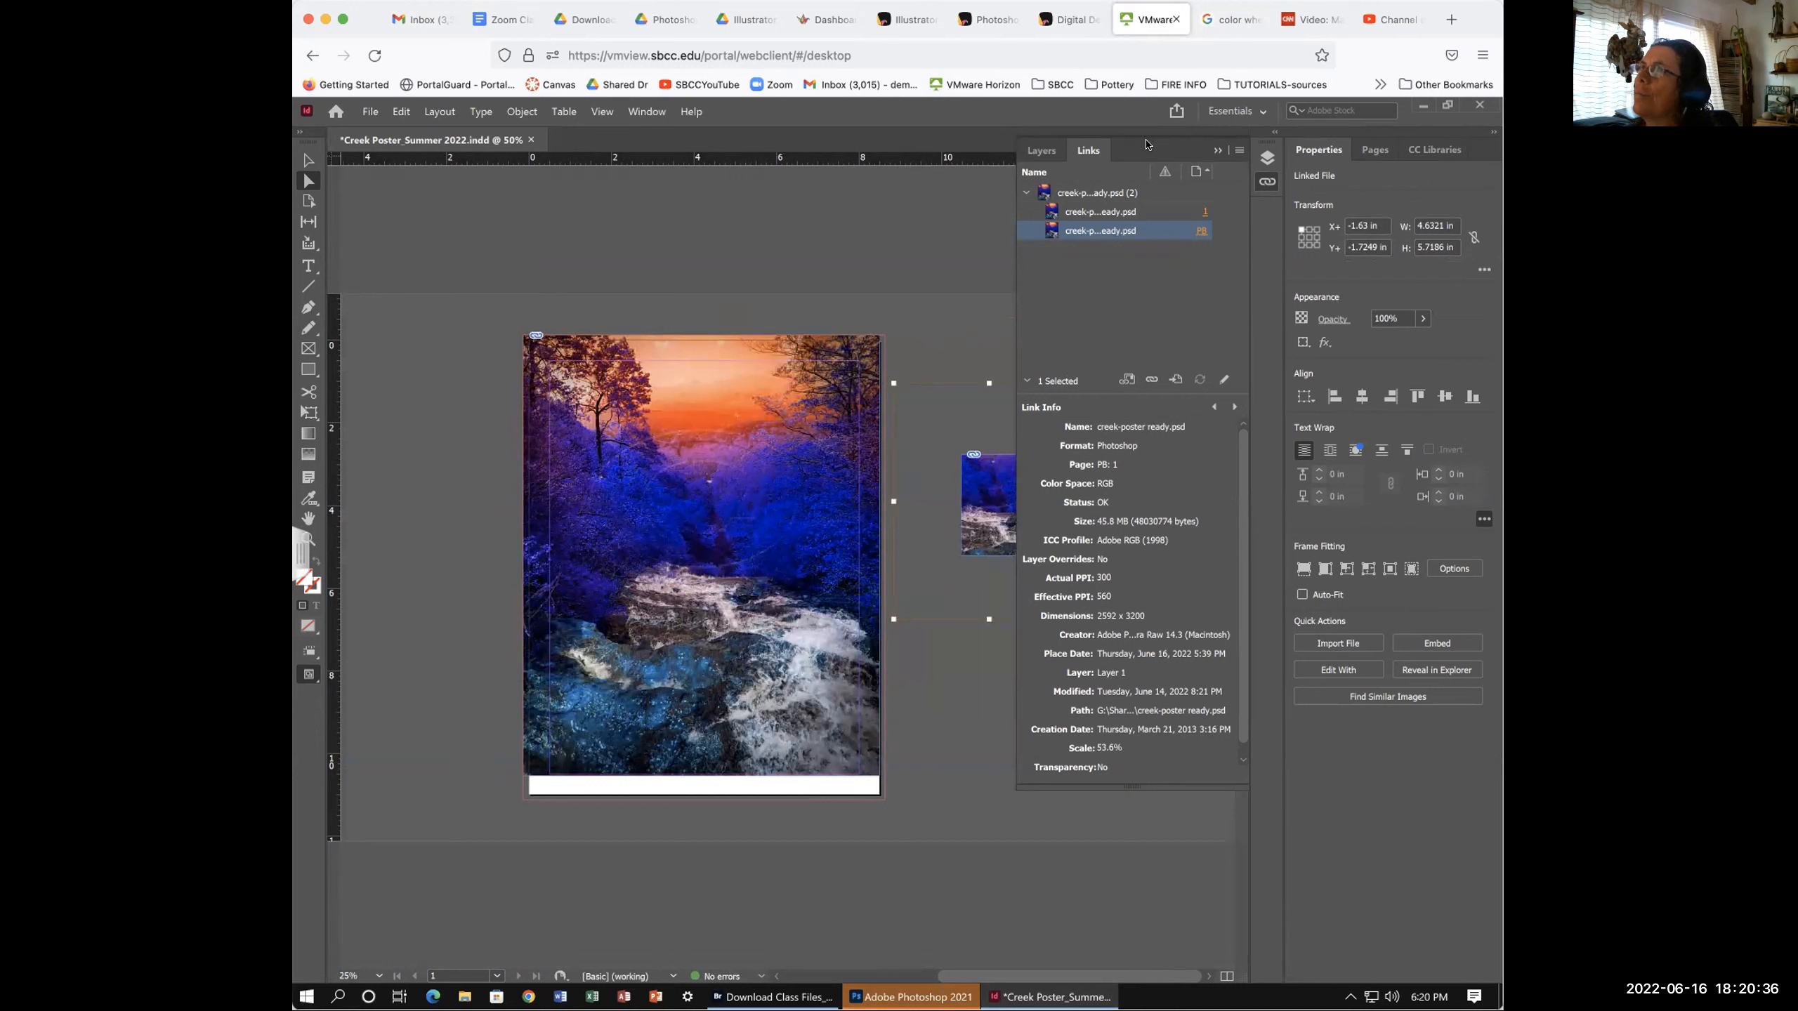
mouse_move(987, 474)
left_mouse_down()
mouse_move(941, 452)
mouse_move(954, 471)
left_mouse_up()
left_click_drag(857, 370, 792, 293)
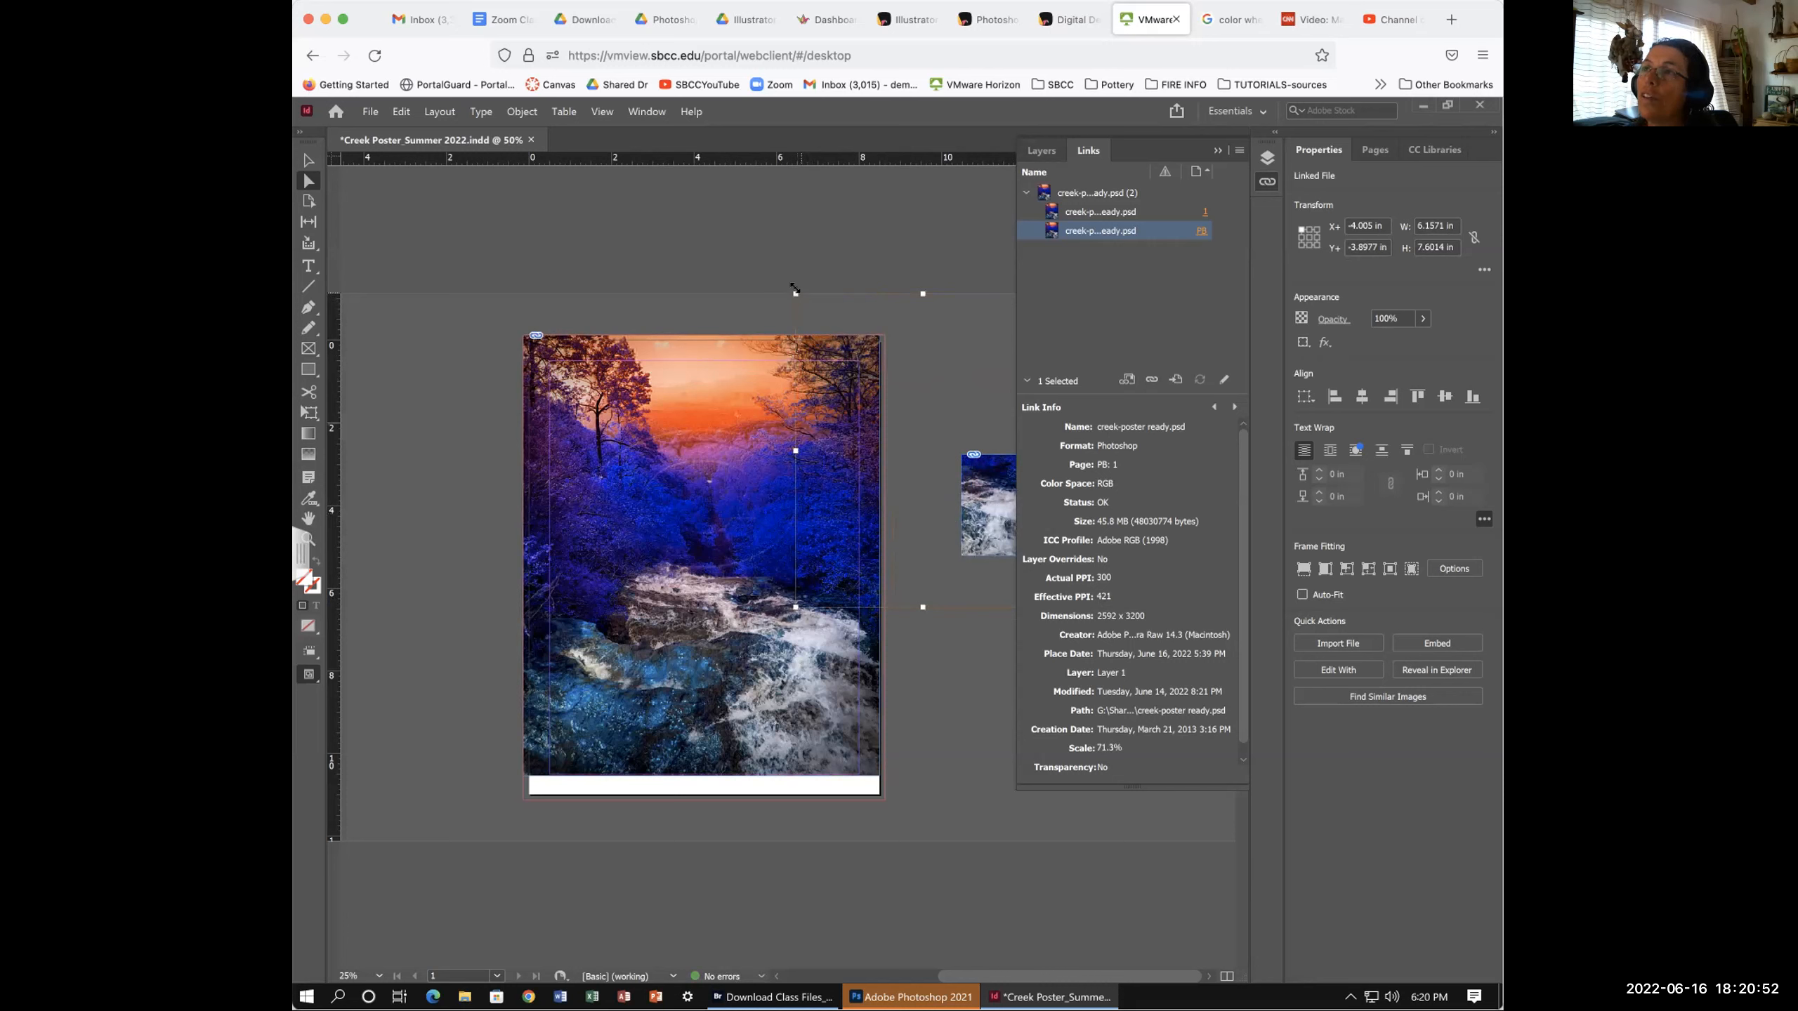
left_click_drag(792, 294, 979, 482)
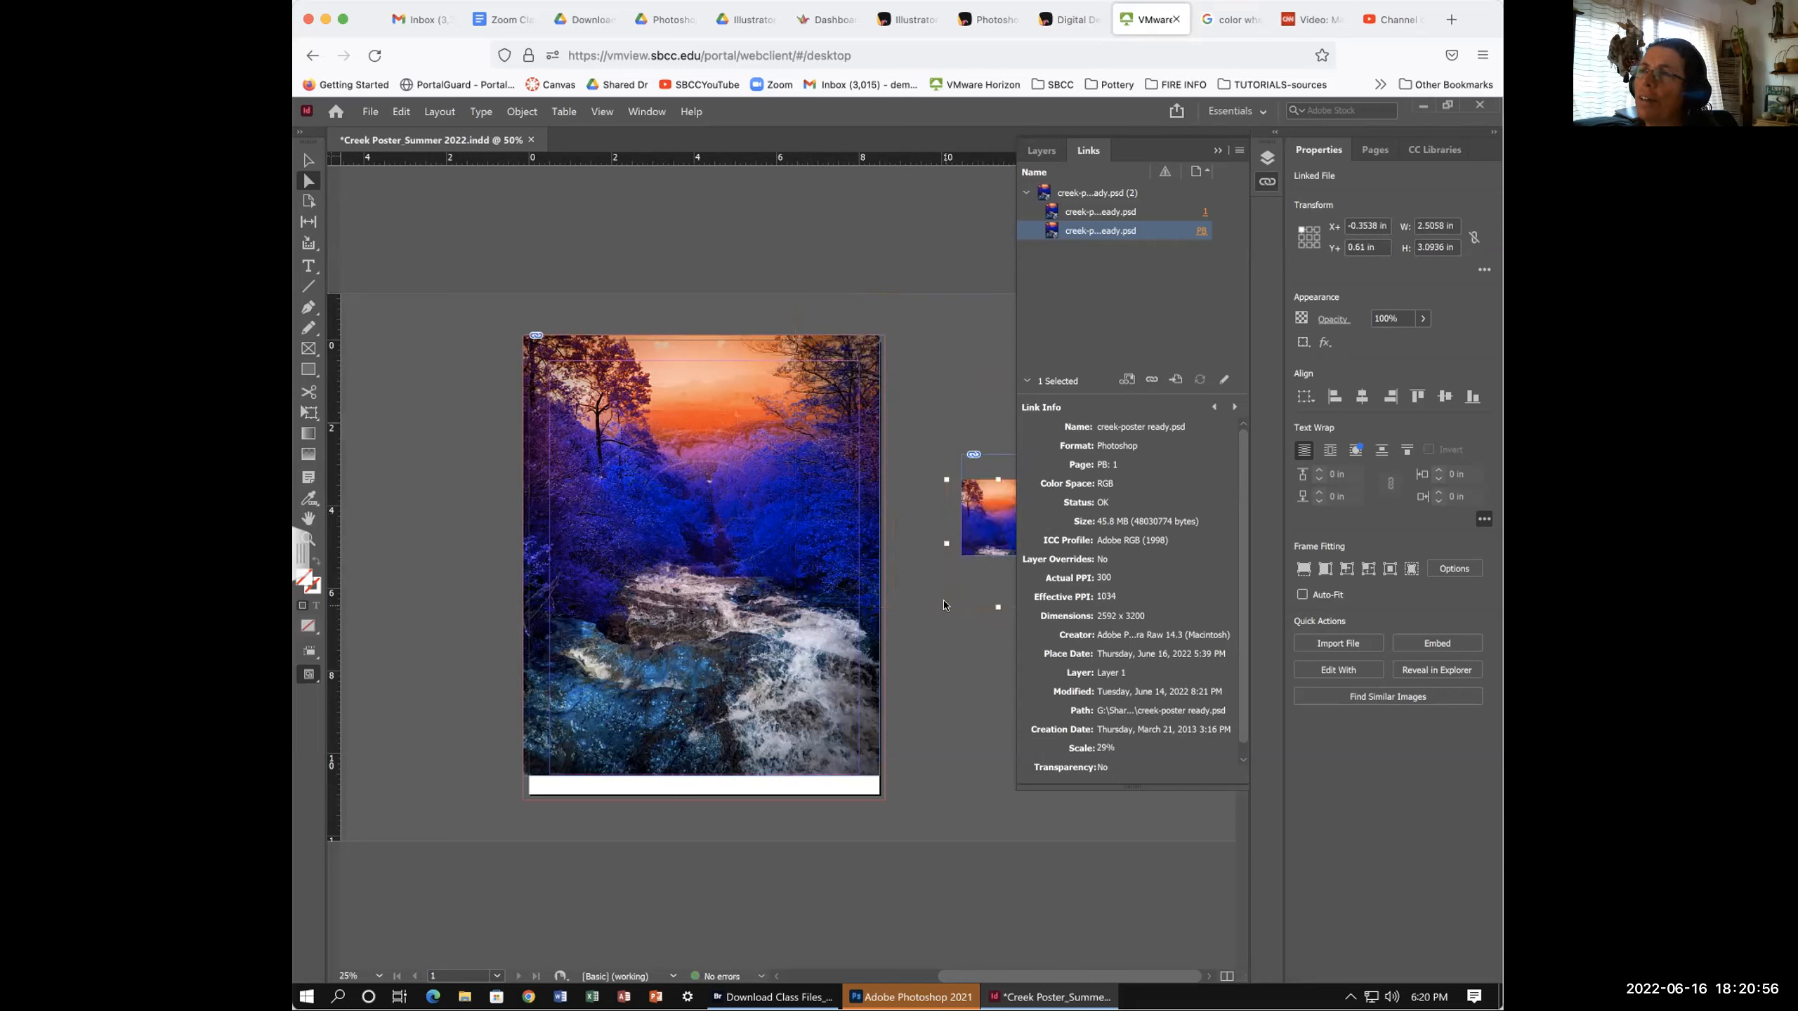
left_click_drag(943, 605, 991, 492)
- Reopen the Links list and drag the small picture far left to X −13.405 in, Y −0.94 in
left_click(1217, 150)
left_click(1267, 181)
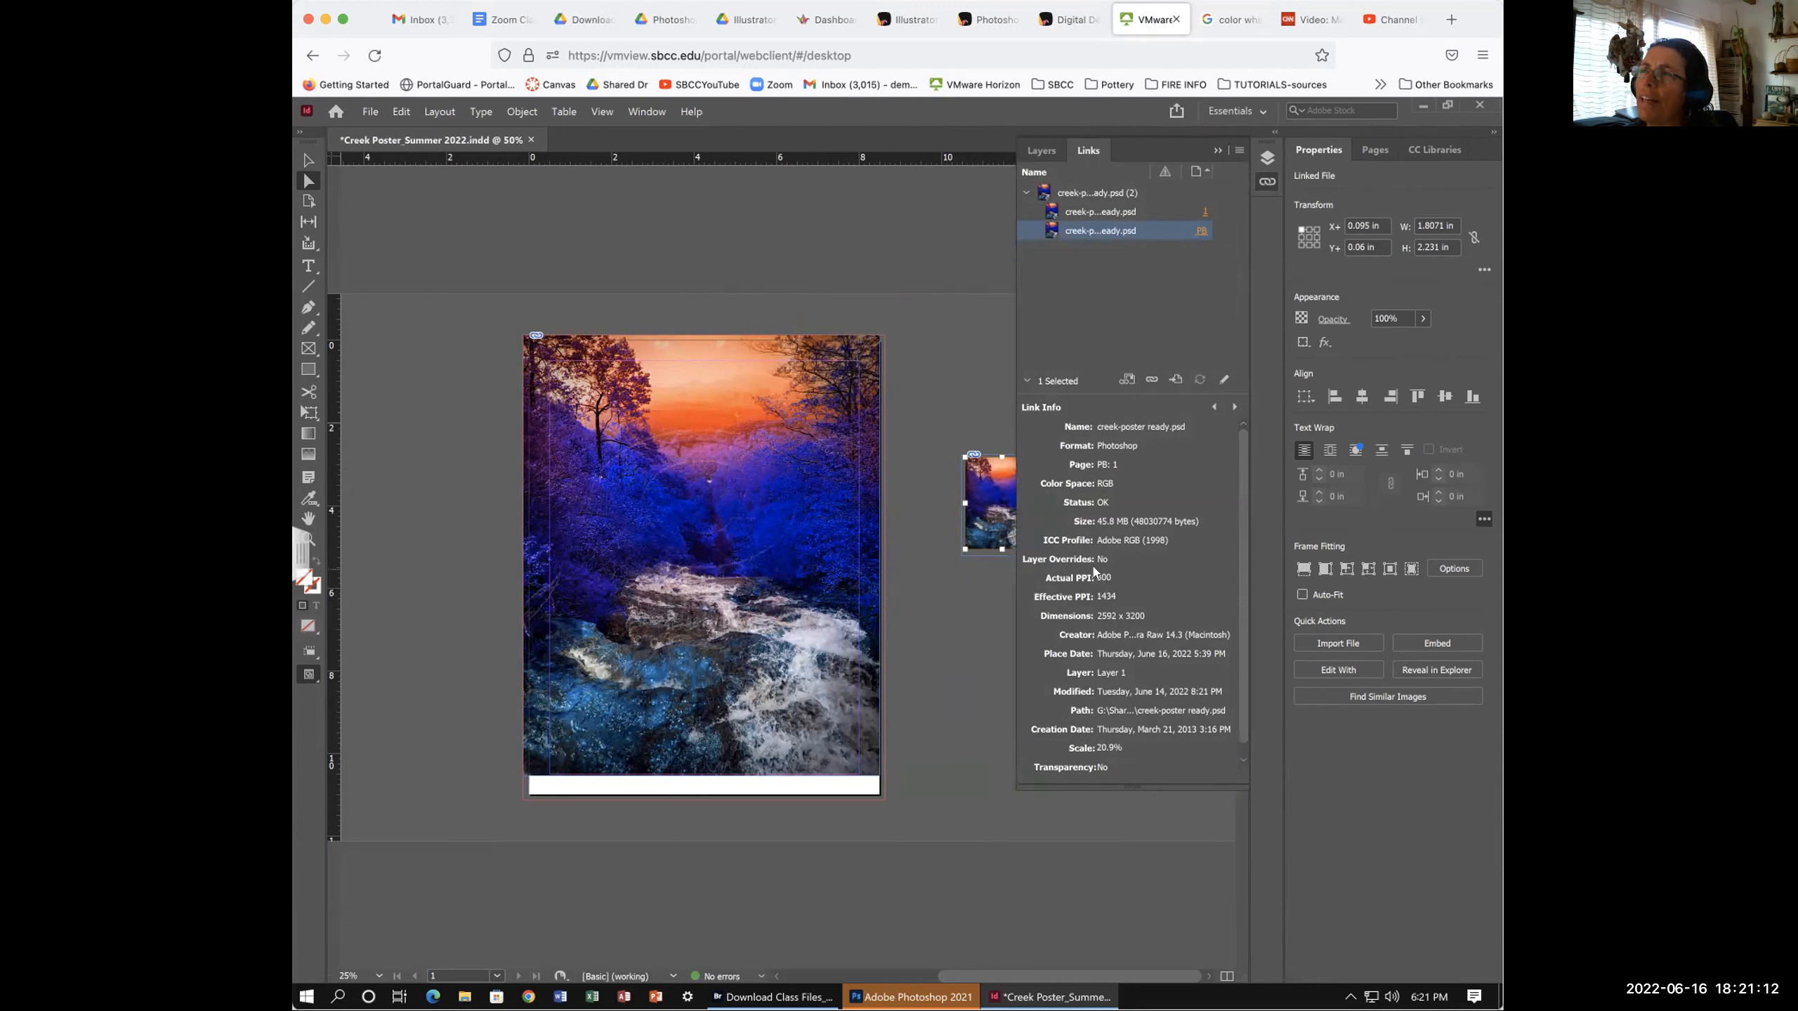
left_click(308, 162)
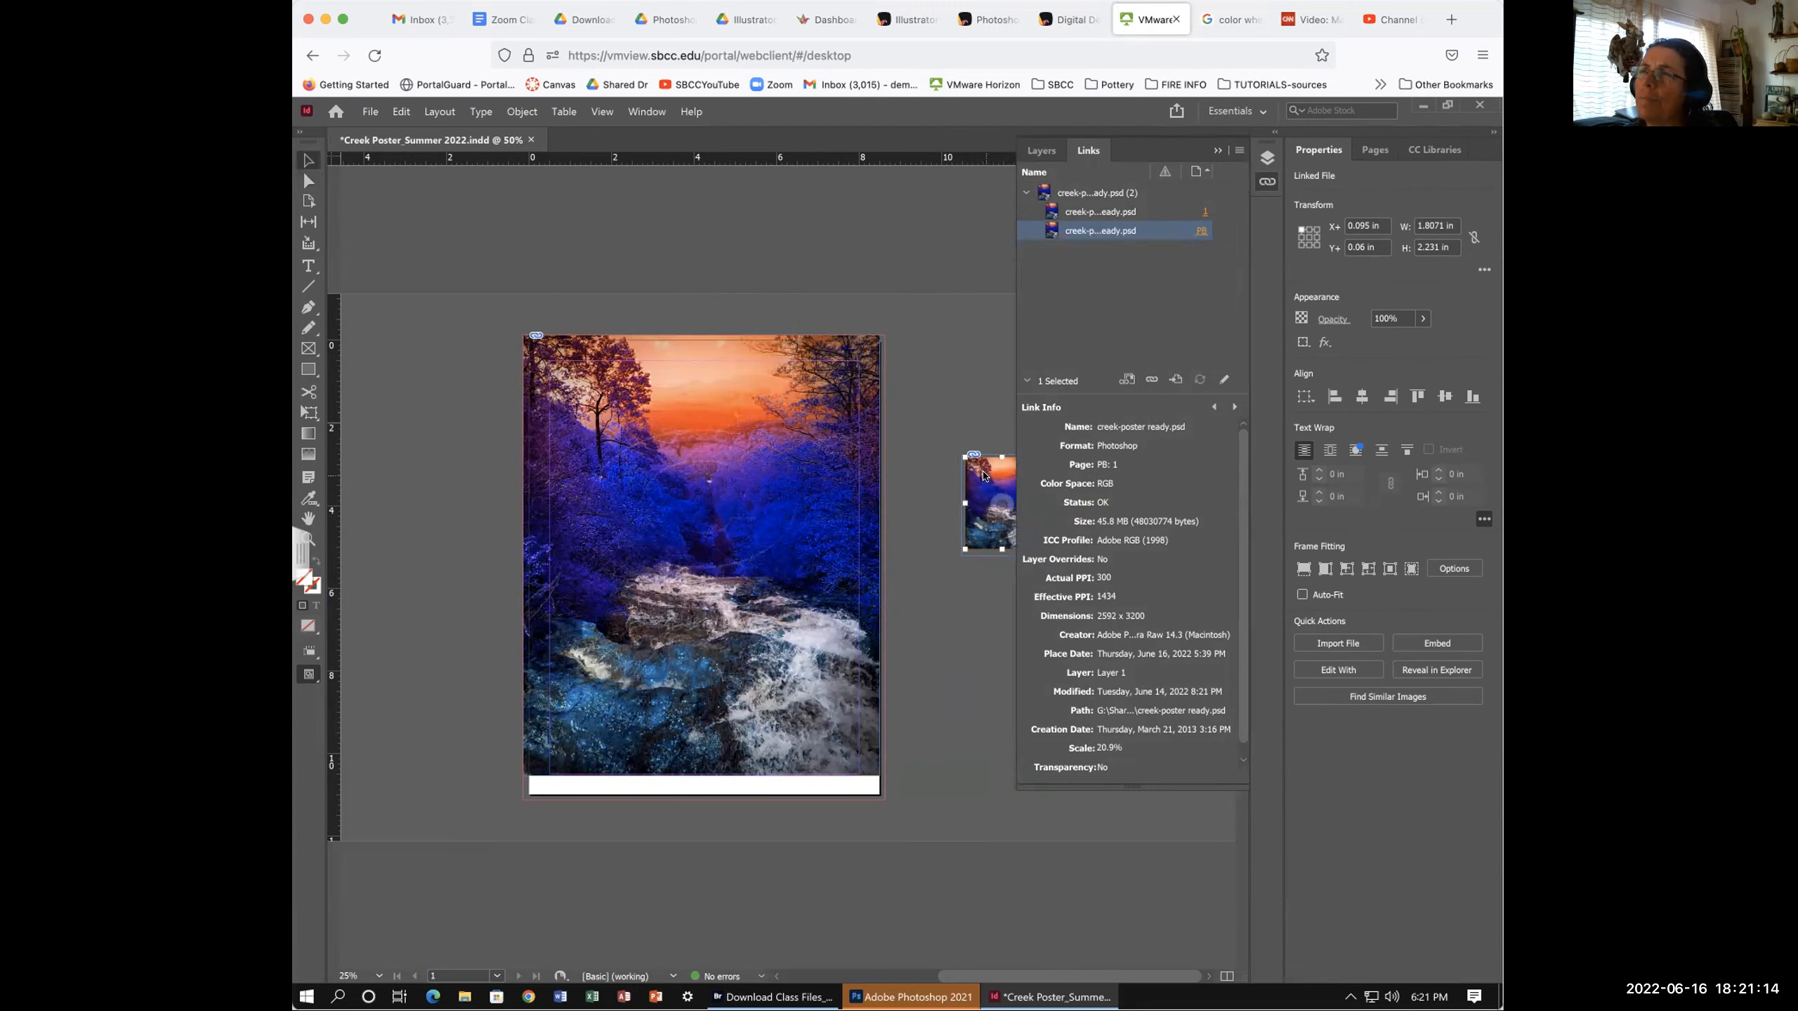
left_click_drag(985, 477, 434, 437)
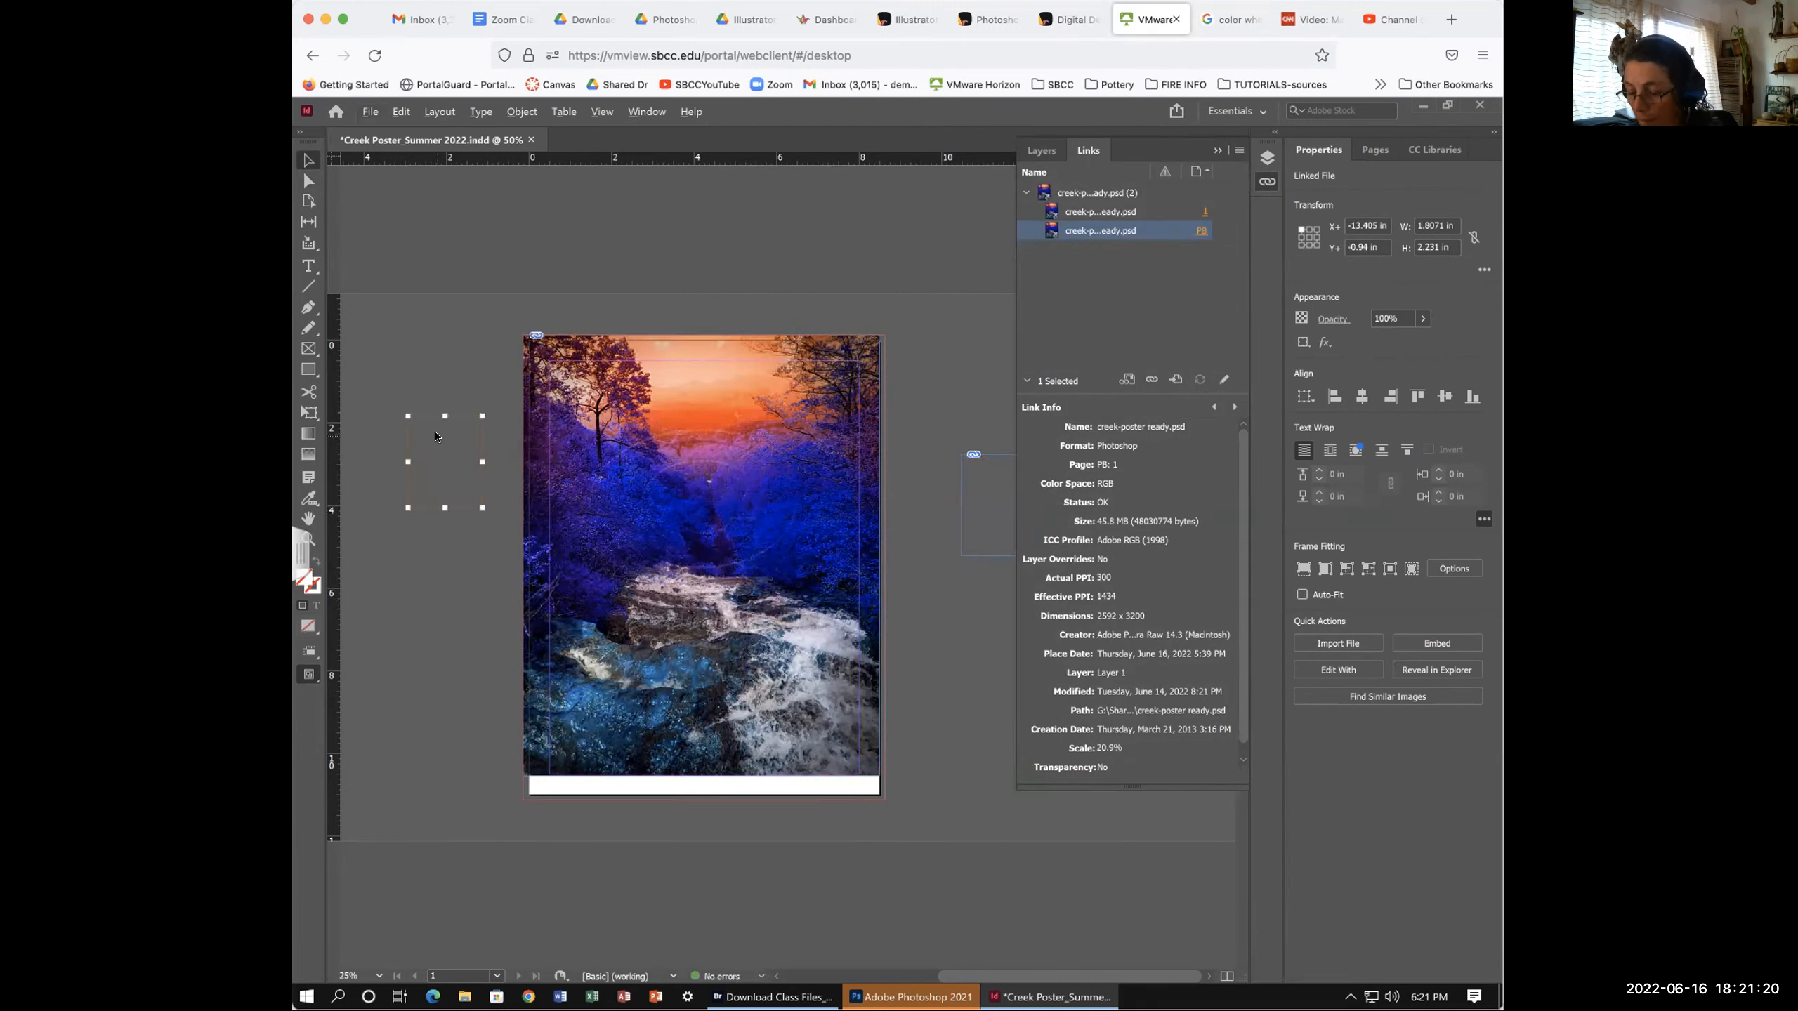
- Put the small photo copy back left of the page and enlarge the image inside its frame
key("ctrl+z")
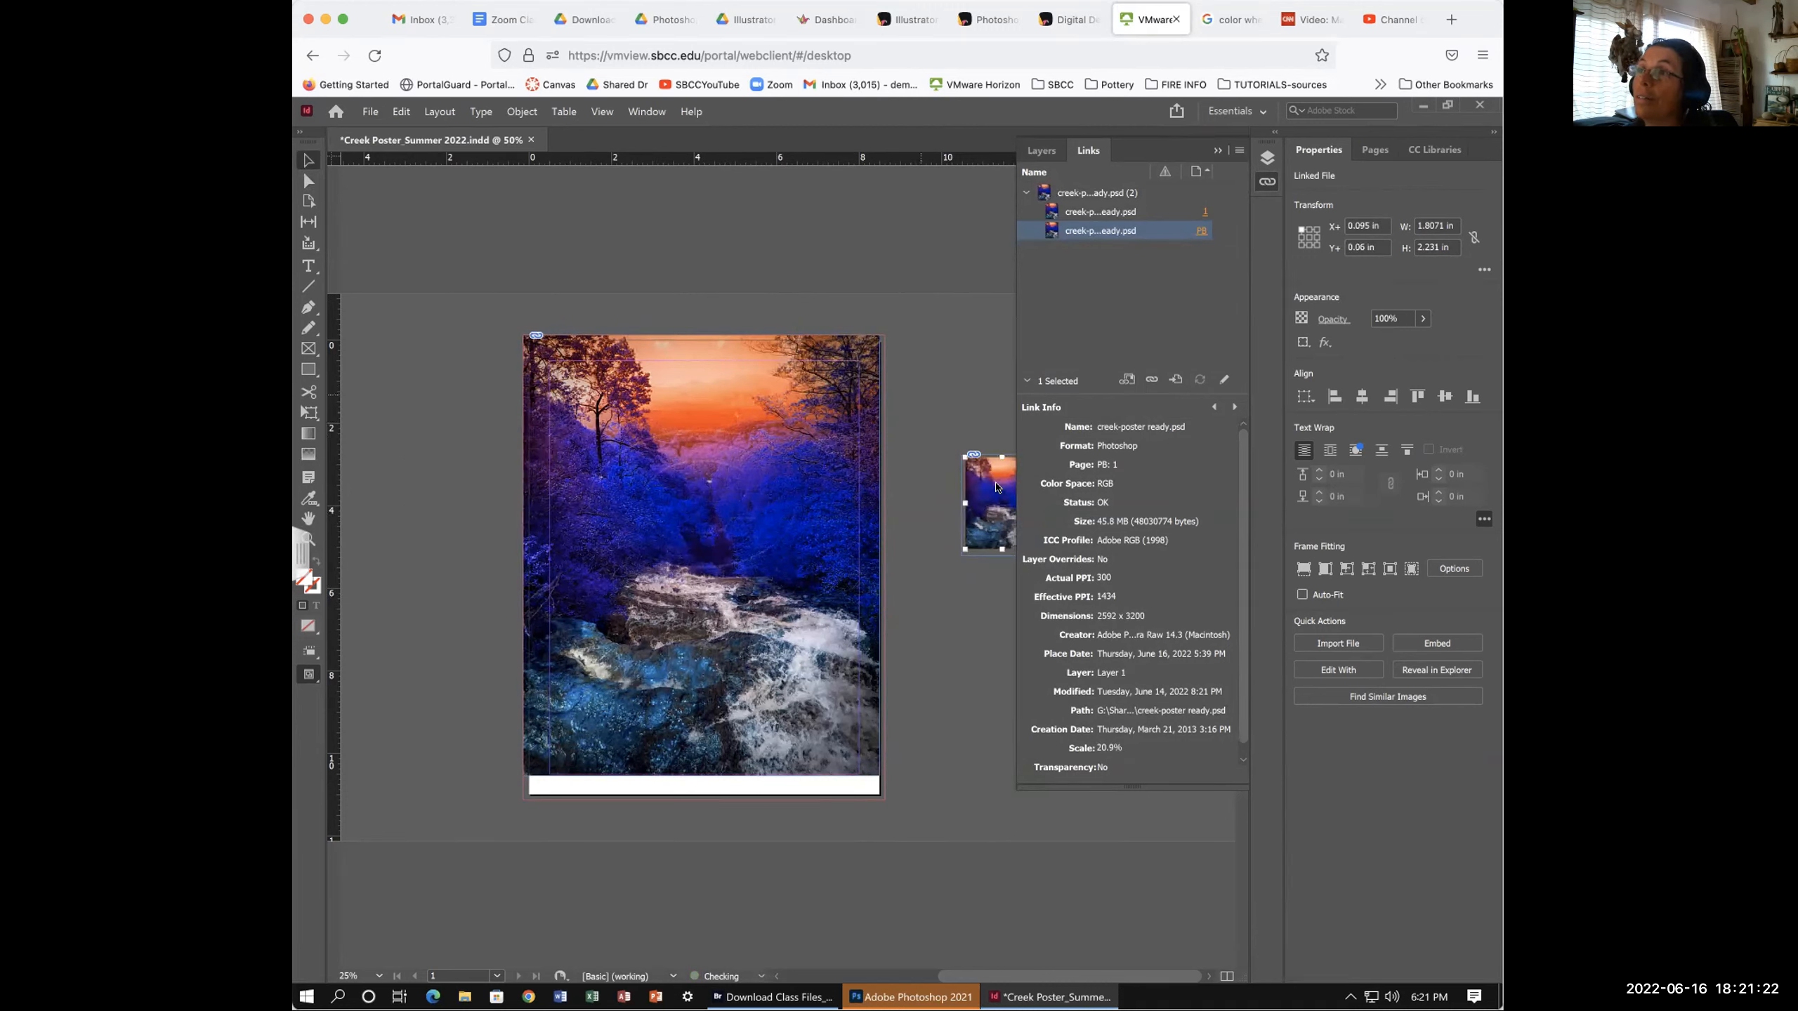
left_click_drag(993, 478, 393, 342)
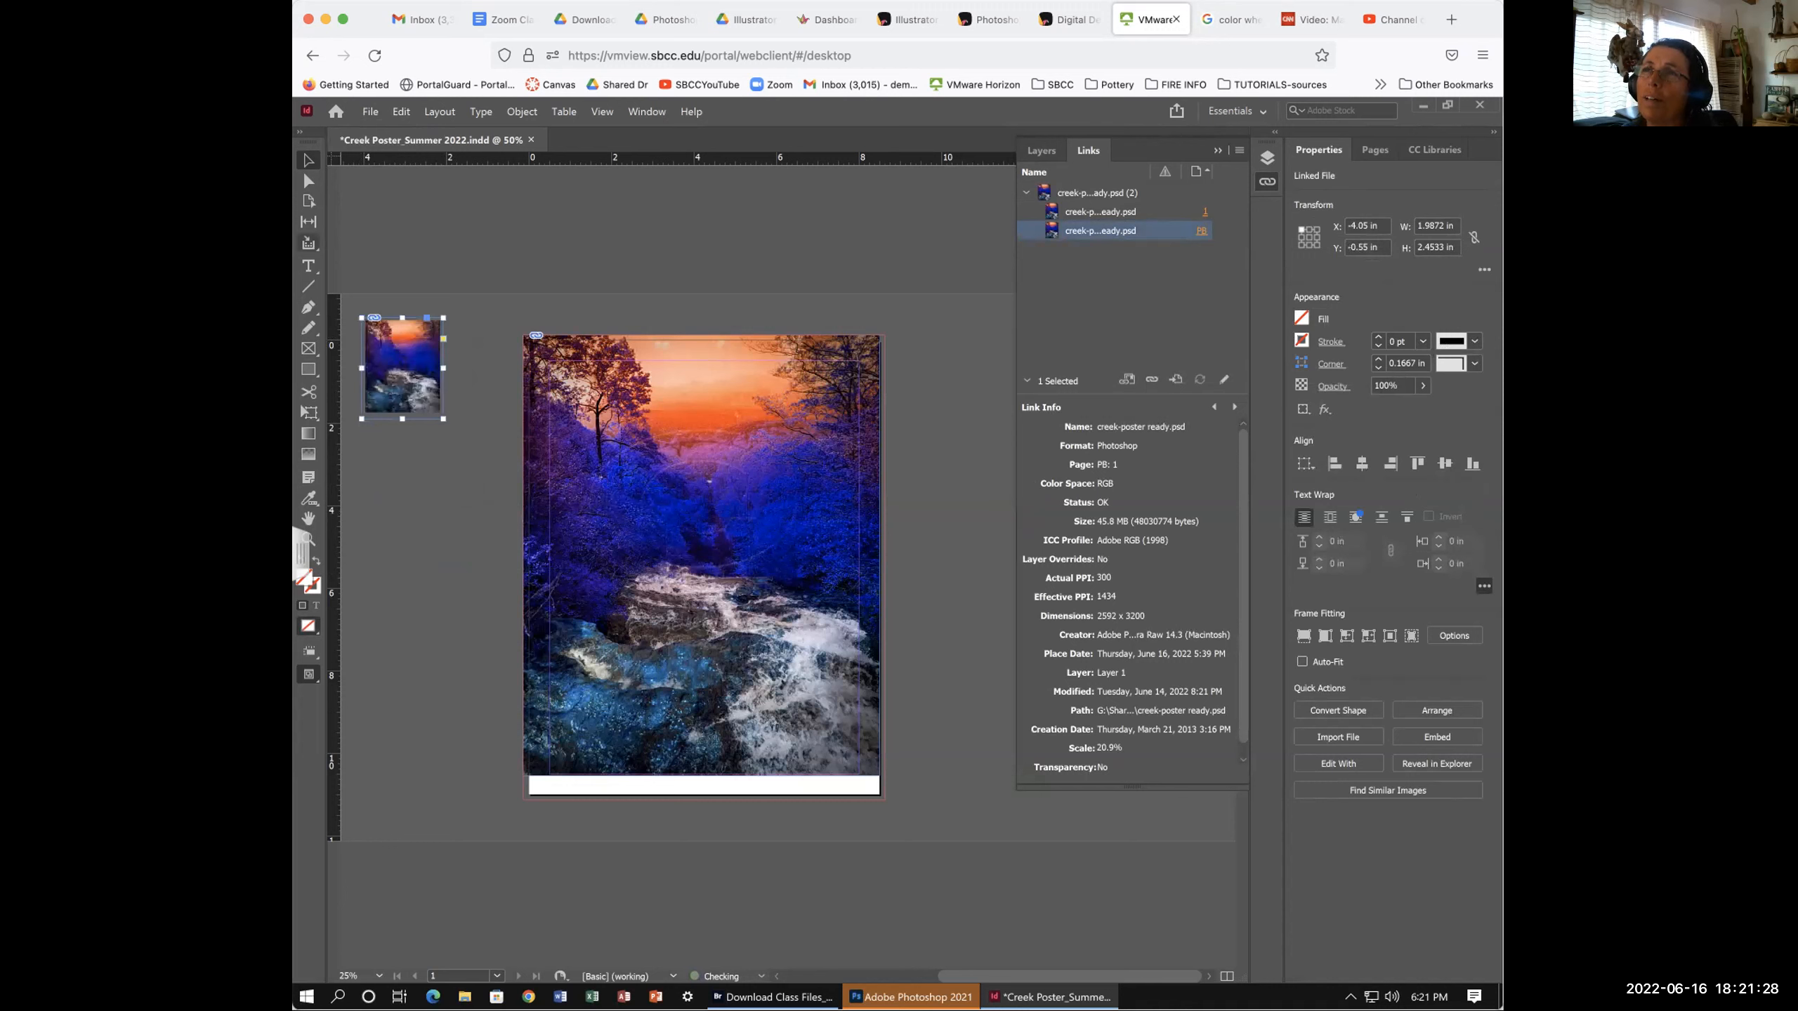
key("a")
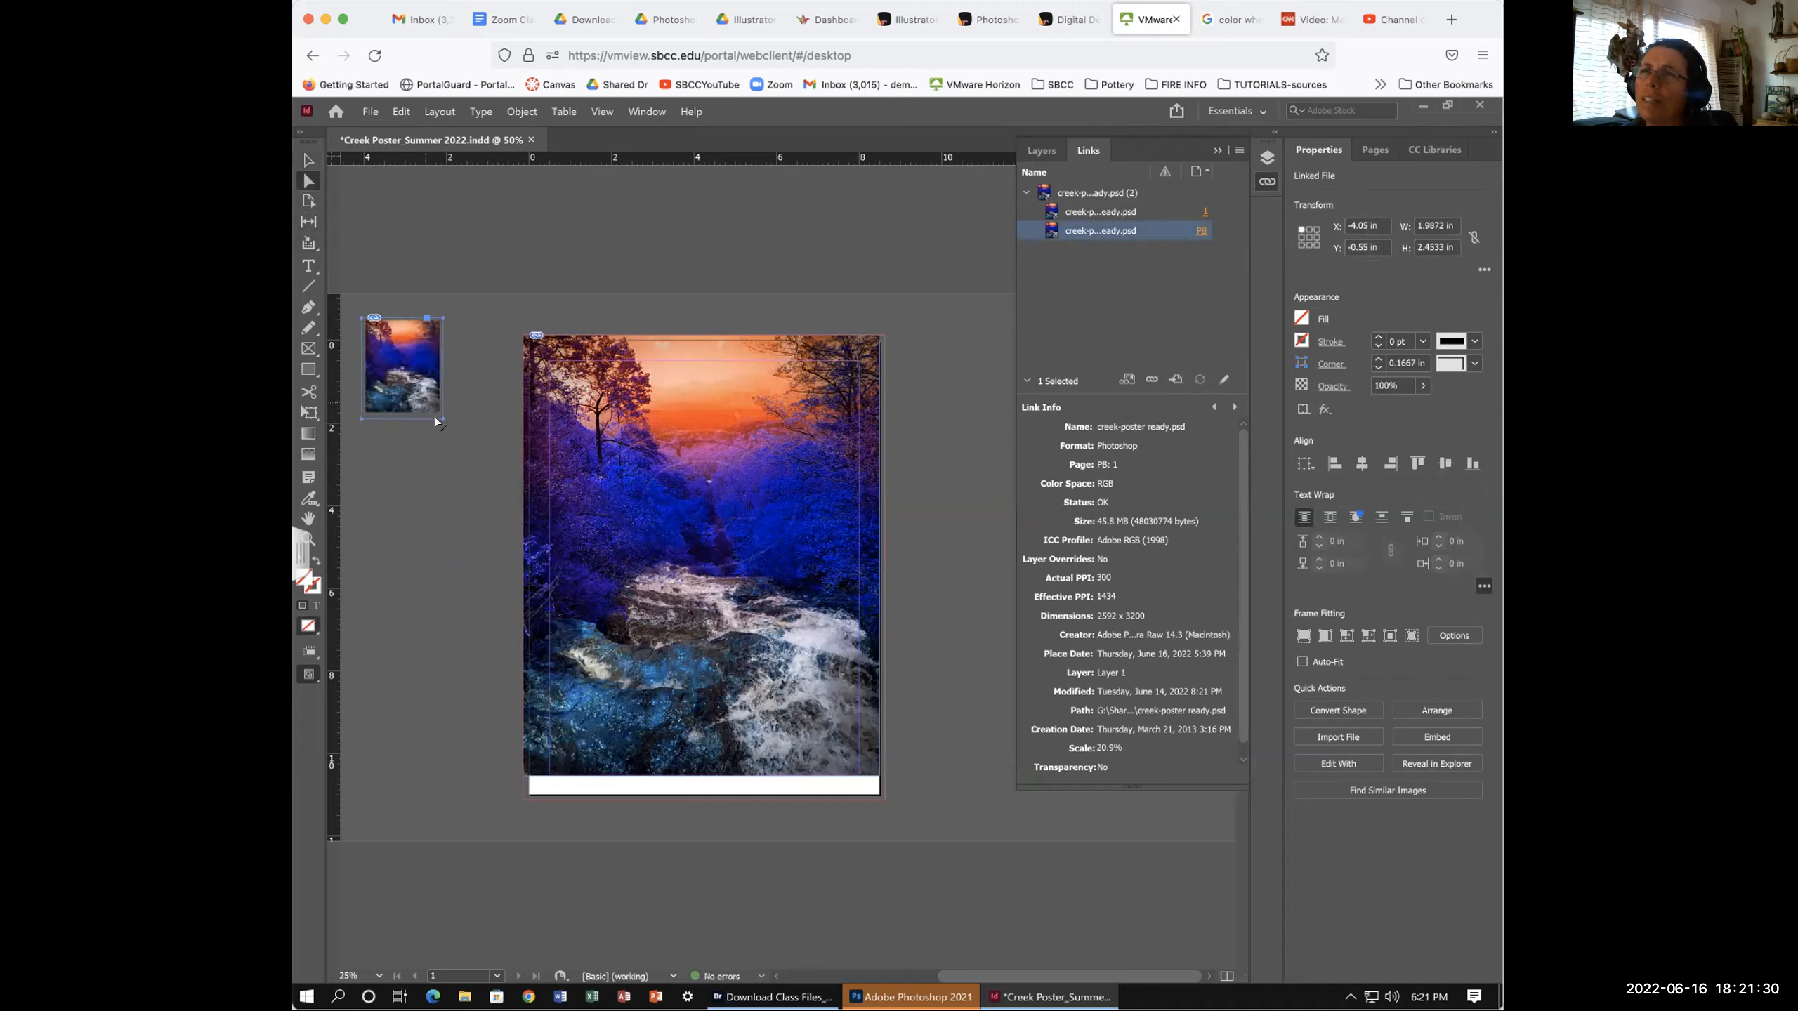
left_click(434, 404)
left_click_drag(441, 413, 754, 878)
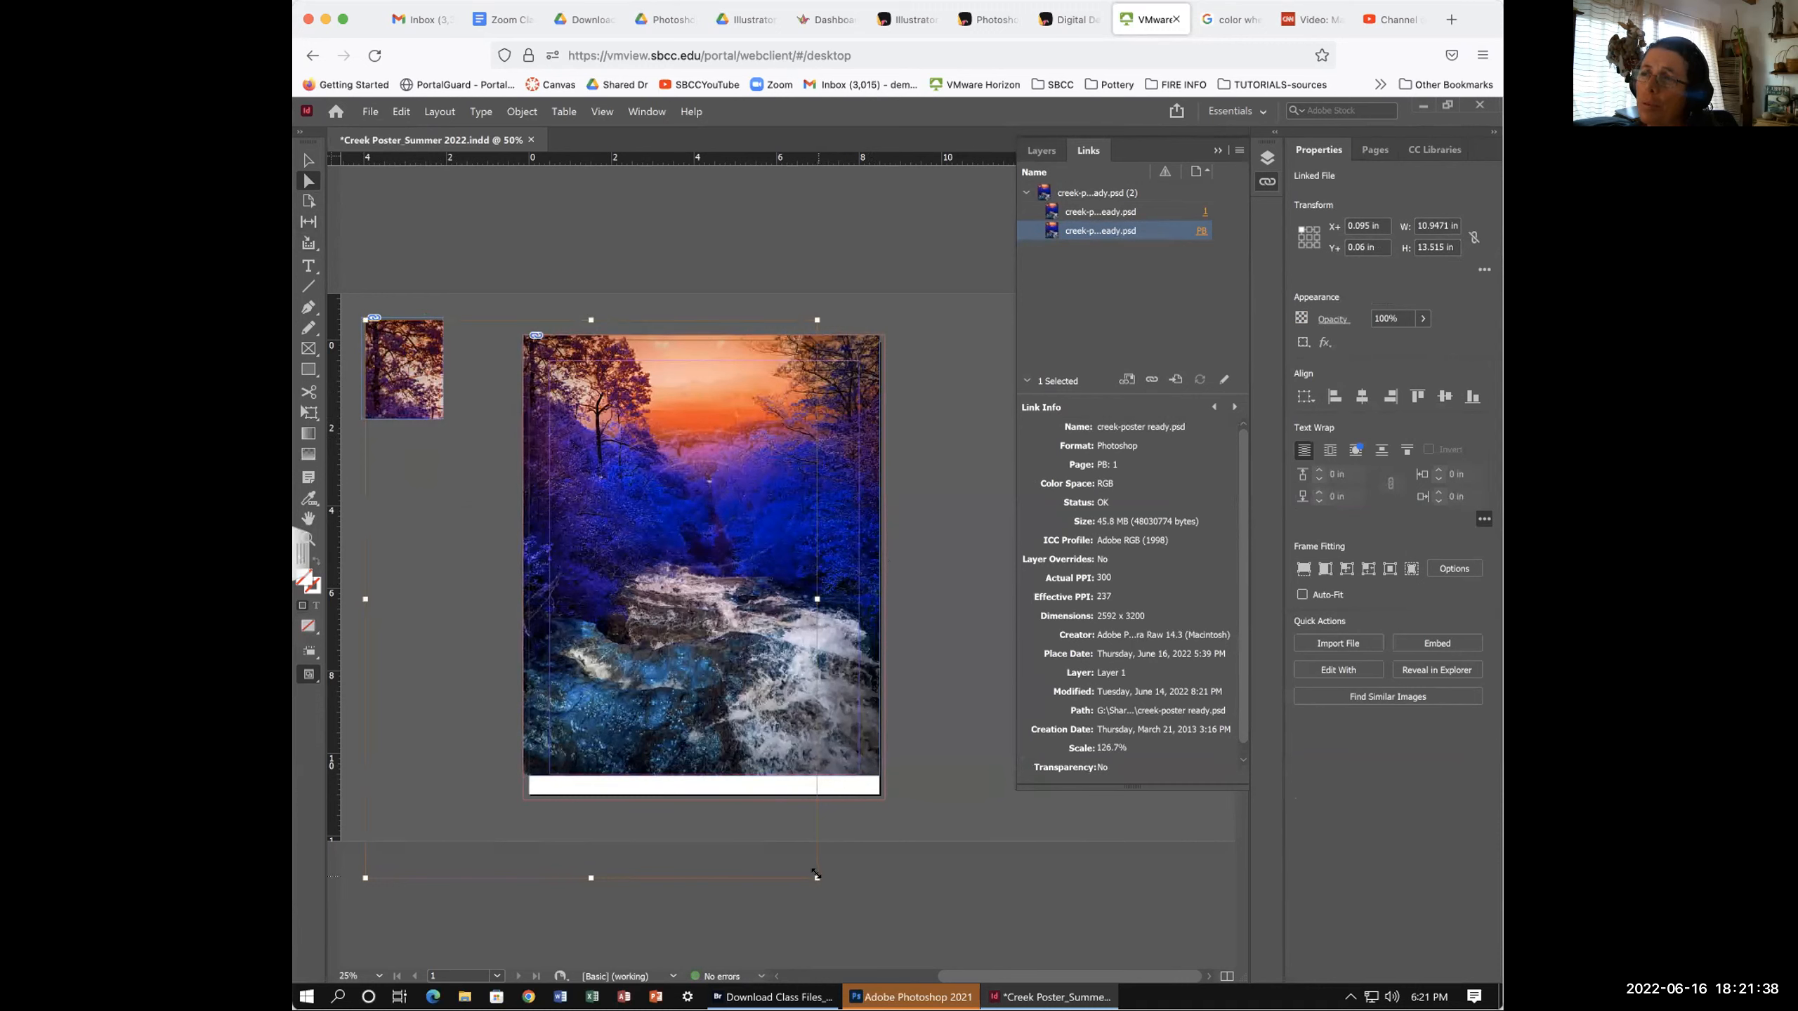
left_click_drag(814, 876, 841, 907)
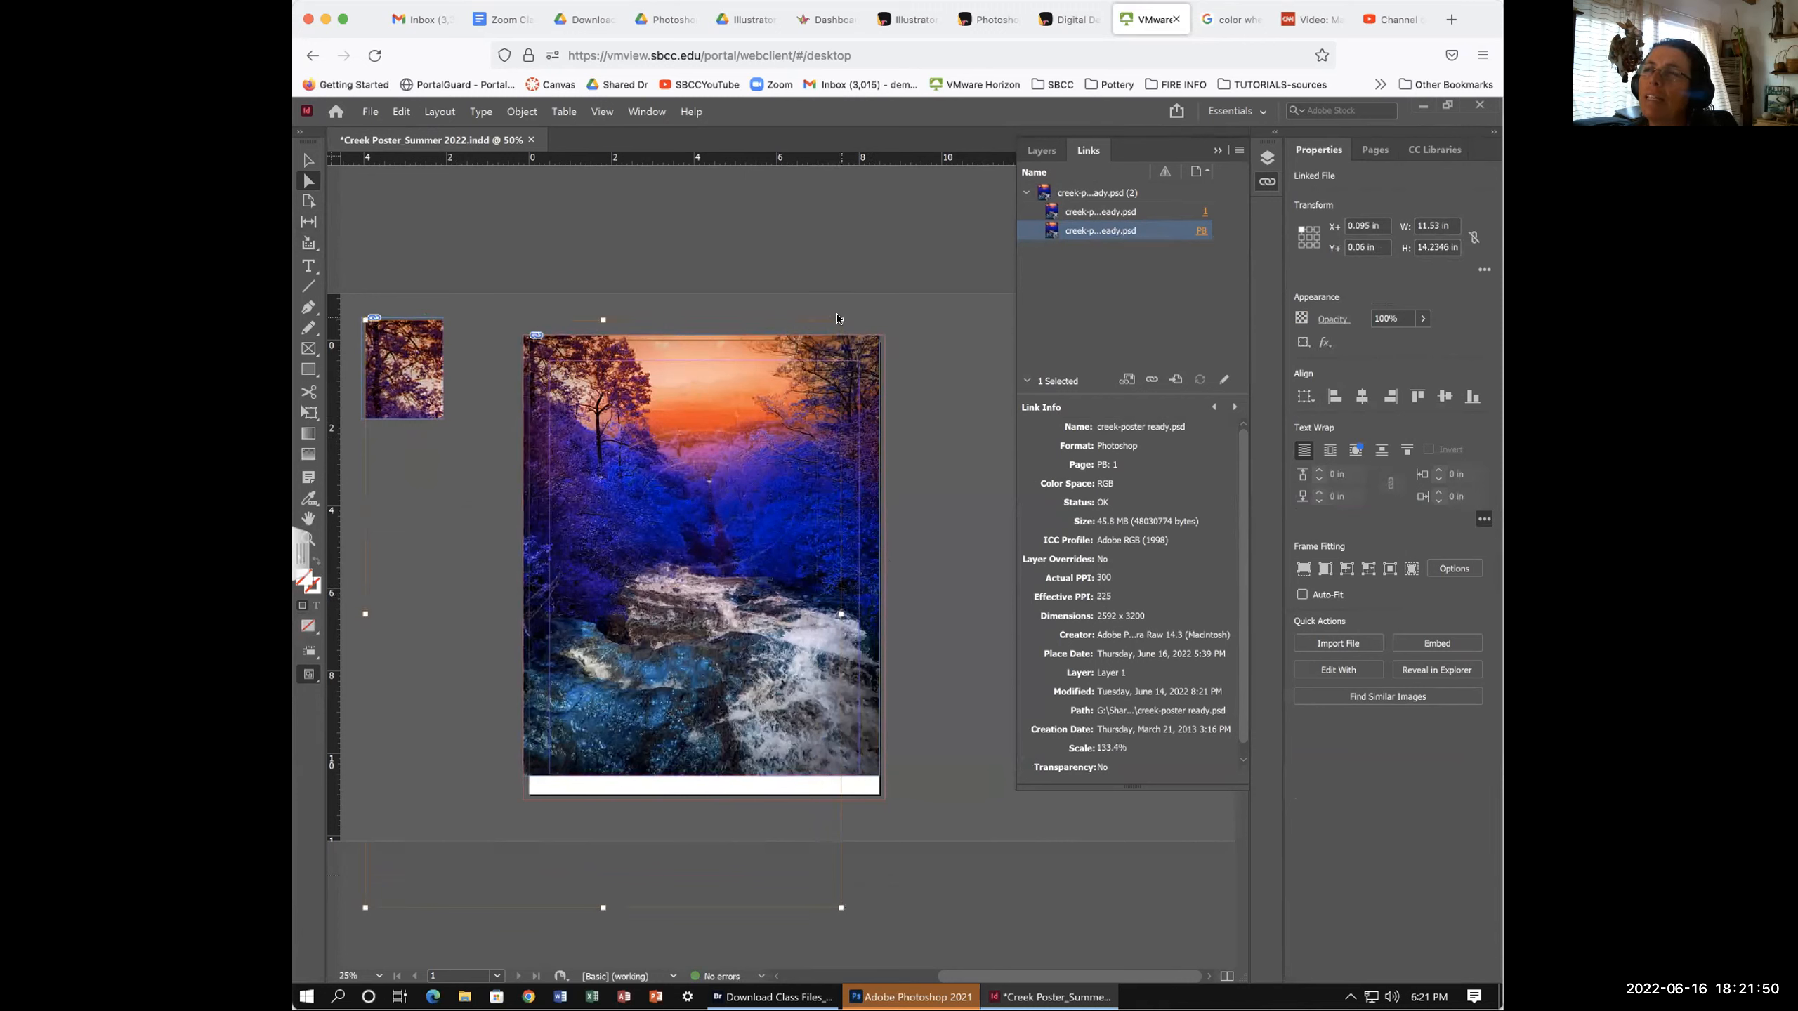
- Rescale and reposition the image within the small frame so it fits with the treetops showing
left_click_drag(839, 321, 903, 244)
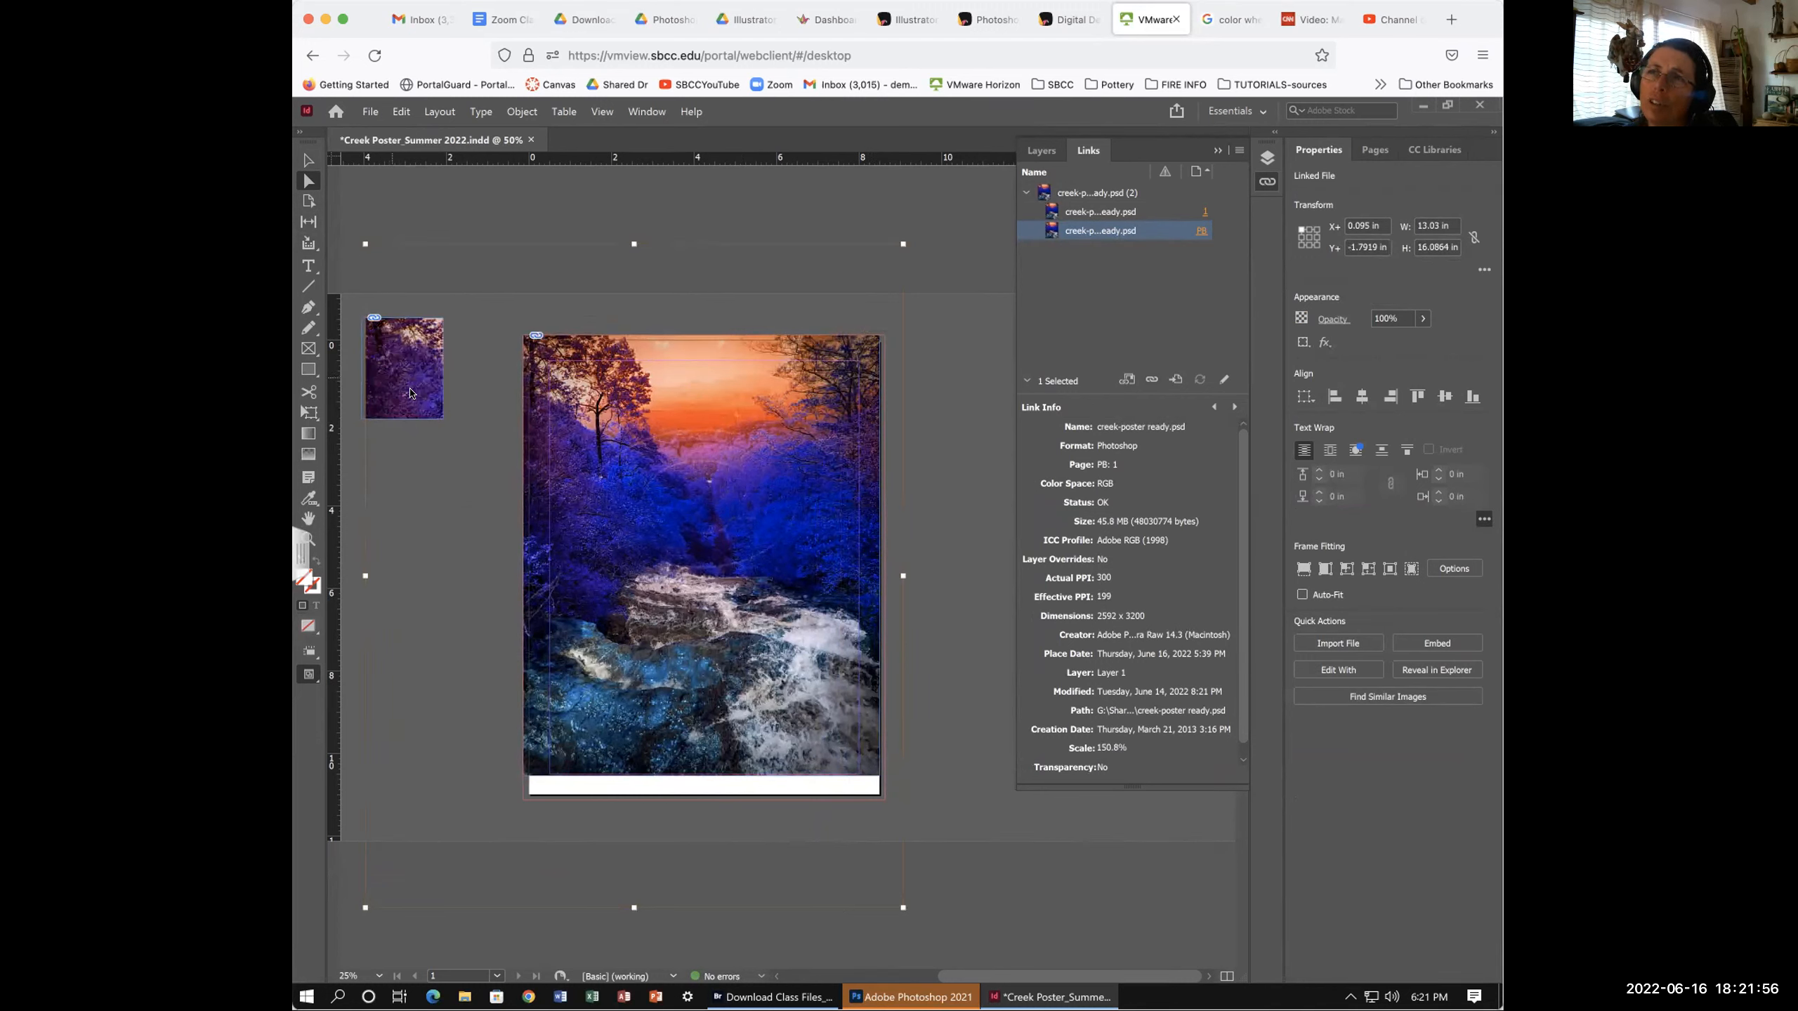
mouse_move(367, 346)
left_mouse_down()
mouse_move(416, 394)
mouse_move(382, 368)
left_mouse_up()
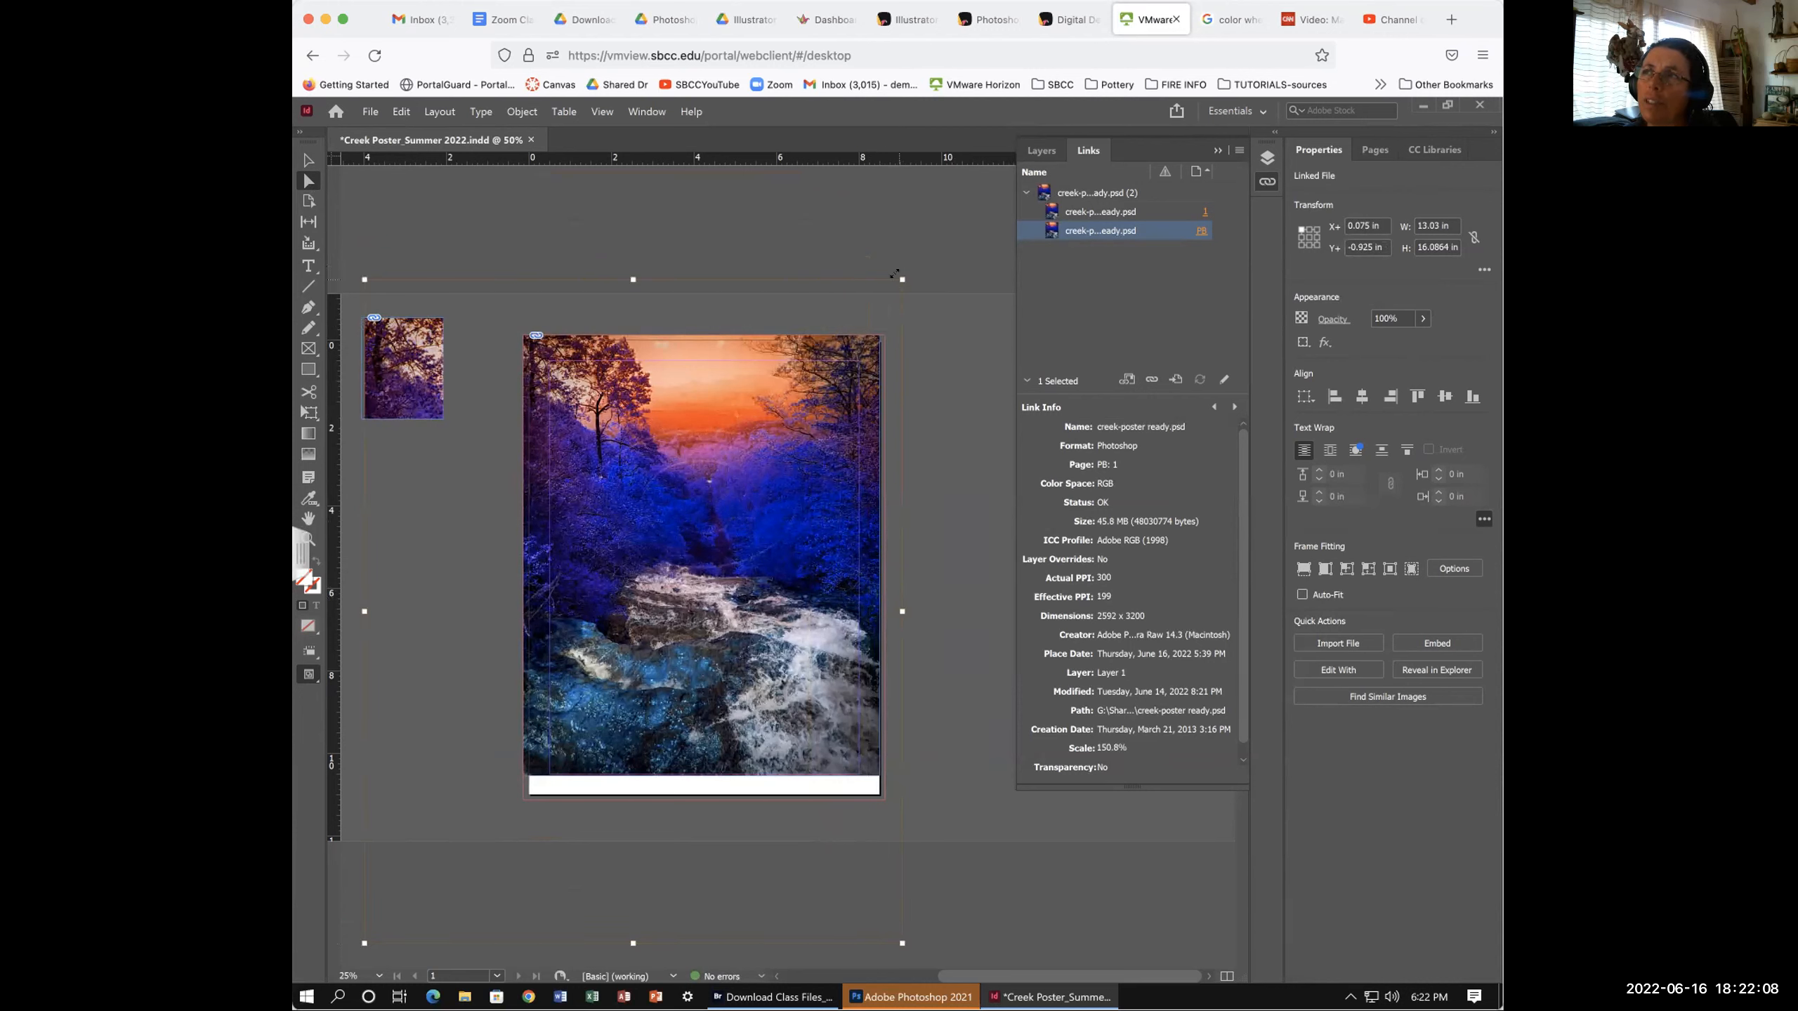
left_click_drag(897, 274, 940, 231)
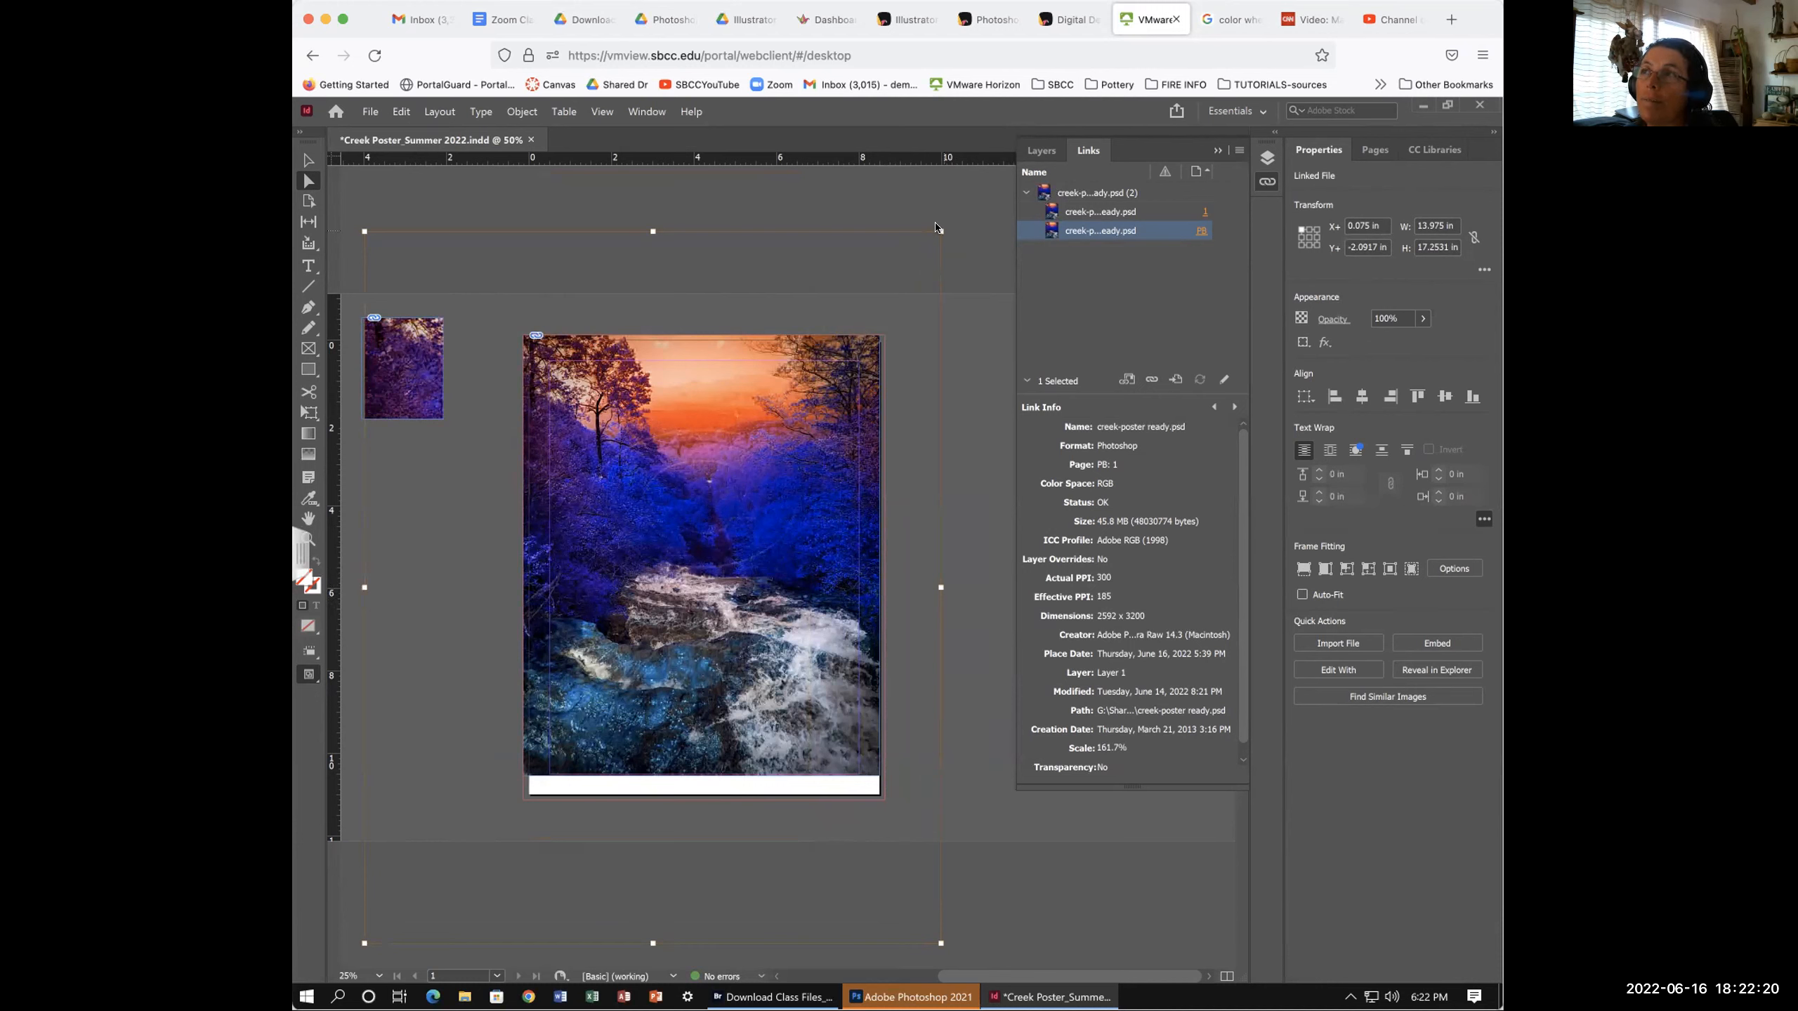
left_click_drag(938, 228, 770, 307)
left_click_drag(612, 363, 524, 400)
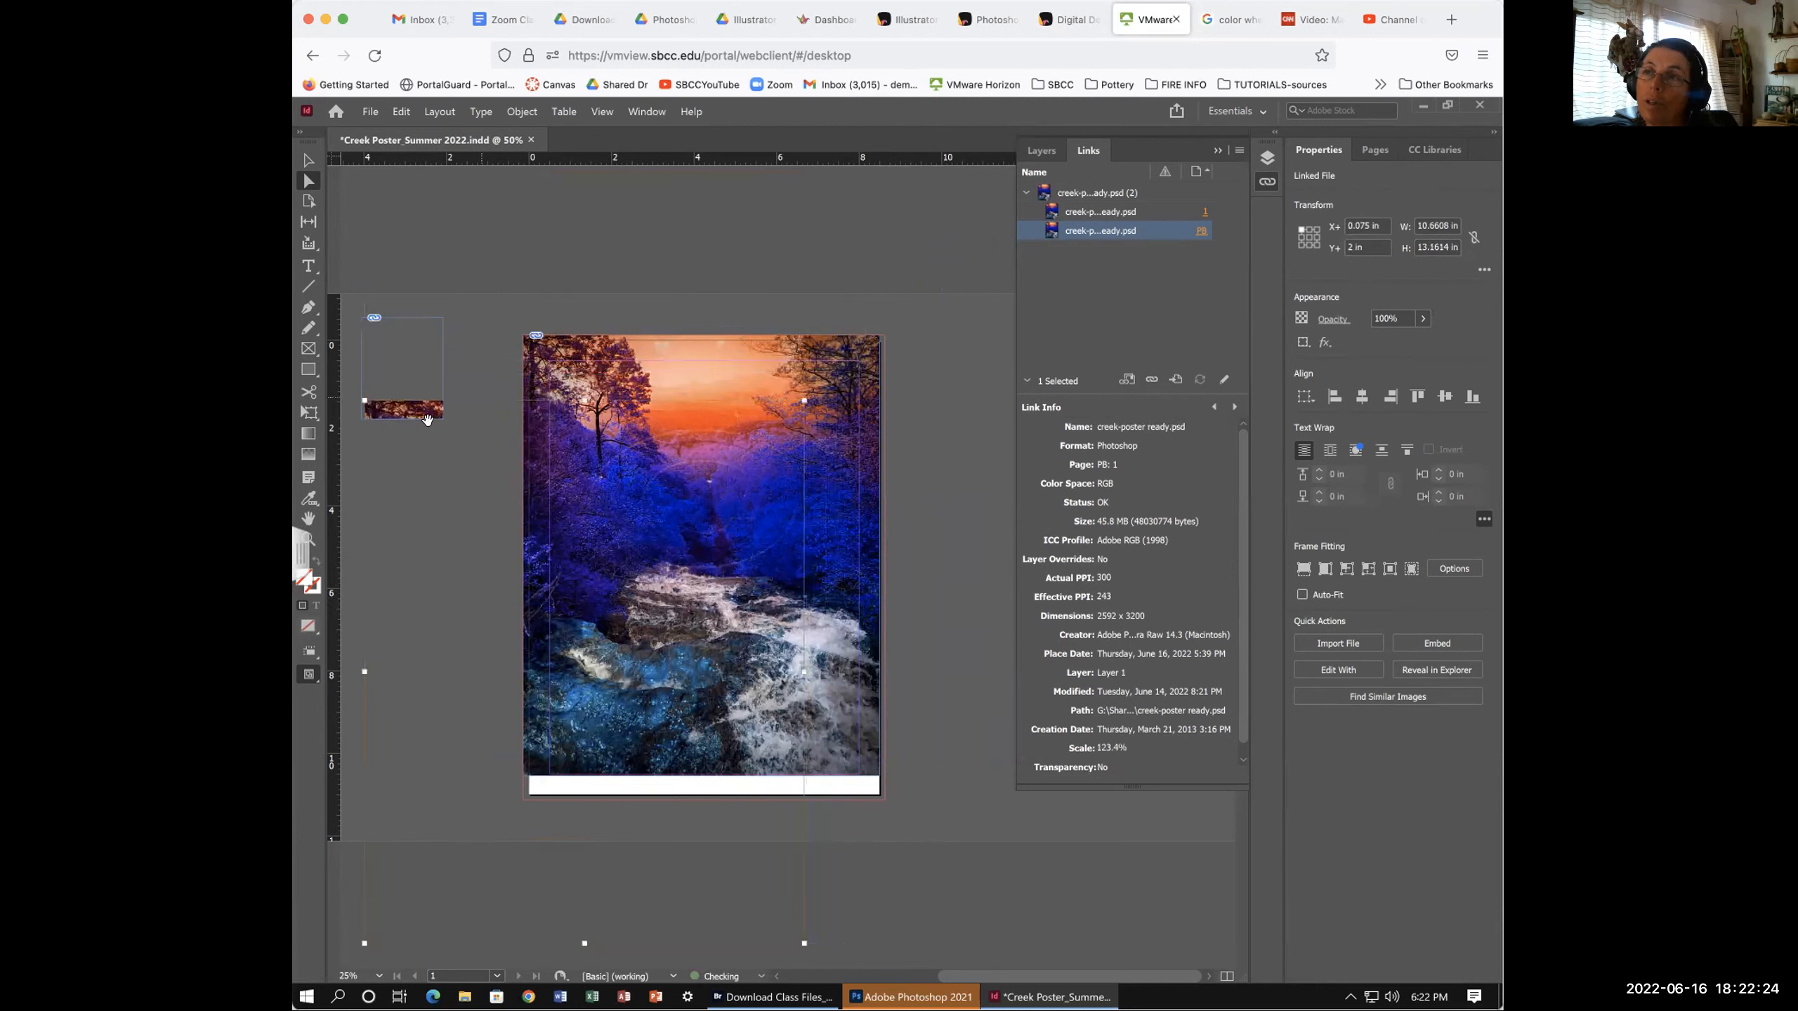
left_click_drag(416, 410, 418, 357)
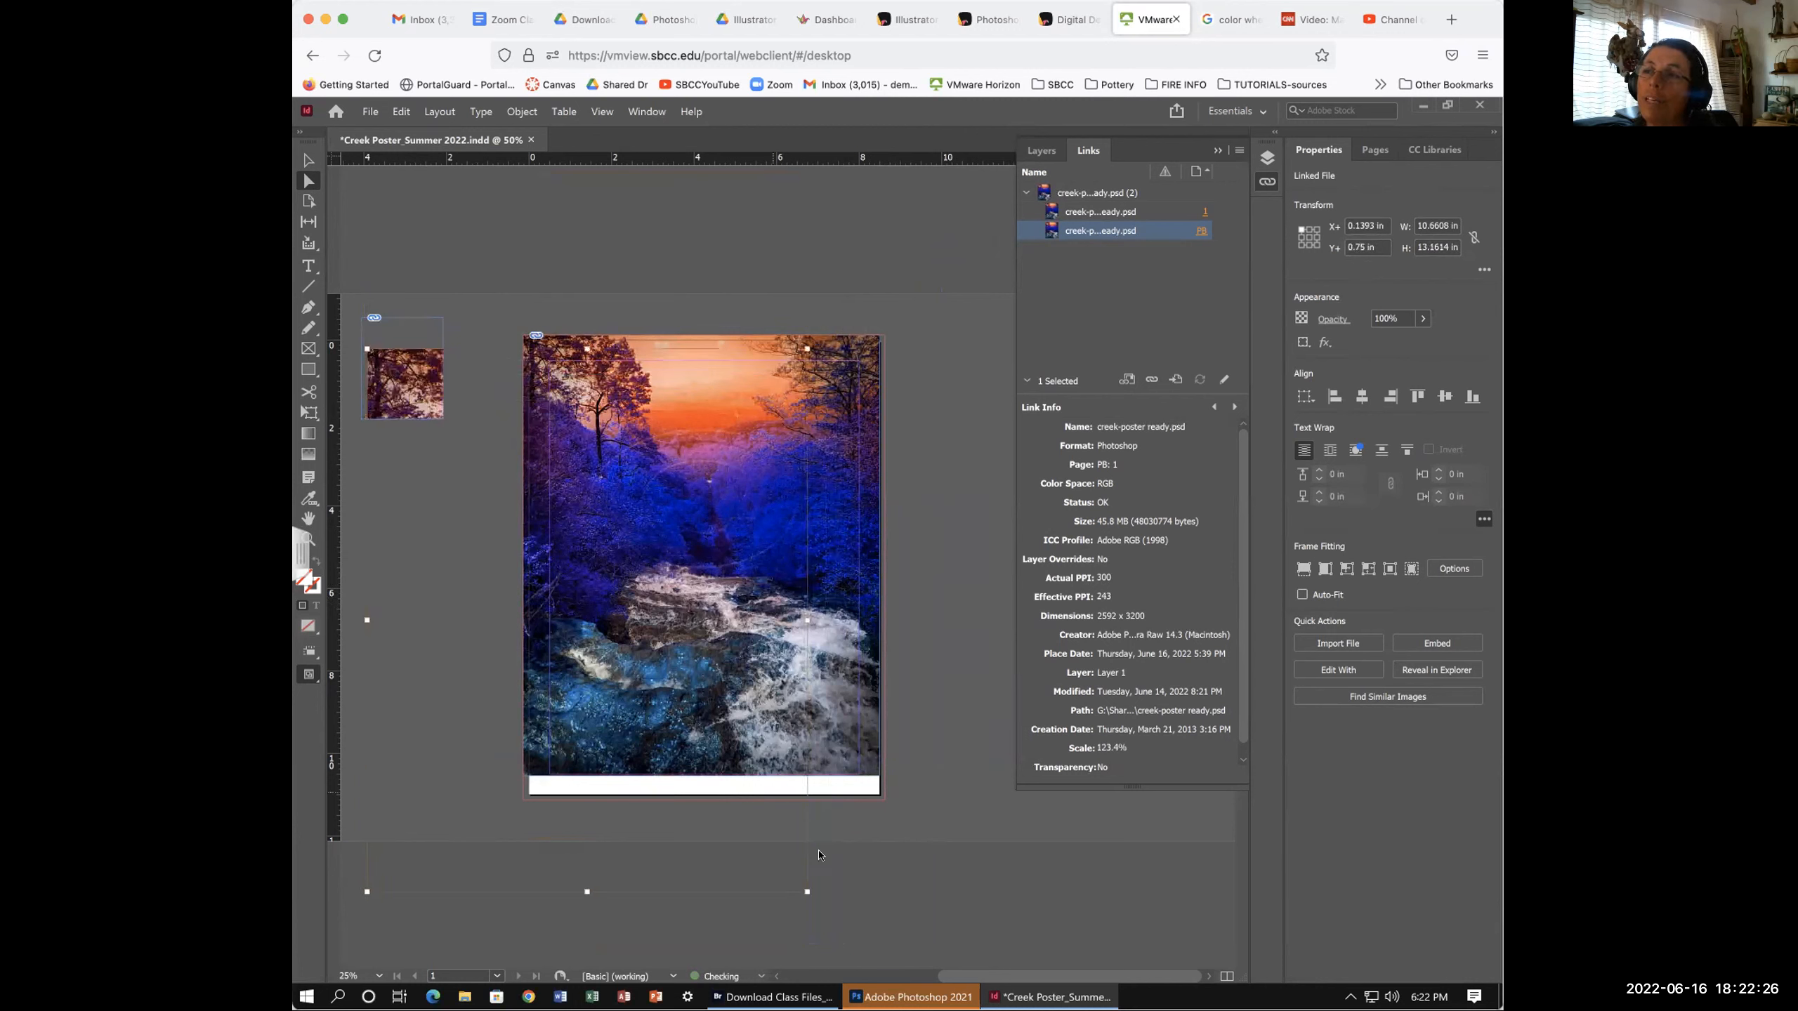
left_click_drag(807, 892, 474, 462)
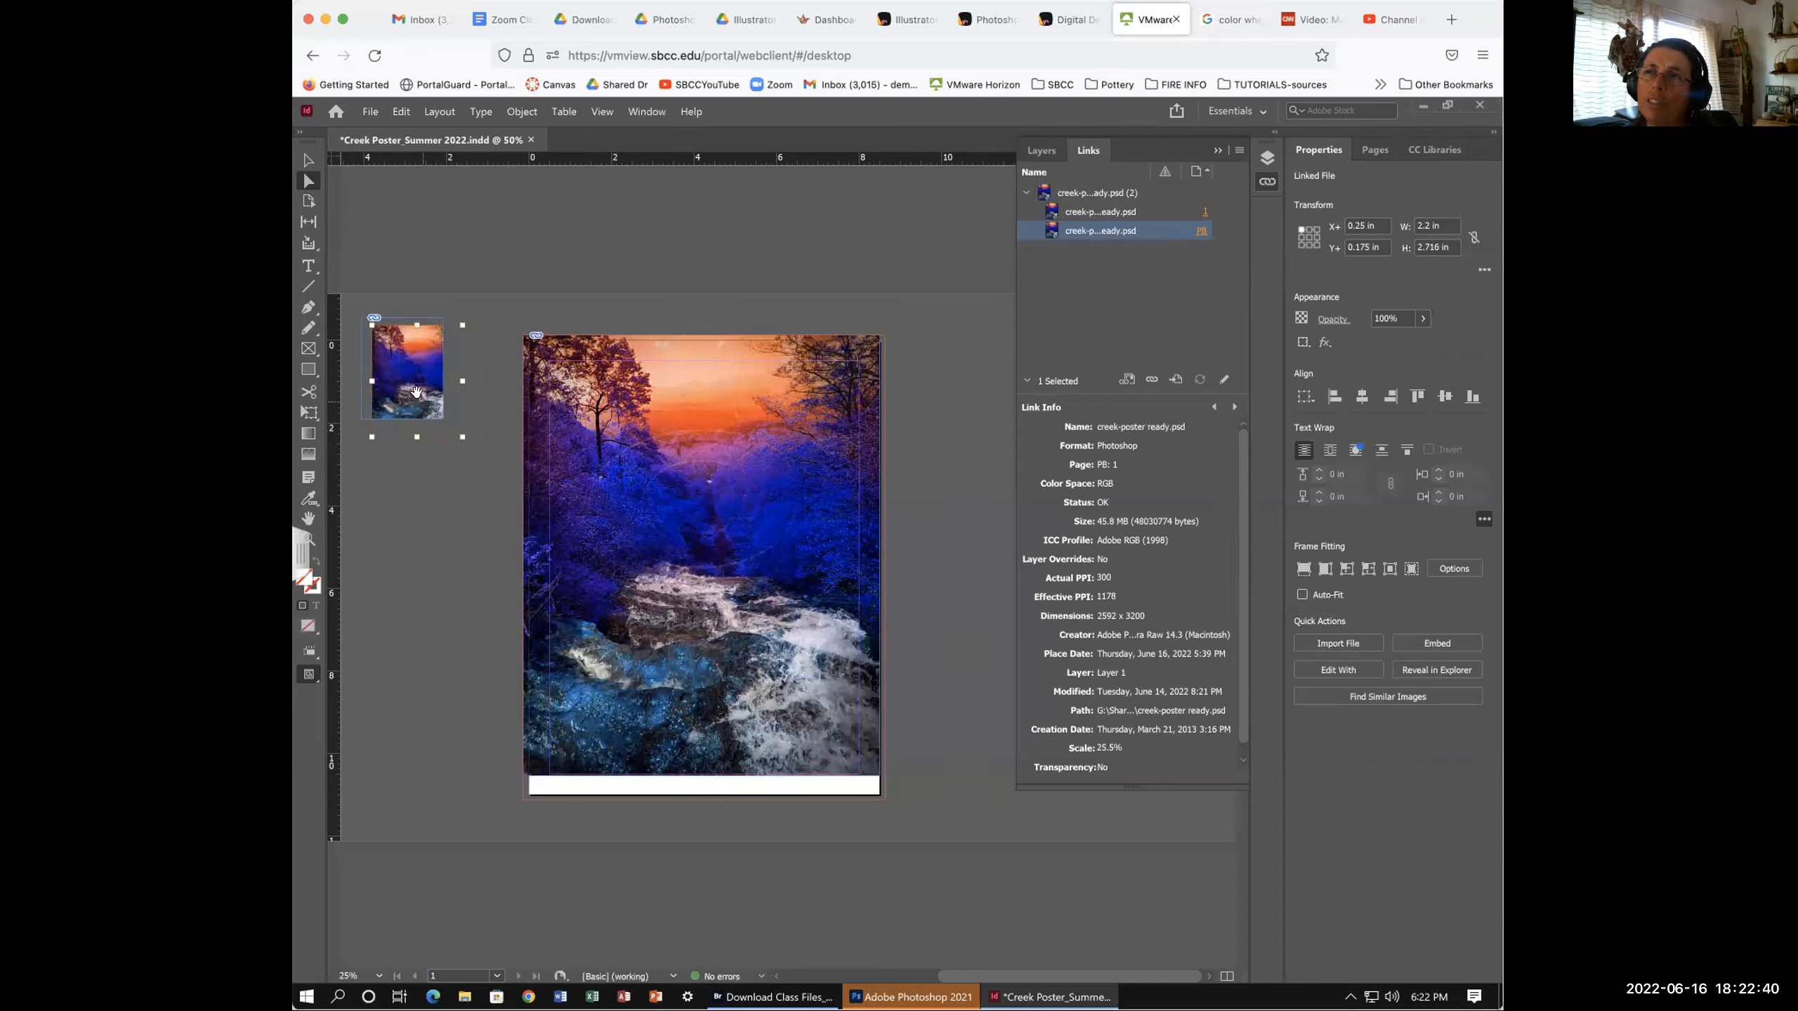
- Scale the whole small frame up slightly to about 2.29 × 2.83 inches
left_click(312, 160)
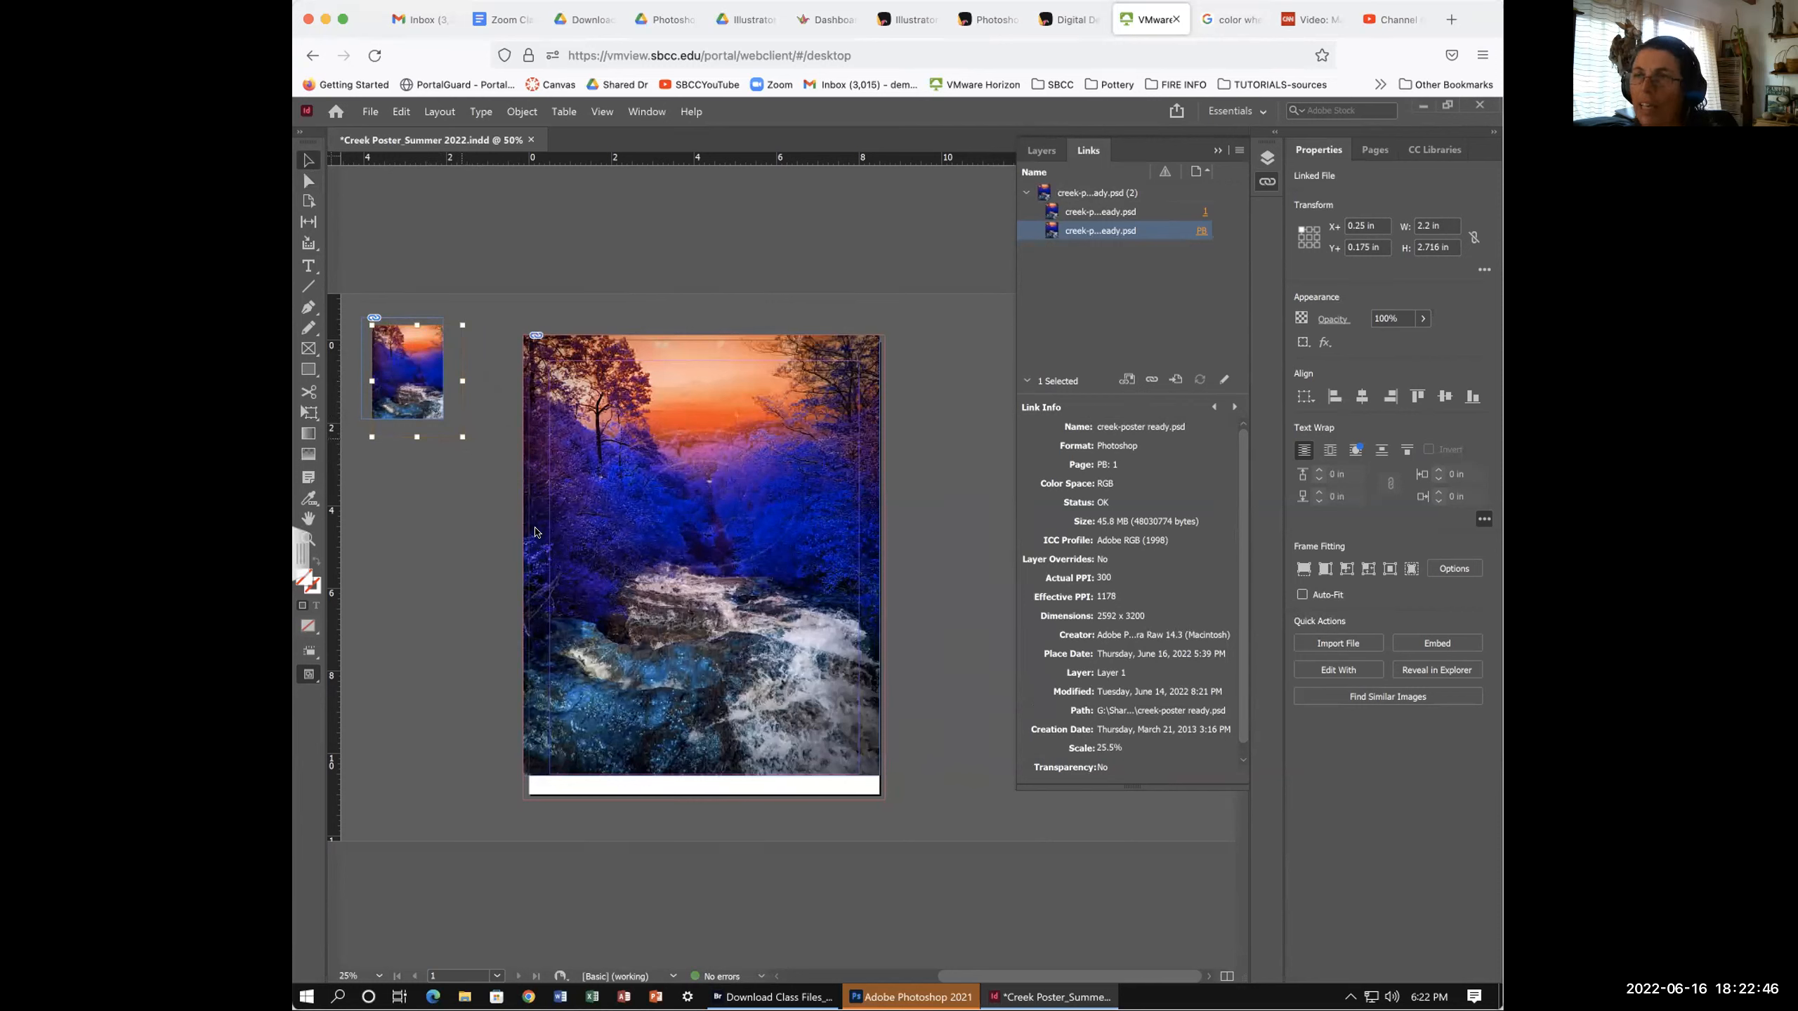
mouse_move(462, 437)
left_mouse_down()
mouse_move(439, 427)
mouse_move(472, 446)
left_mouse_up()
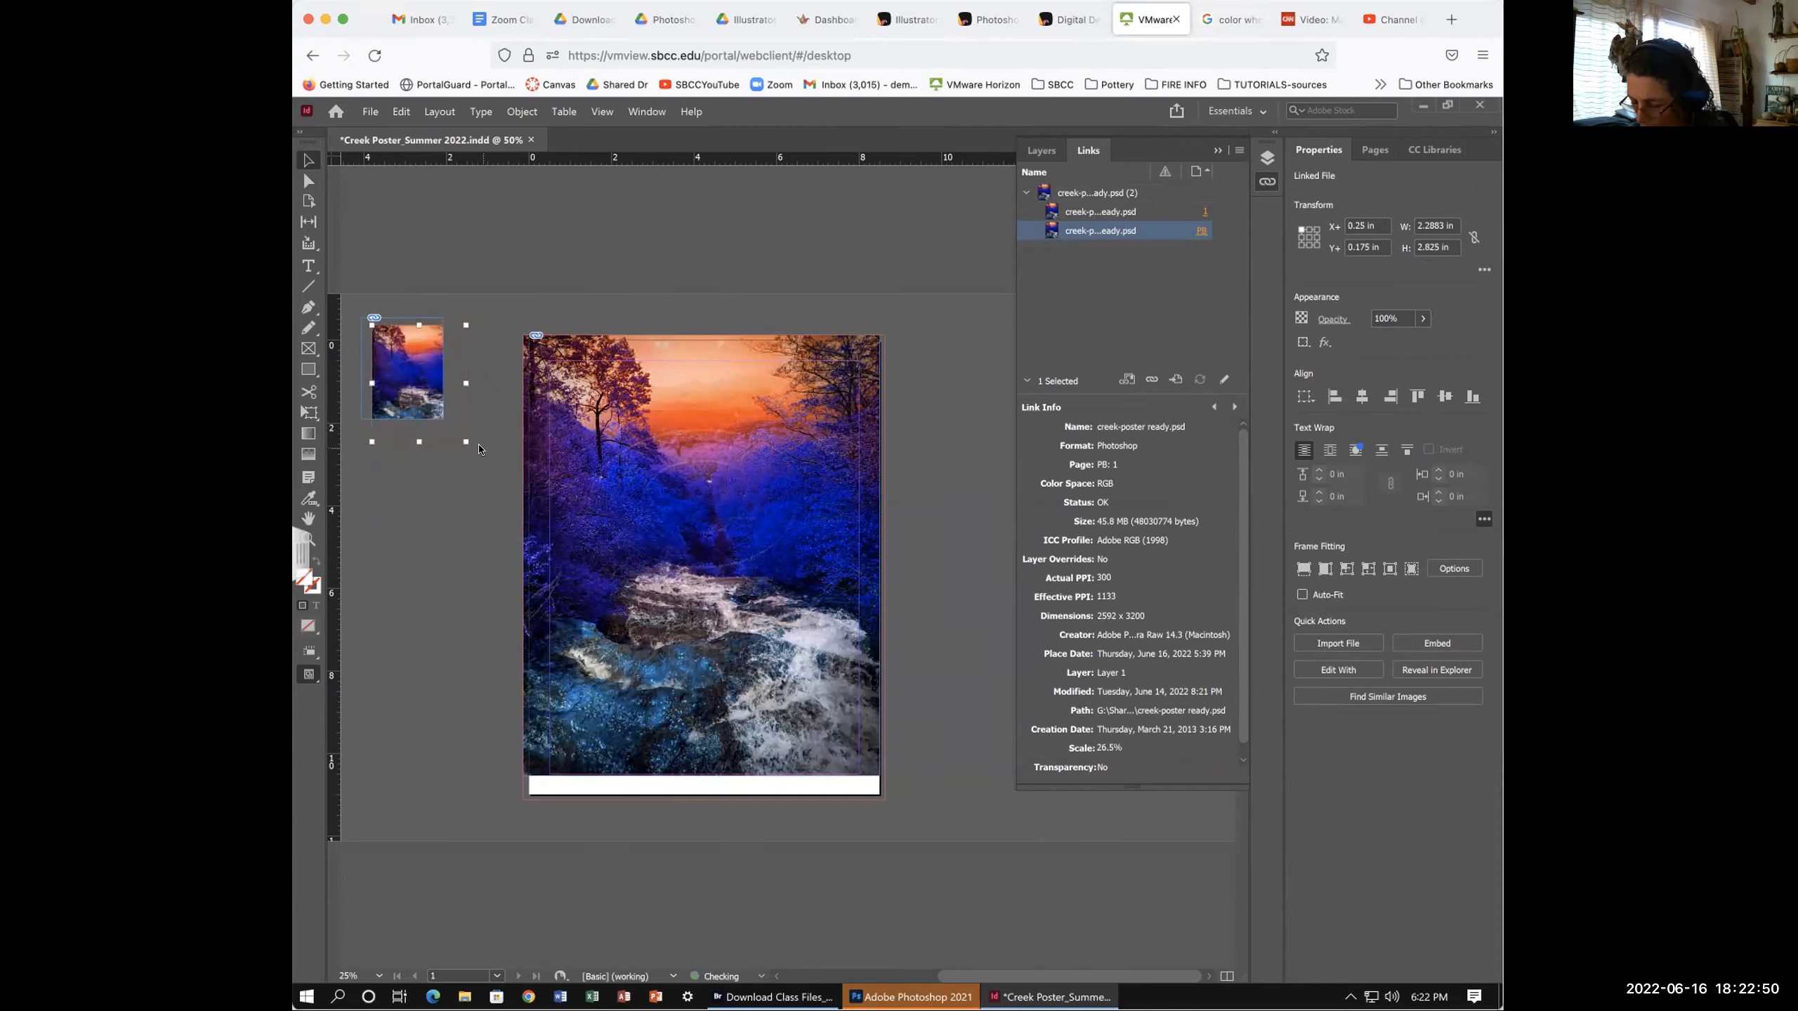
scroll(478, 448, "left", 5)
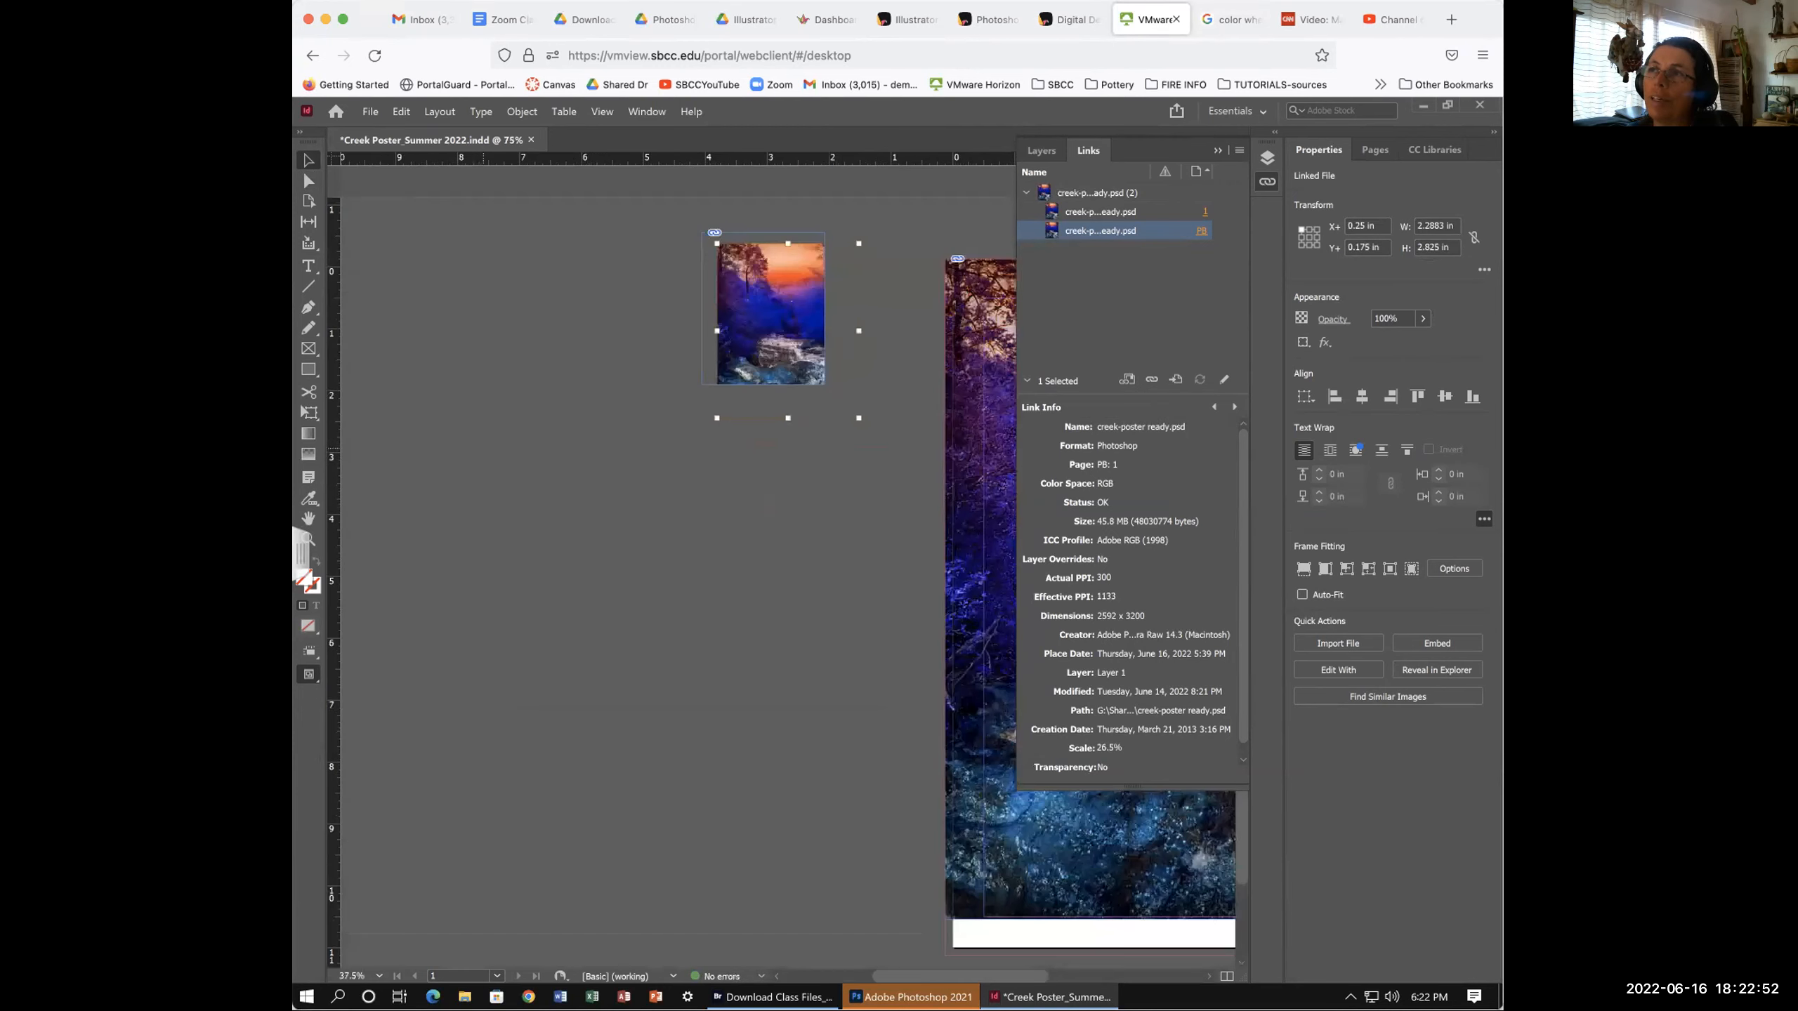
- Fit the small frame to its creek photo: 2.2883 × 2.825 in at X −3.8 in, Y −0.375 in
key("ctrl+equal")
key("ctrl+equal")
scroll(588, 500, "right", 3)
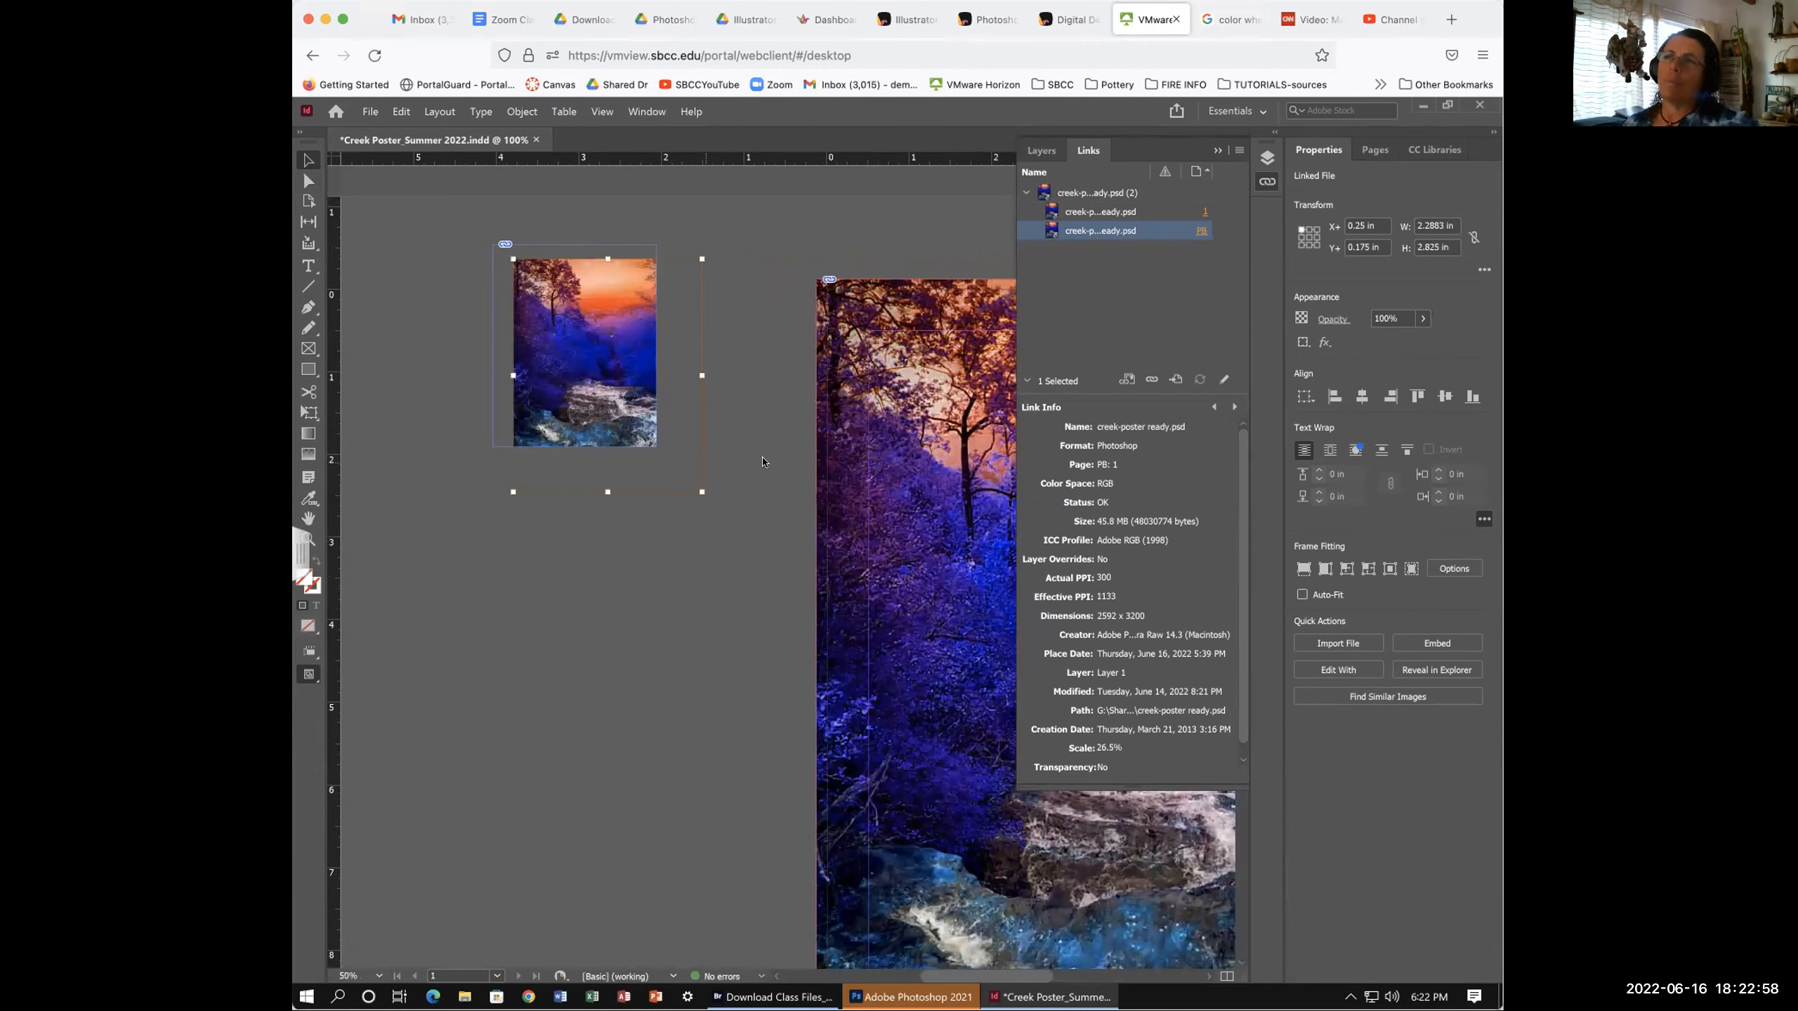
key("ctrl+shift+a")
left_click(574, 350)
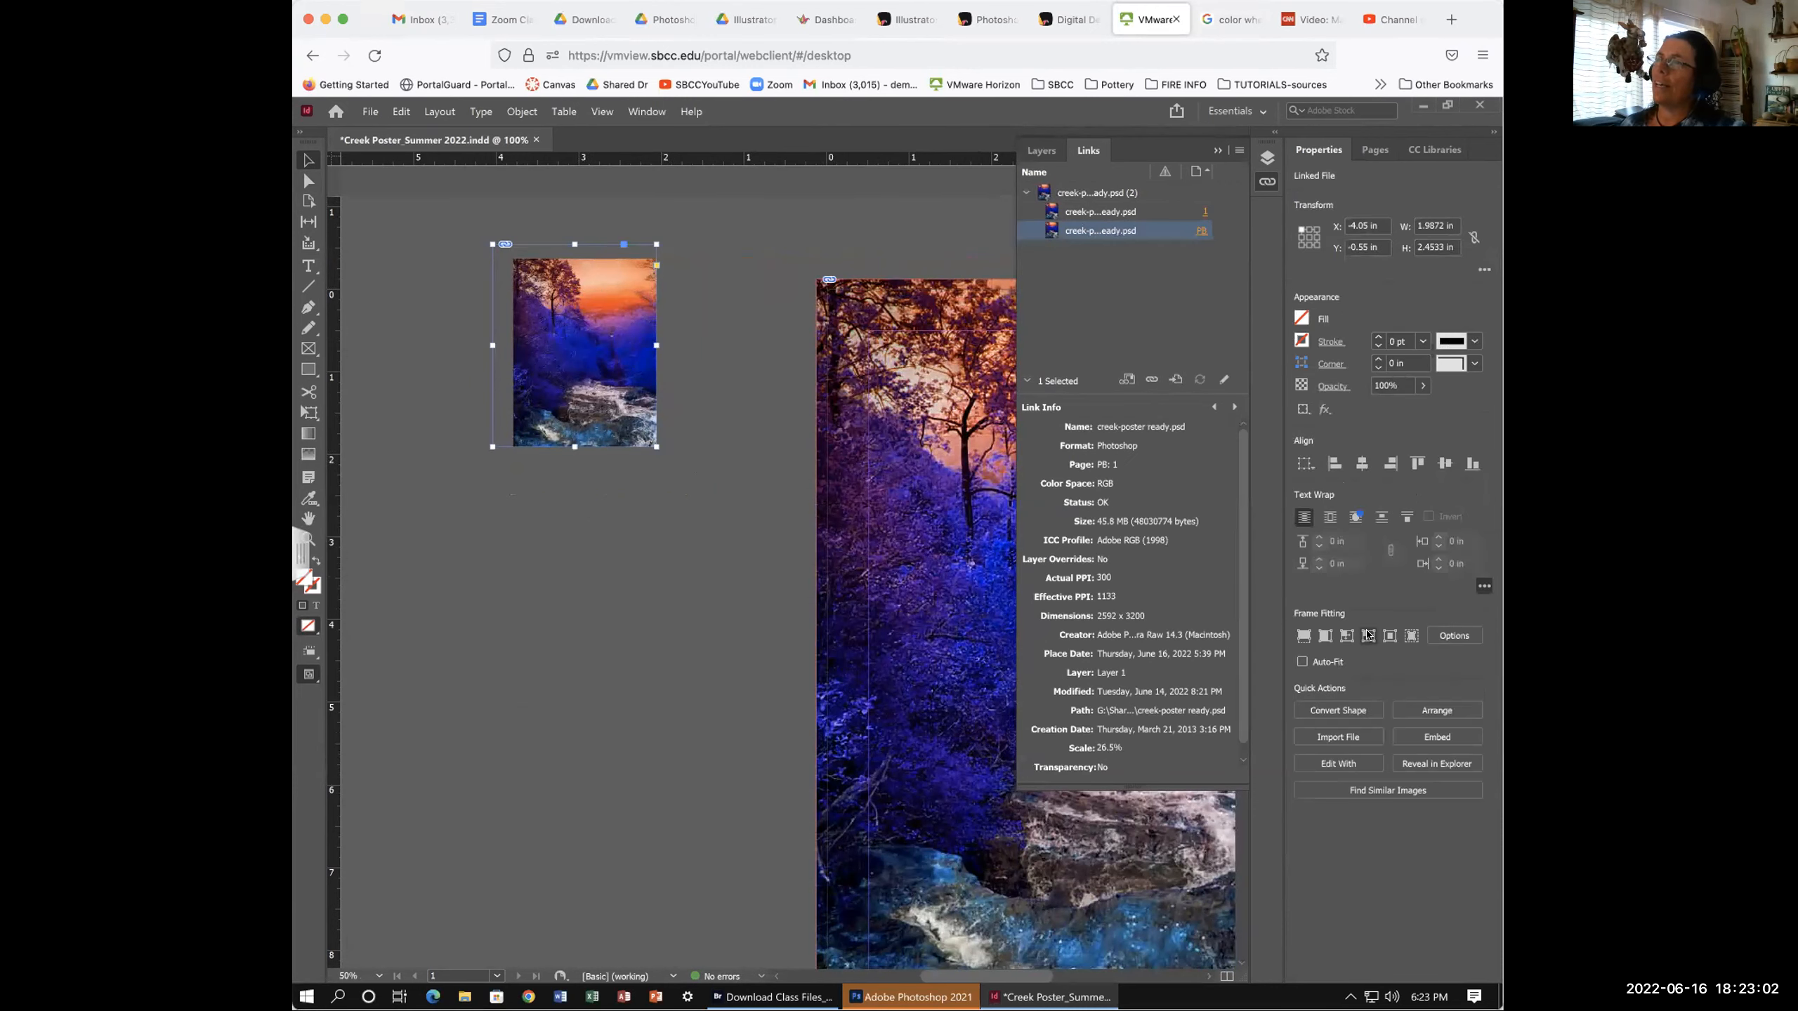
left_click(1368, 635)
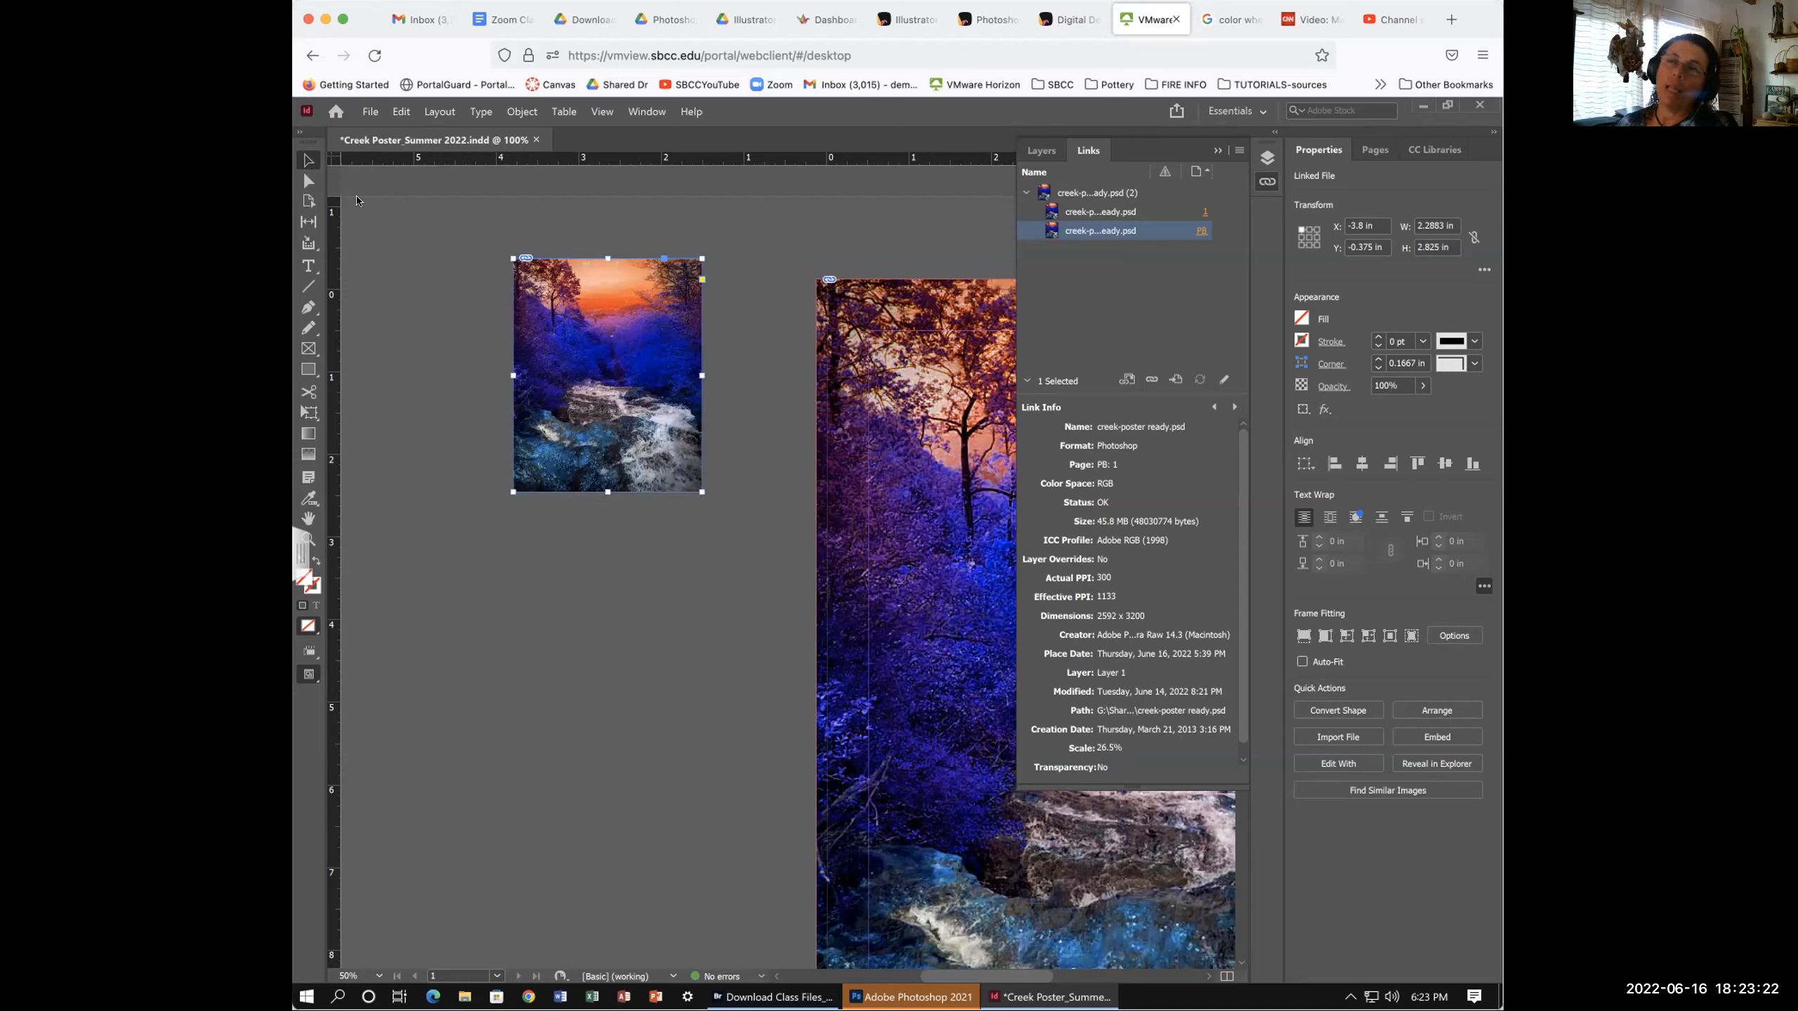
left_click(473, 350)
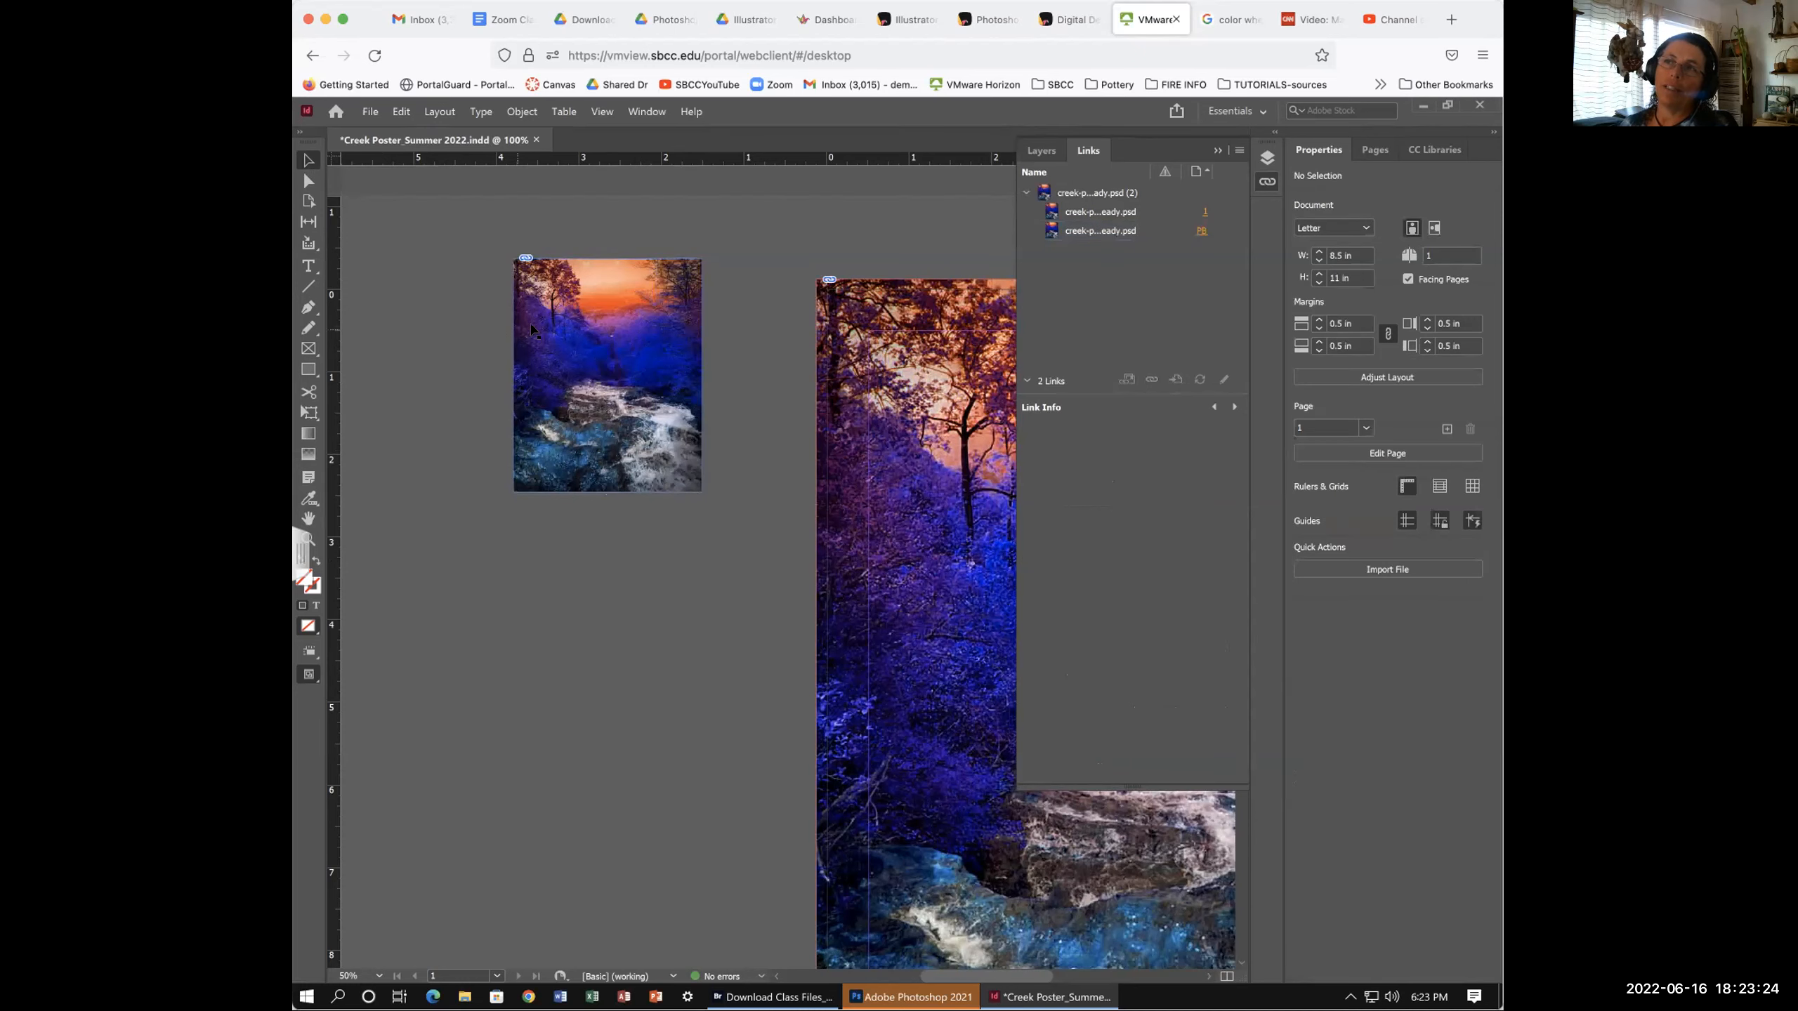
left_click(515, 439)
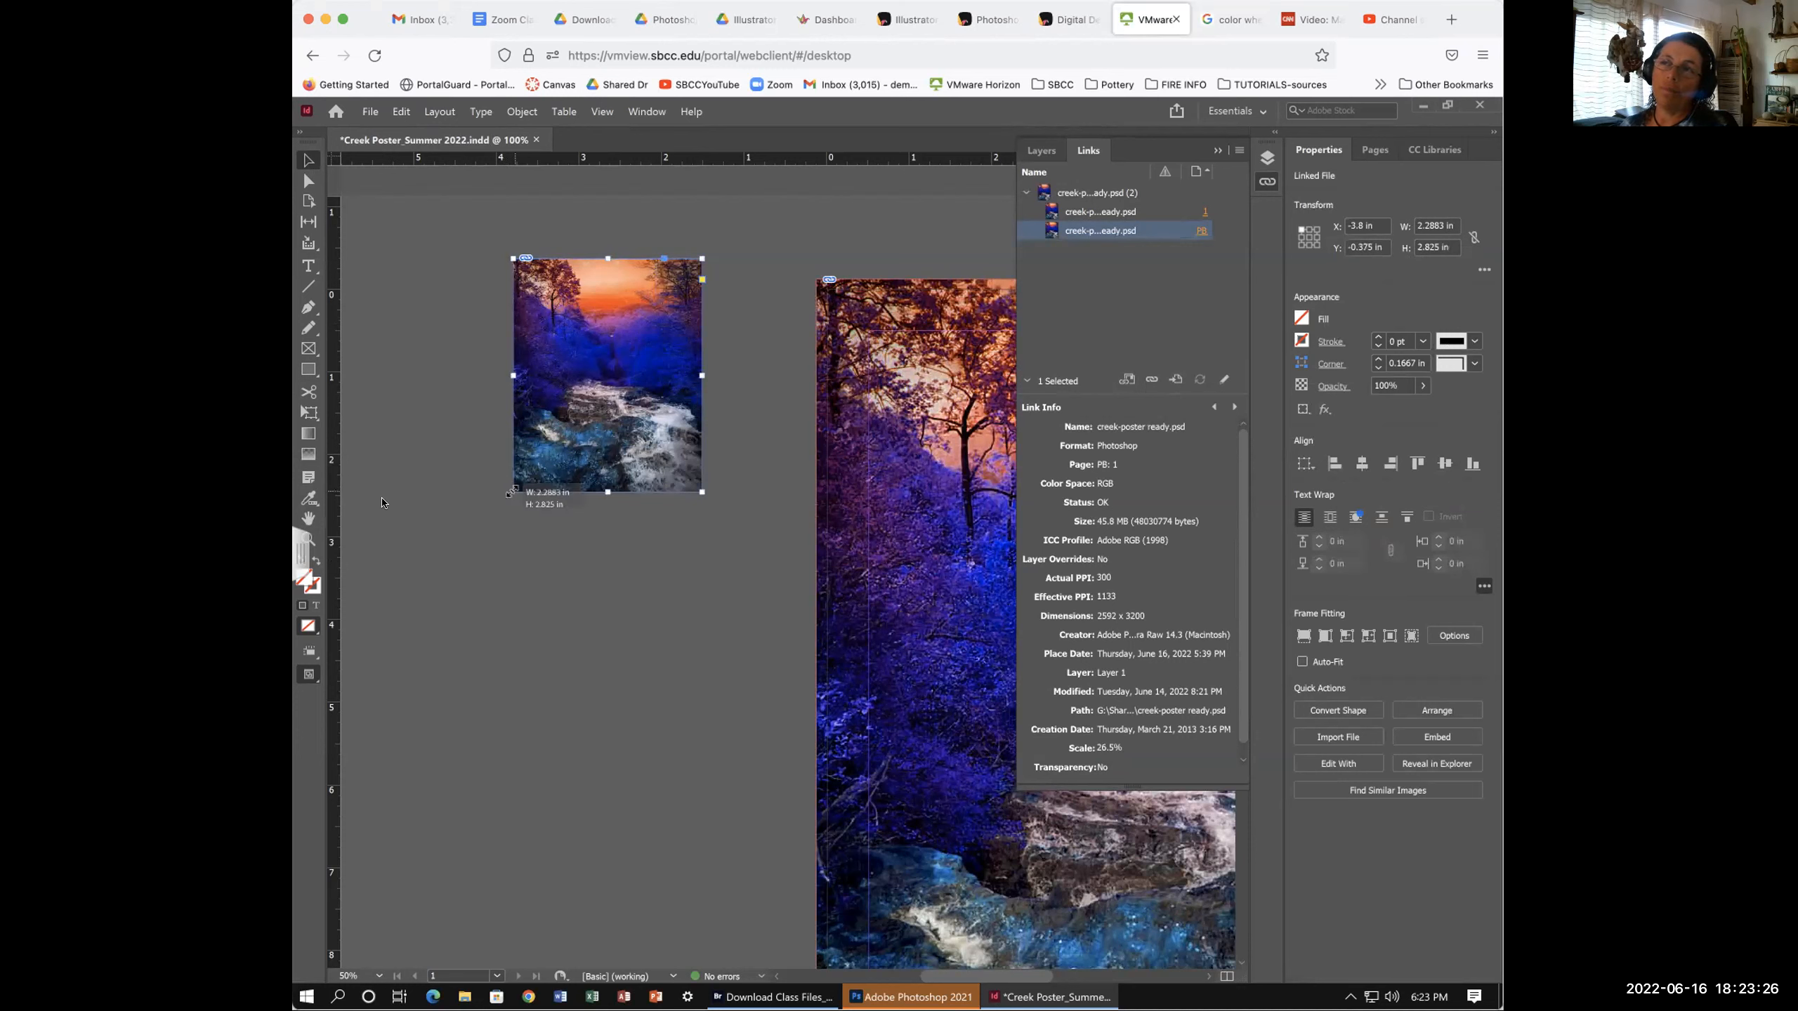
- Widen the small photo frame outward on its left side
left_click(527, 460)
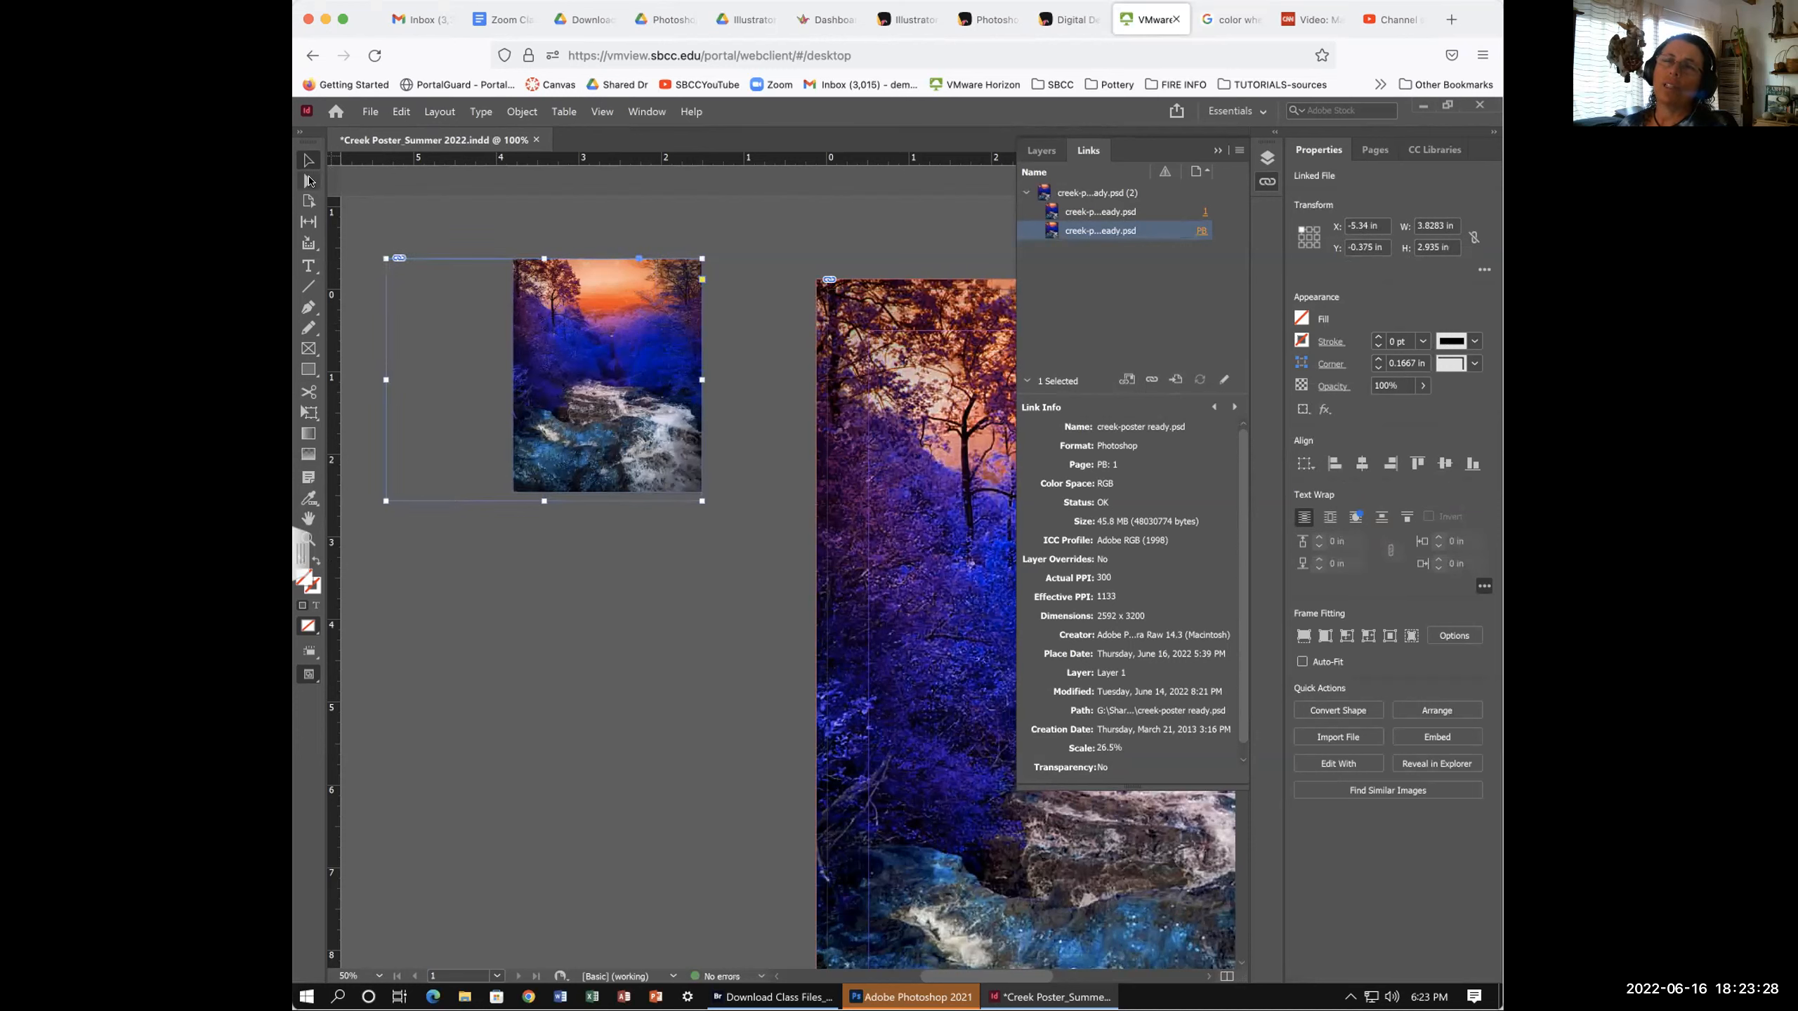
left_click(309, 181)
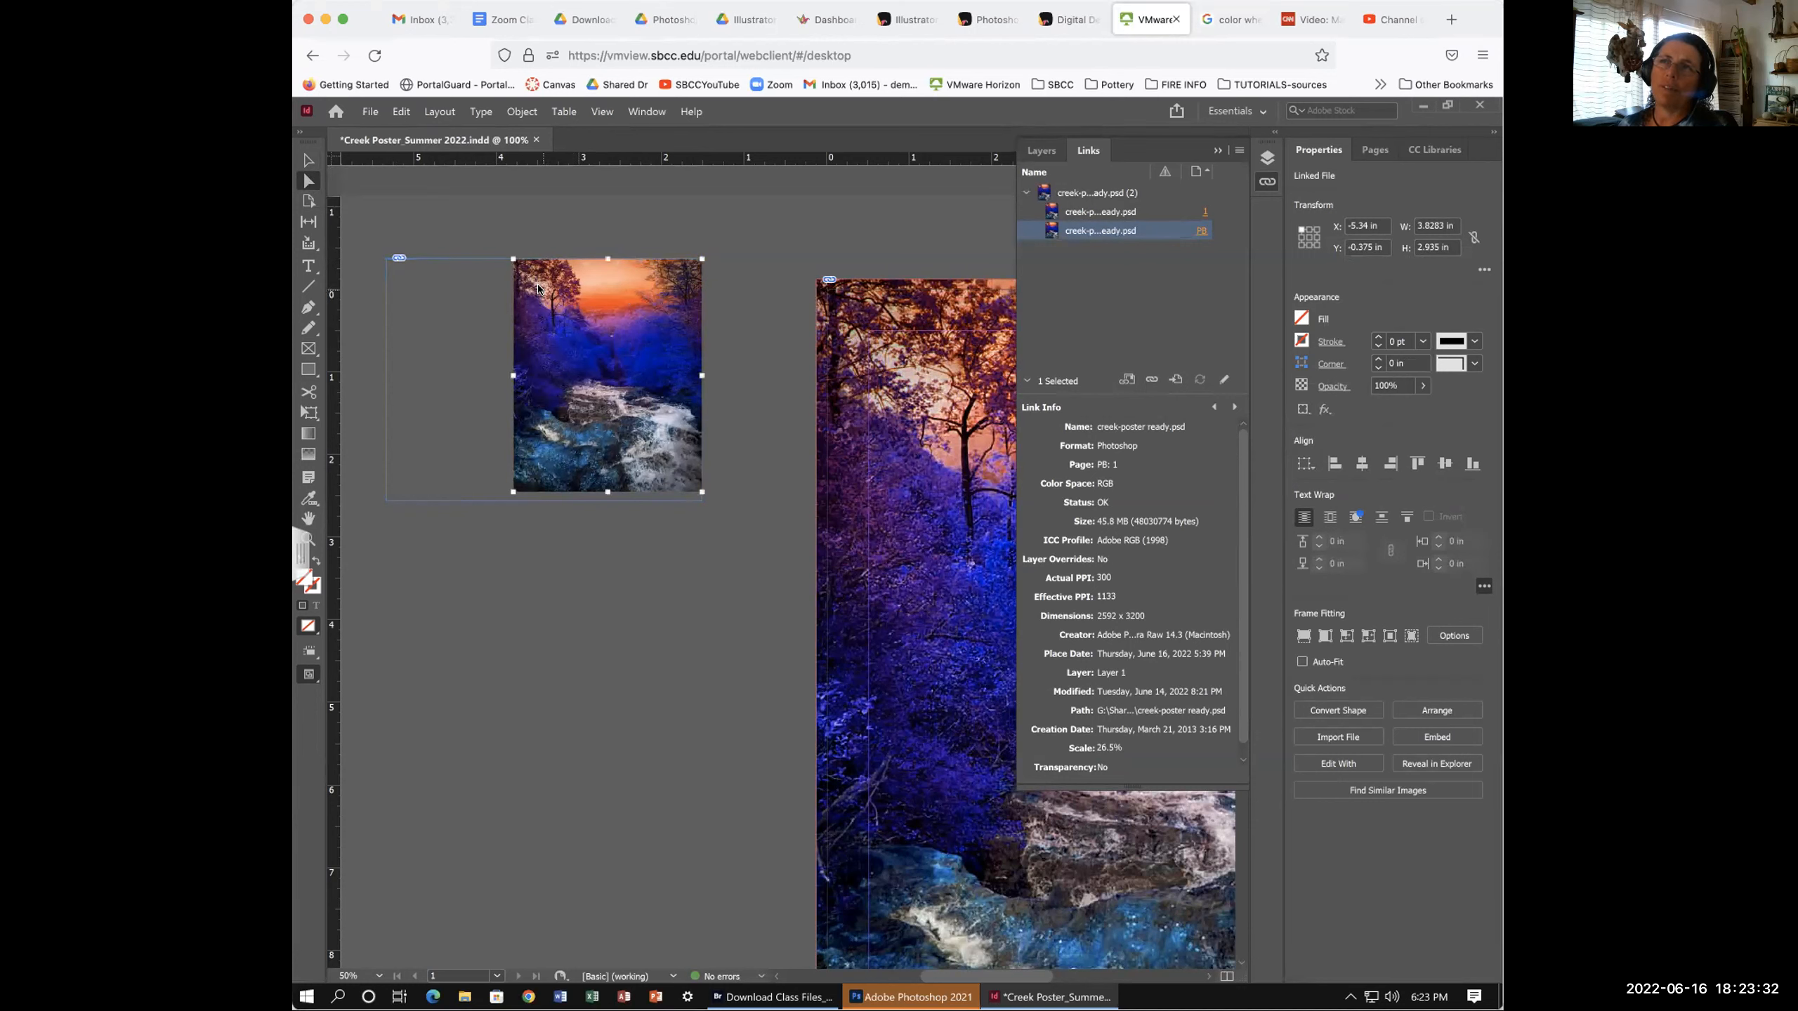
left_click(538, 289)
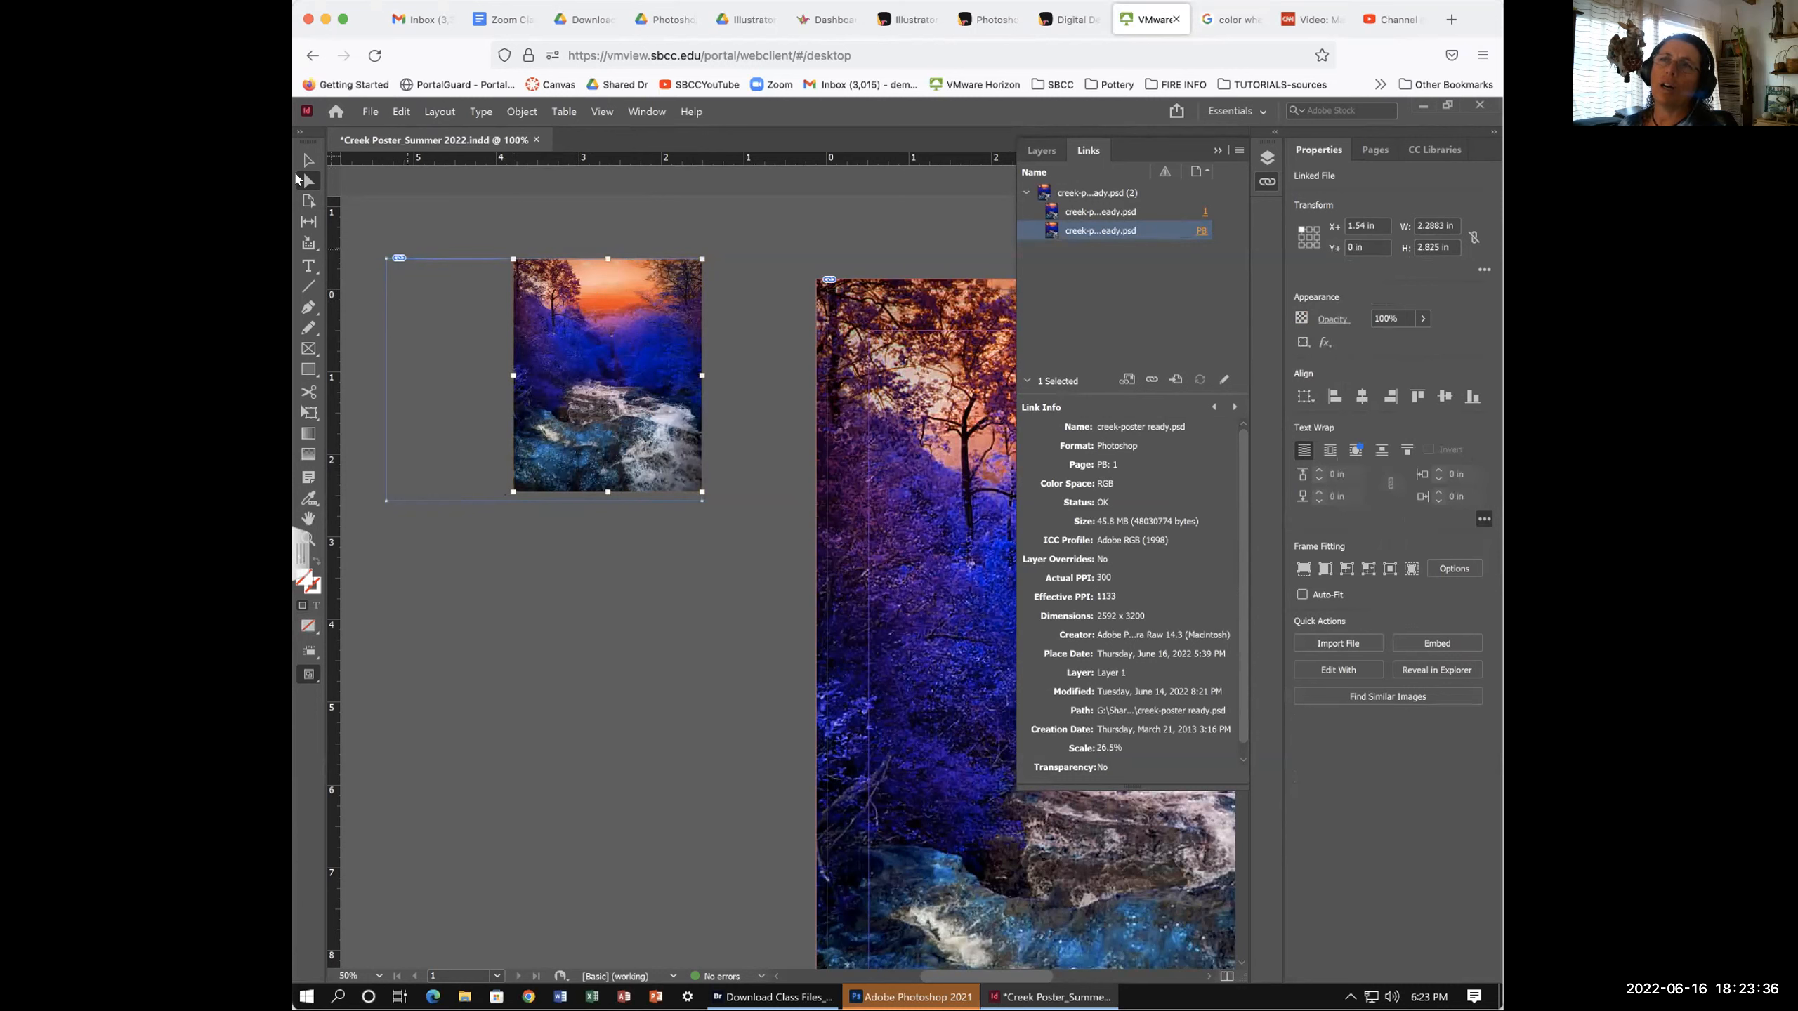
left_click(543, 380)
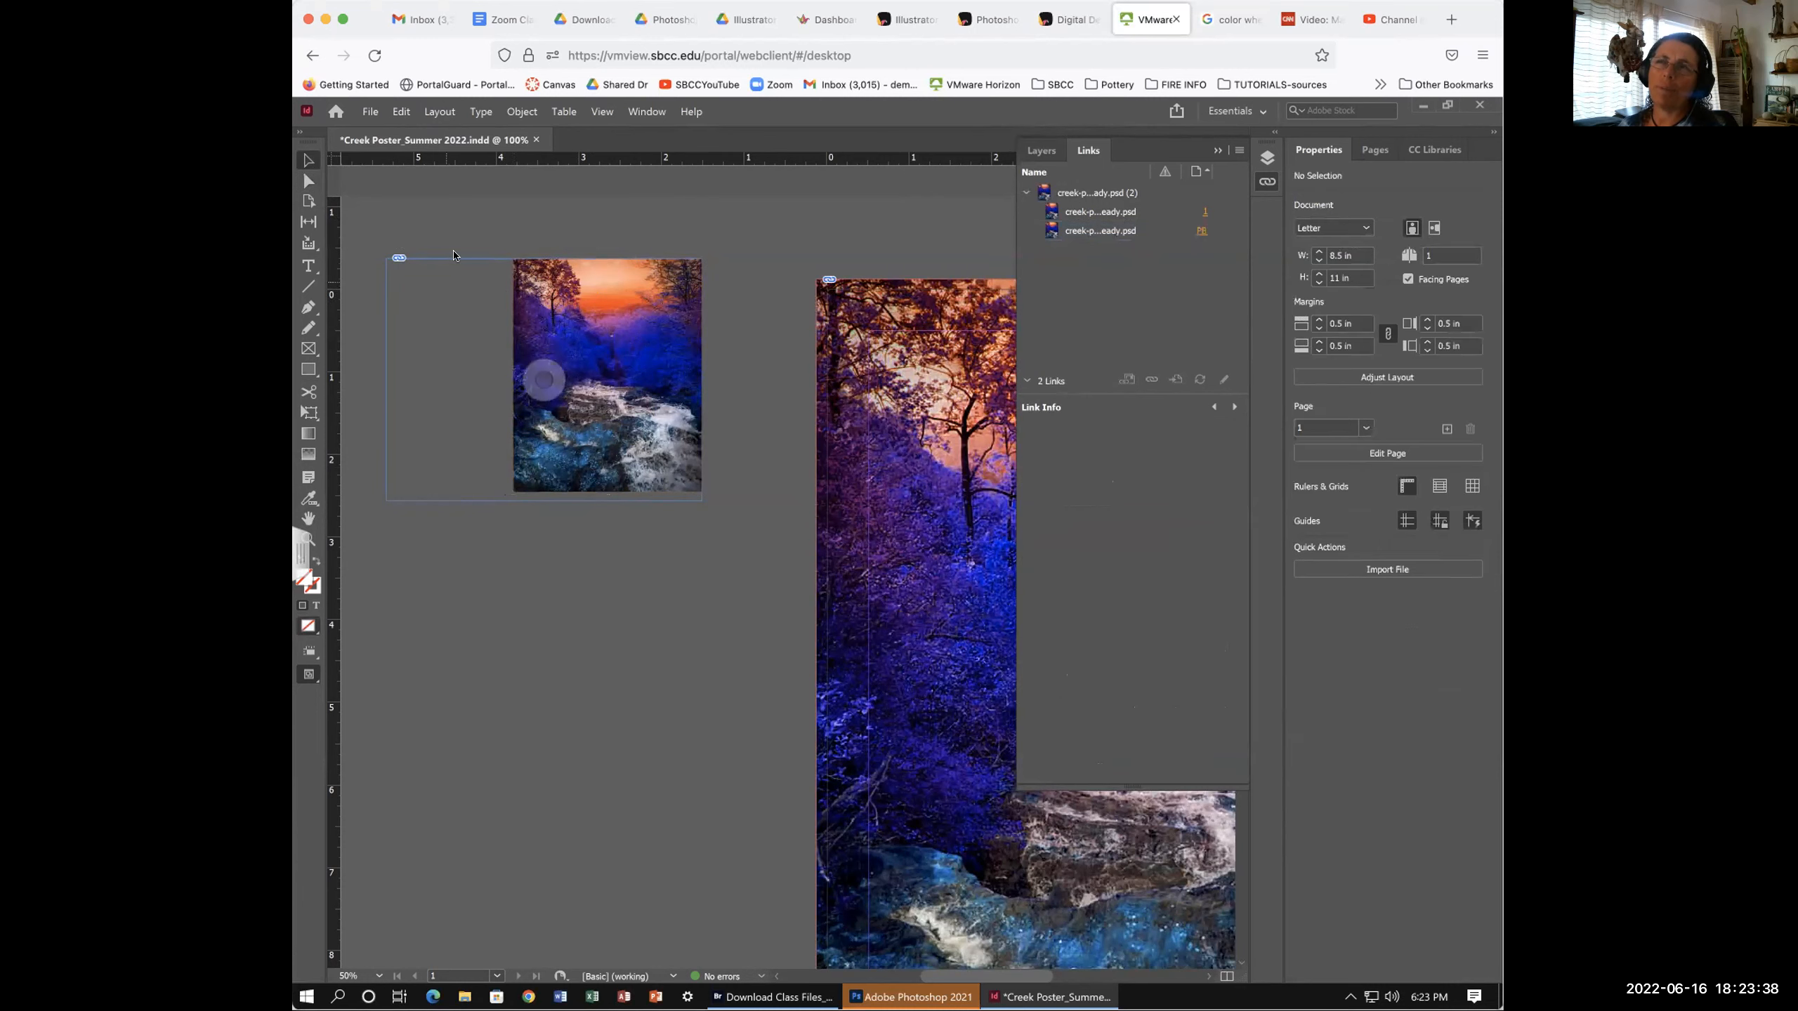
left_click(544, 380)
left_click_drag(386, 380, 429, 378)
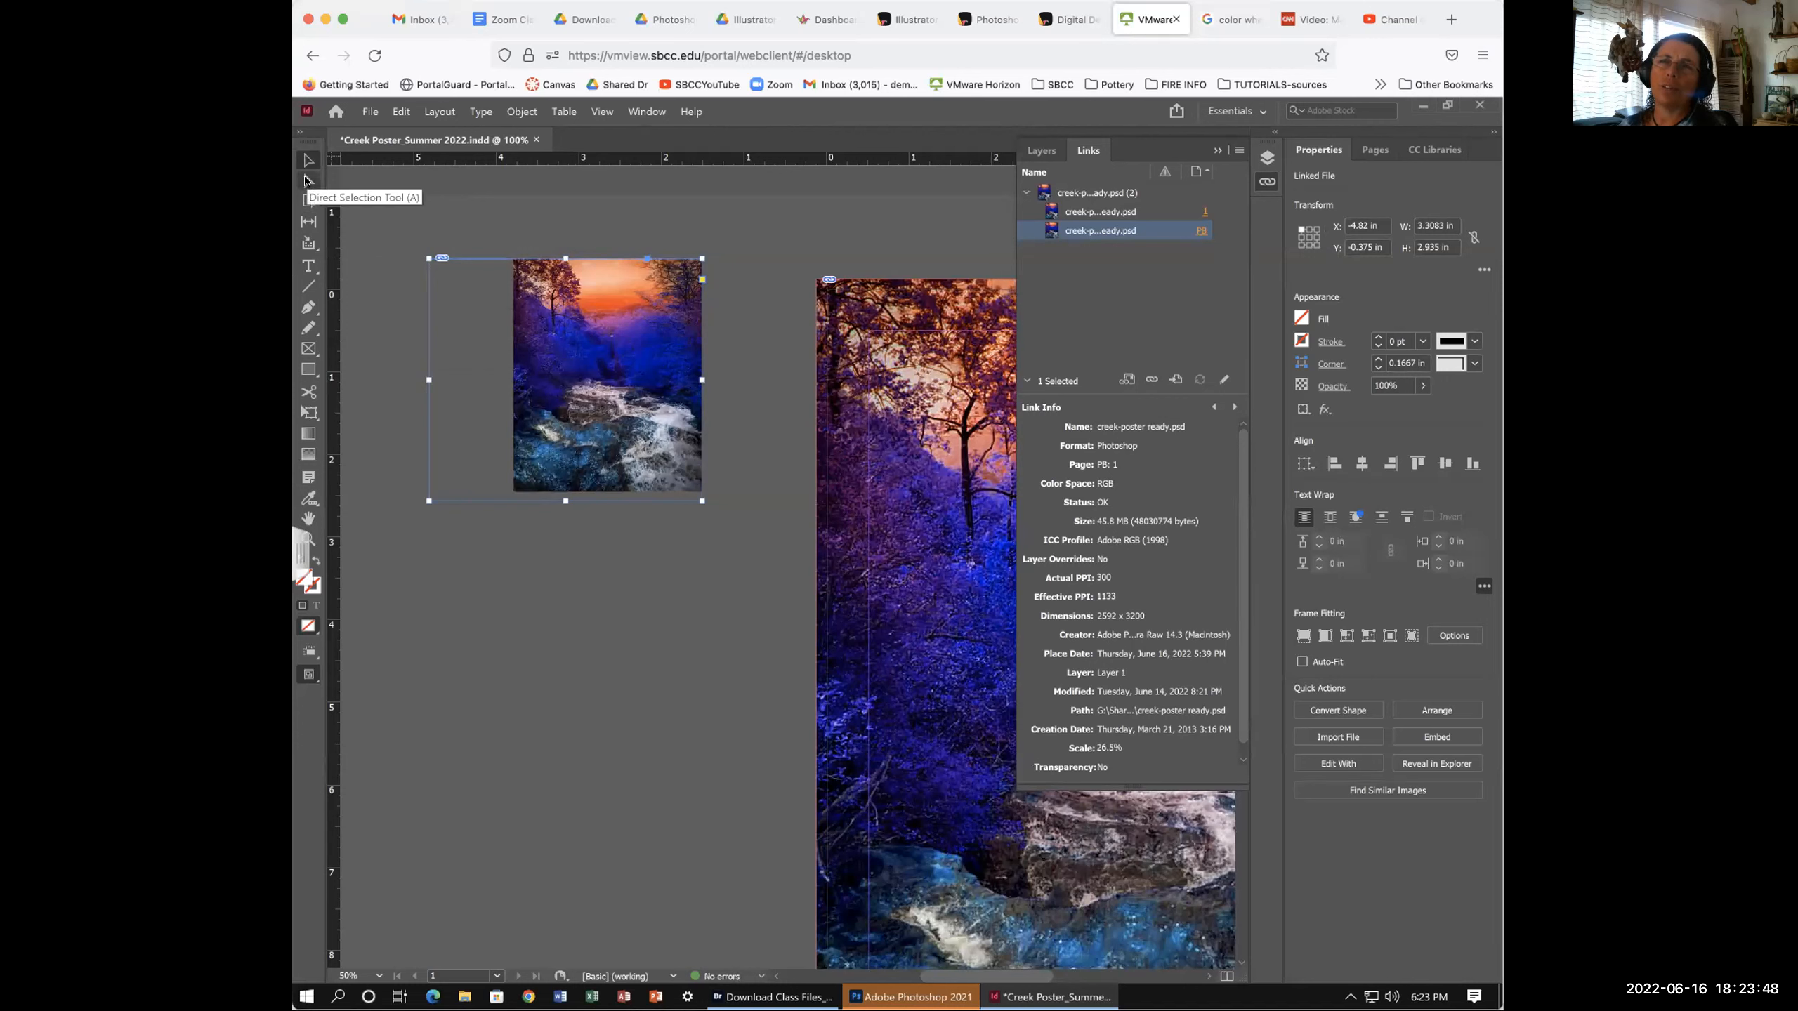
- Scale the creek photo inside down to 17.2% and shift it lower-left within the frame
left_click(307, 181)
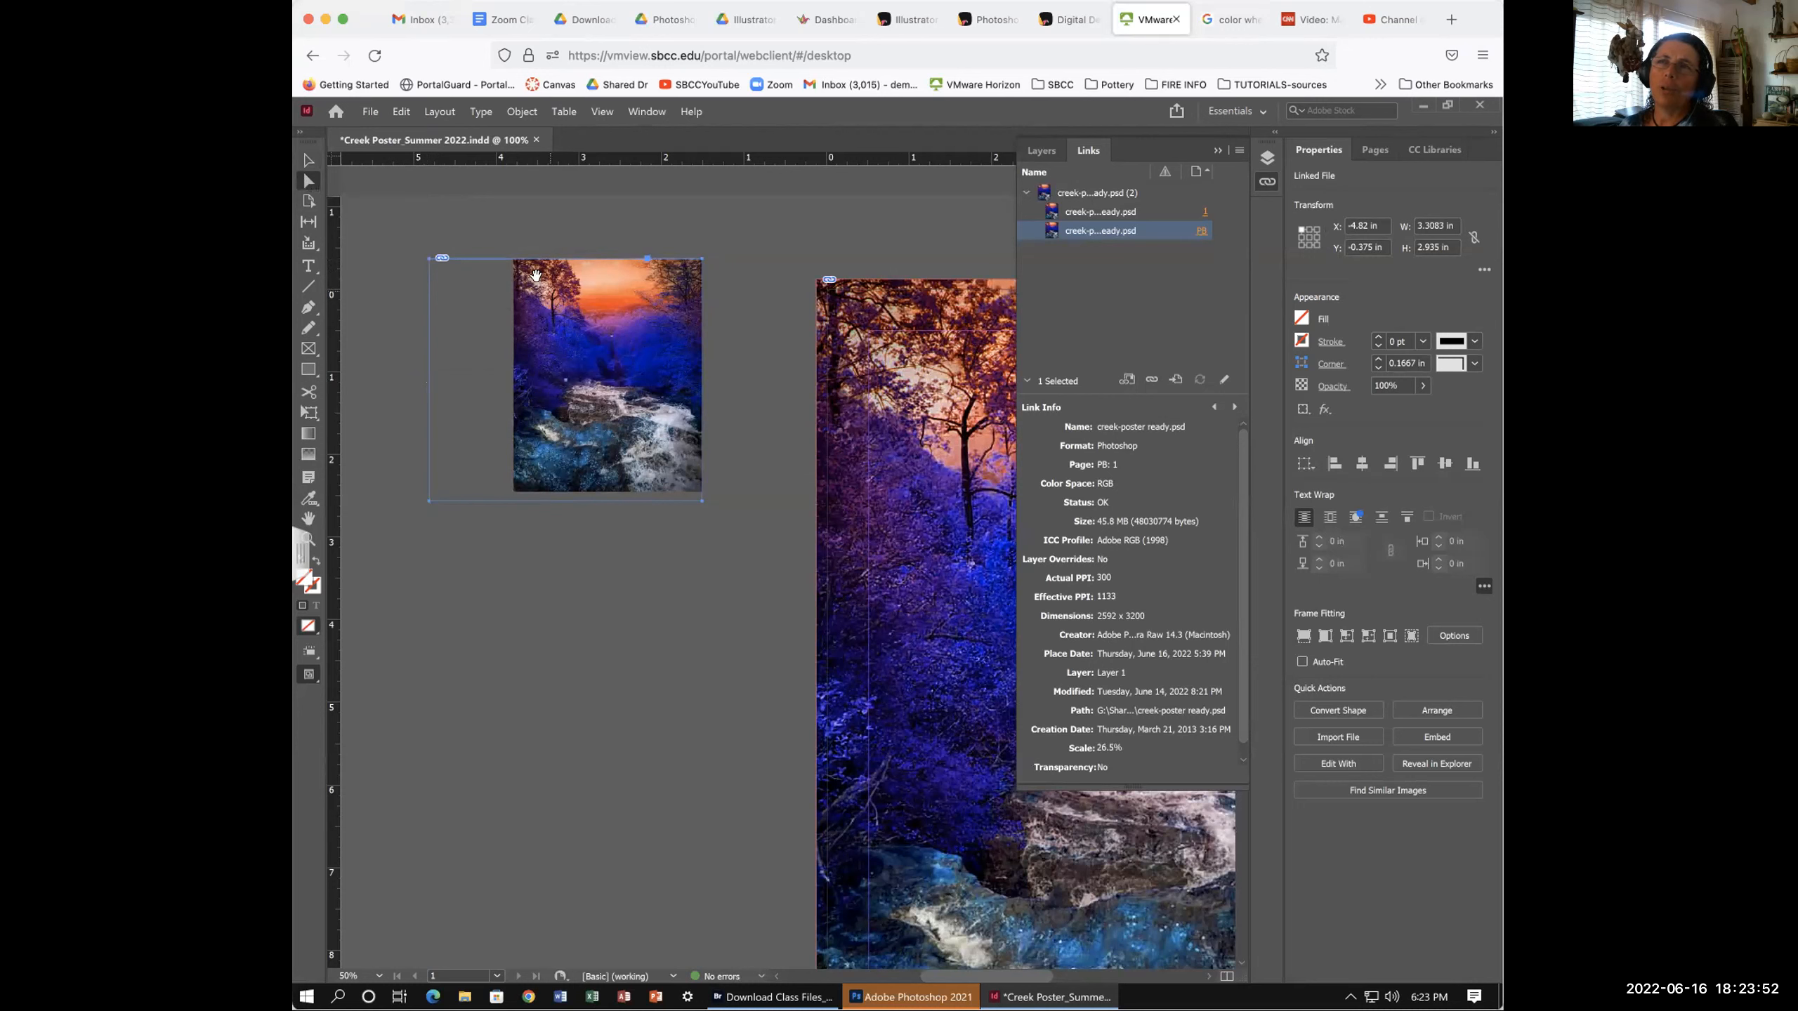
left_click(542, 285)
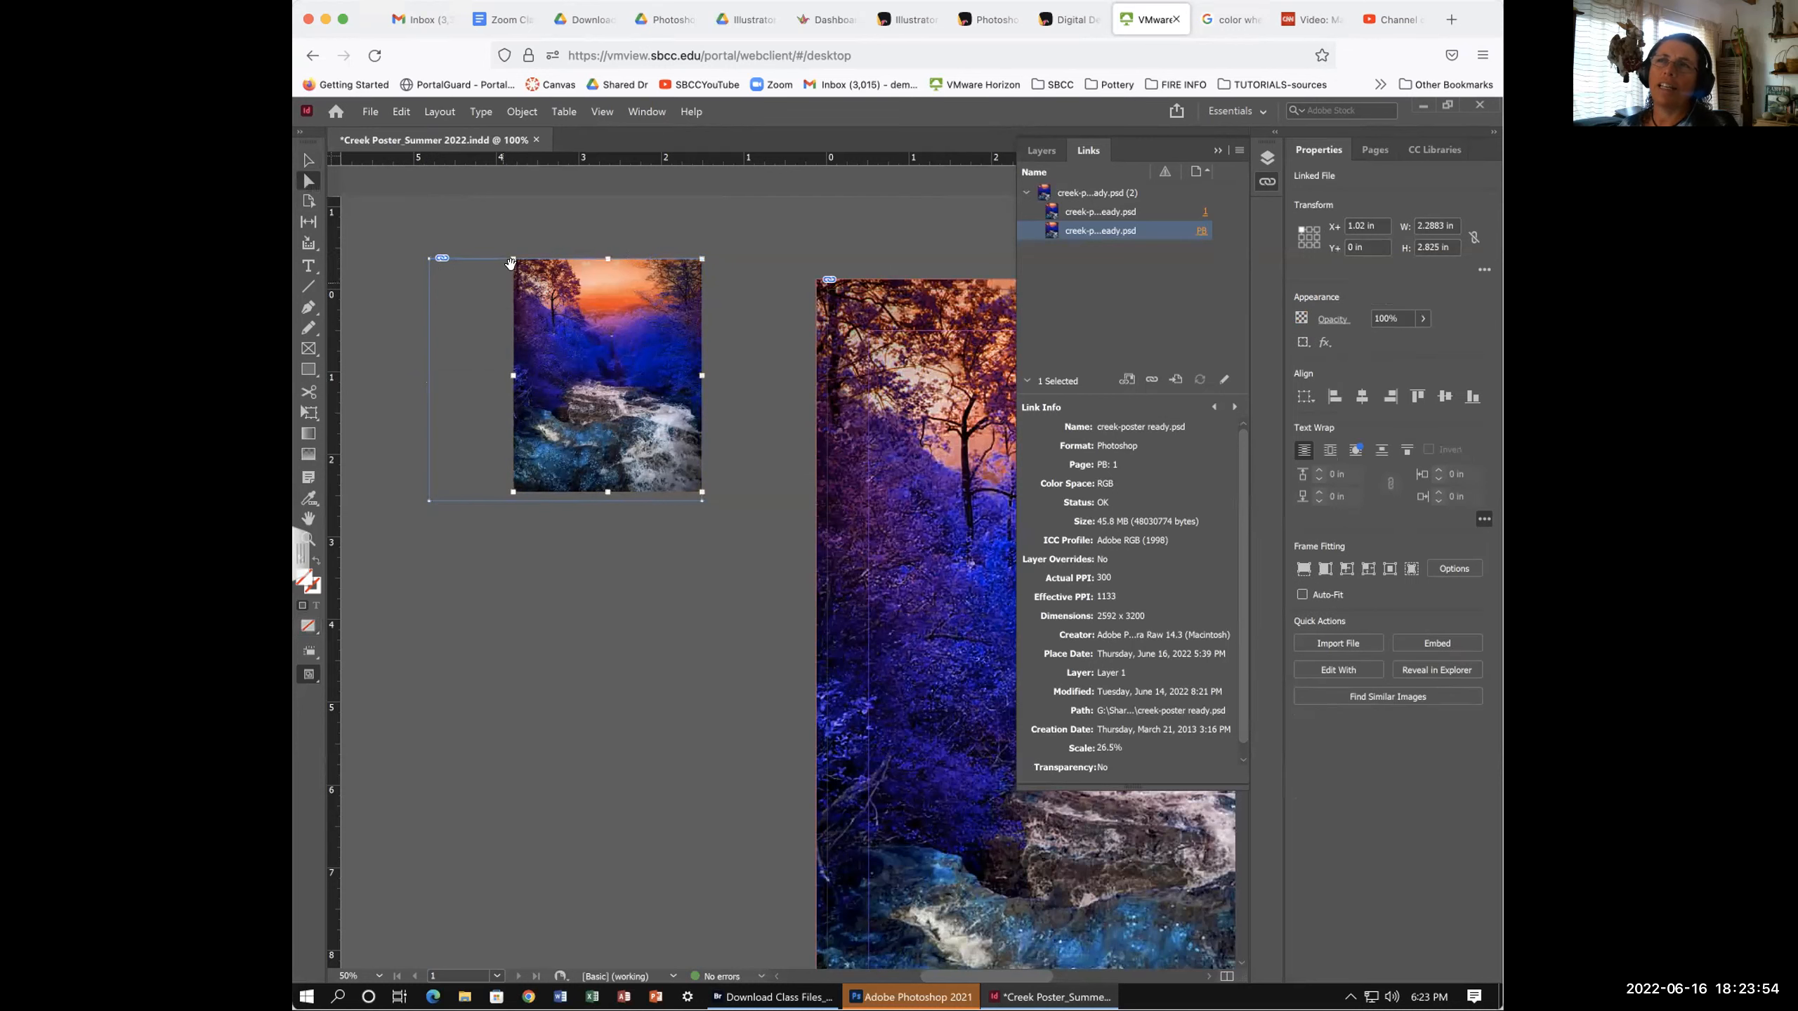
left_click_drag(513, 491, 578, 410)
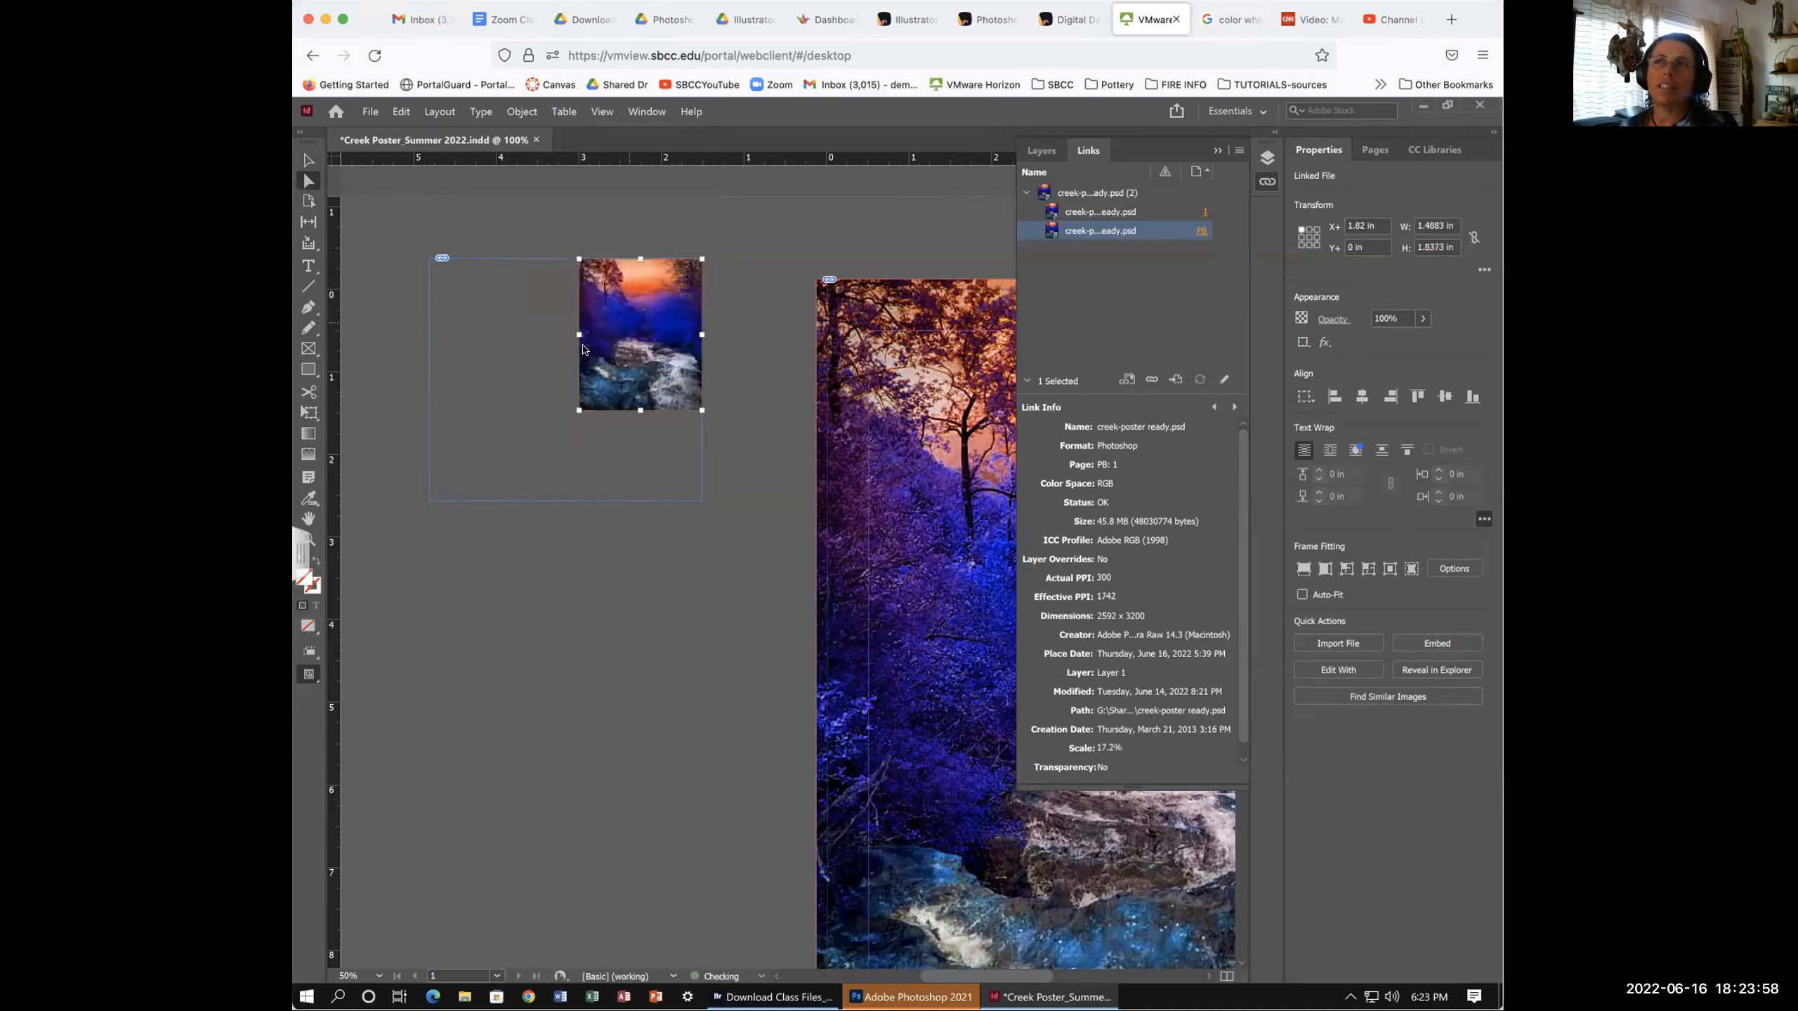
left_click_drag(607, 304, 539, 346)
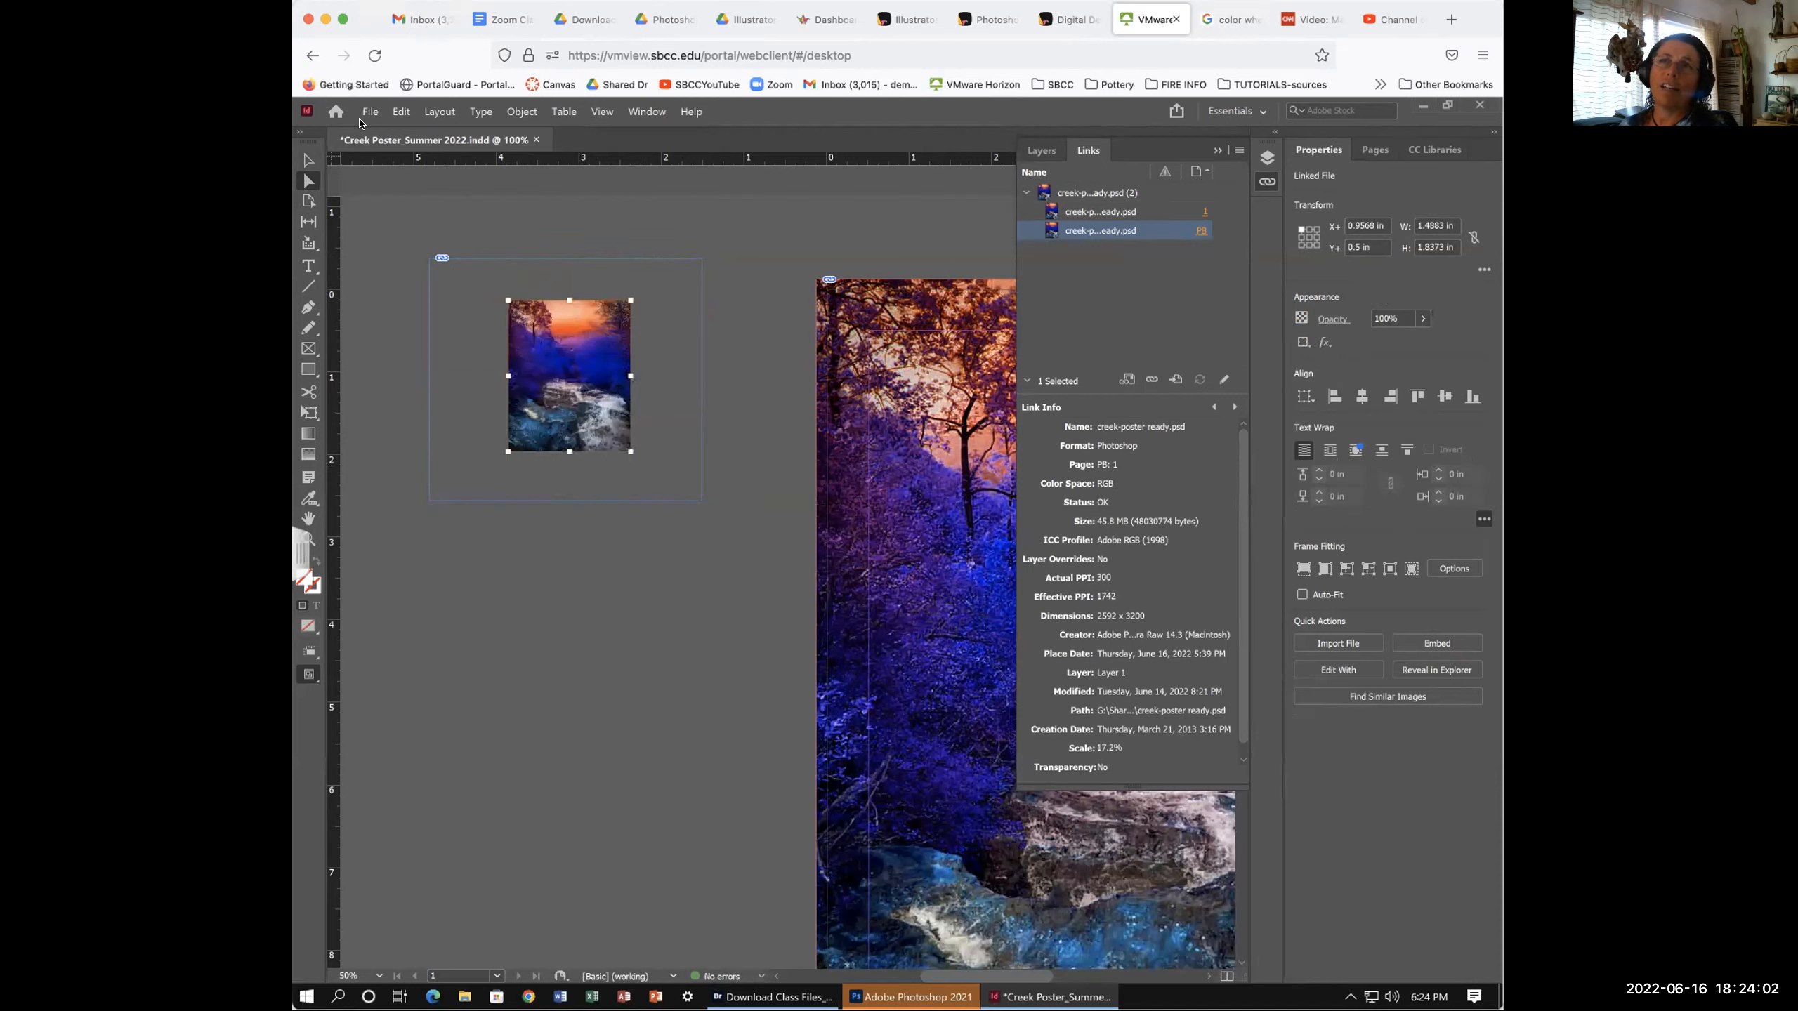
left_click(306, 158)
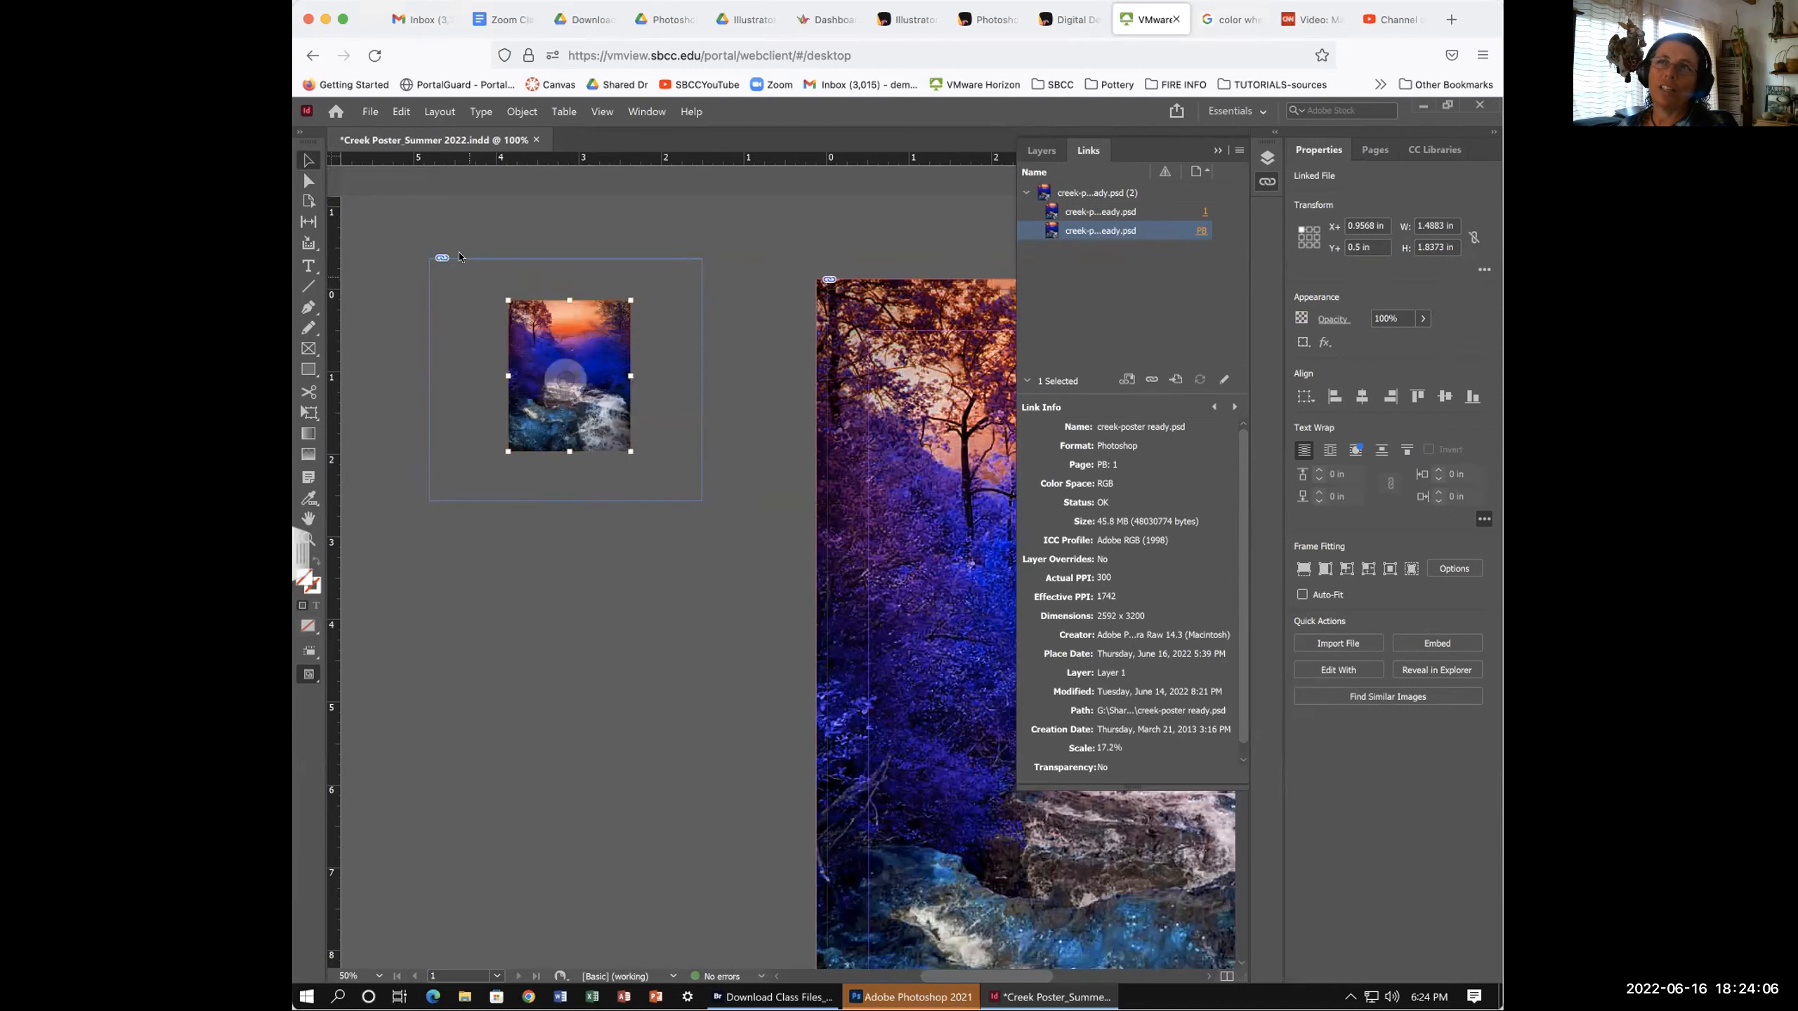
left_click(460, 258)
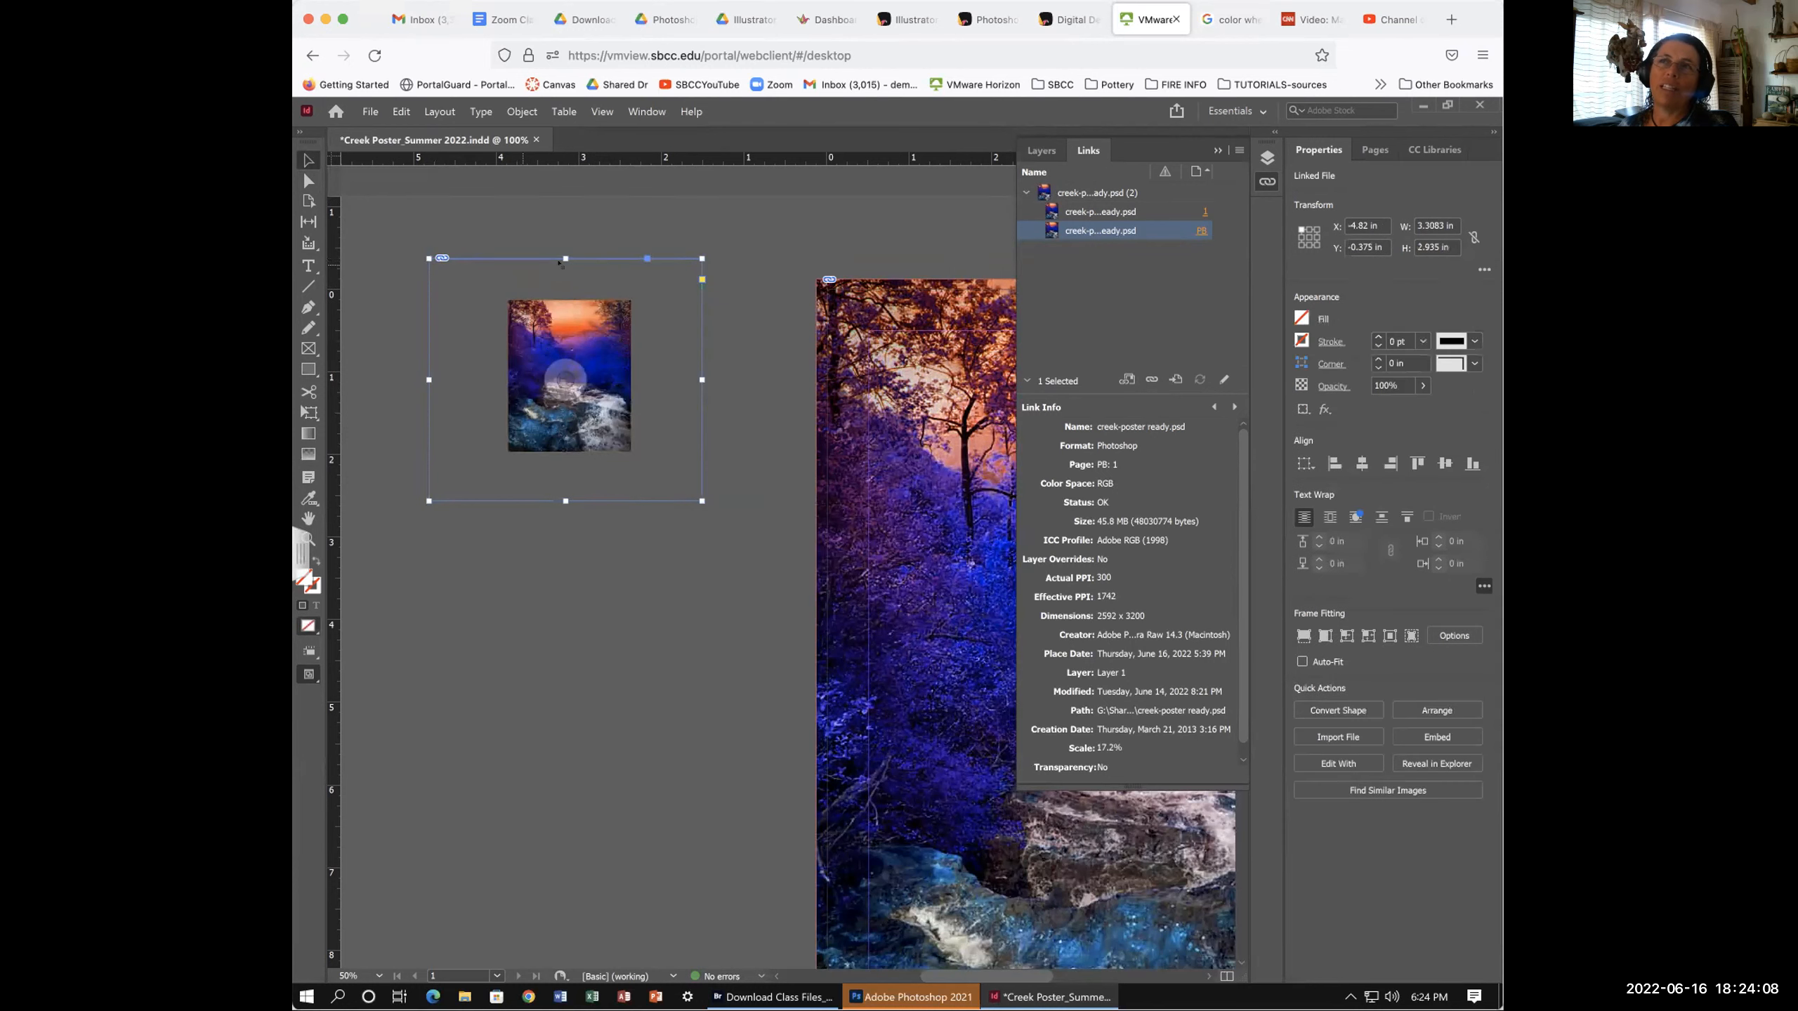
- Pull the frame's top and left edges inward around the photo, then nudge it left and down
left_click_drag(562, 260, 570, 272)
mouse_move(429, 386)
left_mouse_down()
mouse_move(485, 388)
mouse_move(427, 386)
left_mouse_up()
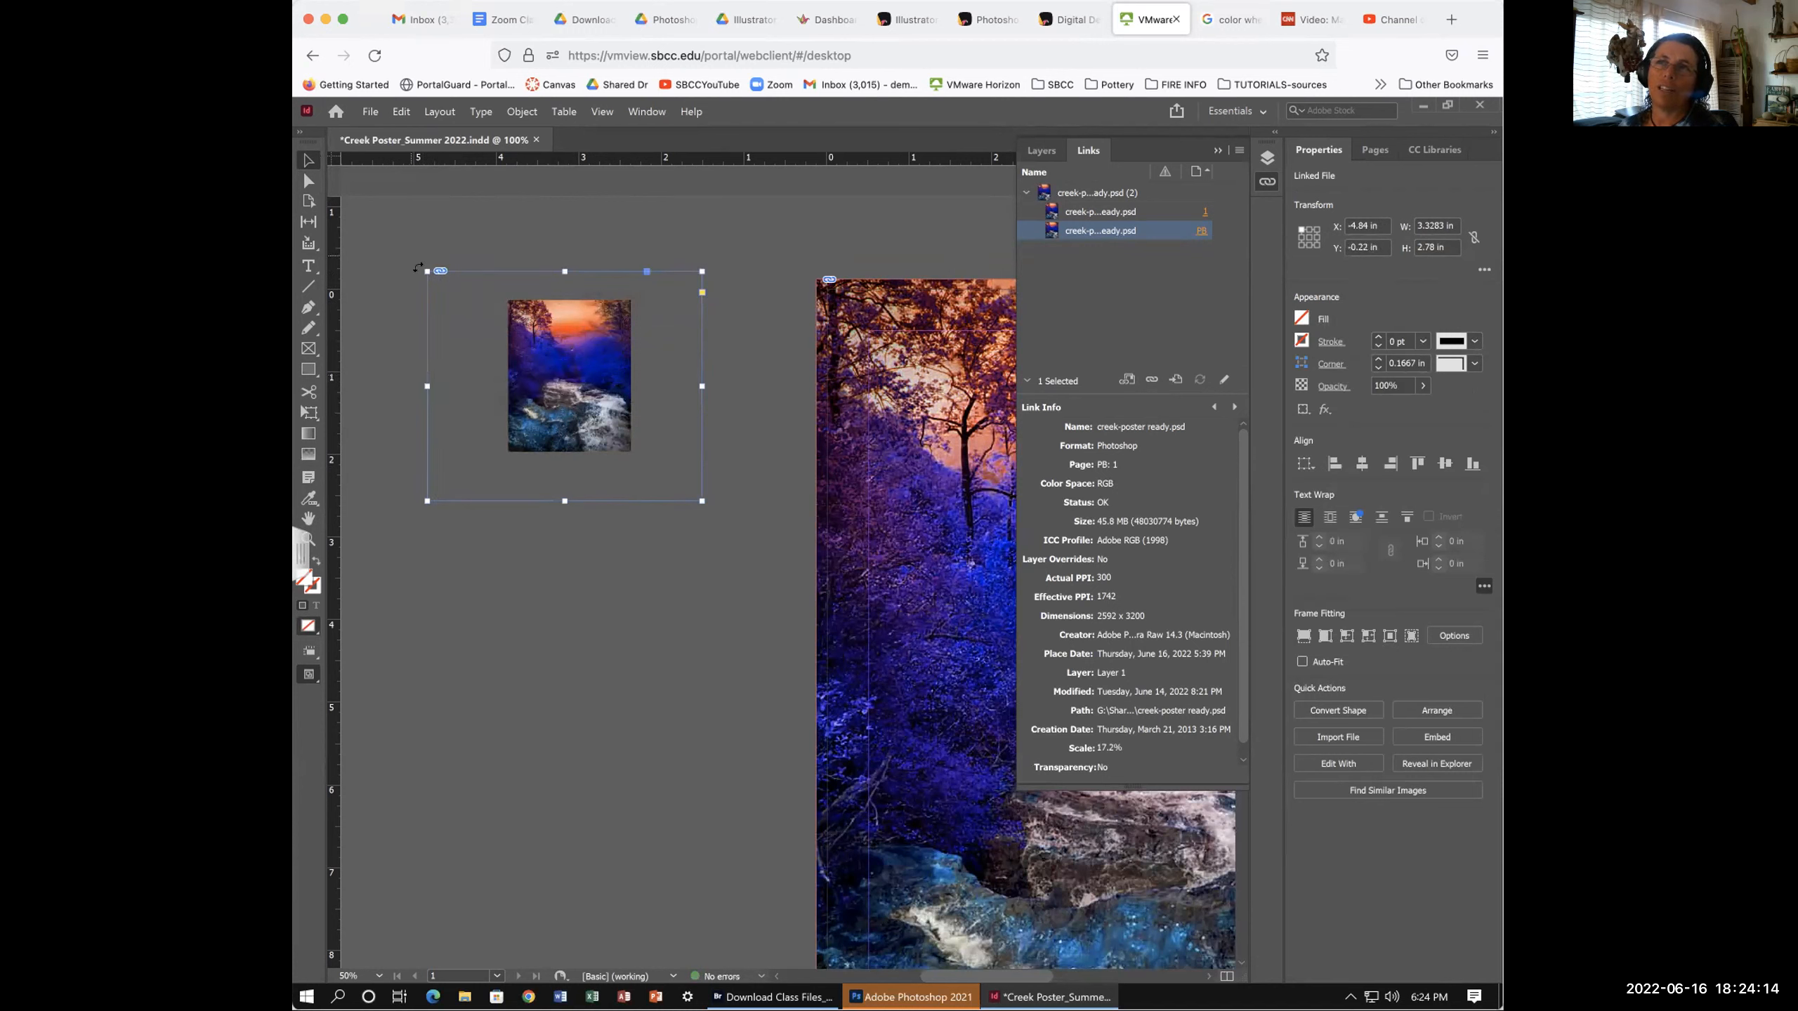
left_click_drag(426, 271, 463, 269)
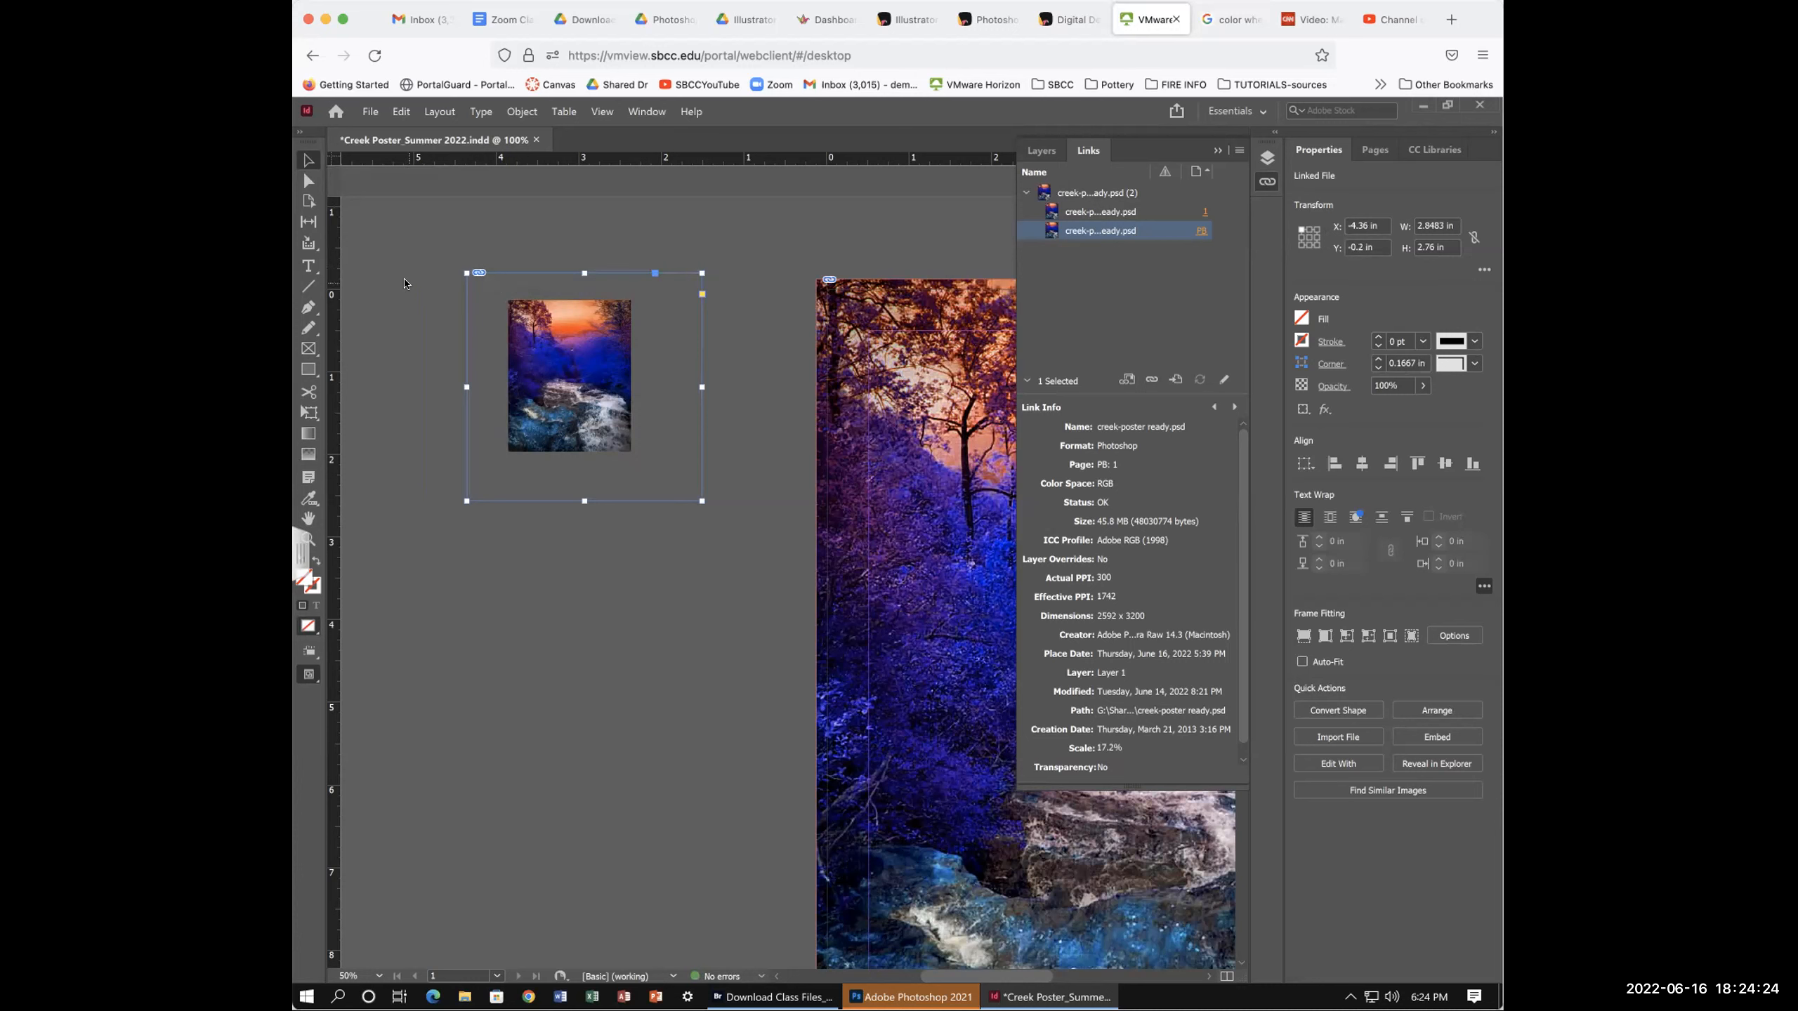
left_click(538, 271)
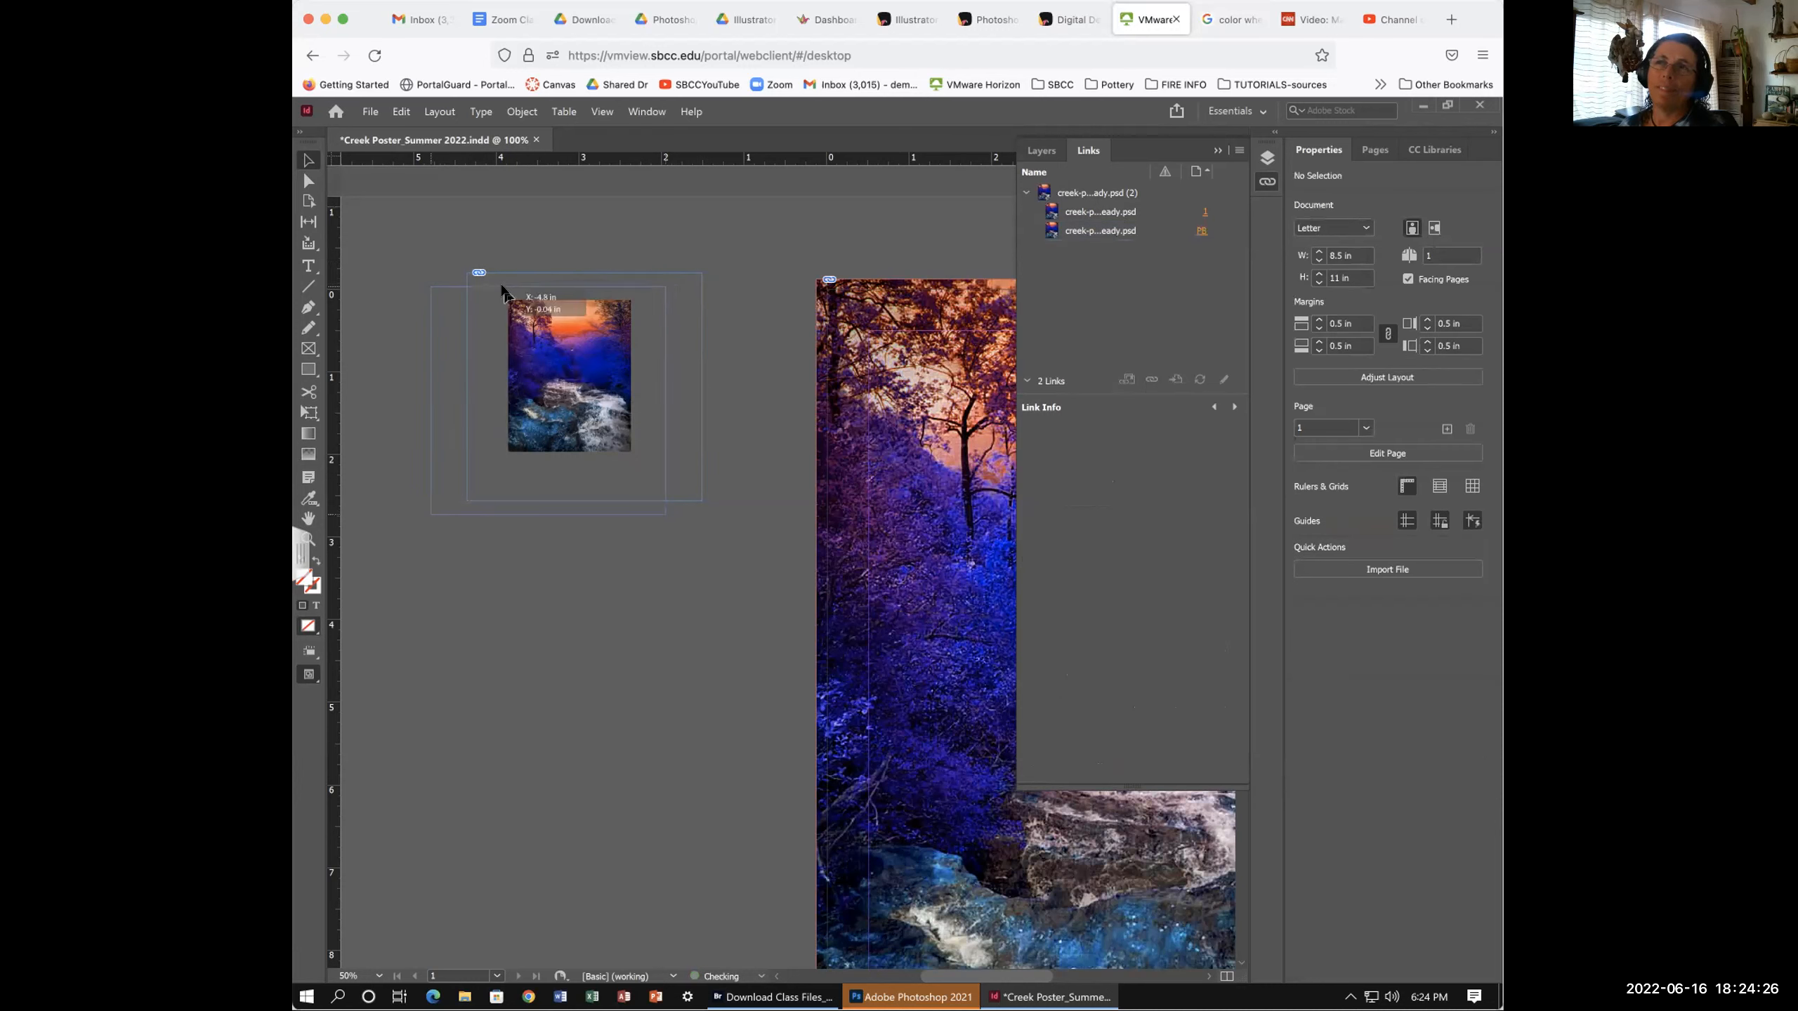
left_click_drag(537, 275, 500, 291)
left_click(711, 365)
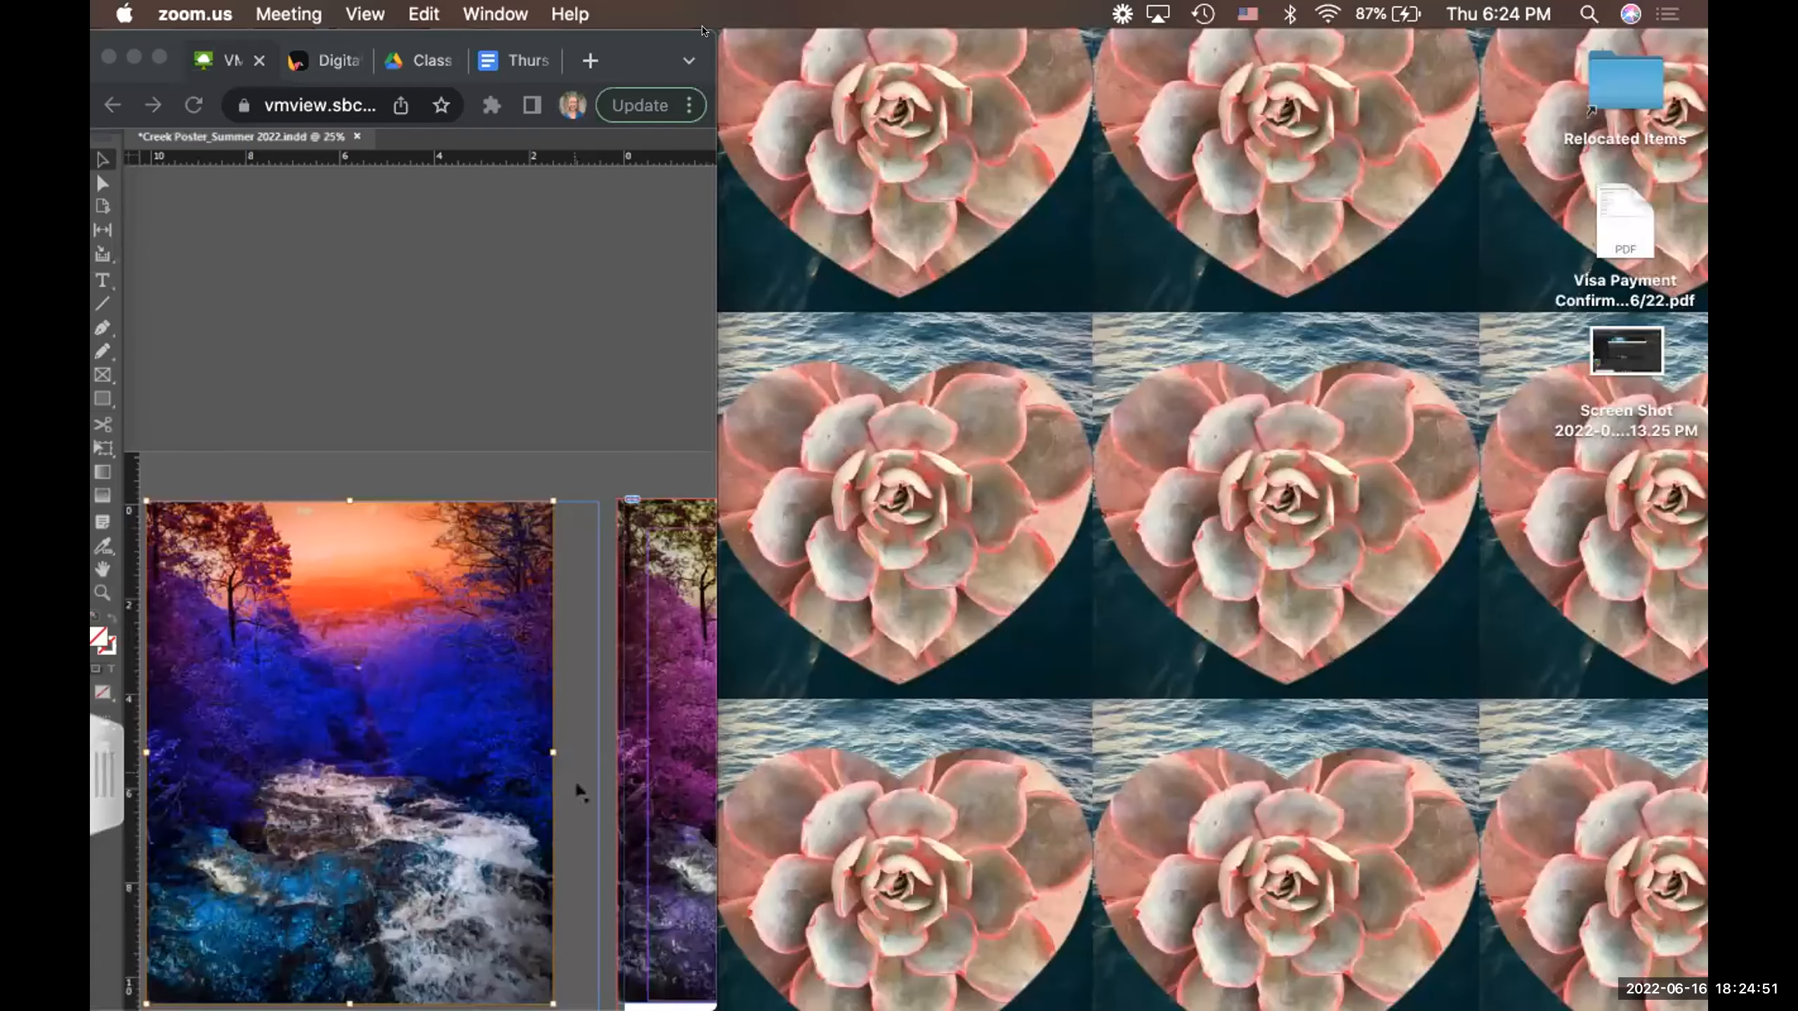
- Widen the browser window and shrink the creek photo from its top-left corner inside the frame
left_click(700, 26)
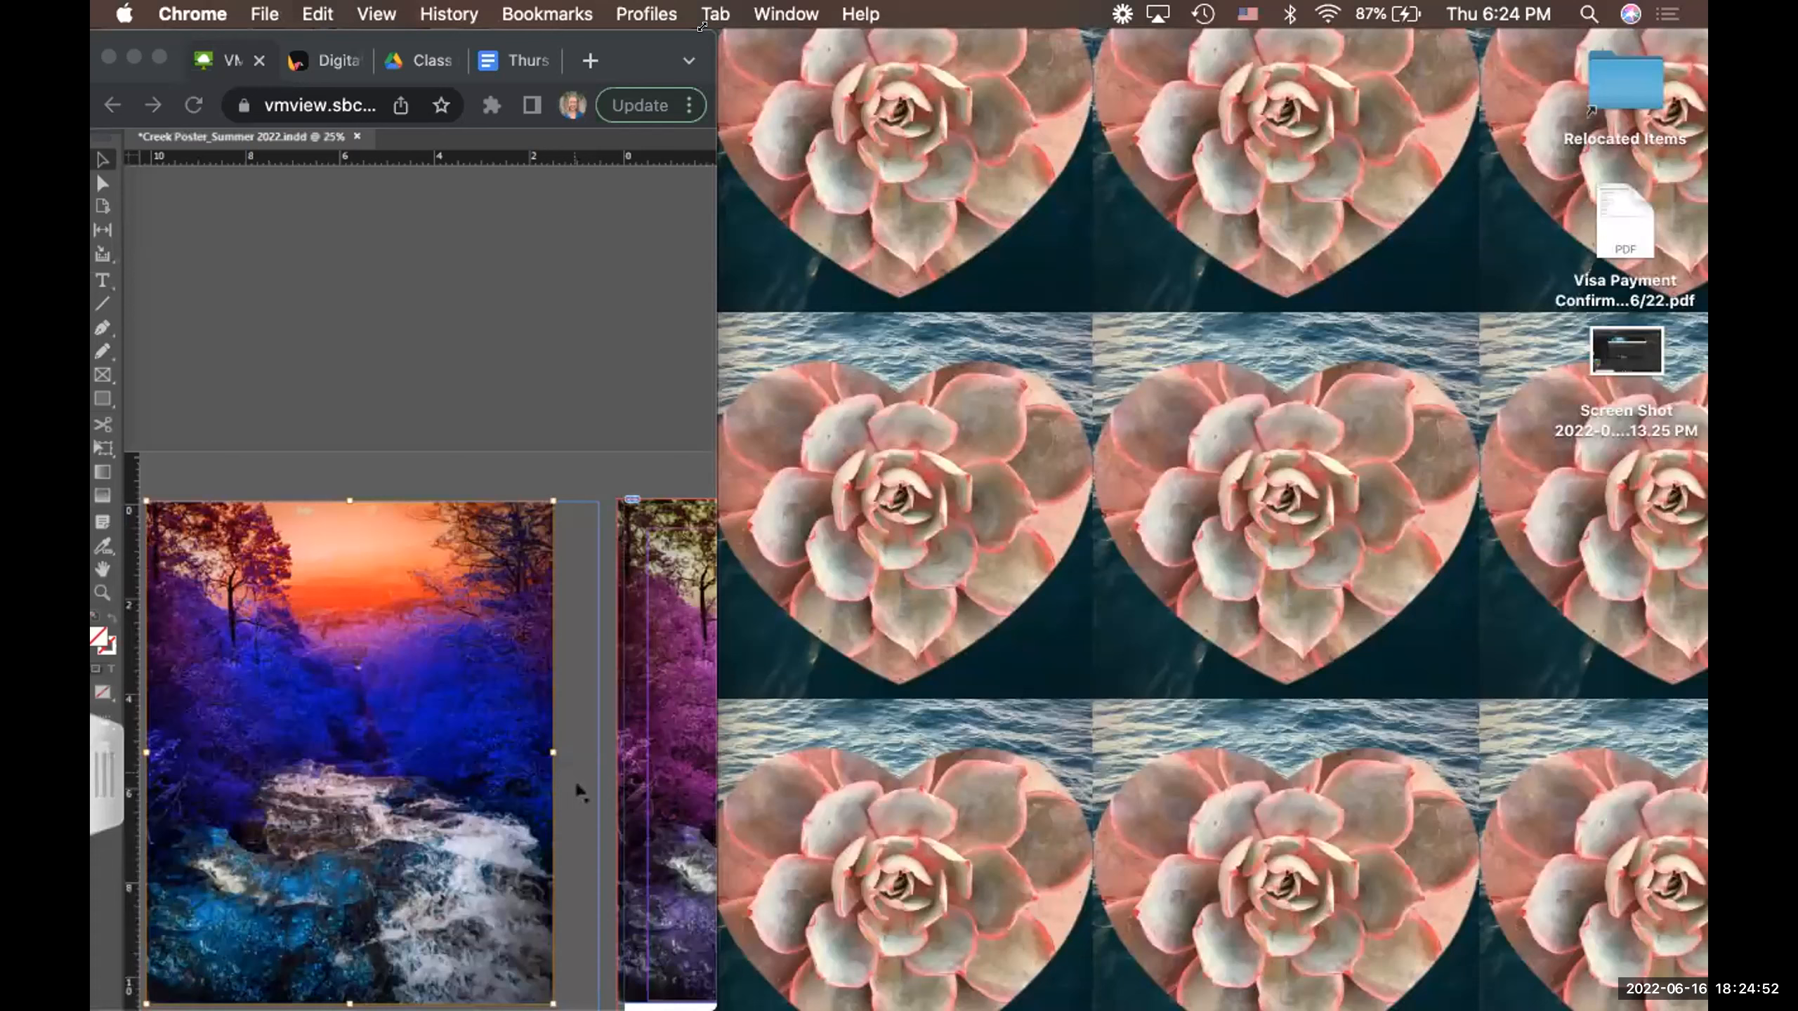
left_click_drag(701, 26, 1502, 8)
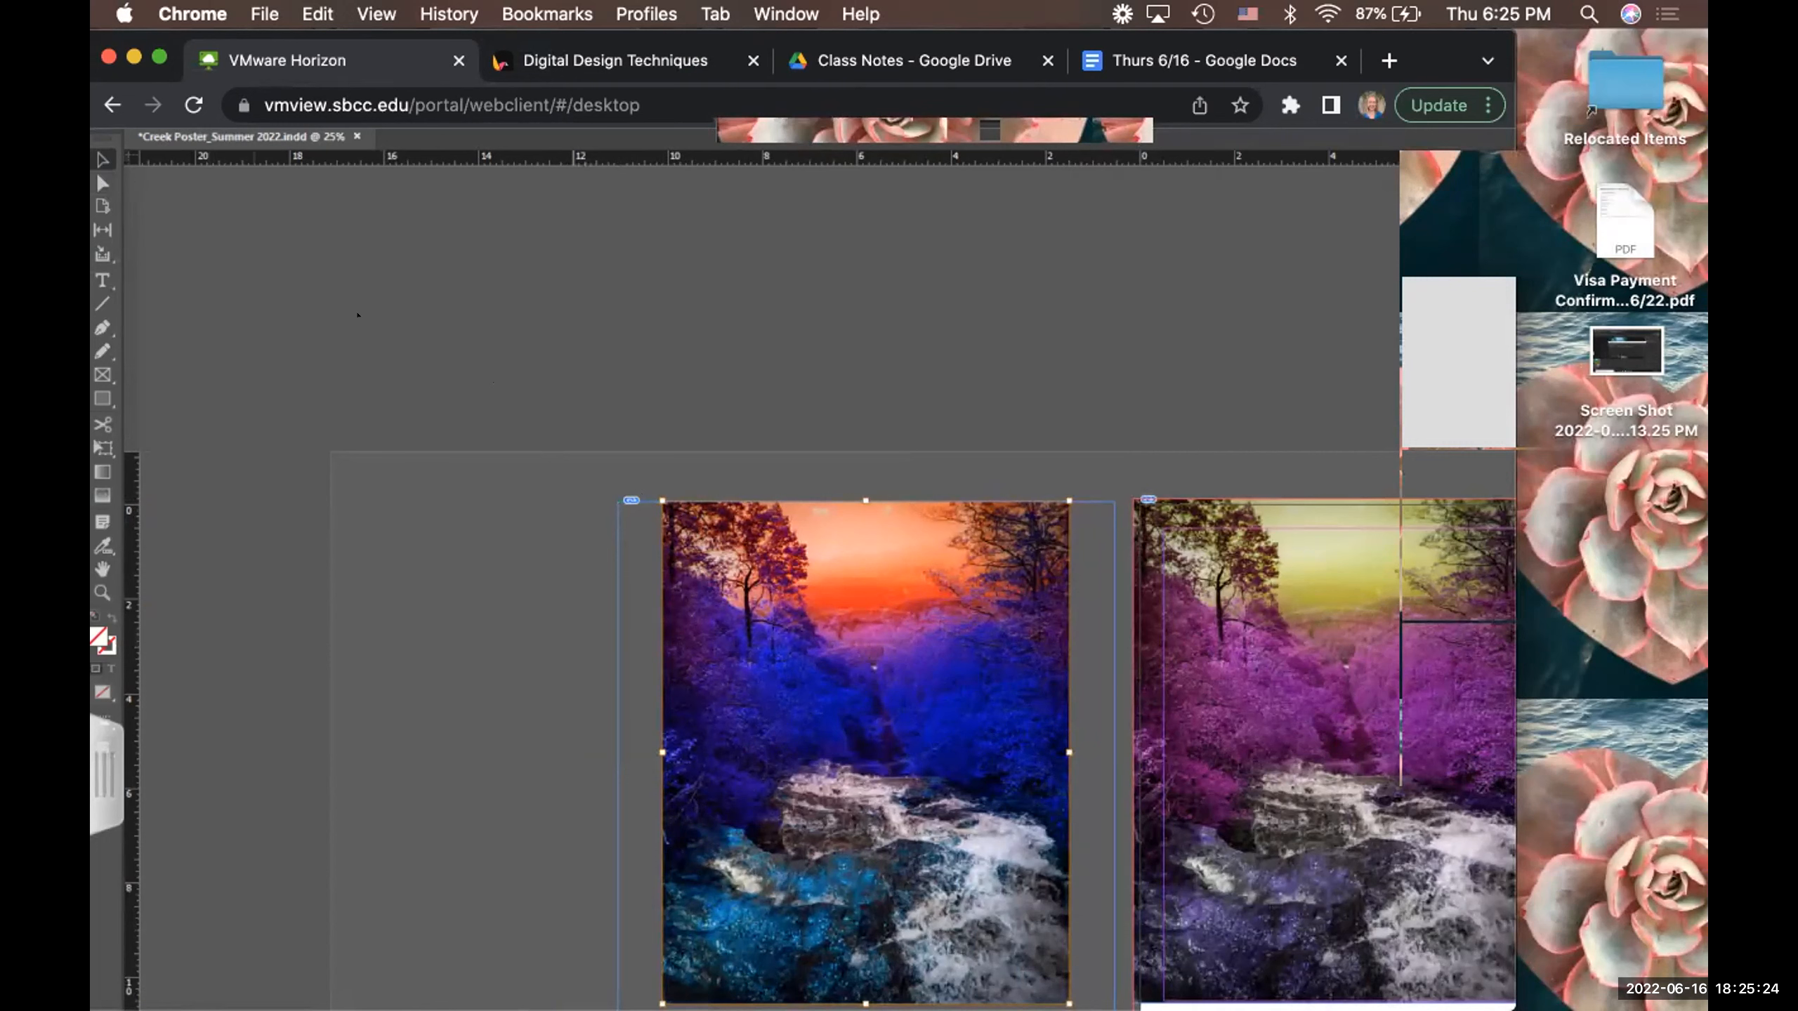
left_click(101, 181)
left_click_drag(659, 496, 746, 598)
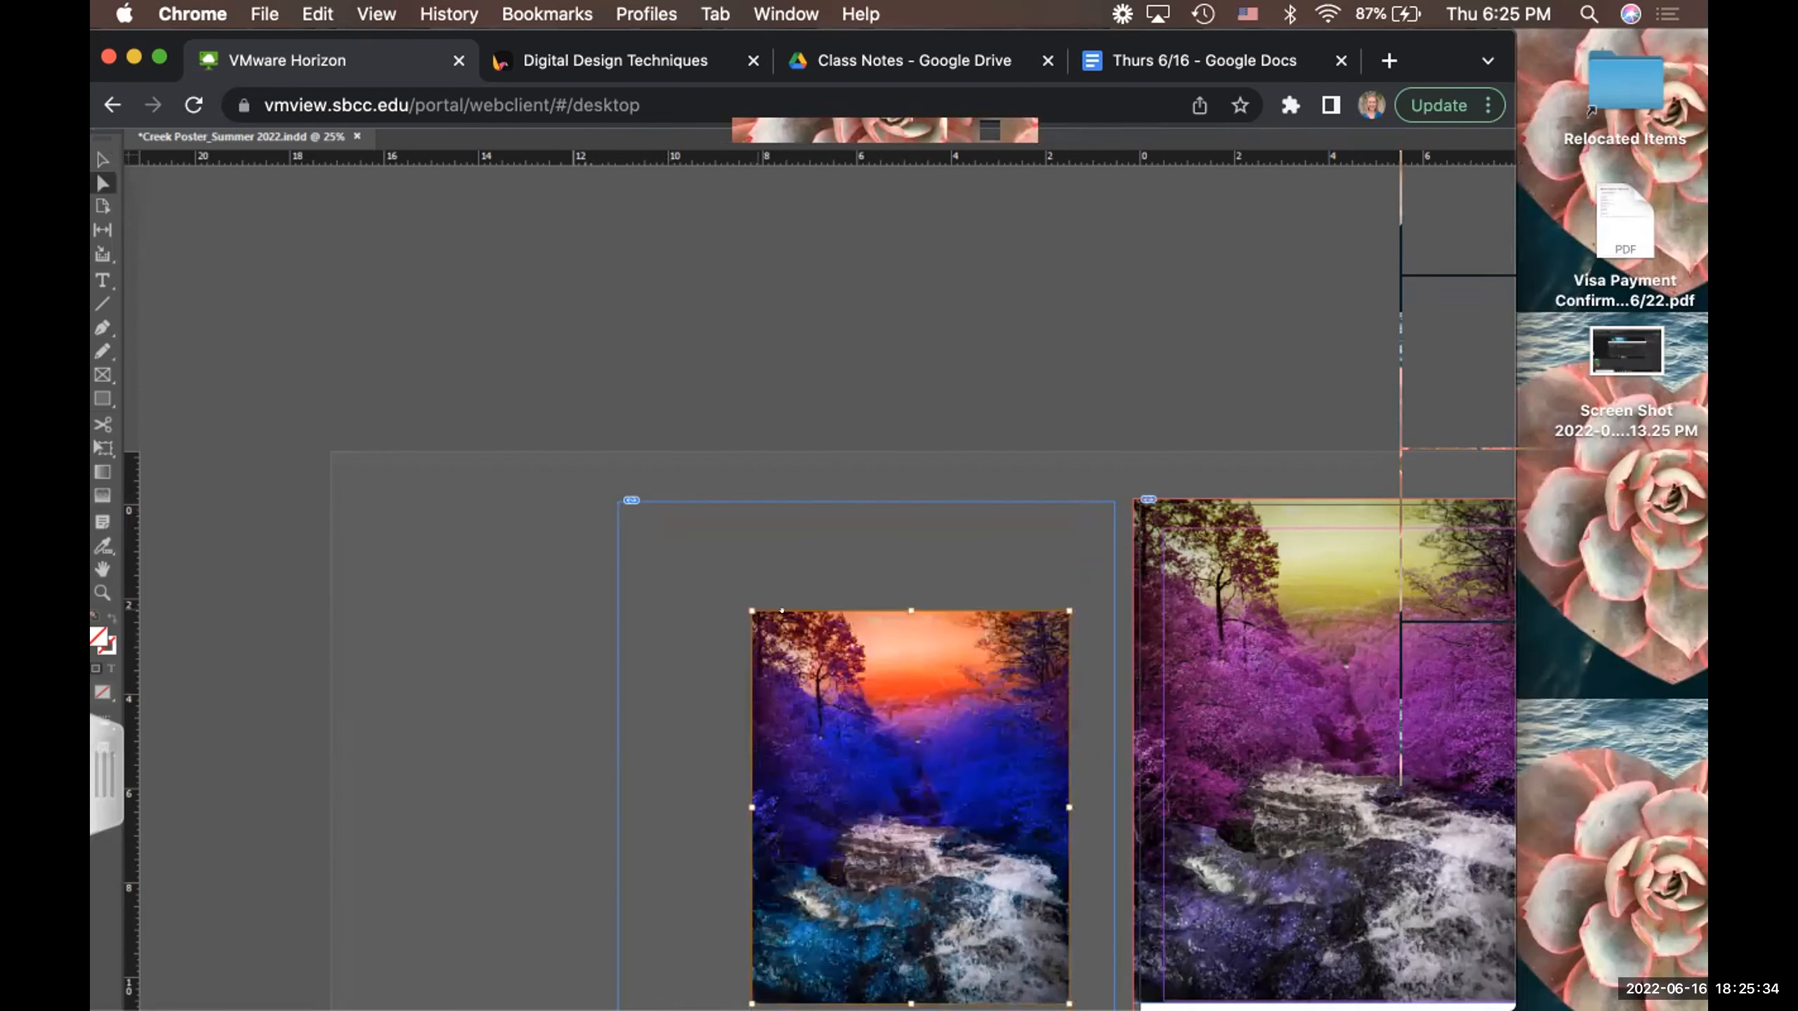
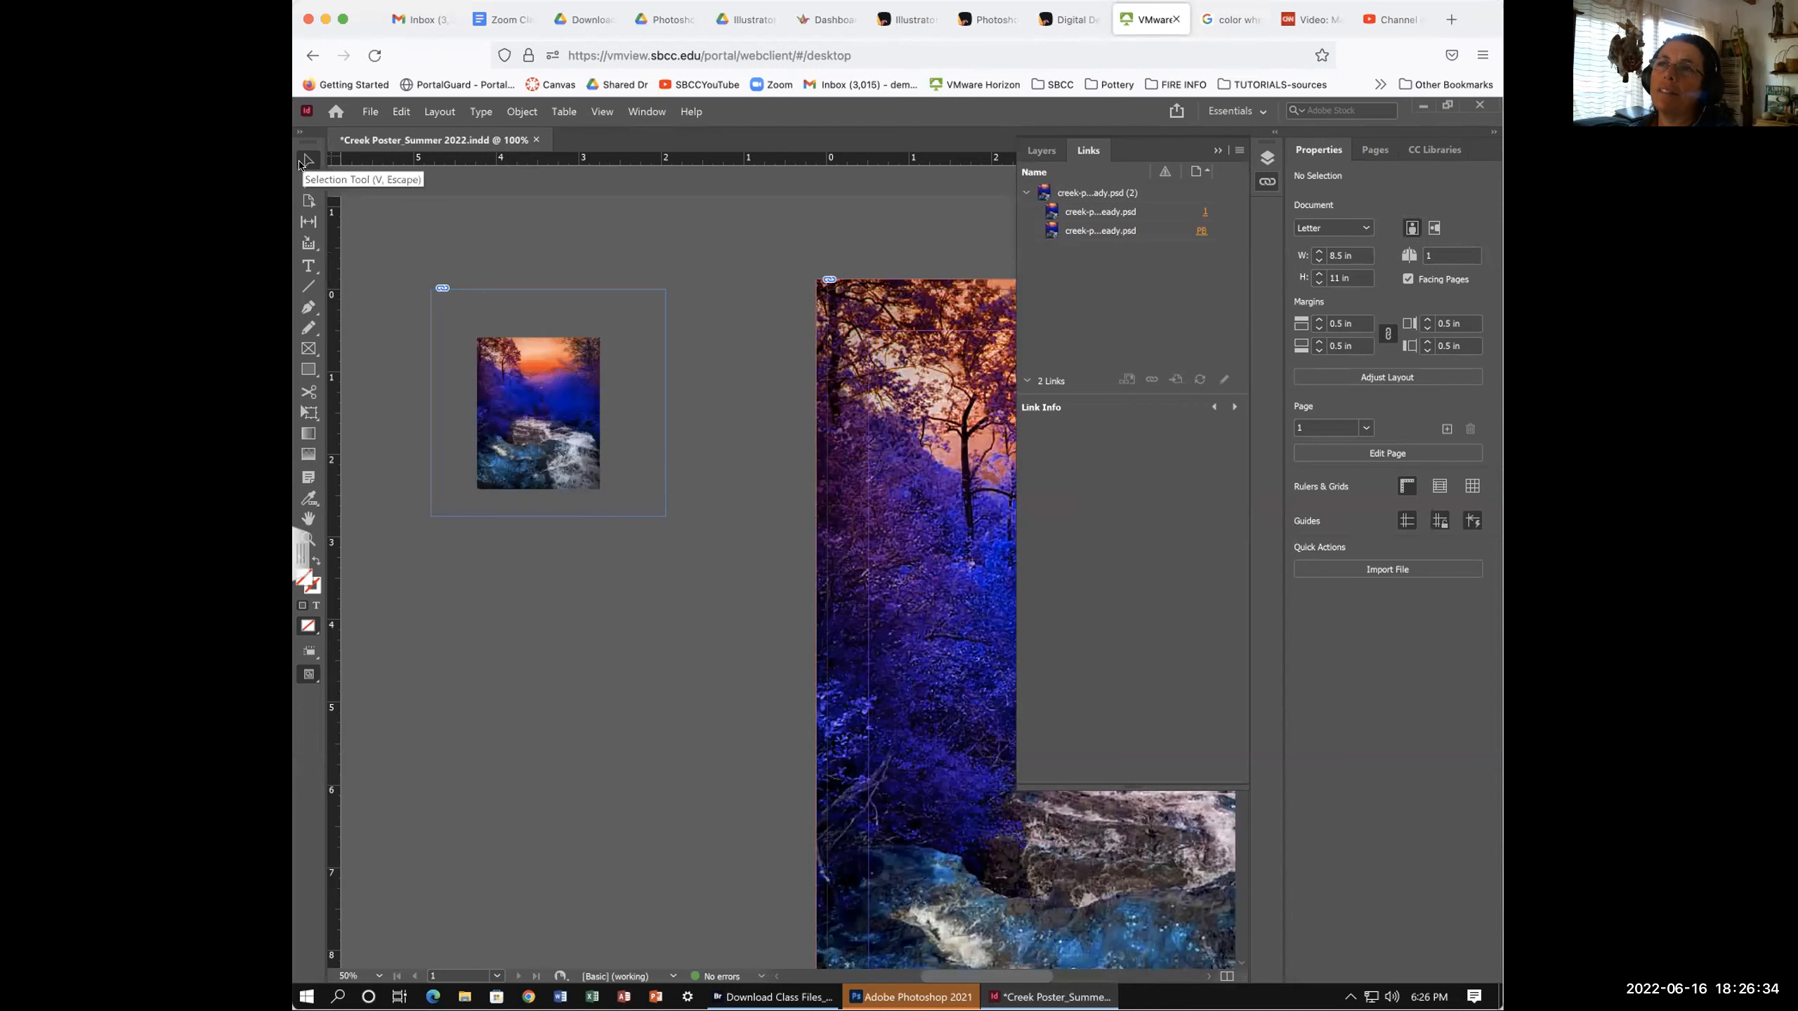
- Move the small pasteboard copy left and down, and shift the photo within its frame
left_click(309, 162)
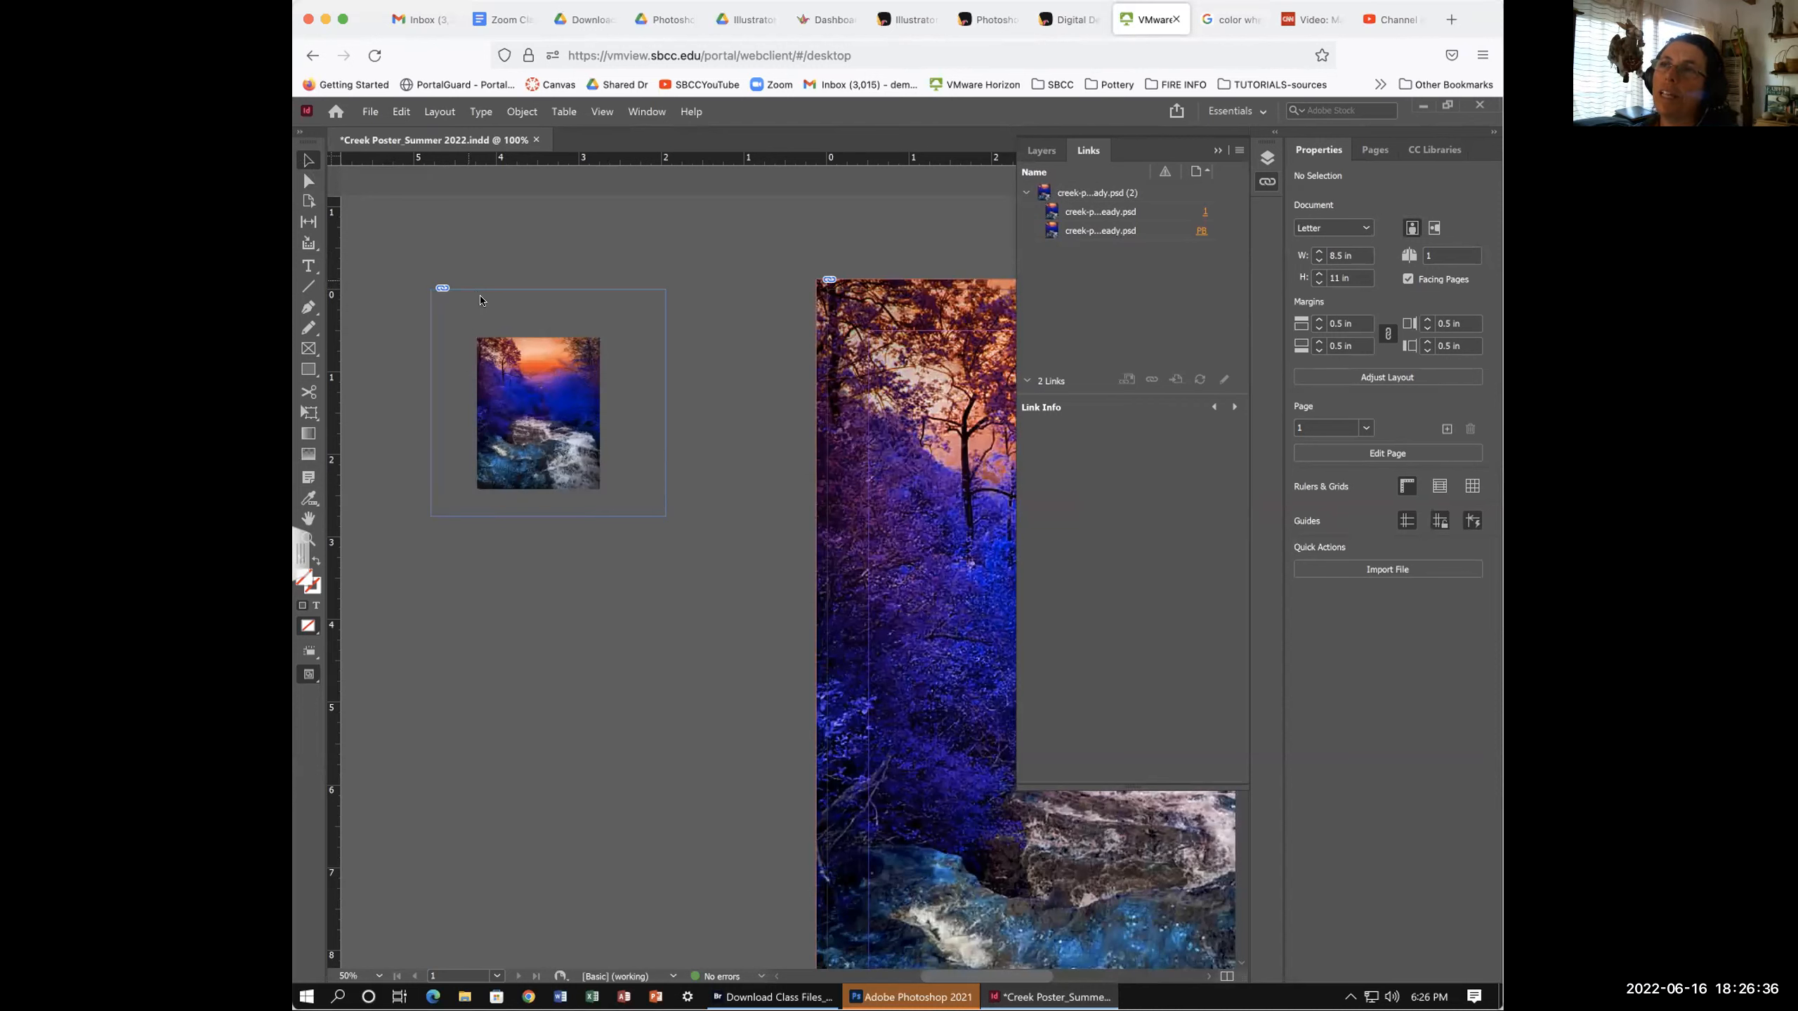
left_click_drag(491, 289, 550, 287)
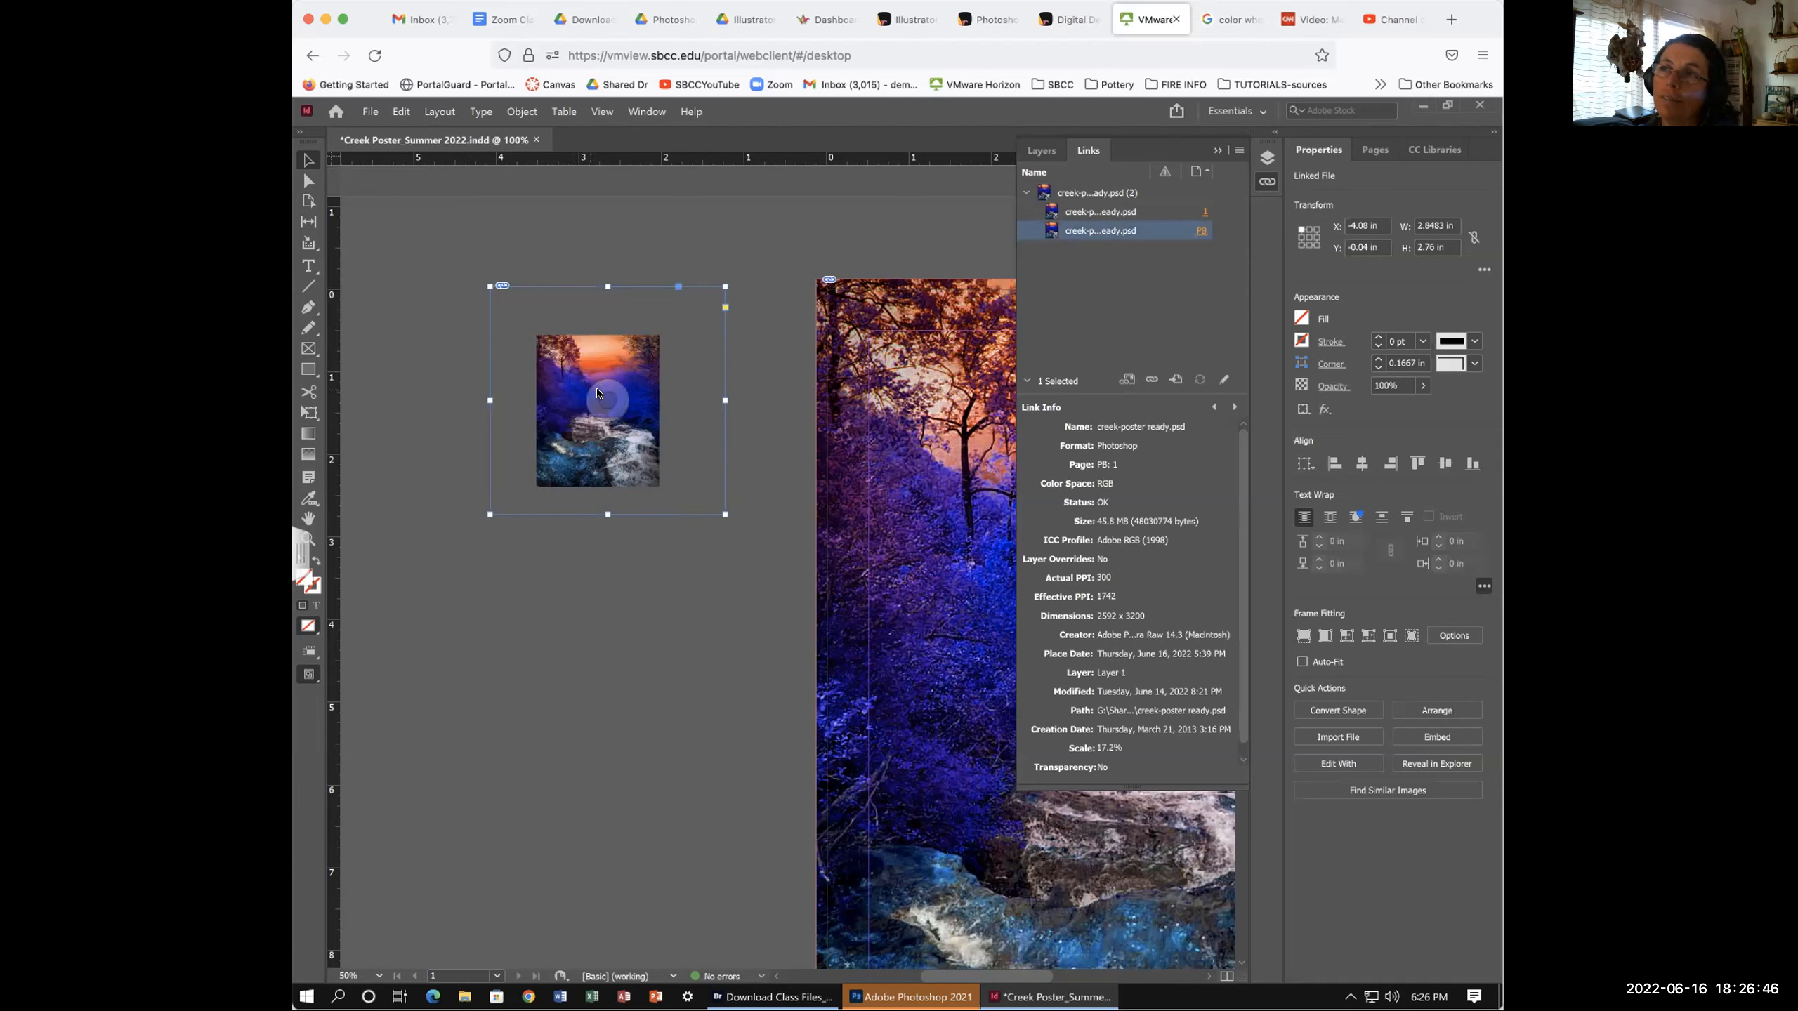
left_click_drag(601, 361, 536, 409)
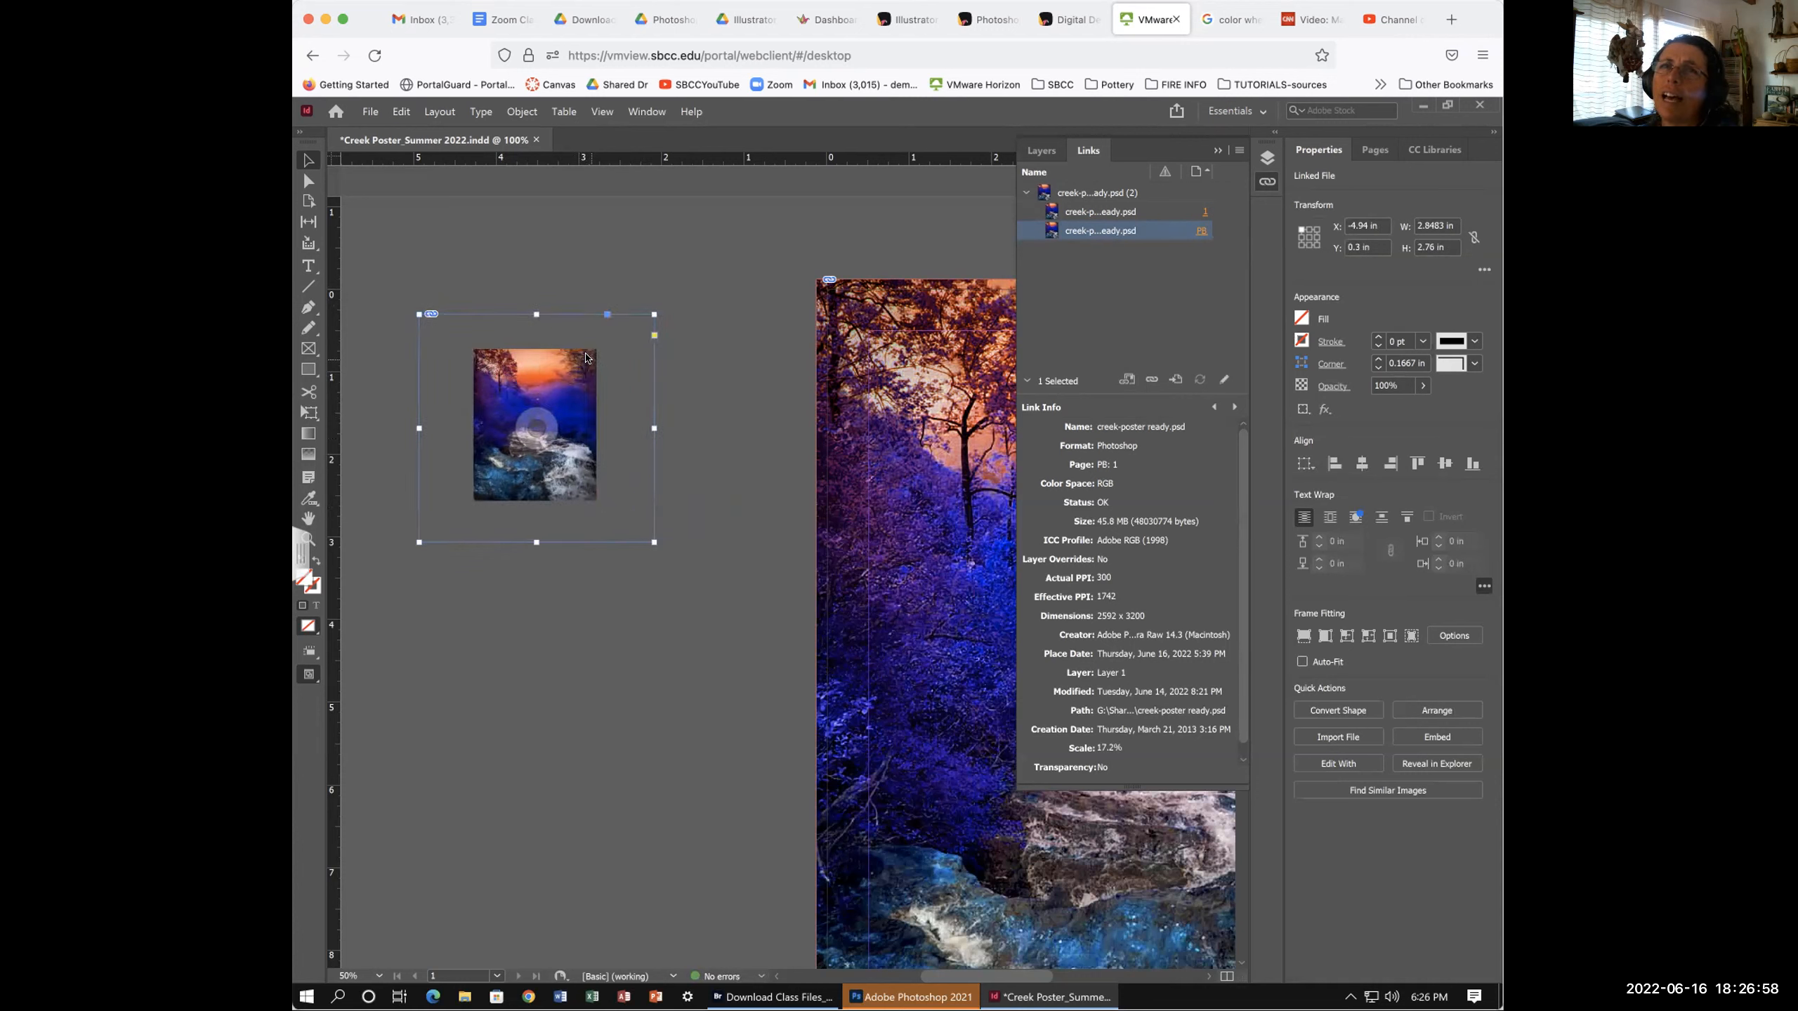
mouse_move(536, 427)
left_mouse_down()
mouse_move(565, 429)
mouse_move(501, 419)
left_mouse_up()
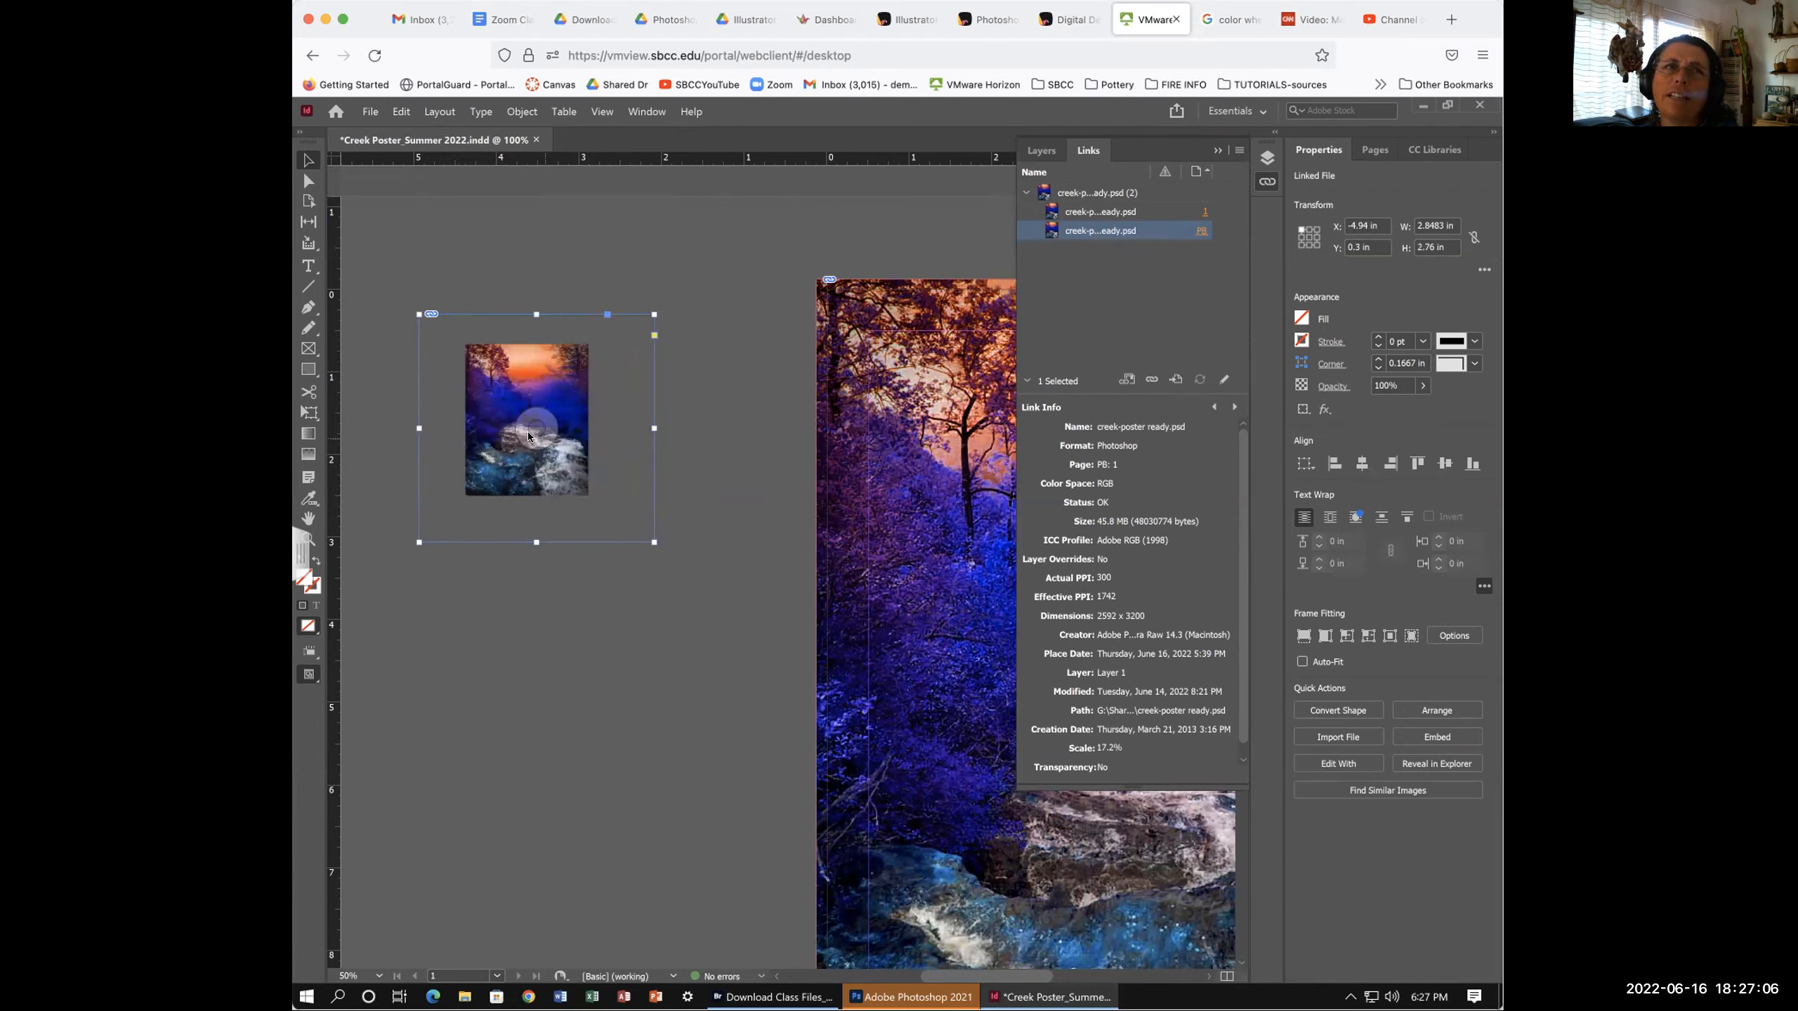
mouse_move(532, 425)
left_mouse_down()
mouse_move(504, 400)
mouse_move(564, 470)
mouse_move(510, 443)
left_mouse_up()
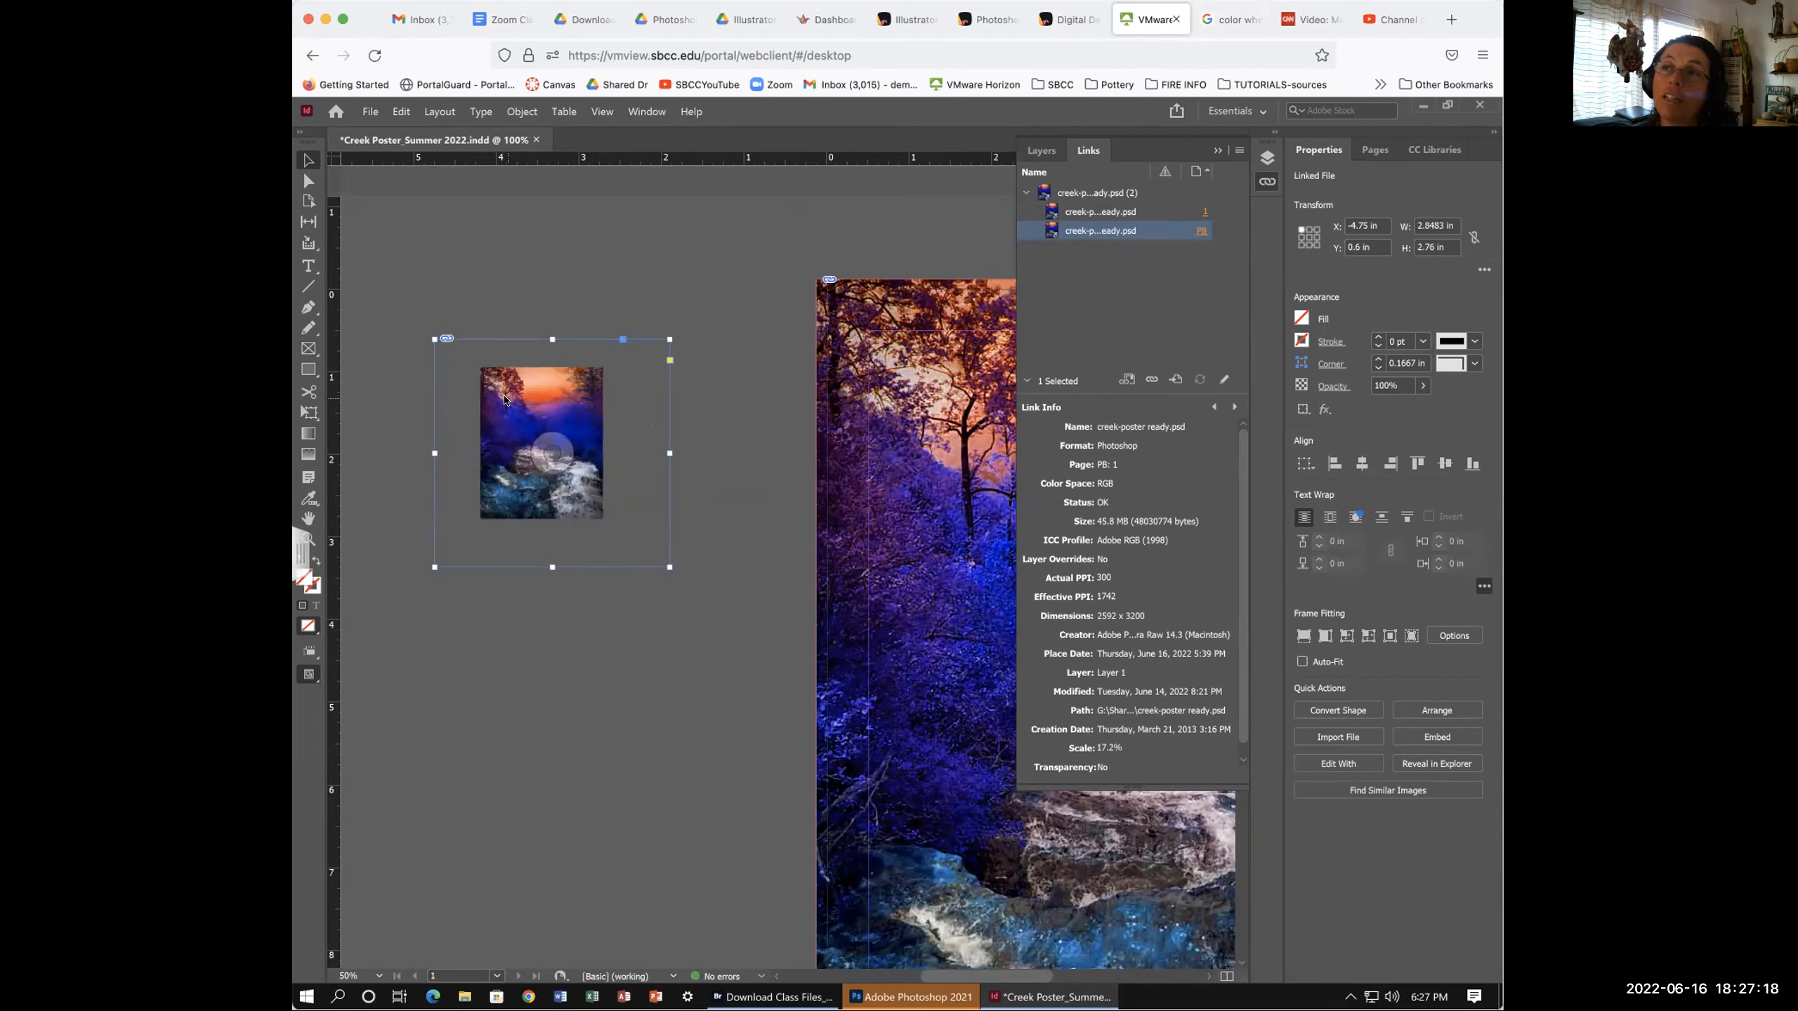
- Enlarge the photo proportionally inside the small frame, undoing an accidental frame resize and rotation
left_click(552, 452)
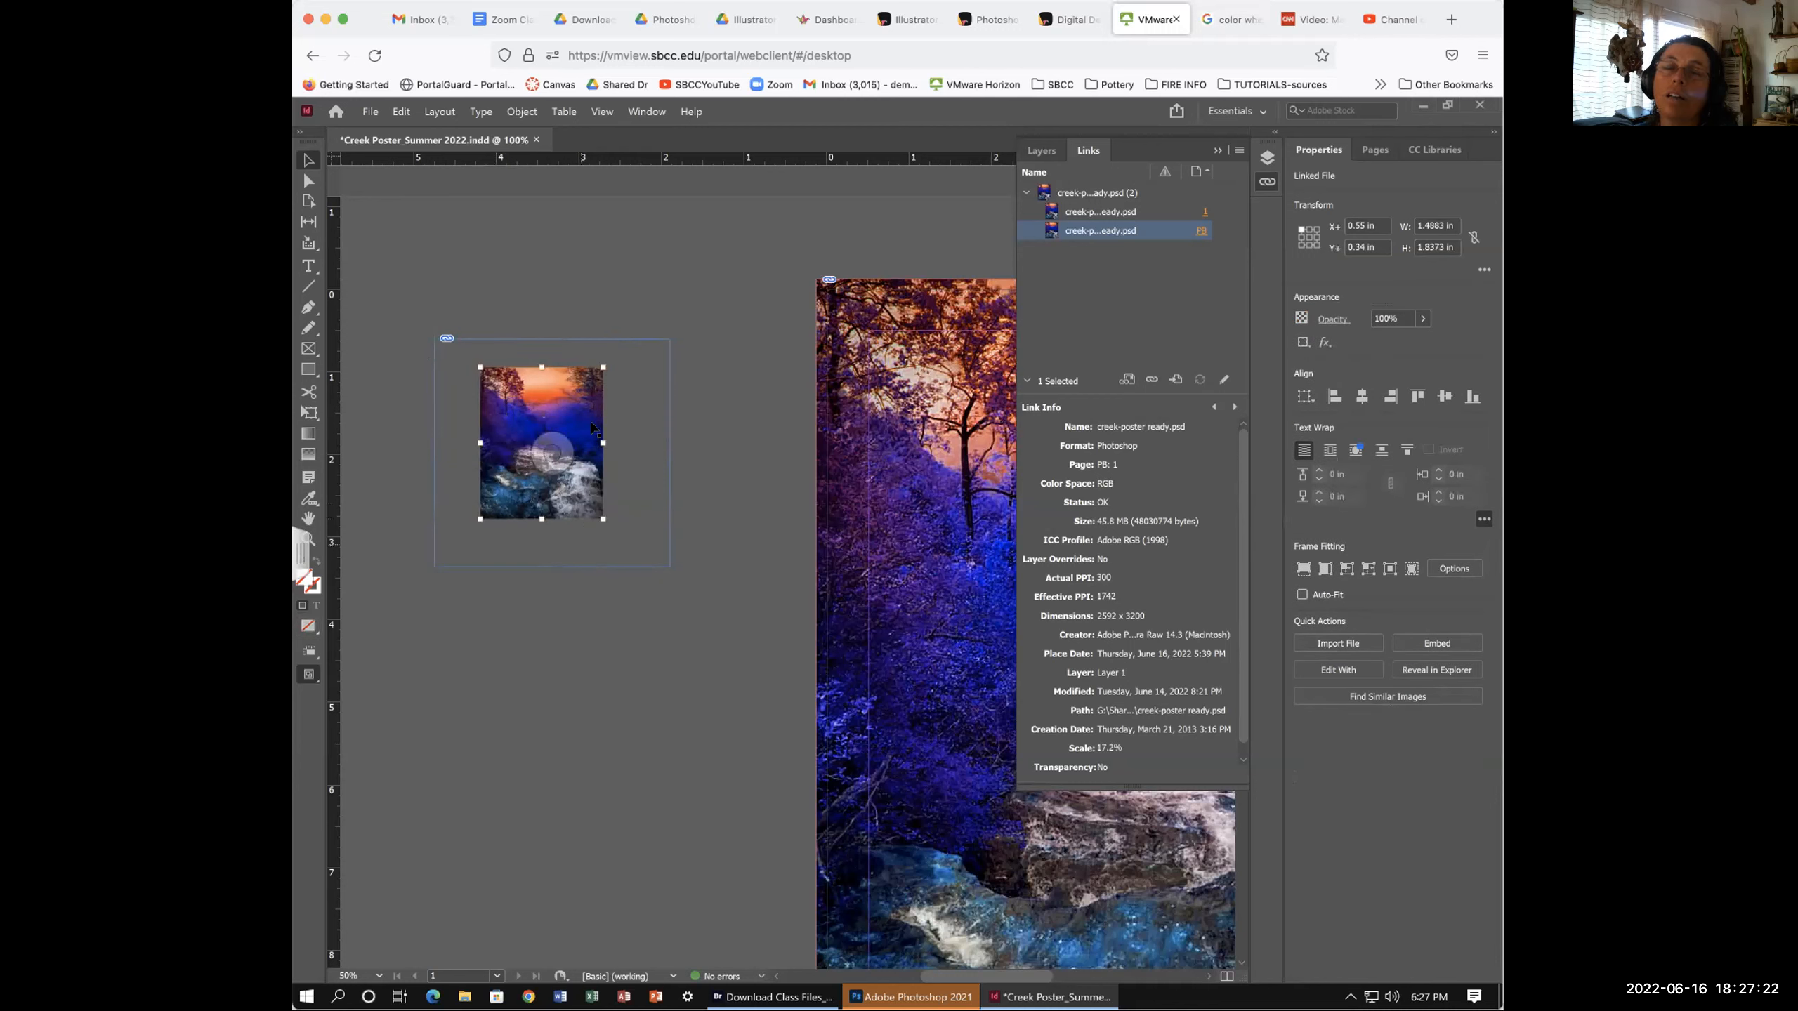
left_click(597, 510)
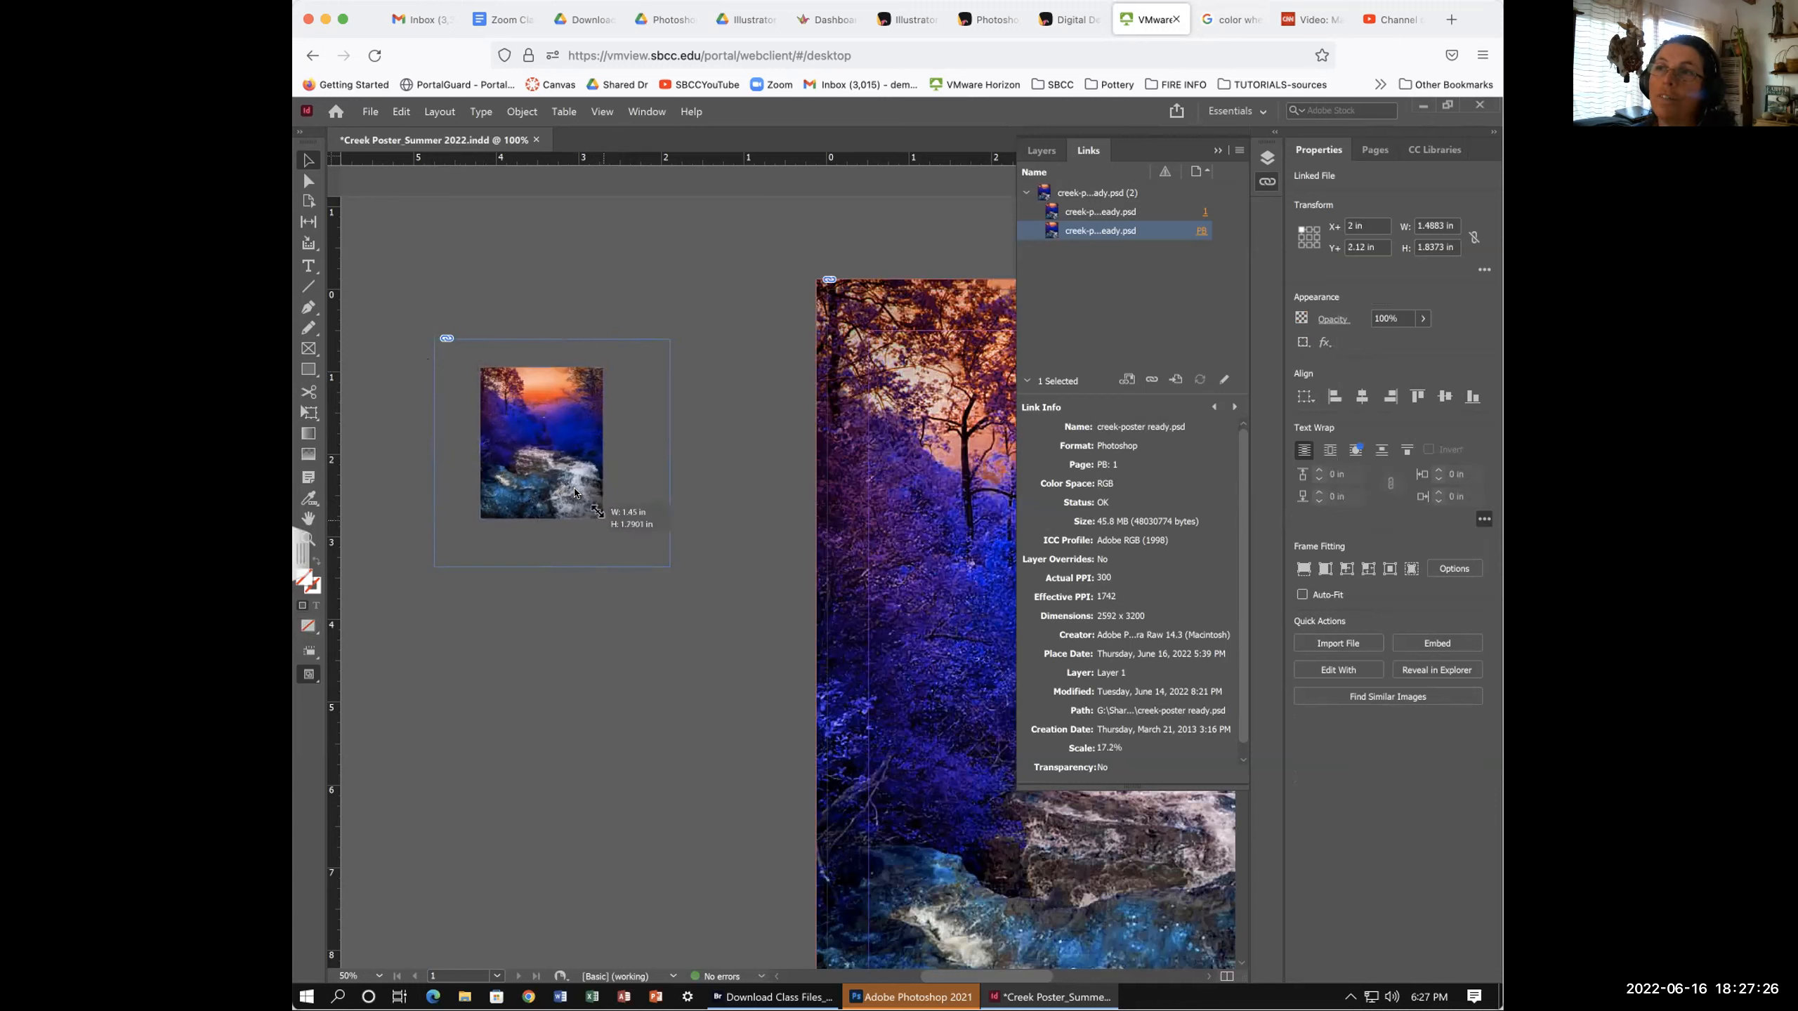
left_click_drag(573, 487, 640, 535)
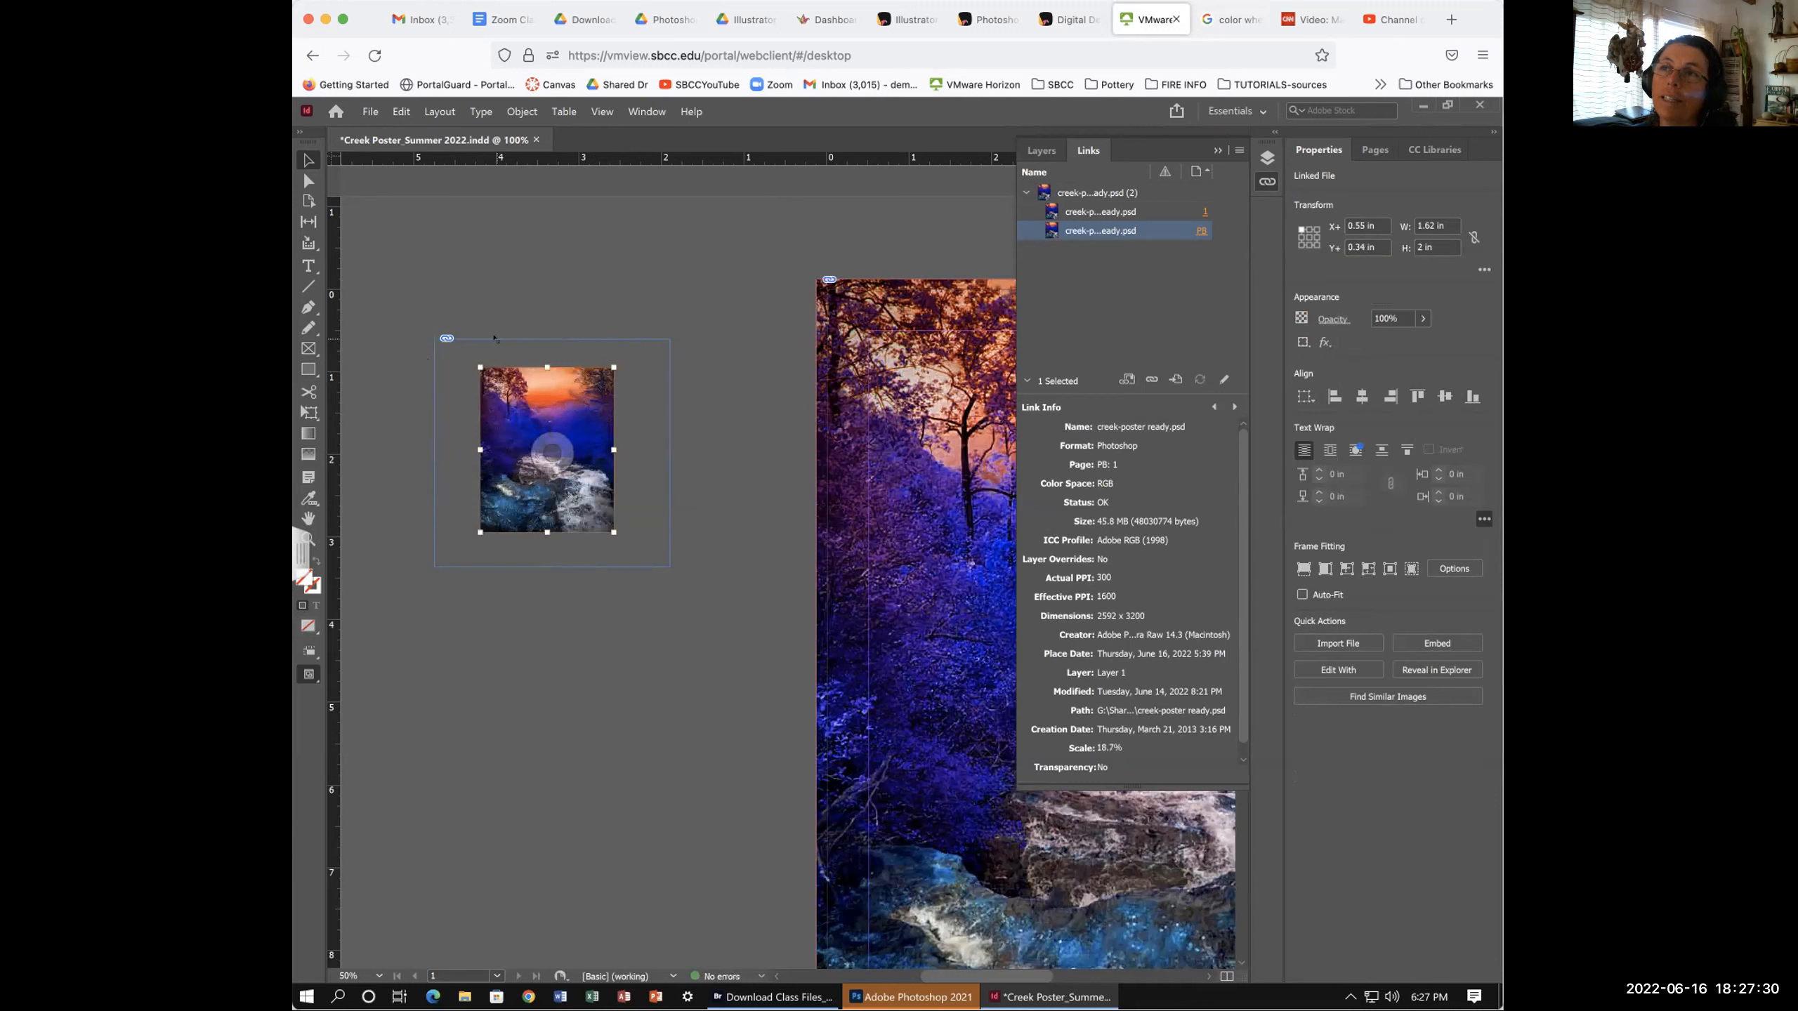
left_click(493, 338)
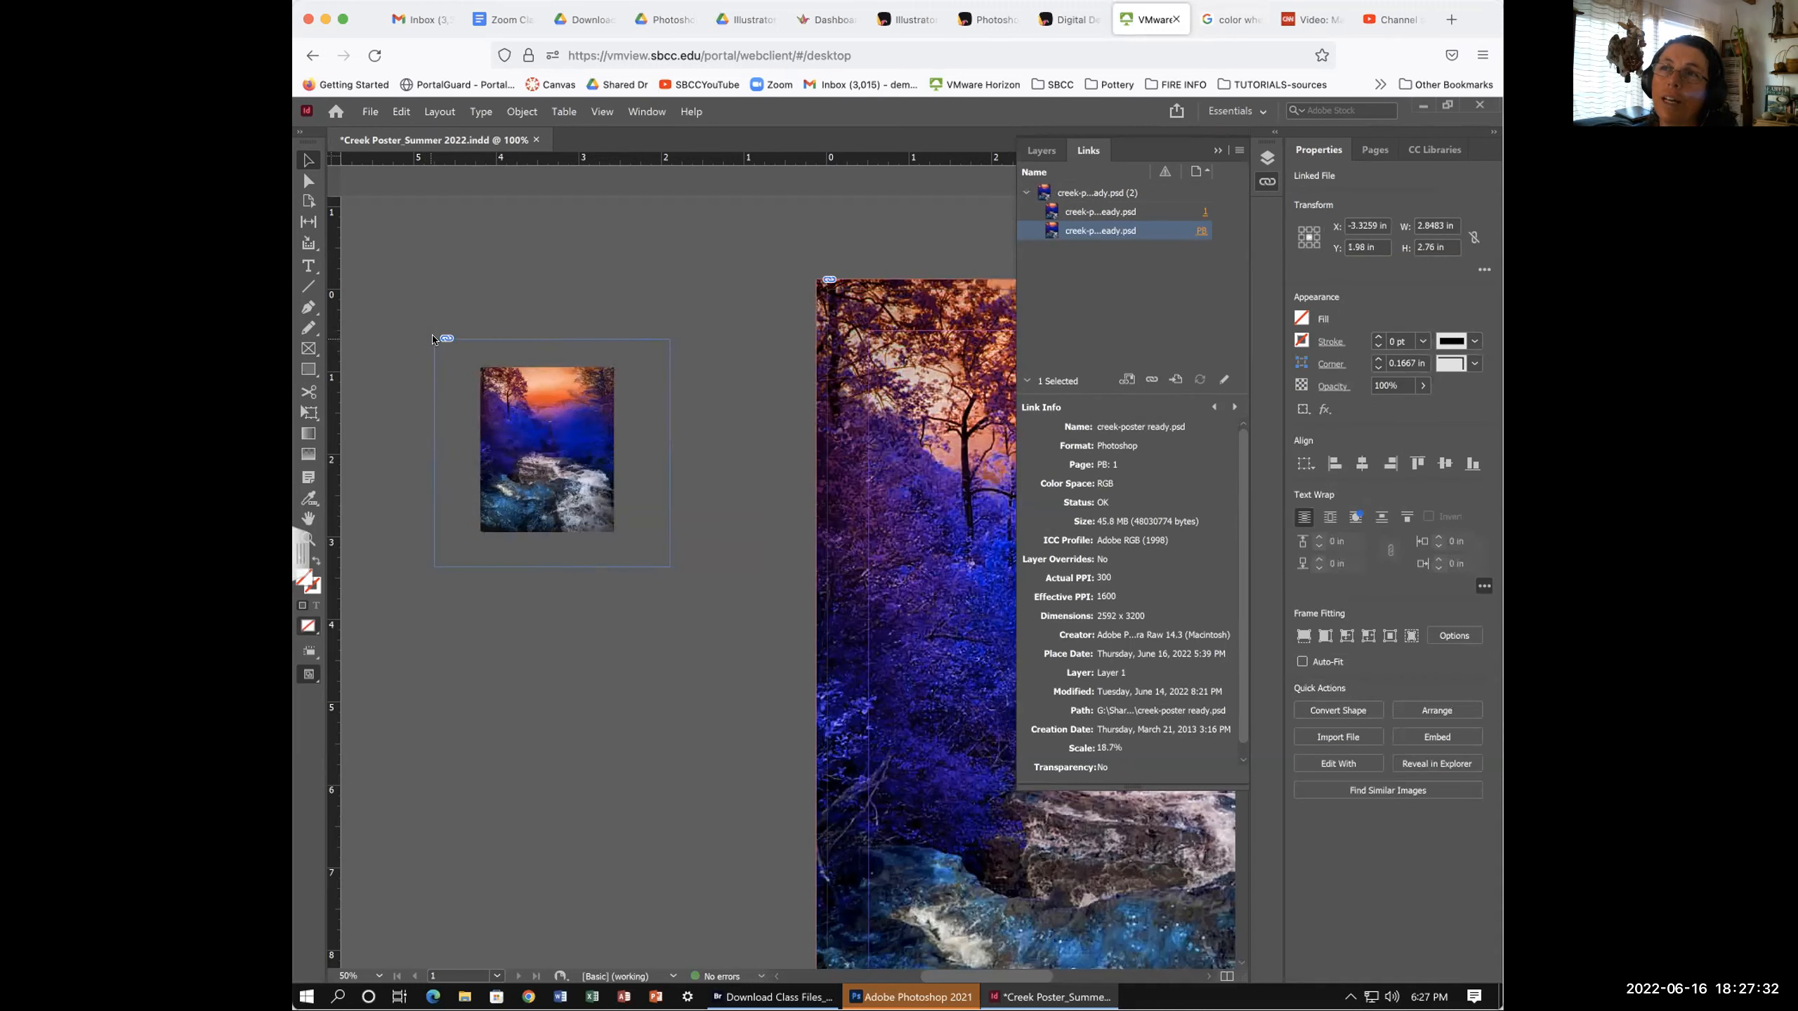
left_click_drag(434, 339, 399, 313)
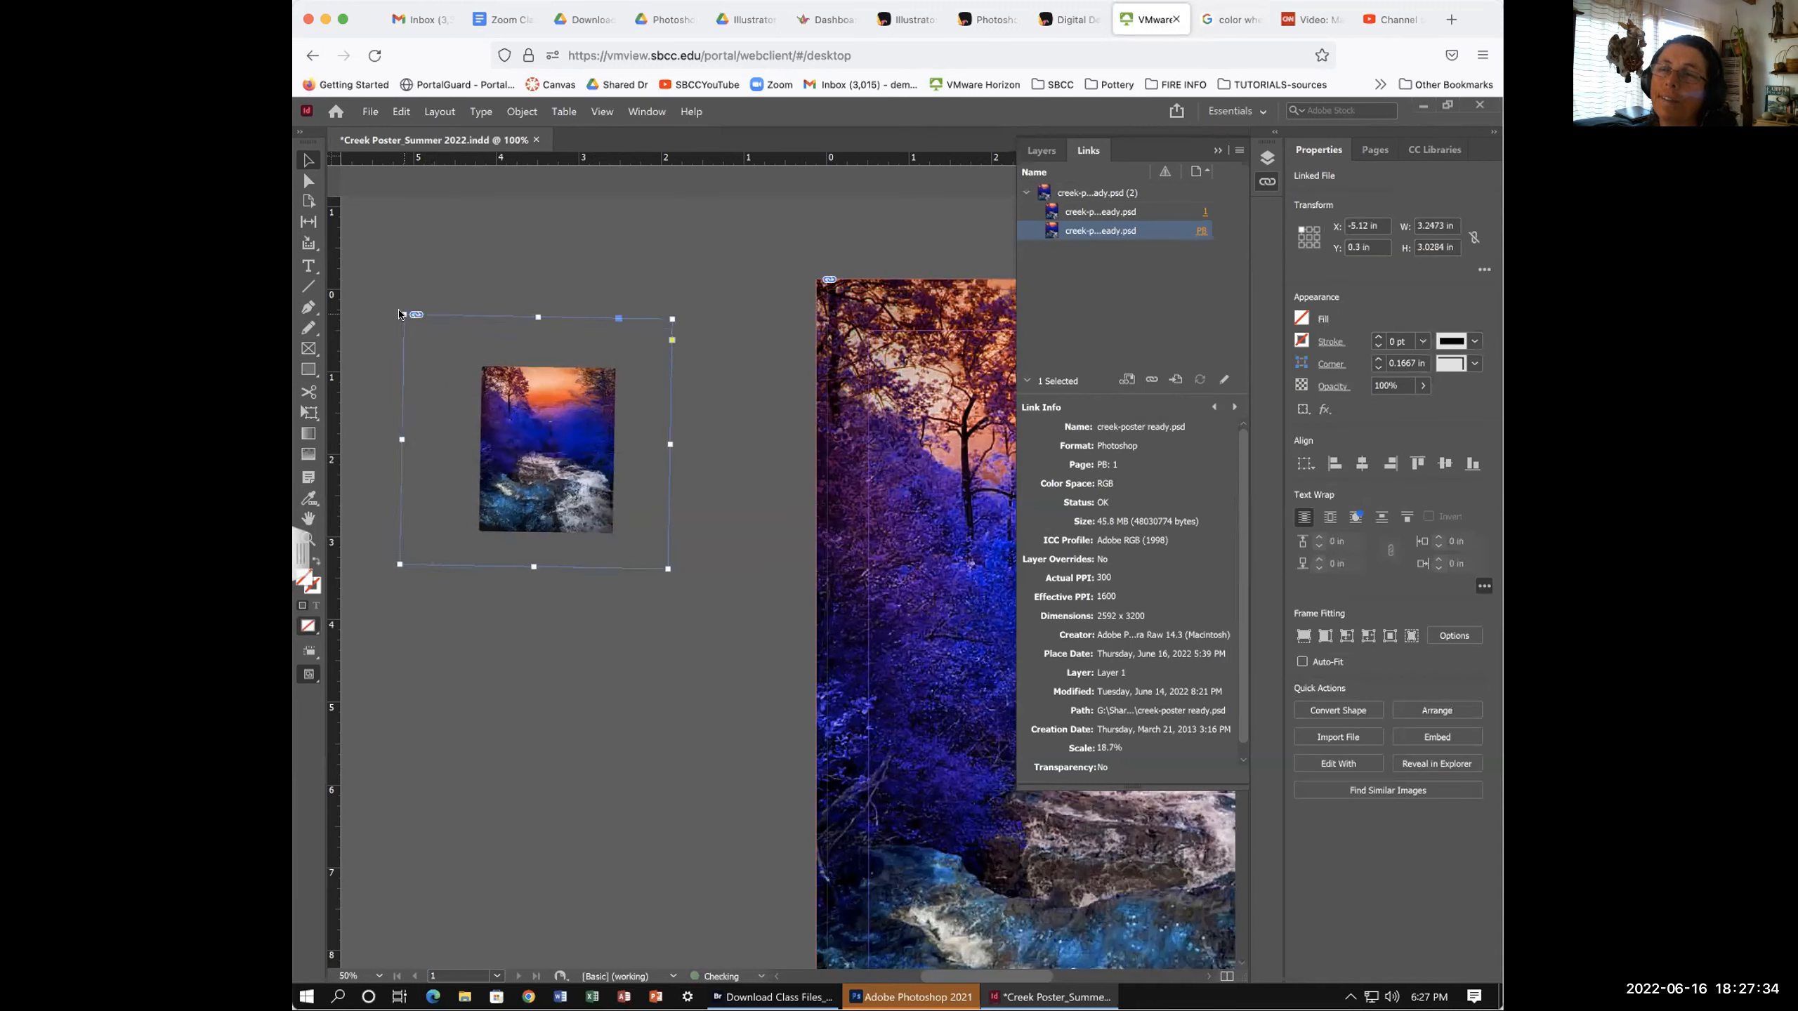
key("ctrl+z")
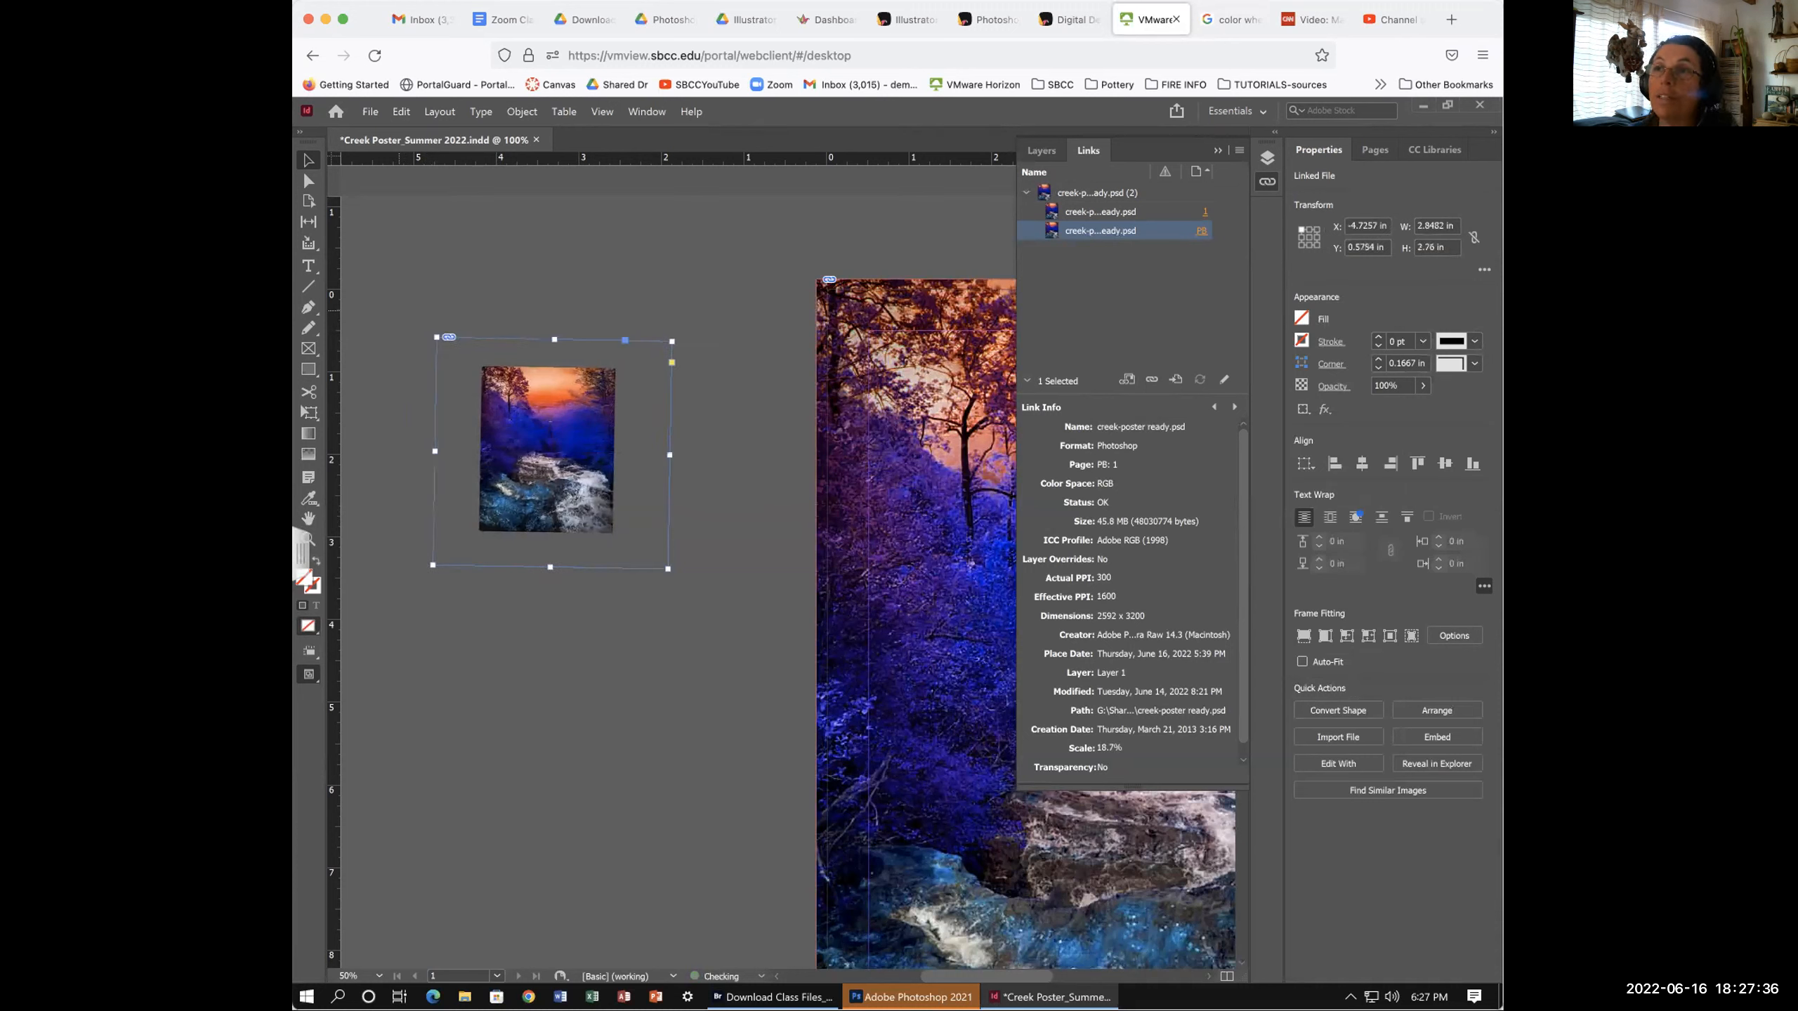
key("ctrl+z")
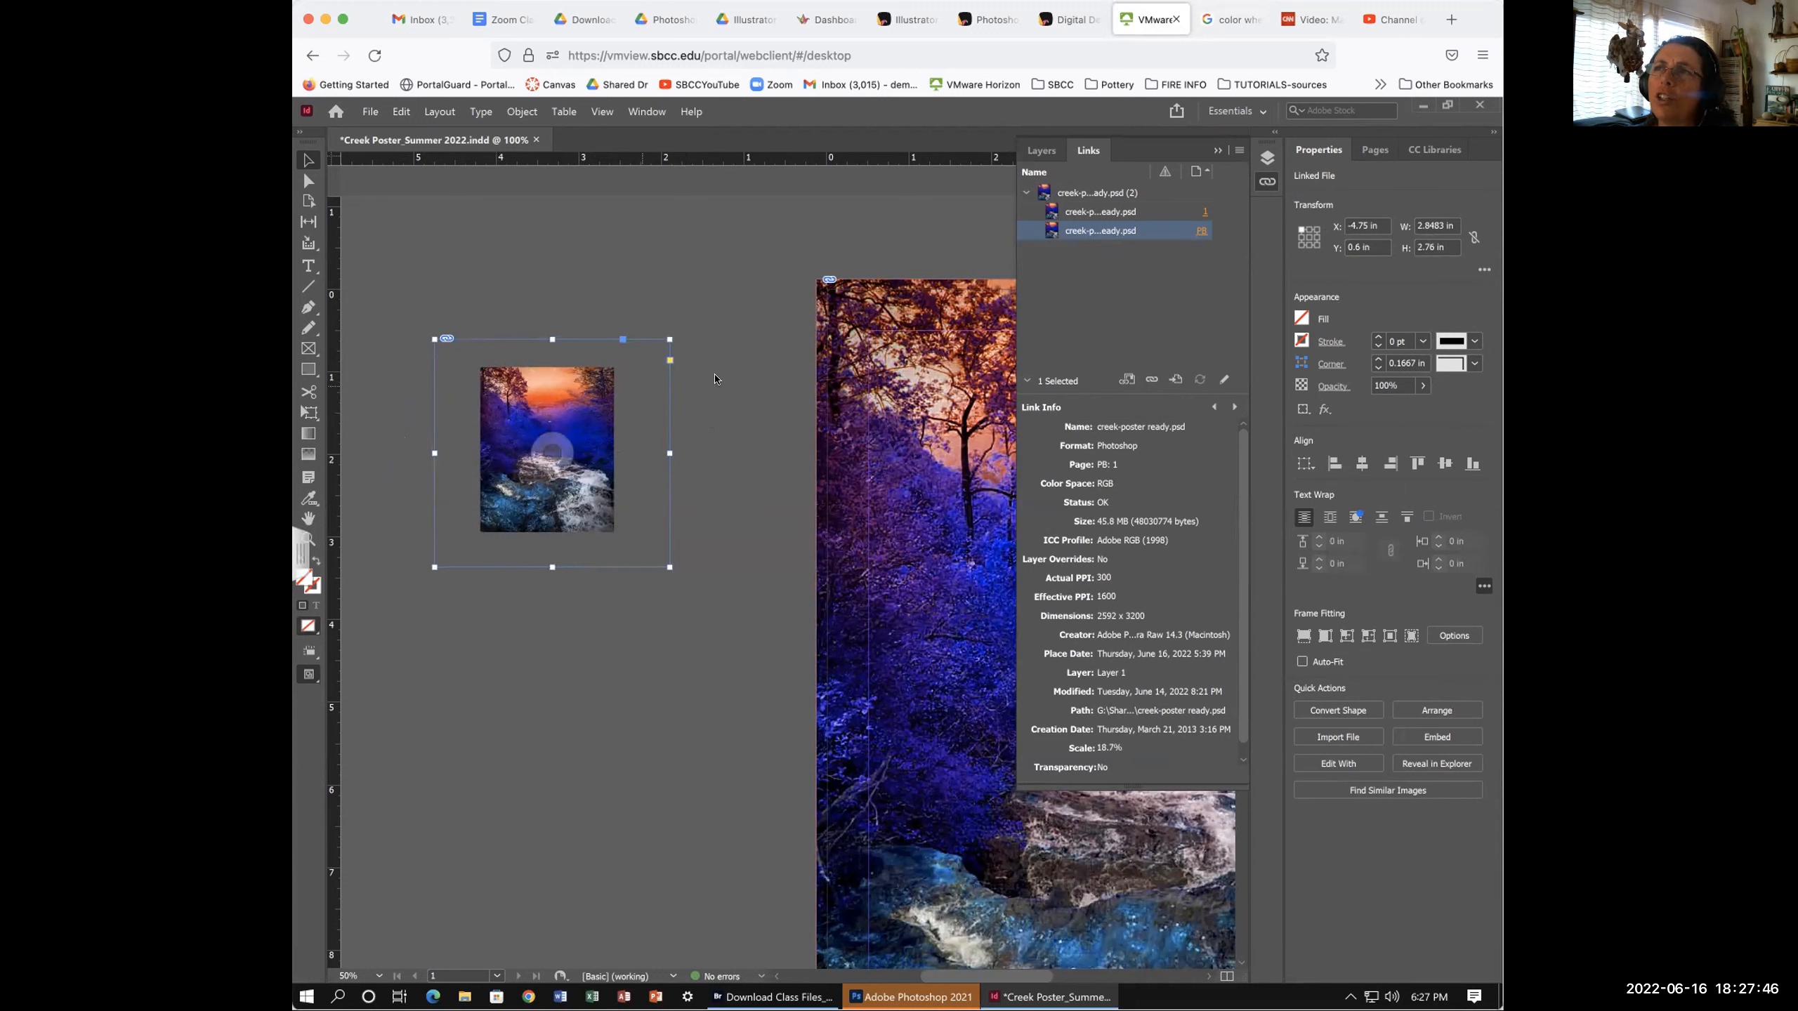
- Reselect the small copy's photo and frame, then bring Photoshop forward
double_click(522, 394)
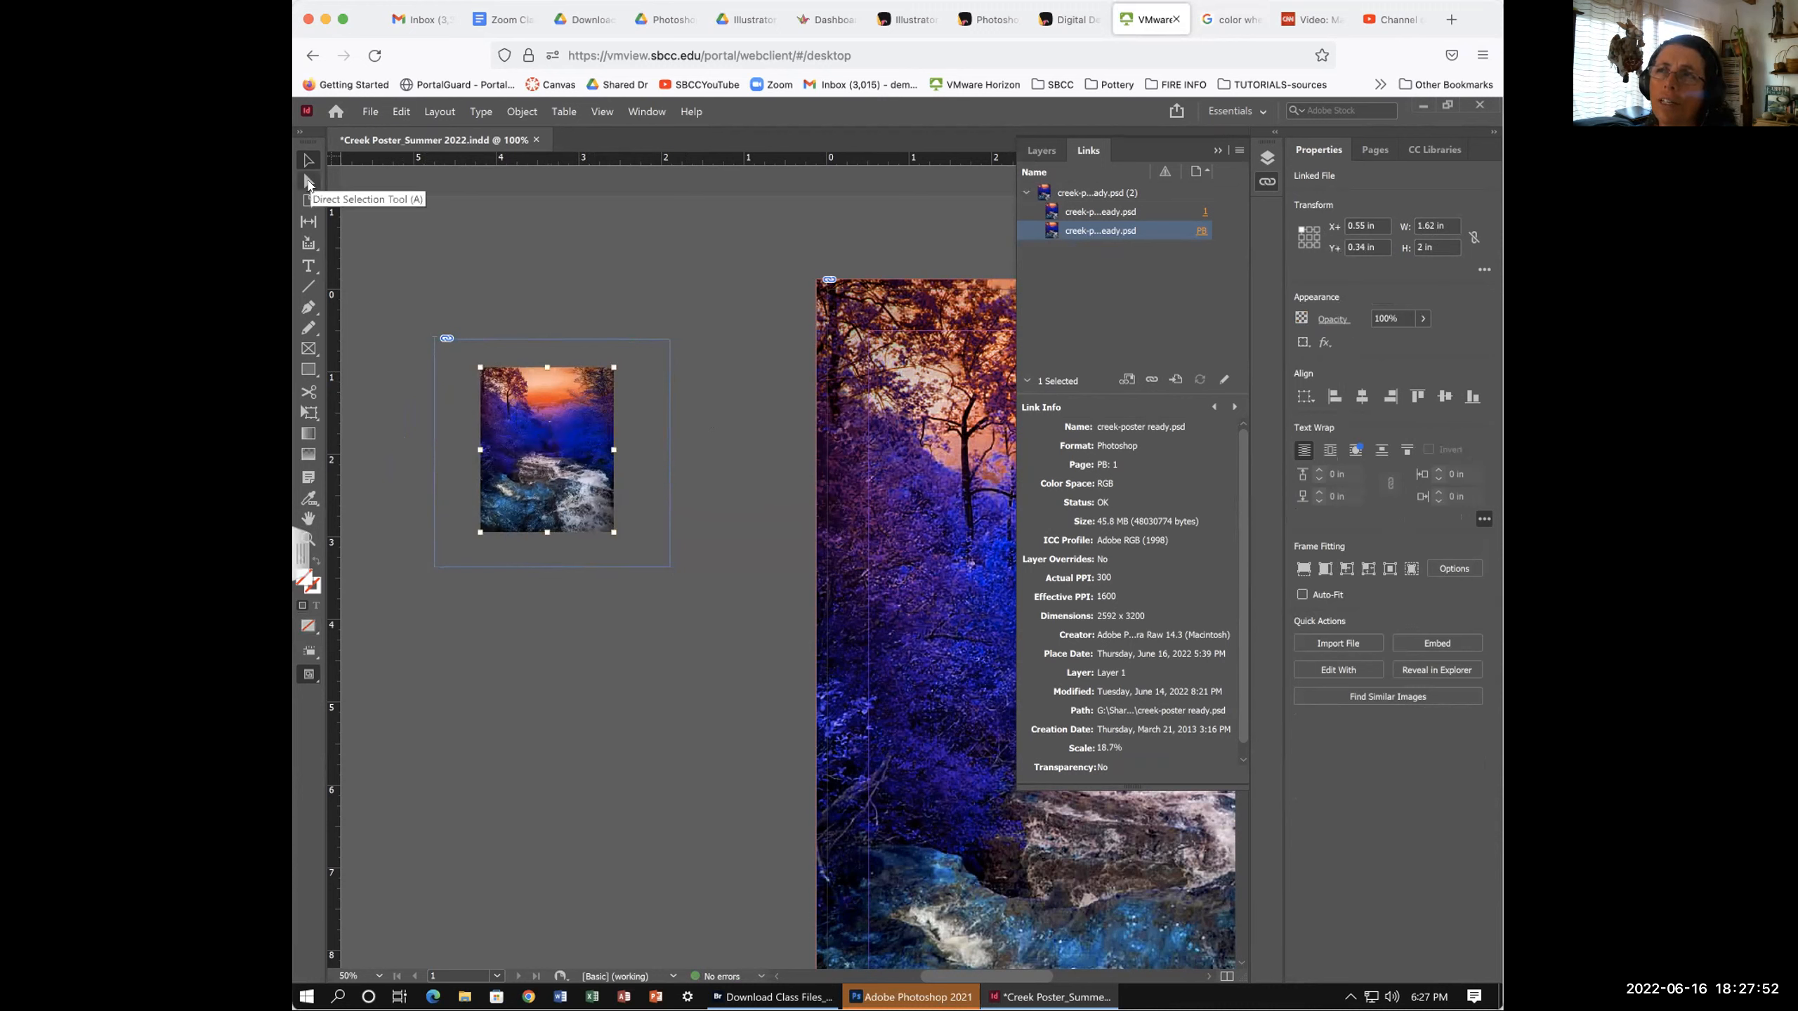
left_click(505, 340)
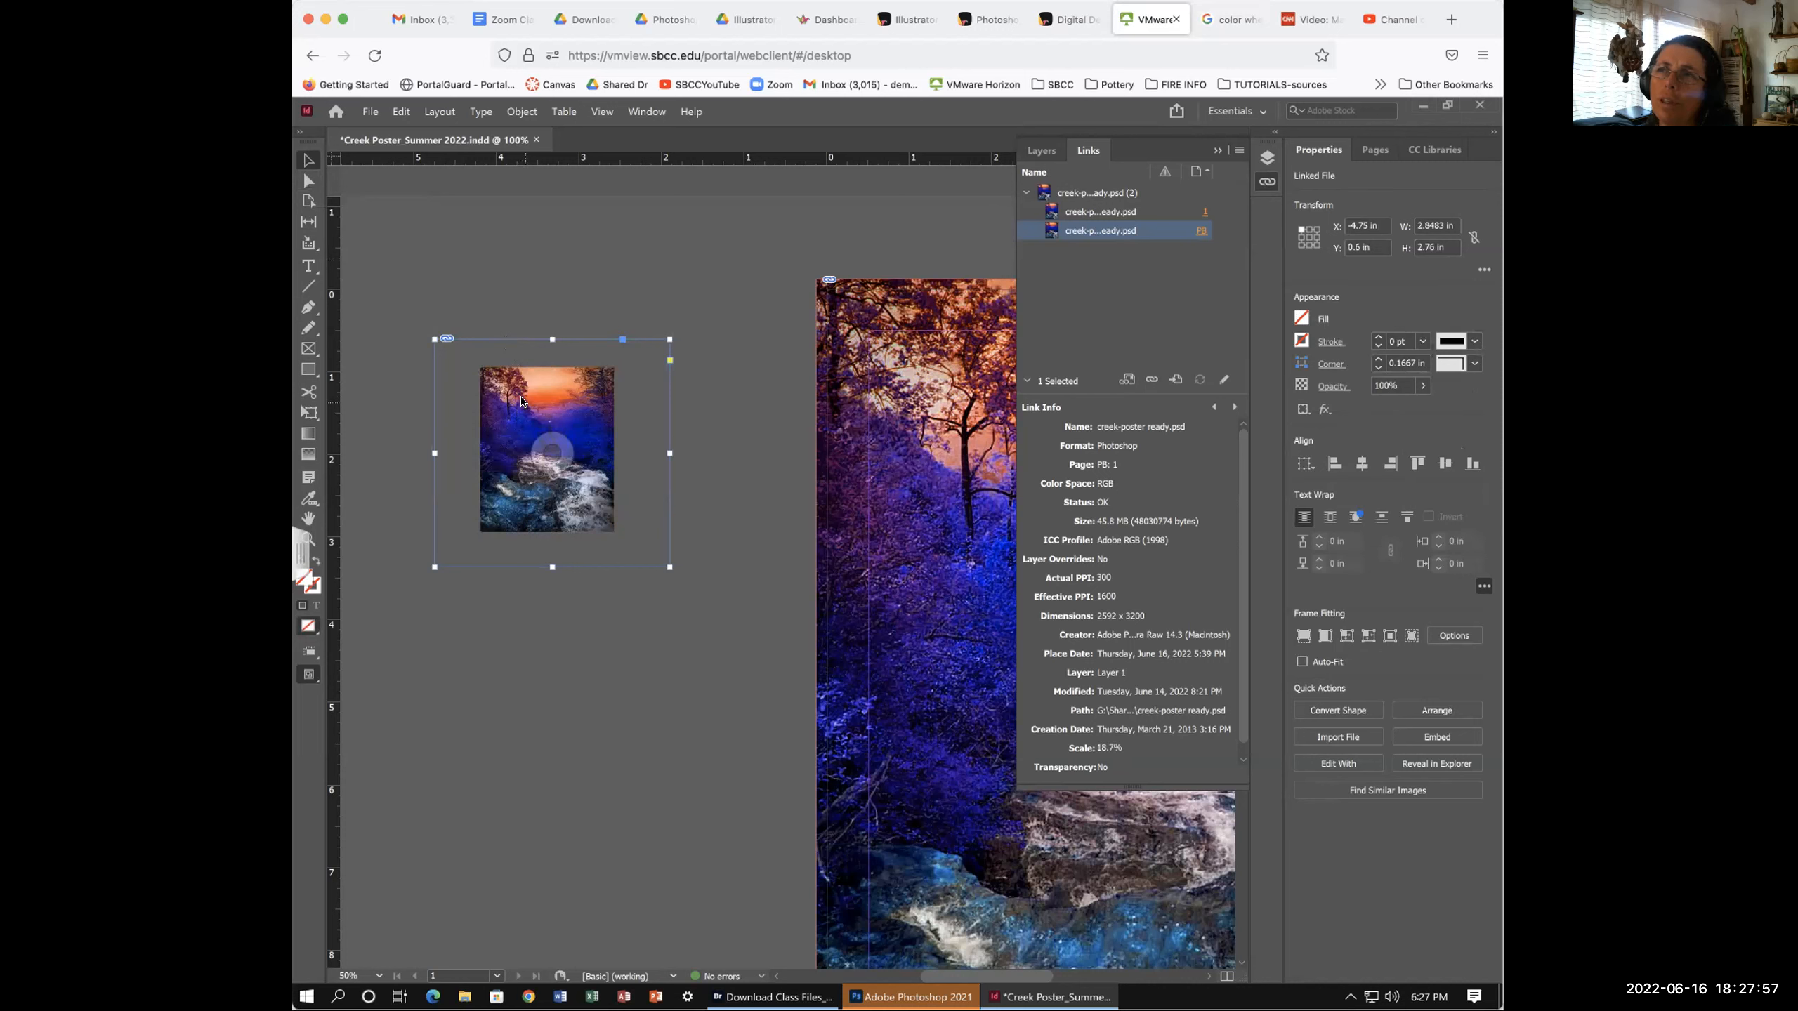
left_click(314, 186)
left_click(507, 402)
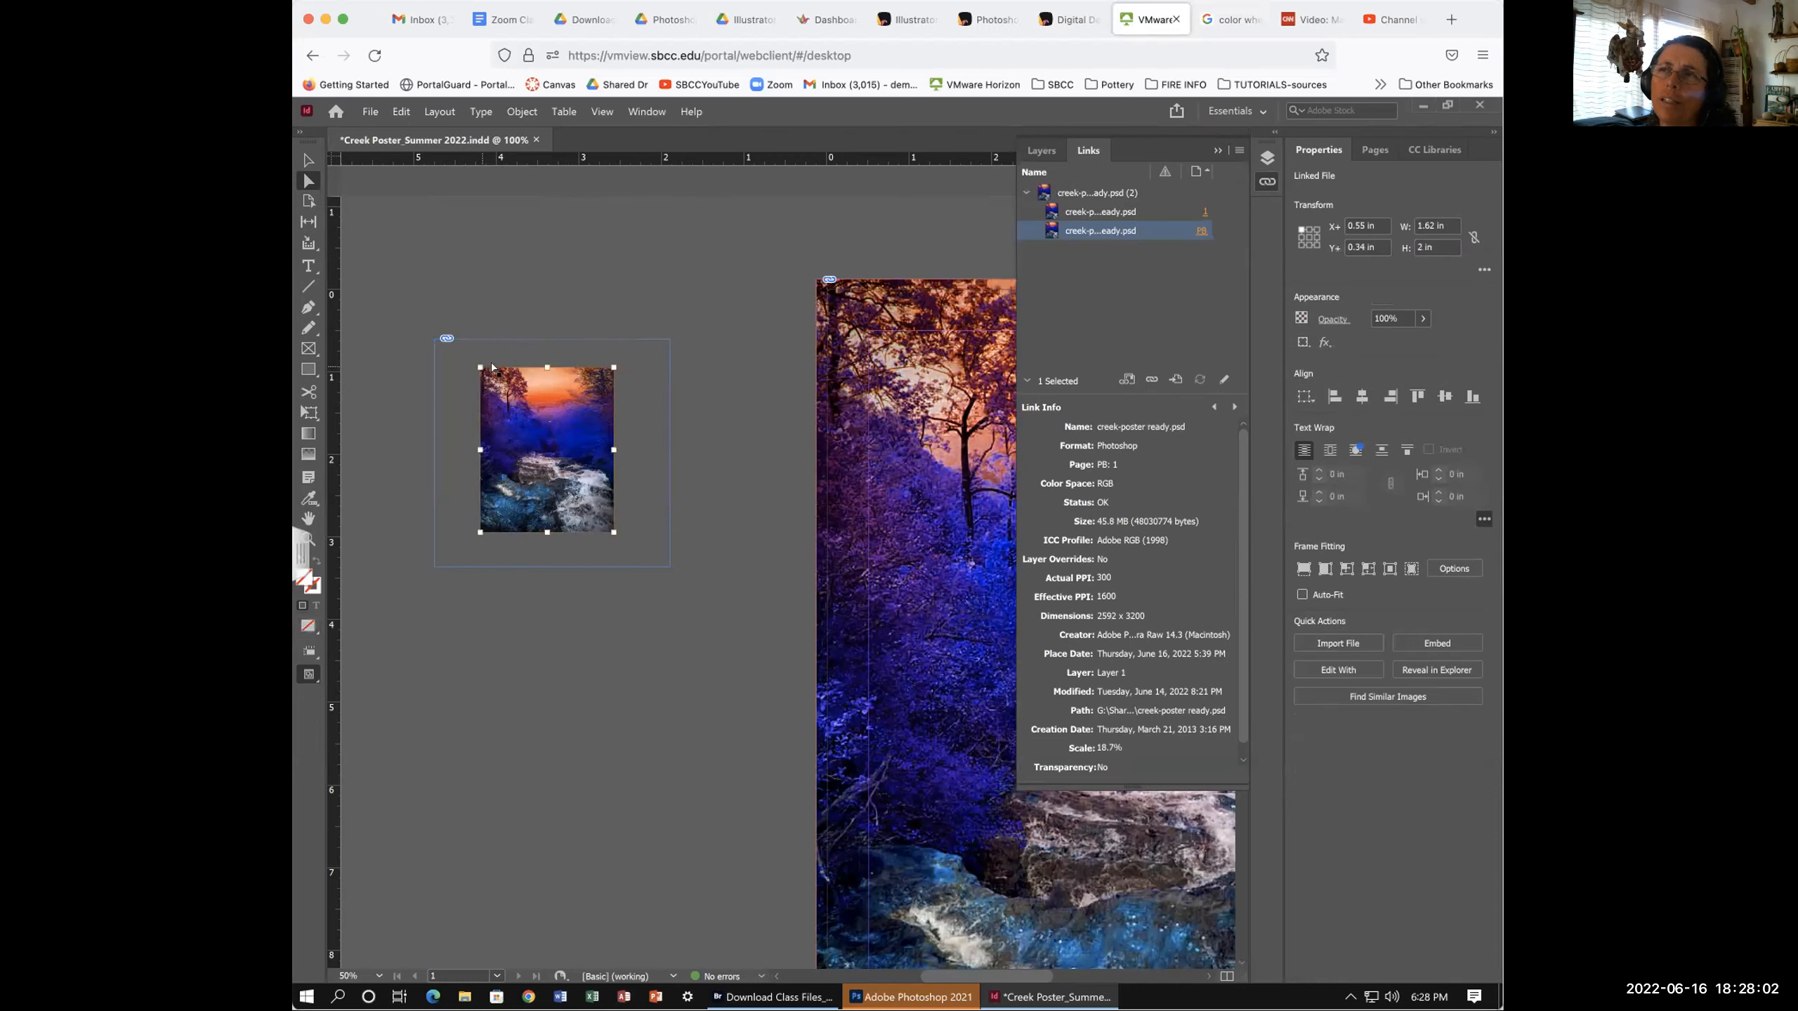
left_click(701, 405)
left_click(555, 353)
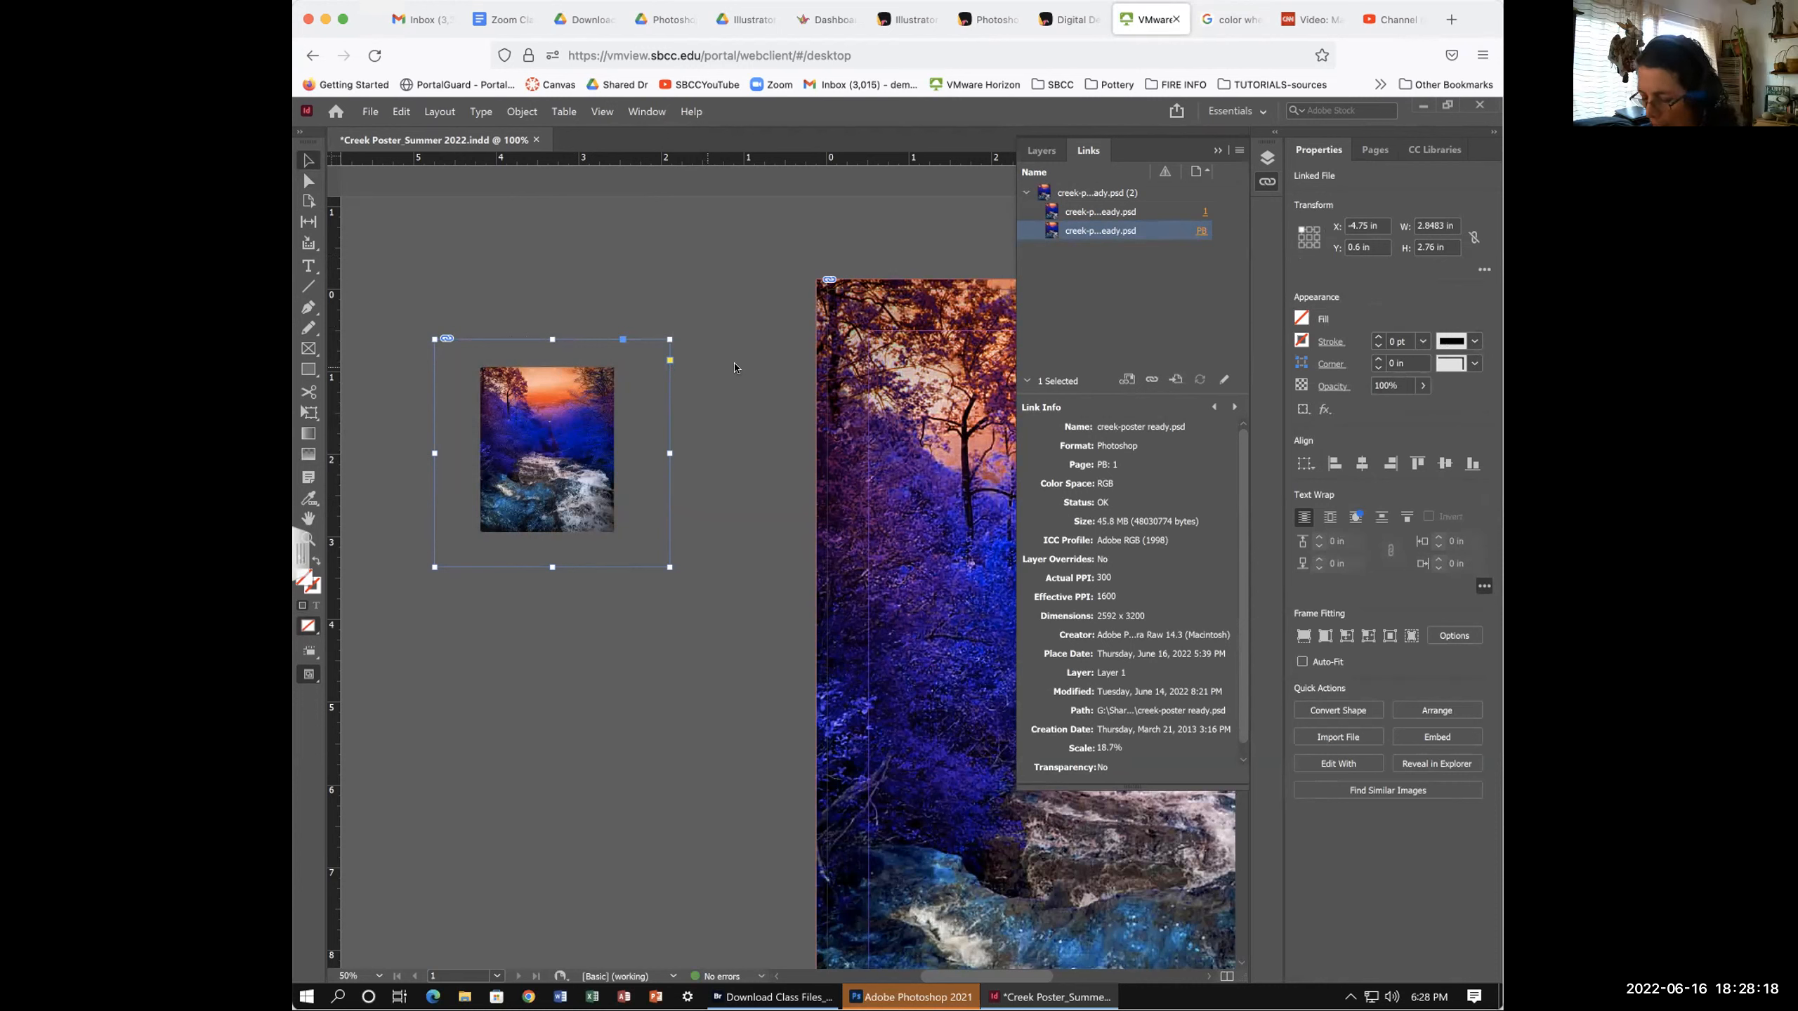
left_click(915, 997)
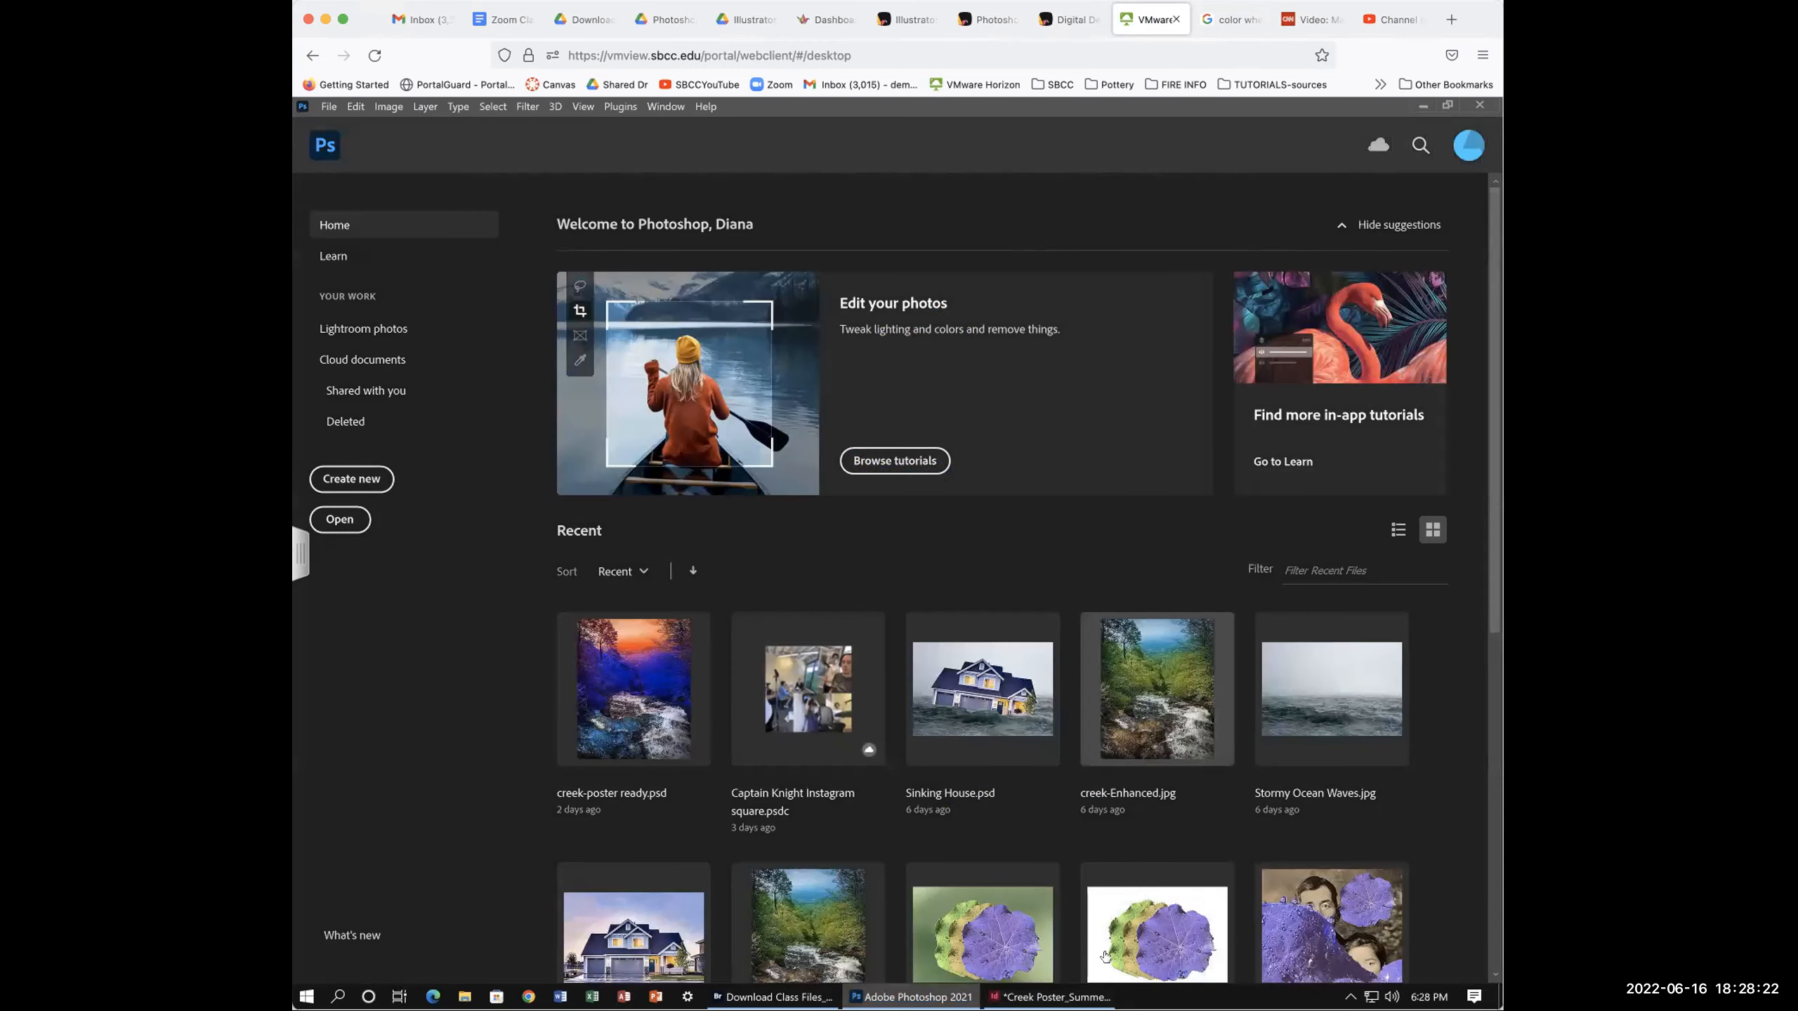
- Open creek-poster ready.psd from Recent and dismiss the clone source error
left_click(633, 687)
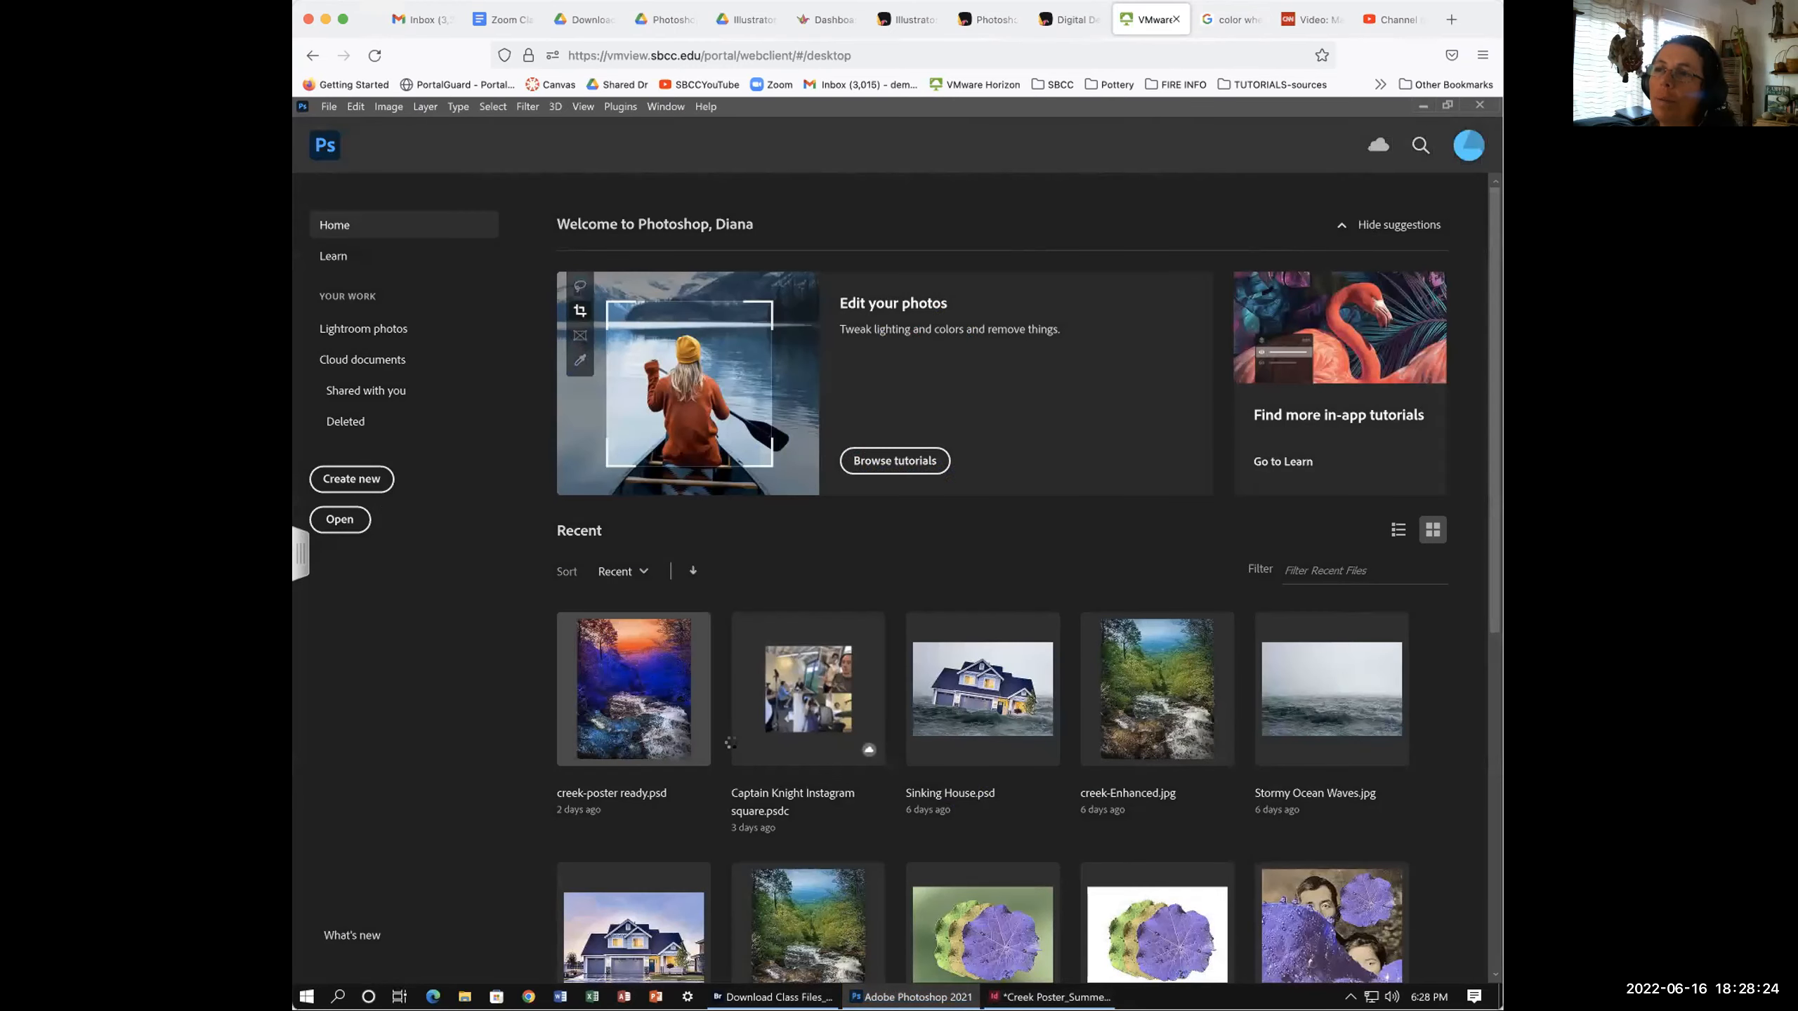
left_click(725, 711)
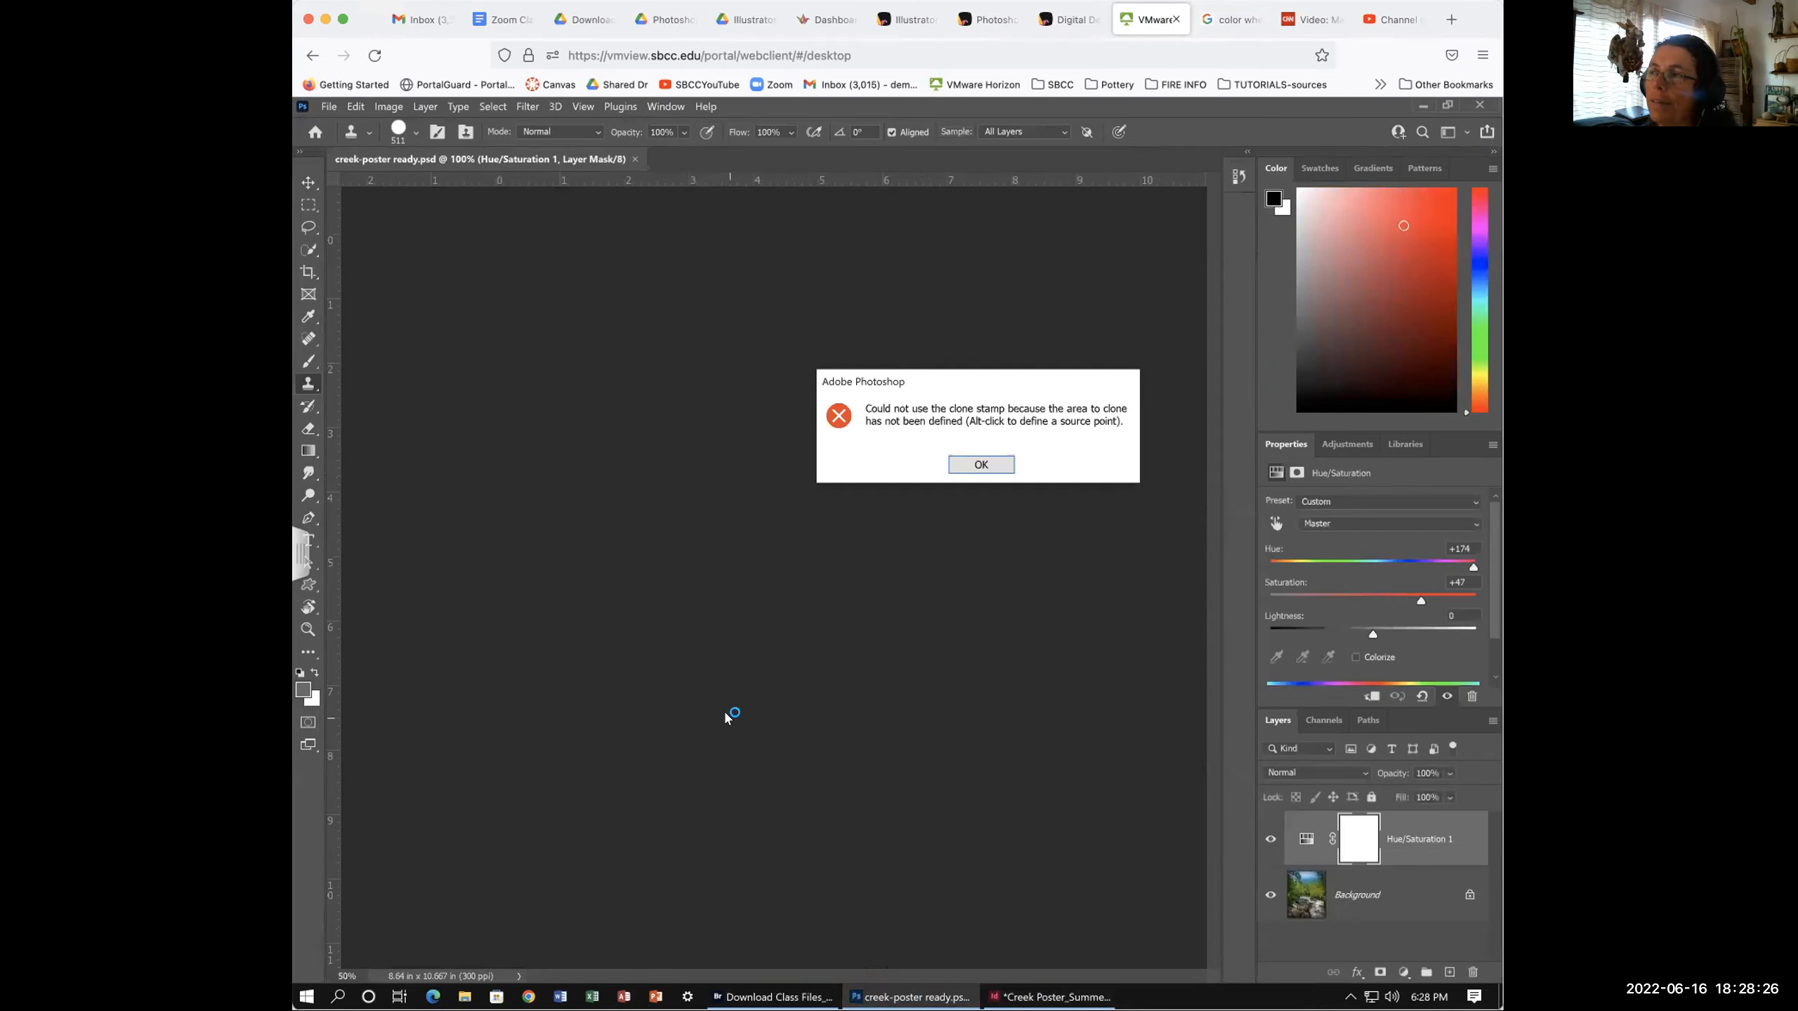
left_click(980, 464)
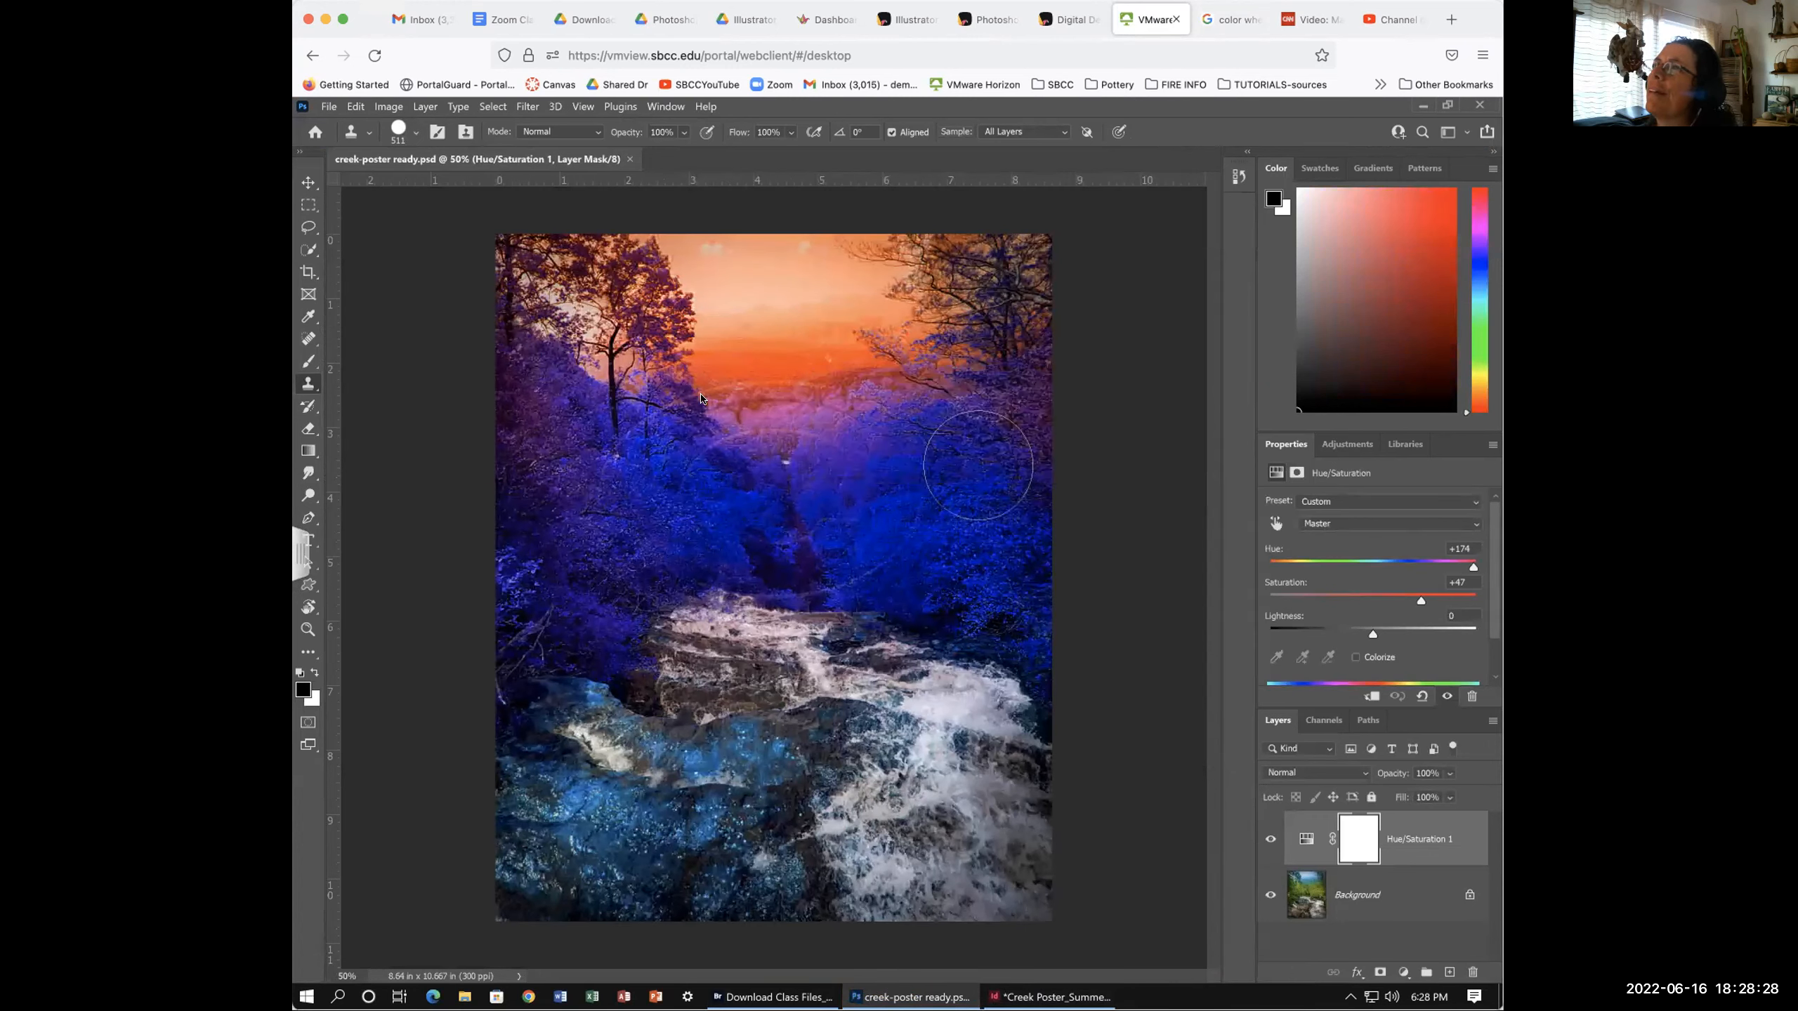
left_click(308, 181)
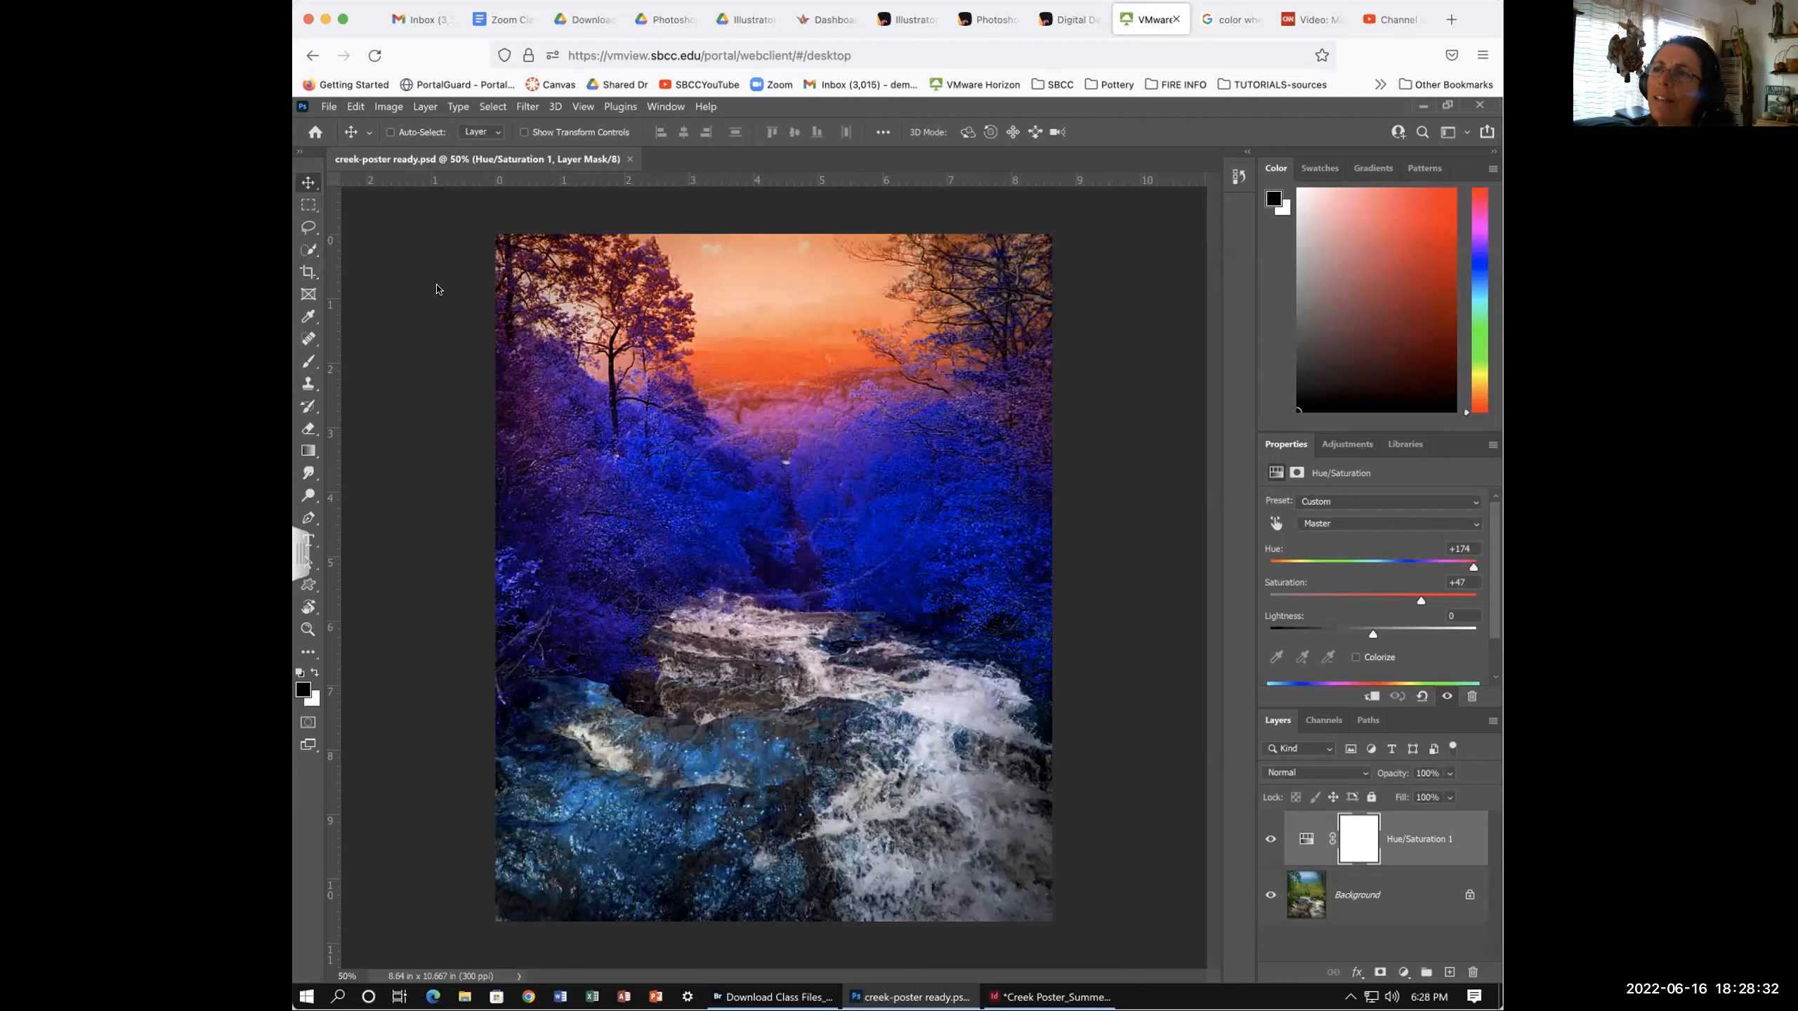
- Confirm the image measures 8.64 × 10.667 in, cancel Image Size twice, and return to InDesign
left_click(386, 107)
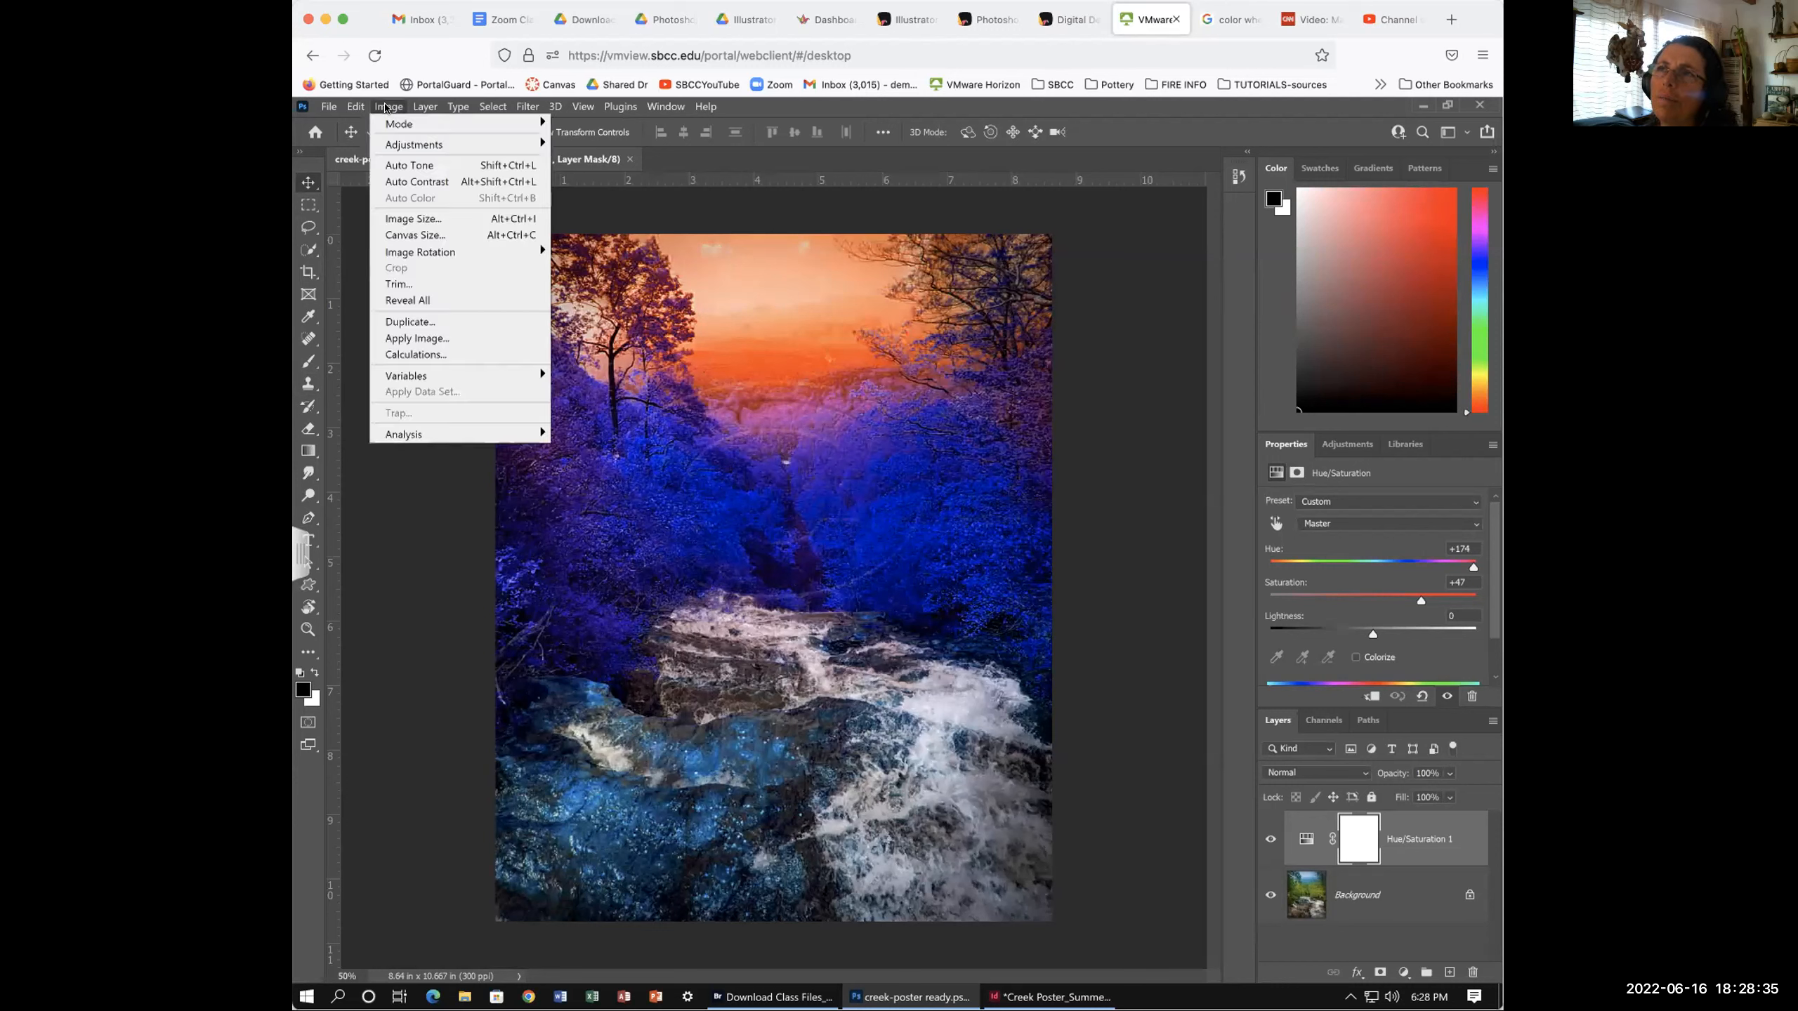
left_click(410, 218)
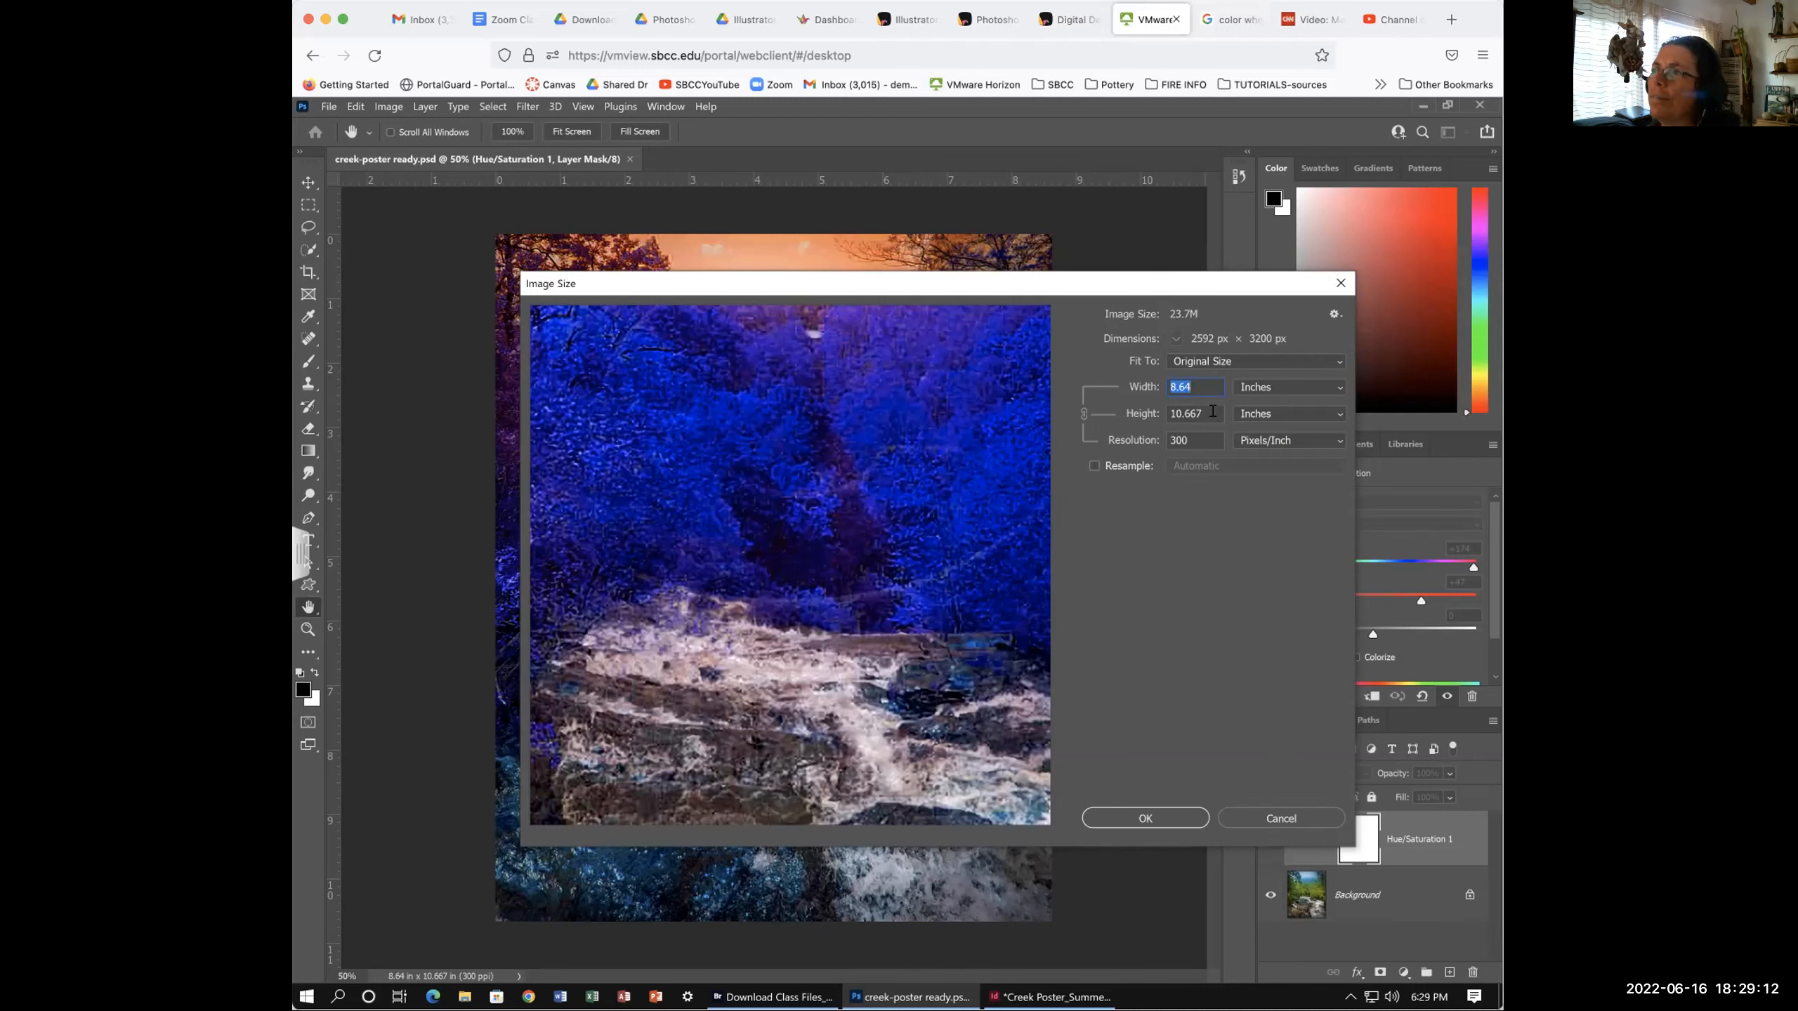
left_click(1259, 820)
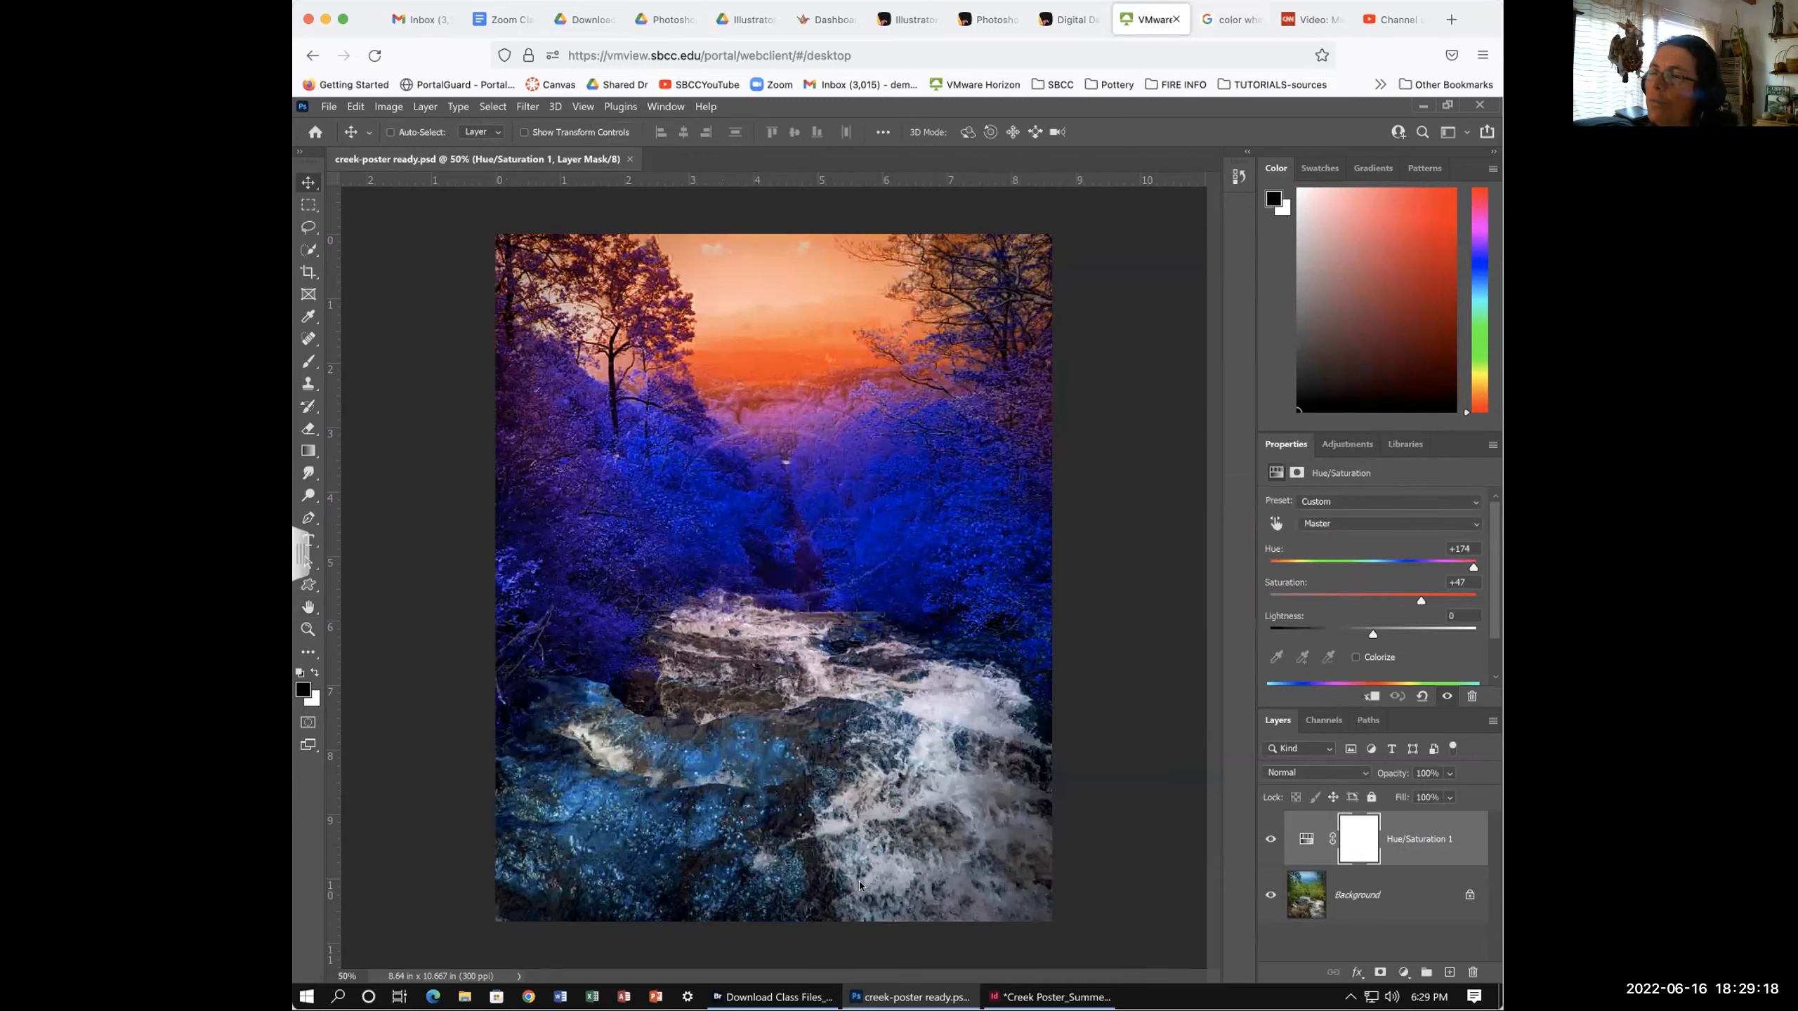
mouse_move(1033, 996)
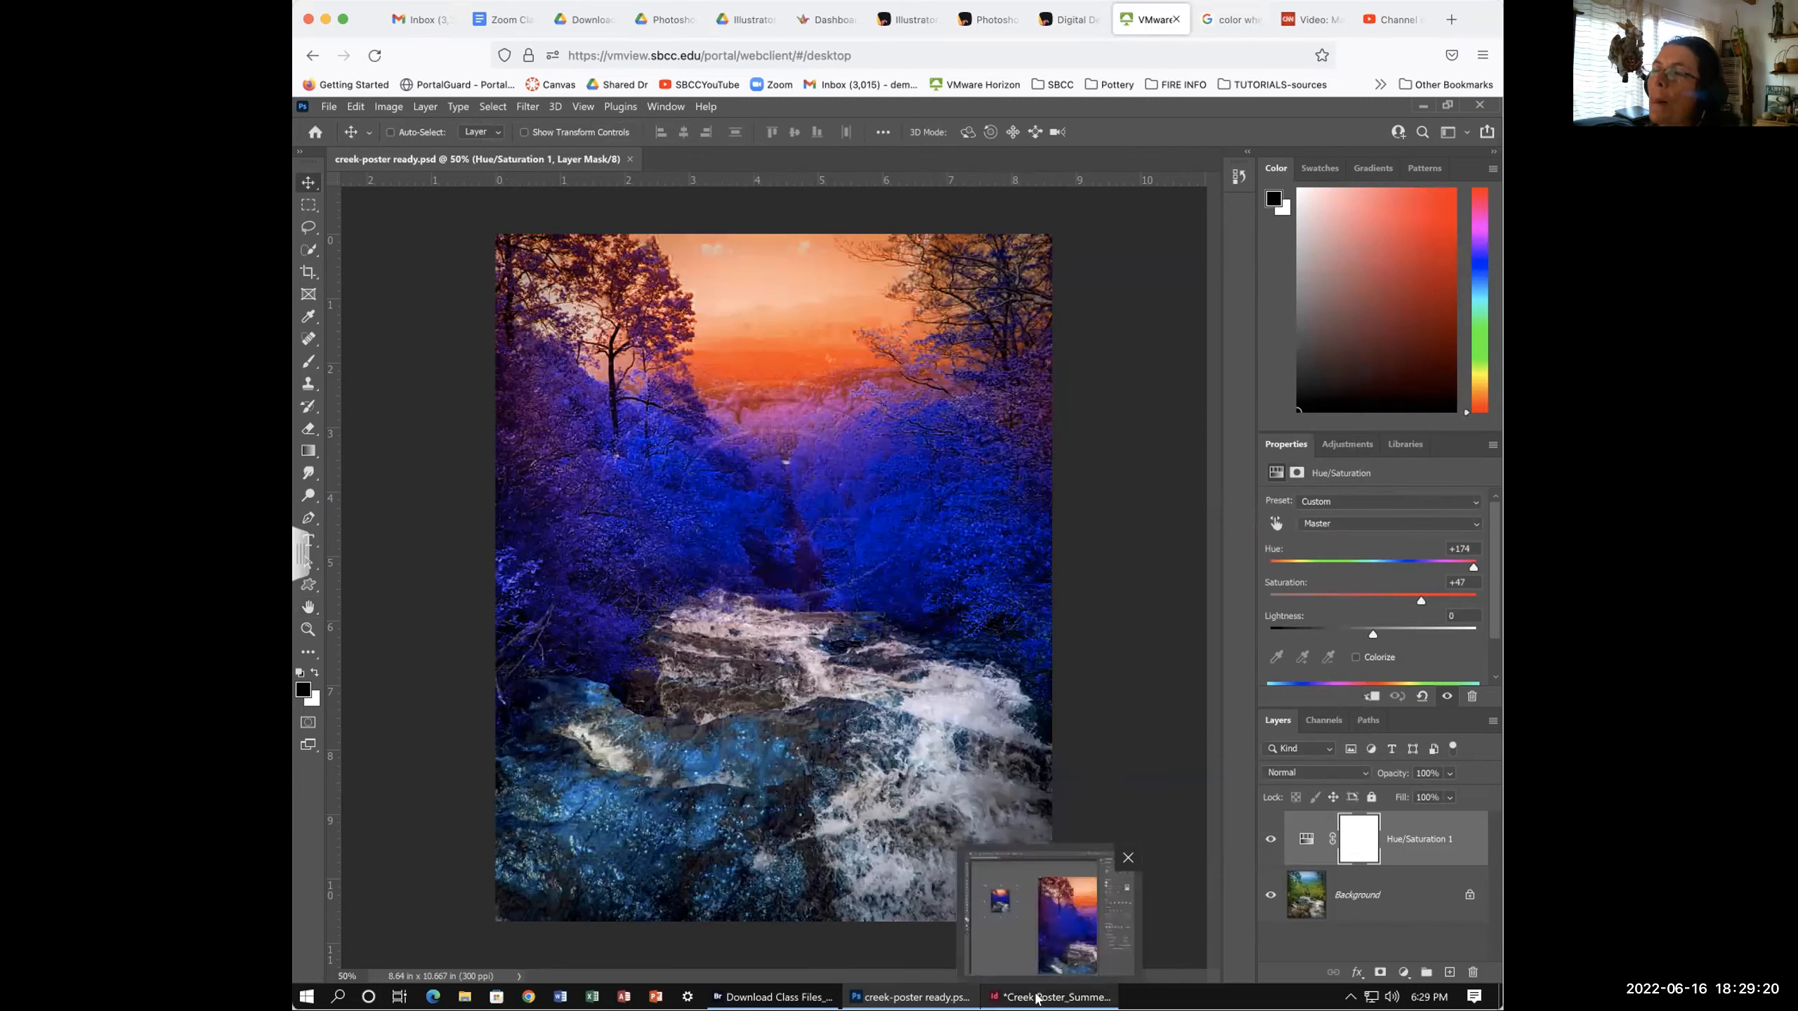
left_click(388, 107)
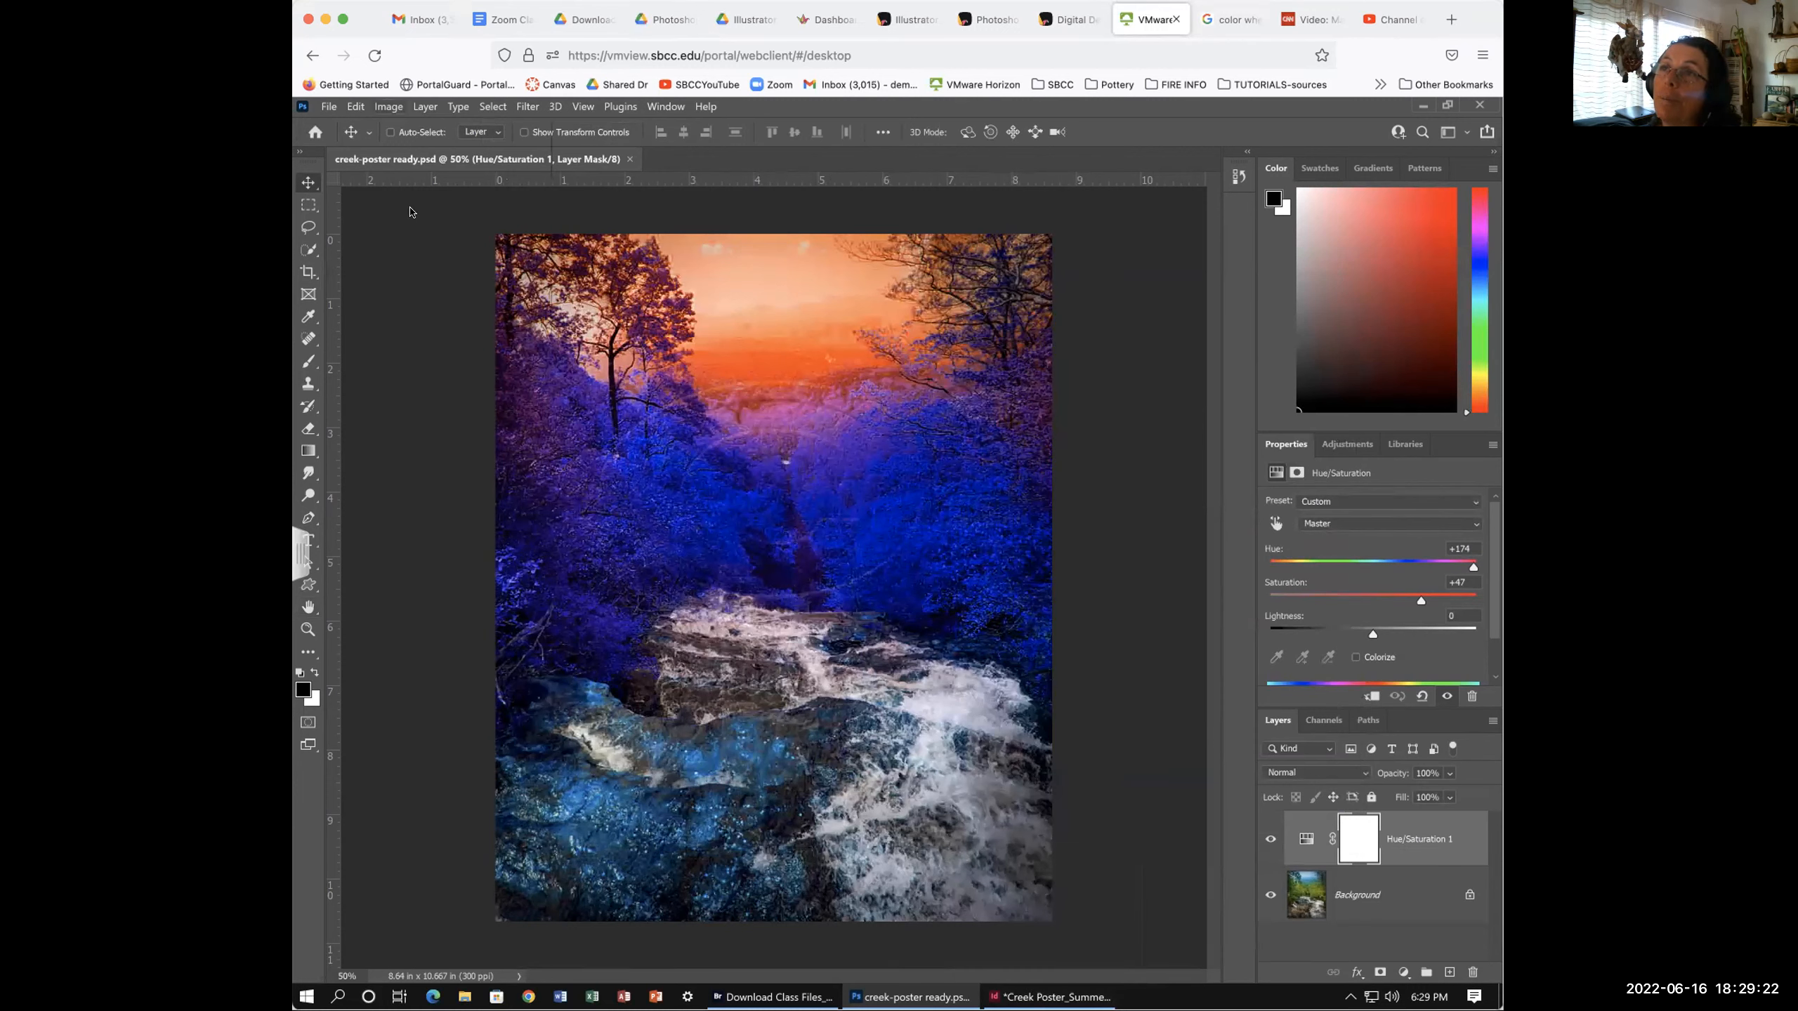
left_click(410, 219)
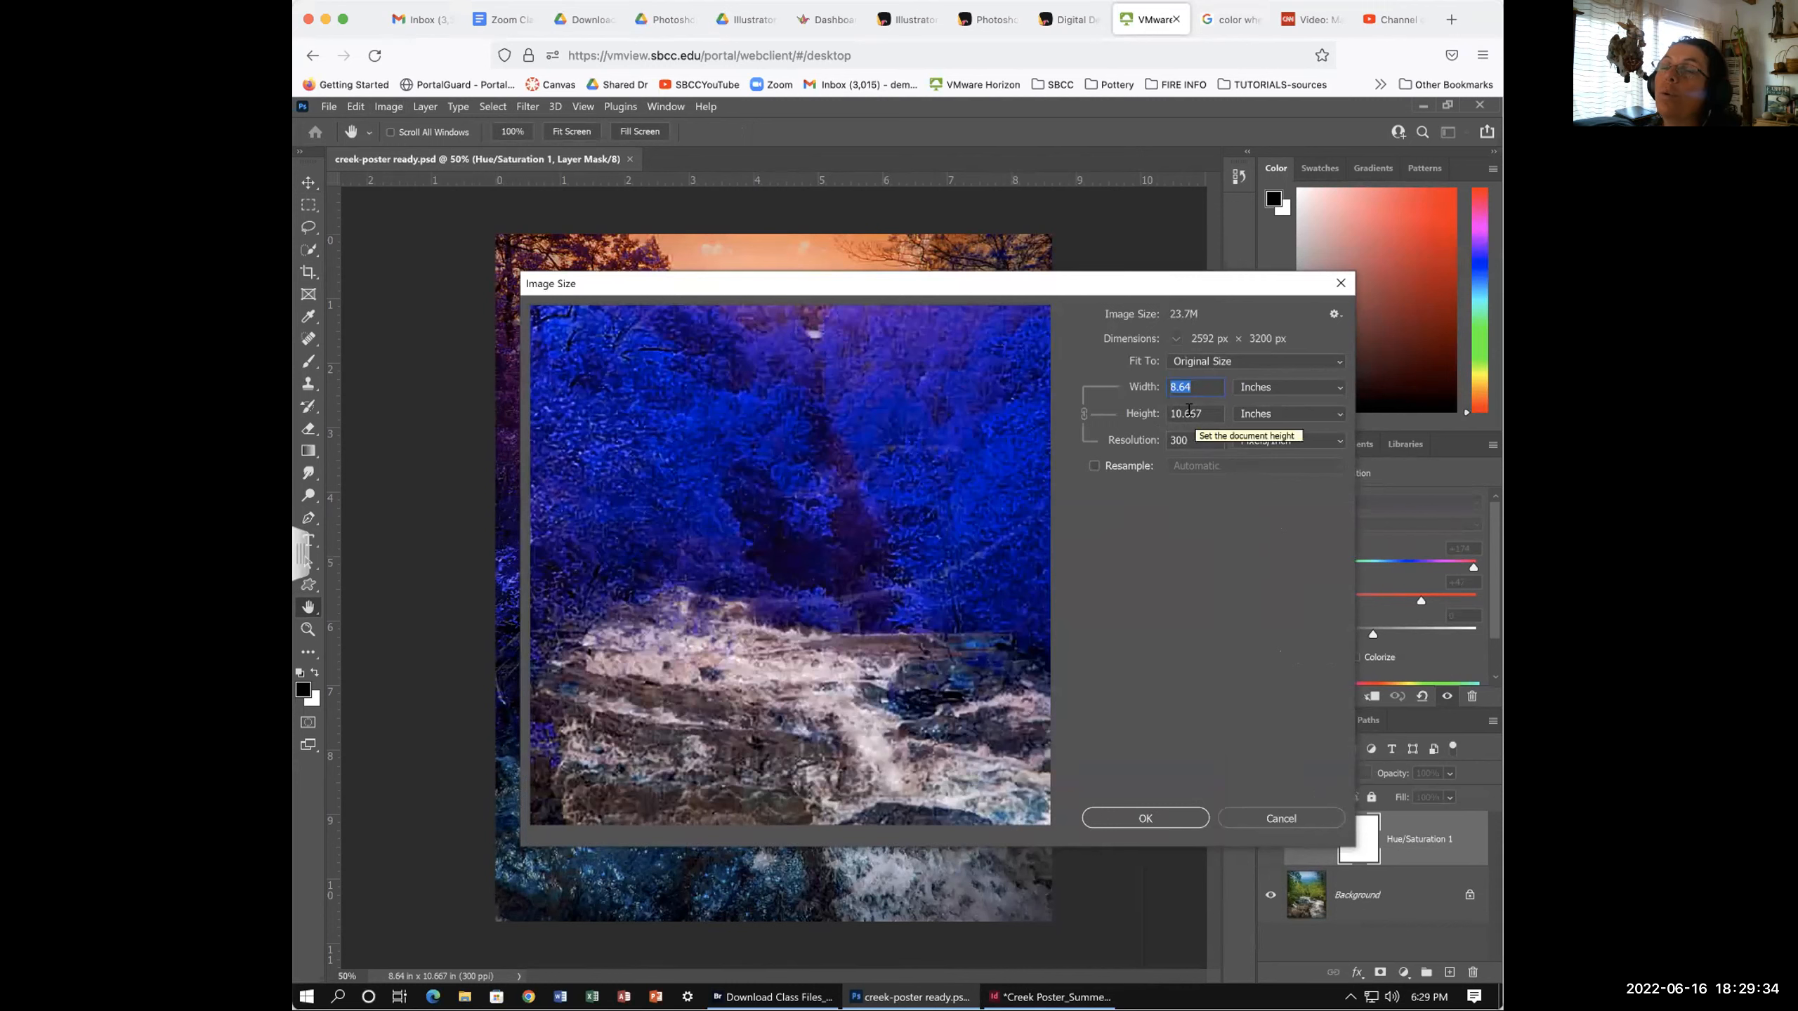
left_click(1298, 818)
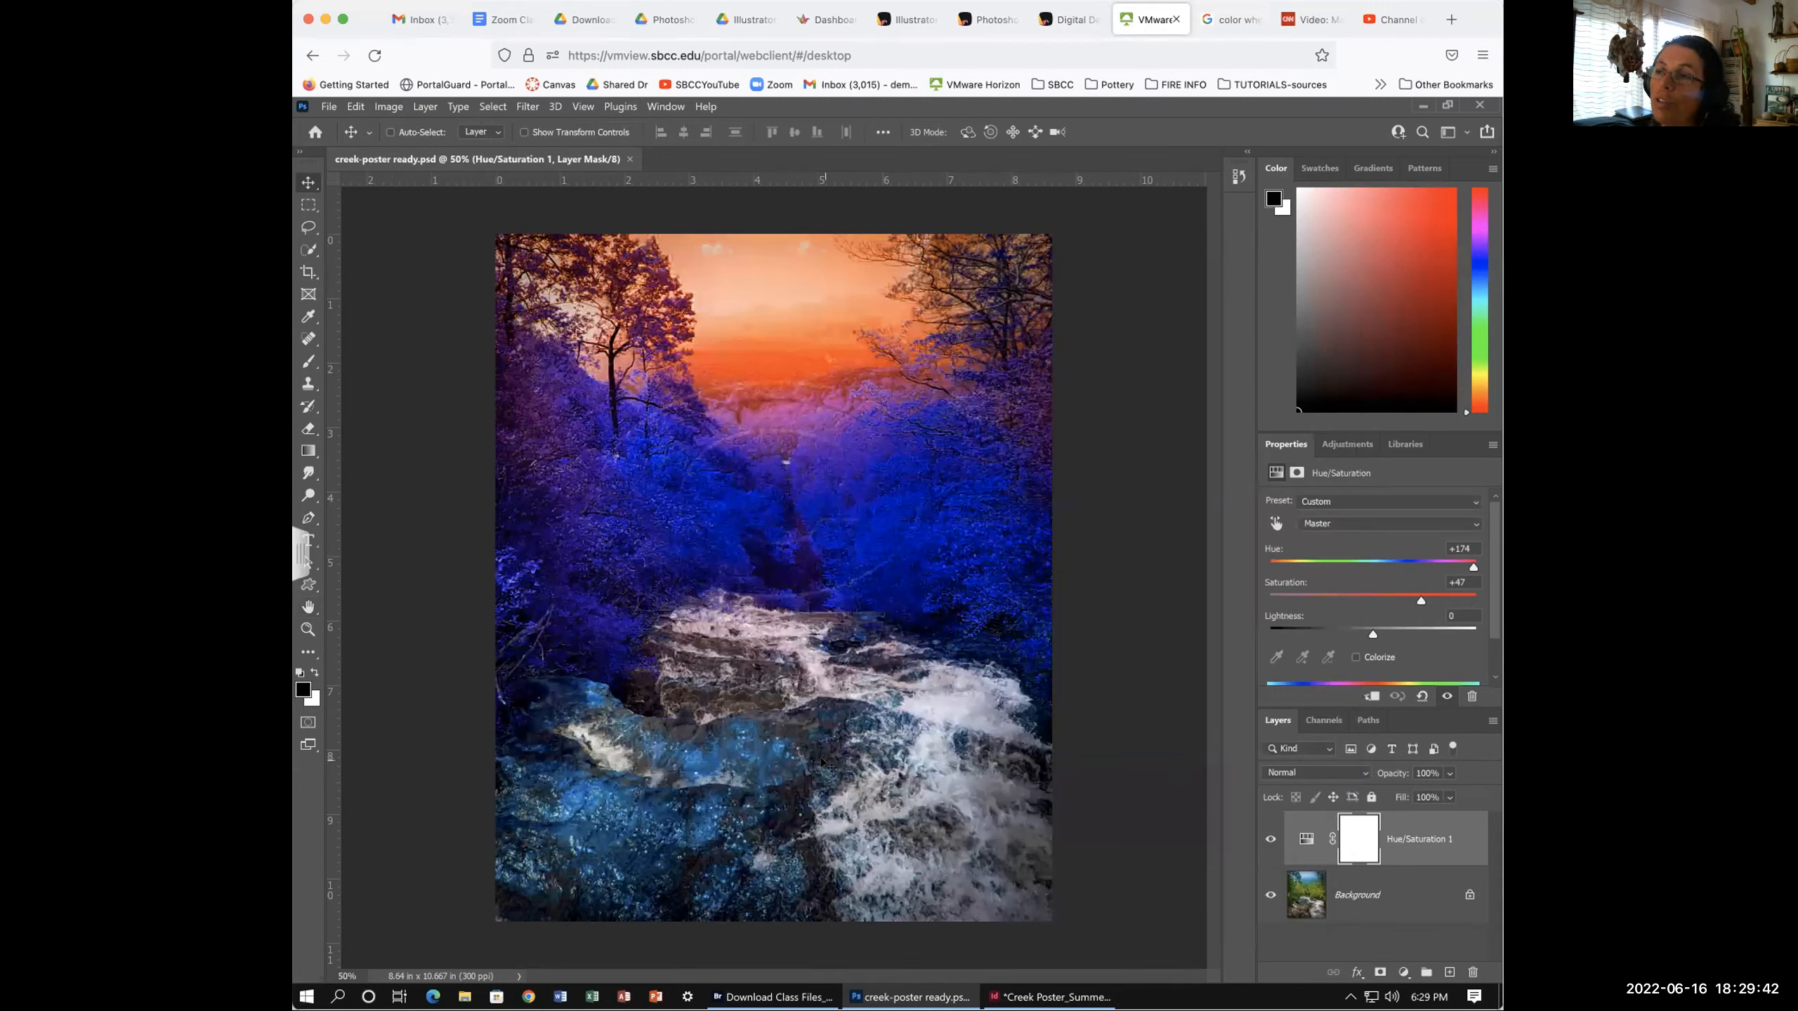
left_click(1038, 998)
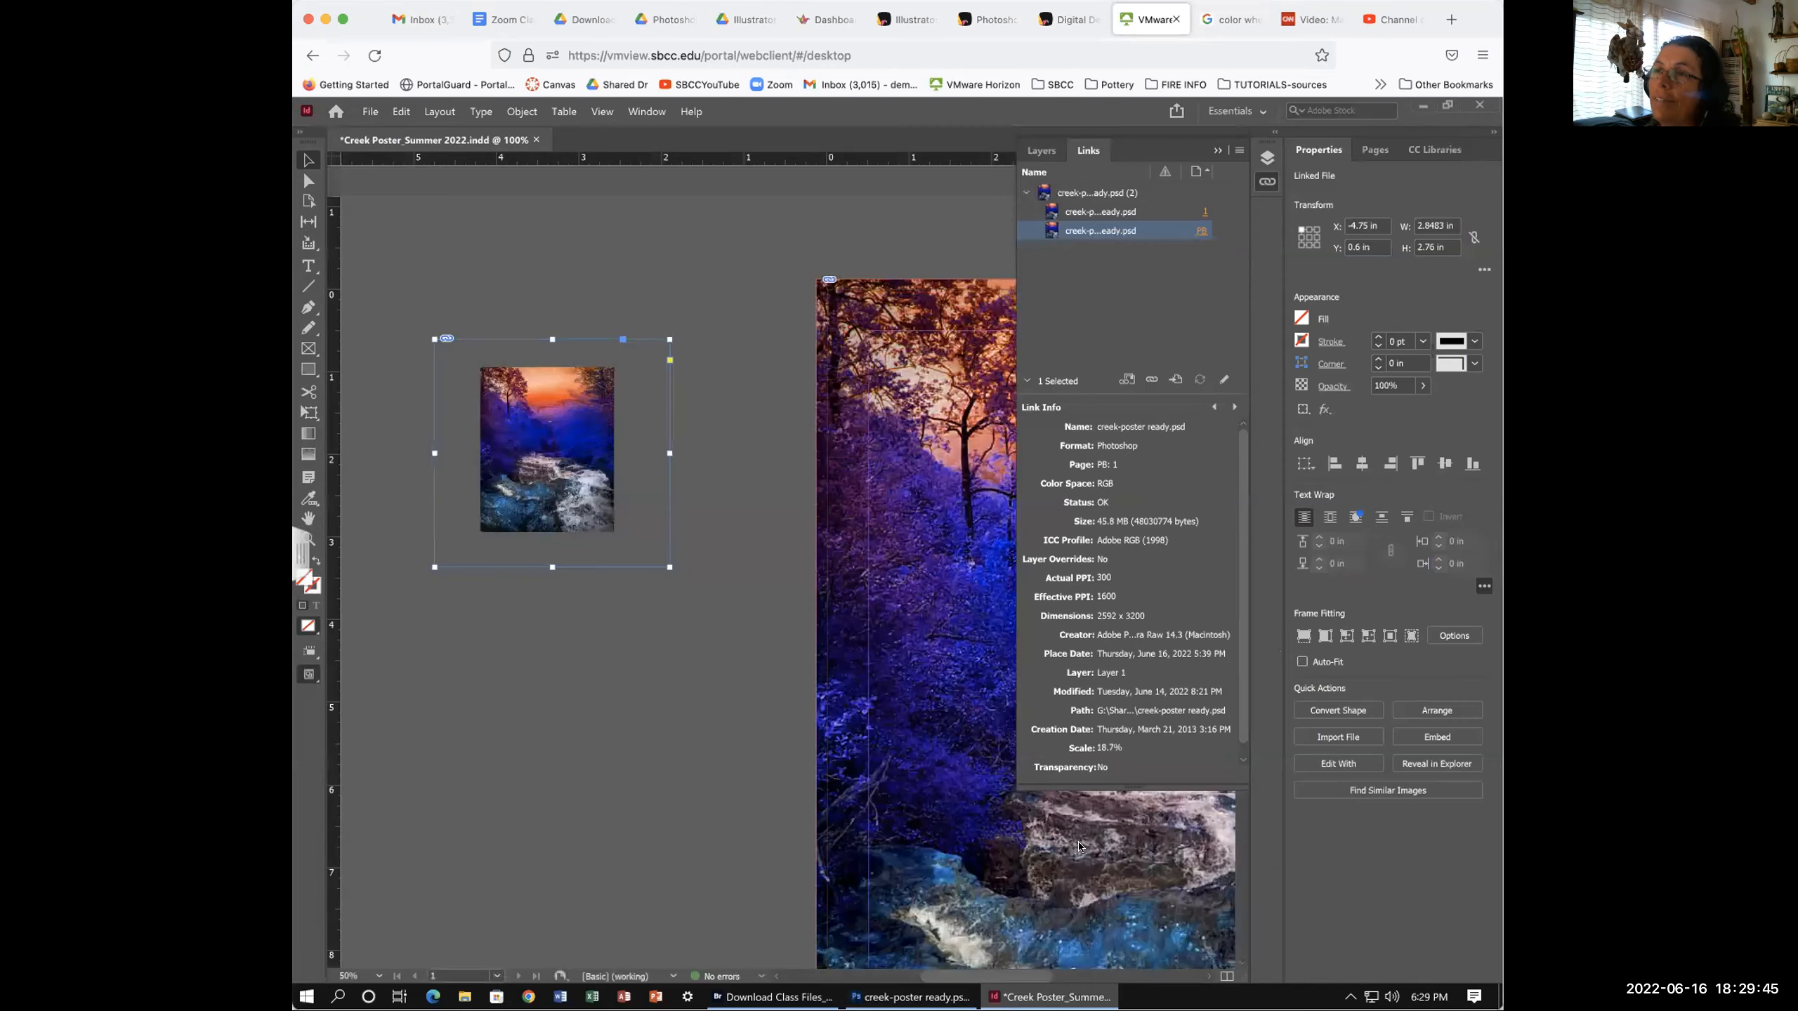
left_click(357, 181)
- Select the page's large photo frame and view full Link Info for creek-poster ready.psd
left_click(924, 501)
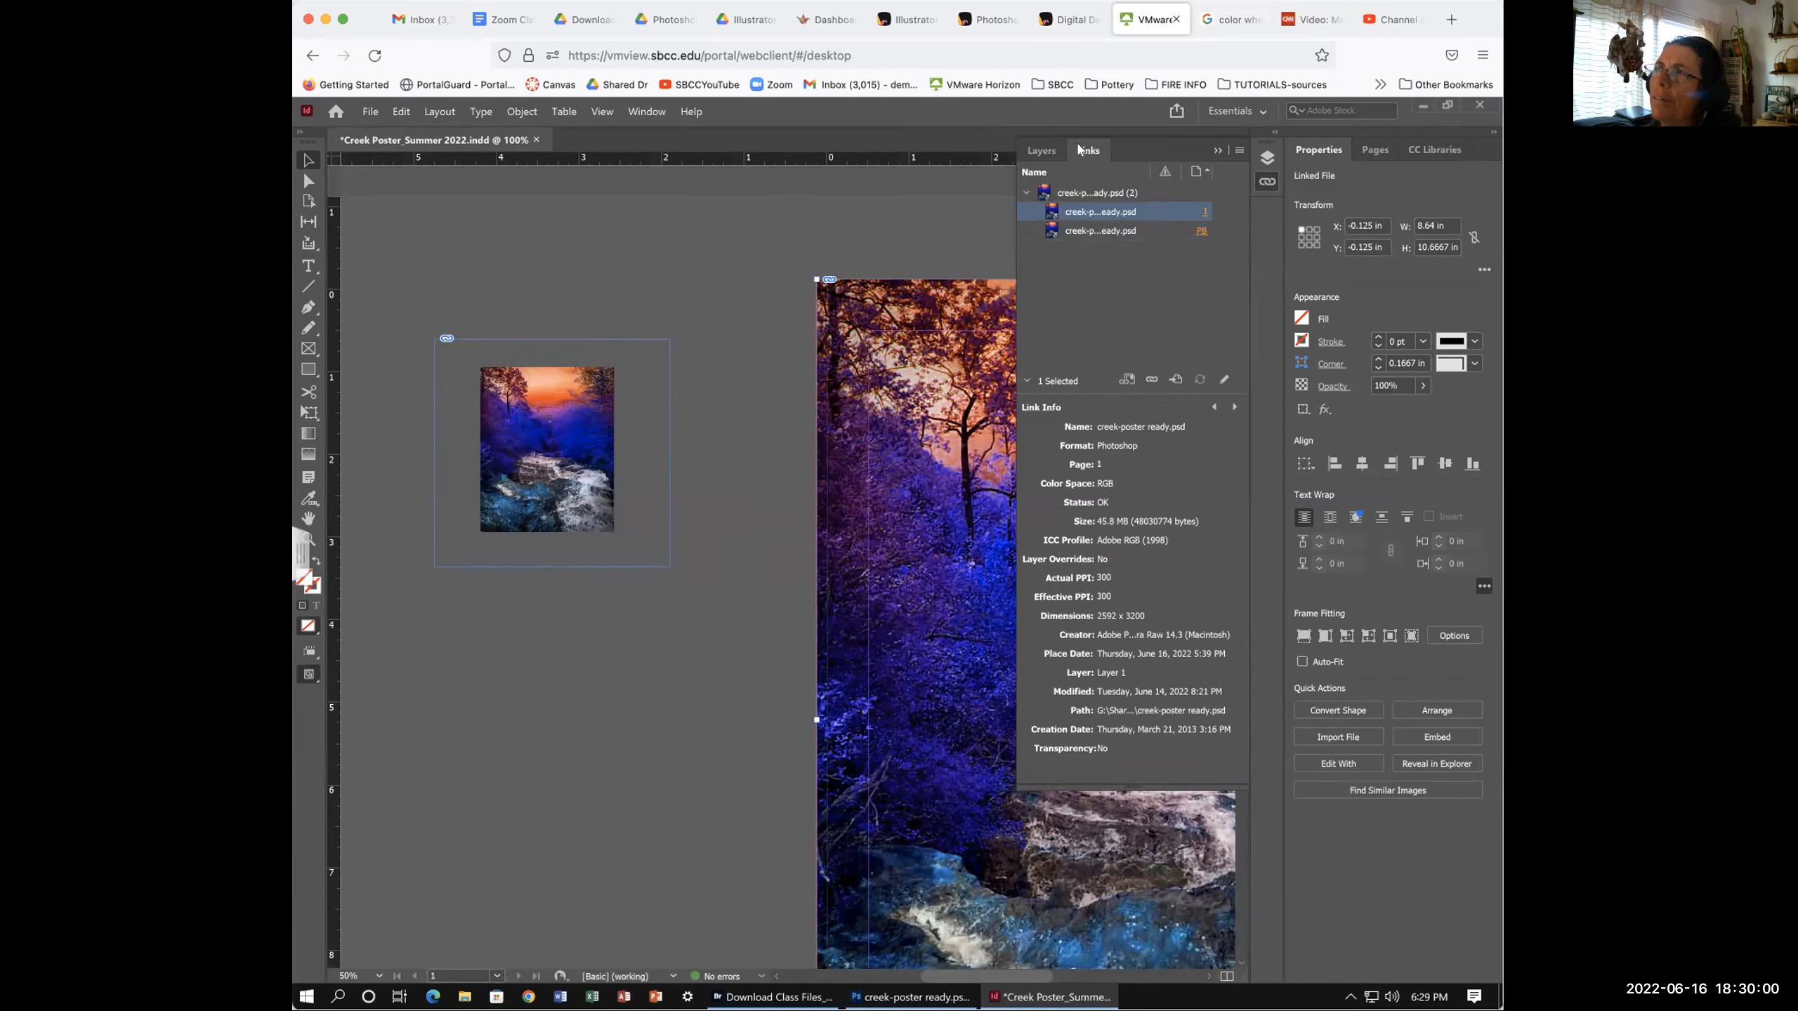
left_click(1072, 199)
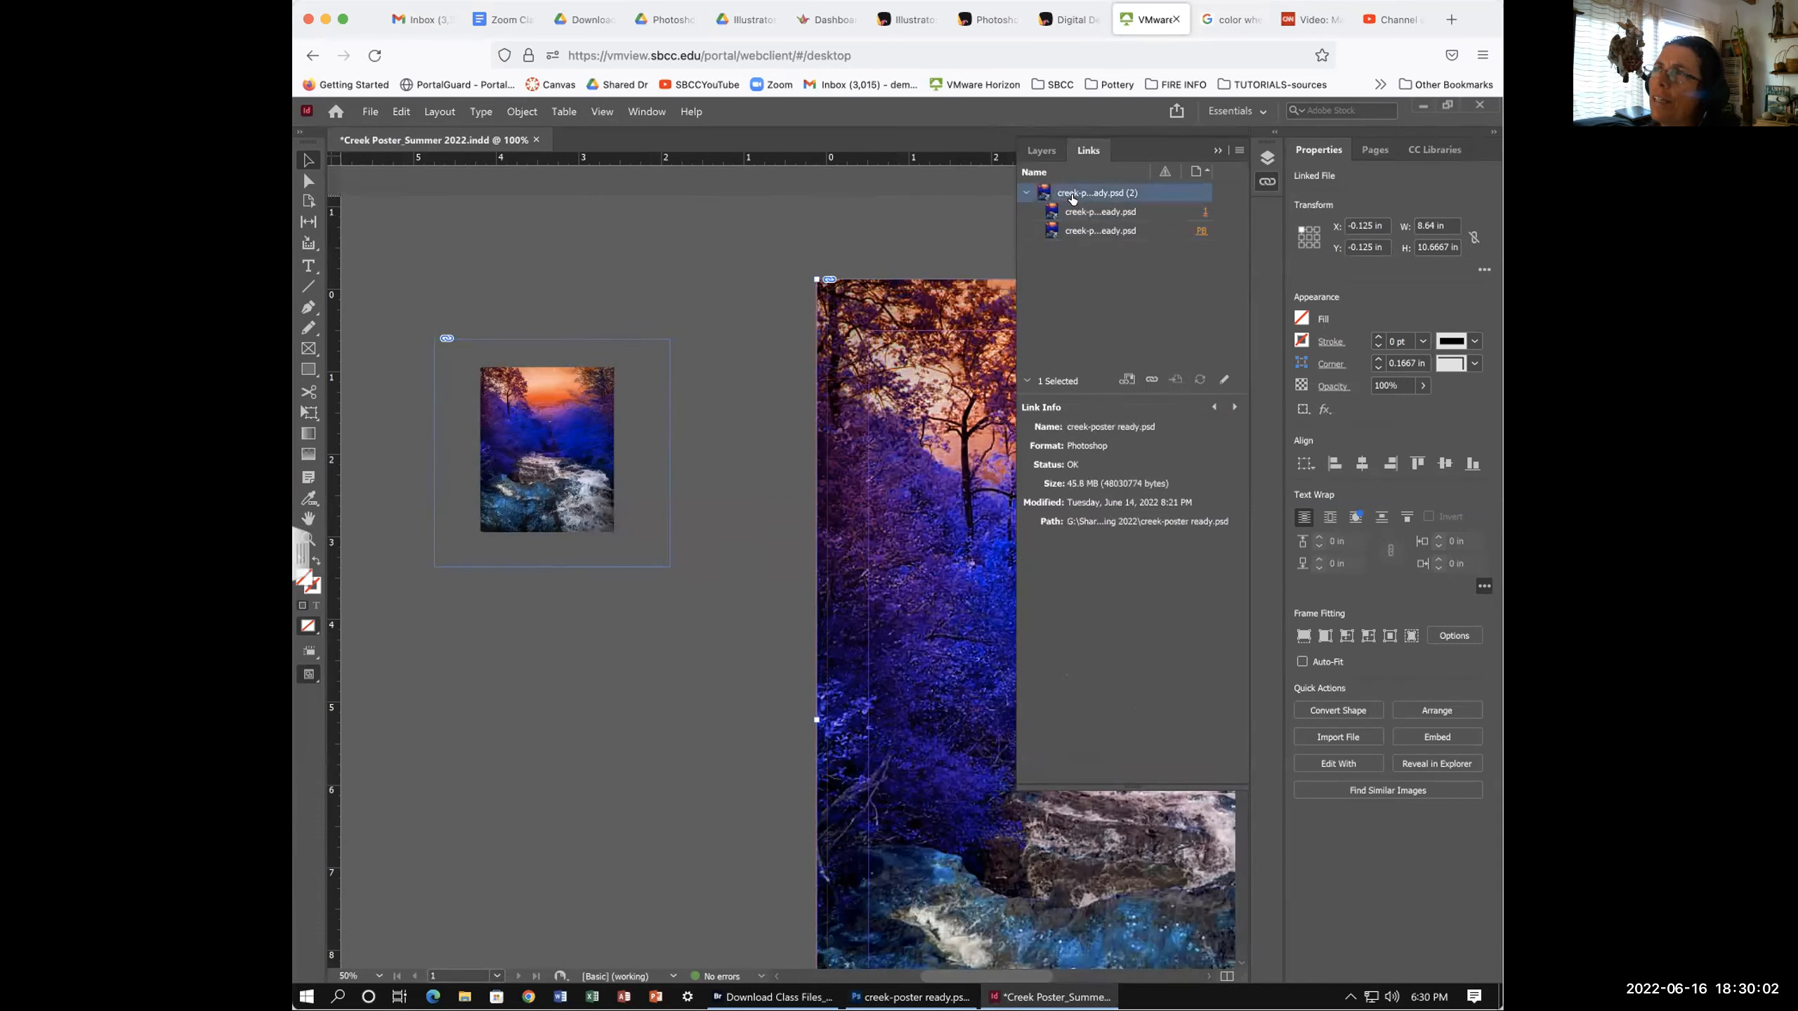
left_click(1099, 213)
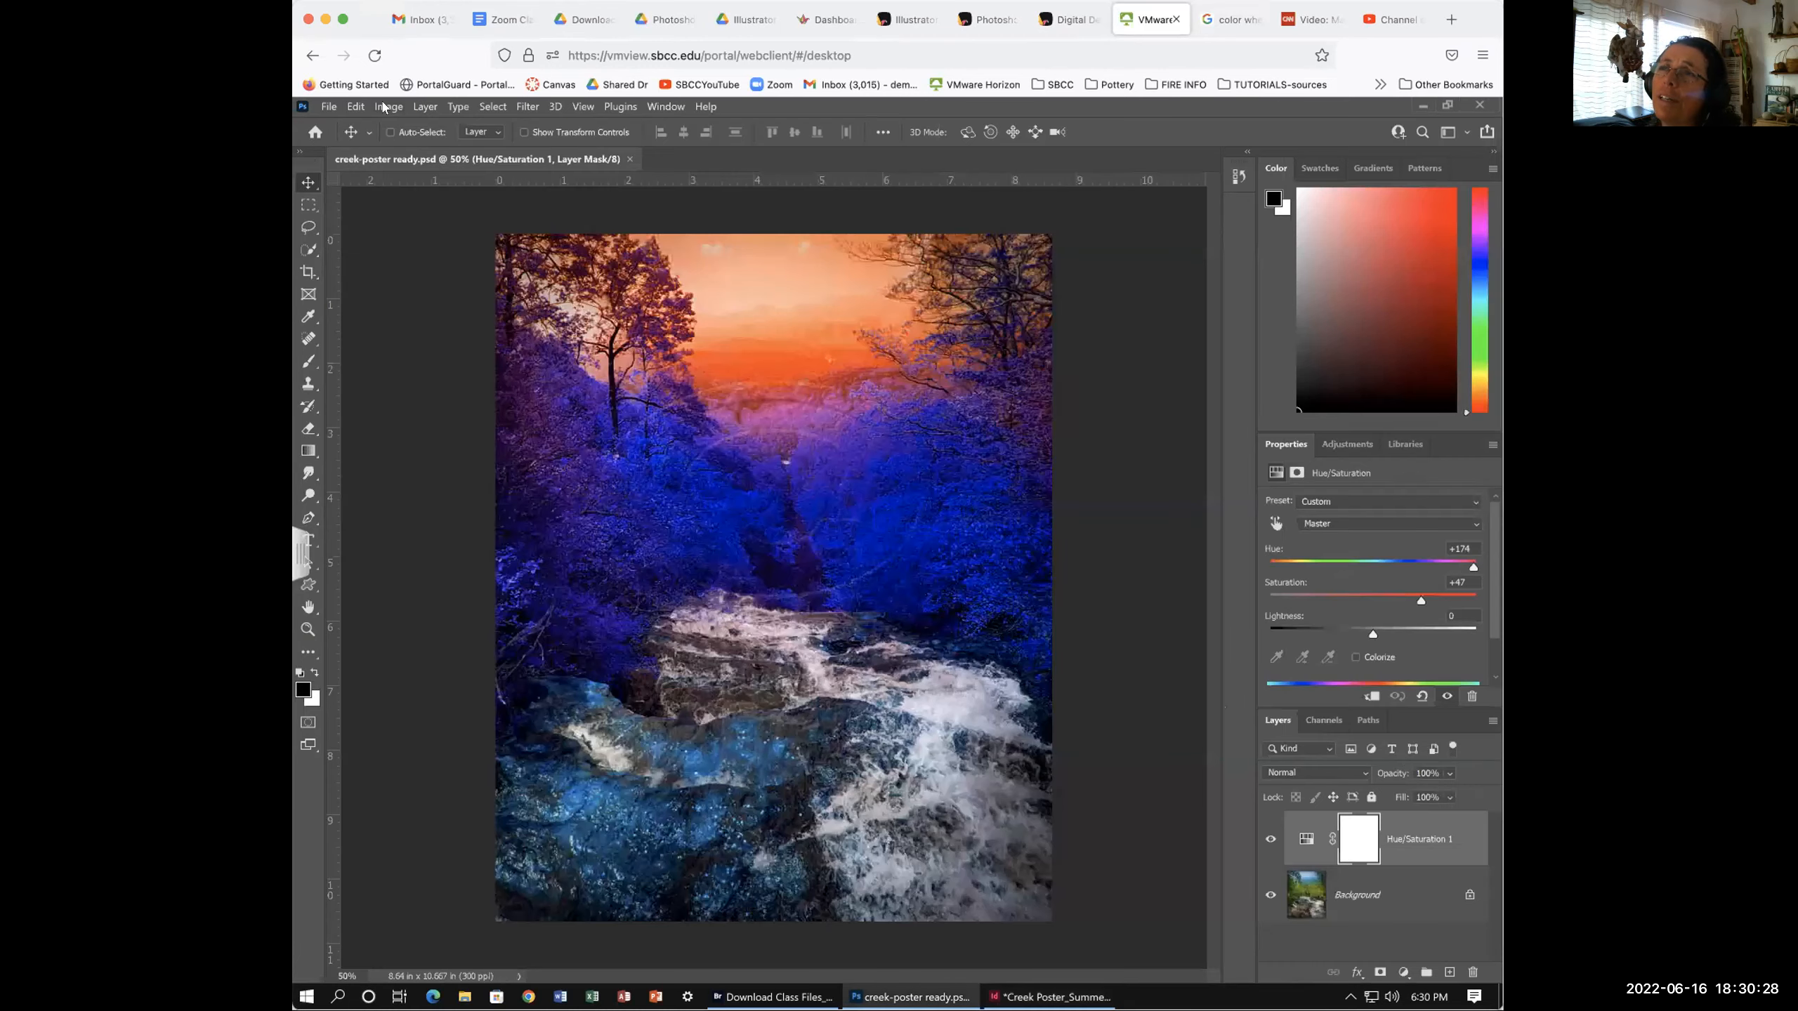
left_click(389, 106)
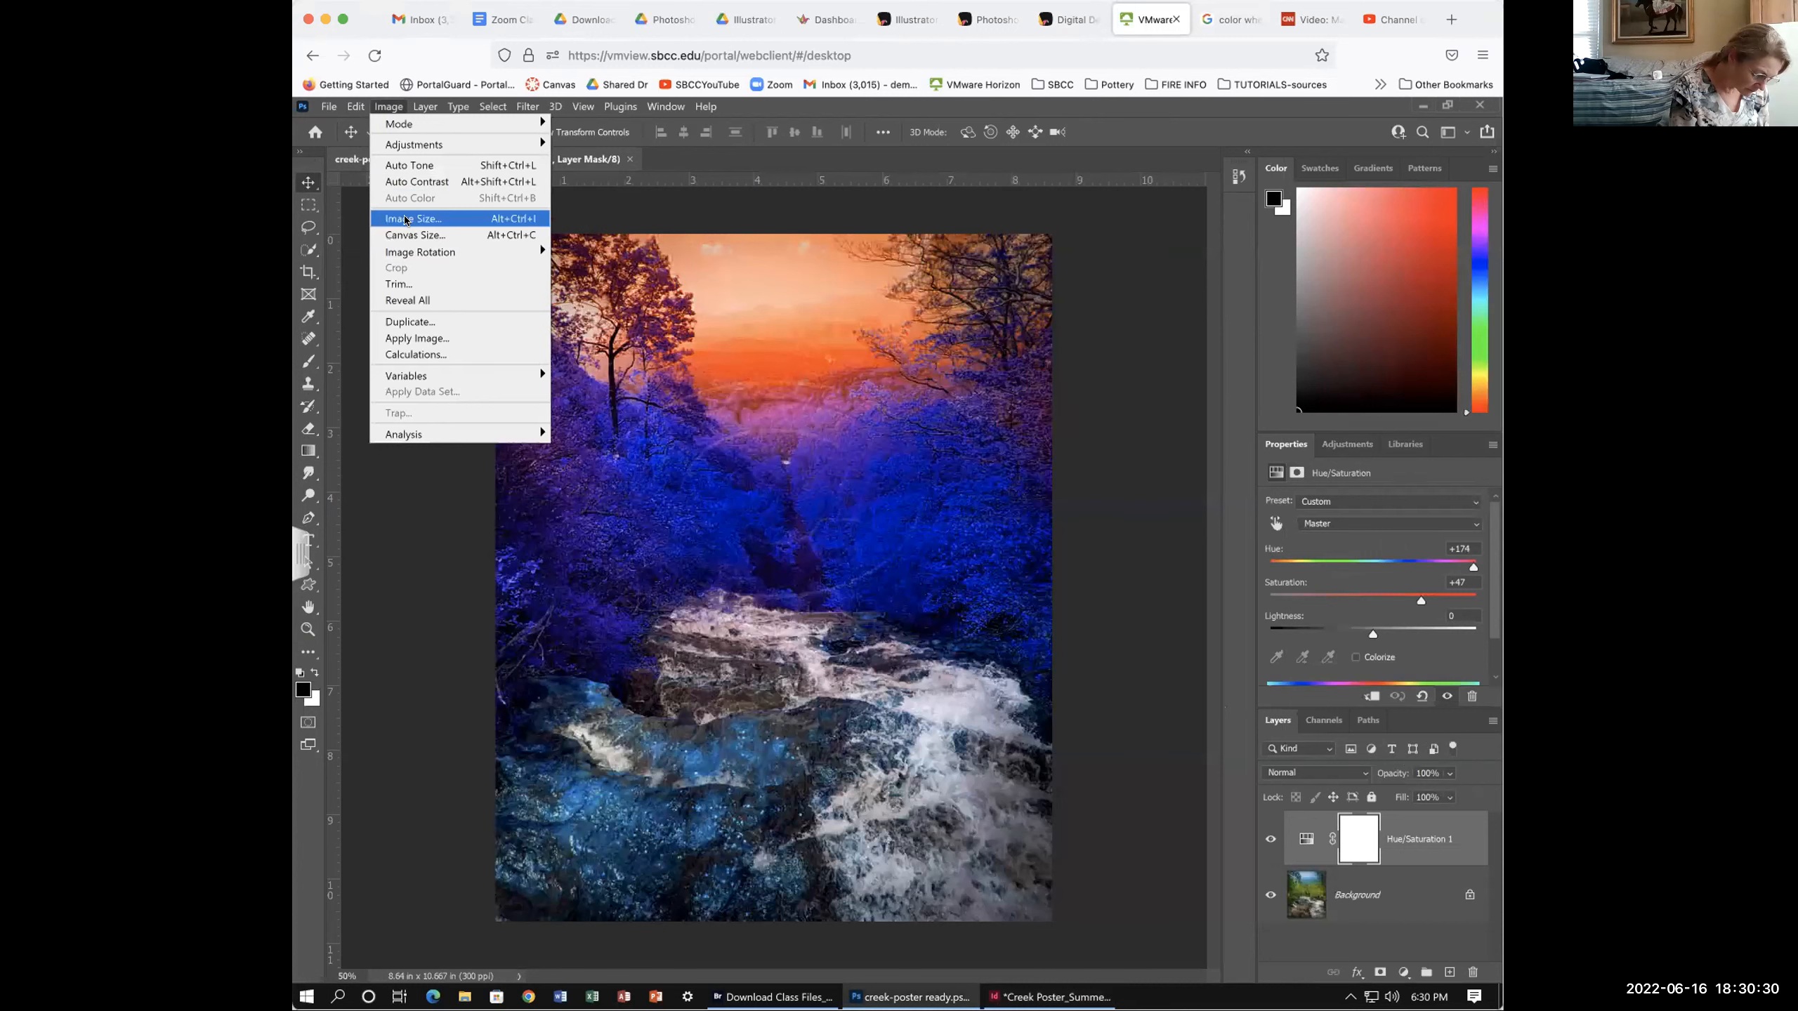
- Read the creek image's size of 8.64 × 10.667 in at 300 ppi, then return to InDesign
left_click(410, 219)
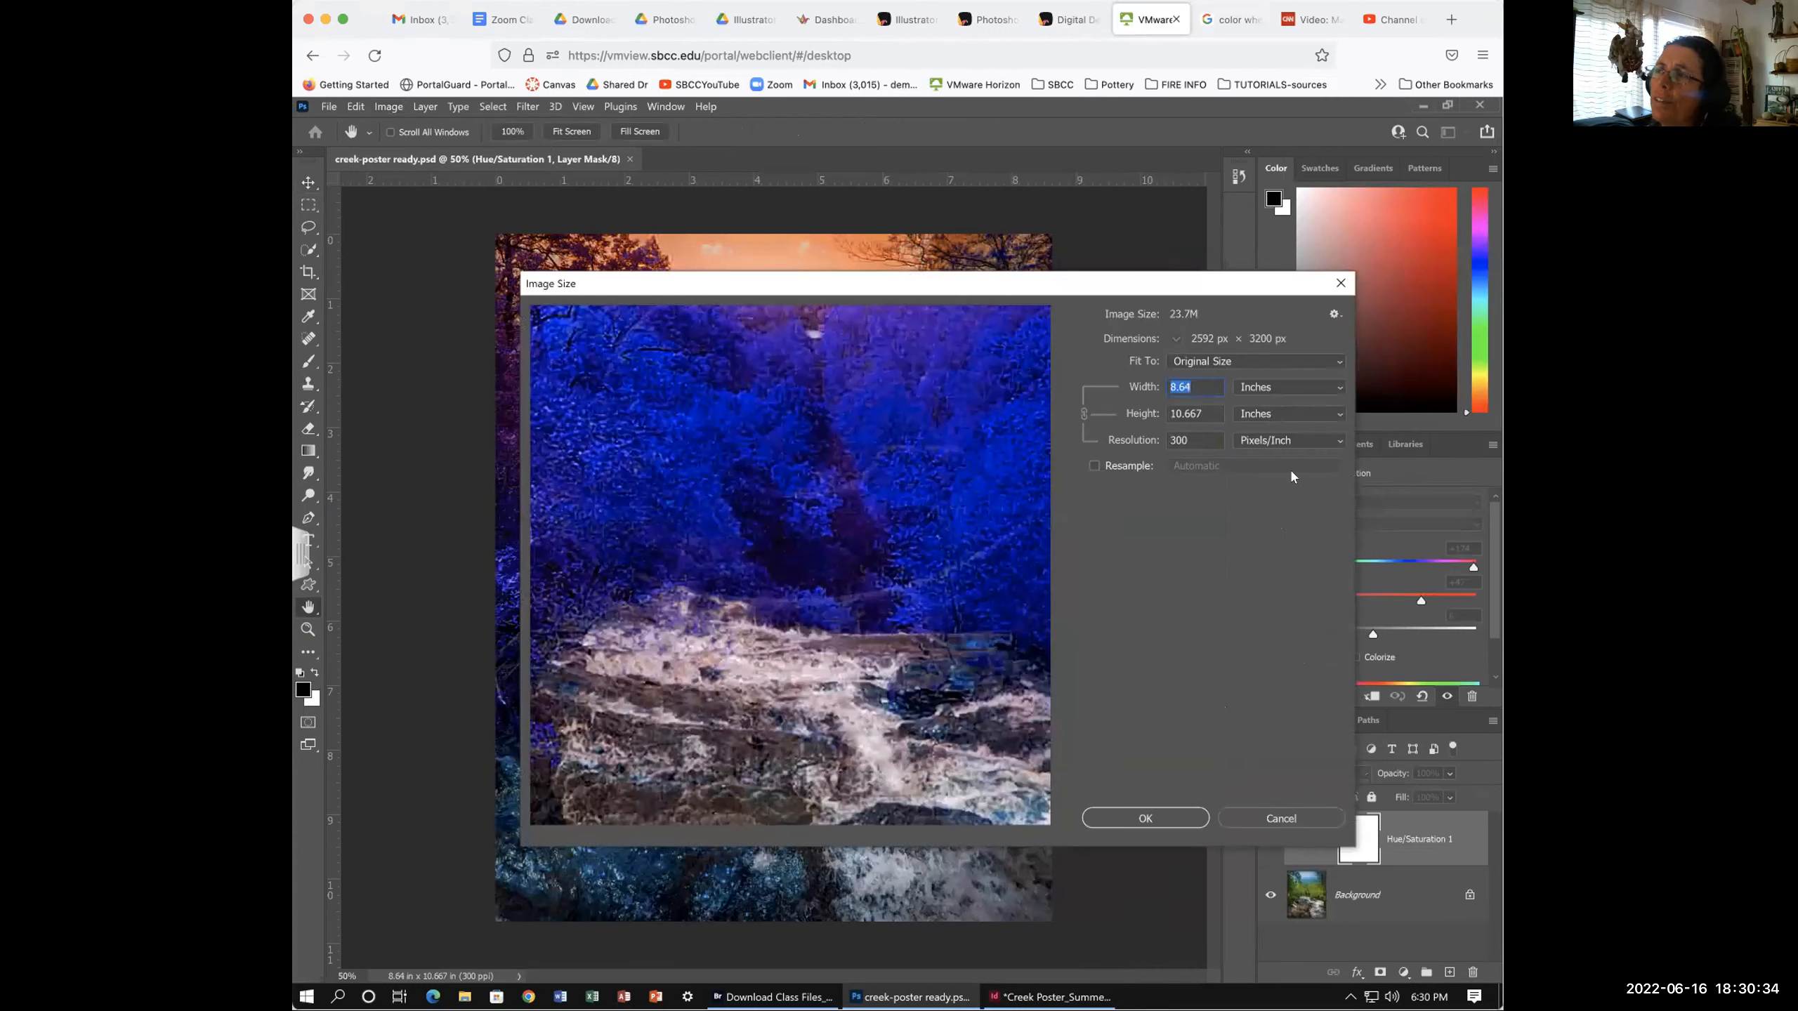
left_click(1040, 996)
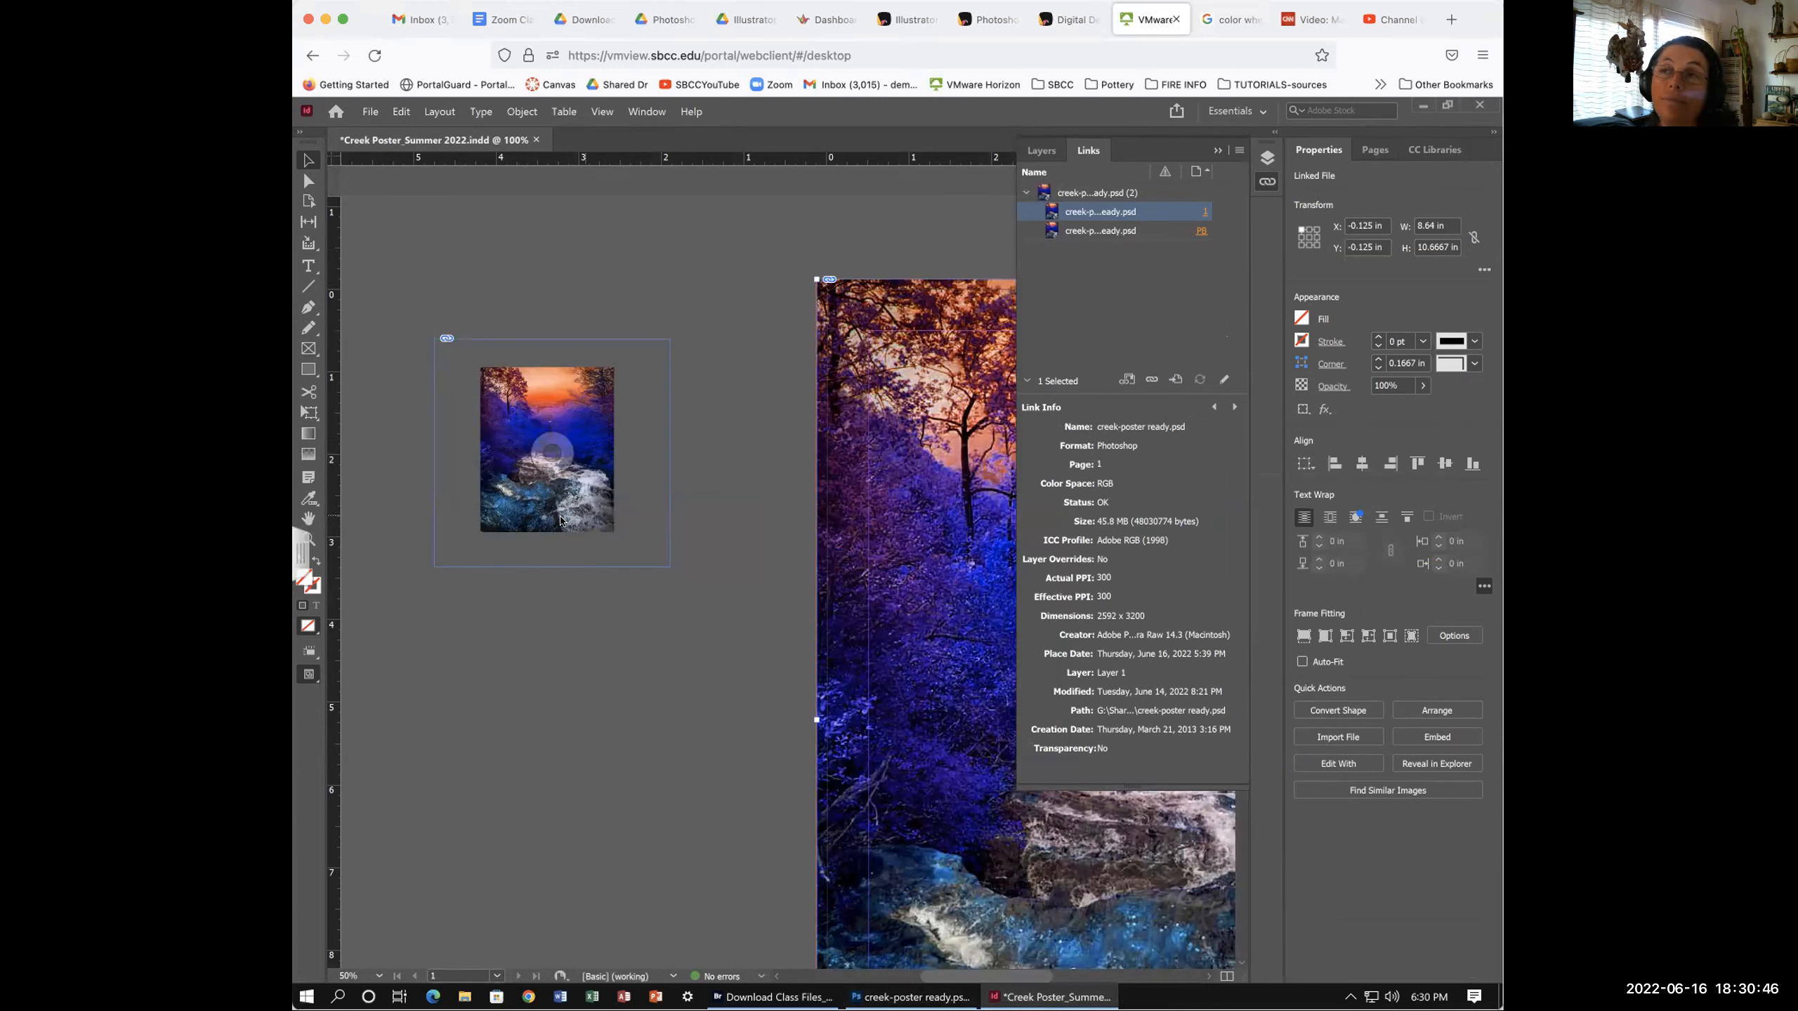
- Replace the selected image with creek-poster ready.psd from Shared drives > Digital Design Techniques > Download Class Files
left_click(370, 111)
left_click(413, 315)
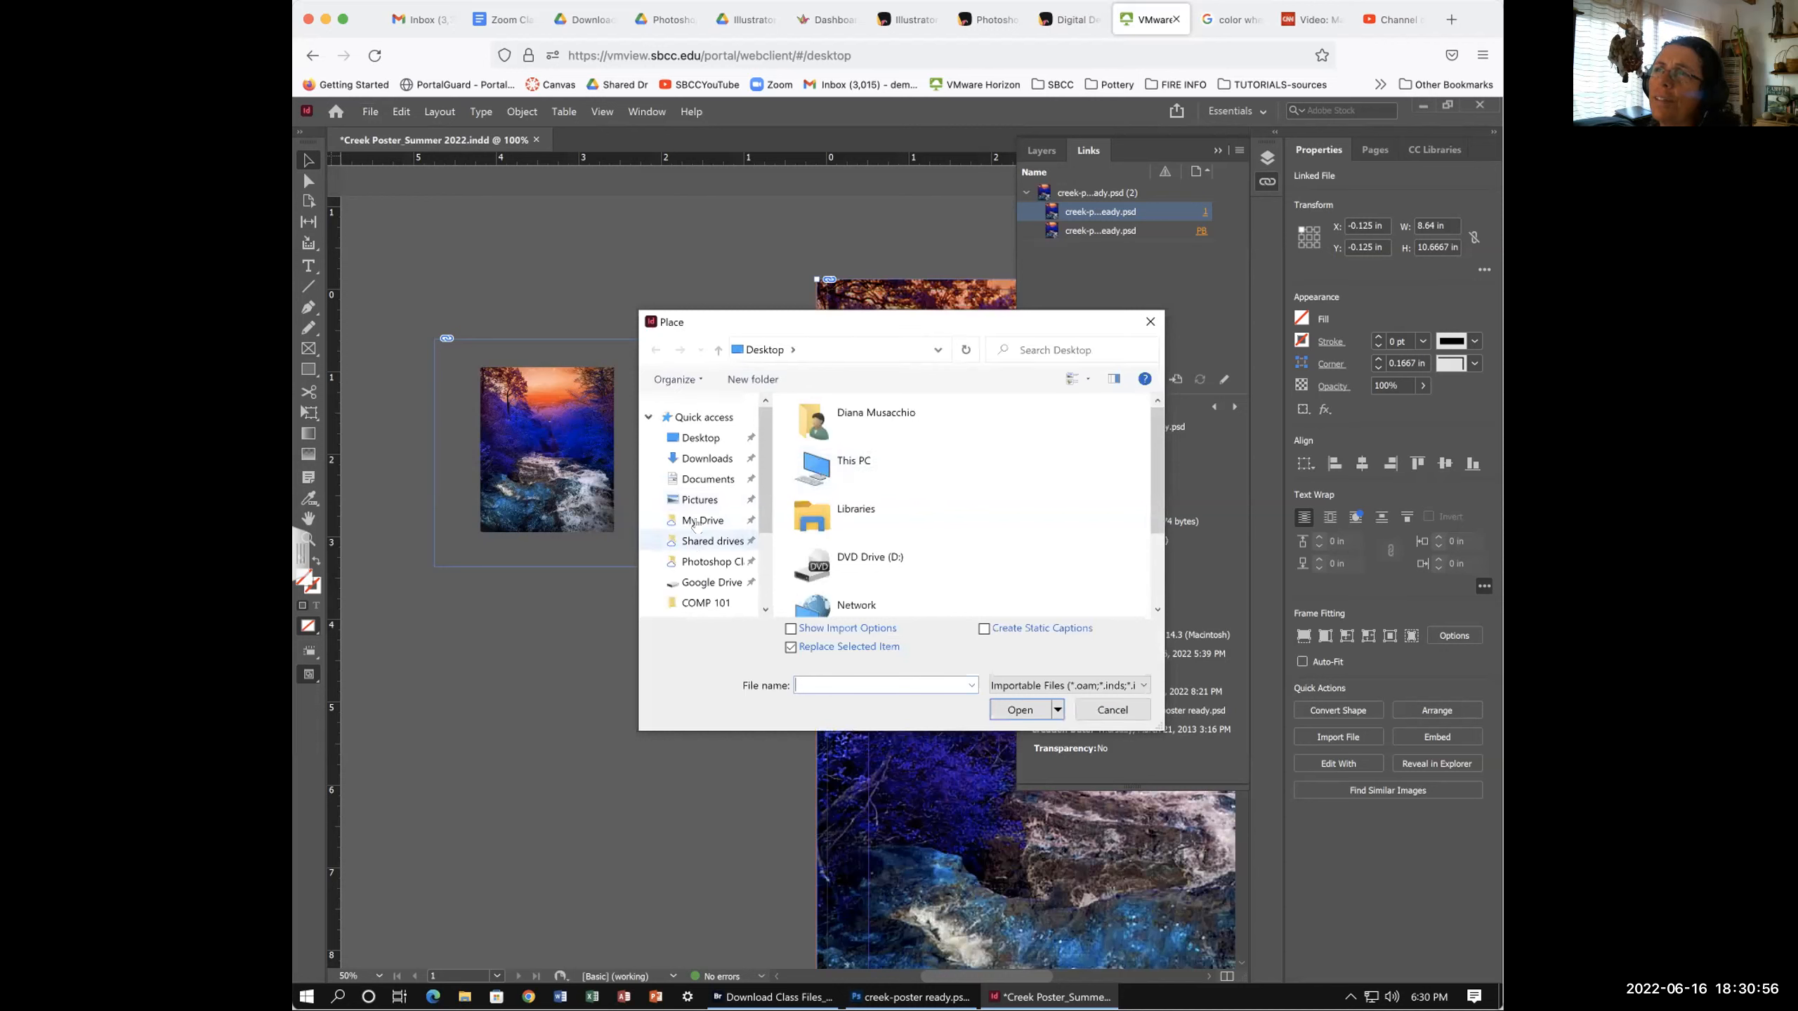
left_click(698, 583)
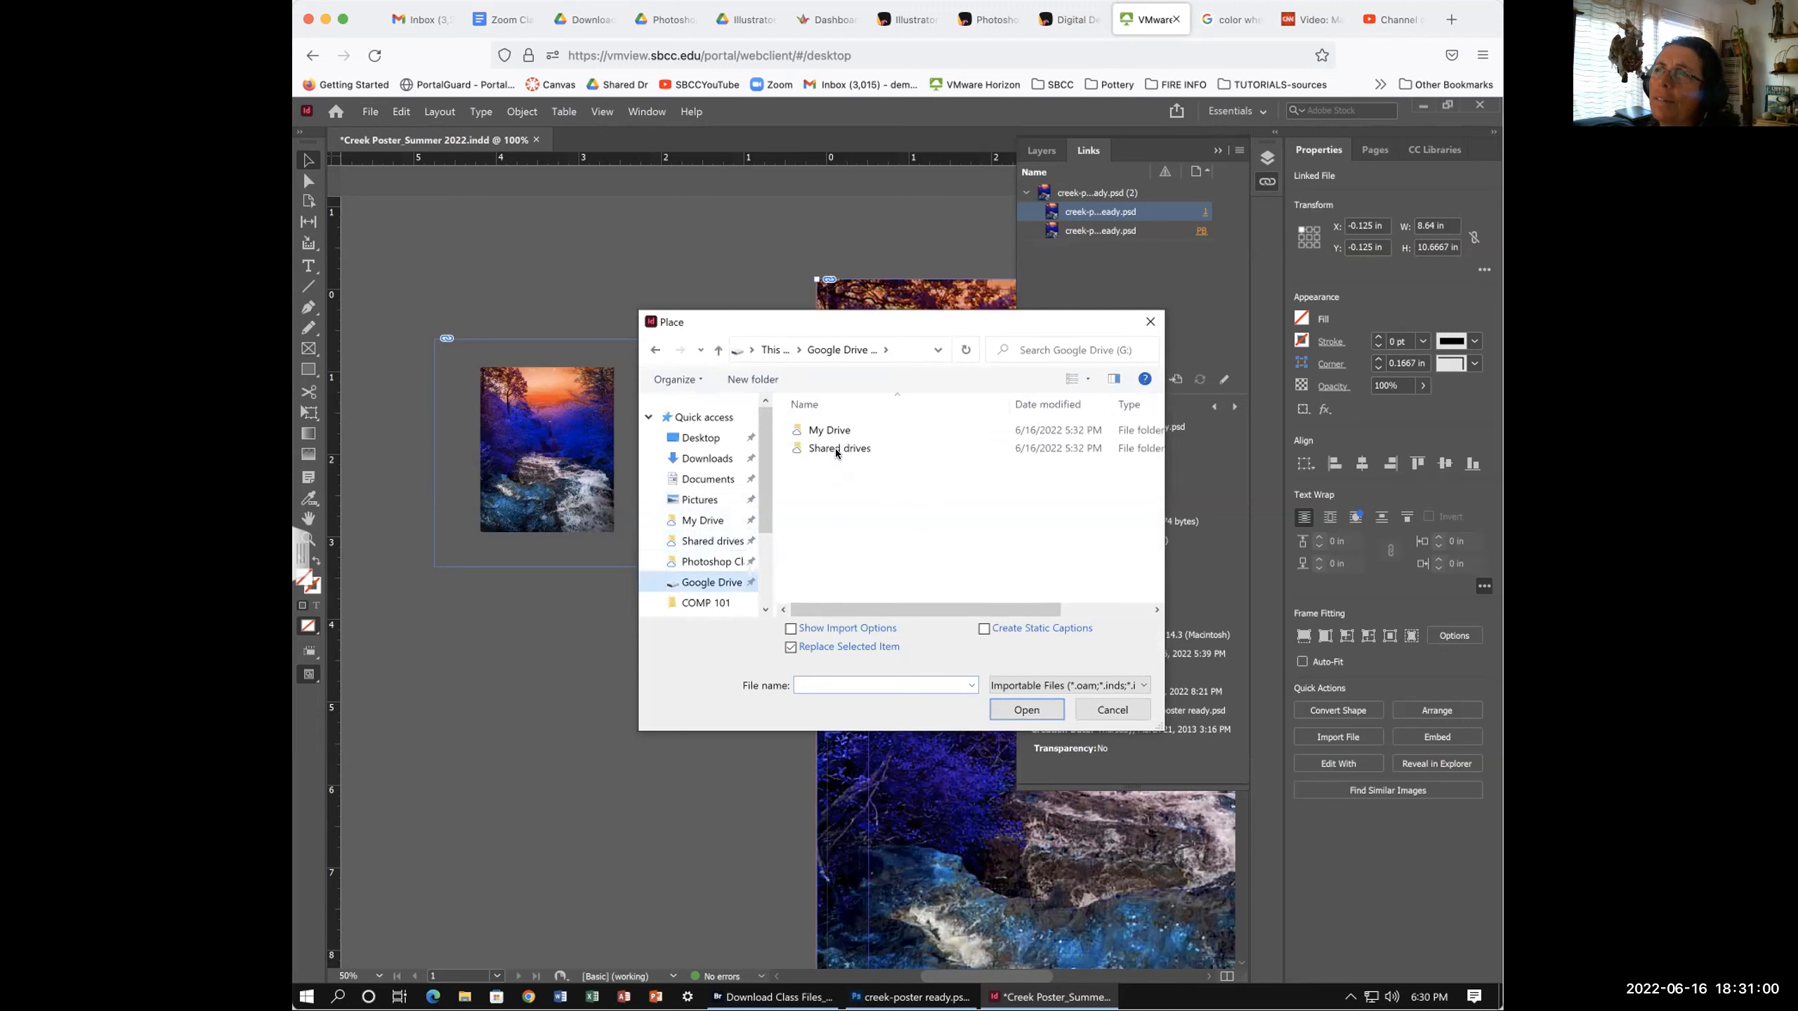
left_click(823, 450)
double_click(823, 451)
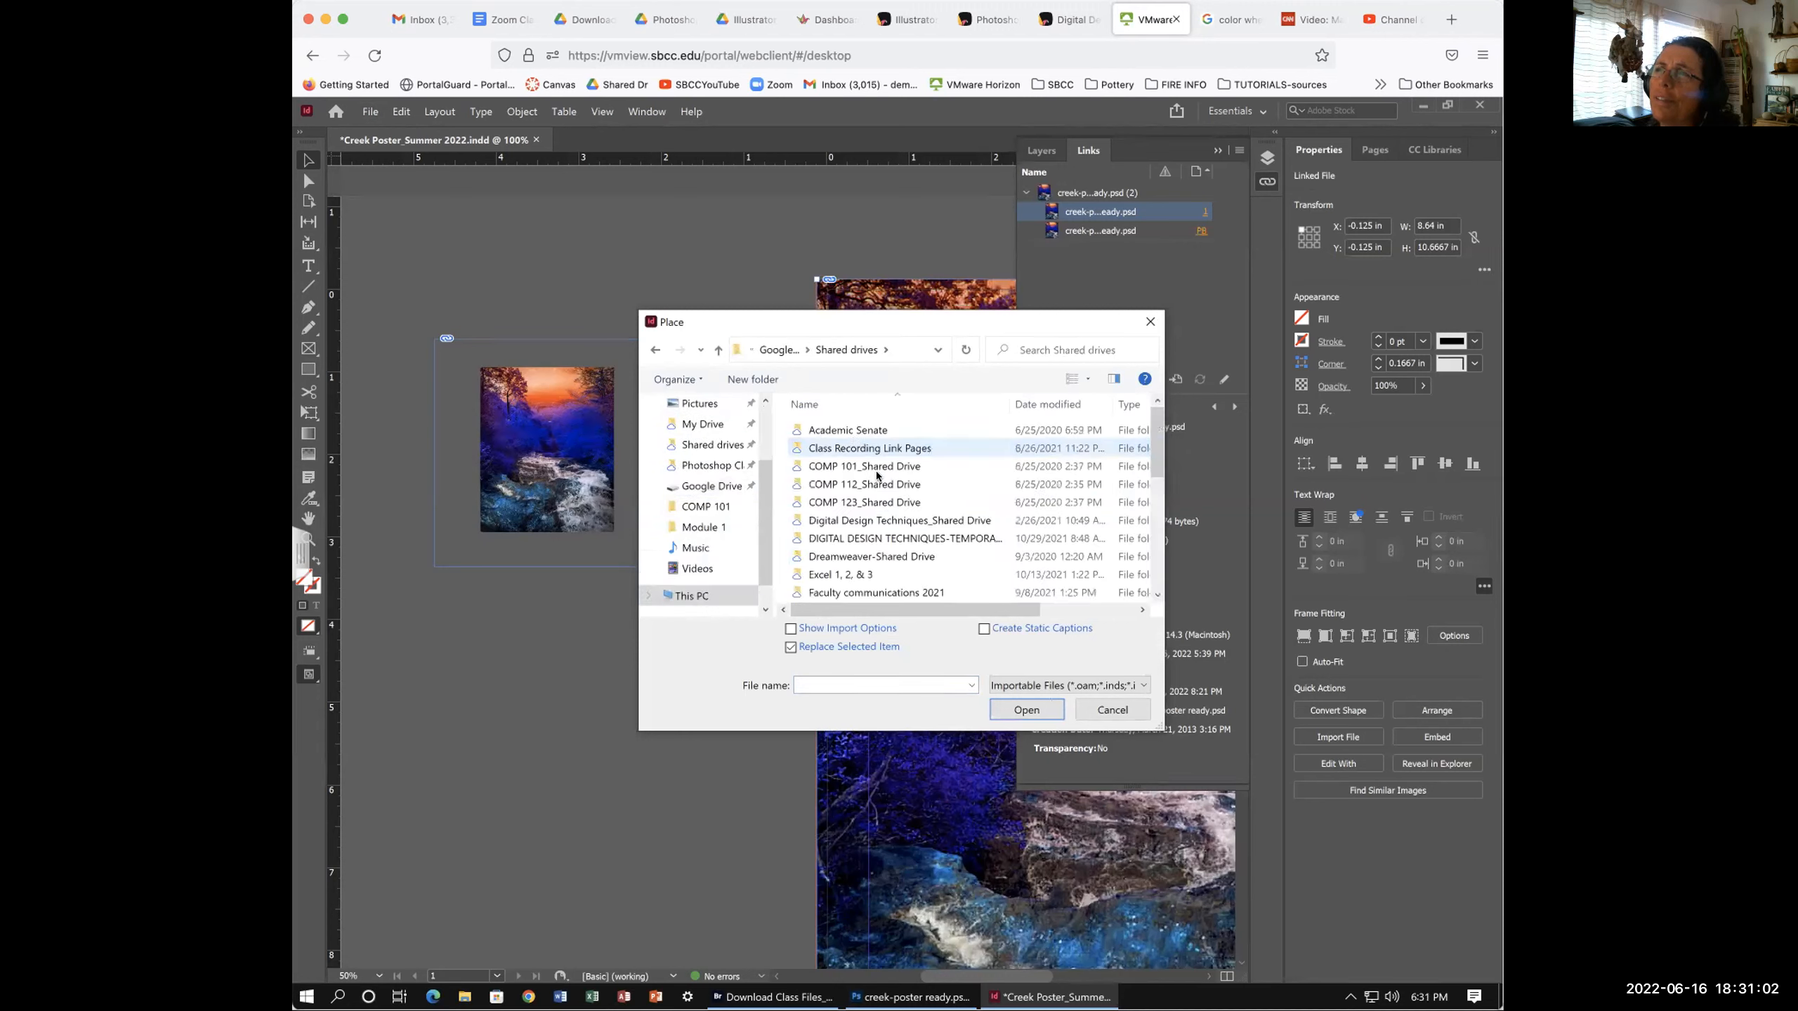
double_click(868, 520)
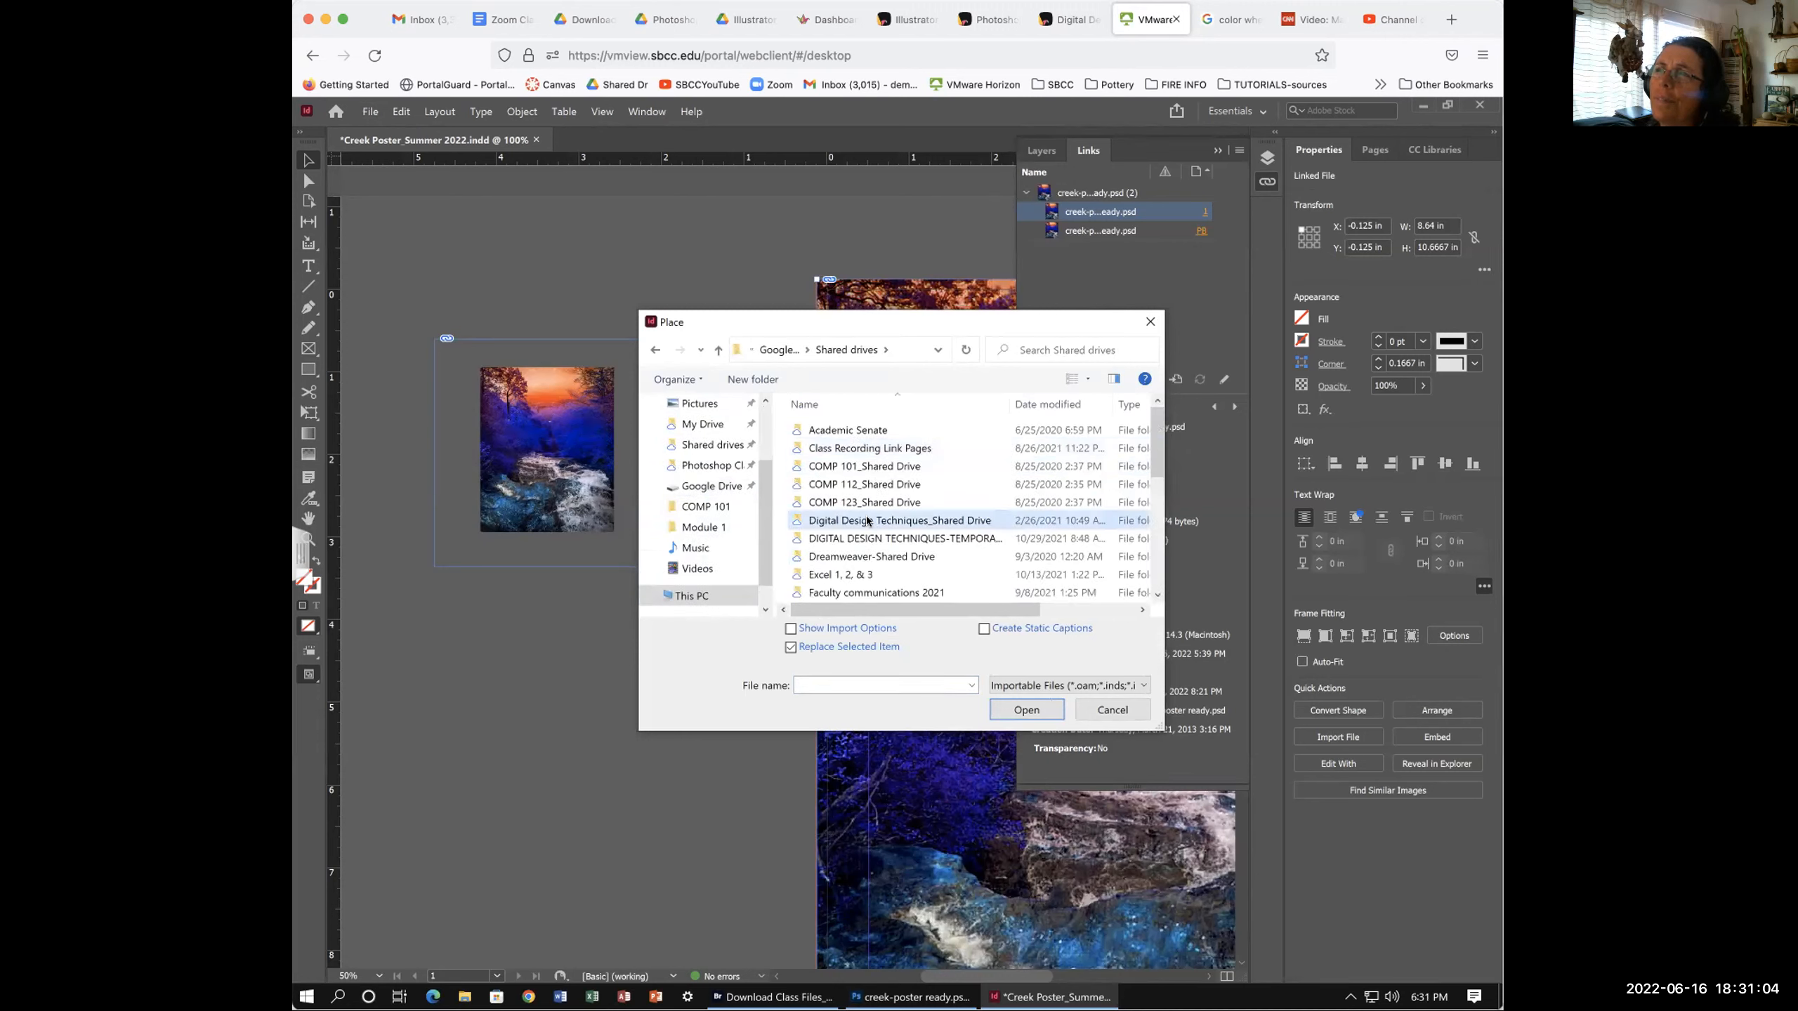
double_click(835, 446)
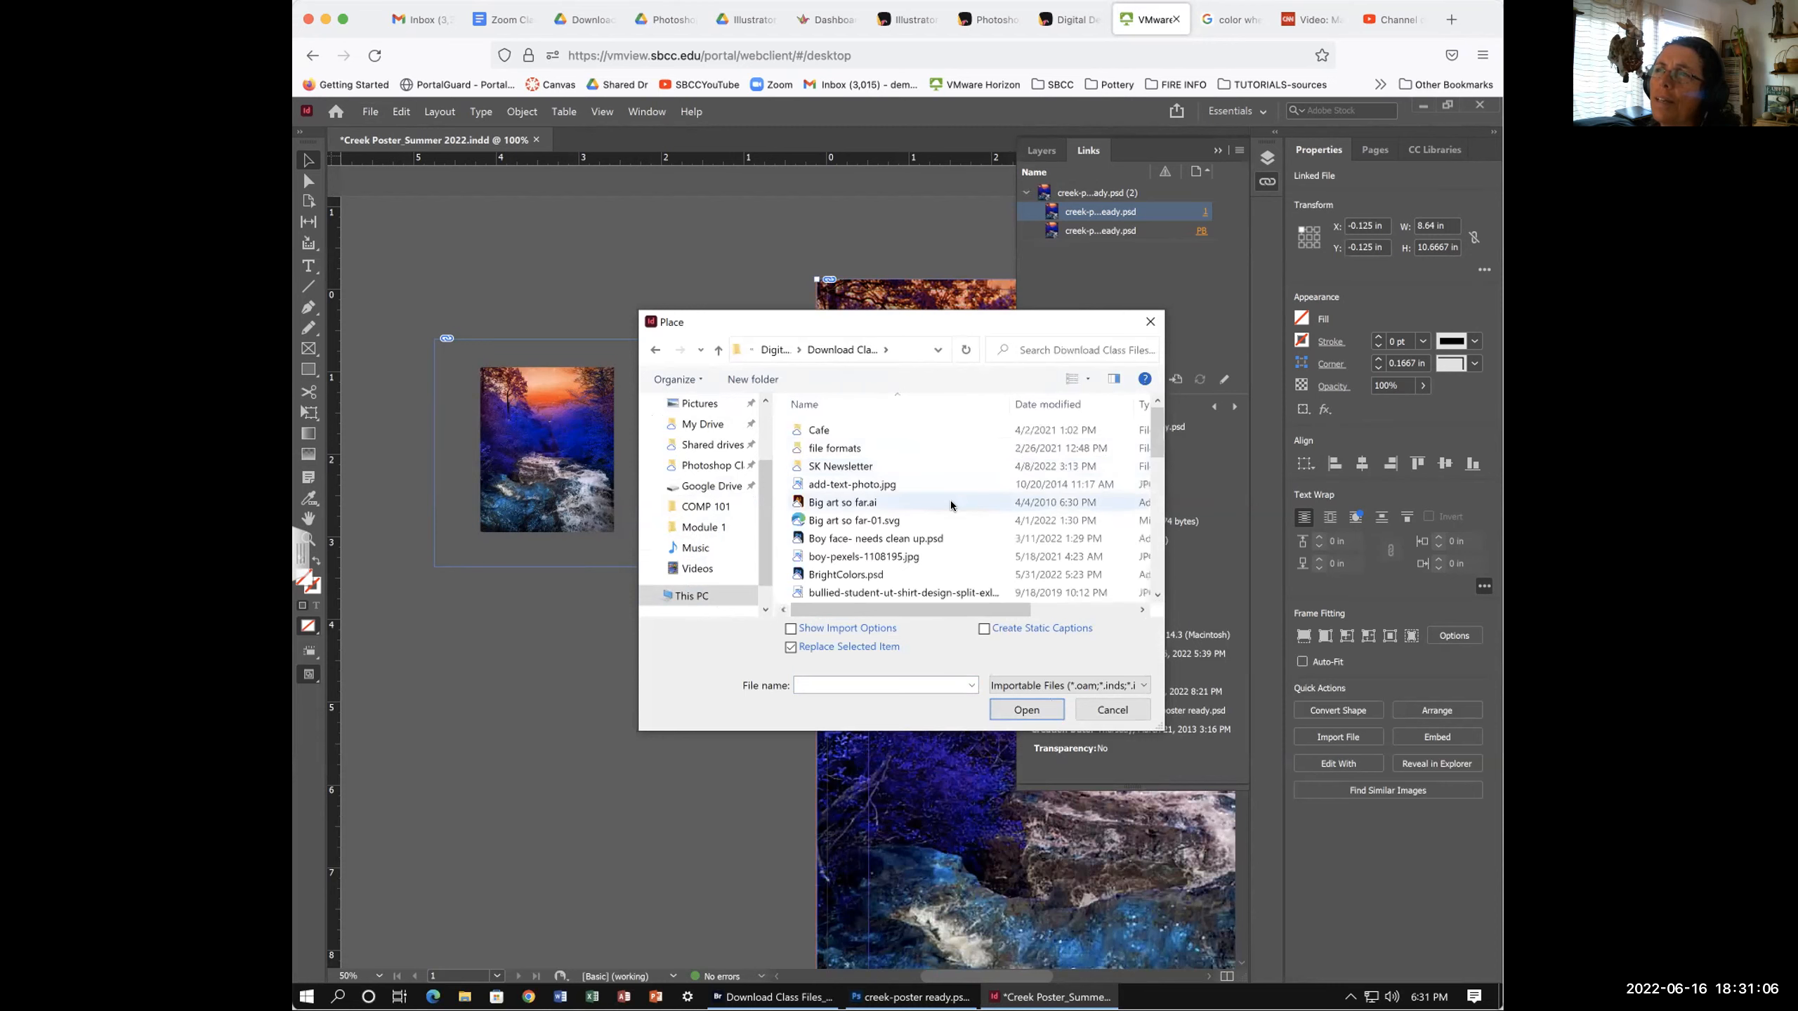
scroll(953, 500, "down", 5)
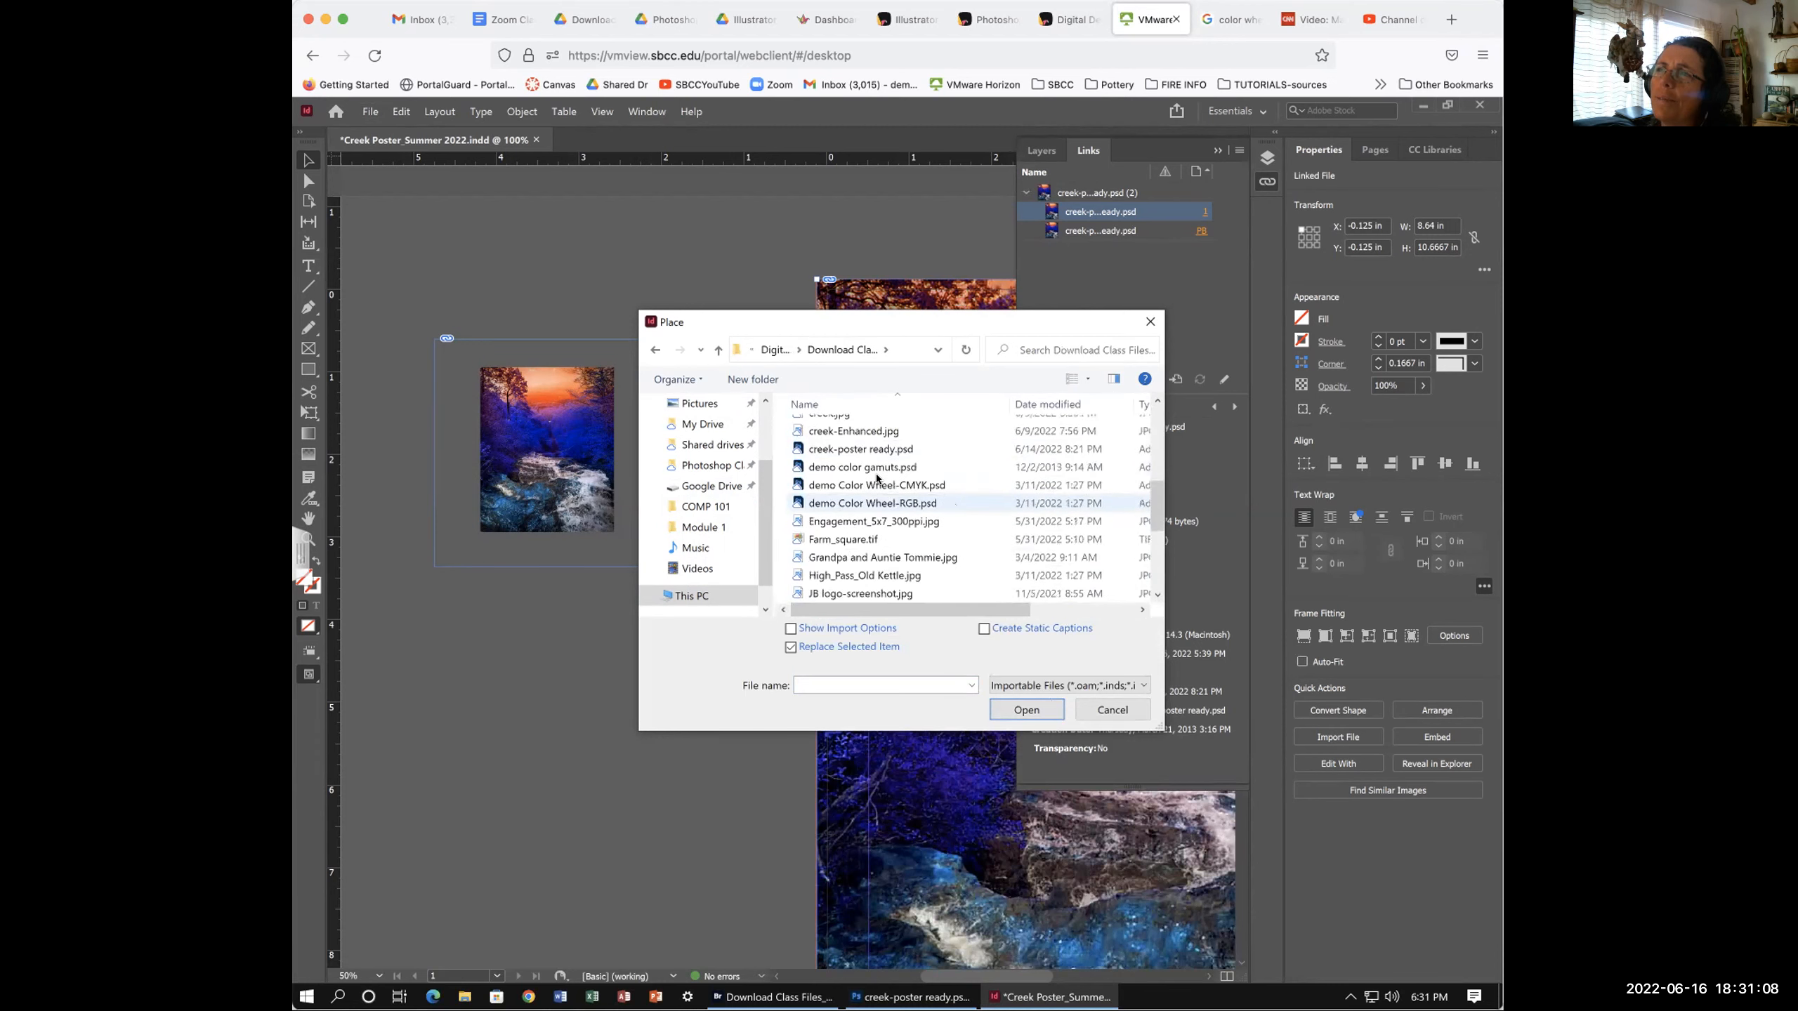
left_click(860, 449)
left_click(993, 701)
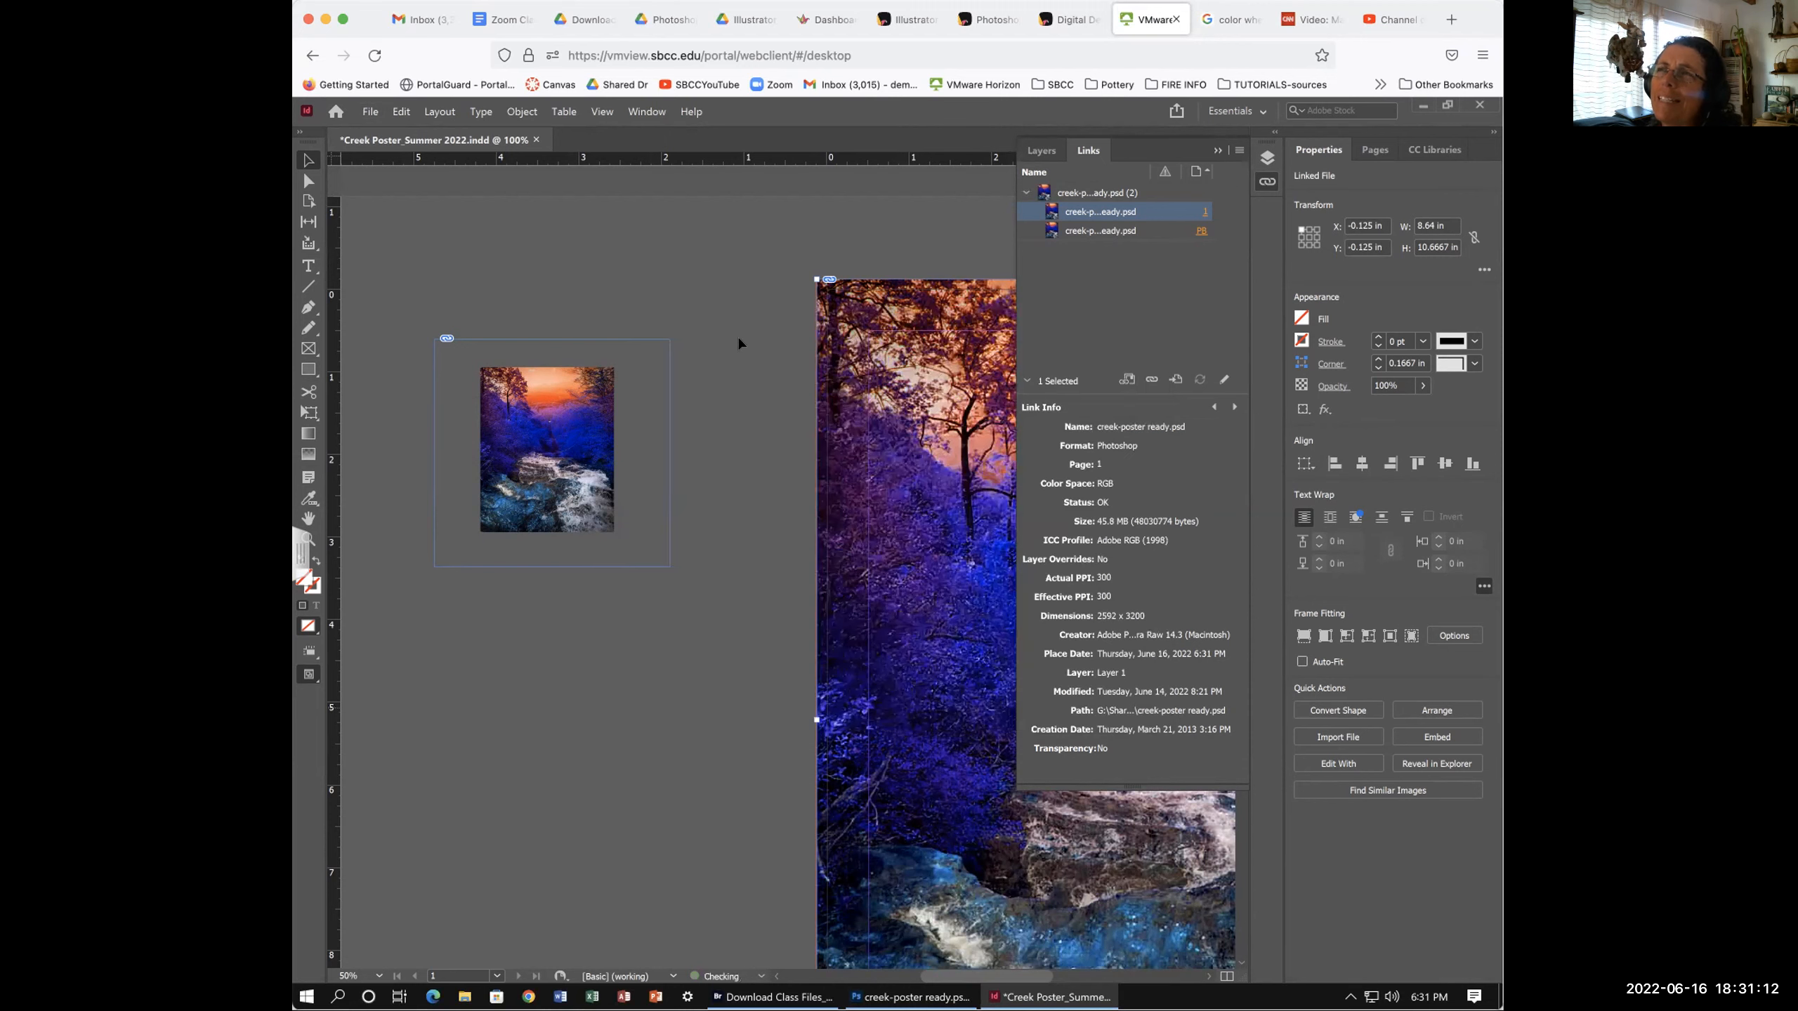
- Place another copy of creek-poster ready.psd on the pasteboard at 23% scale
scroll(726, 281, "right", 2)
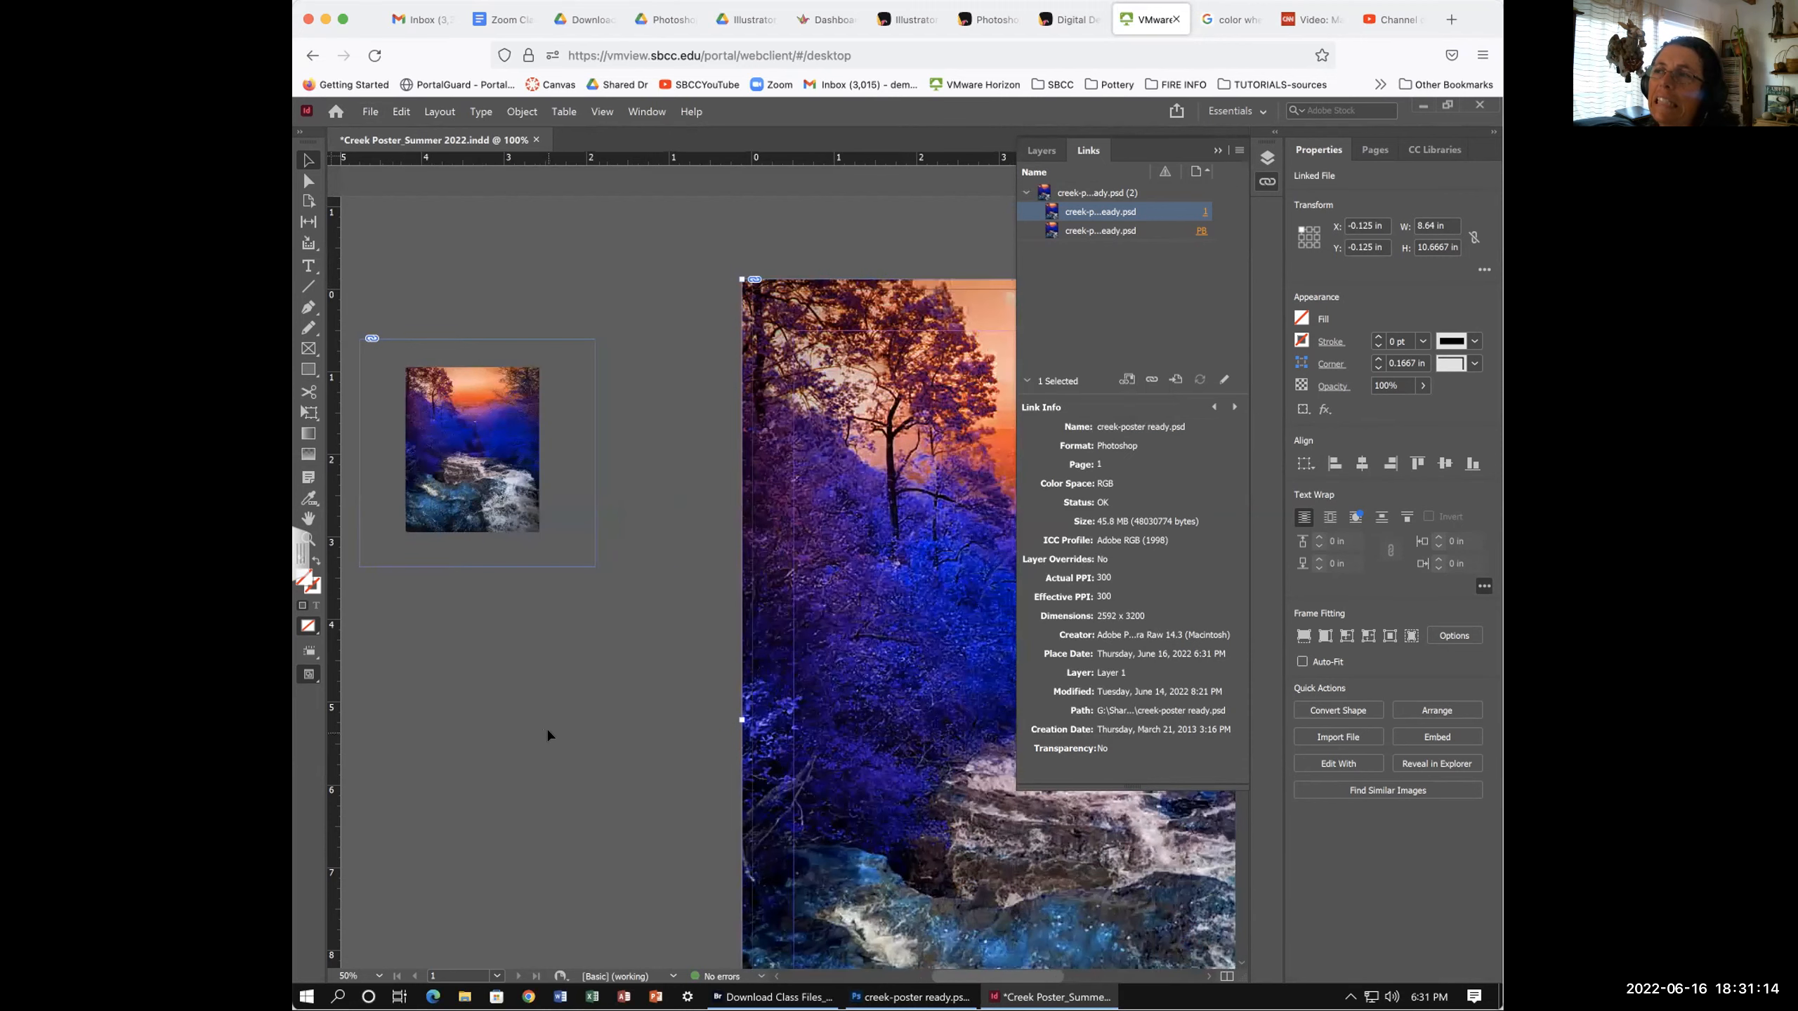
scroll(545, 726, "left", 2)
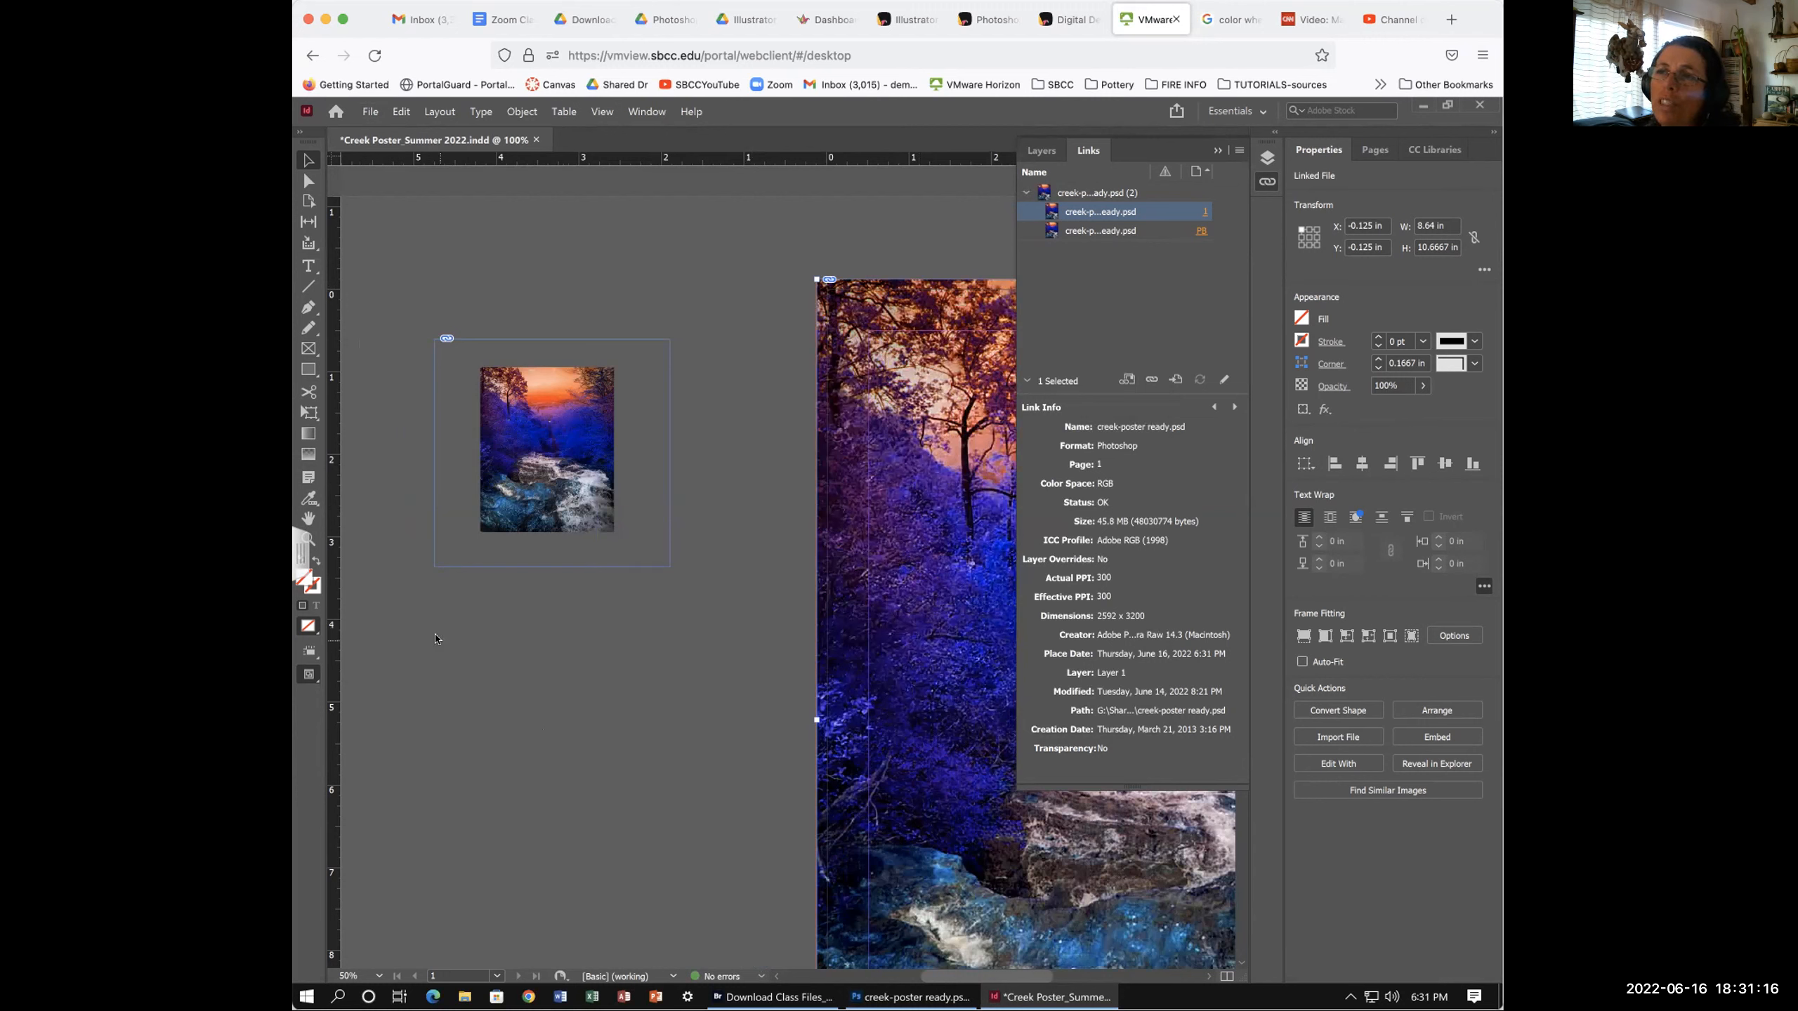
left_click(616, 833)
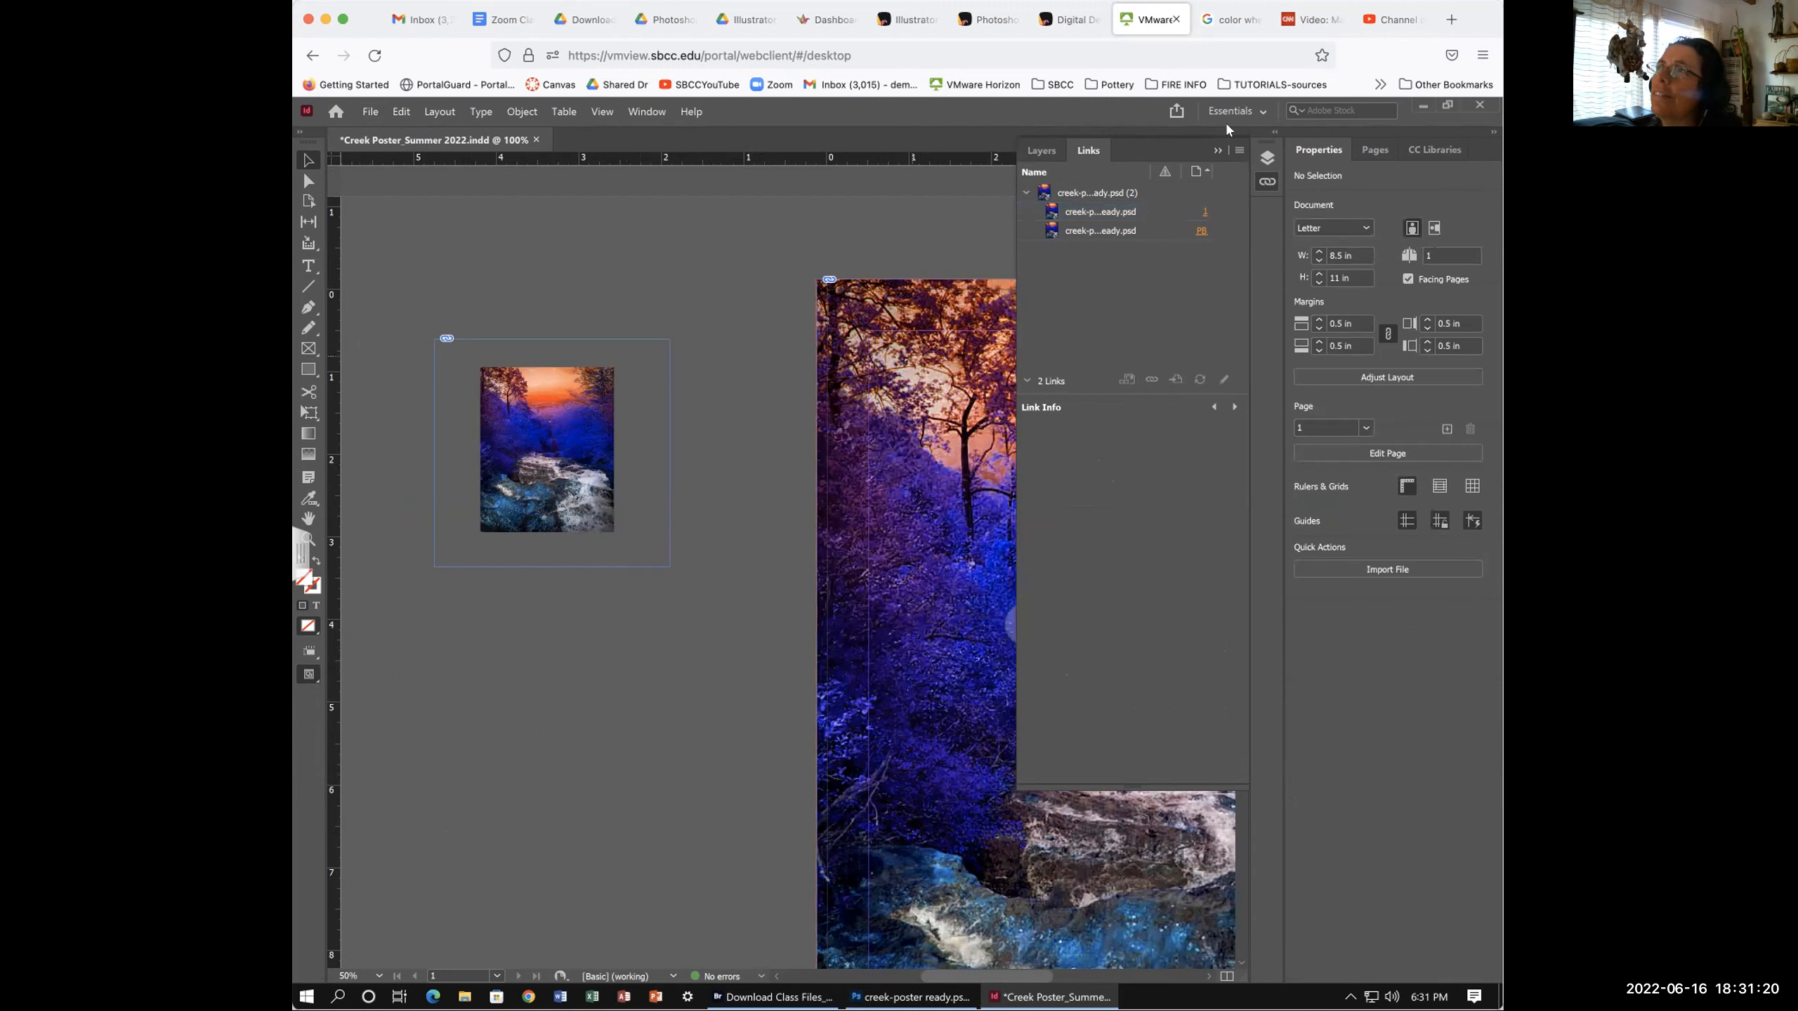
left_click(369, 111)
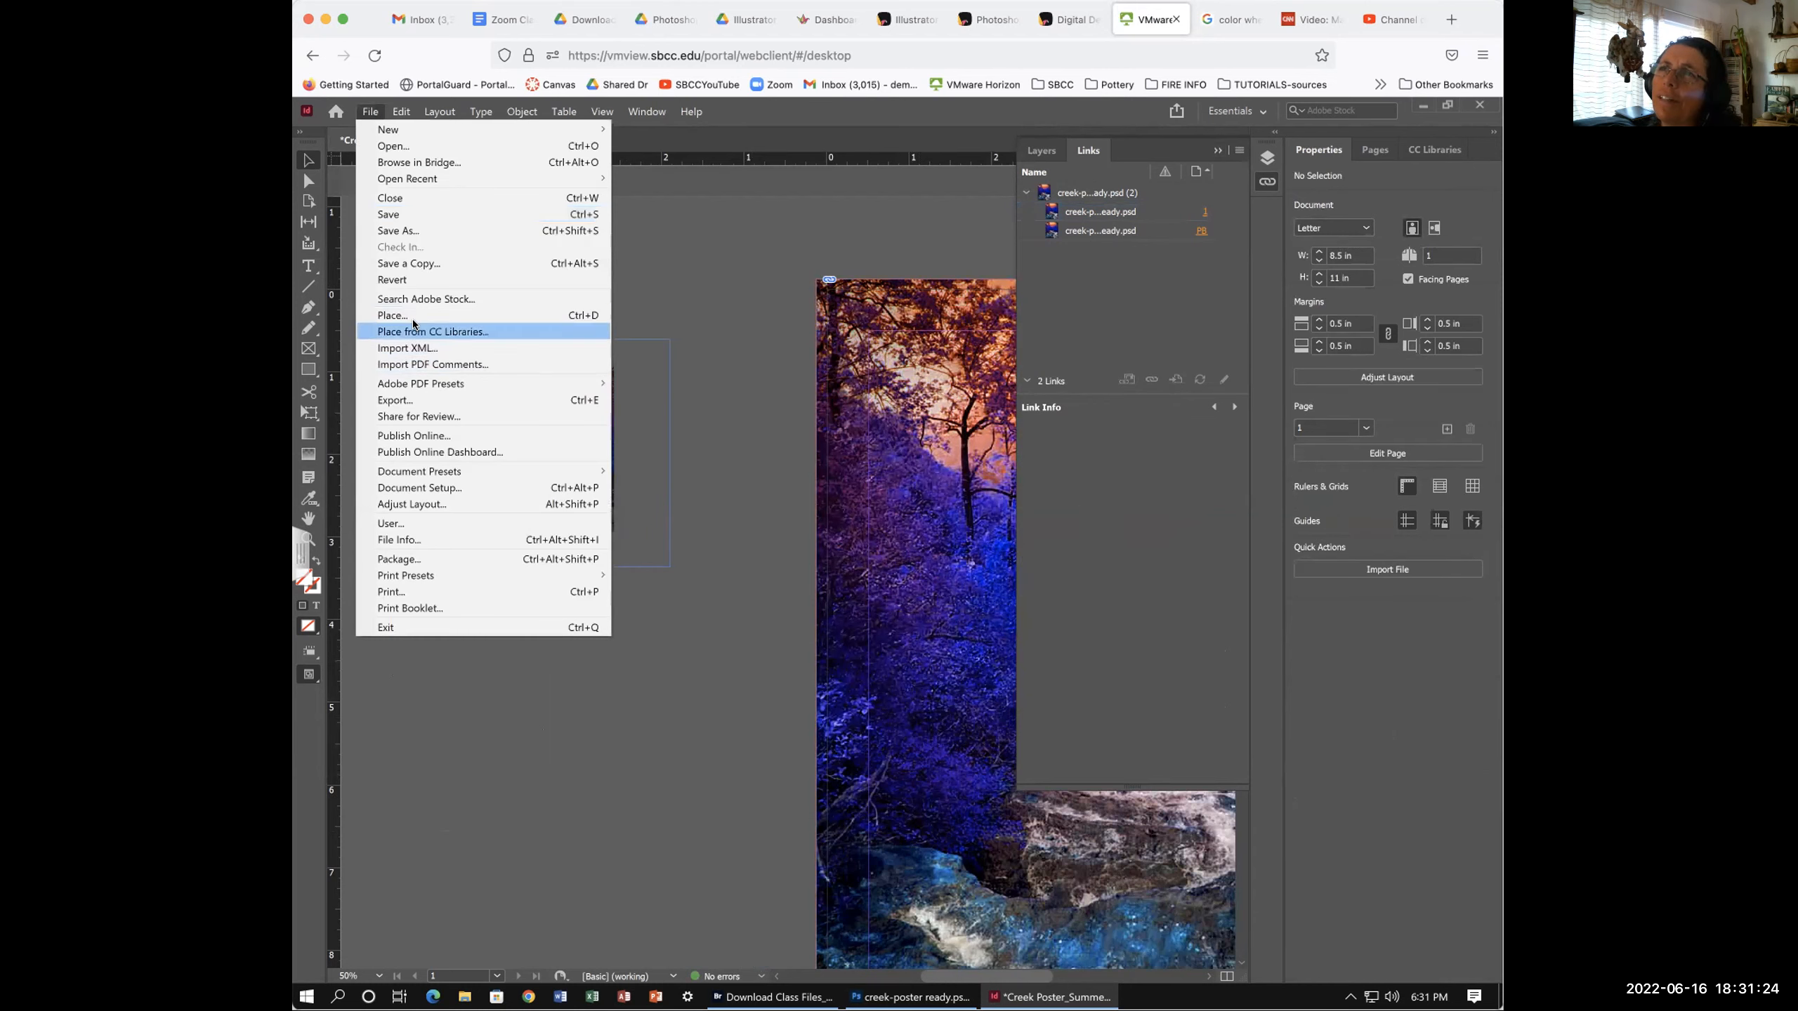
left_click(731, 409)
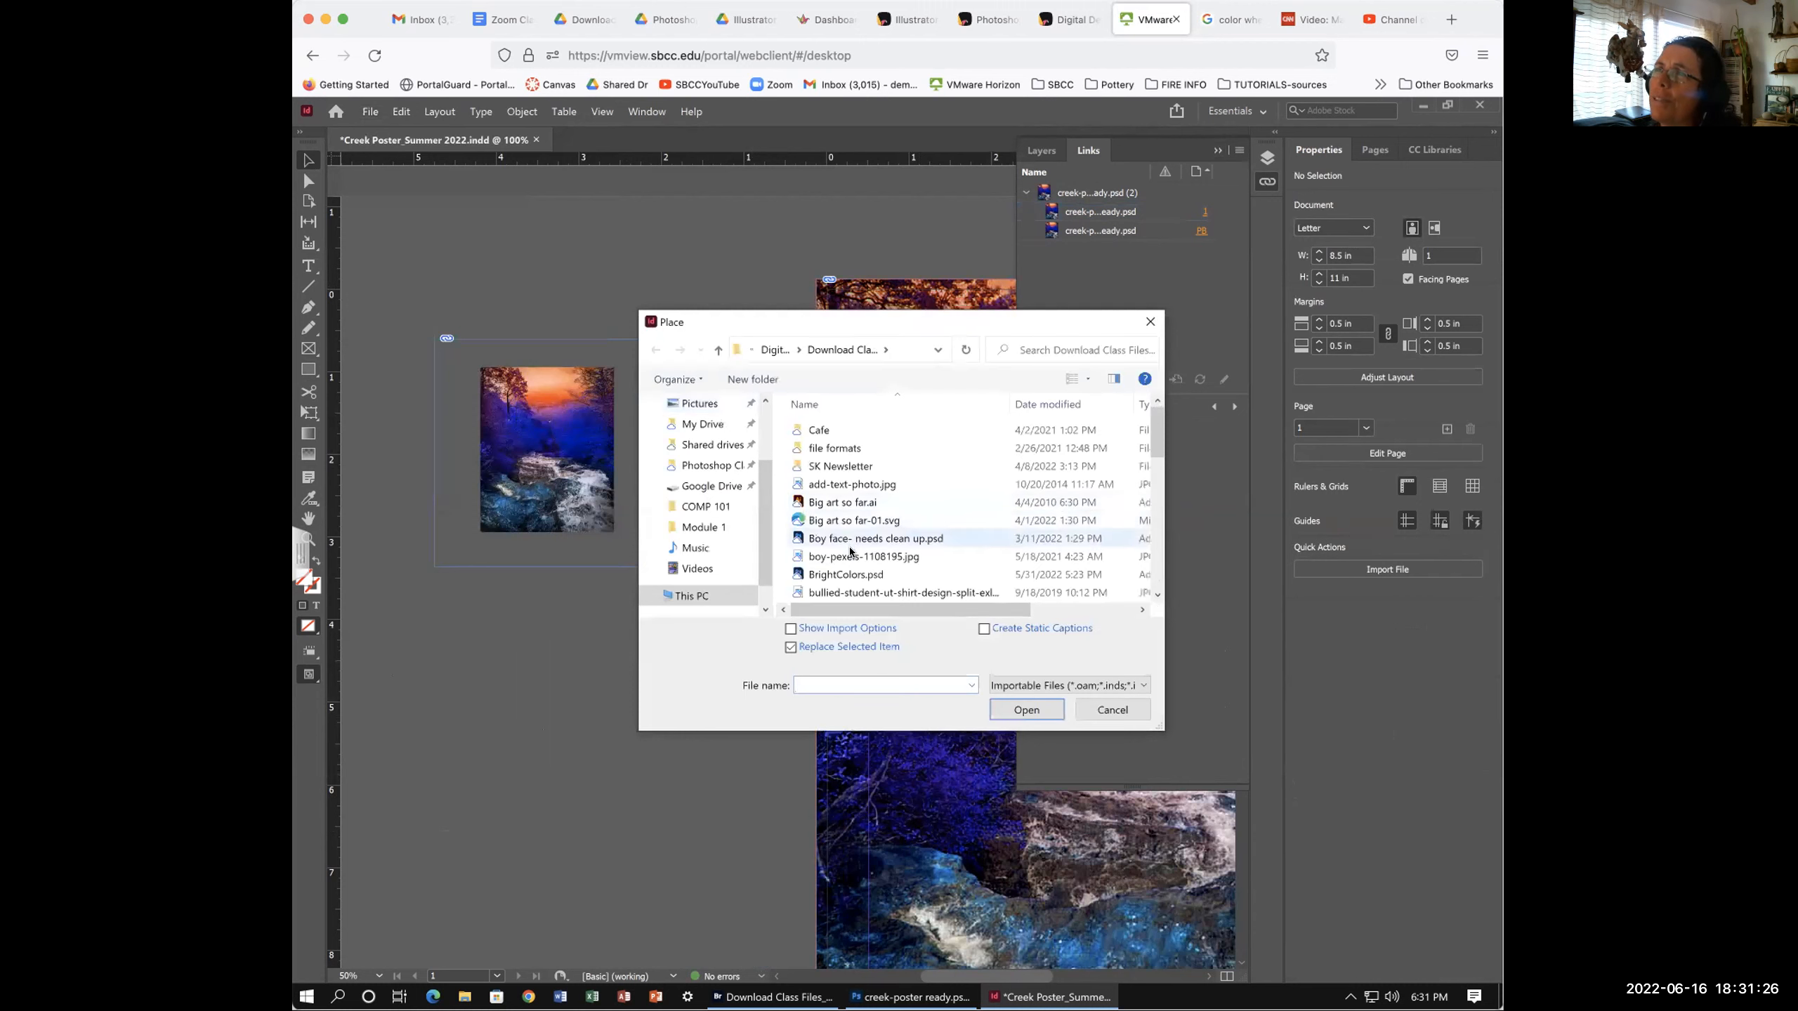
left_click(846, 537)
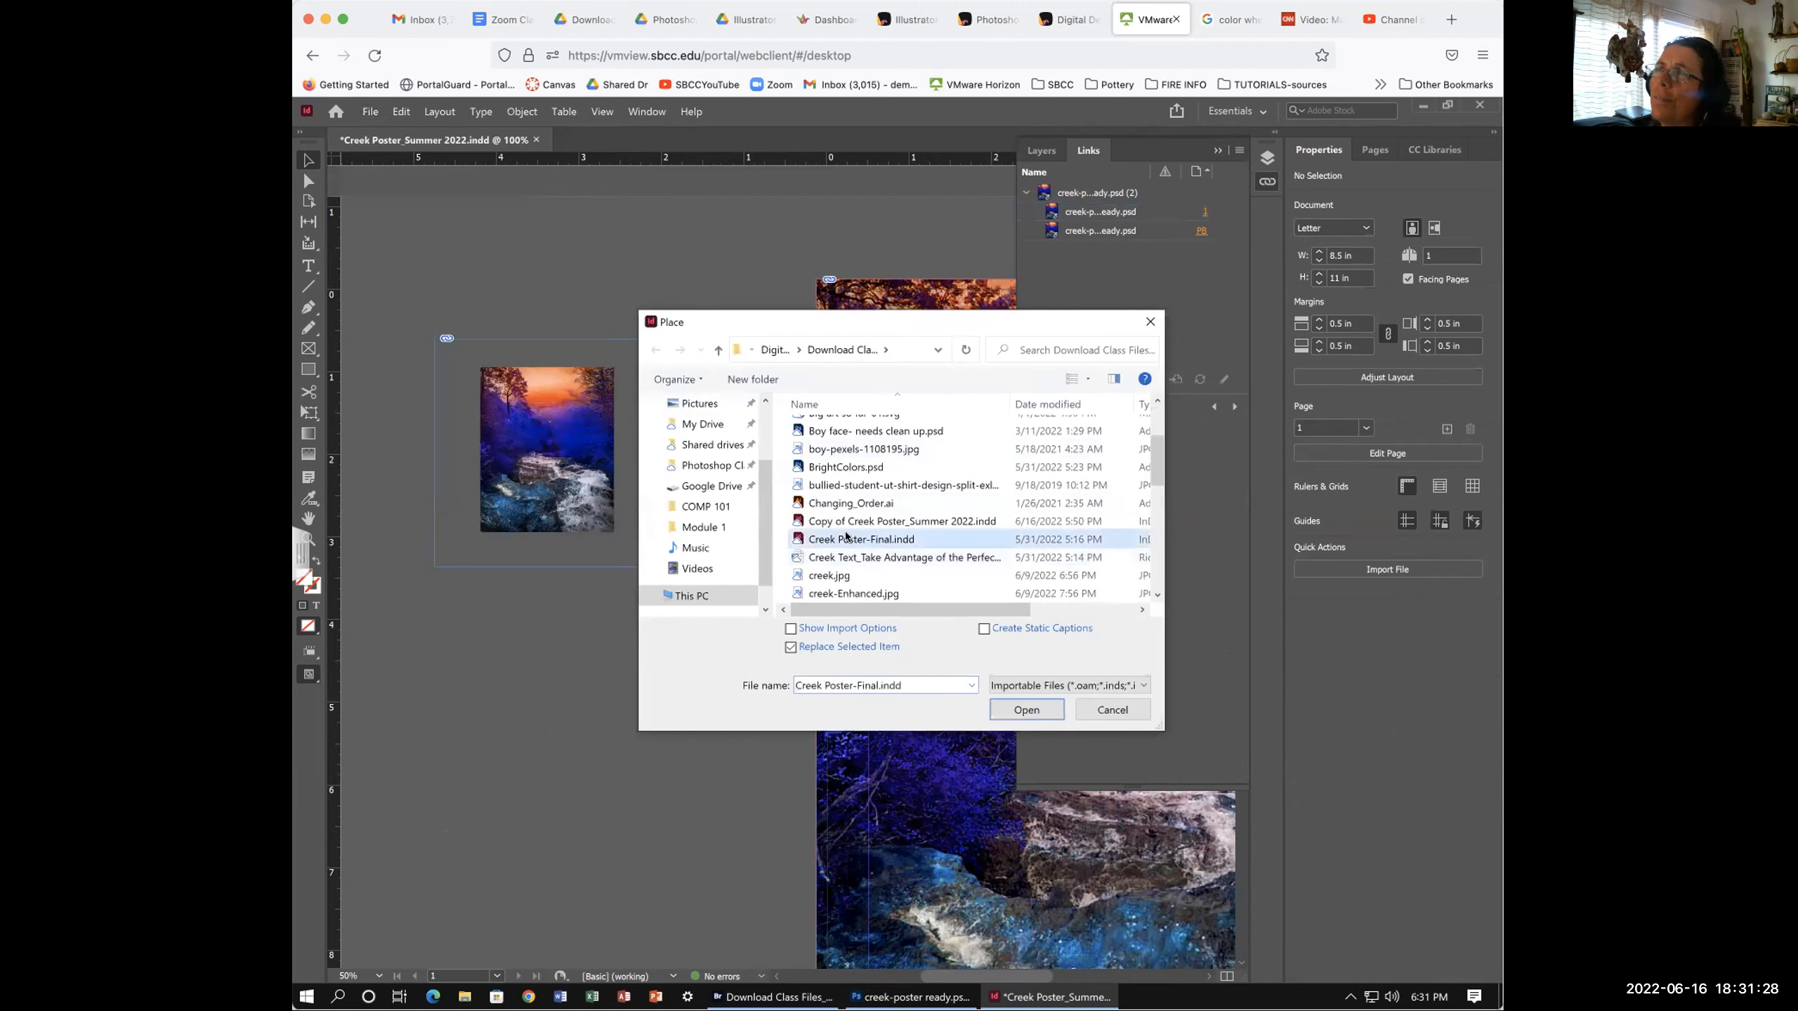
scroll(845, 571, "down", 1)
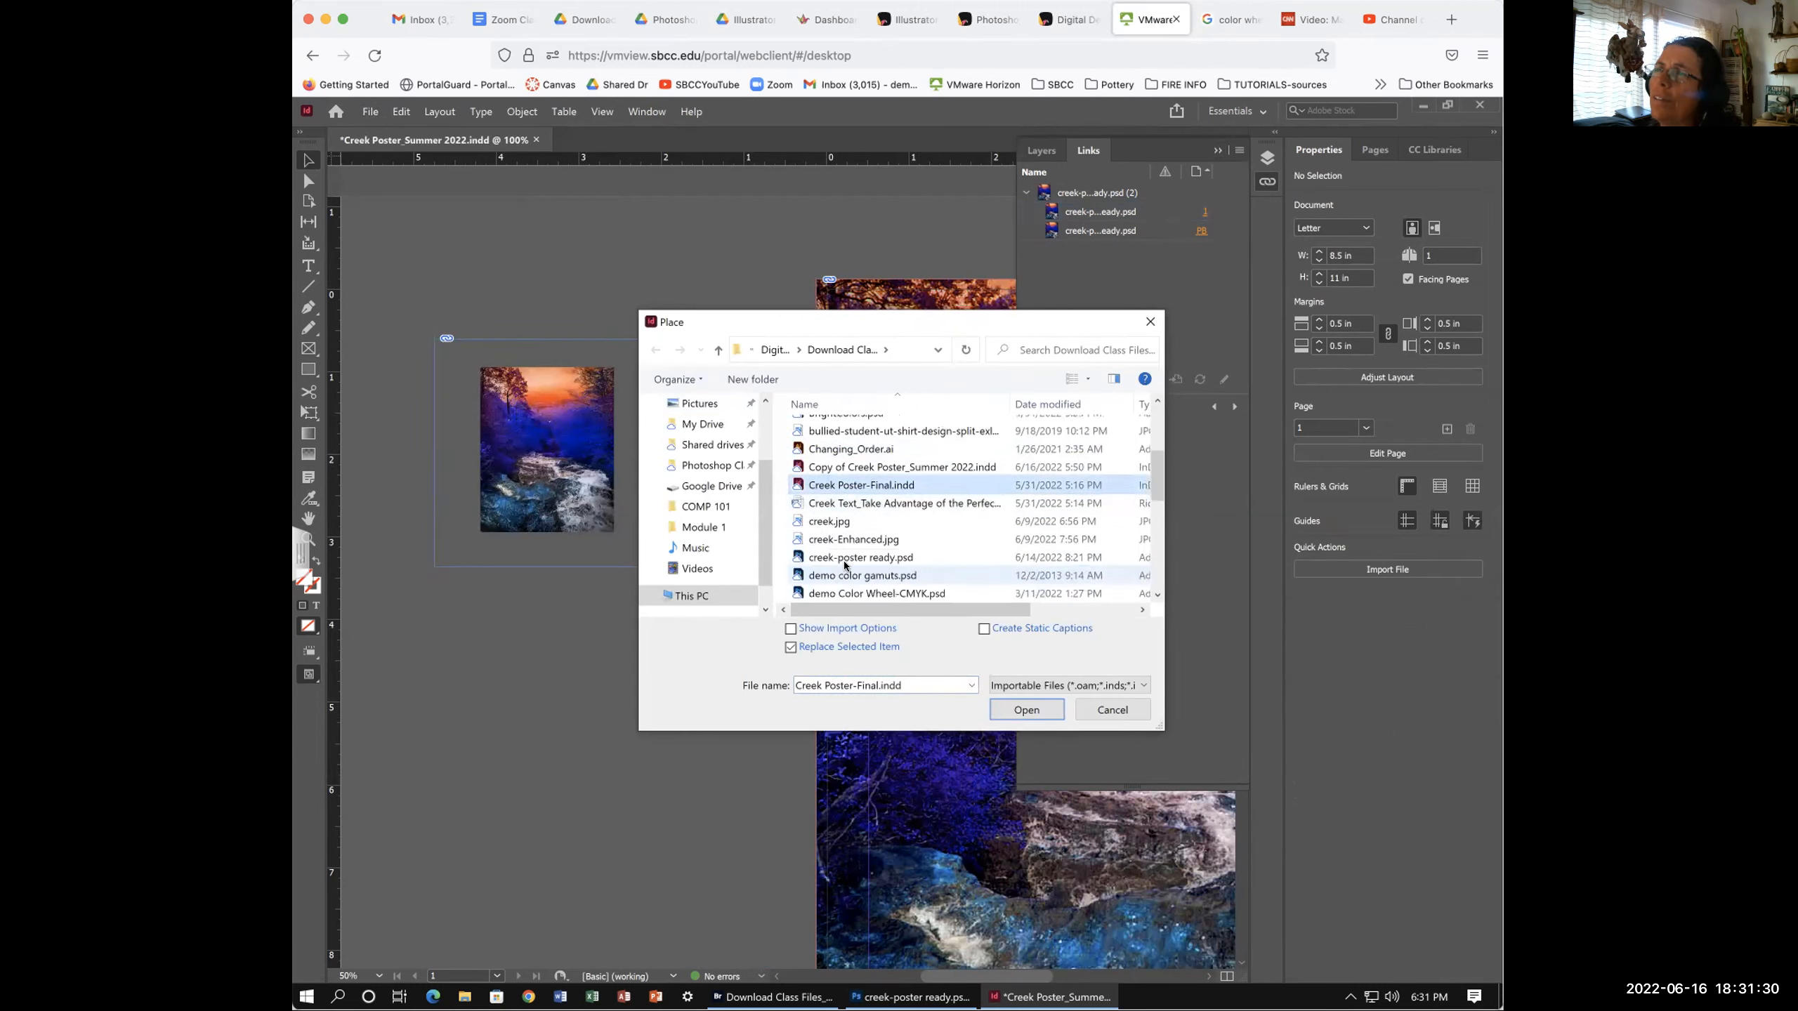
double_click(823, 558)
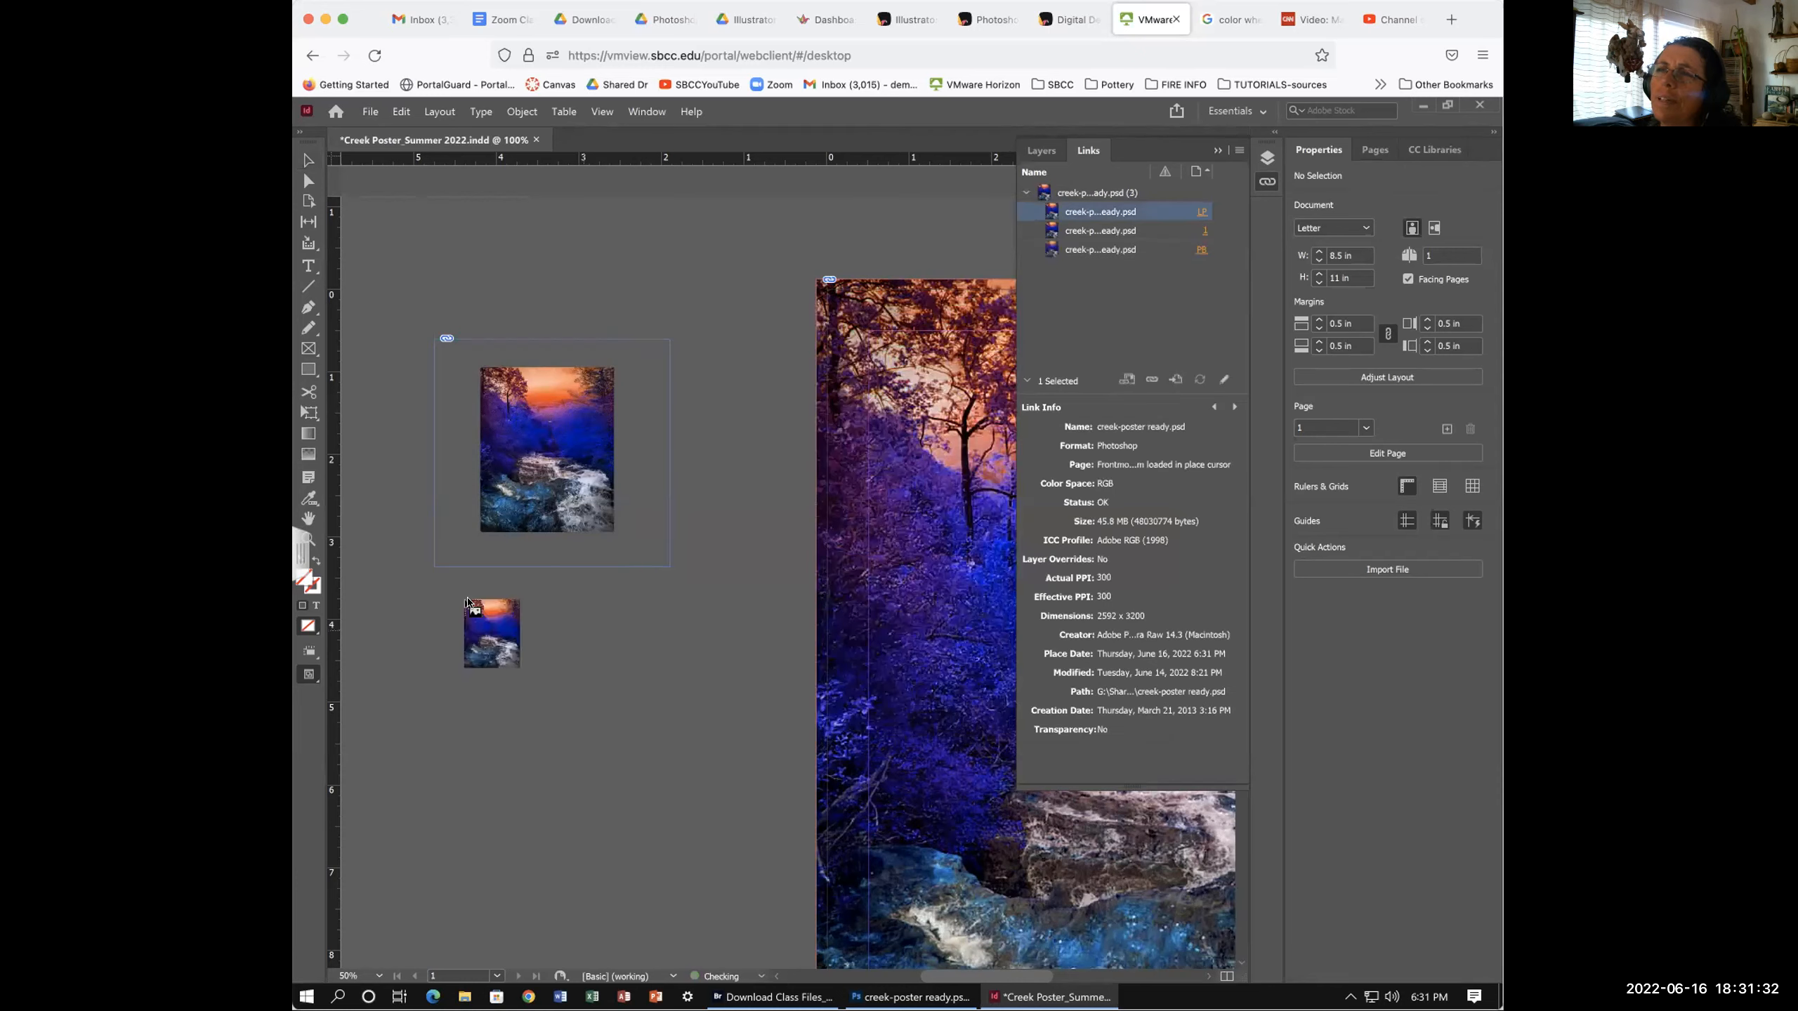
left_click_drag(437, 613, 629, 809)
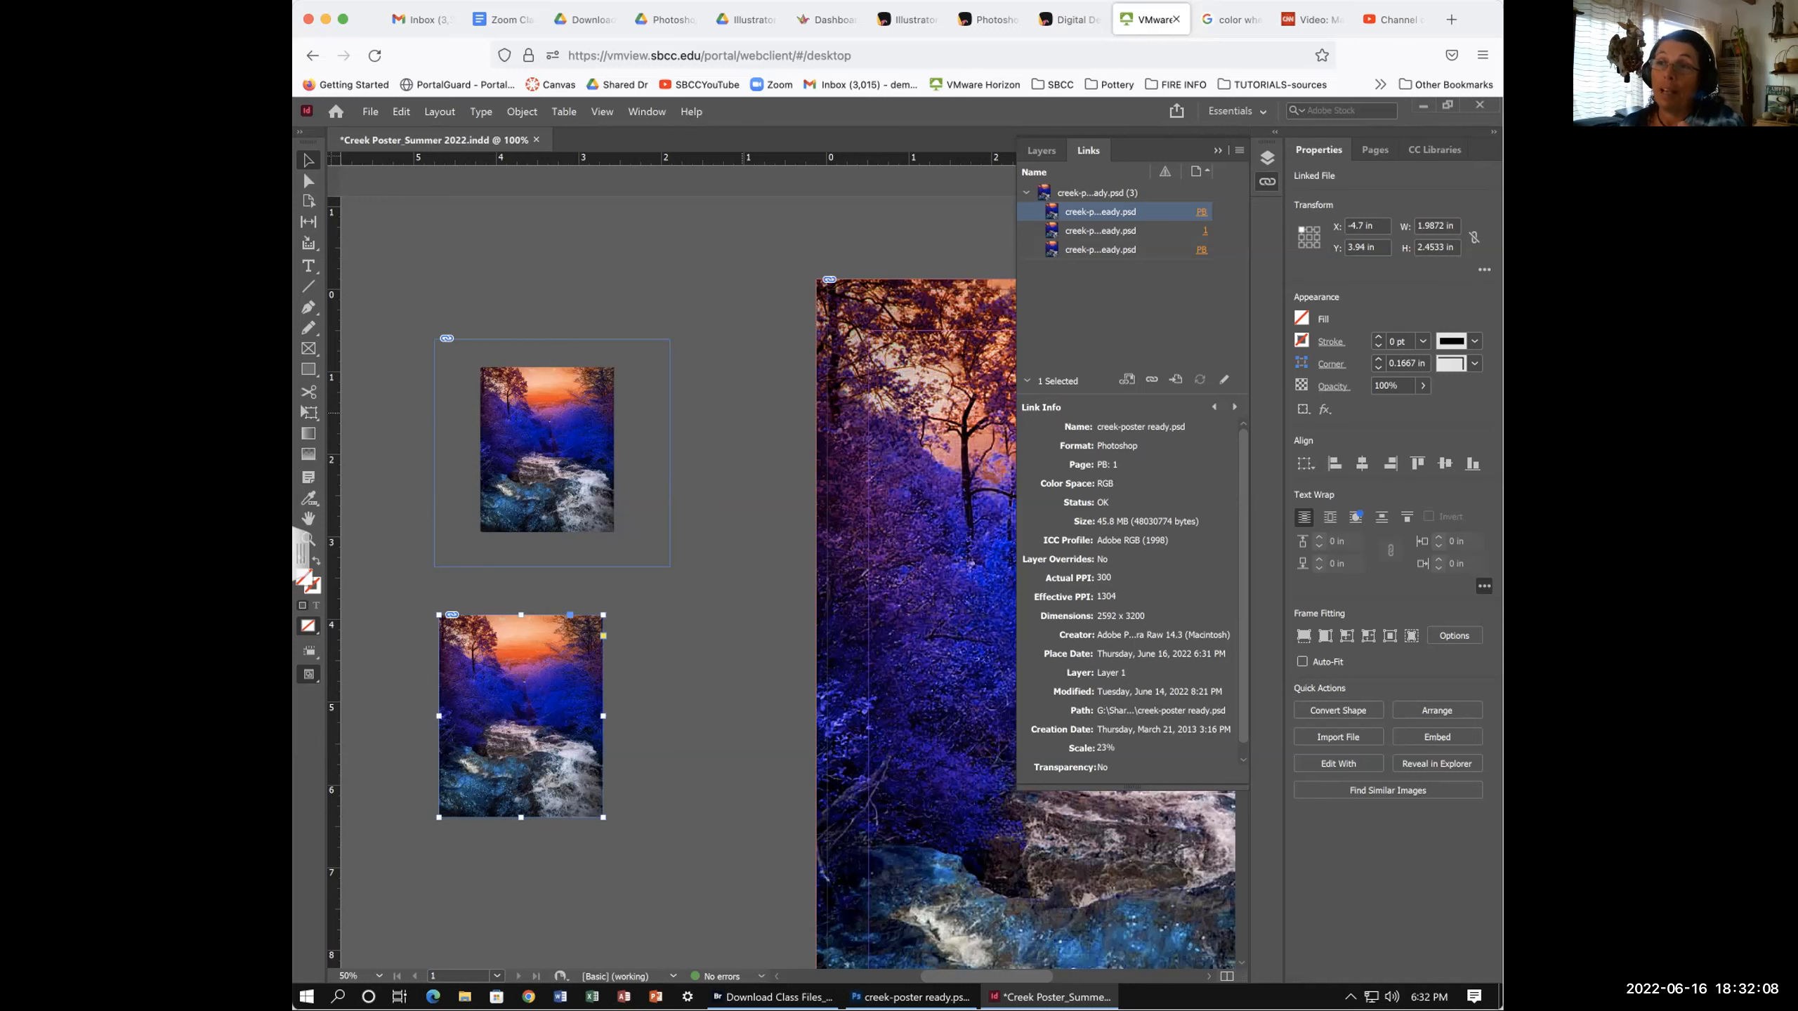
scroll(477, 614, "left", 2)
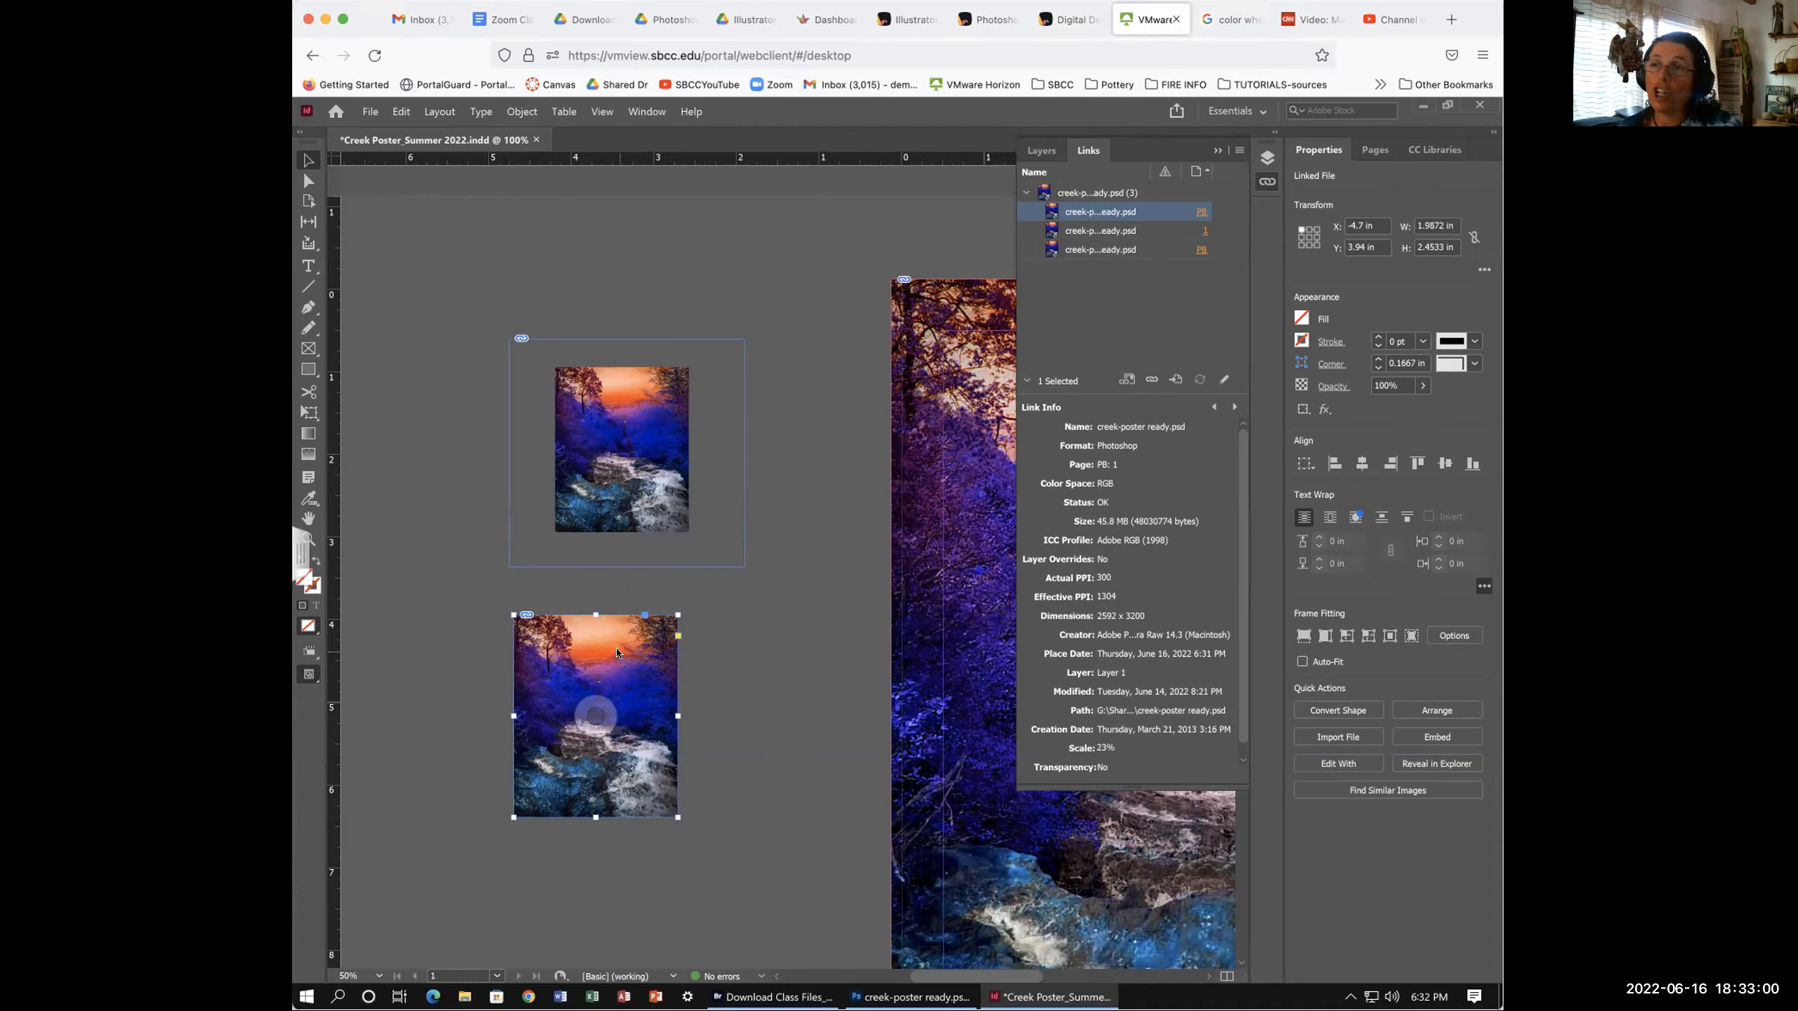
- Drag the new creek copy across the pasteboard and drop it below the first small image
left_click_drag(610, 621, 587, 220)
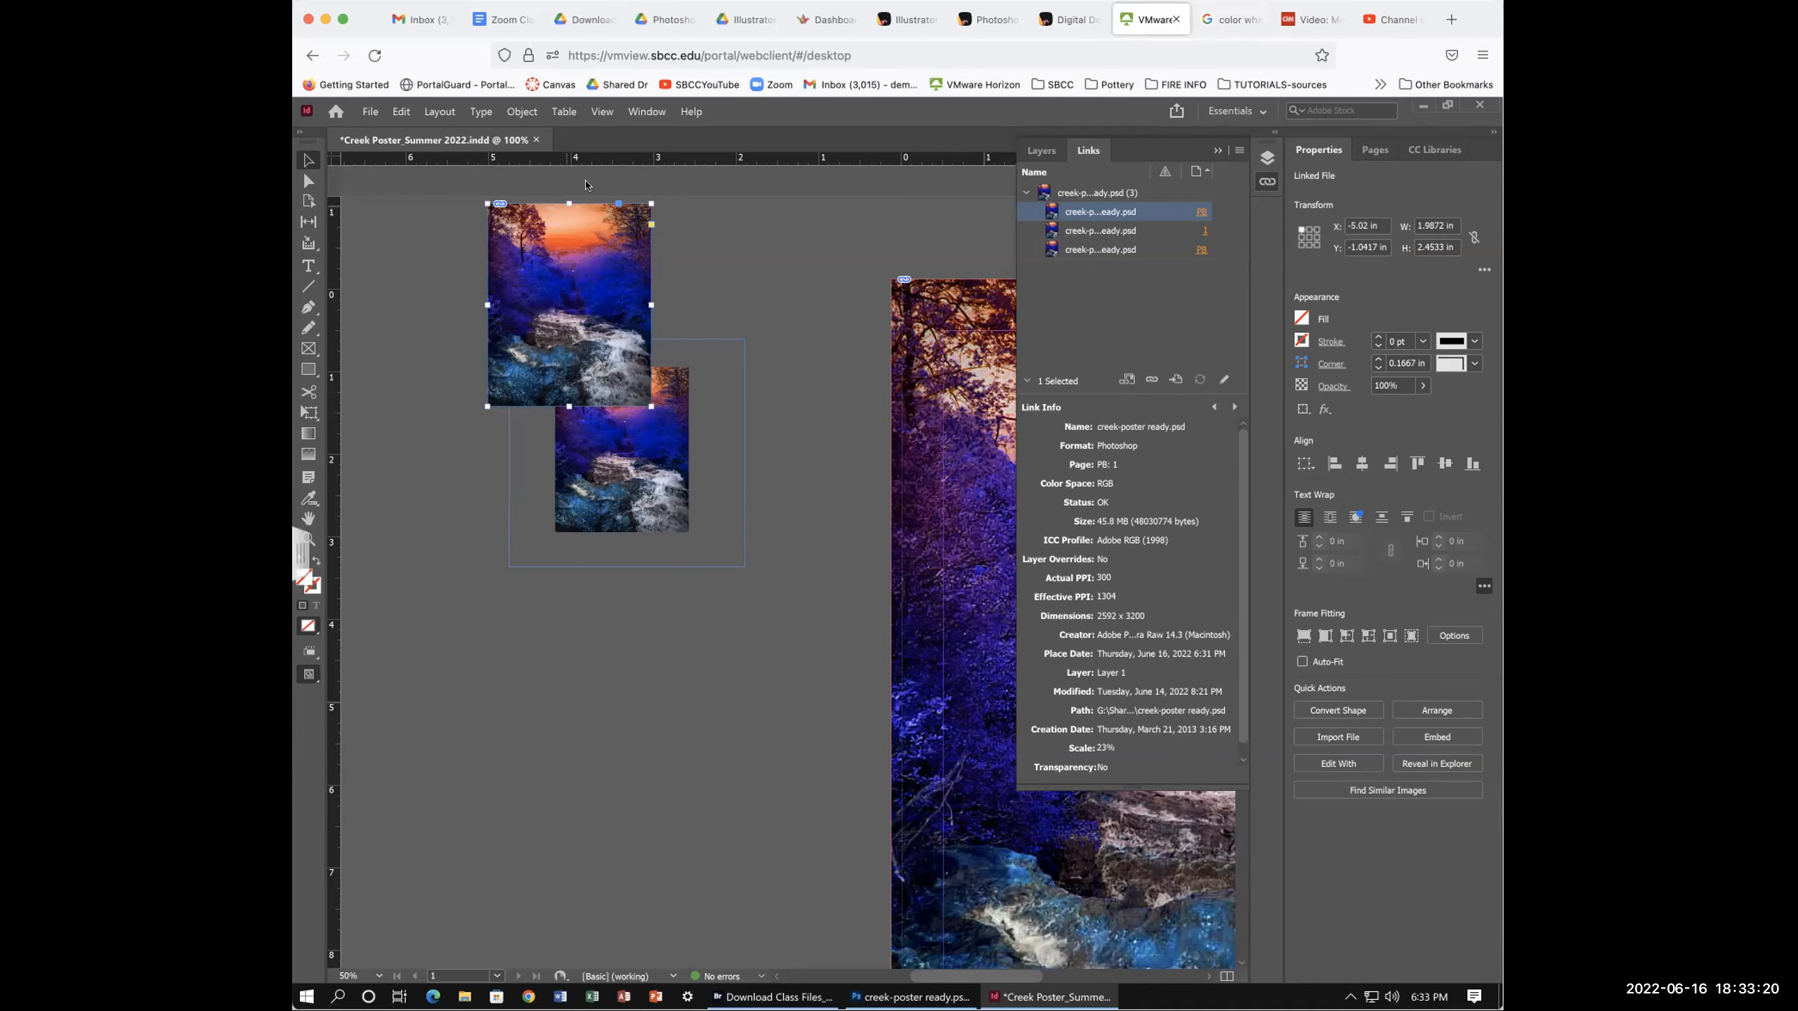
left_click_drag(601, 354, 457, 312)
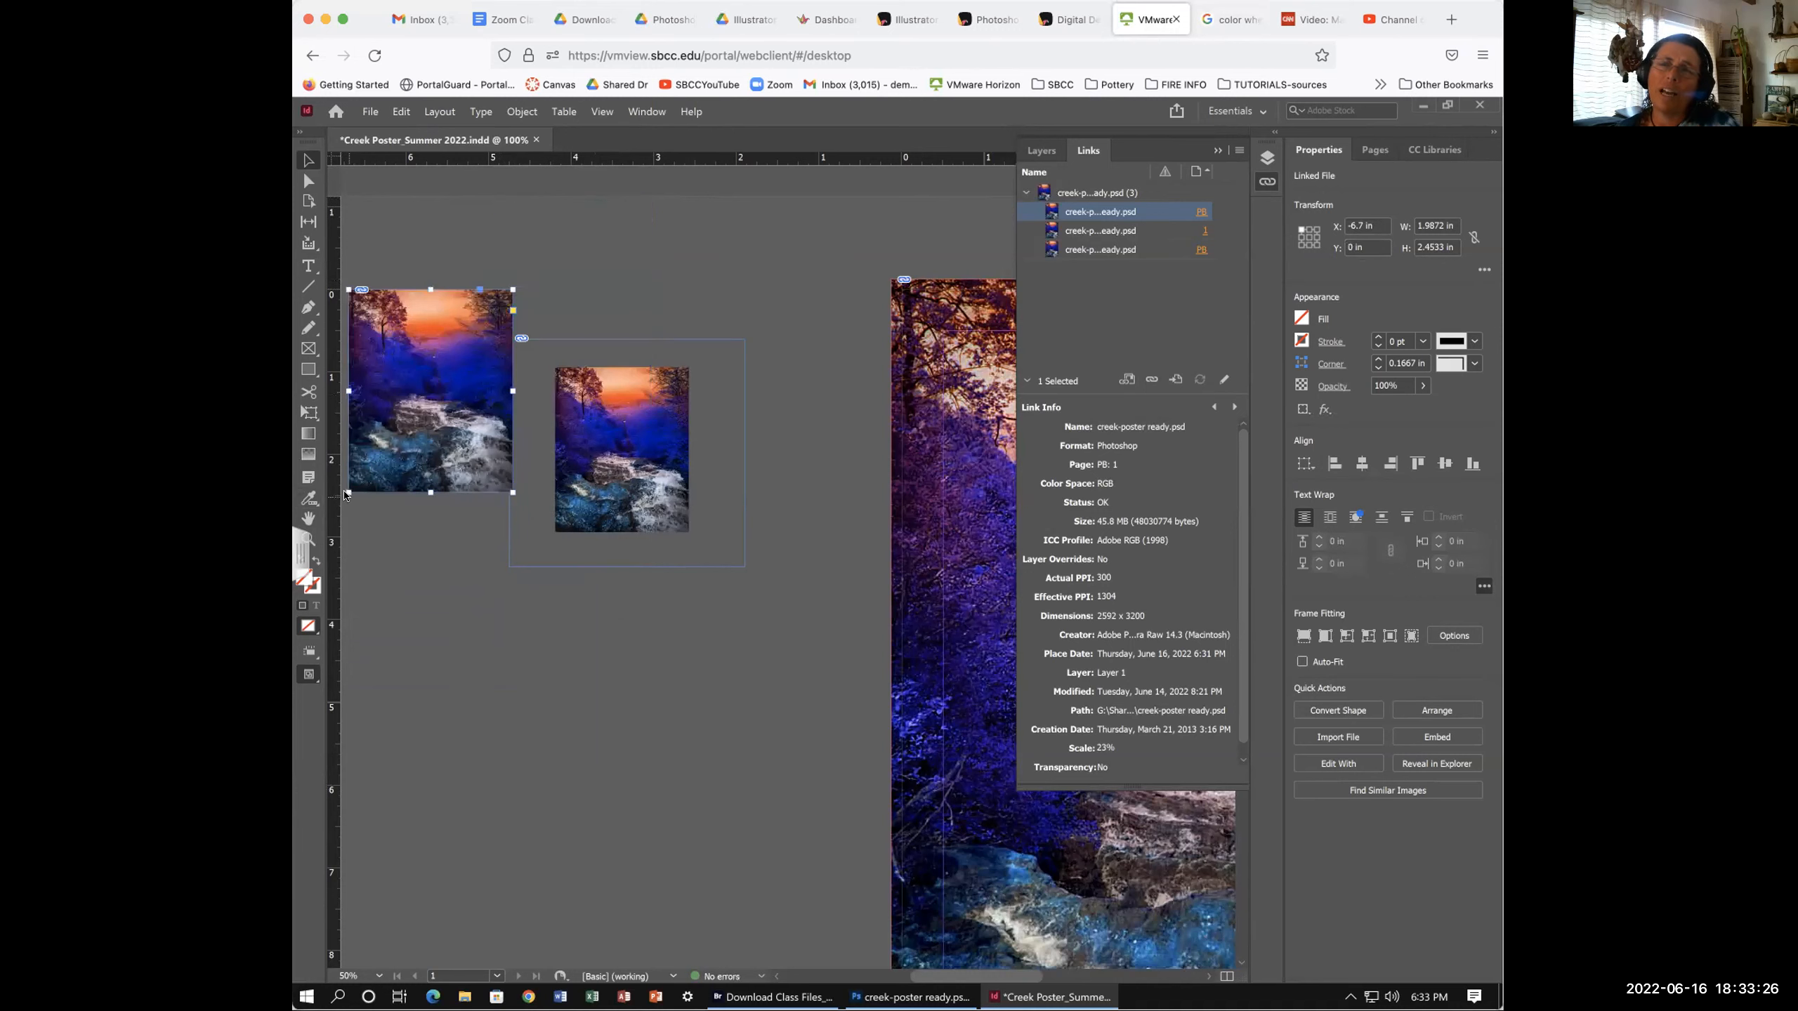
left_click_drag(430, 310, 610, 635)
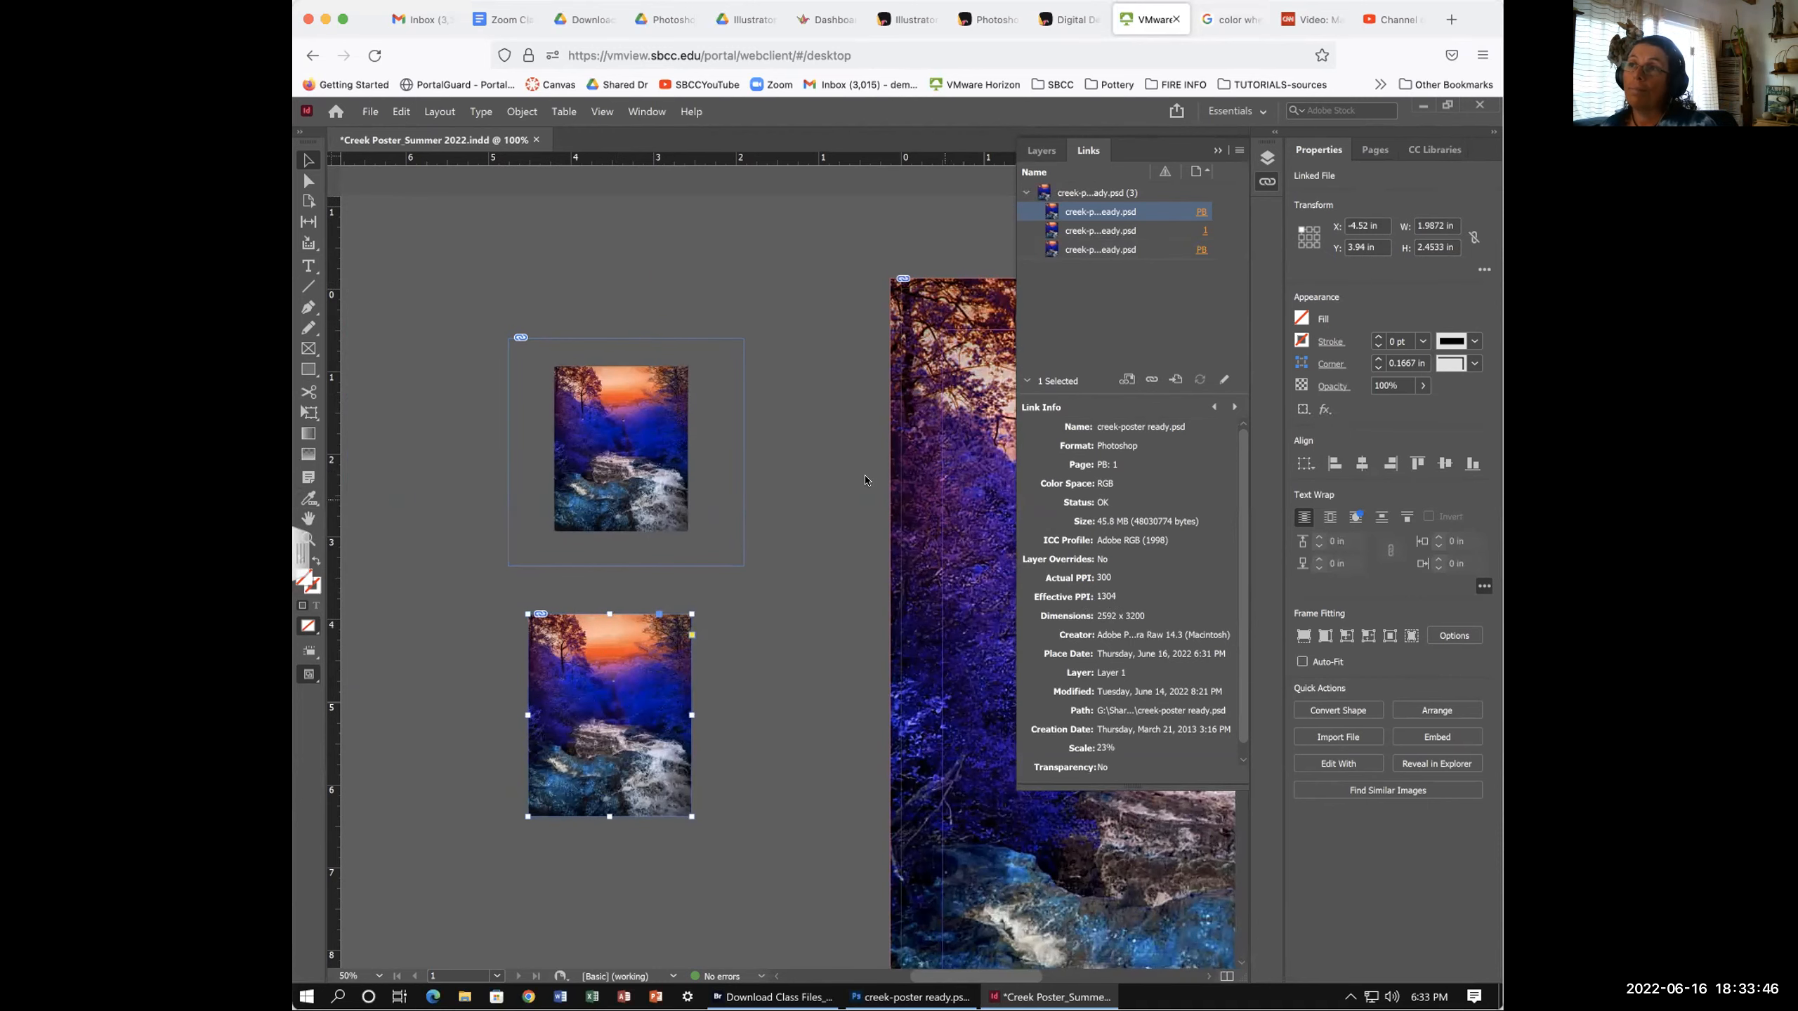
scroll(842, 521, "right", 5)
scroll(842, 522, "down", 2)
- Pan toward the page and zoom out to 75% showing the page and both copies
scroll(591, 592, "right", 3)
scroll(590, 592, "up", 1)
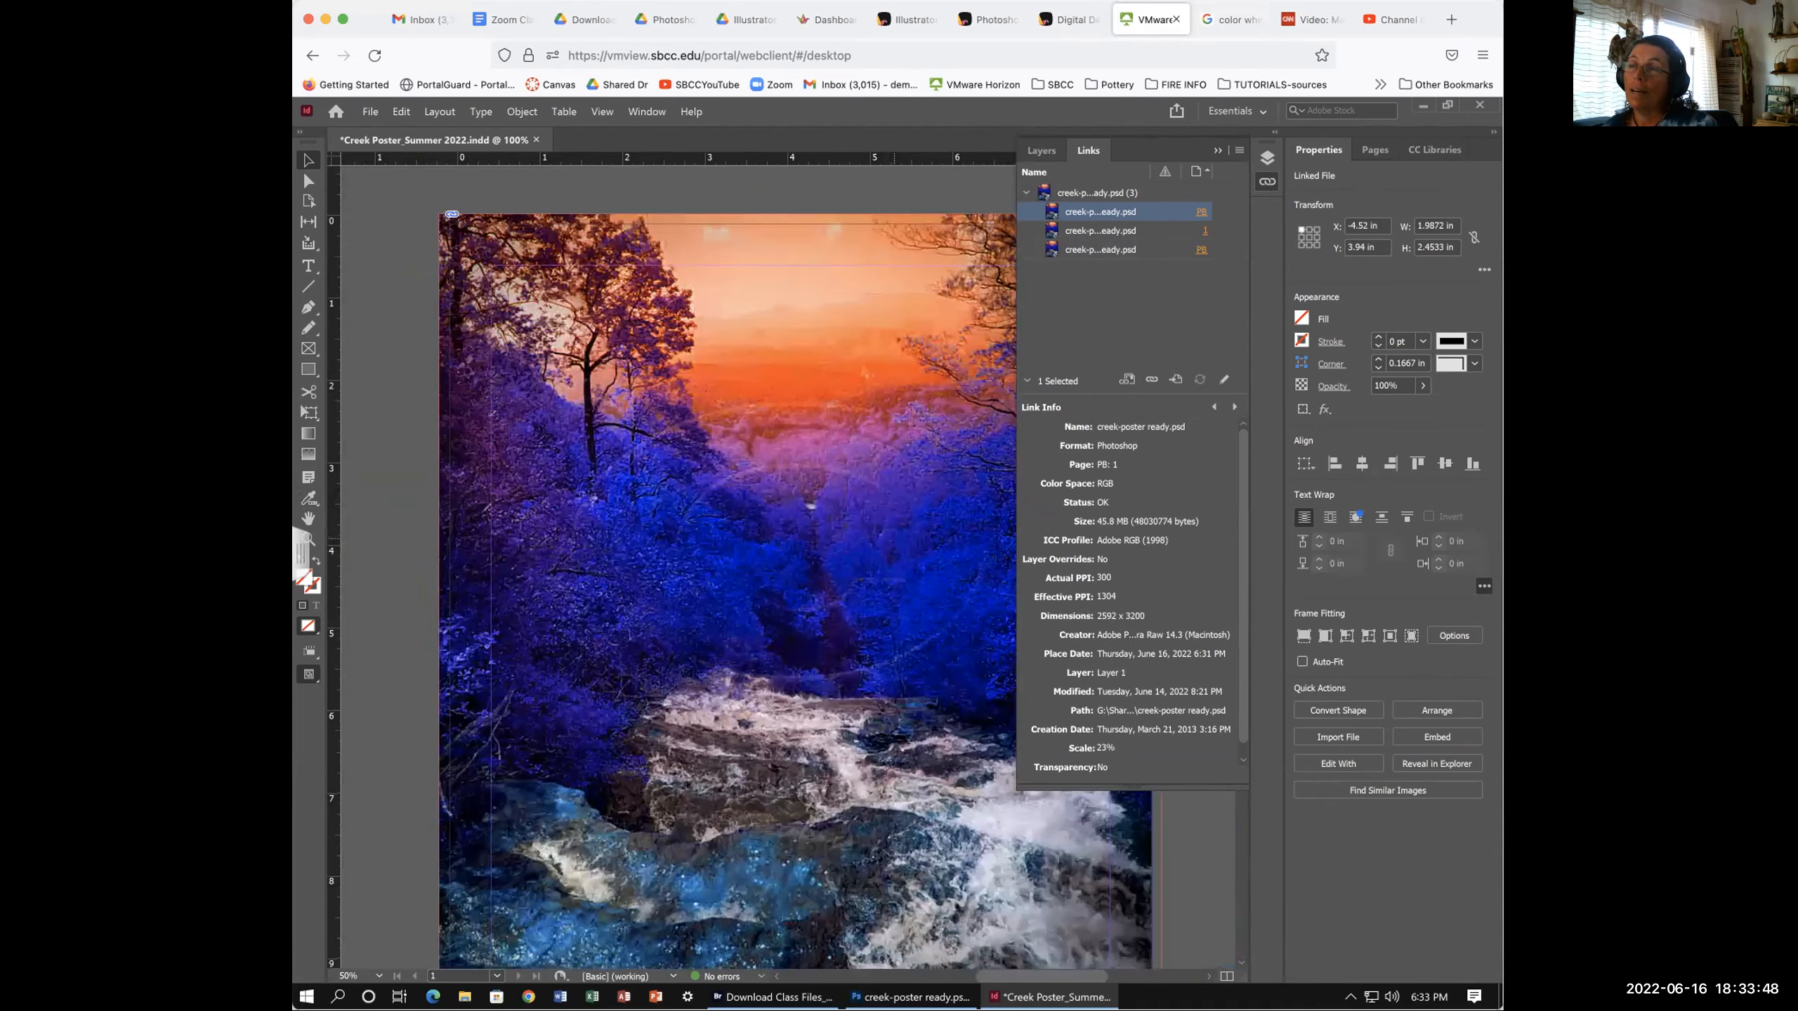
left_click_drag(733, 576, 663, 630)
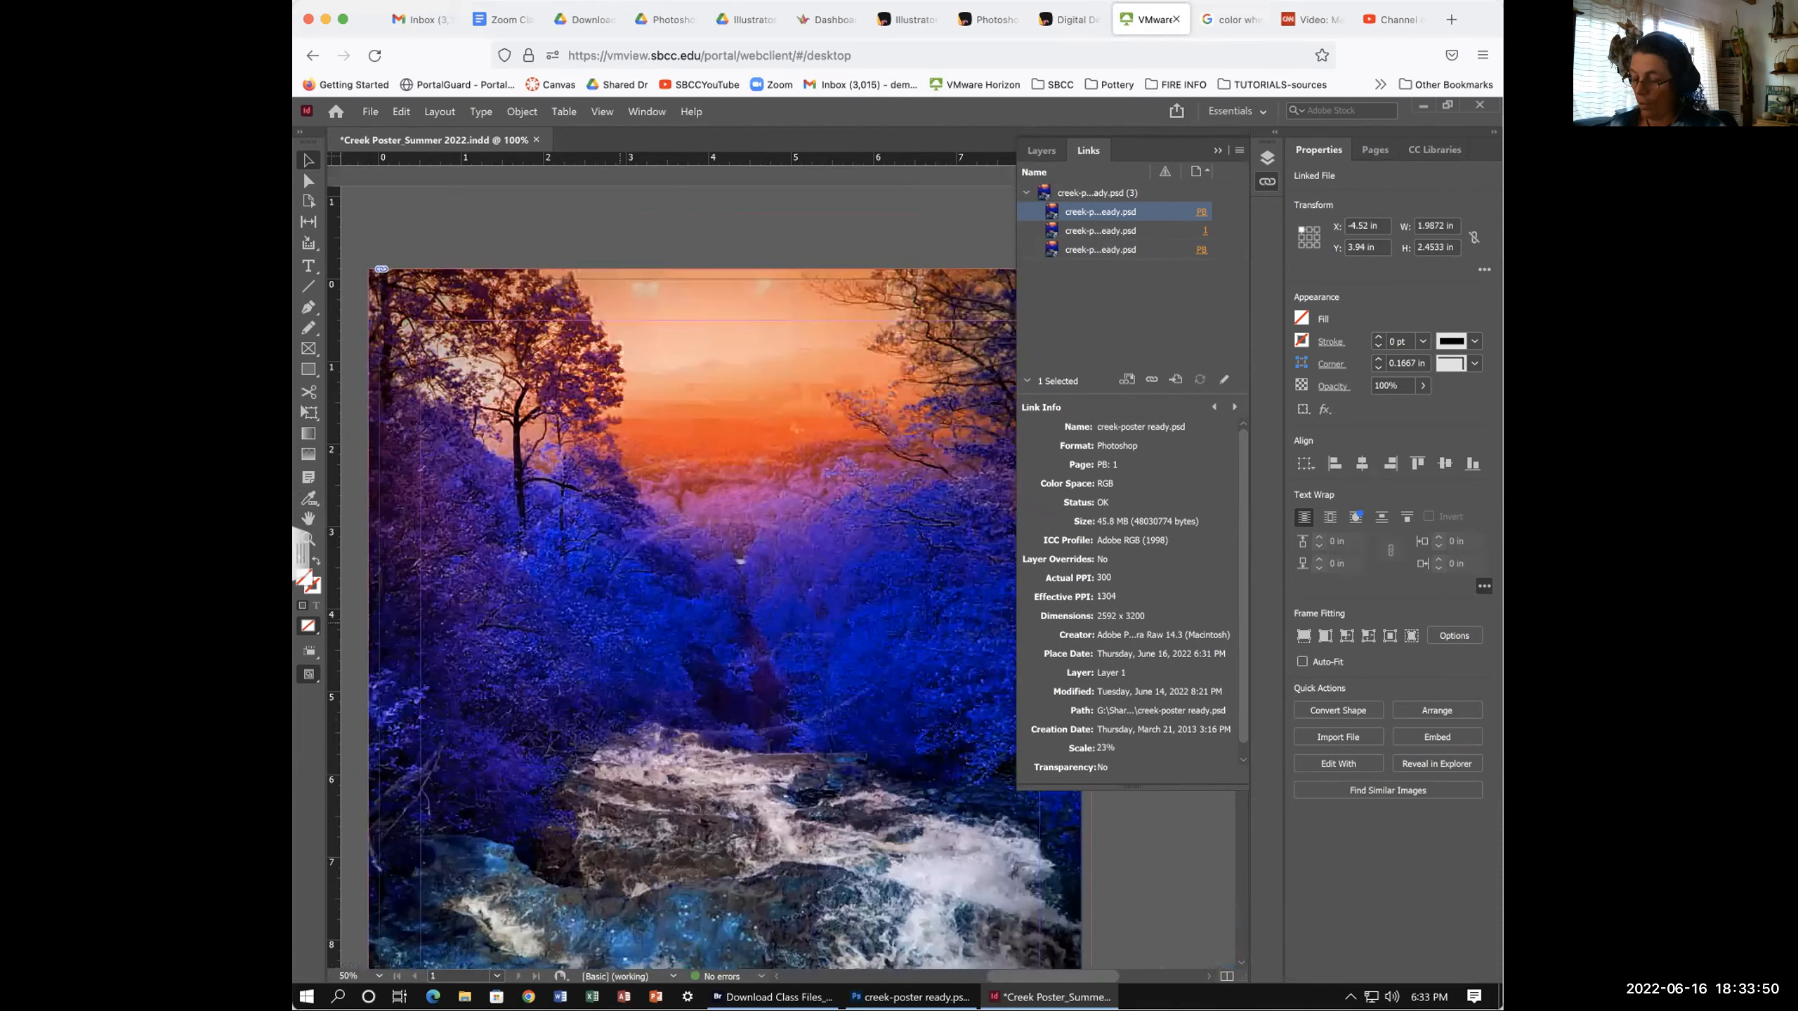
key("ctrl+minus")
scroll(728, 646, "right", 2)
scroll(727, 646, "down", 1)
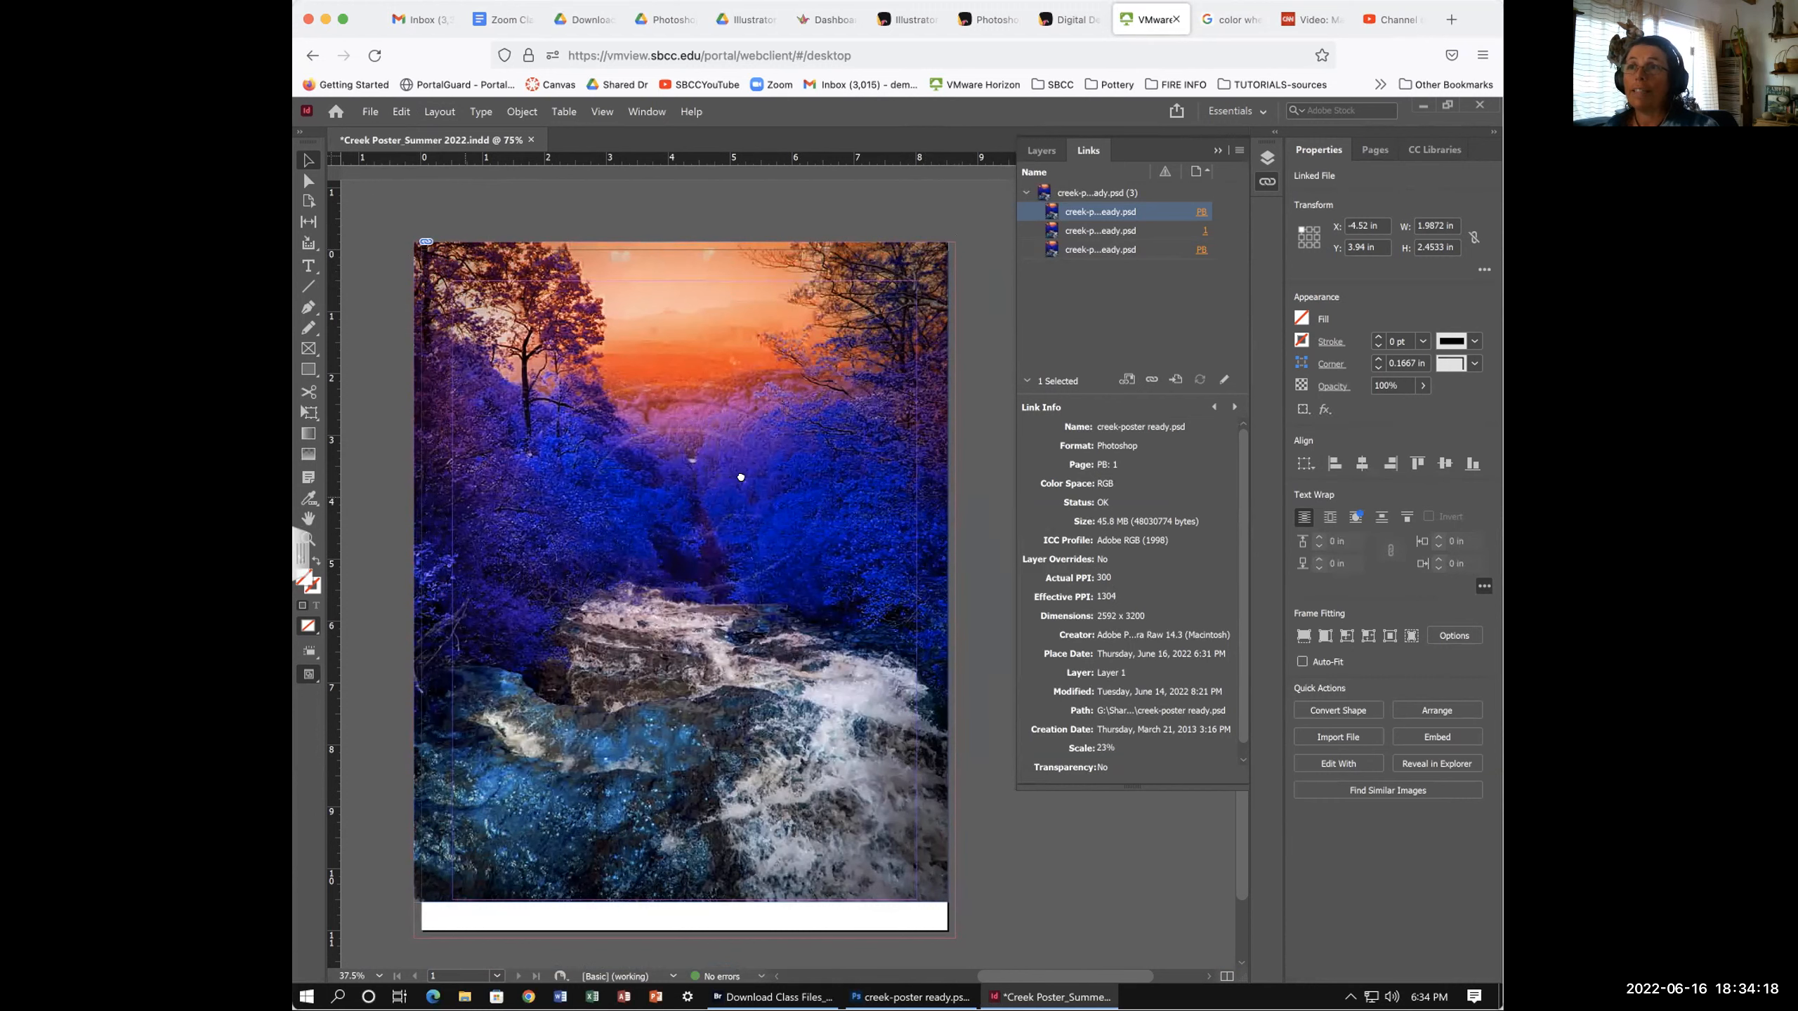
scroll(741, 477, "left", 5)
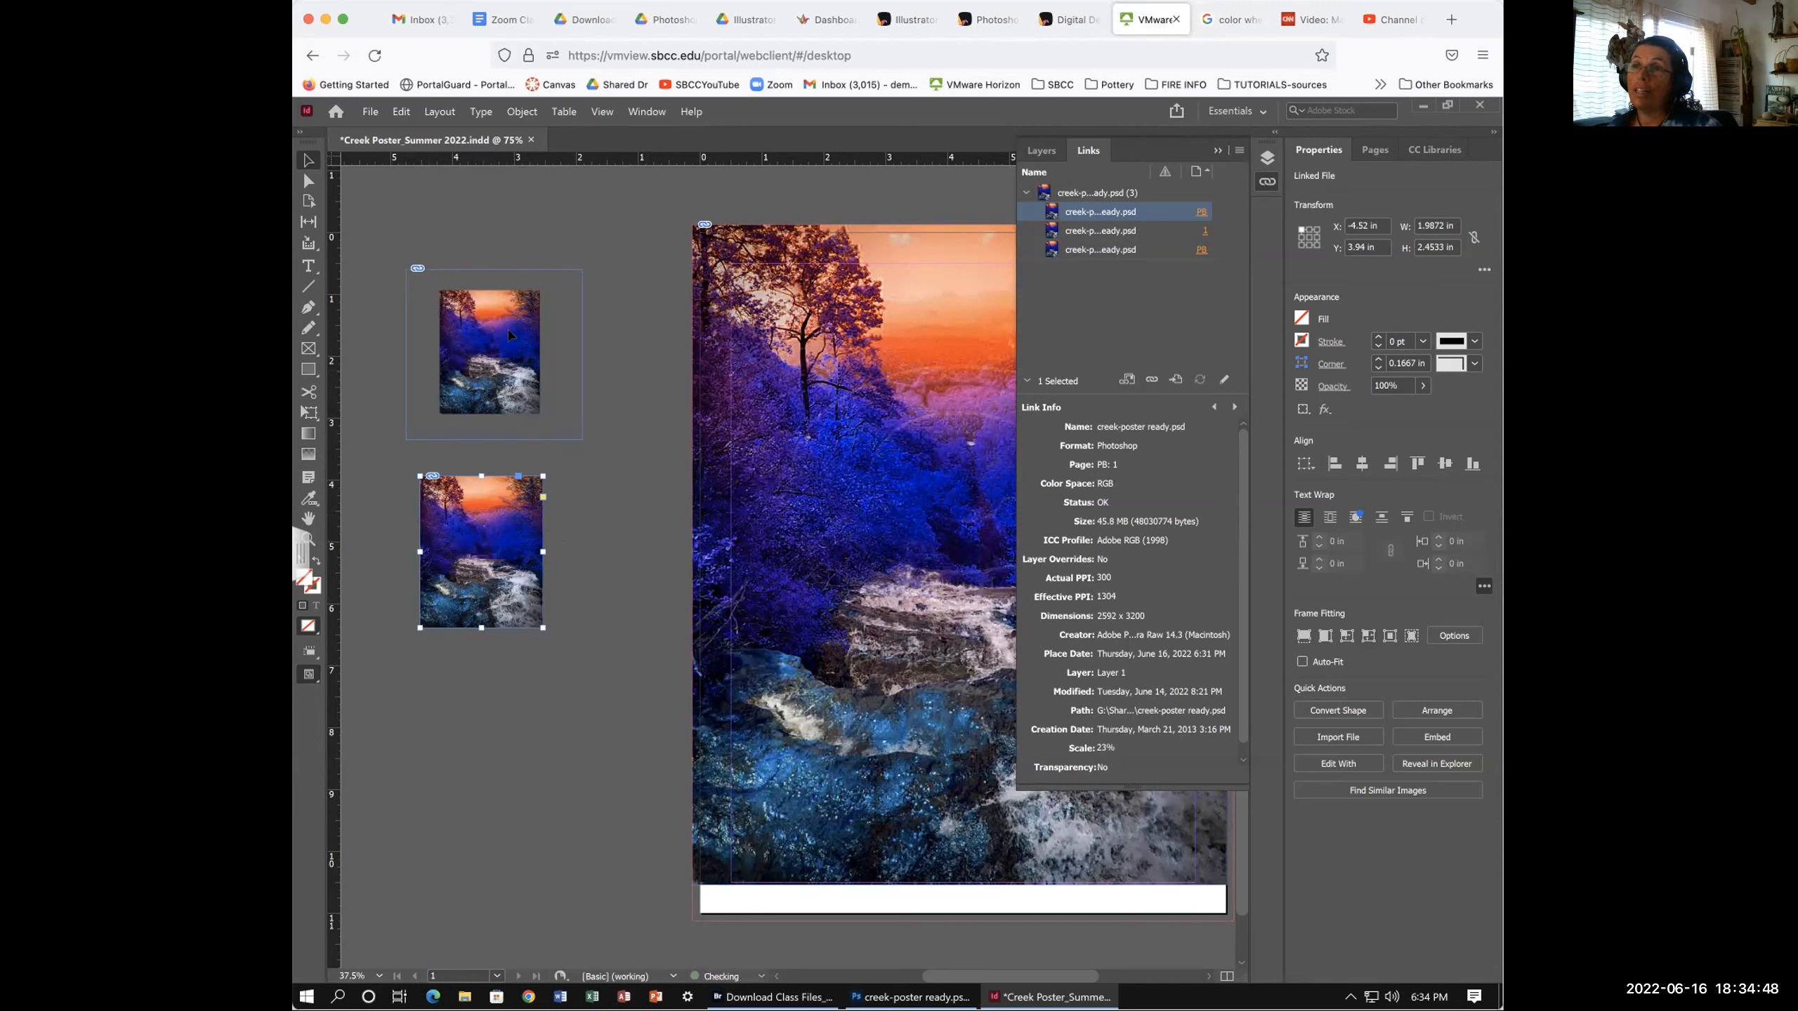
left_click(489, 319)
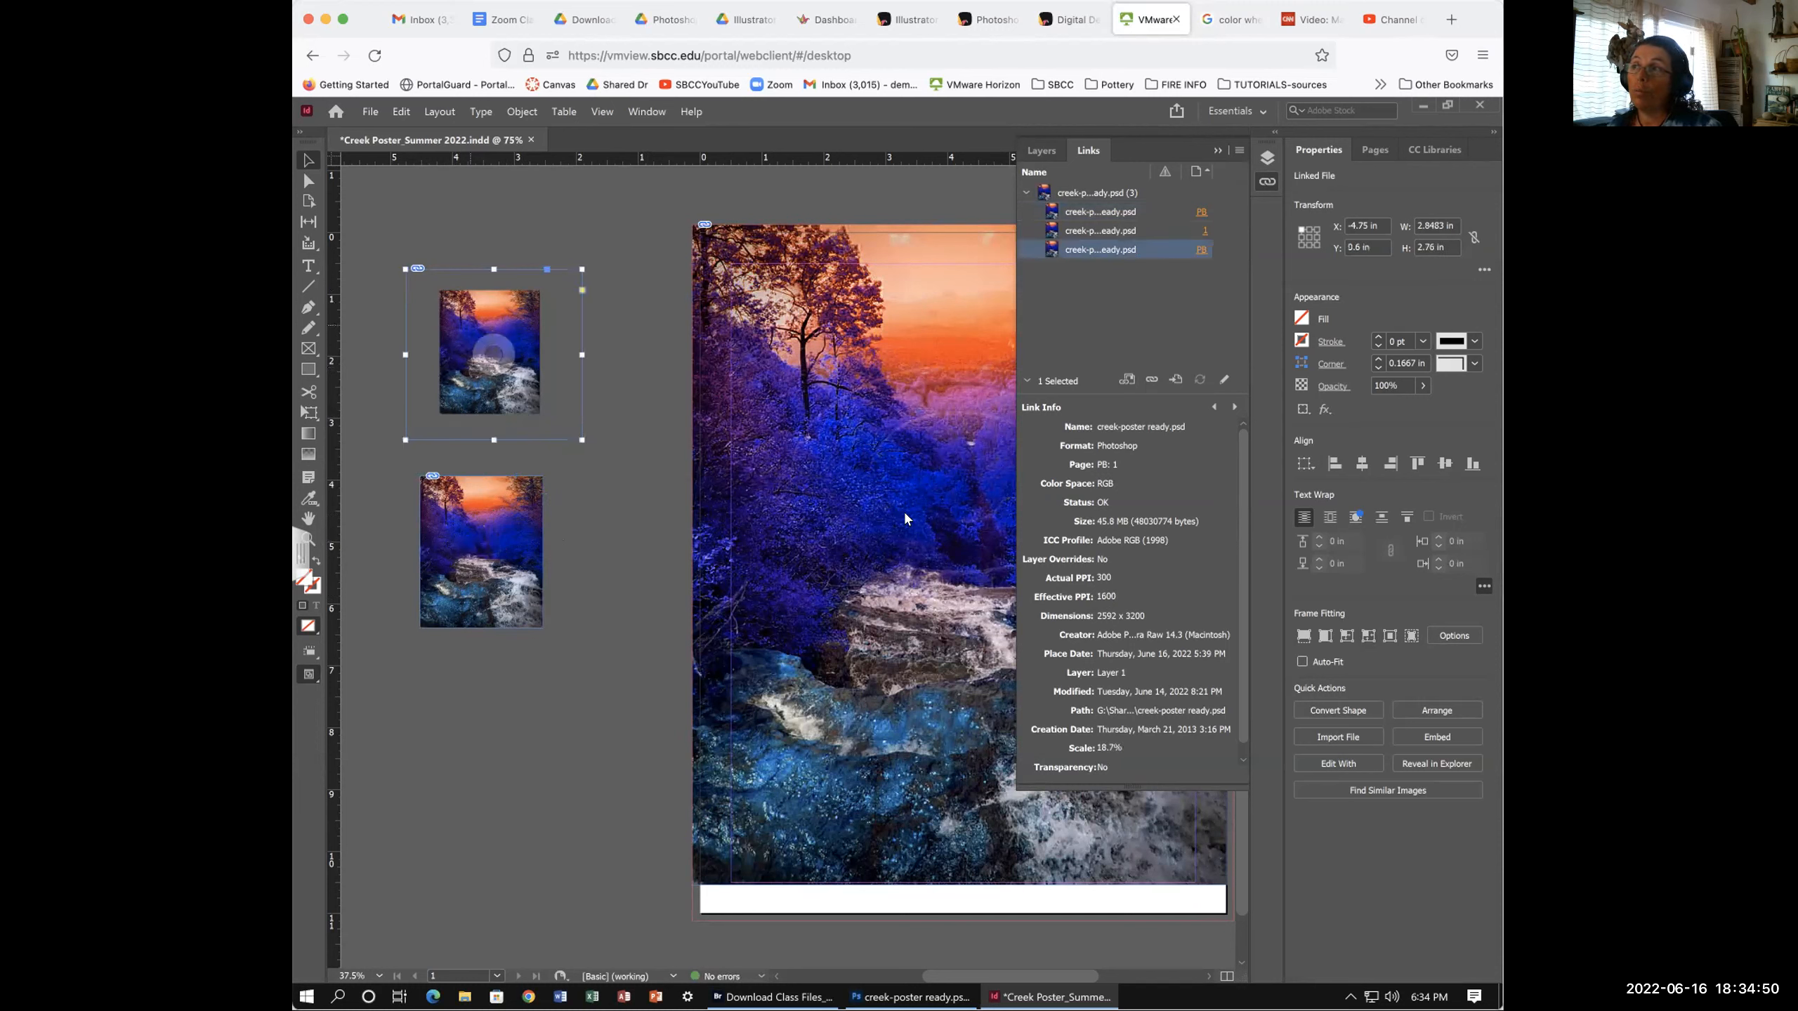
left_click(1366, 638)
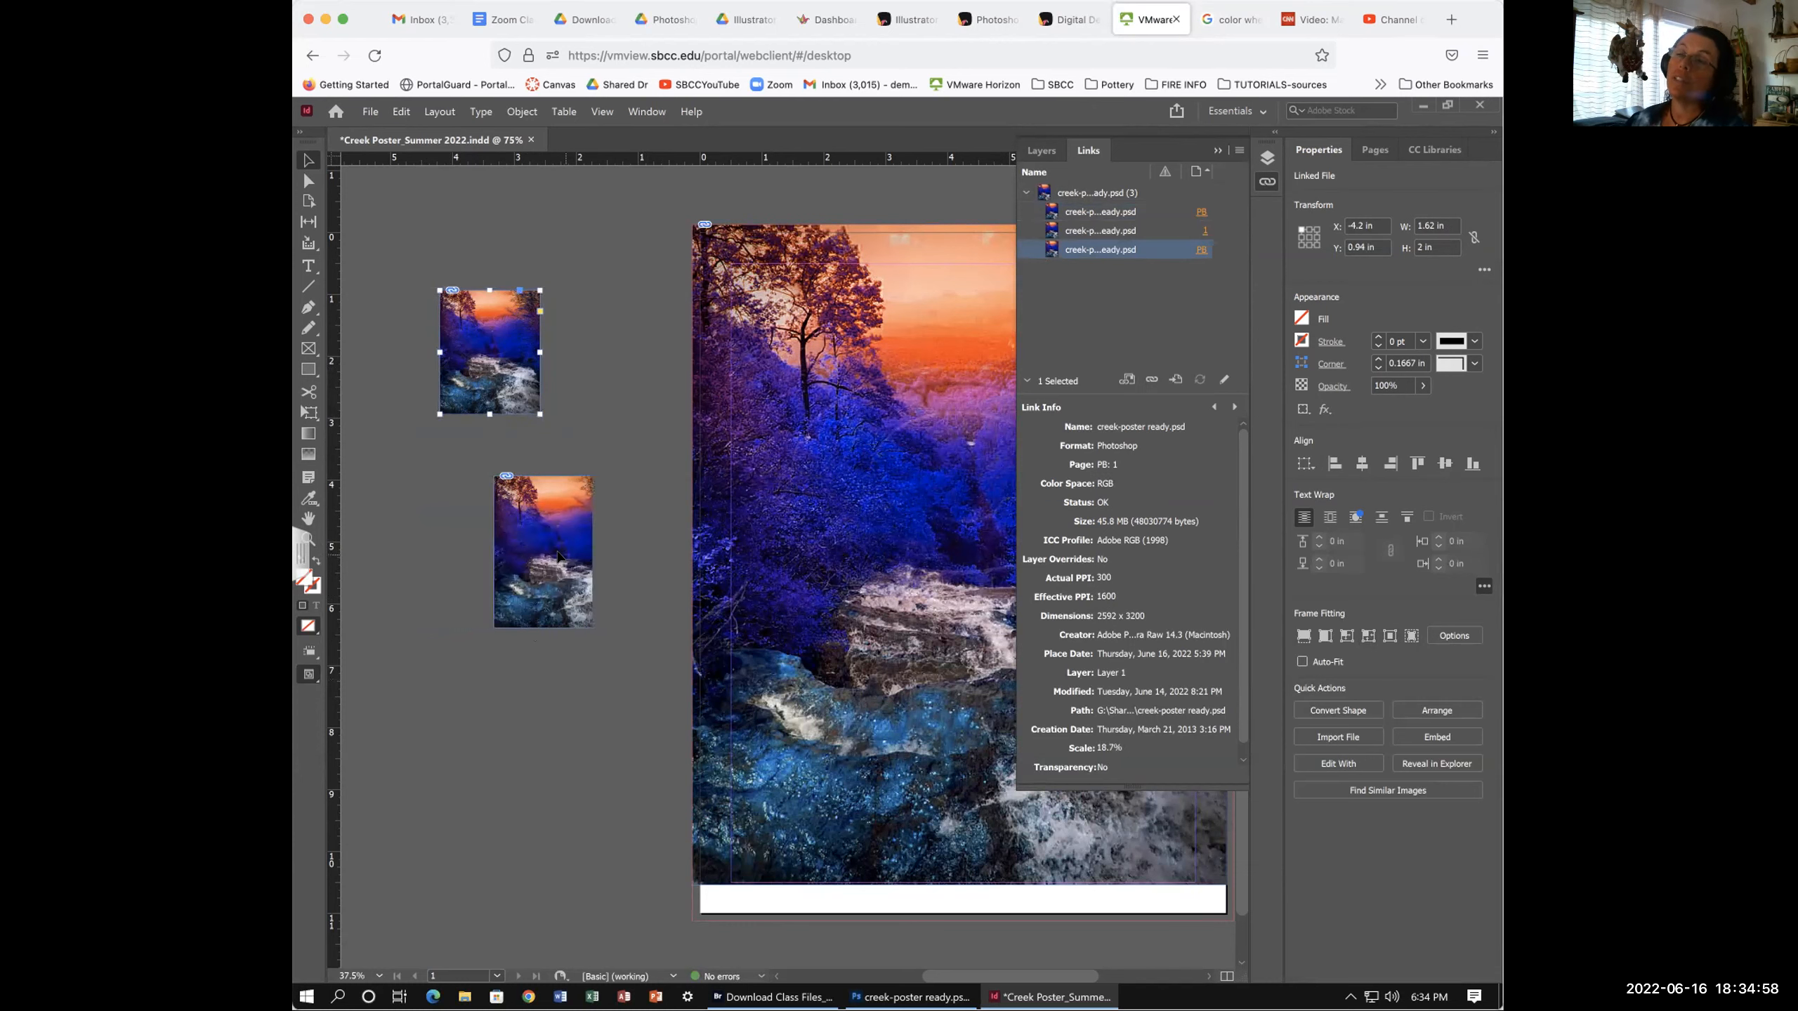
scroll(559, 573, "down", 2)
left_click(535, 577)
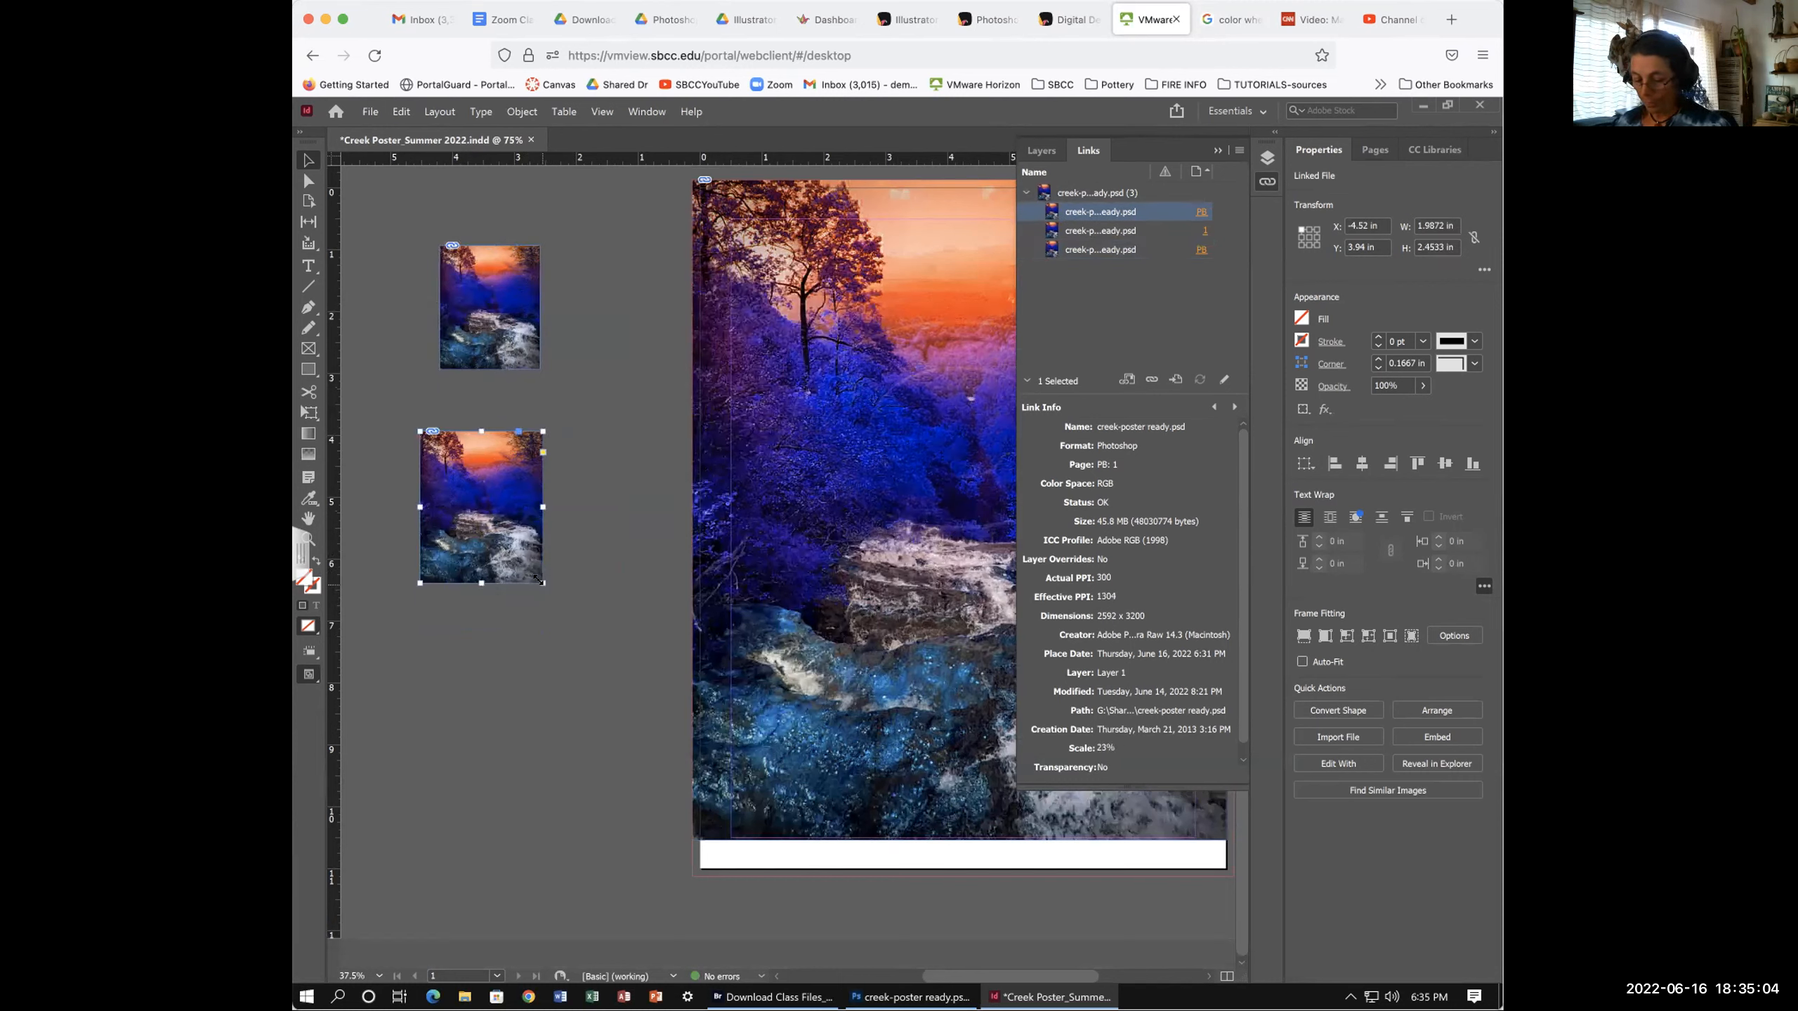
left_click_drag(542, 582, 579, 618)
key("ctrl+z")
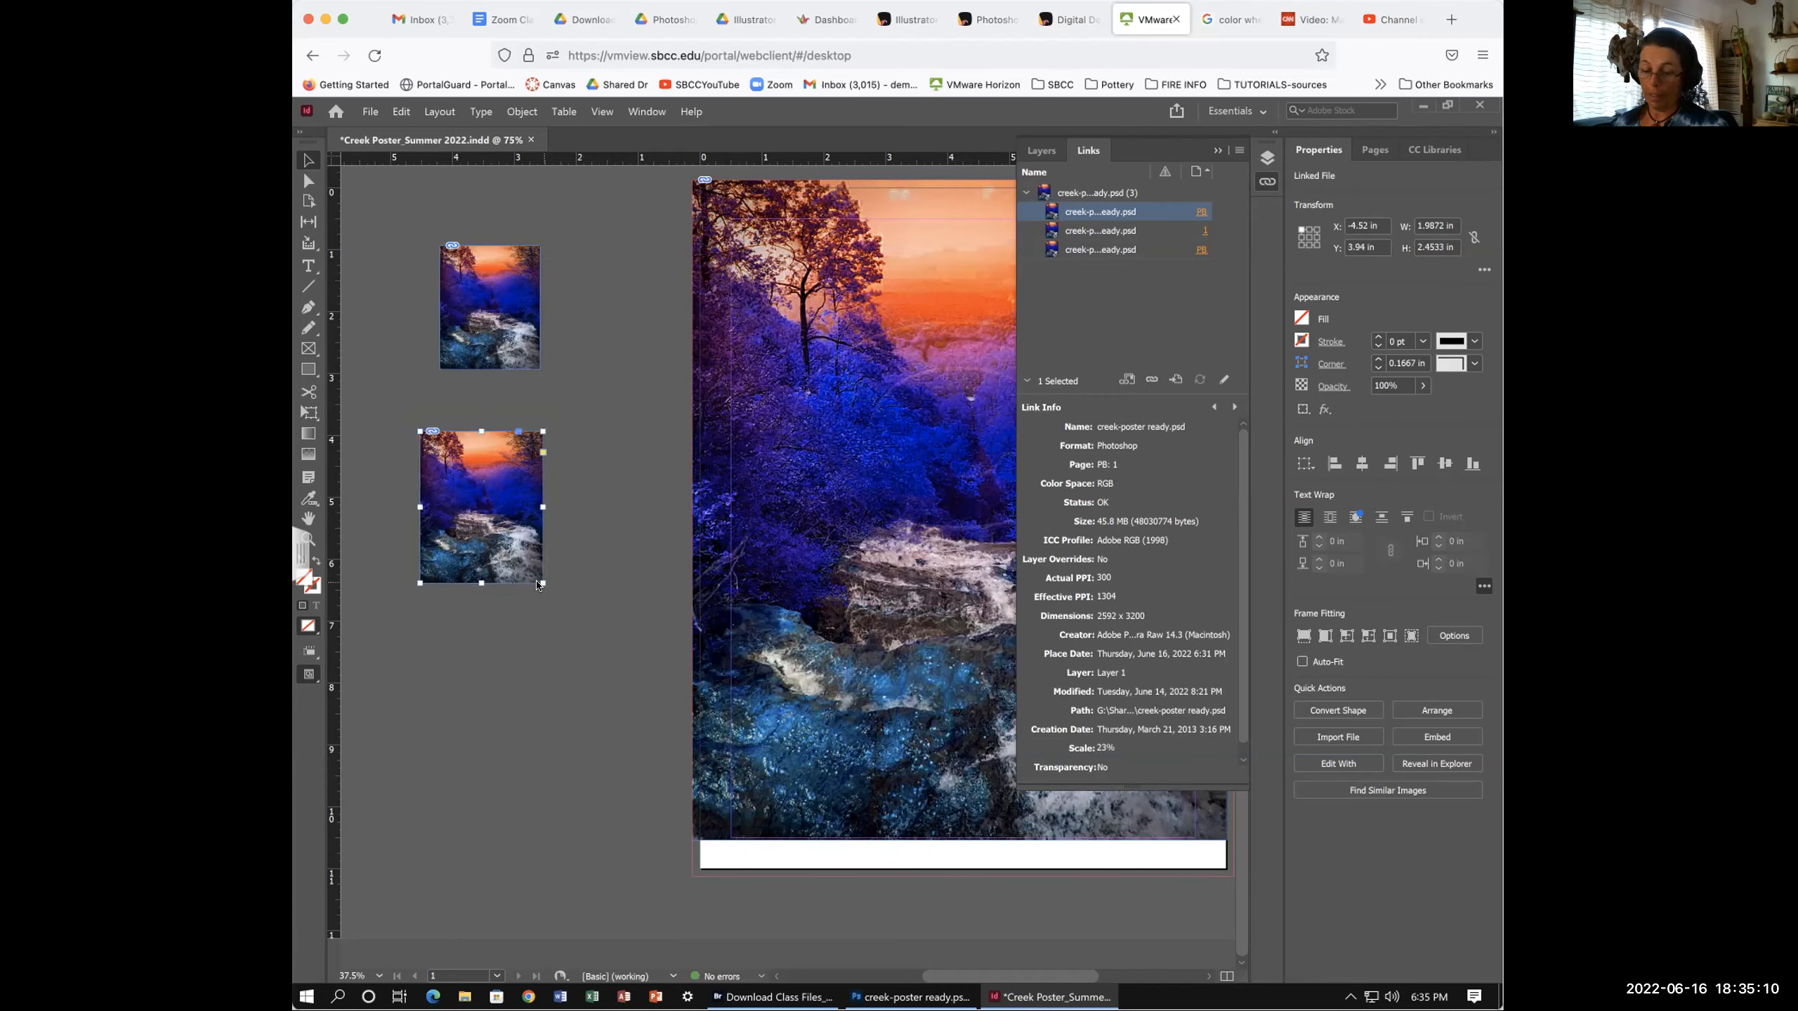
left_click_drag(542, 583, 588, 646)
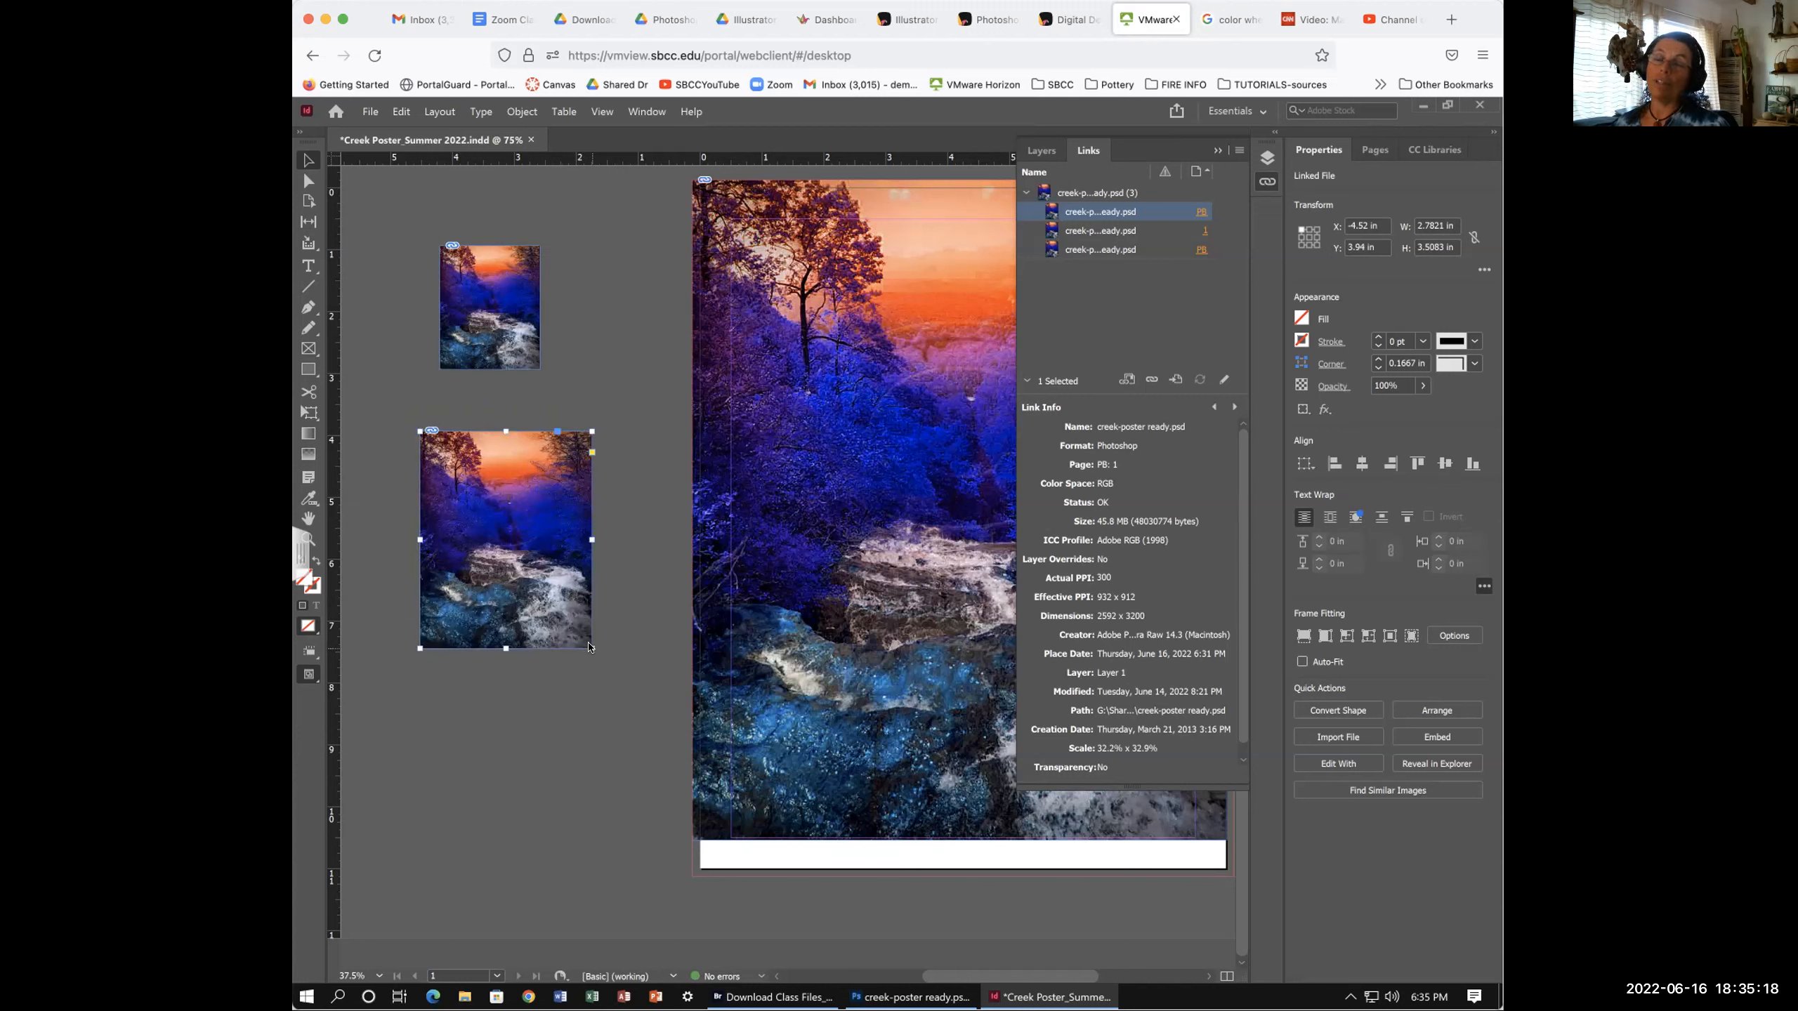
left_click_drag(587, 648, 652, 739)
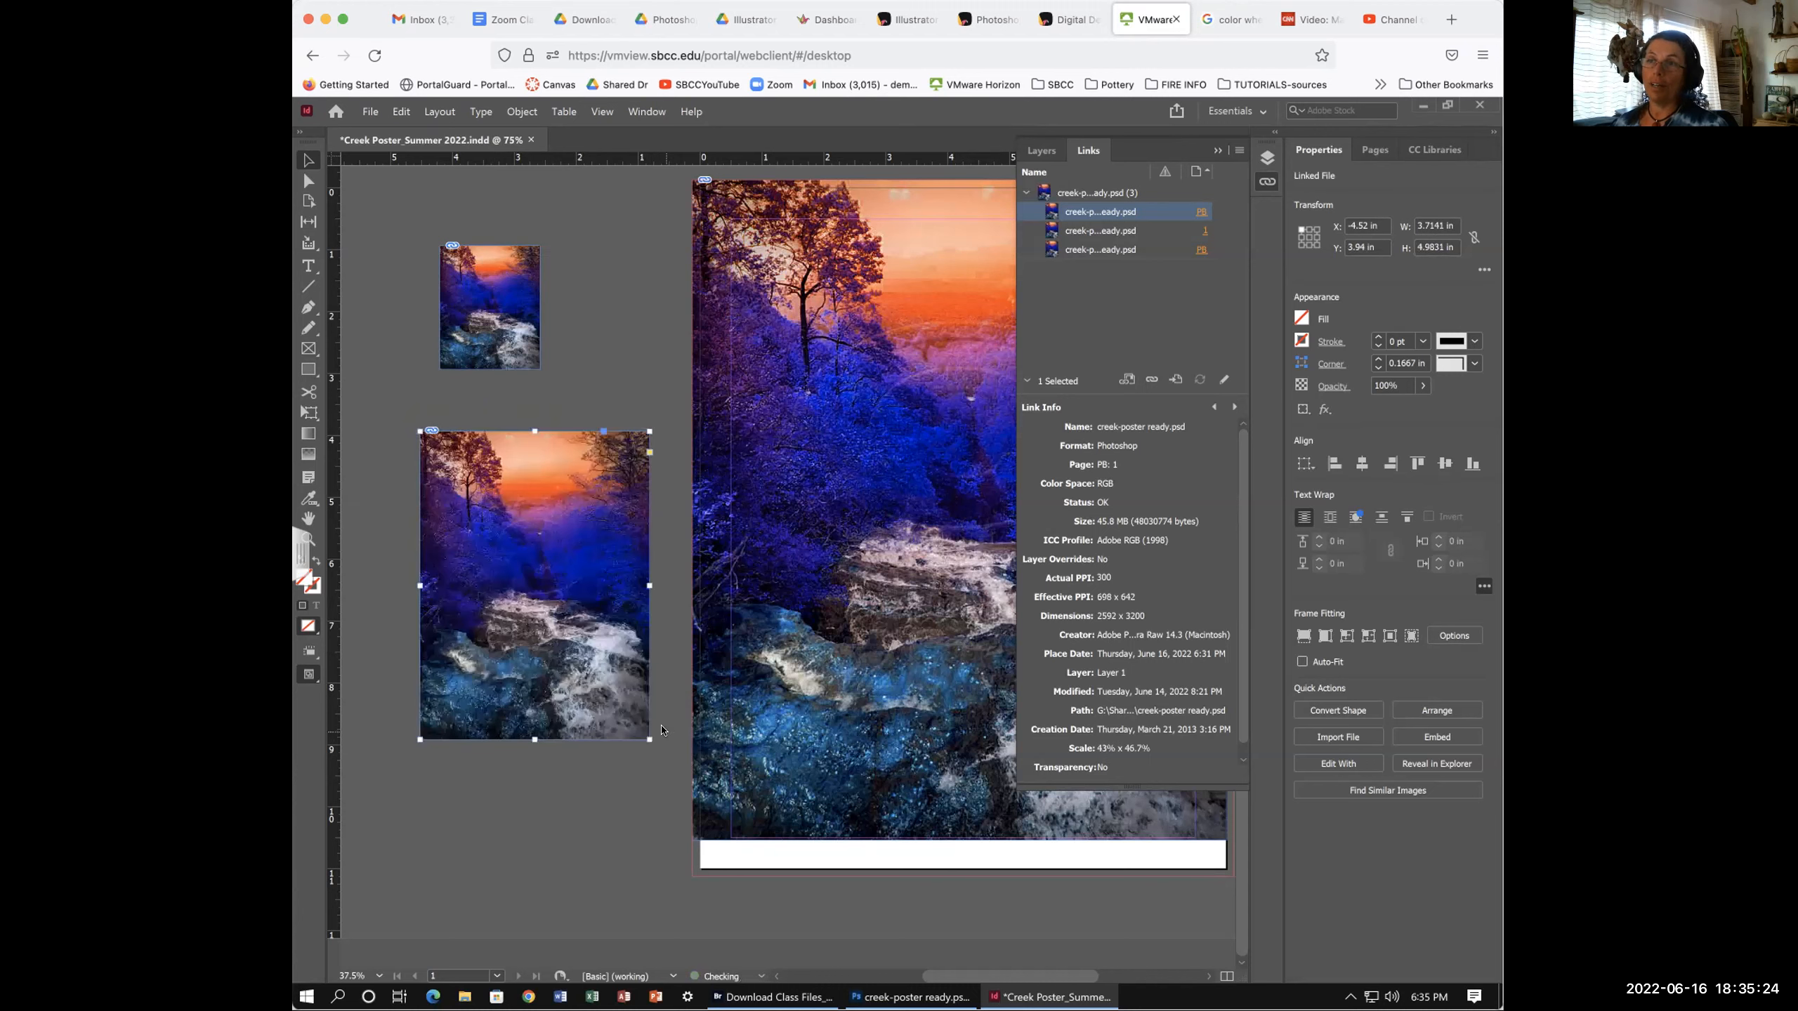
key("ctrl+z")
key("ctrl+z")
key("ctrl+z")
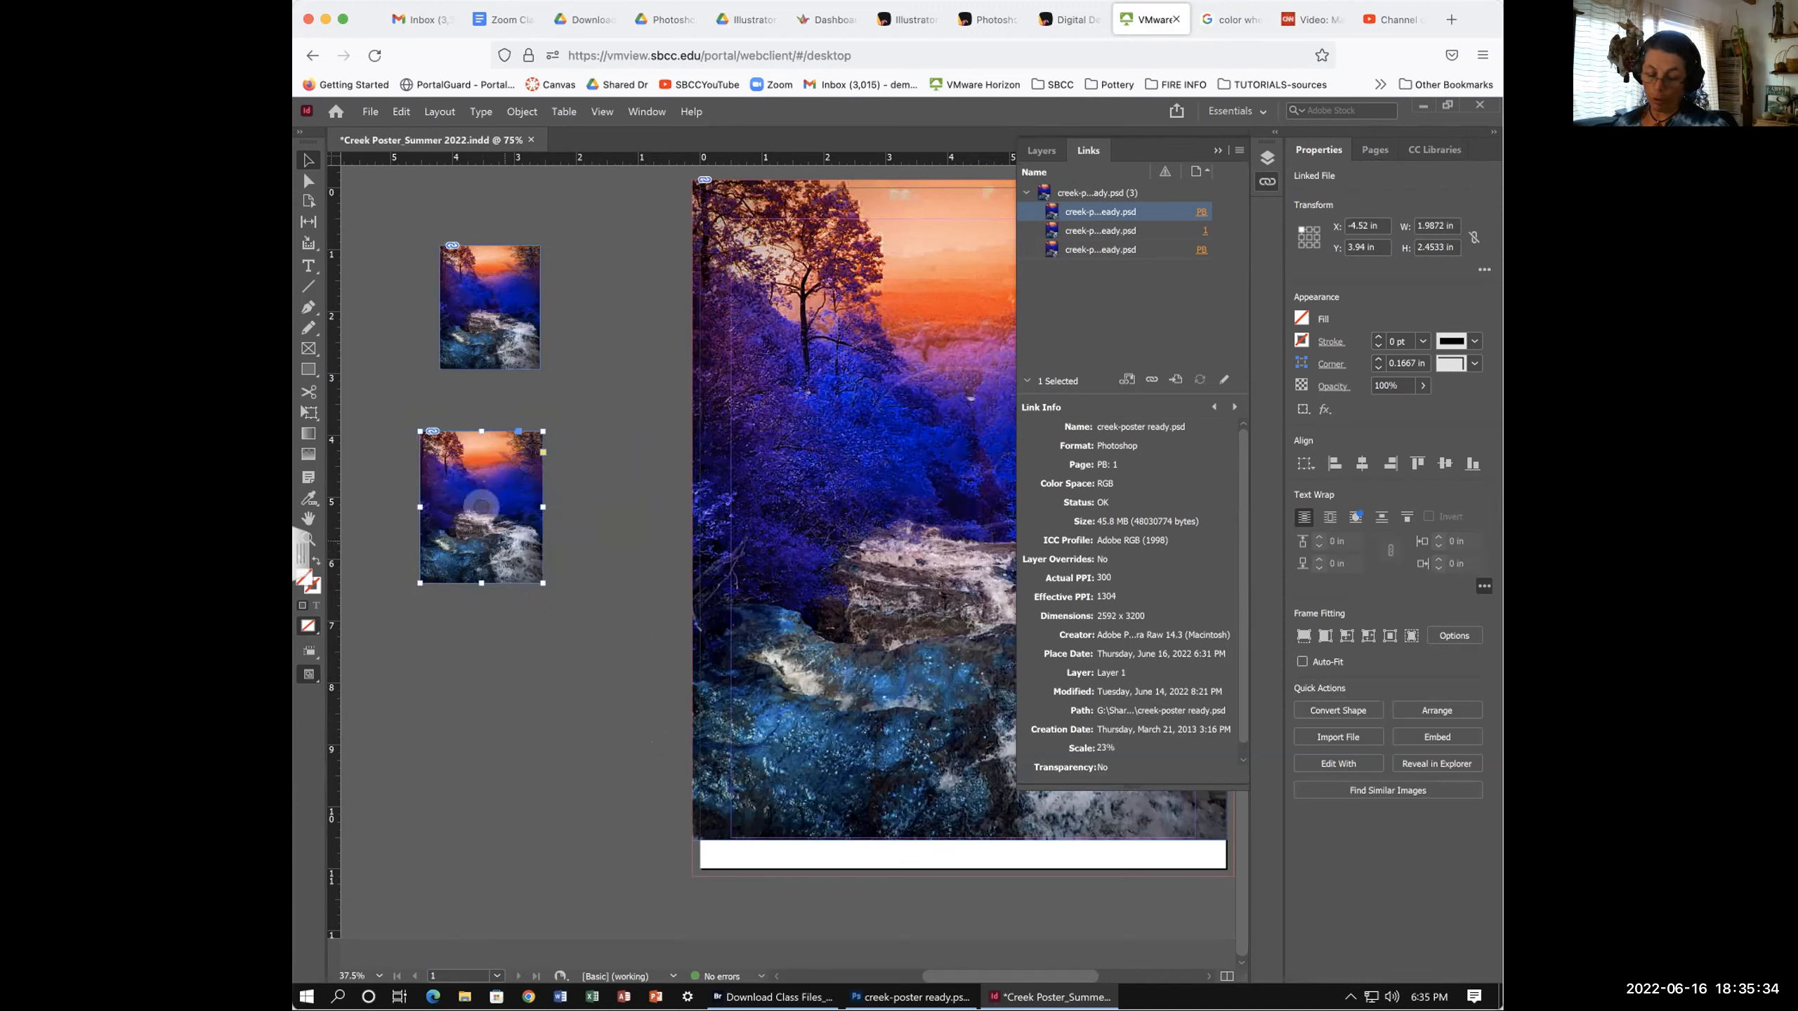
right_click(544, 581)
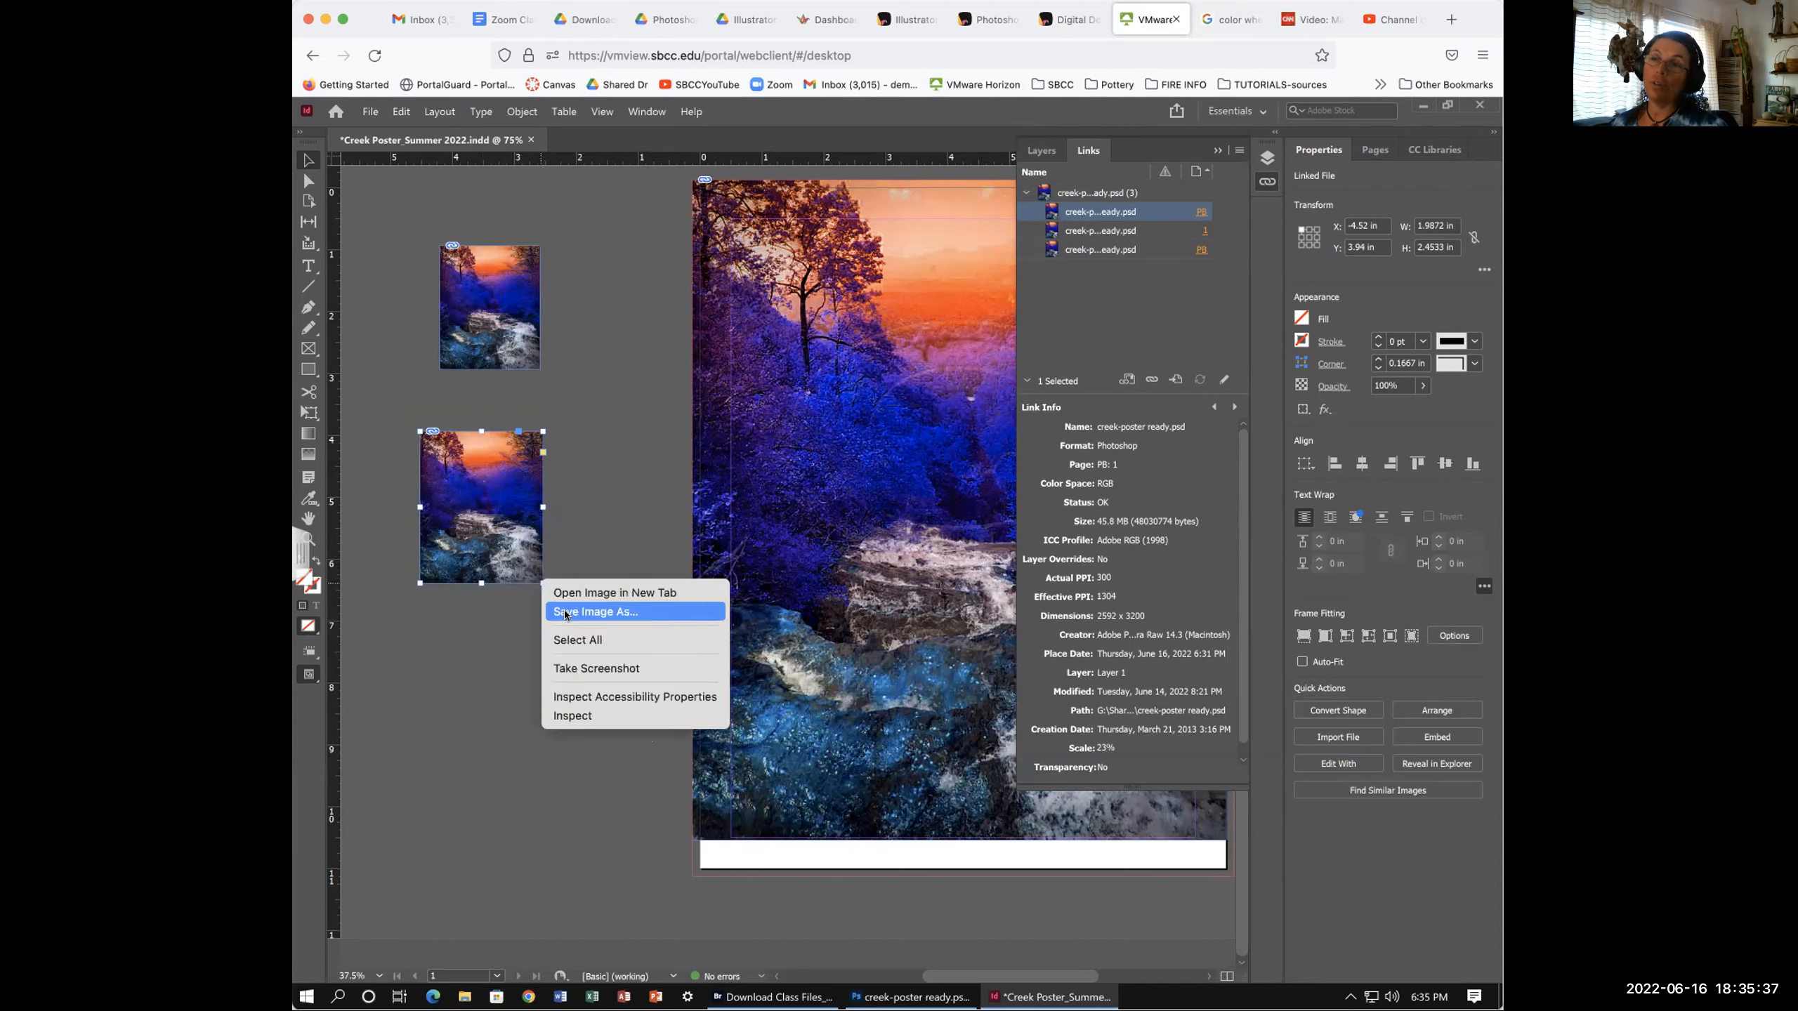
left_click(444, 639)
key("ctrl+z")
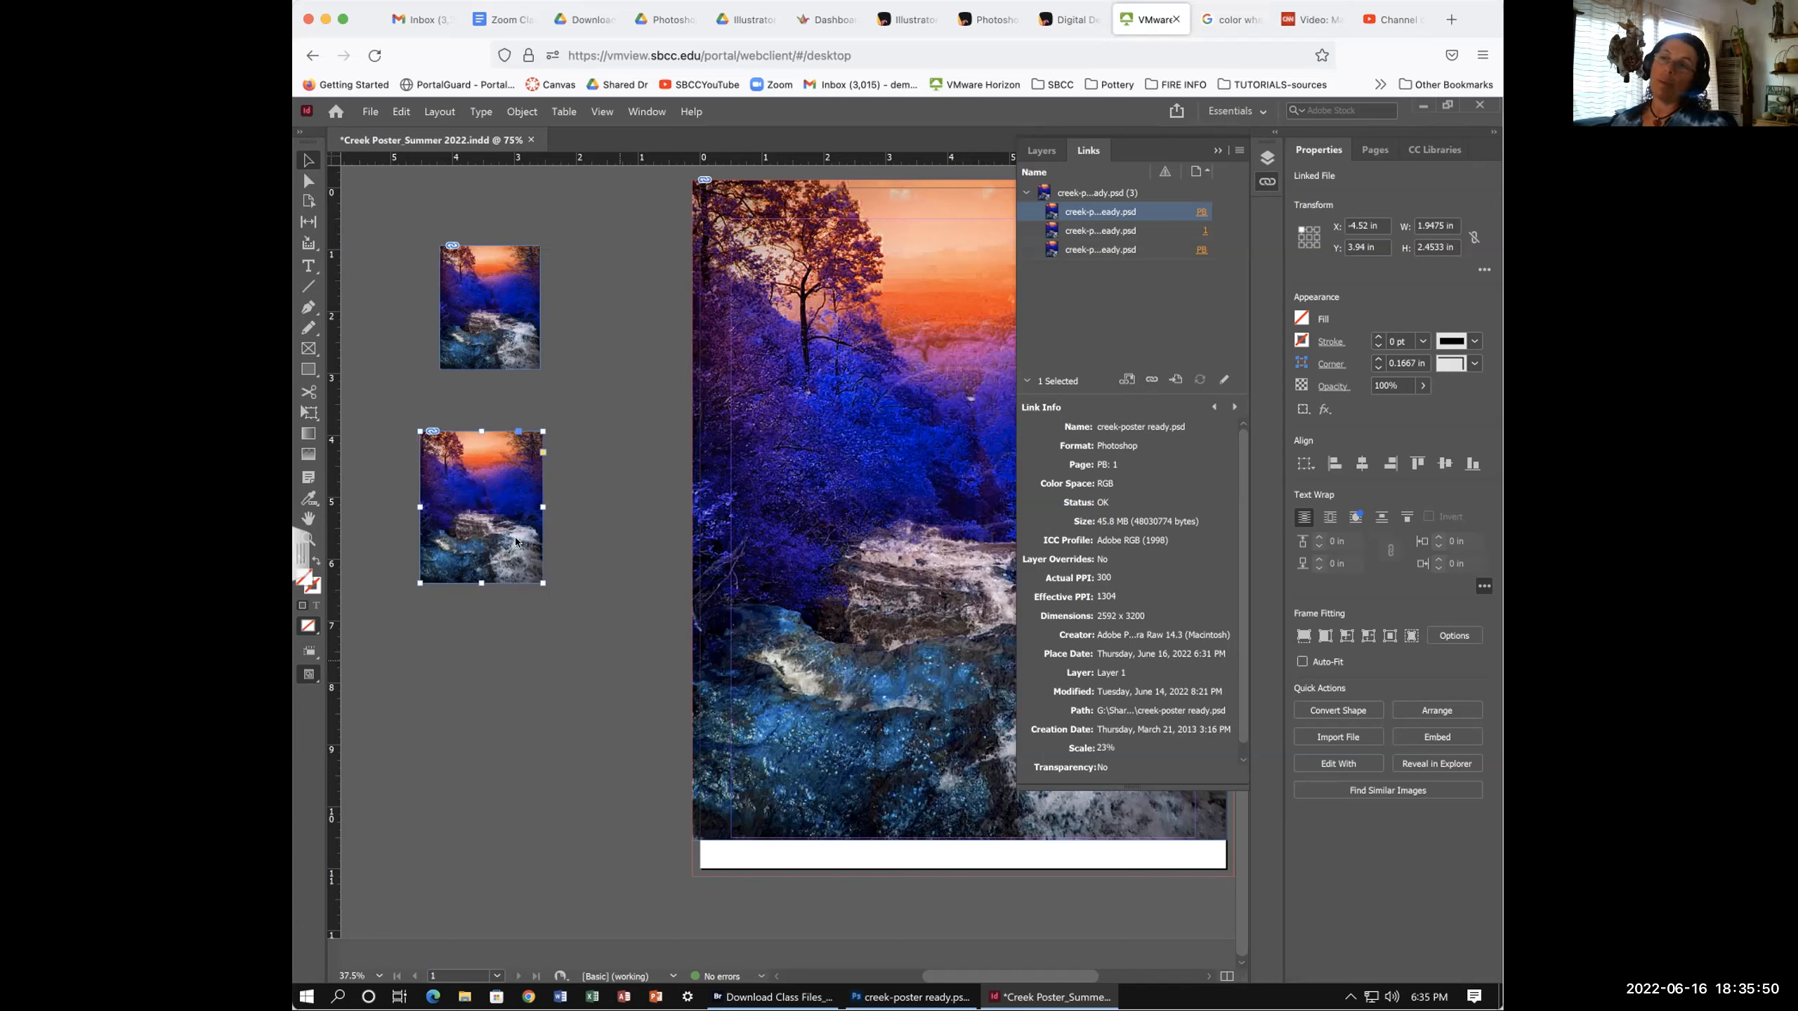
right_click(541, 582)
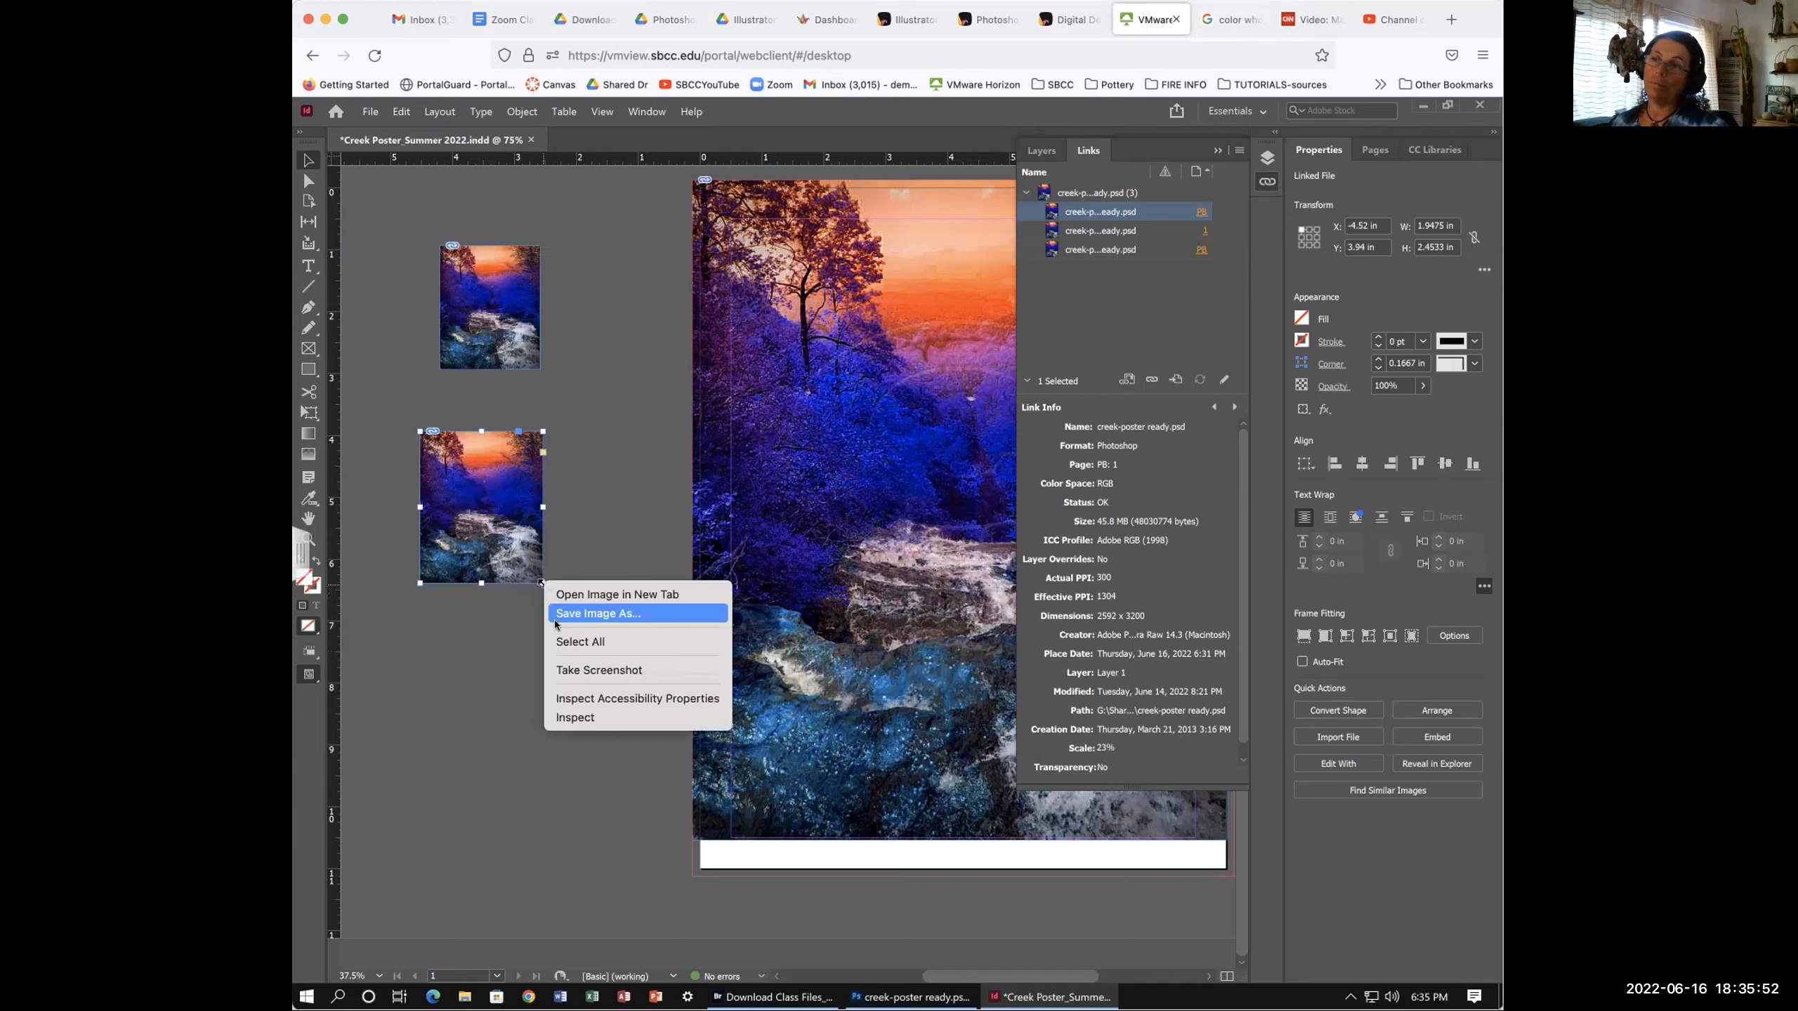
left_click(479, 669)
left_click_drag(543, 583, 593, 723)
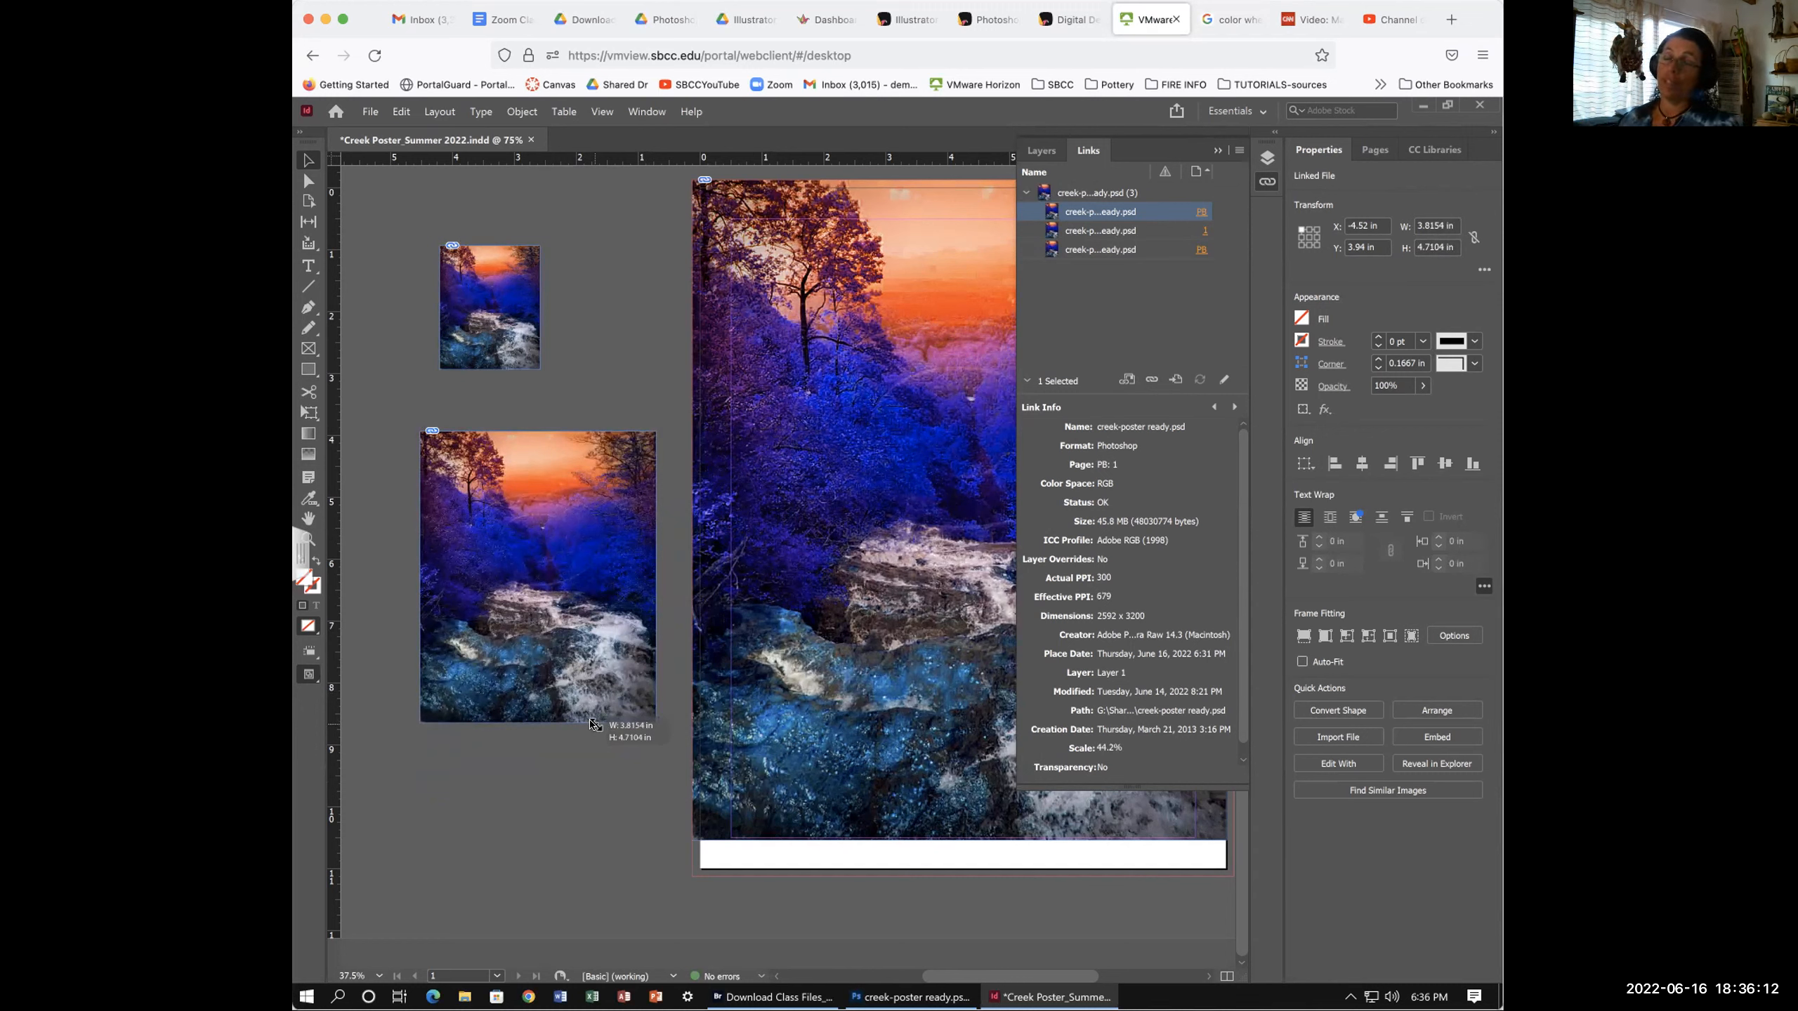
- Enlarge the pasteboard copy slightly and move it up beside the page
left_click_drag(592, 723, 599, 760)
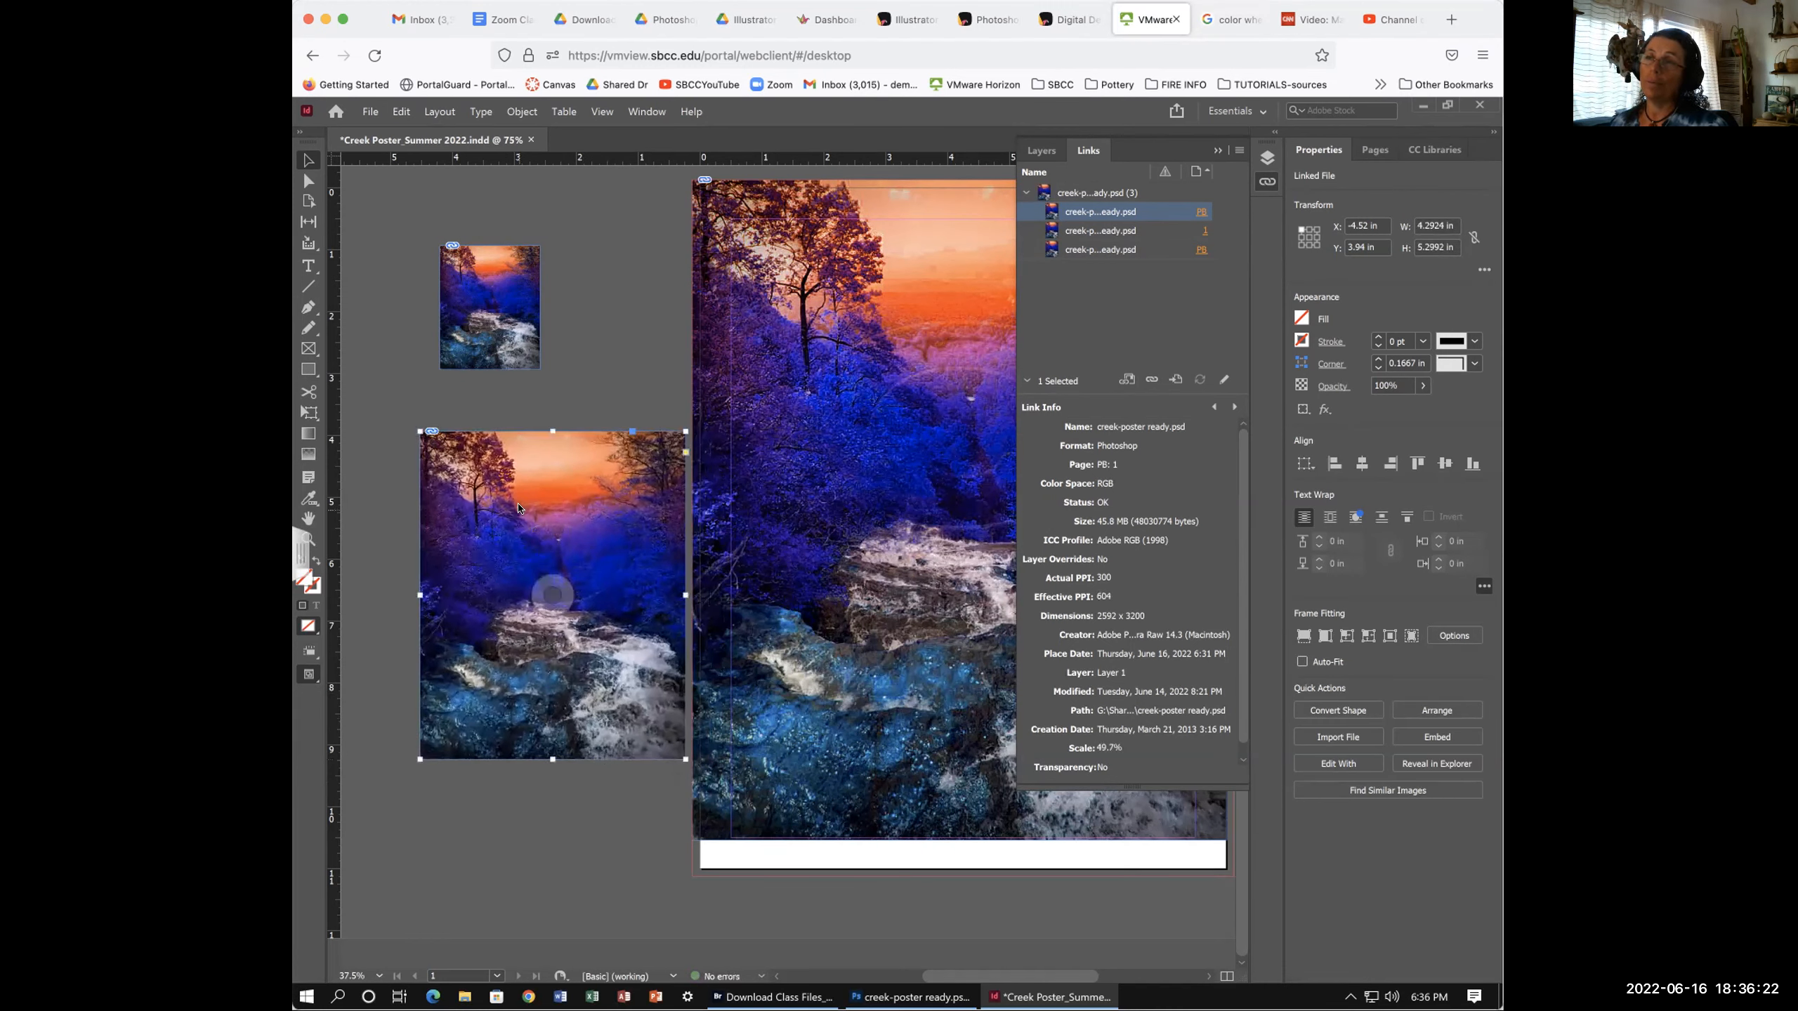
left_click_drag(470, 441, 481, 187)
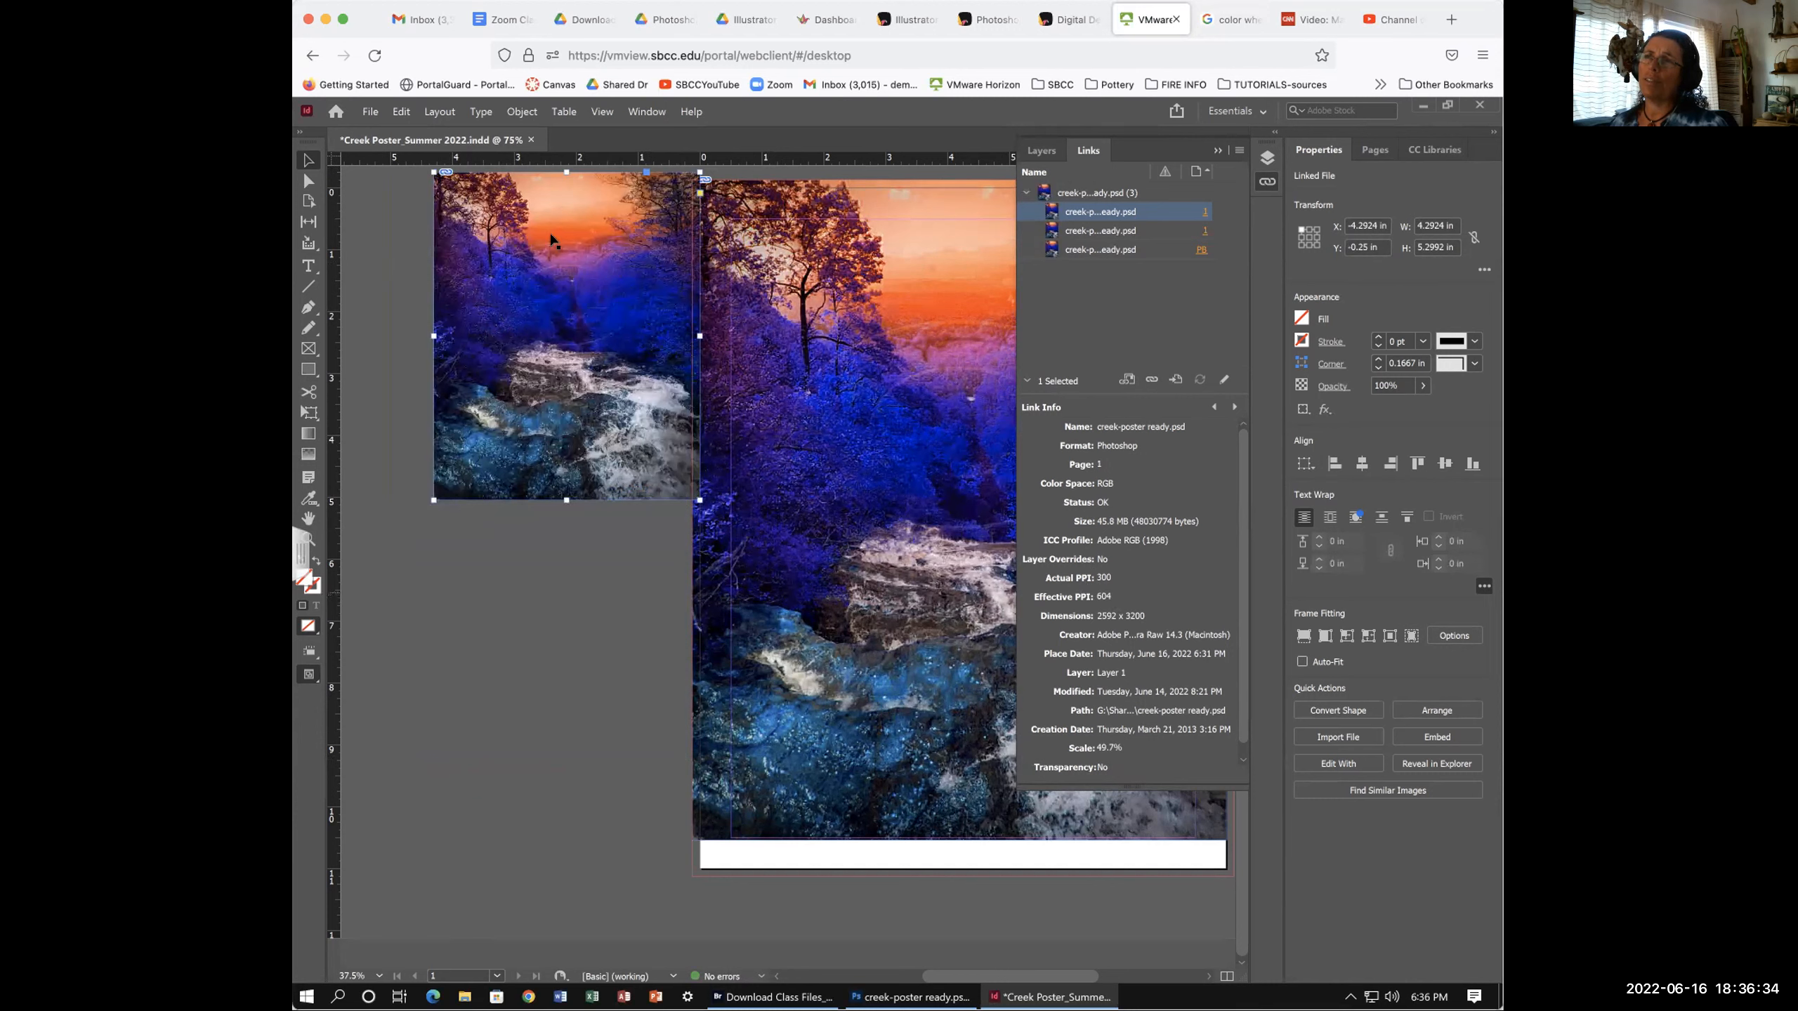
left_click_drag(471, 193, 395, 232)
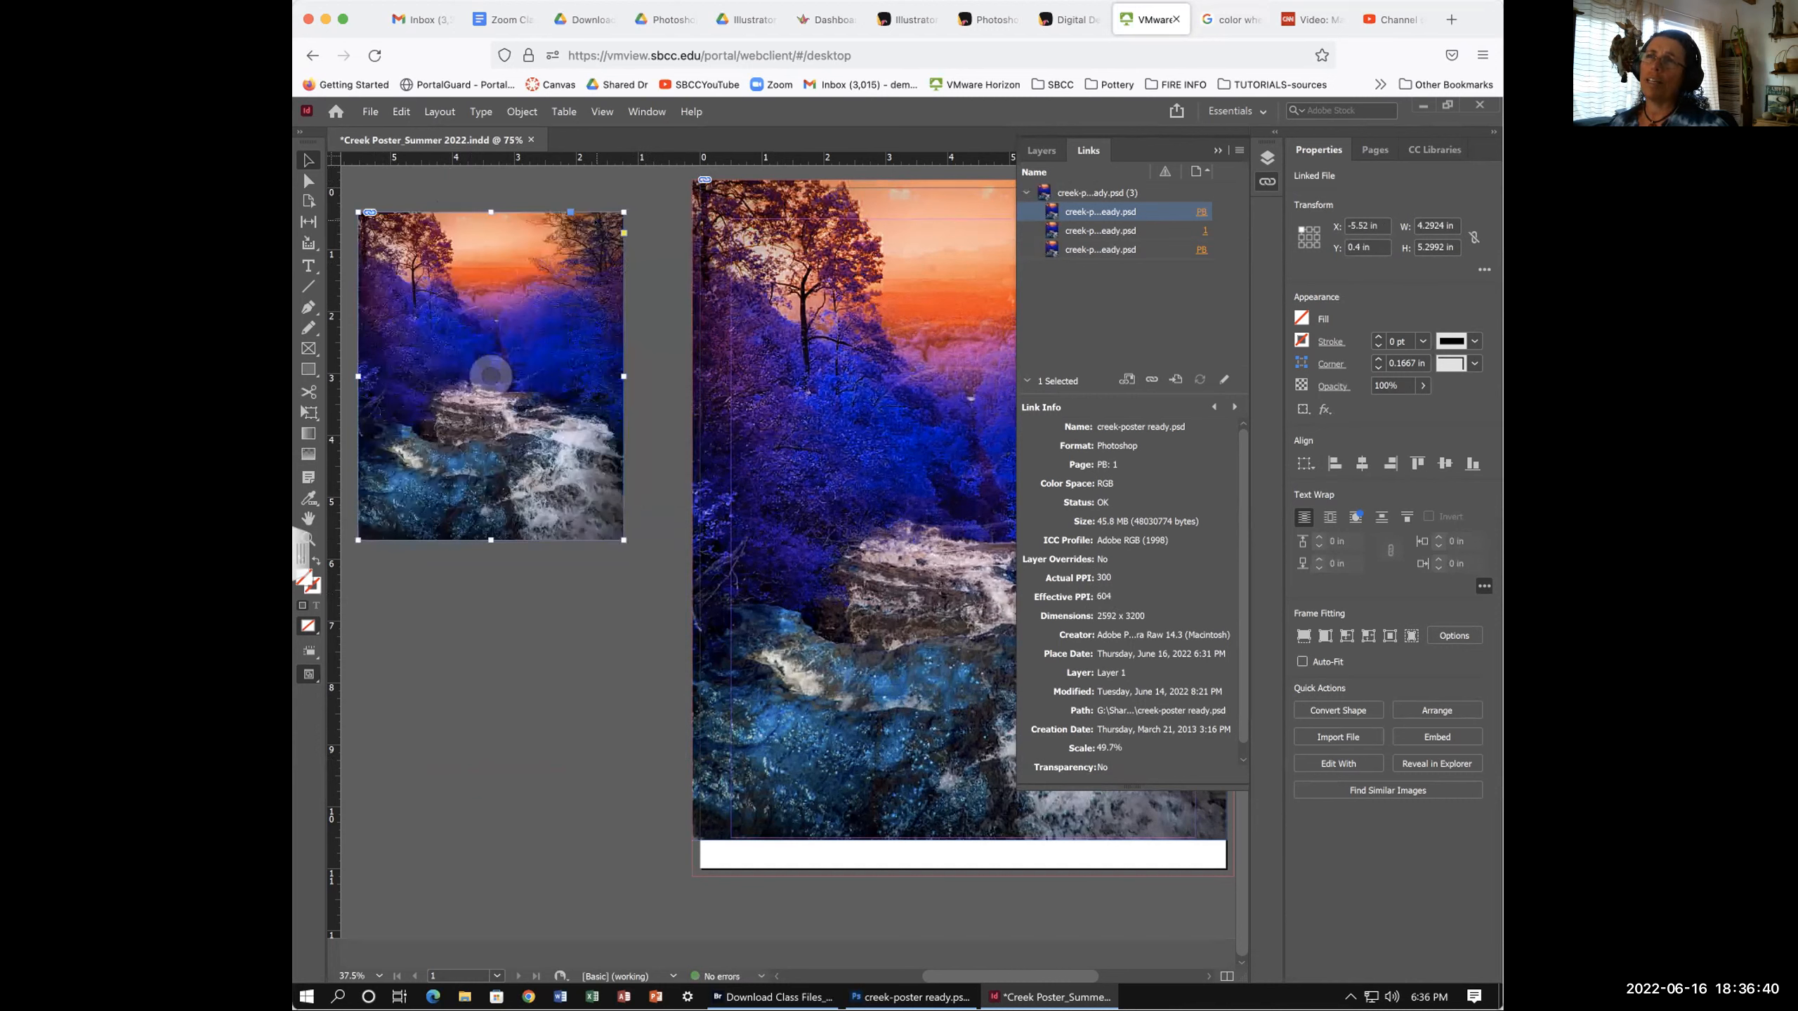
left_click_drag(516, 232, 588, 208)
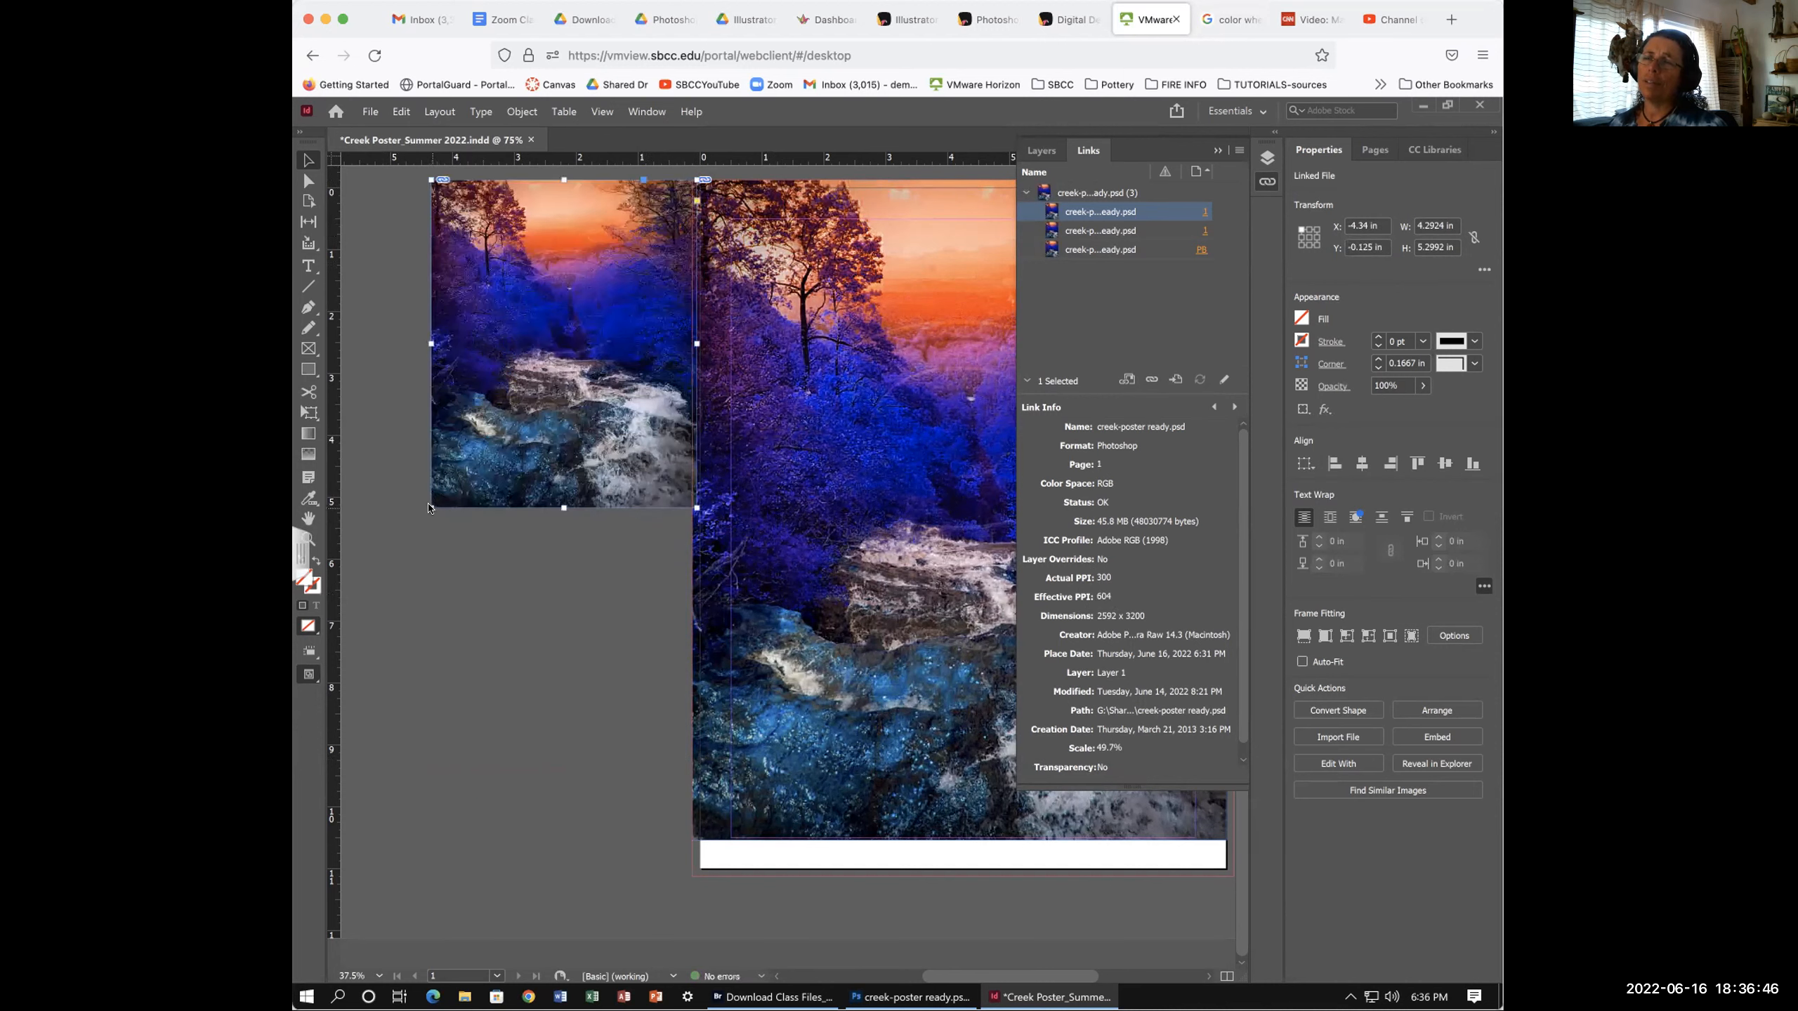
- Scale the copy proportionally from its lower-left corner to about 5.58 × 6.89 in
left_click_drag(428, 508, 365, 588)
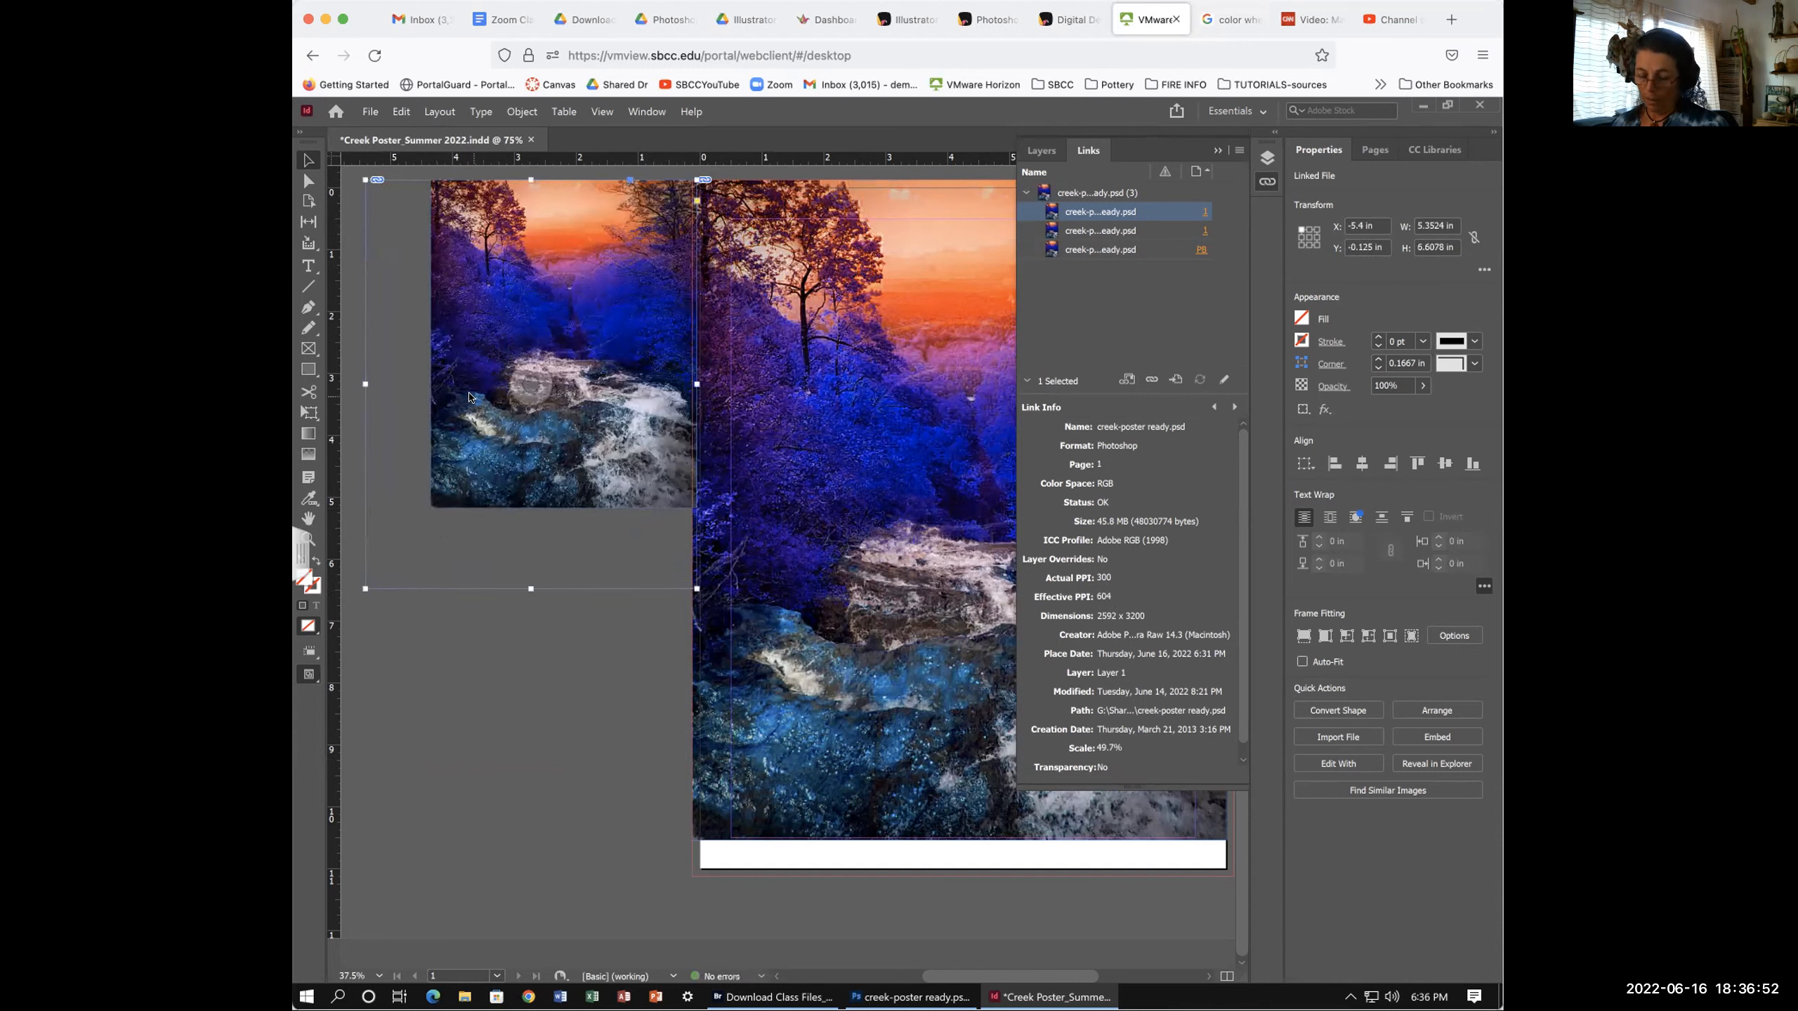
key("ctrl+z")
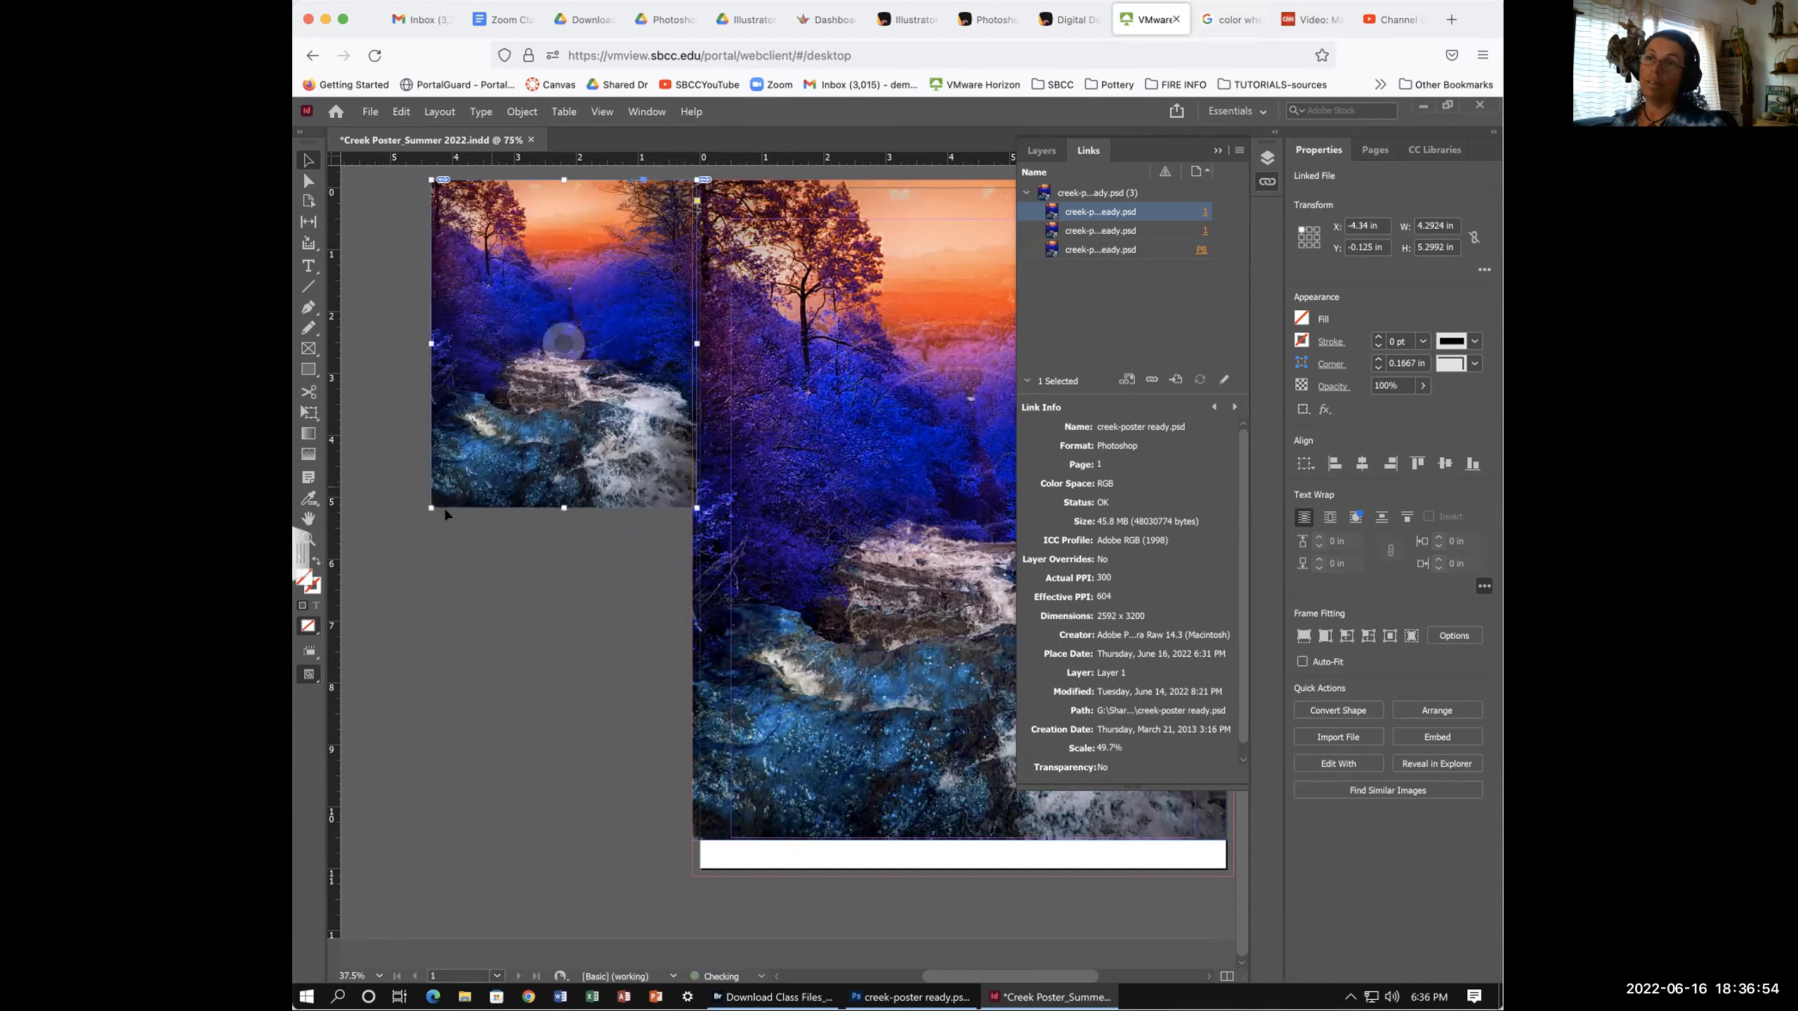
left_click_drag(427, 505, 346, 571)
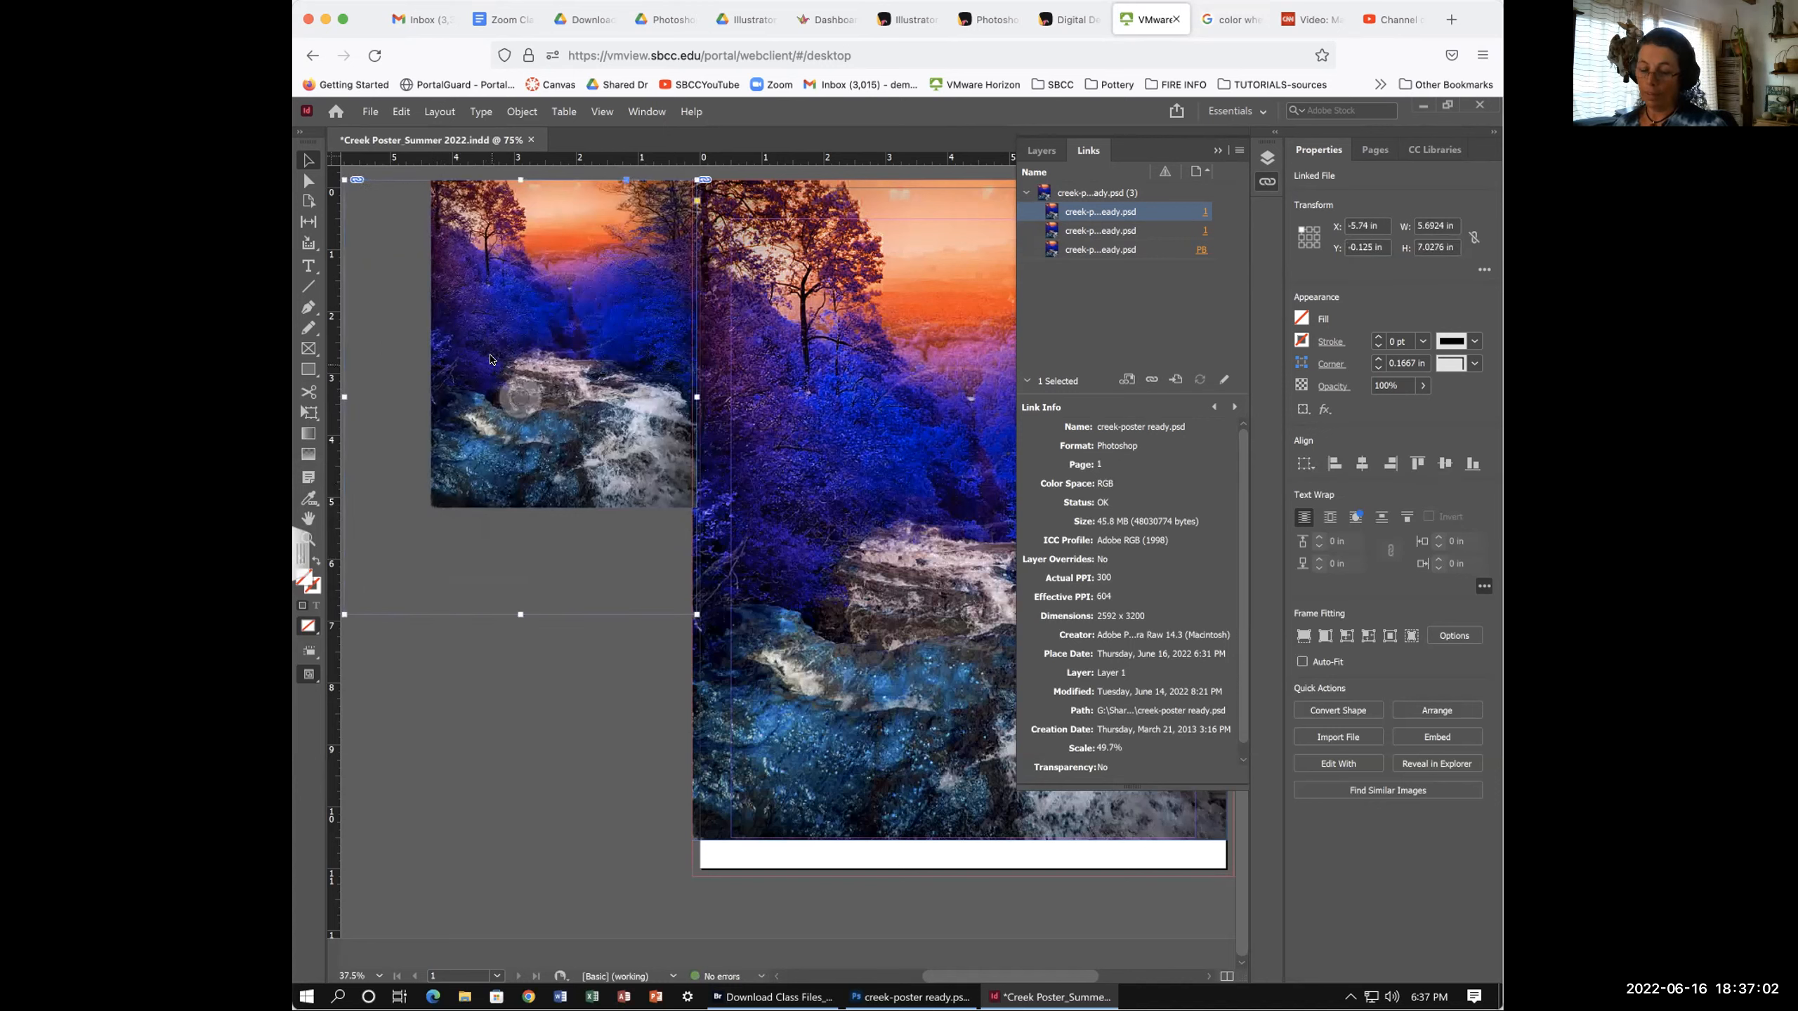
key("ctrl+z")
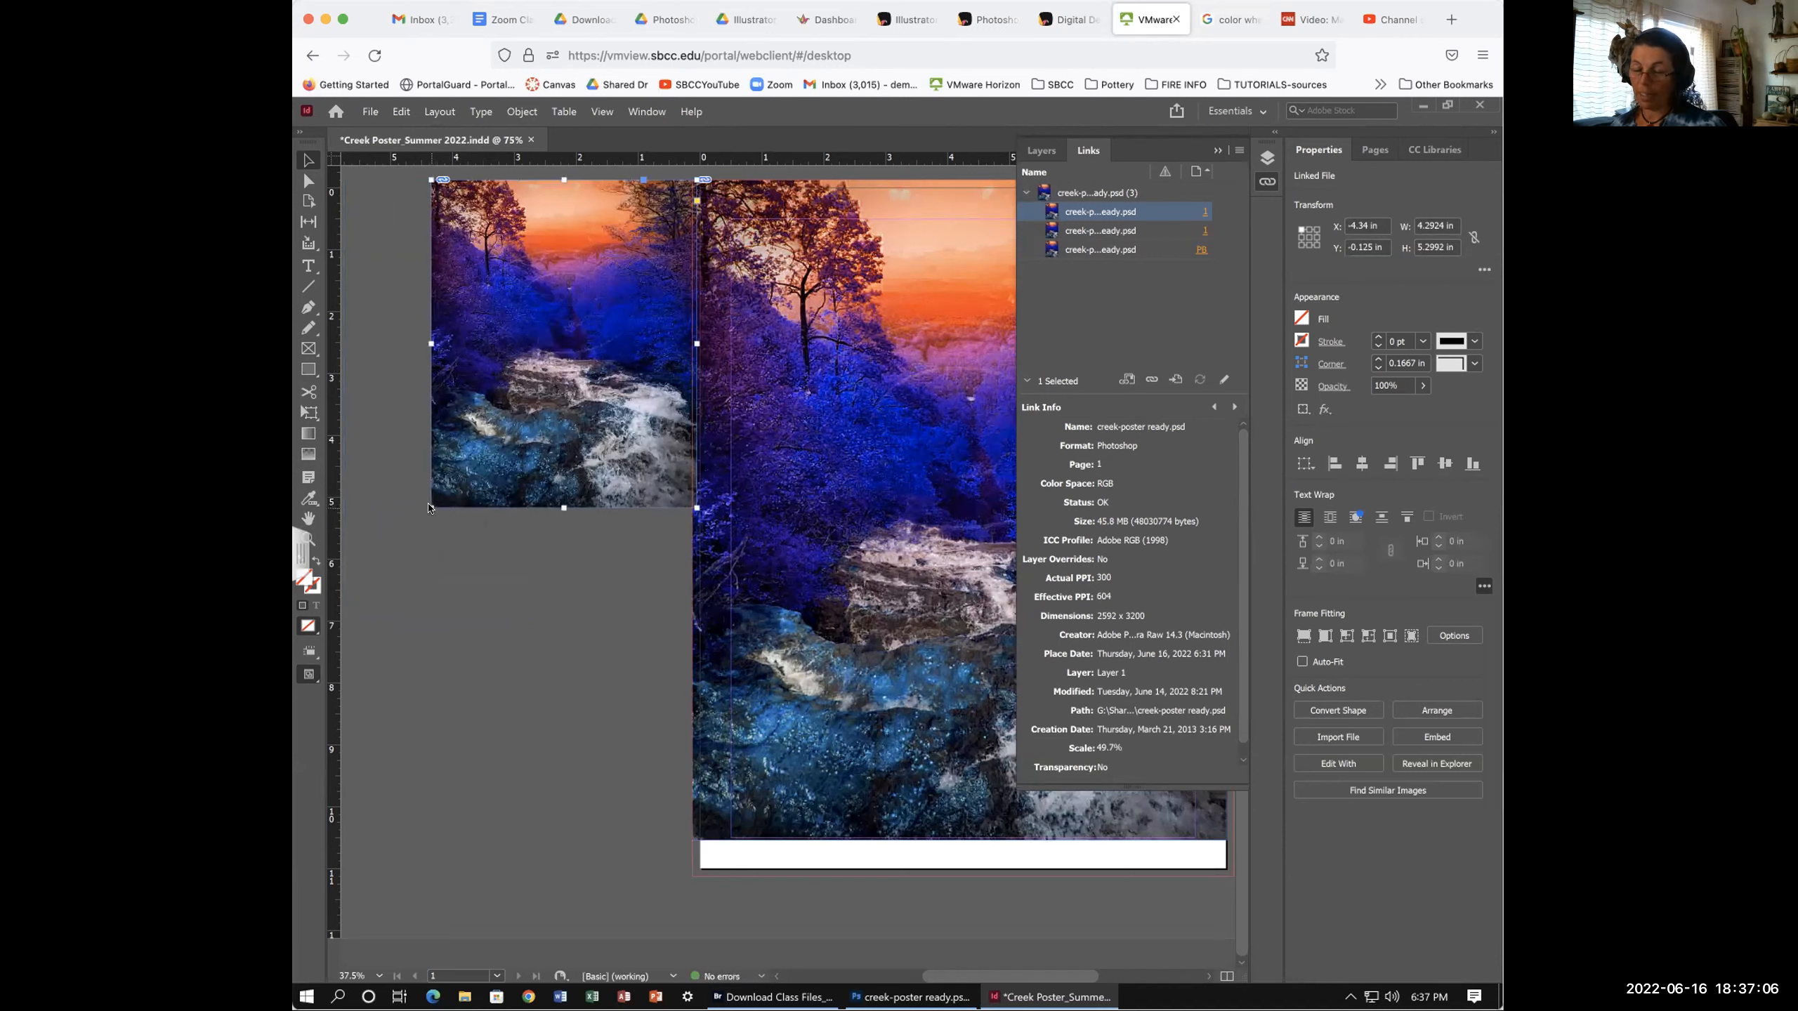
left_click_drag(429, 507, 378, 571)
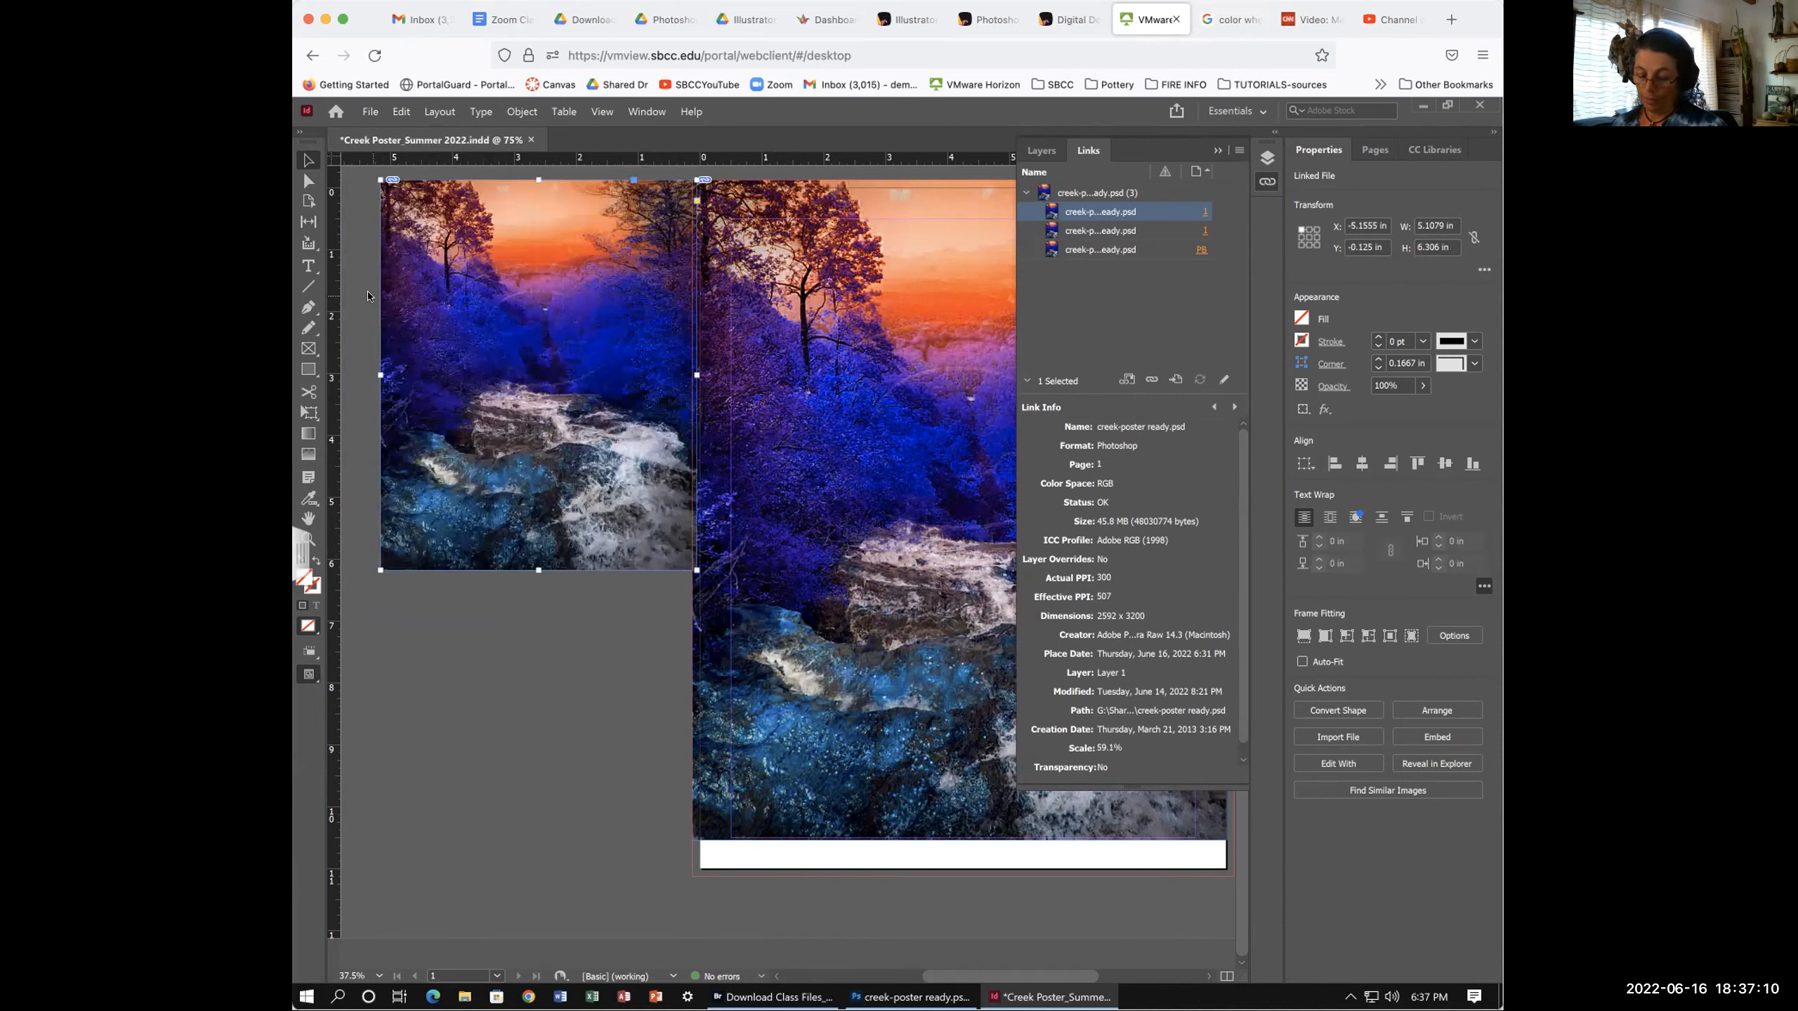
key("ctrl+z")
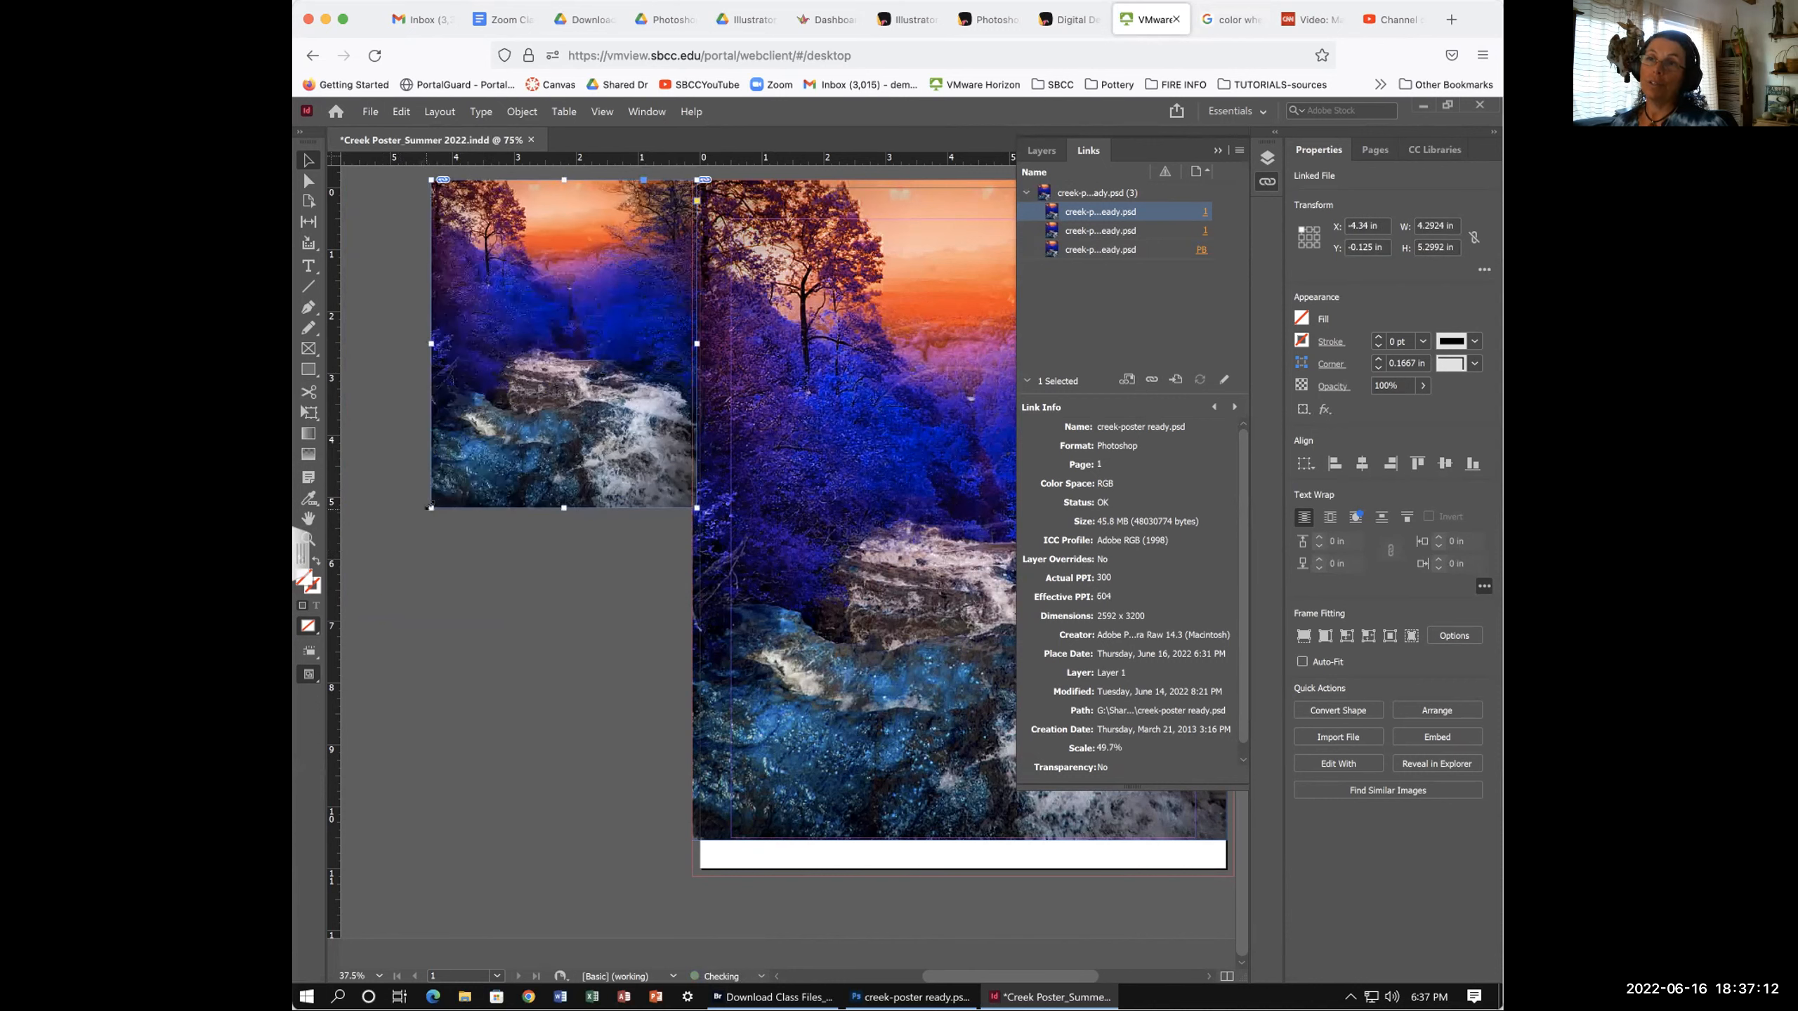
left_click_drag(428, 505, 350, 564)
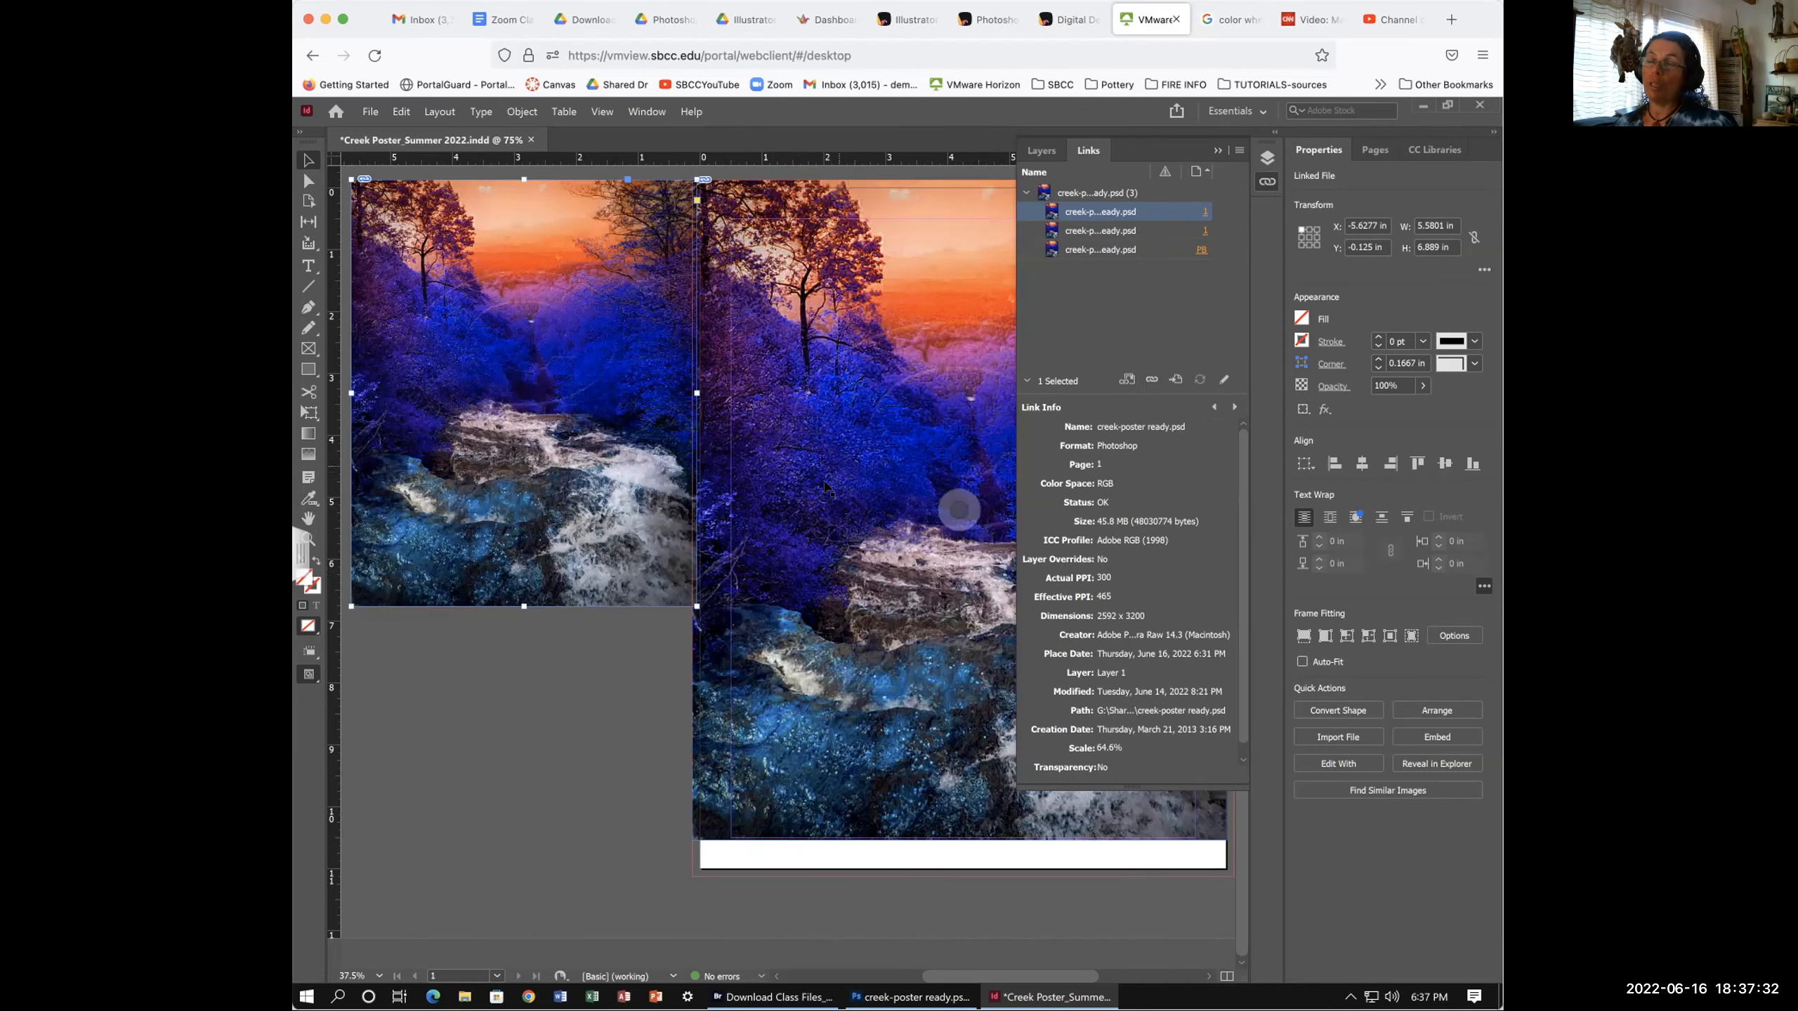
- Zoom to 50%, nudge the copy slightly left, and select the full-page photo
scroll(835, 478, "down", 3)
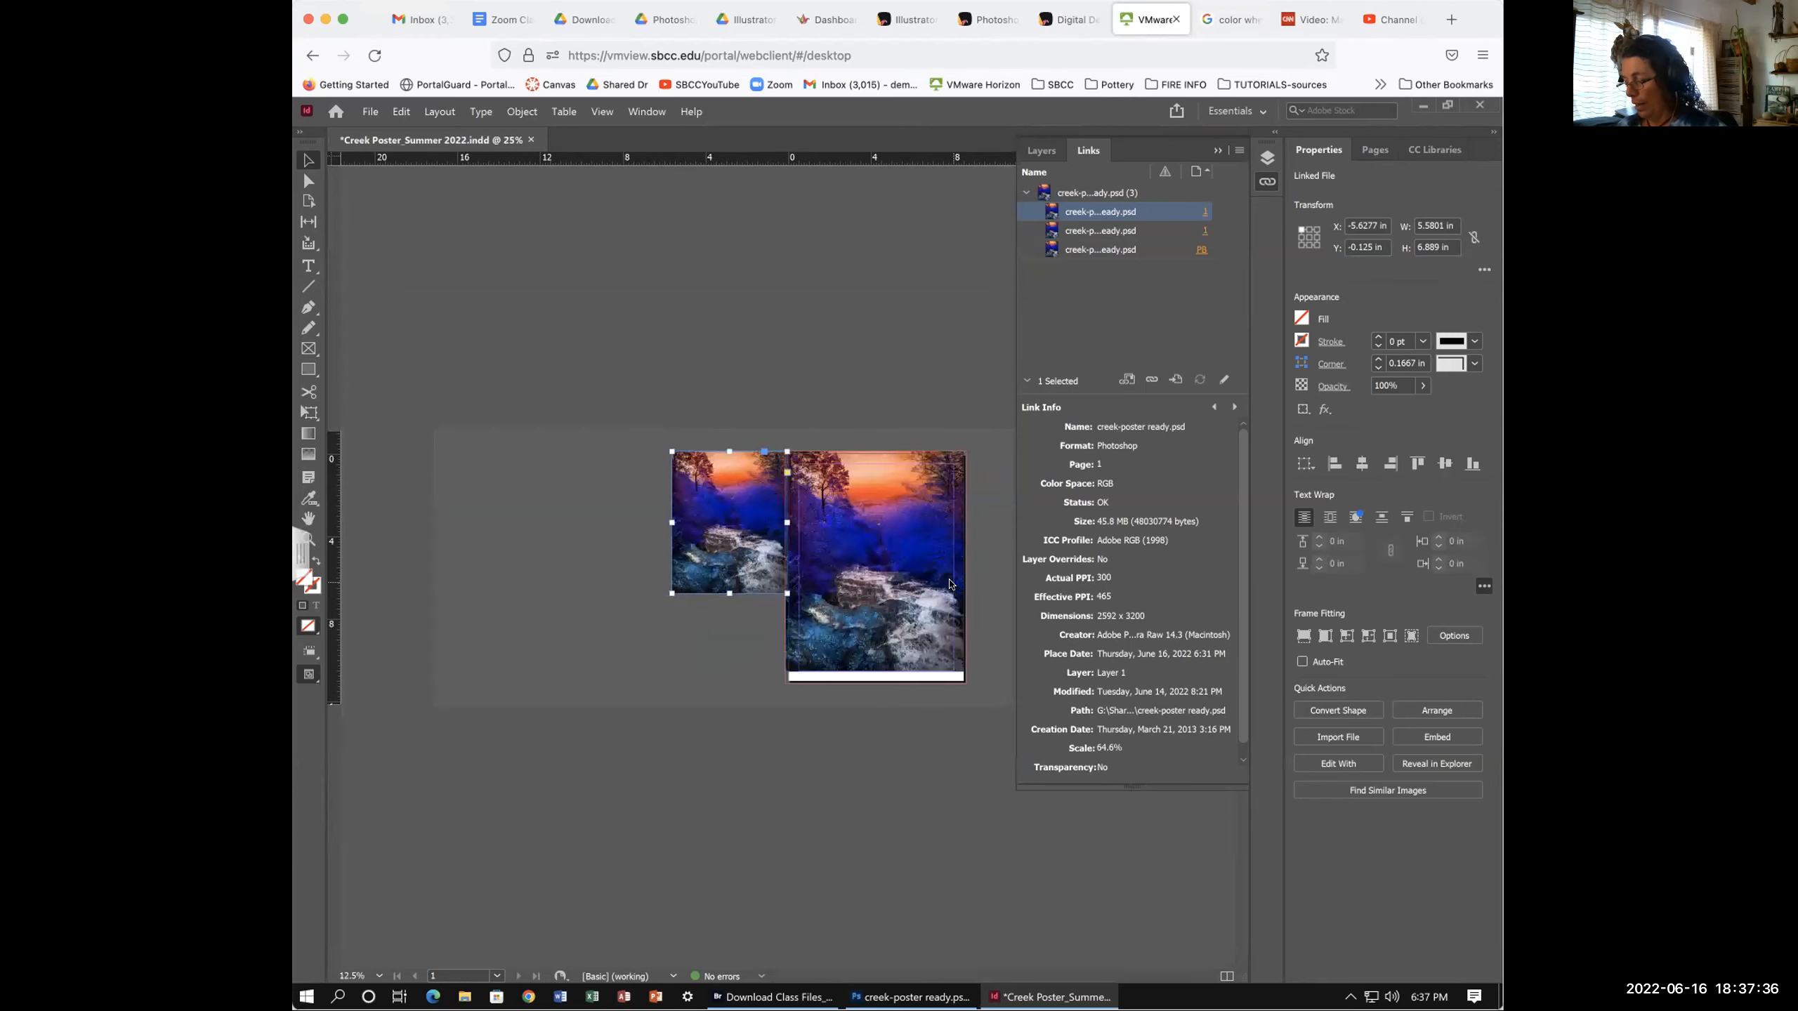
key("ctrl+equal")
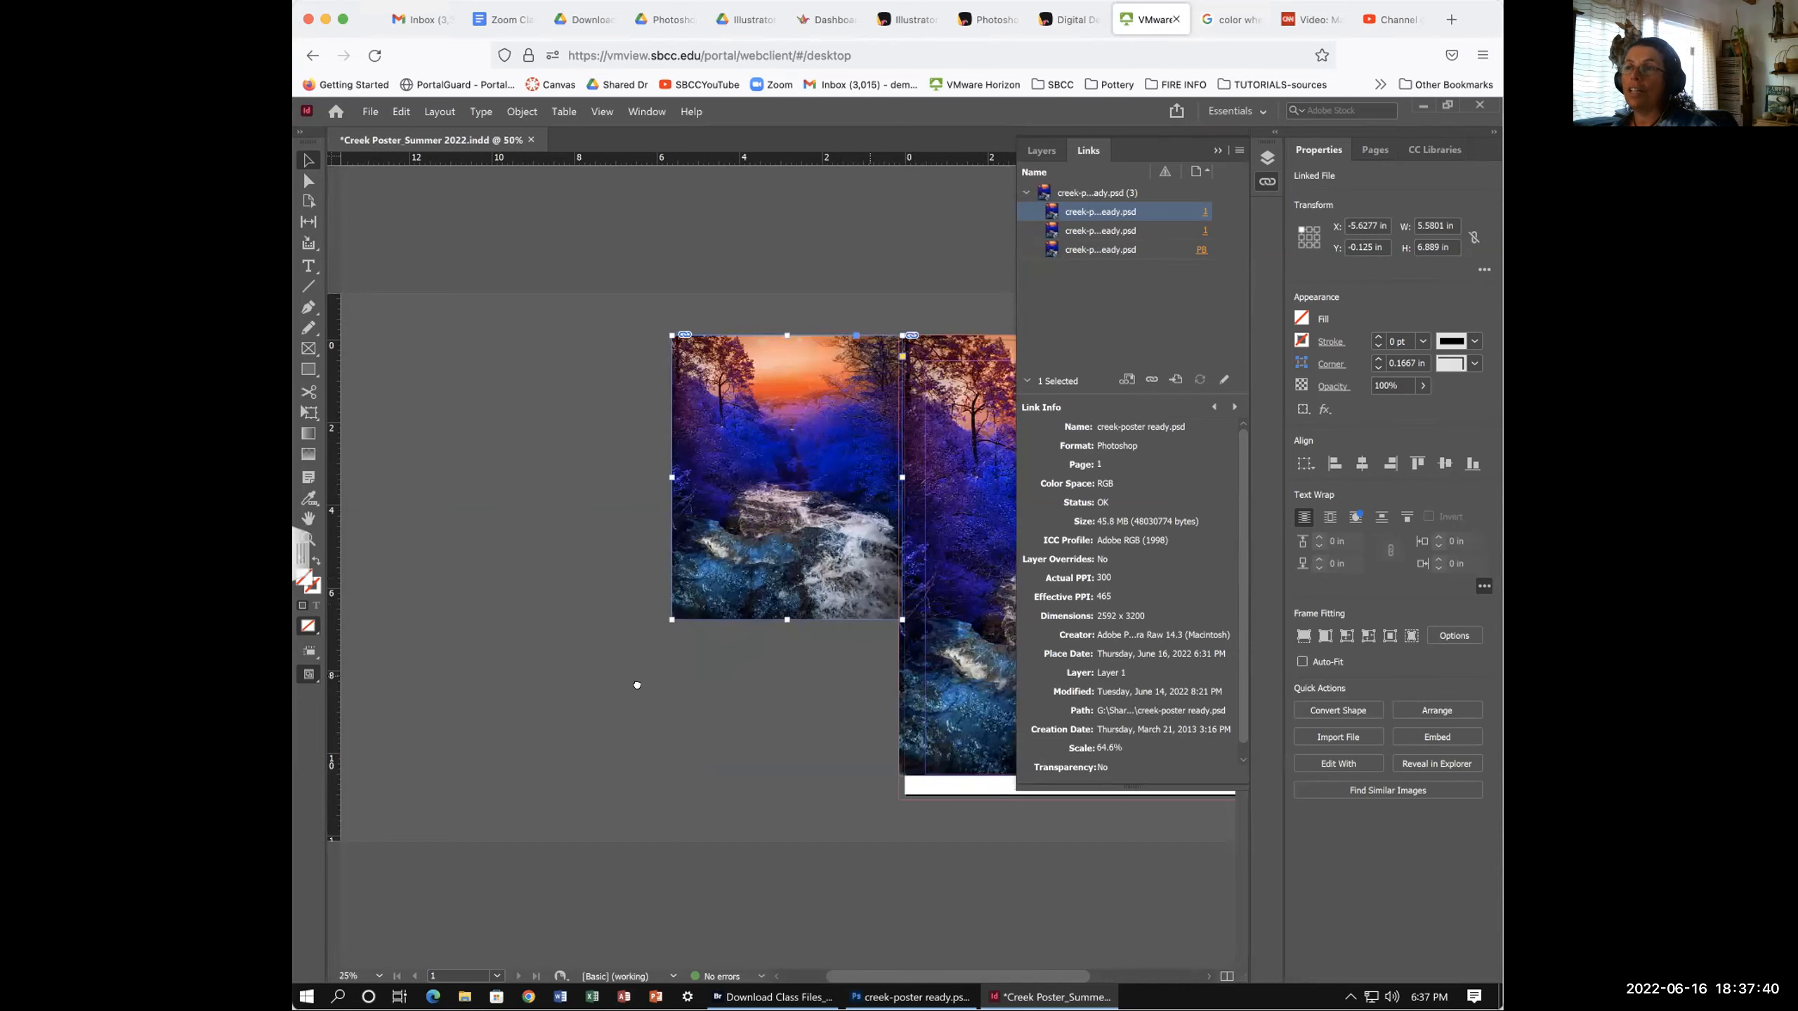
scroll(852, 678, "right", 5)
scroll(852, 679, "right", 1)
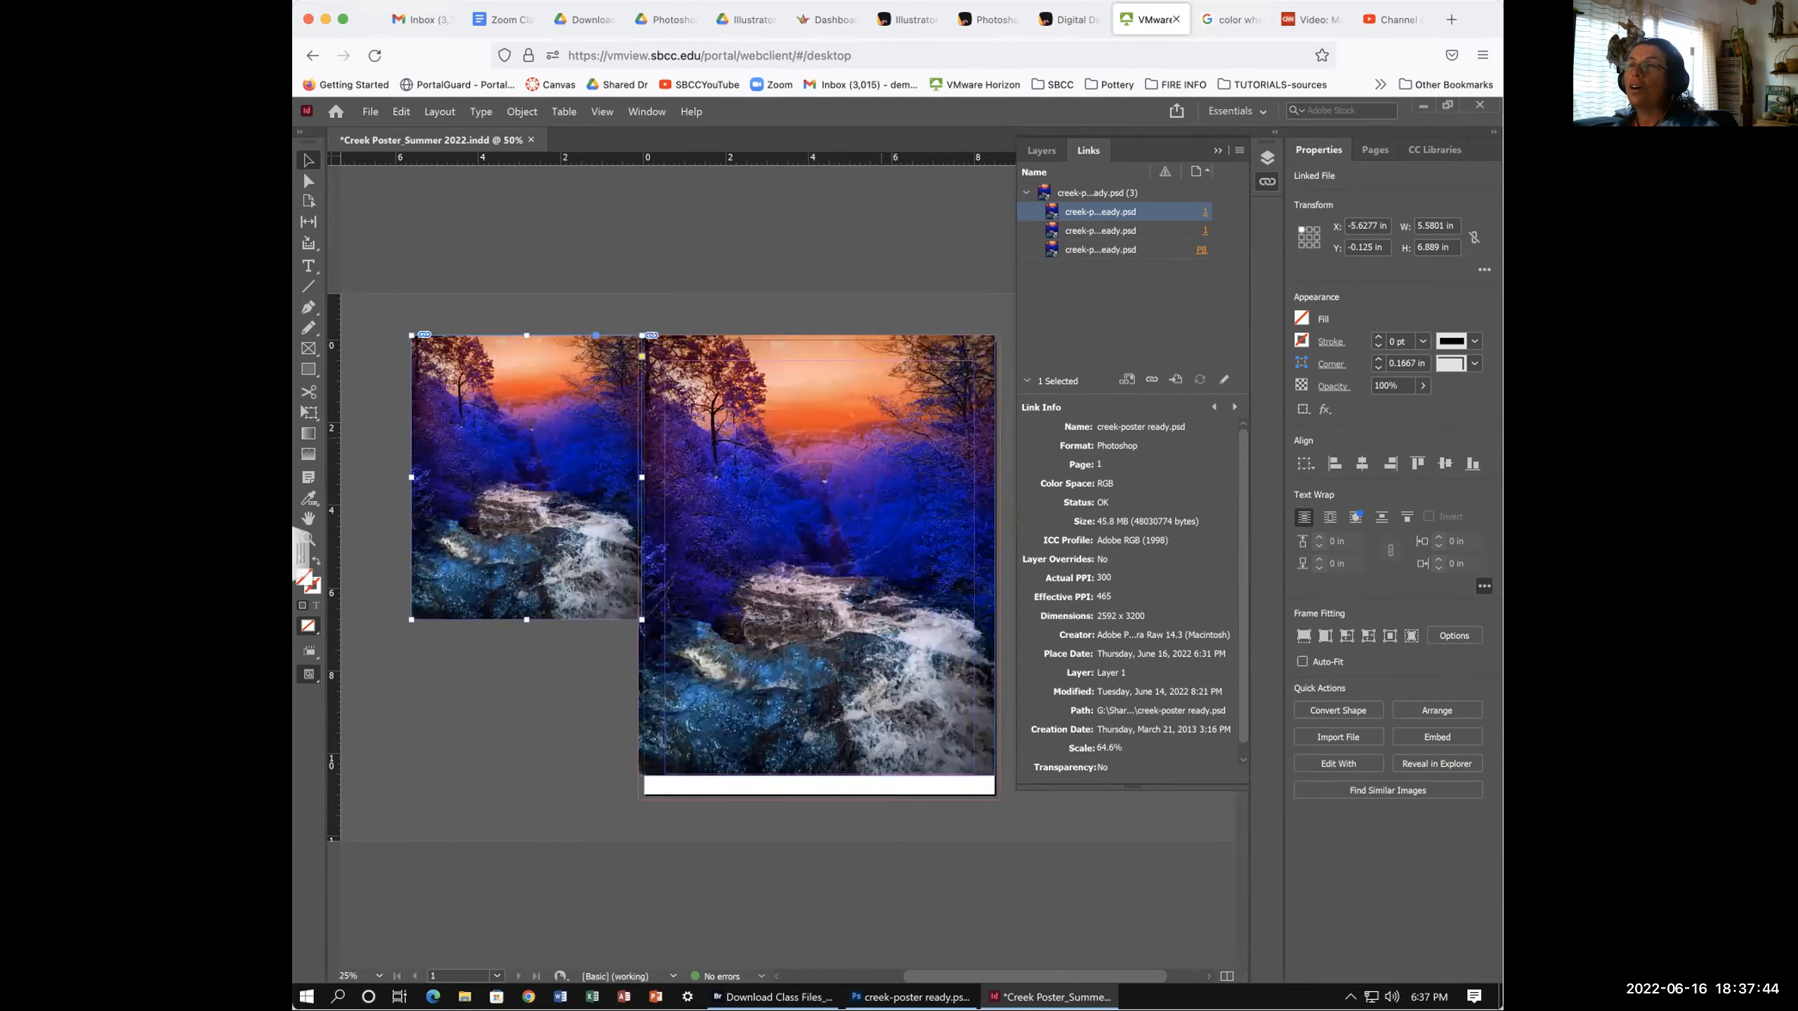
scroll(777, 567, "right", 1)
scroll(776, 567, "right", 3)
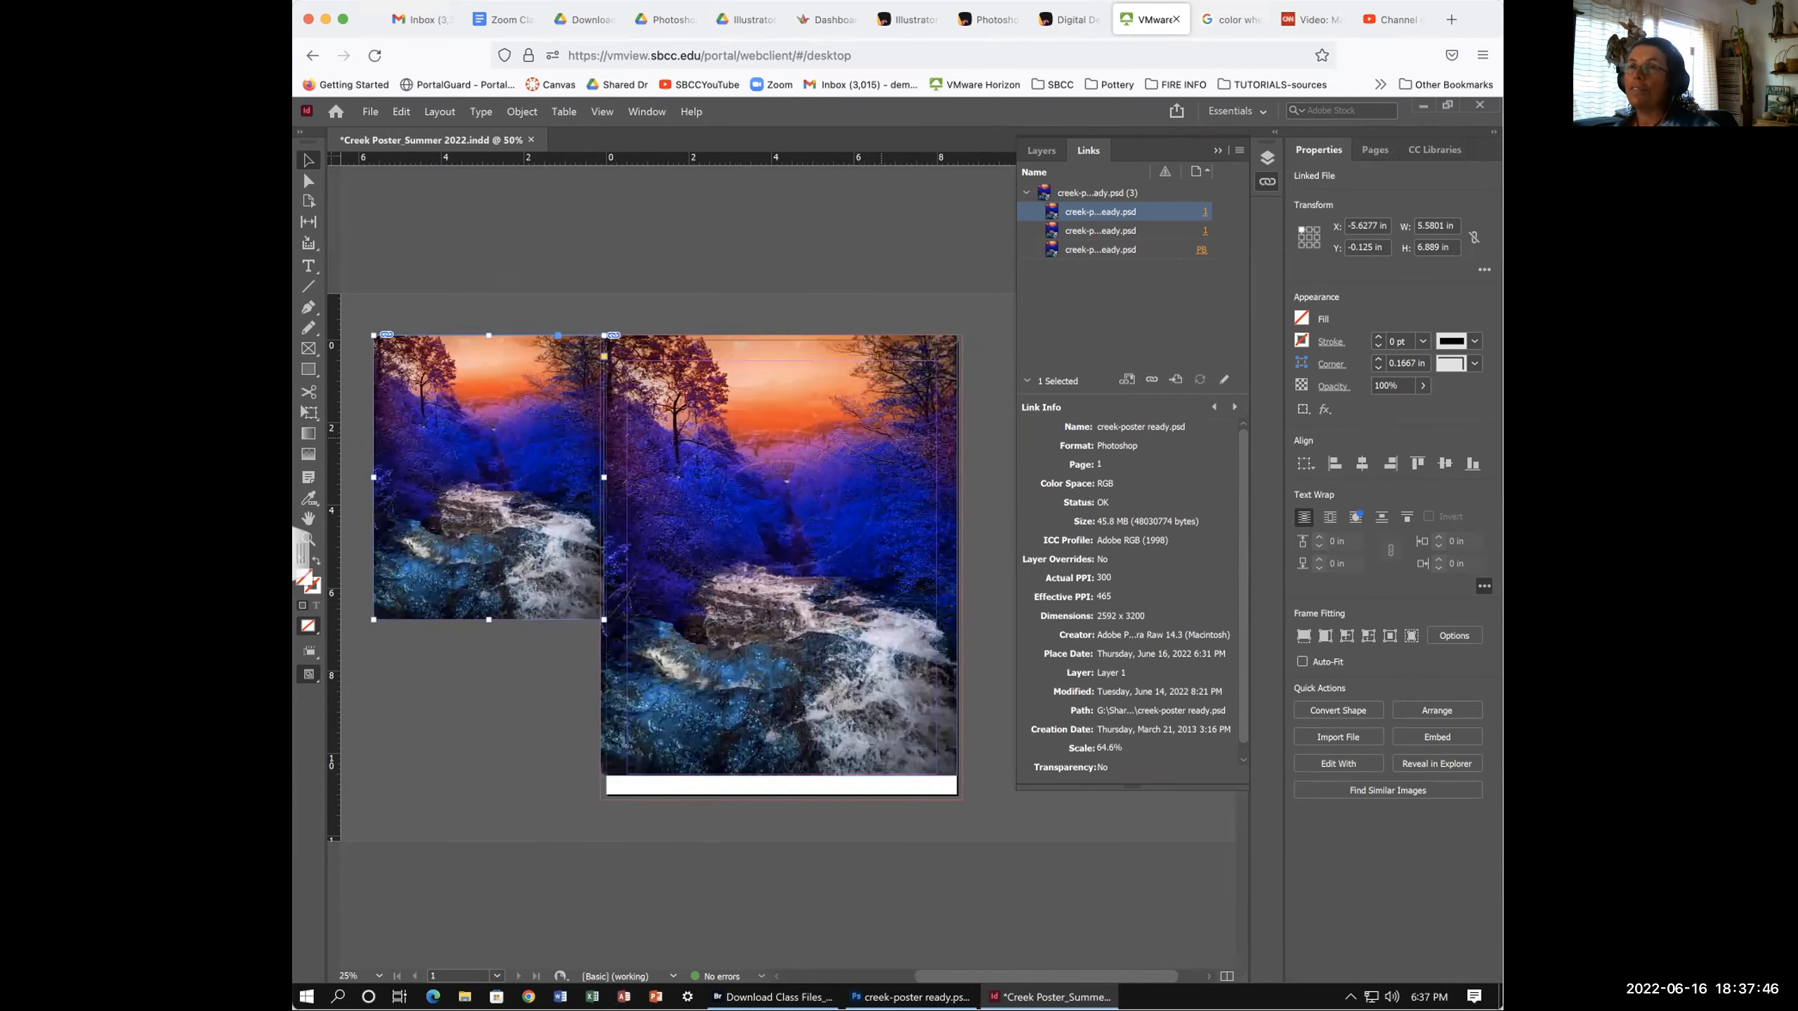
scroll(772, 557, "left", 1)
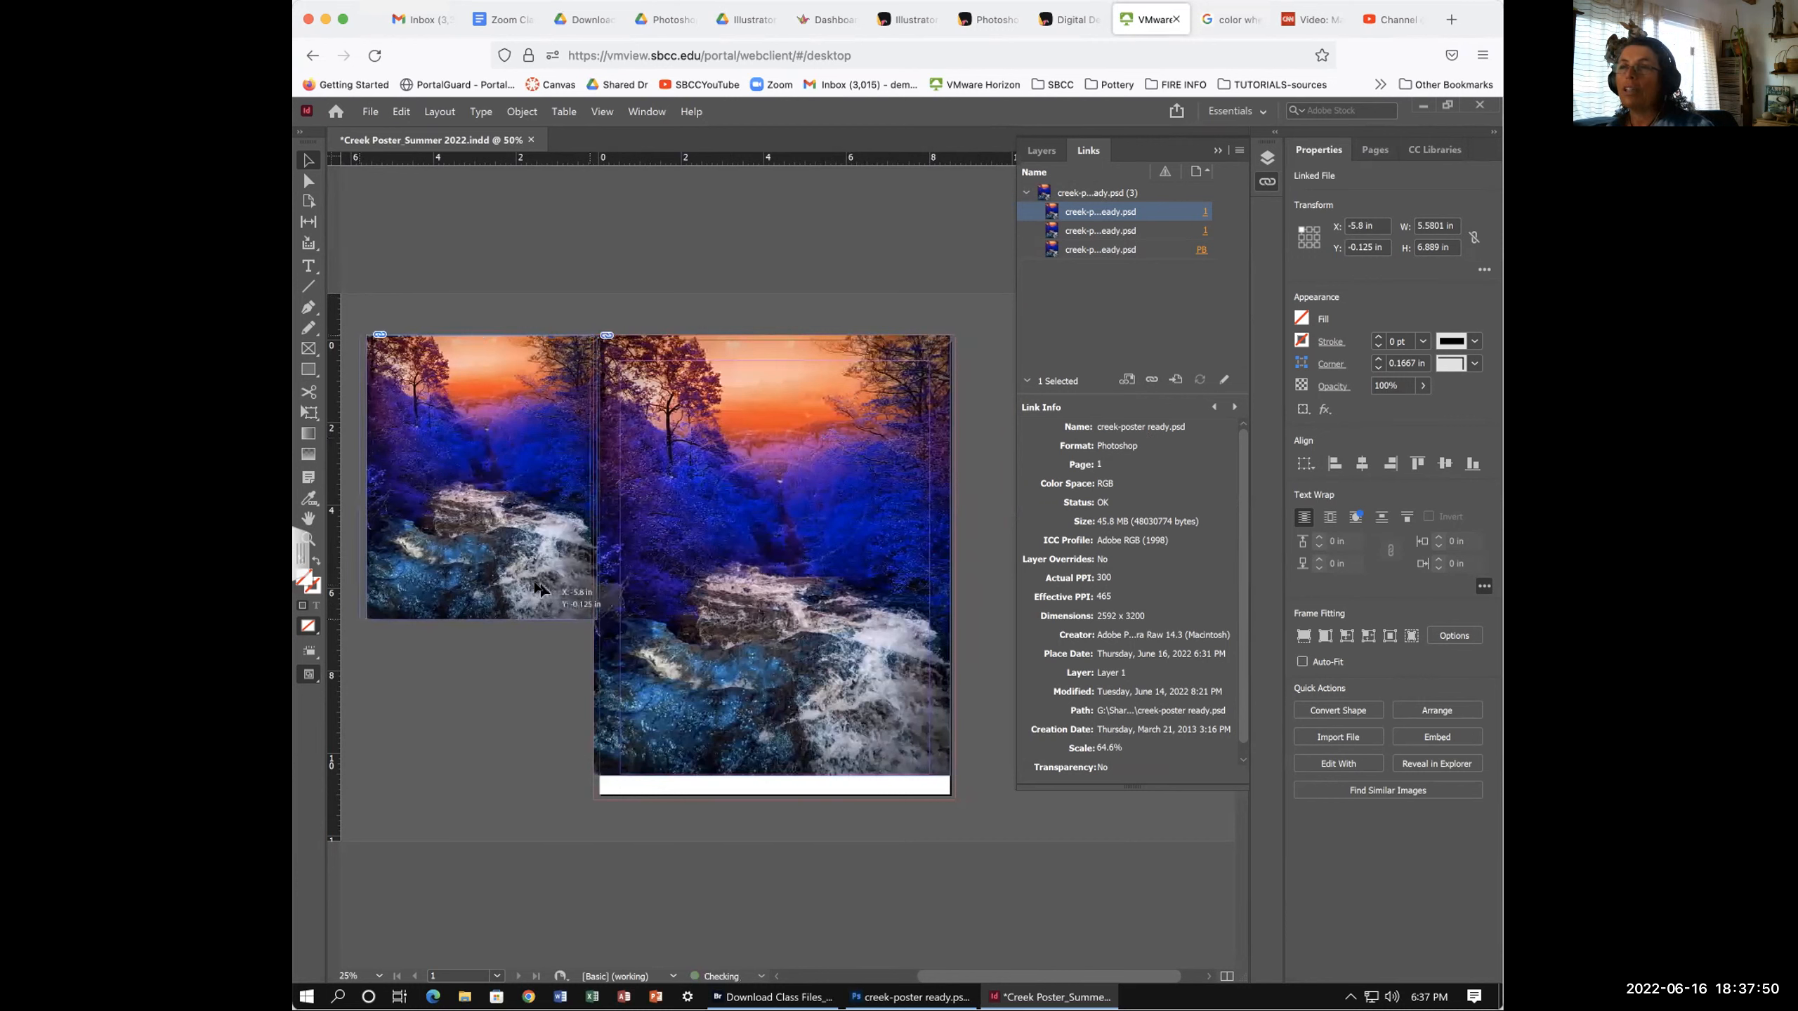
left_click_drag(542, 585, 533, 583)
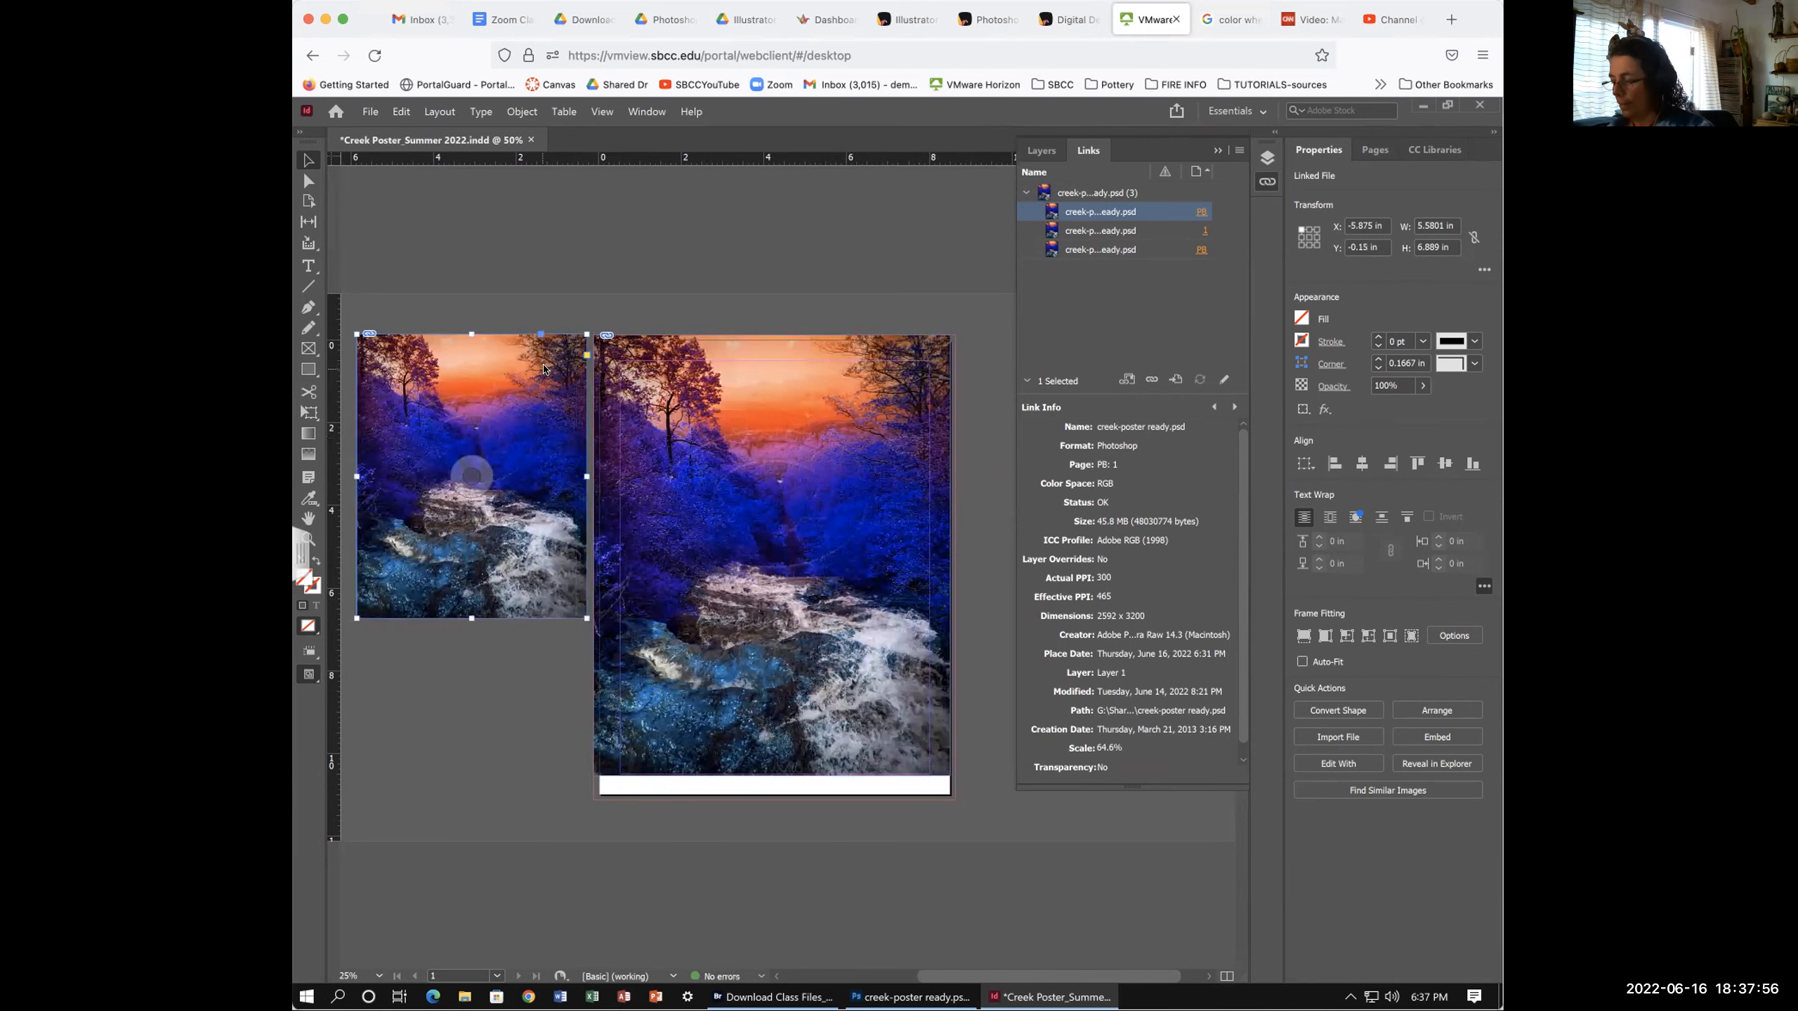
left_click(701, 364)
- Delete the page photo and place creek-poster ready.psd at full size from the top-left bleed corner
key("Delete")
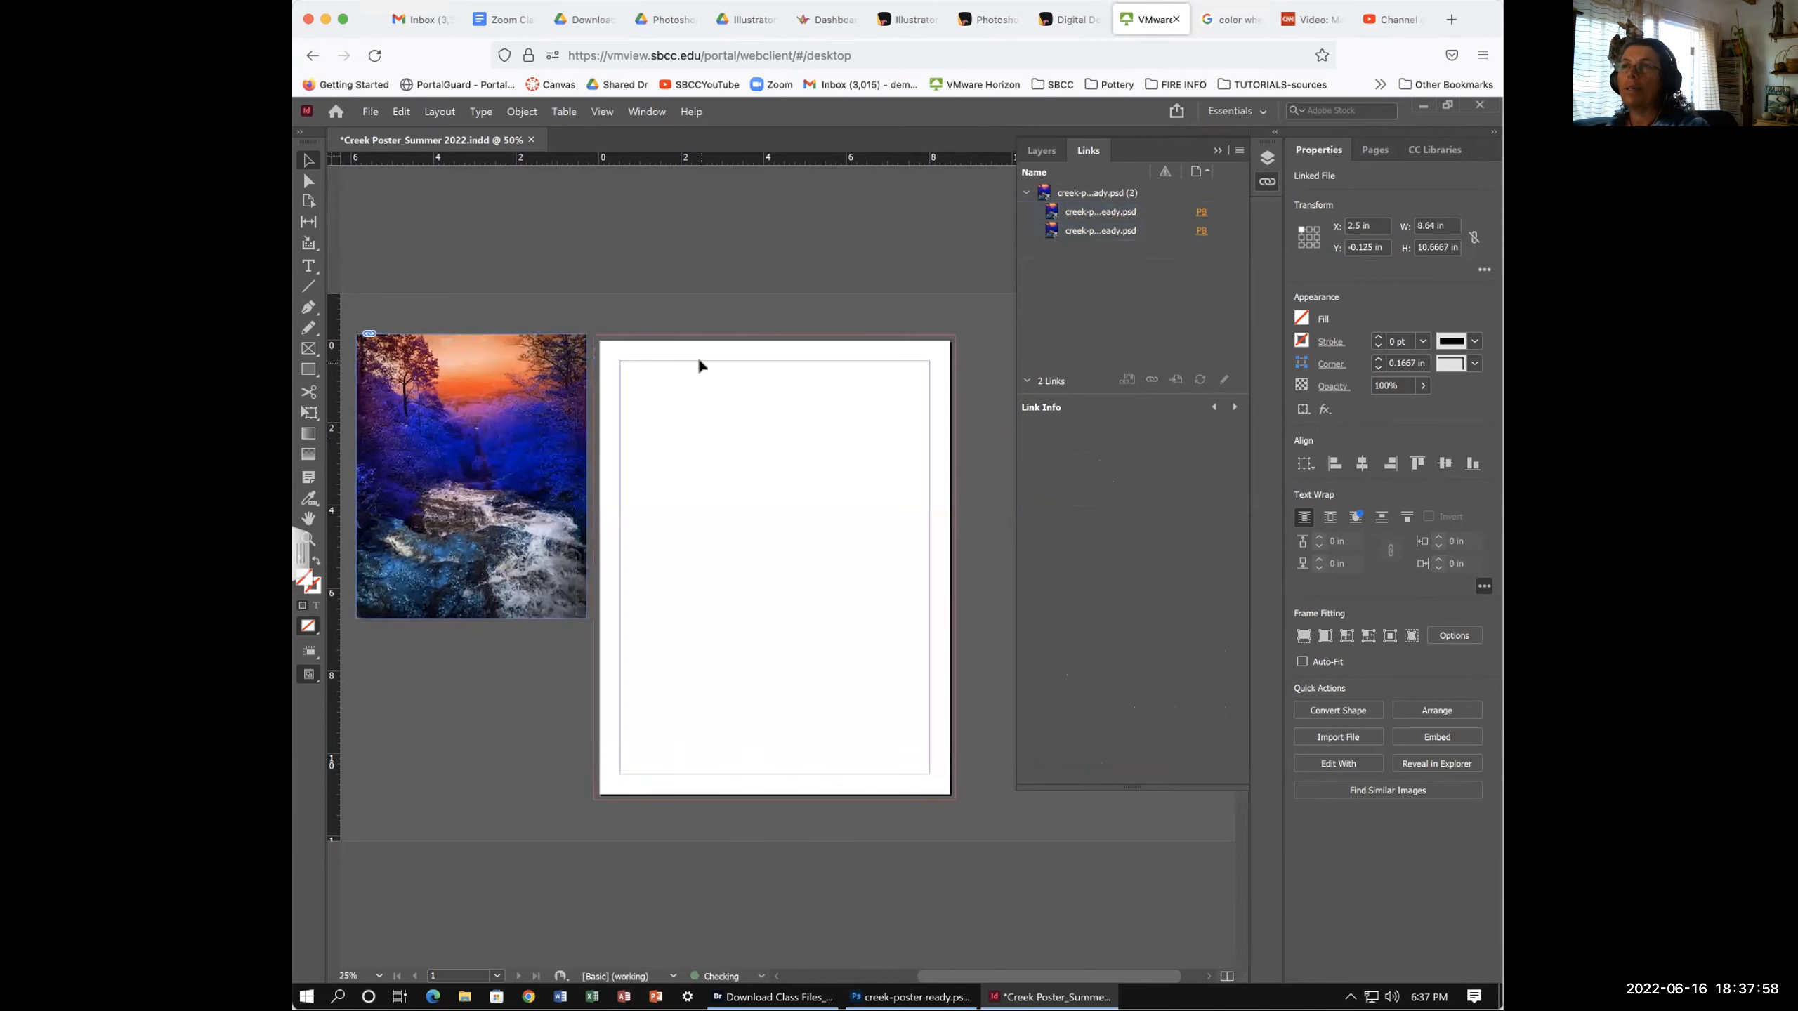
left_click(368, 111)
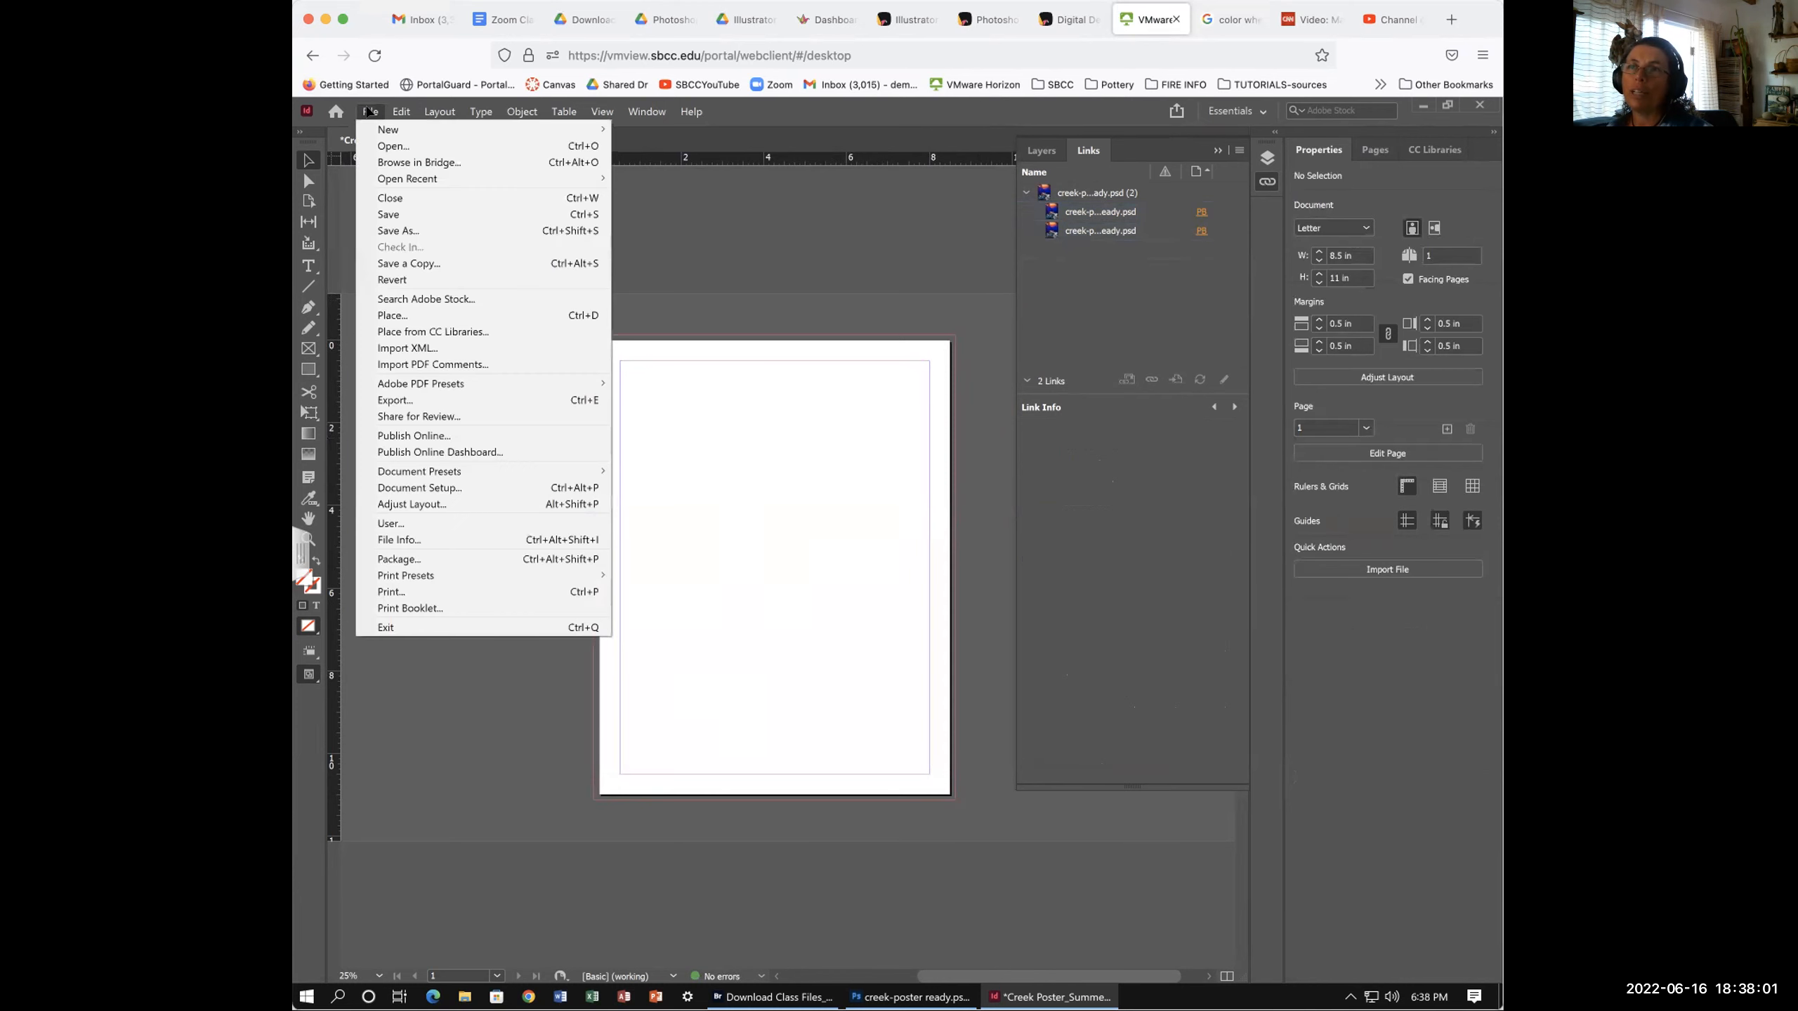
left_click(393, 316)
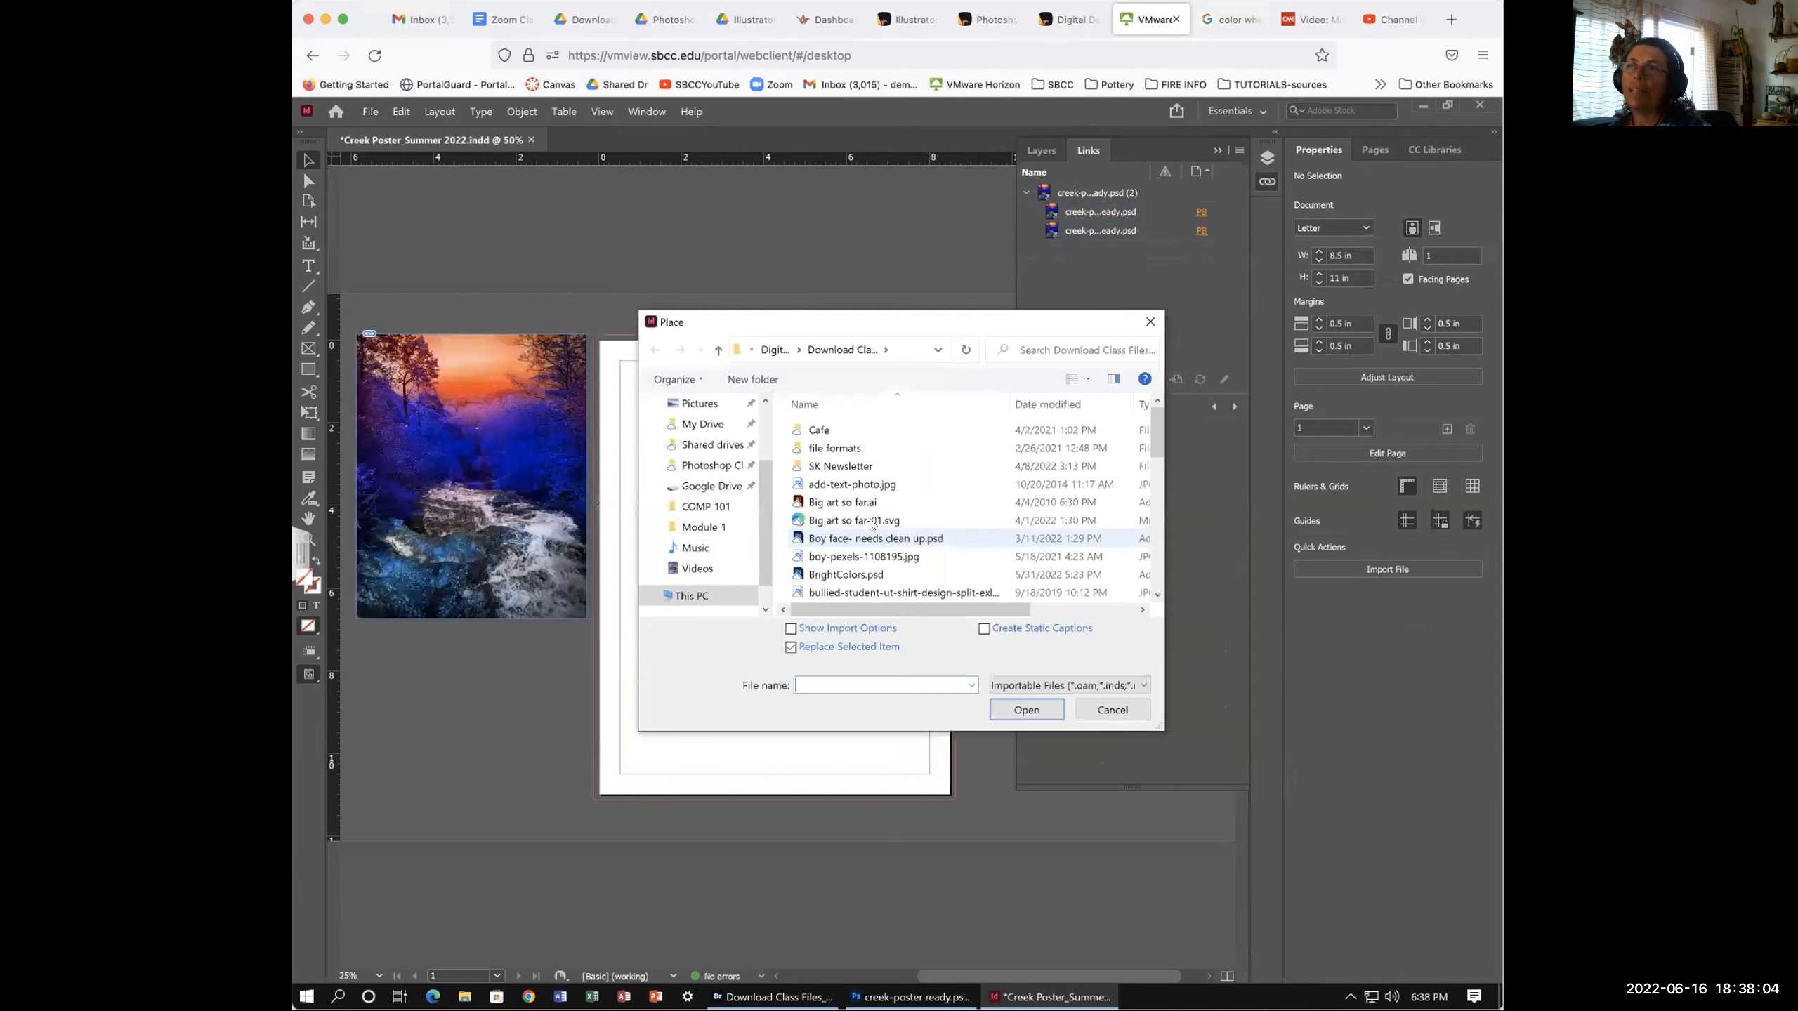
scroll(879, 577, "down", 2)
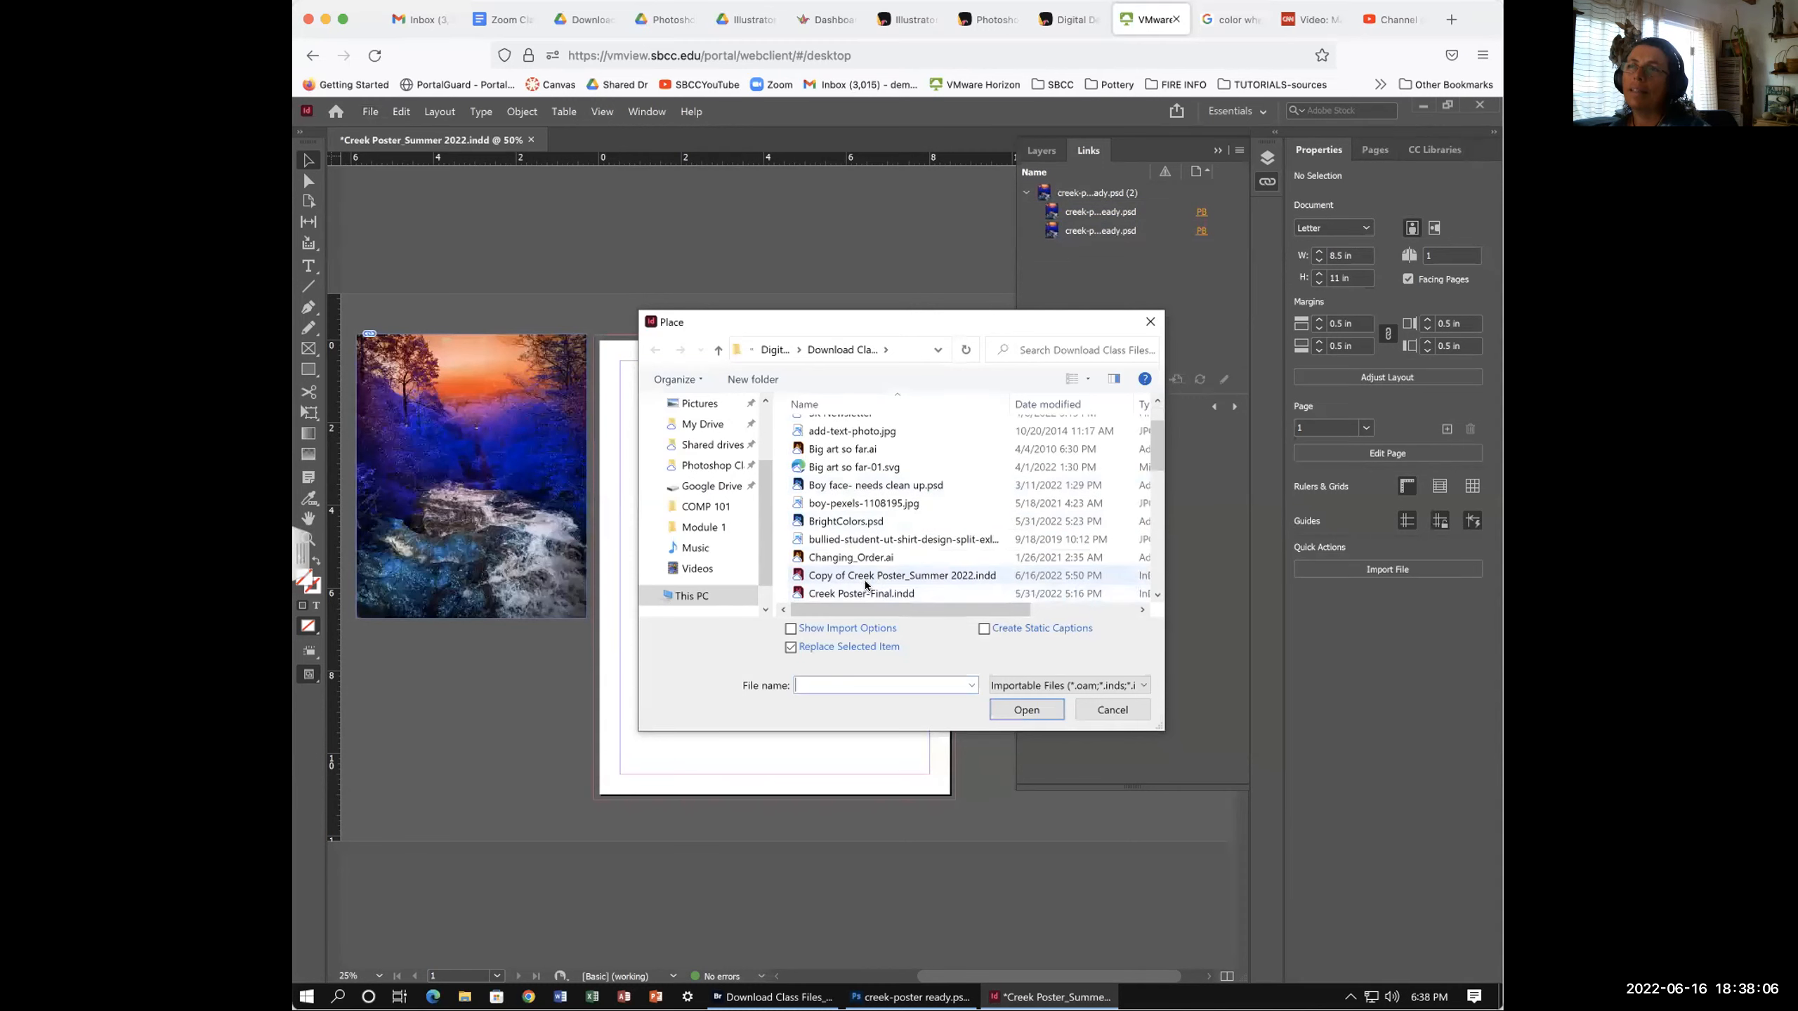
scroll(863, 584, "down", 1)
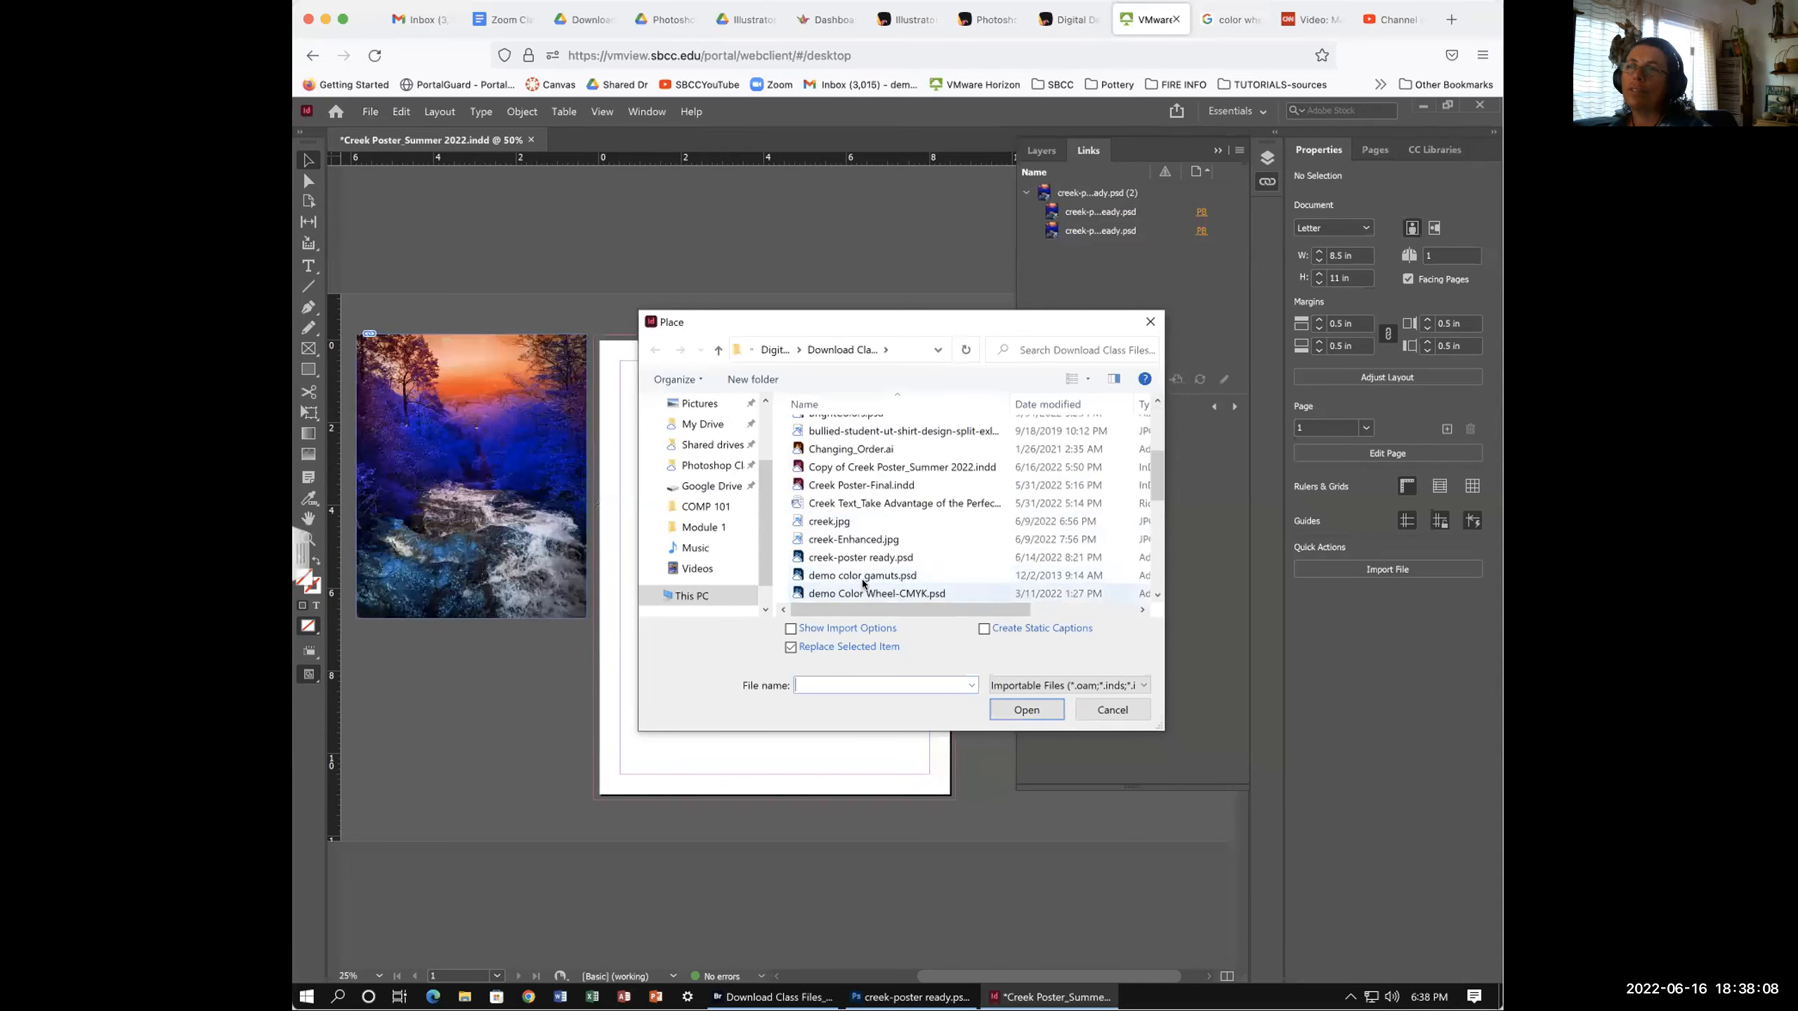
left_click(858, 559)
left_click(1020, 708)
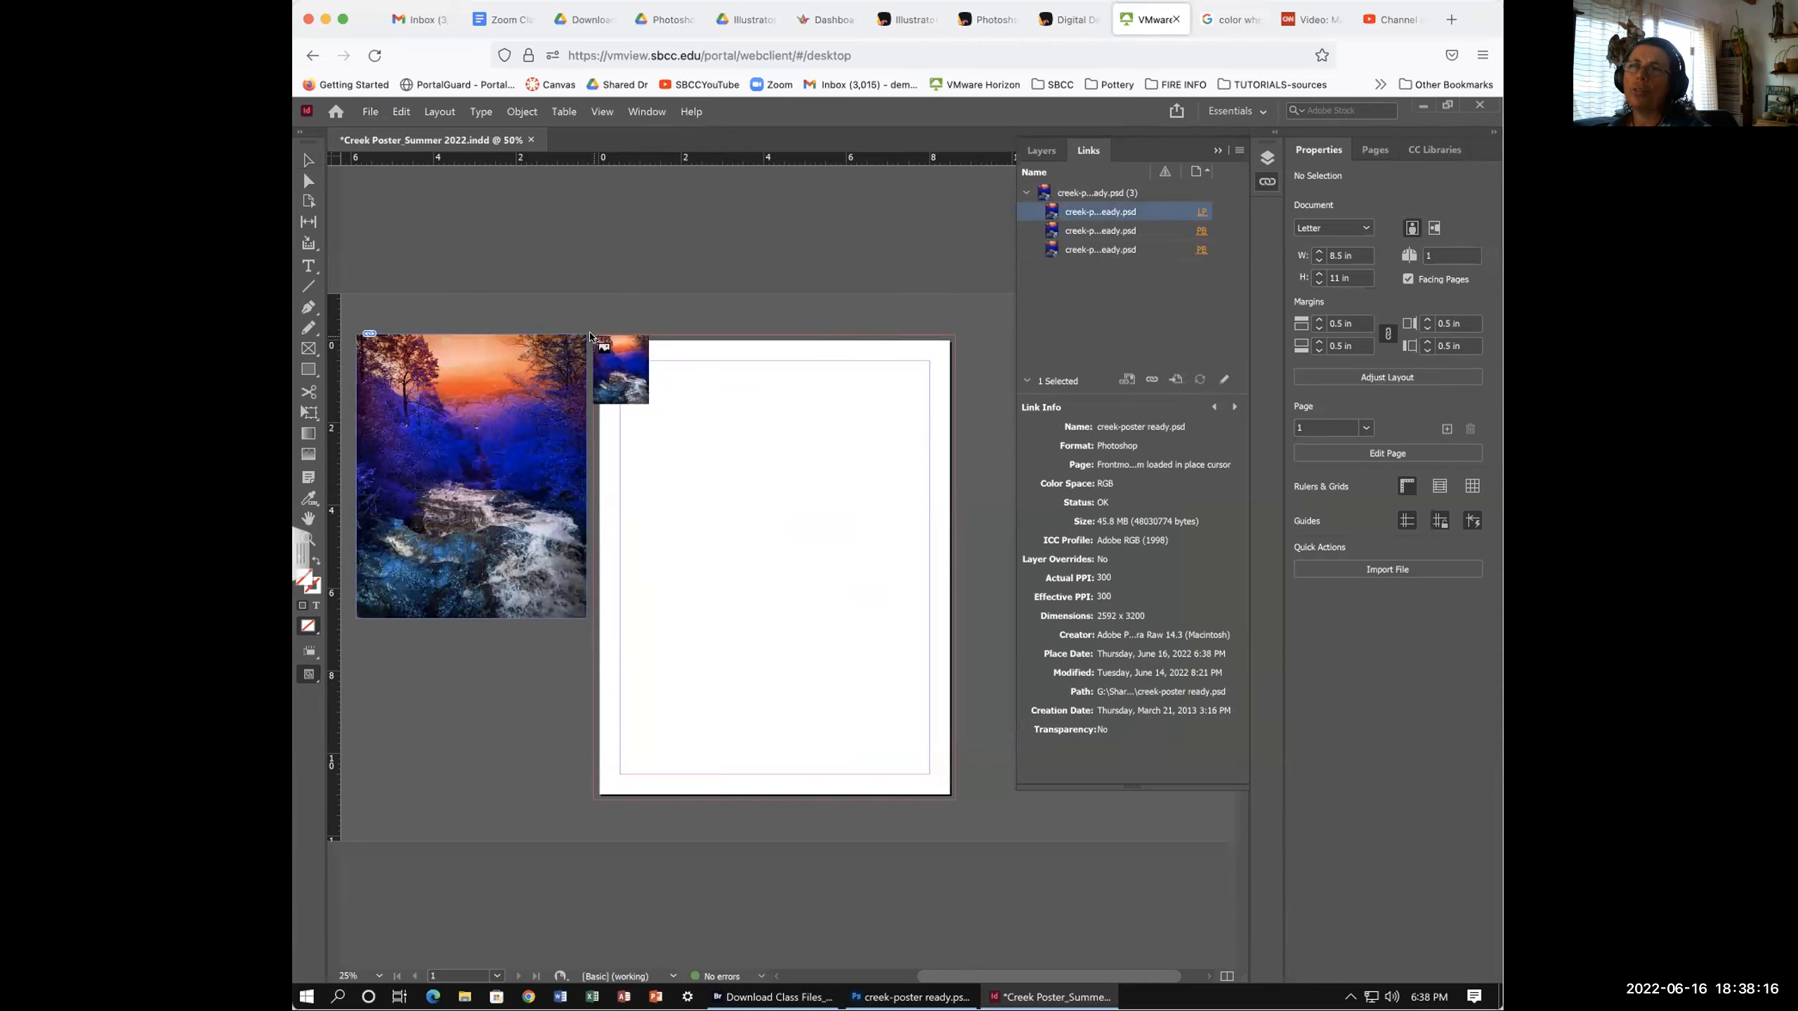
left_click(591, 337)
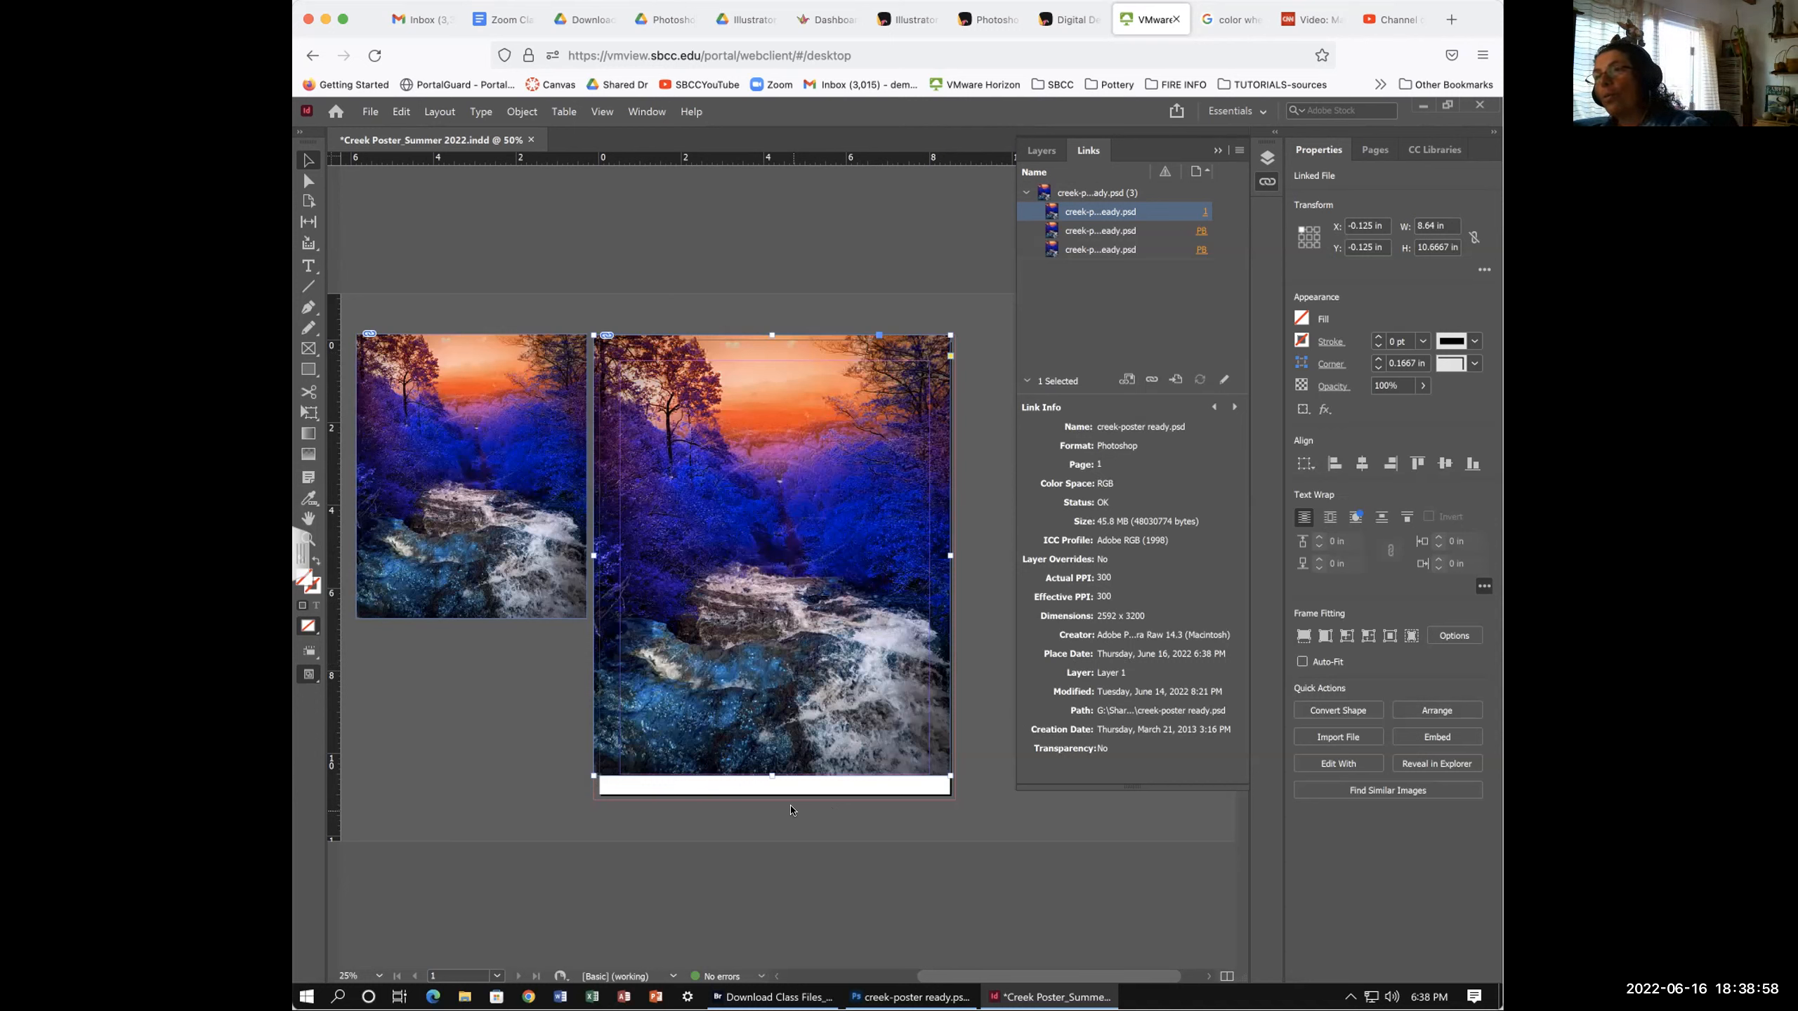
scroll(791, 810, "right", 2)
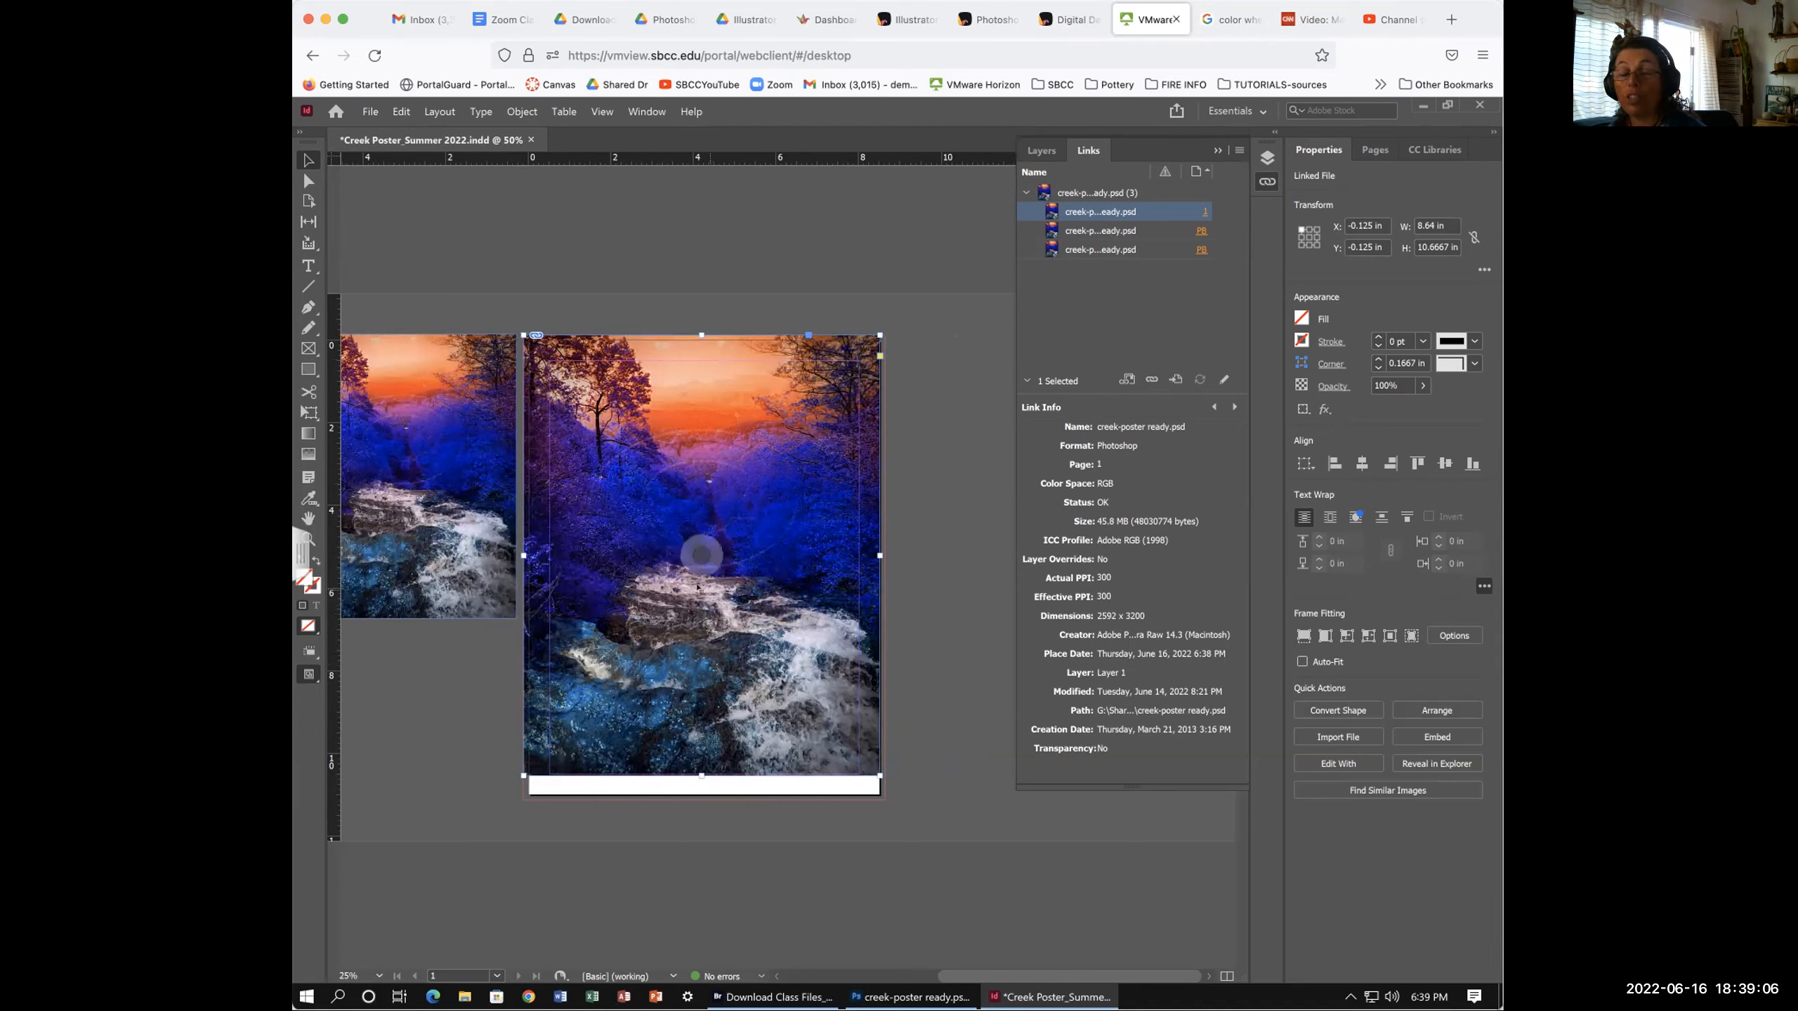
scroll(668, 586, "left", 3)
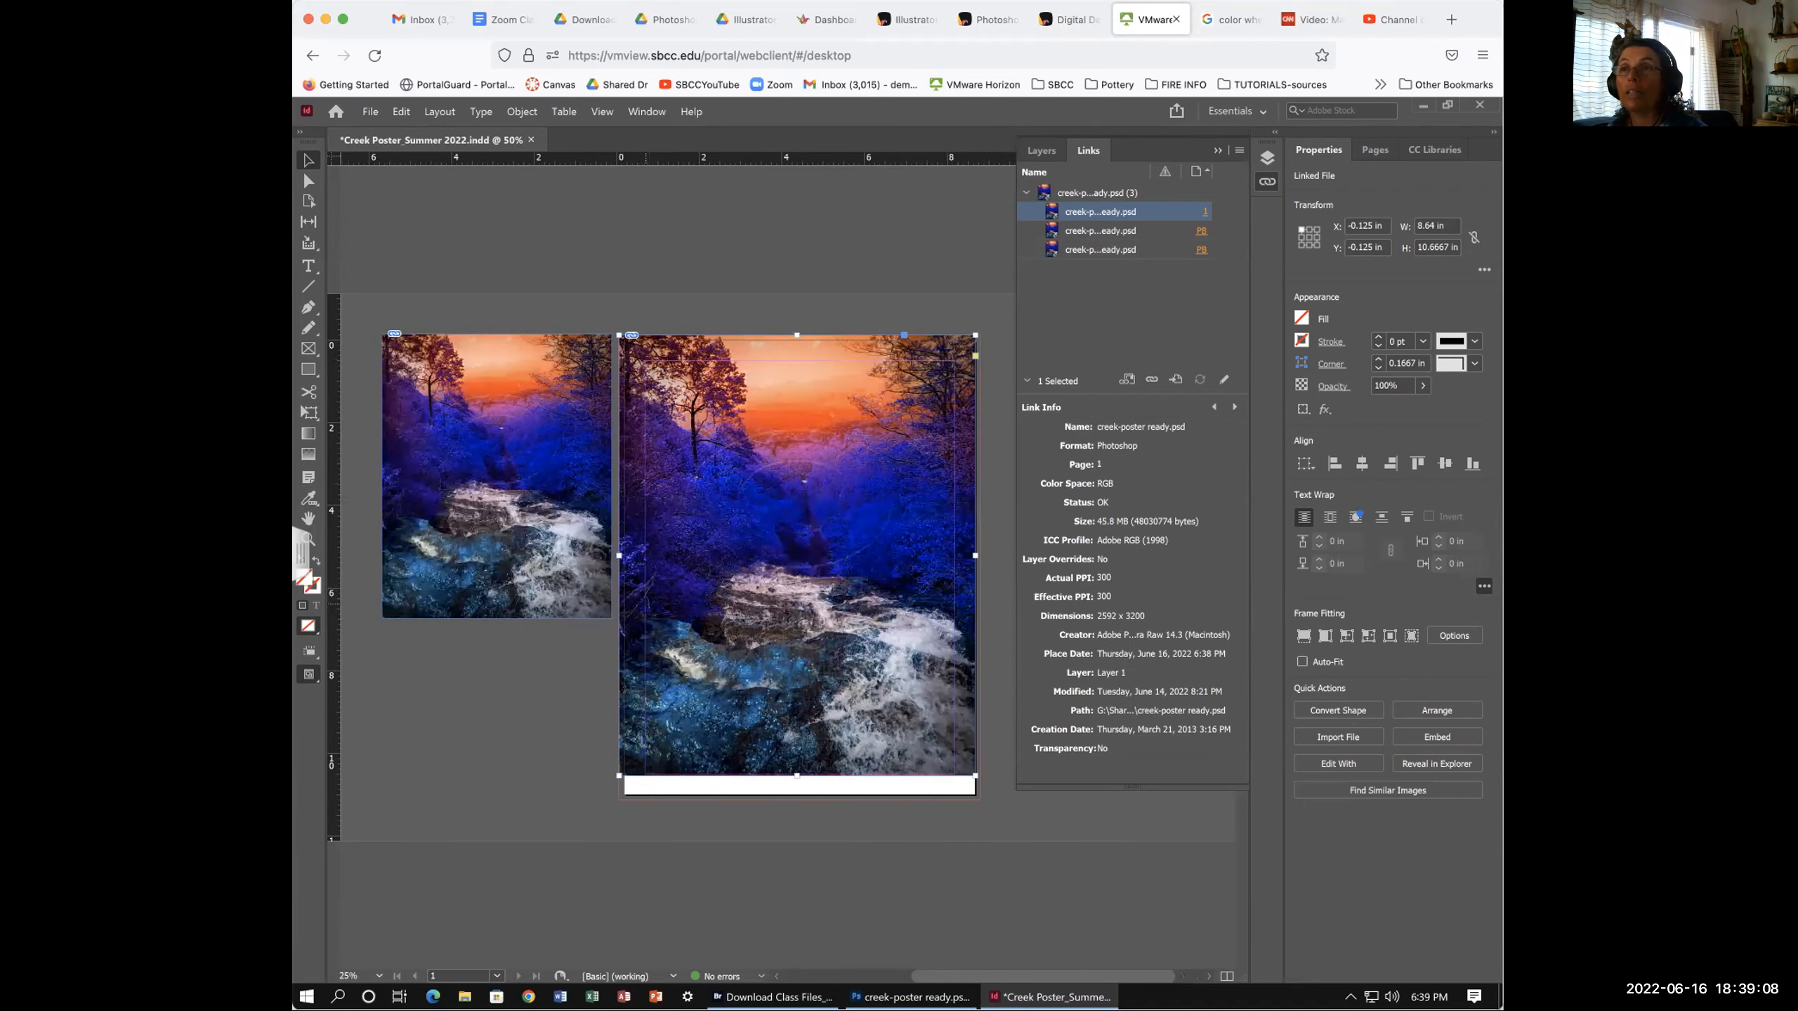
left_click(513, 544)
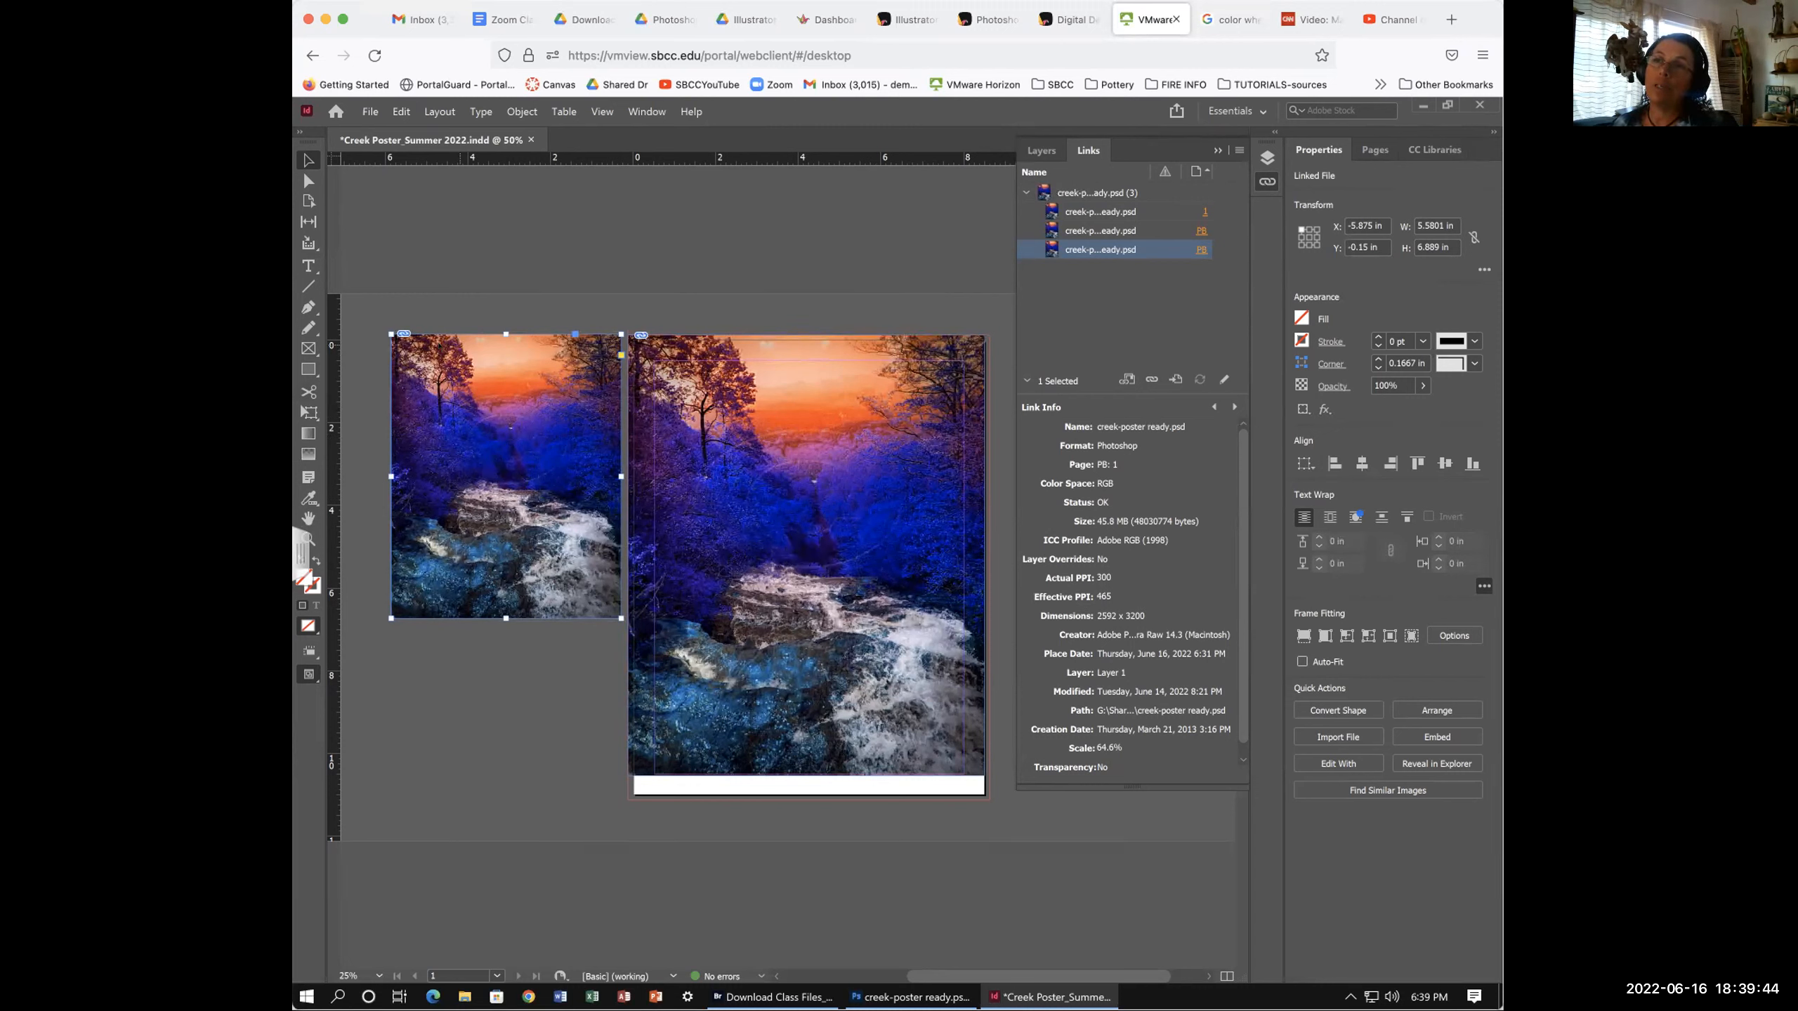
- Shrink the pasteboard creek copy to about 33.9% (2.93 × 3.62 in) and move it lower
left_click_drag(433, 354, 379, 344)
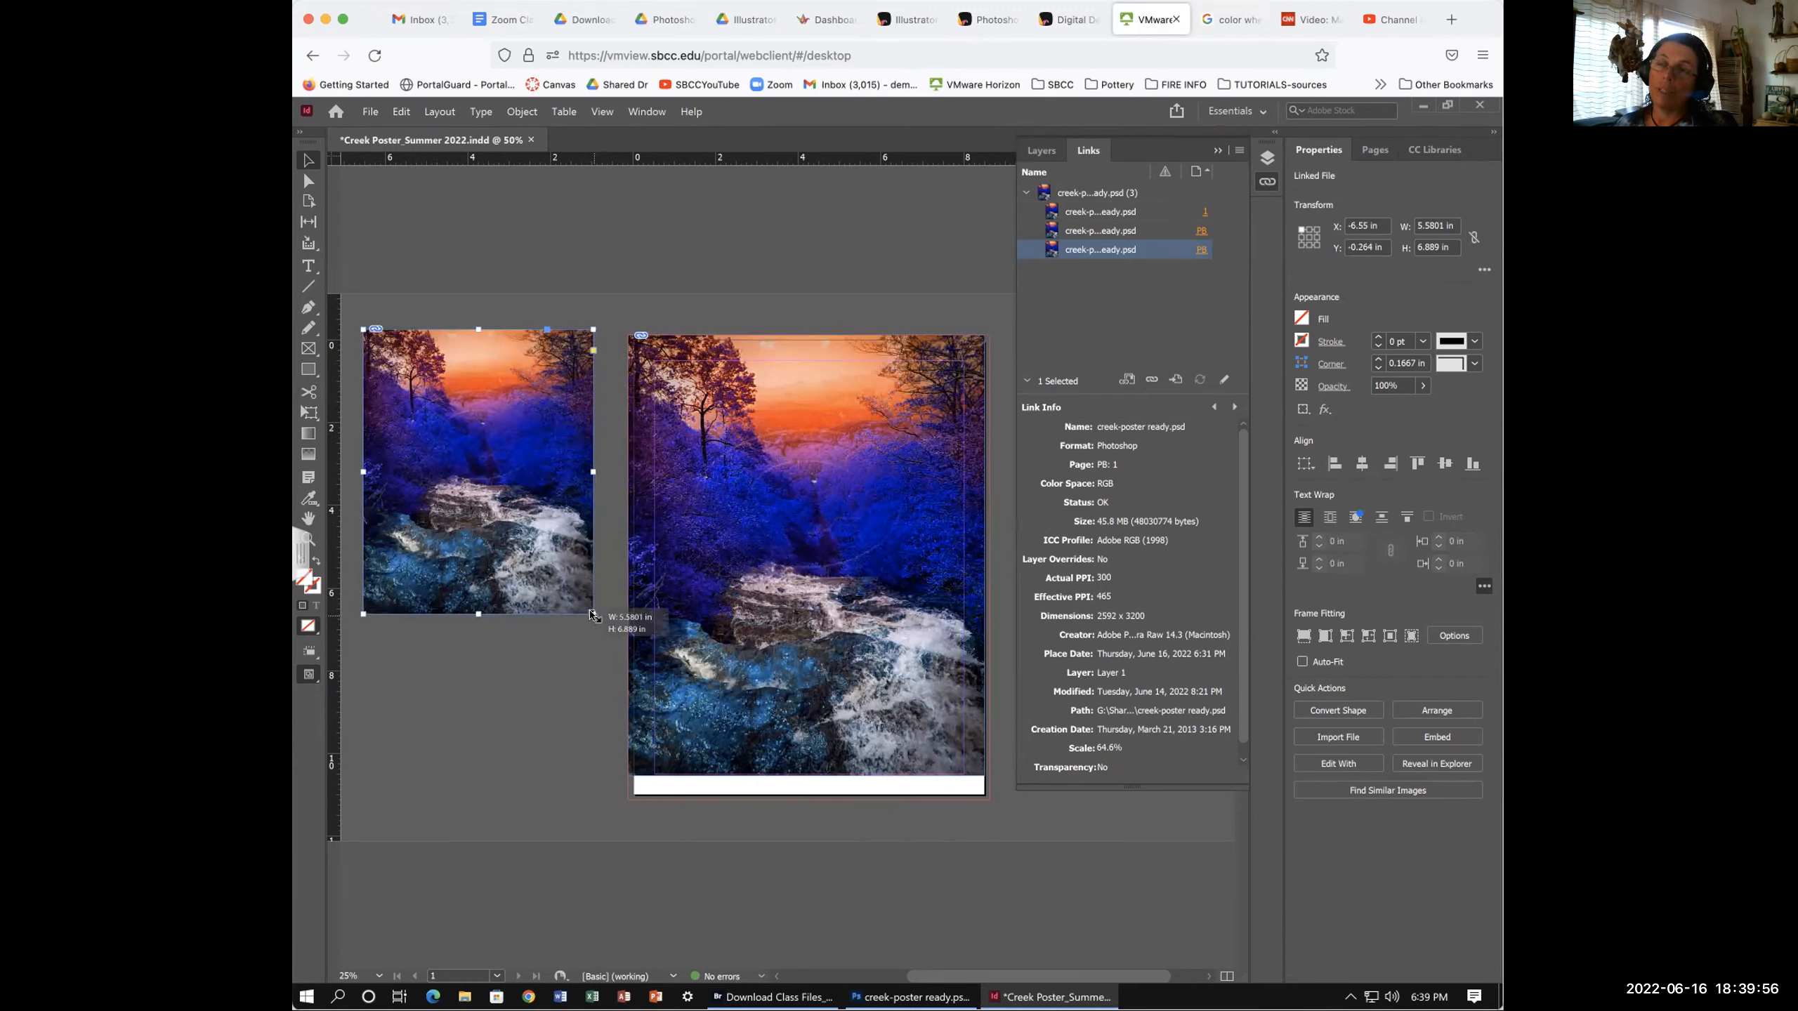
left_click_drag(591, 615, 436, 478)
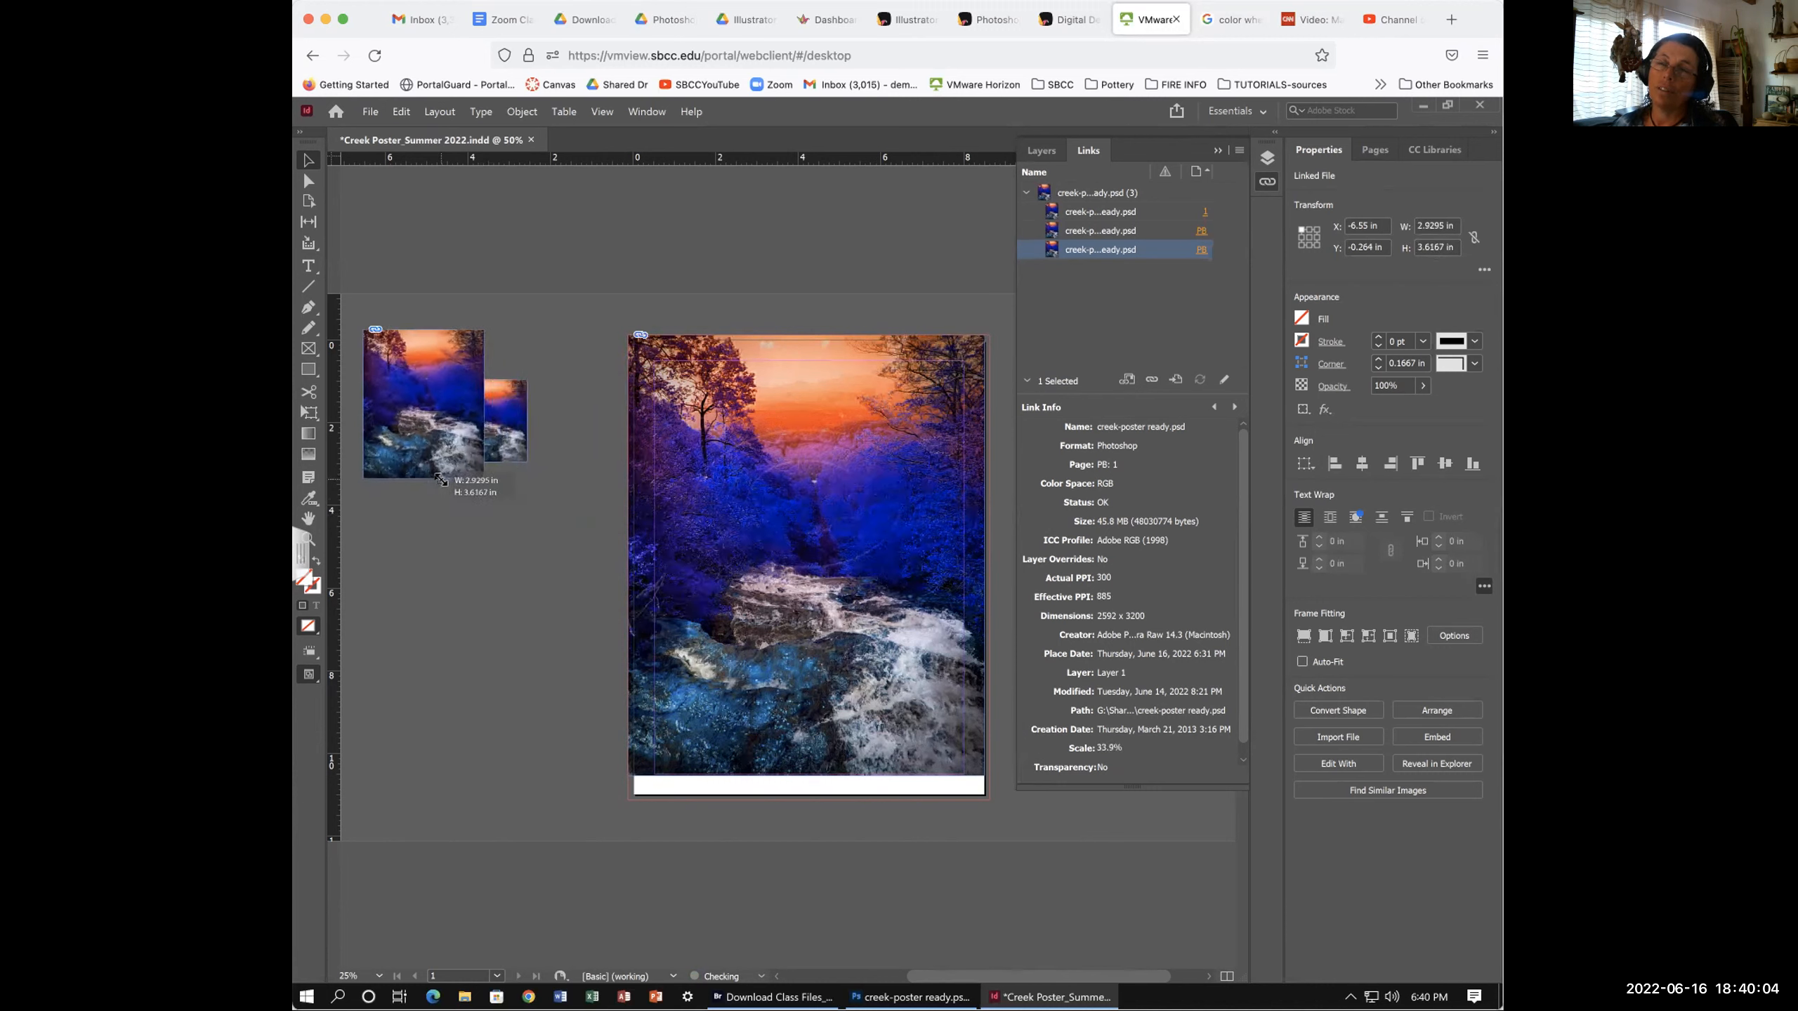
left_click_drag(406, 368, 433, 531)
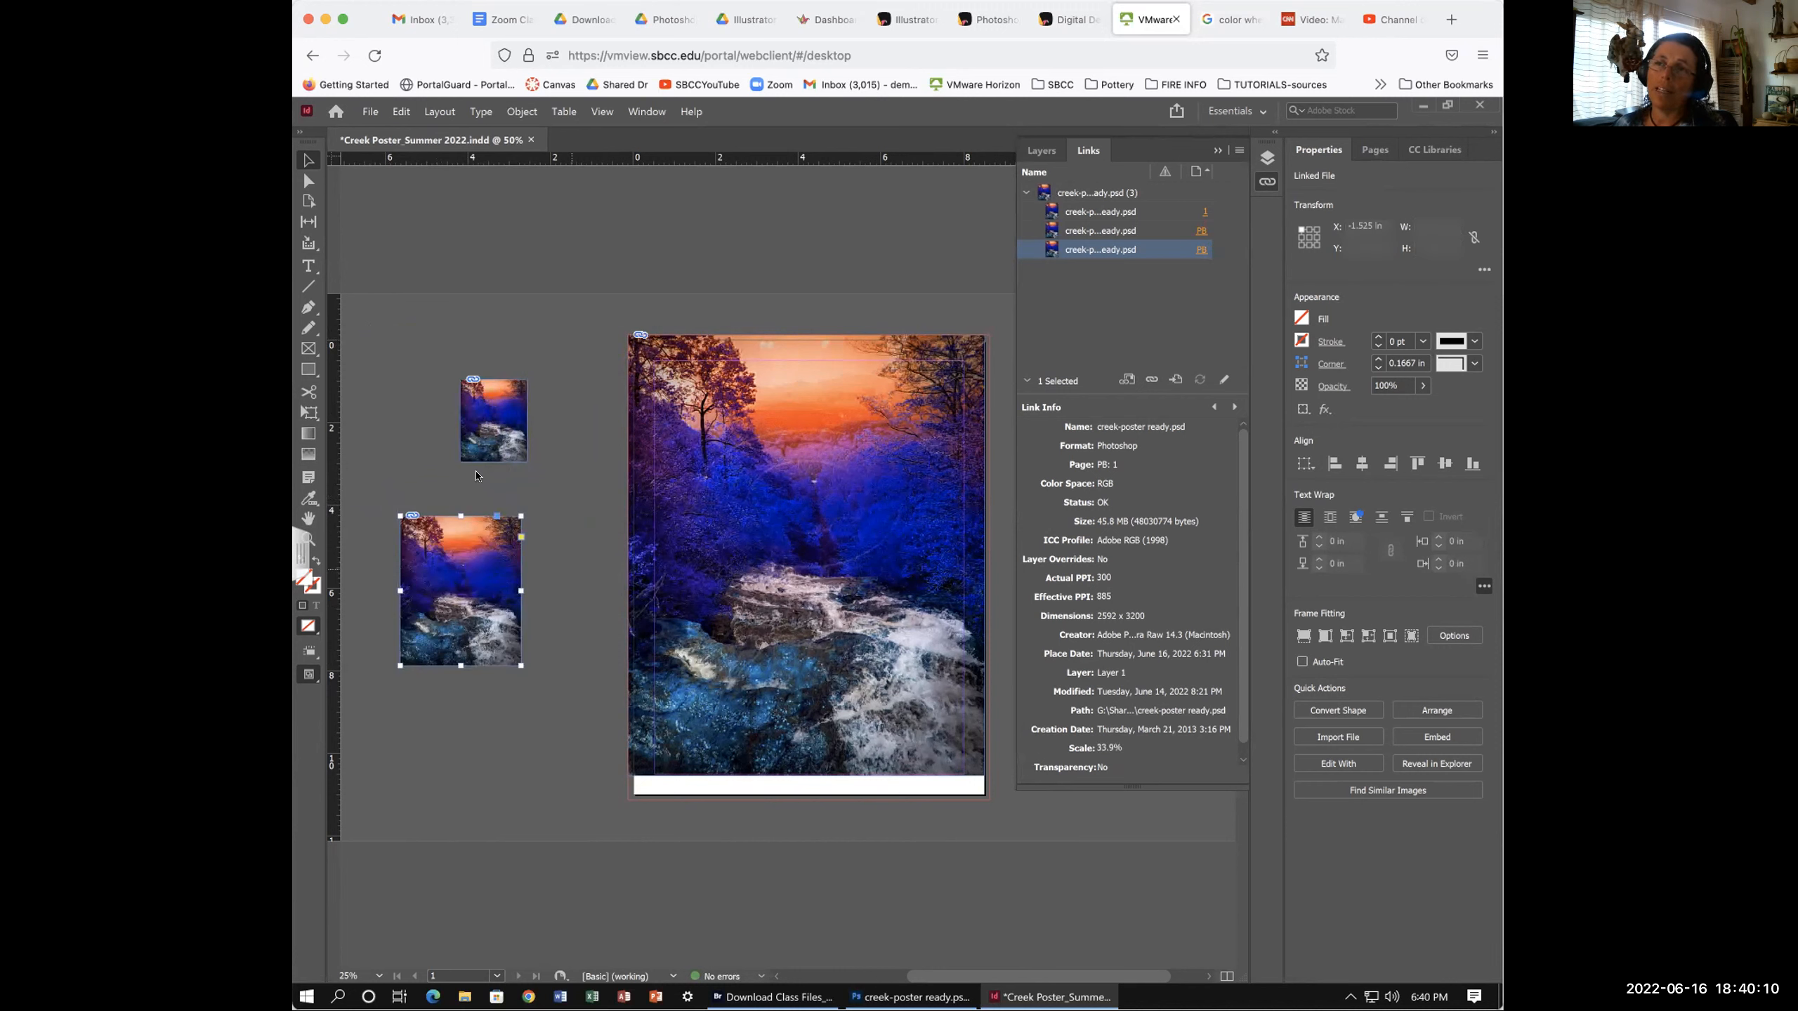
left_click(996, 585)
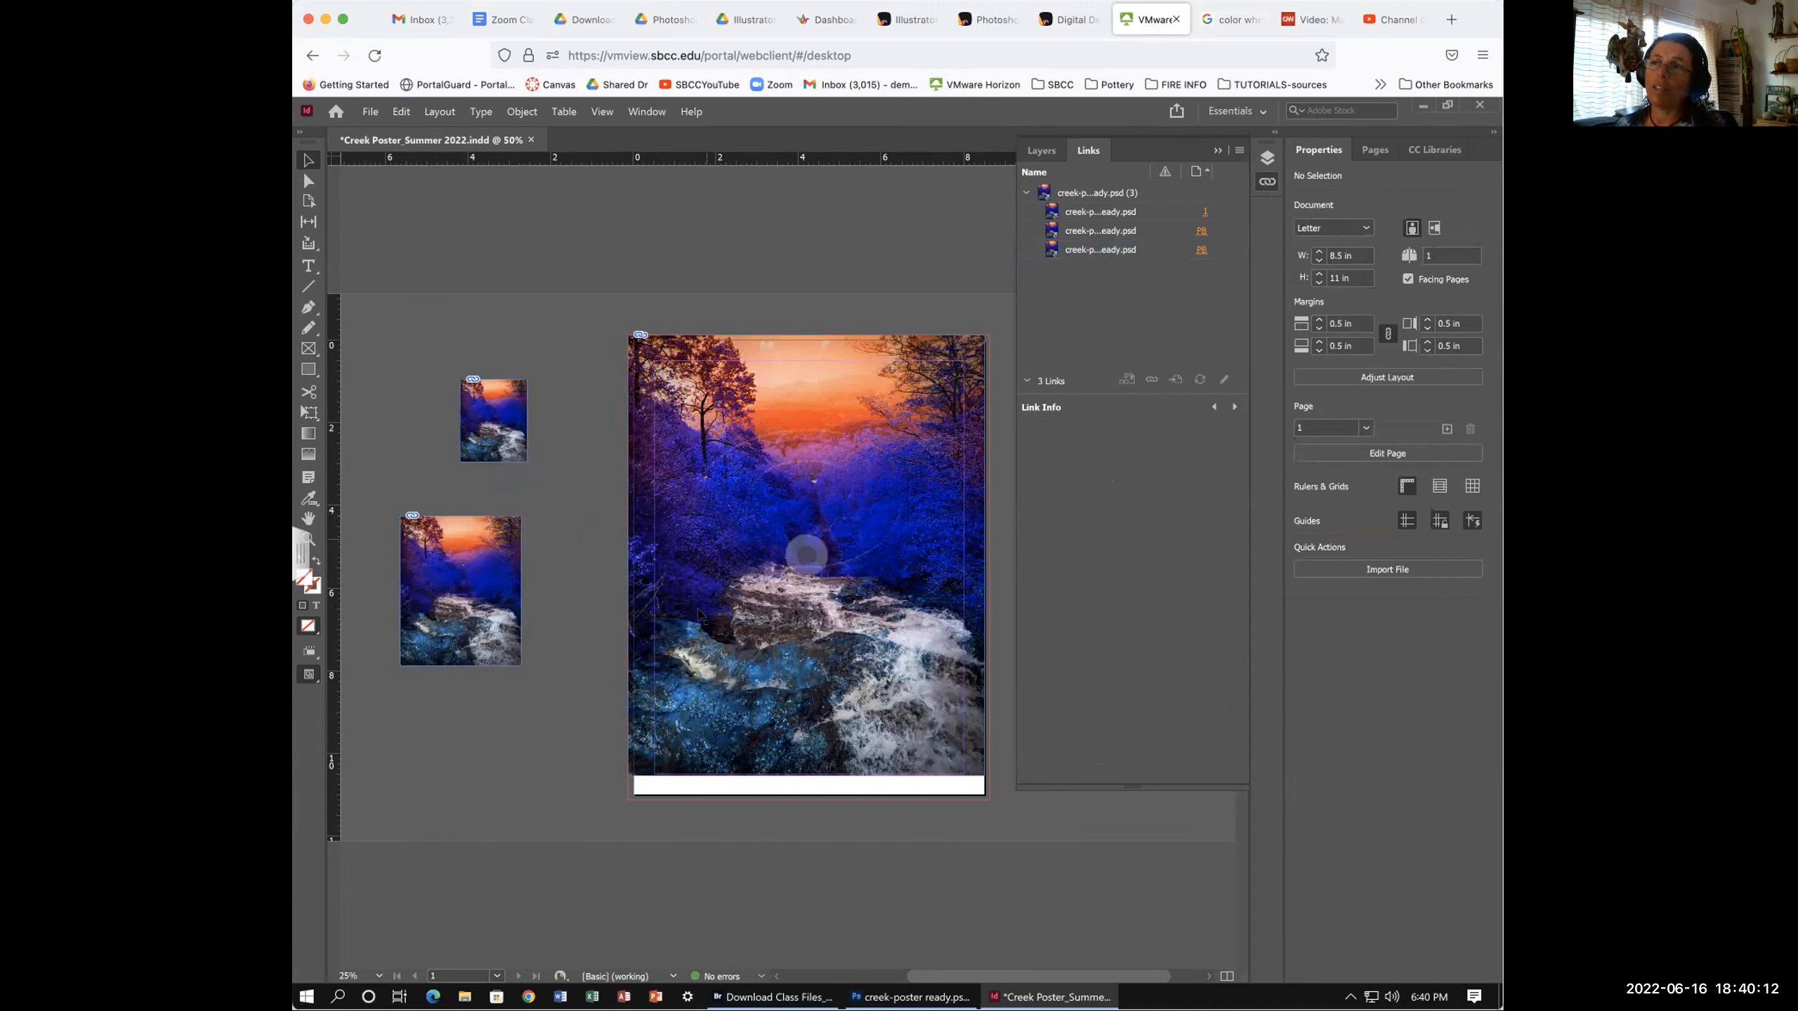
scroll(726, 708, "right", 2)
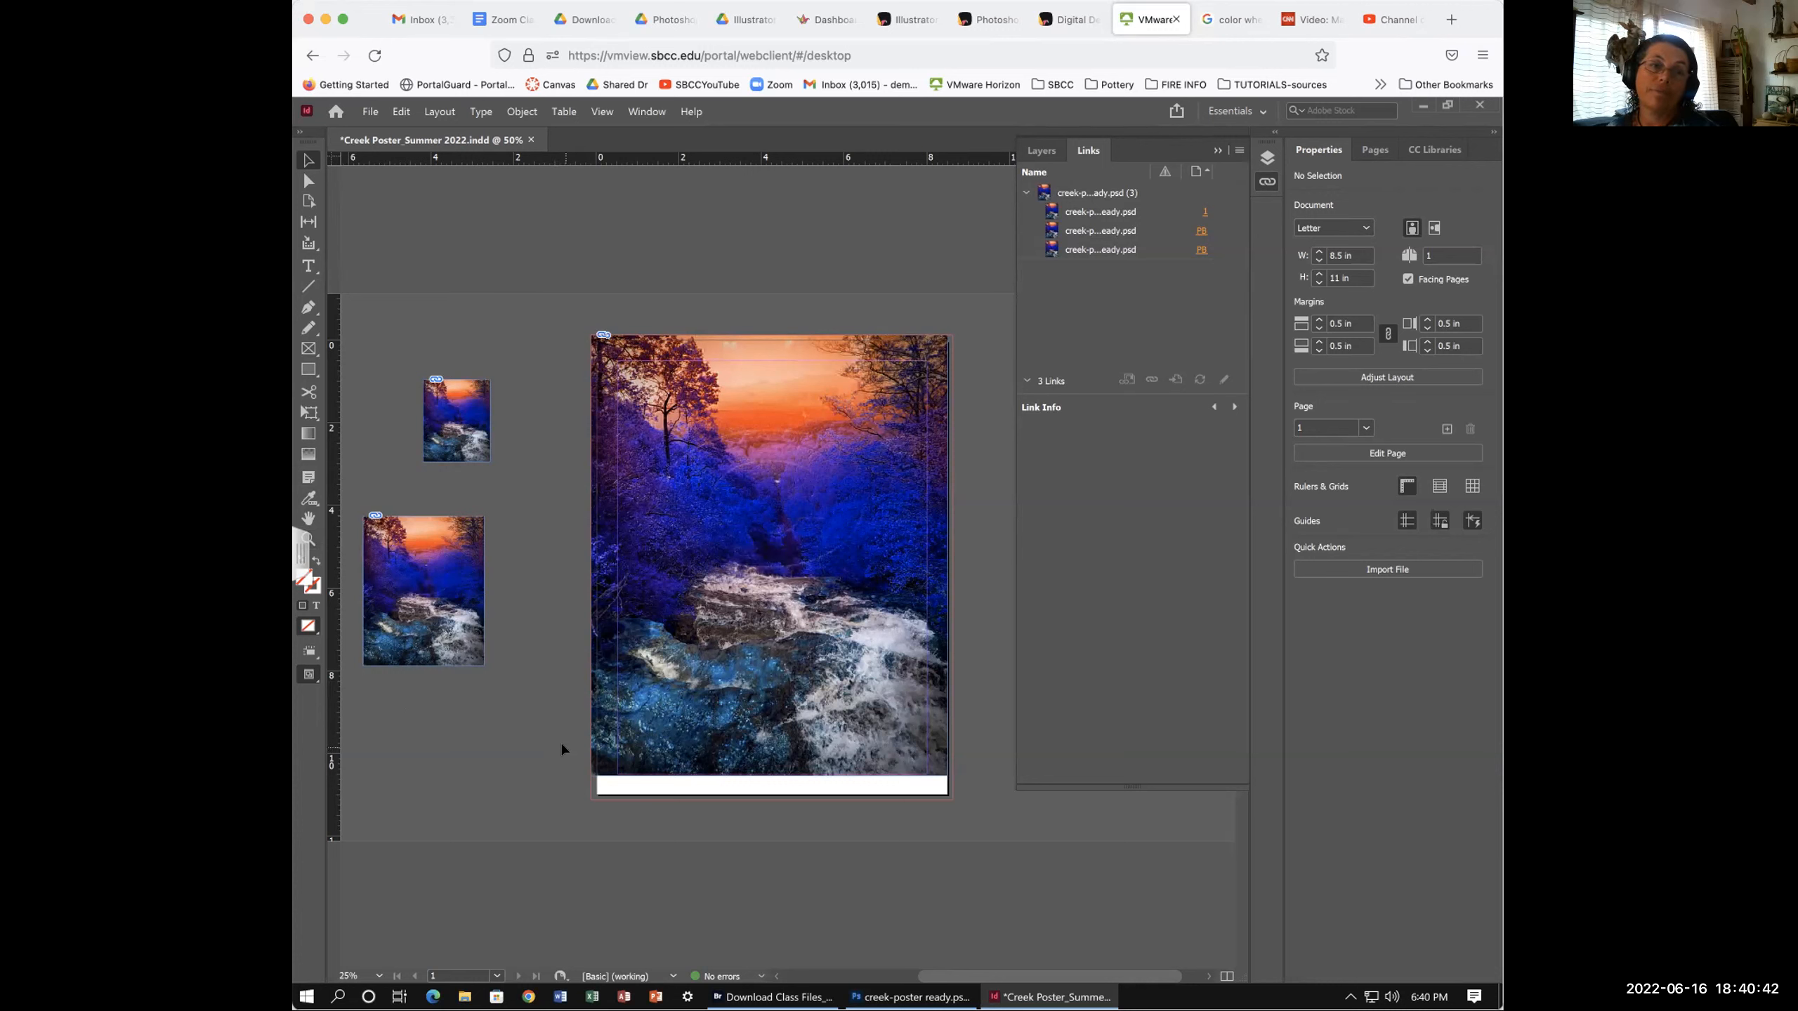
scroll(561, 742, "right", 2)
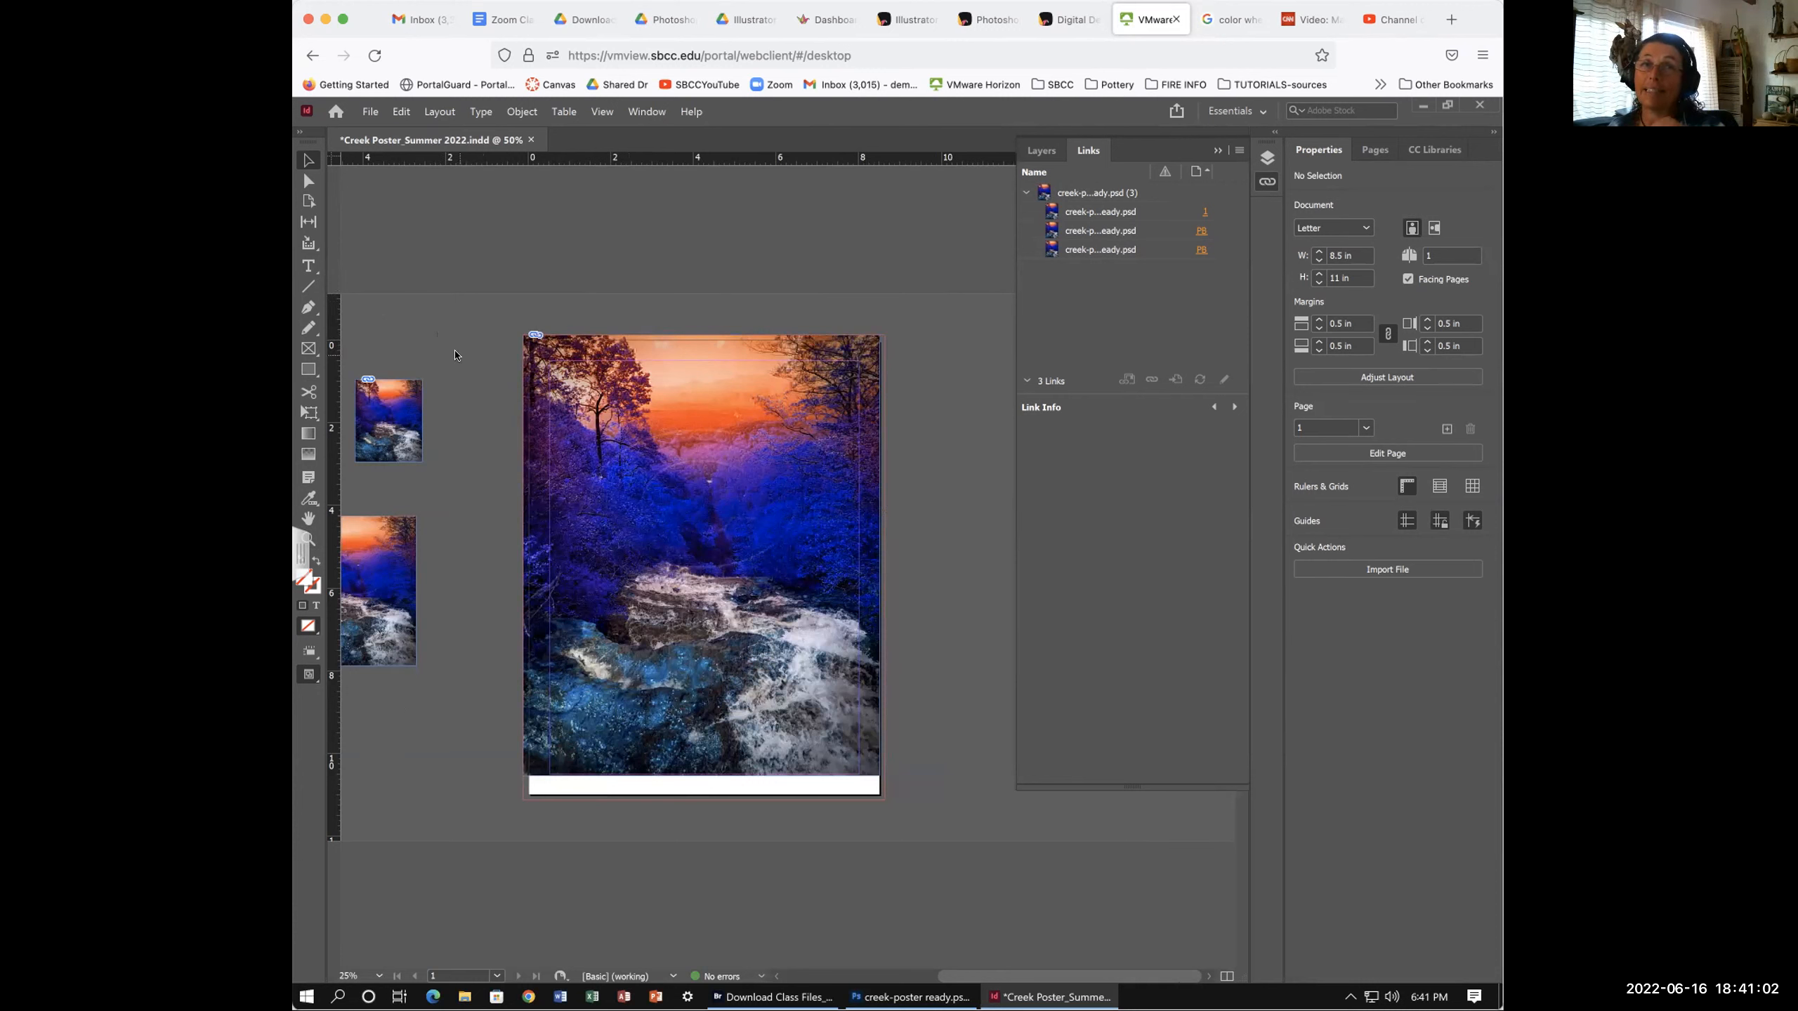
left_click(306, 368)
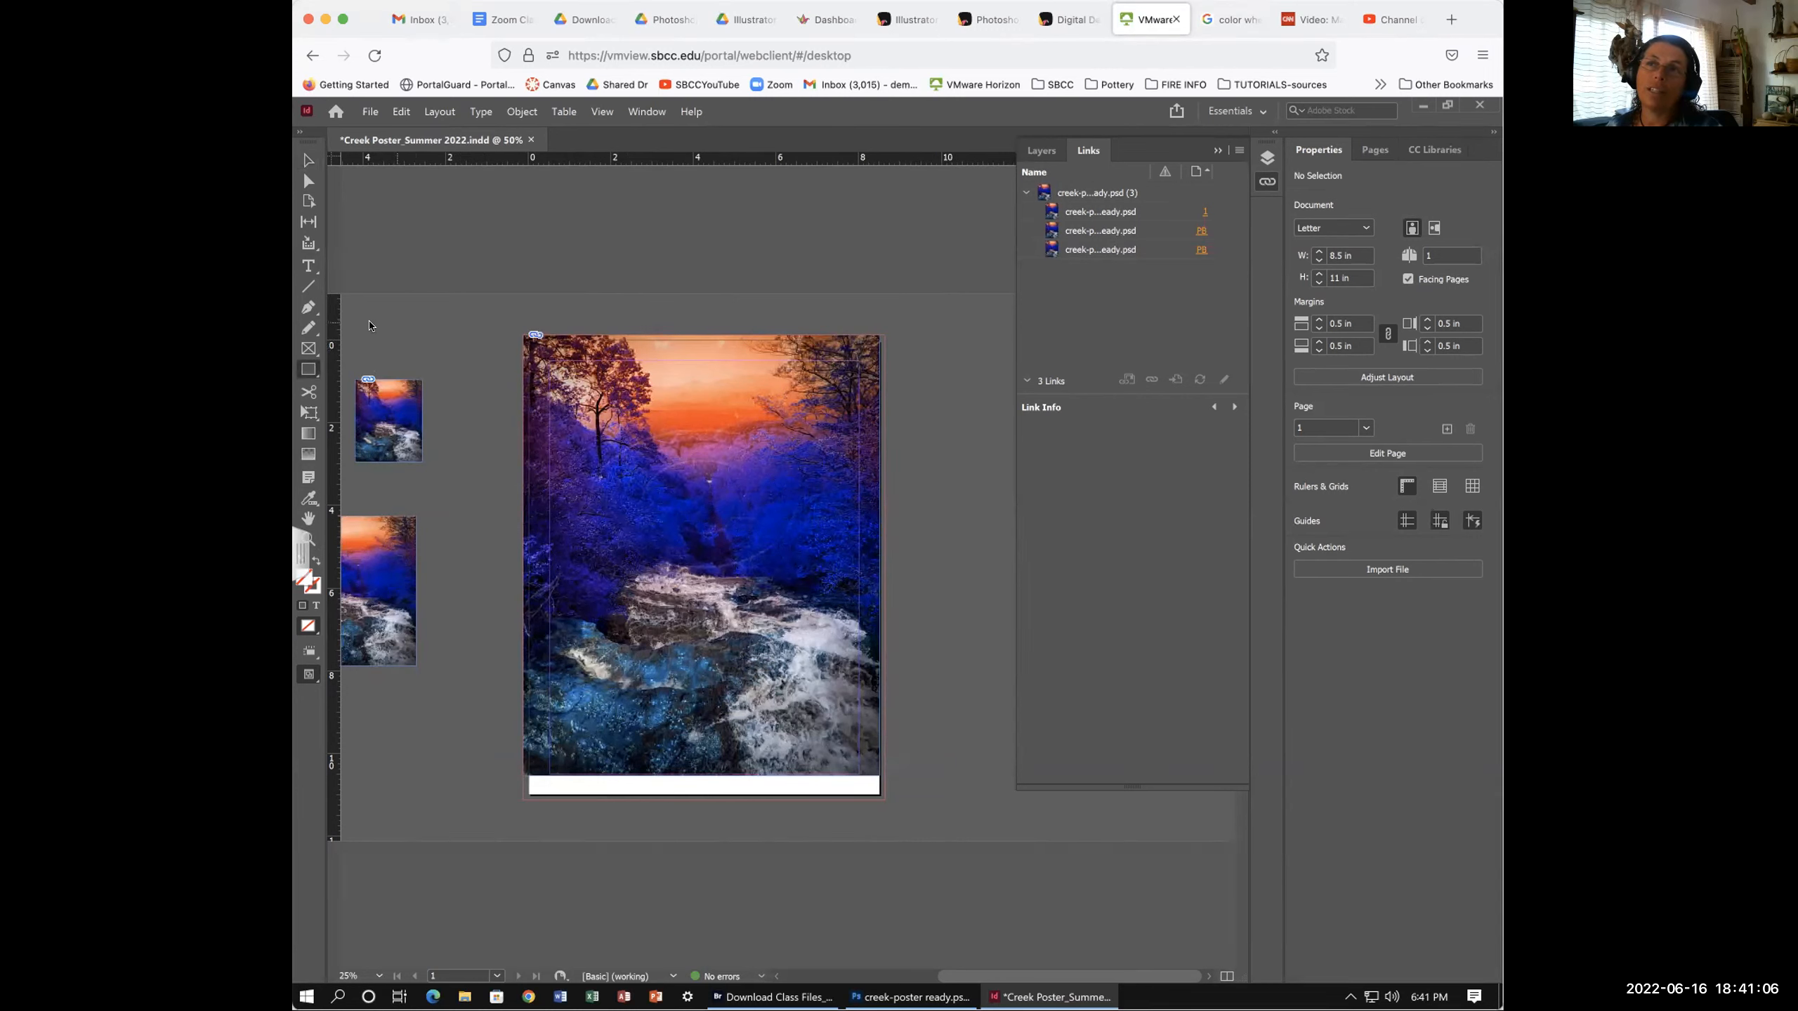
left_click_drag(384, 318, 459, 353)
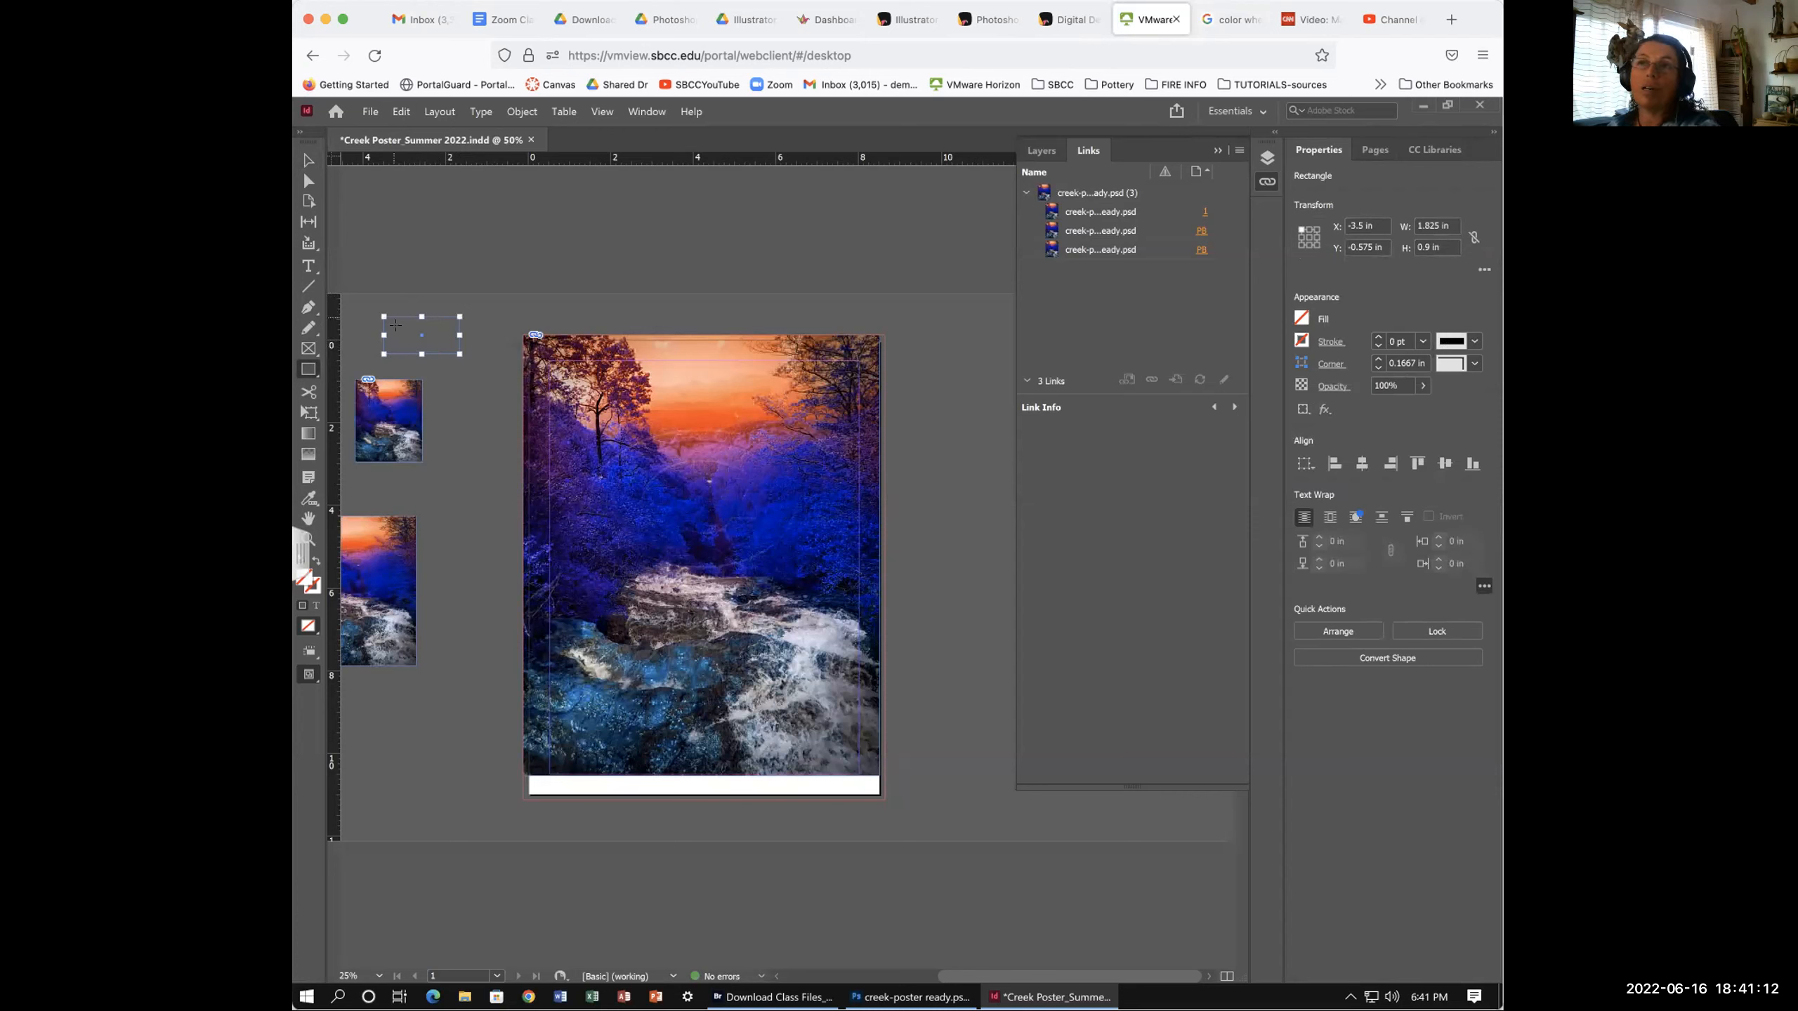
key("Delete")
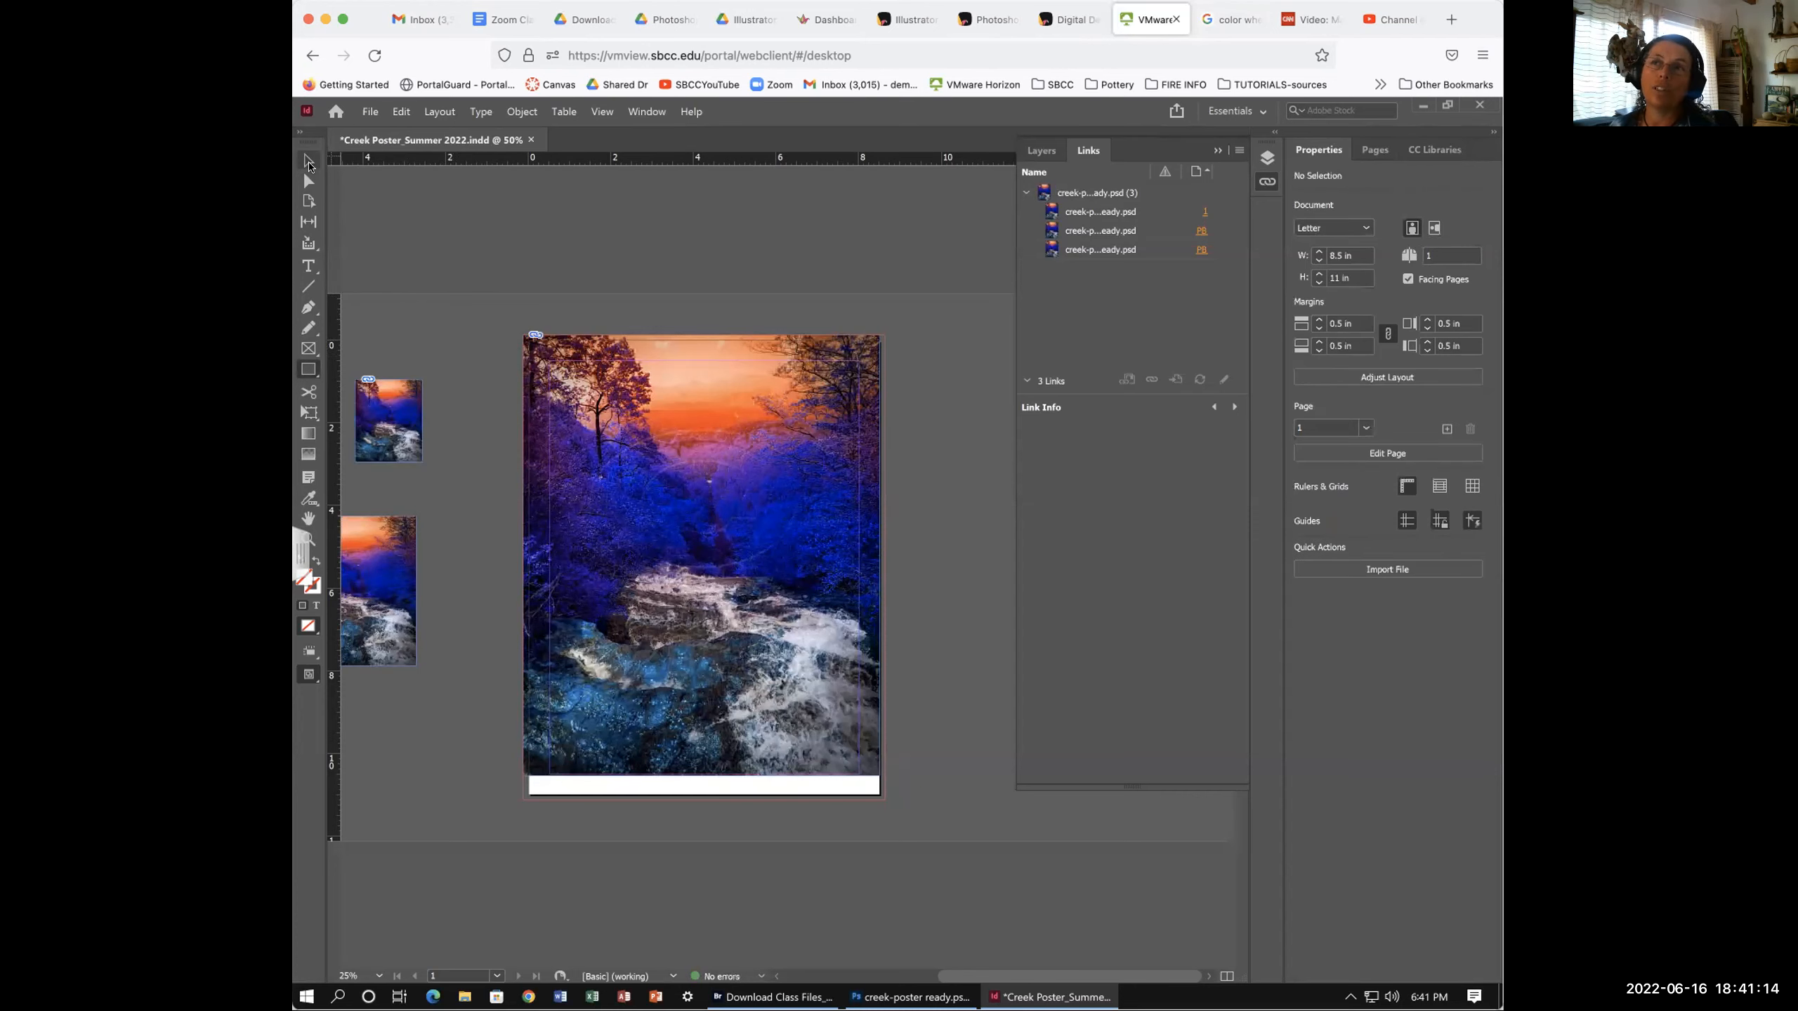
left_click(305, 160)
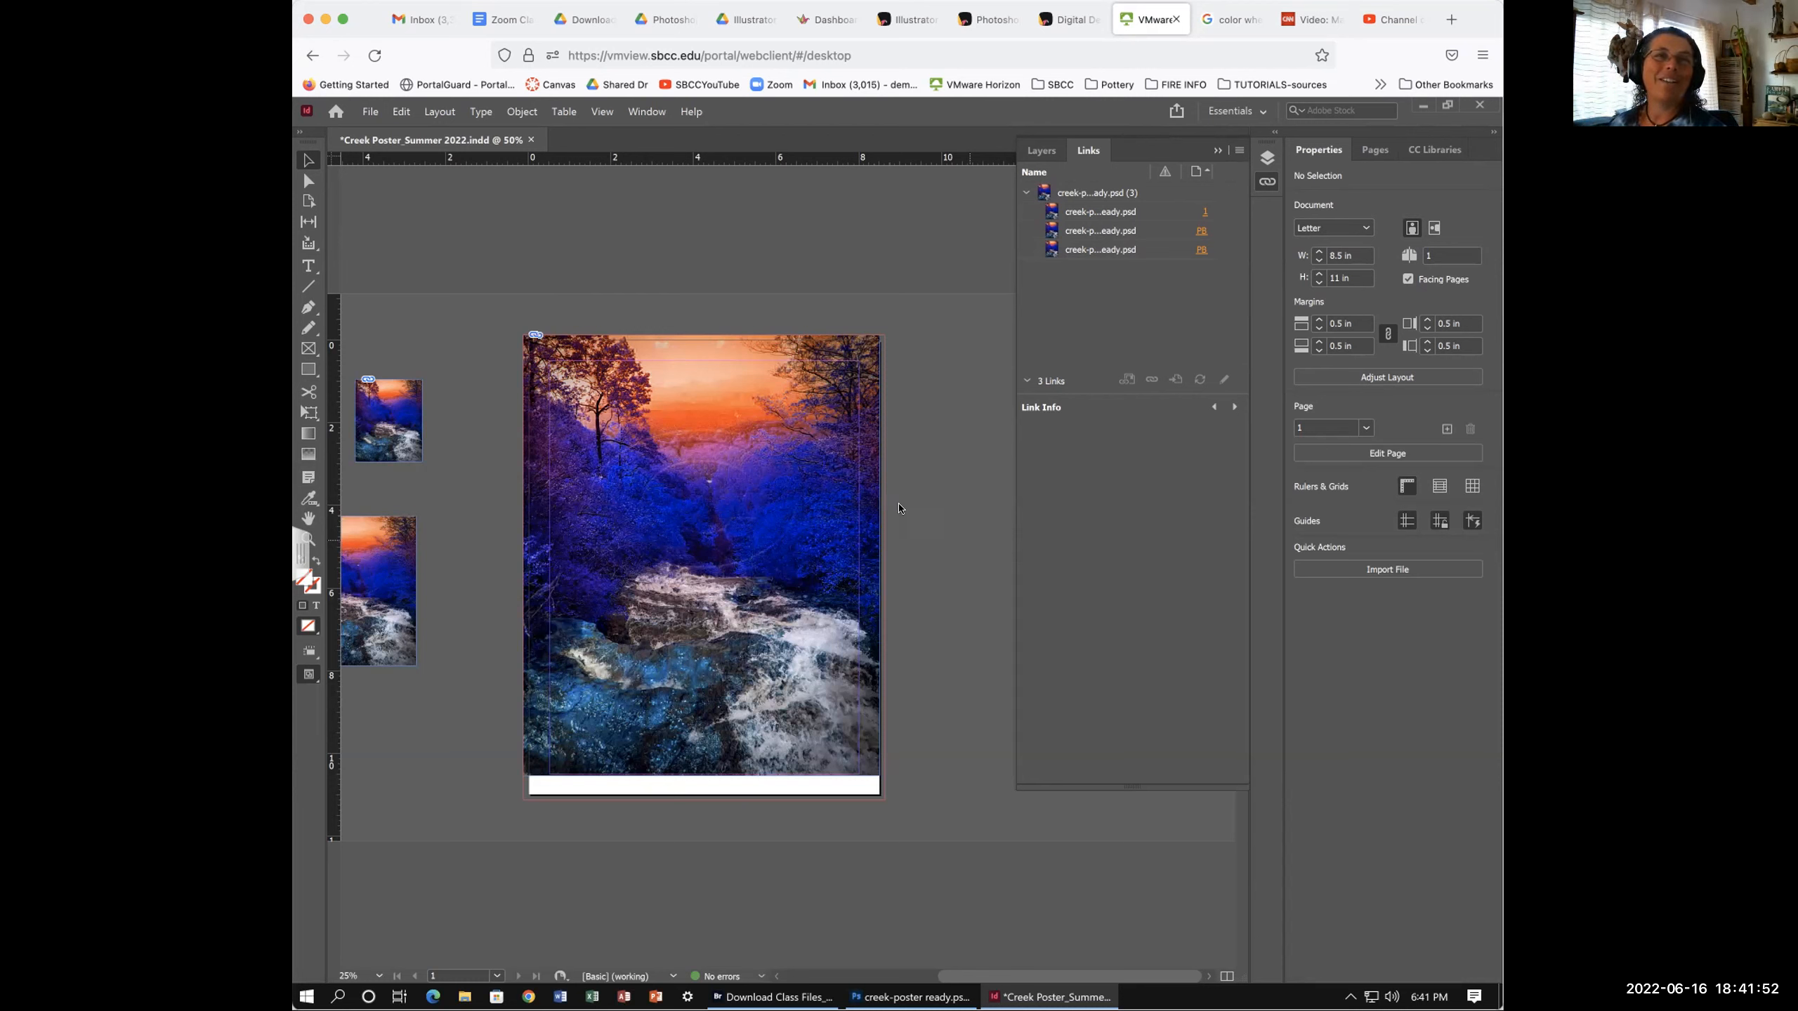
scroll(899, 508, "left", 2)
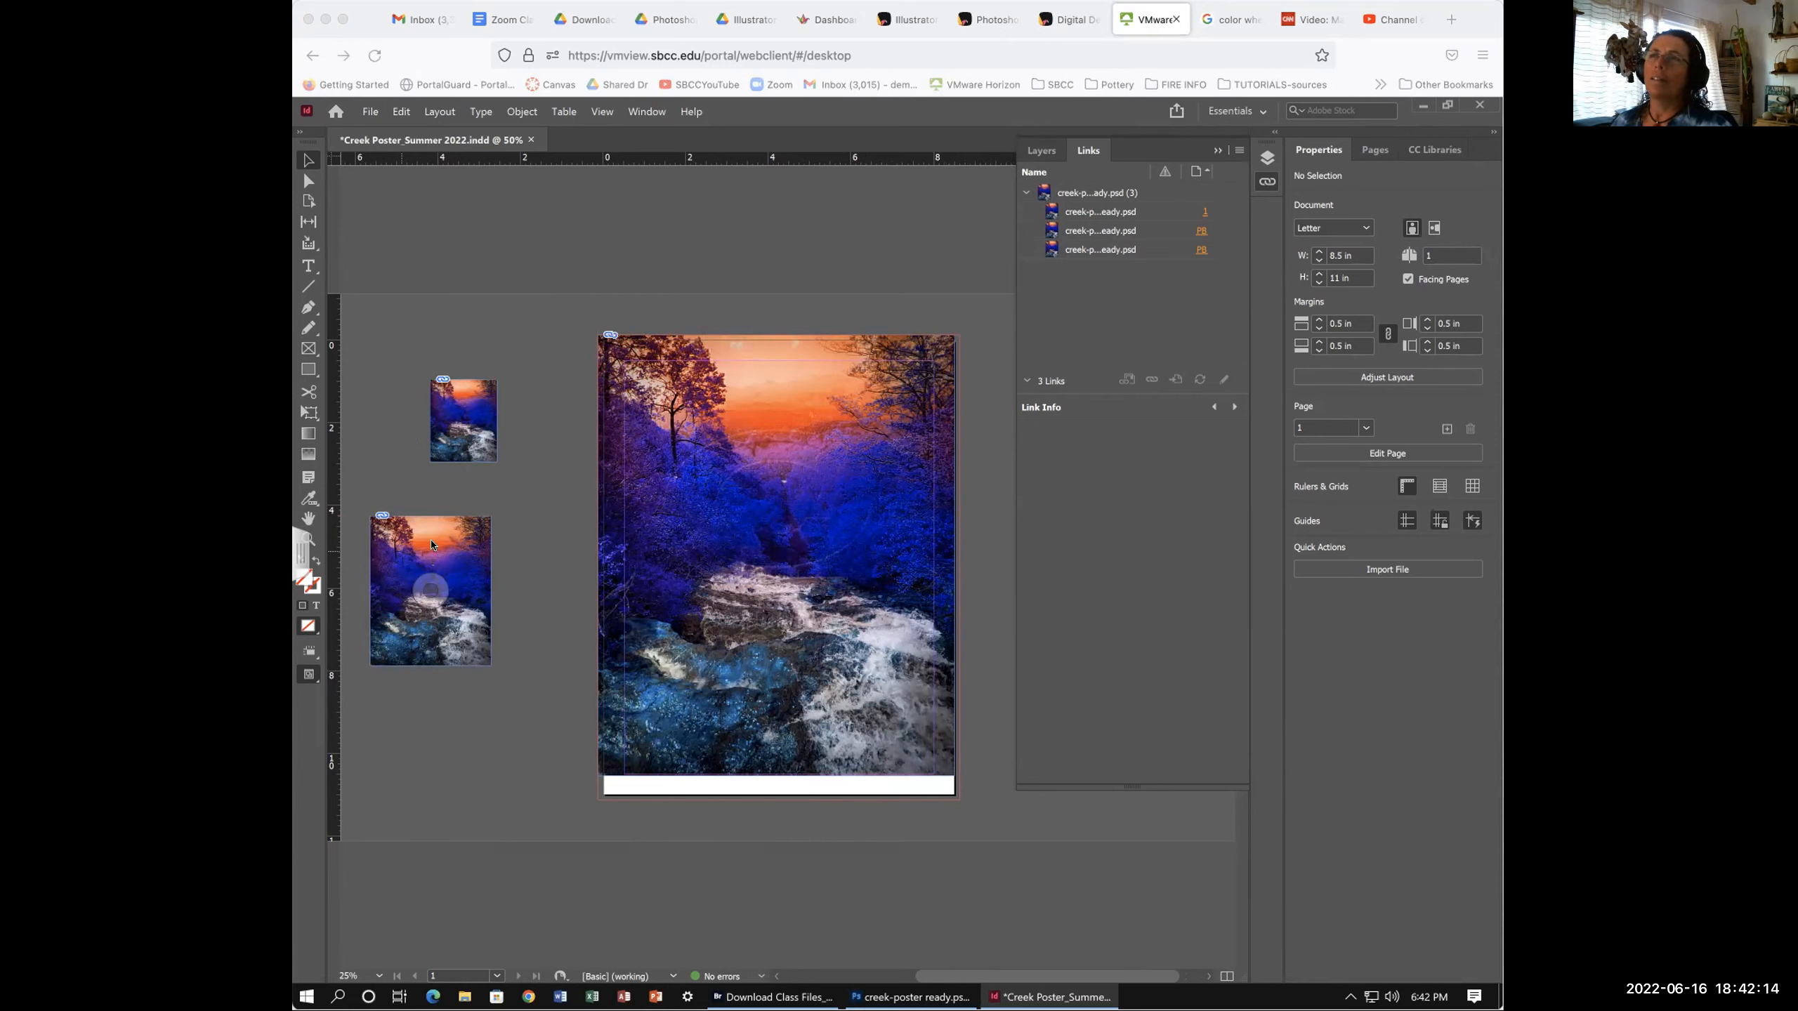
left_click(1129, 921)
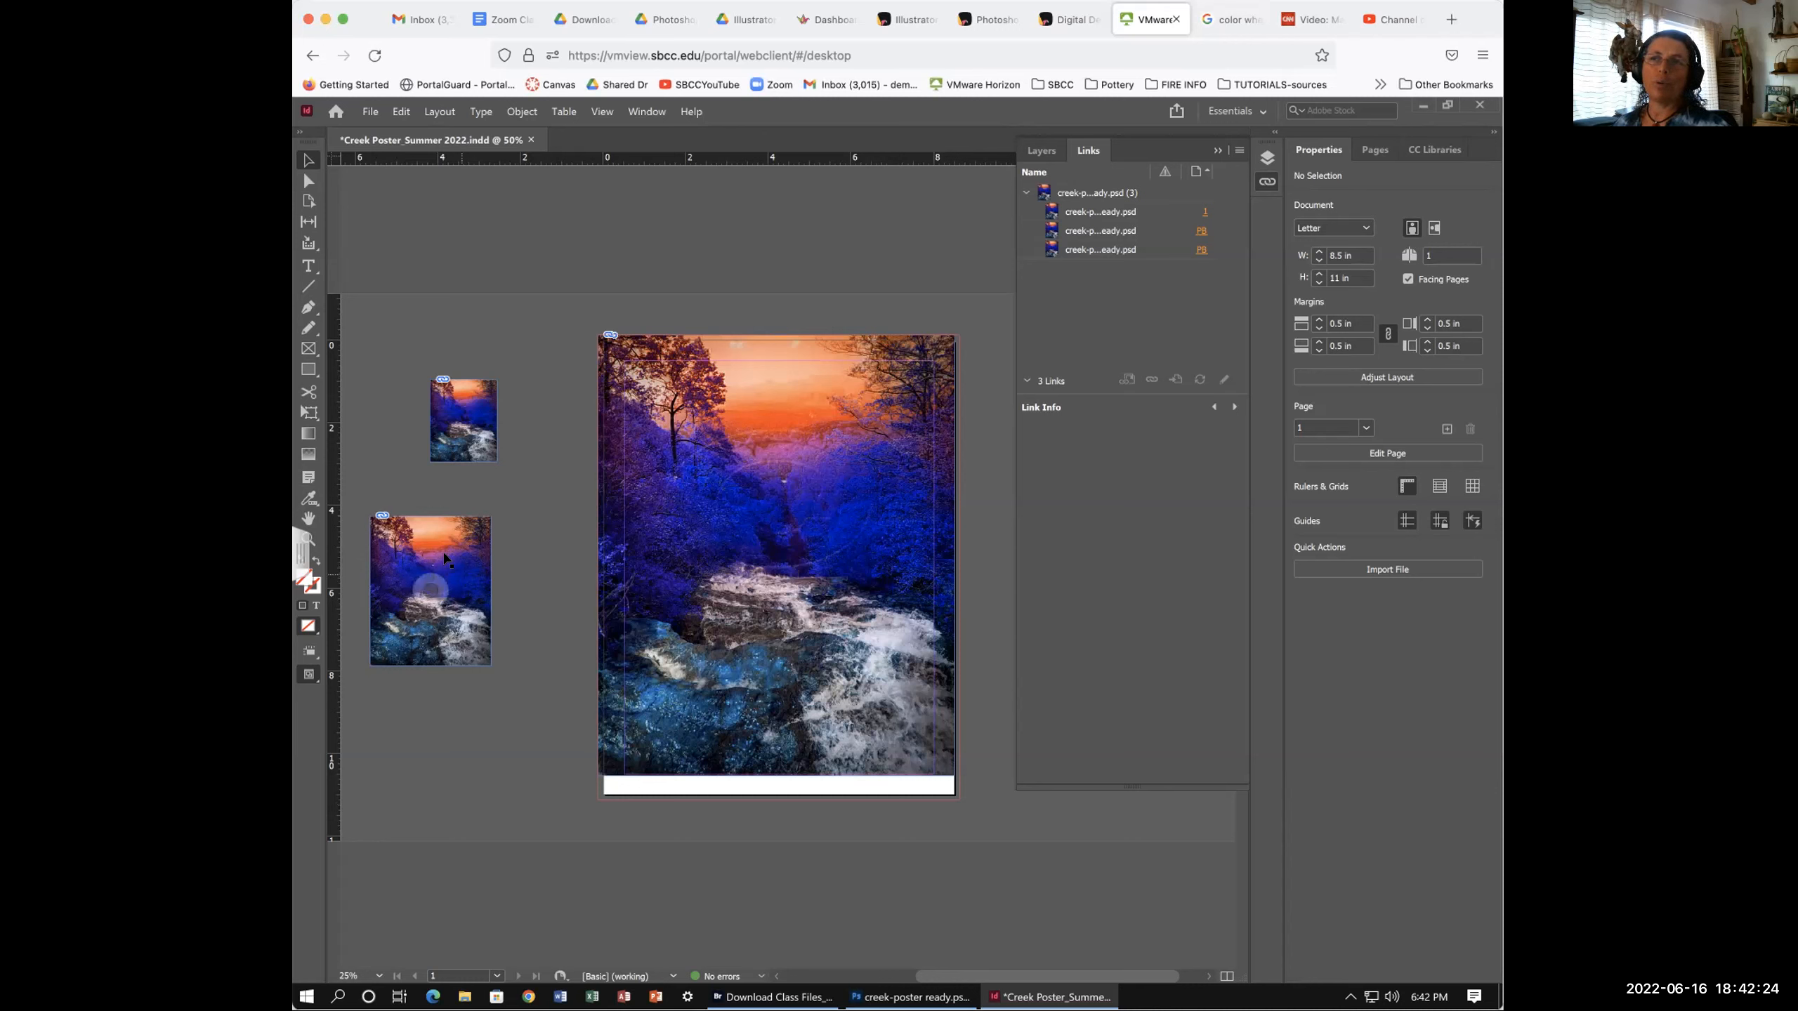
- Corner-scale the lower pasteboard creek copy up proportionally, then dismiss the stray context menu
left_click(485, 662)
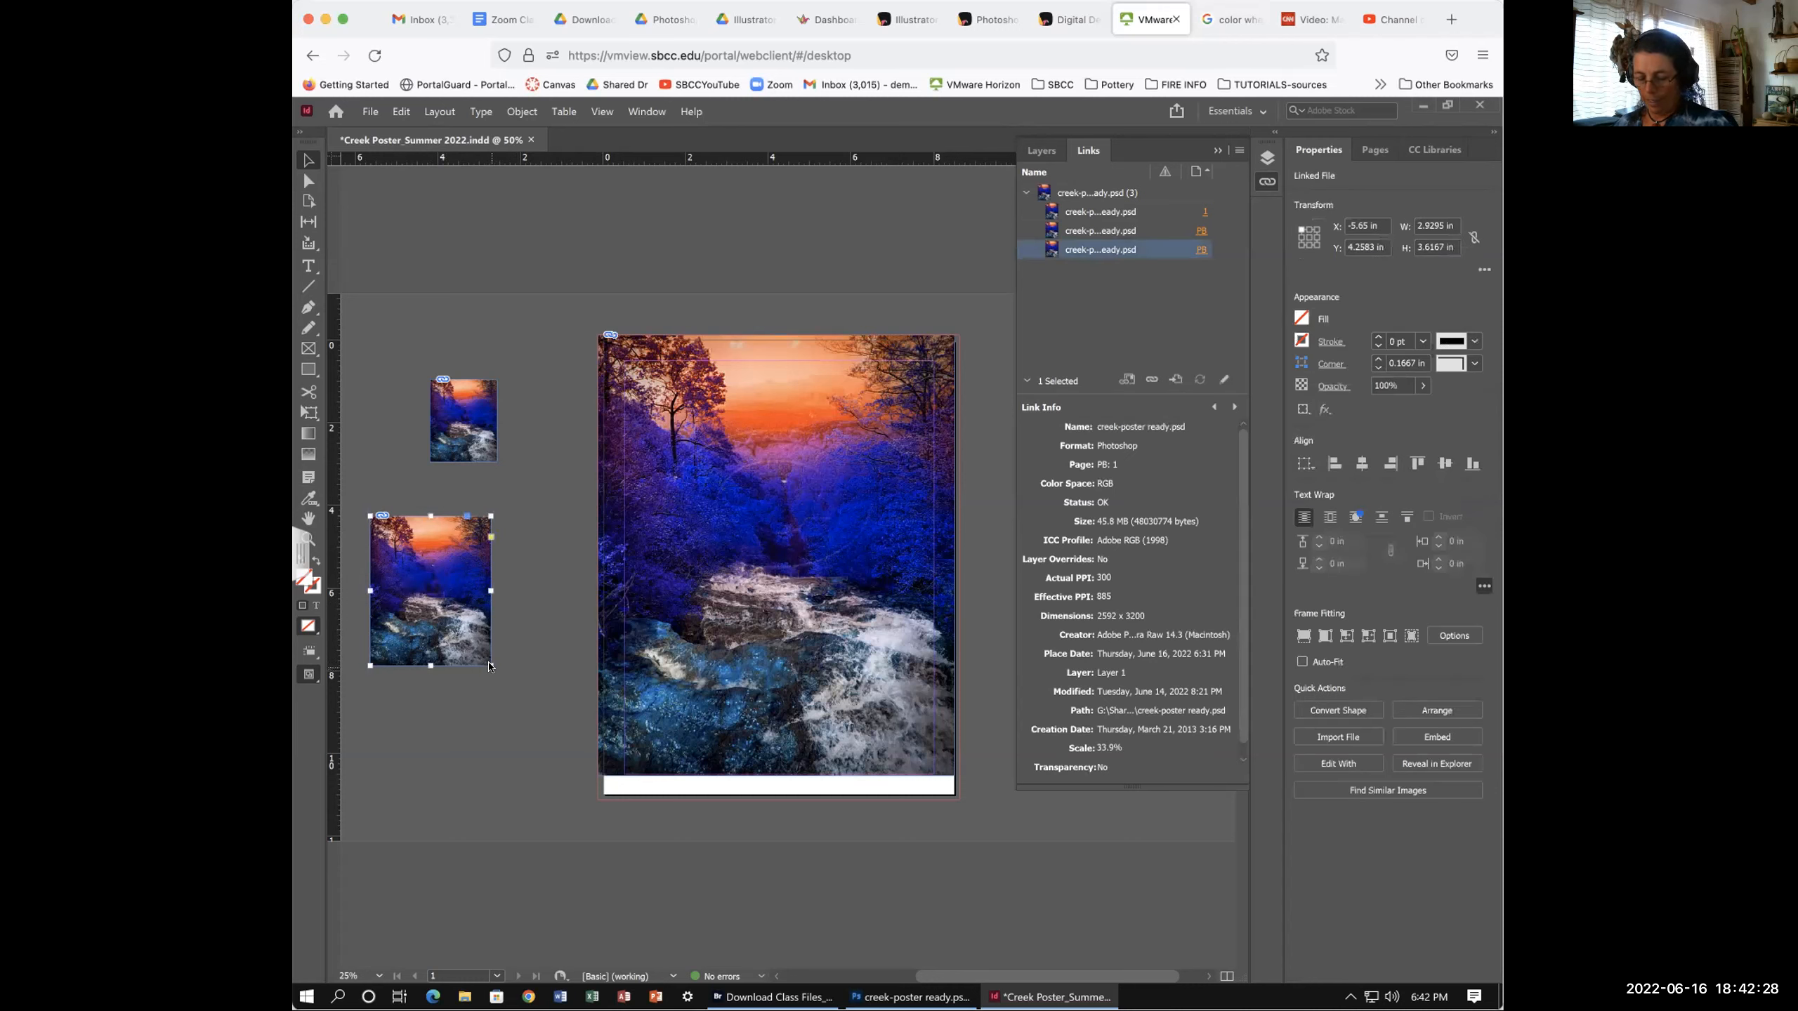
left_click_drag(489, 666, 486, 662)
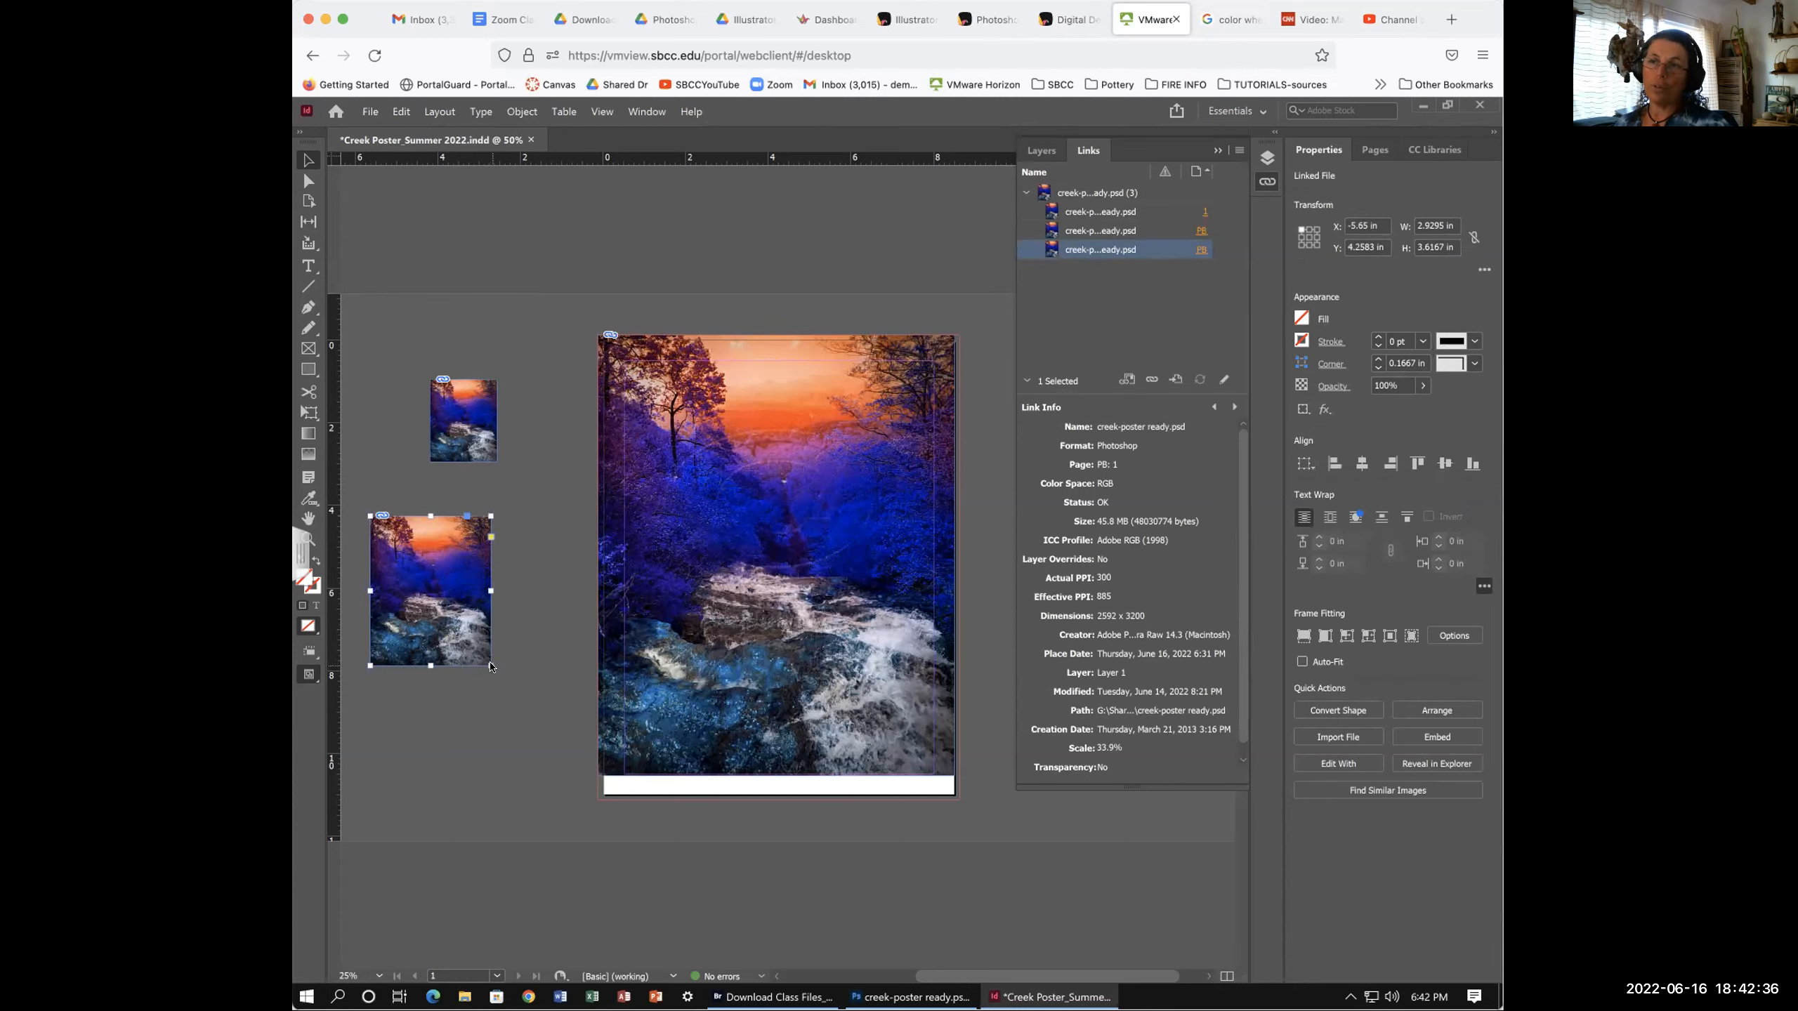
left_click_drag(488, 667, 517, 723)
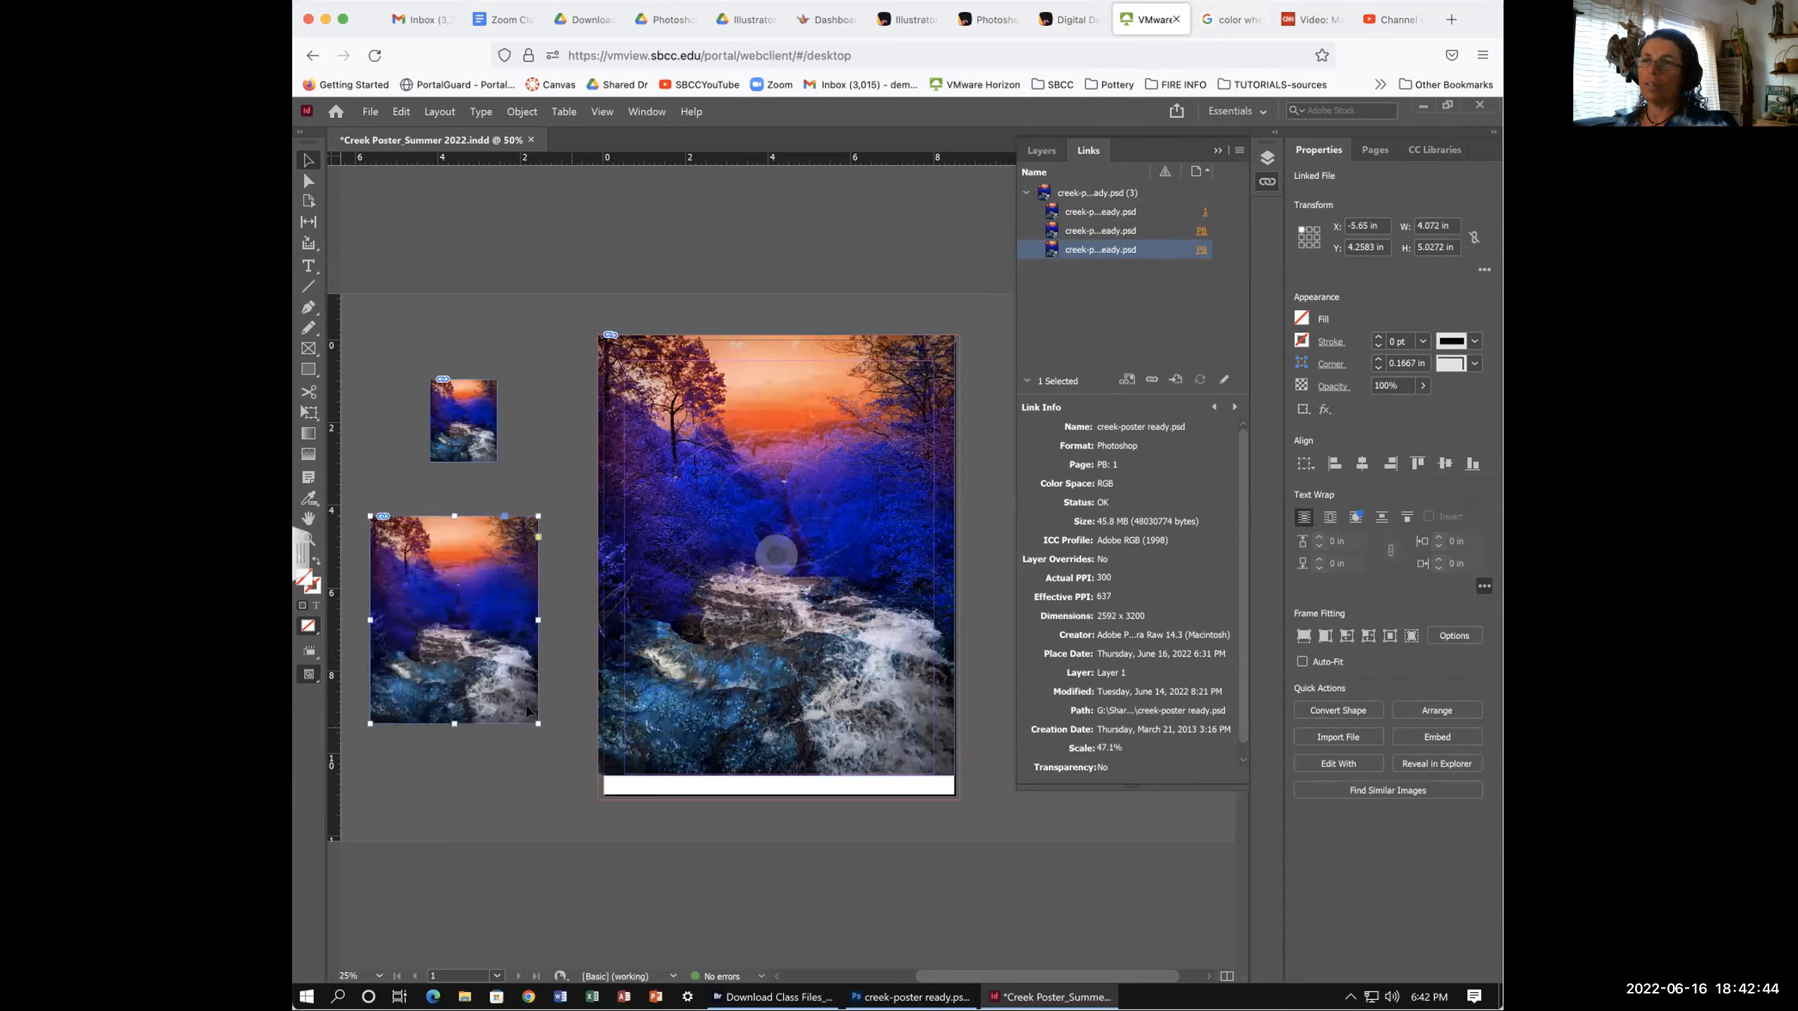
left_click_drag(536, 724, 455, 653)
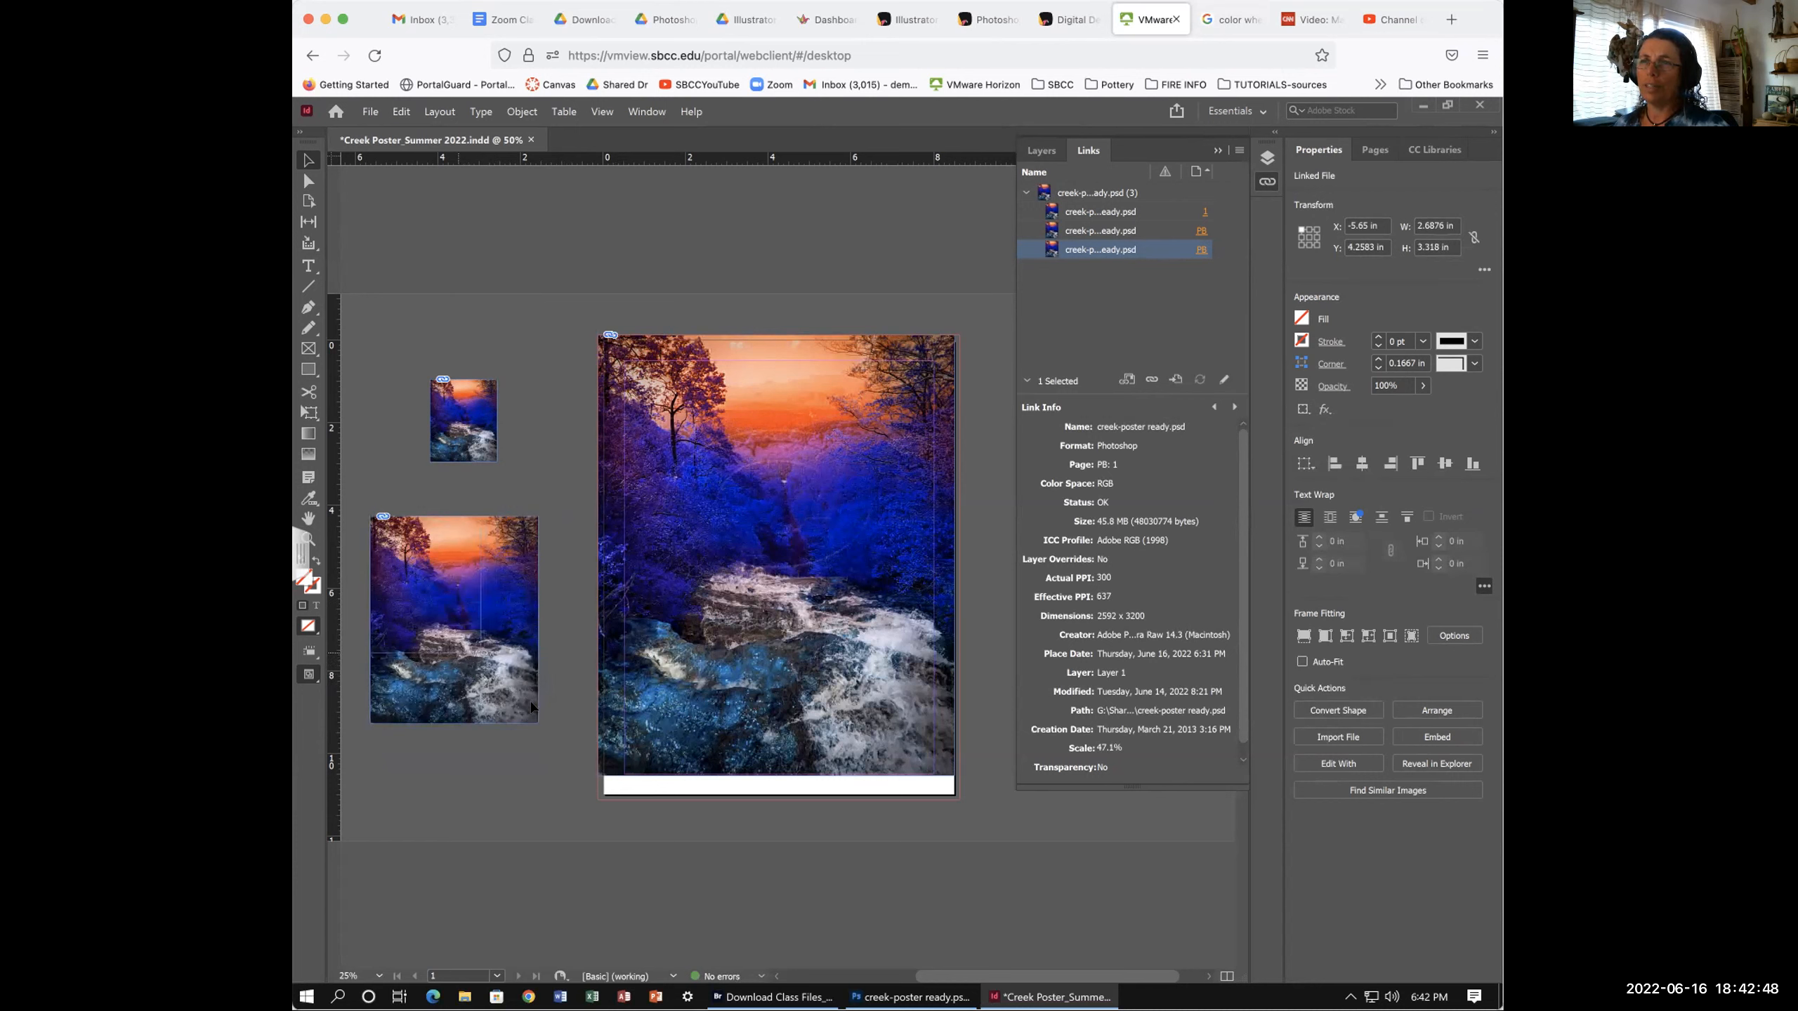
right_click(542, 737)
left_click(504, 723)
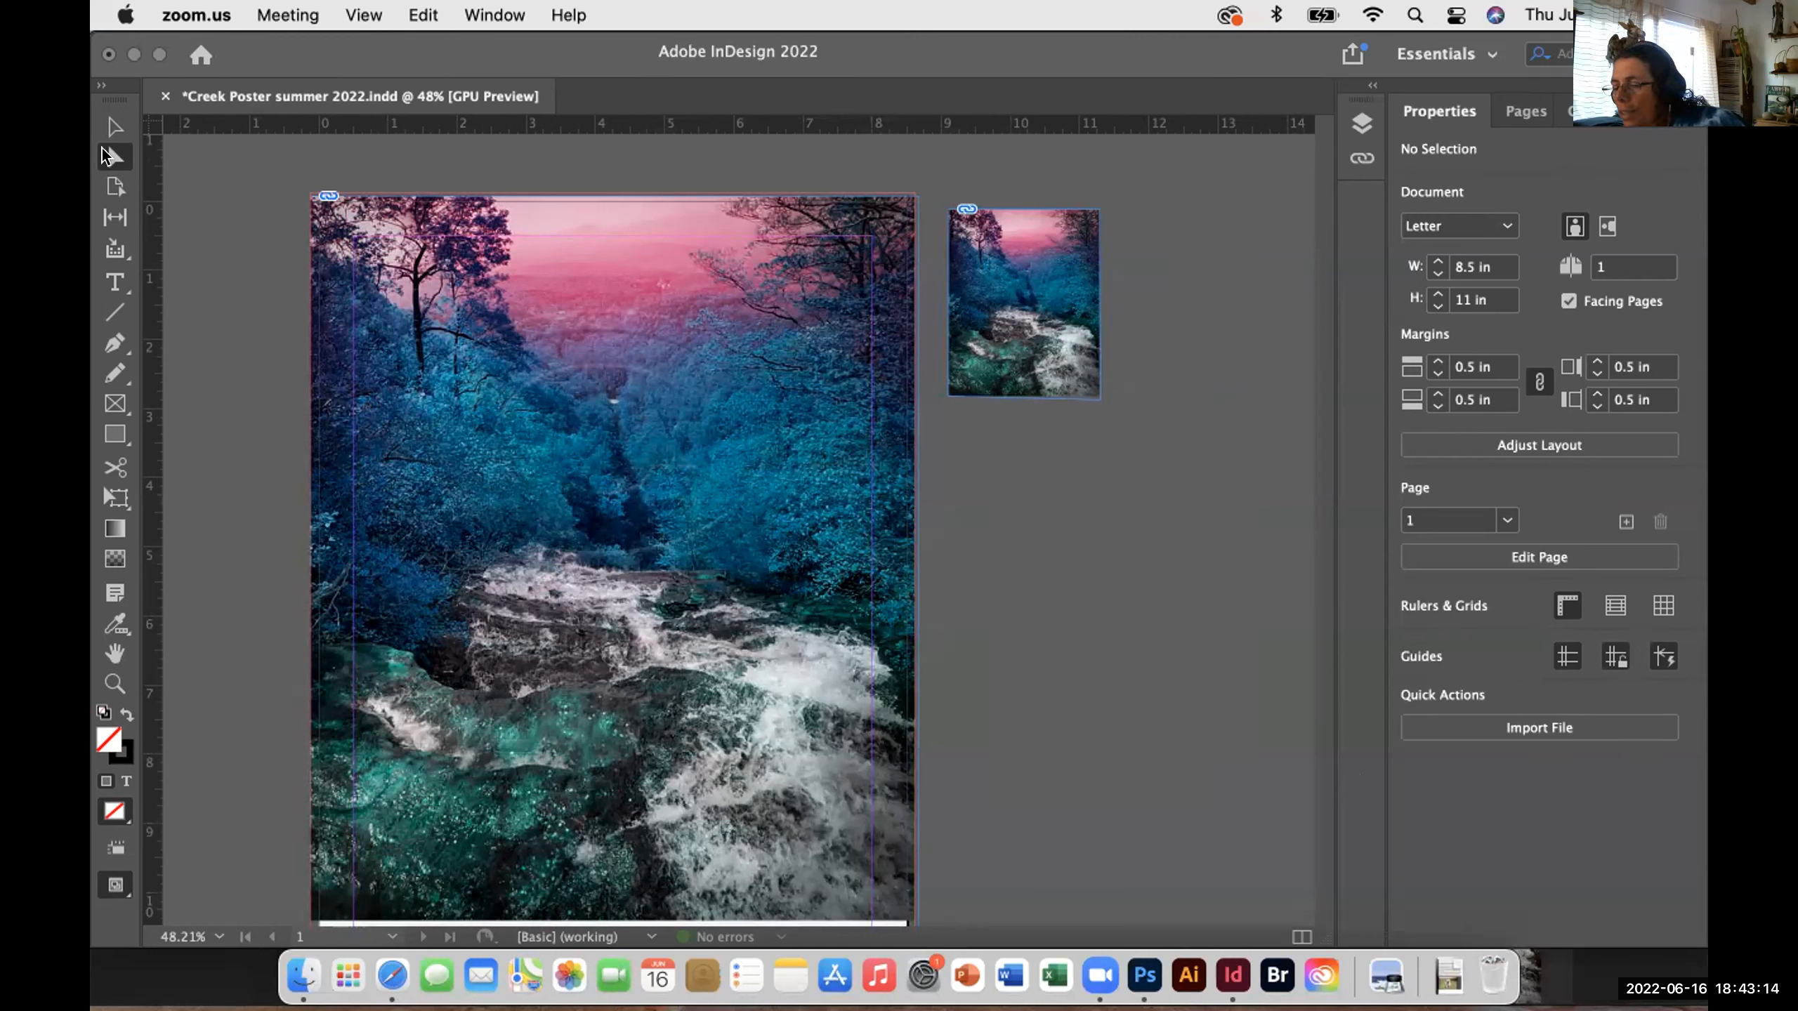
- Bring the poster document forward and select the small pasteboard copy with the Selection tool
left_click(103, 149)
left_click(110, 126)
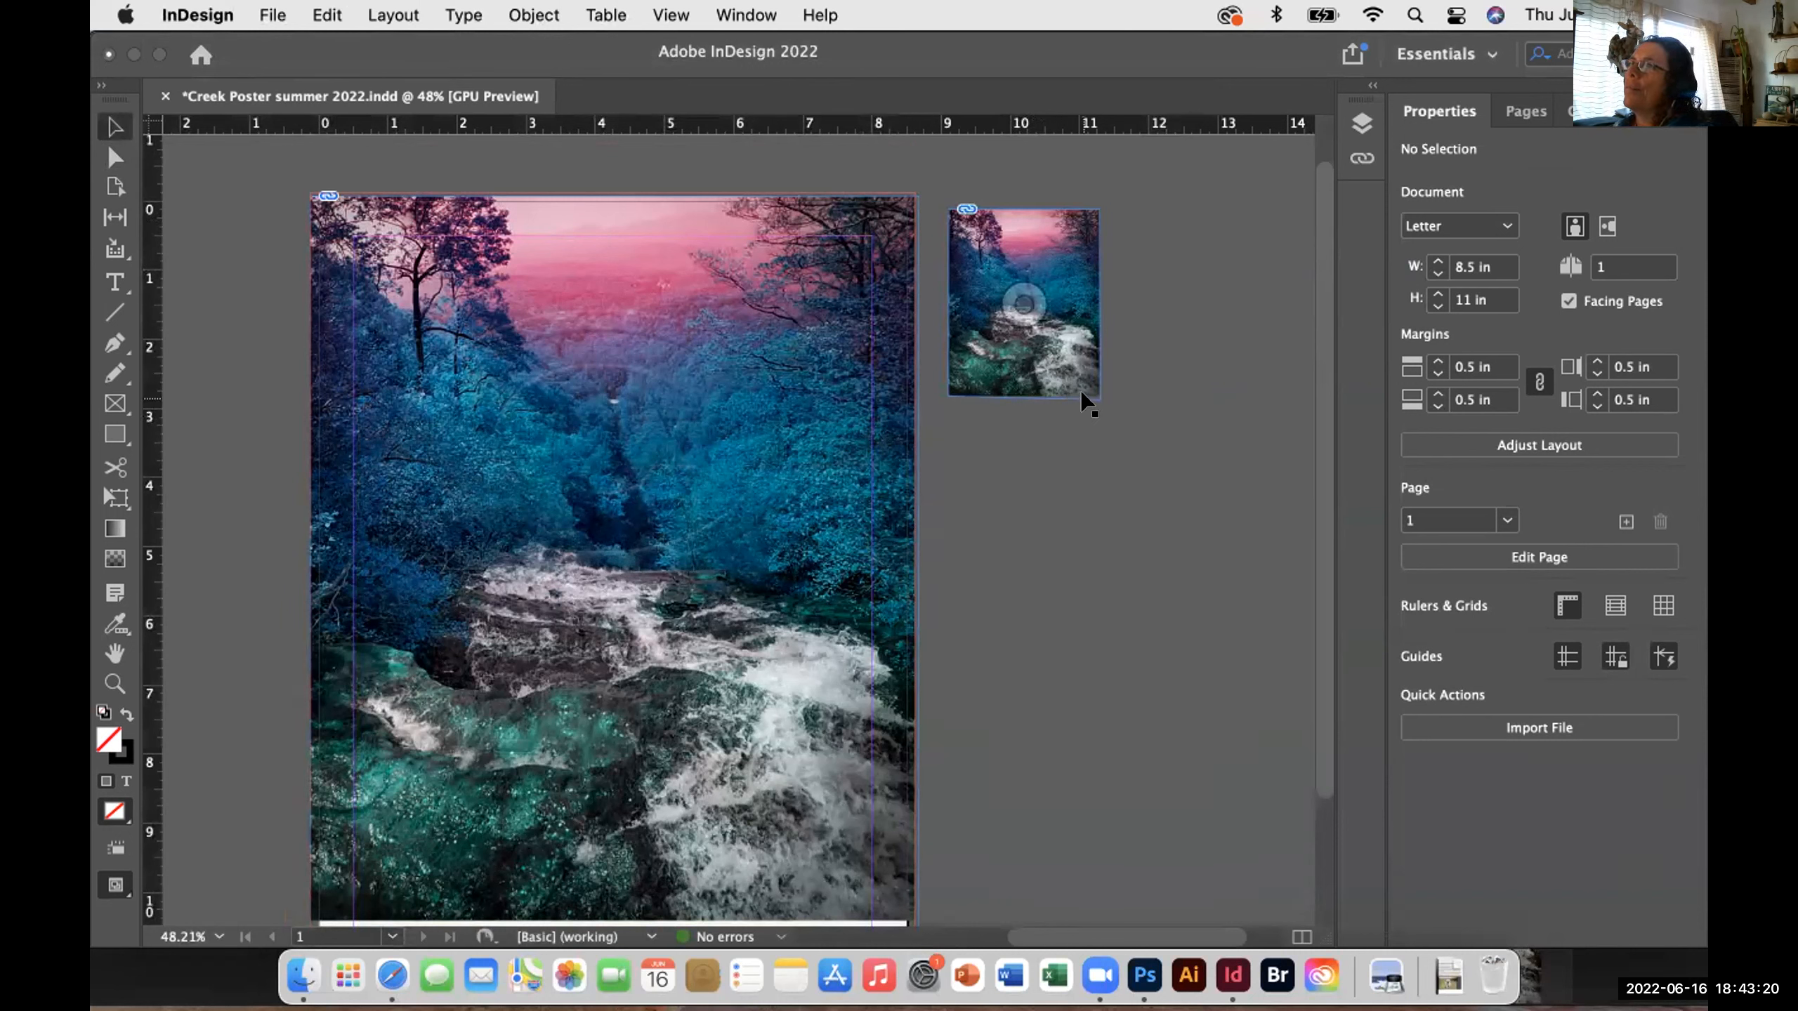
left_click_drag(1090, 402, 1105, 405)
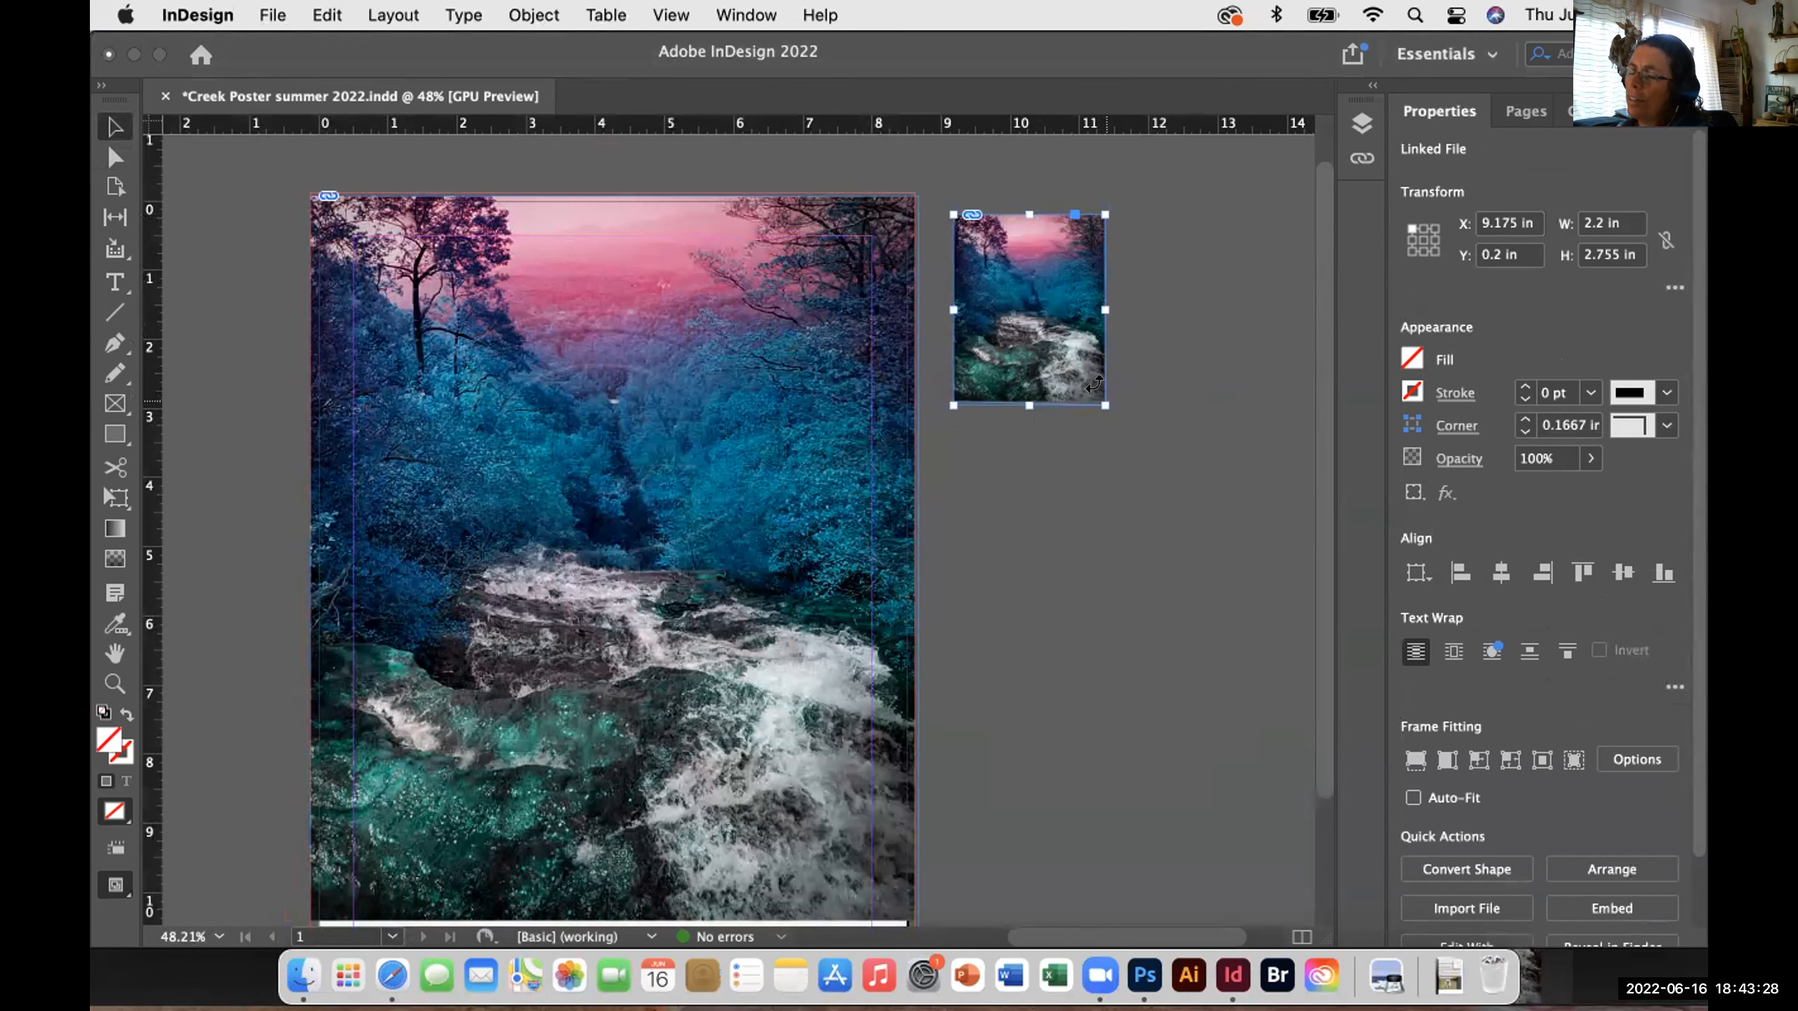
- Enlarge the pasteboard creek copy proportionally, then ease it back down slightly
left_click_drag(1104, 402, 1150, 481)
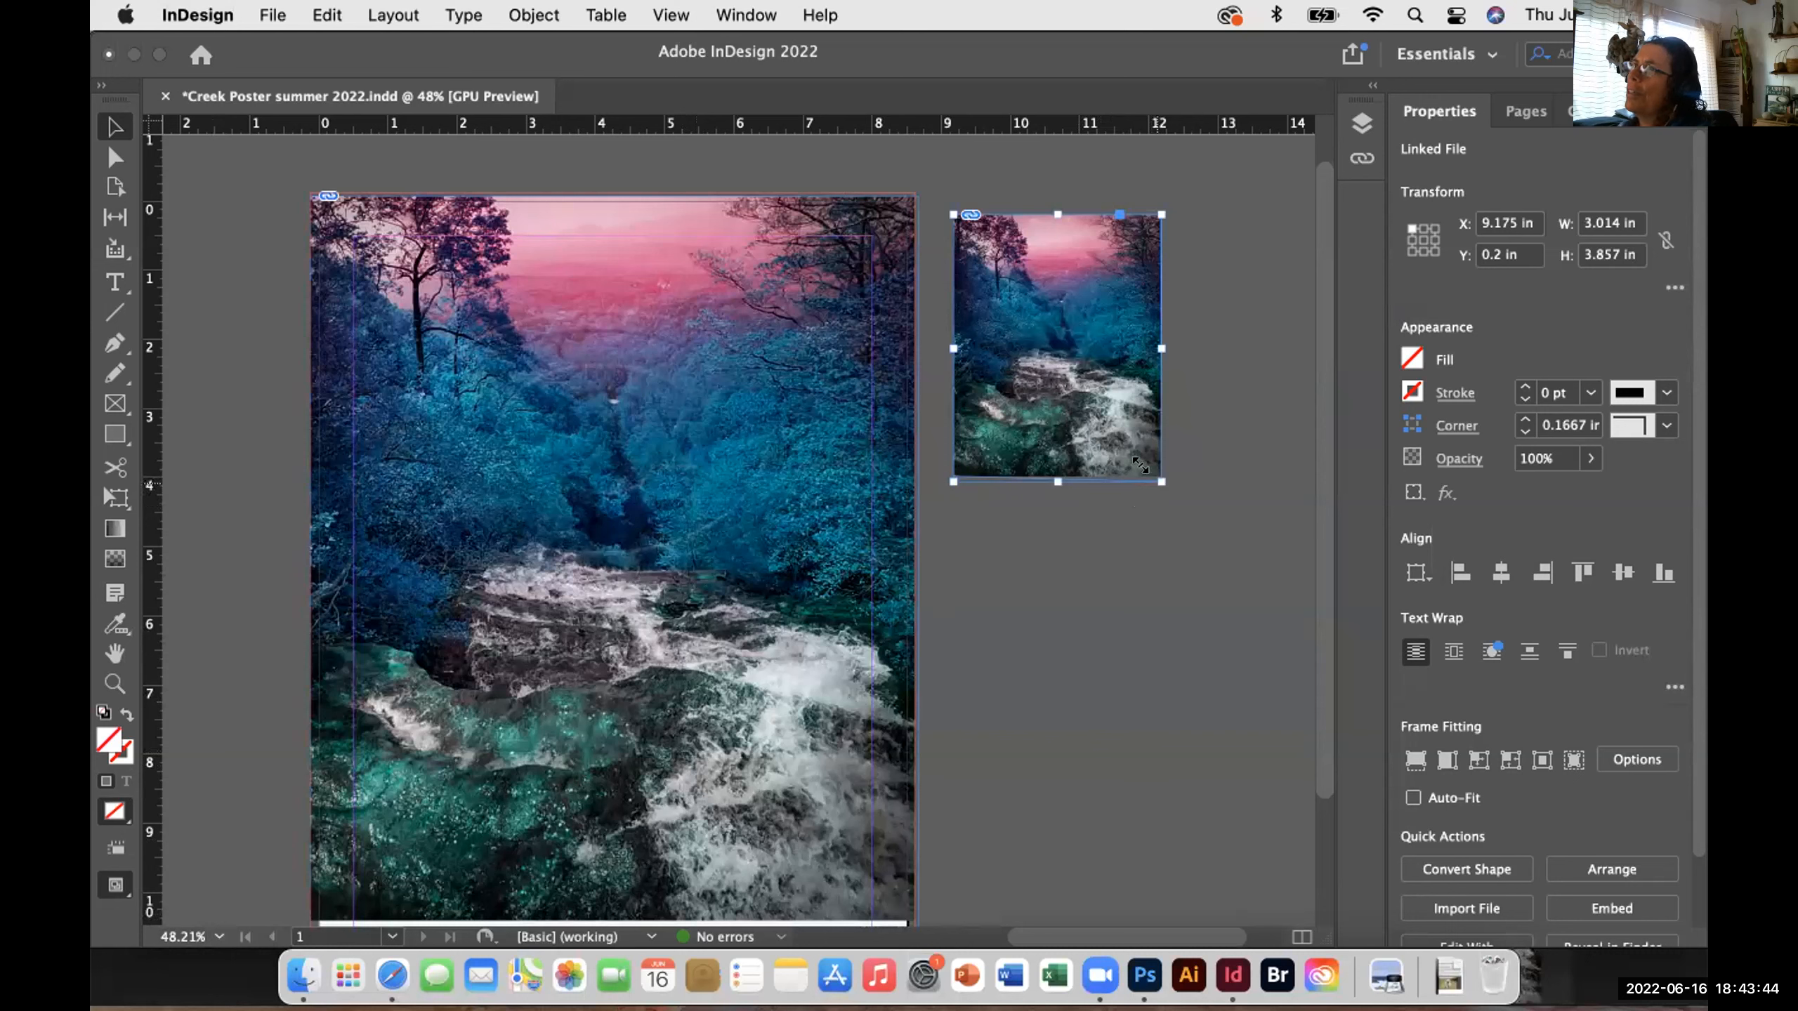
left_click_drag(1139, 465, 1128, 421)
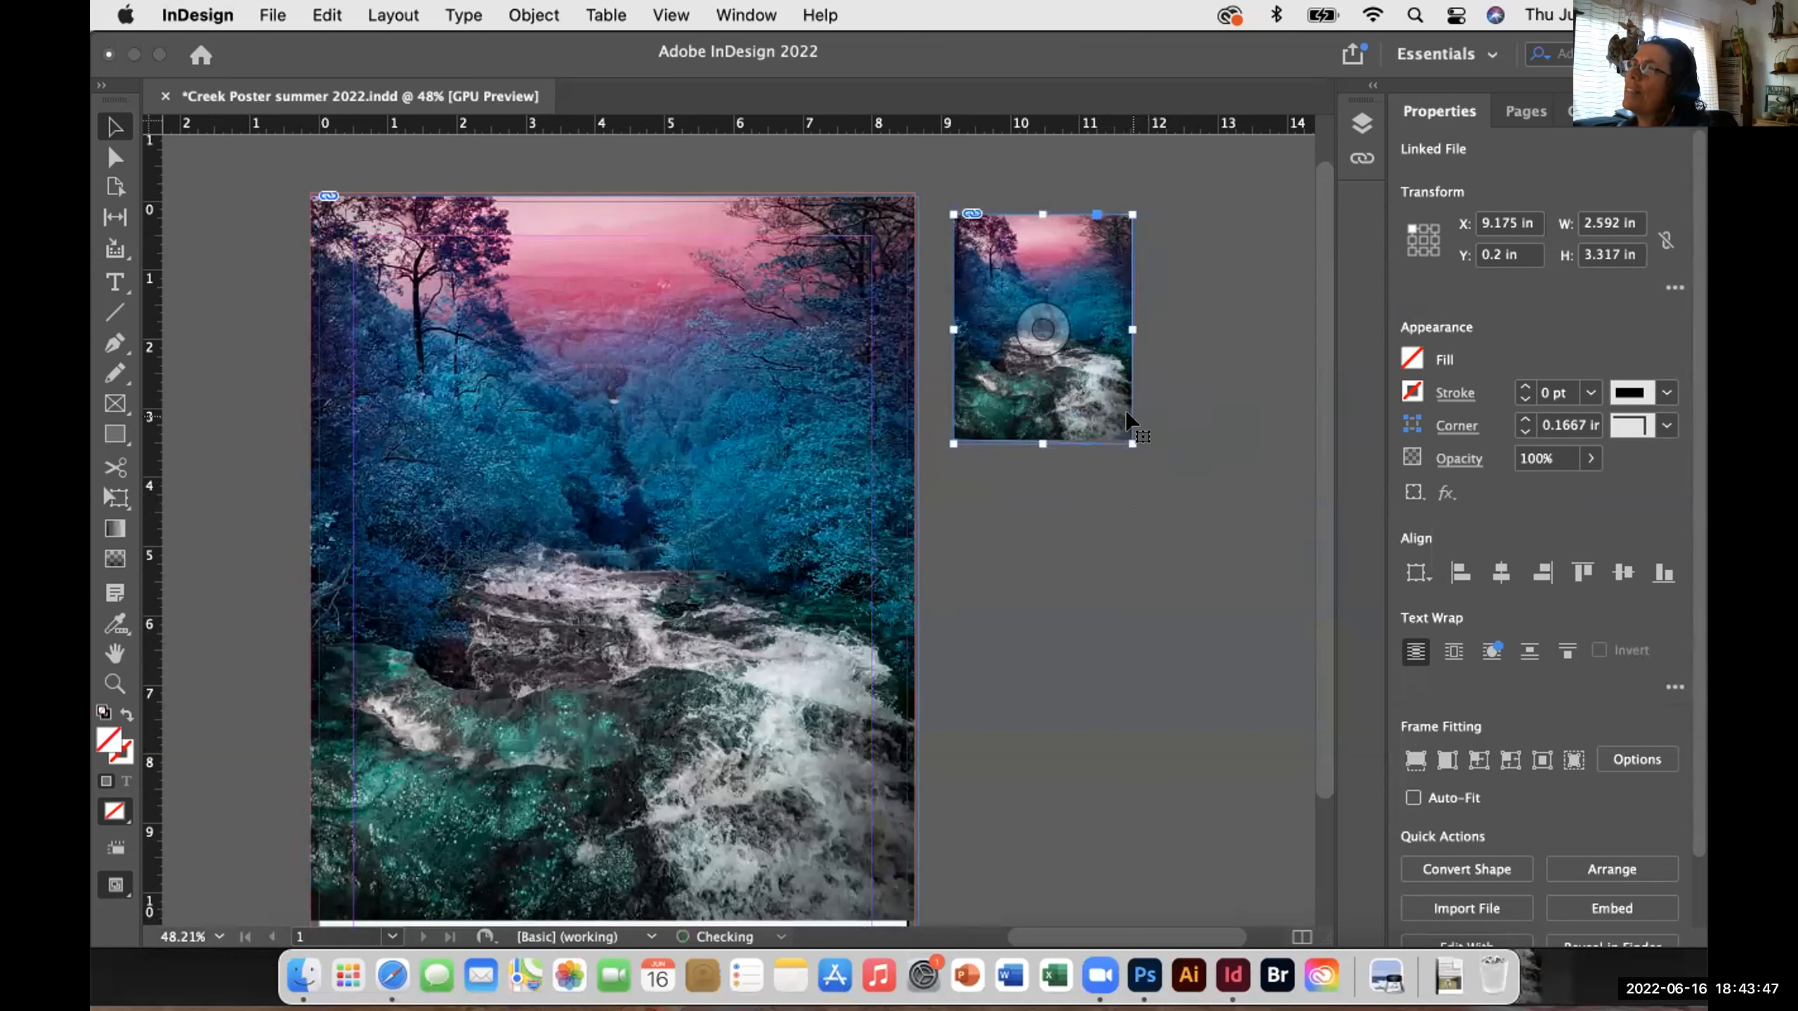
left_click(1121, 537)
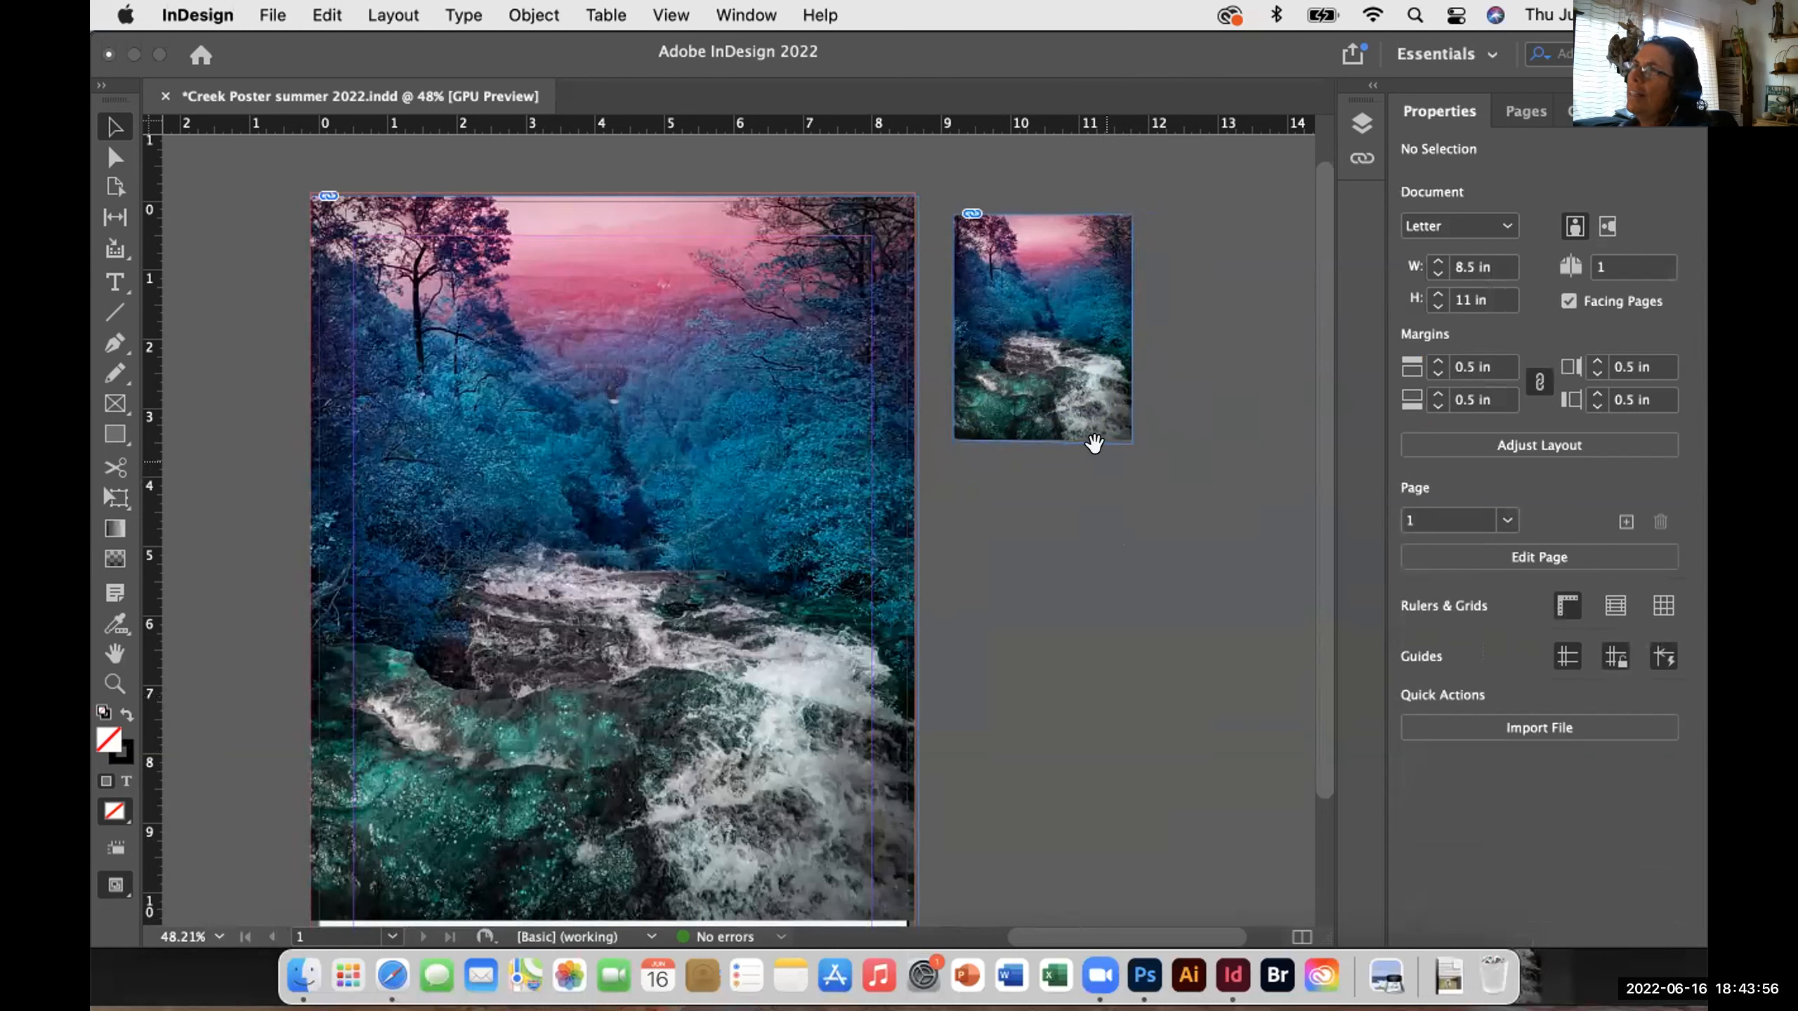
- Reselect the copy and snug its frame around the image with Fit Frame to Content
left_click(1065, 433)
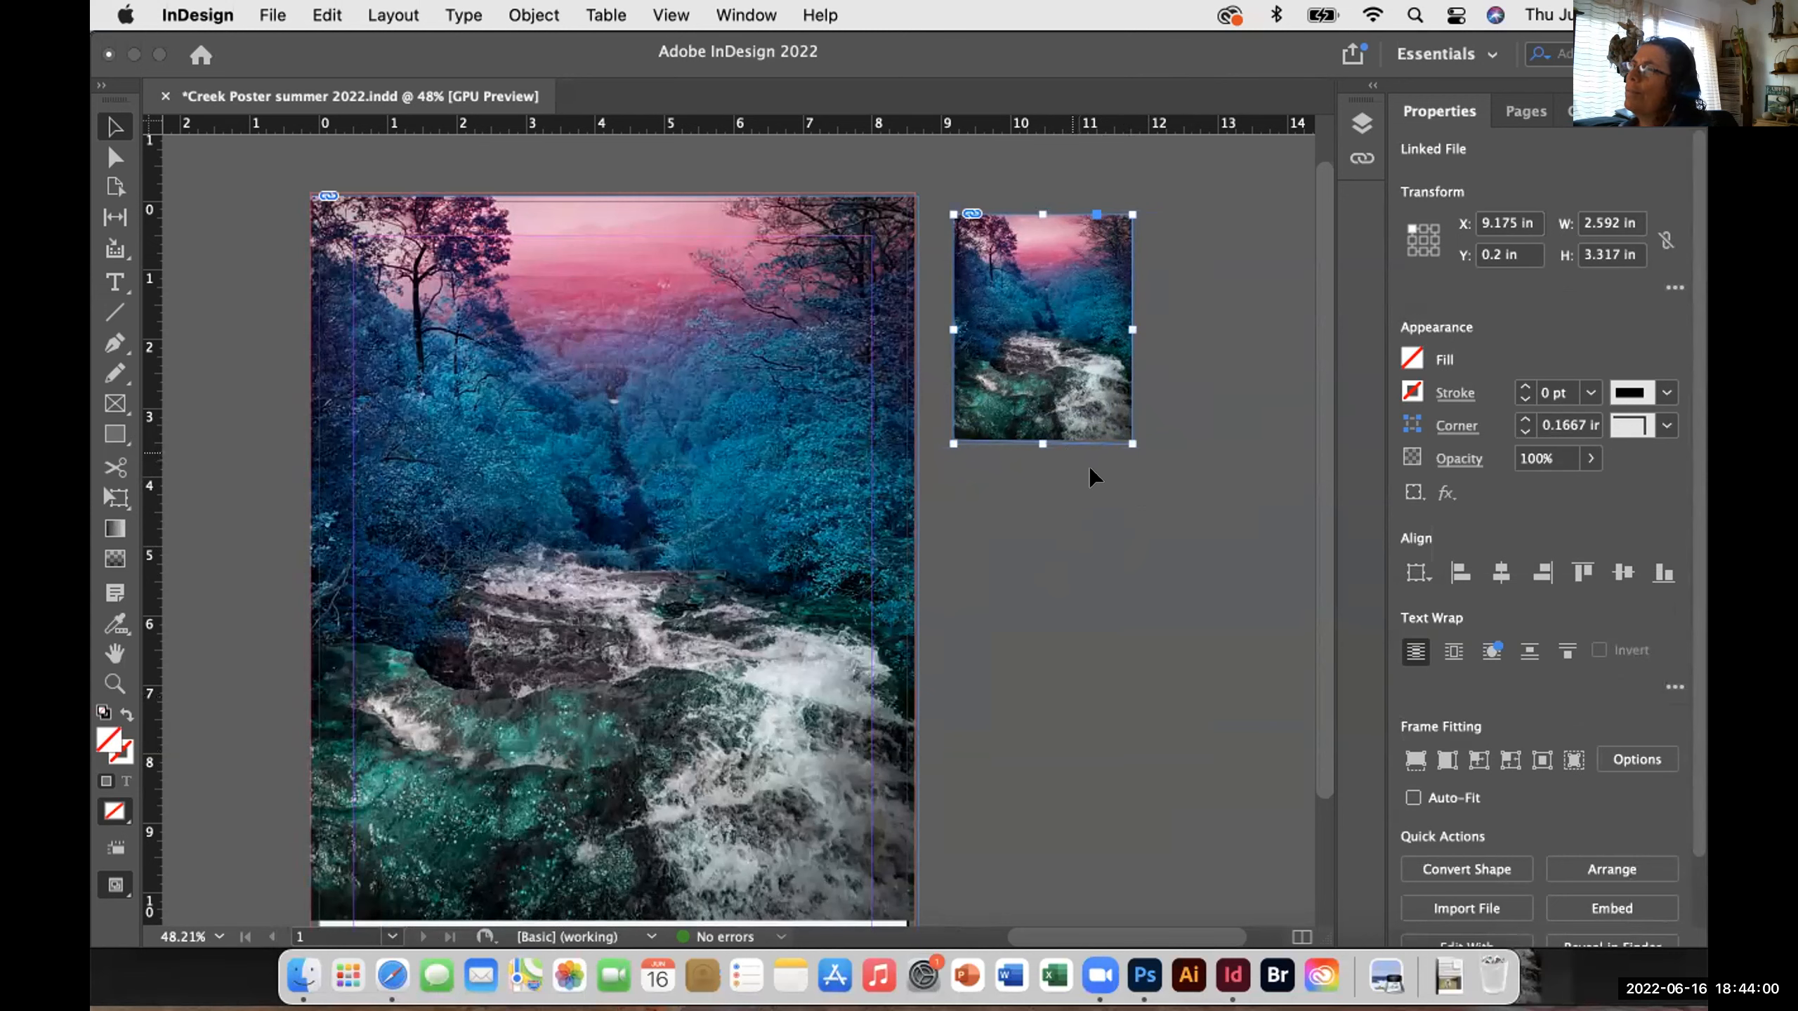
scroll(1274, 641, "down", 5)
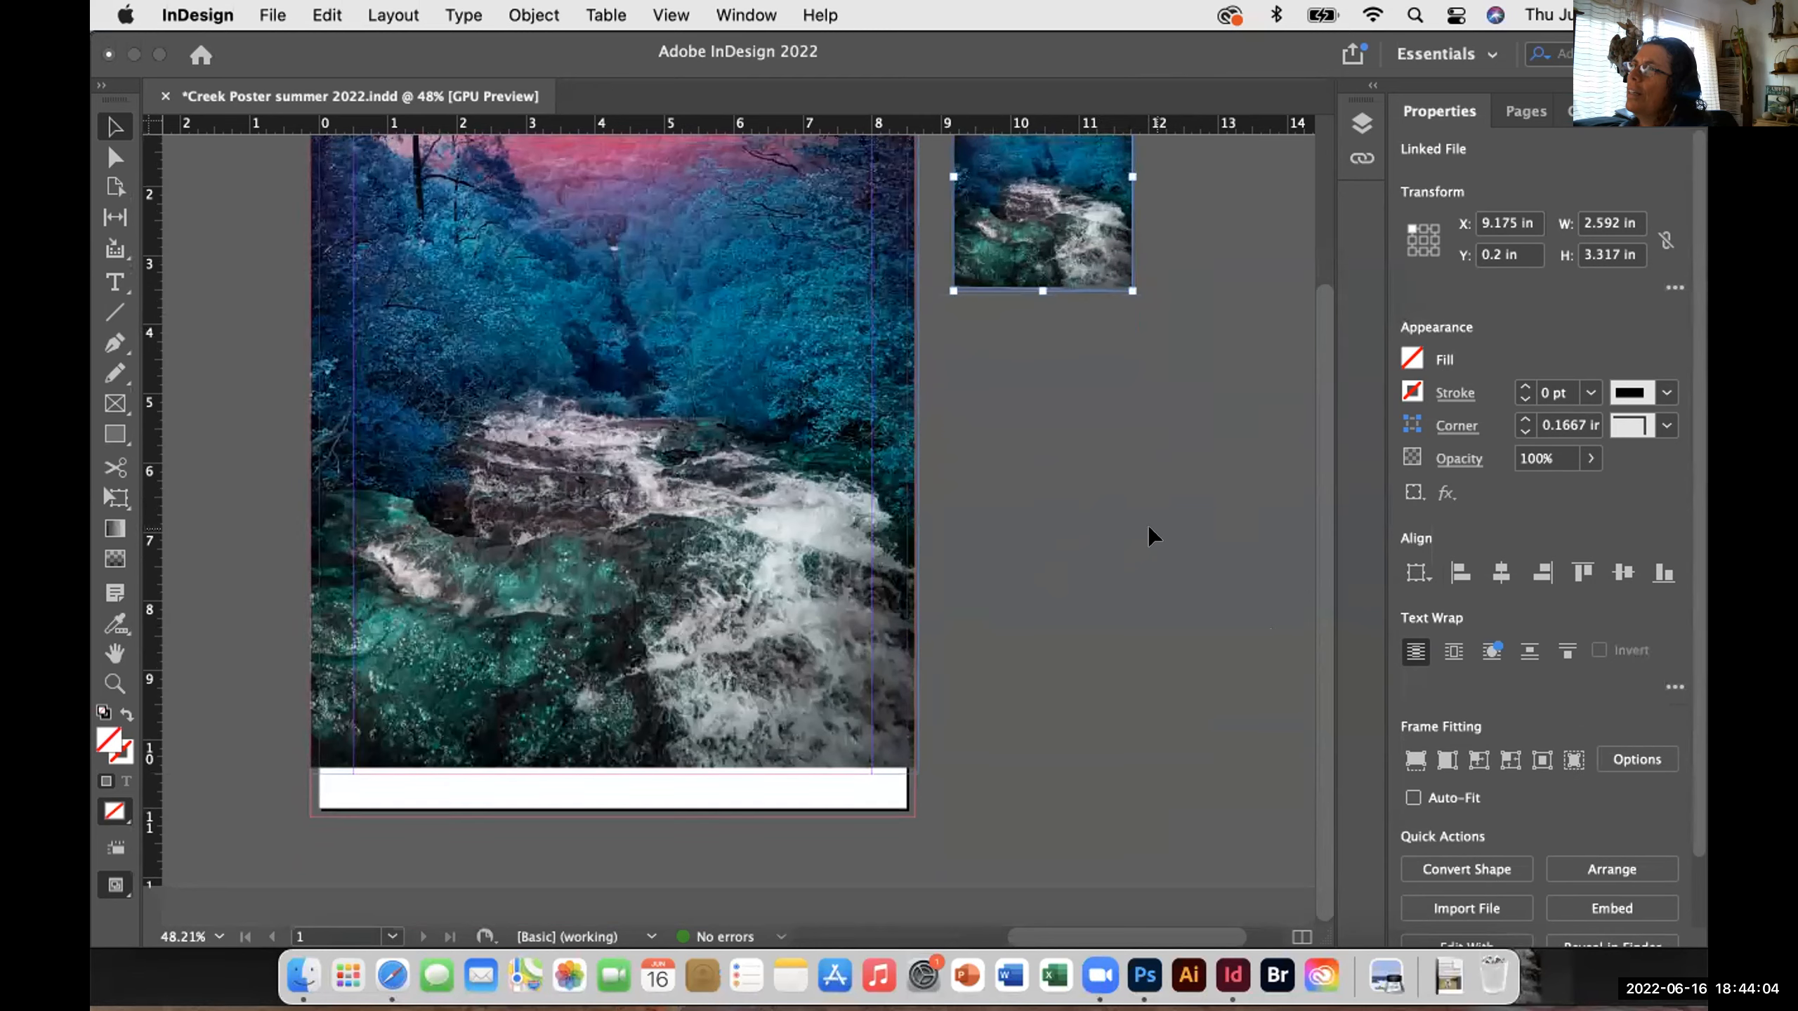
scroll(1152, 537, "up", 7)
scroll(1151, 536, "down", 7)
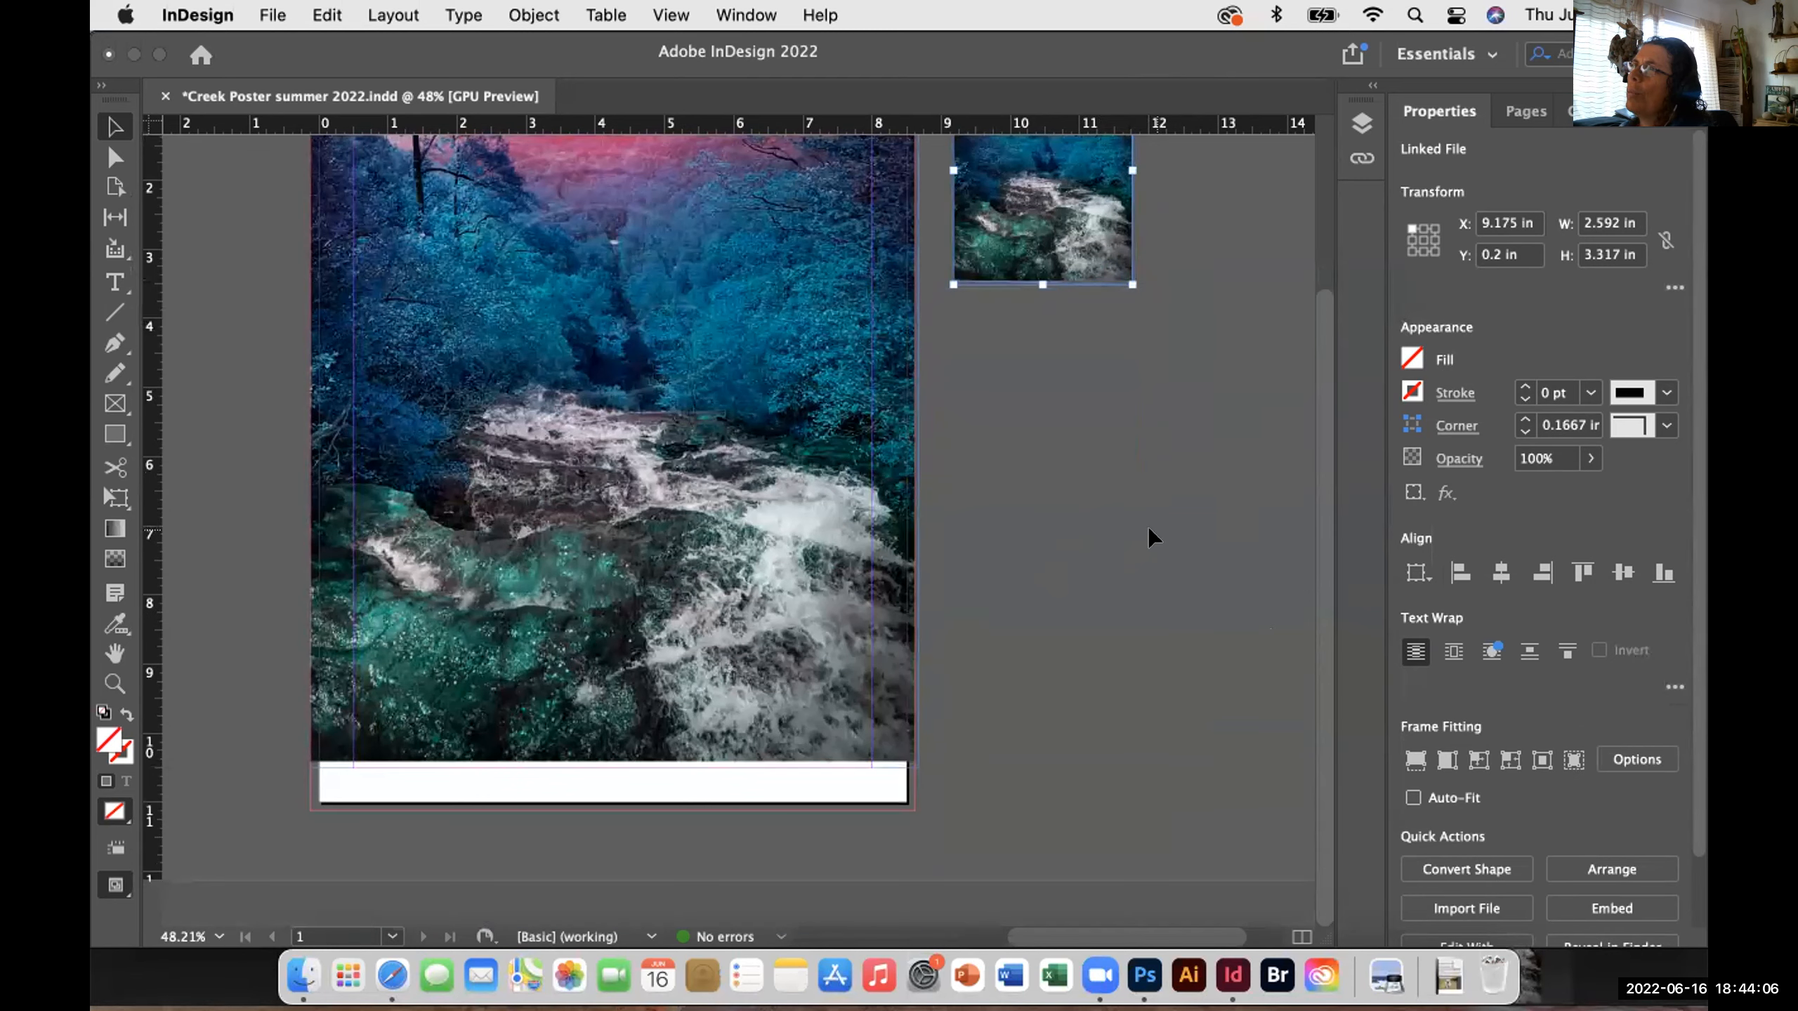
scroll(1248, 276, "up", 7)
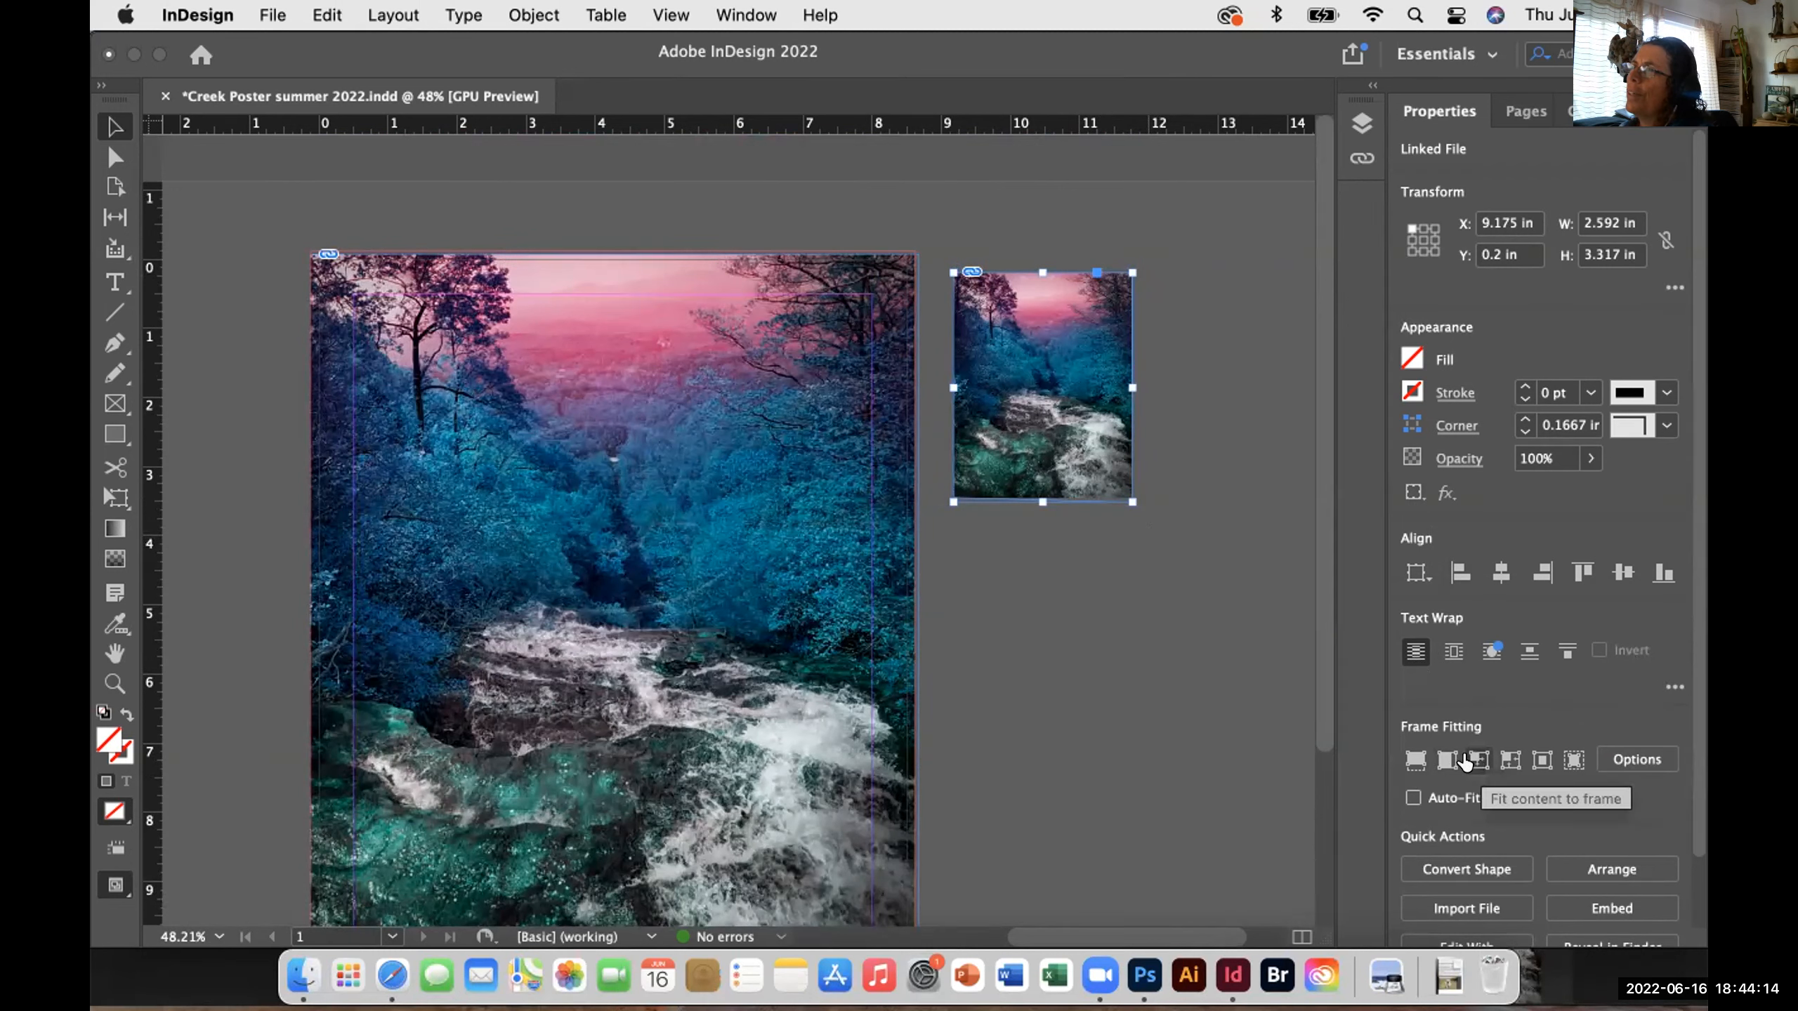
left_click(1502, 762)
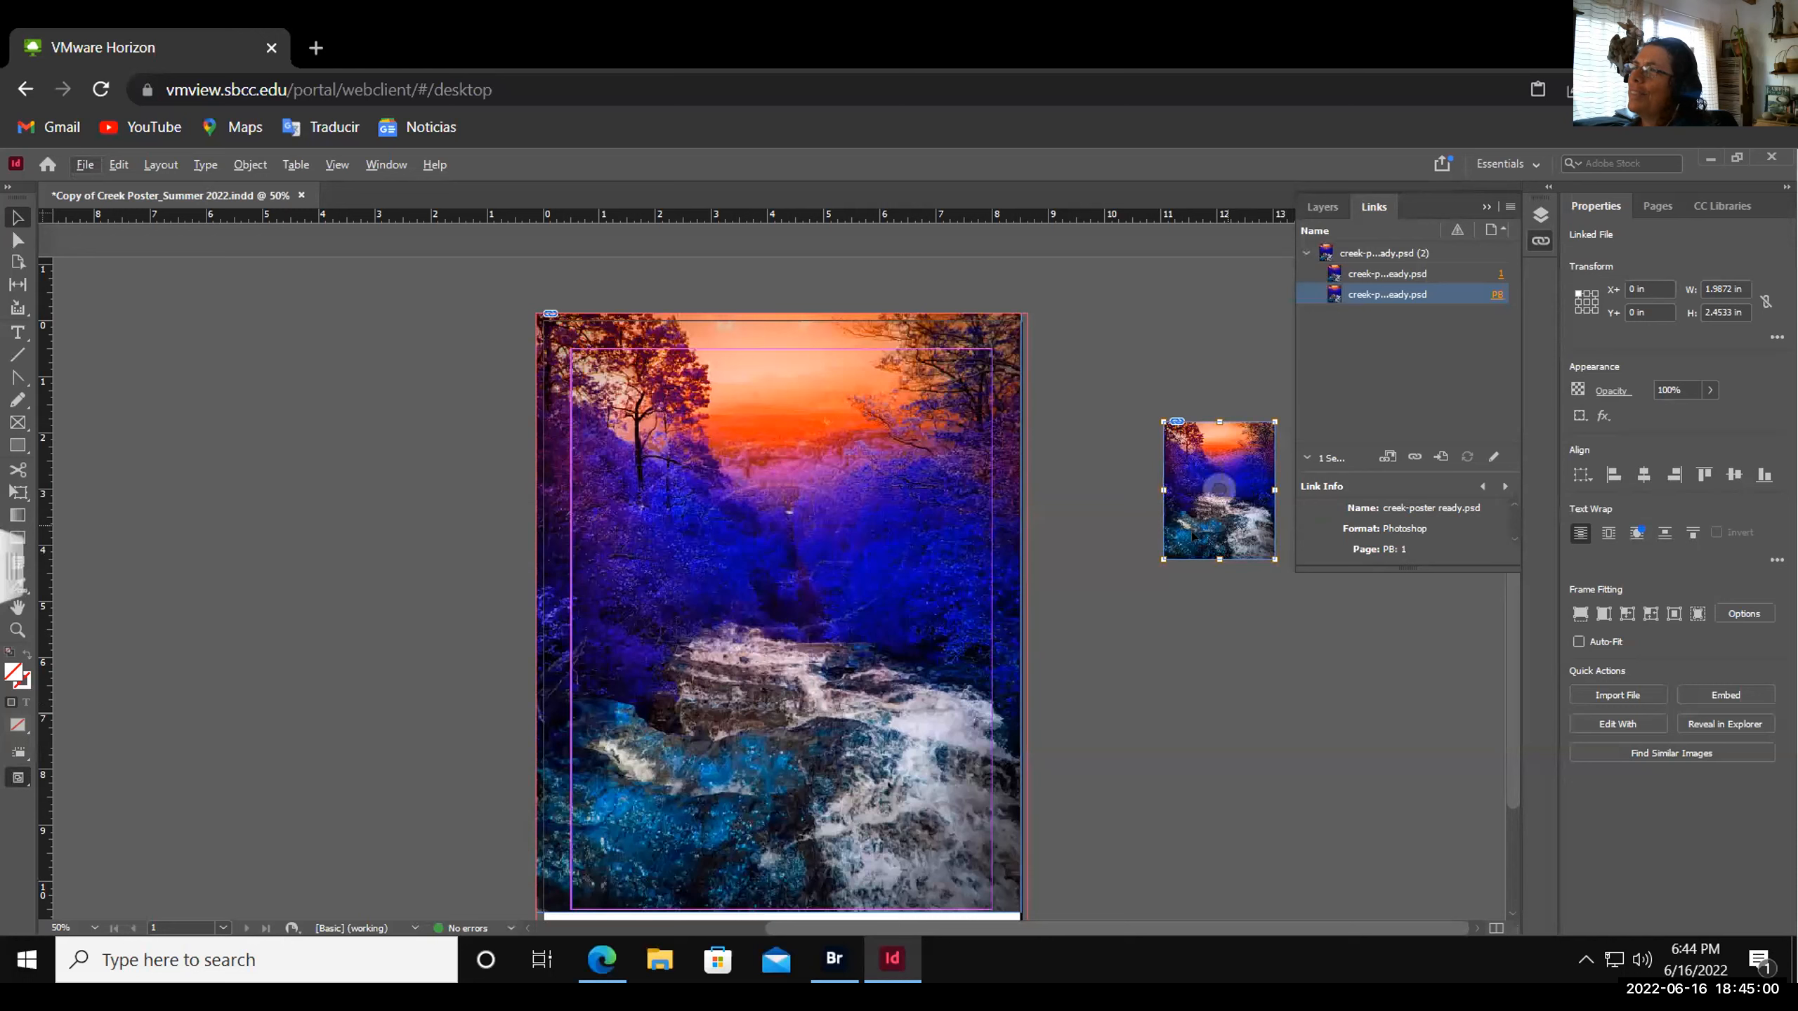
- Undo the accidental drag of the photo content out of the small copy's frame
left_click(1236, 578)
left_click(1219, 490)
left_click_drag(1071, 470, 227, 439)
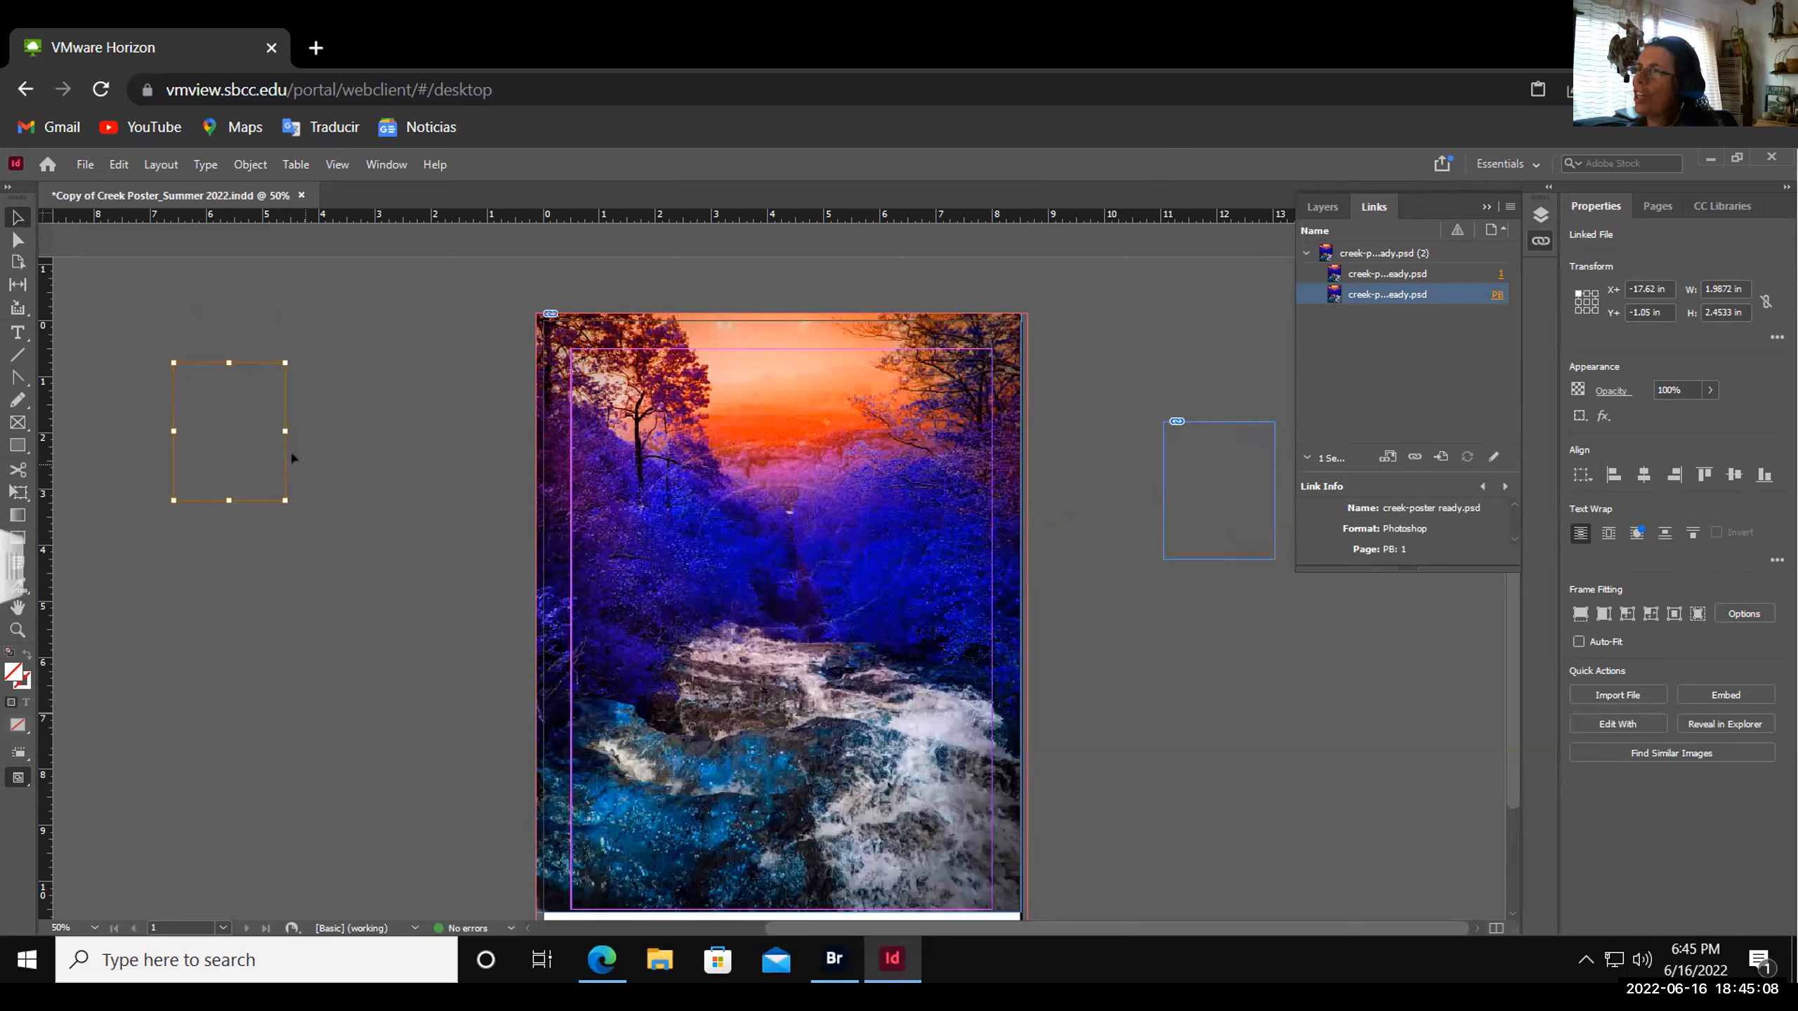
key("ctrl+z")
- Move the small pasteboard copy up beside the page top to X 10.22 in, Y 0.28 in
left_click(1219, 587)
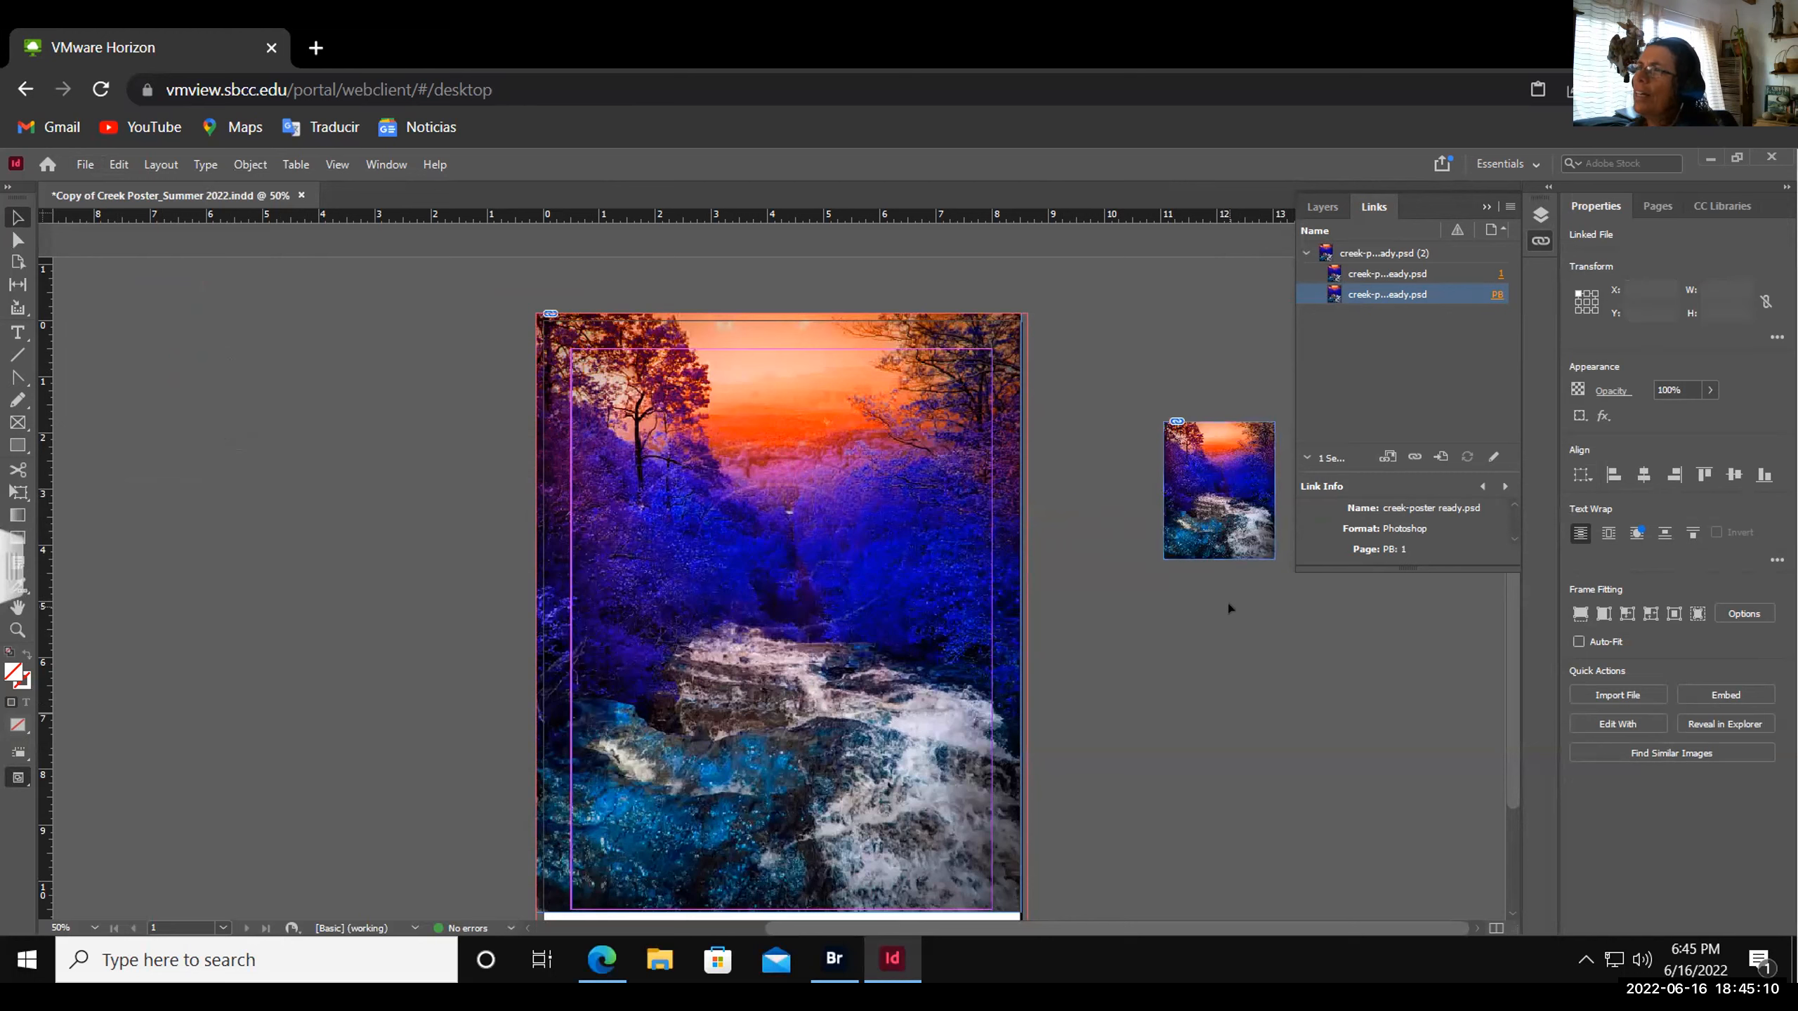
left_click(1219, 476)
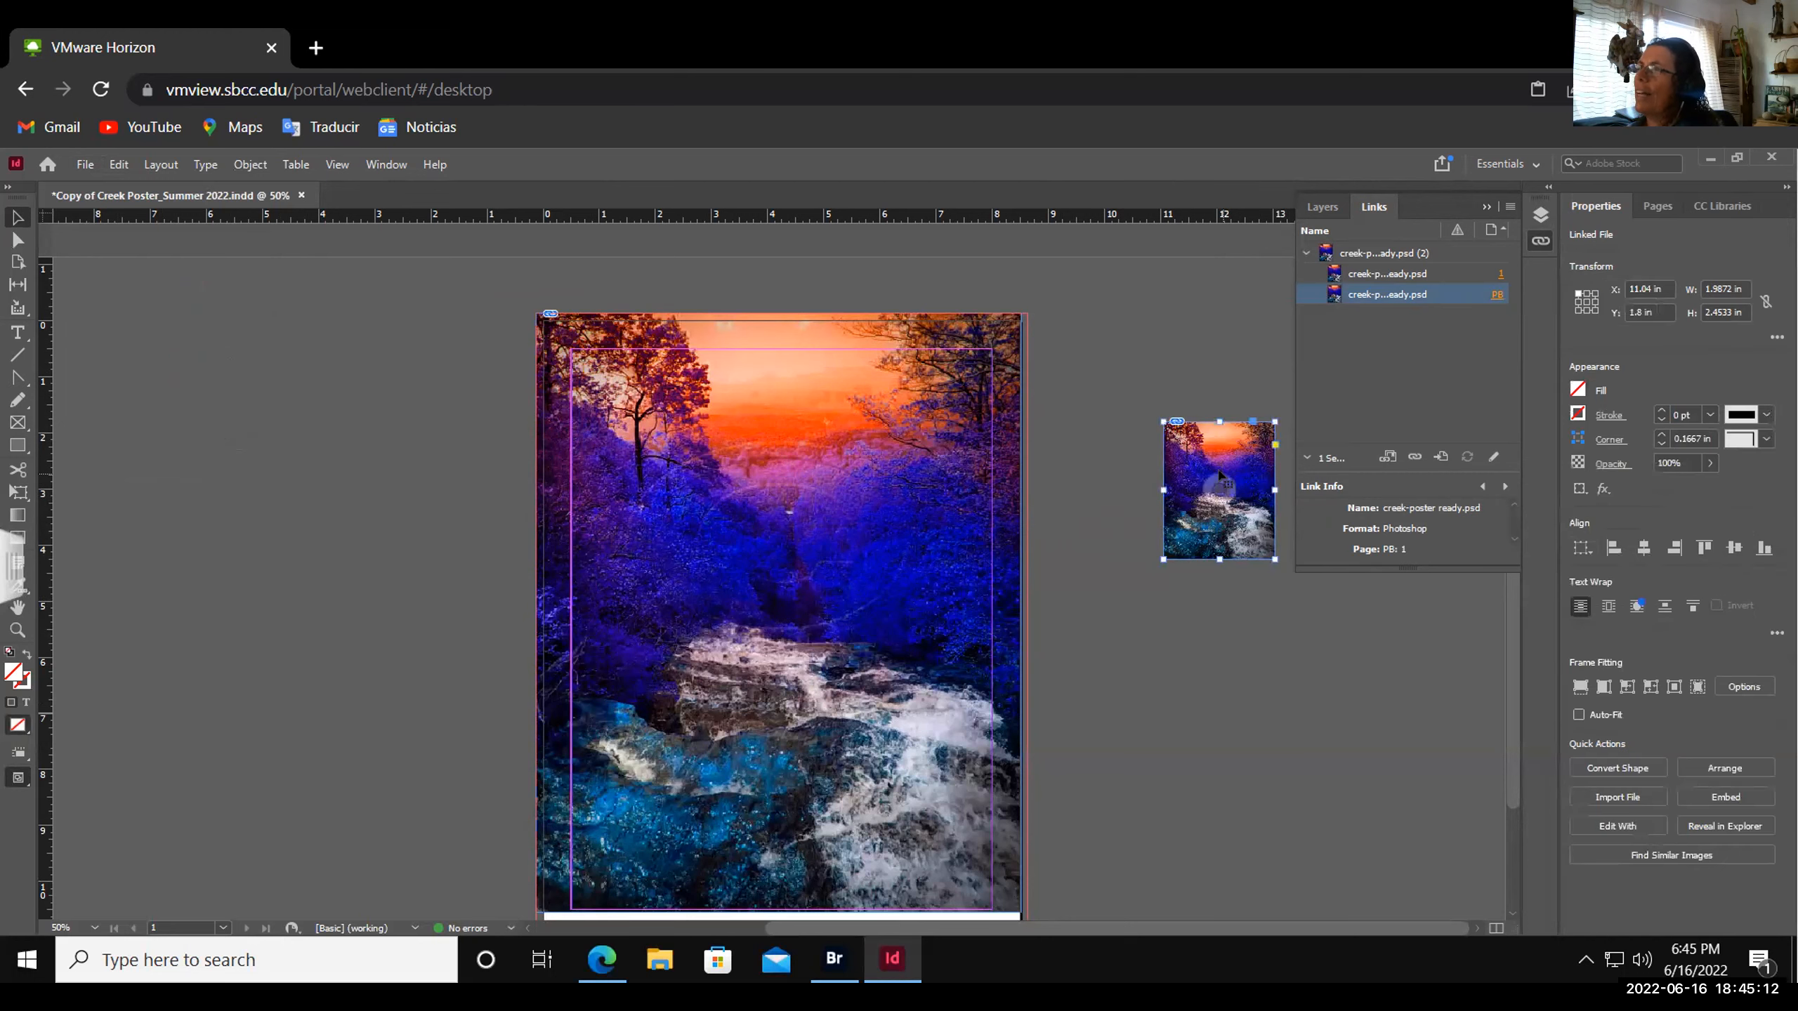
left_click_drag(1219, 488, 1173, 403)
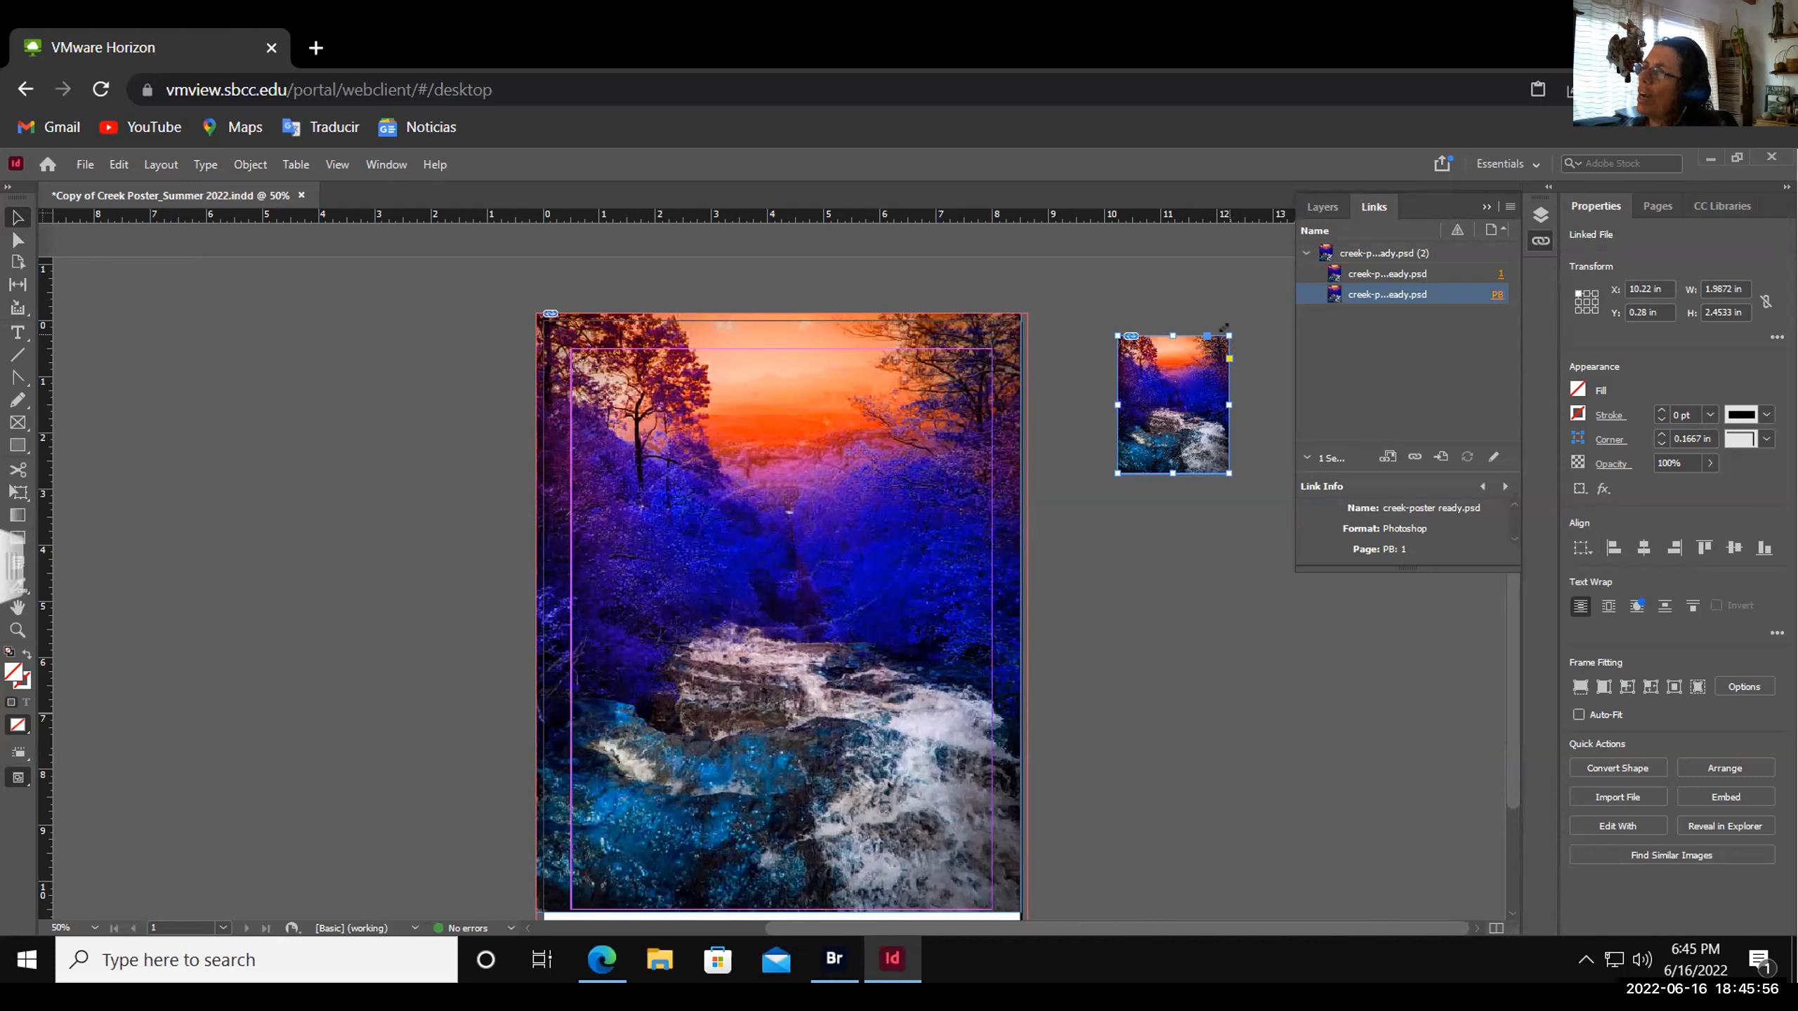
left_click_drag(1225, 328, 1285, 278)
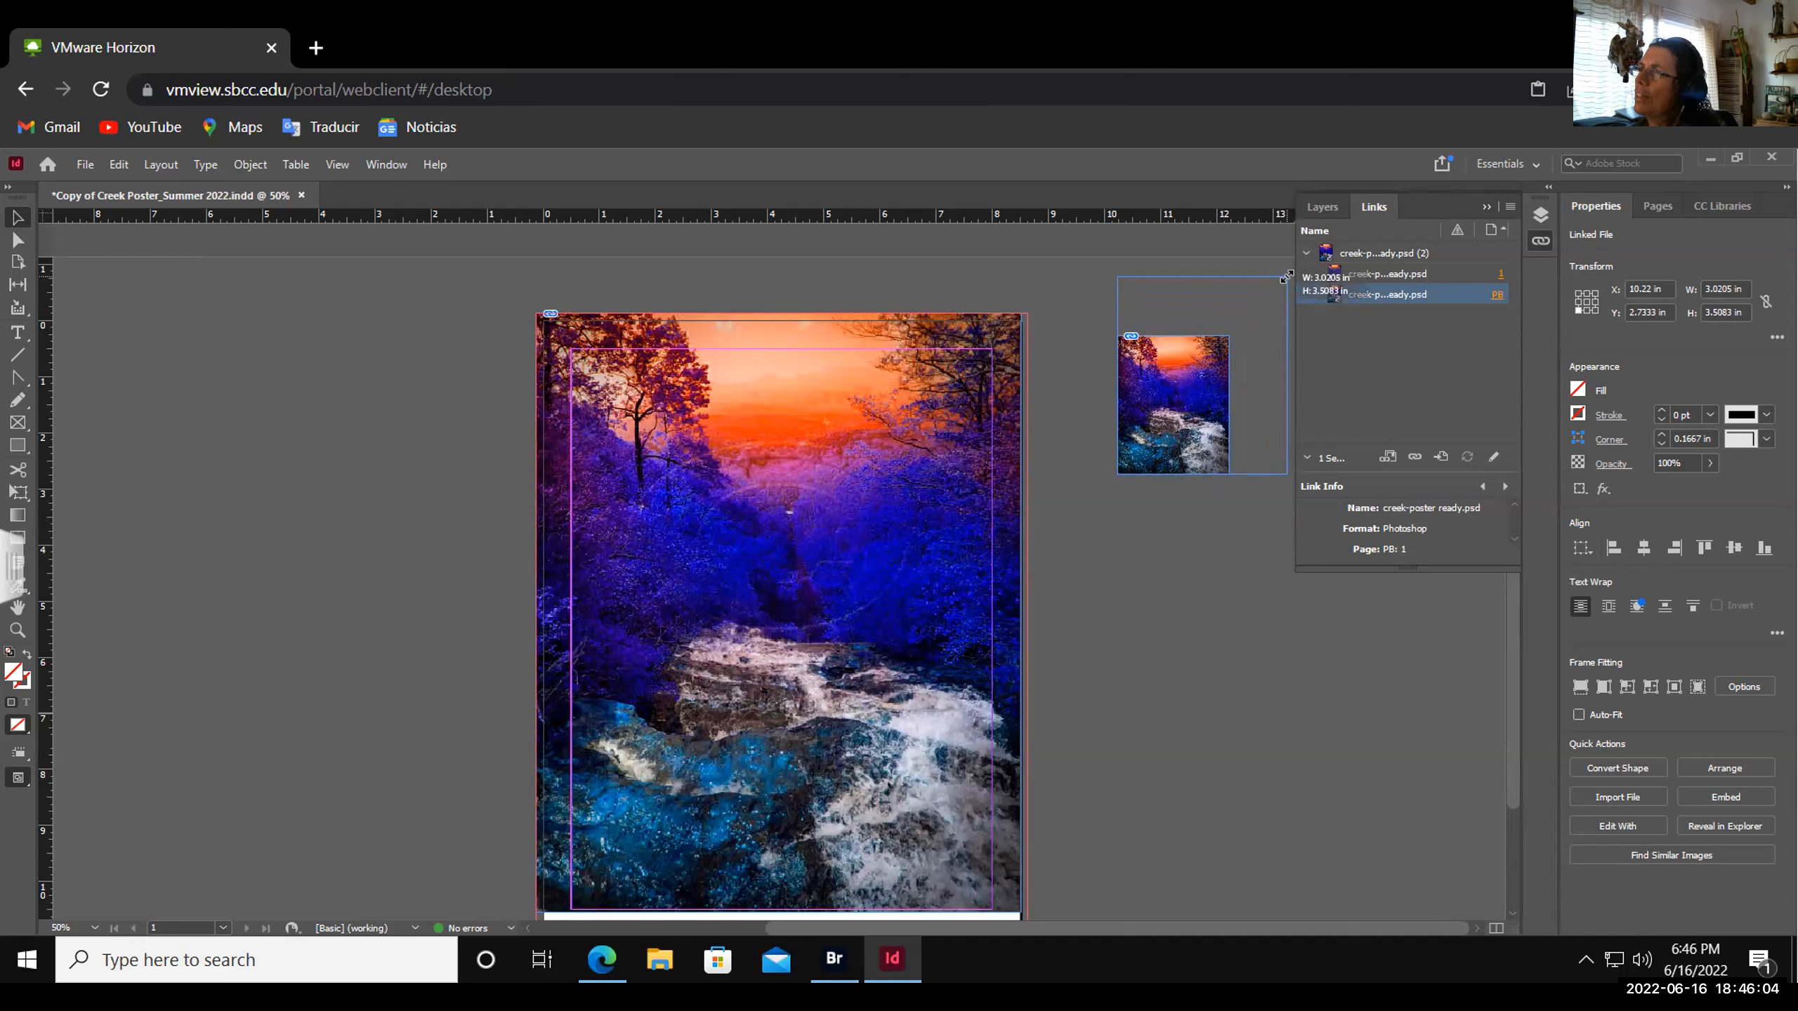
left_click_drag(1285, 278, 1287, 276)
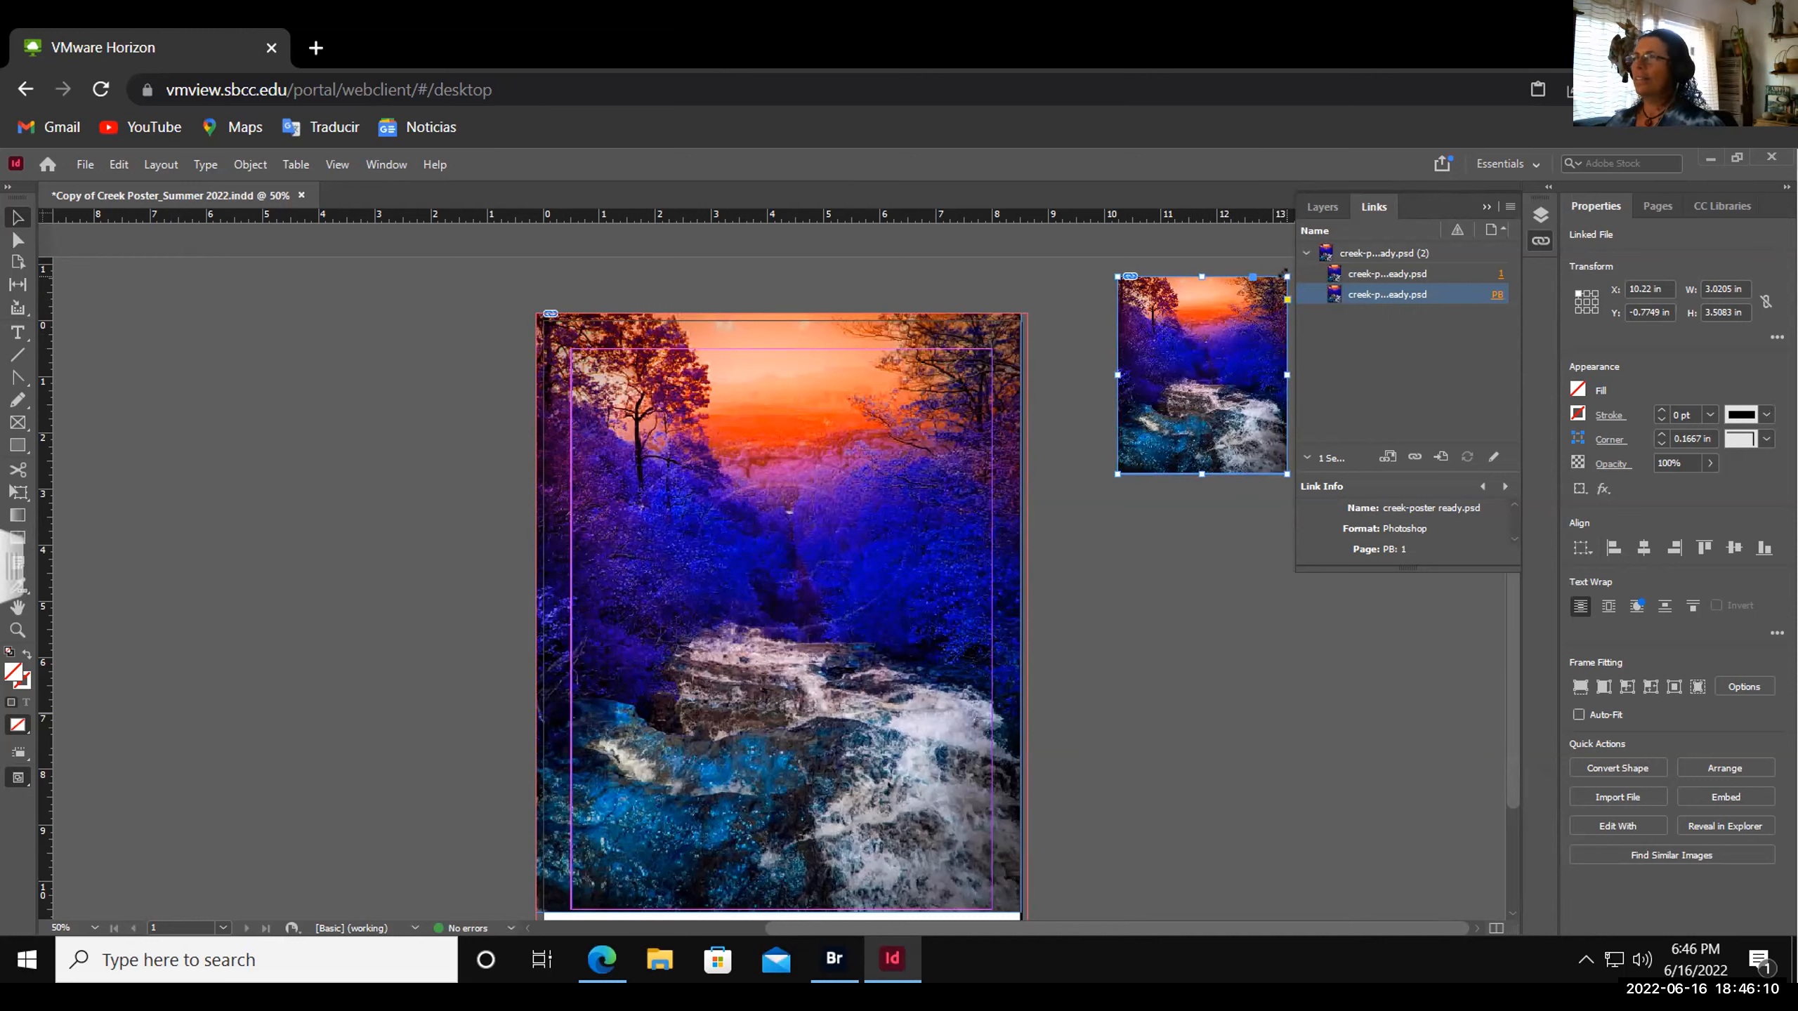
left_click_drag(1286, 275, 1229, 335)
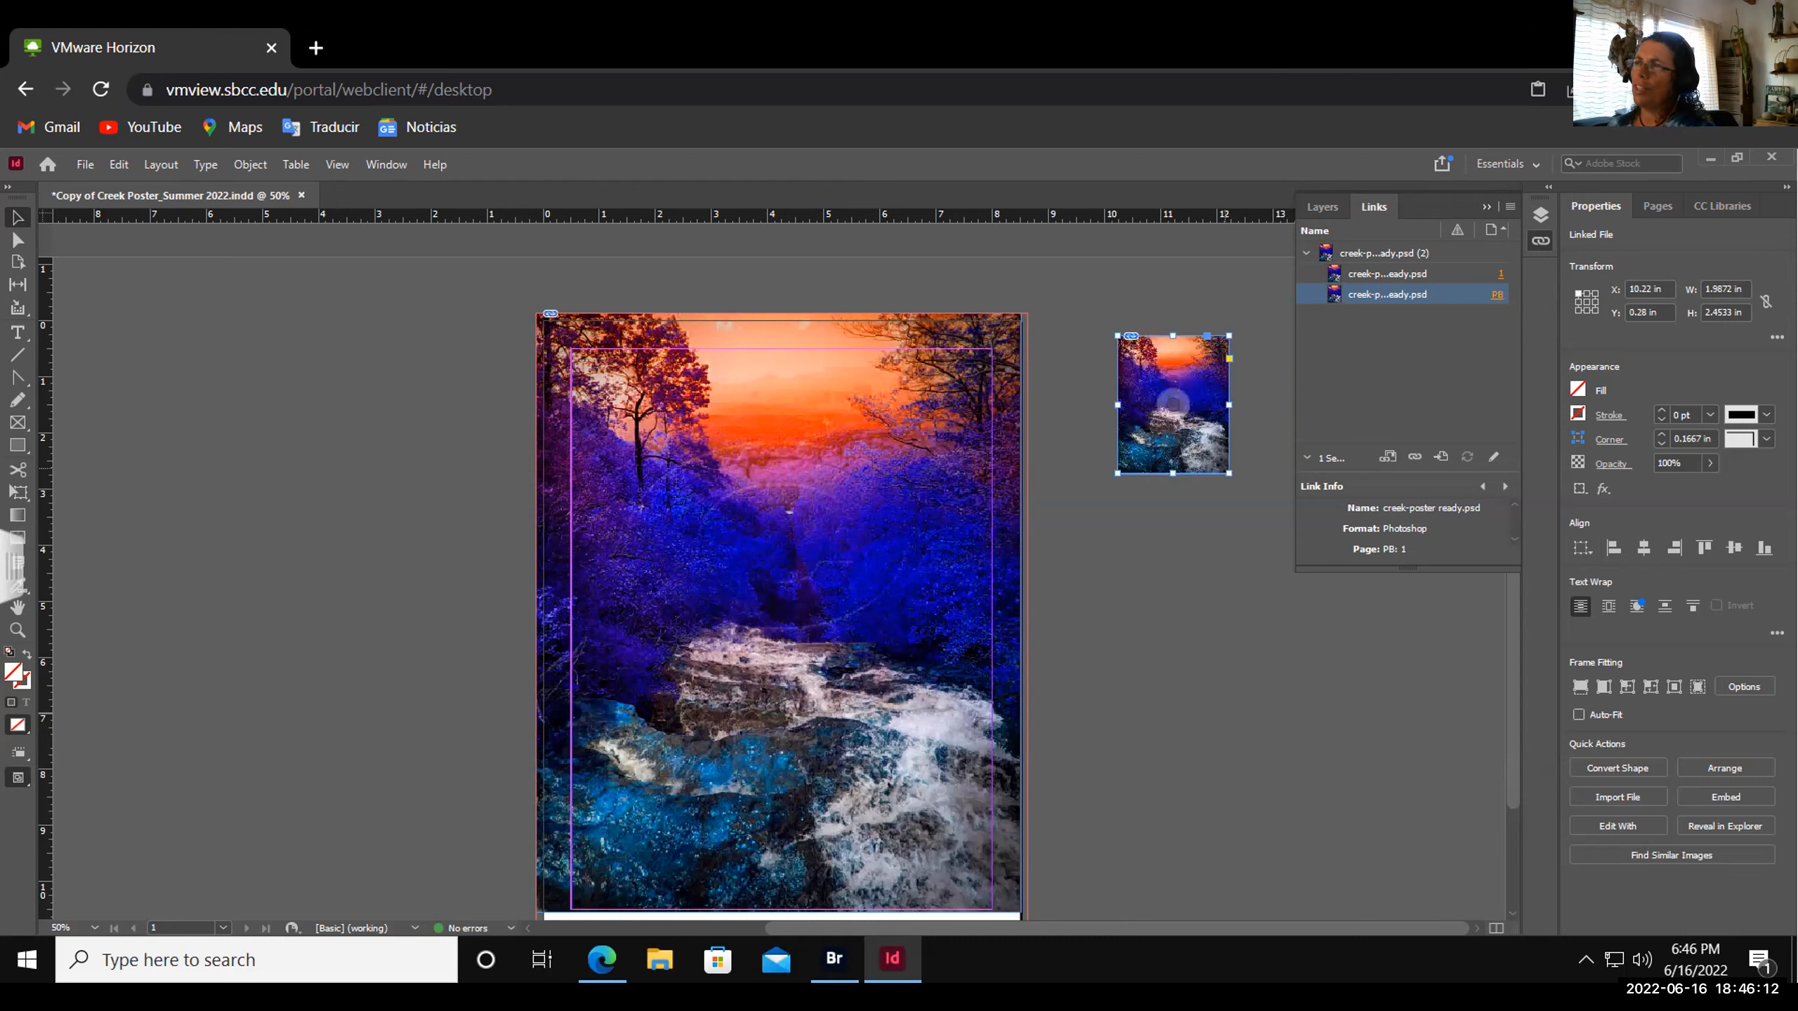
left_click_drag(1229, 474, 1275, 537)
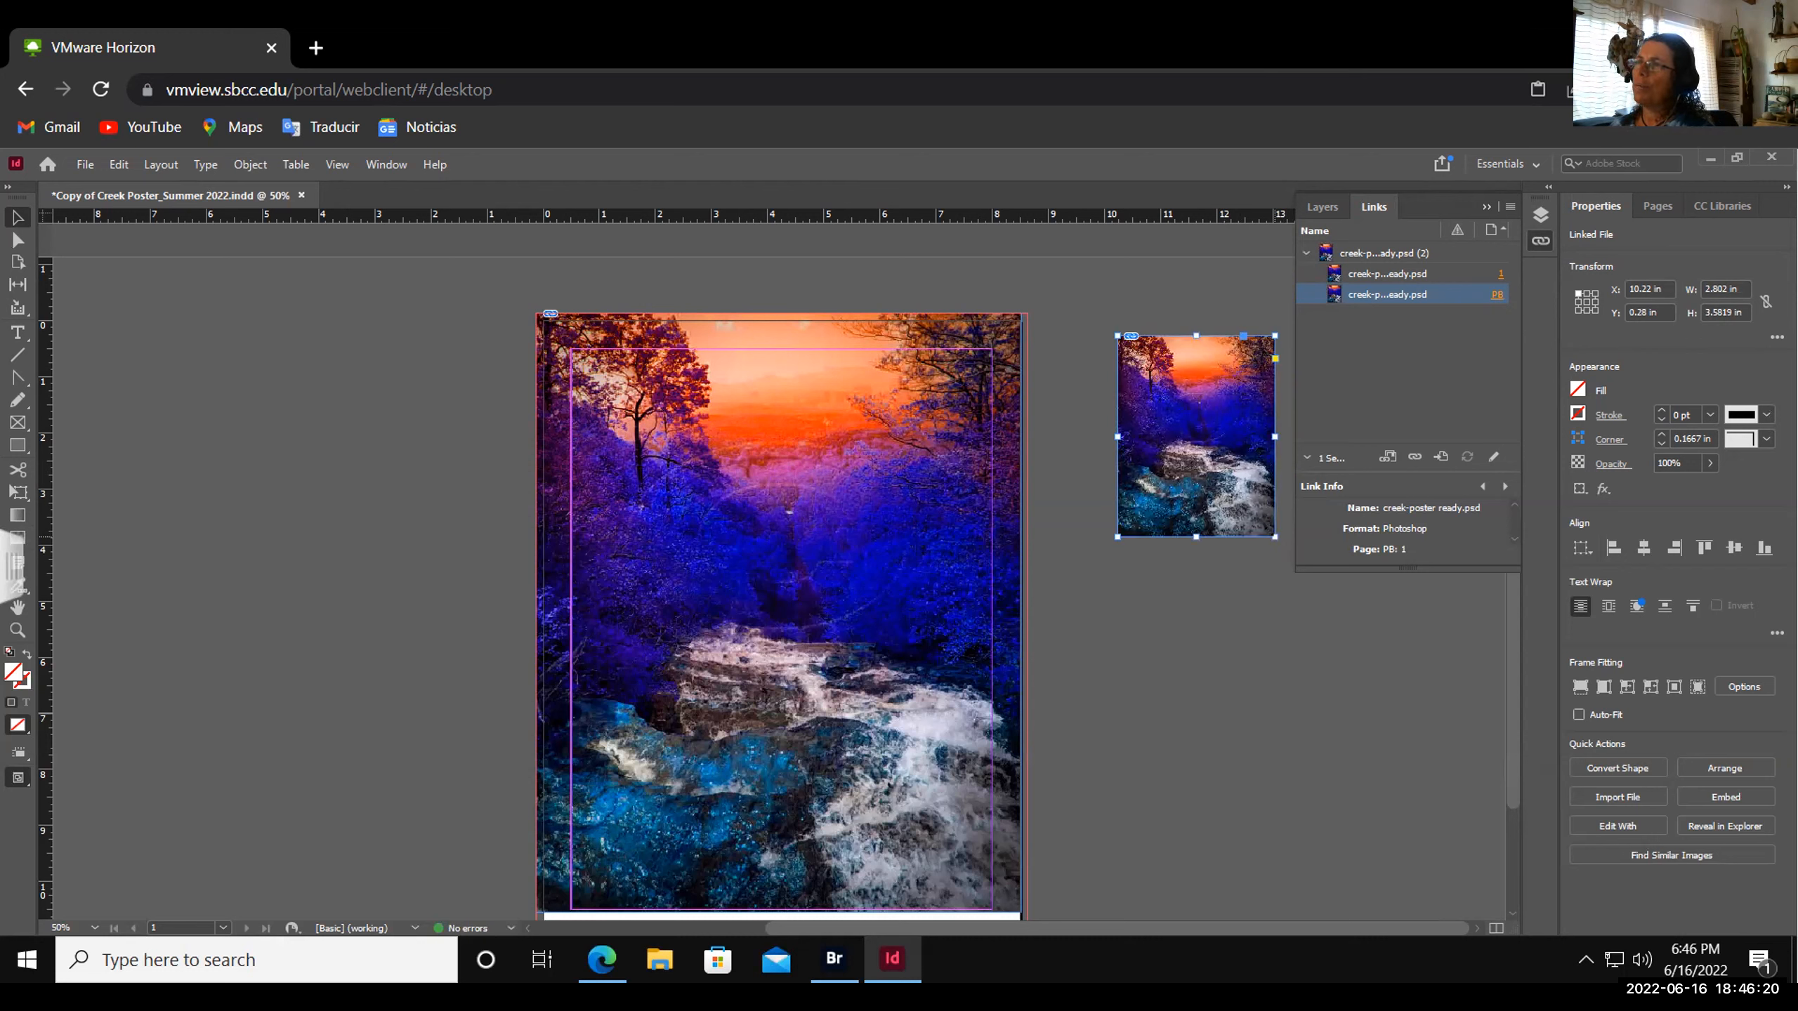
key("ctrl+z")
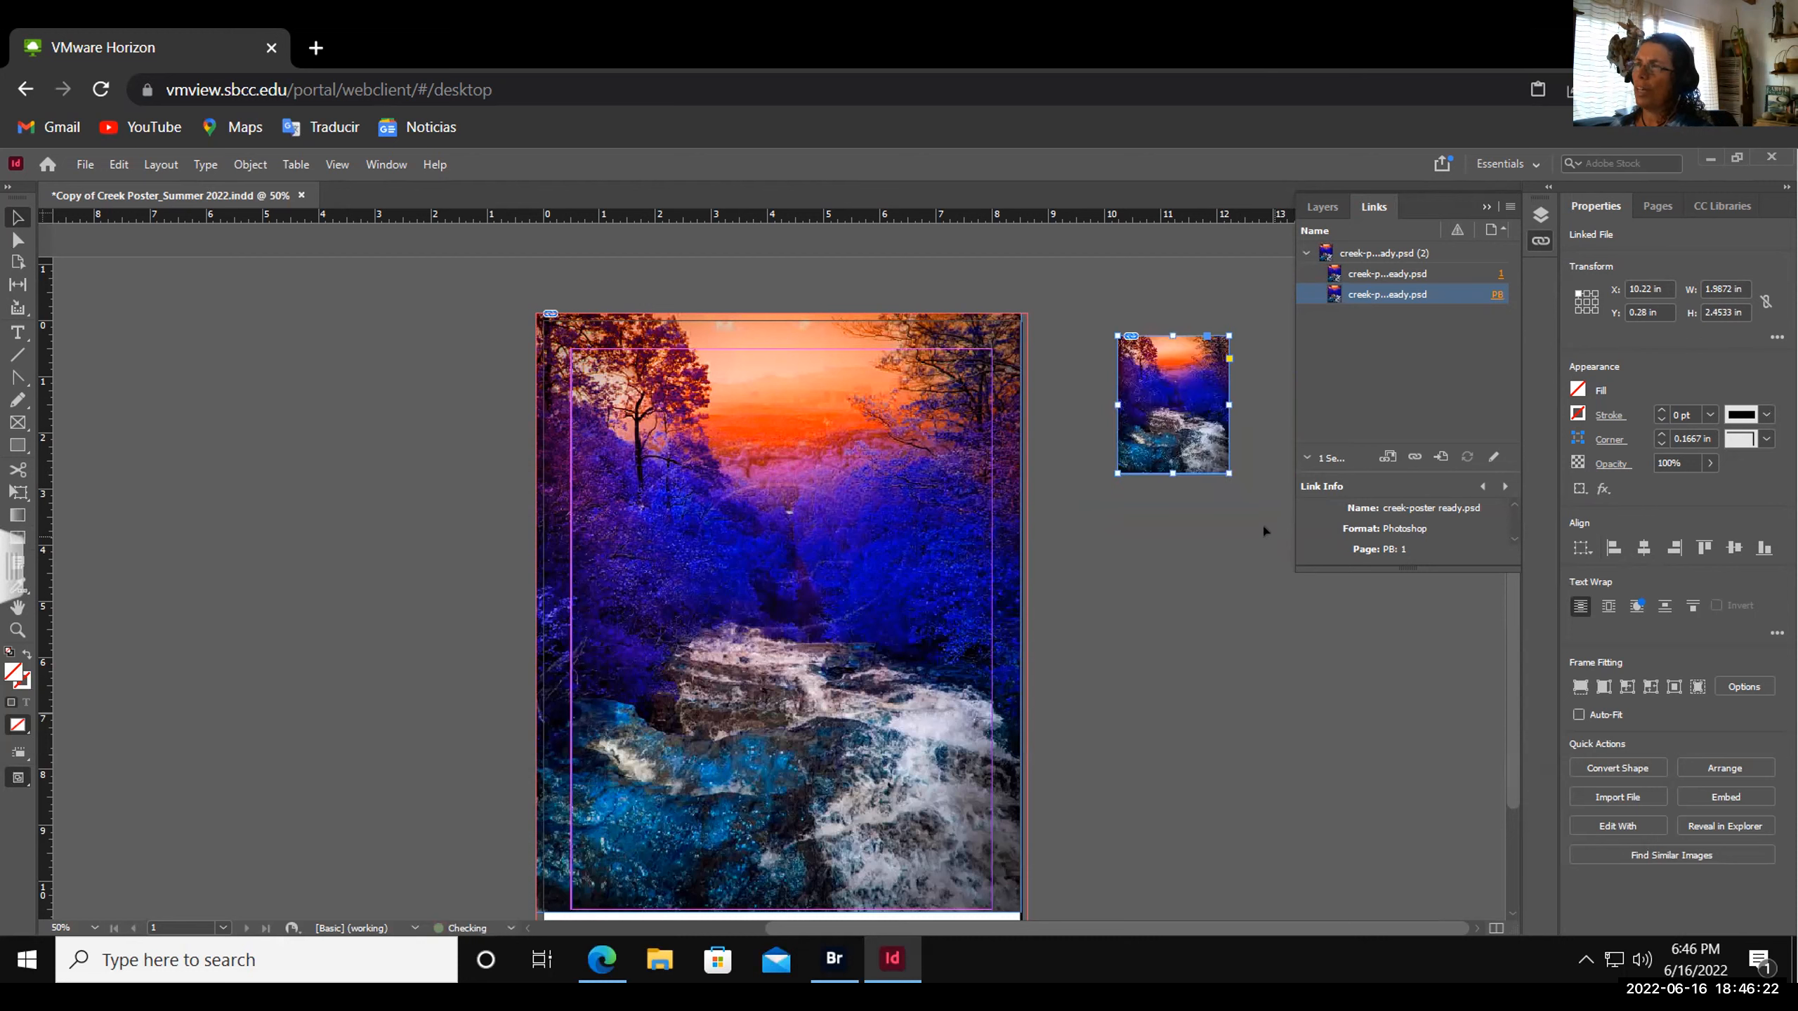
left_click_drag(1230, 473, 1267, 540)
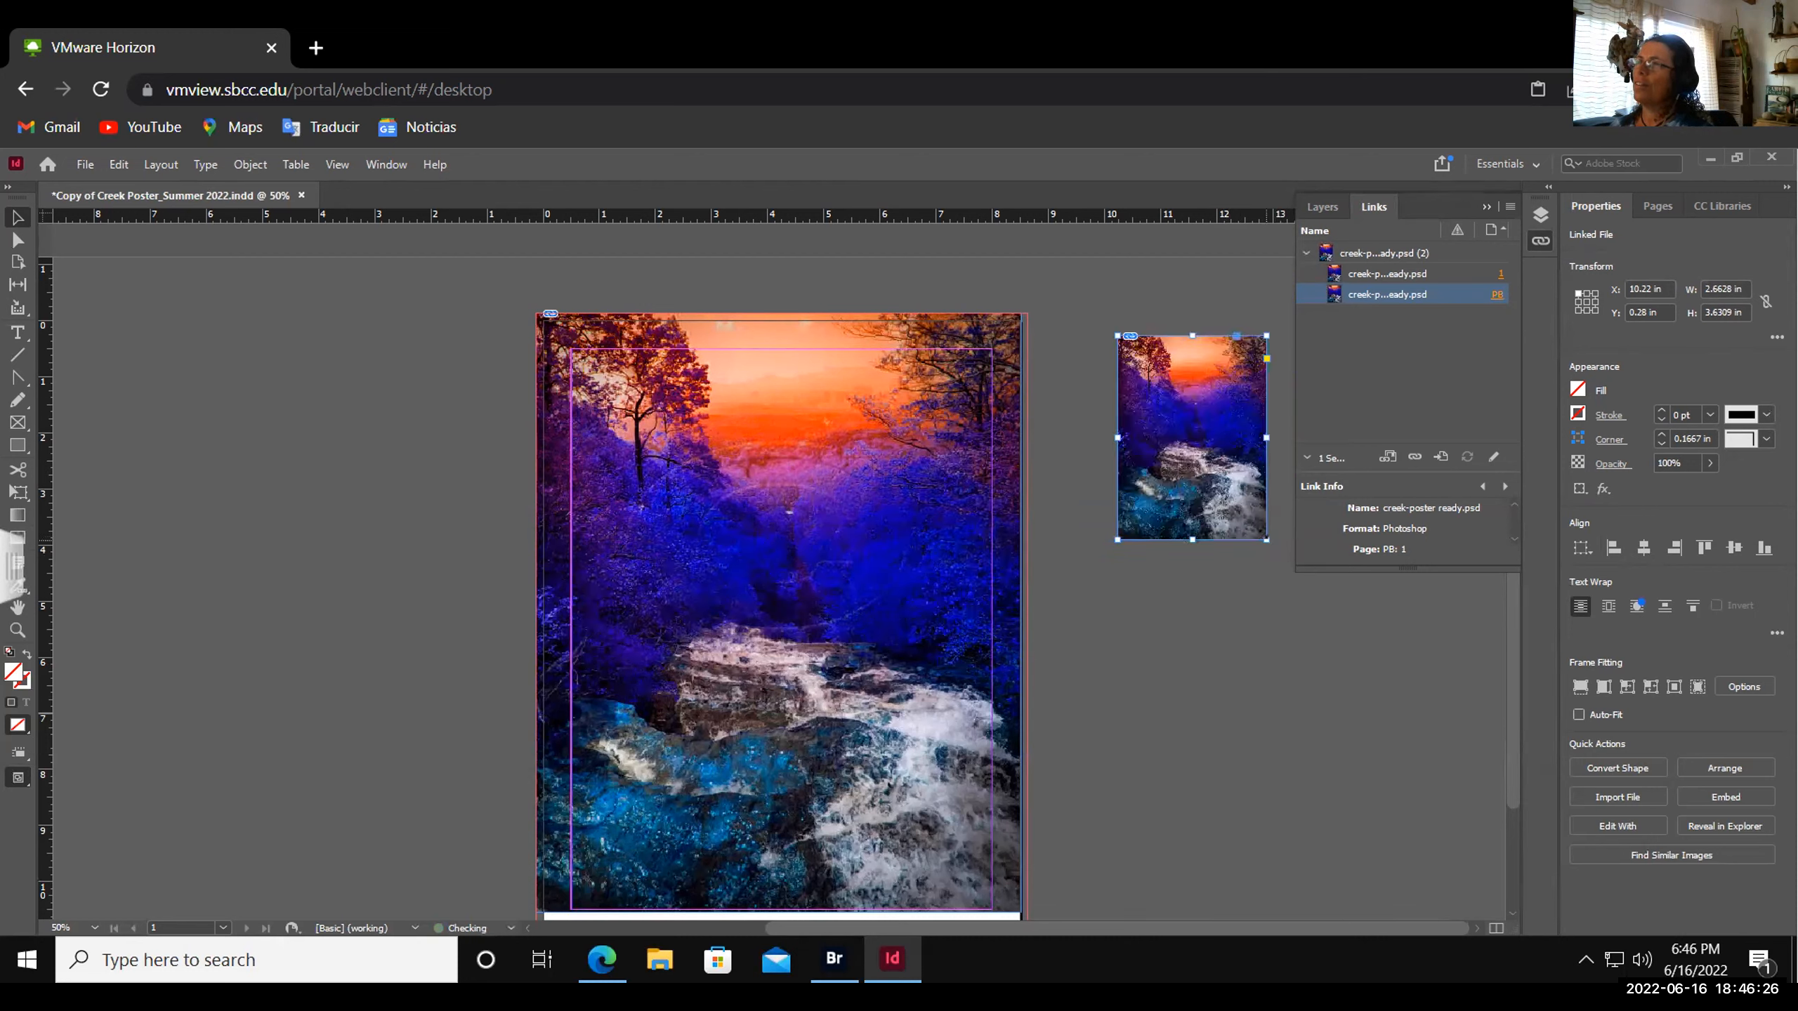
left_click(1252, 617)
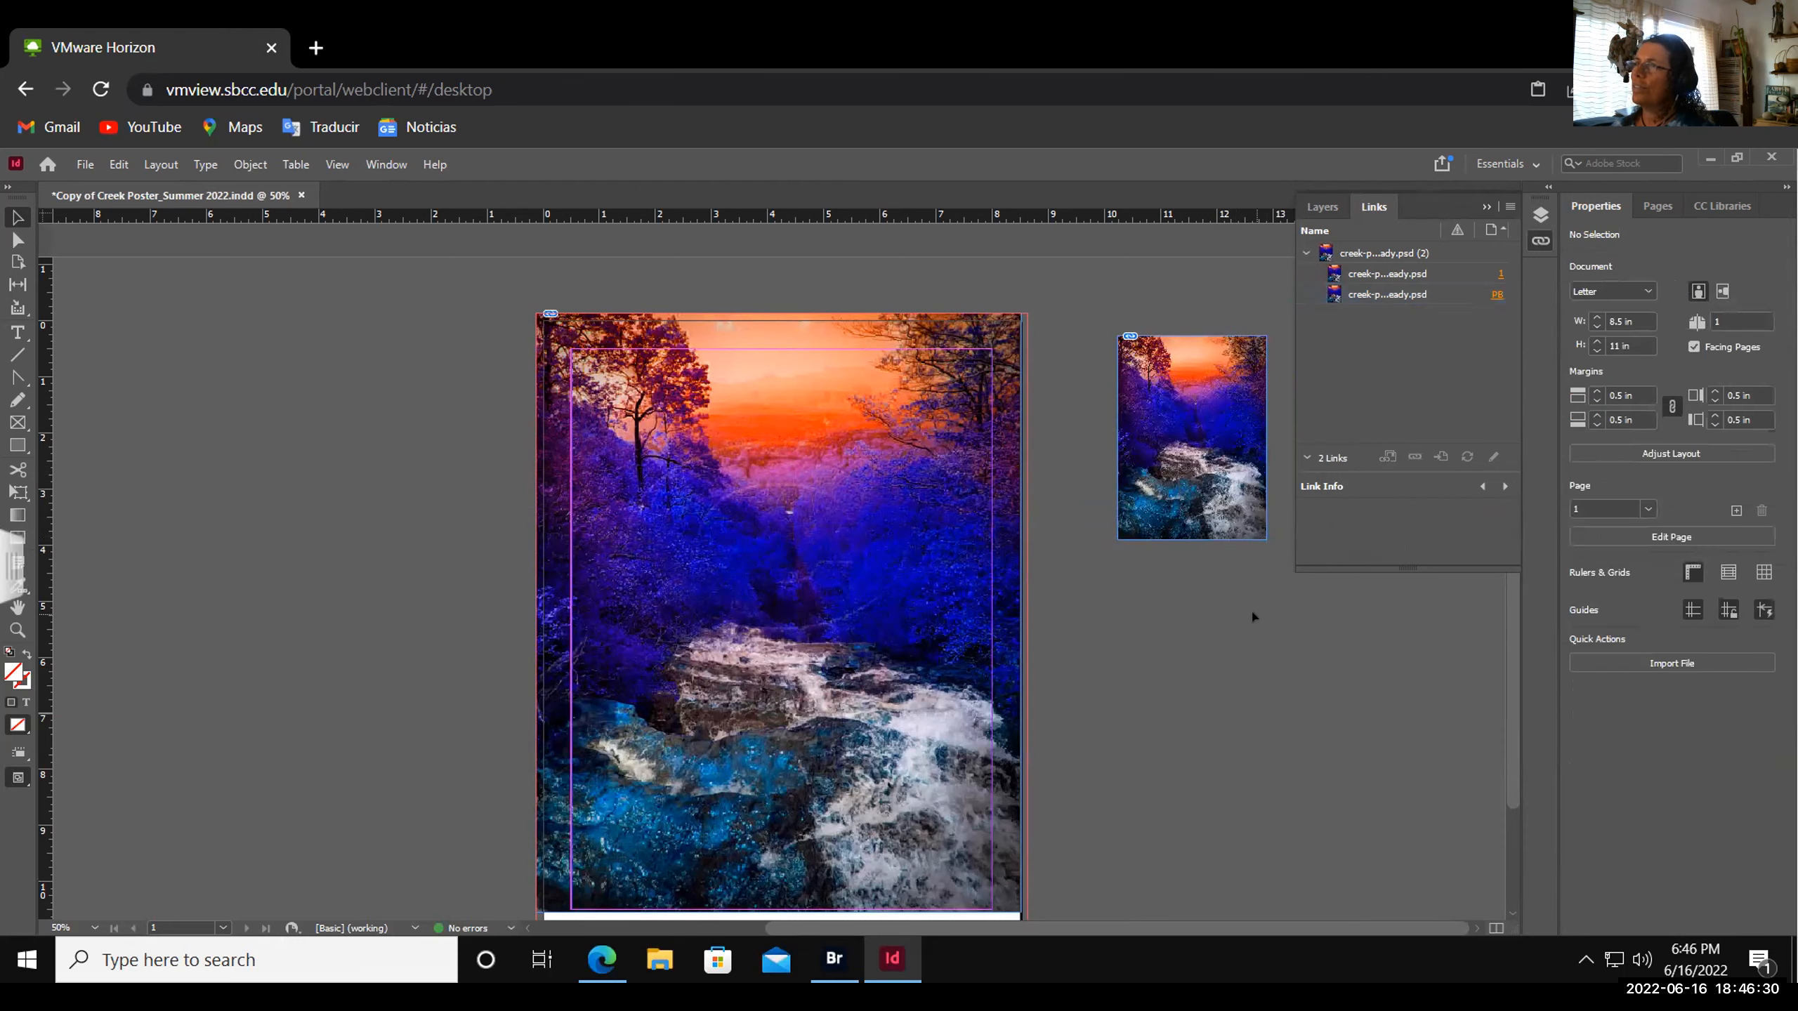
key("ctrl+z")
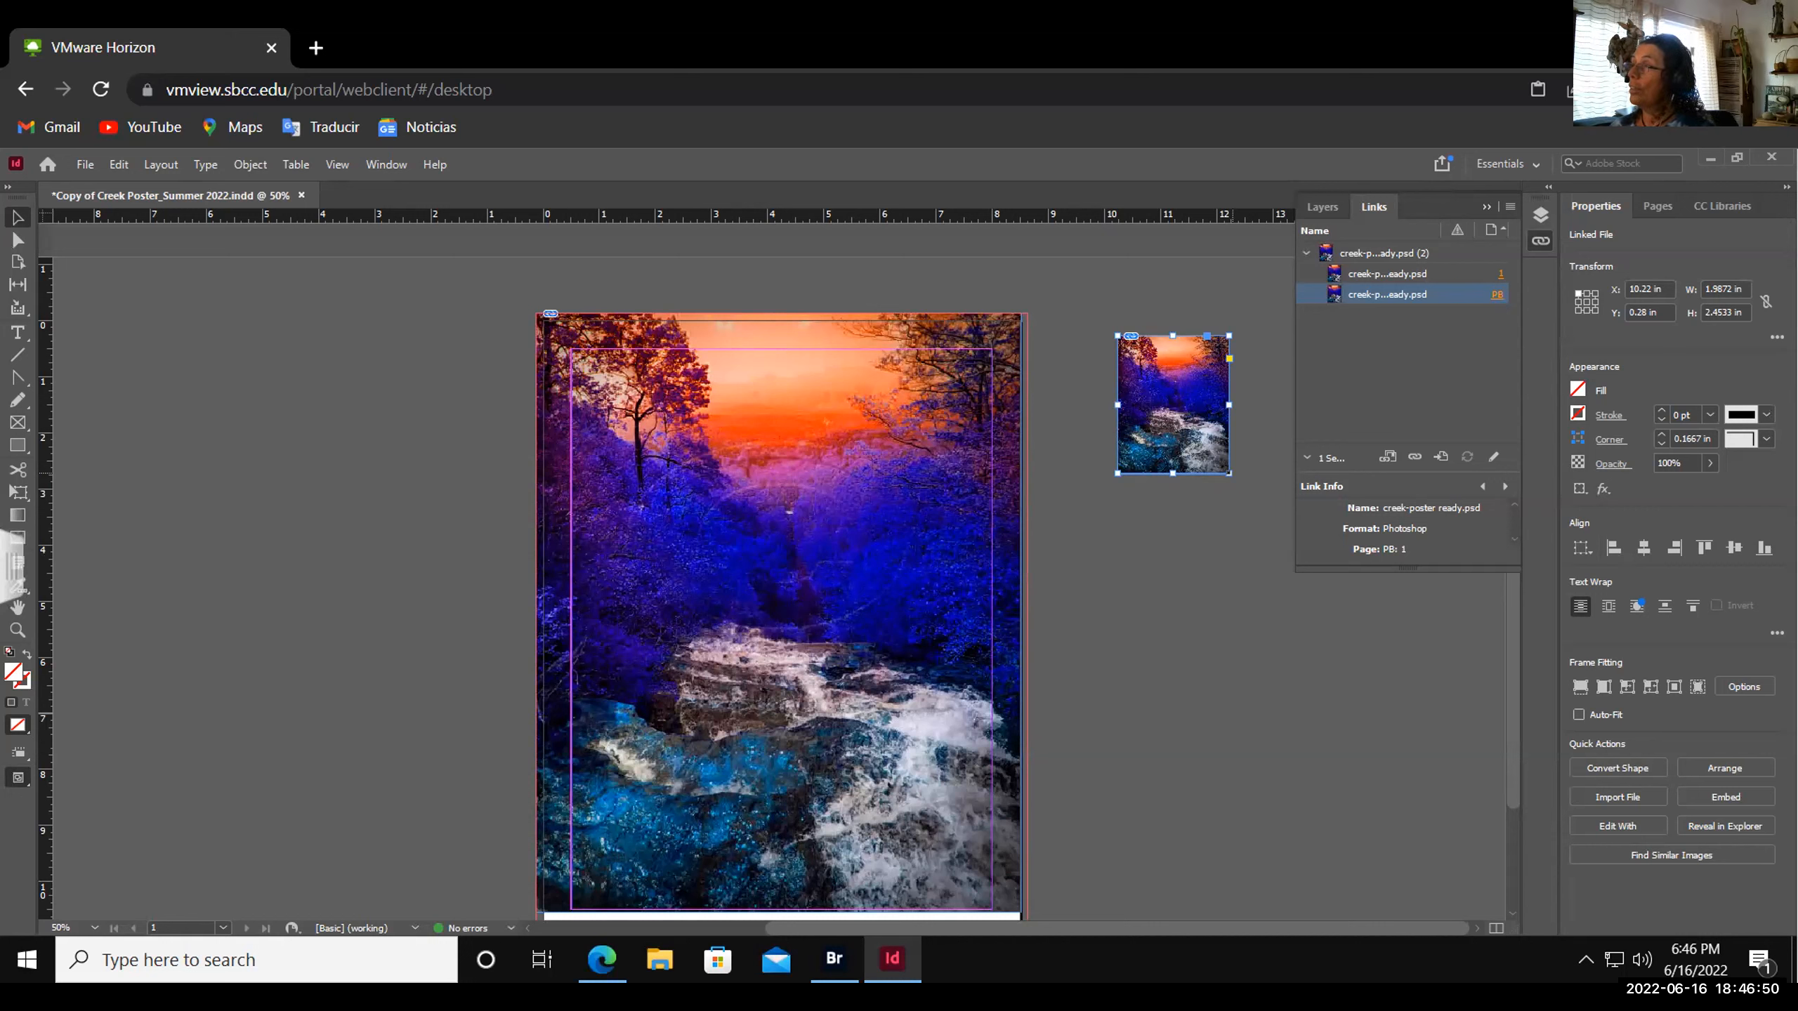
left_click(1219, 516)
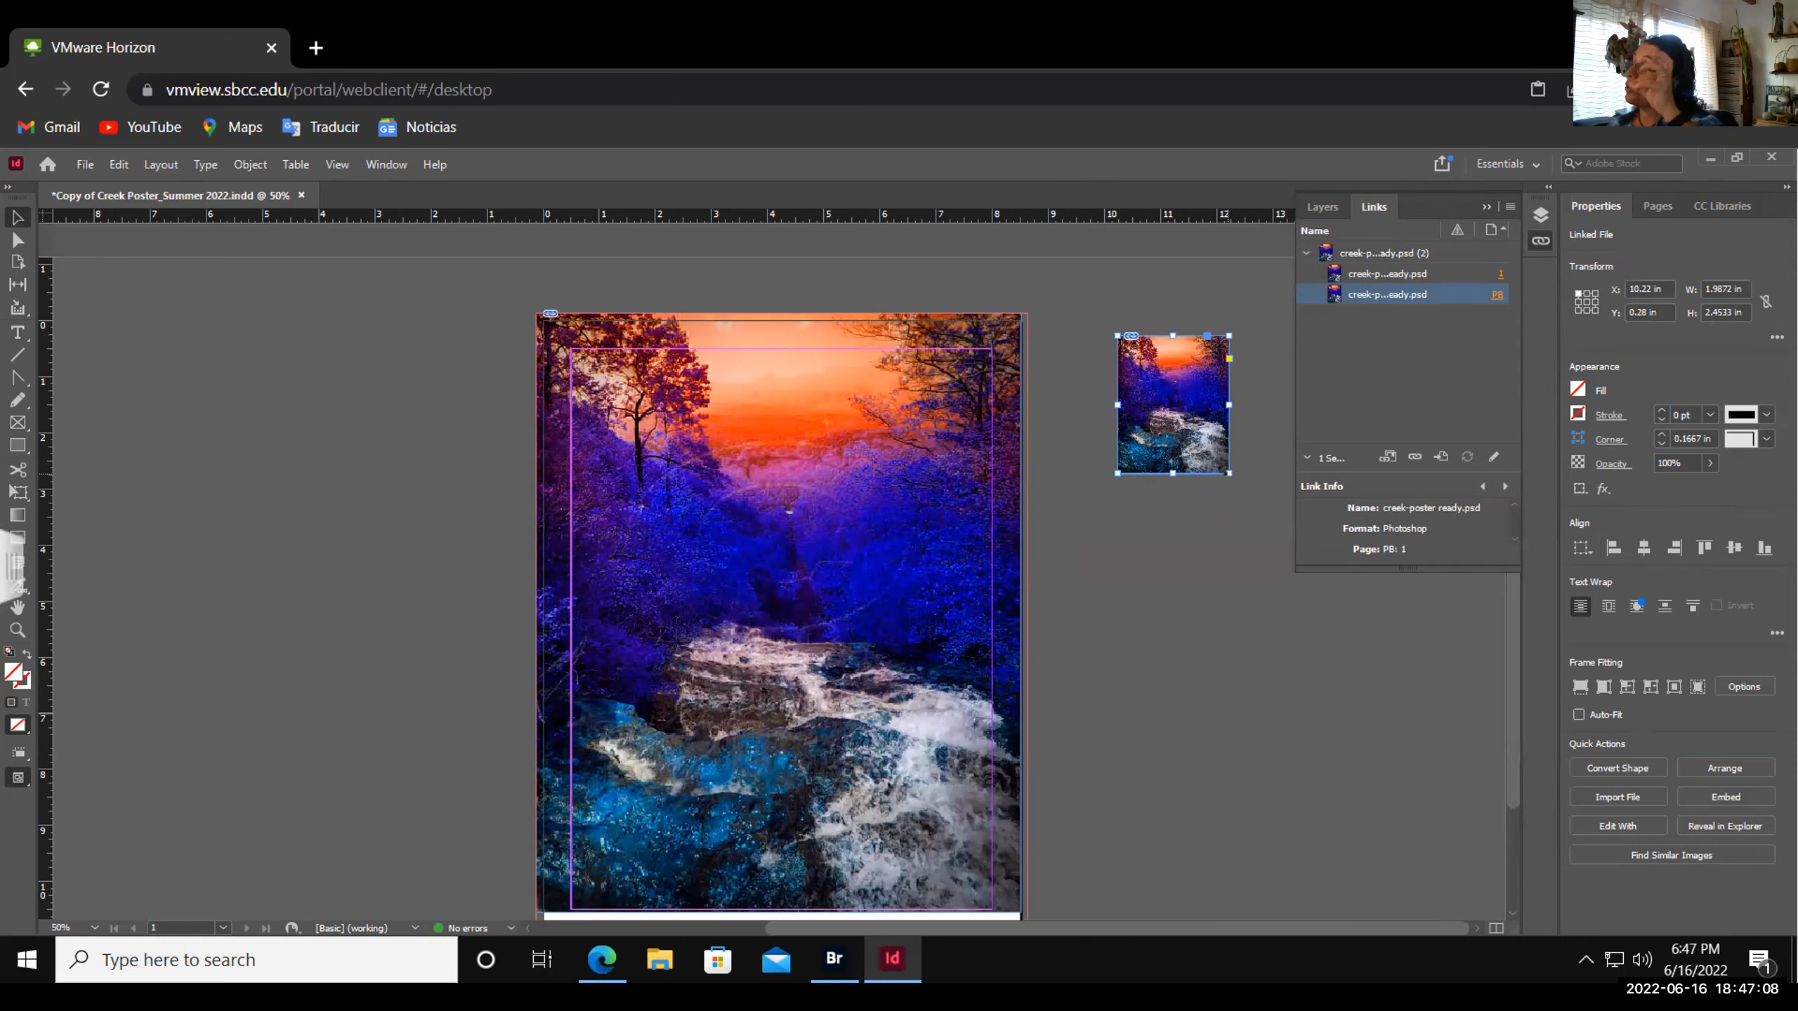
- Scale the pasteboard copy up proportionally, undoing the distorted follow-up resize
left_click_drag(1229, 473, 1297, 567)
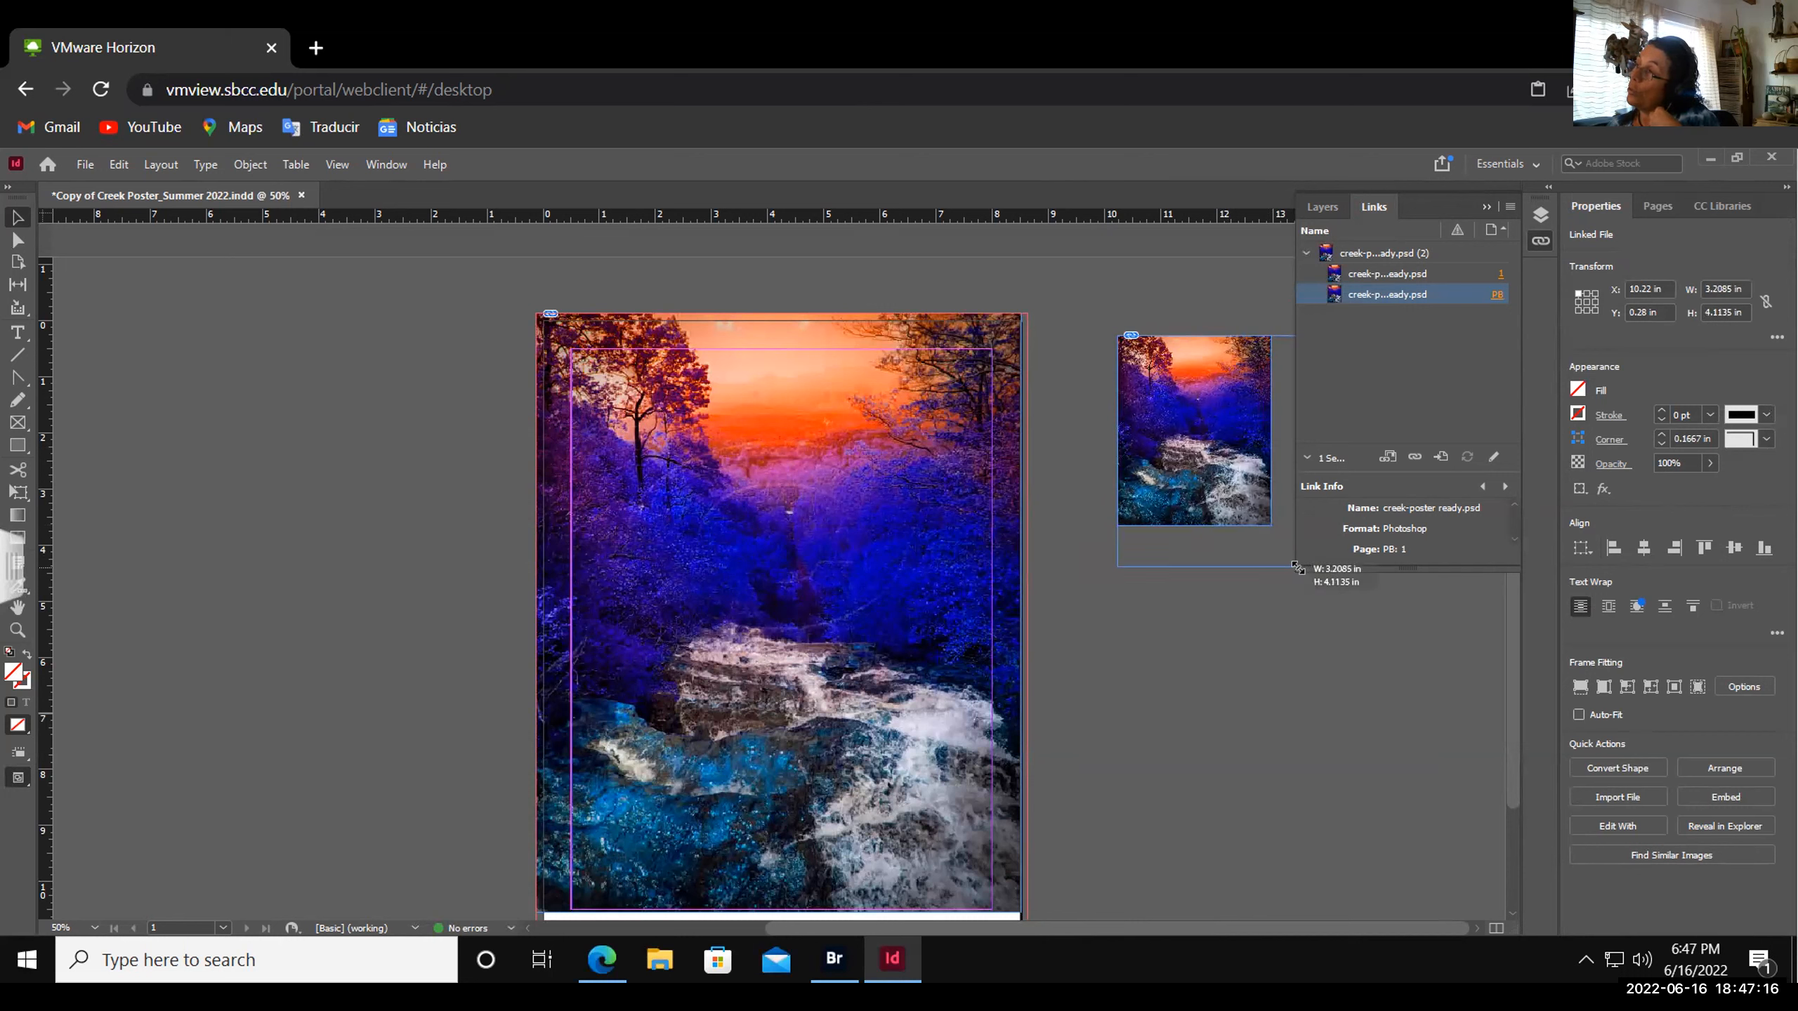
left_click_drag(1297, 567, 1212, 638)
key("ctrl+z")
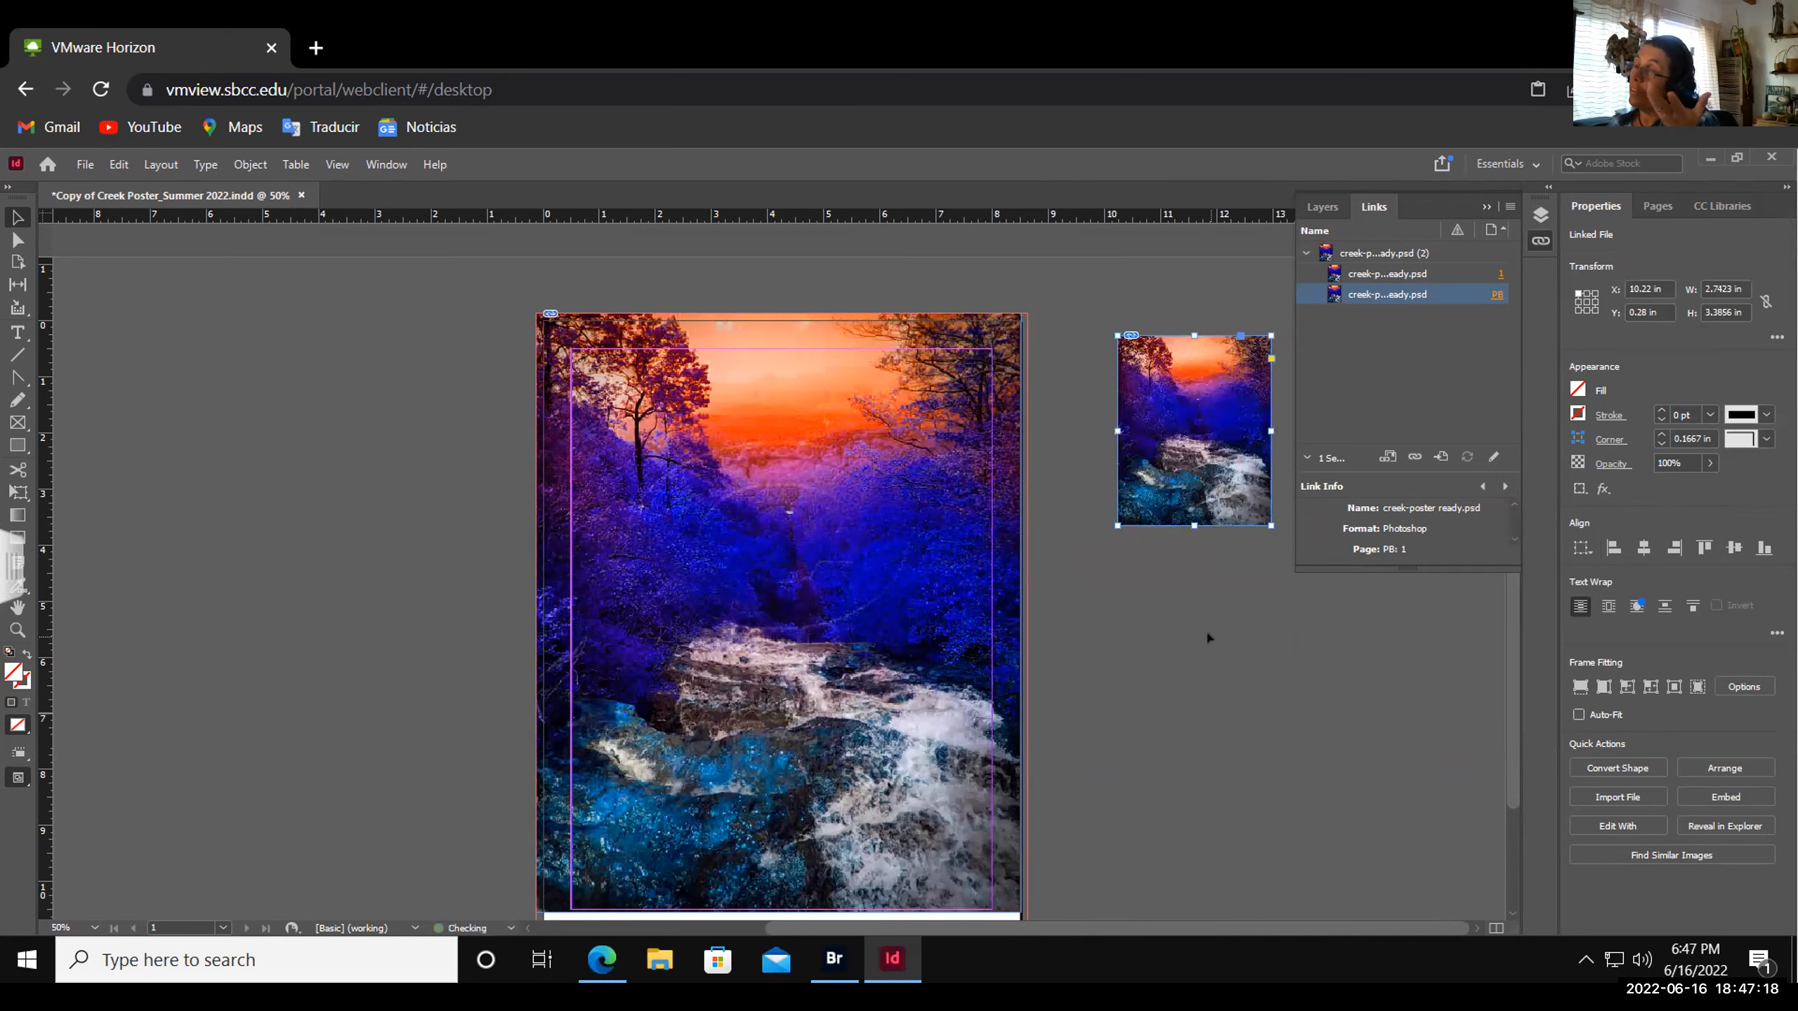
left_click(1215, 530)
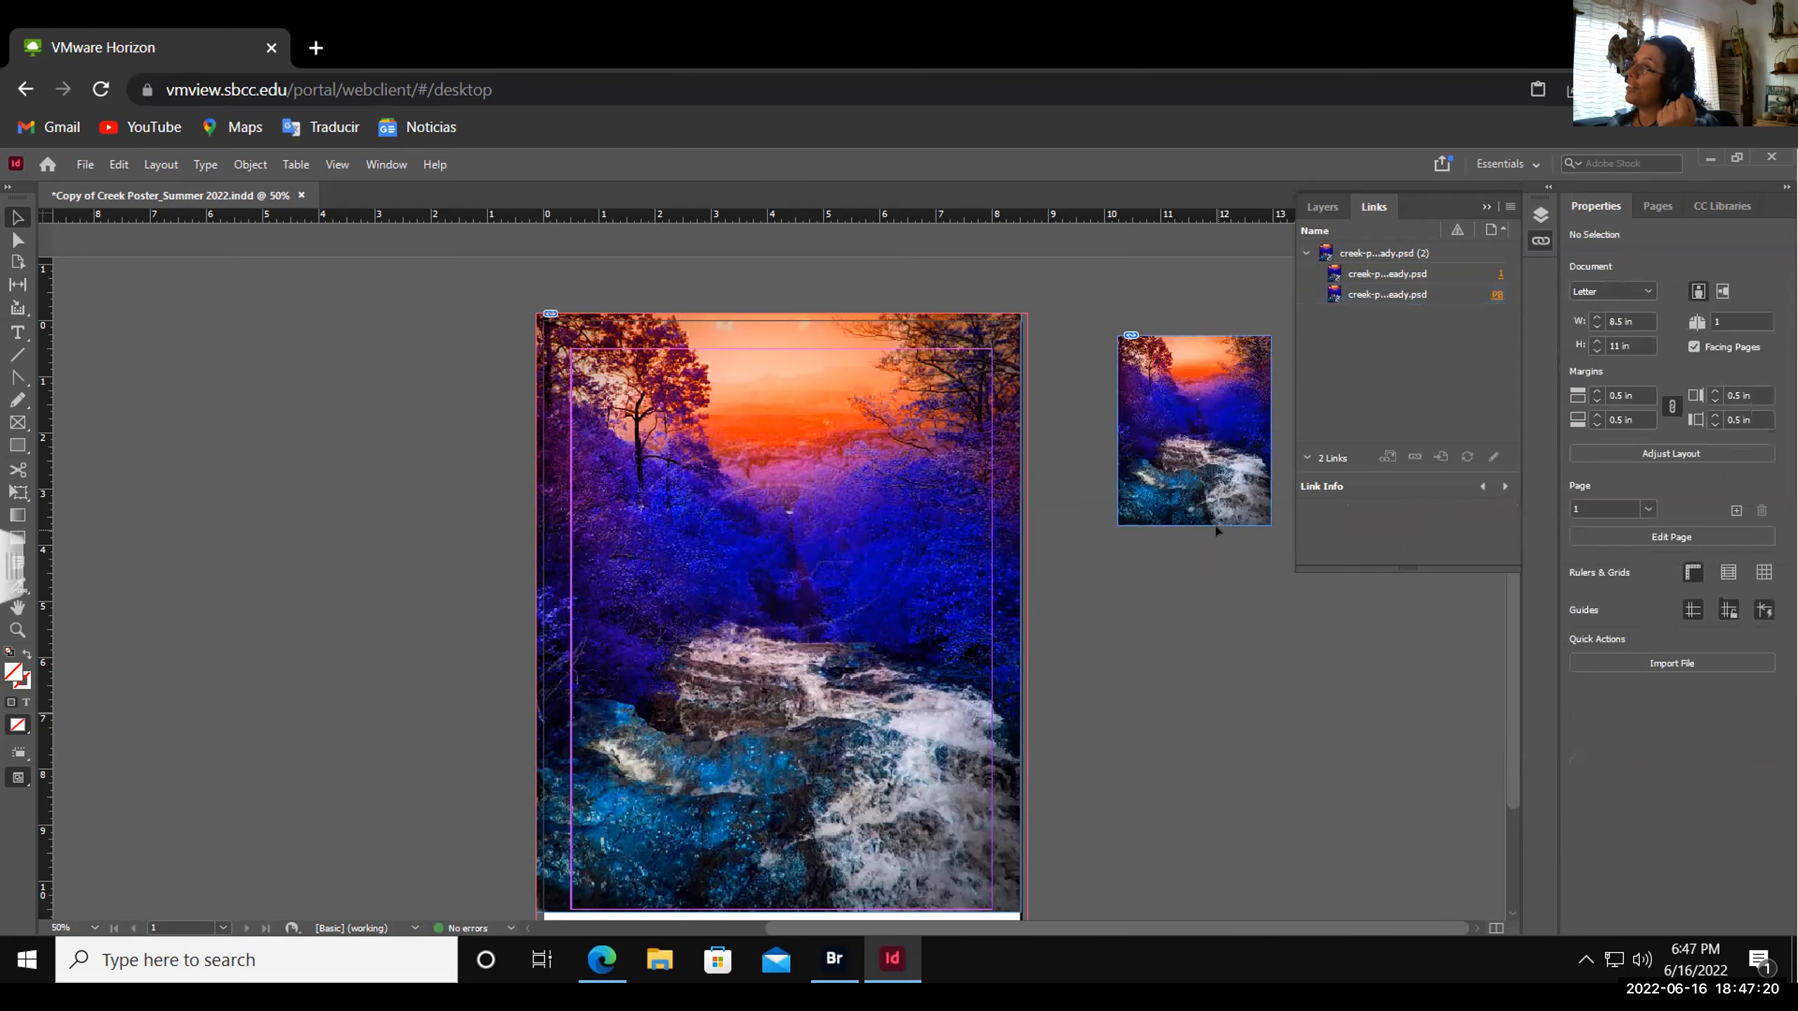
- Reselect the photo frame, enlarge it further proportionally, then undo both enlargements
left_click(1225, 453)
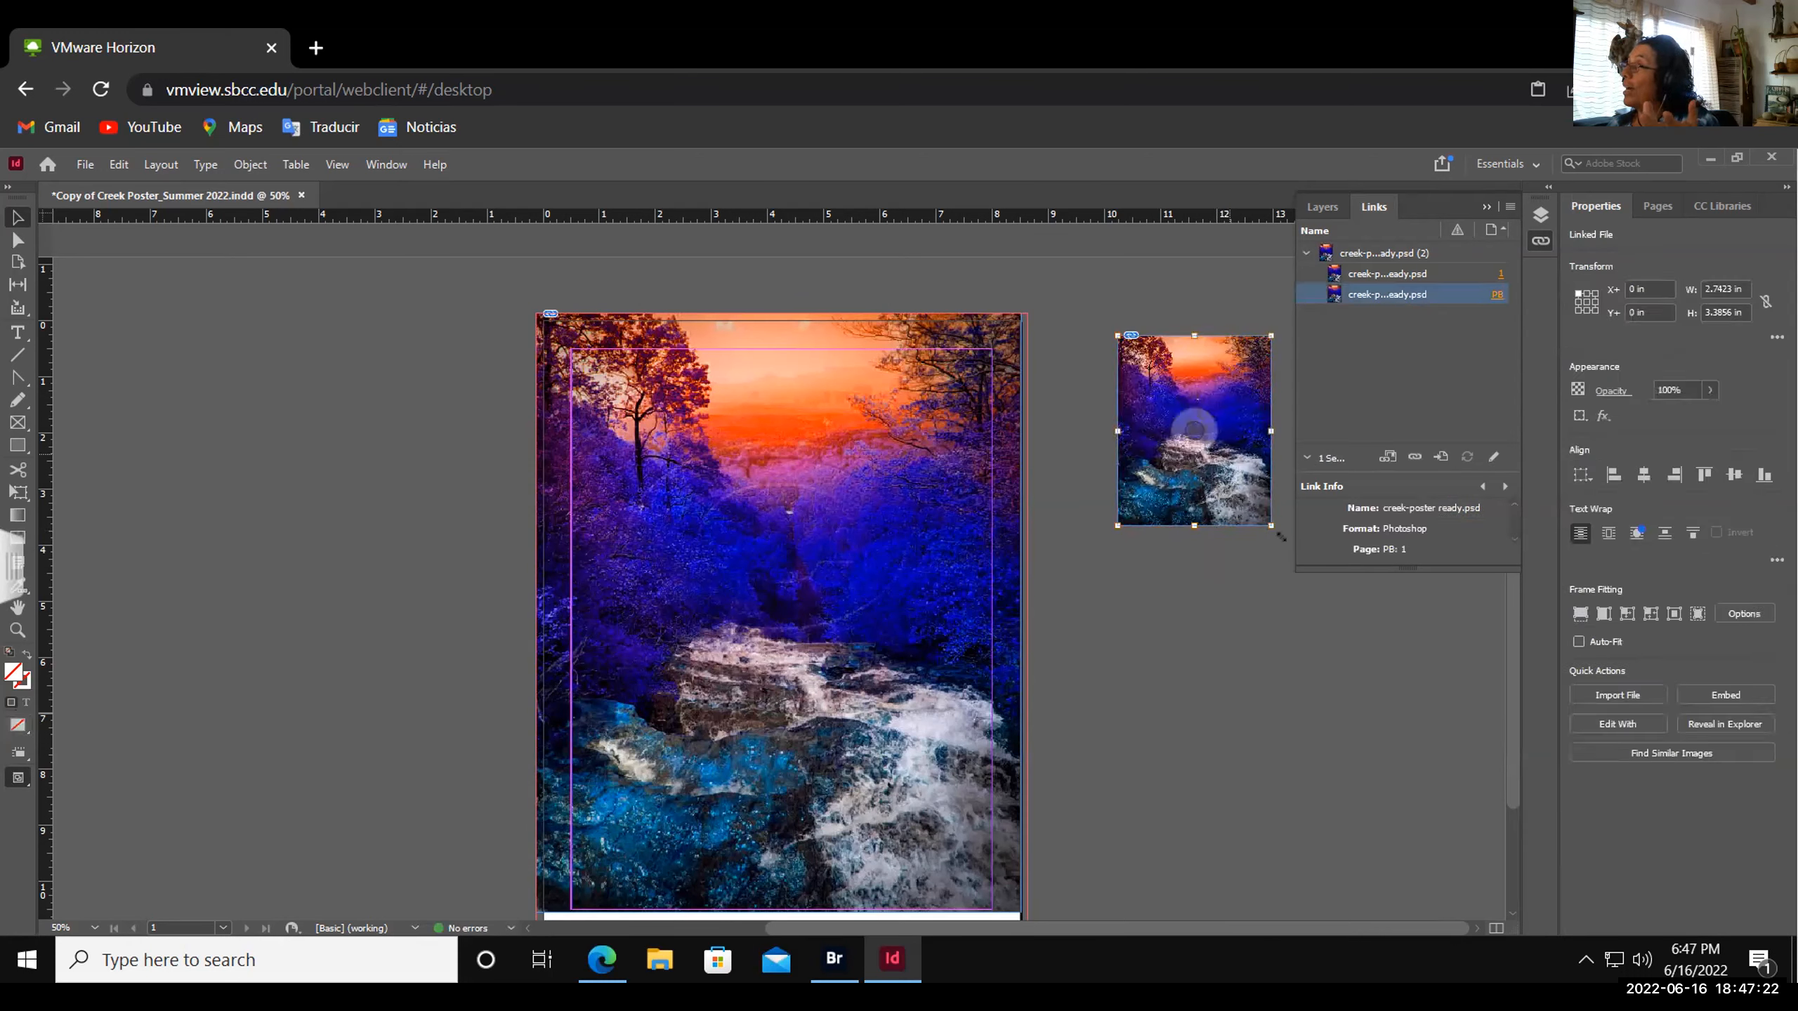
left_click(1225, 456)
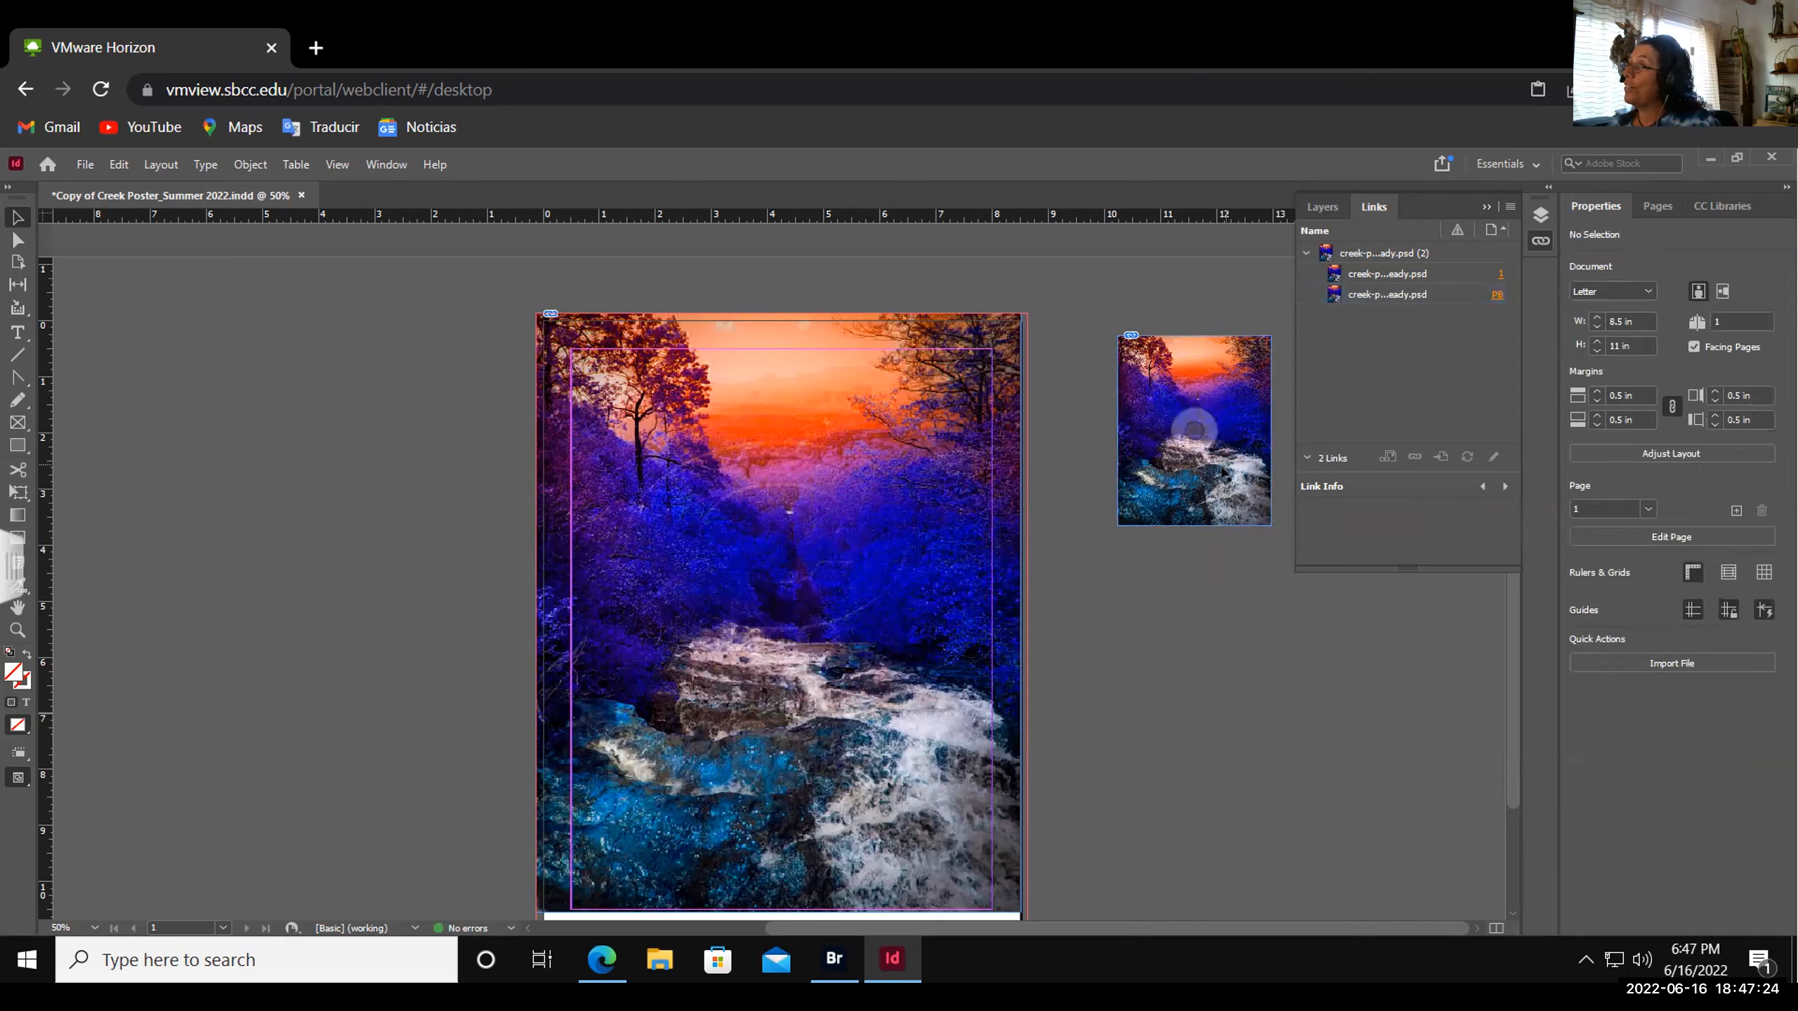
left_click(1225, 474)
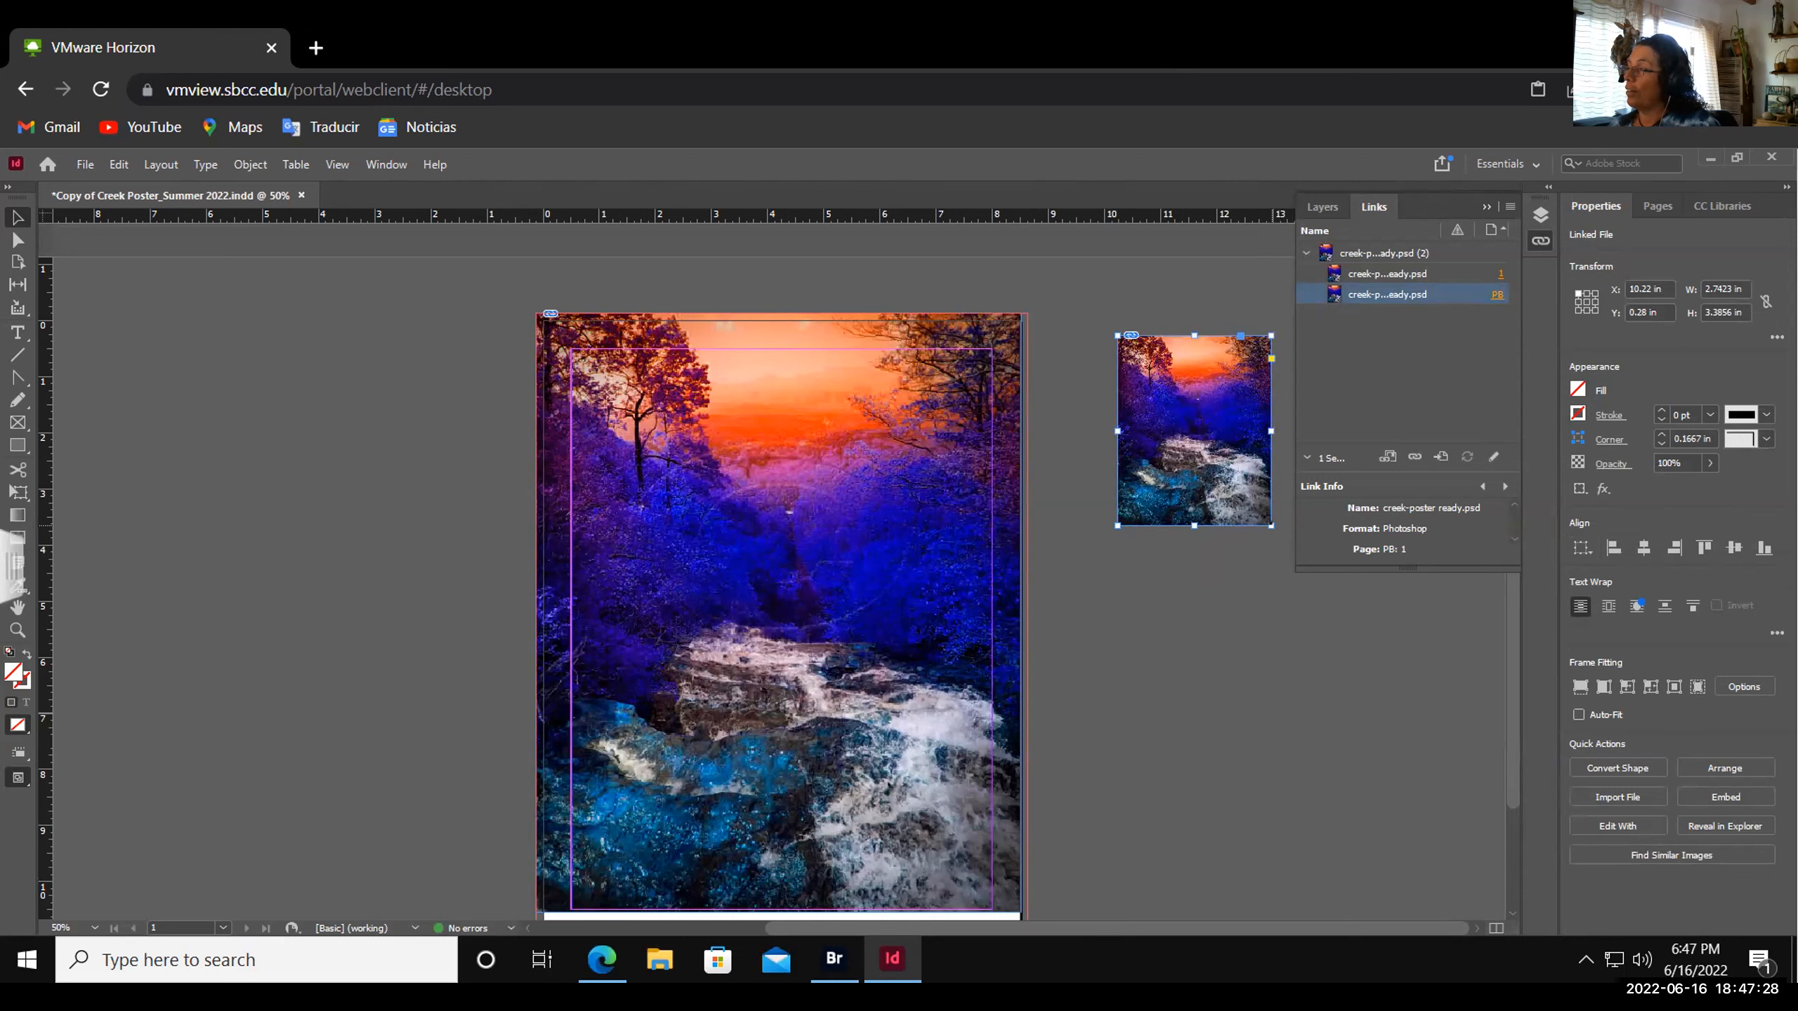
left_click_drag(1271, 525, 1362, 638)
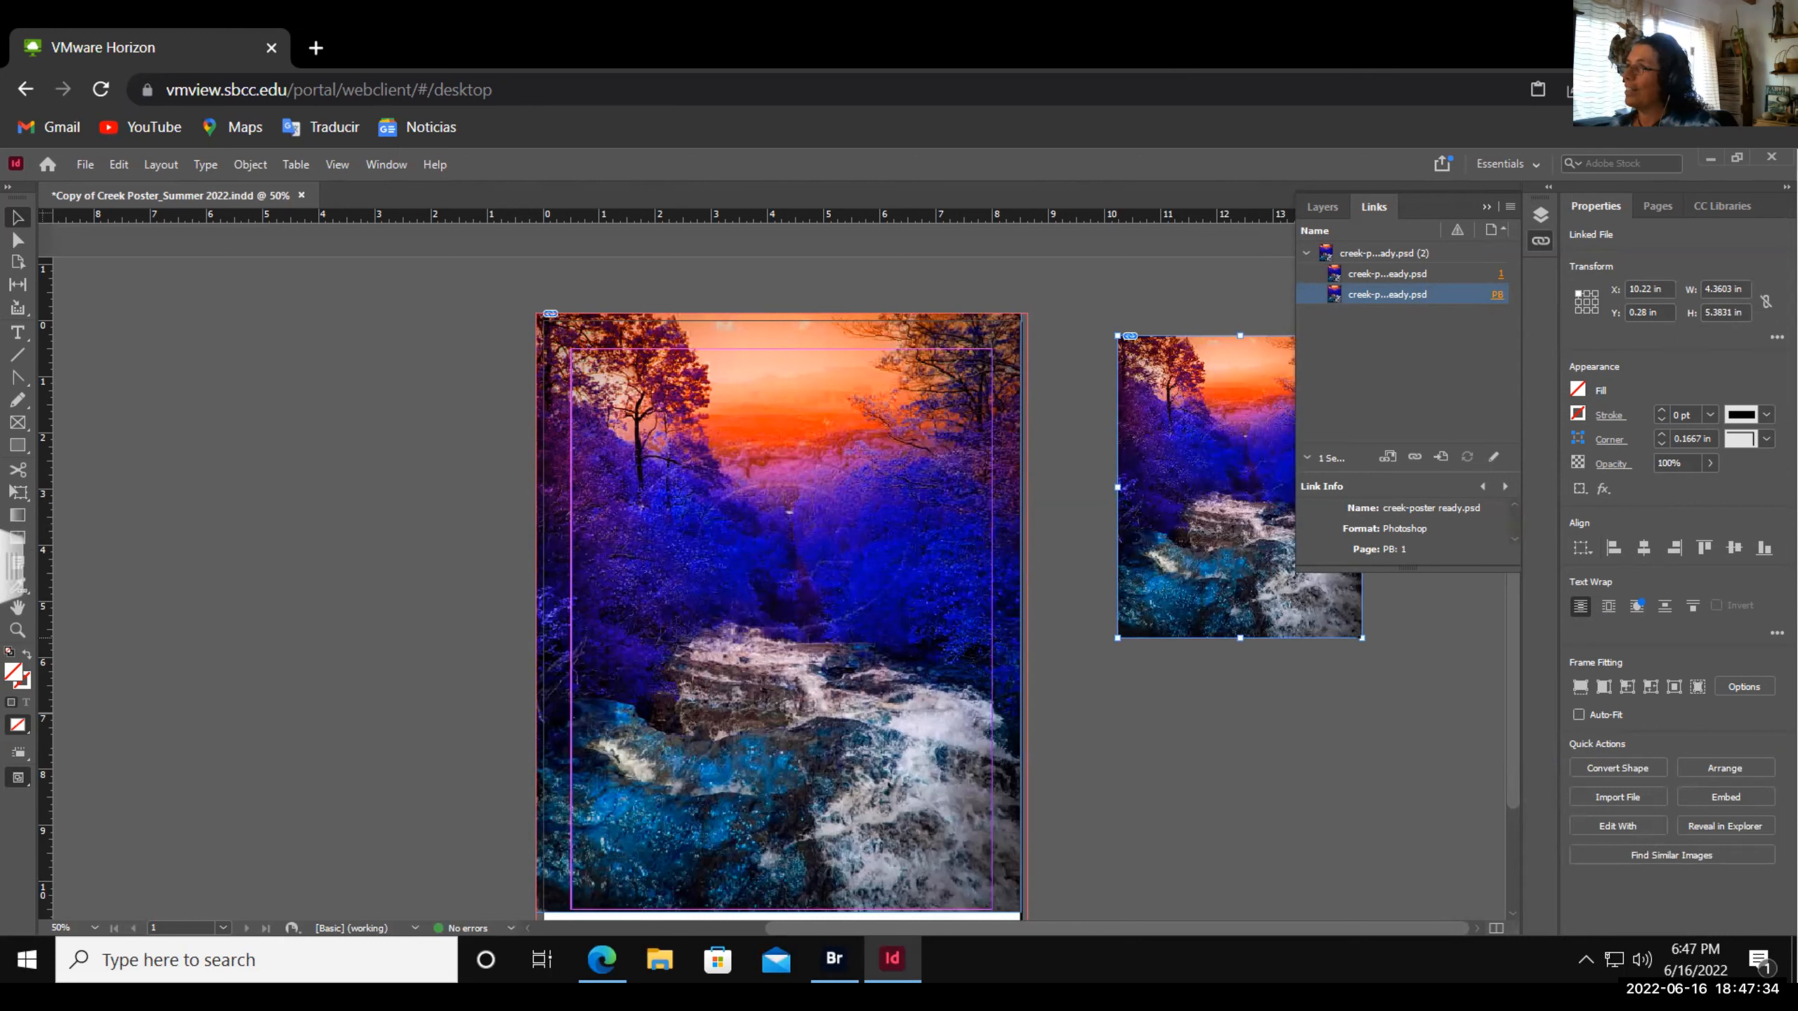
left_click_drag(1361, 638, 1383, 664)
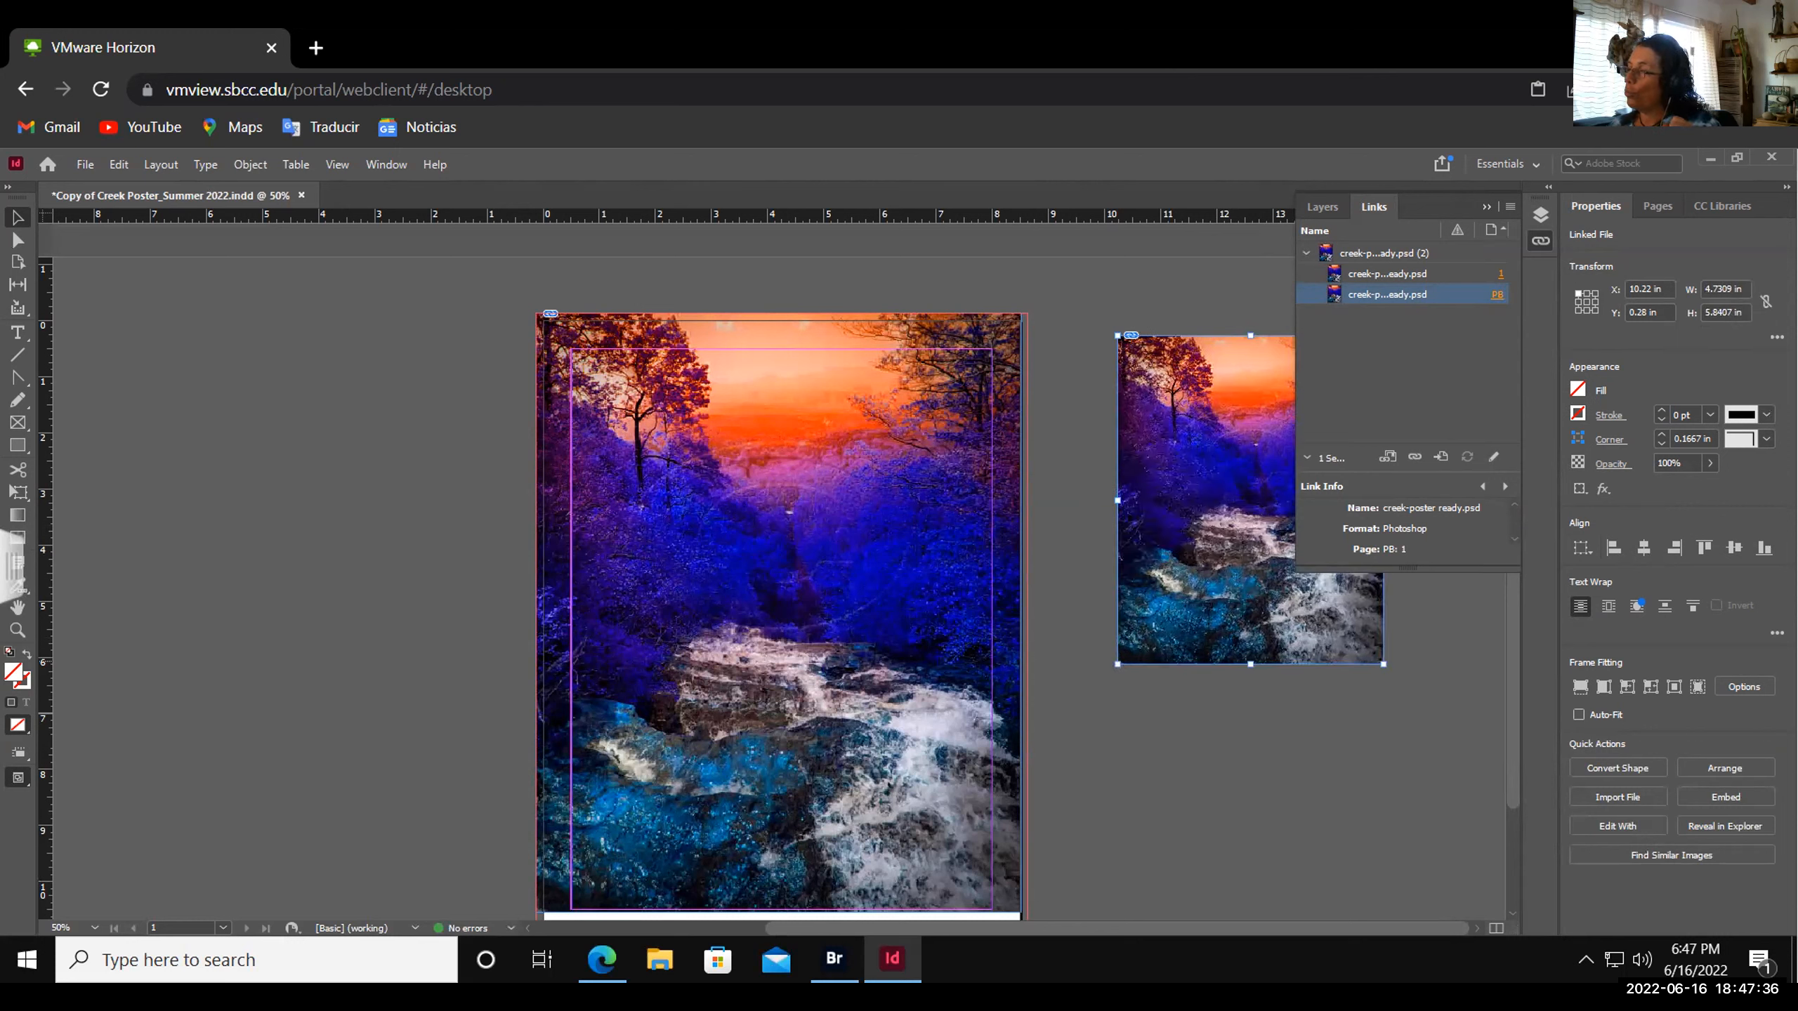
key("ctrl+z")
key("ctrl+z")
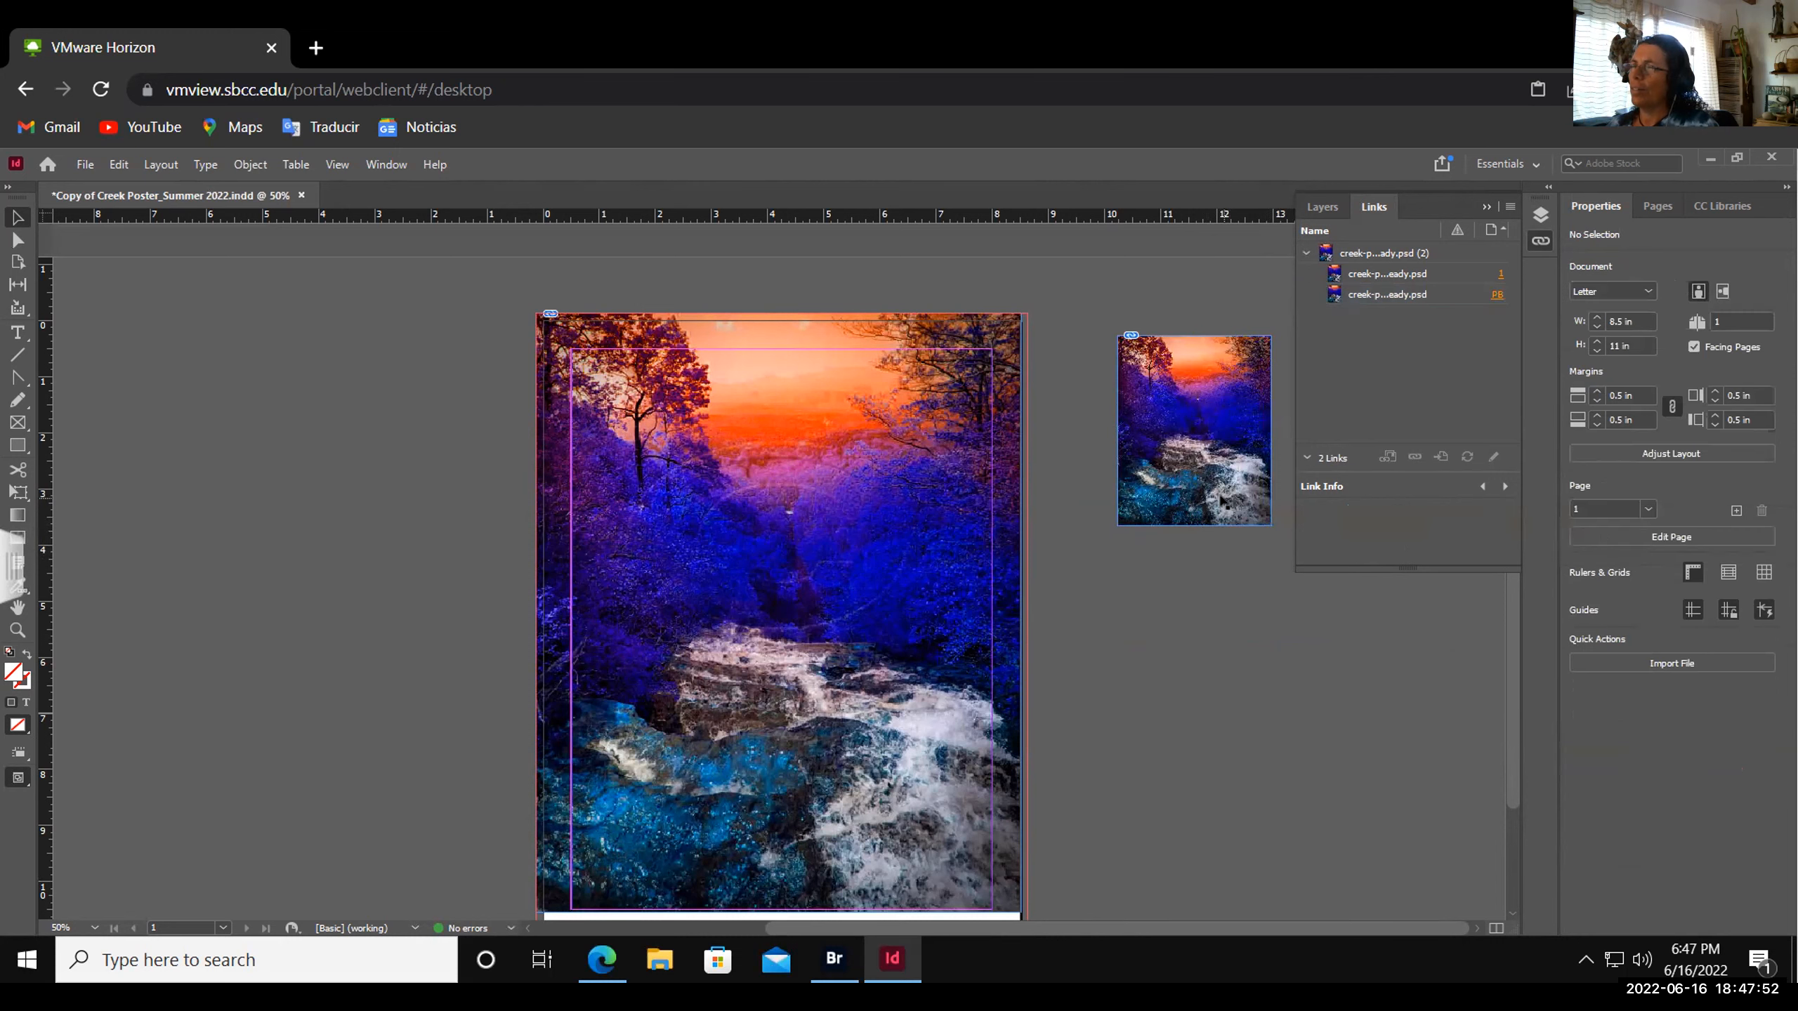
- Scale the pasteboard copy proportionally to 6.1291 × 7.5668 in, then collapse the Links panel
left_click_drag(1193, 525, 1194, 660)
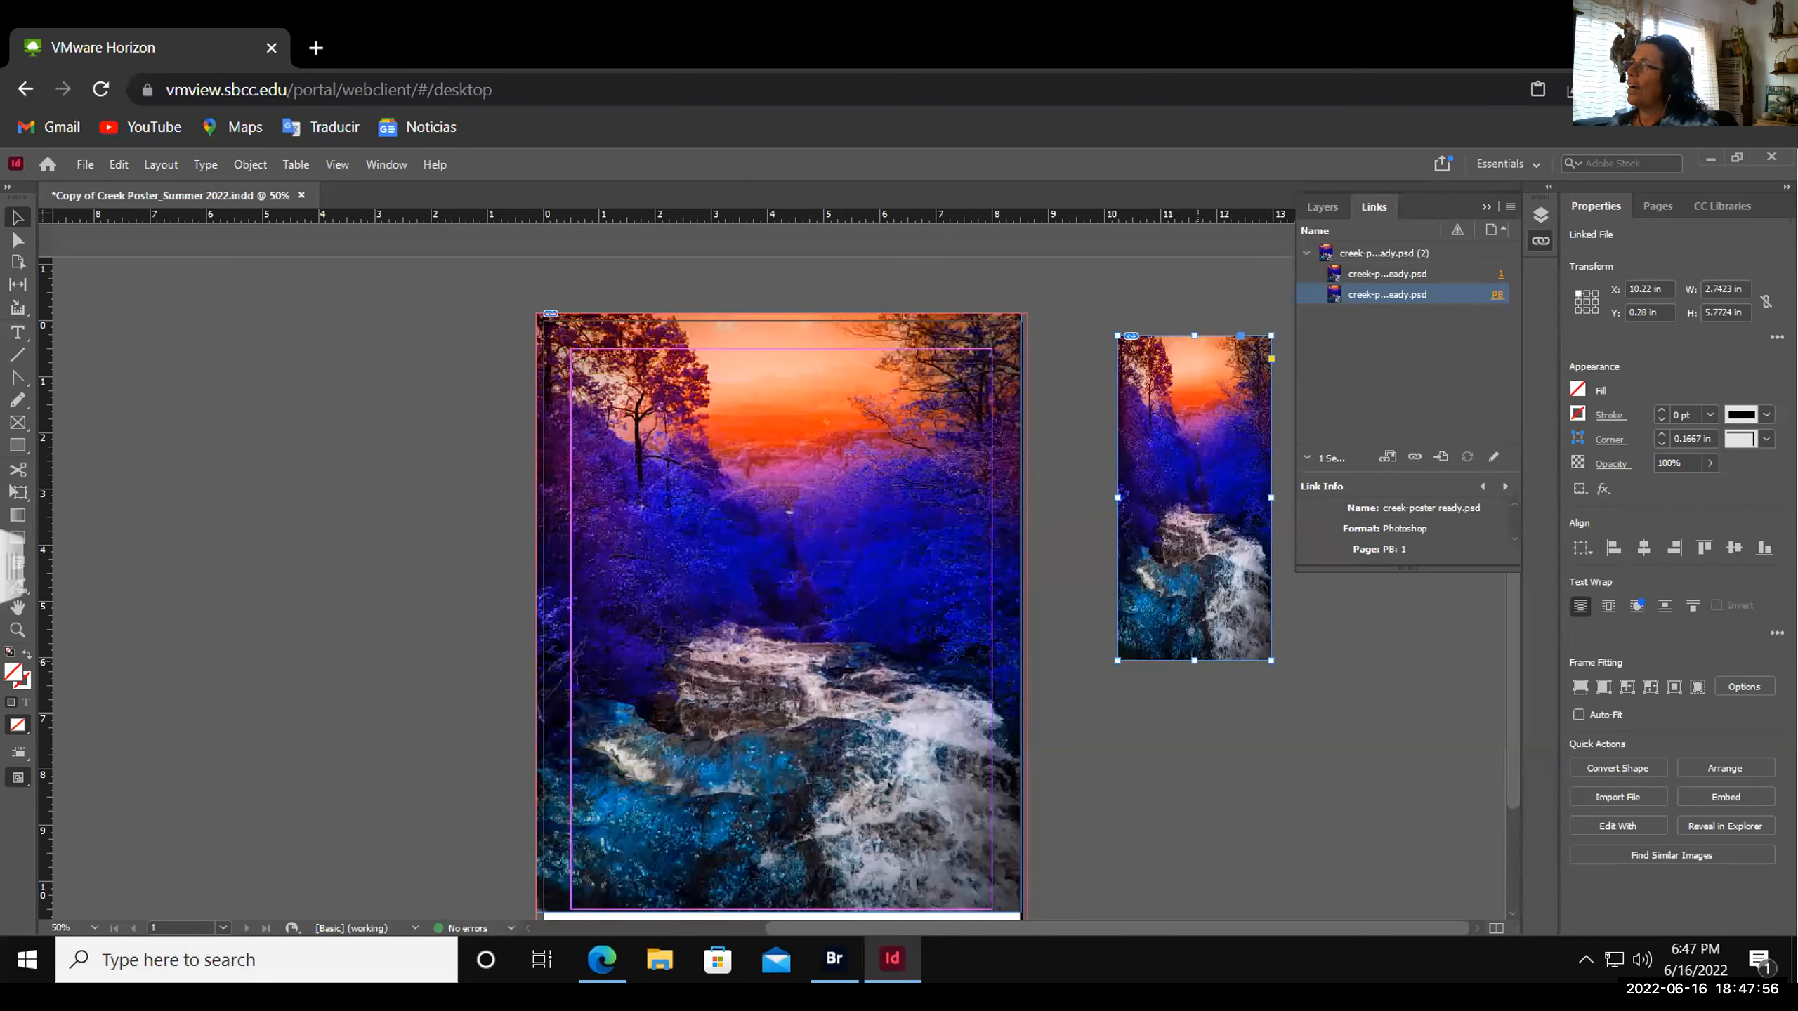
key("ctrl+z")
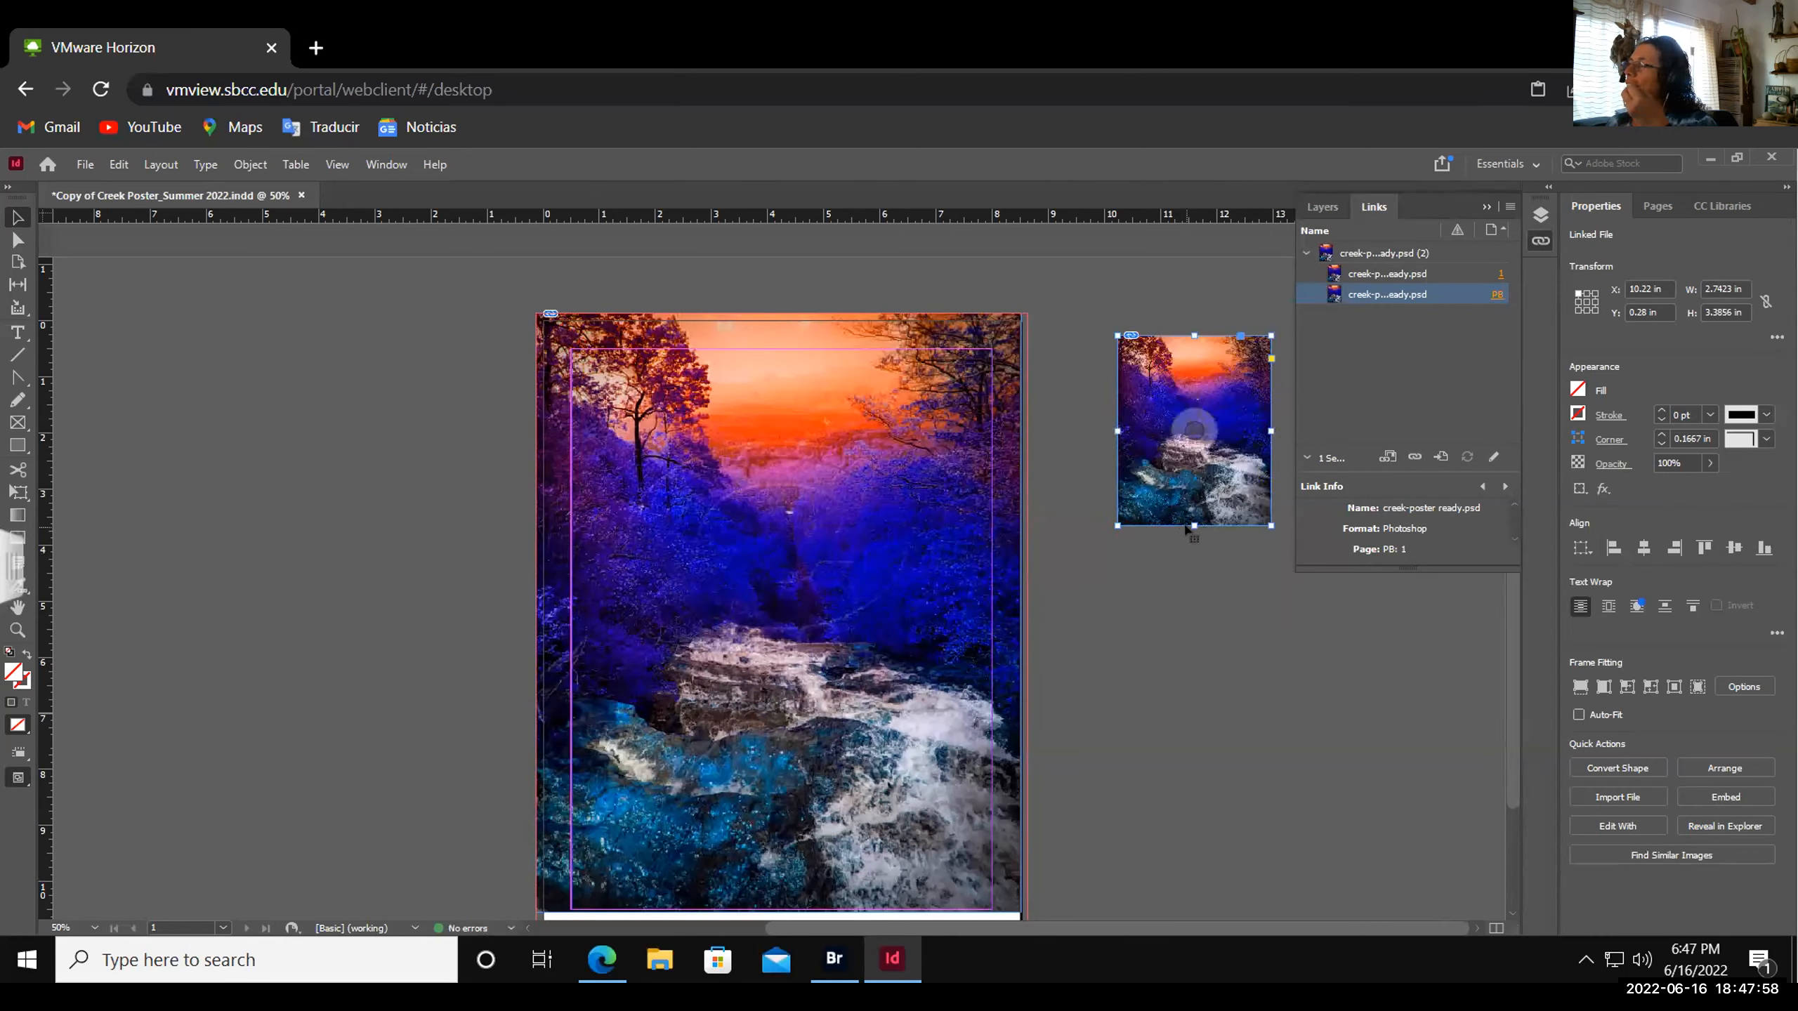
left_click_drag(1194, 525, 1254, 822)
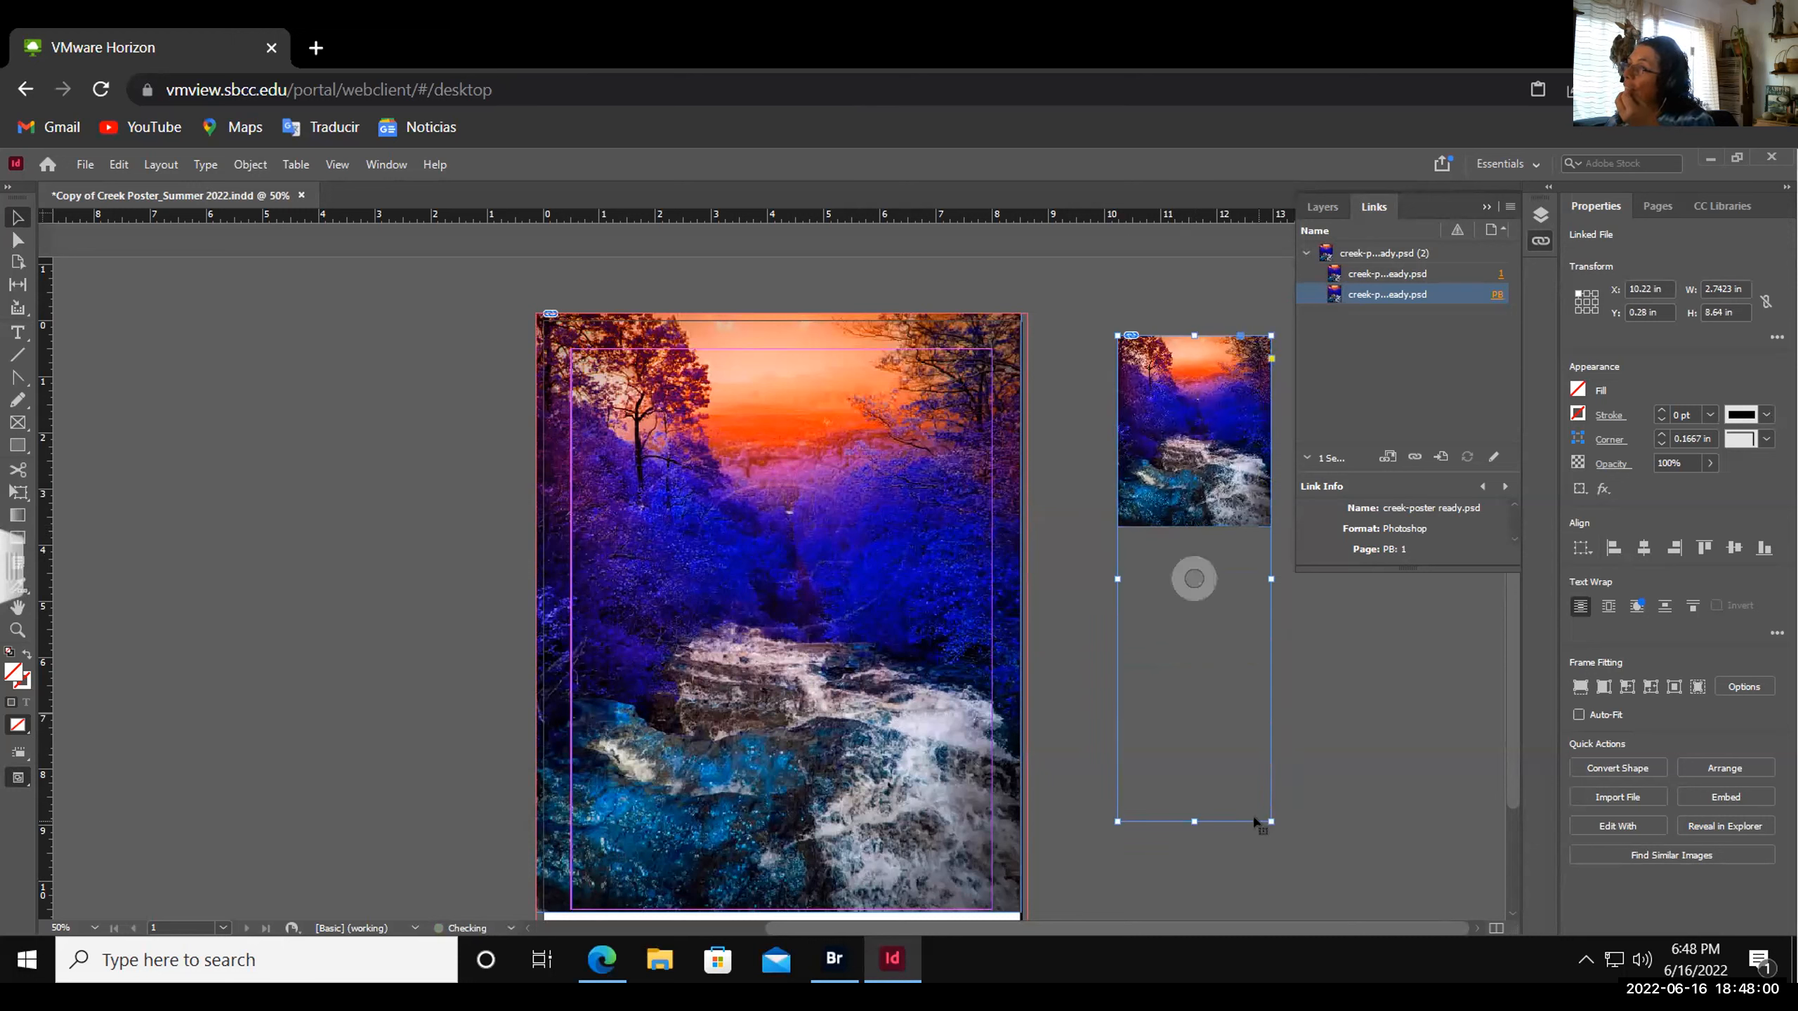
key("ctrl+z")
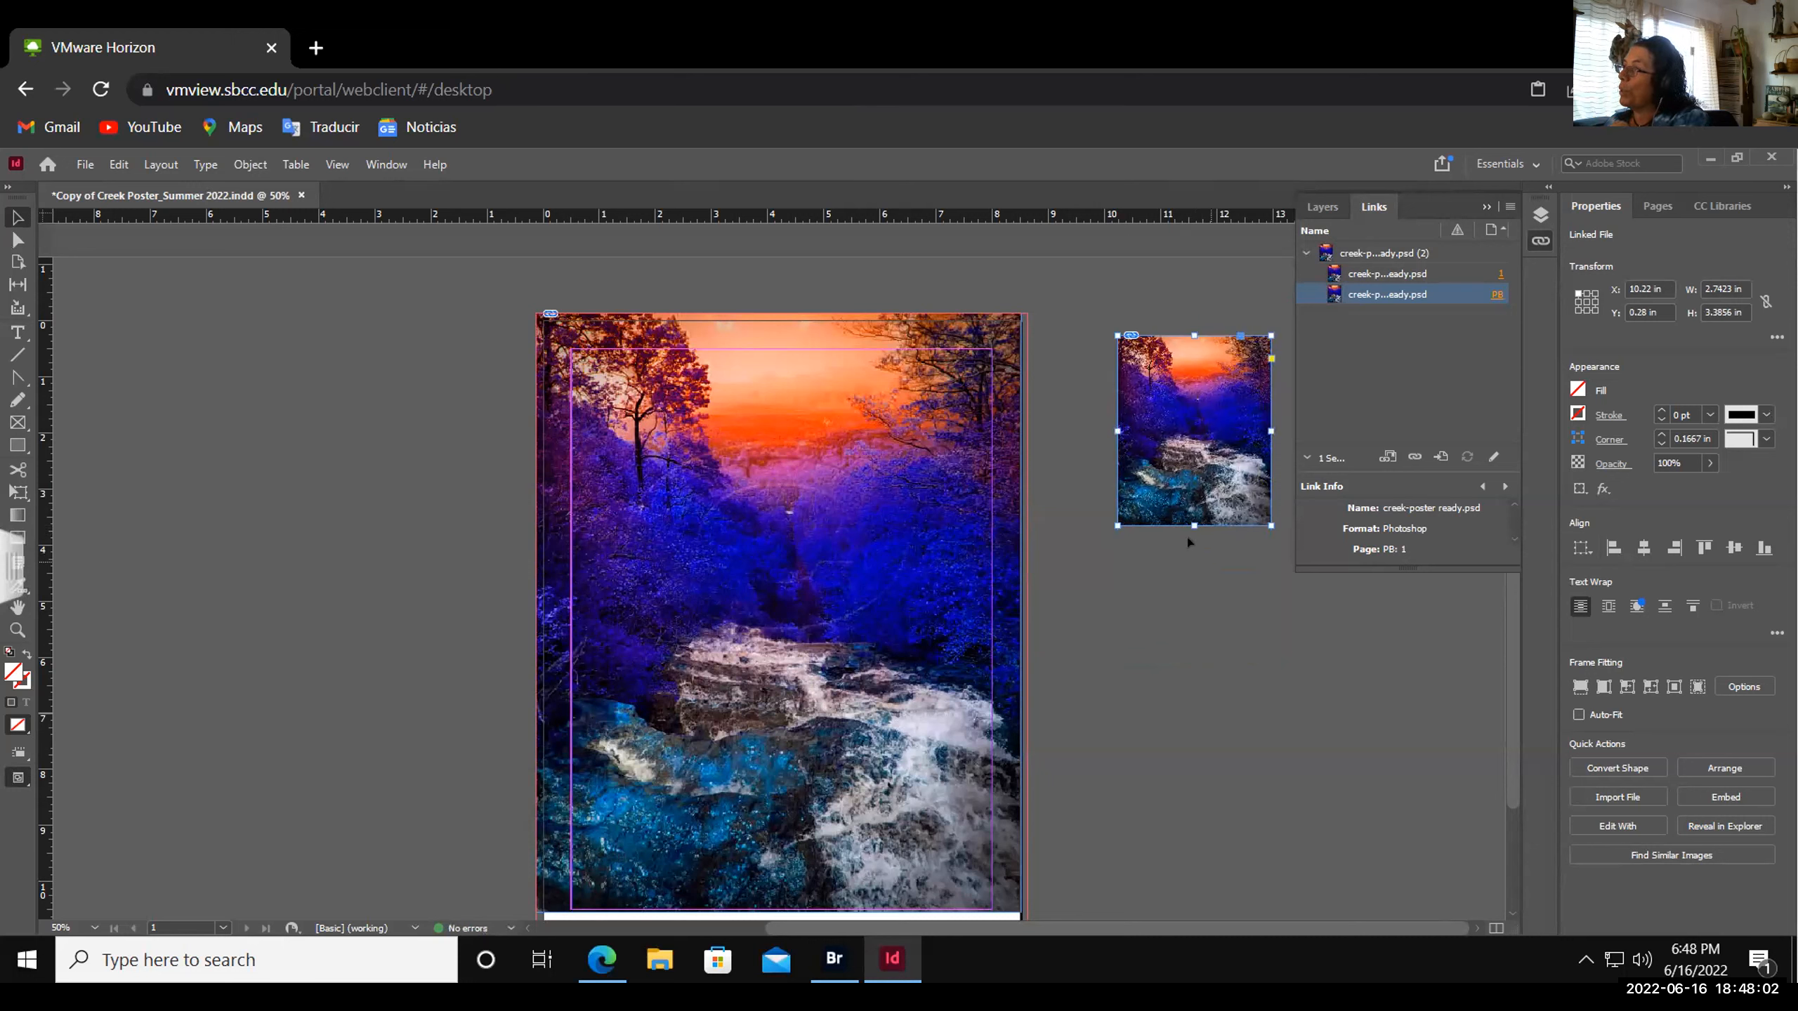
left_click_drag(1194, 526, 1235, 844)
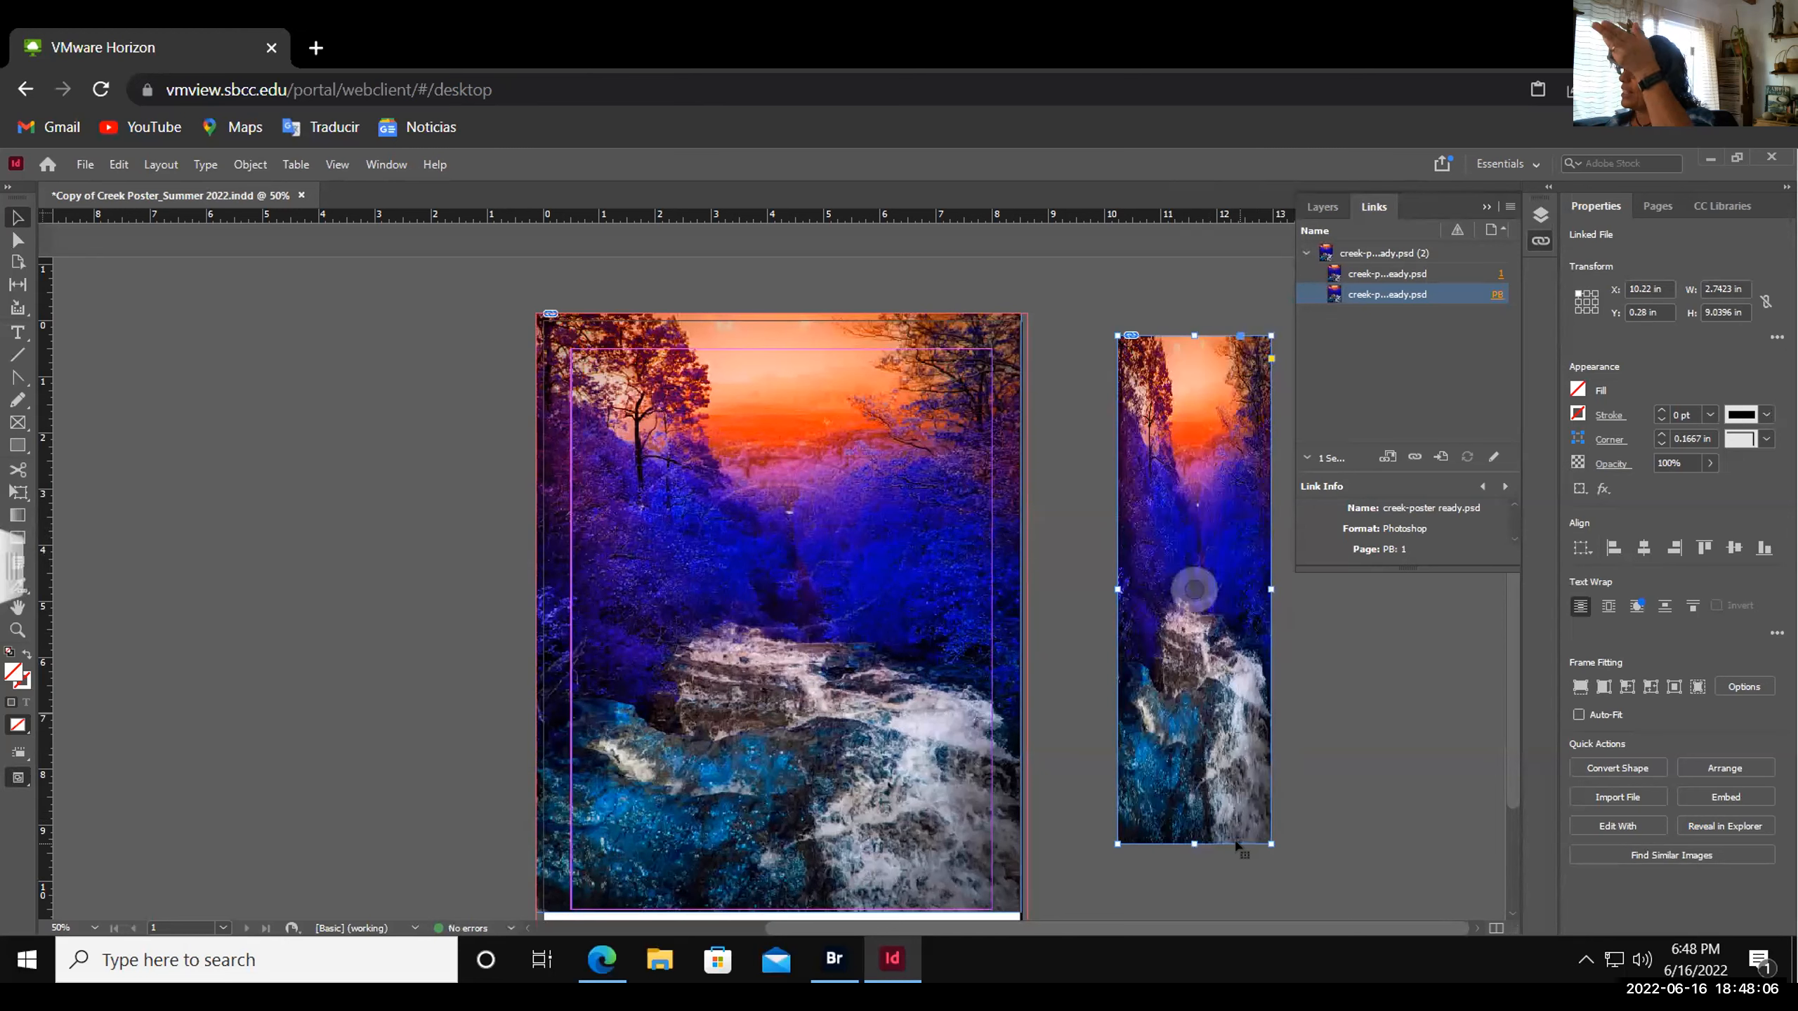
key("ctrl+z")
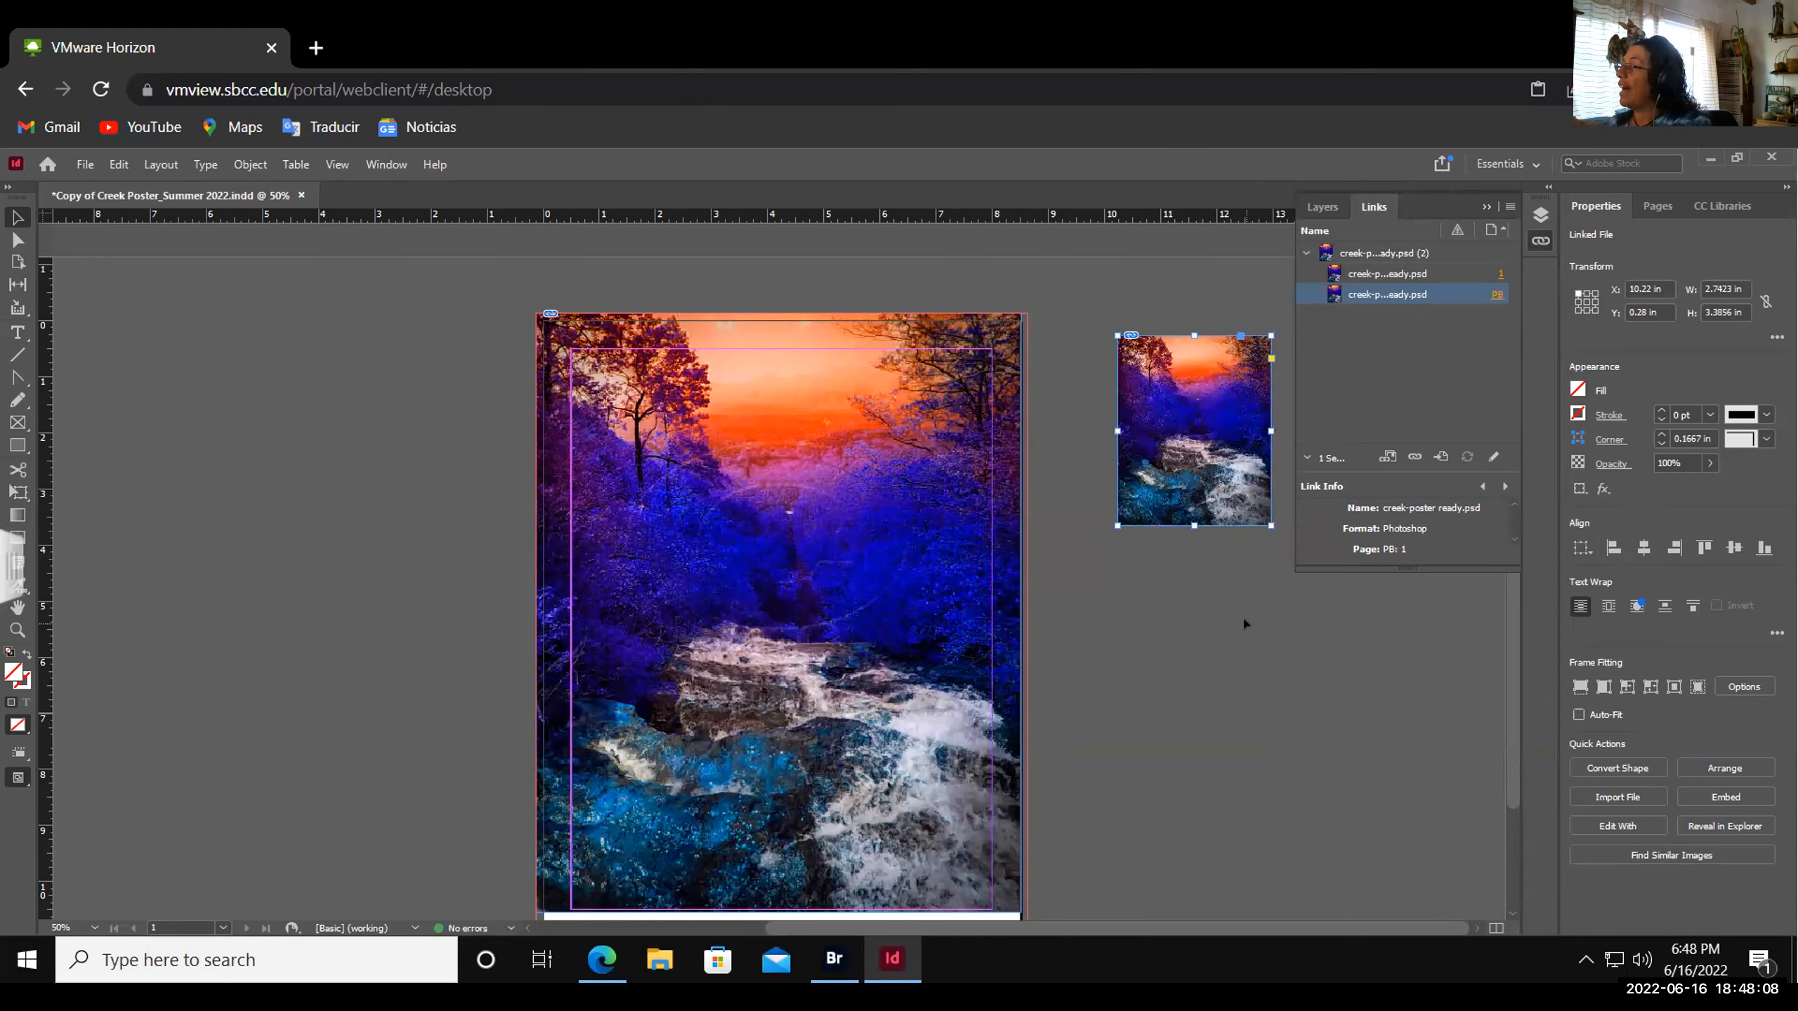
left_click_drag(1271, 525, 1396, 763)
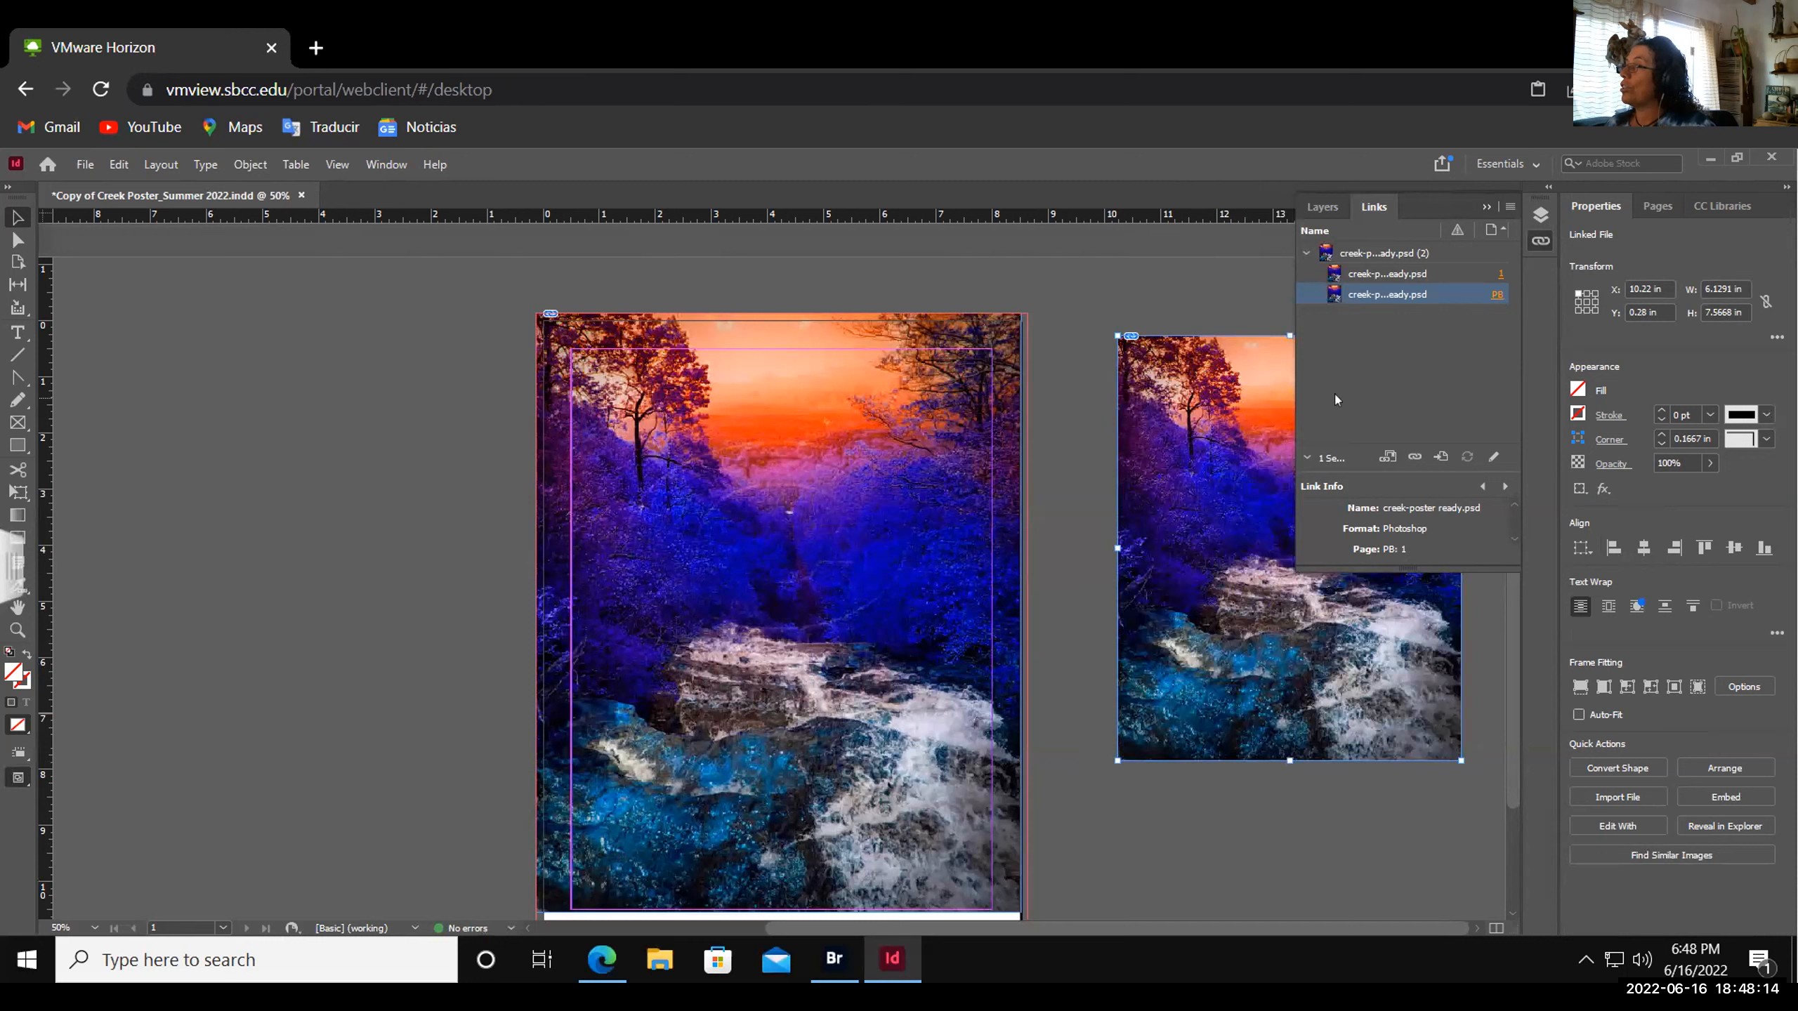
left_click(1486, 207)
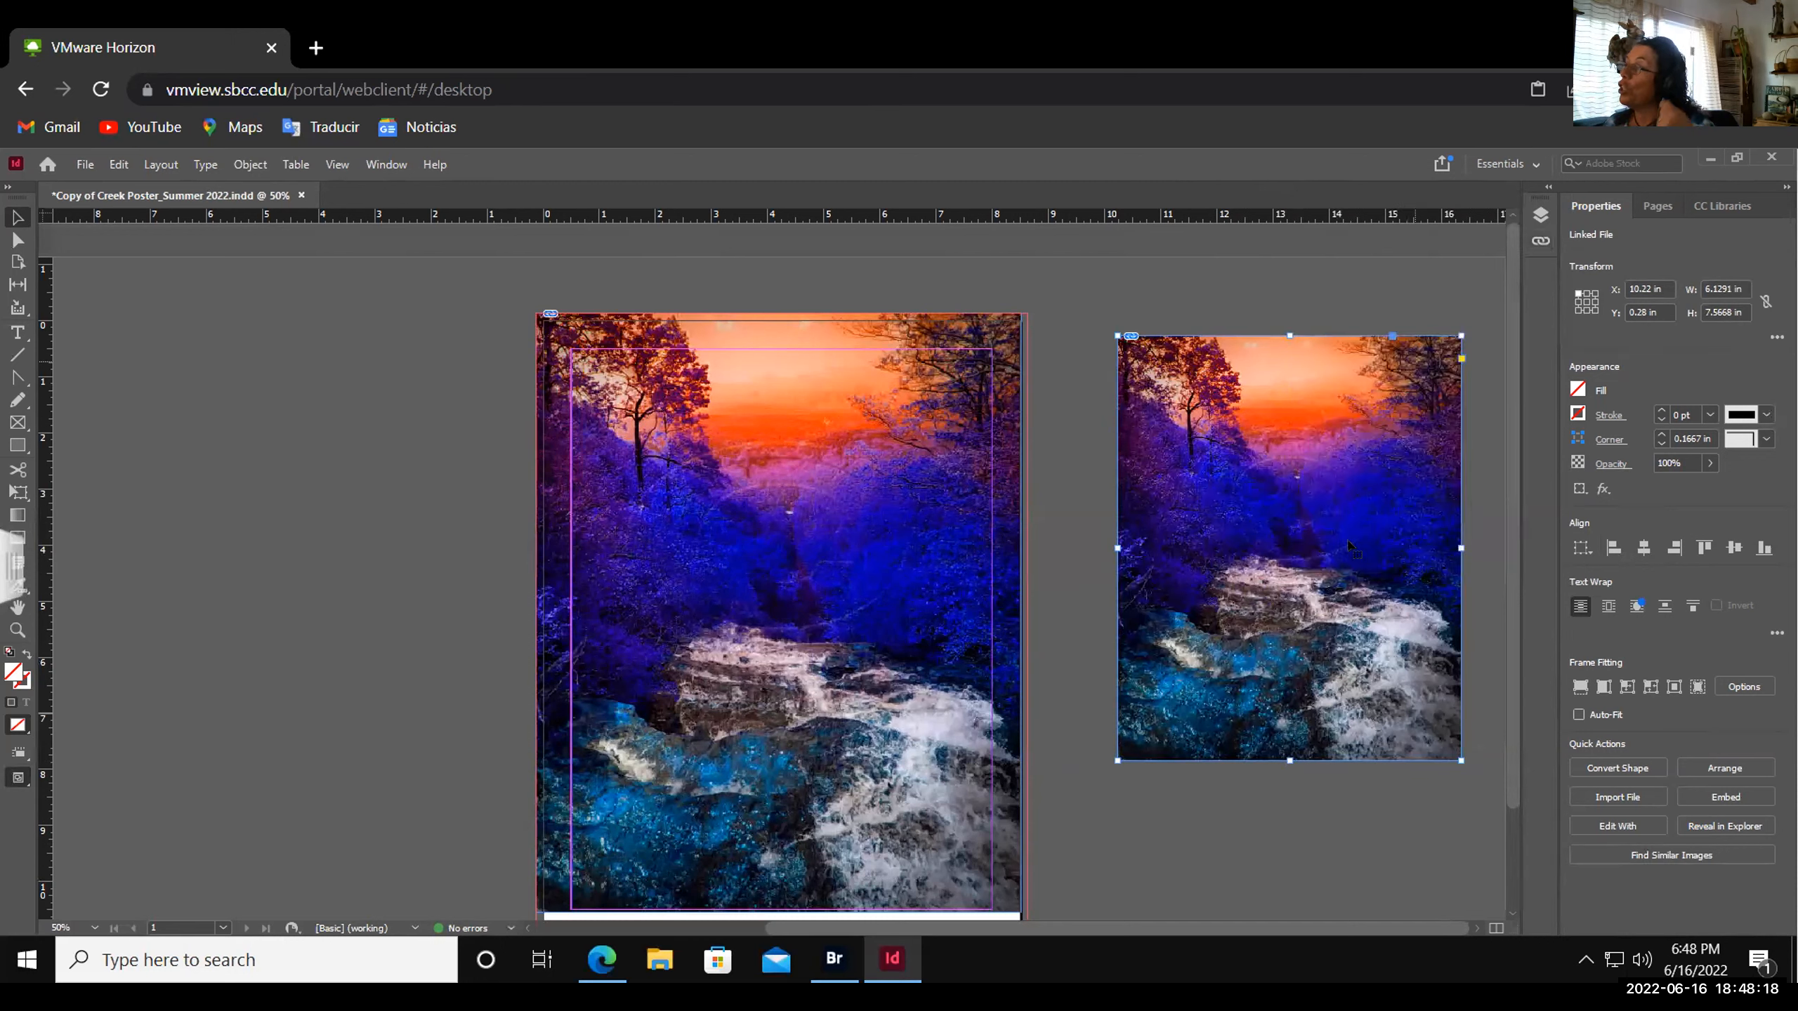
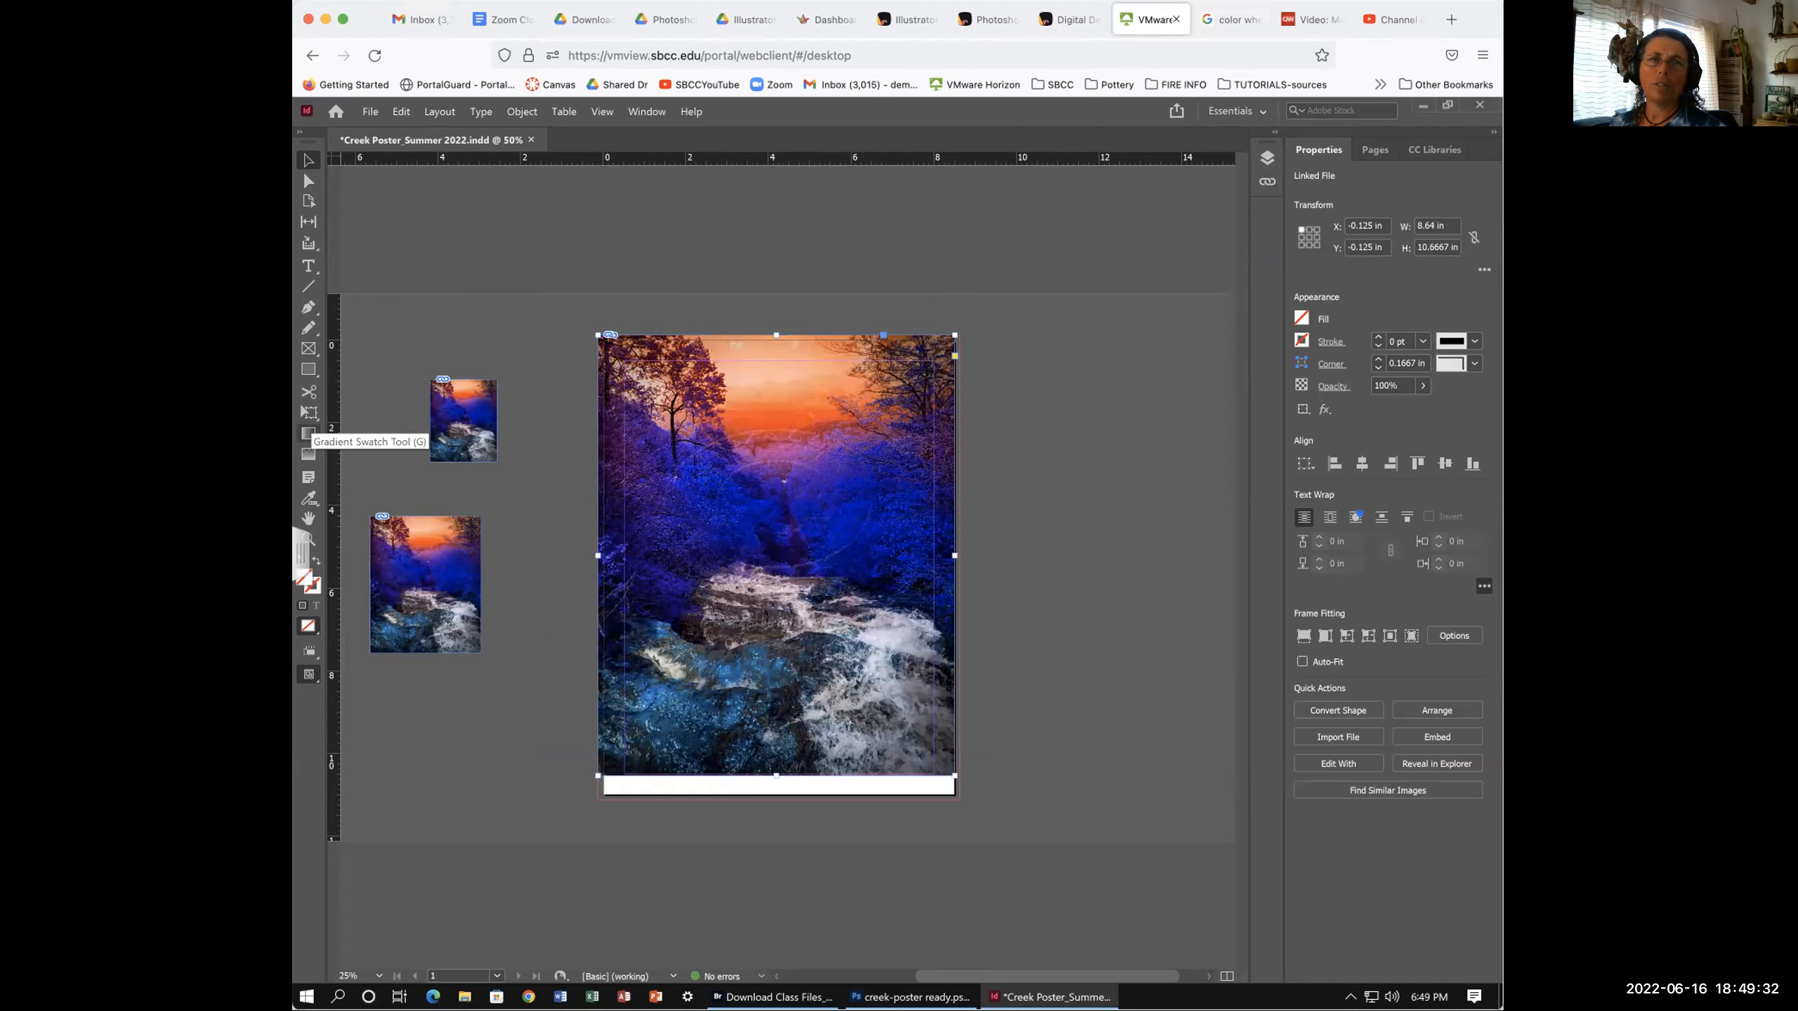
- Select the 8.64 × 10.6667 in creek photo frame and zoom in on it
left_click(1002, 806)
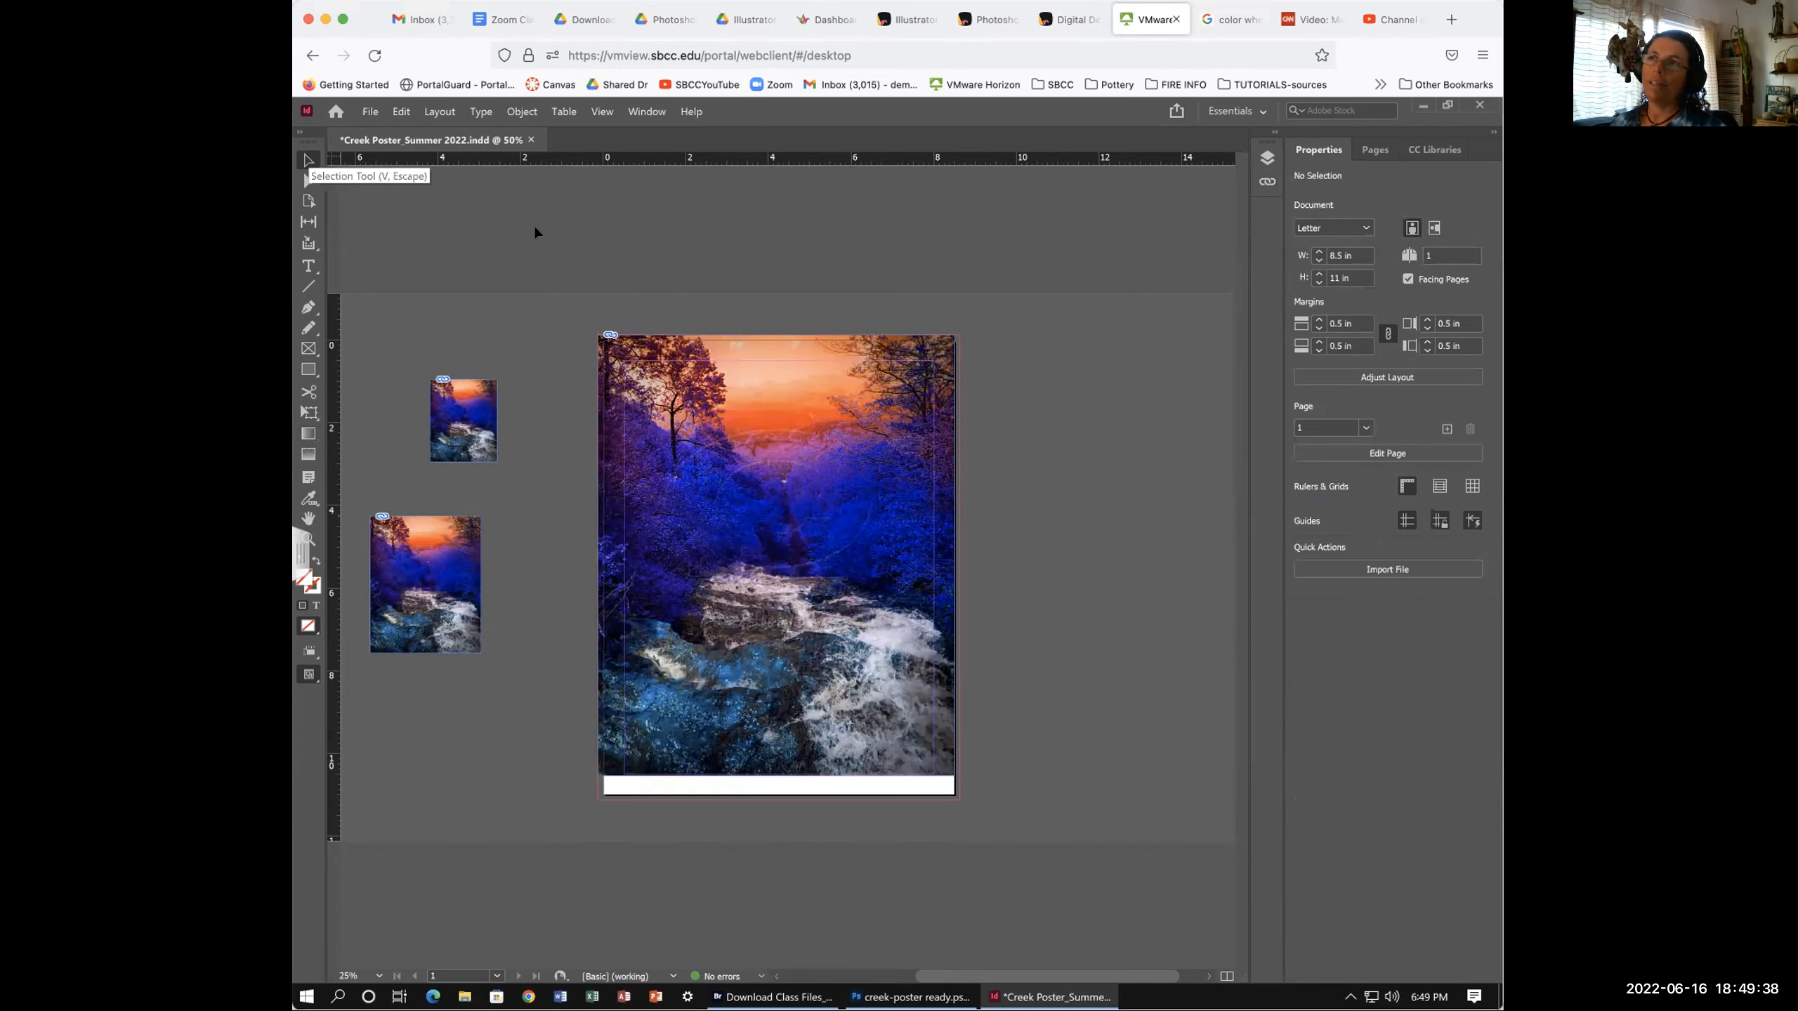
left_click(838, 366)
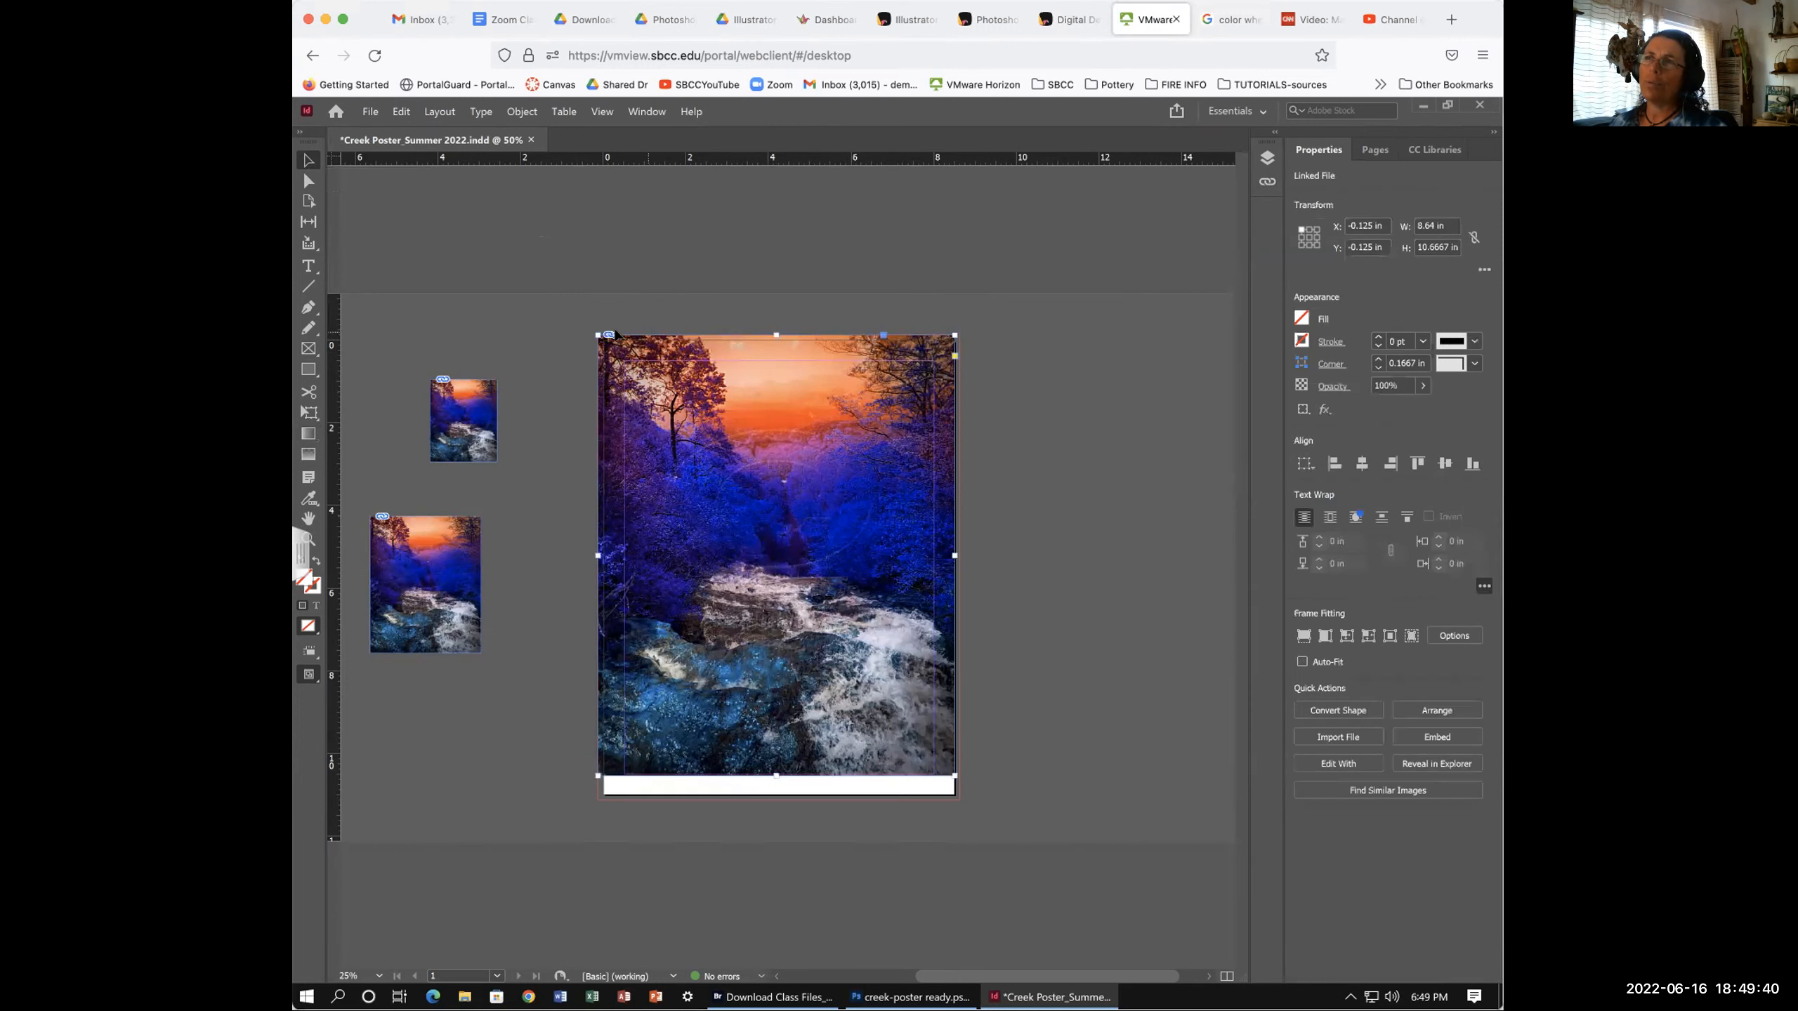
key("ctrl+equal")
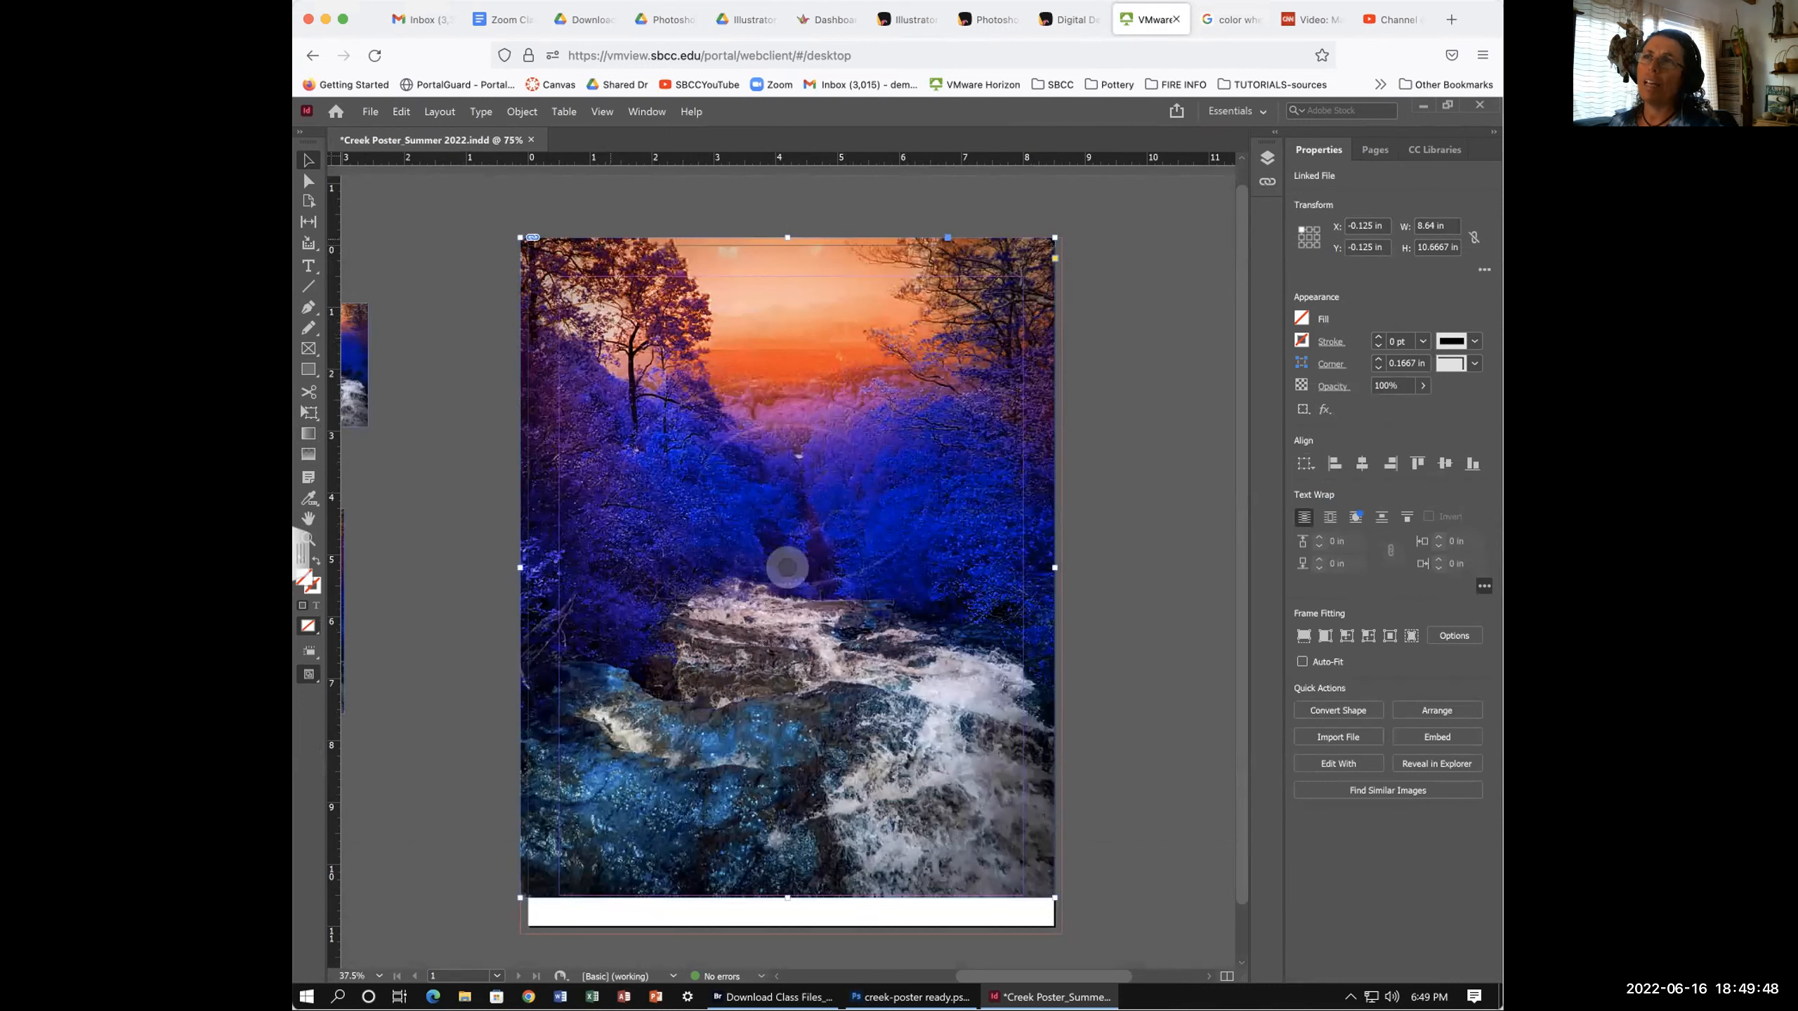
left_click_drag(534, 235, 554, 248)
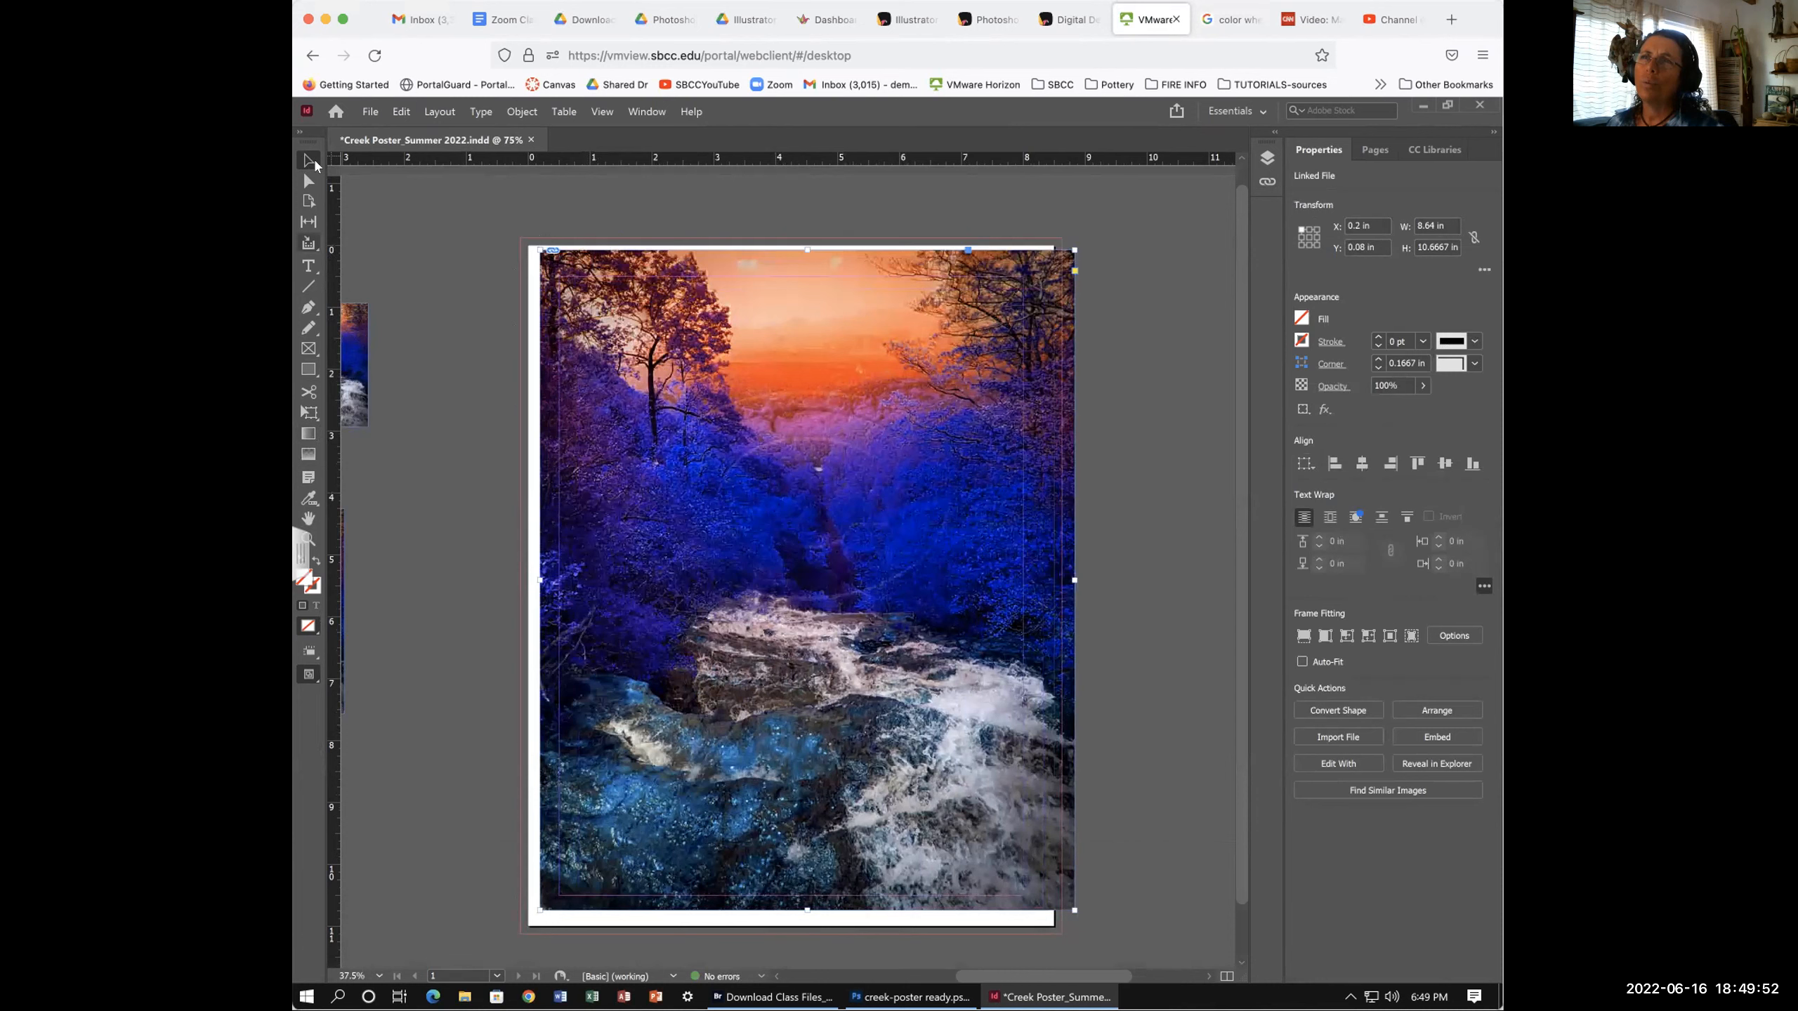
left_click(301, 160)
left_click_drag(588, 266, 518, 235)
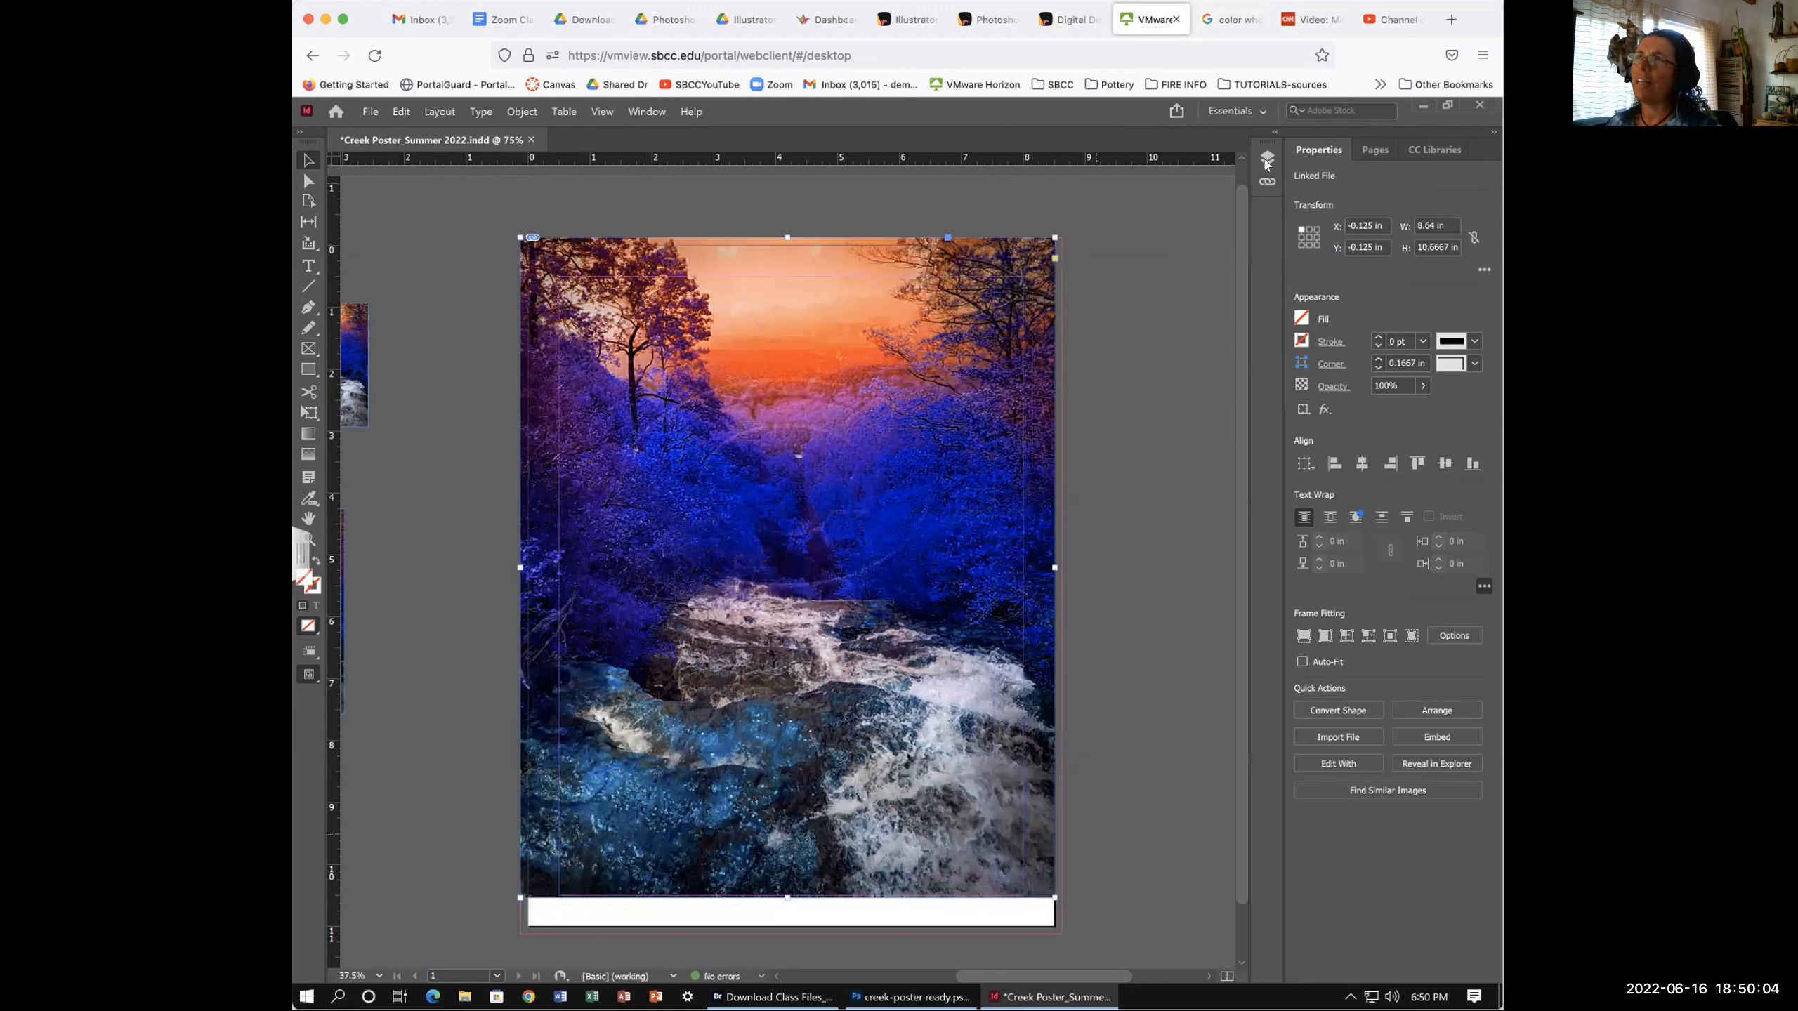
left_click(1157, 291)
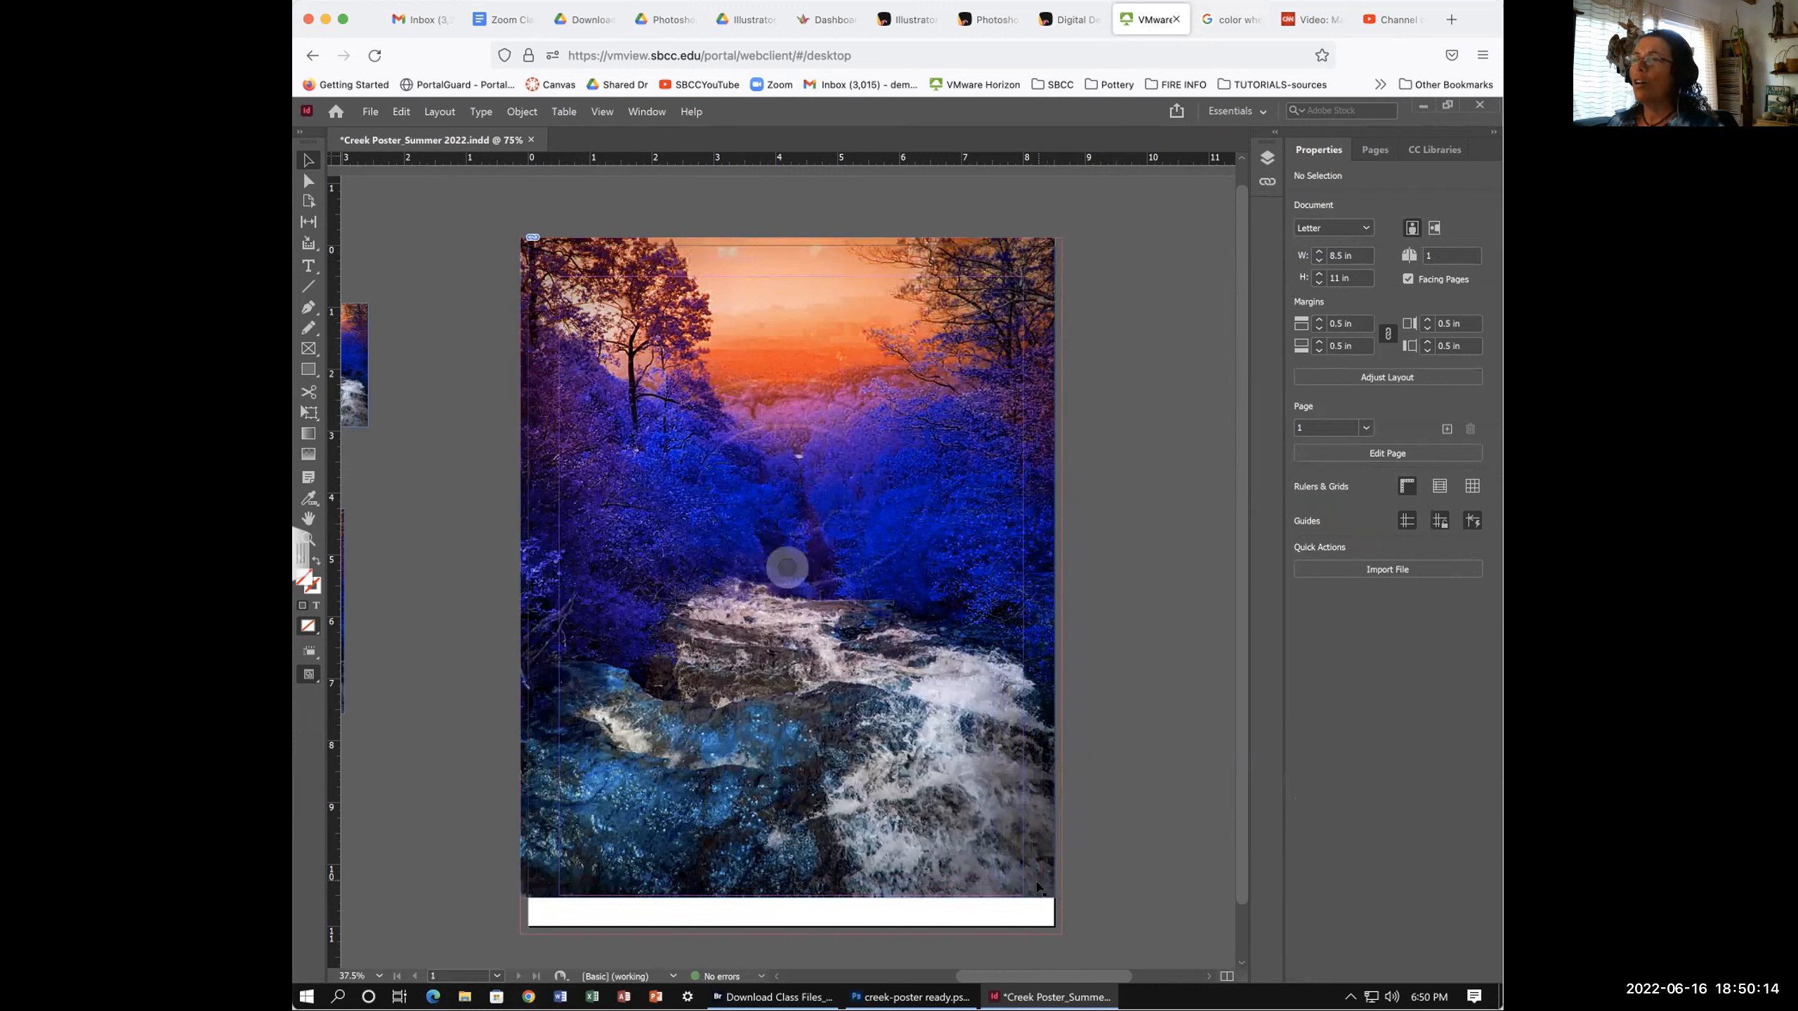
left_click(1050, 892)
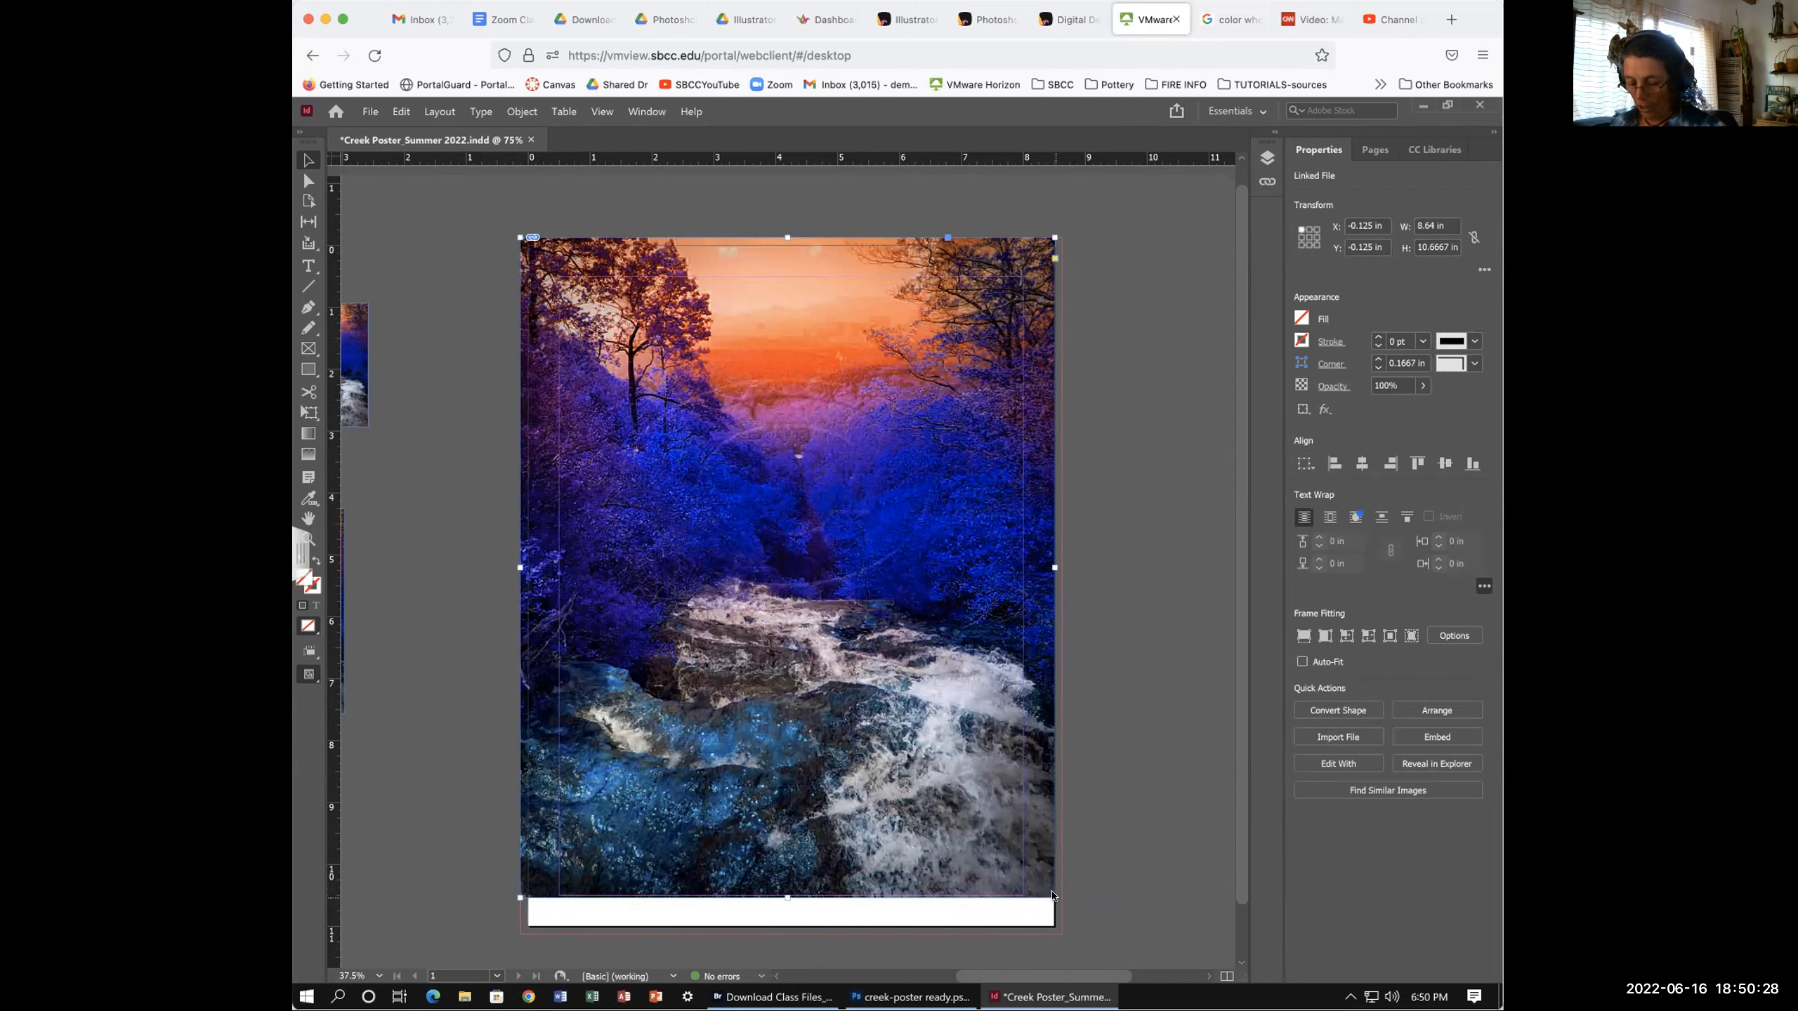
left_click_drag(1052, 896, 1058, 935)
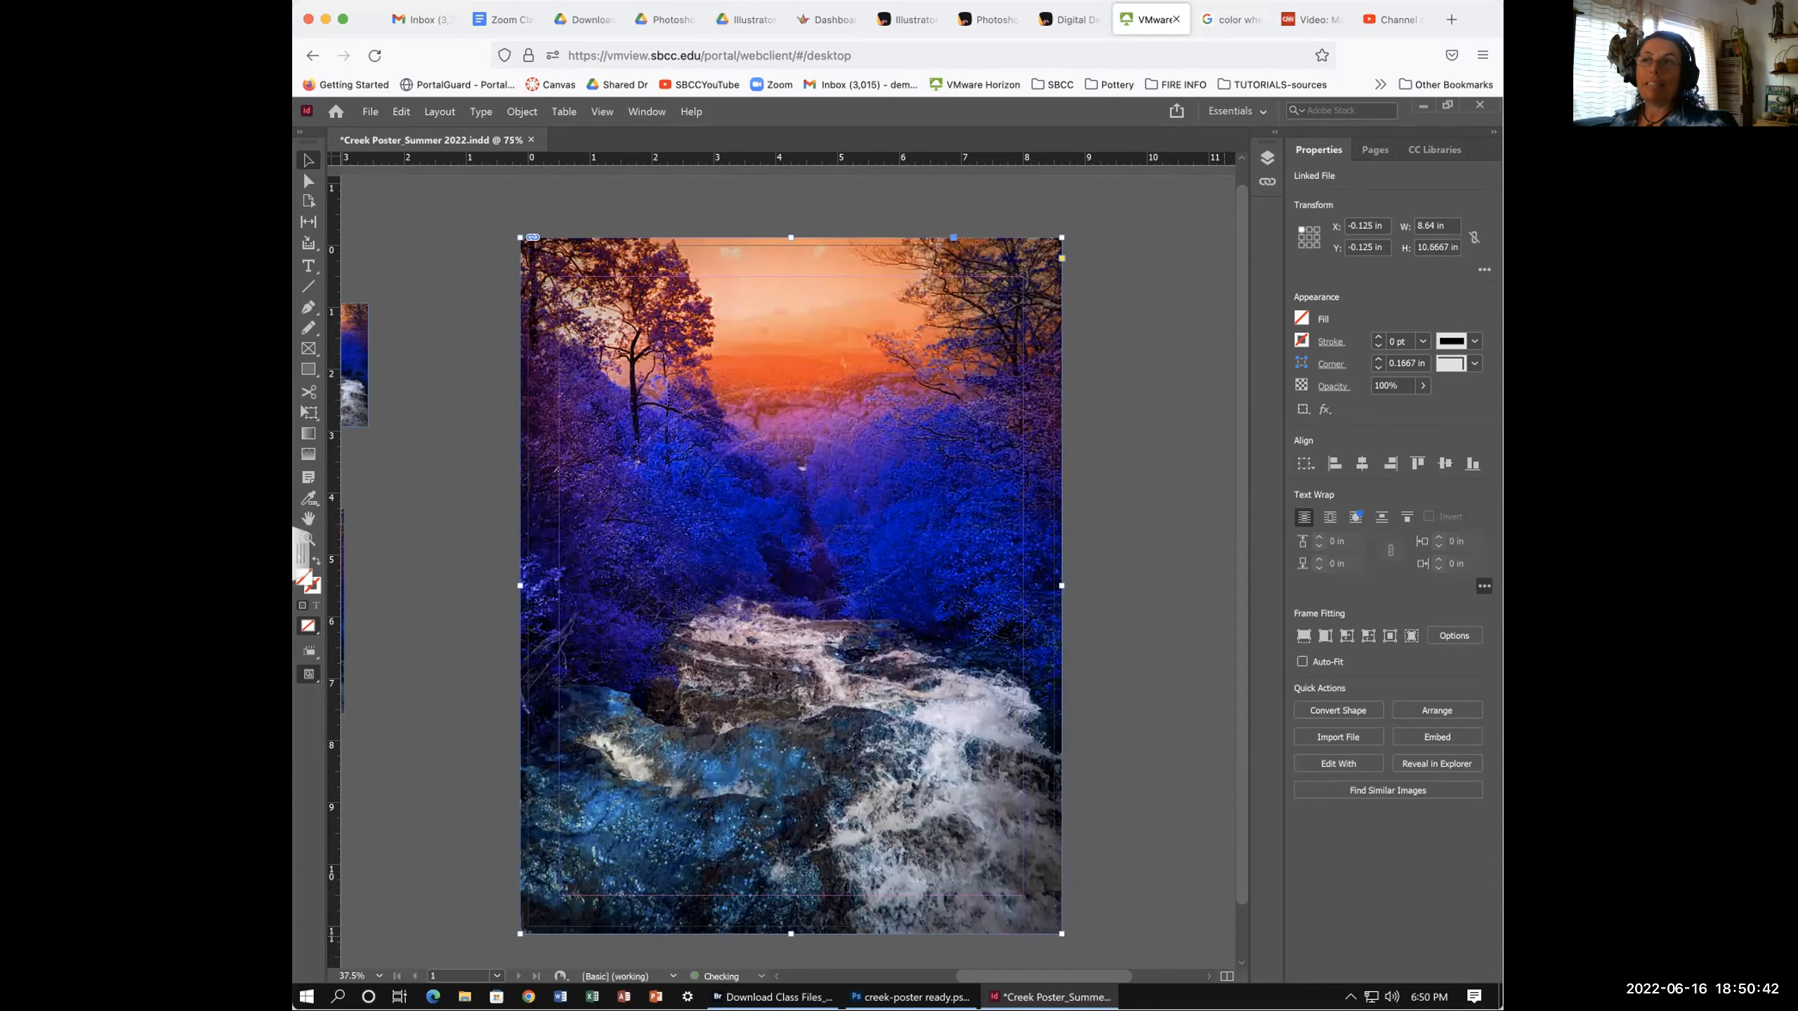
- Enlarge the creek photo proportionally to 9.1152 × 11.2533 in, reaching the bottom bleed guide
key("ctrl+z")
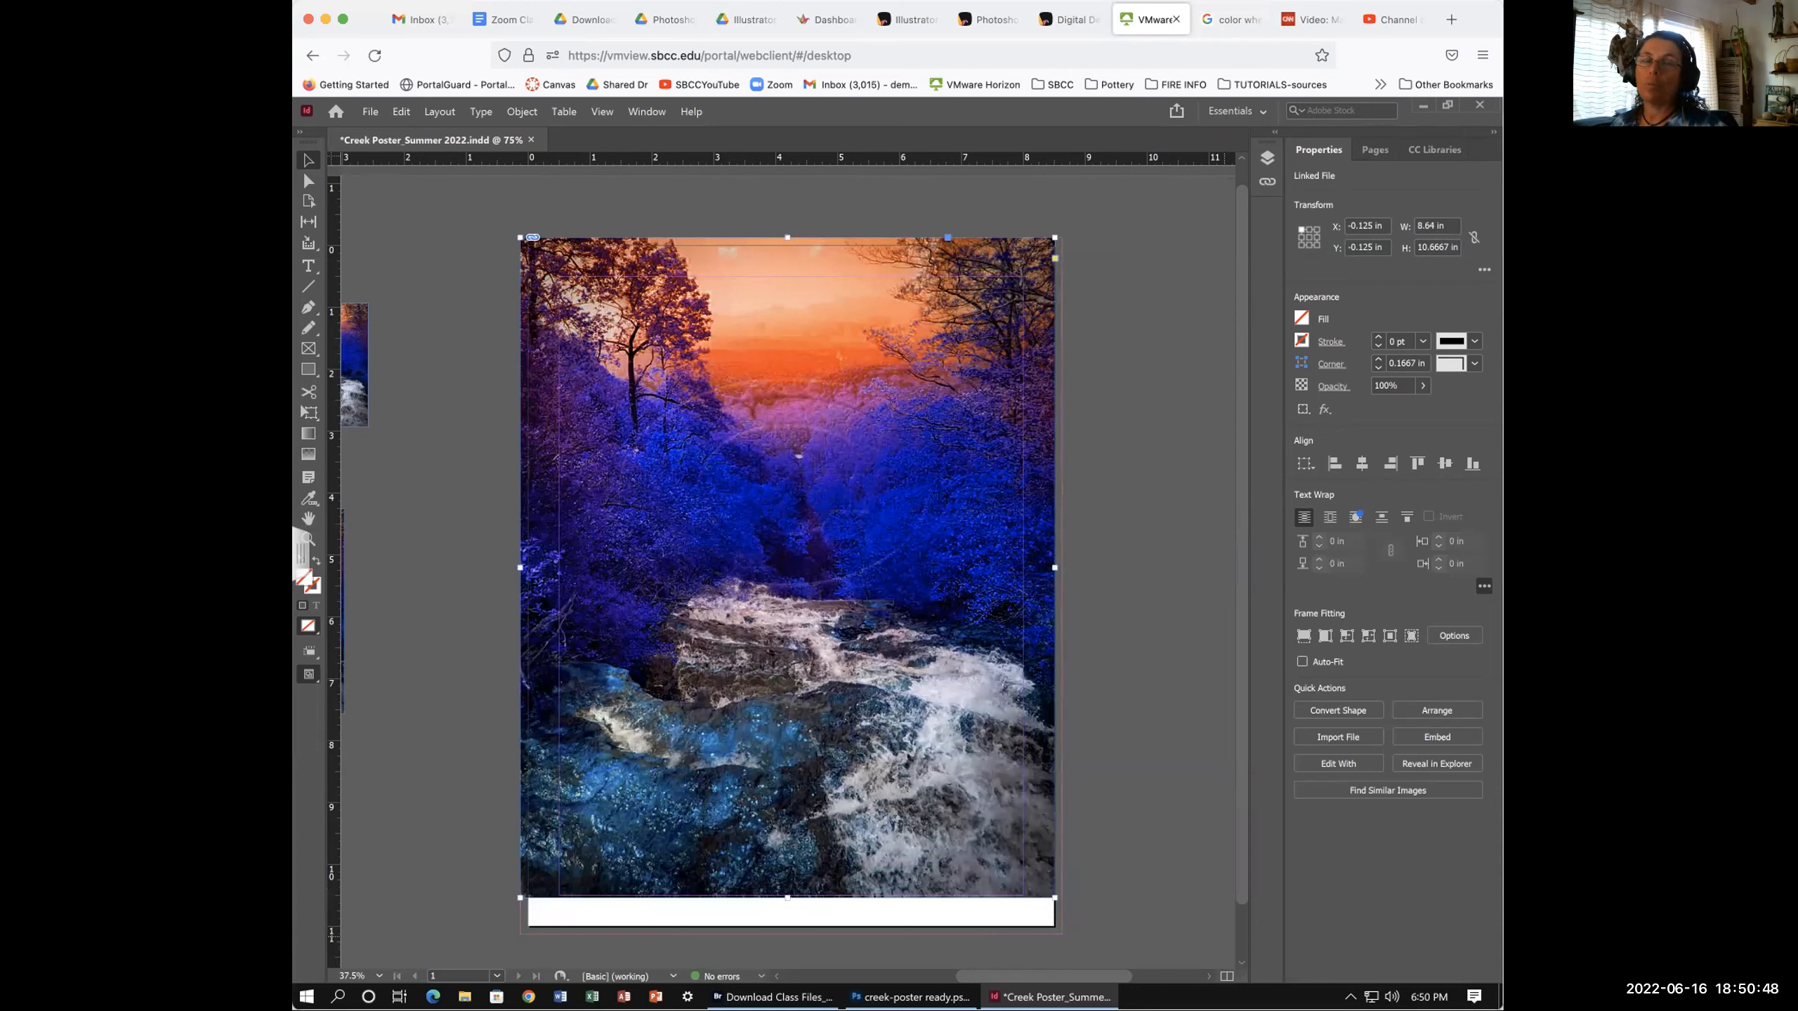
scroll(1111, 878, "down", 2)
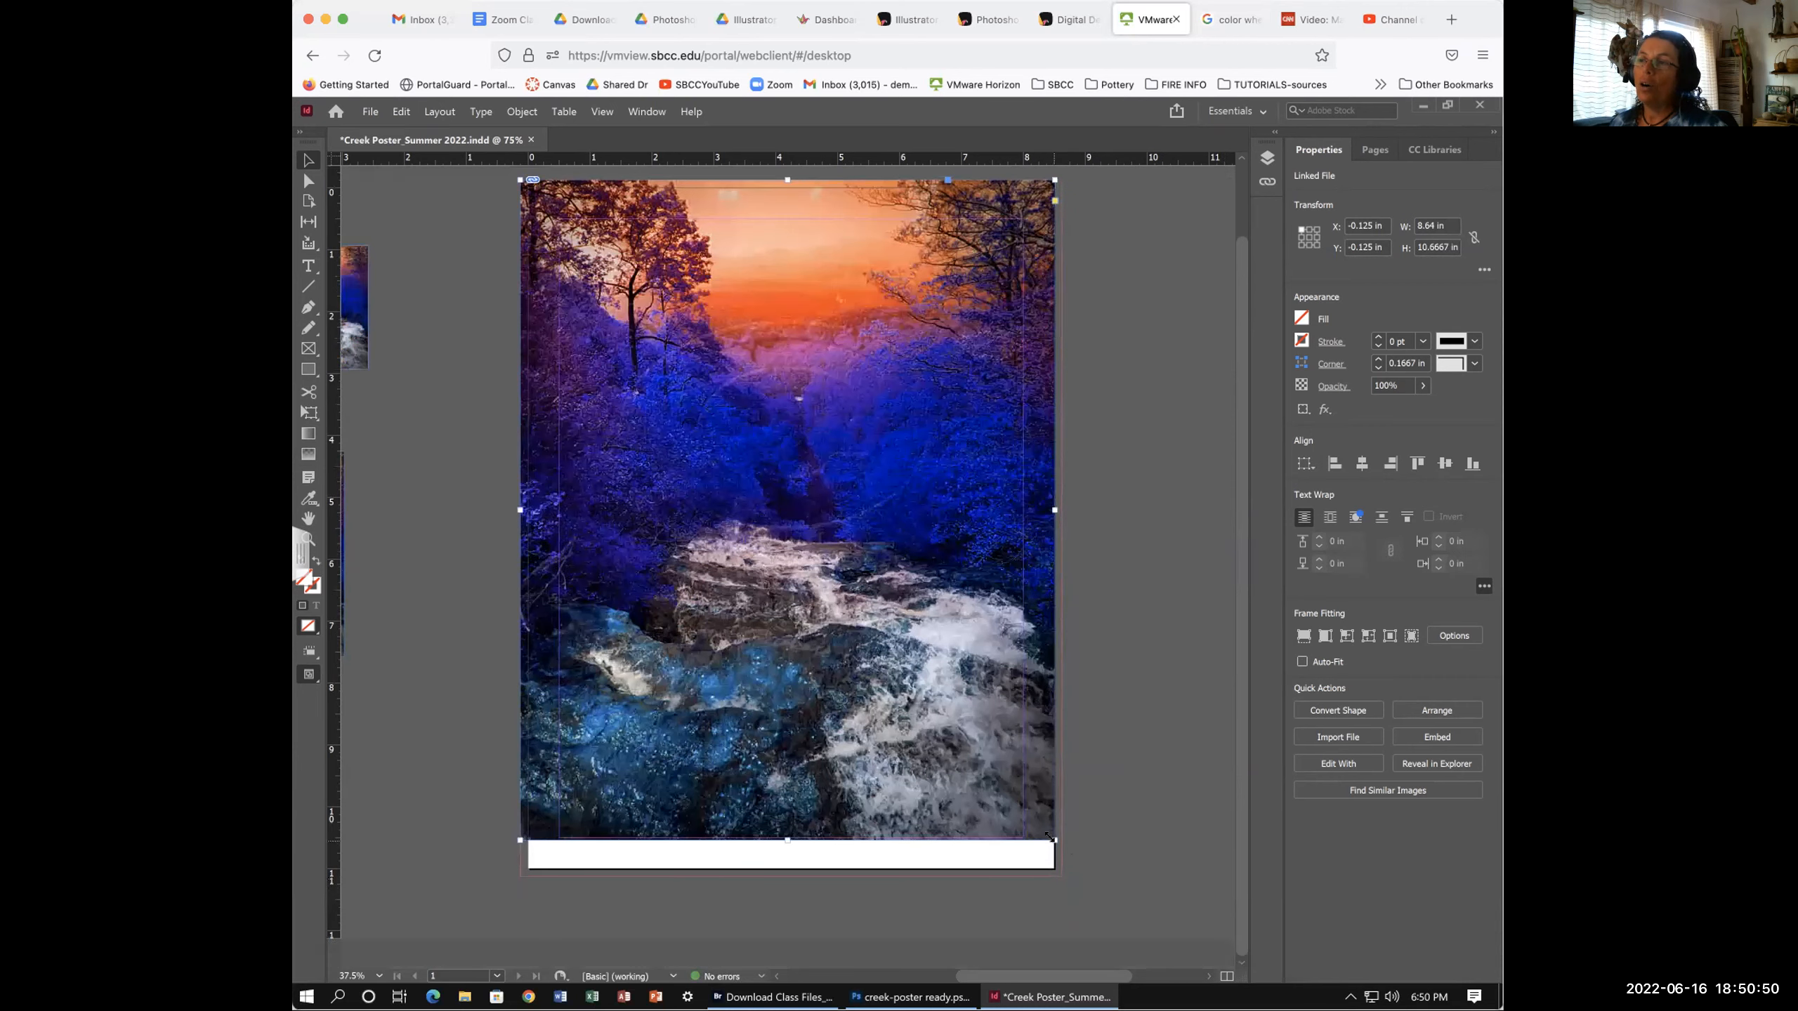
left_click_drag(1051, 836, 1052, 879)
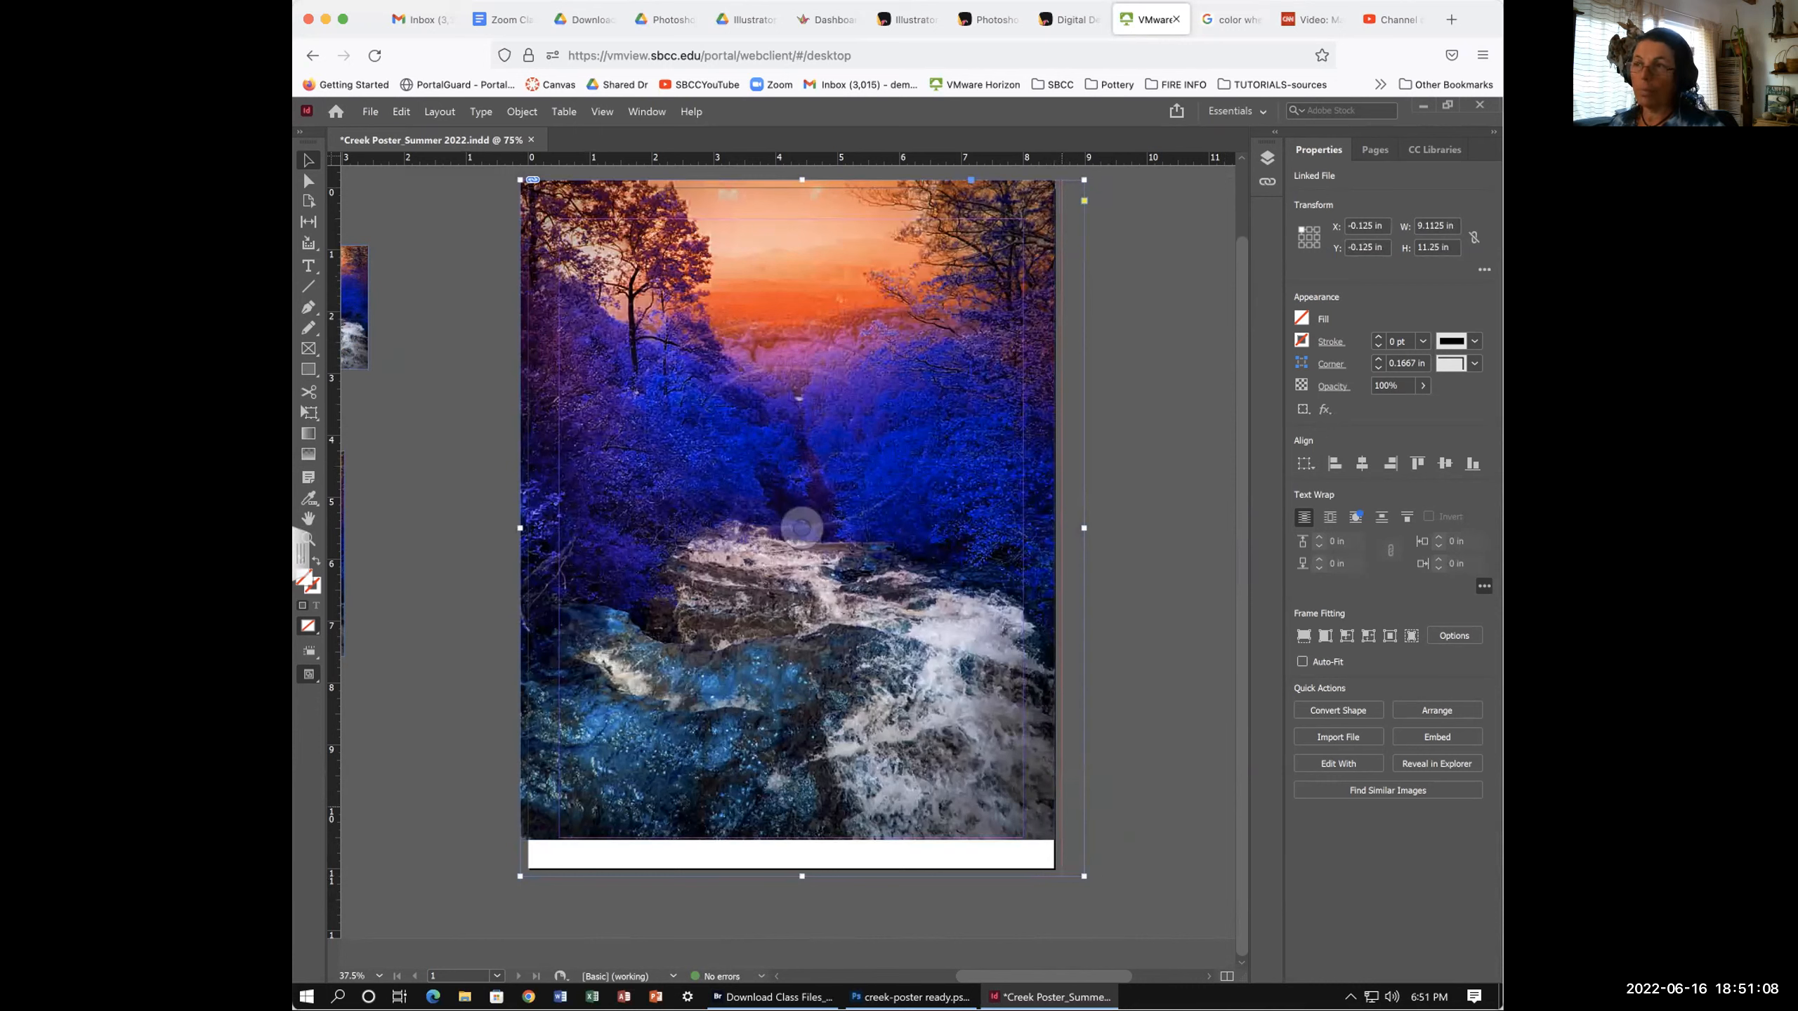
key("ctrl+alt+c")
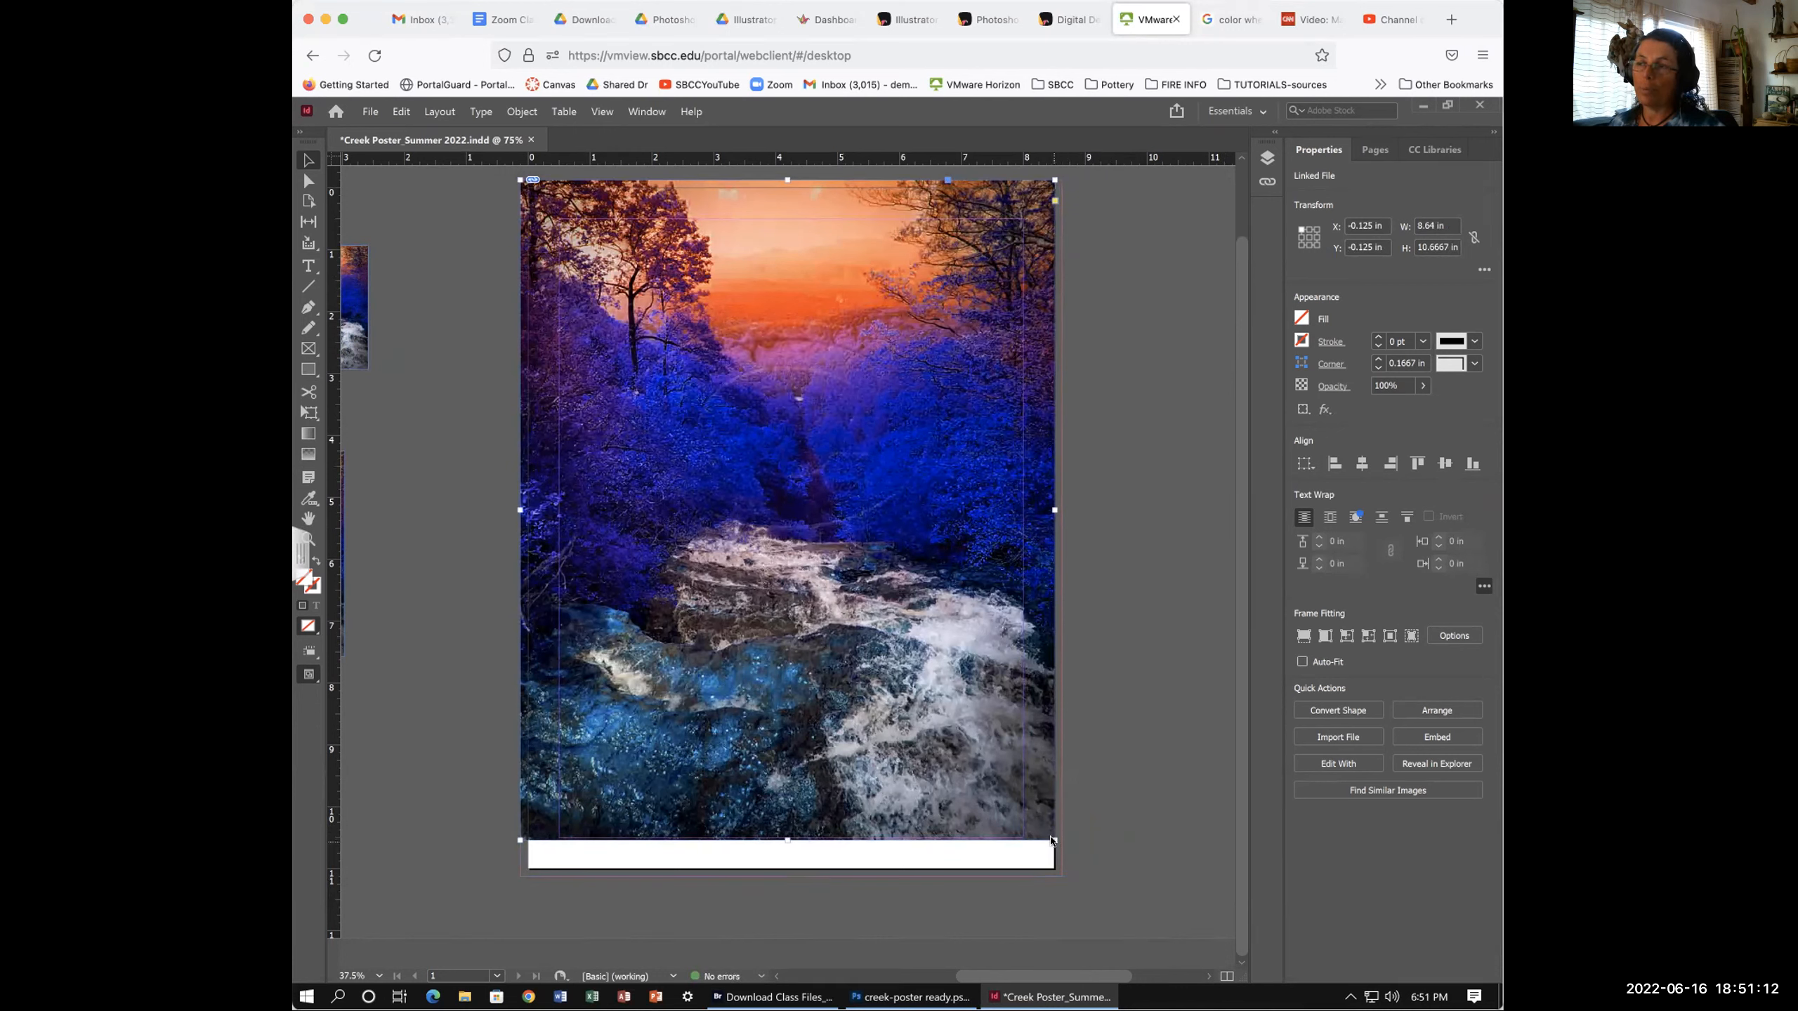
left_click_drag(1054, 840, 1079, 876)
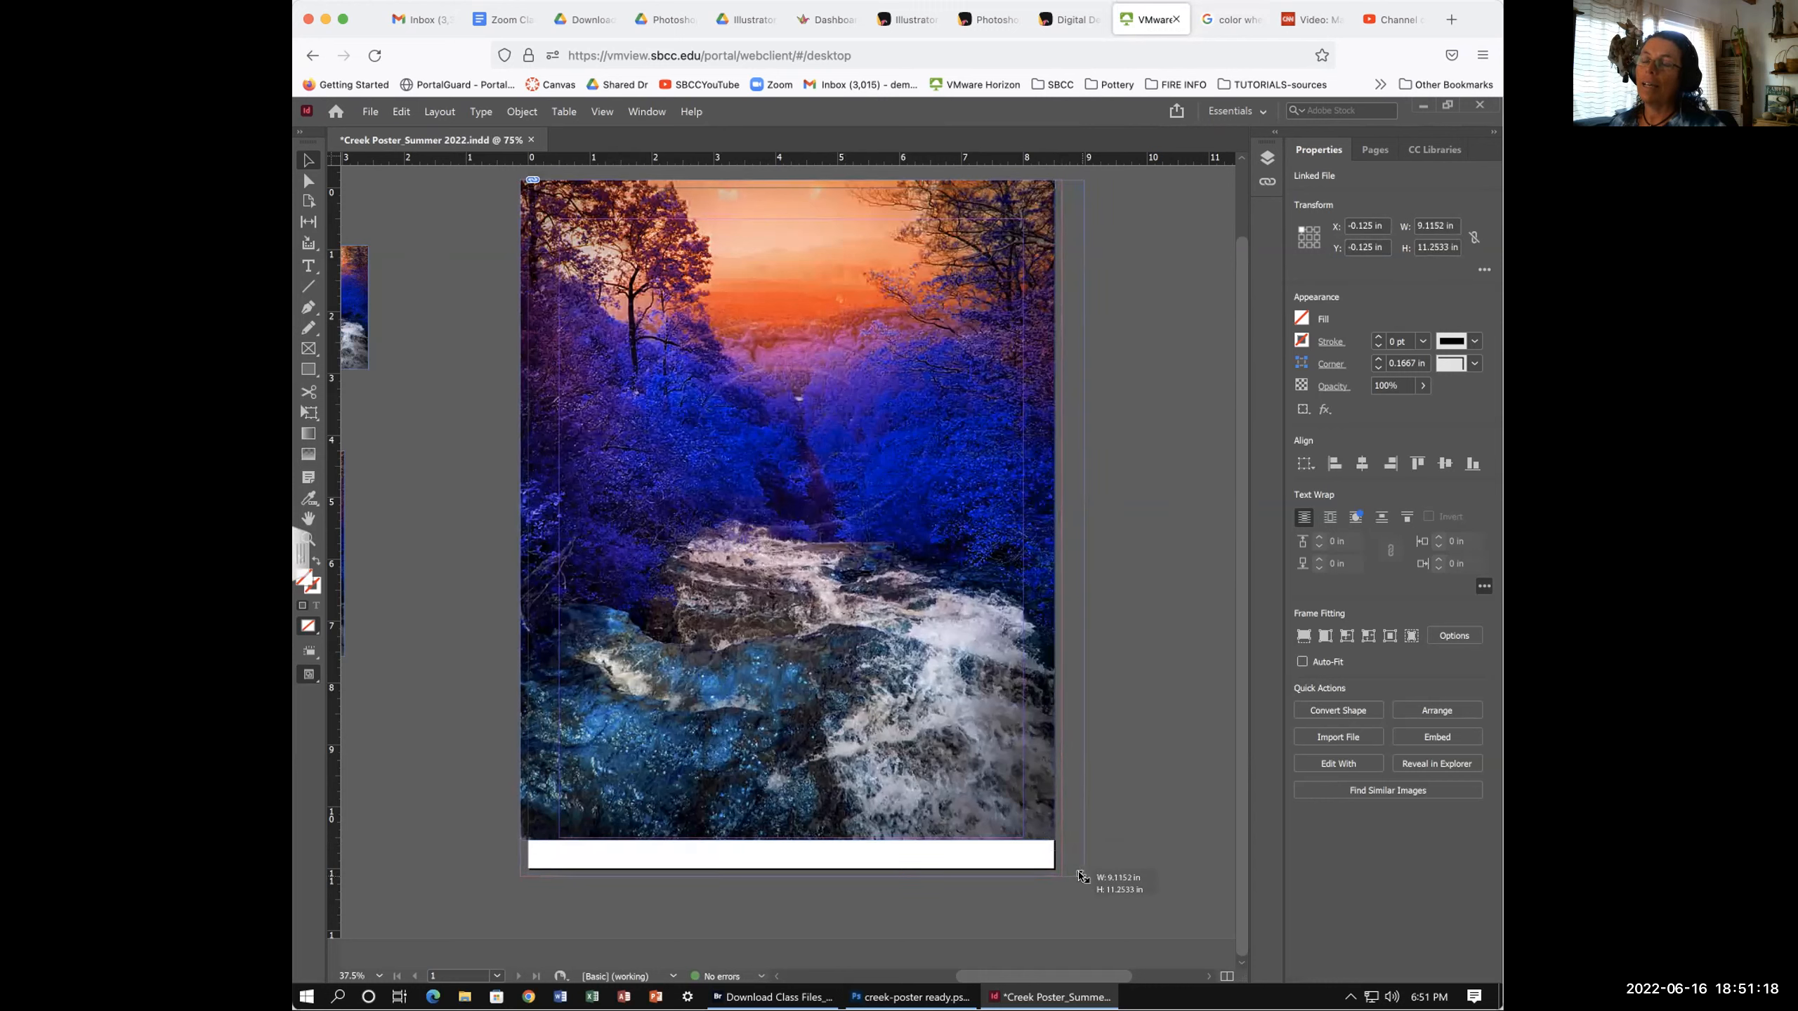
left_click_drag(1081, 876, 1082, 877)
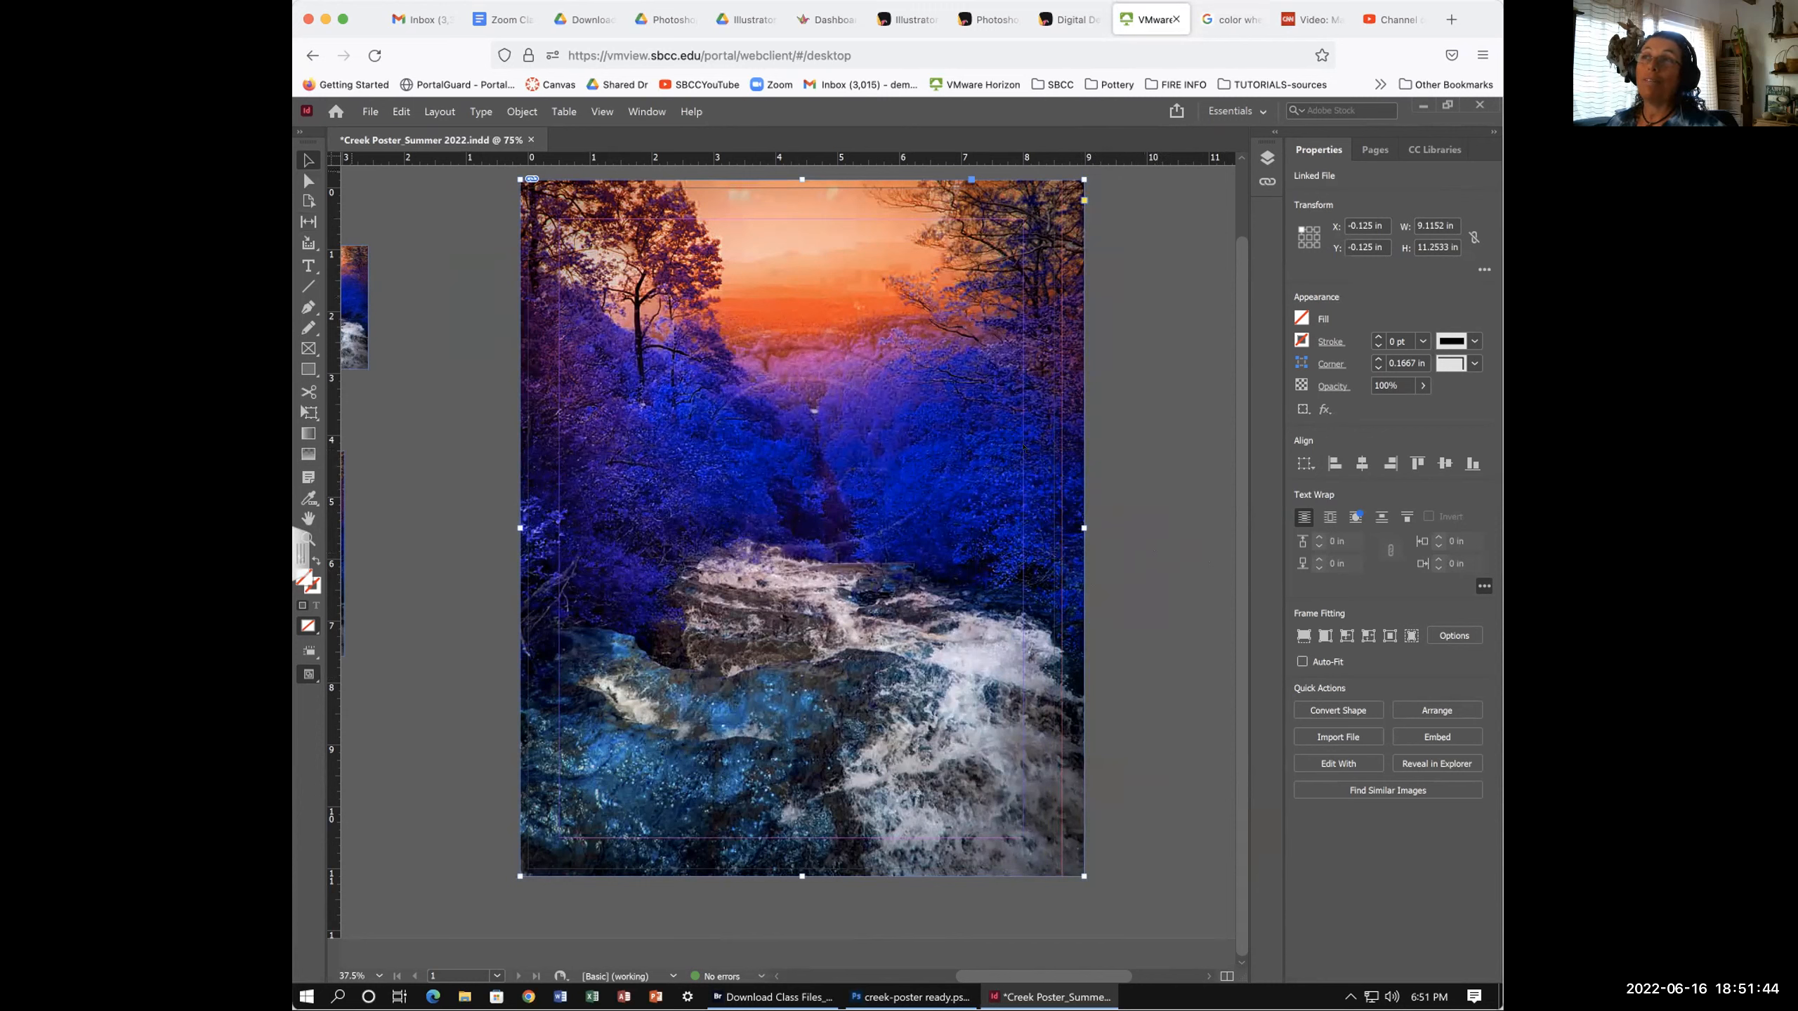
- Trim the photo frame's right edge back to the bleed and nudge the picture left
left_click(305, 159)
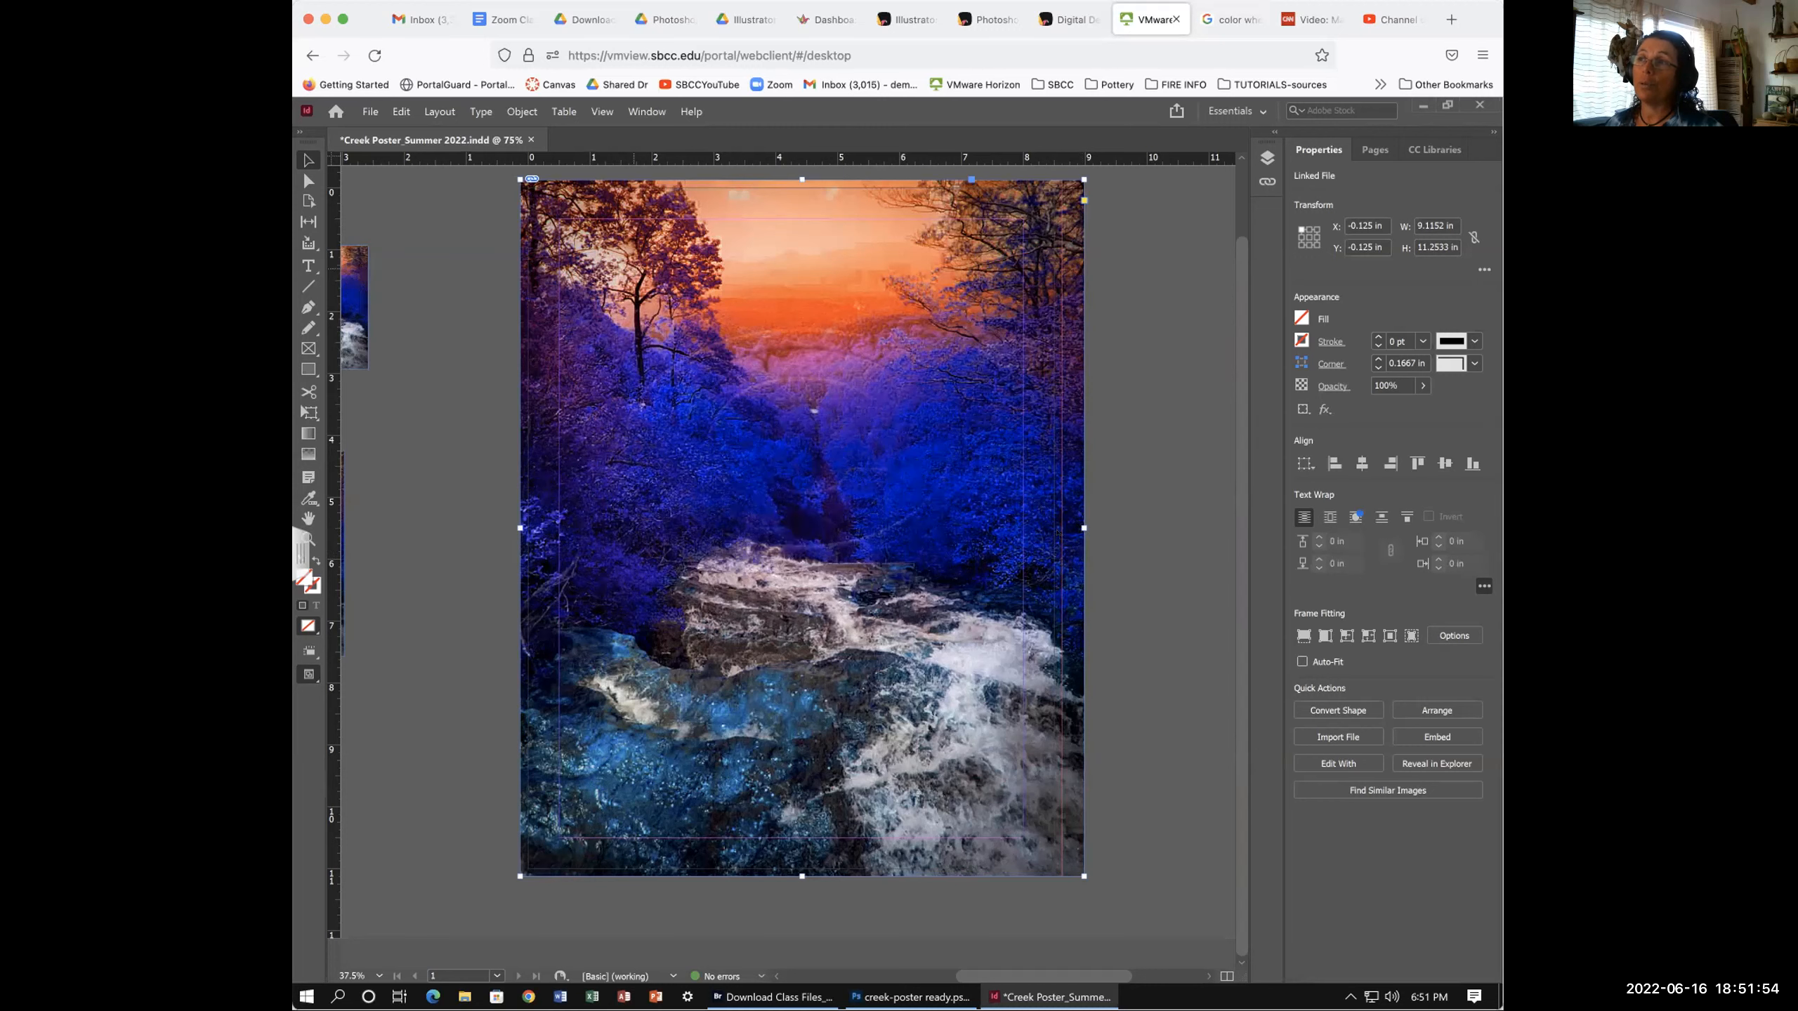
left_click_drag(1072, 528, 1062, 528)
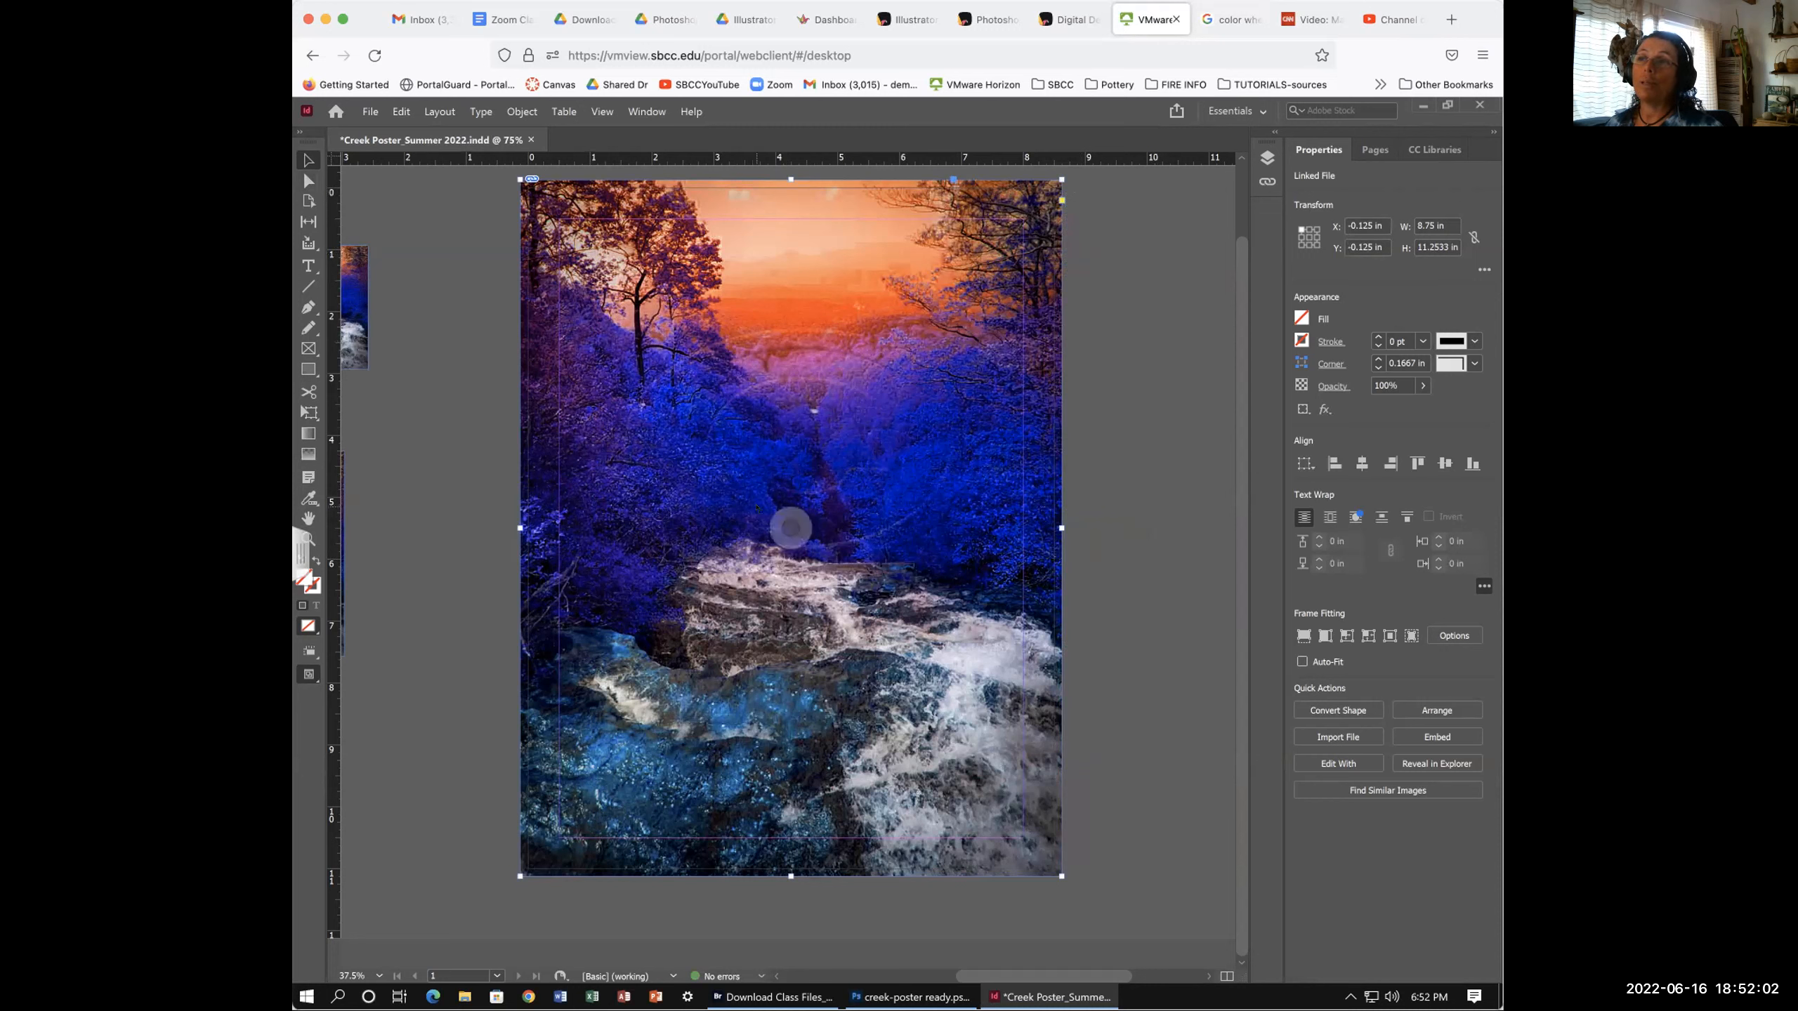
left_click(308, 182)
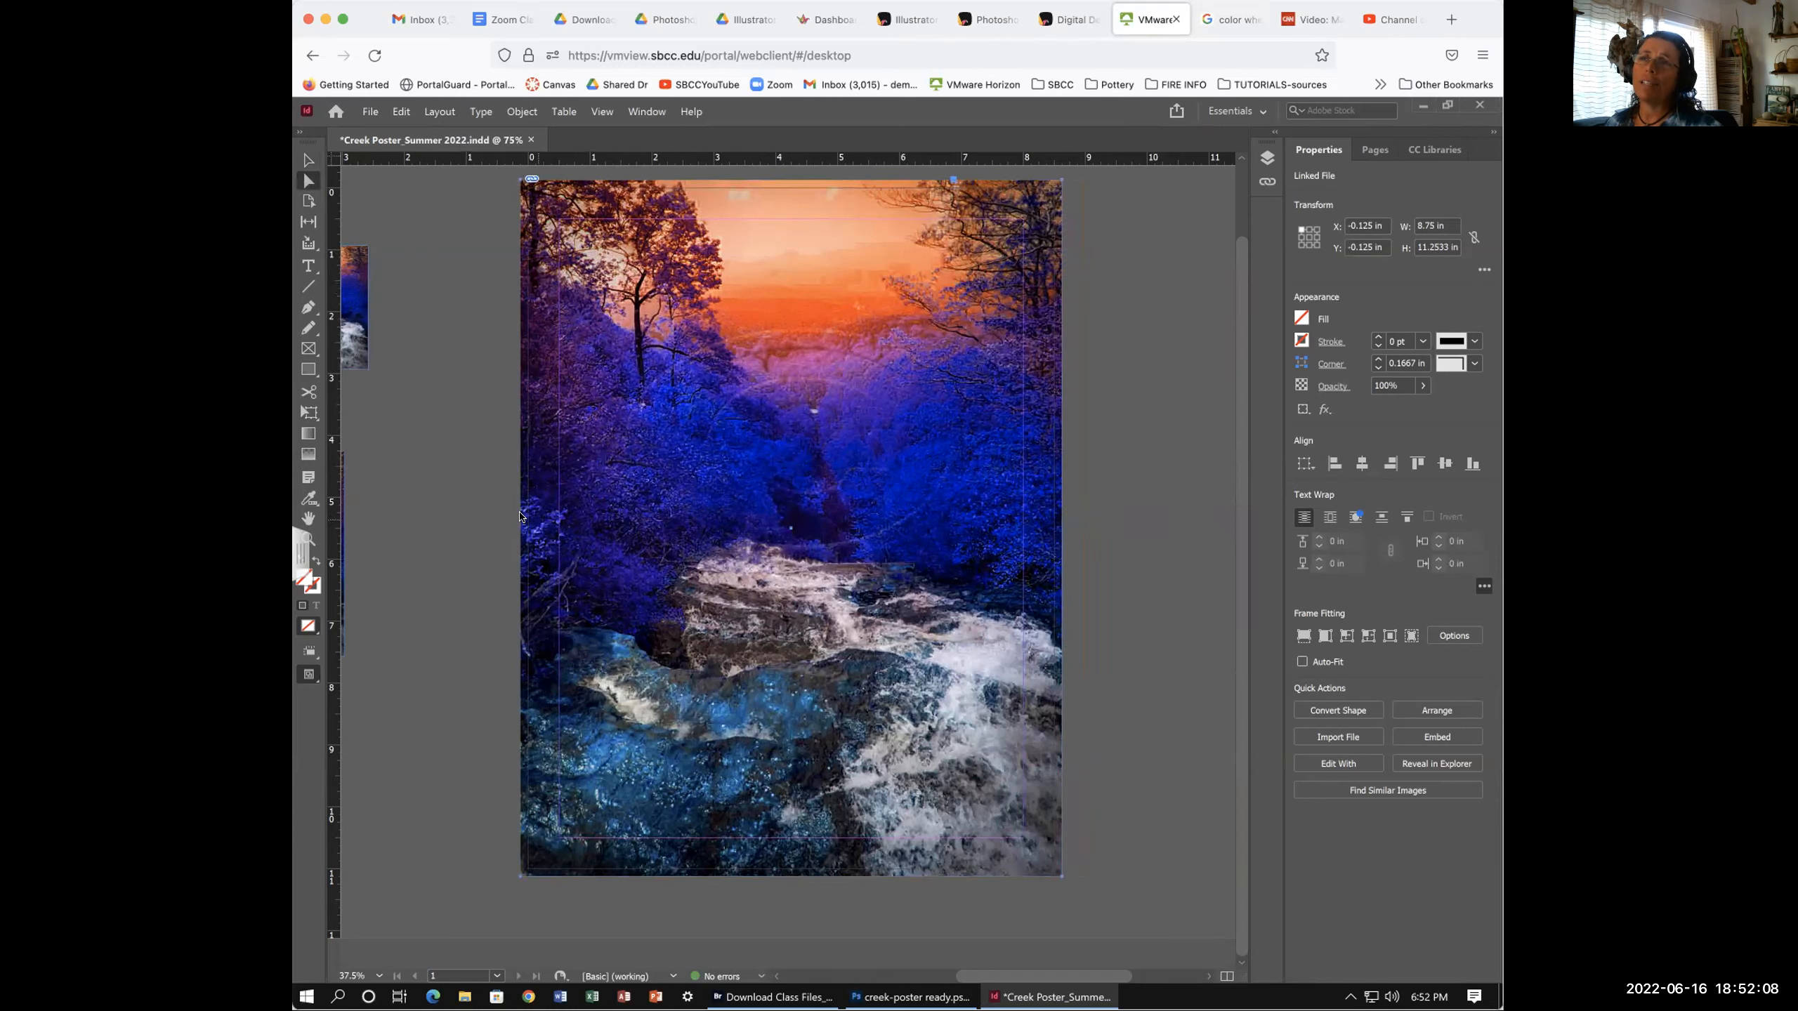
left_click(739, 278)
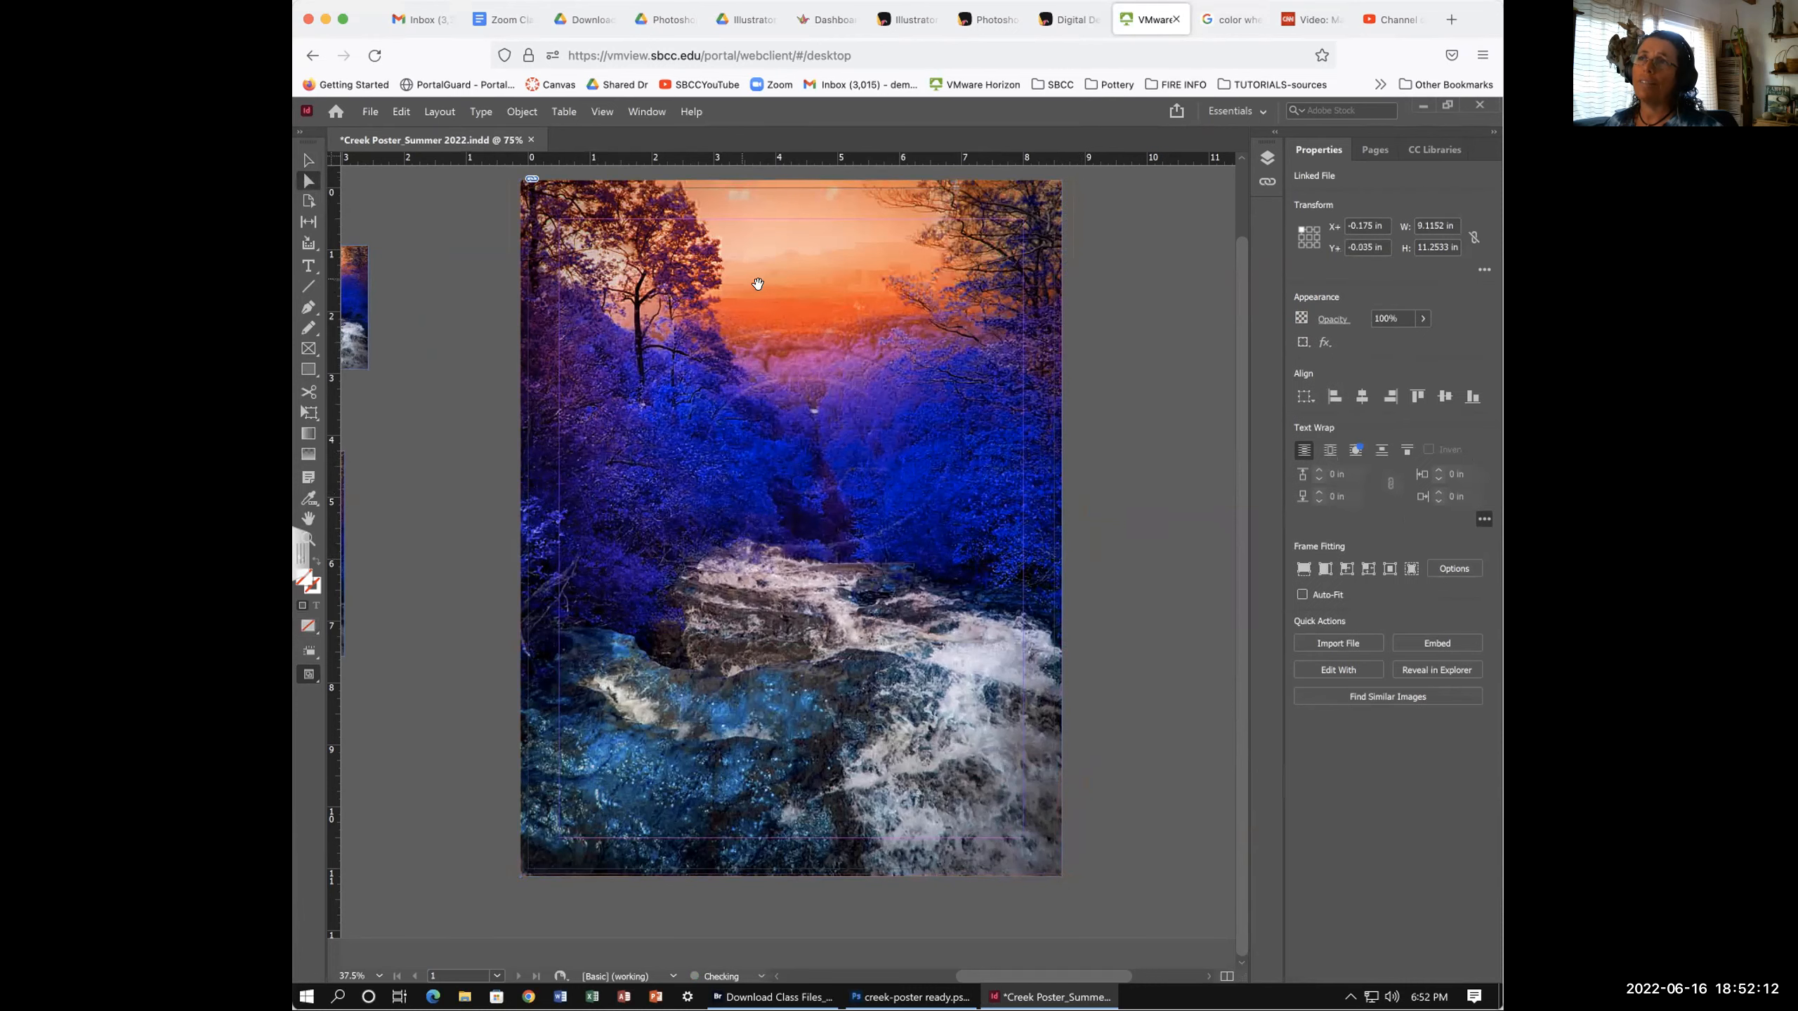
left_click_drag(758, 285, 755, 287)
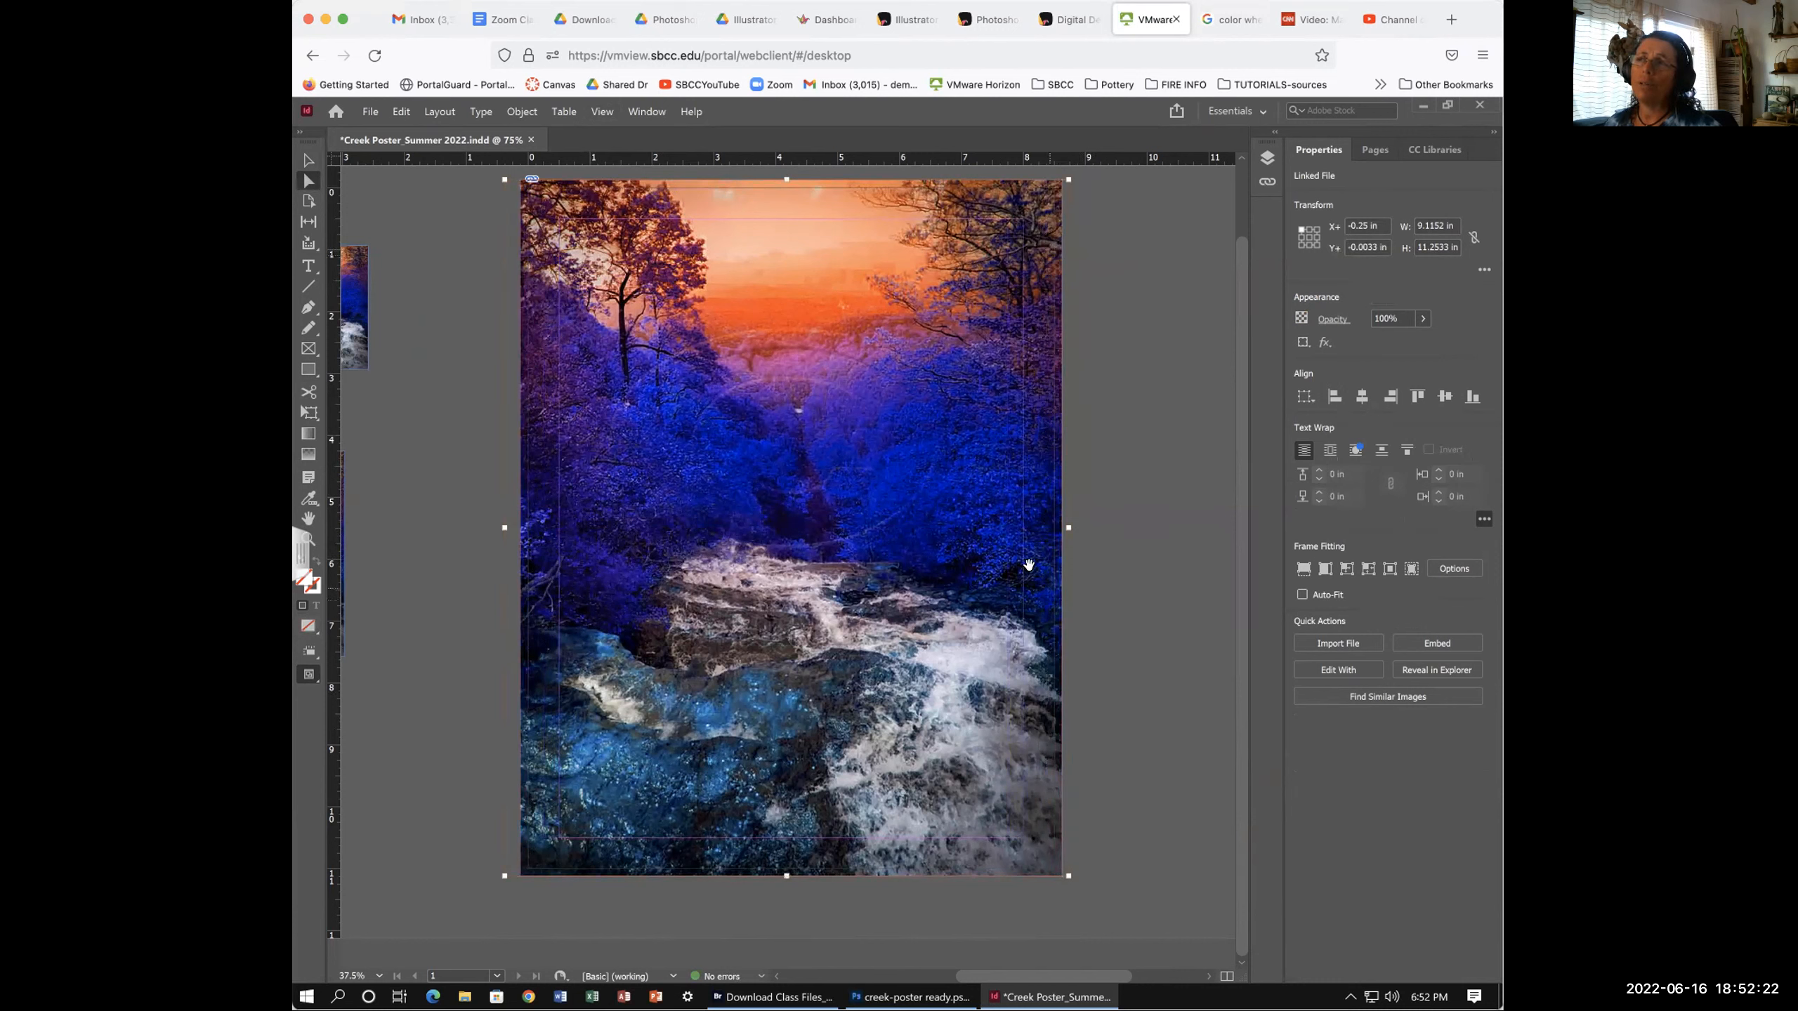
- Fine-tune the picture's position inside the frame, leaving it shifted slightly left
left_click_drag(977, 530, 982, 530)
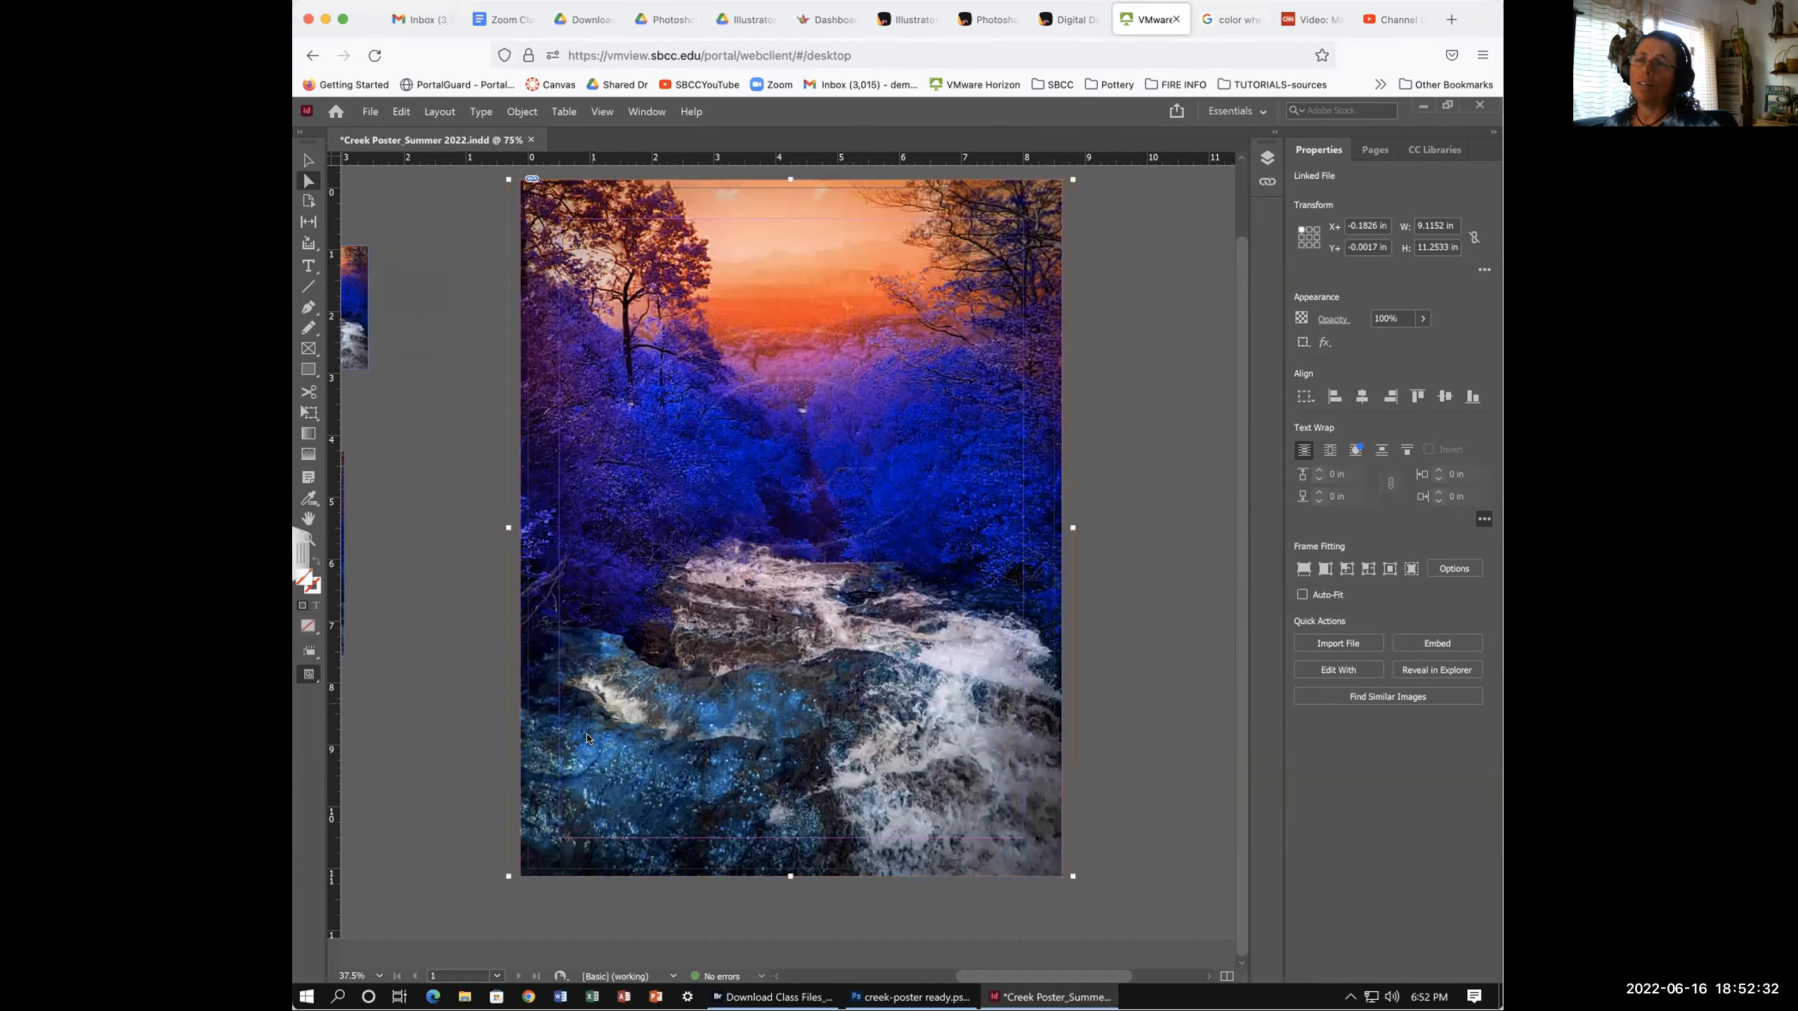
left_click_drag(591, 740, 590, 729)
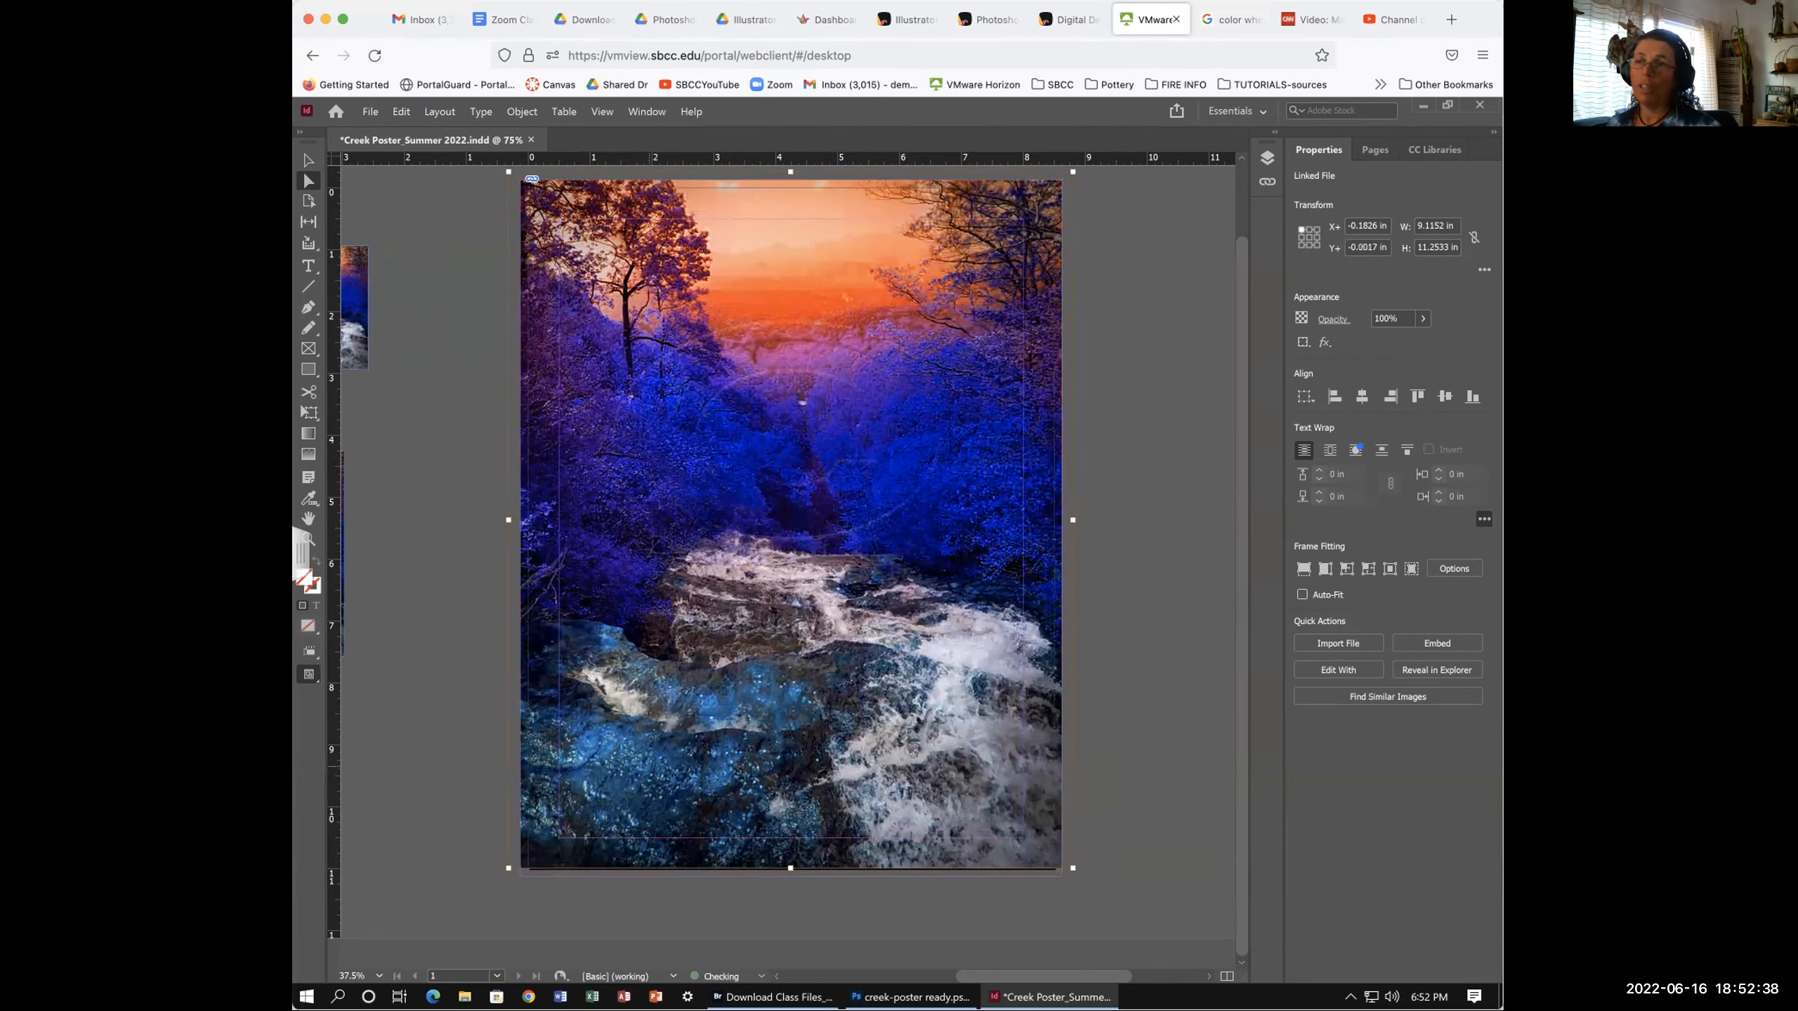
key("ctrl+z")
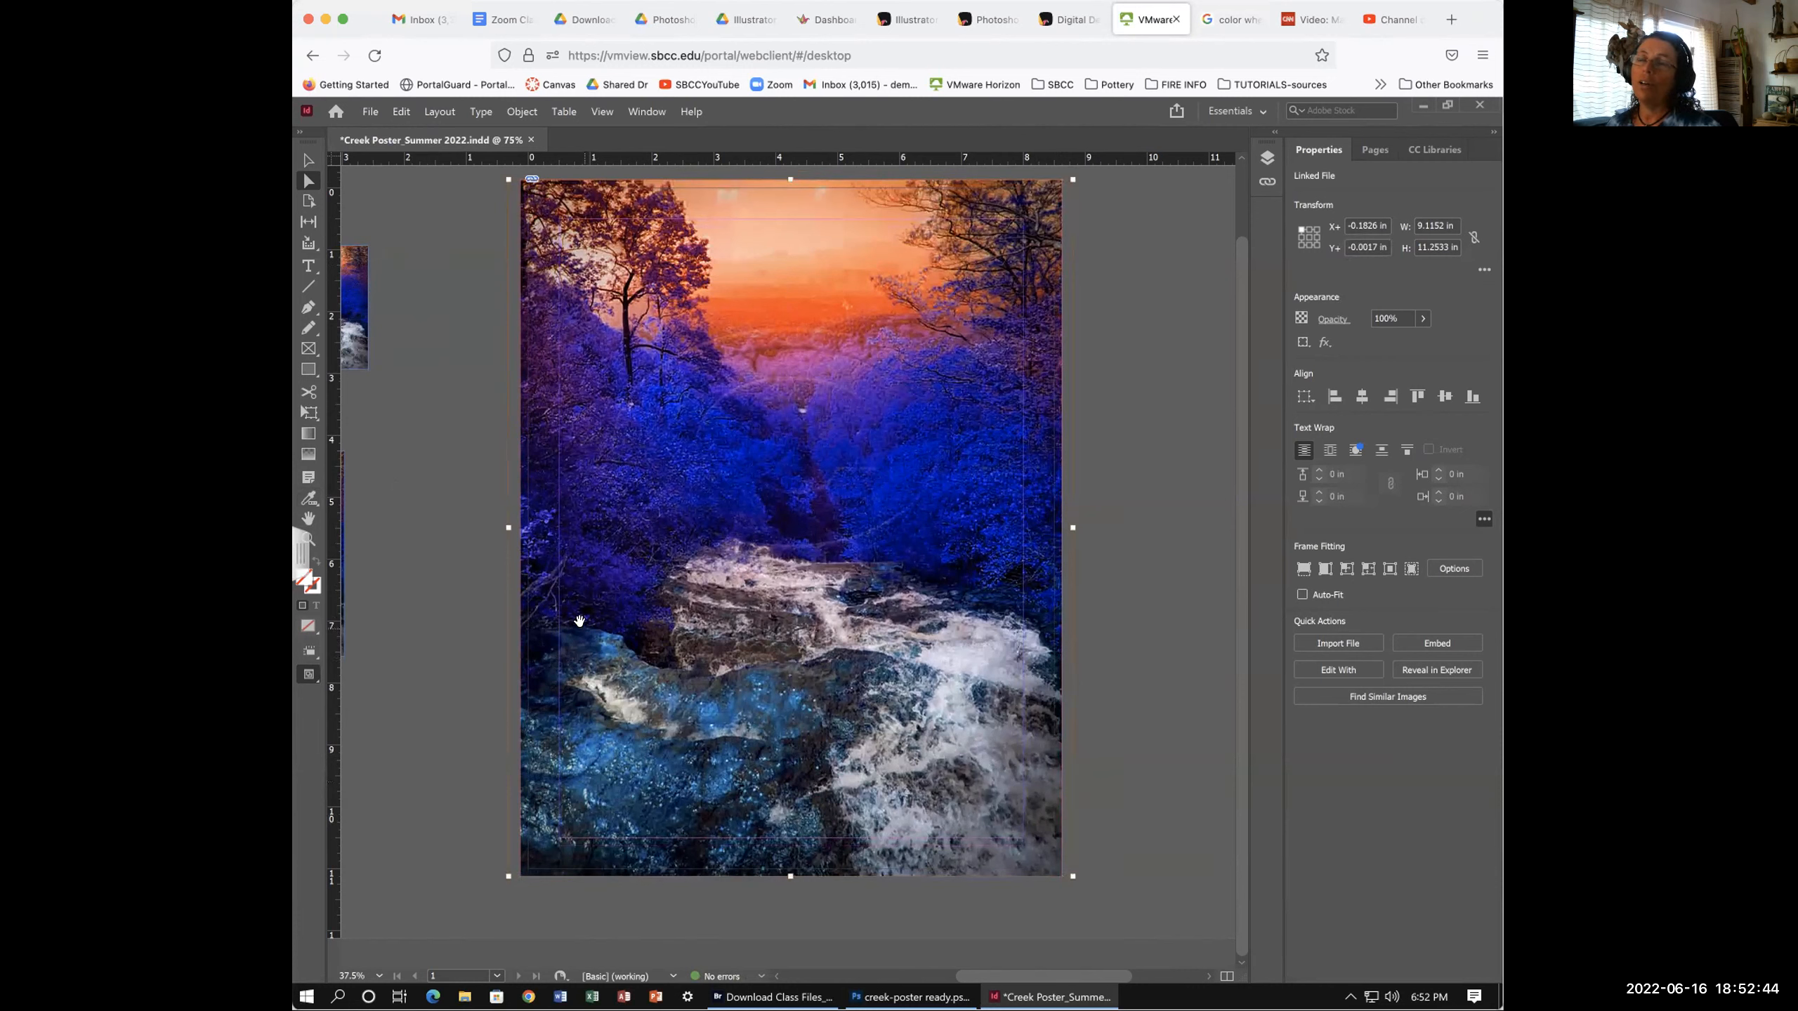
left_click_drag(578, 621, 575, 621)
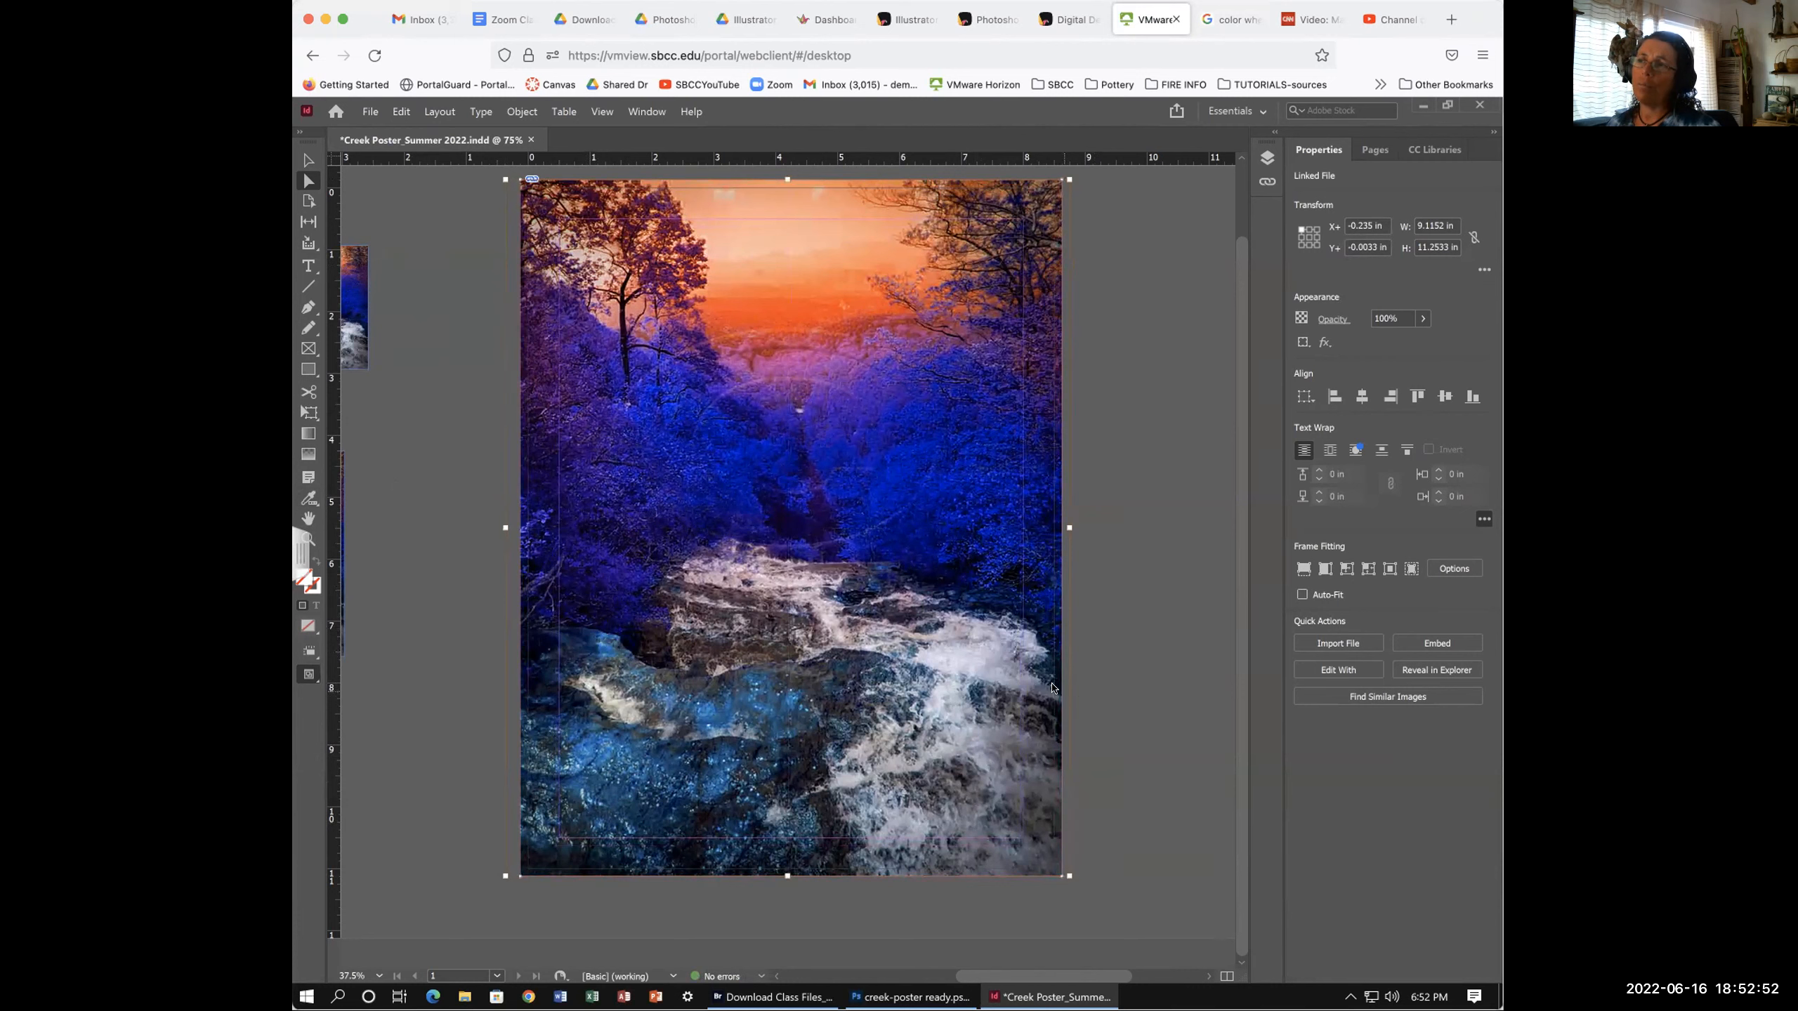
- Deselect the photo and zoom in to check the edge-to-edge page coverage
key("v")
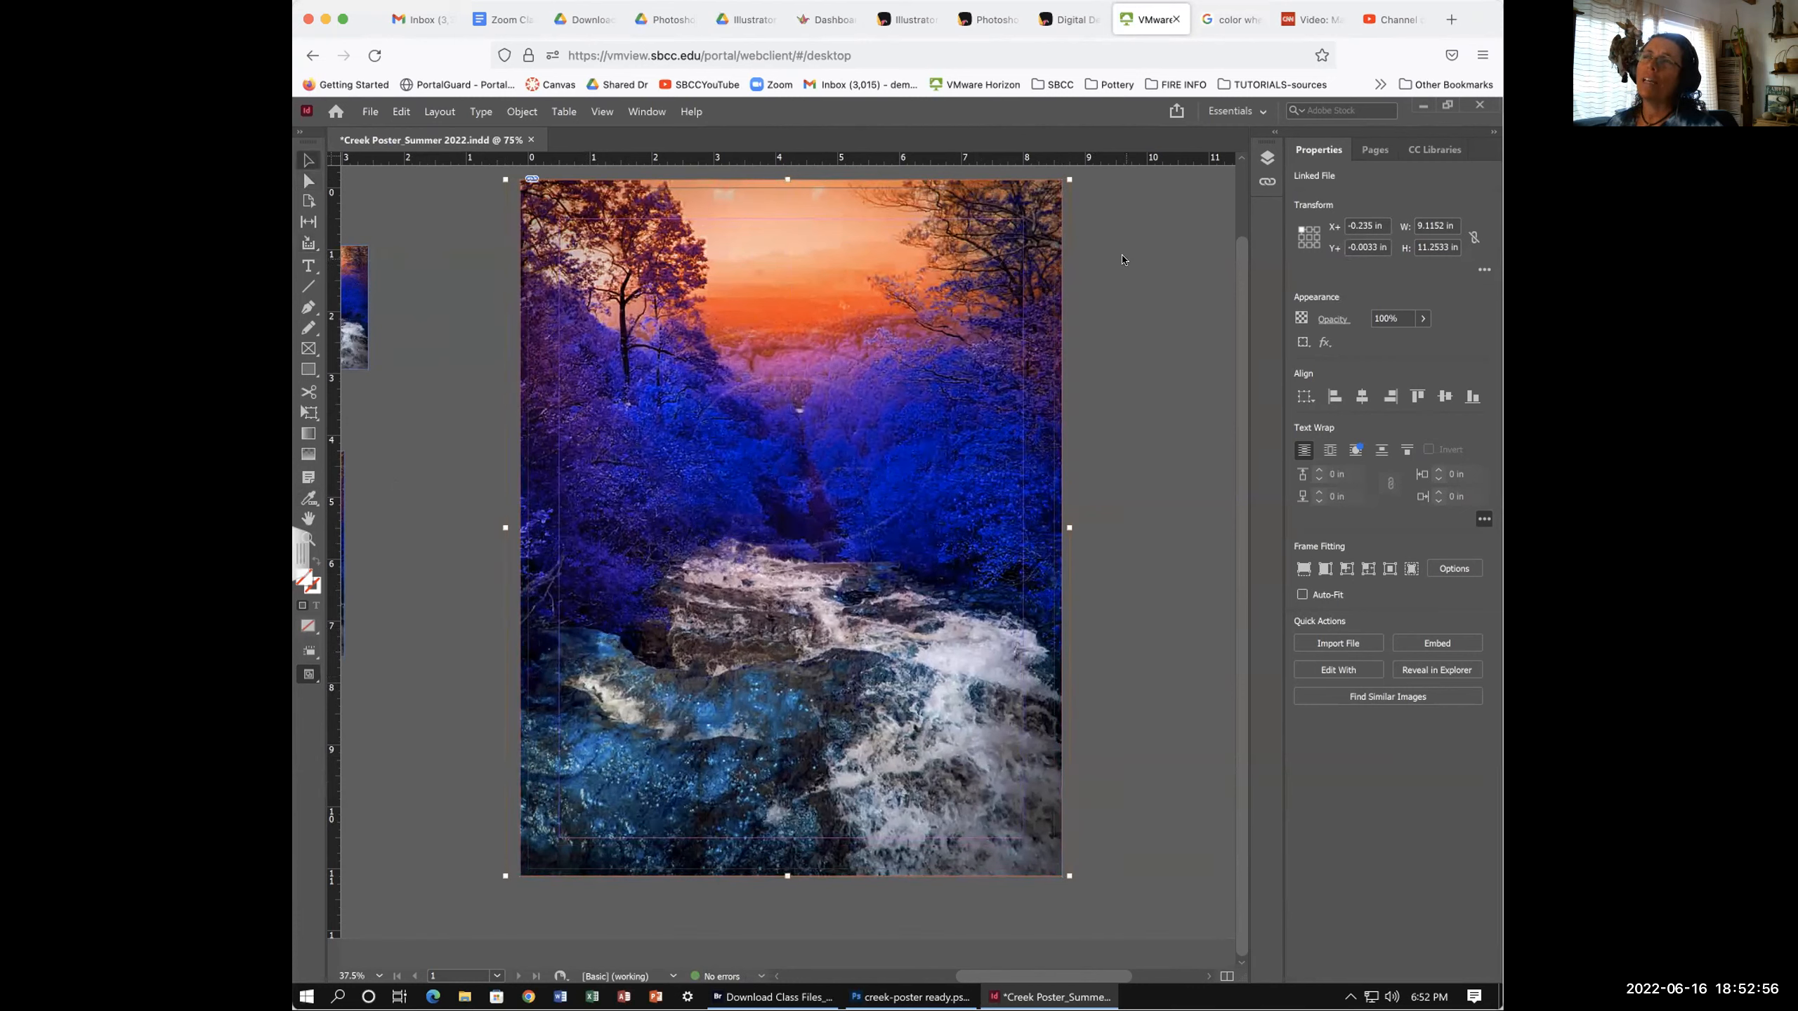
left_click(1080, 209)
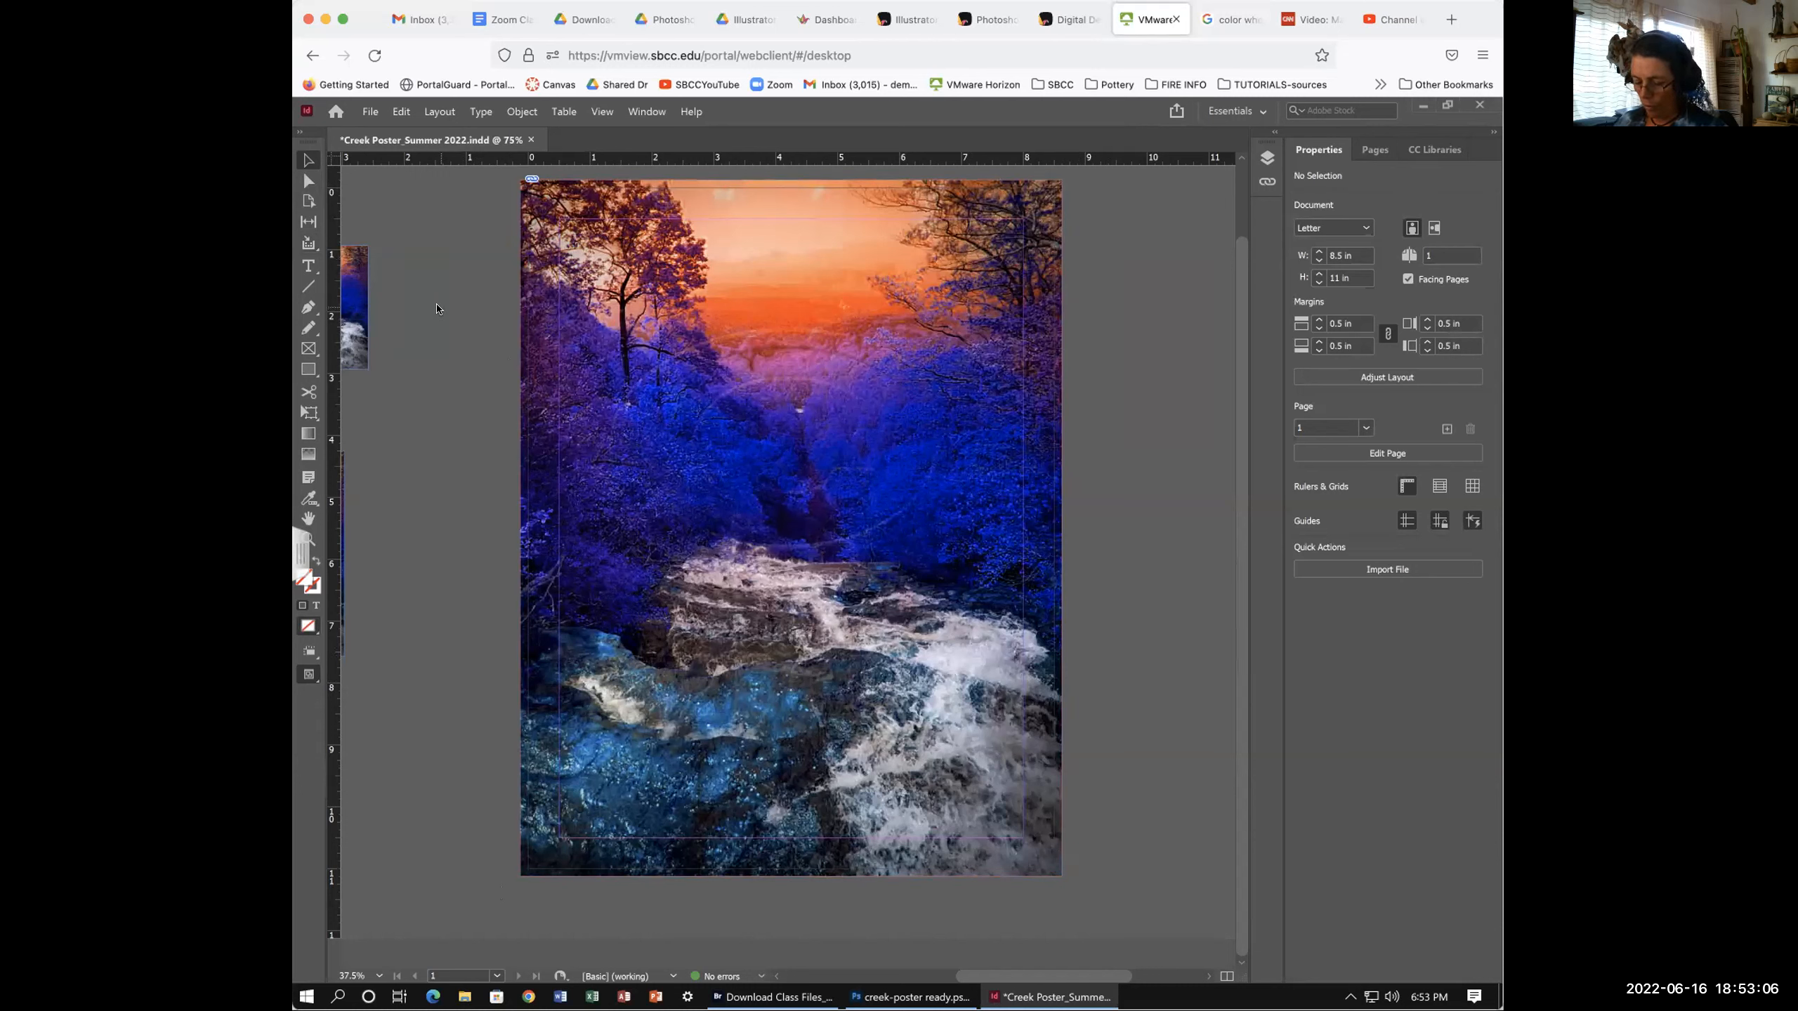
key("ctrl+equal")
key("ctrl+equal")
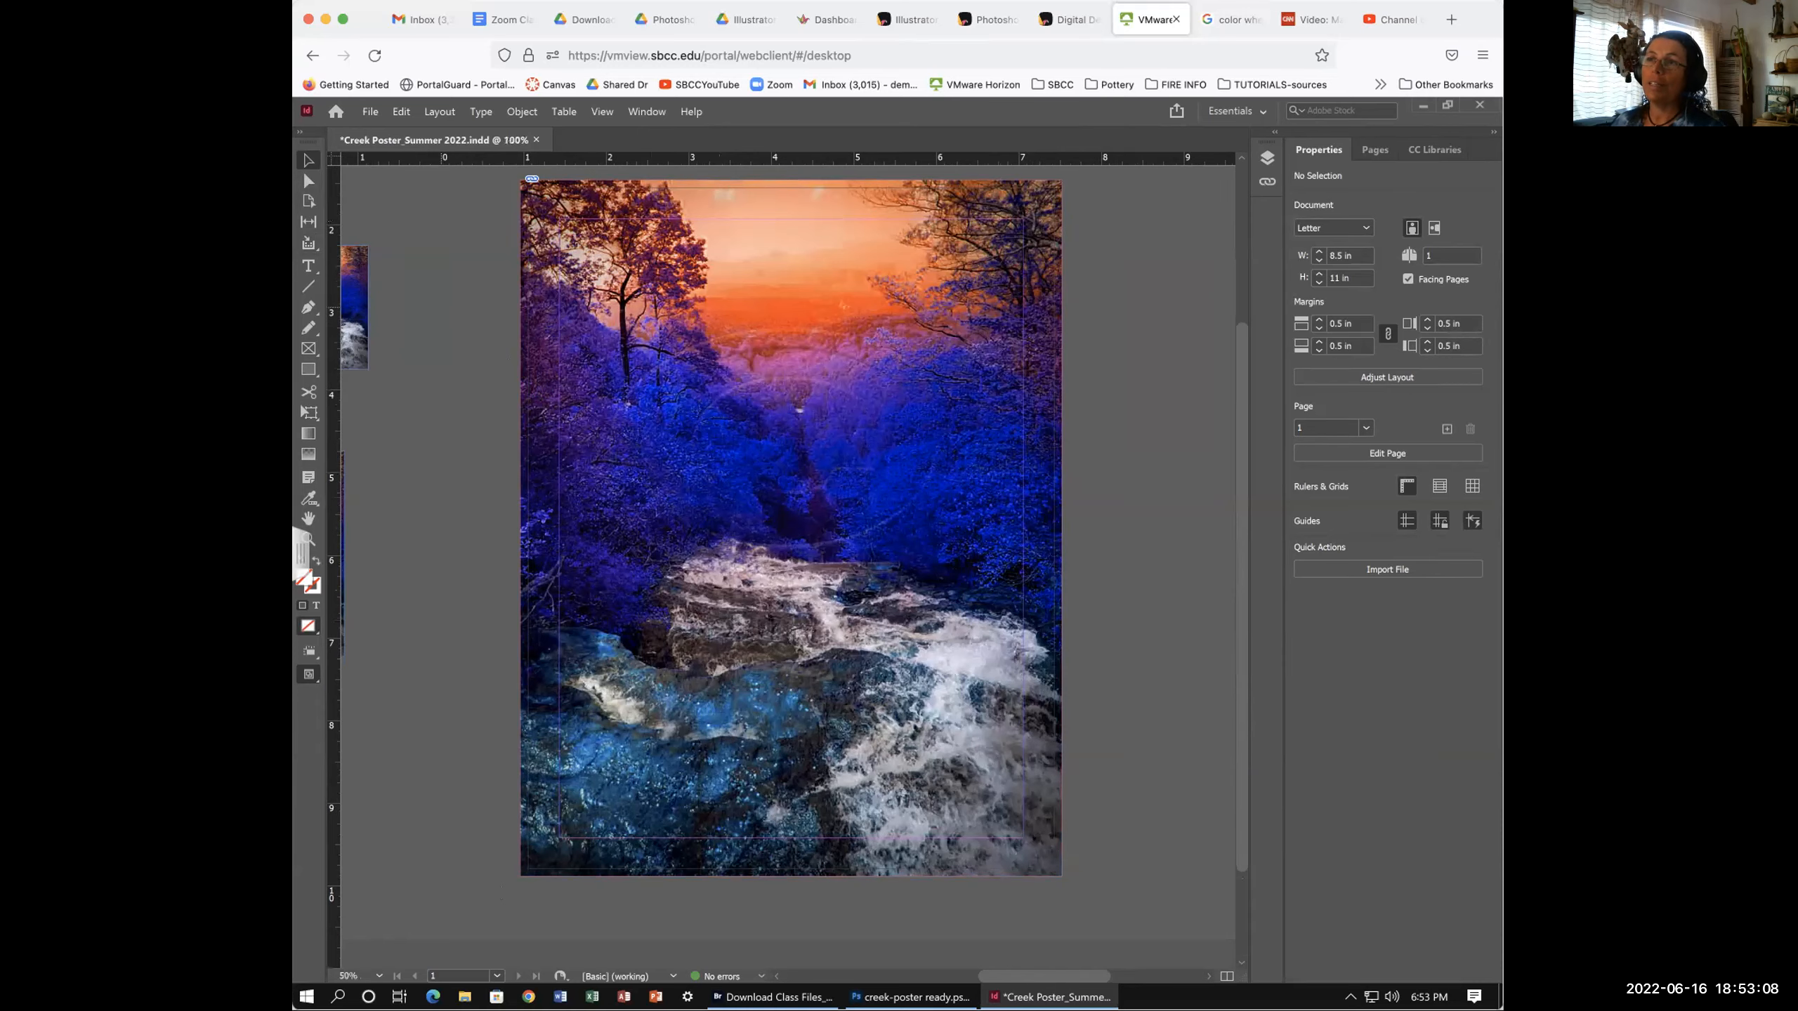
key("super+equal")
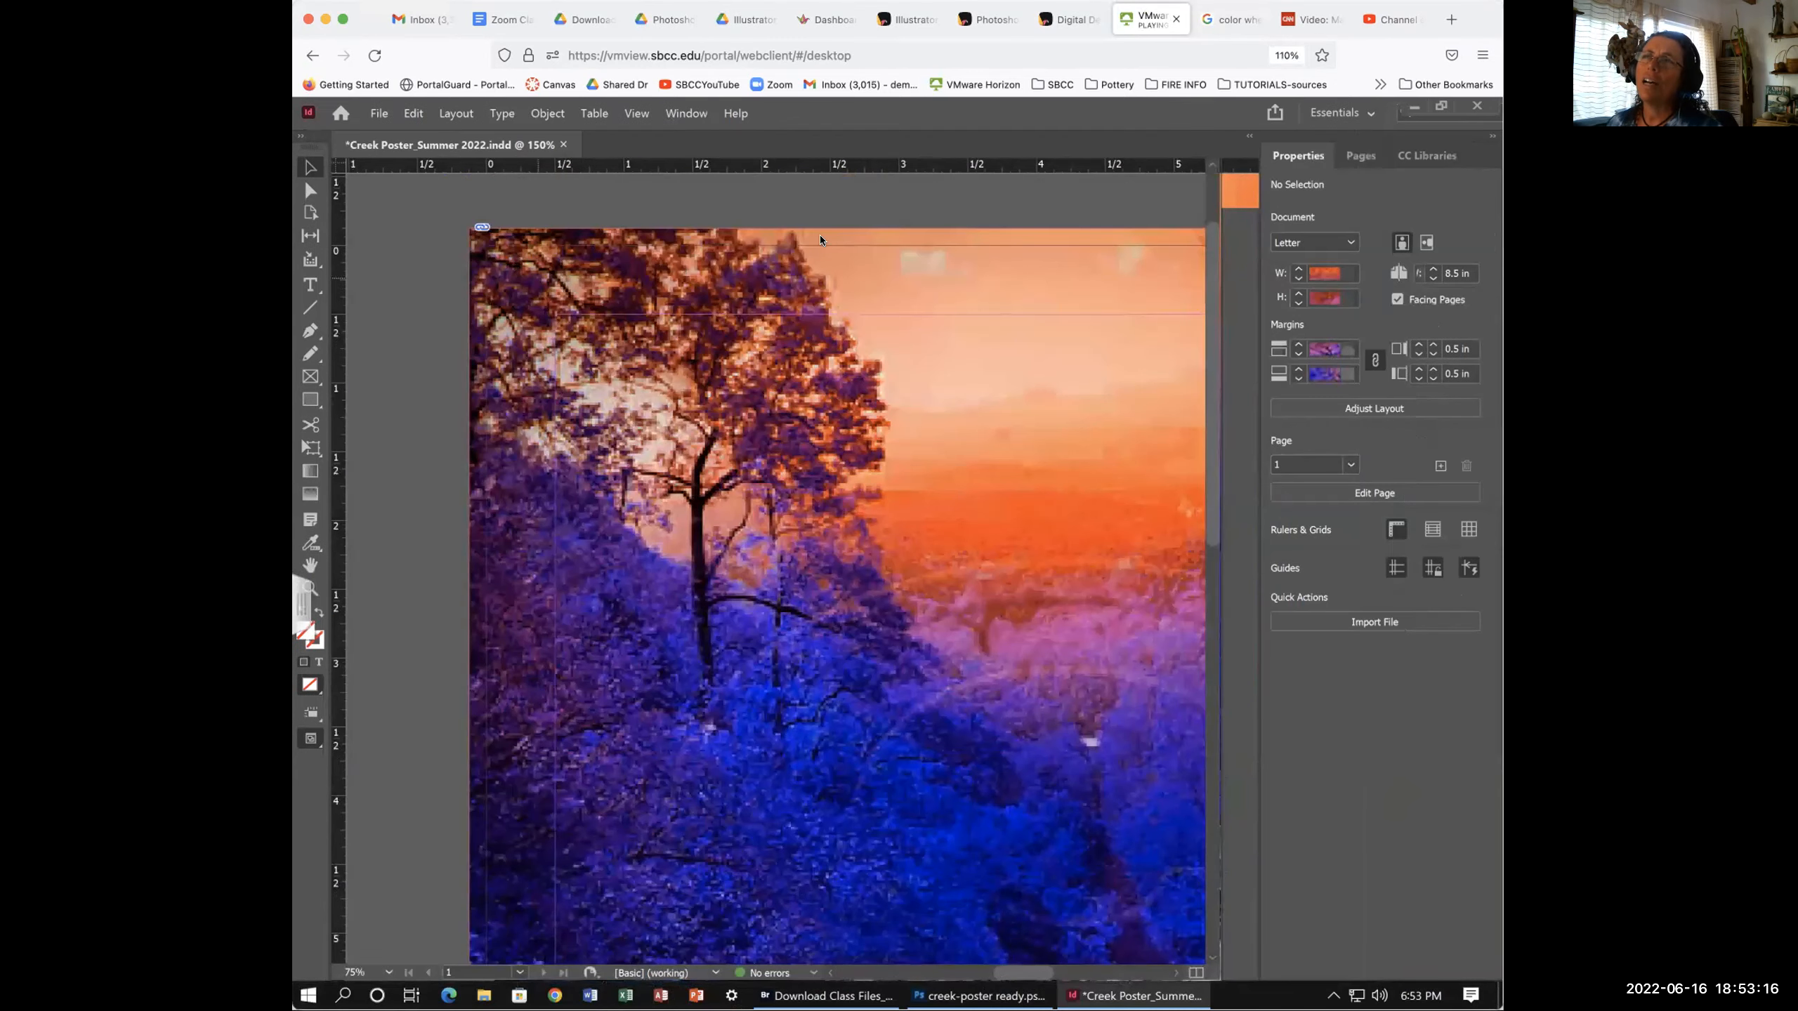
- Select the creek photo frame, look around it, then zoom out to the full poster page
left_click(485, 271)
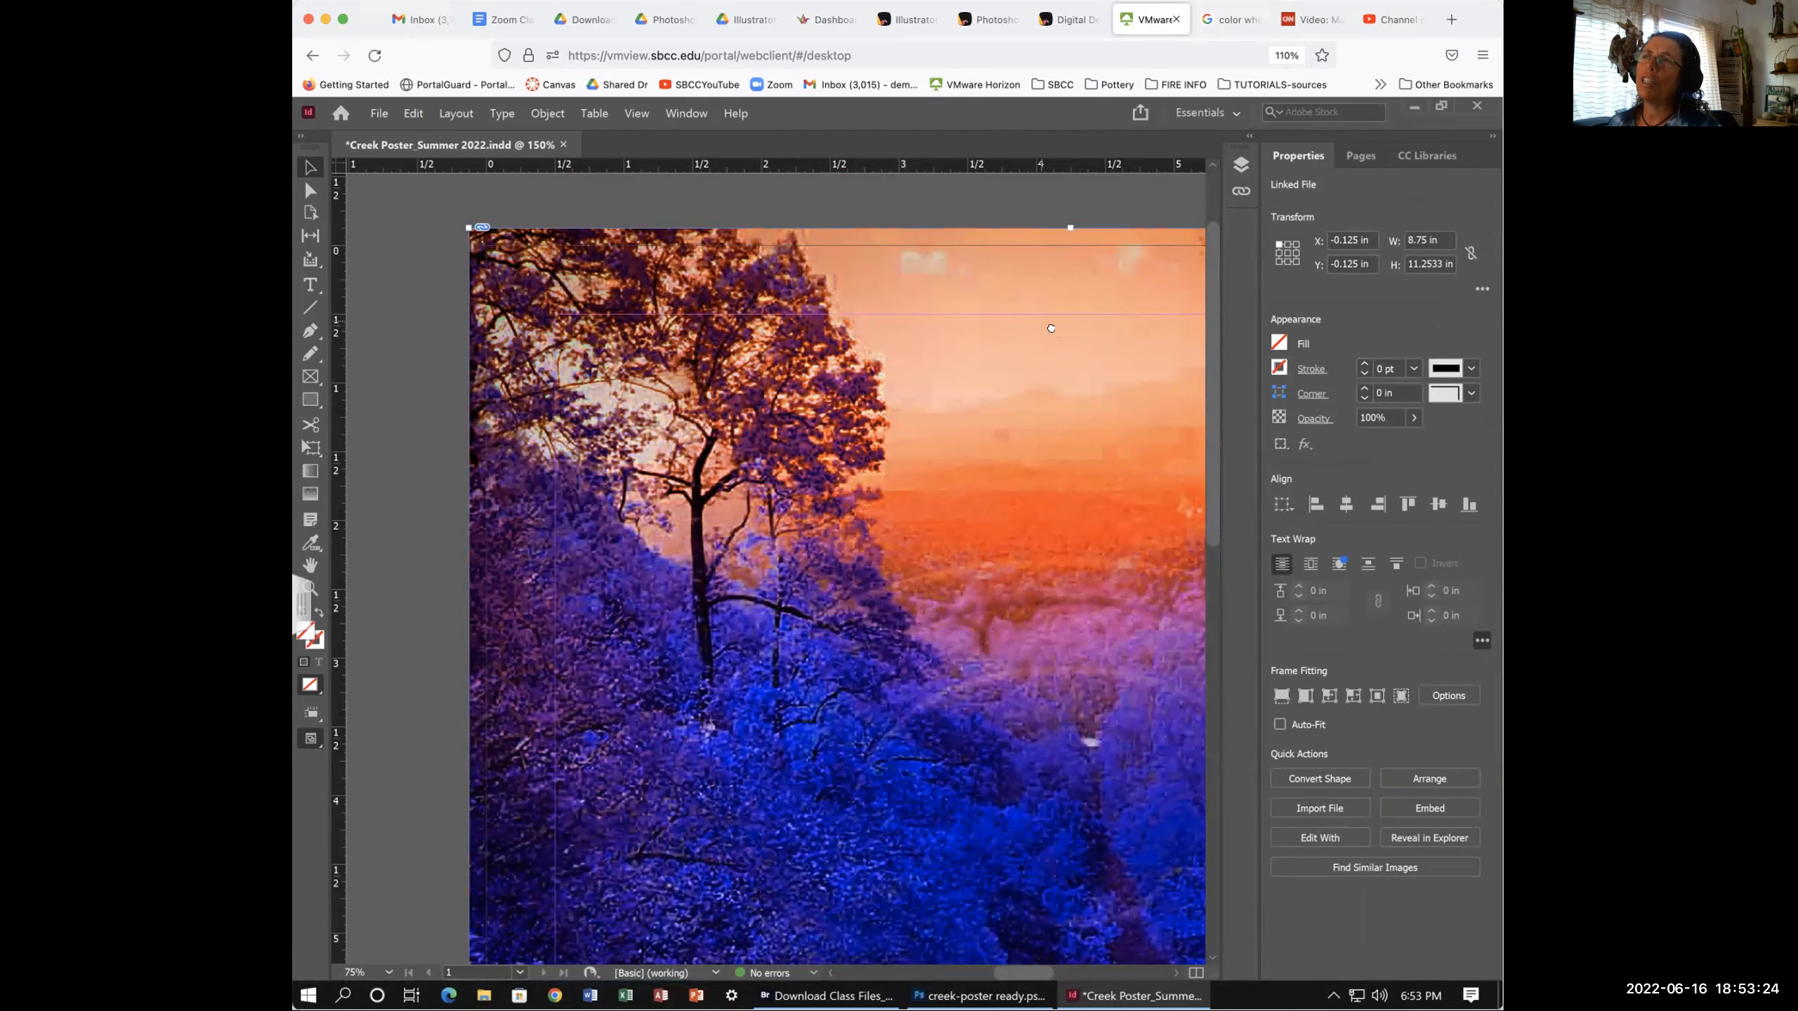
scroll(1055, 330, "right", 10)
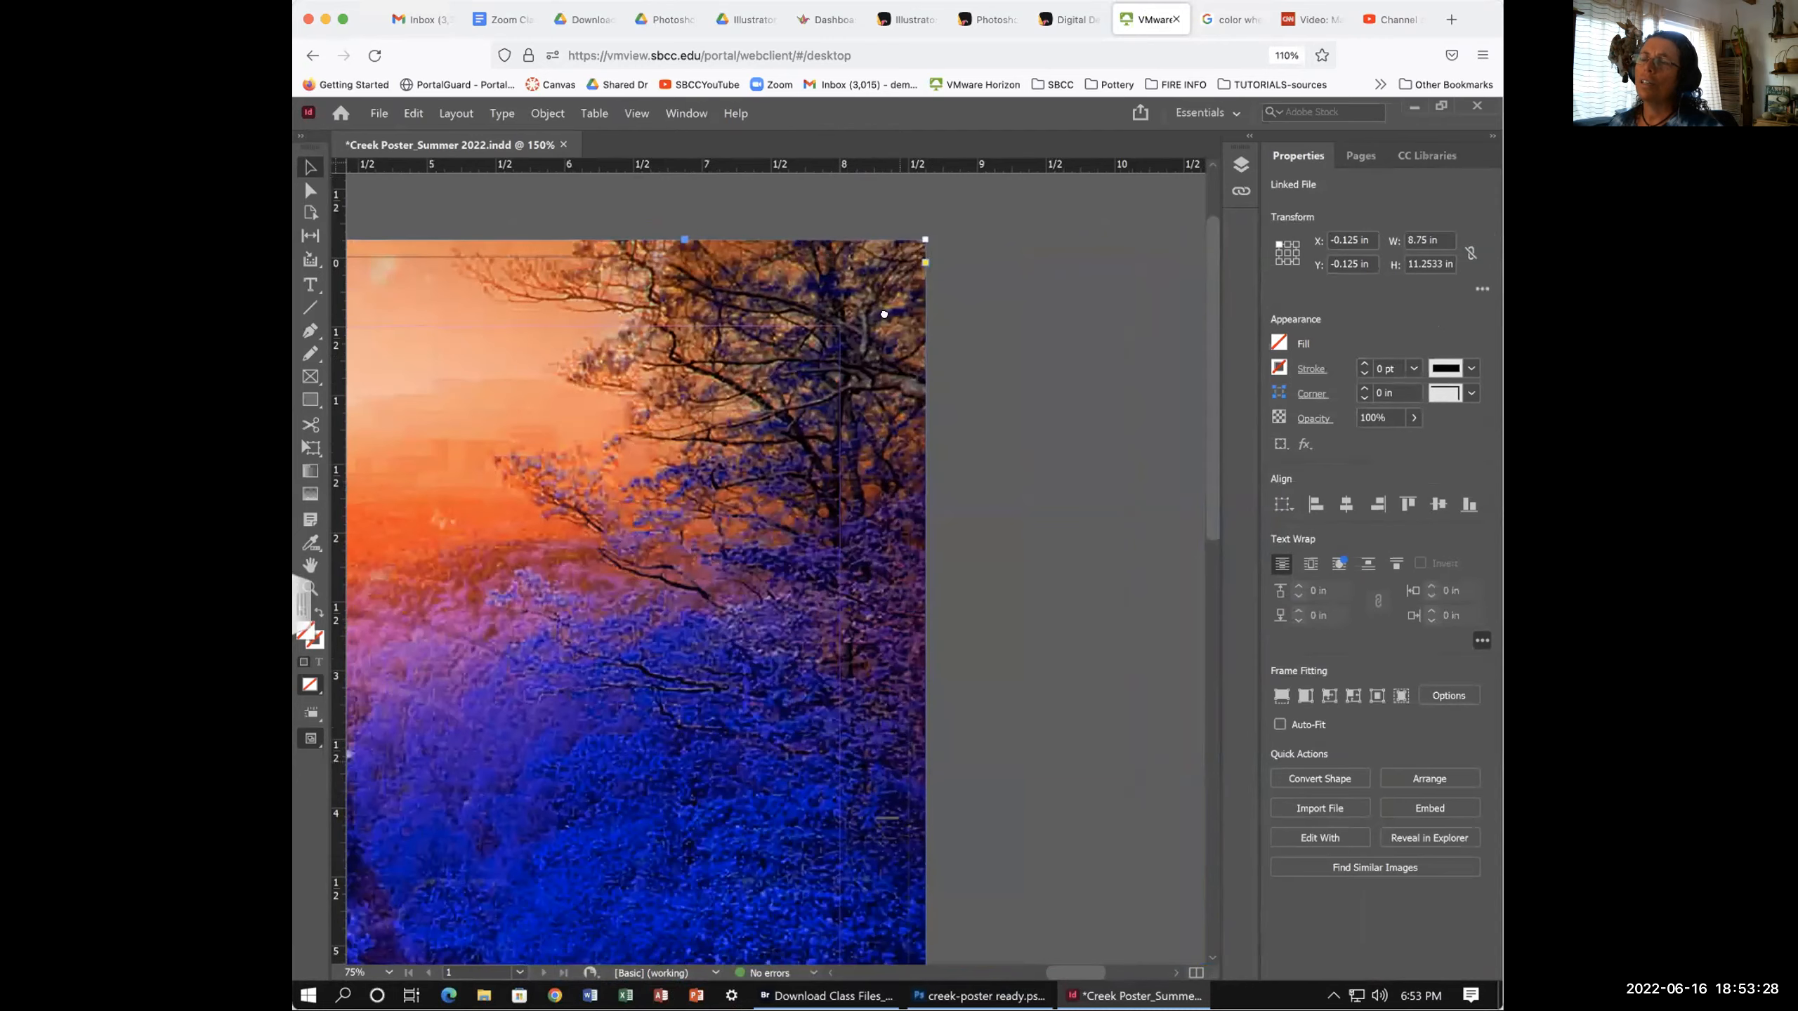
scroll(903, 872, "down", 5)
scroll(902, 873, "down", 6)
scroll(902, 872, "left", 2)
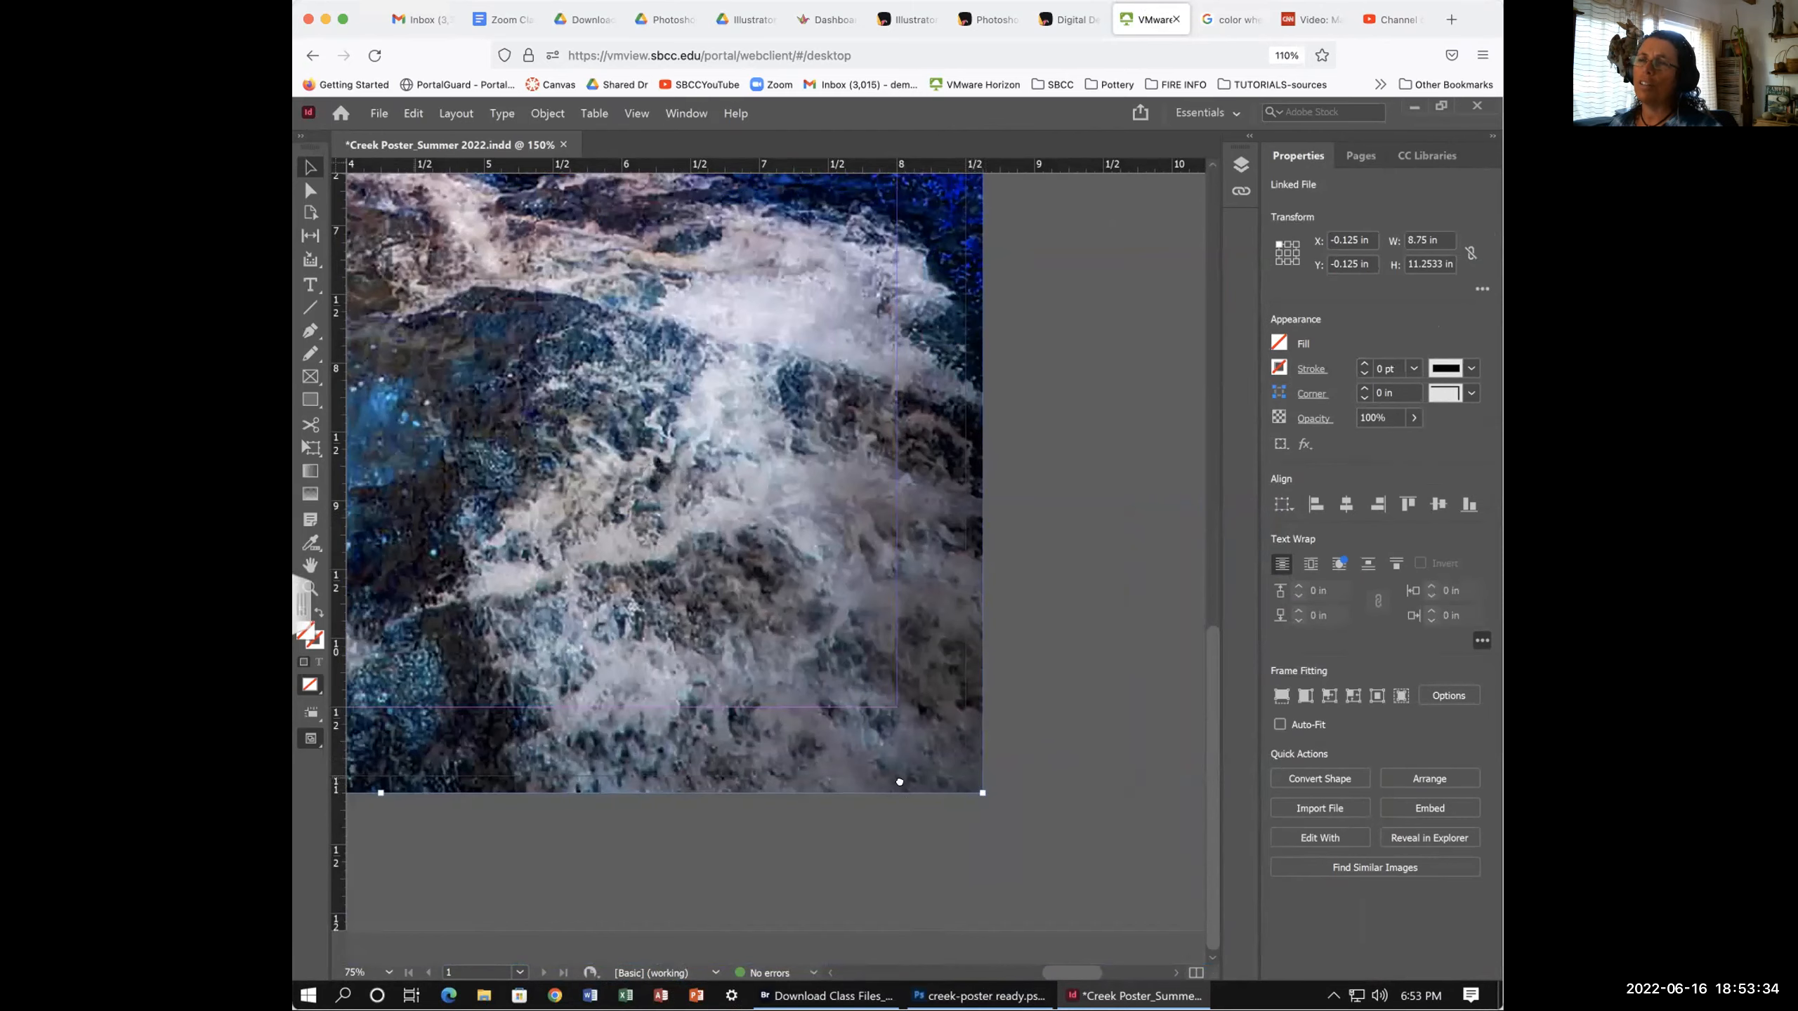
scroll(555, 765, "left", 8)
scroll(555, 766, "left", 3)
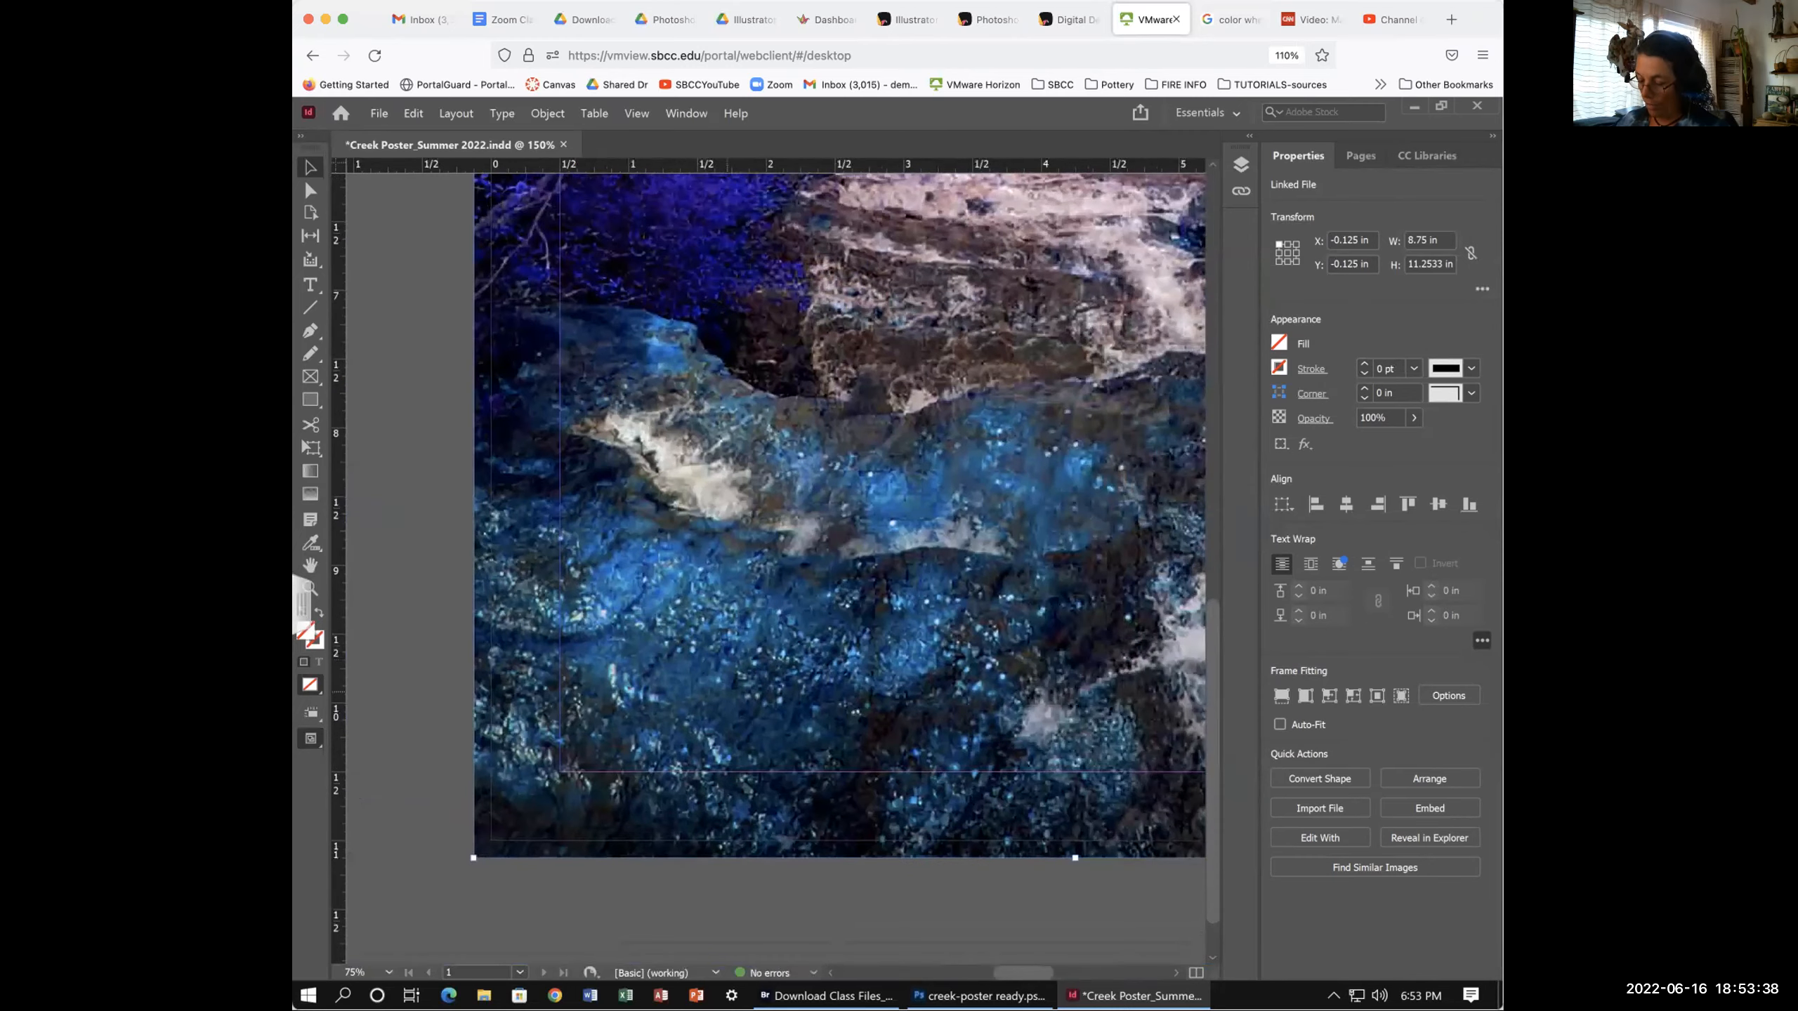
key("ctrl+1")
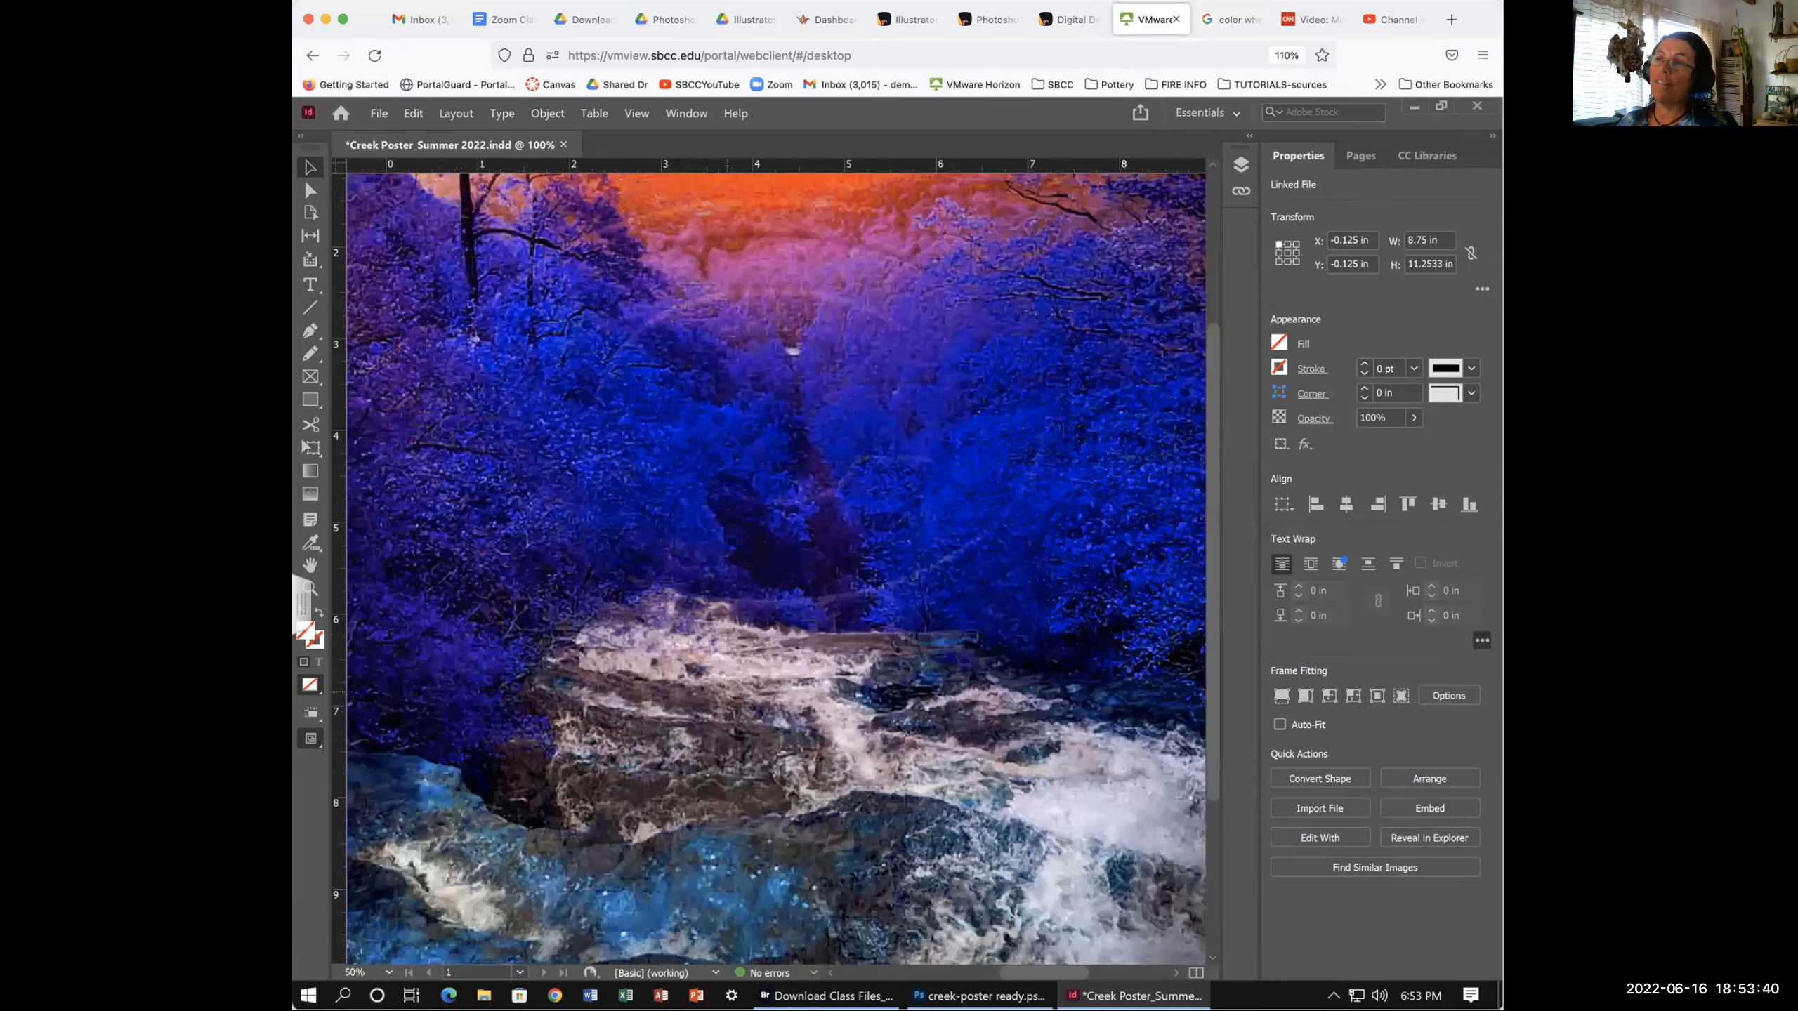
key("ctrl+minus")
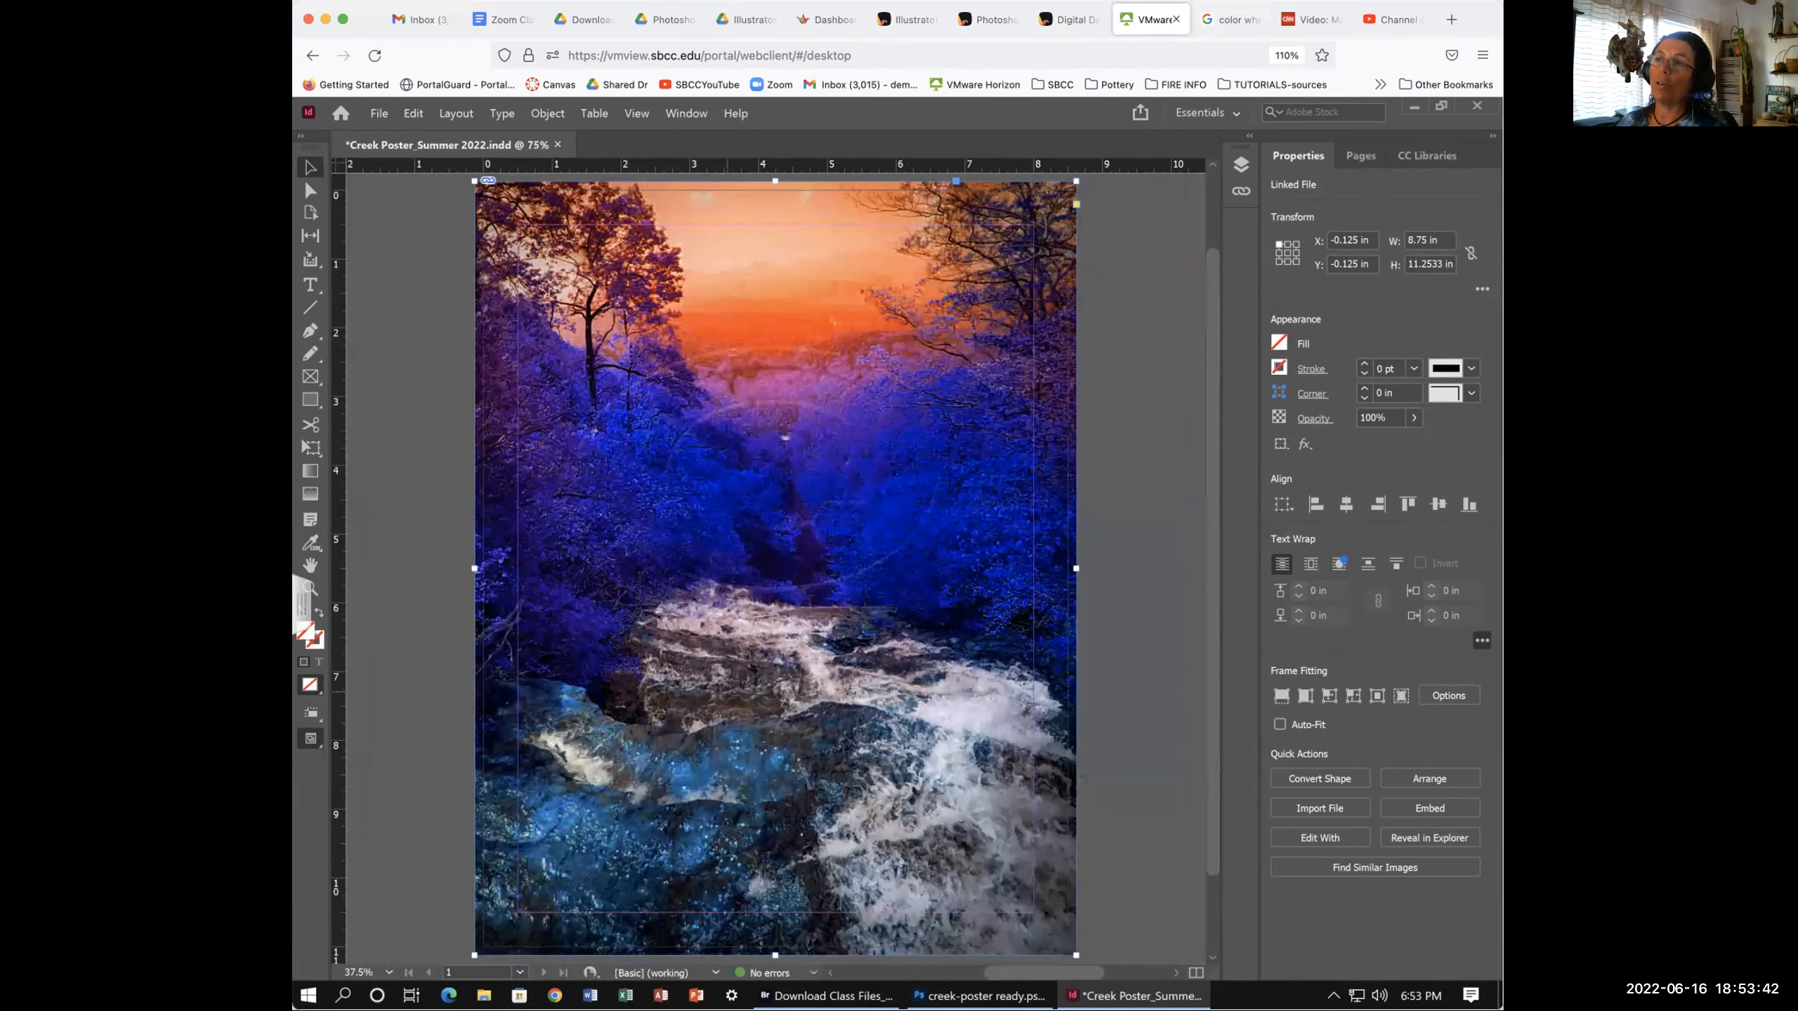
left_click(1119, 727)
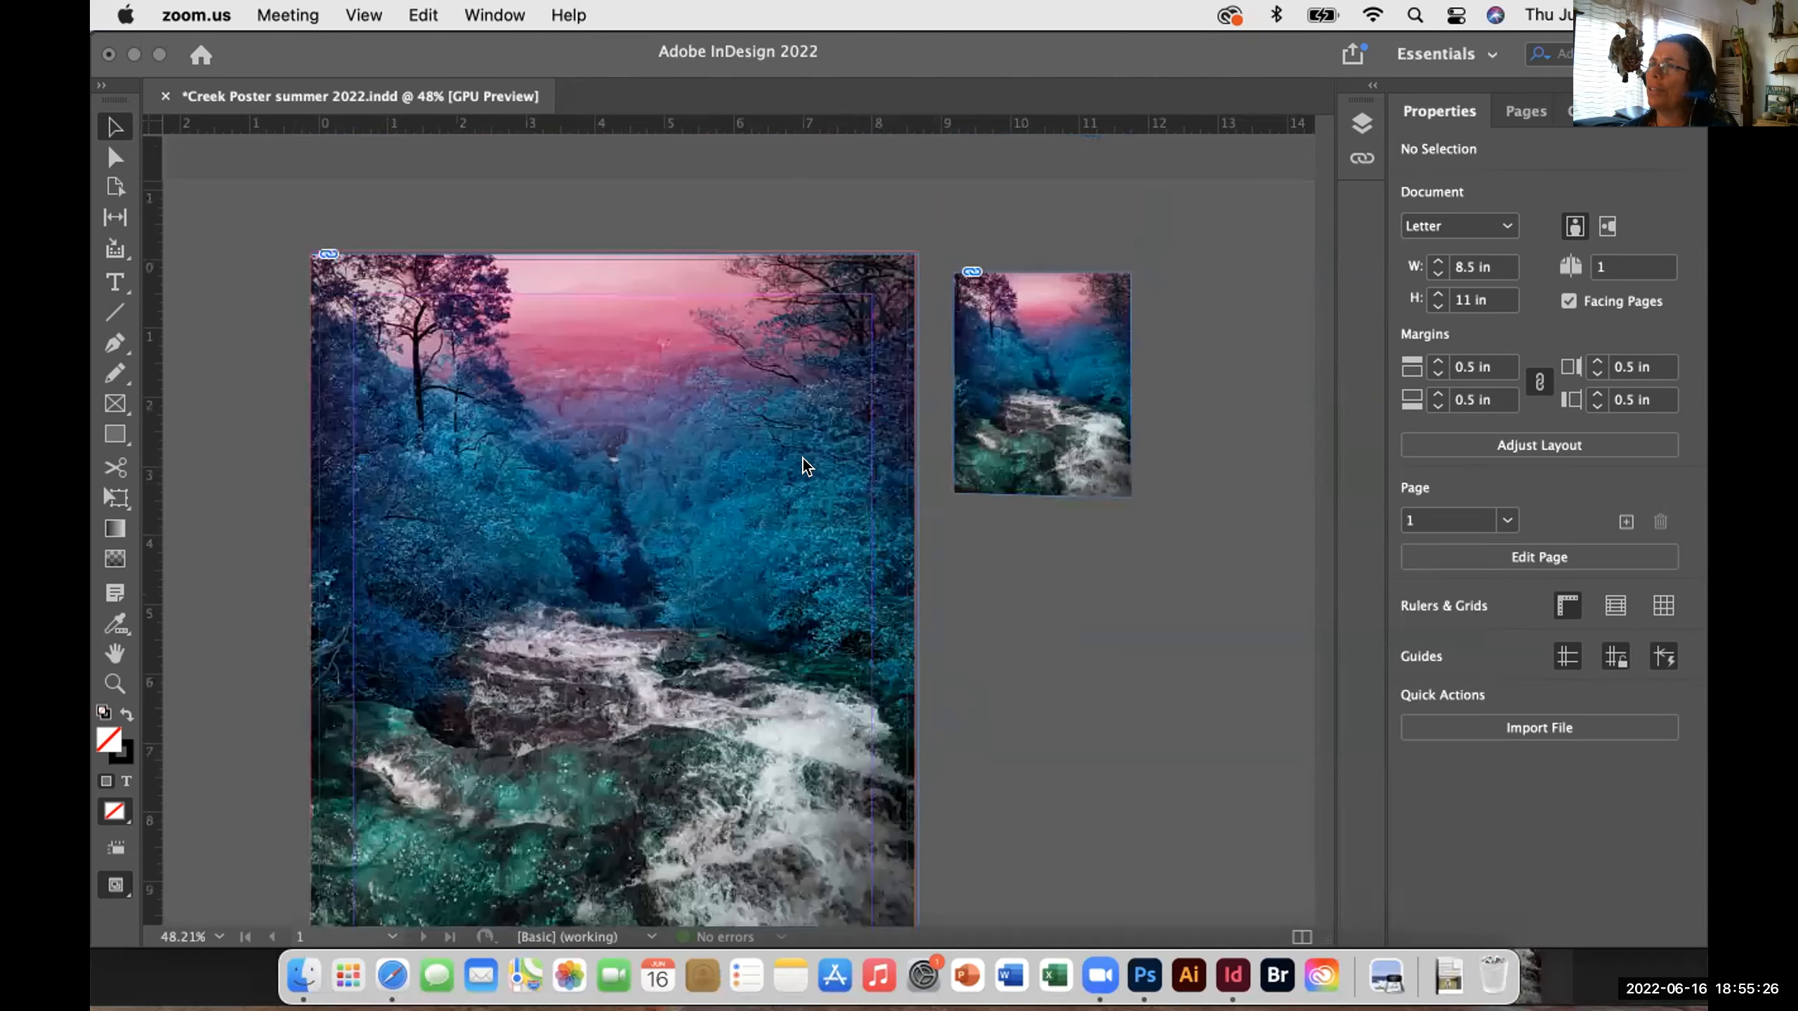
- Scroll down through the Creek Poster summer 2022 document view
scroll(803, 468, "down", 2)
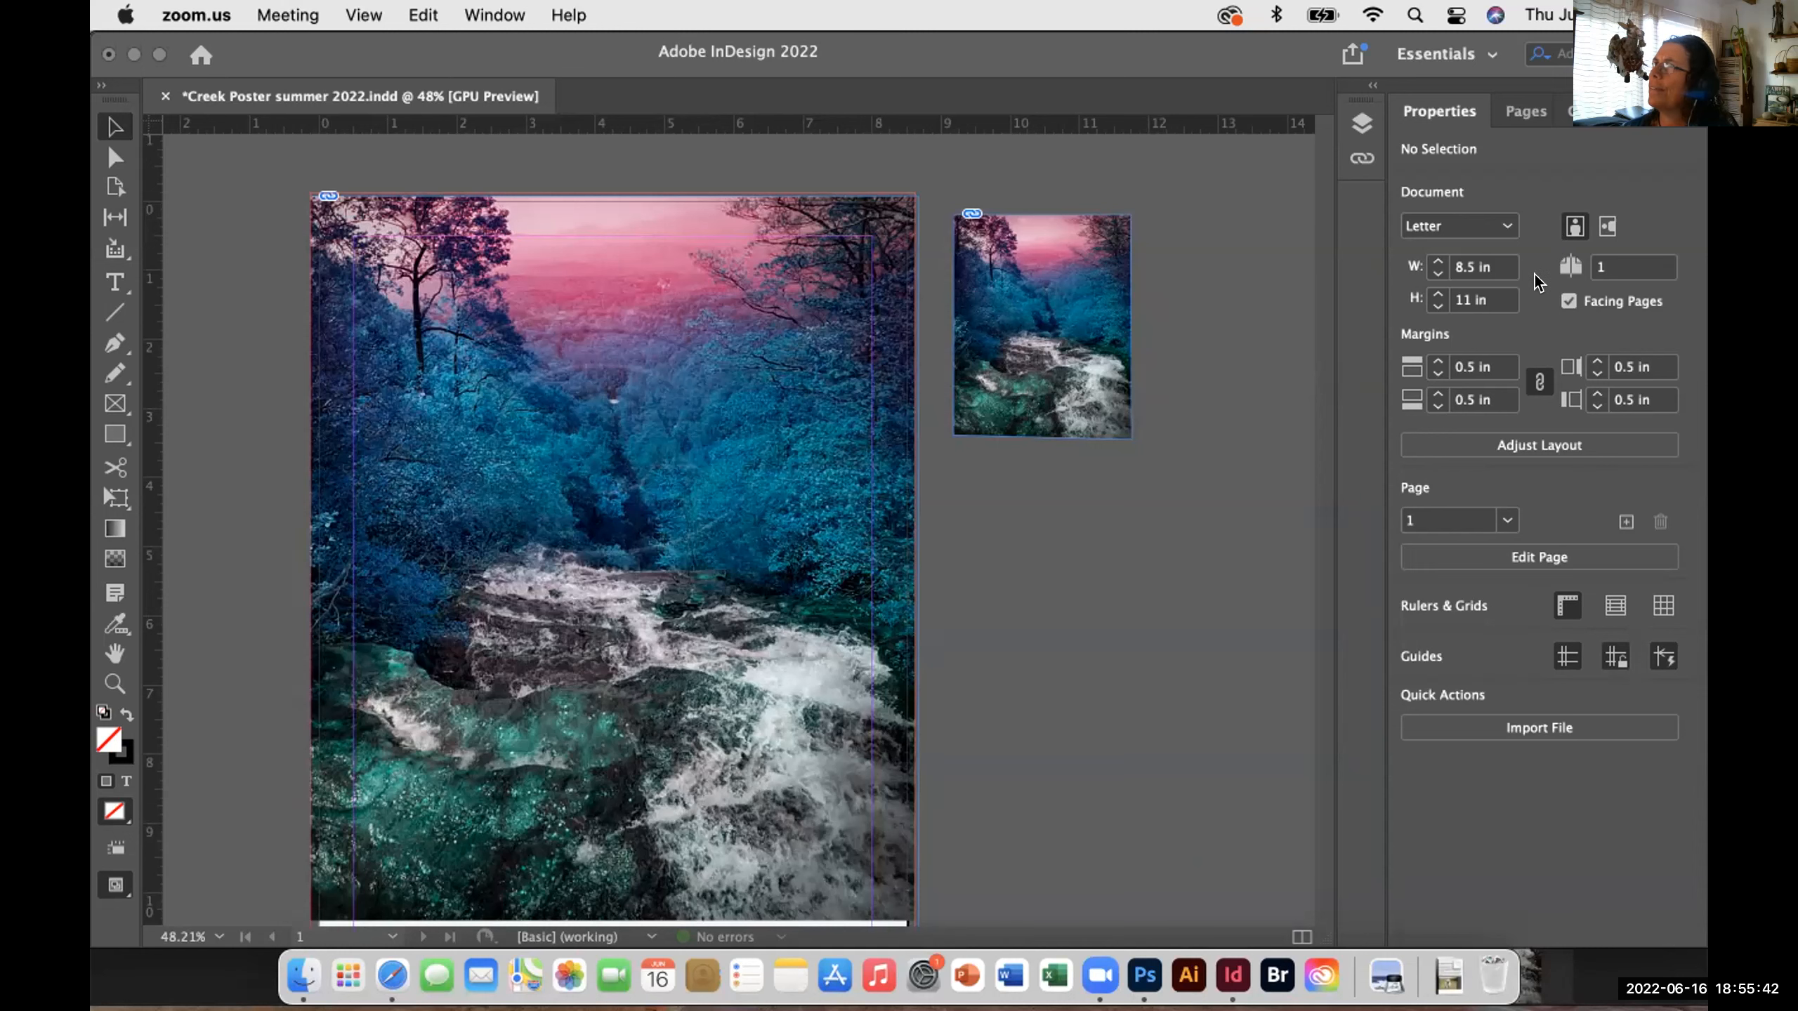
scroll(1298, 336, "down", 1)
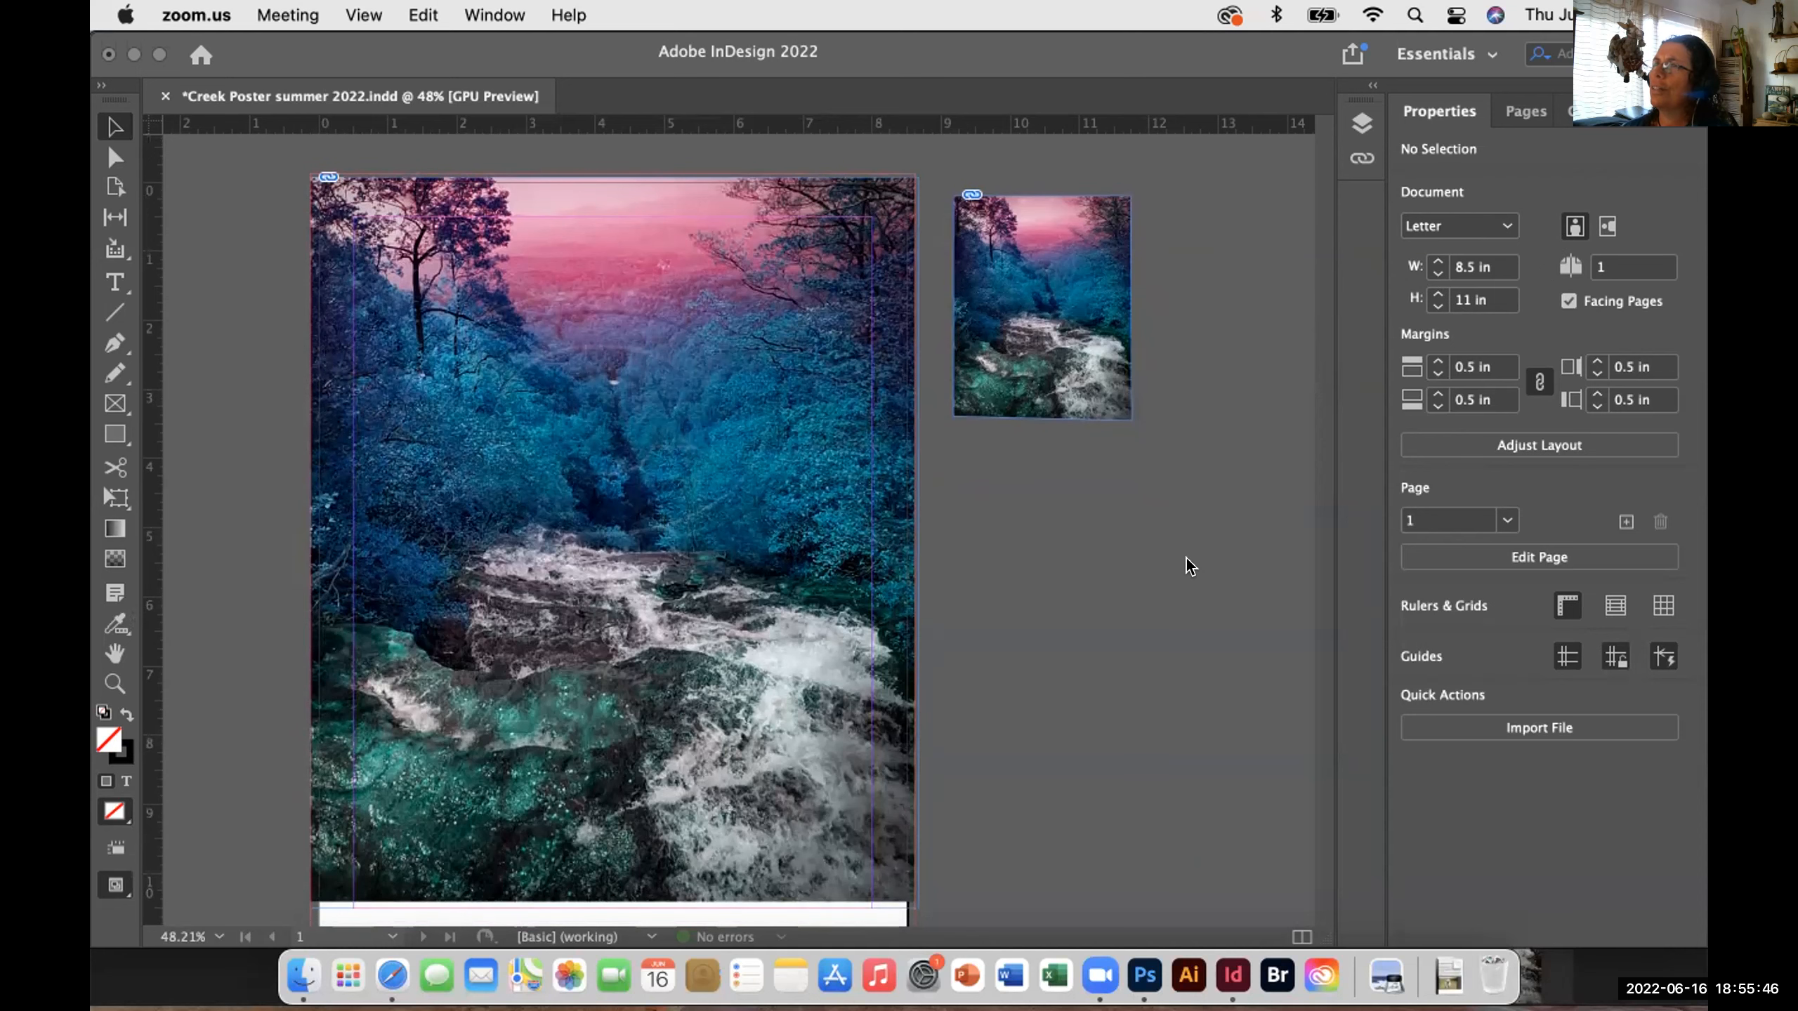
scroll(1189, 565, "down", 2)
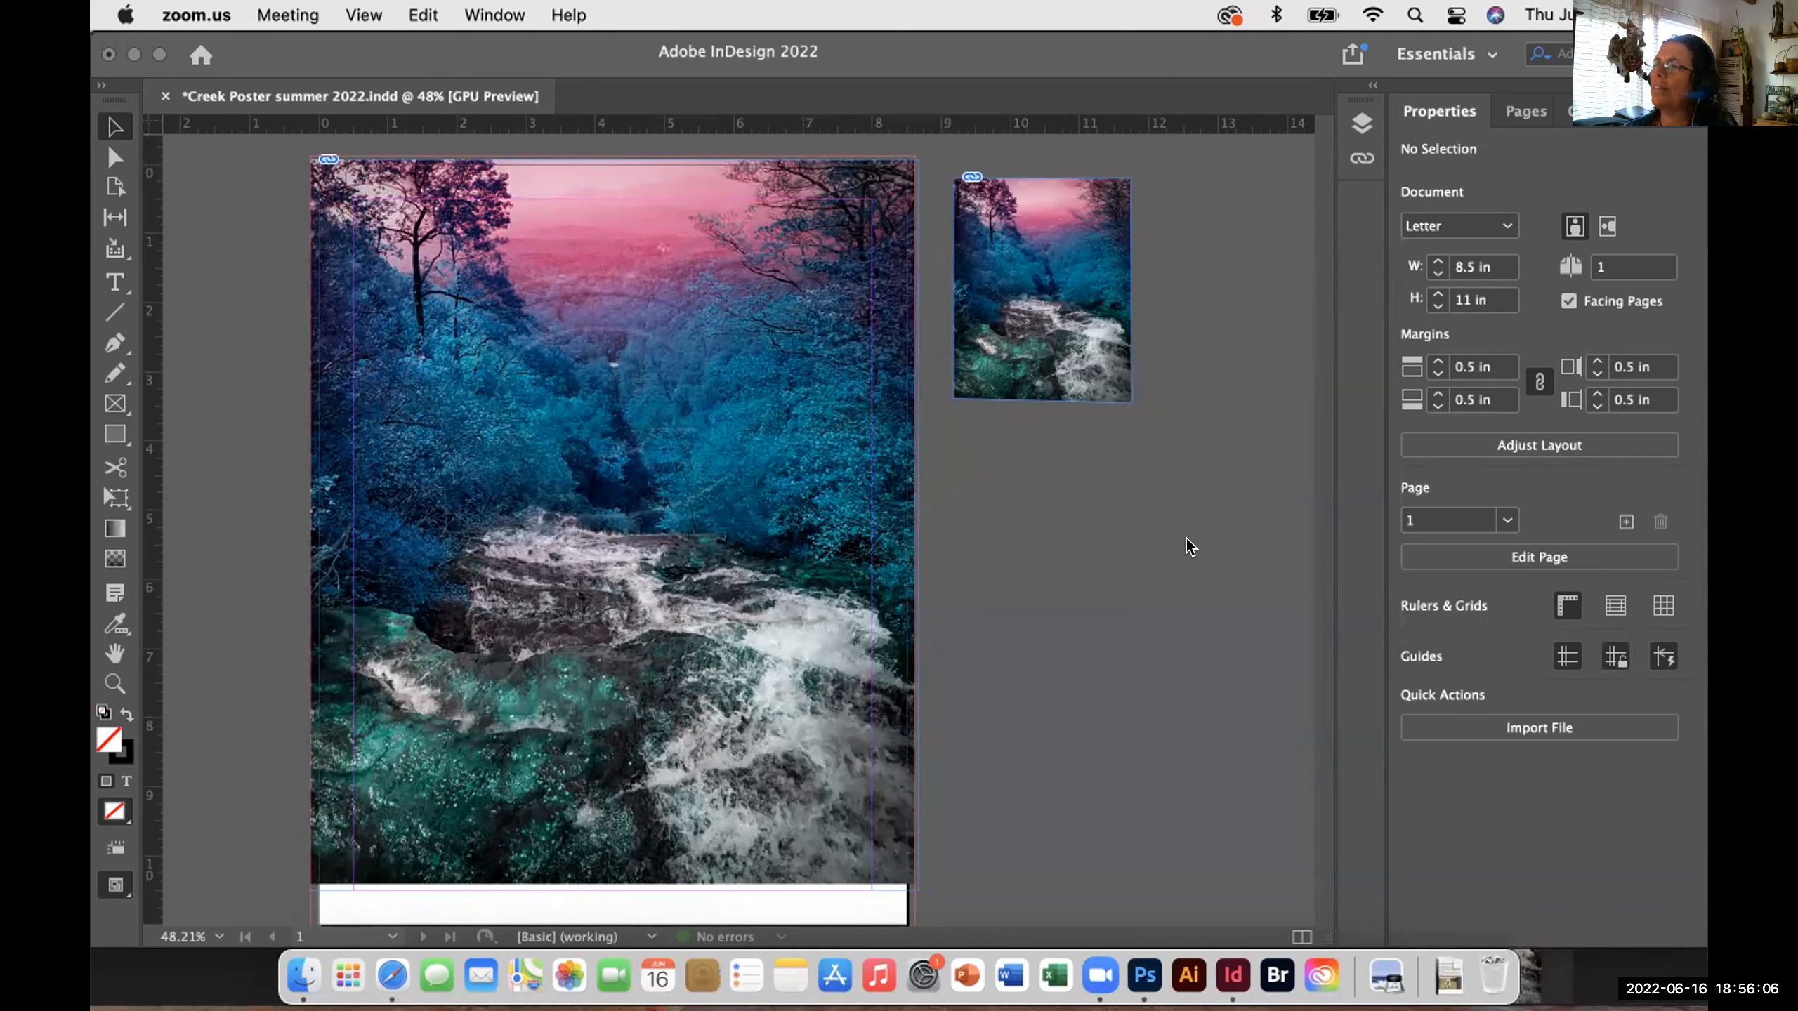
- Return to InDesign and select the 8.805 × 10.5694 in creek photo frame
left_click(1233, 976)
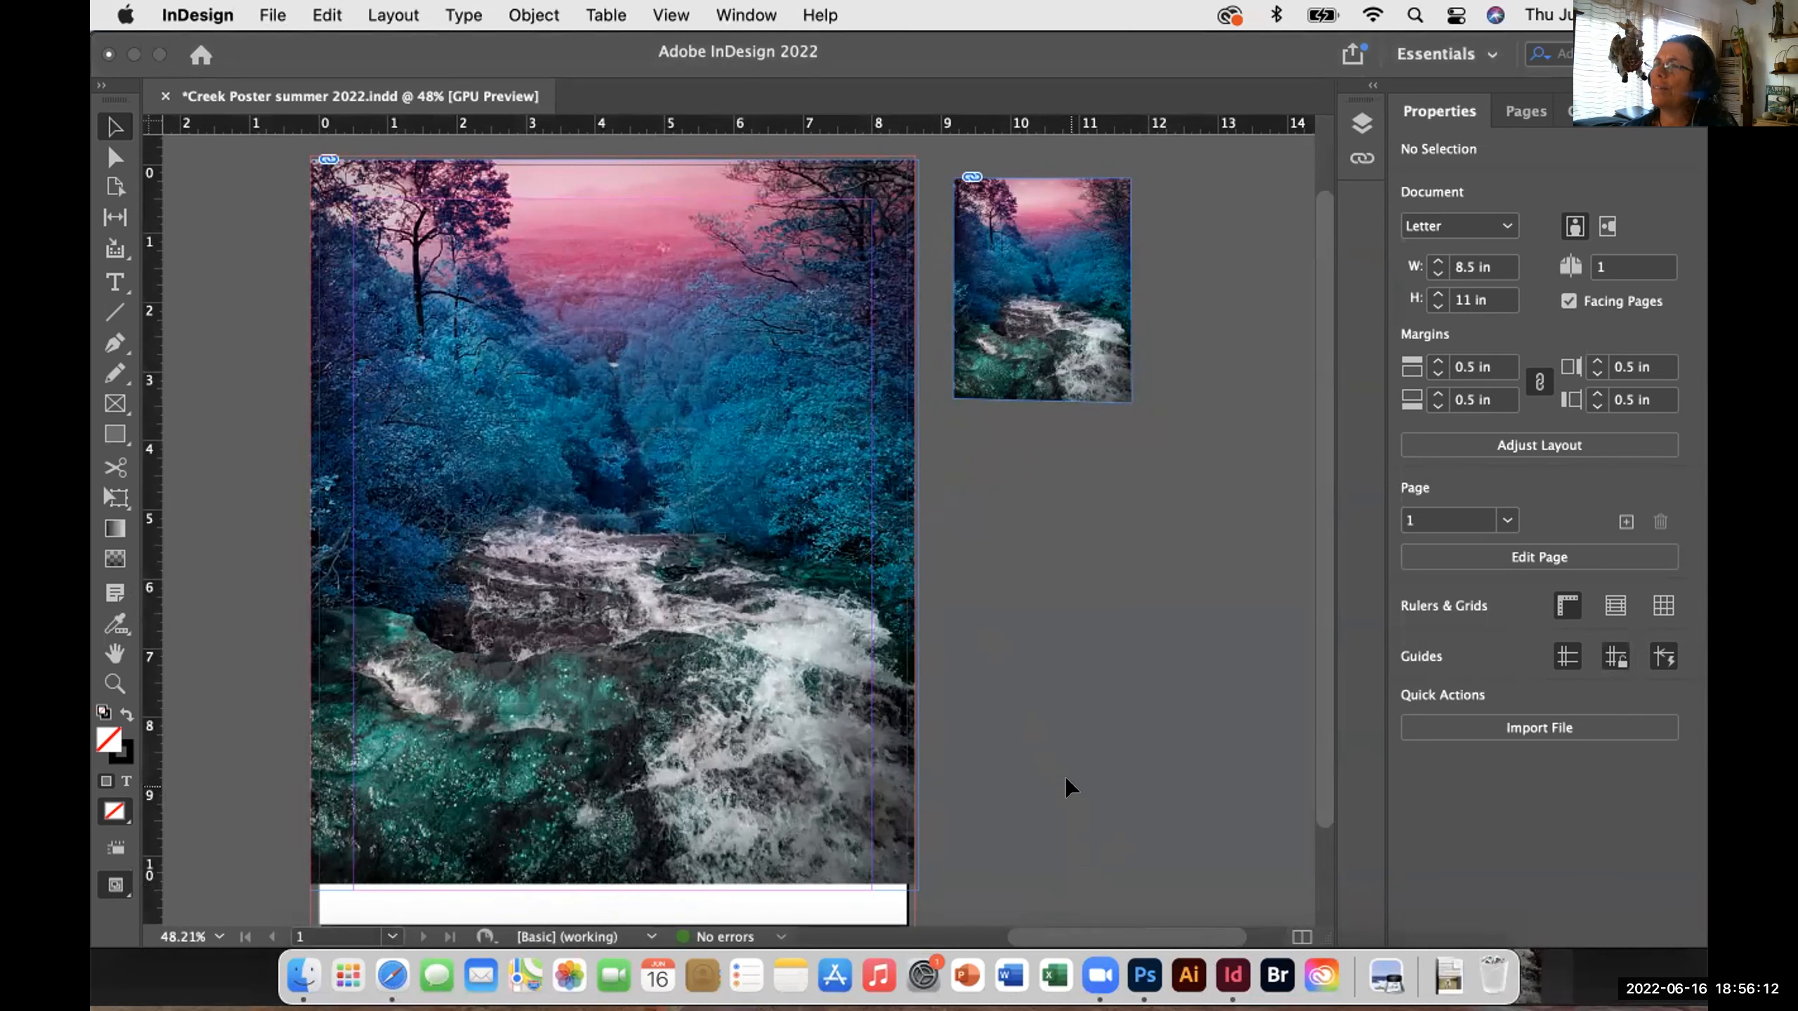
scroll(1064, 775, "left", 3)
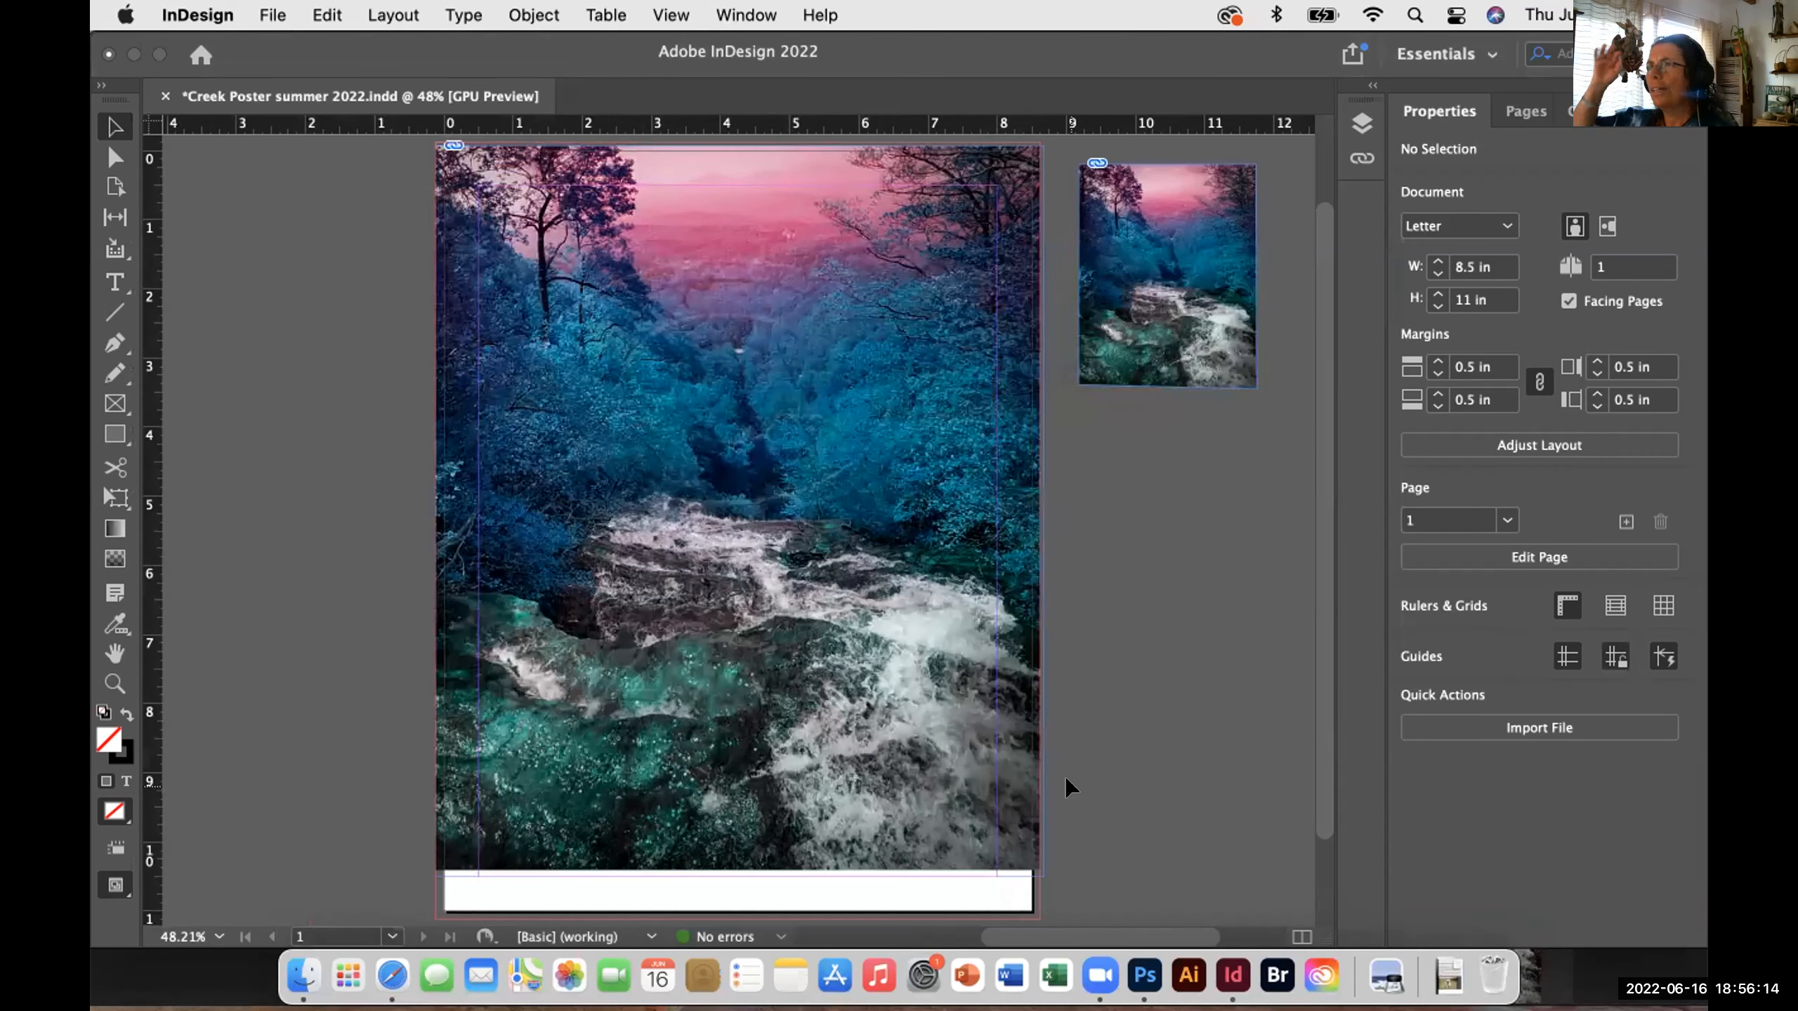
scroll(1065, 775, "up", 1)
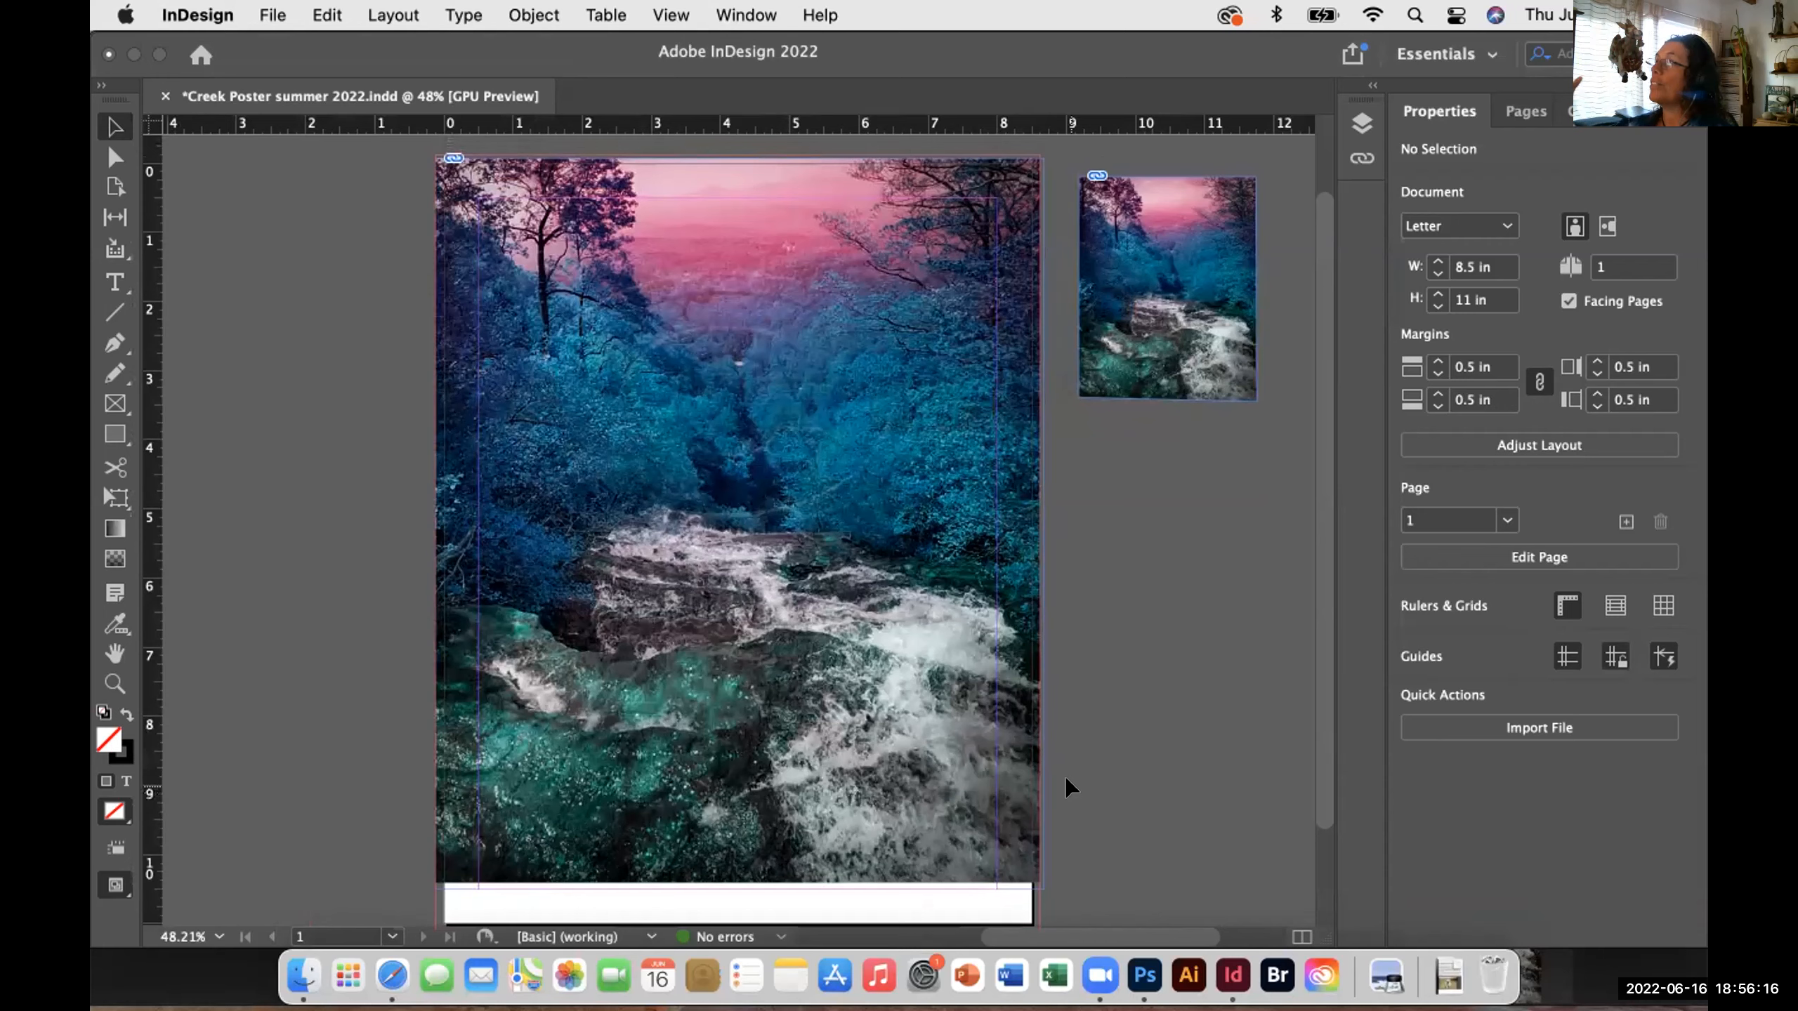
scroll(1065, 775, "down", 2)
scroll(1064, 775, "up", 1)
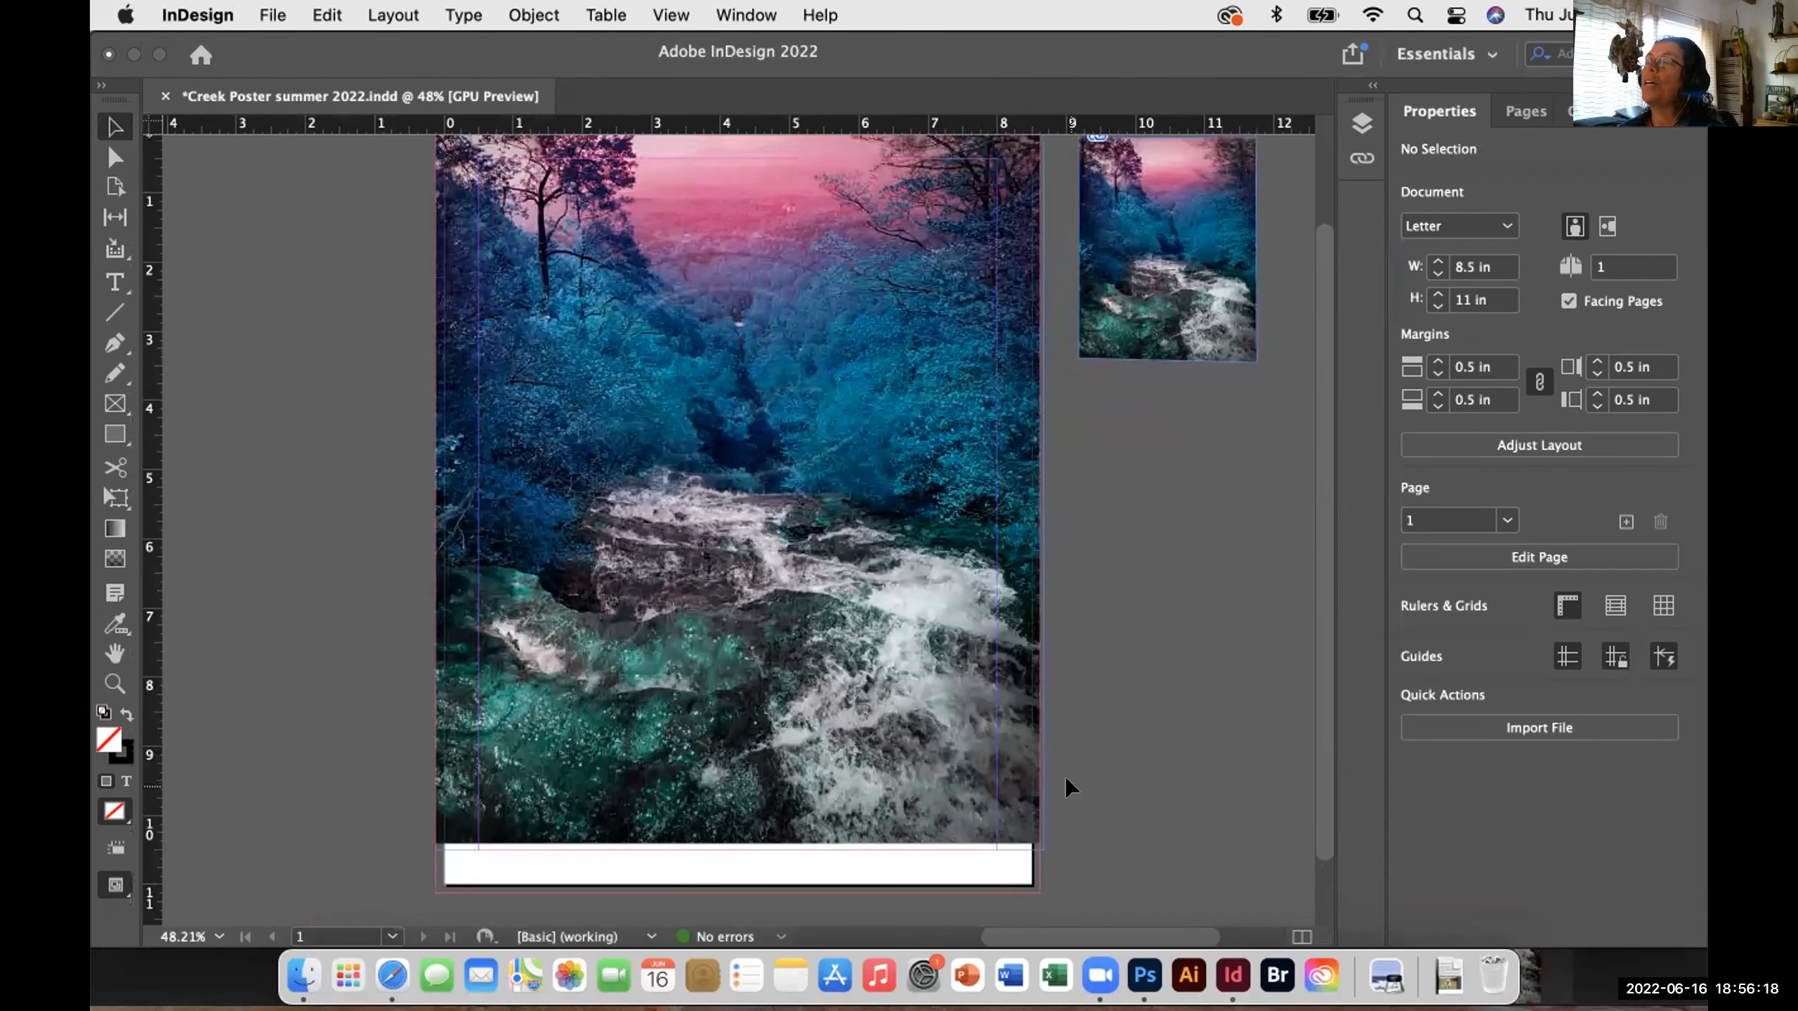
scroll(1067, 782, "up", 1)
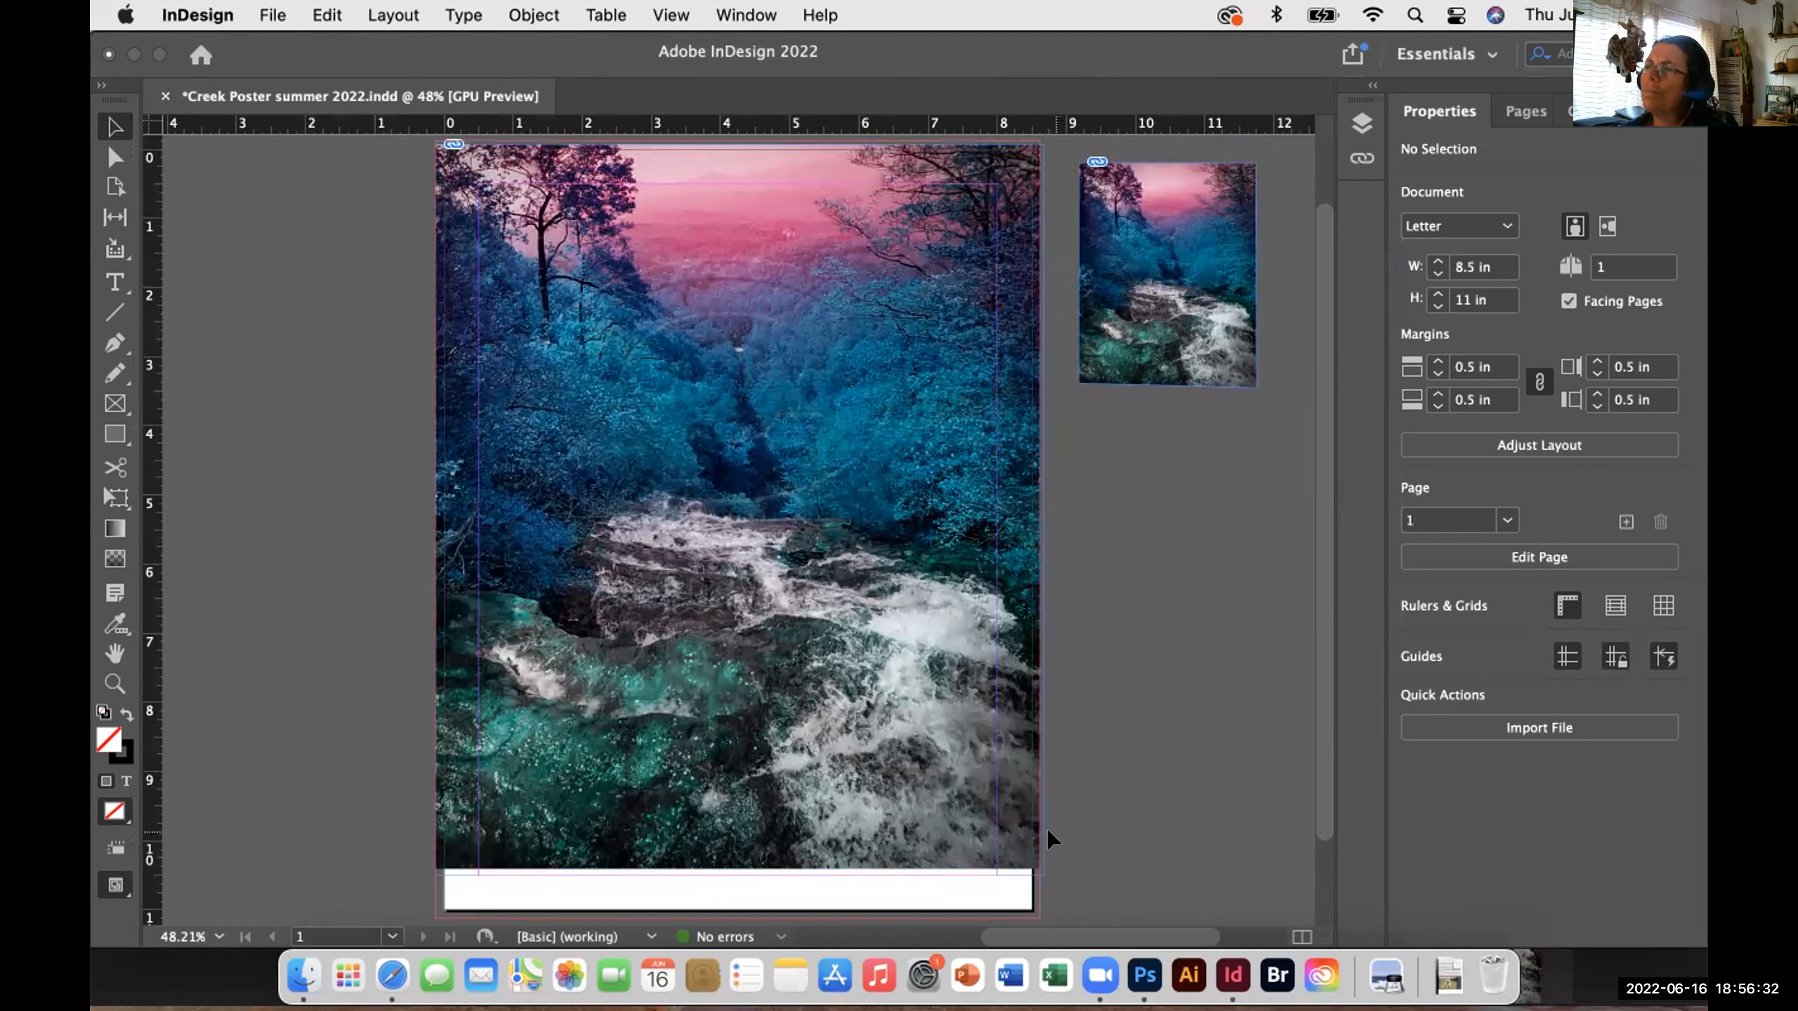
left_click(930, 536)
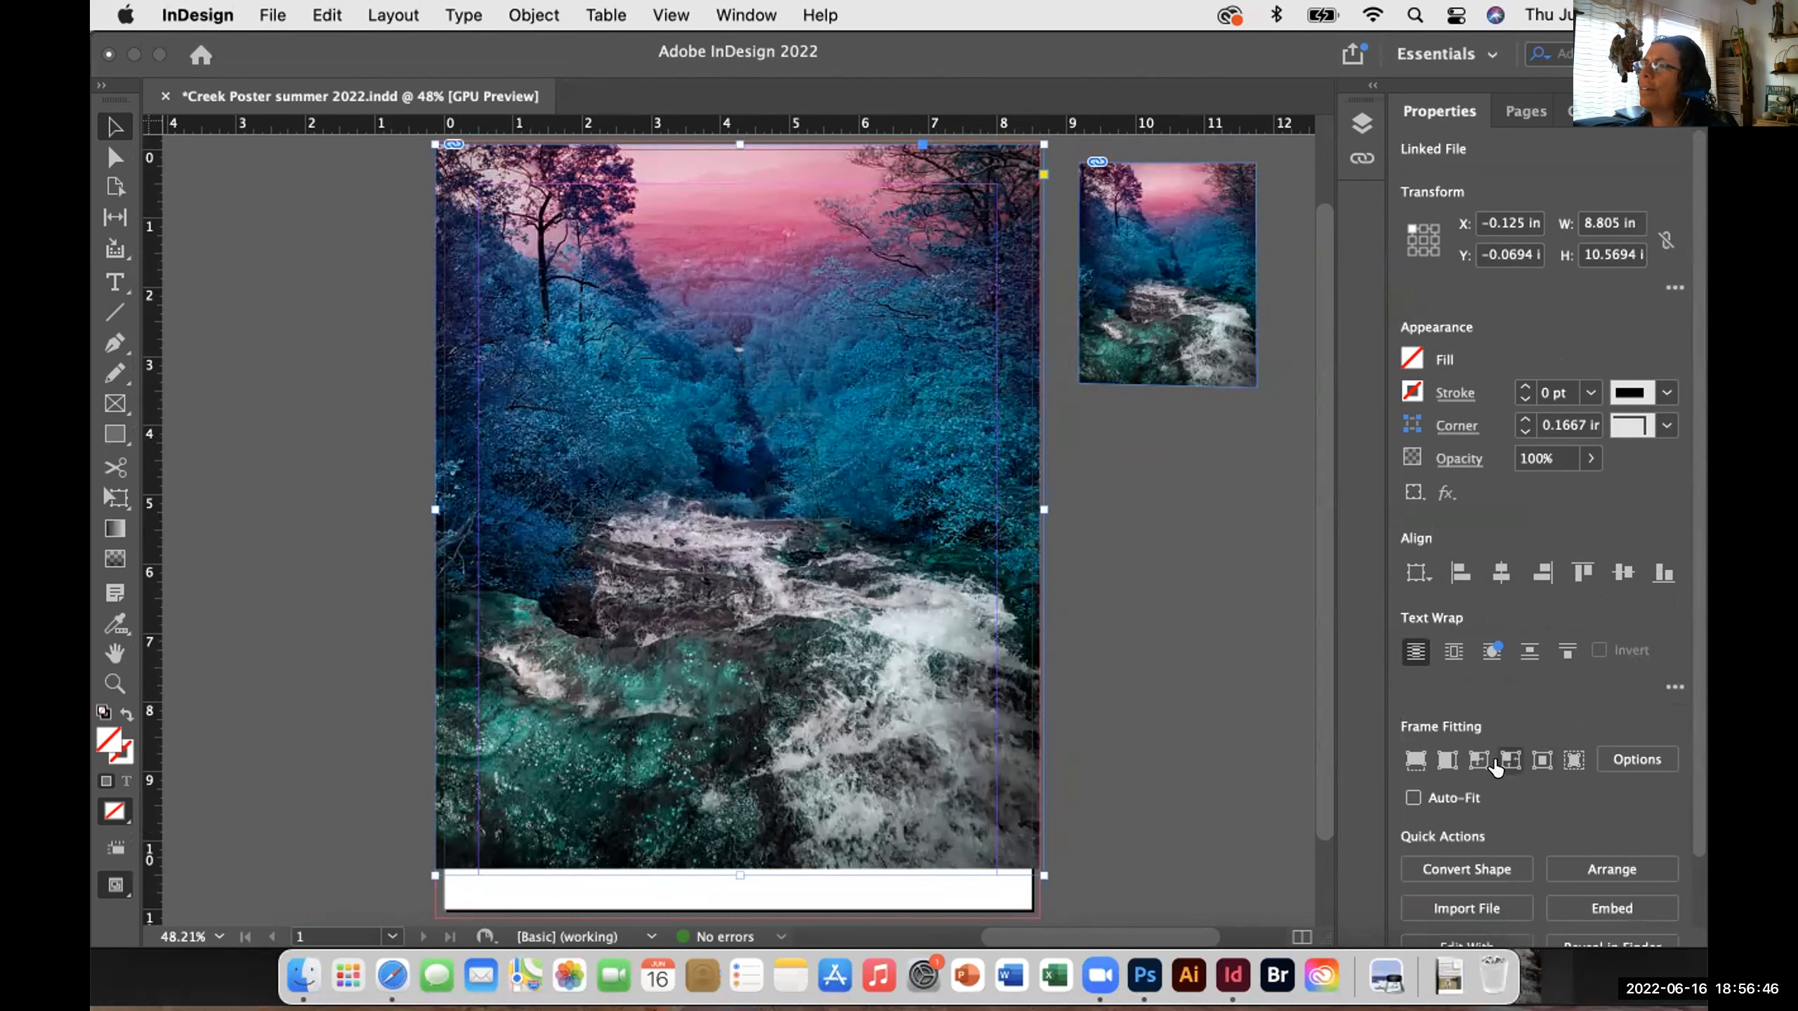
- Fit the frame to its content, then drag the bottom-left corner out to 9.6957 × 11.97 in
left_click(1500, 762)
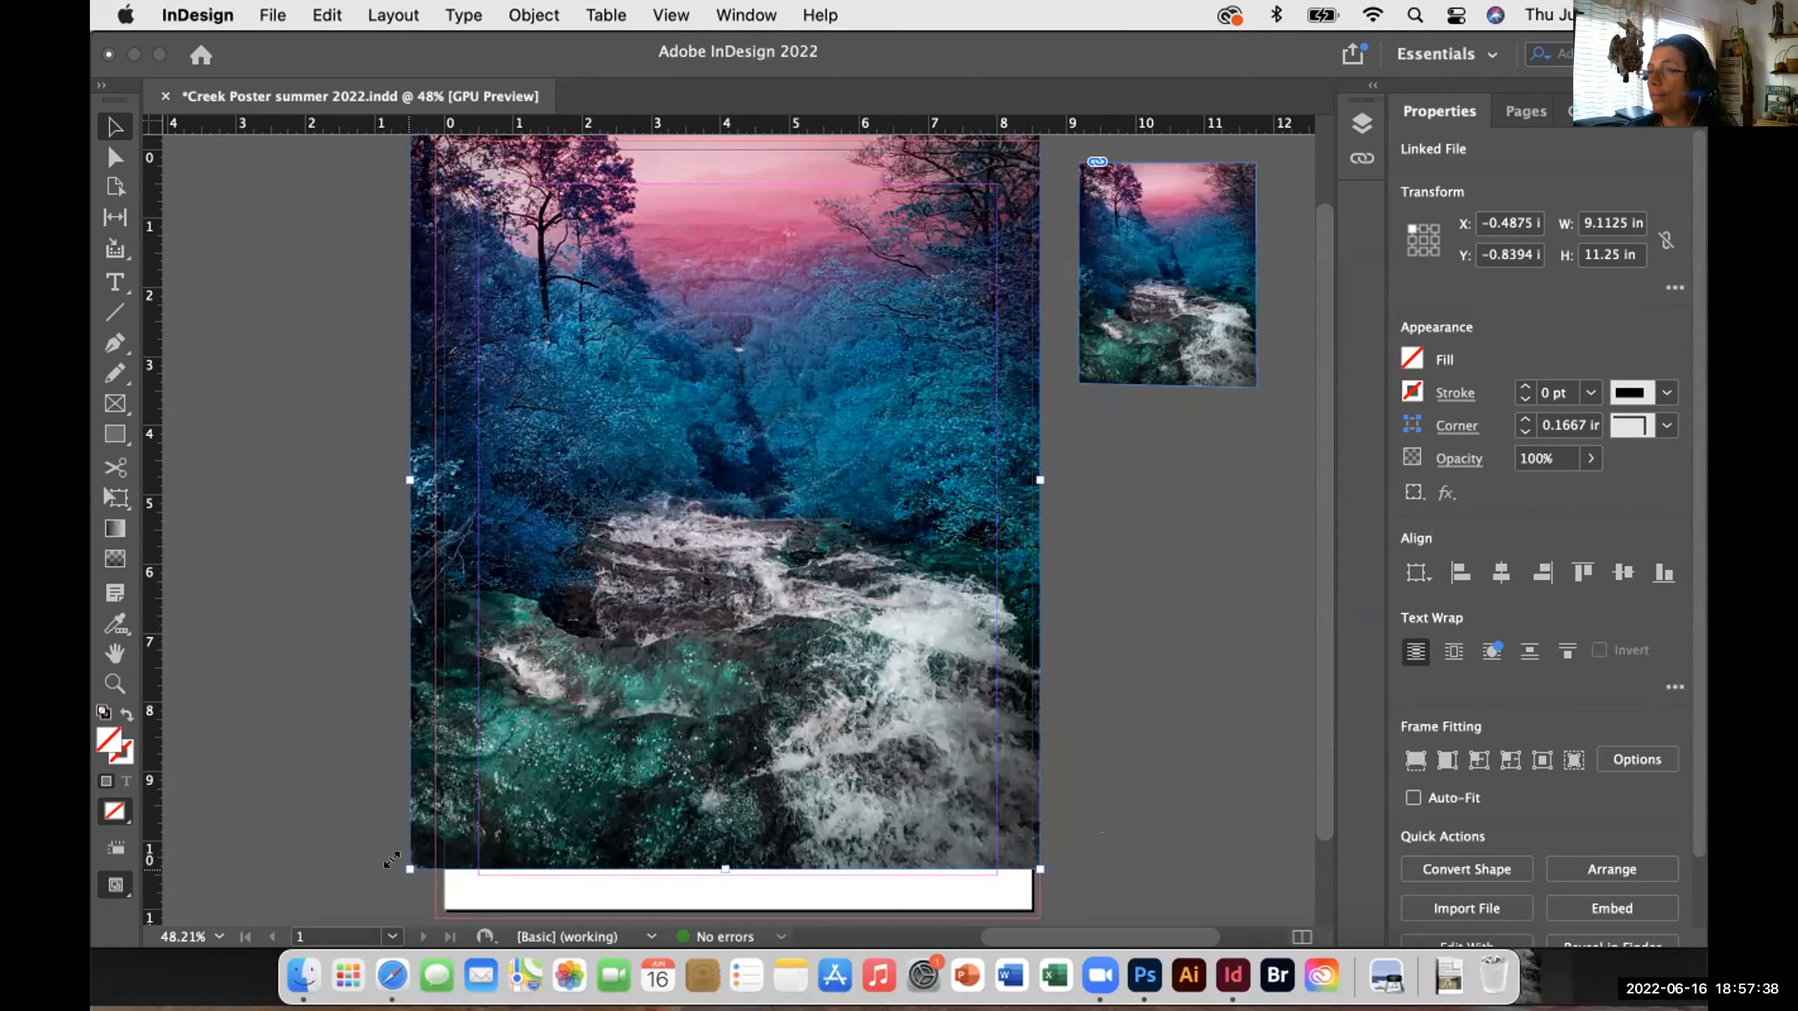
left_click_drag(391, 859, 353, 905)
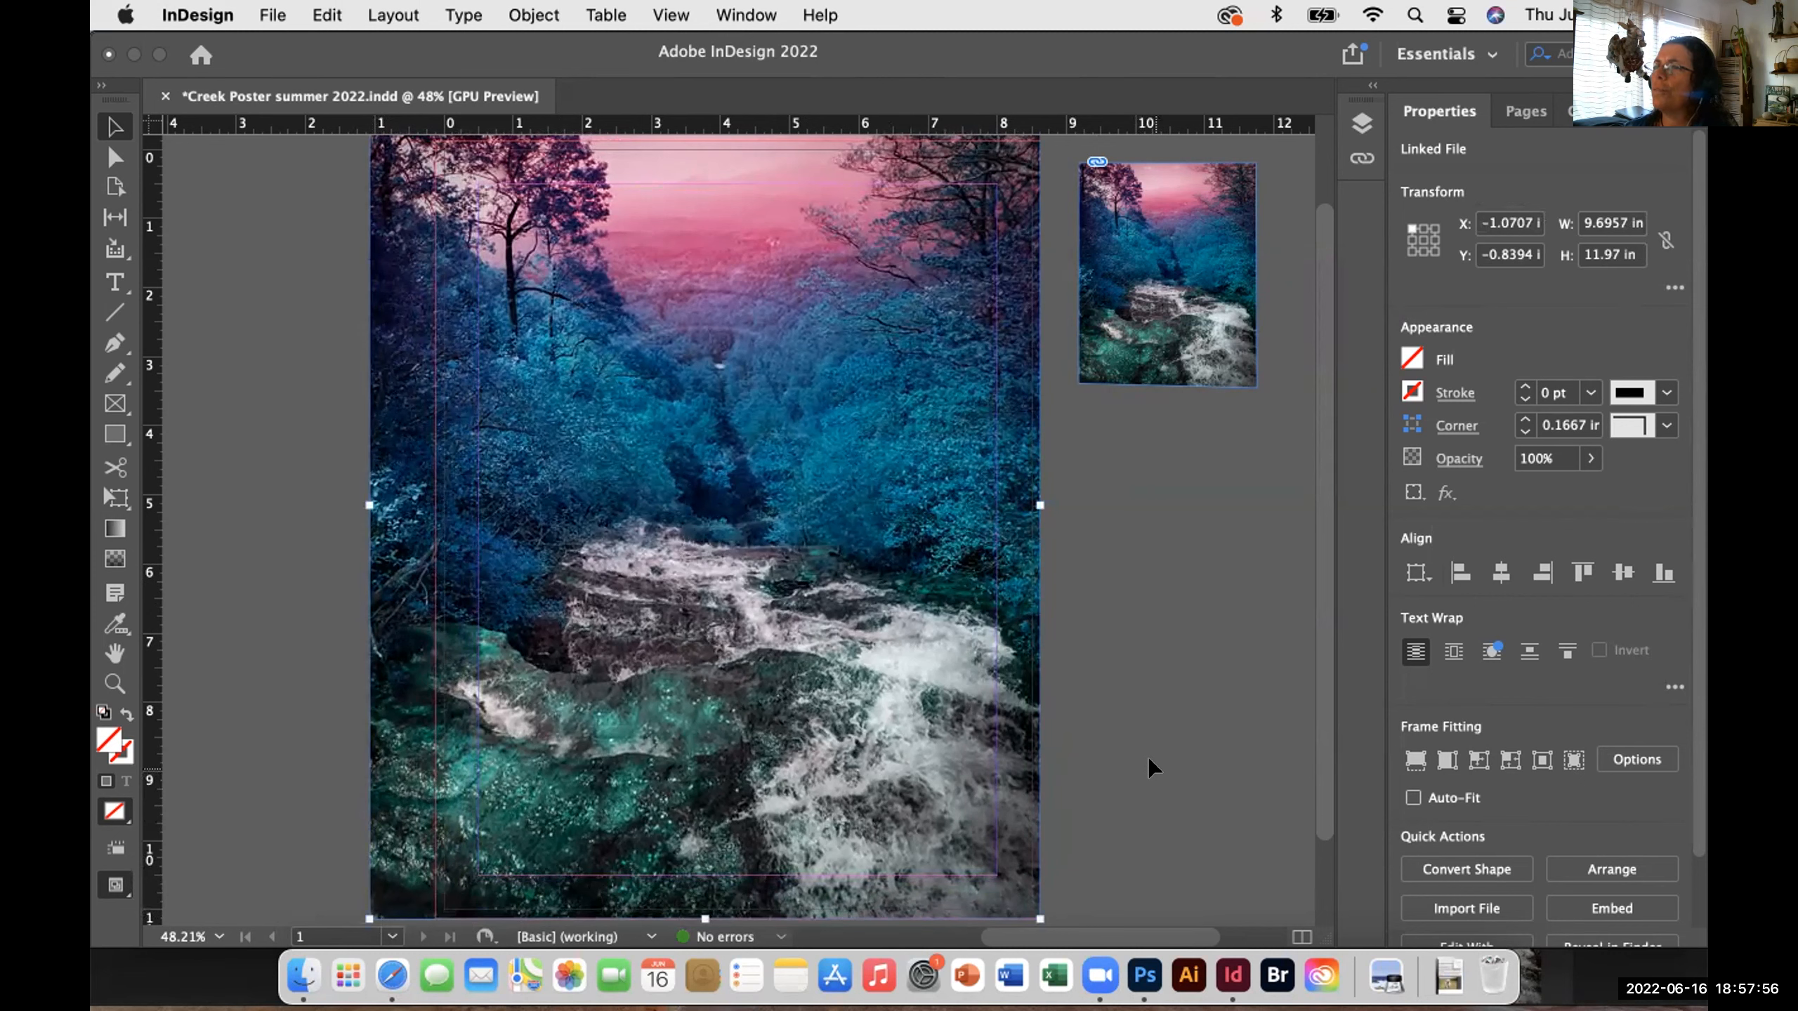
scroll(1149, 779, "down", 2)
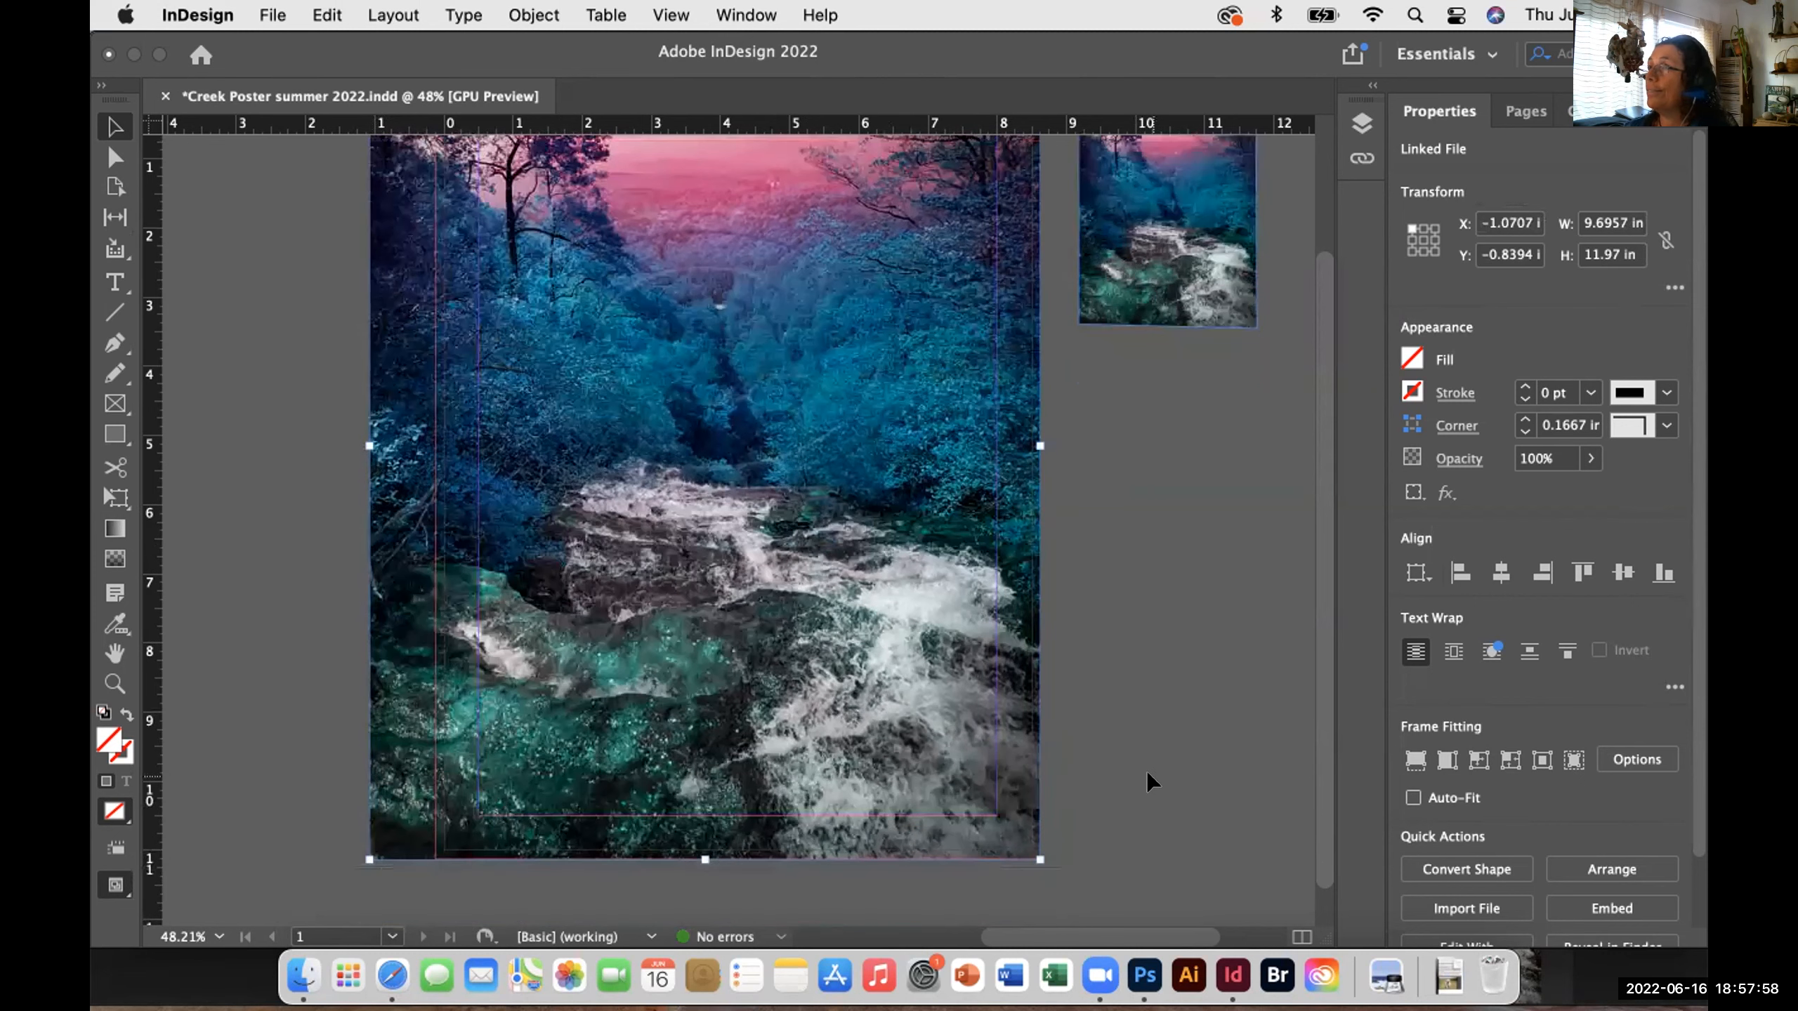
scroll(1149, 782, "down", 1)
scroll(1149, 783, "up", 2)
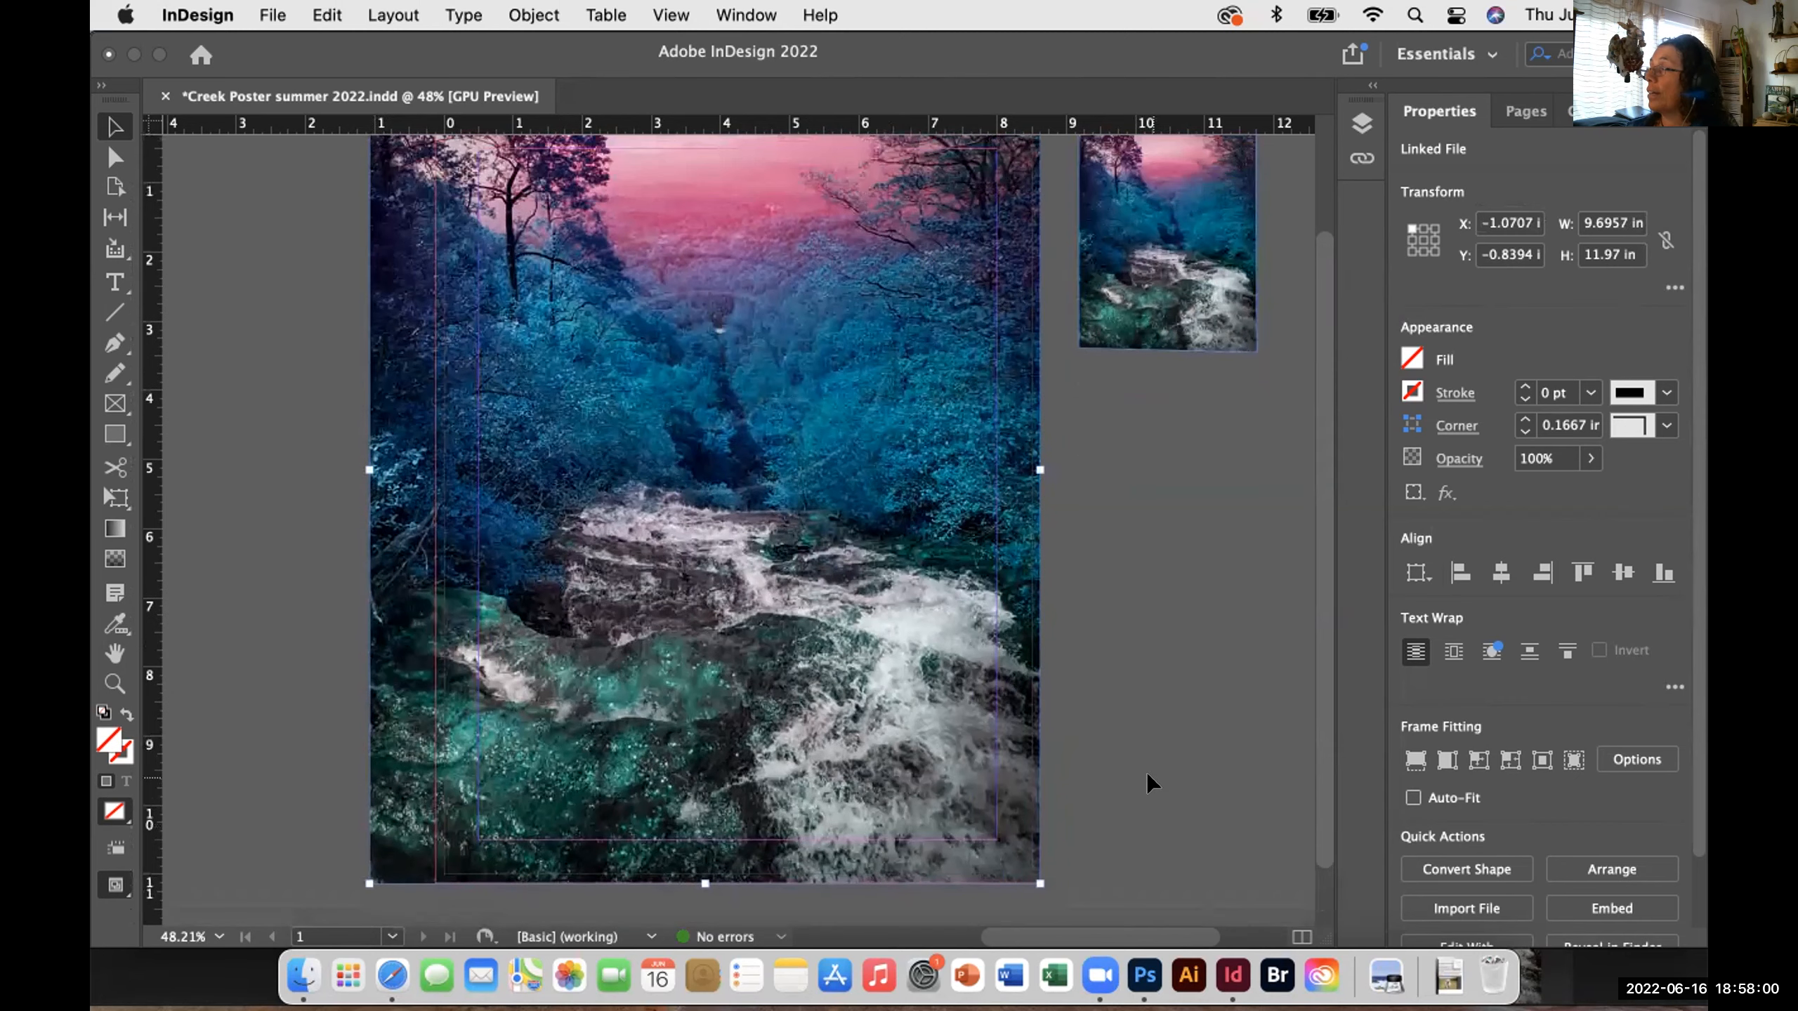
scroll(1149, 782, "up", 2)
scroll(1149, 783, "down", 3)
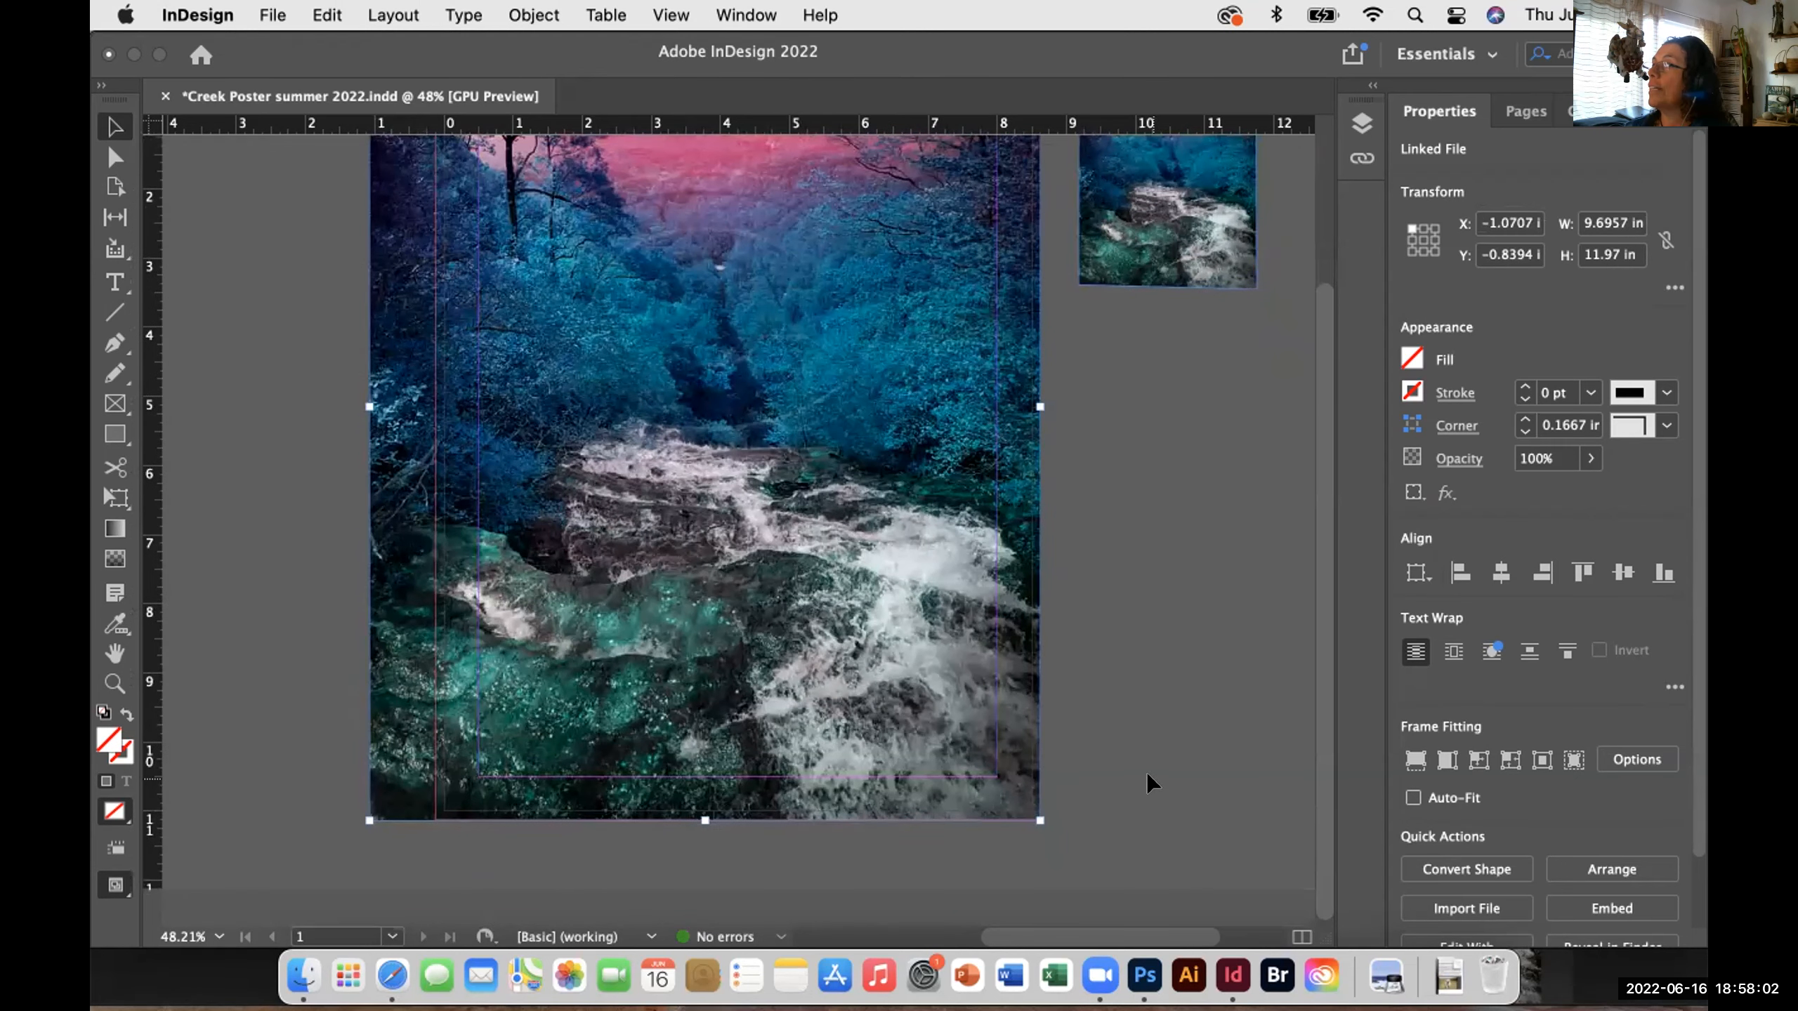
scroll(1149, 782, "up", 5)
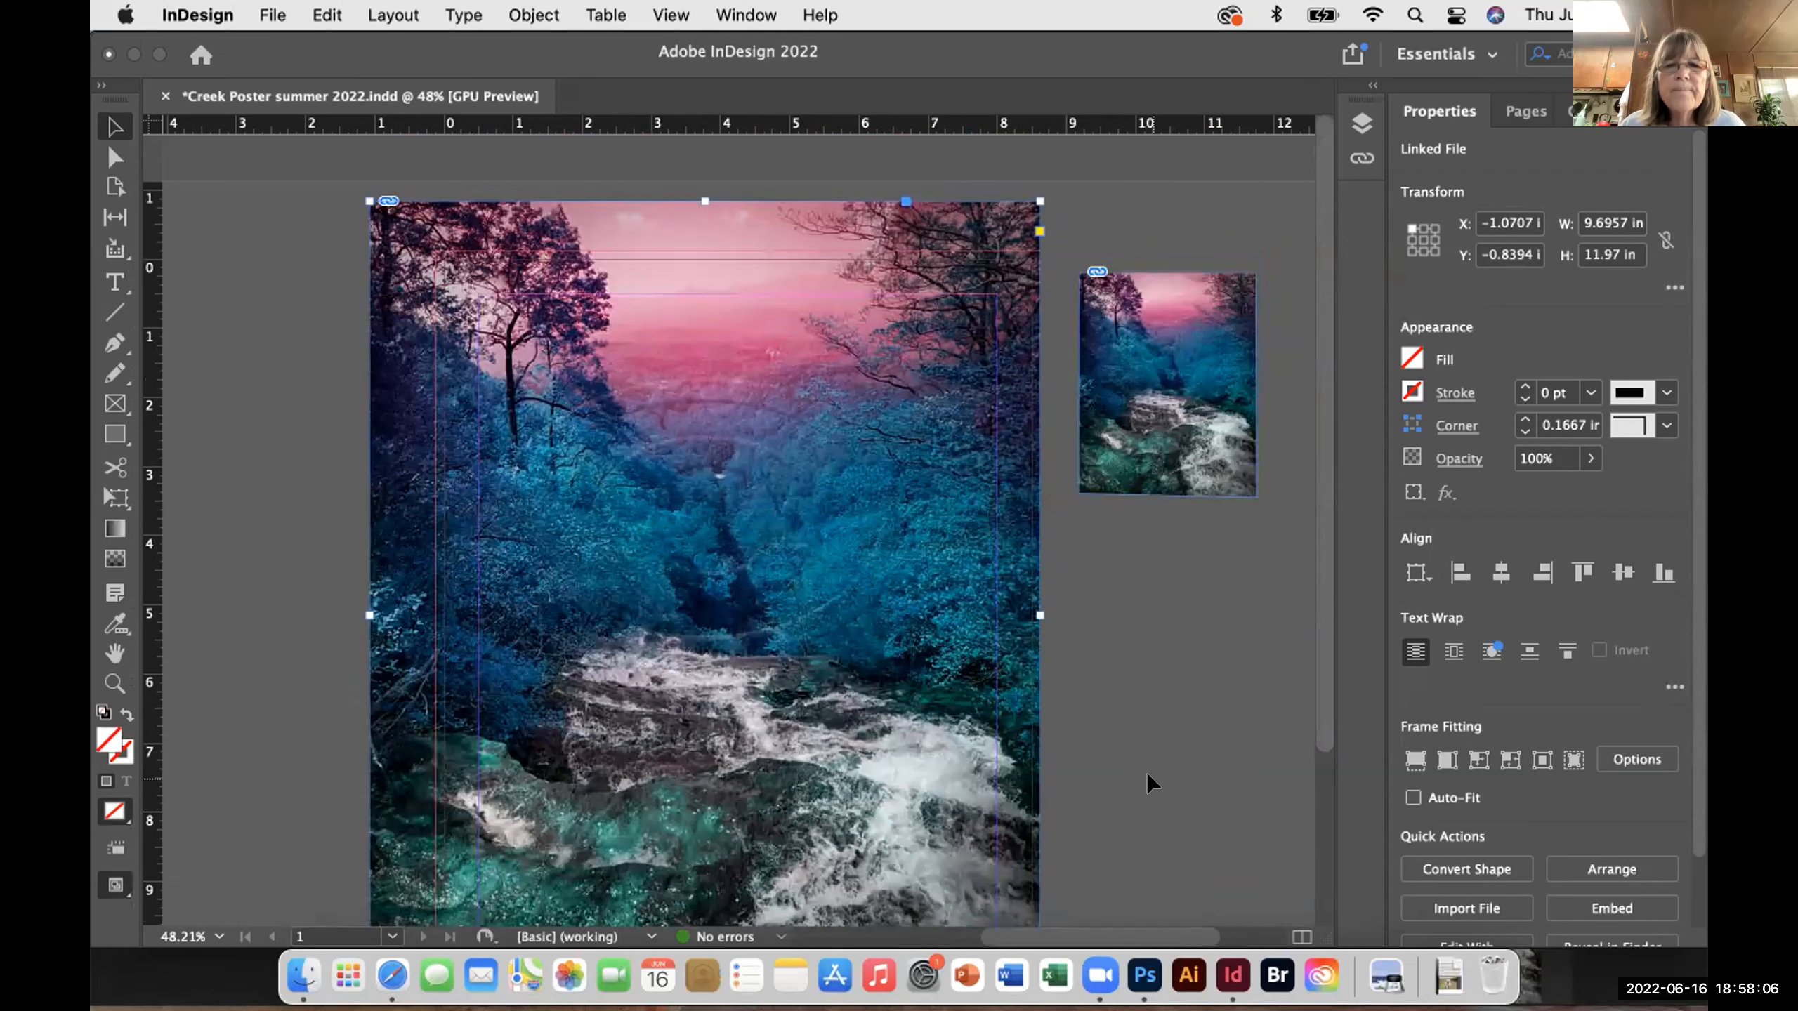
scroll(1149, 782, "down", 5)
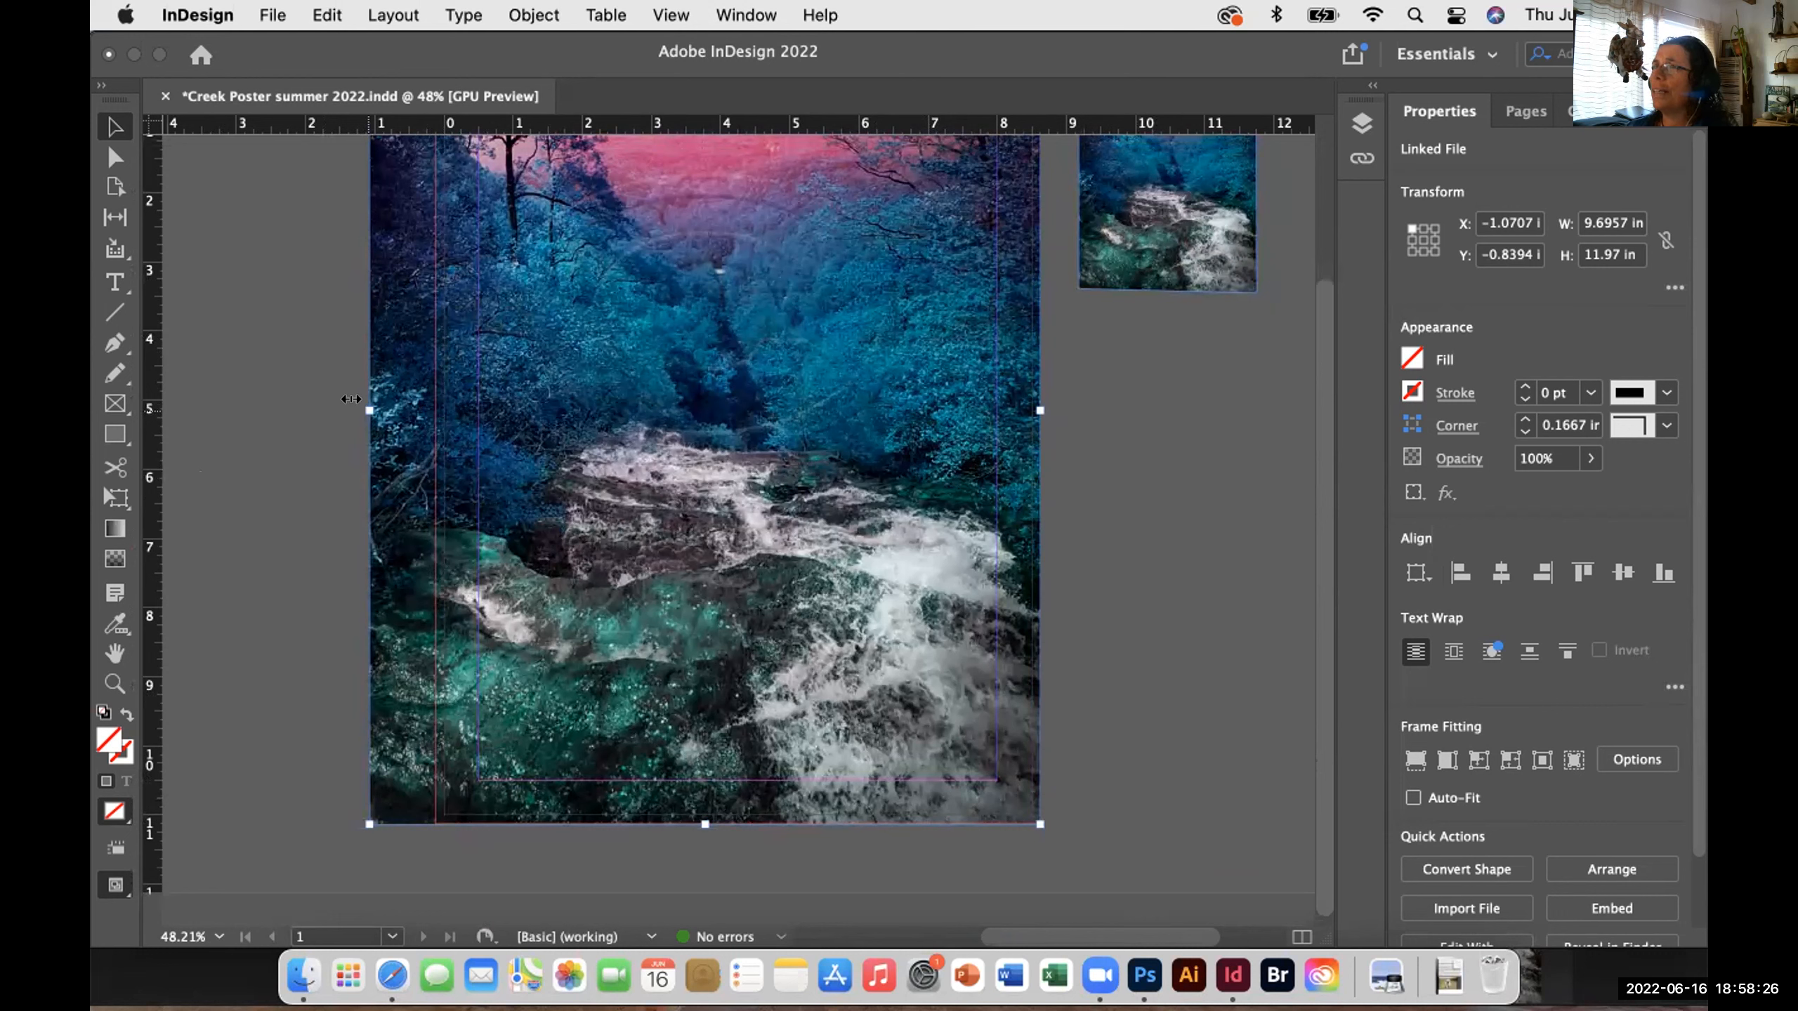
- Trim the frame's left edge to the bleed at X -0.125 in, 8.75 in wide
left_click_drag(351, 399, 351, 398)
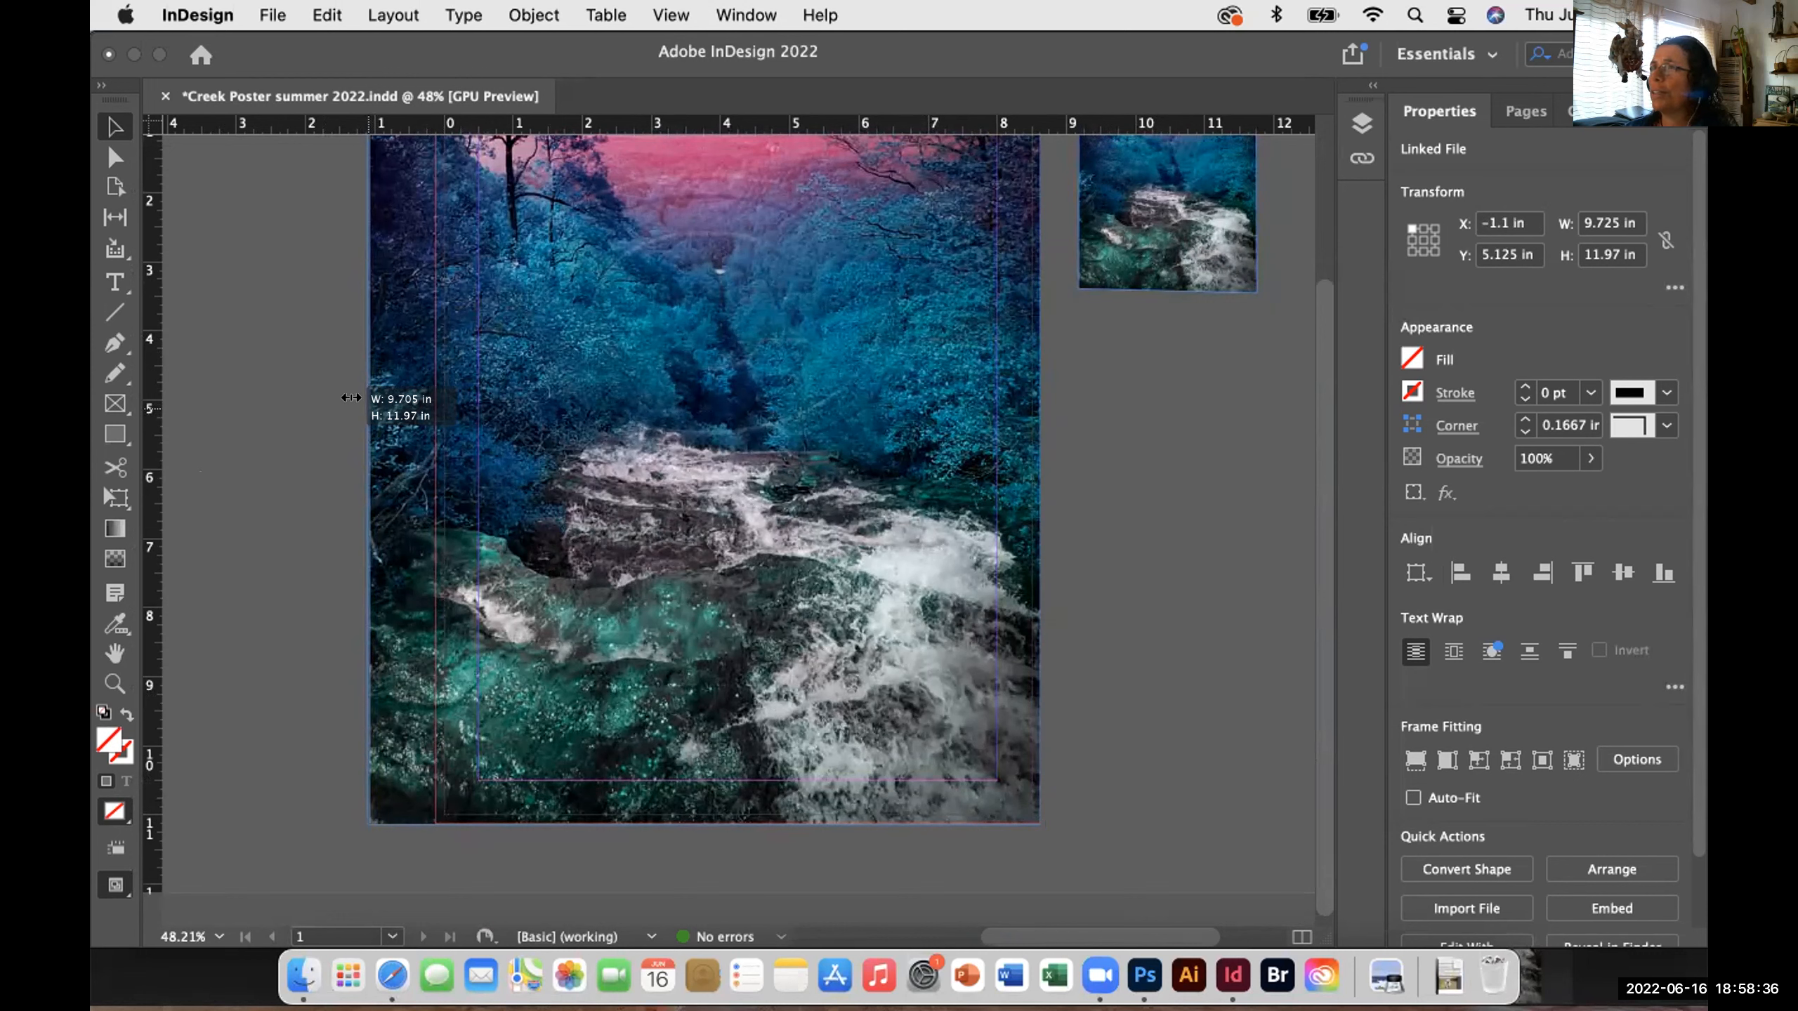
left_click_drag(351, 397, 412, 396)
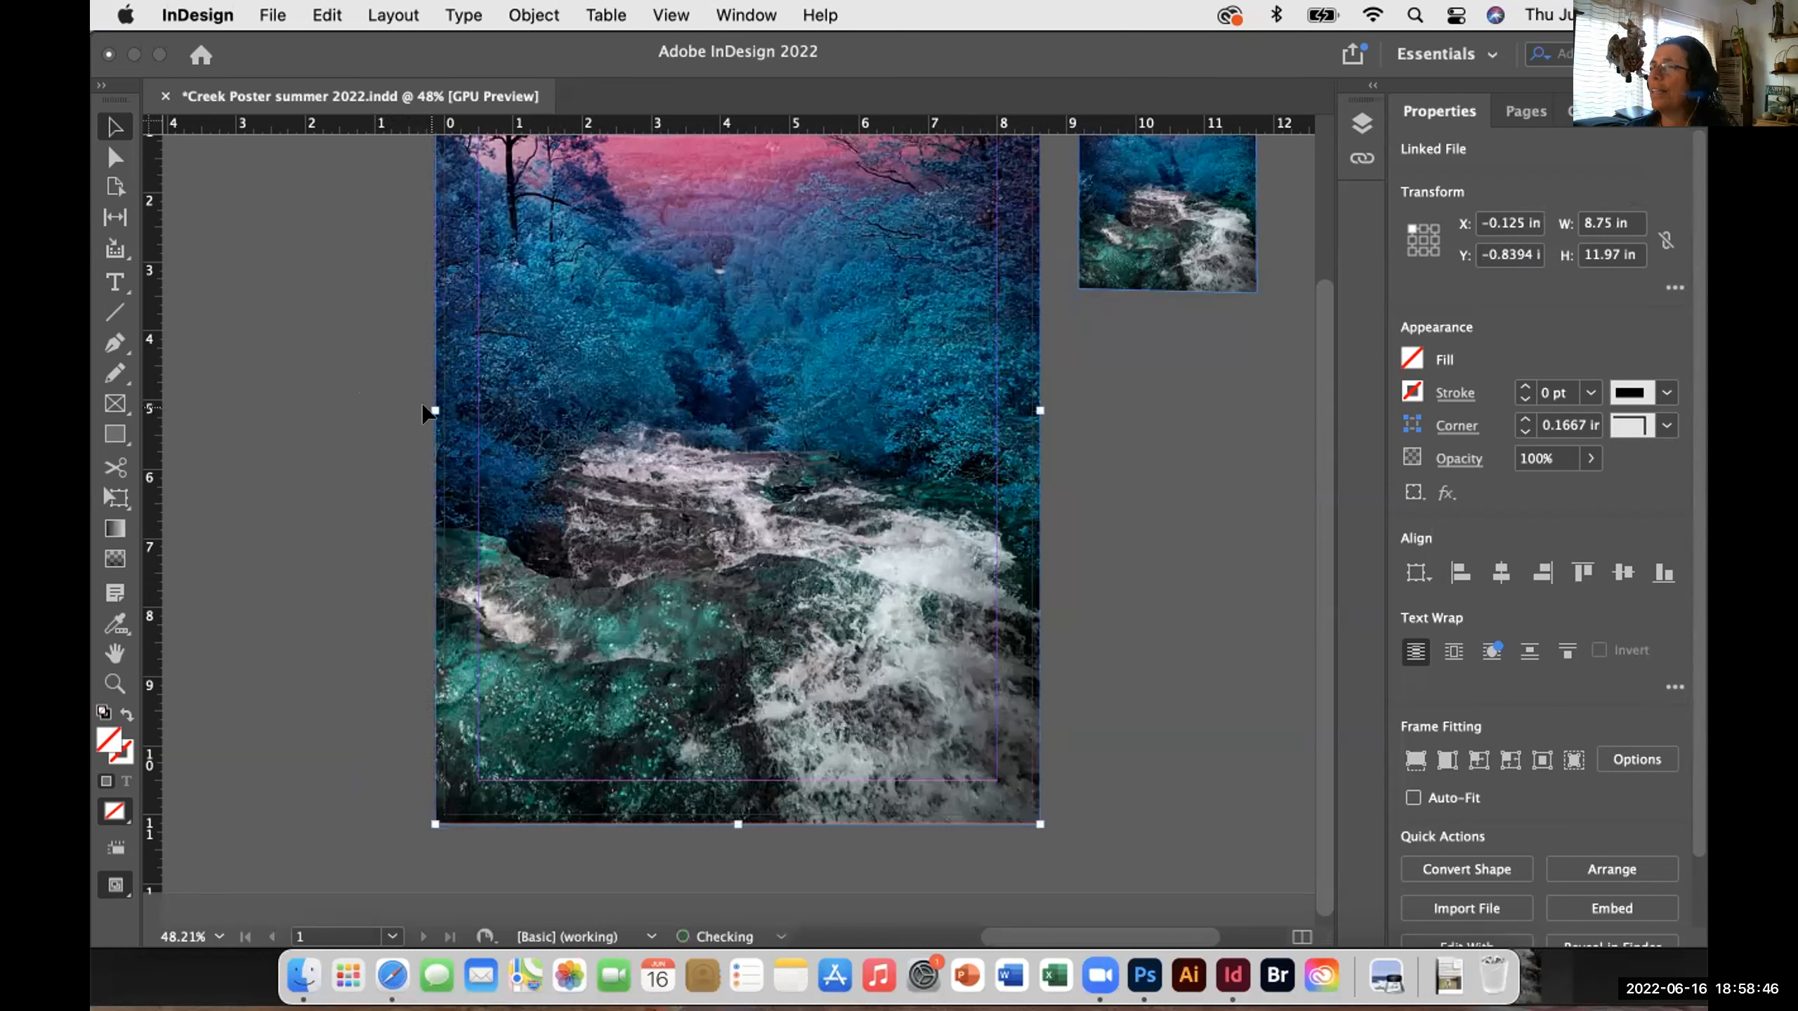
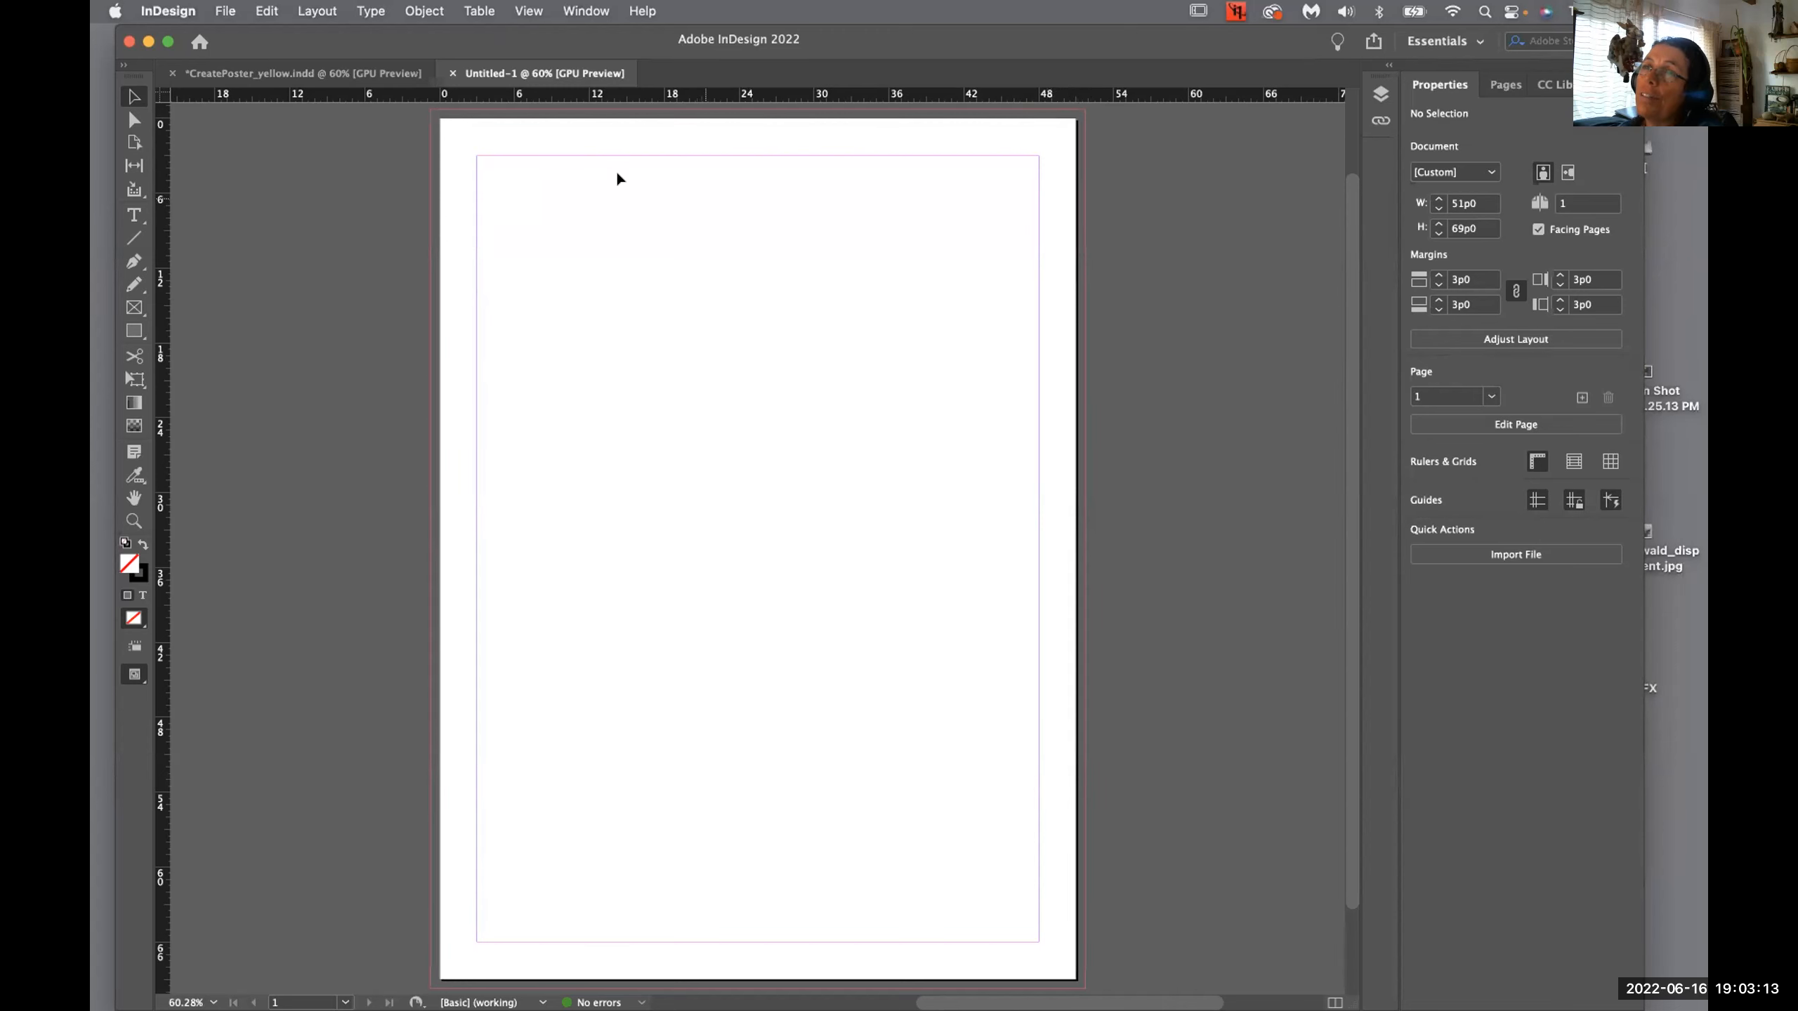
- Back in CreatePoster_yellow.indd, select the pink waterfall image (9.5044 × 11.7338 in) inside its frame
left_click(313, 72)
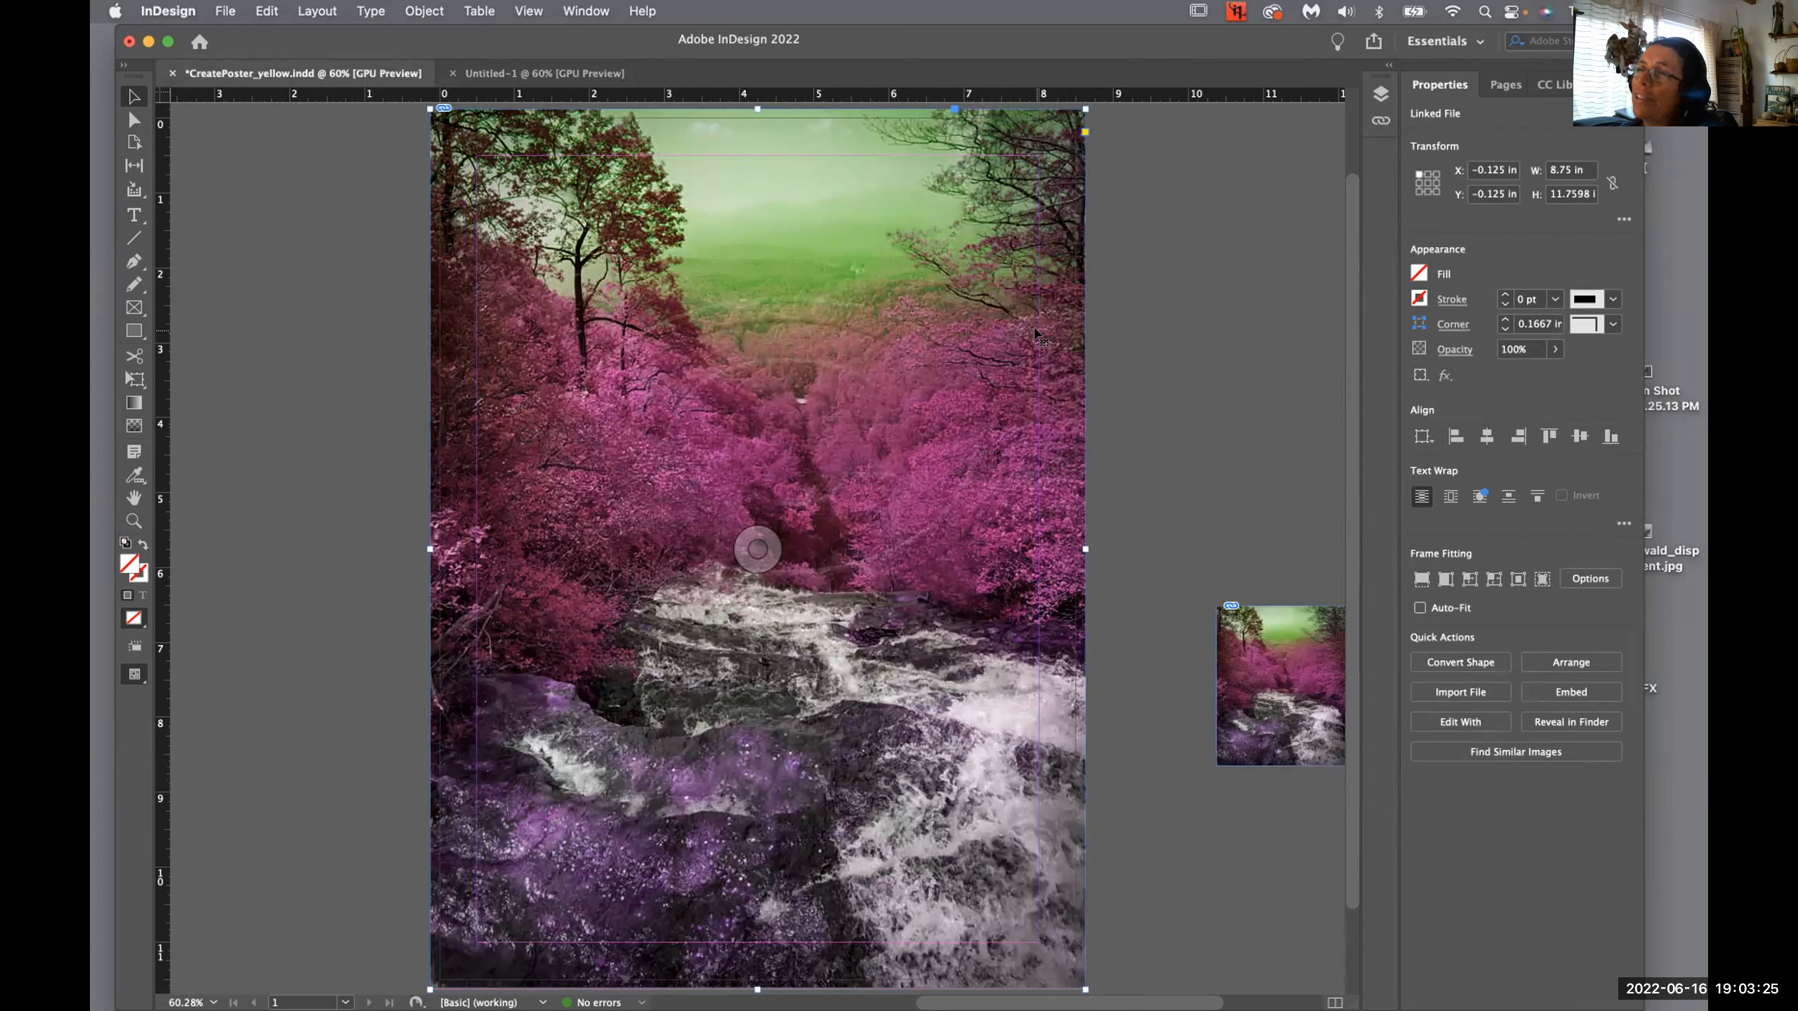
left_click(1131, 306)
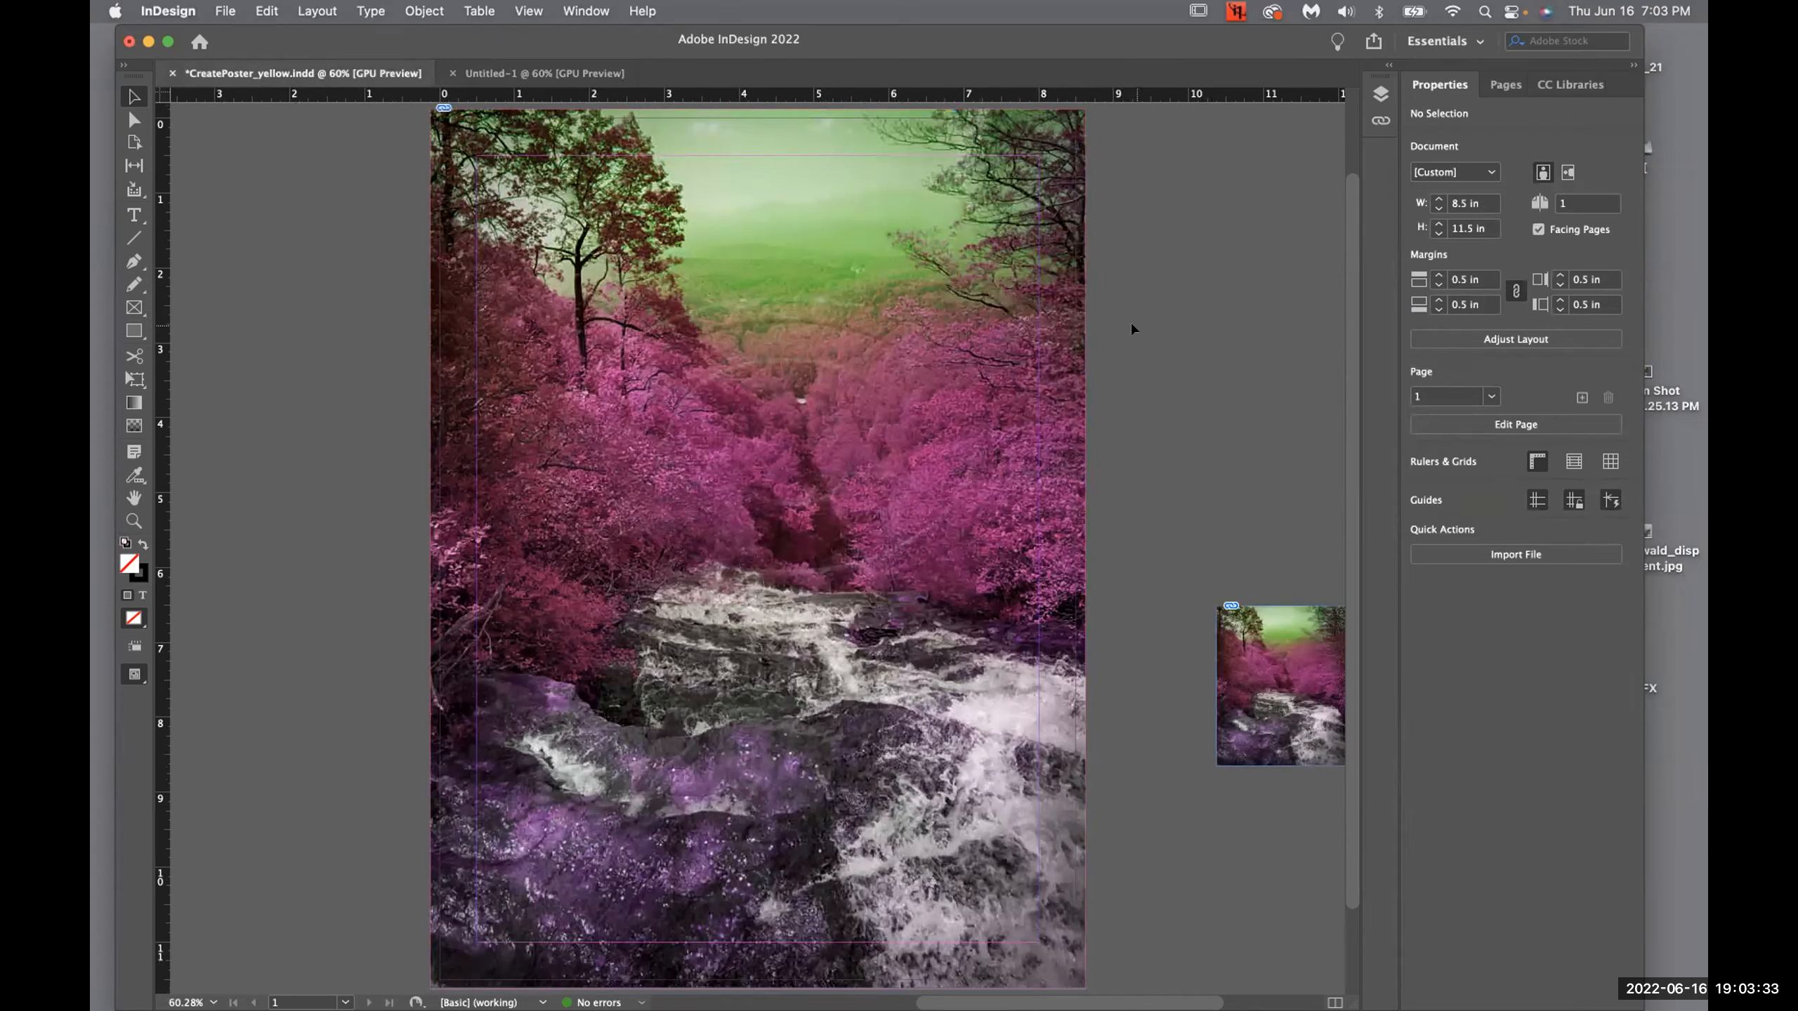
left_click(132, 119)
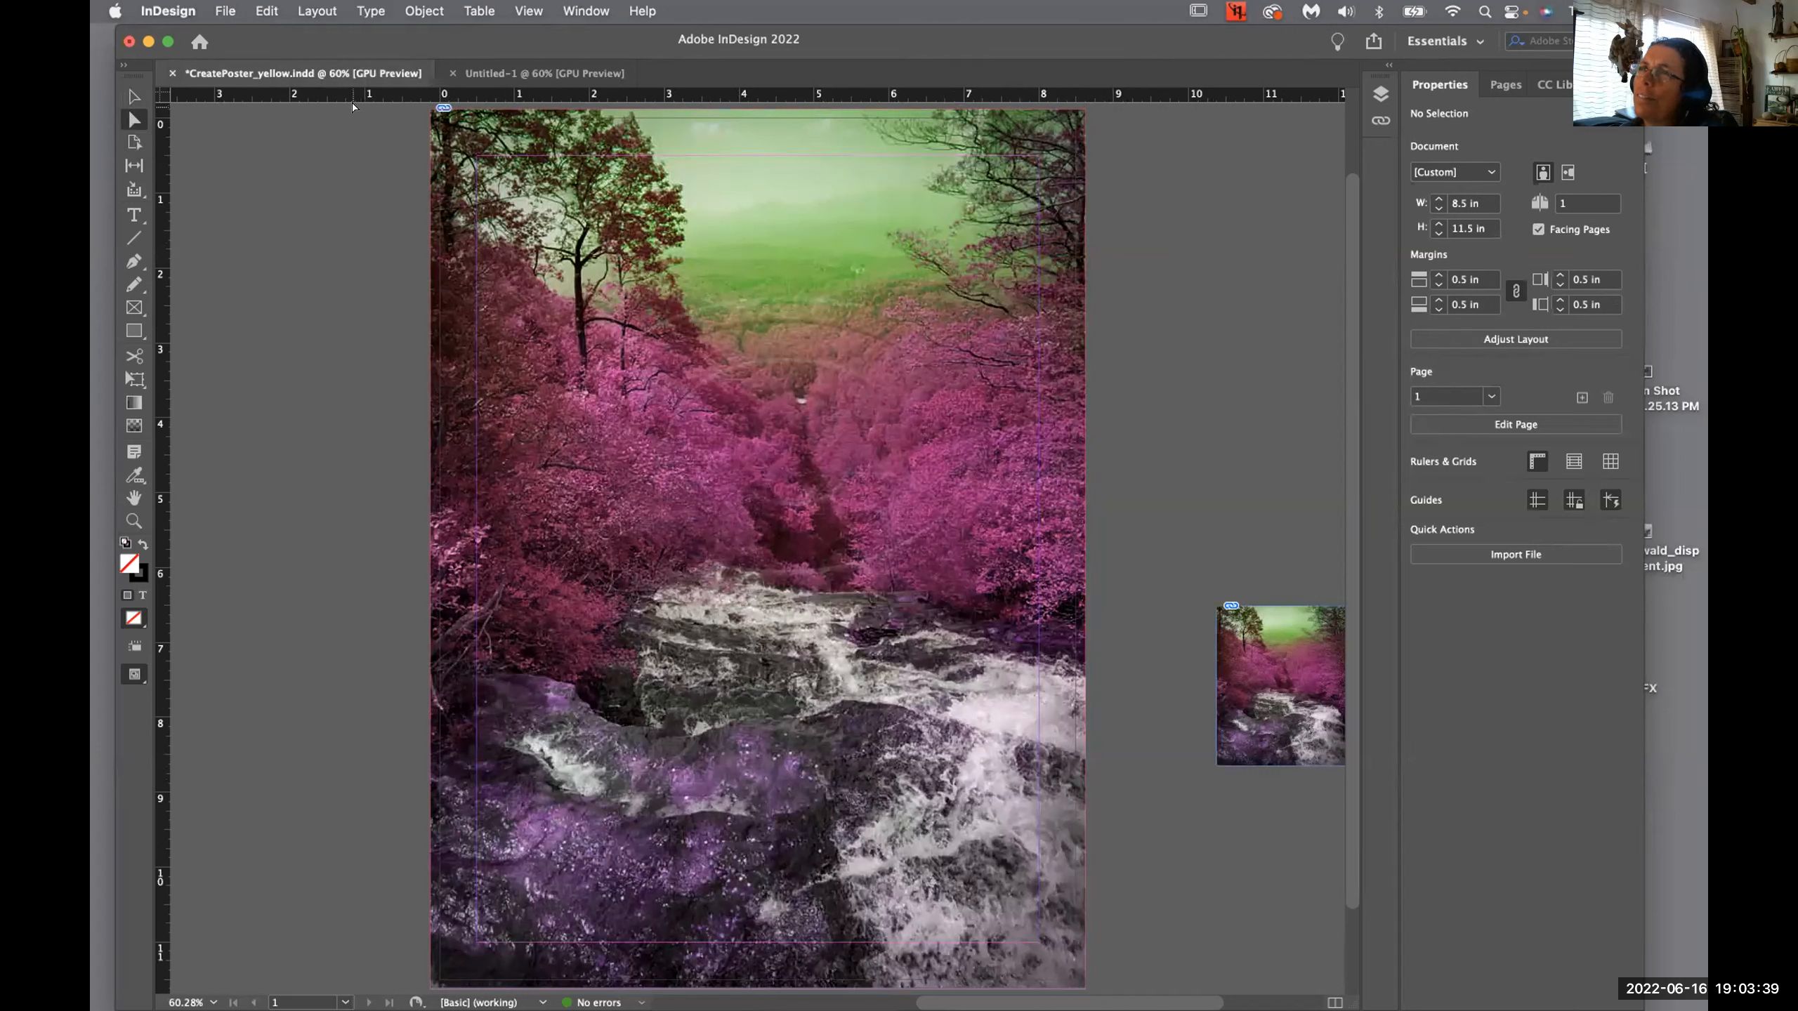
left_click(620, 196)
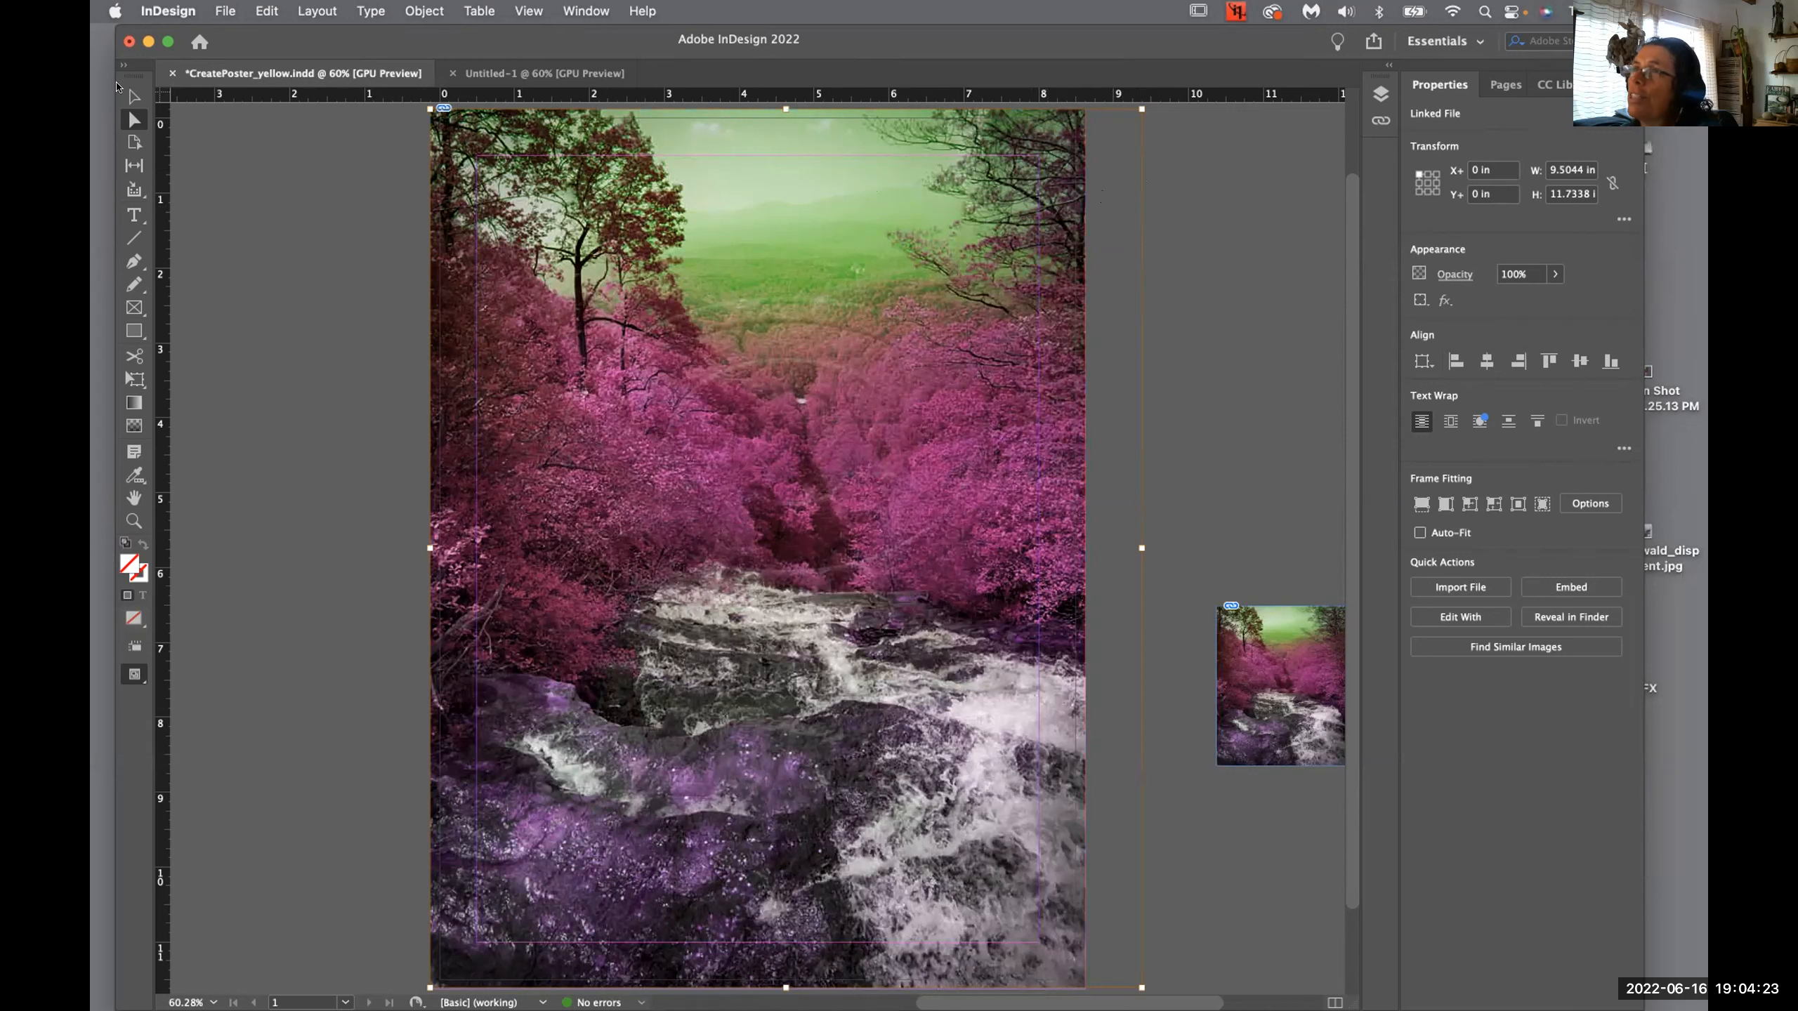
- Select the waterfall photo's whole 8.75 × 11.7598 in frame at −0.125, −0.125
key("v")
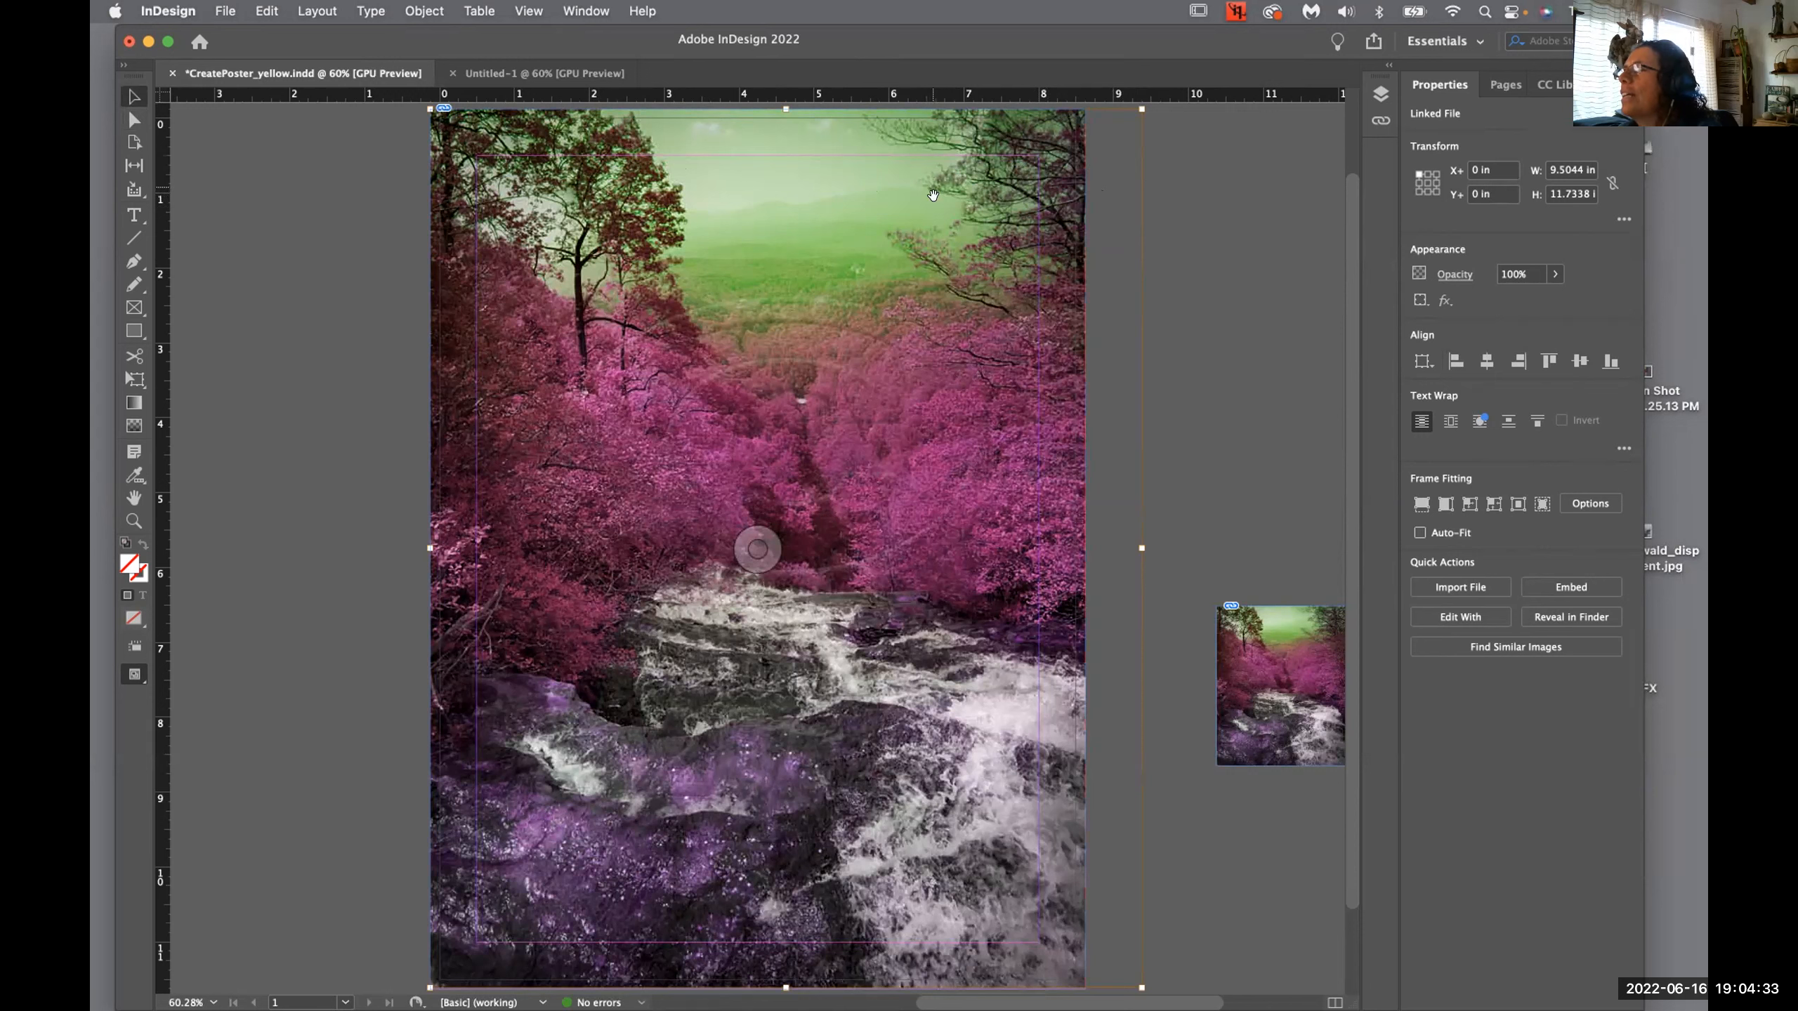
left_click(1281, 175)
left_click(987, 202)
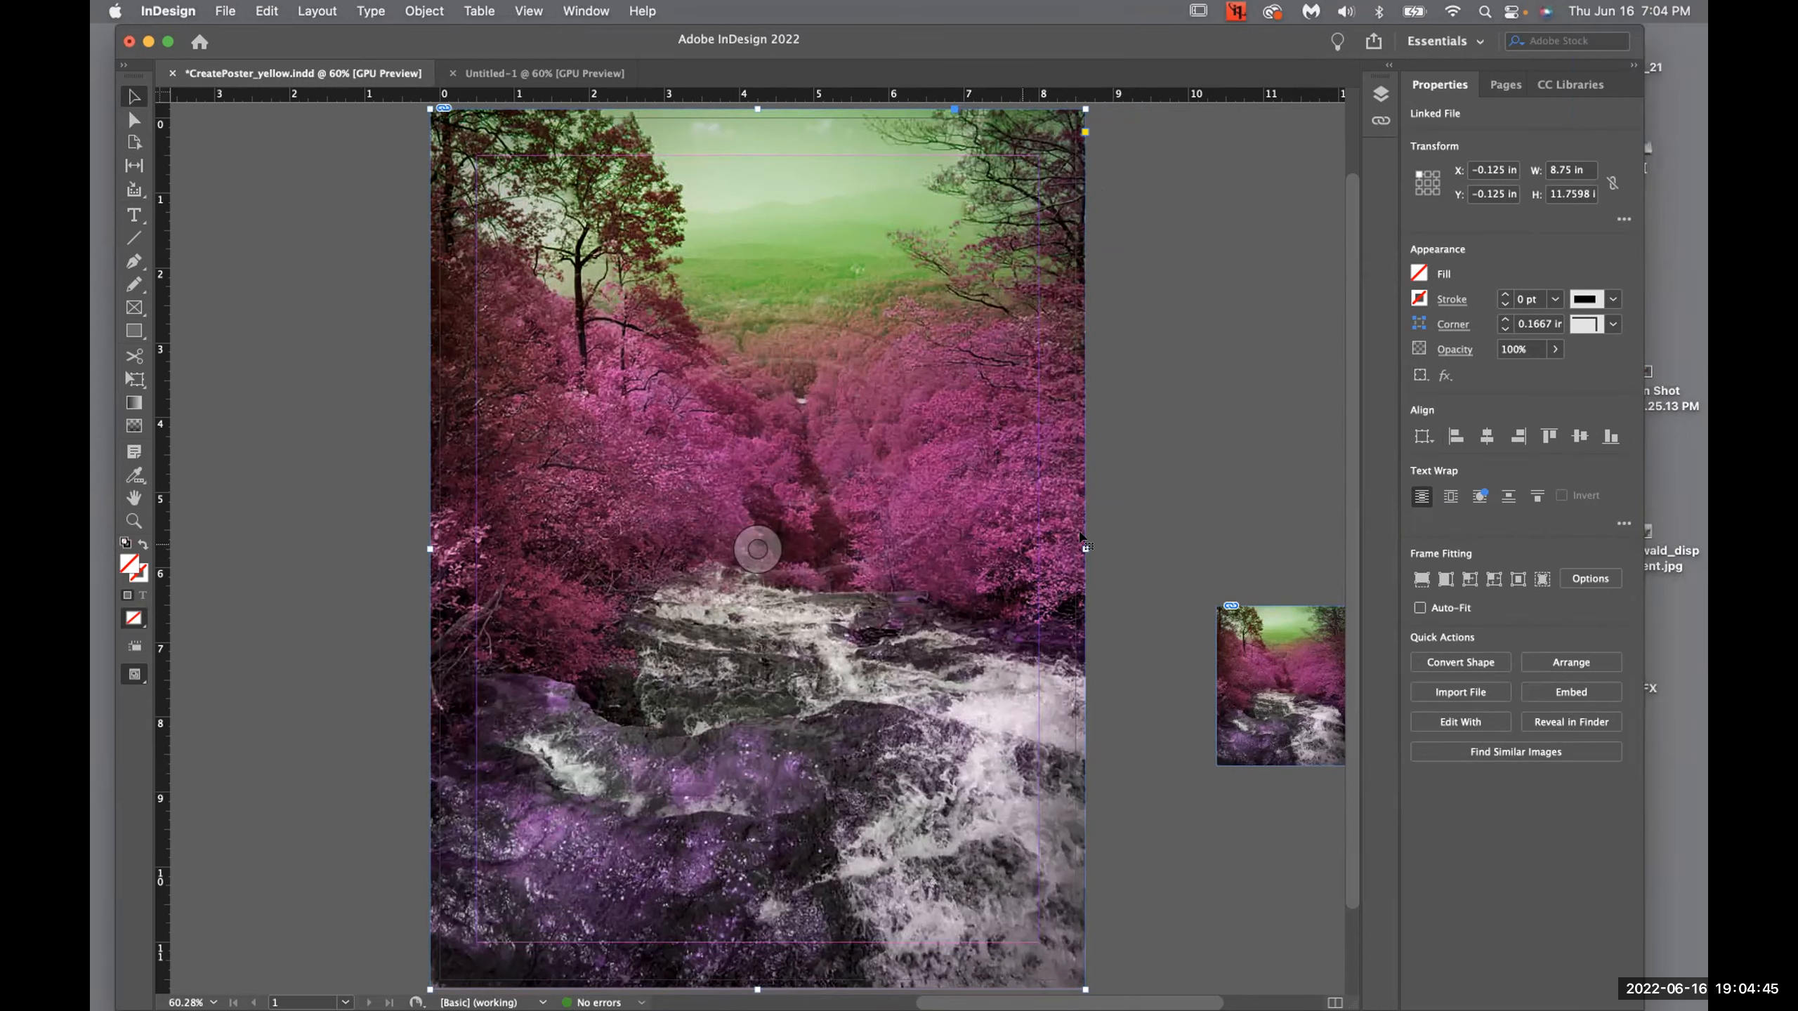
left_click_drag(1082, 545, 1104, 544)
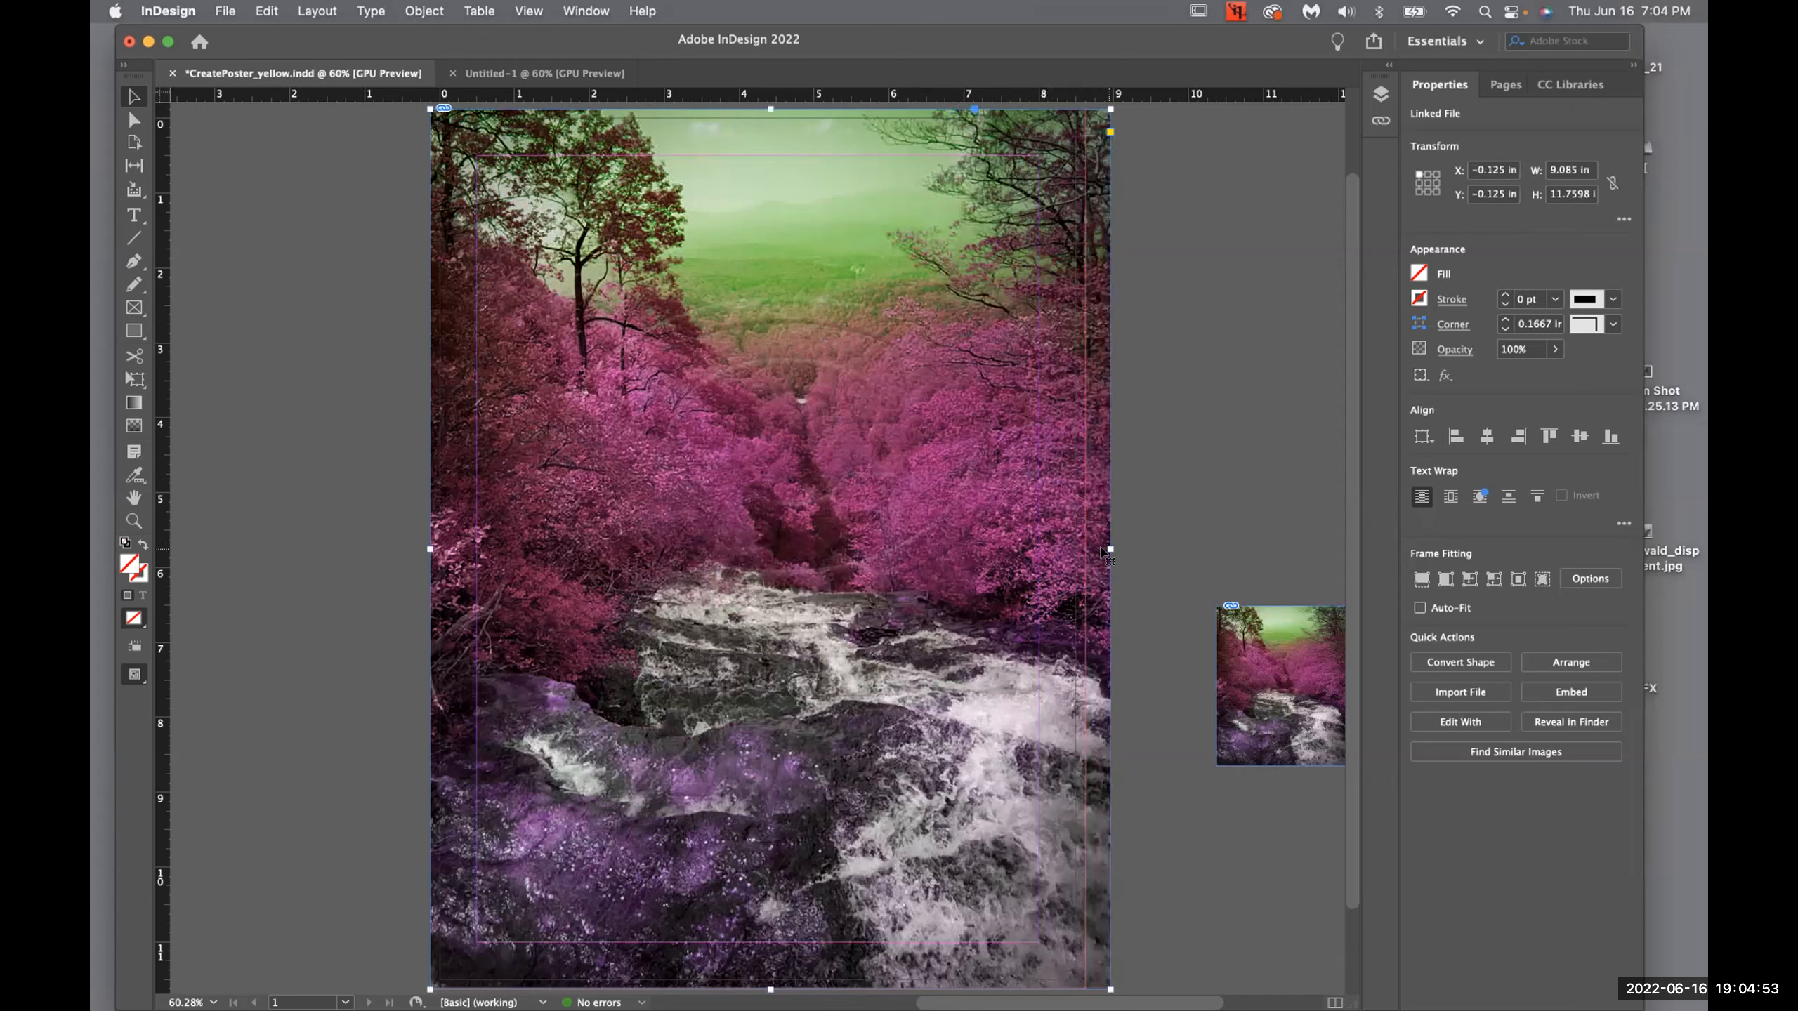
left_click_drag(1106, 545, 1135, 547)
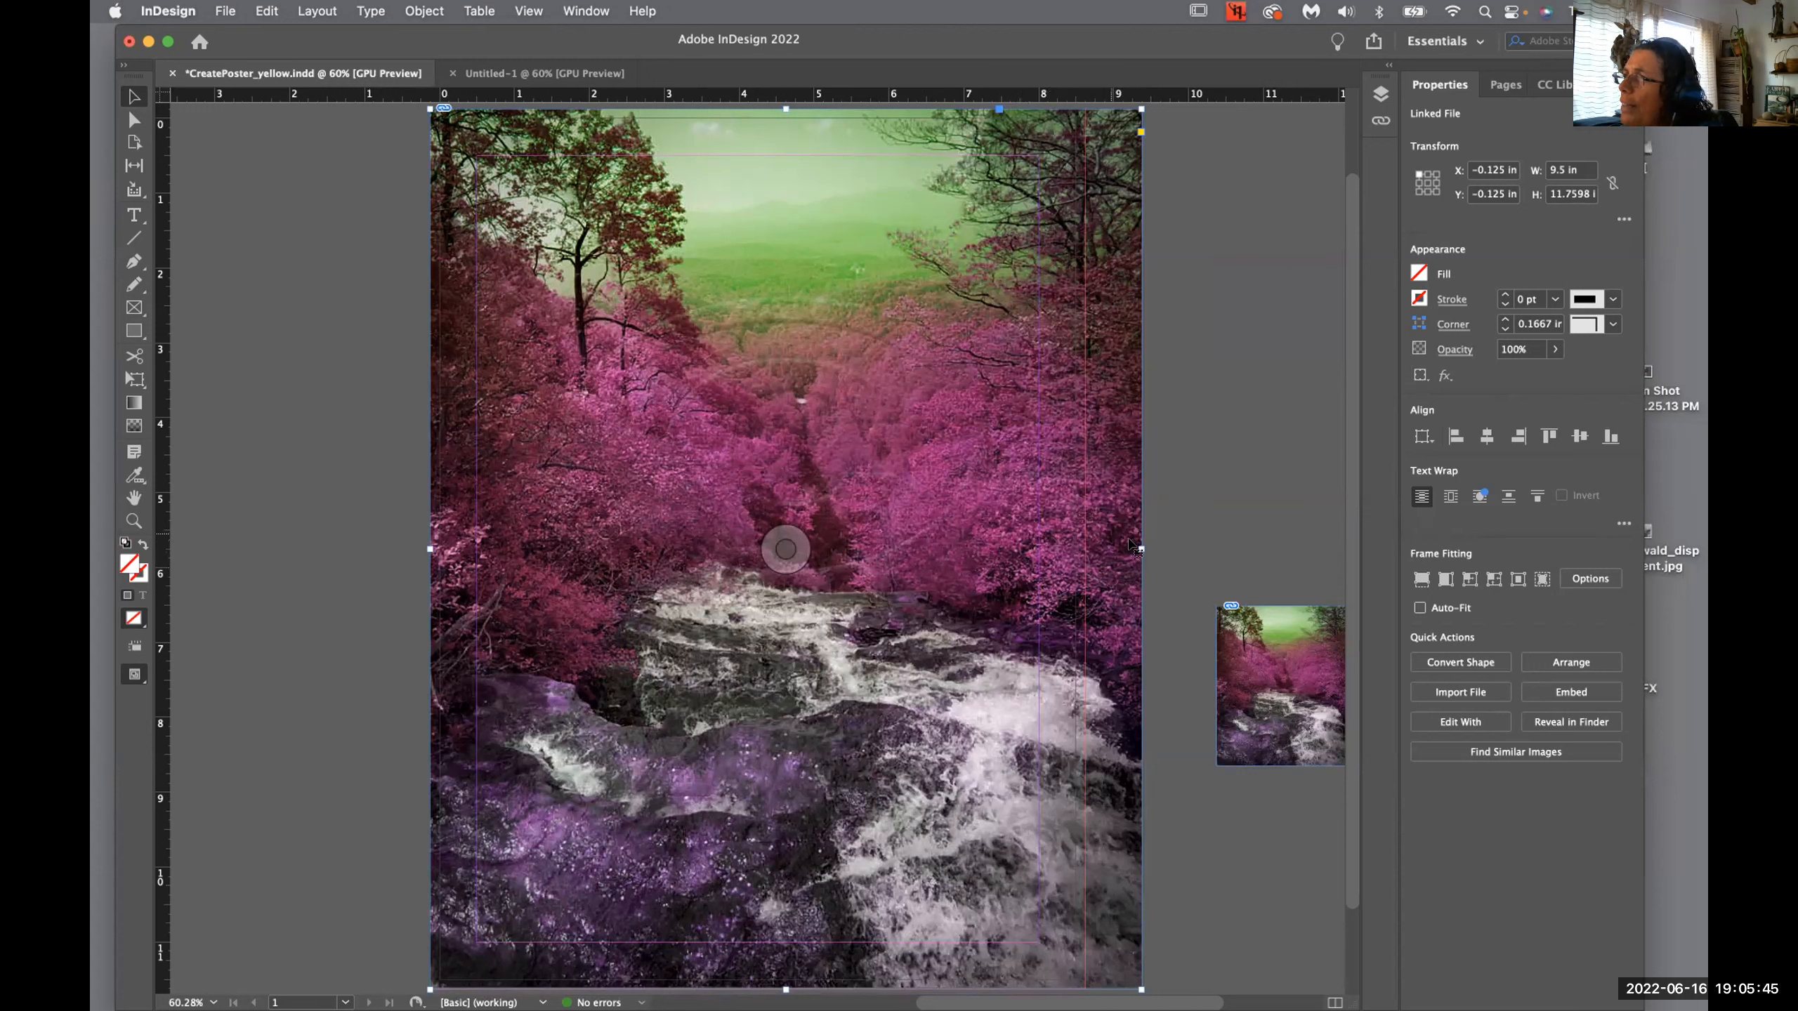
left_click_drag(1139, 546, 1085, 542)
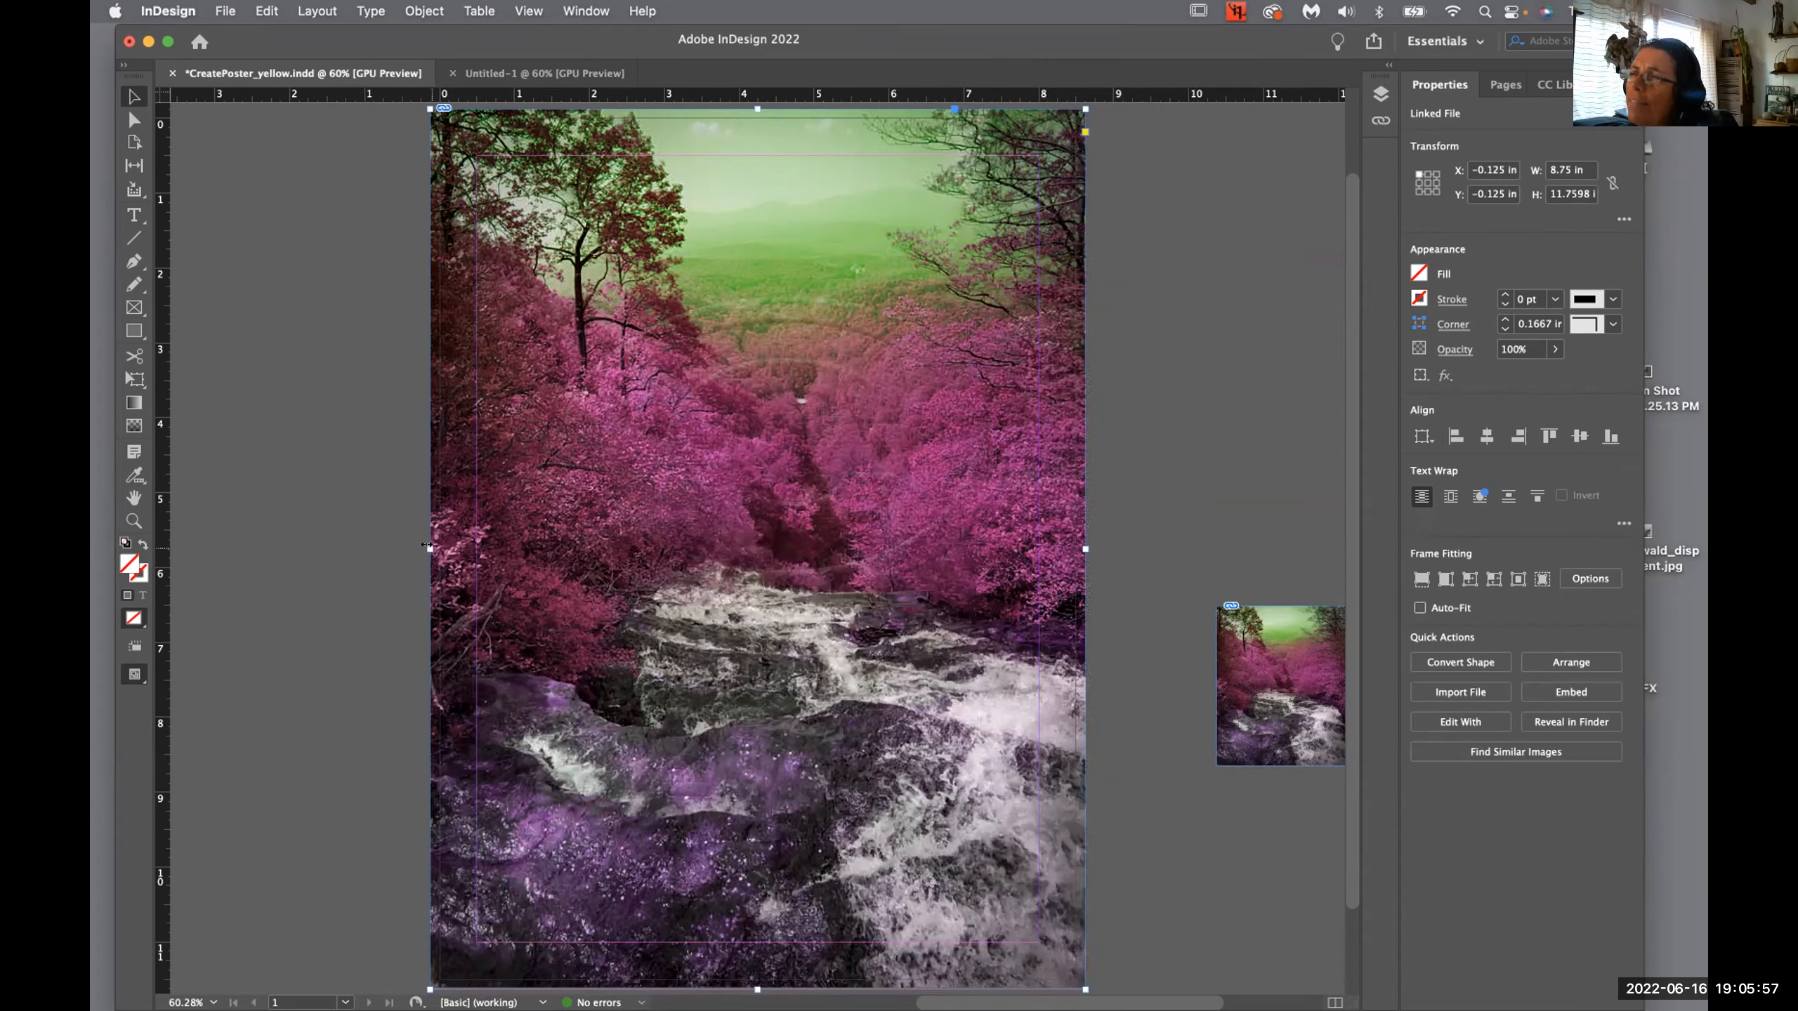
- Nudge the frame's left edge outward and slide the waterfall image slightly left inside it
left_click_drag(425, 546, 417, 547)
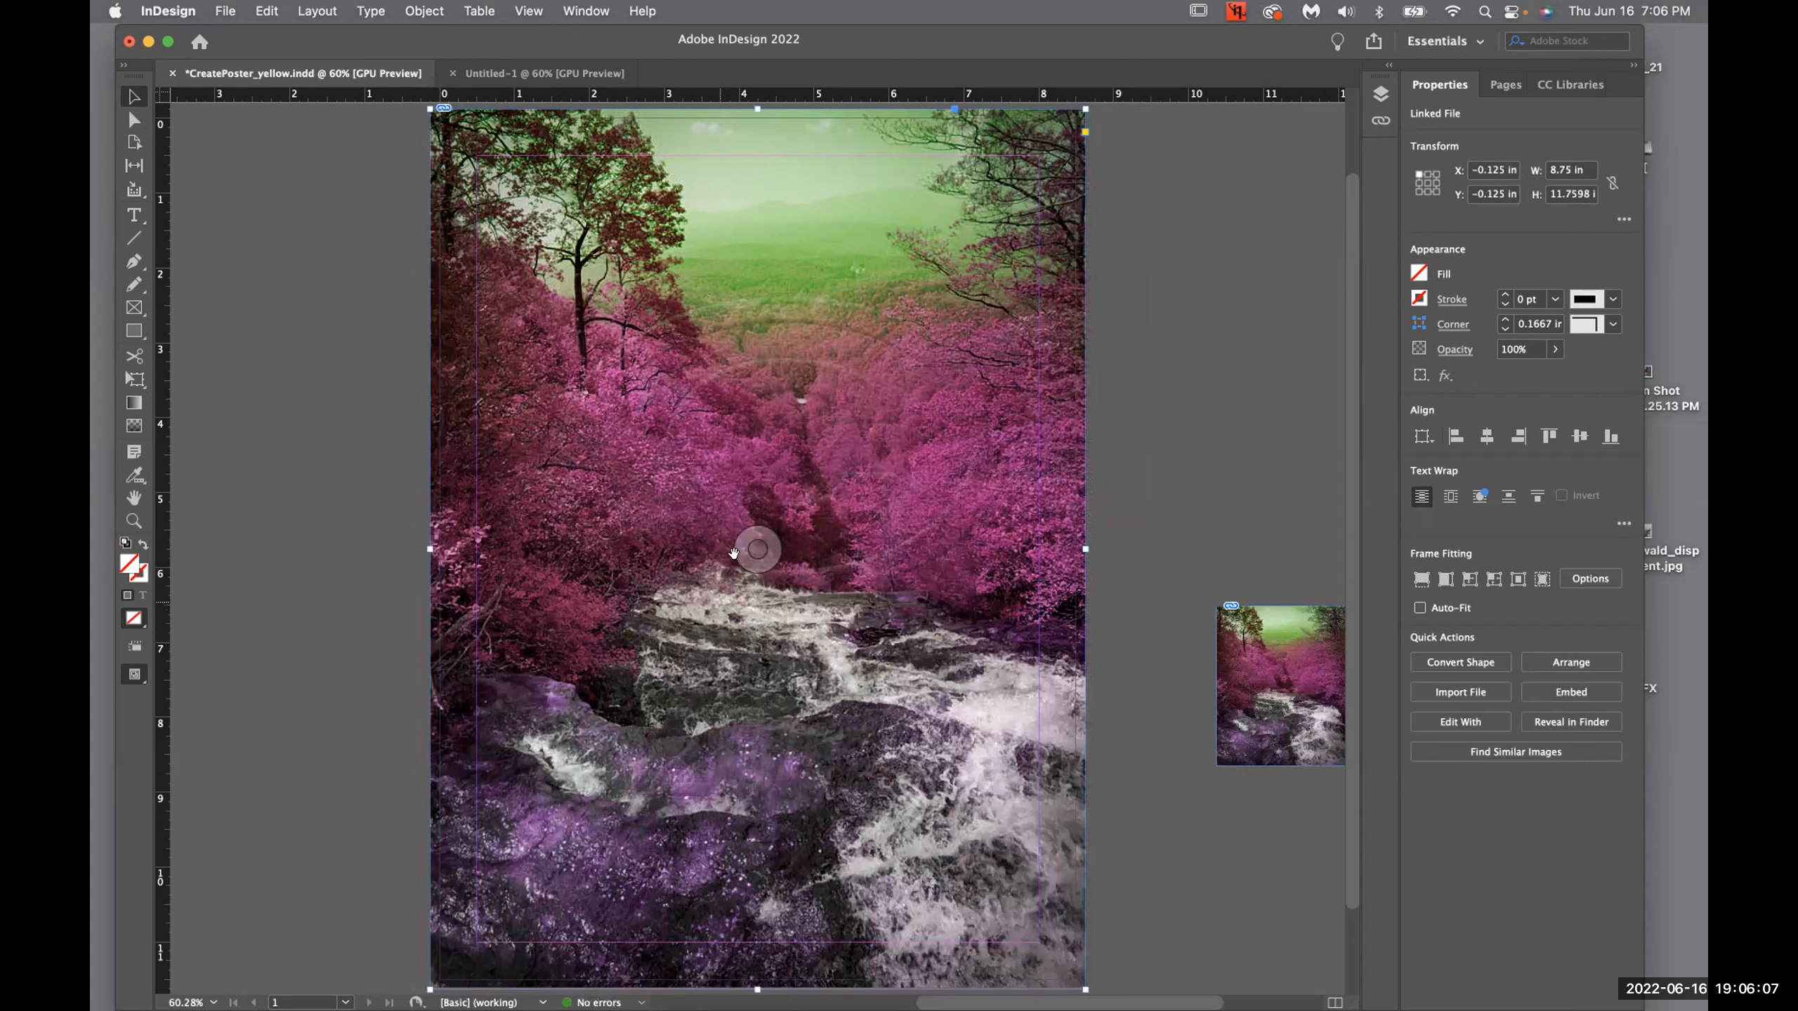
left_click_drag(752, 549, 715, 553)
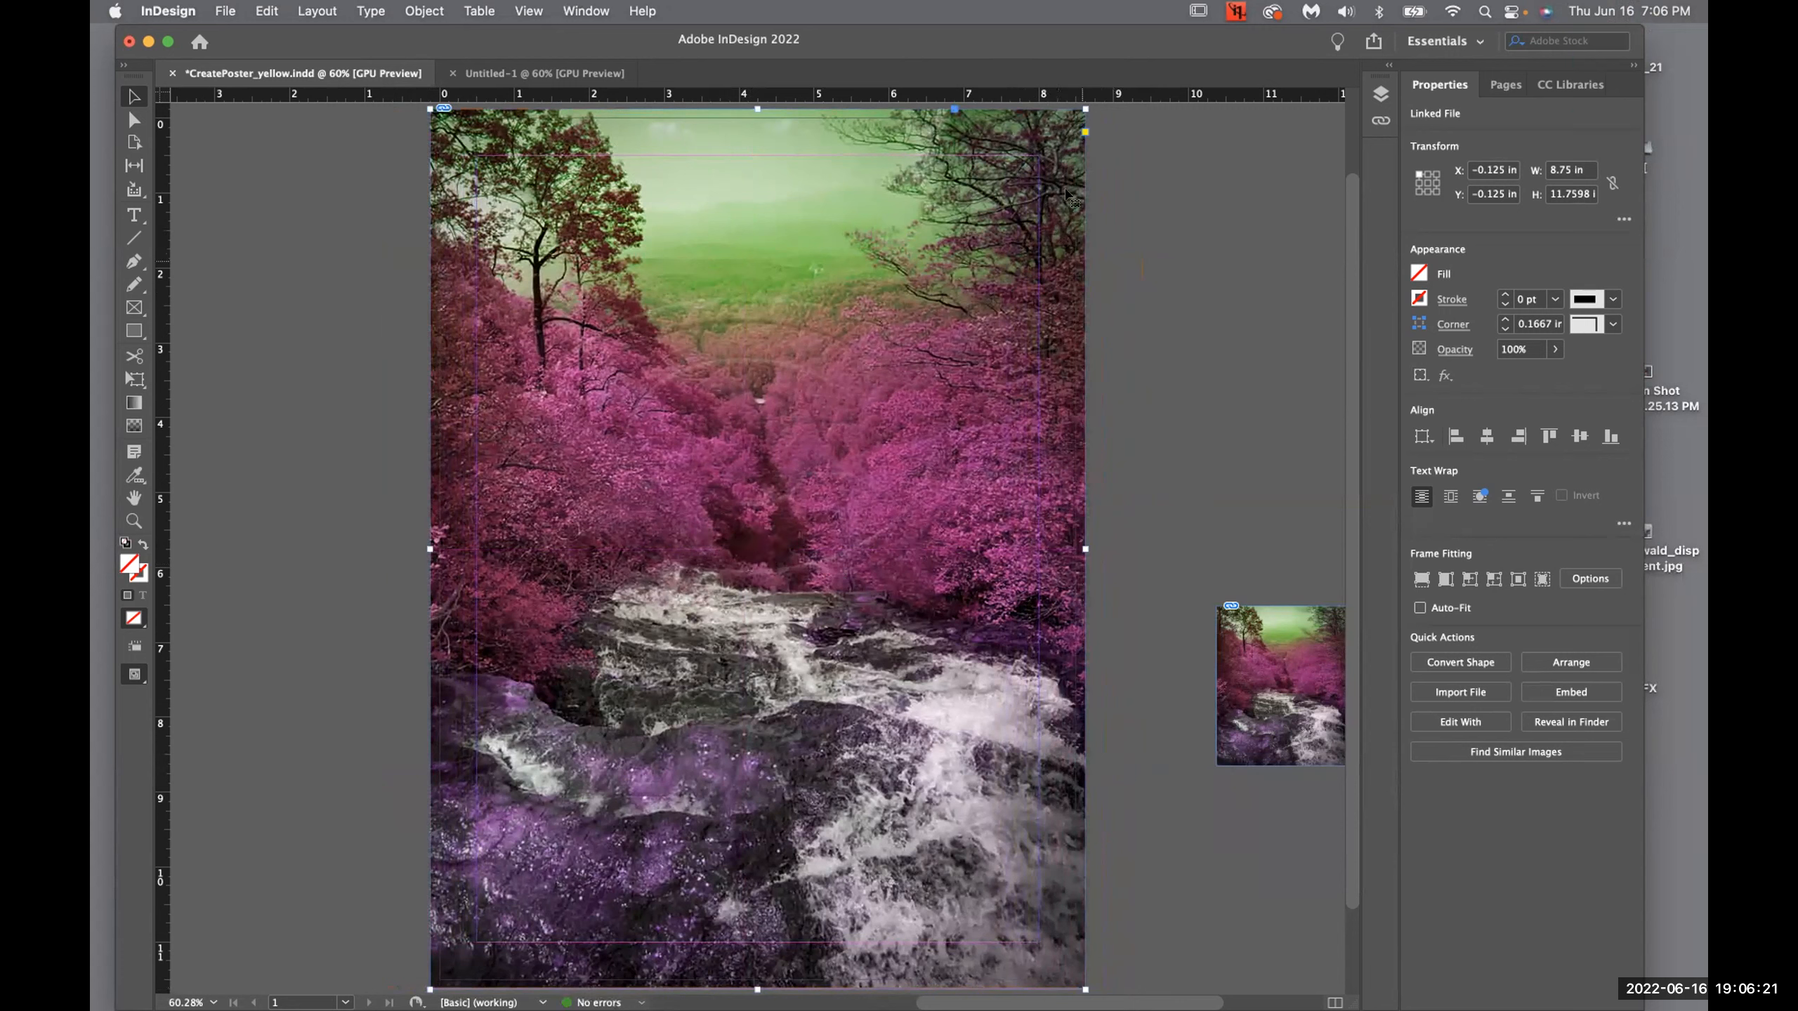
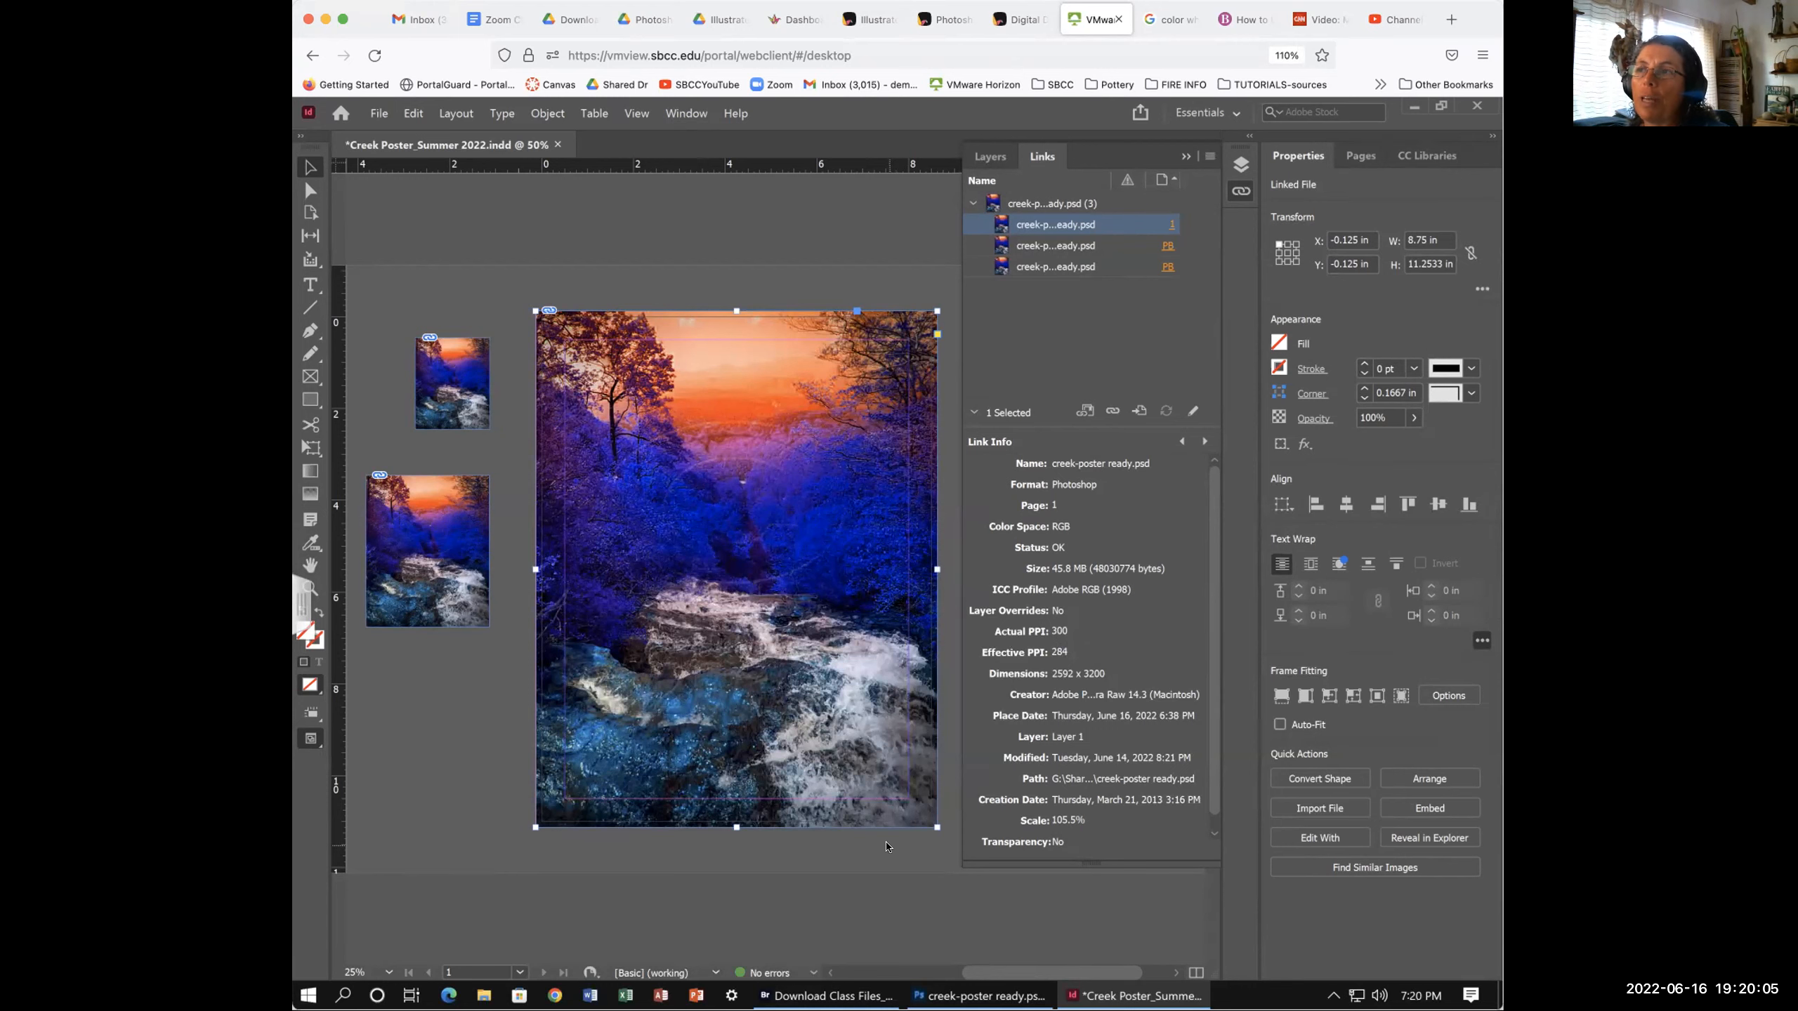
- Scroll the Creek Poster layout right and back left to inspect the full-bleed photo
scroll(887, 847, "right", 2)
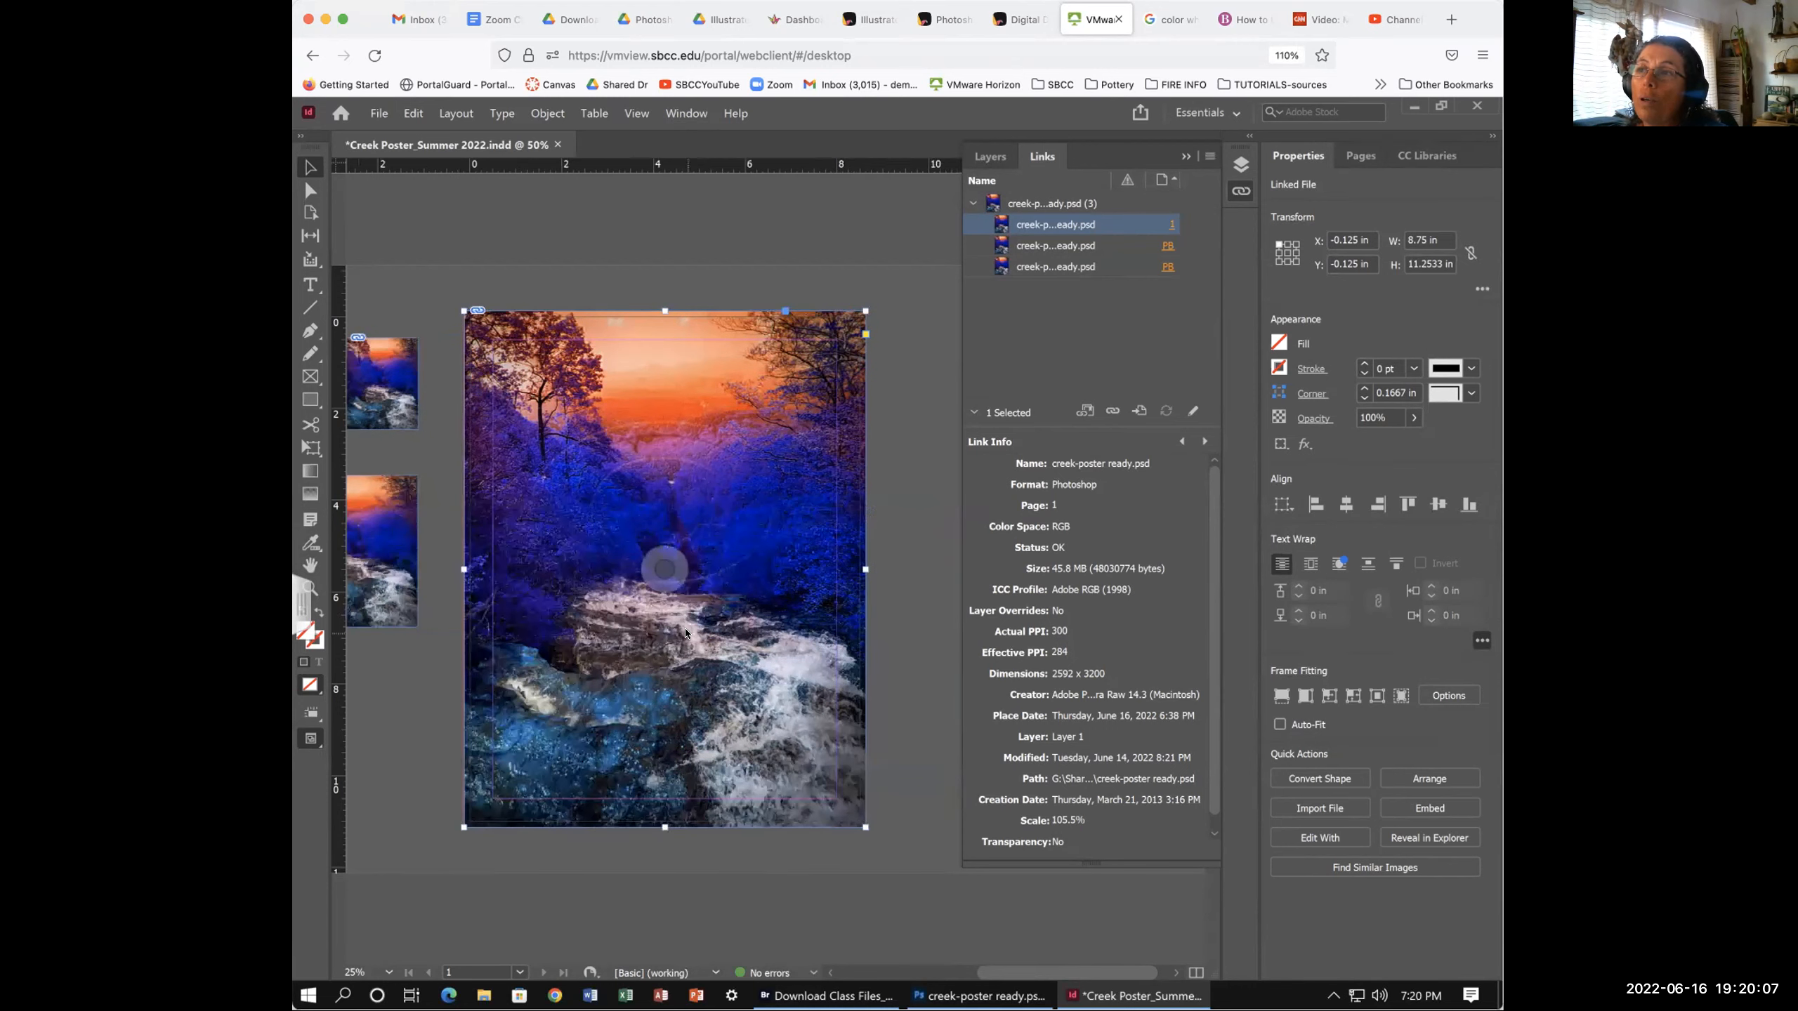
scroll(685, 633, "left", 2)
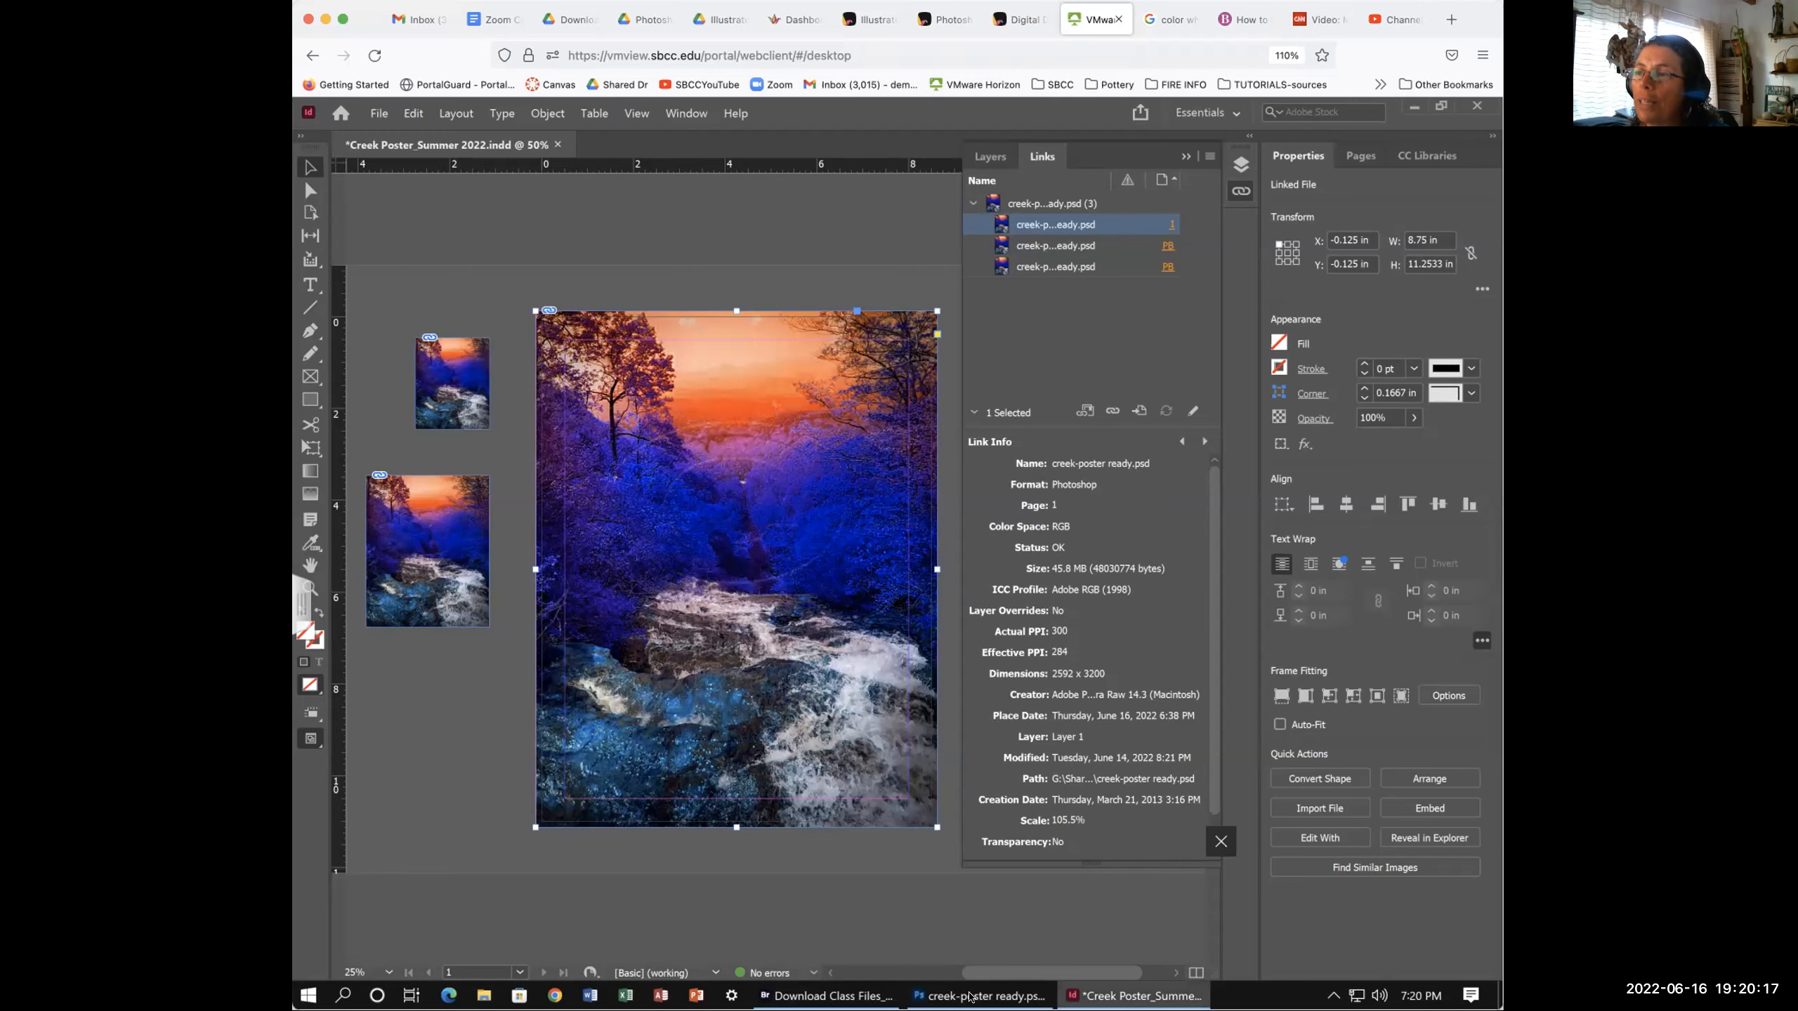
- In the creek PSD, cancel Image Size and hide the Hue/Saturation 1 layer to restore greens
left_click(970, 997)
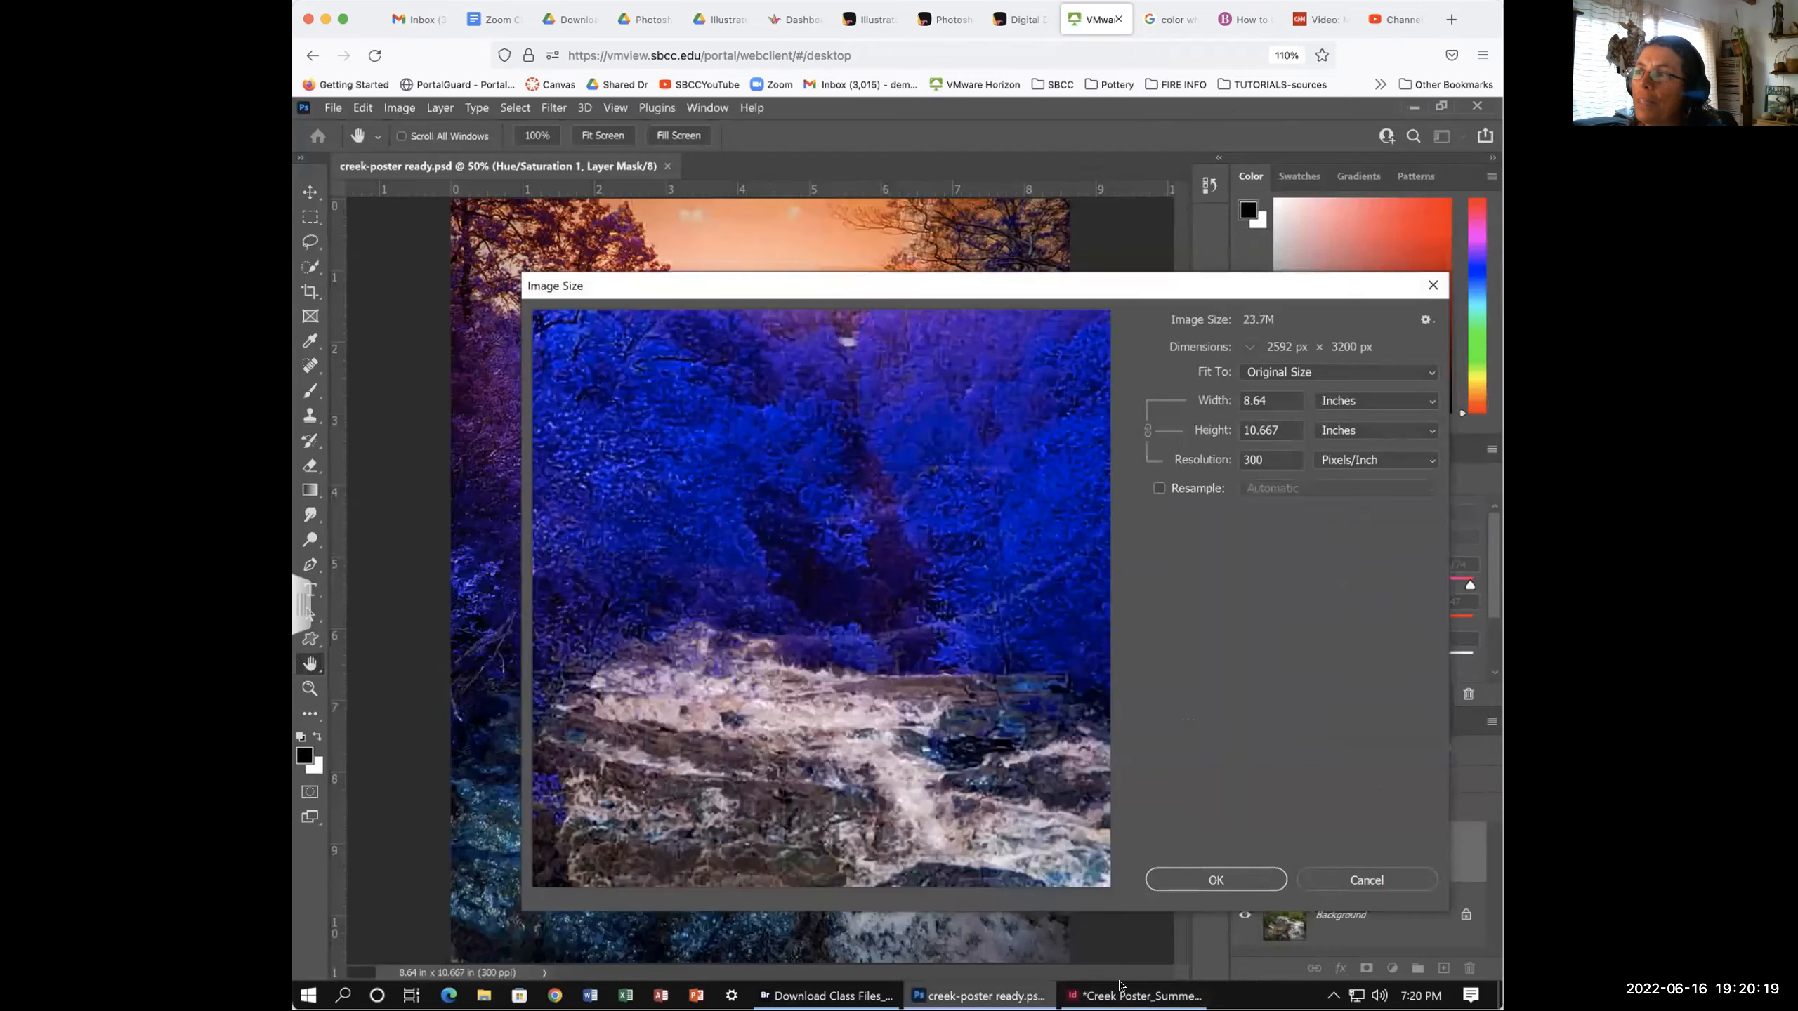
left_click(1361, 880)
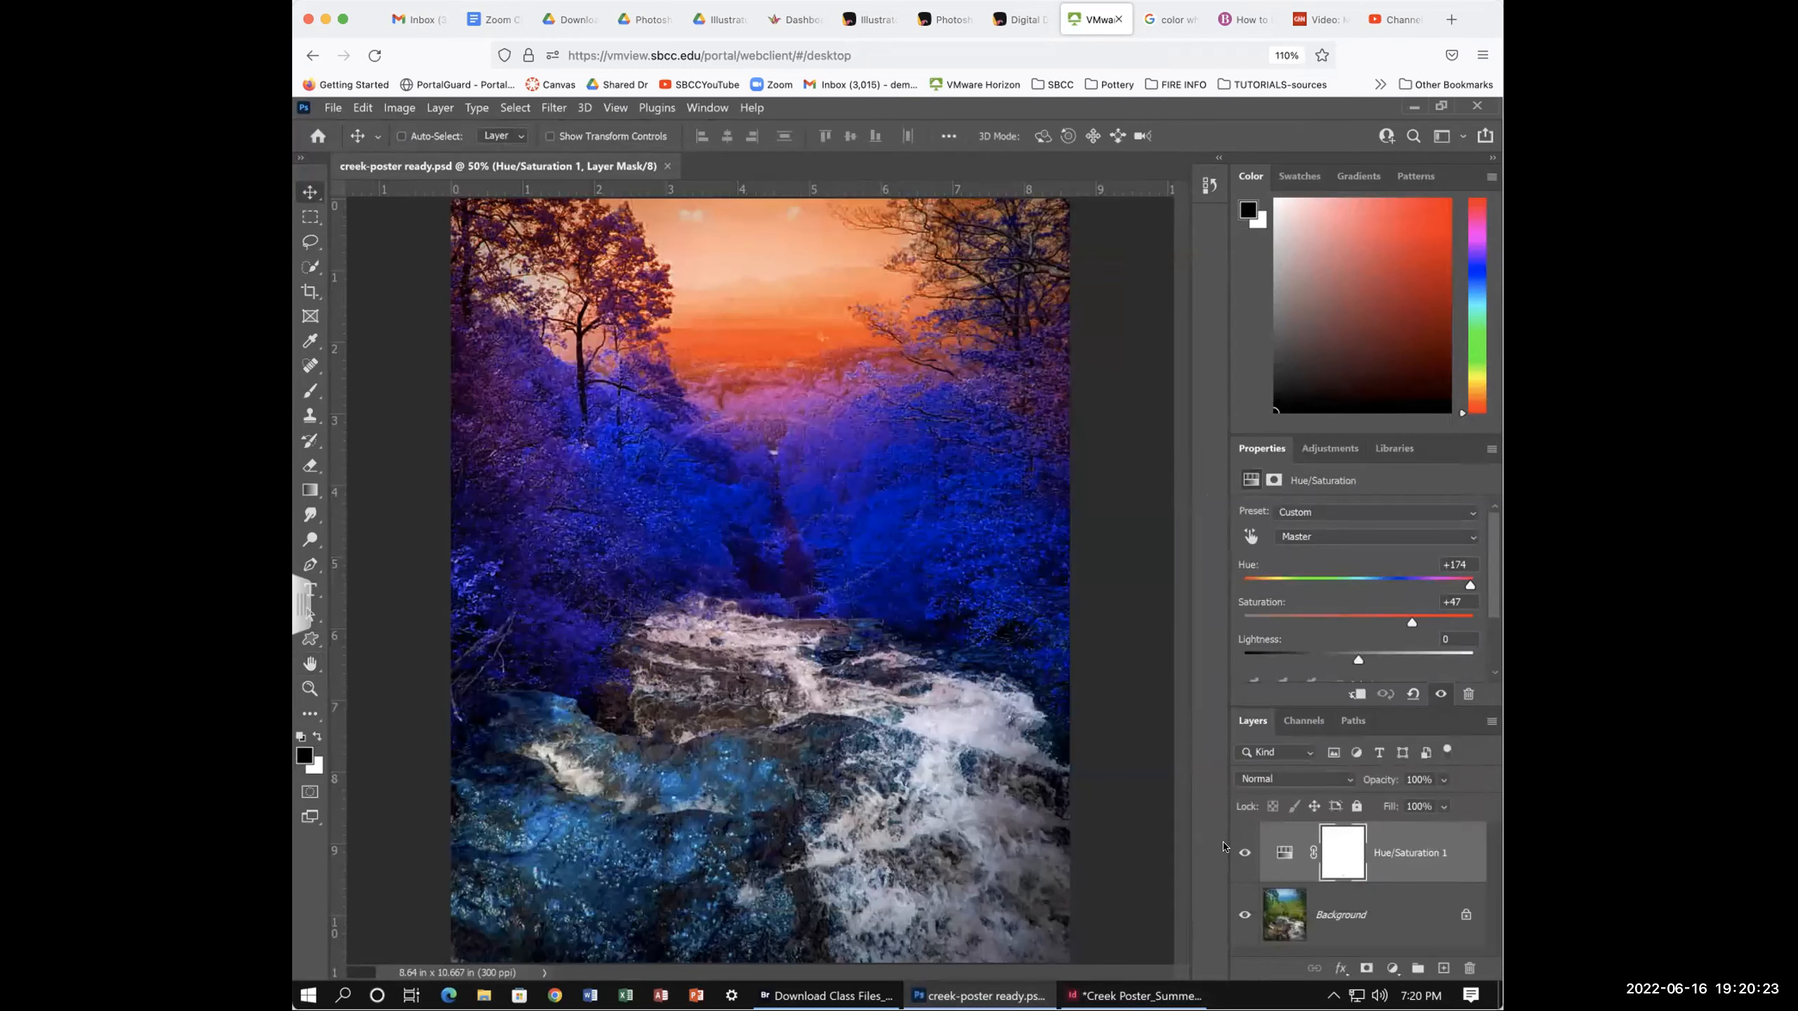
left_click(1240, 853)
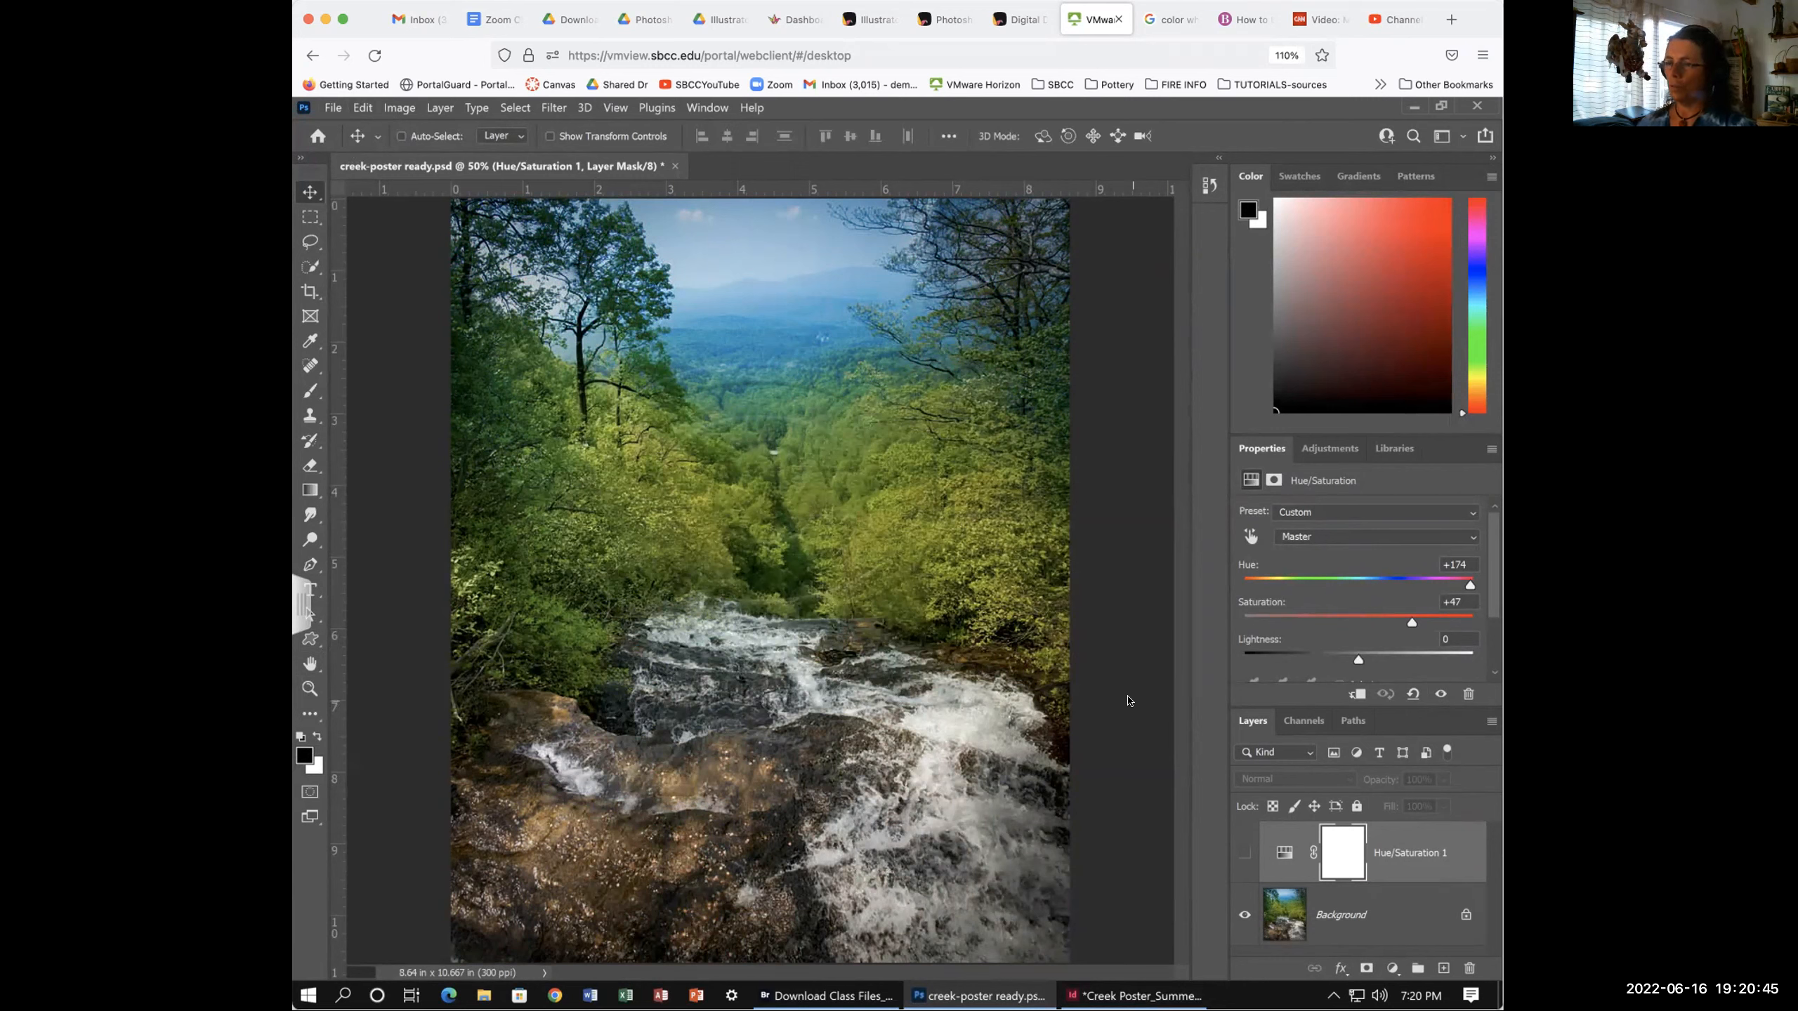
key("ctrl+minus")
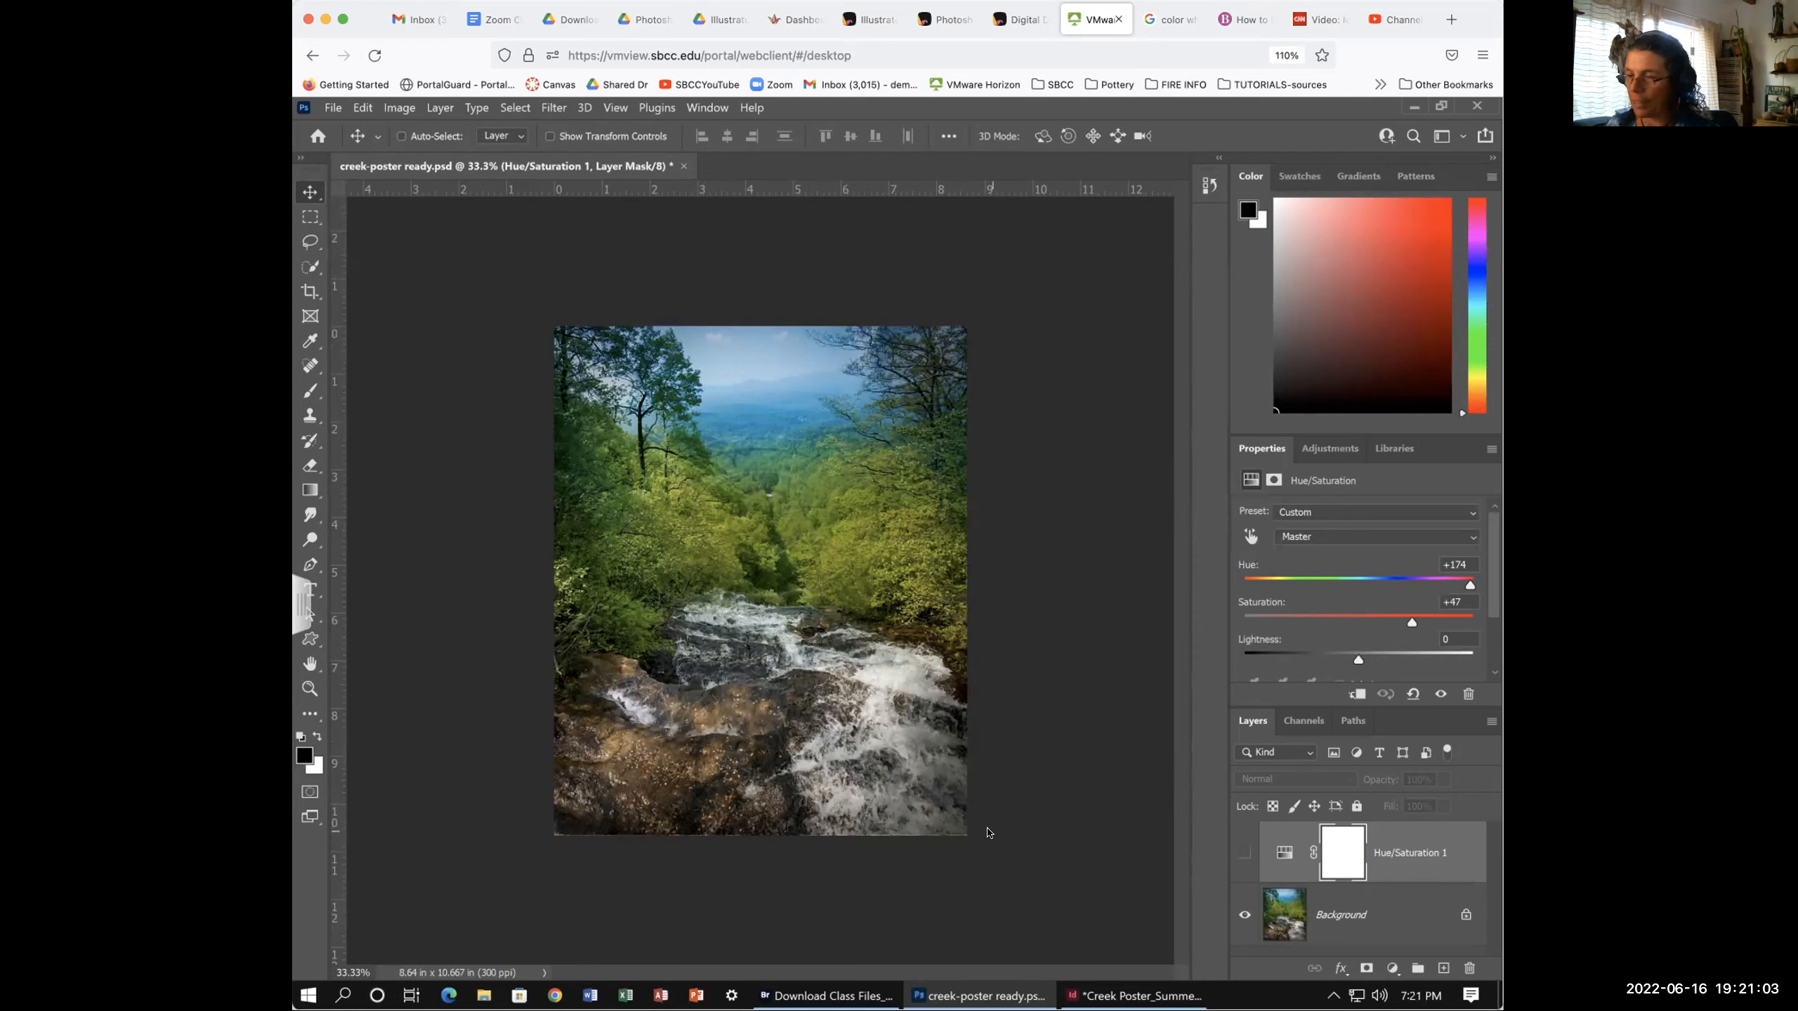
key("ctrl+plus")
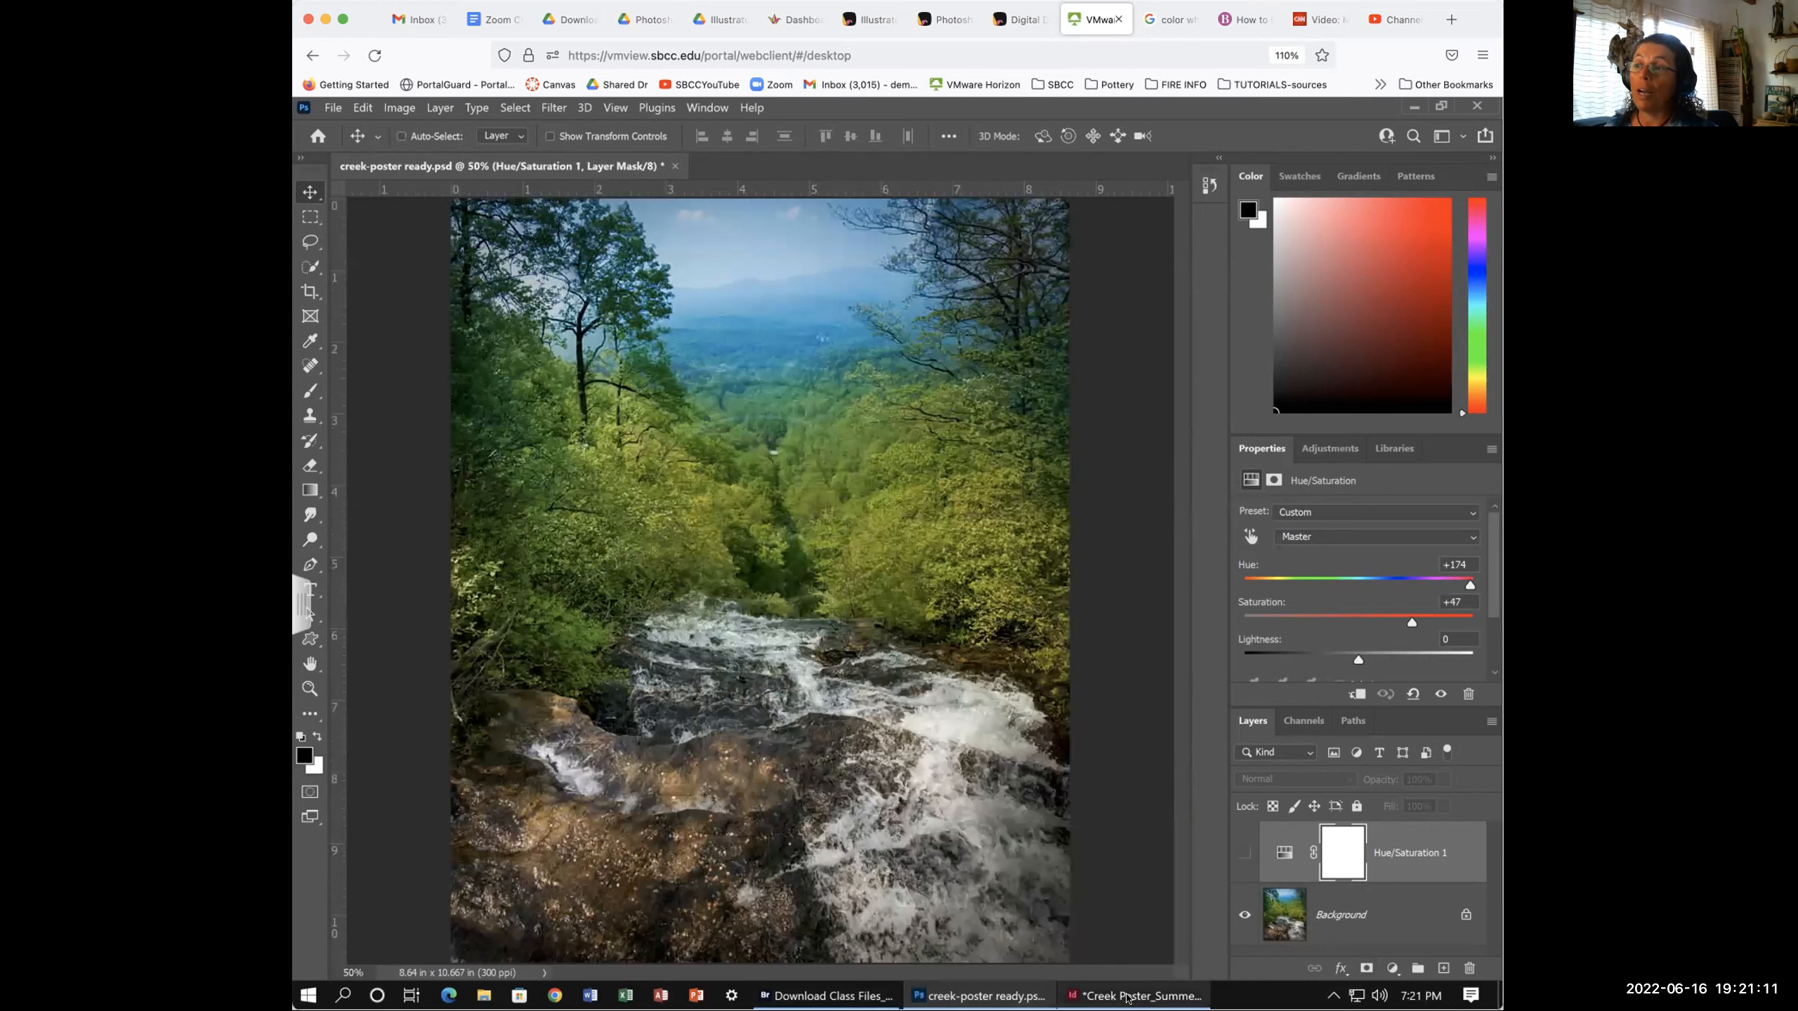
key("alt+Tab")
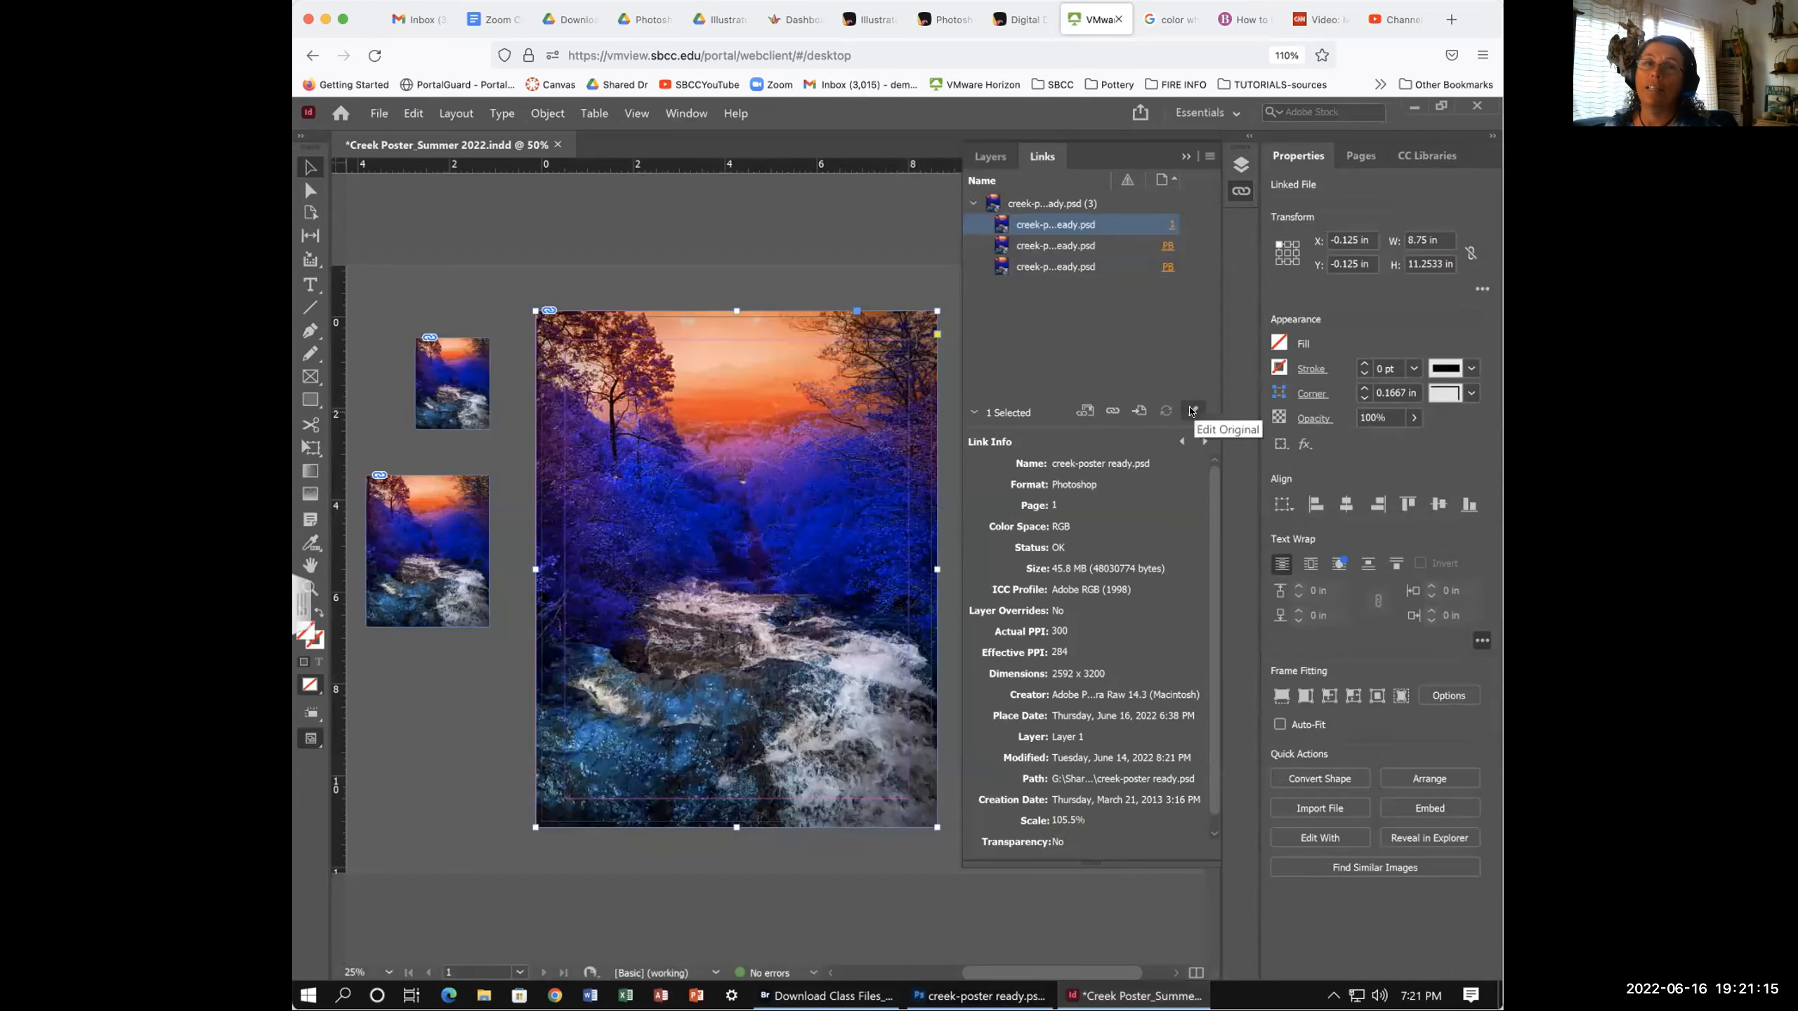
- Use Edit Original on creek-poster ready.psd, then select the first creek photo link
left_click(1192, 411)
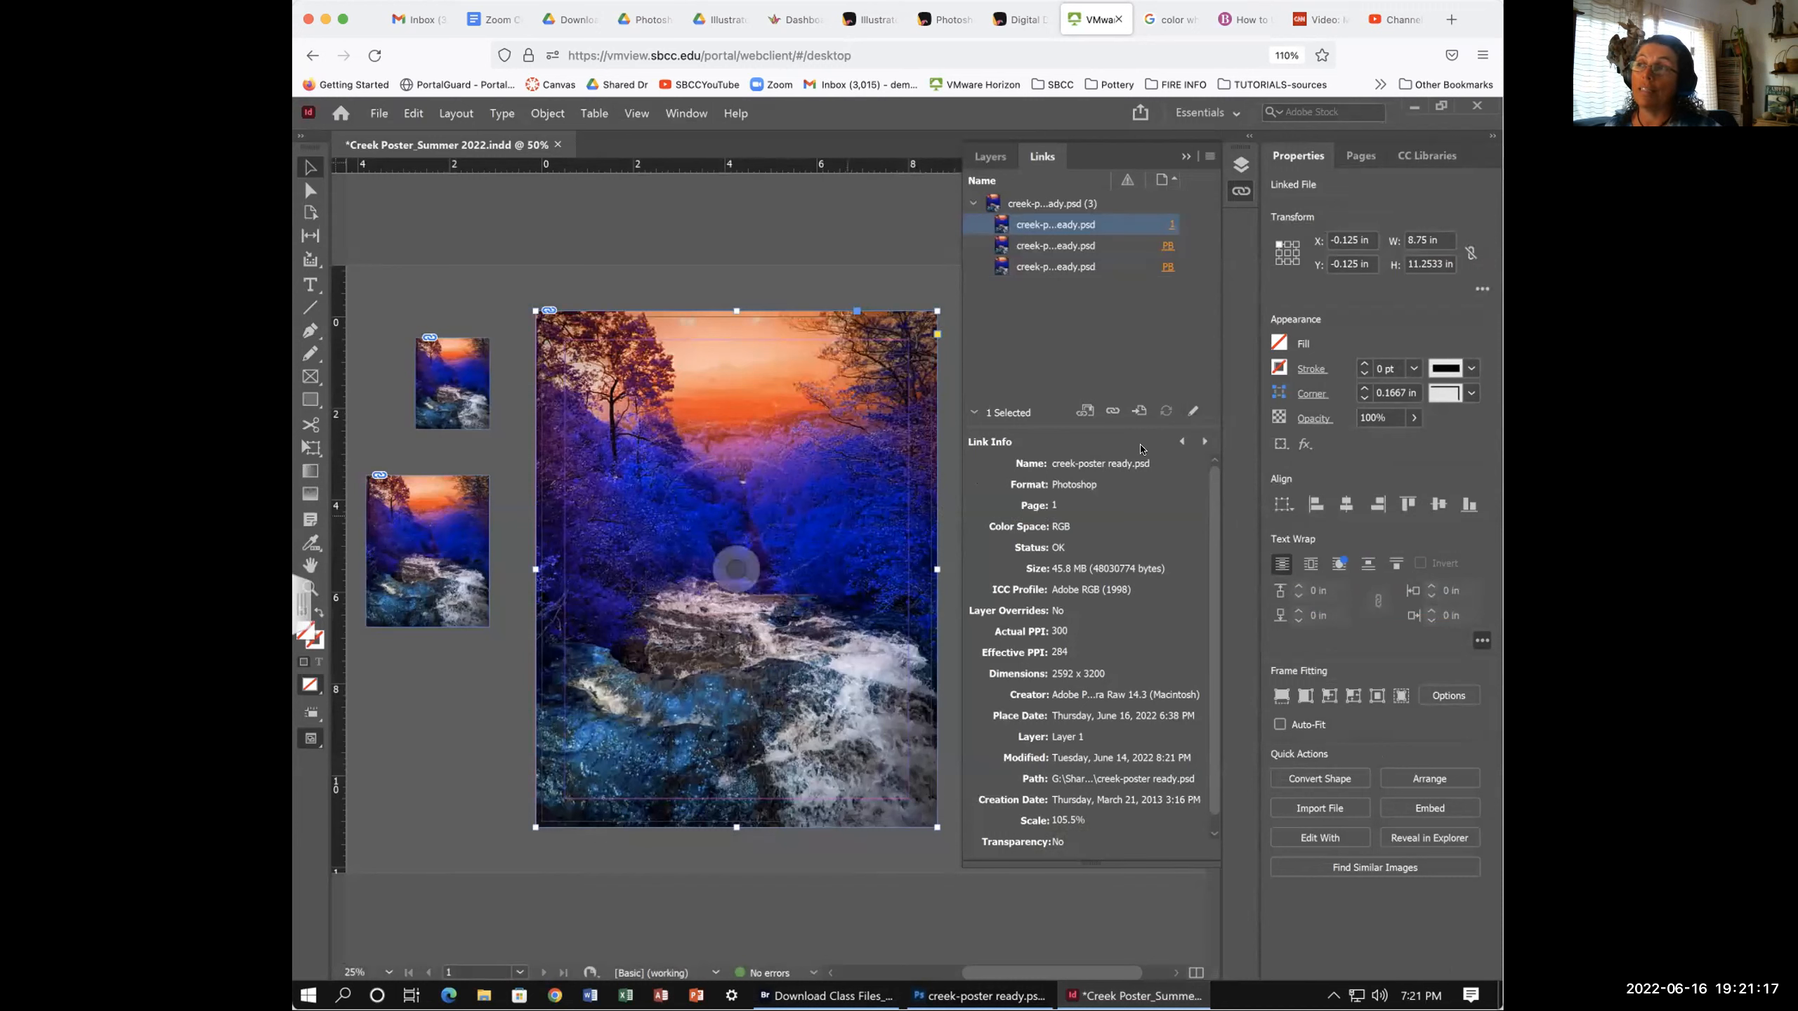
left_click(950, 300)
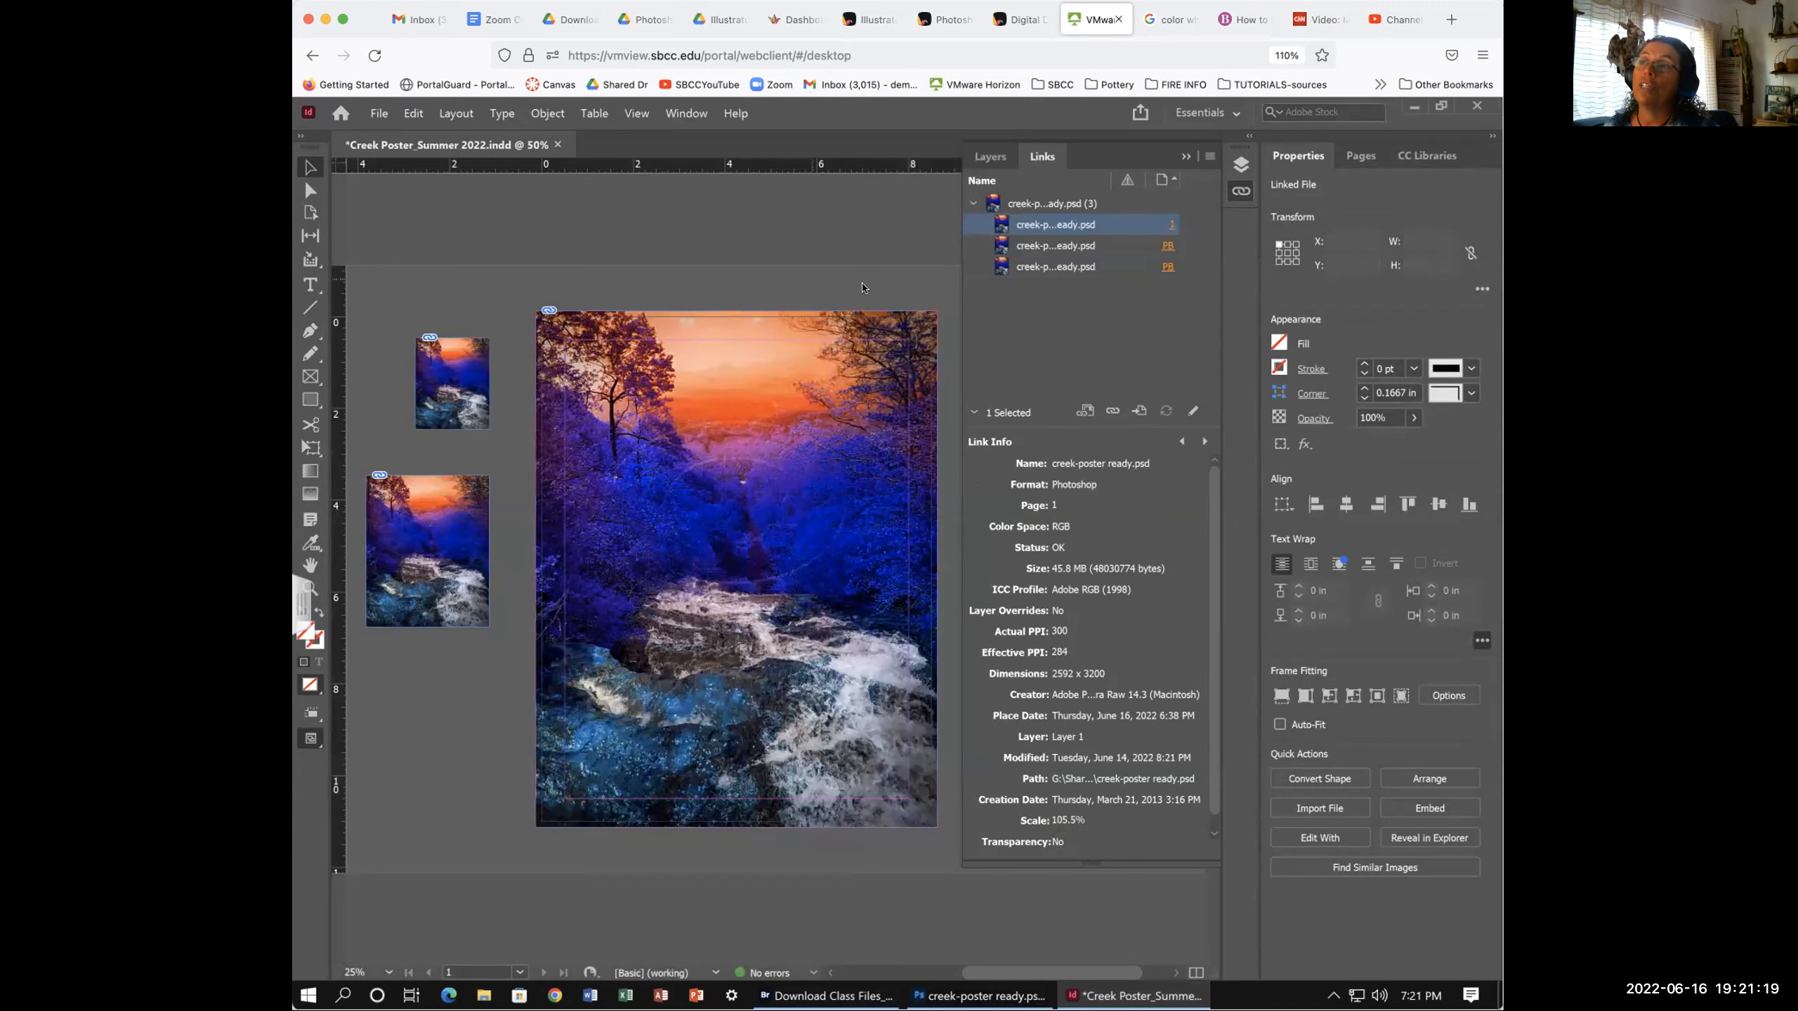
left_click(1068, 225)
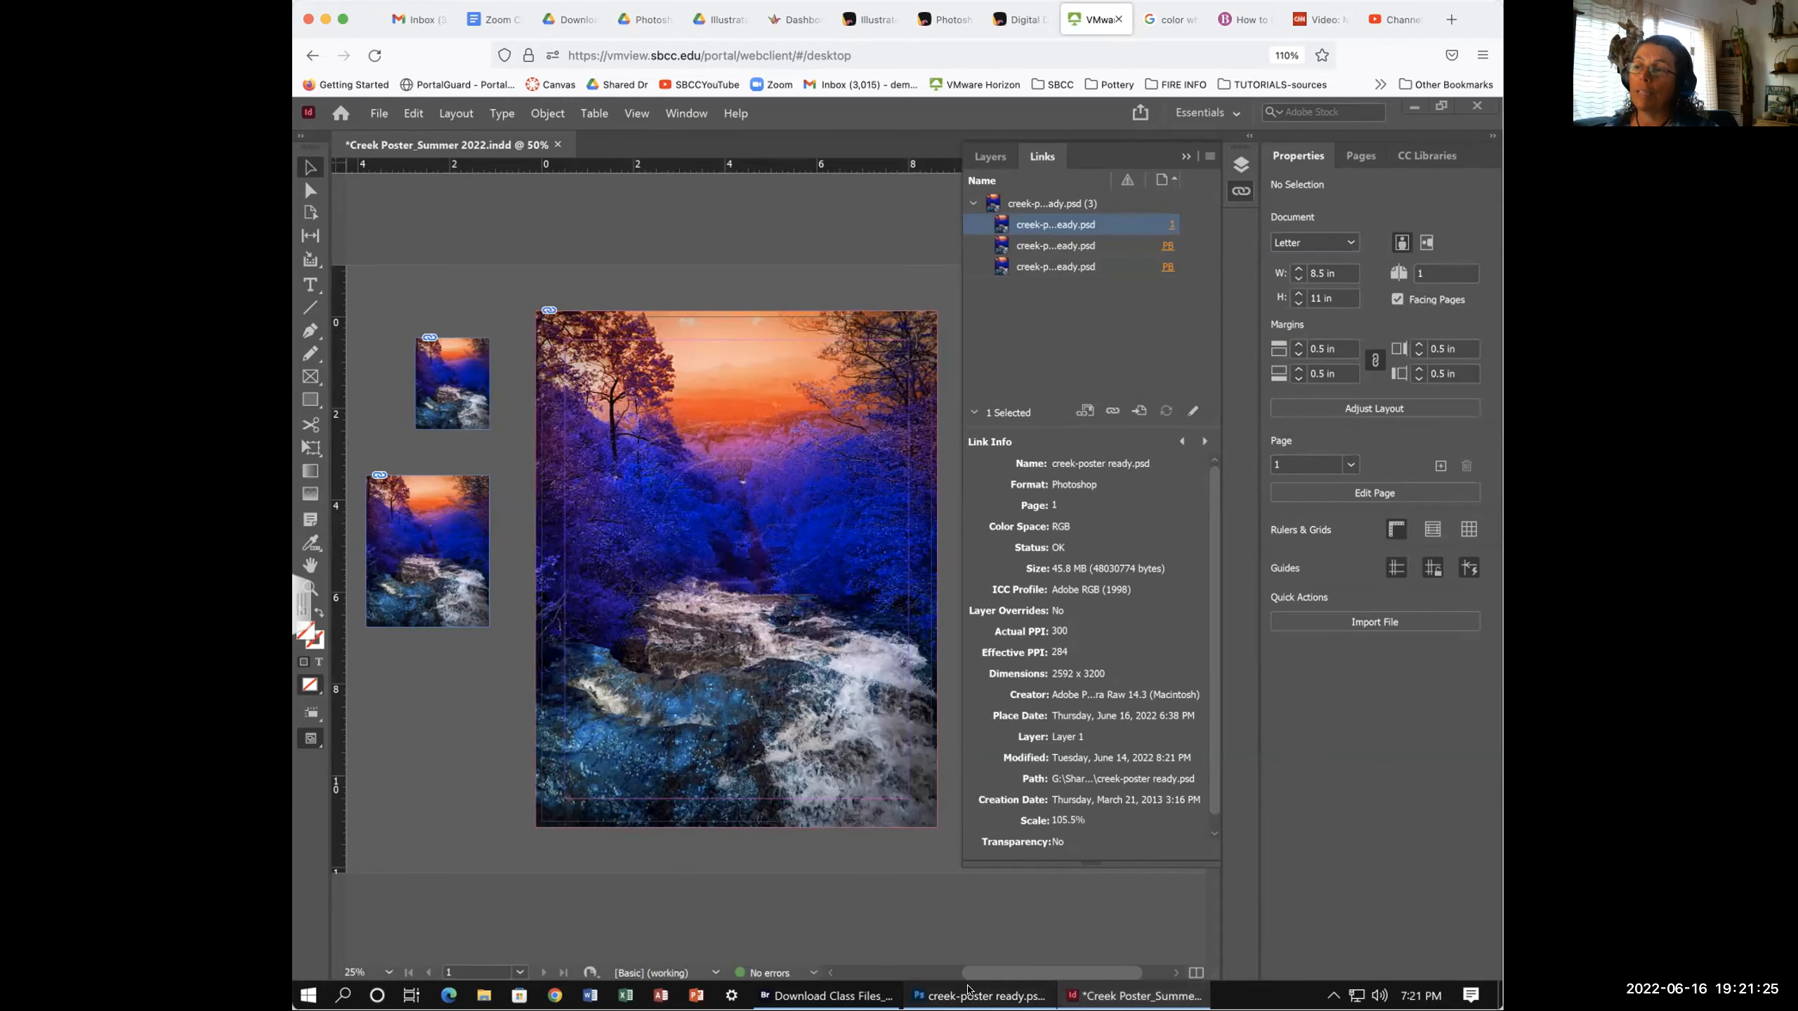
- Save creek-poster ready.psd in Photoshop with the Hue/Saturation layer hidden
left_click(980, 995)
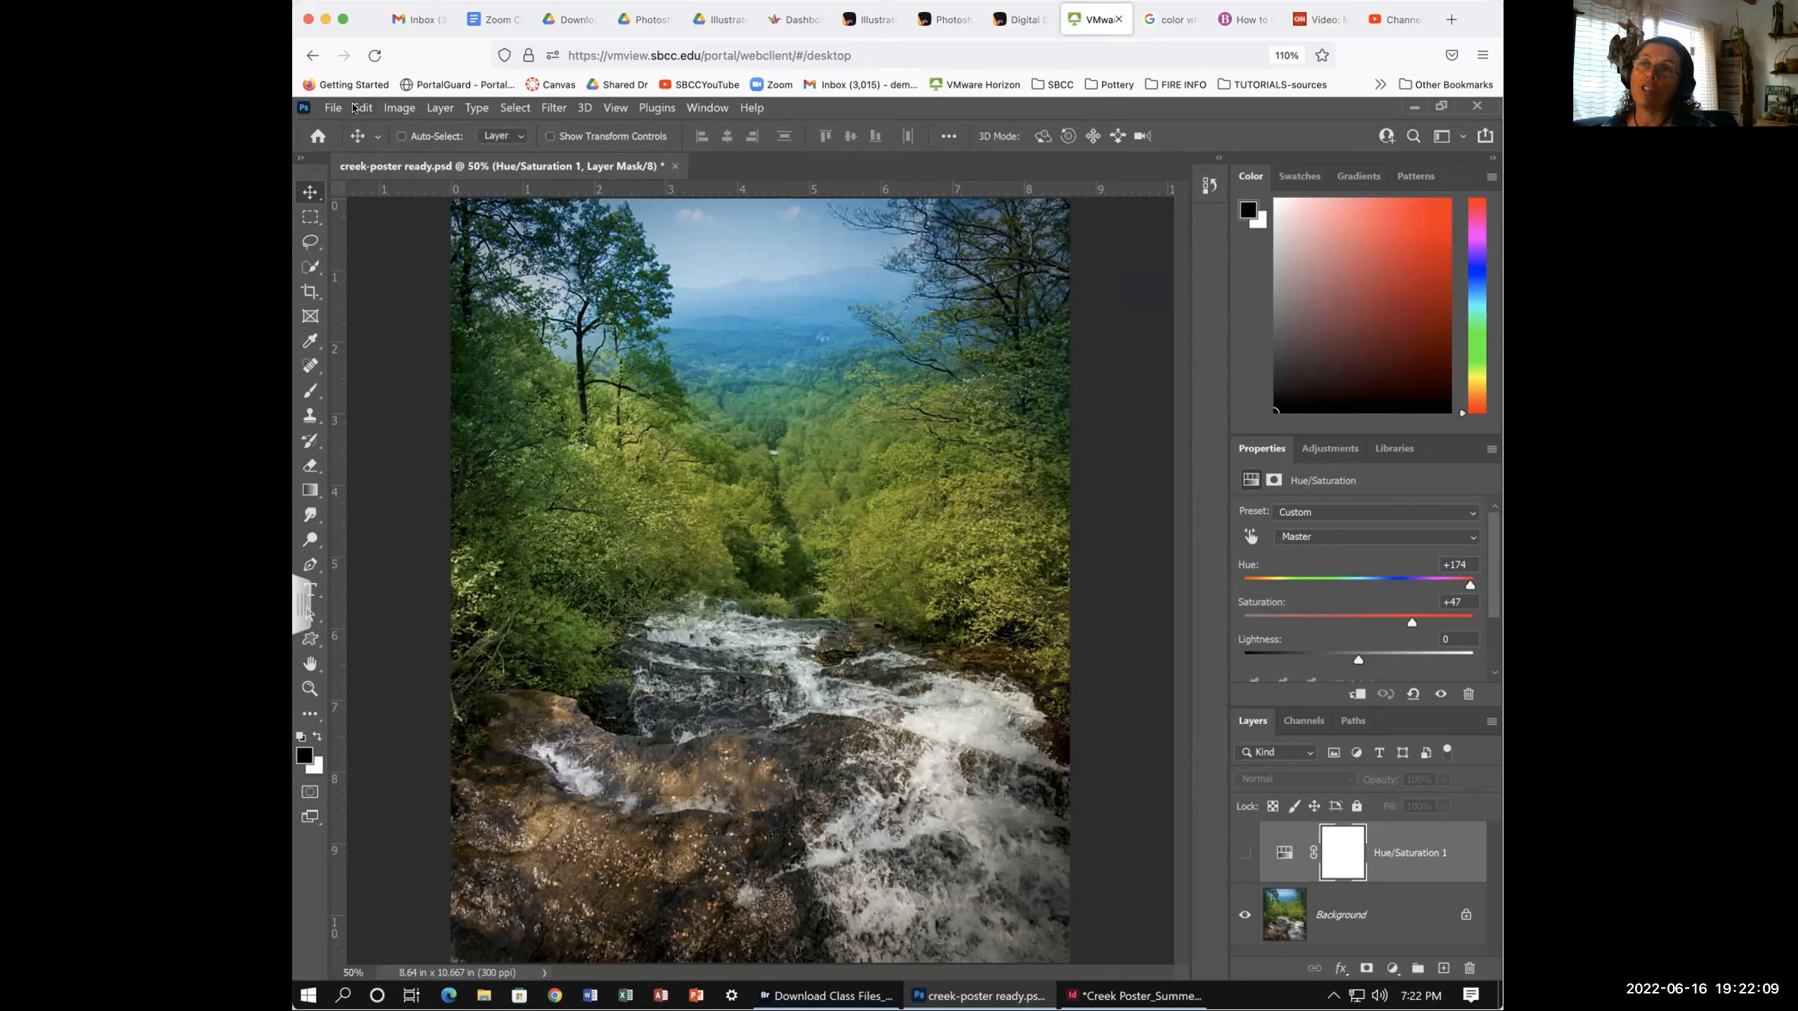
left_click(363, 108)
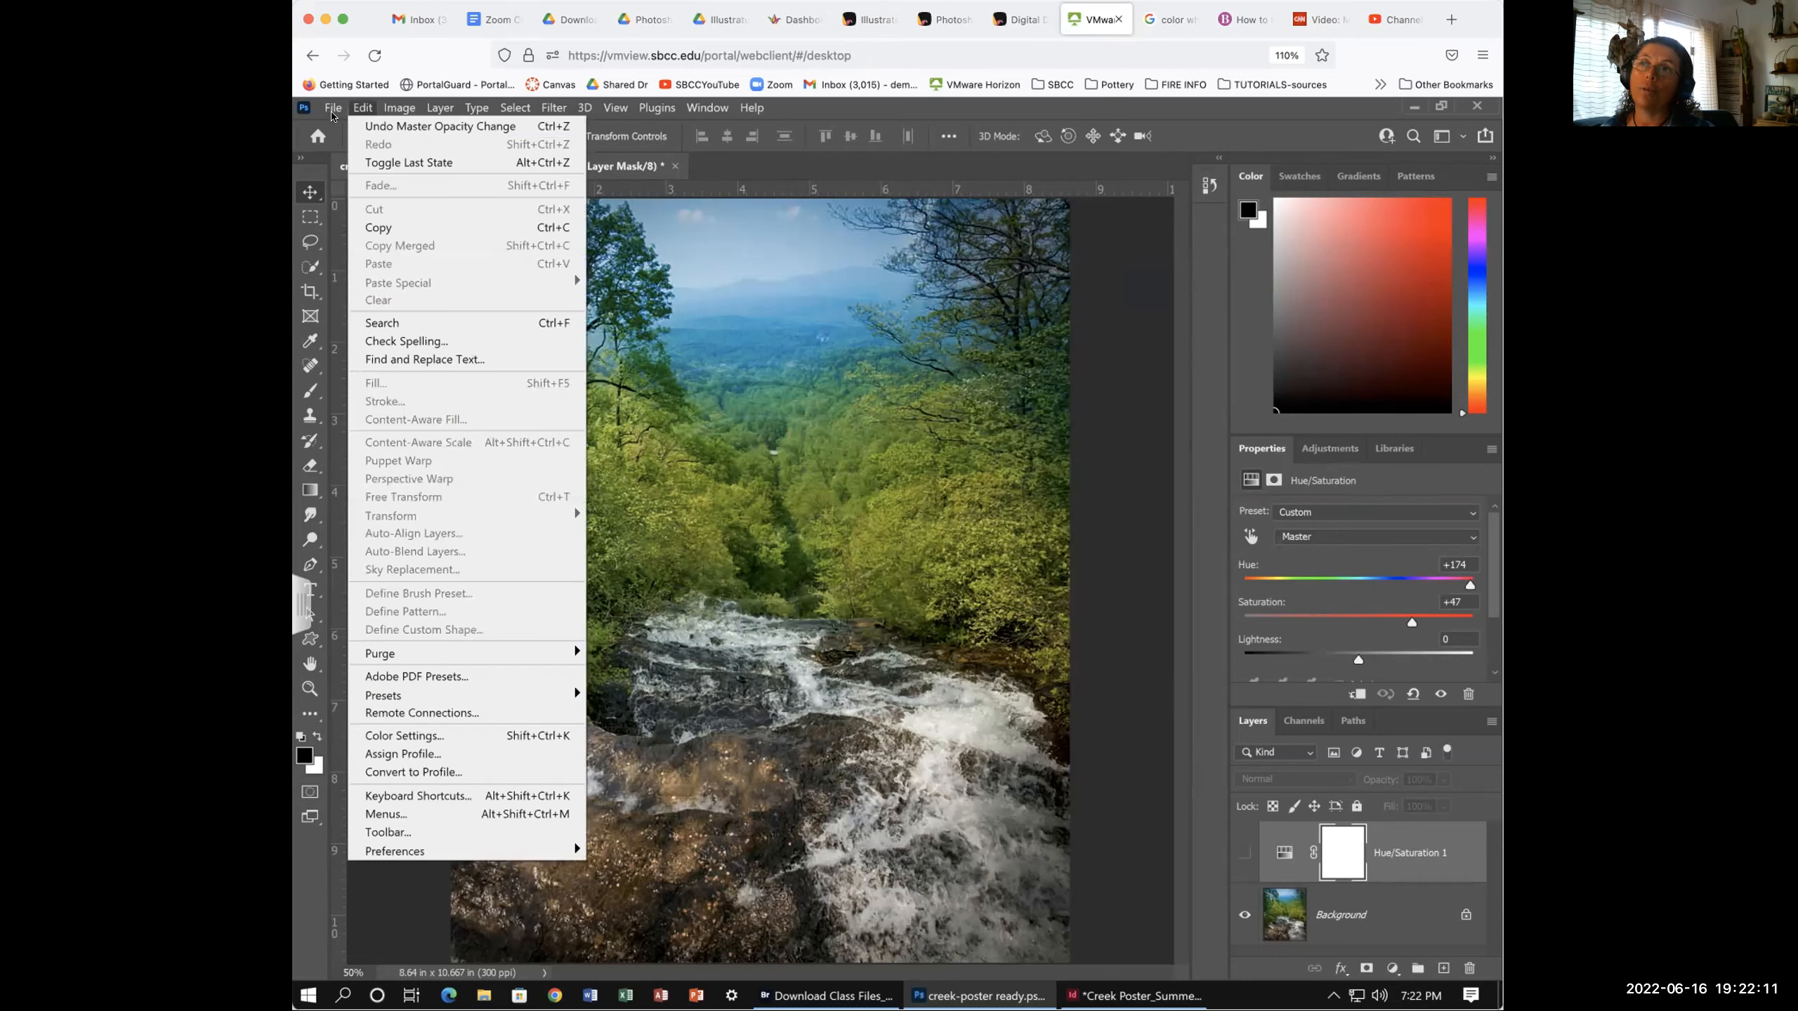
mouse_move(332, 109)
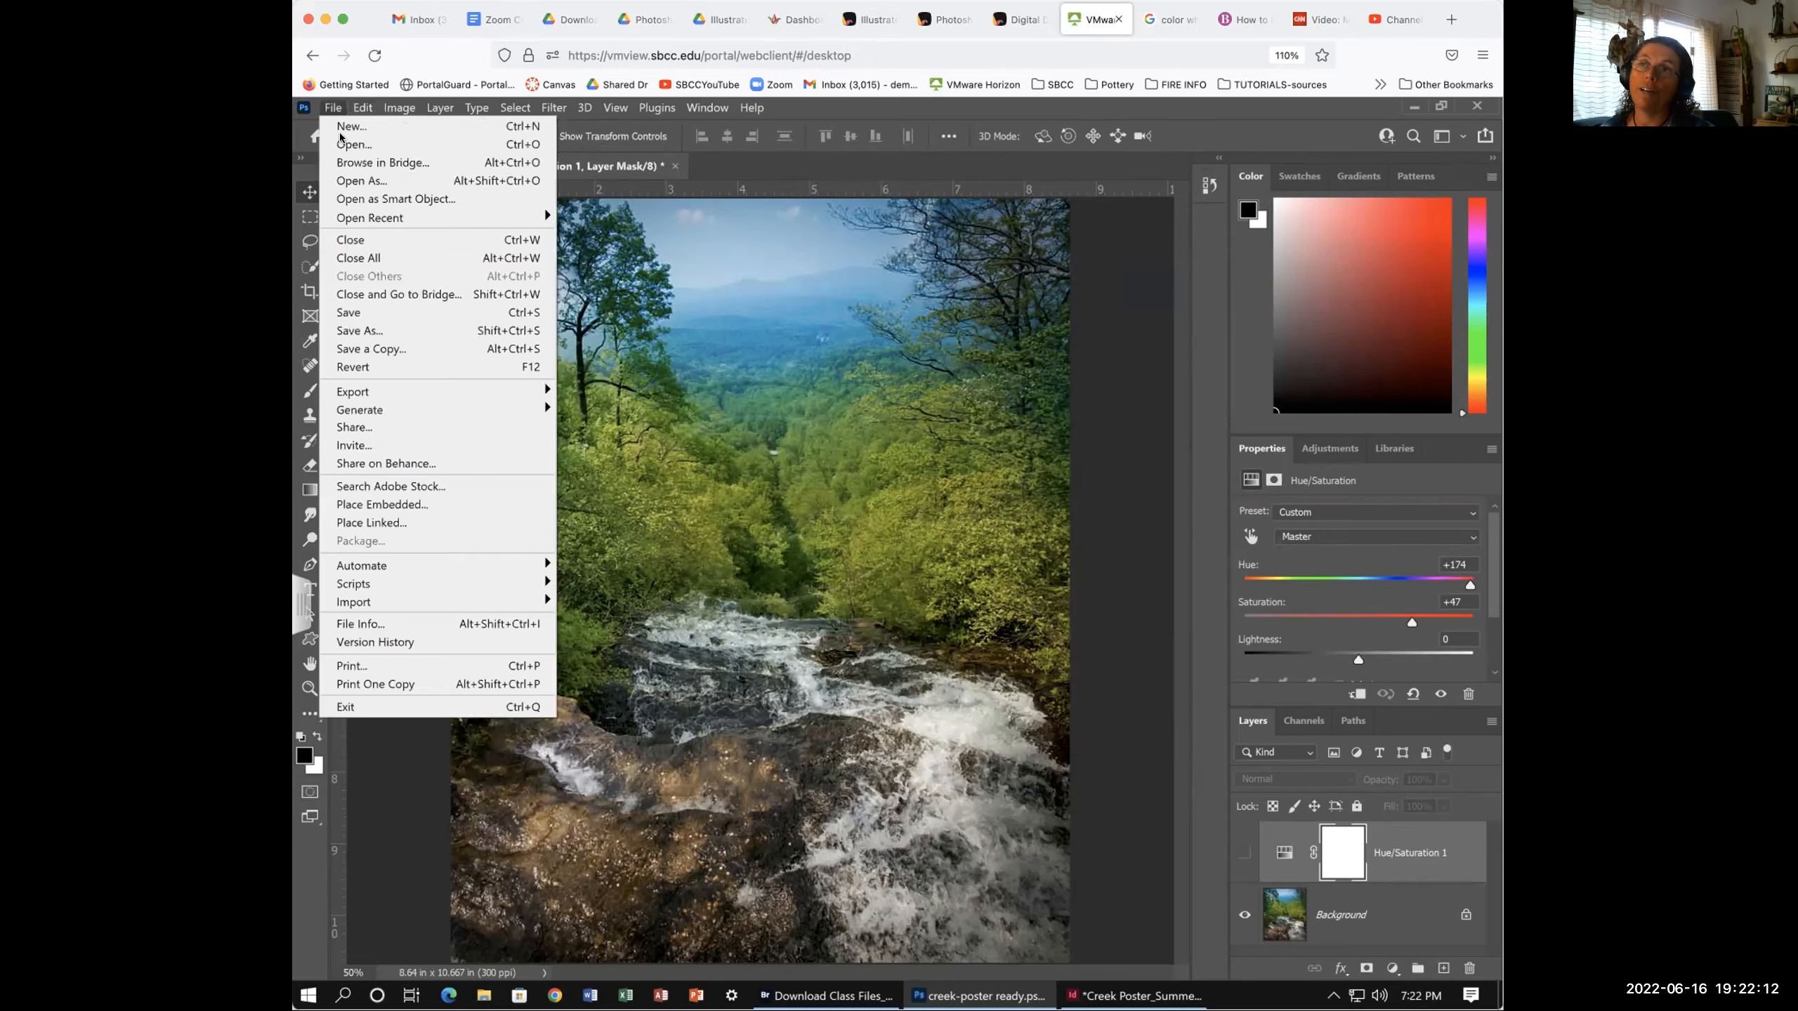
left_click(367, 316)
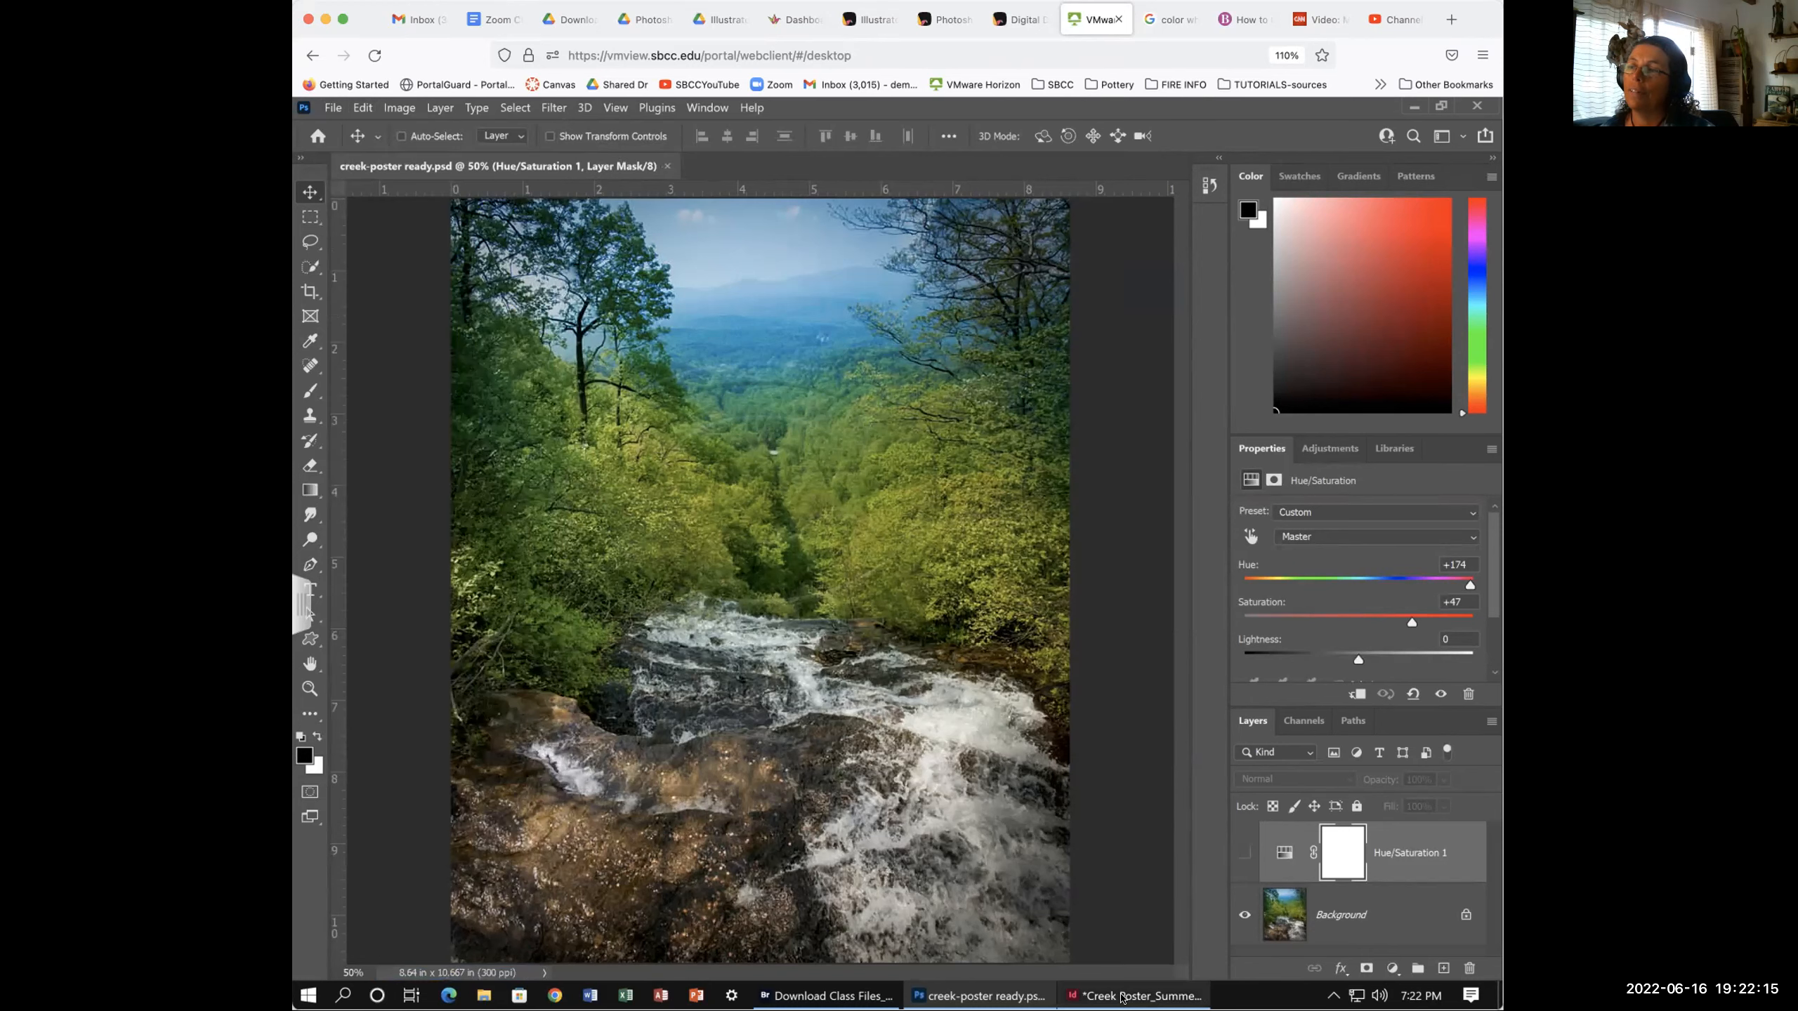
left_click(1121, 996)
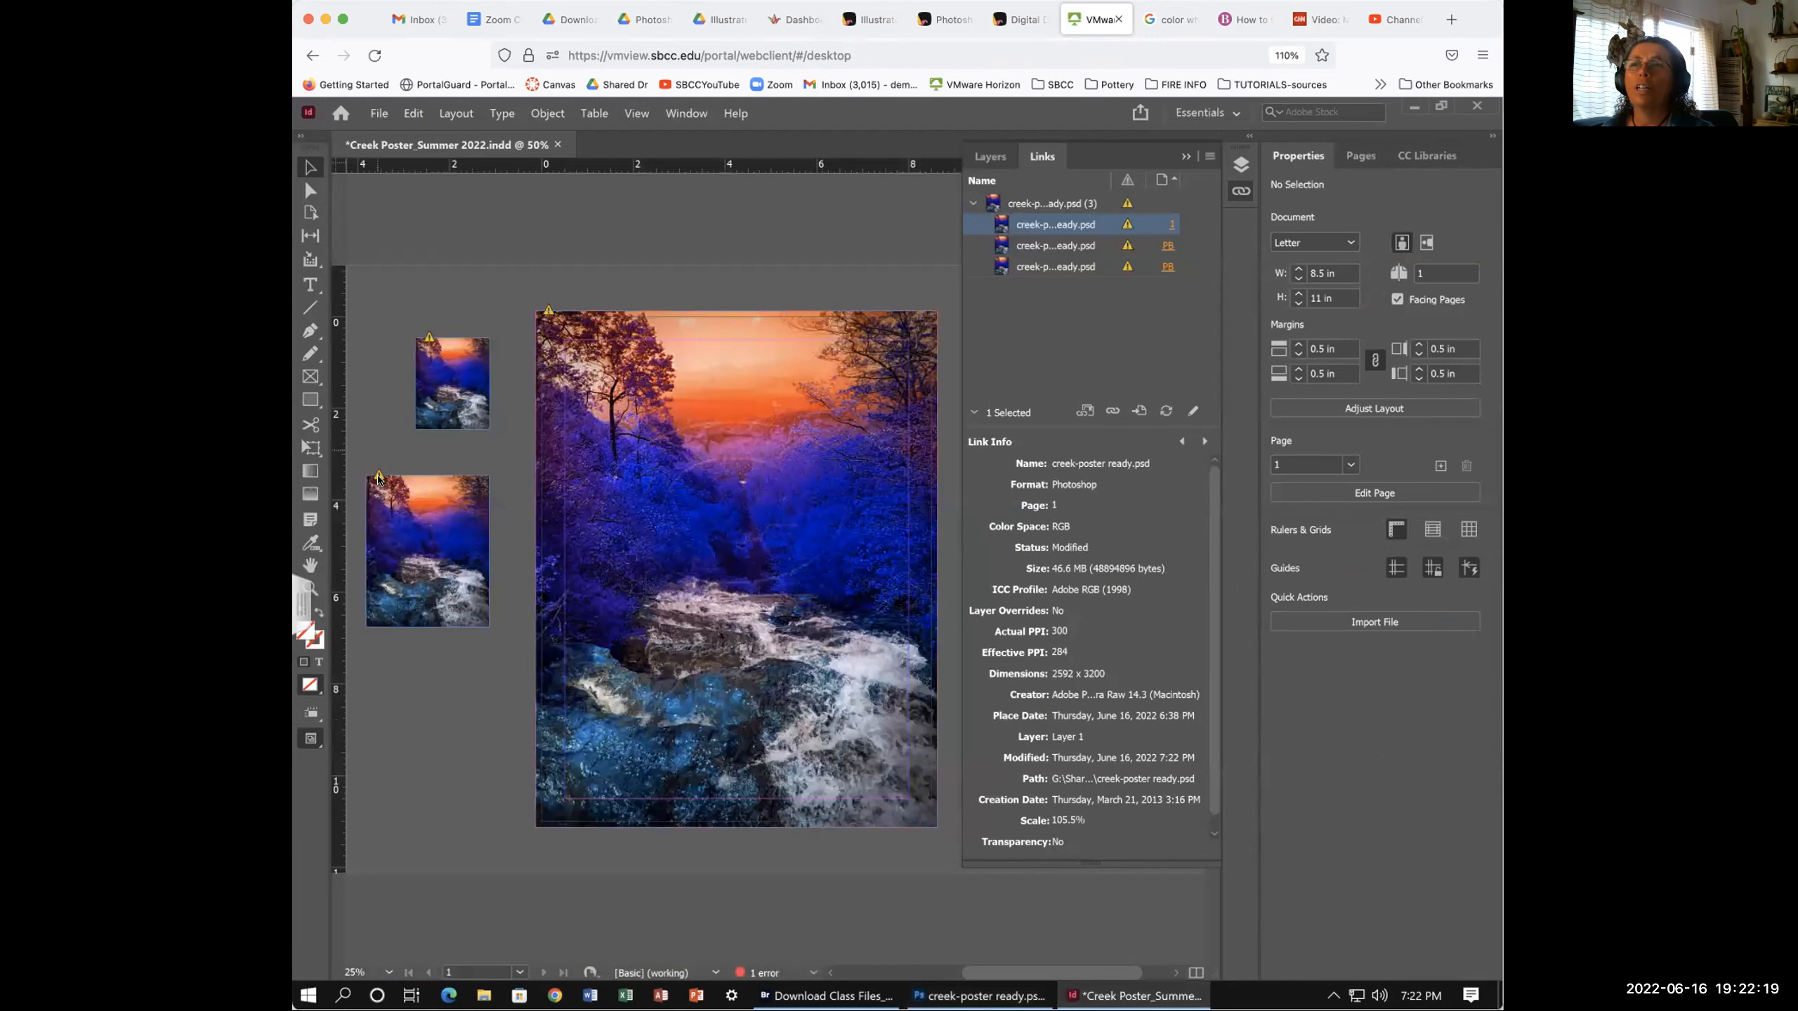
- Update the modified creek-poster ready.psd link group so all three images turn green
left_click(1127, 204)
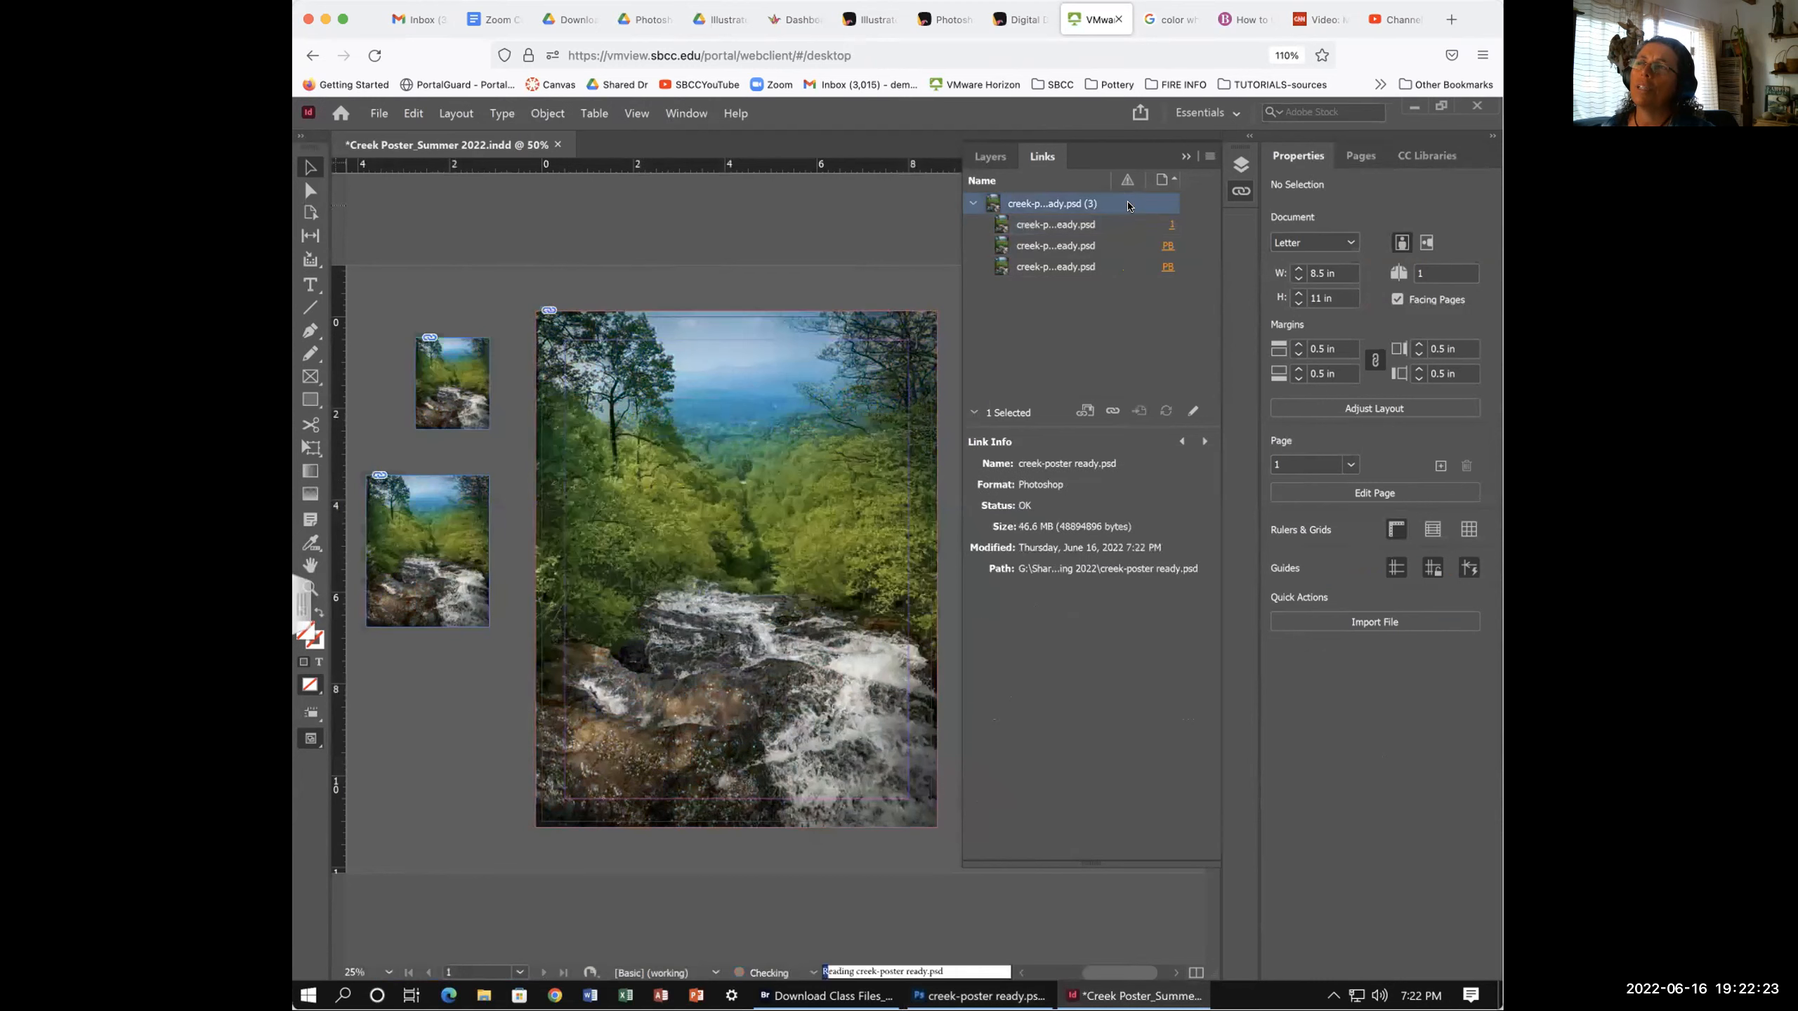